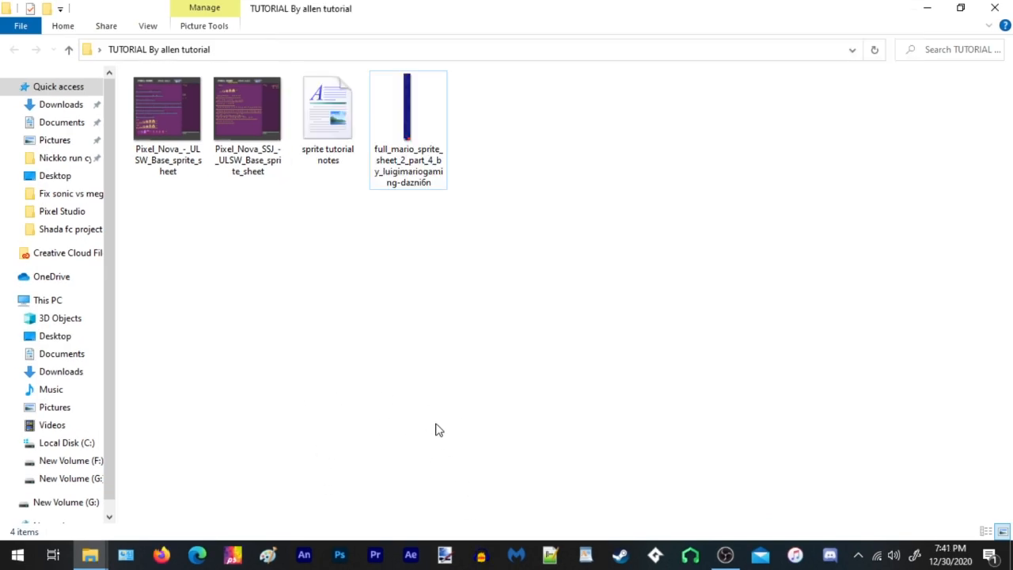
# Switch to paint.net and open the full_mario_sprite_sheet_2_part_4 image from the TUTORIAL By allen tutorial folder
pyautogui.click(445, 557)
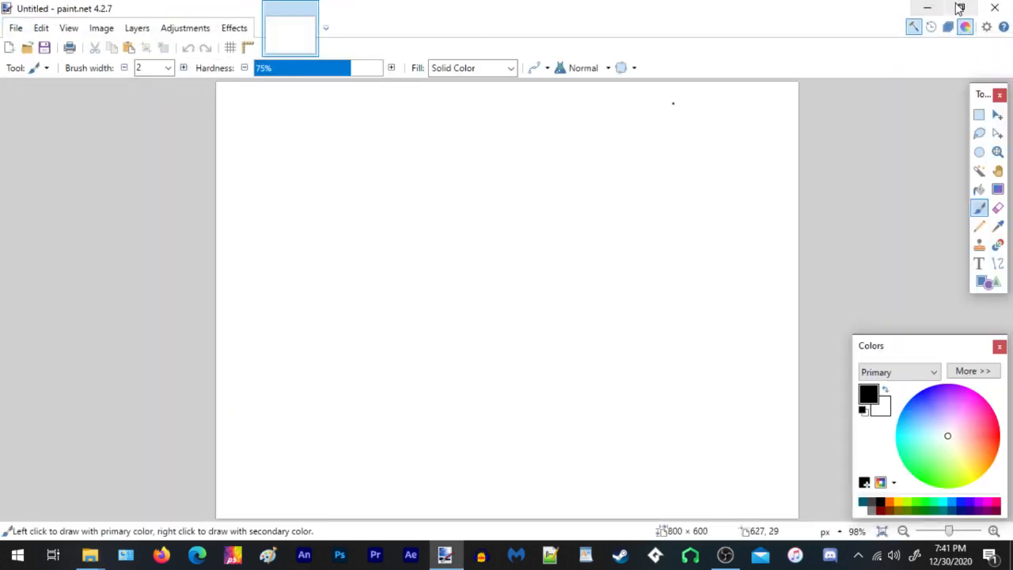
pyautogui.click(960, 8)
pyautogui.moveTo(520, 17)
pyautogui.mouseDown()
pyautogui.moveTo(741, 106)
pyautogui.moveTo(766, 129)
pyautogui.moveTo(898, 106)
pyautogui.mouseUp()
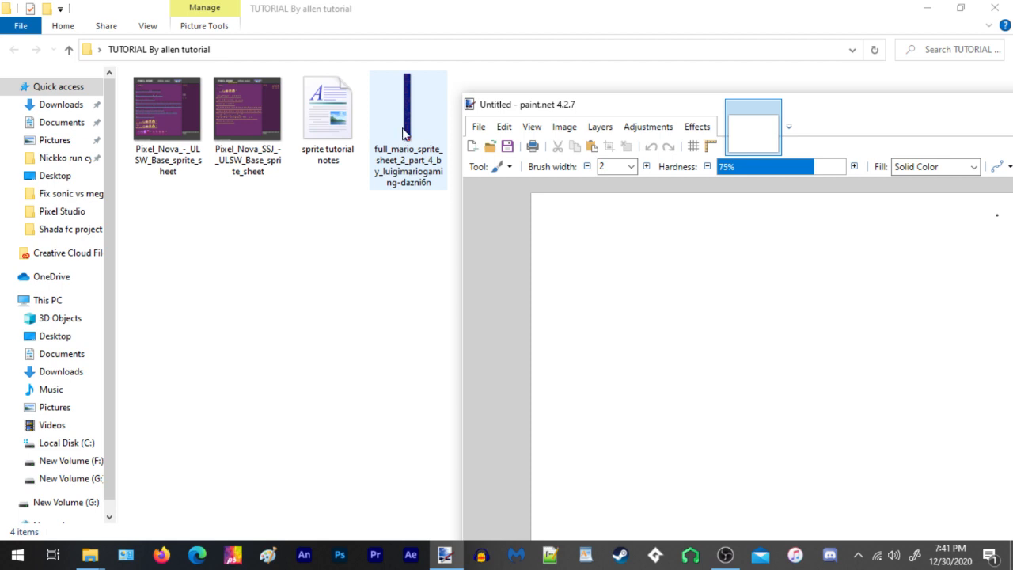
pyautogui.moveTo(405, 118)
pyautogui.mouseDown()
pyautogui.moveTo(383, 272)
pyautogui.moveTo(721, 309)
pyautogui.mouseUp()
pyautogui.moveTo(772, 336); pyautogui.dragTo(771, 337)
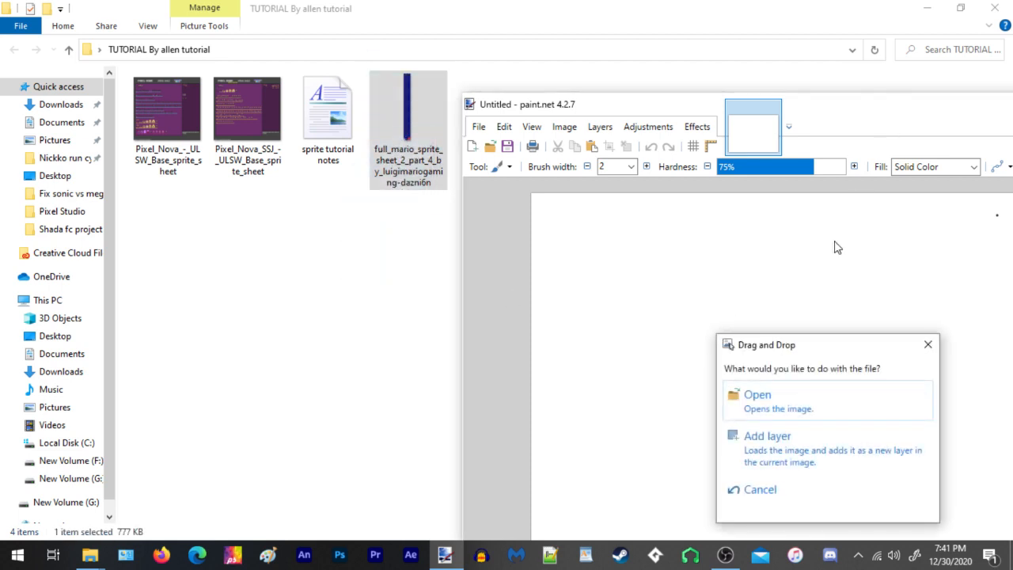
pyautogui.click(771, 395)
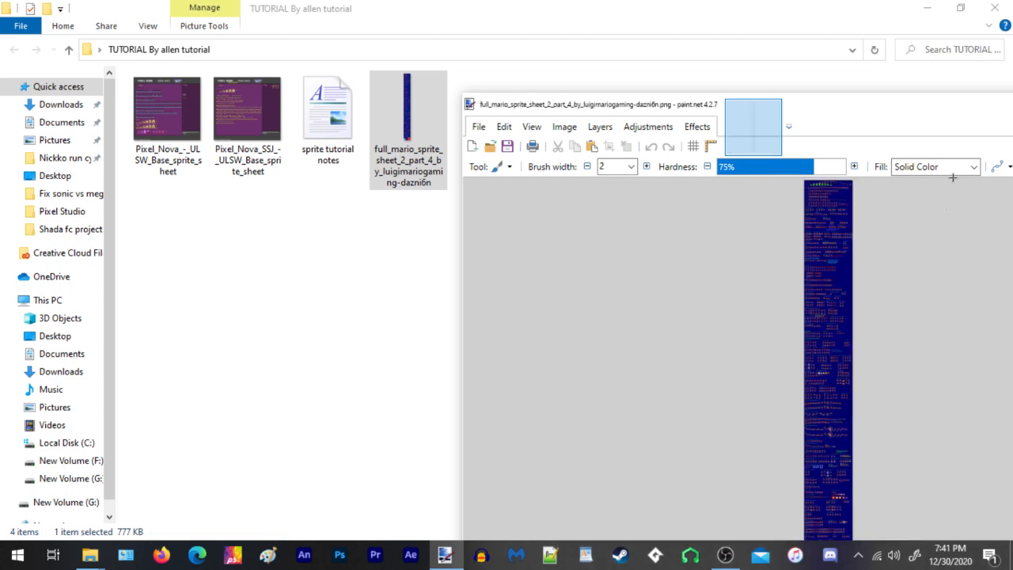
# Examine the Mario sprite sheet's pose rows, from the idle and walking sprites to the jump and attack sprites
pyautogui.moveTo(829, 109)
pyautogui.mouseDown()
pyautogui.moveTo(441, 61)
pyautogui.moveTo(520, 62)
pyautogui.mouseUp()
pyautogui.click(858, 203)
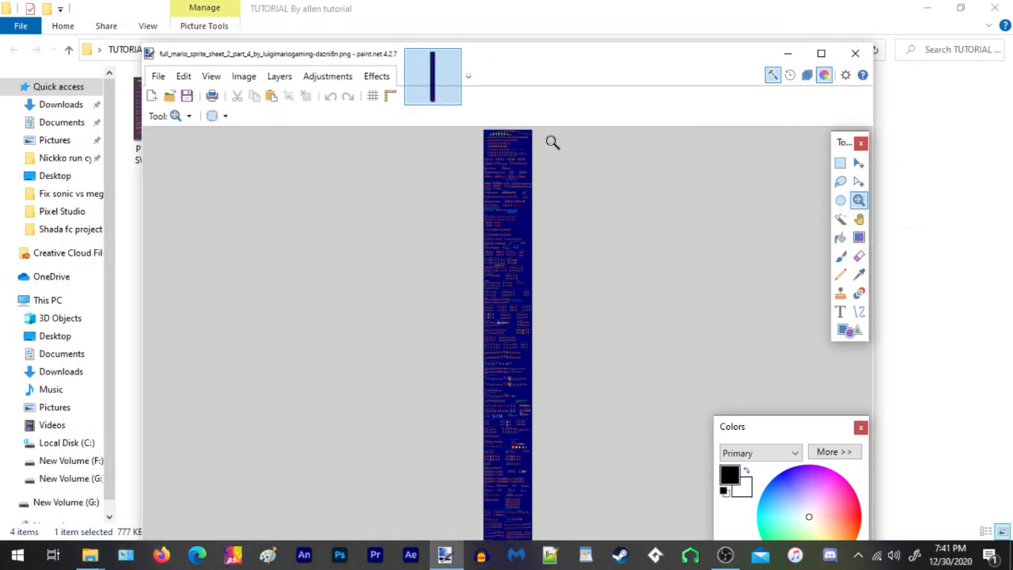
pyautogui.click(448, 282)
pyautogui.moveTo(584, 136); pyautogui.dragTo(375, 320)
pyautogui.scroll(3, 524, 300)
pyautogui.scroll(2, 523, 300)
pyautogui.scroll(-8, 518, 301)
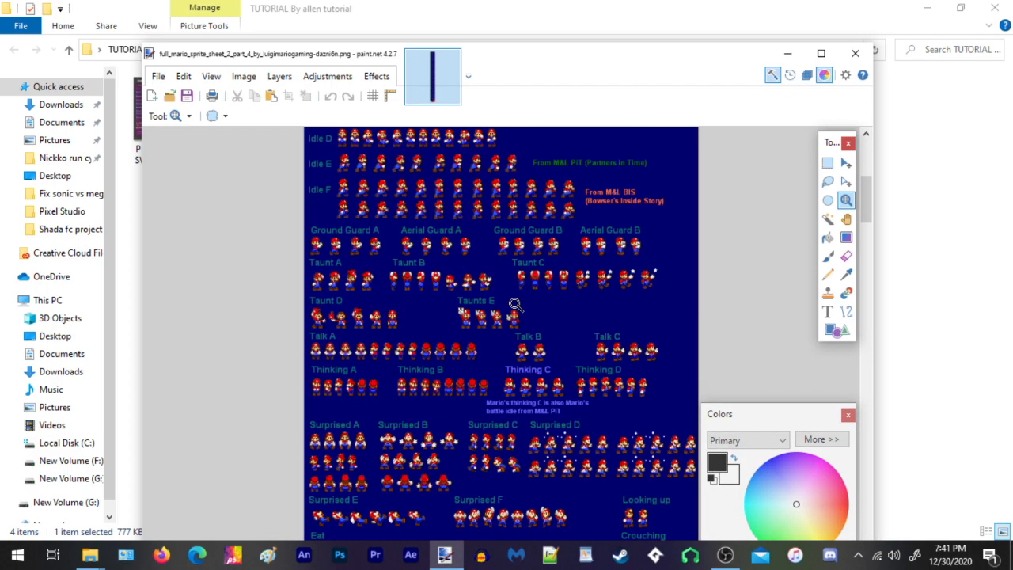
pyautogui.scroll(-3, 515, 302)
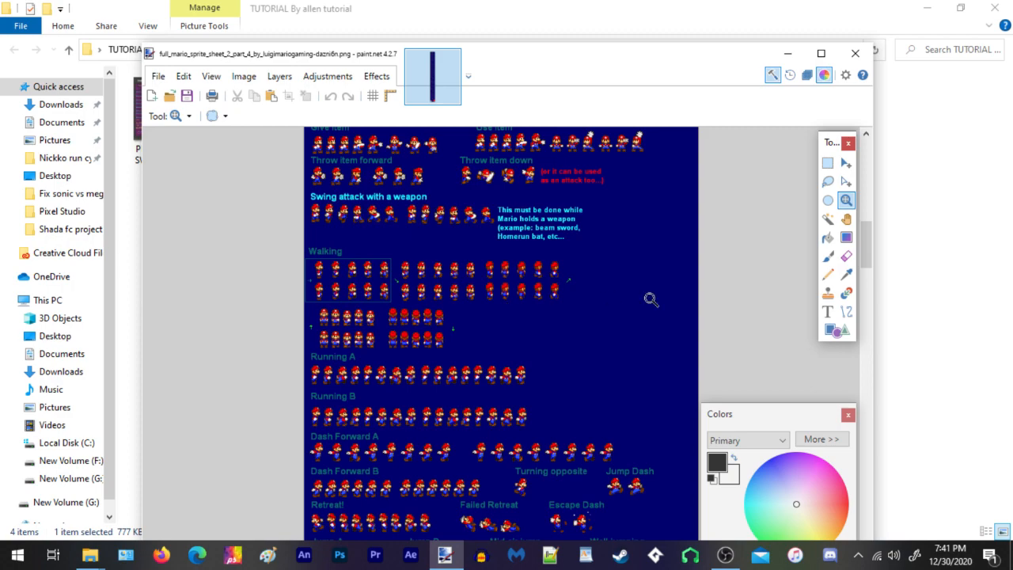
pyautogui.scroll(-6, 647, 296)
pyautogui.scroll(15, 626, 287)
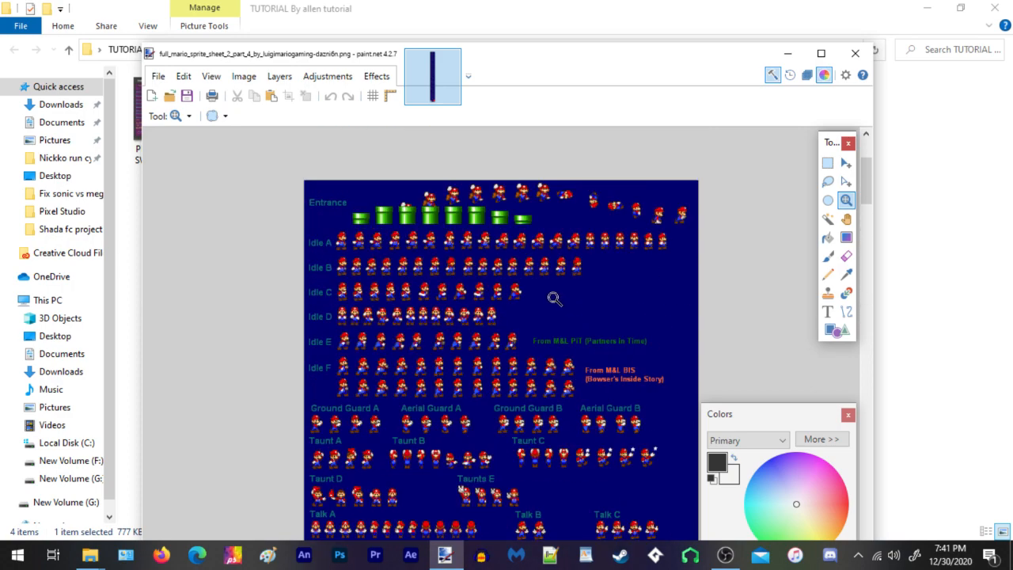
pyautogui.scroll(-9, 554, 298)
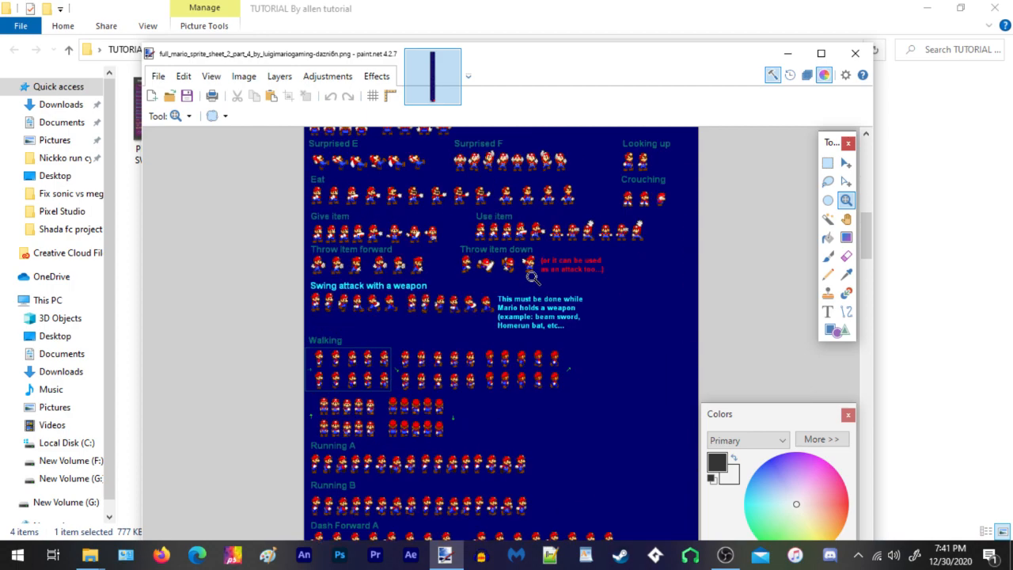
pyautogui.scroll(-2, 532, 277)
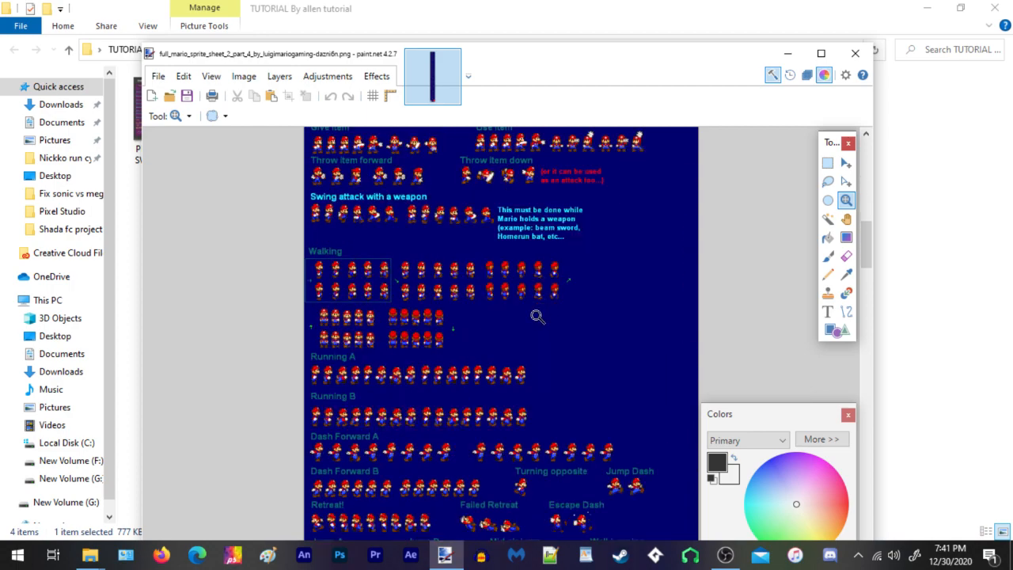
pyautogui.scroll(-2, 522, 328)
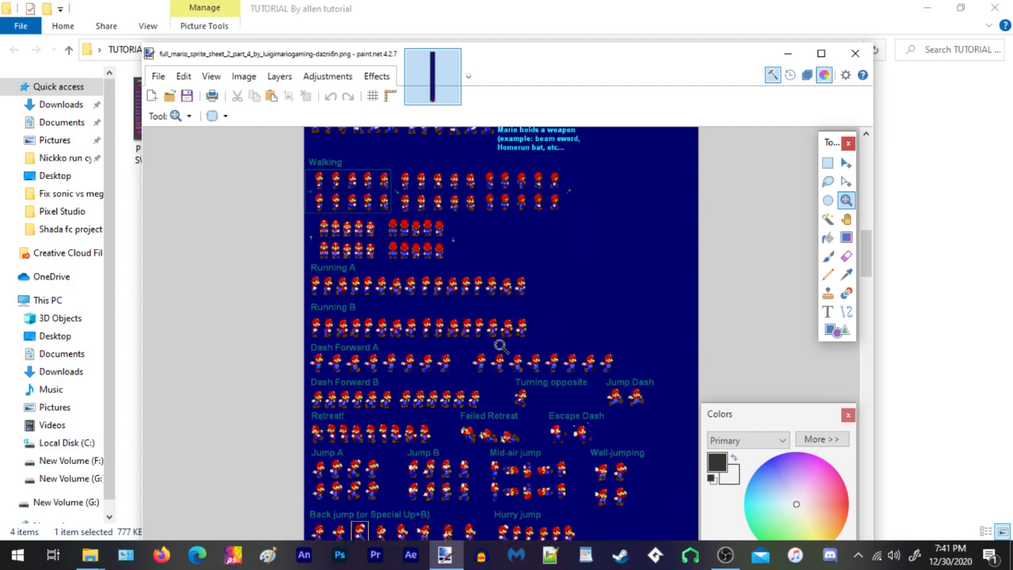
pyautogui.scroll(-4, 506, 345)
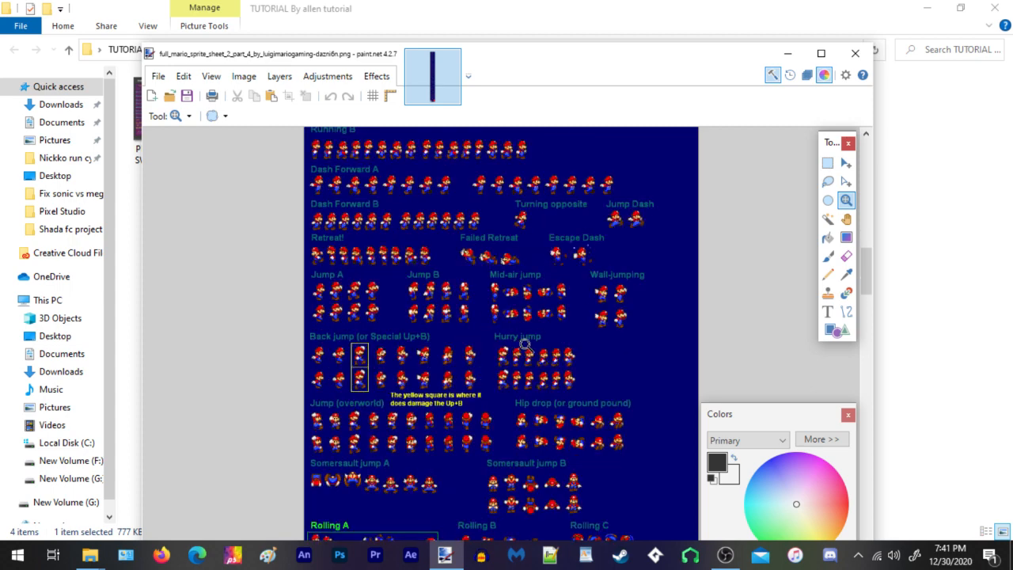
pyautogui.scroll(-2, 550, 356)
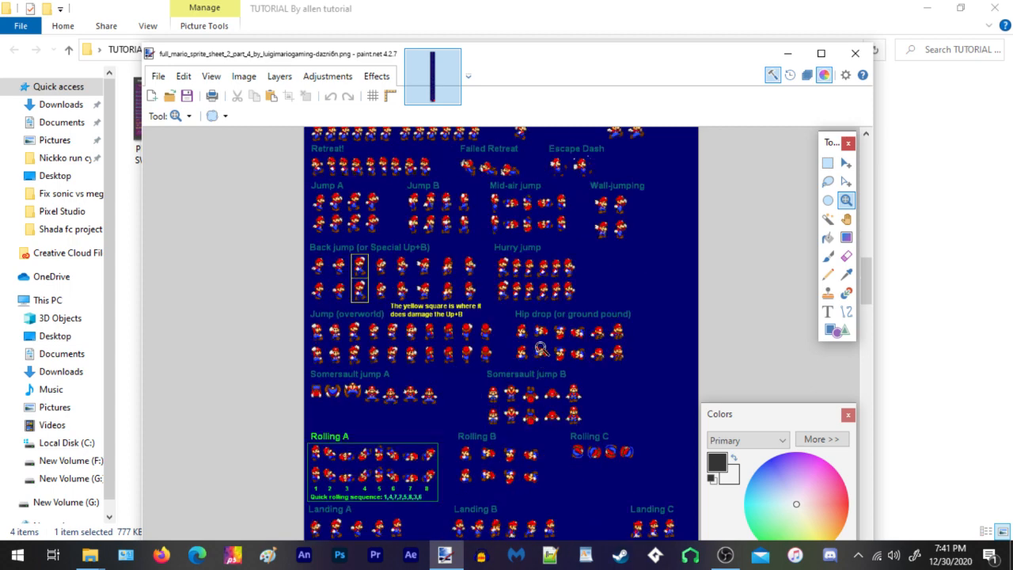
pyautogui.scroll(-4, 526, 348)
pyautogui.scroll(-4, 507, 340)
pyautogui.scroll(-6, 498, 332)
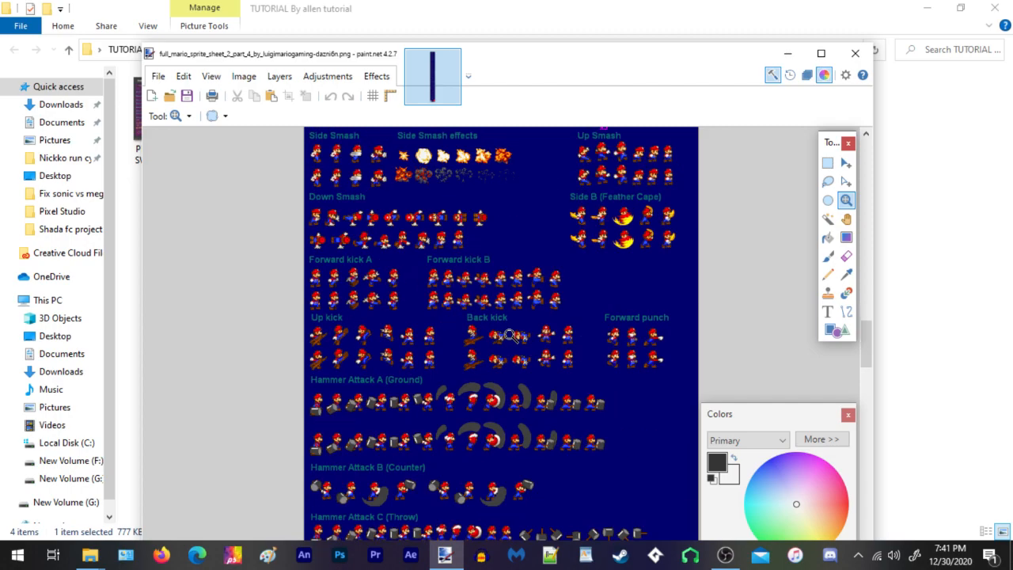
pyautogui.scroll(8, 511, 340)
pyautogui.scroll(-15, 523, 348)
pyautogui.scroll(9, 532, 358)
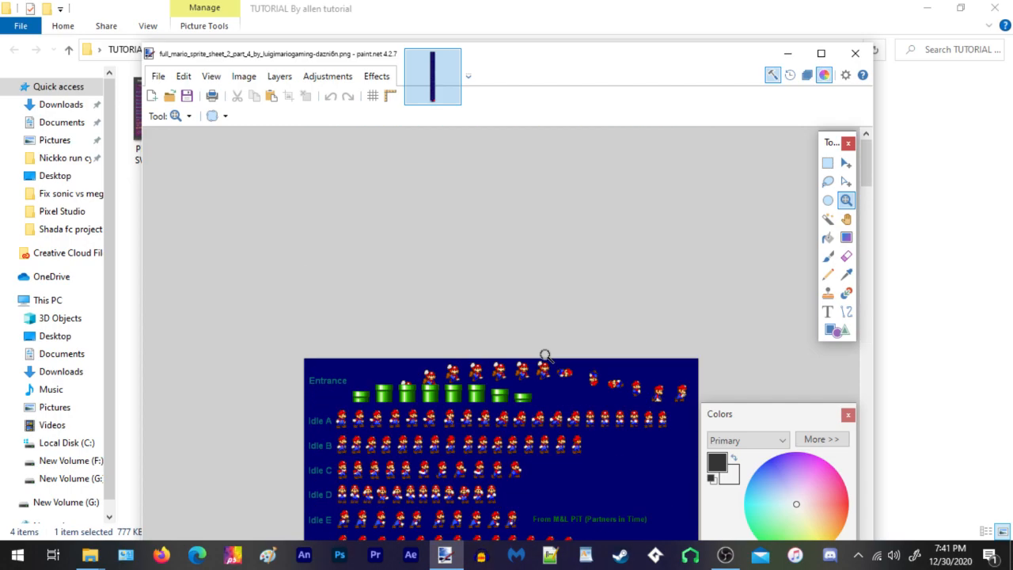
pyautogui.scroll(-5, 506, 333)
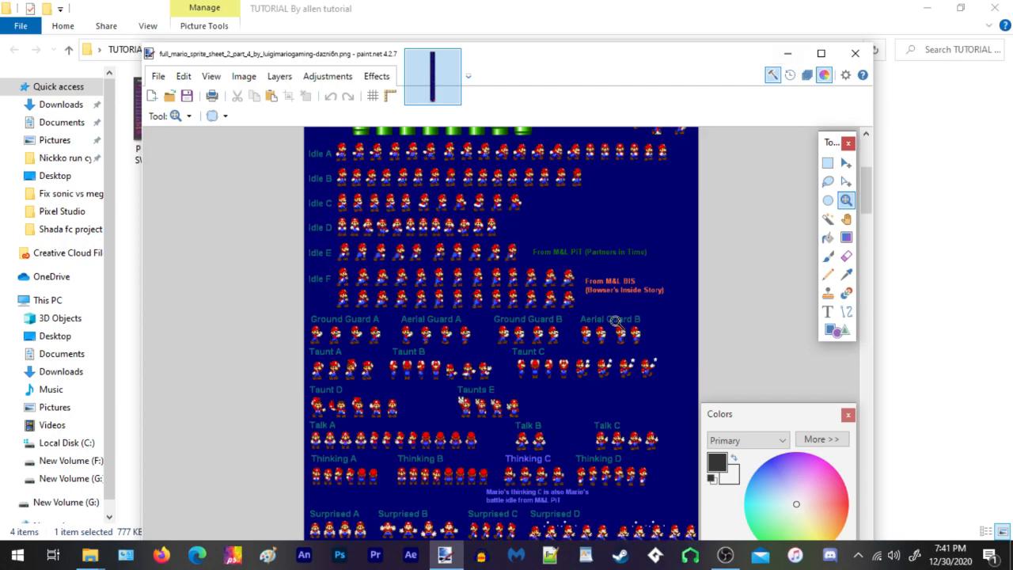
pyautogui.click(788, 53)
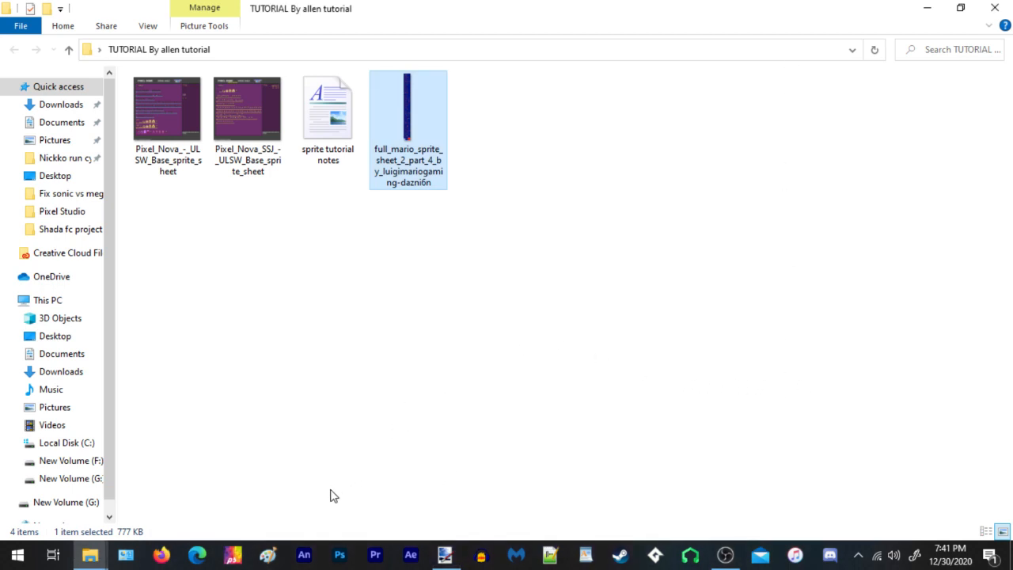
# Switch to Adobe Animate and create a new document from the Full HD 1,920 x 1,080 character animation preset
pyautogui.click(303, 555)
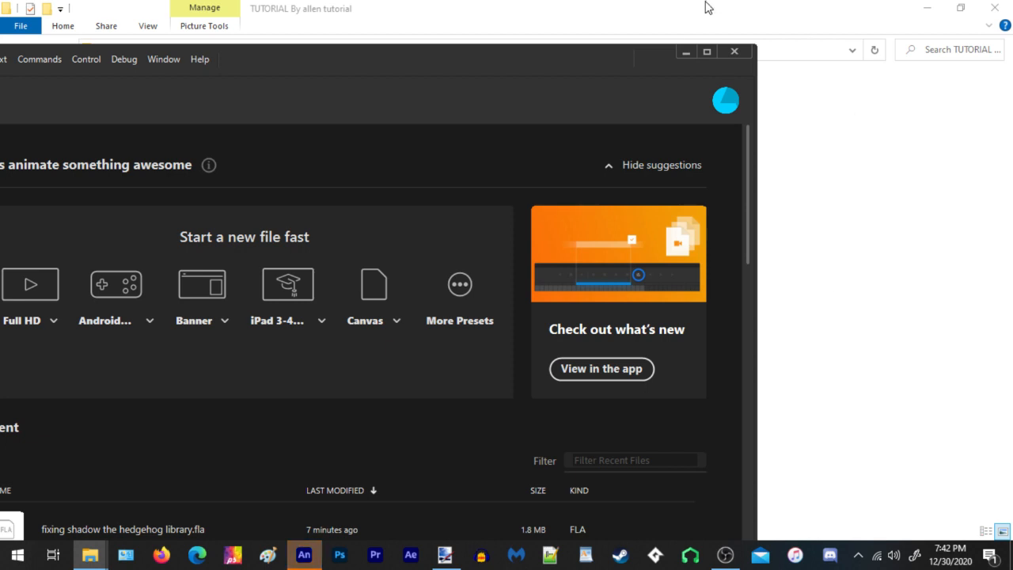
pyautogui.click(708, 51)
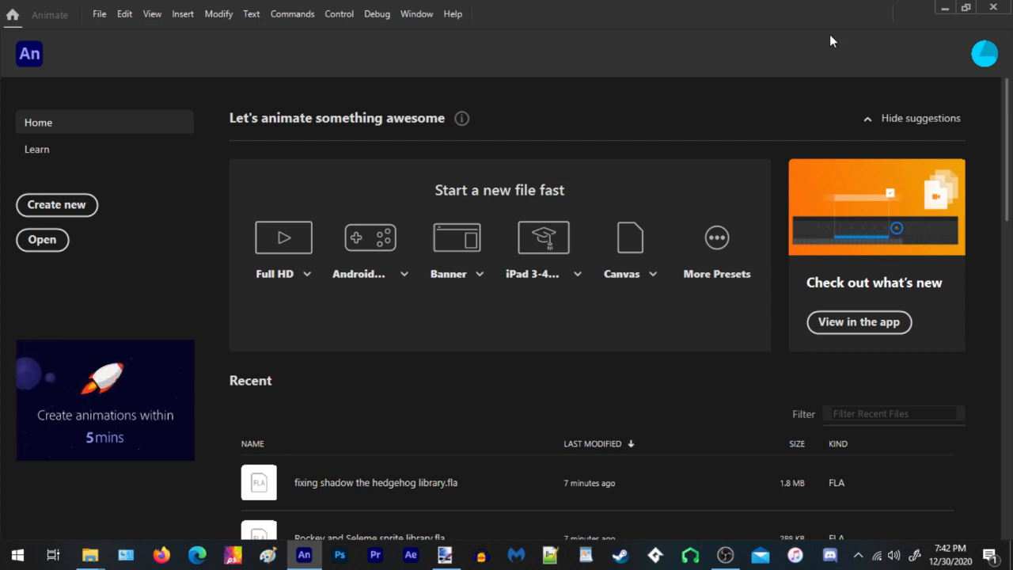
pyautogui.click(60, 210)
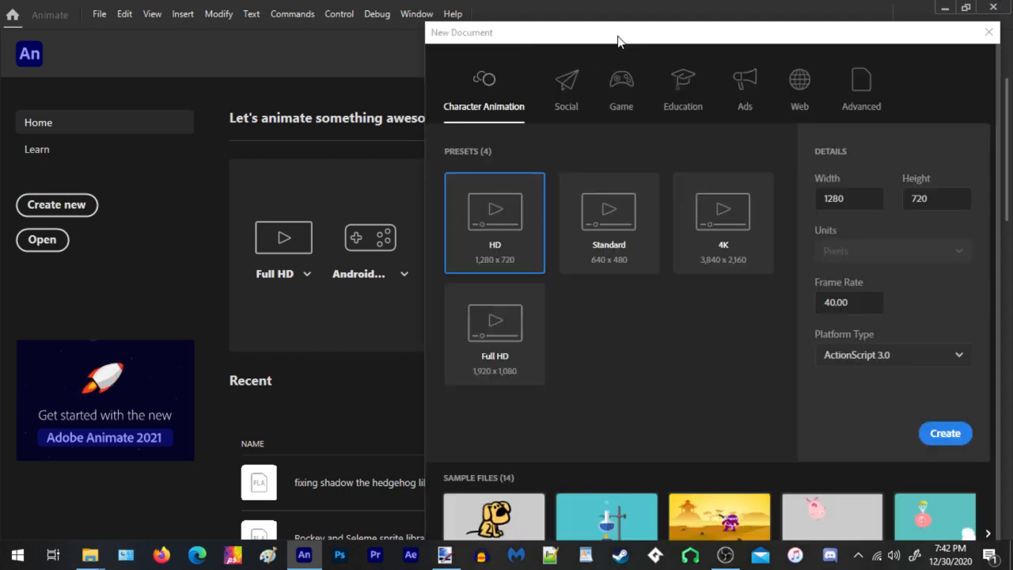
pyautogui.moveTo(618, 41); pyautogui.dragTo(411, 38)
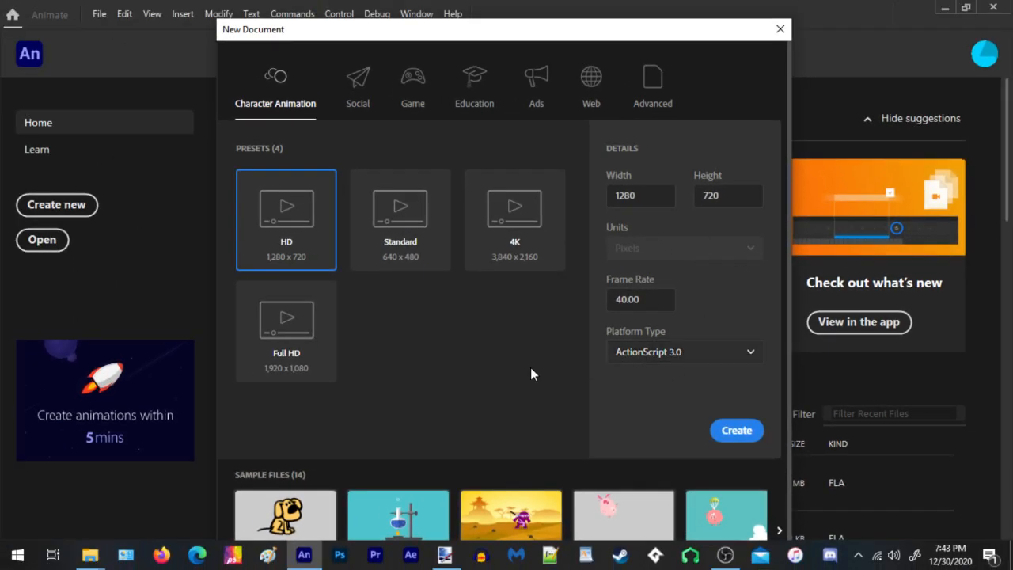
pyautogui.click(287, 329)
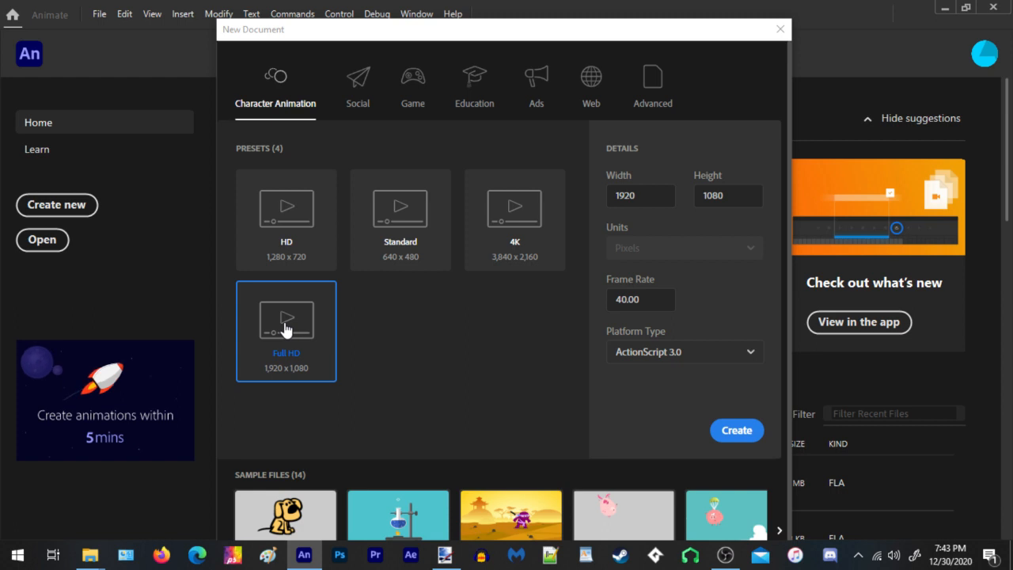
pyautogui.click(737, 431)
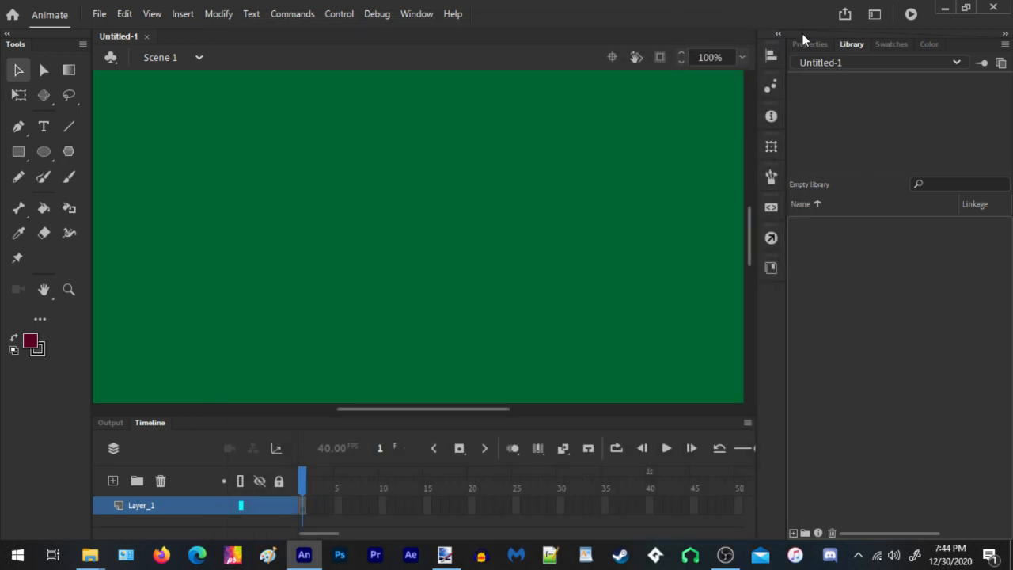
# Show the new document's properties and view the whole stage
pyautogui.click(806, 45)
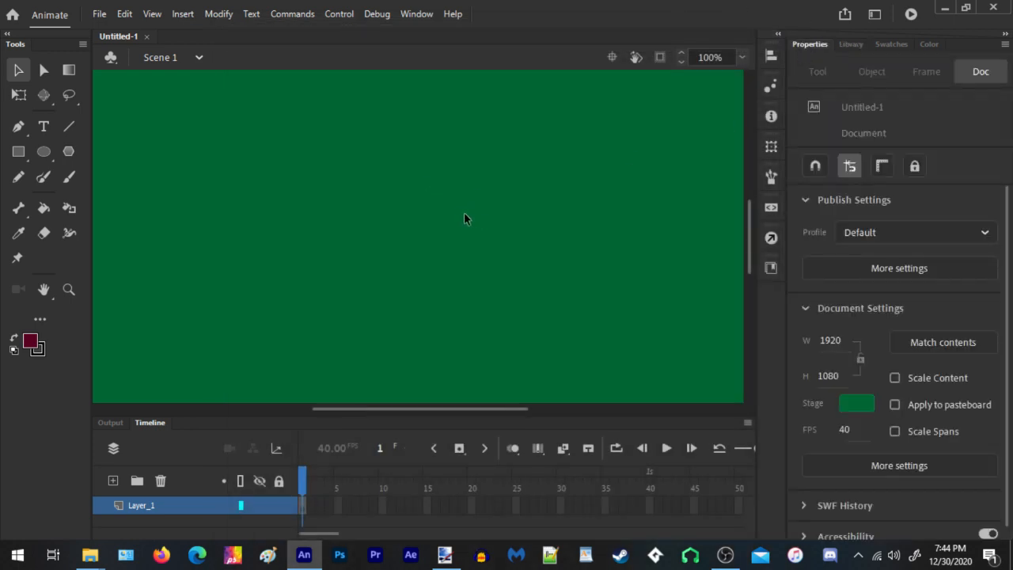
pyautogui.scroll(-5, 538, 260)
pyautogui.scroll(-2, 475, 286)
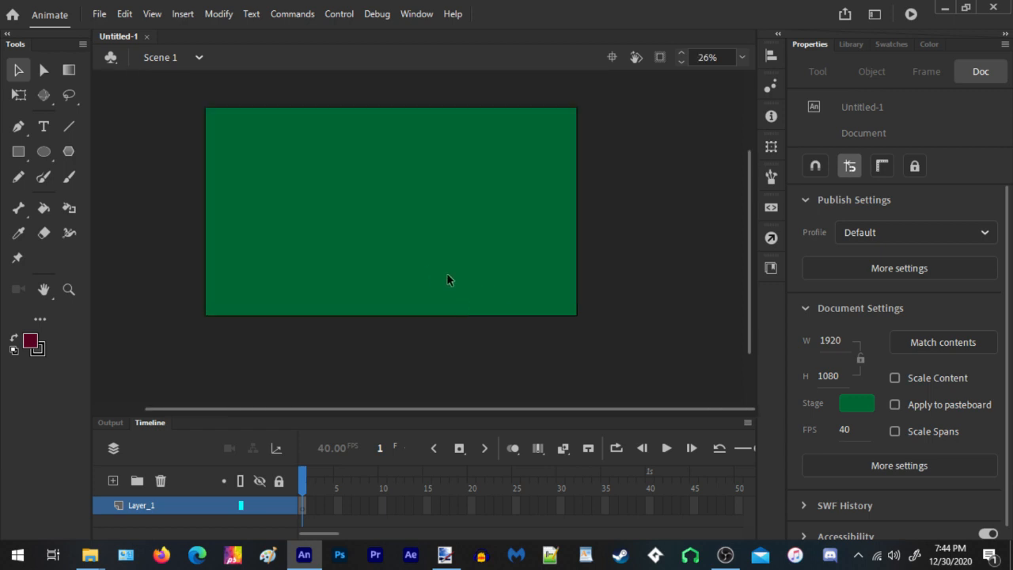
pyautogui.scroll(3, 420, 238)
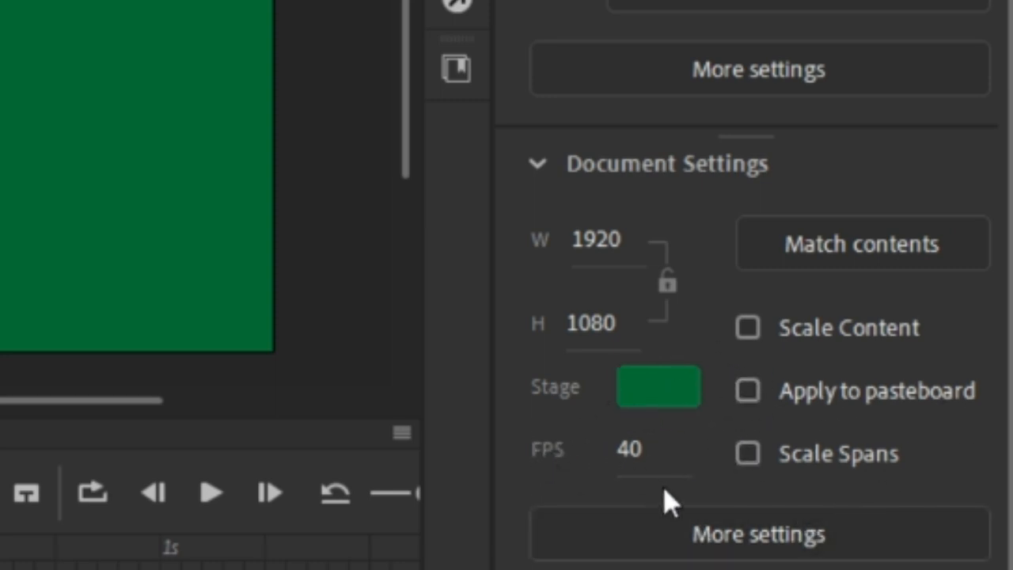
# Try a document frame rate of 50 FPS and set it back to 40 FPS
pyautogui.click(630, 451)
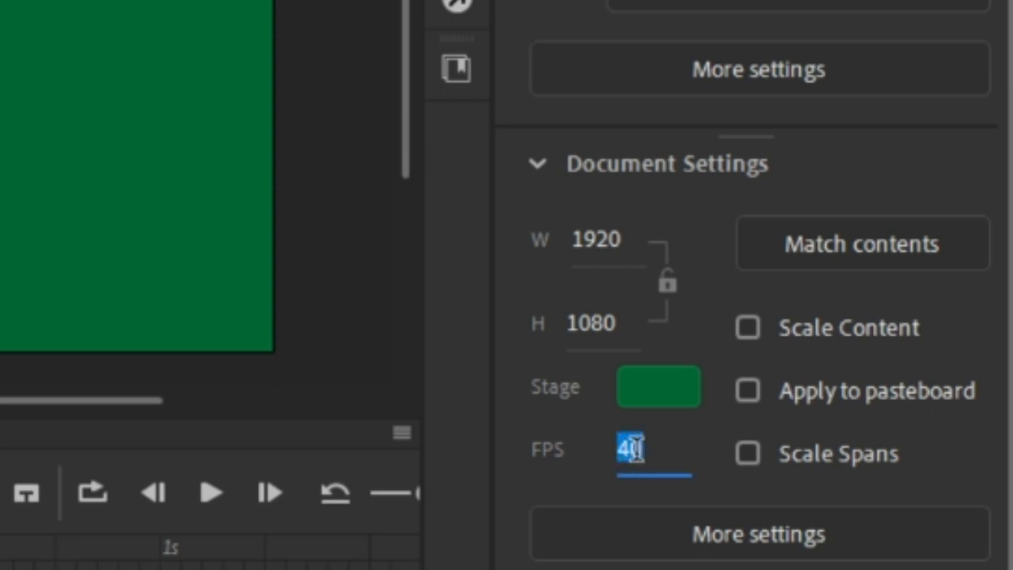
pyautogui.write('50')
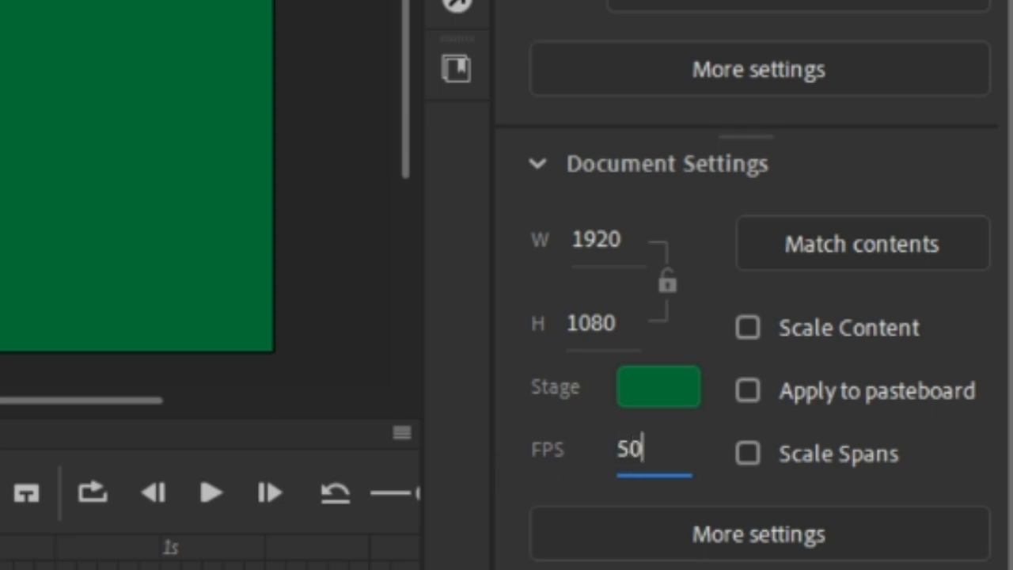
pyautogui.press('BackSpace')
pyautogui.press('BackSpace')
pyautogui.write('40')
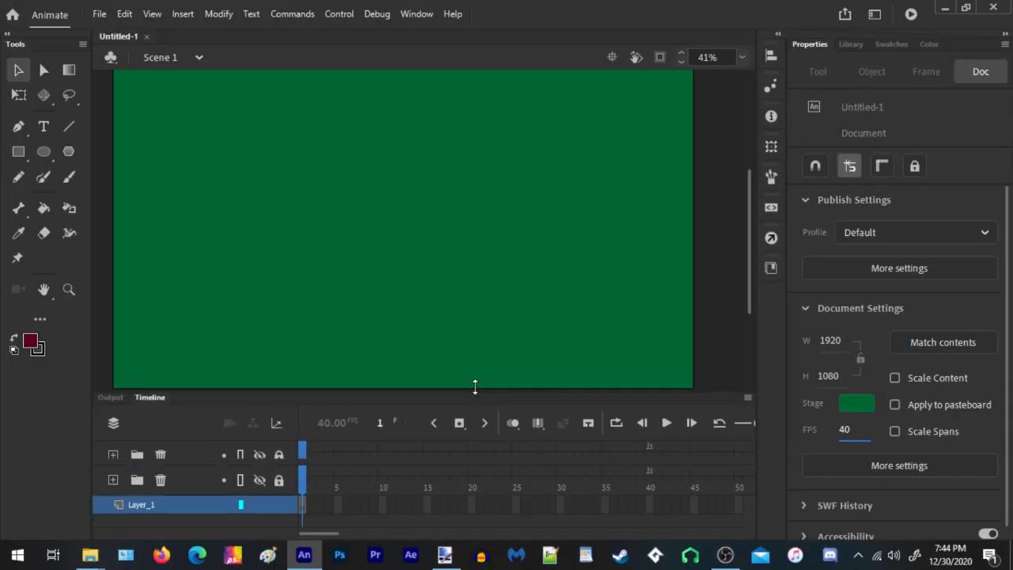
# Enlarge the timeline area and extend Layer_1 with frames up to frame 40
pyautogui.moveTo(475, 387); pyautogui.dragTo(475, 369)
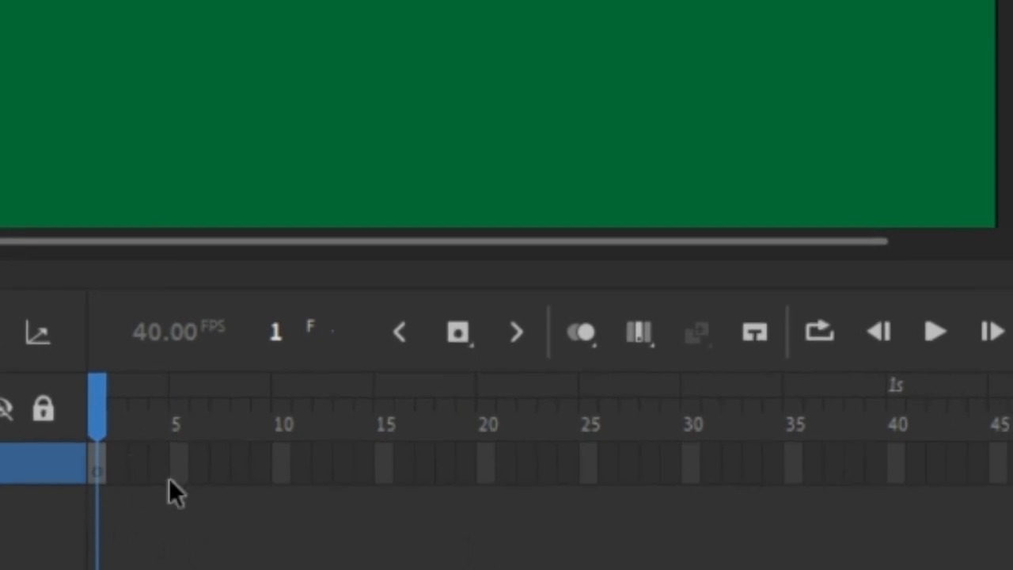
pyautogui.click(899, 473)
pyautogui.press('F5')
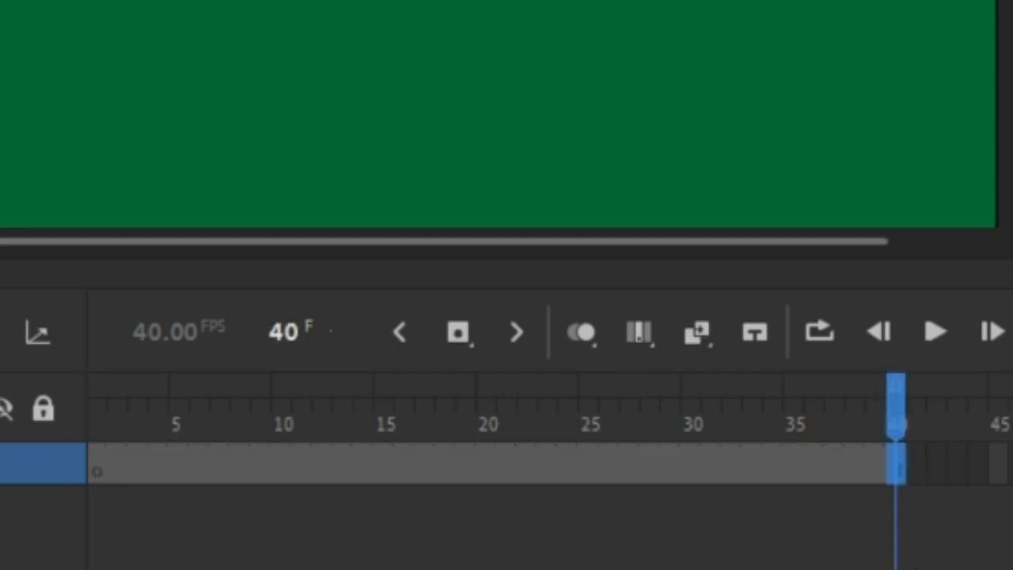
pyautogui.click(721, 174)
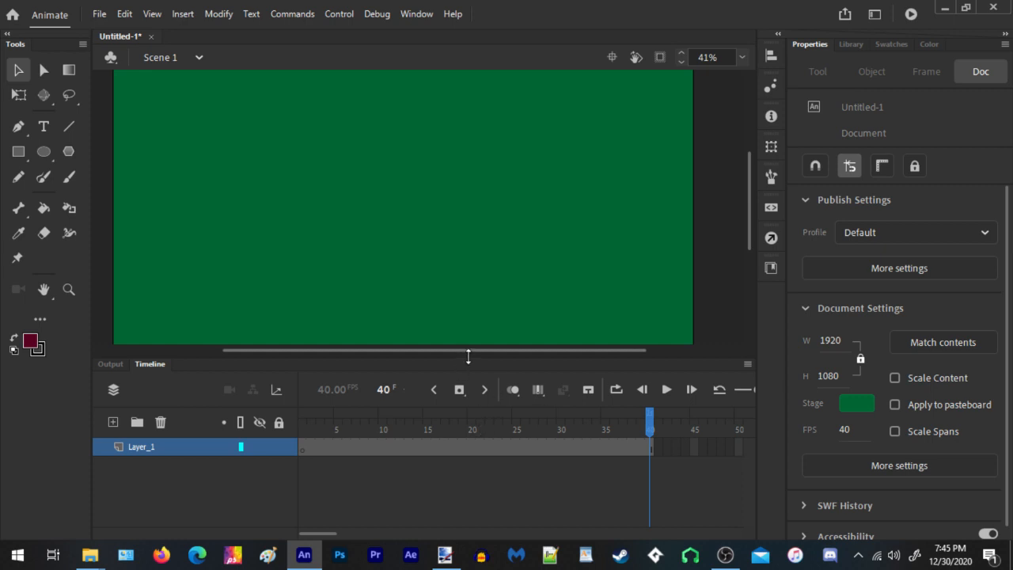
# Enlarge the timeline area further, review Layer_1's frame span up to frame 40, and select frame 2
pyautogui.moveTo(468, 356); pyautogui.dragTo(468, 322)
pyautogui.doubleClick(521, 416)
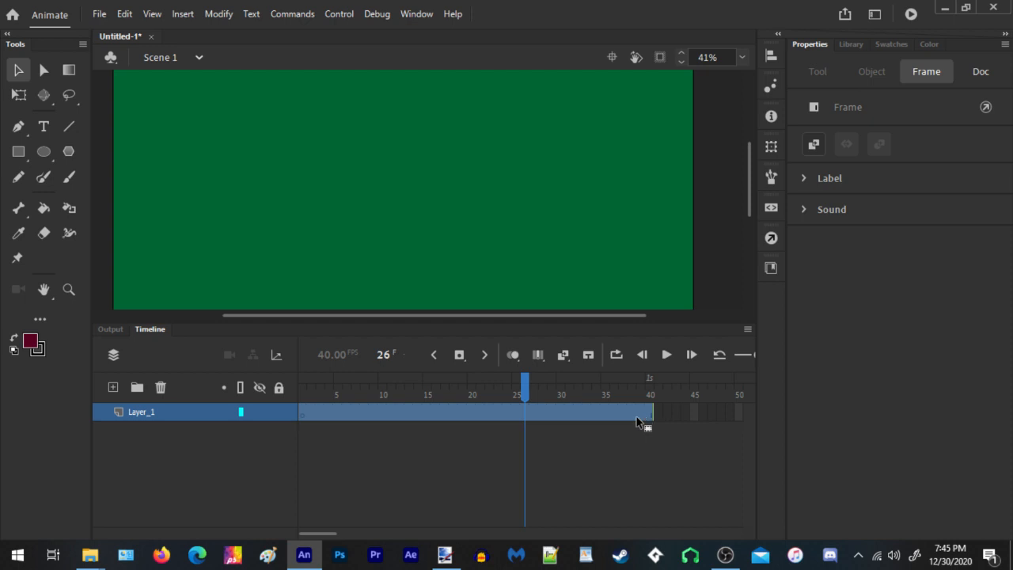
pyautogui.click(650, 394)
pyautogui.click(652, 417)
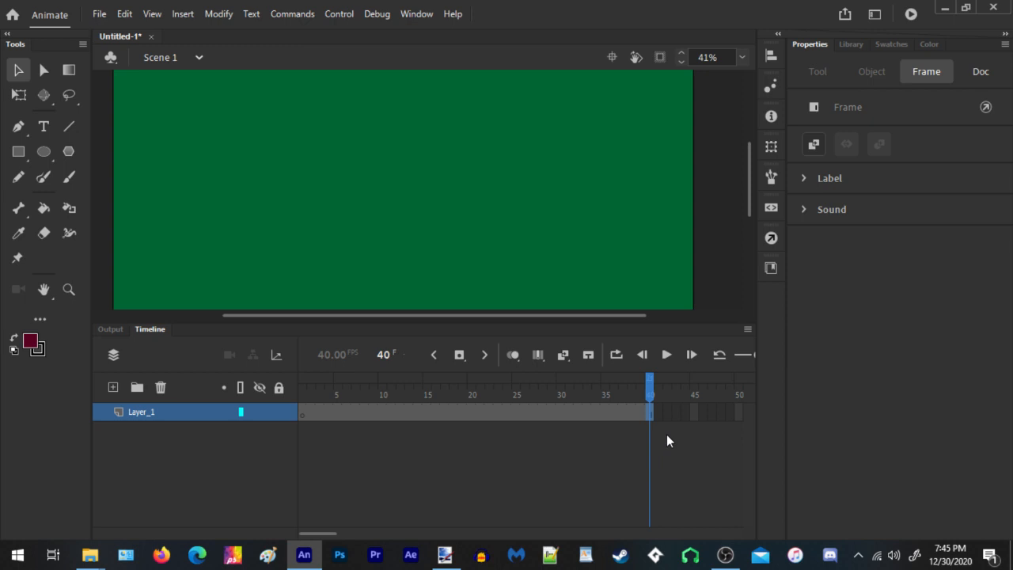
pyautogui.click(311, 416)
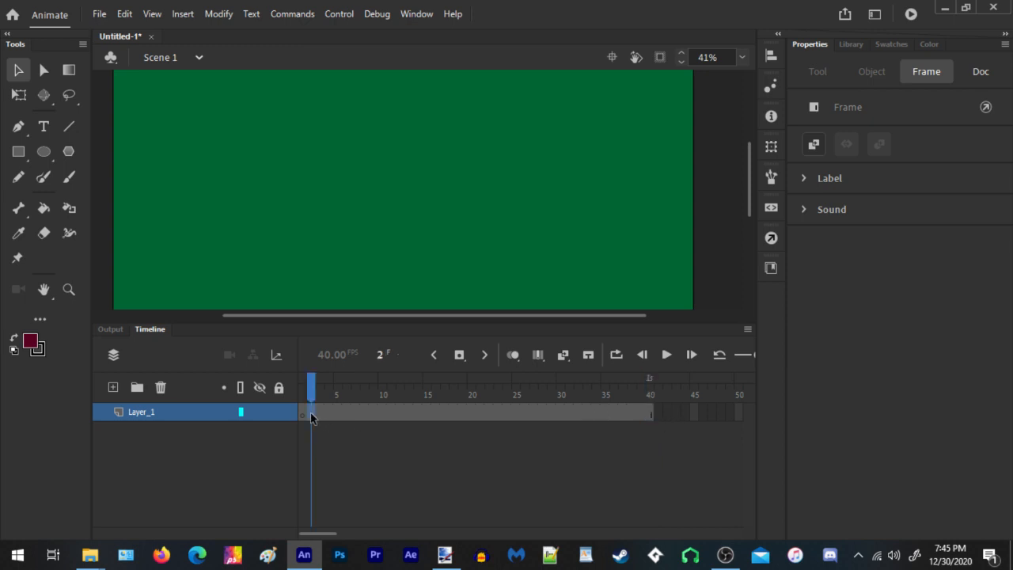
# Remove Layer_1's frames 2 to 40 and insert frames up to frame 40 again
pyautogui.moveTo(311, 416); pyautogui.dragTo(653, 405)
pyautogui.rightClick(653, 405)
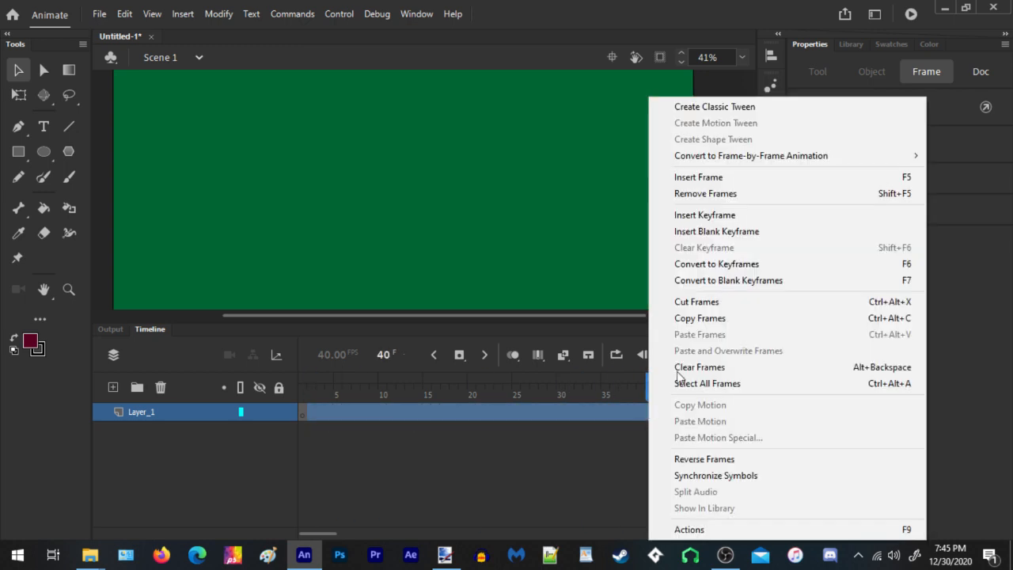
pyautogui.click(697, 183)
pyautogui.click(650, 412)
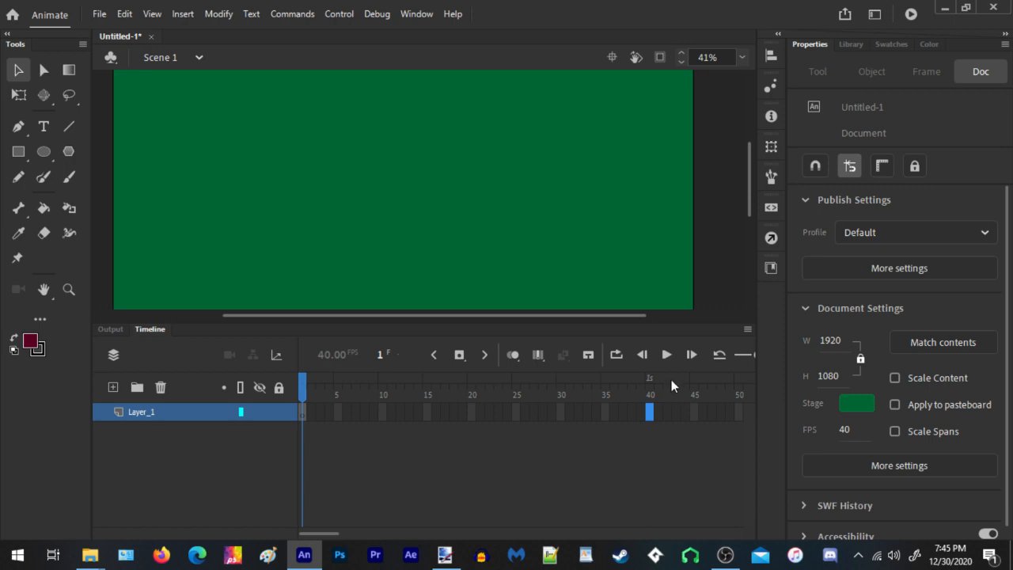
pyautogui.click(646, 442)
pyautogui.click(650, 412)
pyautogui.press('F5')
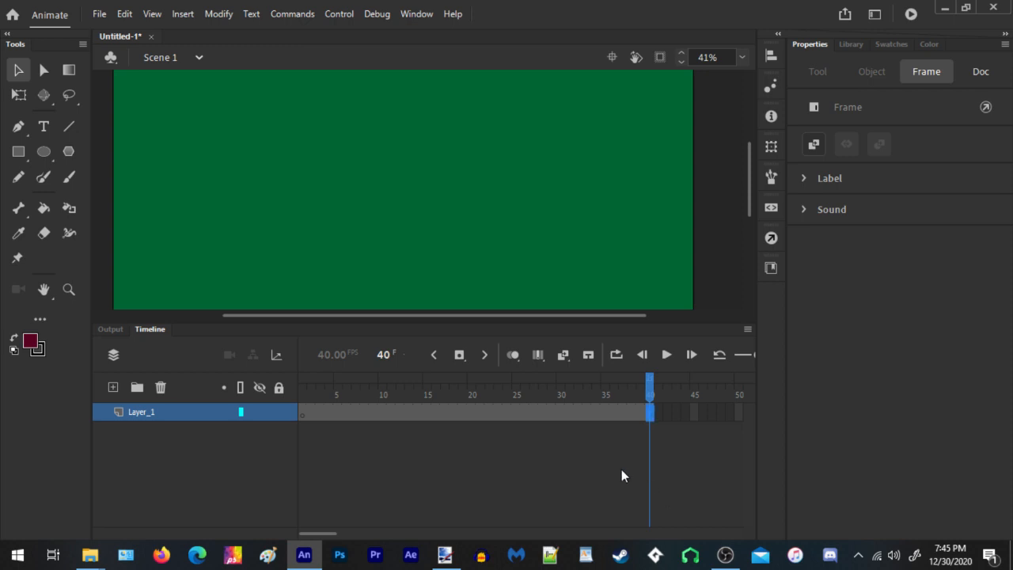
pyautogui.click(621, 469)
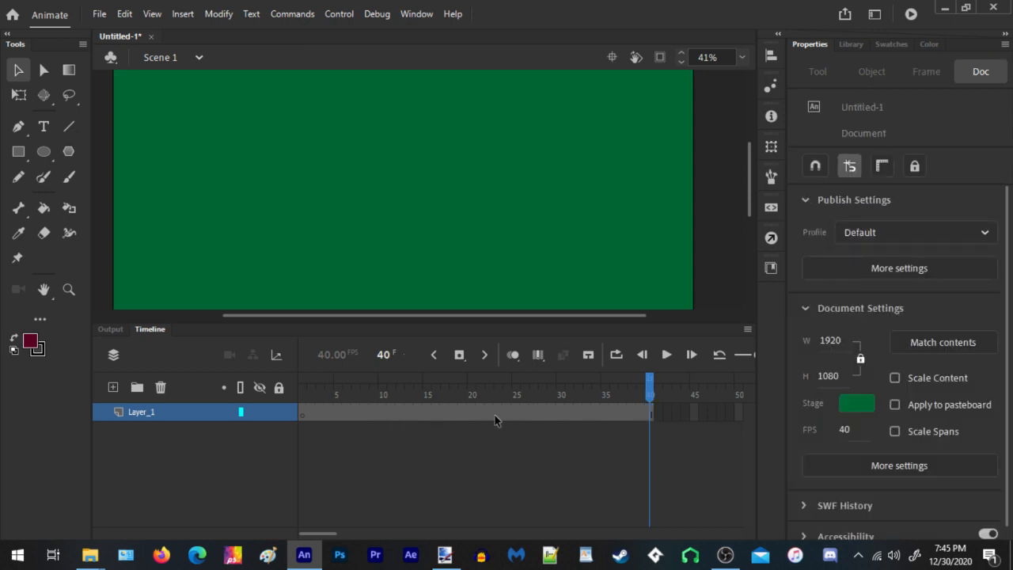
# Try inserting a keyframe at frame 19 of Layer_1 and undo it
pyautogui.click(464, 416)
pyautogui.press('F6')
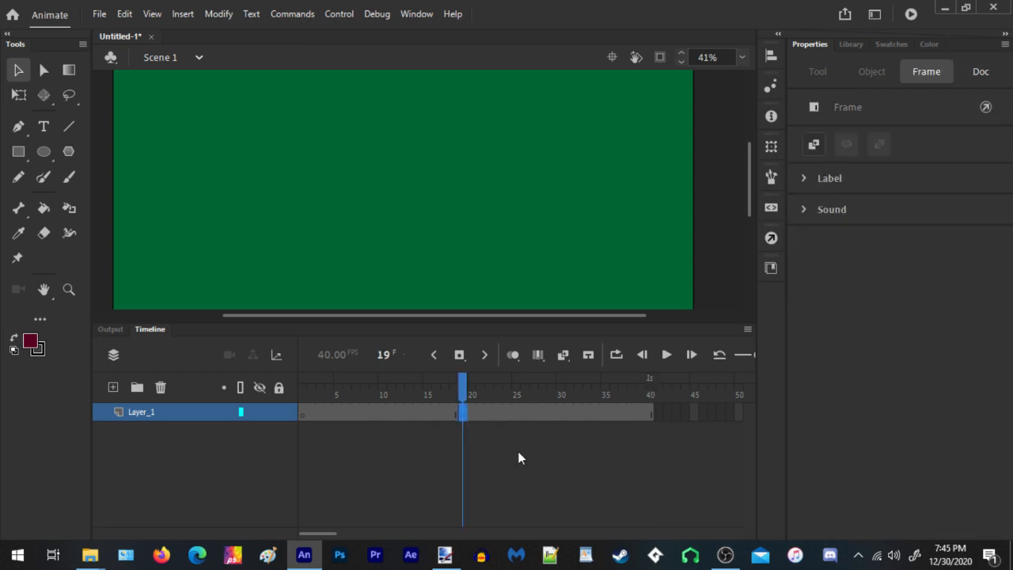
pyautogui.hotkey('ctrl', 'z')
pyautogui.press('F6')
pyautogui.hotkey('ctrl', 'z')
# Select Layer_1's entire frame span and insert frames to extend the layer past frame 50
pyautogui.click(661, 413)
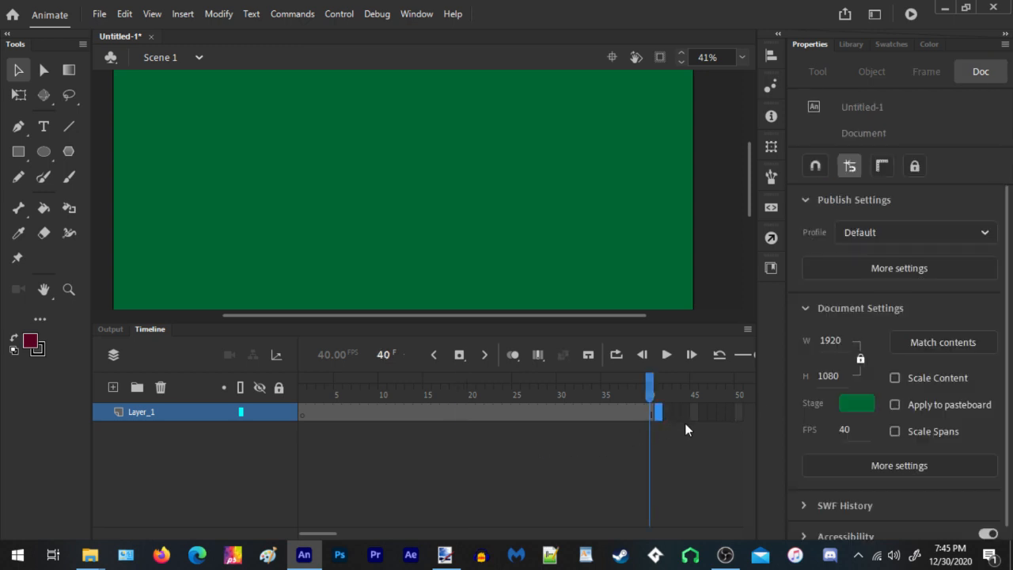
pyautogui.doubleClick(544, 415)
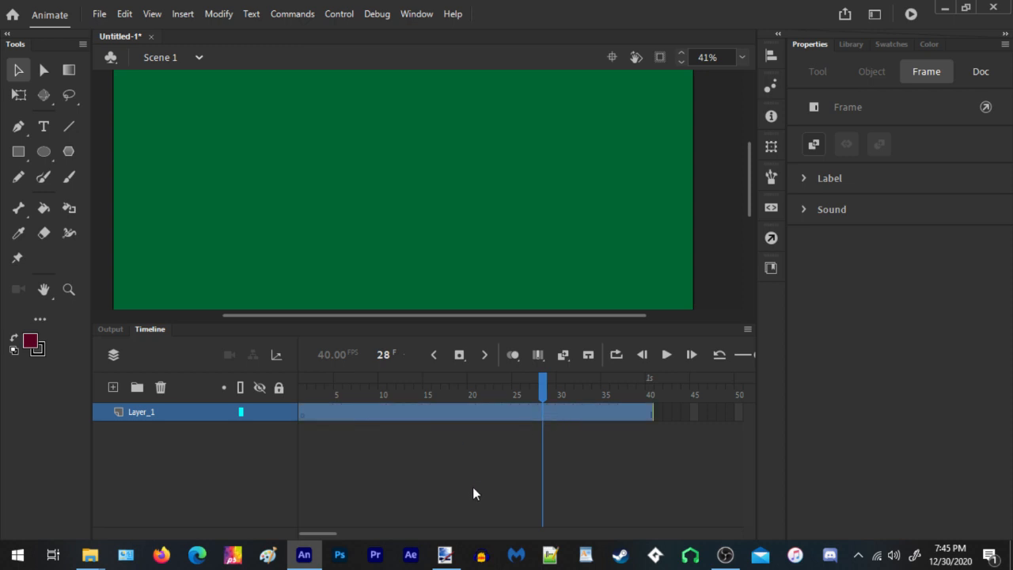
pyautogui.press('F5')
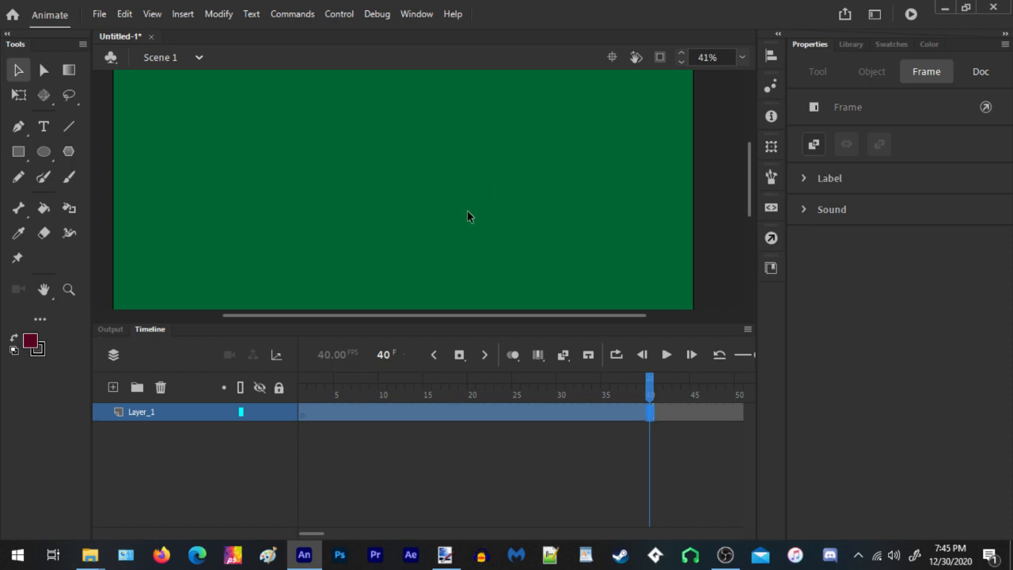
# View the stage at different zoom levels and show the document's library
pyautogui.scroll(-3, 466, 222)
pyautogui.scroll(2, 459, 283)
pyautogui.scroll(-1, 467, 267)
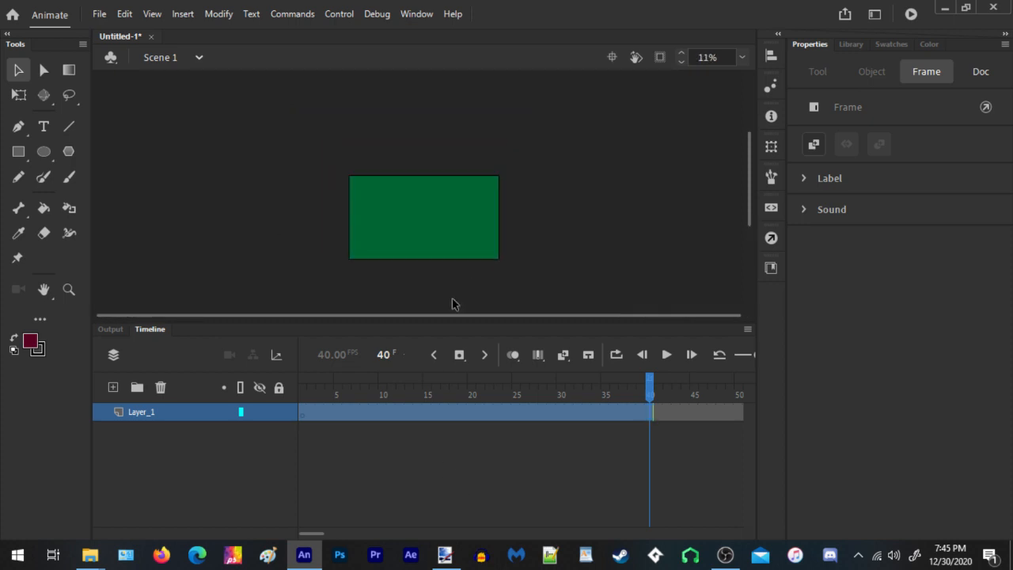
pyautogui.scroll(3, 446, 251)
pyautogui.scroll(-3, 445, 246)
pyautogui.scroll(2, 404, 193)
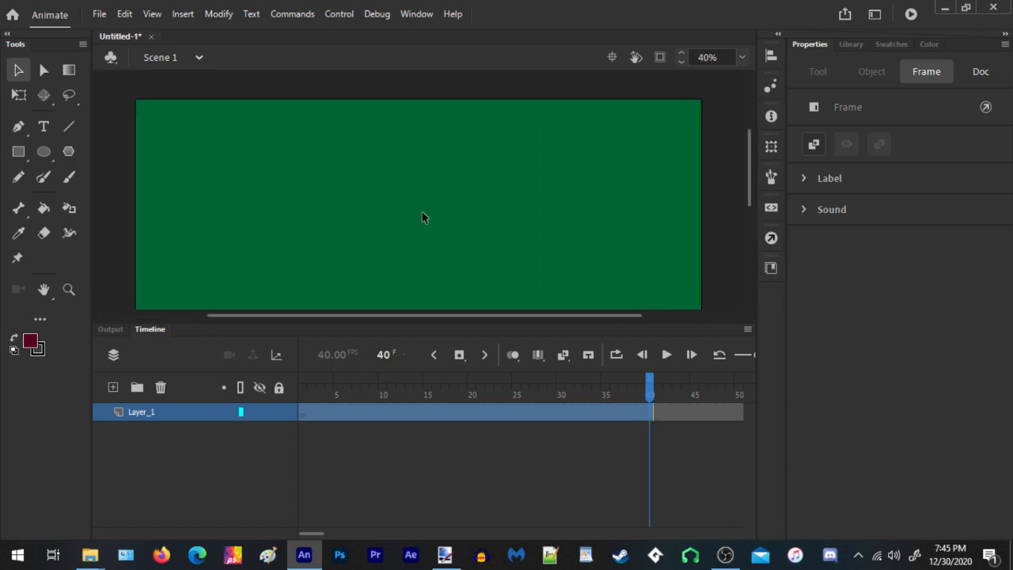
pyautogui.scroll(-1, 422, 214)
pyautogui.click(853, 43)
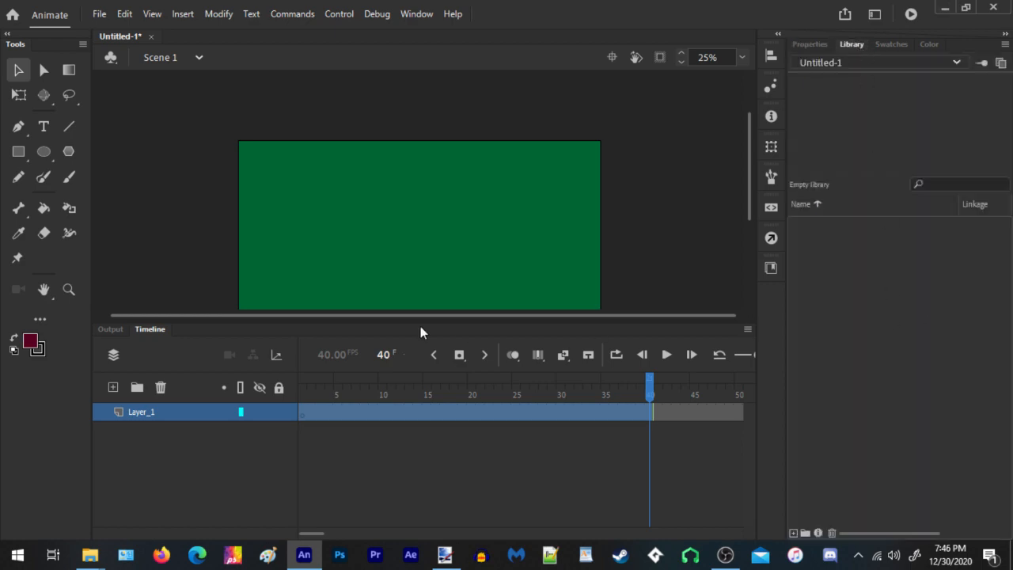
pyautogui.scroll(-2, 401, 223)
pyautogui.scroll(1, 403, 206)
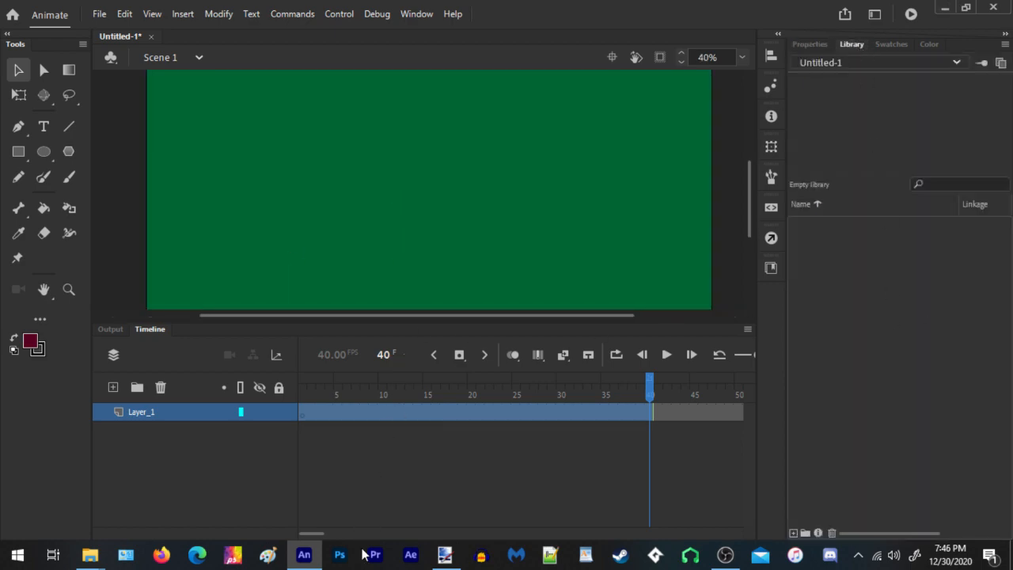
# Switch to the Mario sprite sheet in paint.net, maximize its window and examine the Entrance and Idle rows
pyautogui.click(461, 563)
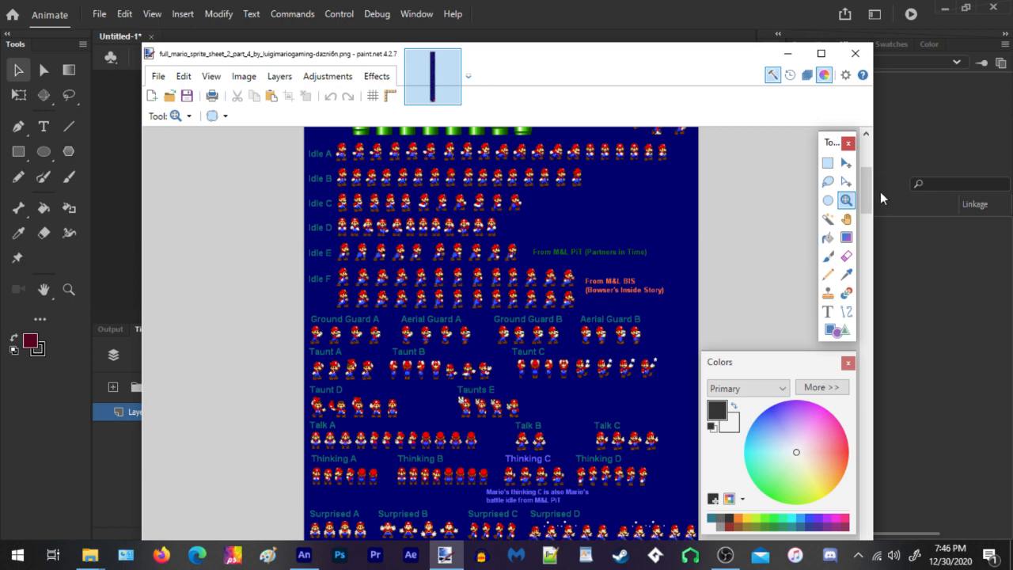
pyautogui.click(828, 219)
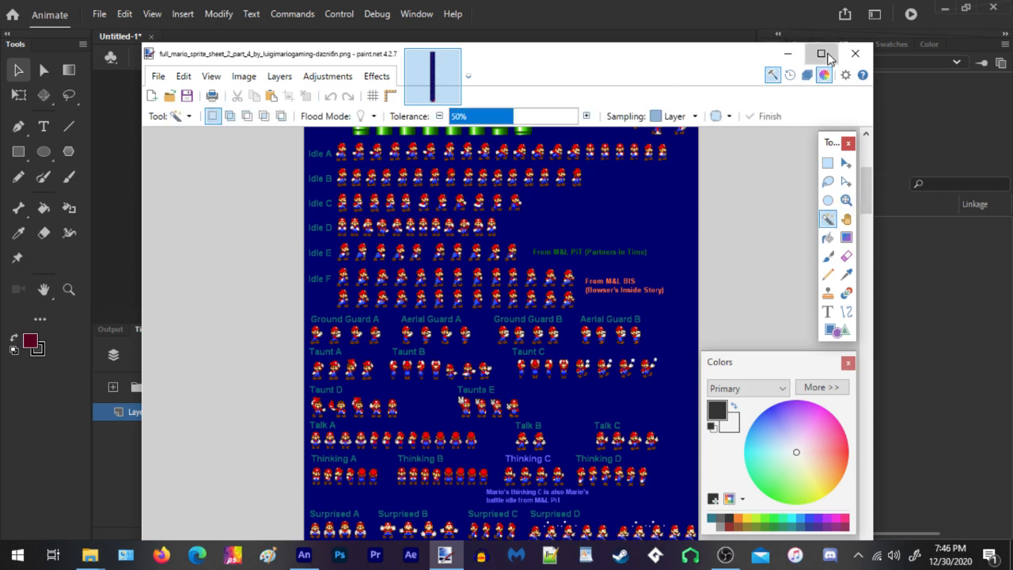
pyautogui.click(822, 54)
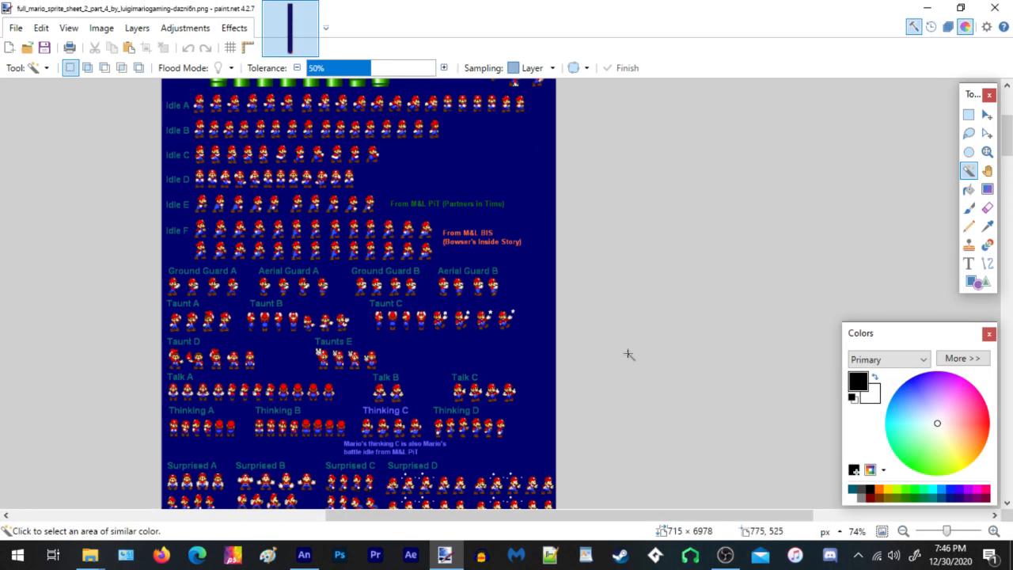
pyautogui.scroll(-1, 615, 369)
pyautogui.scroll(5, 301, 154)
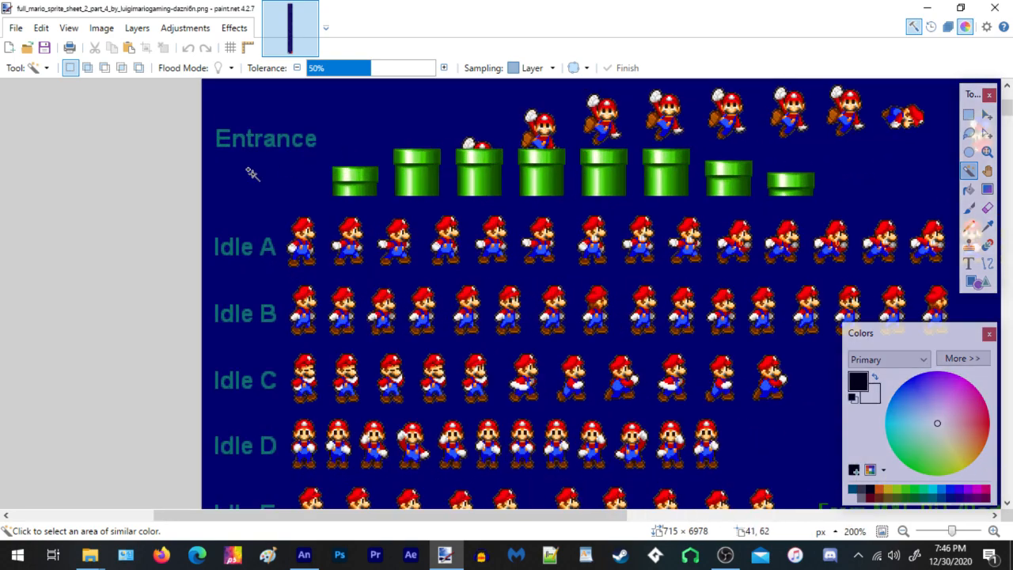
pyautogui.scroll(-3, 663, 317)
pyautogui.scroll(3, 719, 328)
pyautogui.scroll(-1, 633, 315)
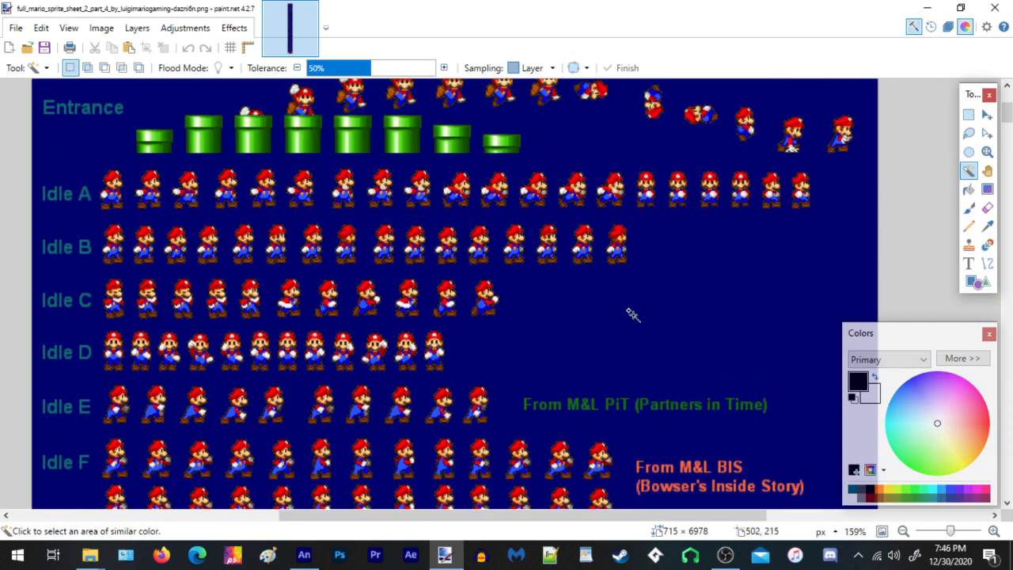
pyautogui.scroll(-1, 632, 314)
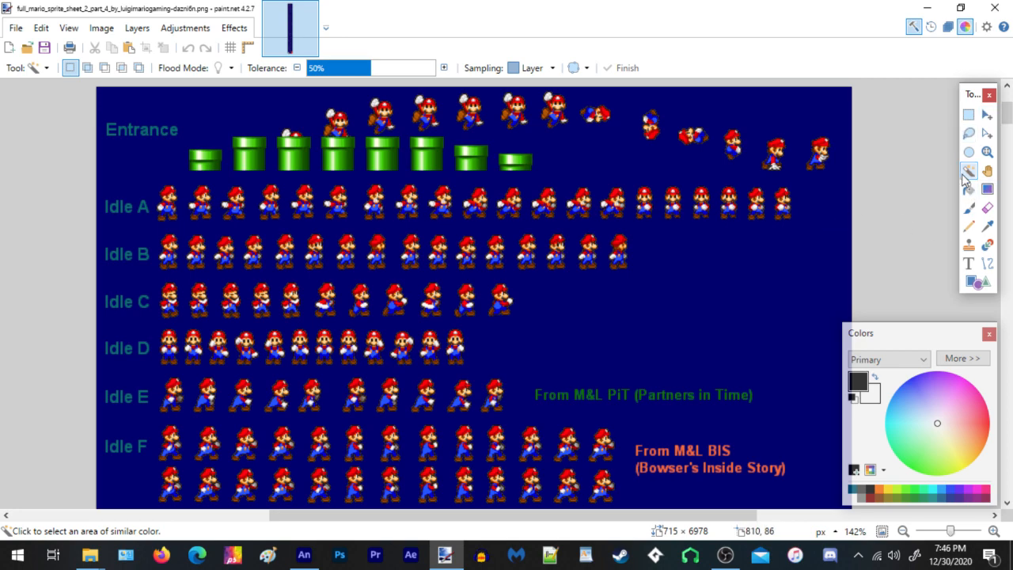
# Select the sprite sheet's dark blue background with the Magic Wand and inspect the selection edges around the sprites
pyautogui.click(969, 115)
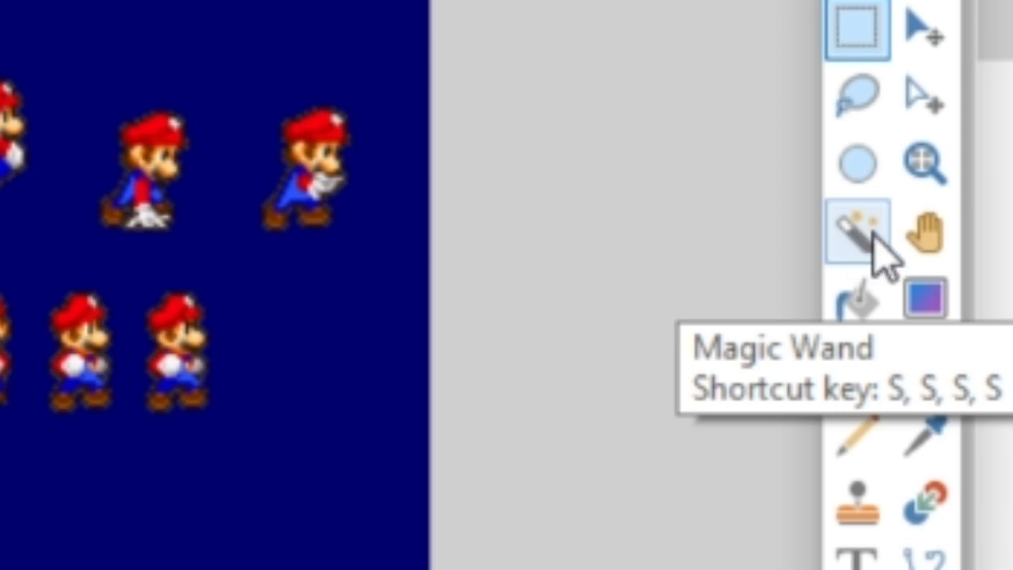
pyautogui.click(862, 236)
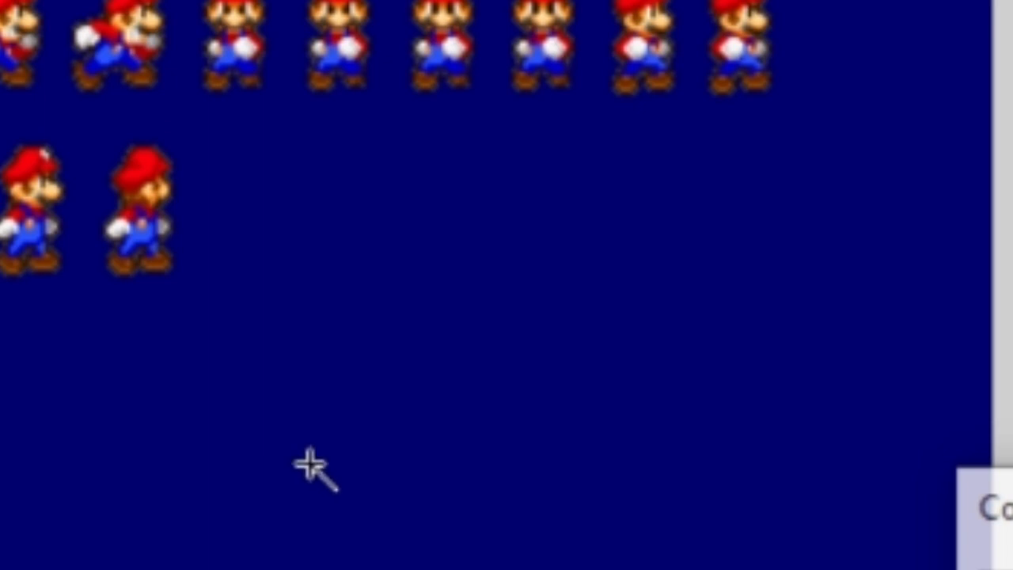
pyautogui.click(309, 456)
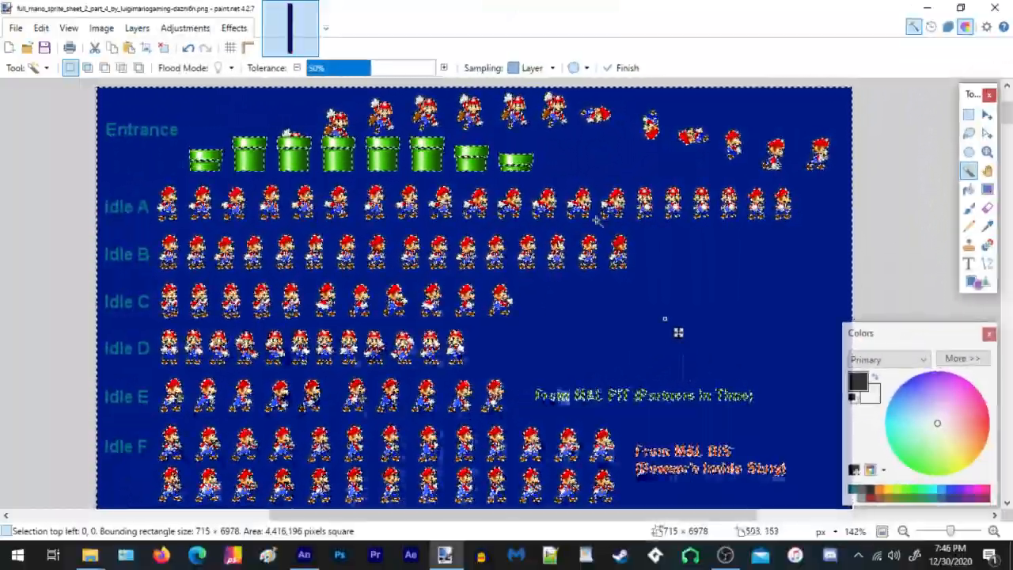
pyautogui.scroll(5, 383, 195)
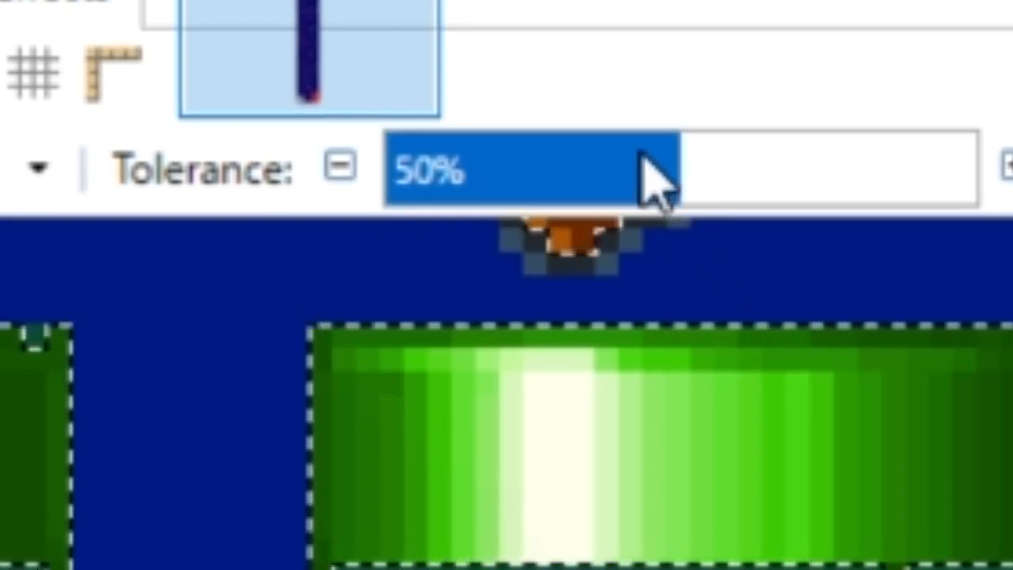
# Set the Magic Wand tolerance to 0% and delete the selected blue background
pyautogui.moveTo(642, 154); pyautogui.dragTo(234, 164)
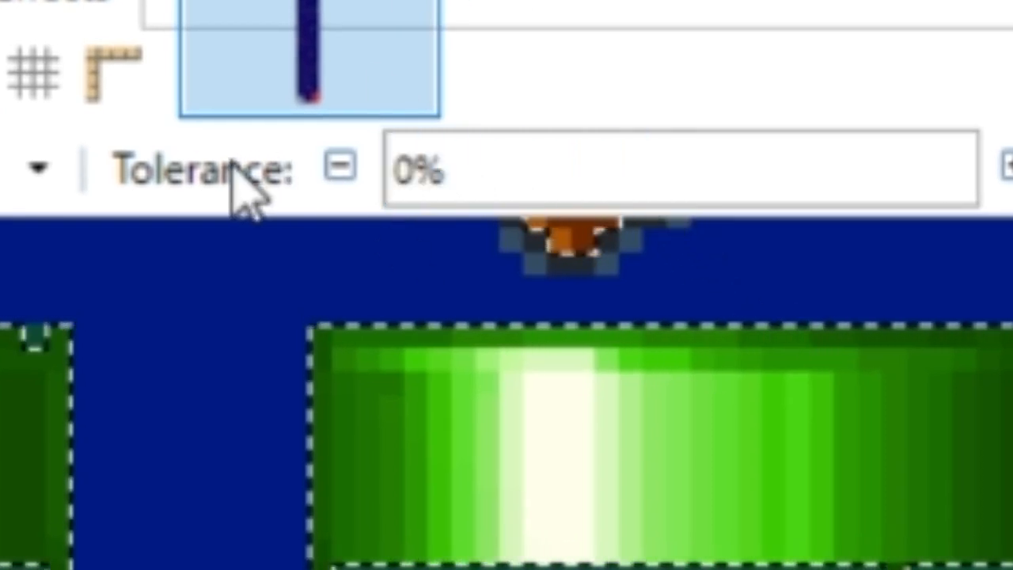
pyautogui.scroll(-6, 507, 395)
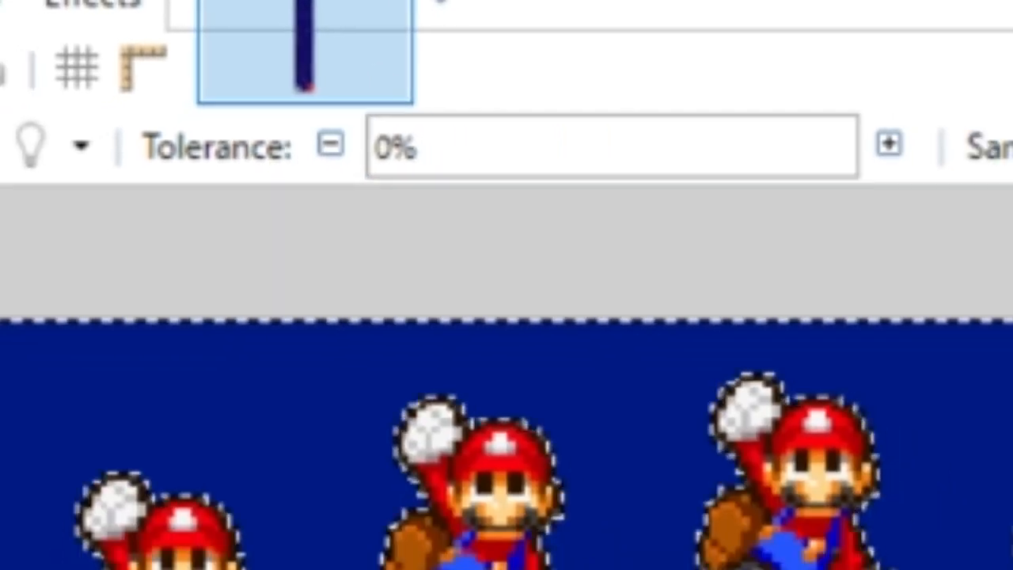
pyautogui.scroll(3, 491, 459)
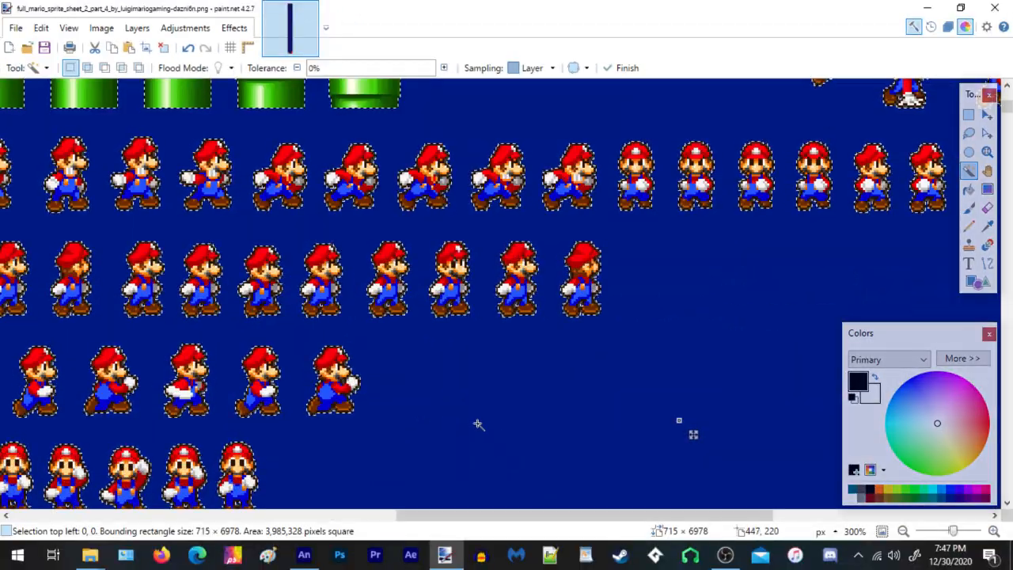
pyautogui.press('Delete')
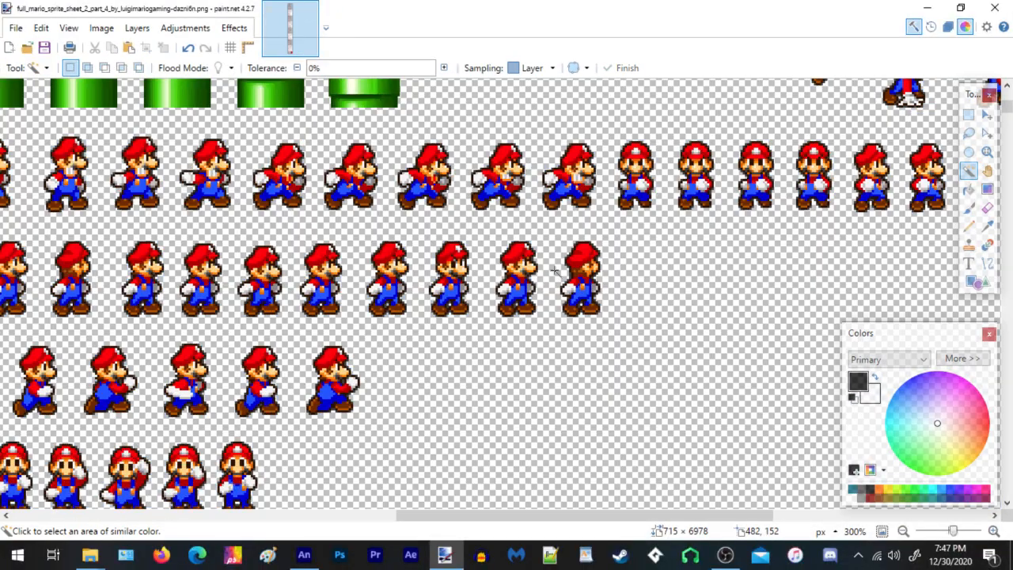
# Make a rectangular selection of about 94 × 42 pixels around the first three Idle A sprites
pyautogui.scroll(-5, 554, 274)
pyautogui.scroll(-2, 568, 283)
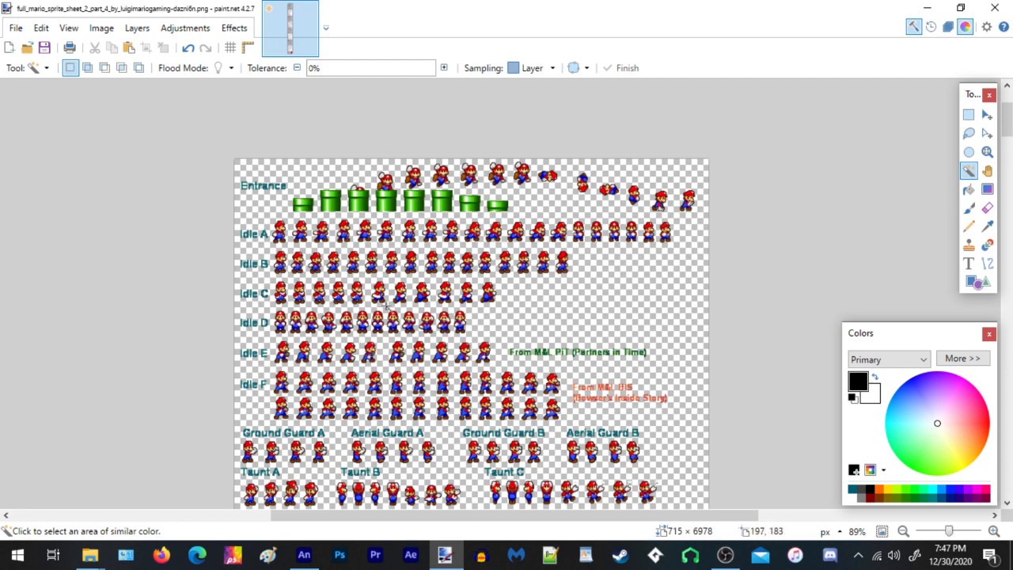
pyautogui.scroll(2, 292, 310)
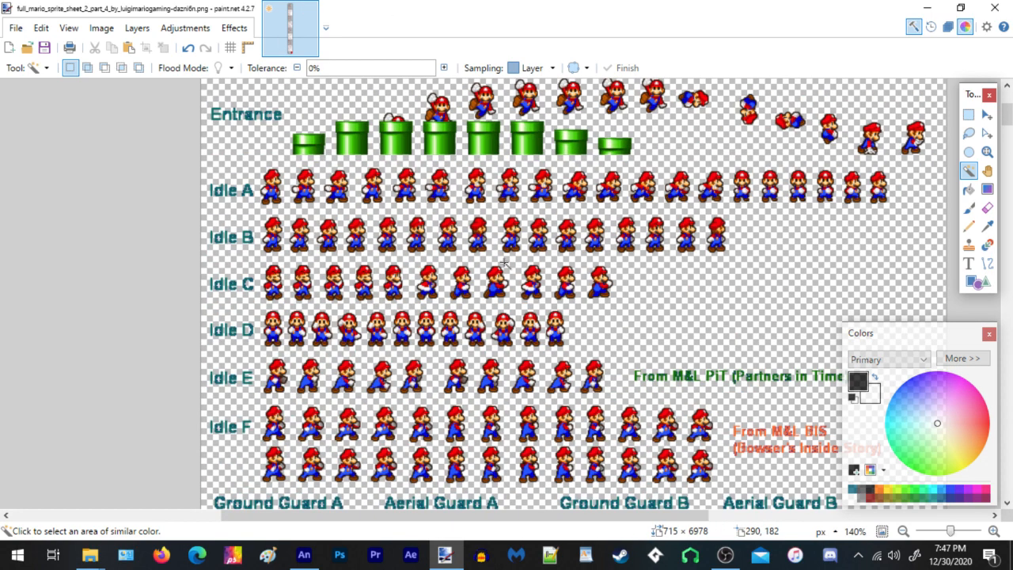
pyautogui.scroll(1, 533, 175)
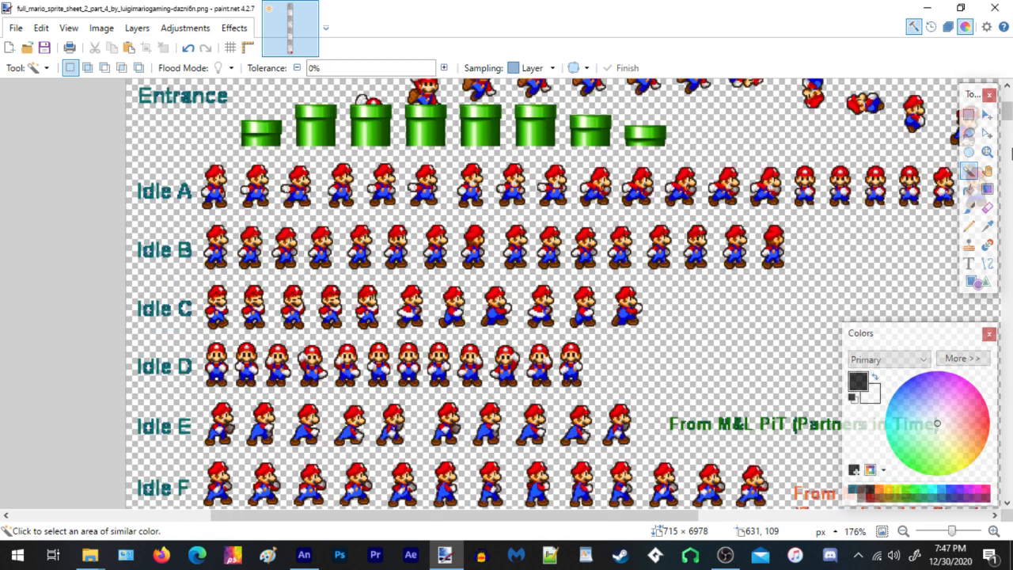
pyautogui.click(968, 115)
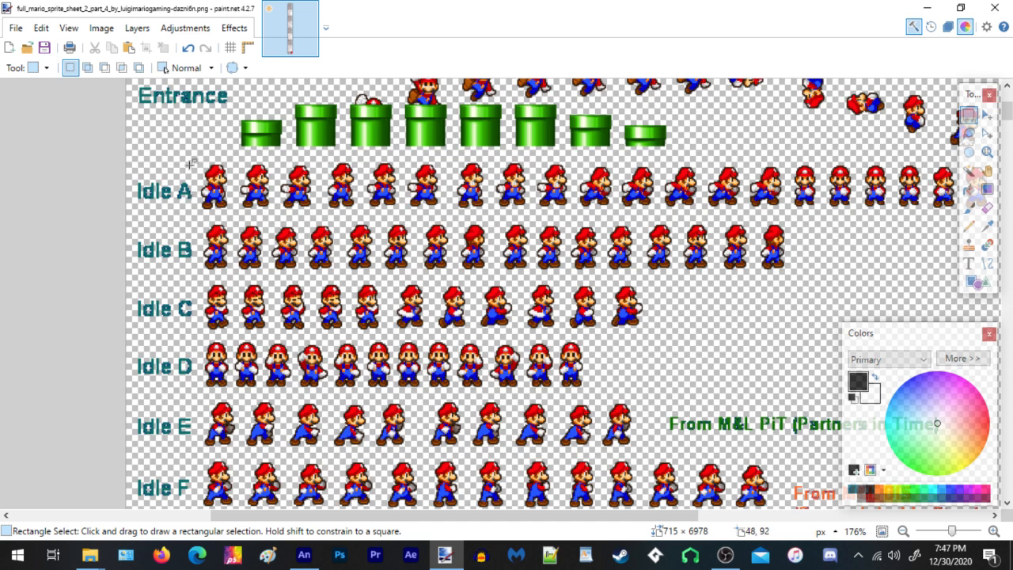
pyautogui.moveTo(198, 158); pyautogui.dragTo(318, 212)
# Inspect the three selected Idle A sprites up close and switch back to Adobe Animate
pyautogui.scroll(3, 304, 185)
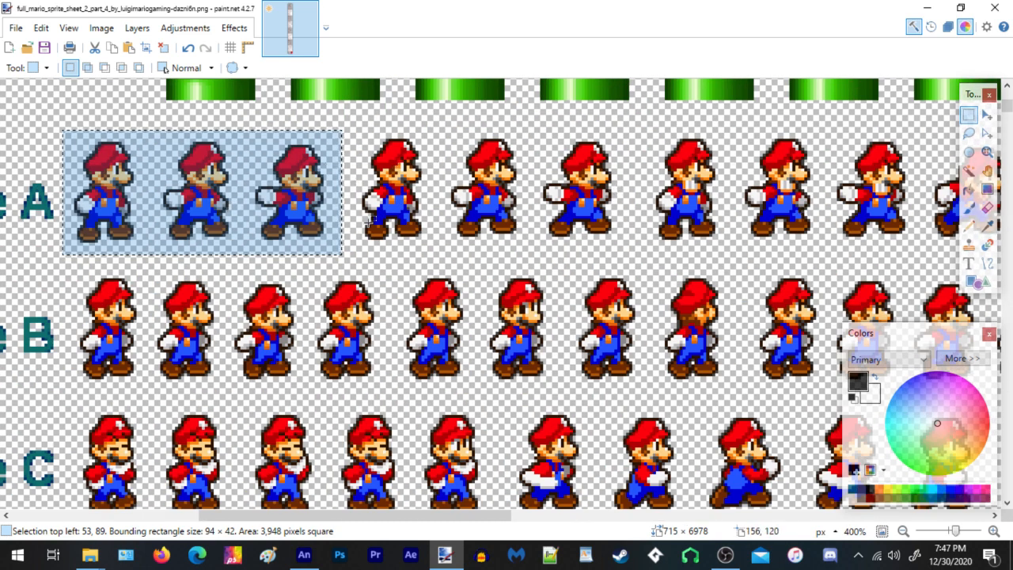
pyautogui.scroll(-2, 347, 229)
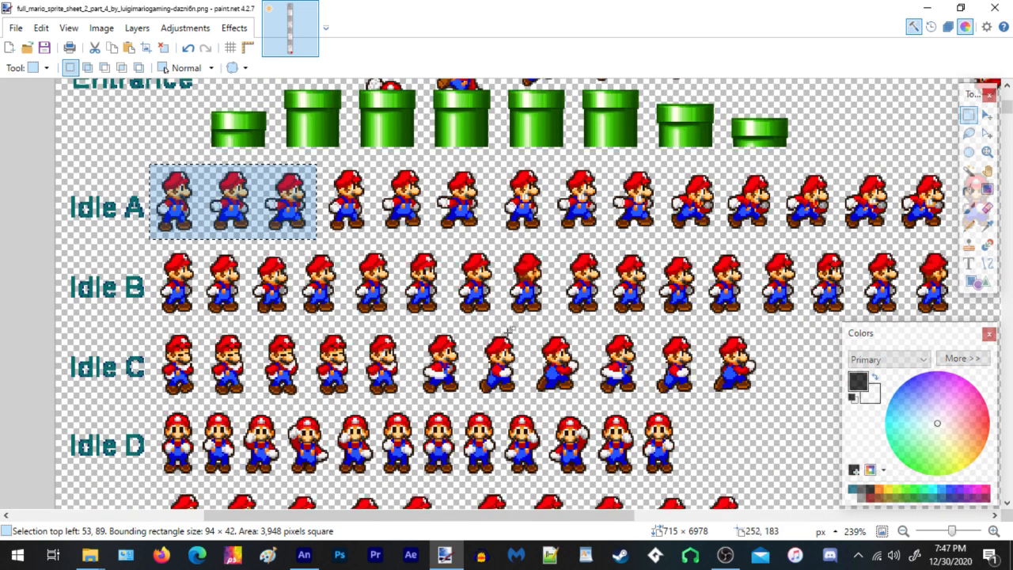
pyautogui.scroll(-3, 510, 329)
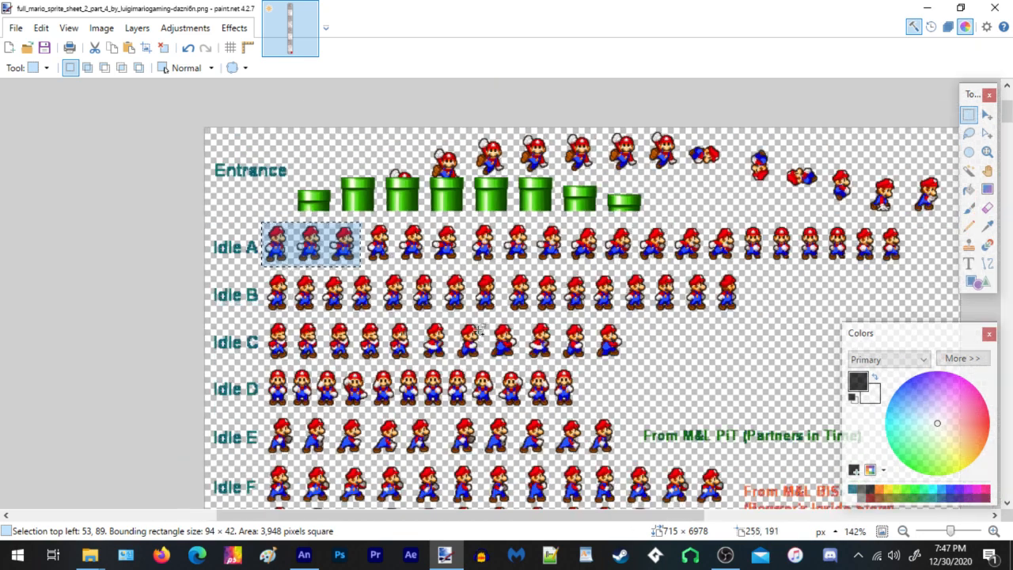
pyautogui.scroll(5, 311, 244)
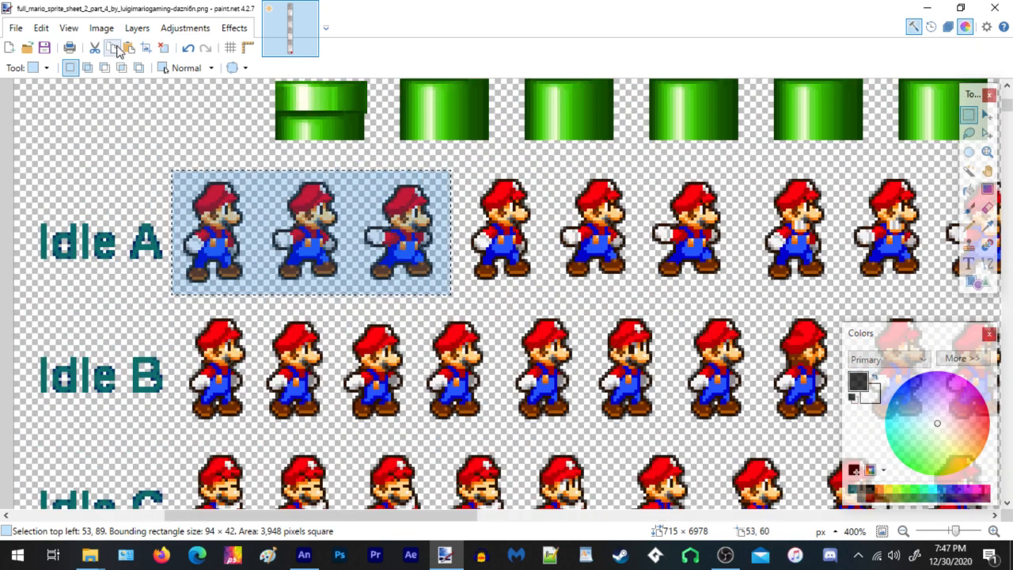
pyautogui.click(304, 554)
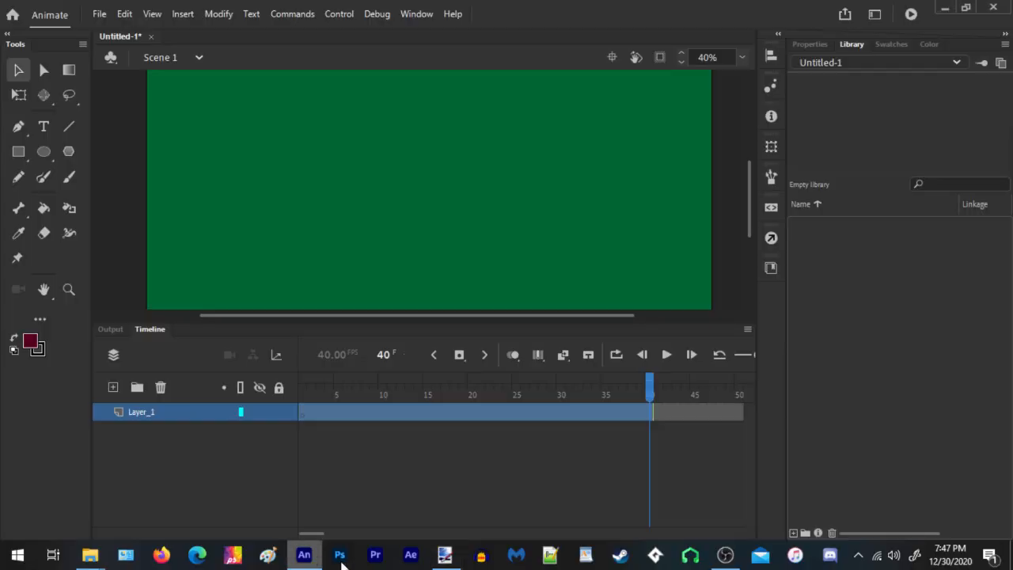
# Paste the copied Mario sprites in the center of the stage and move the bitmap slightly up and to the left
pyautogui.scroll(-2, 411, 225)
pyautogui.scroll(5, 349, 134)
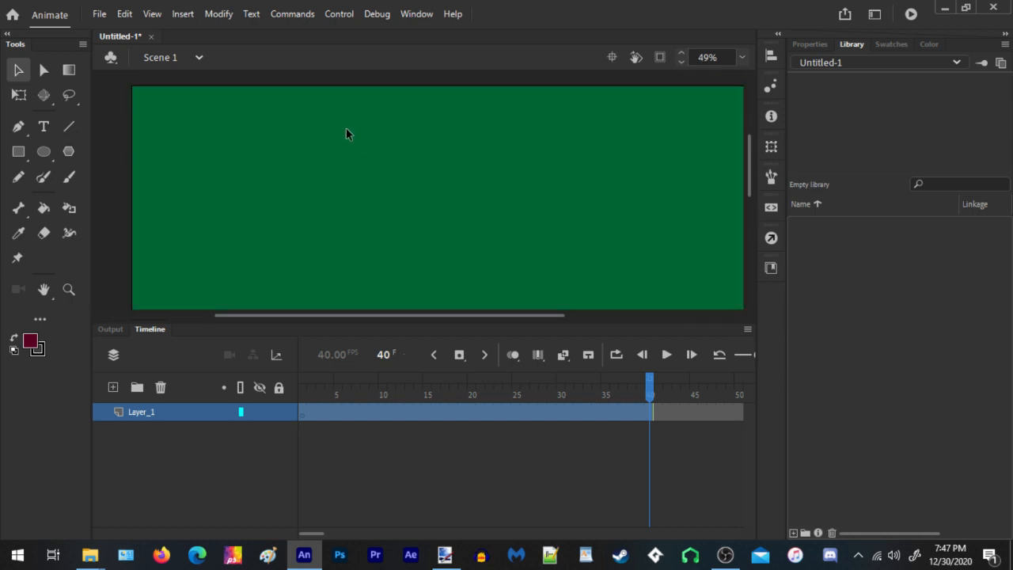
pyautogui.rightClick(185, 136)
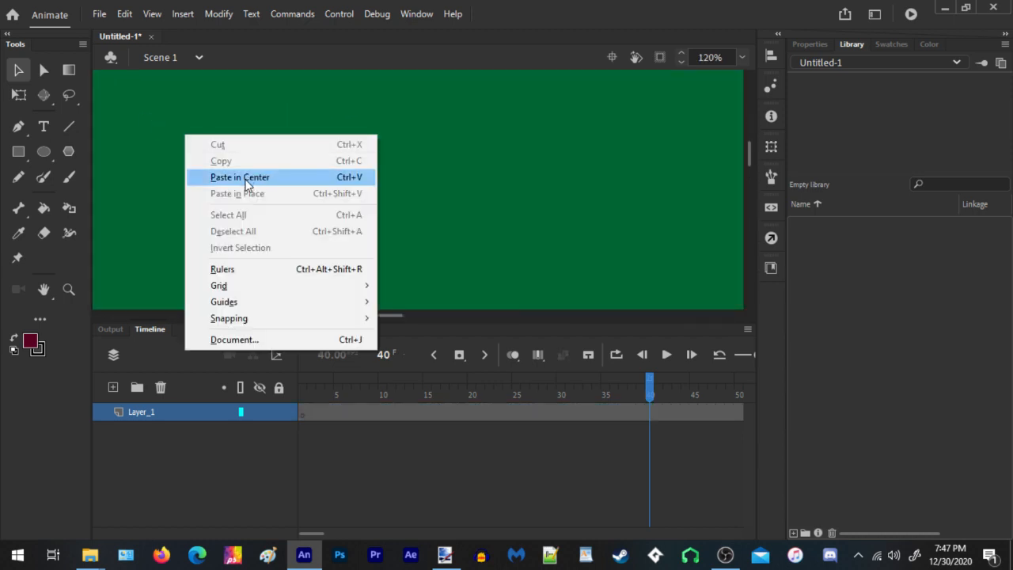
pyautogui.click(245, 178)
pyautogui.scroll(3, 399, 190)
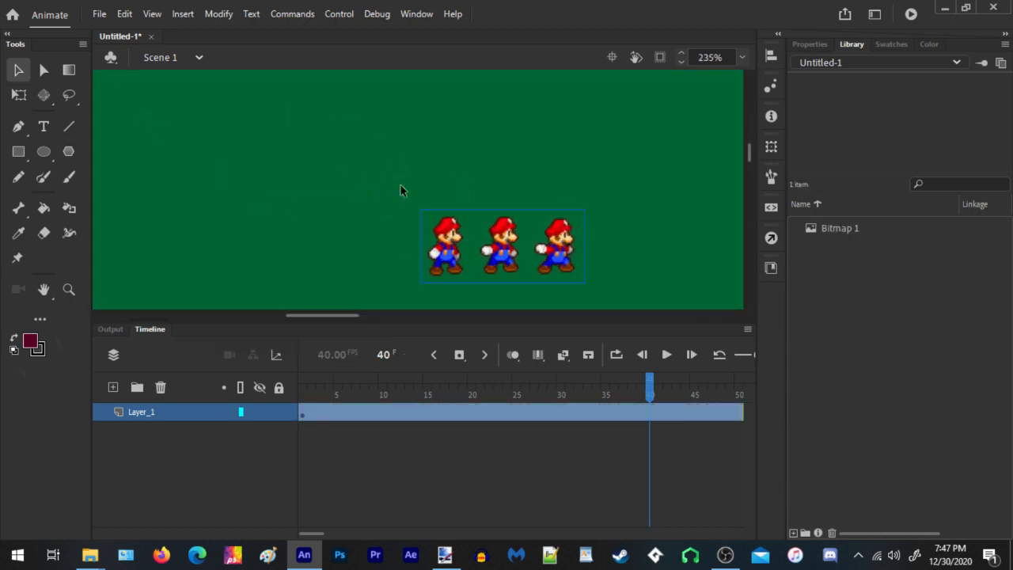
pyautogui.scroll(-3, 545, 229)
pyautogui.scroll(5, 554, 232)
pyautogui.moveTo(421, 230); pyautogui.dragTo(362, 185)
pyautogui.click(982, 305)
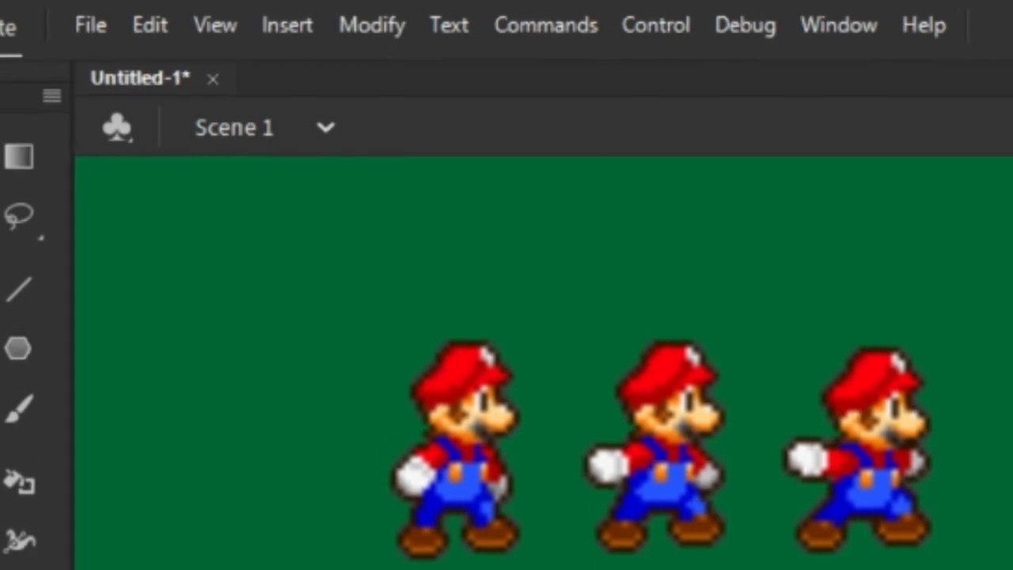
# Trace the sprite bitmap with color threshold 1, minimum area 1 pixel, Many Corners and a Pixels curve fit
pyautogui.click(728, 473)
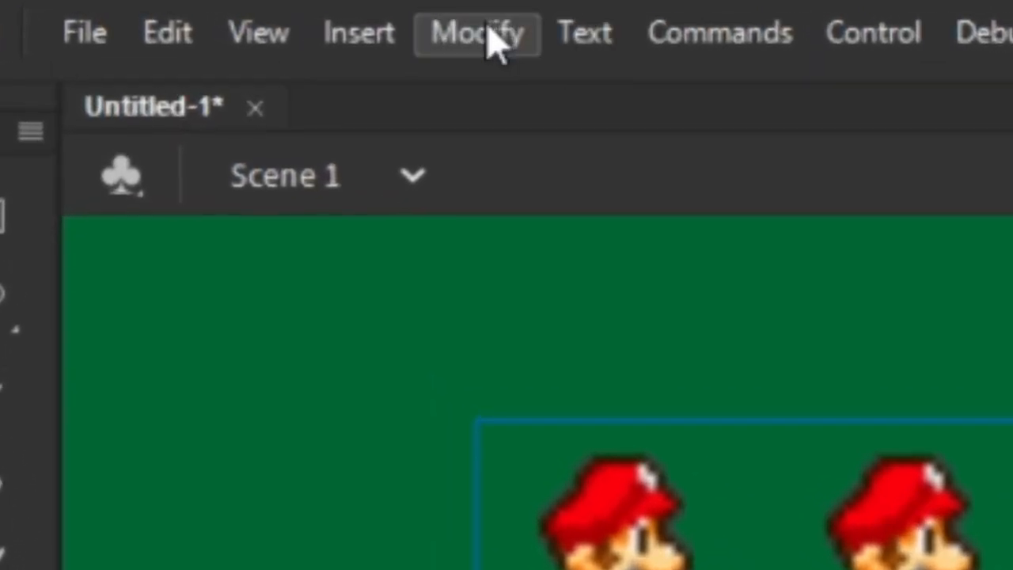
pyautogui.click(480, 35)
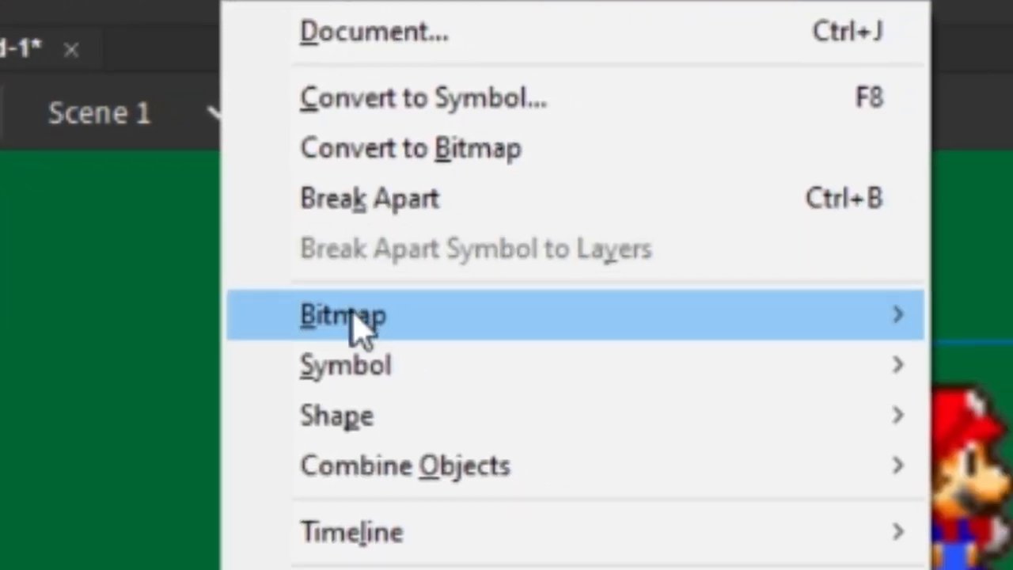
pyautogui.moveTo(558, 389)
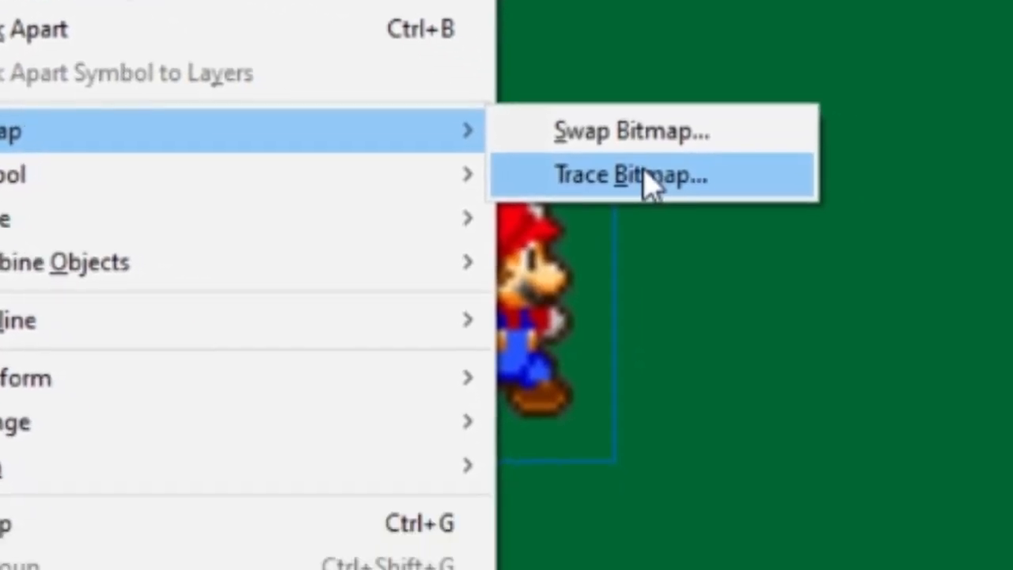
pyautogui.click(911, 308)
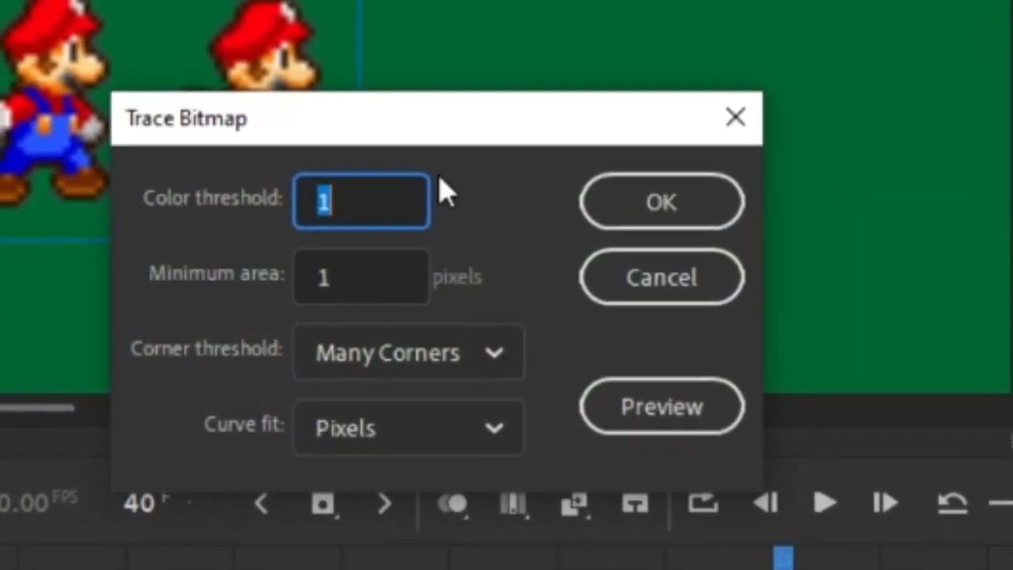
pyautogui.moveTo(345, 132)
pyautogui.mouseDown()
pyautogui.moveTo(319, 84)
pyautogui.moveTo(85, 49)
pyautogui.mouseUp()
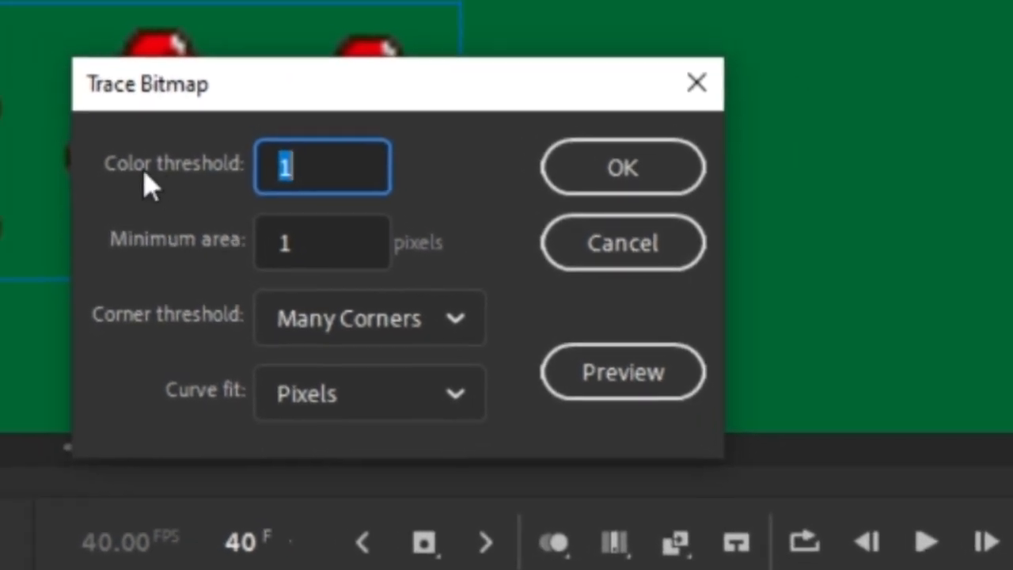
pyautogui.click(105, 160)
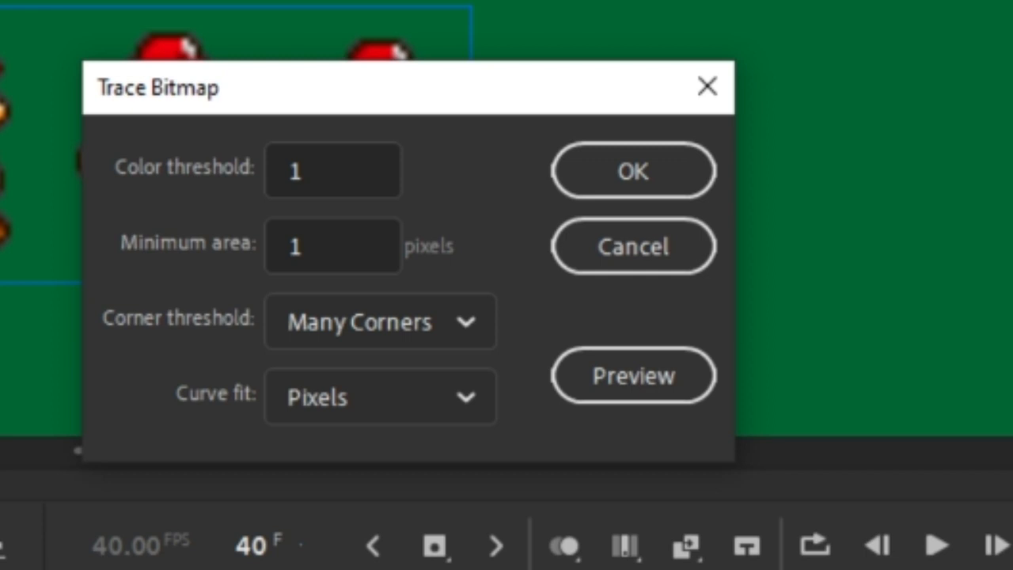
pyautogui.click(677, 180)
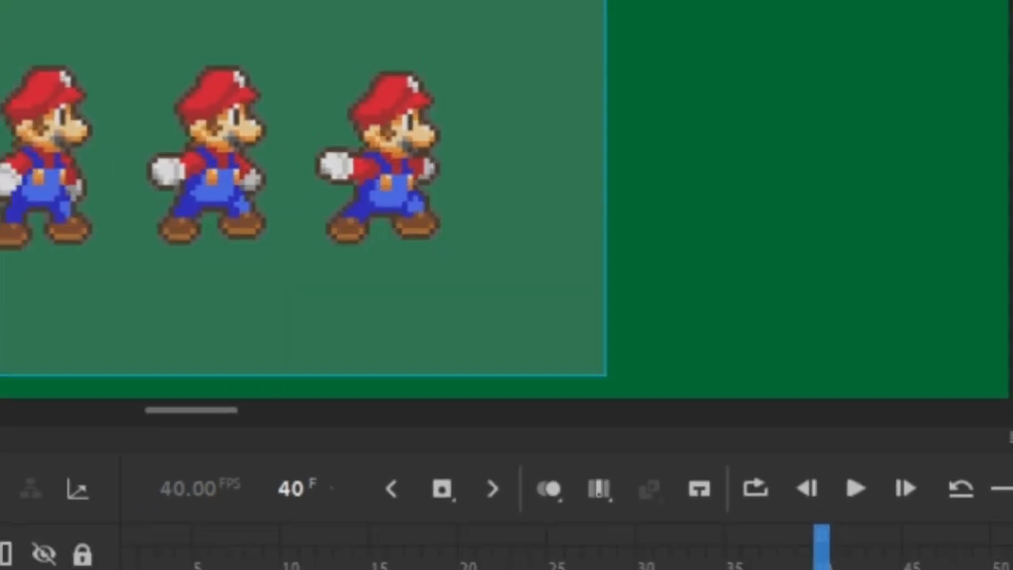
# Select all three traced sprites and convert them to a Graphic symbol named "Mario idle 1"
pyautogui.moveTo(1, 375); pyautogui.dragTo(603, 332)
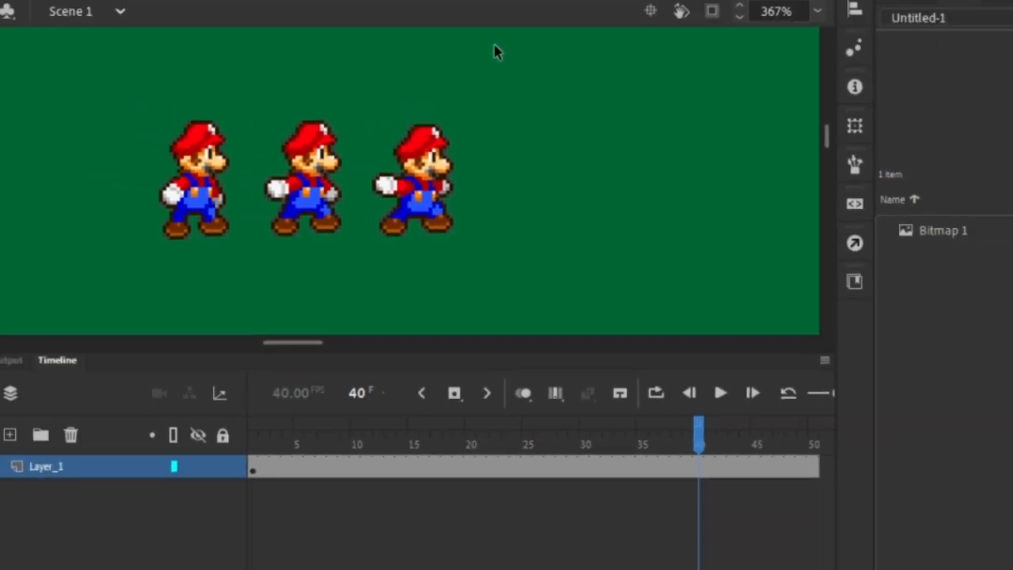
pyautogui.moveTo(511, 45); pyautogui.dragTo(106, 307)
pyautogui.rightClick(303, 200)
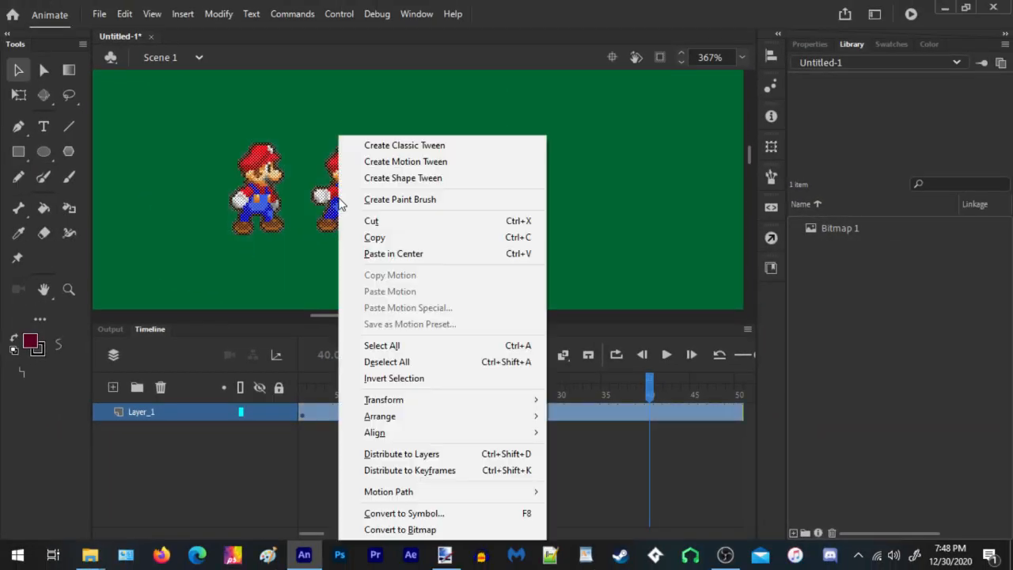
pyautogui.click(405, 513)
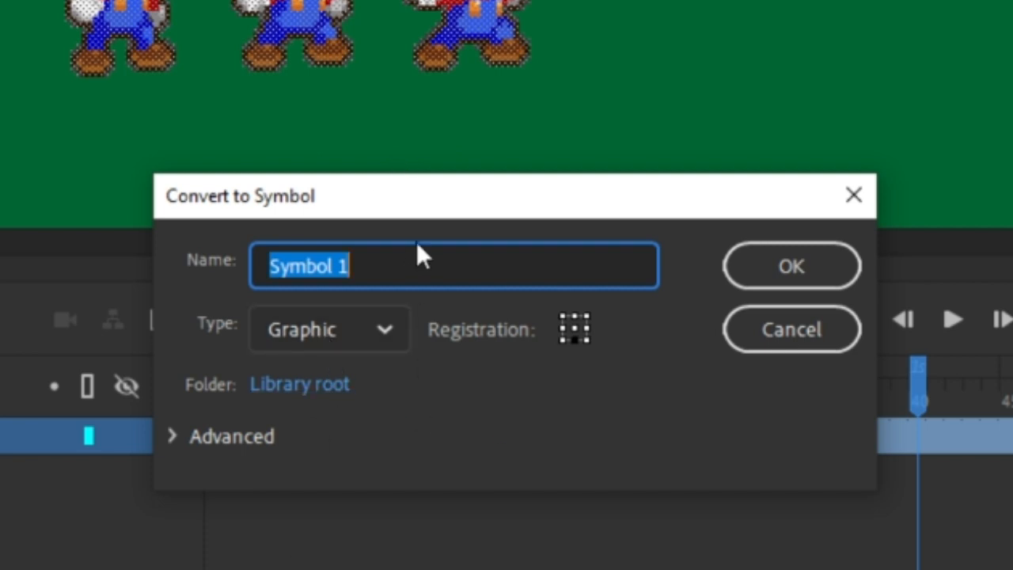
pyautogui.write('Mario')
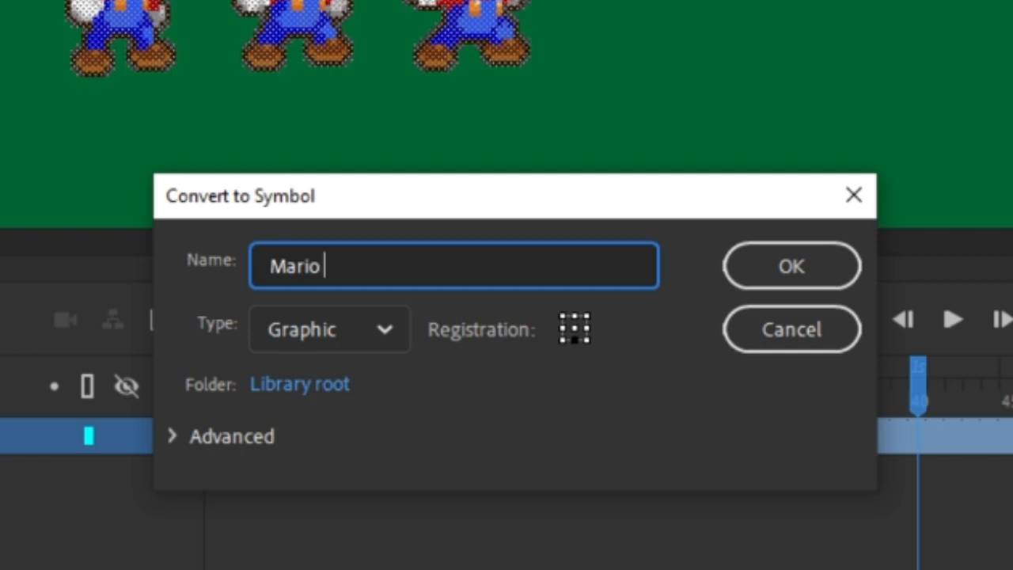
pyautogui.write('idle ')
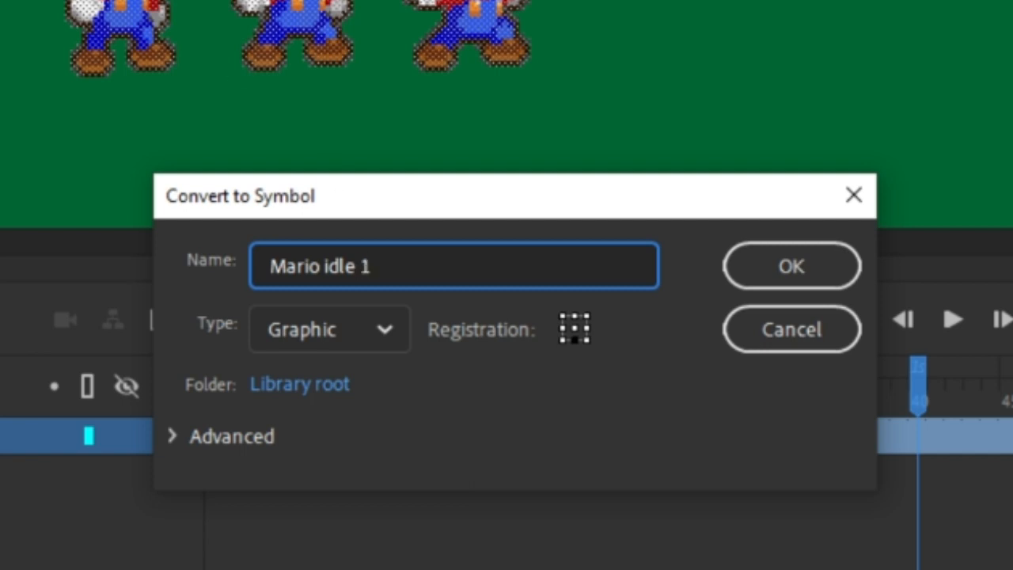
pyautogui.write('1')
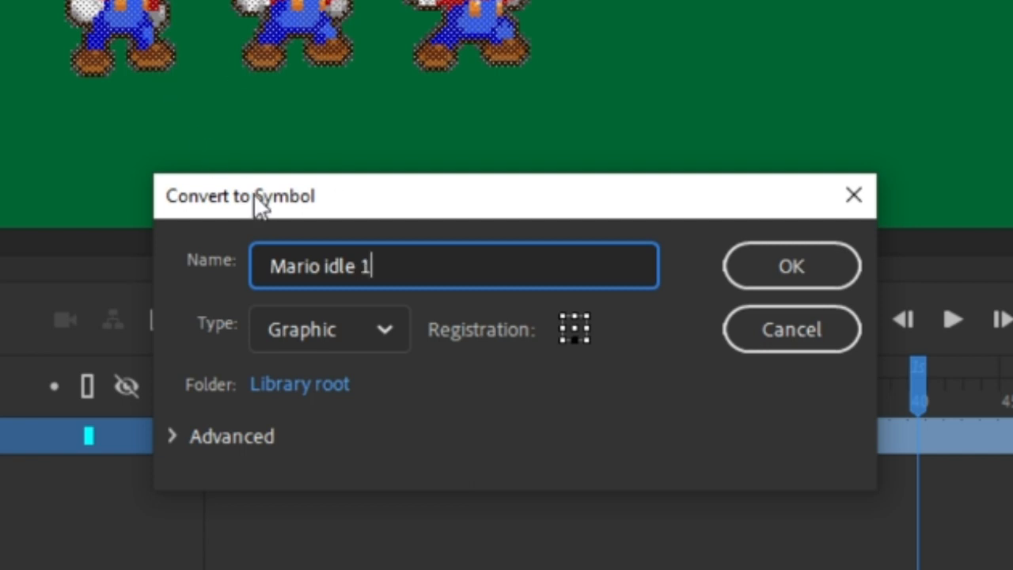
pyautogui.click(775, 279)
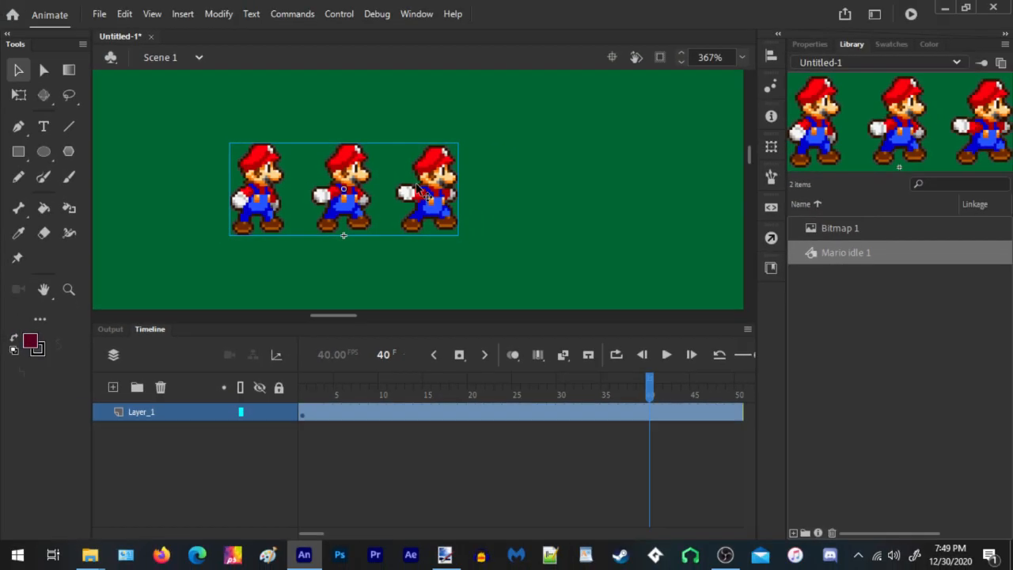
# Open the Mario idle 1 symbol for editing and cut the second and third sprites
pyautogui.doubleClick(417, 190)
pyautogui.moveTo(557, 97); pyautogui.dragTo(300, 308)
pyautogui.rightClick(366, 138)
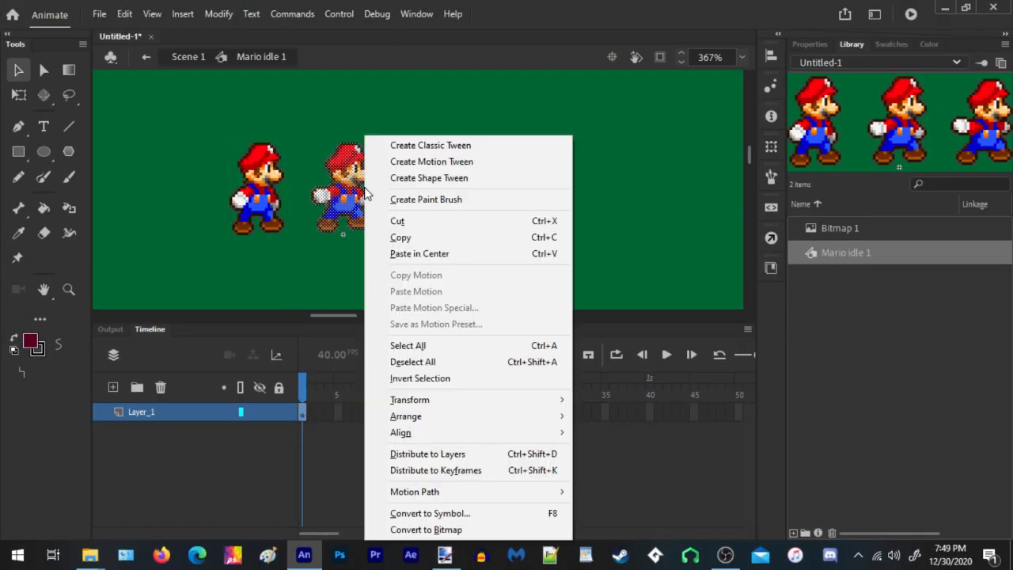
pyautogui.click(396, 221)
# Nudge the remaining first sprite to the right until it is centered over the symbol's registration point
pyautogui.moveTo(452, 79); pyautogui.dragTo(179, 294)
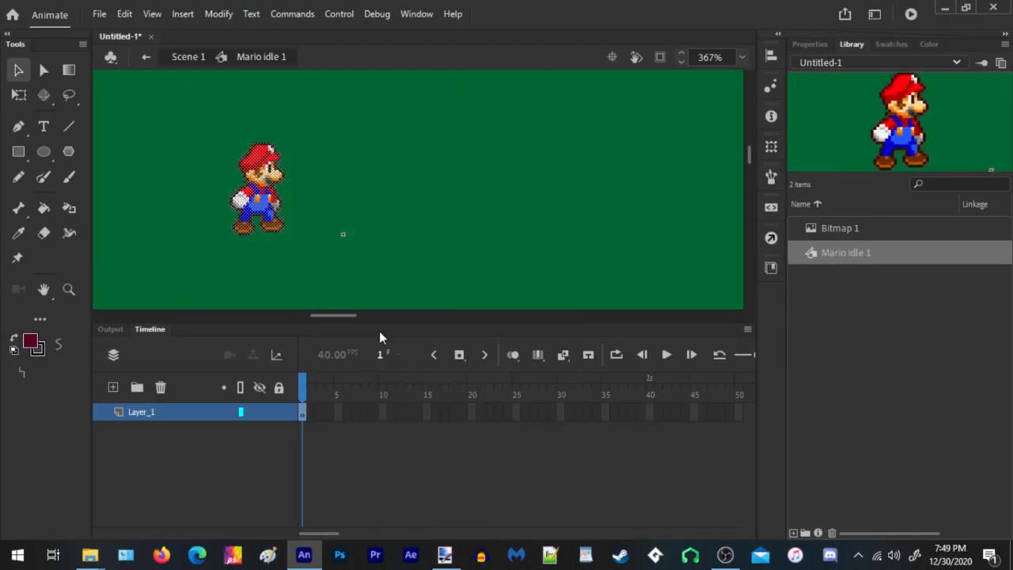
pyautogui.press('Right')
pyautogui.press('Right')
pyautogui.press('Right')
pyautogui.press('Right')
pyautogui.press('Right')
pyautogui.press('Right')
pyautogui.press('Right')
pyautogui.press('Right')
pyautogui.press('Right')
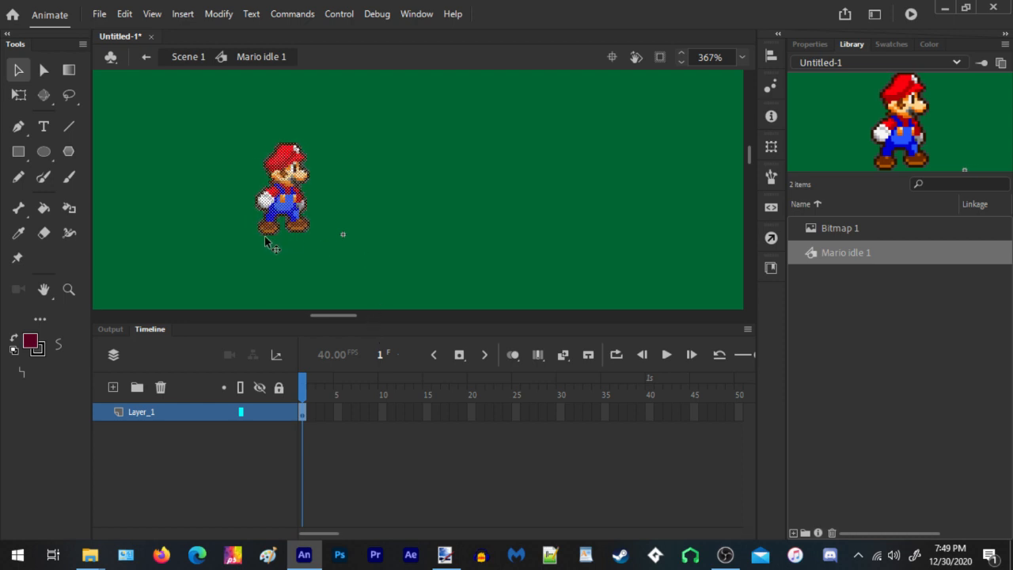
pyautogui.scroll(-2, 265, 241)
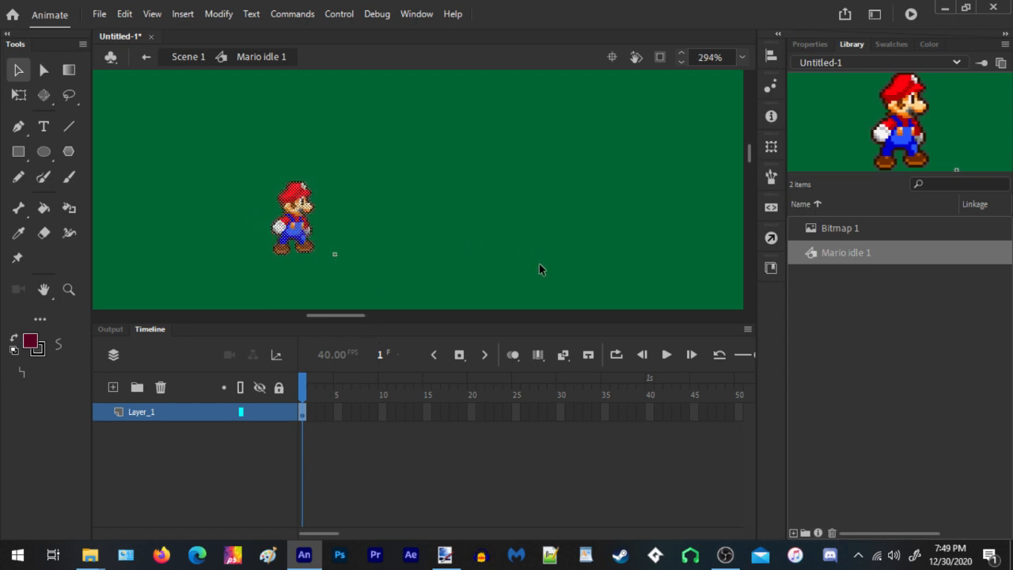
pyautogui.press('Right')
pyautogui.press('Right')
pyautogui.press('Right')
pyautogui.press('Right')
pyautogui.press('Right')
pyautogui.press('Right')
pyautogui.press('Right')
pyautogui.press('Right')
pyautogui.press('Right')
pyautogui.press('Right')
pyautogui.press('Right')
pyautogui.press('Right')
pyautogui.press('Right')
pyautogui.press('Right')
pyautogui.press('Right')
pyautogui.press('Right')
pyautogui.press('Right')
pyautogui.press('Right')
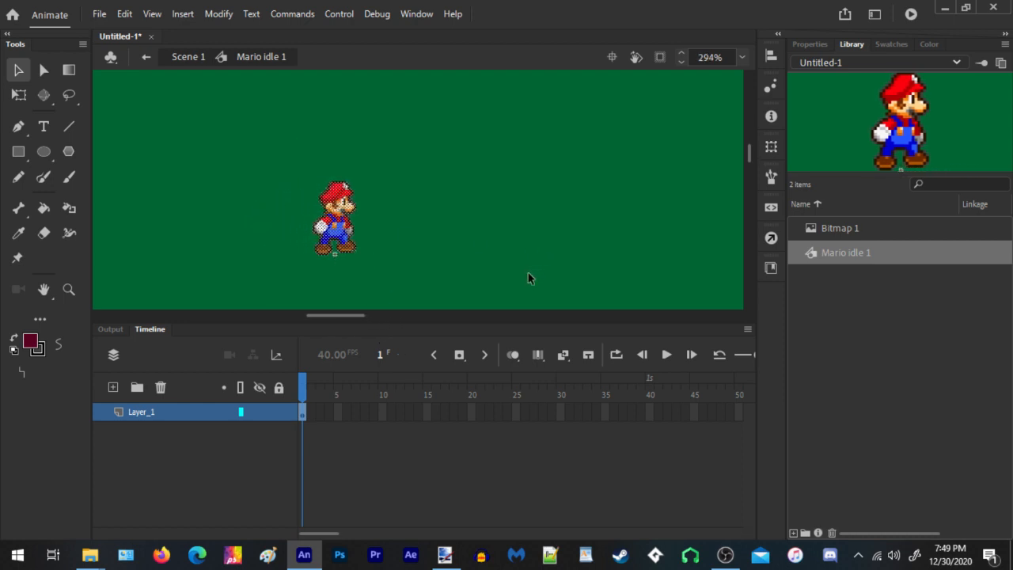
pyautogui.press('Left')
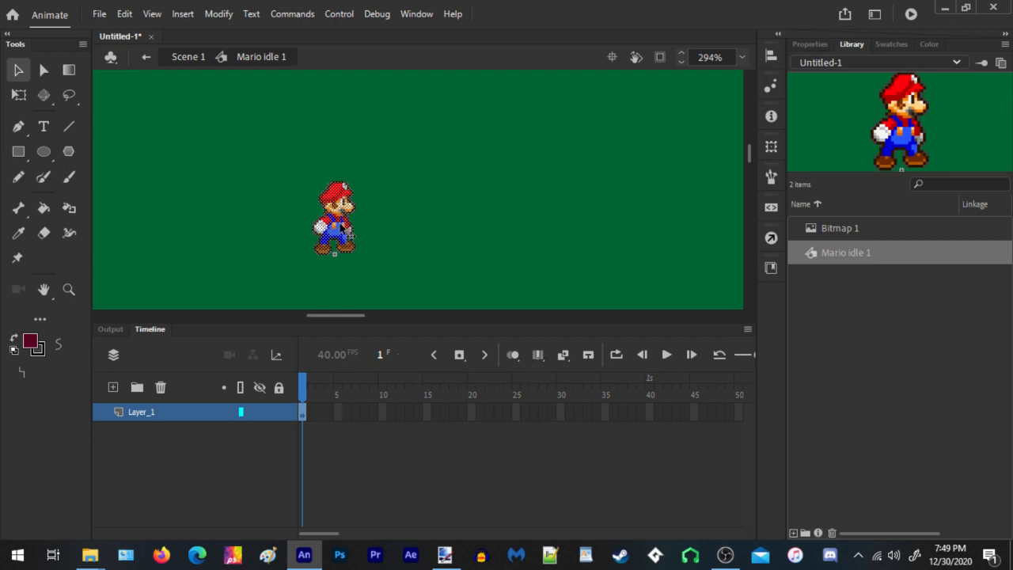
# Insert blank keyframes at frames 4 and 7 of Layer_1 and extend the last one to frame 9
pyautogui.scroll(4, 337, 272)
pyautogui.scroll(-7, 319, 269)
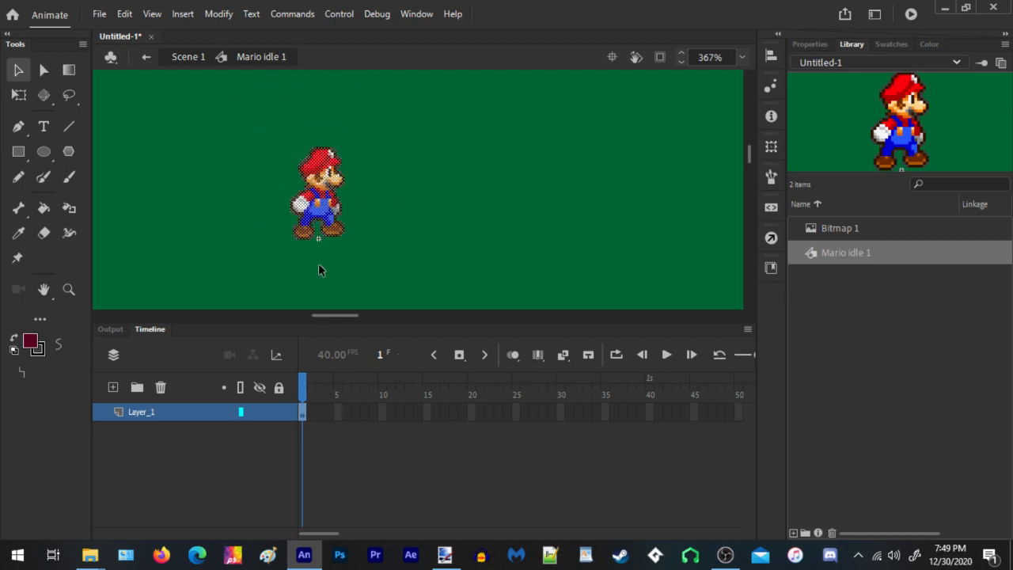
pyautogui.scroll(5, 285, 214)
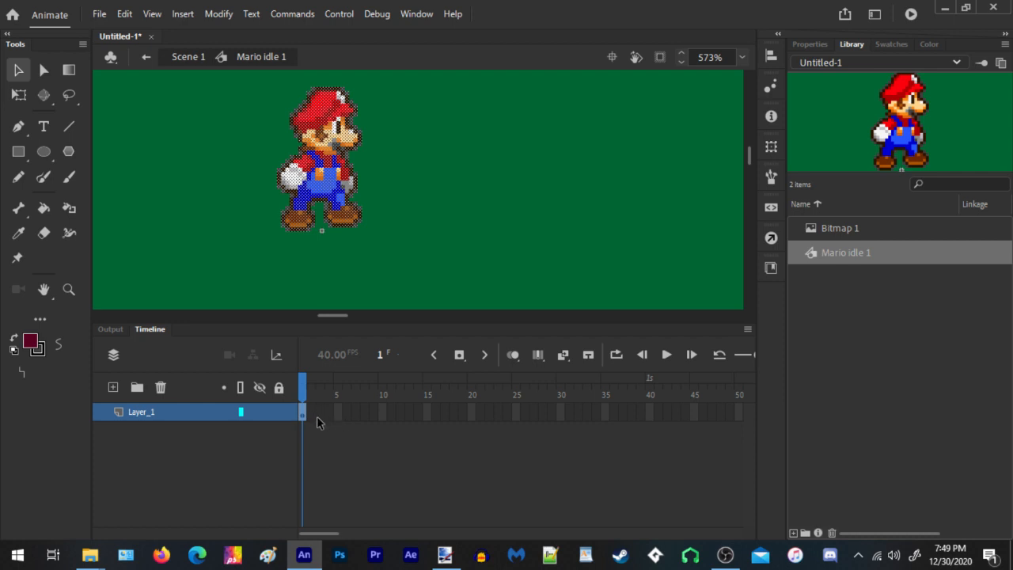
pyautogui.moveTo(315, 416); pyautogui.dragTo(331, 418)
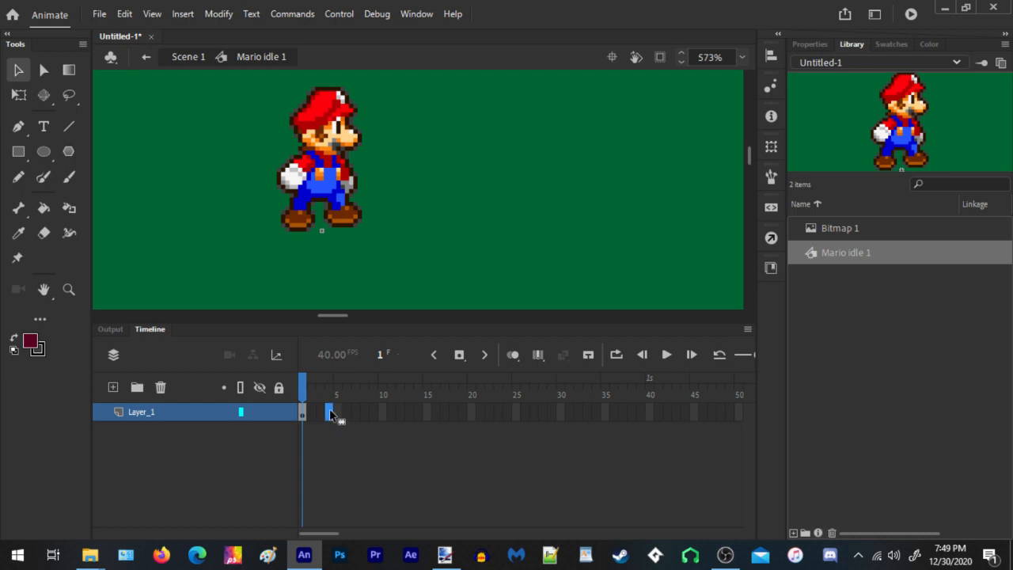
pyautogui.press('F7')
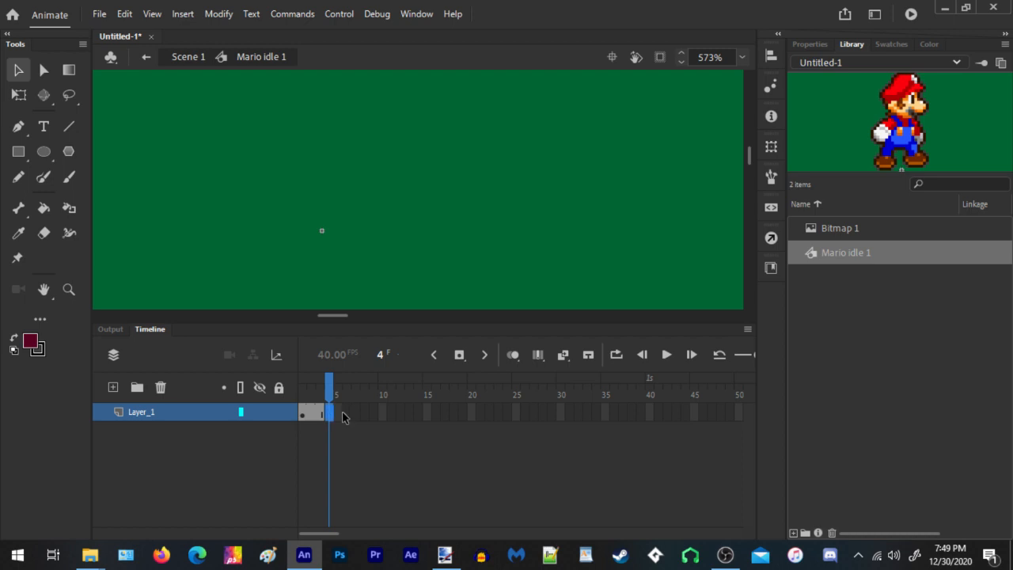
pyautogui.click(337, 417)
pyautogui.moveTo(343, 418); pyautogui.dragTo(362, 425)
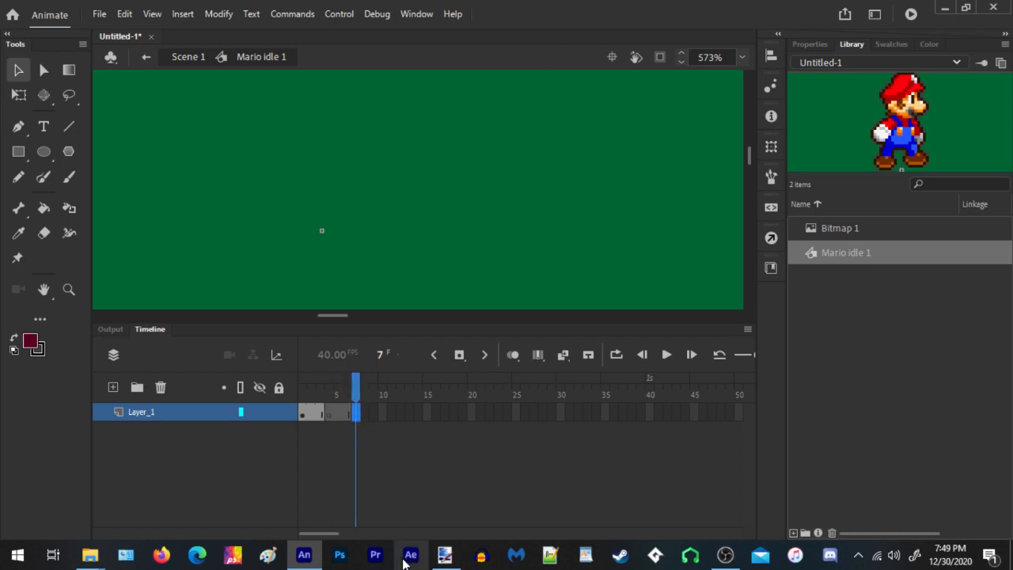
# Paste the two cut sprites in place on the blank keyframe at frame 4
pyautogui.click(330, 415)
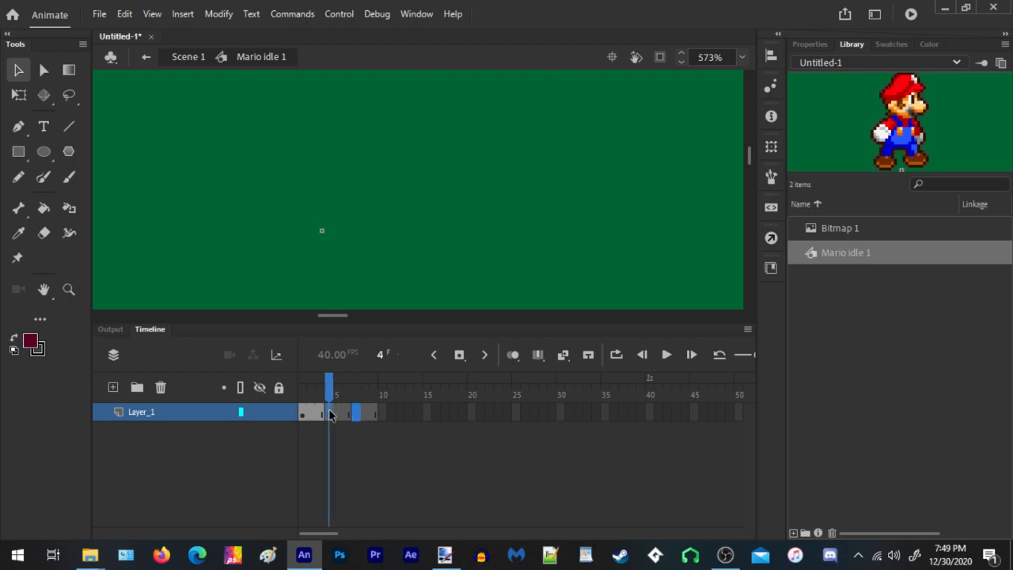
pyautogui.rightClick(444, 204)
pyautogui.click(501, 266)
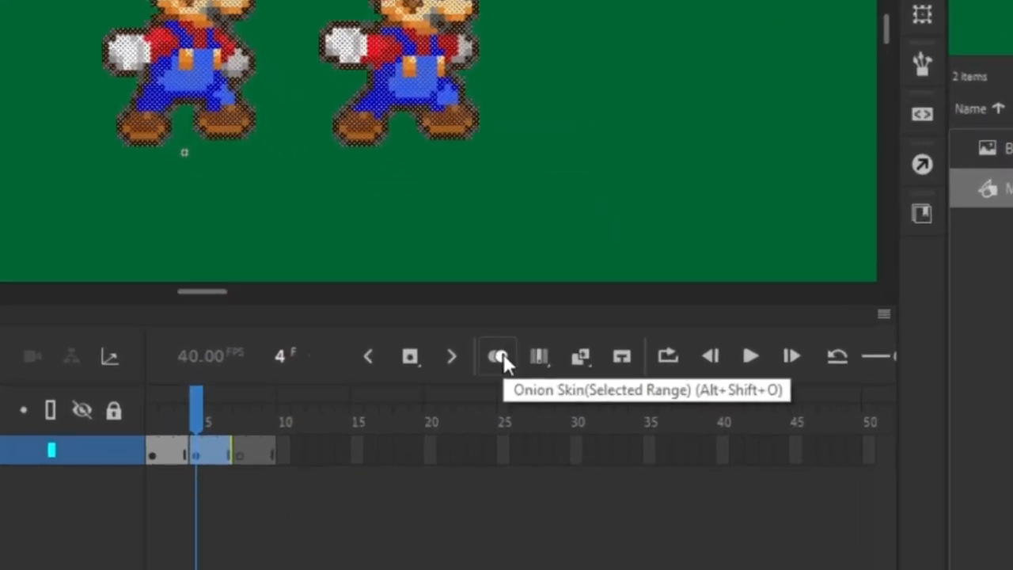
# Turn on Onion Skin and compare the first sprite with frame 4's sprites from frame 2
pyautogui.click(469, 361)
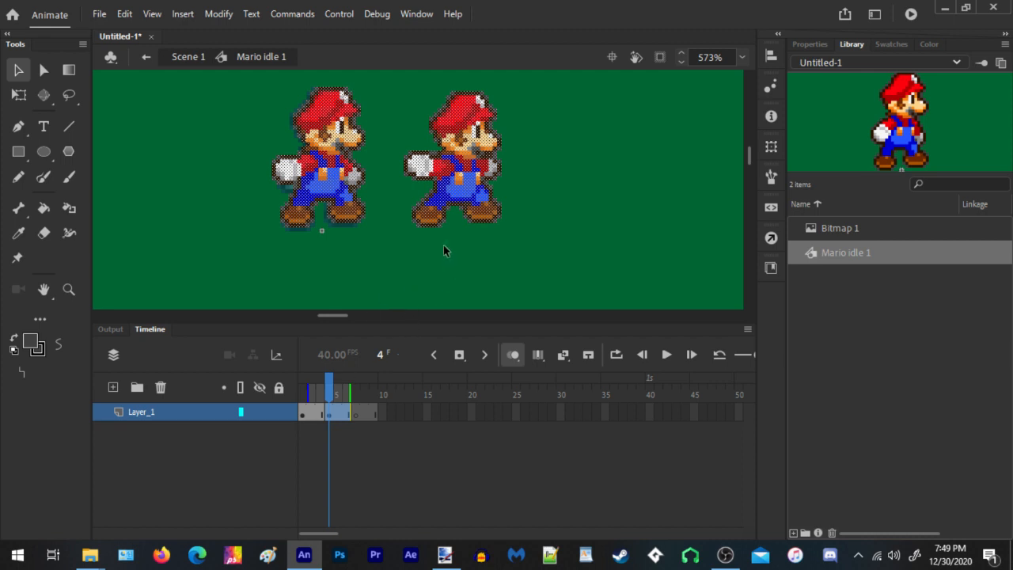
pyautogui.click(309, 420)
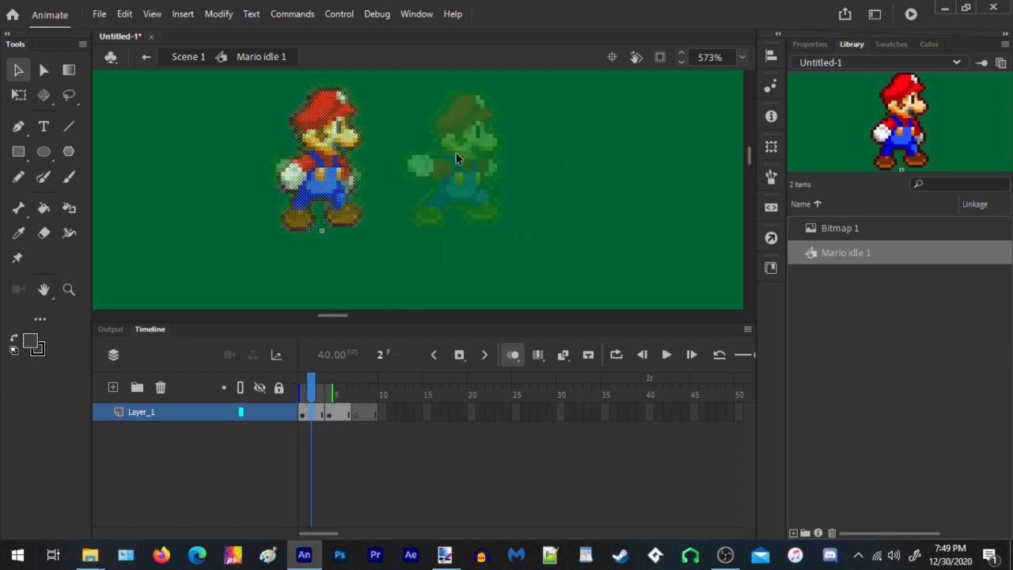
pyautogui.scroll(2, 444, 157)
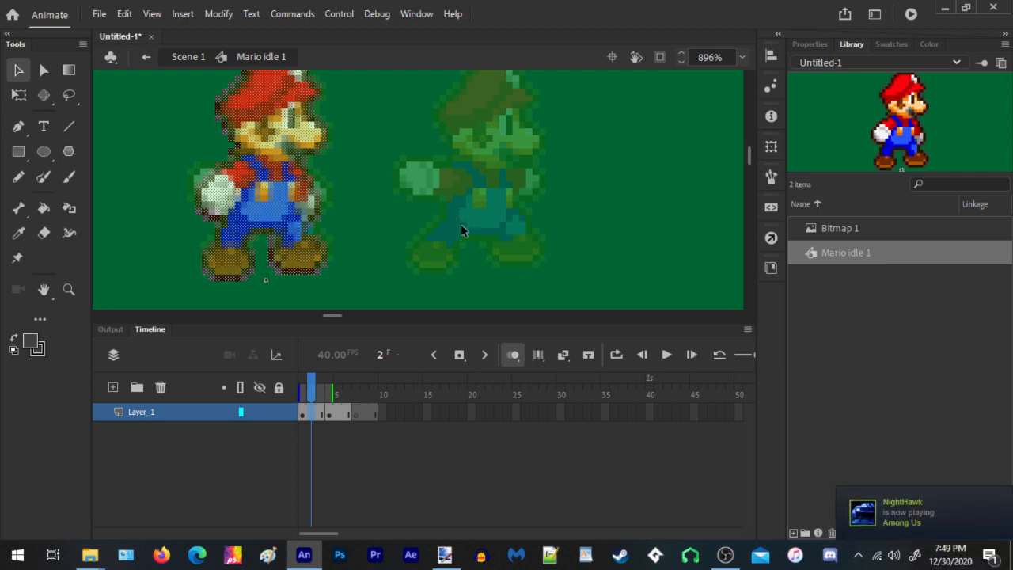
pyautogui.scroll(-1, 467, 231)
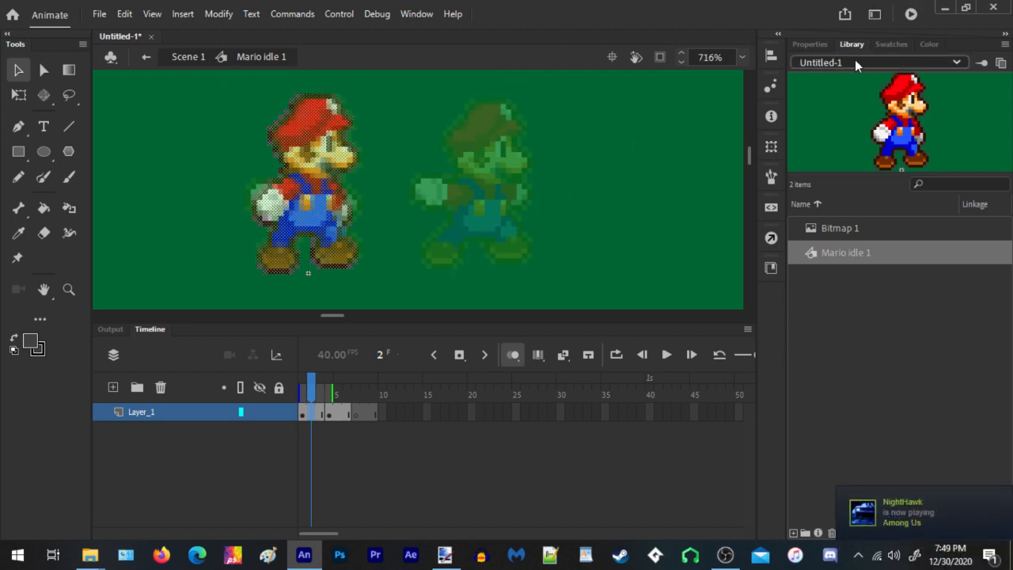
# Set the stage color to blue #0099FF in the document settings
pyautogui.click(815, 44)
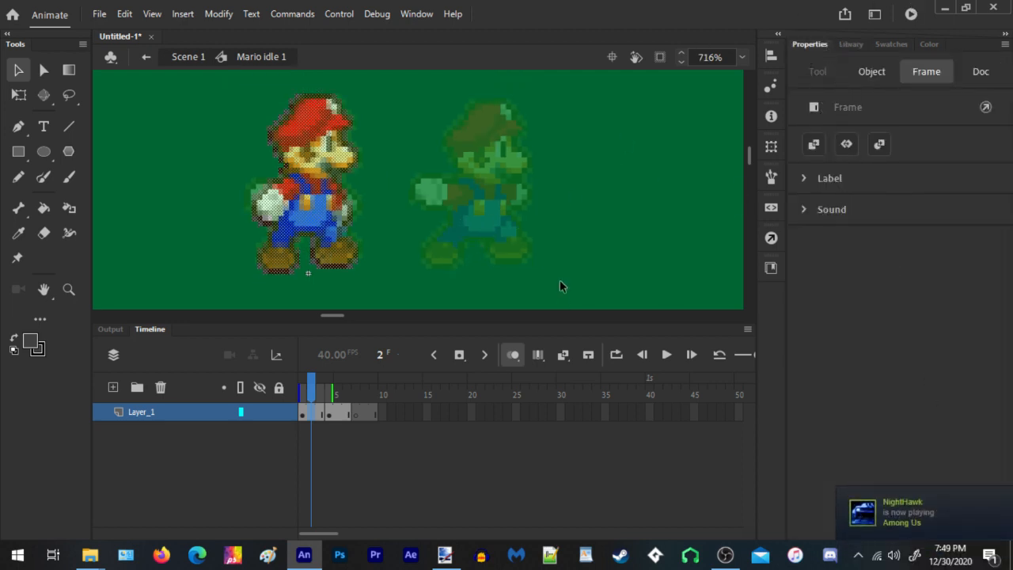
pyautogui.click(579, 199)
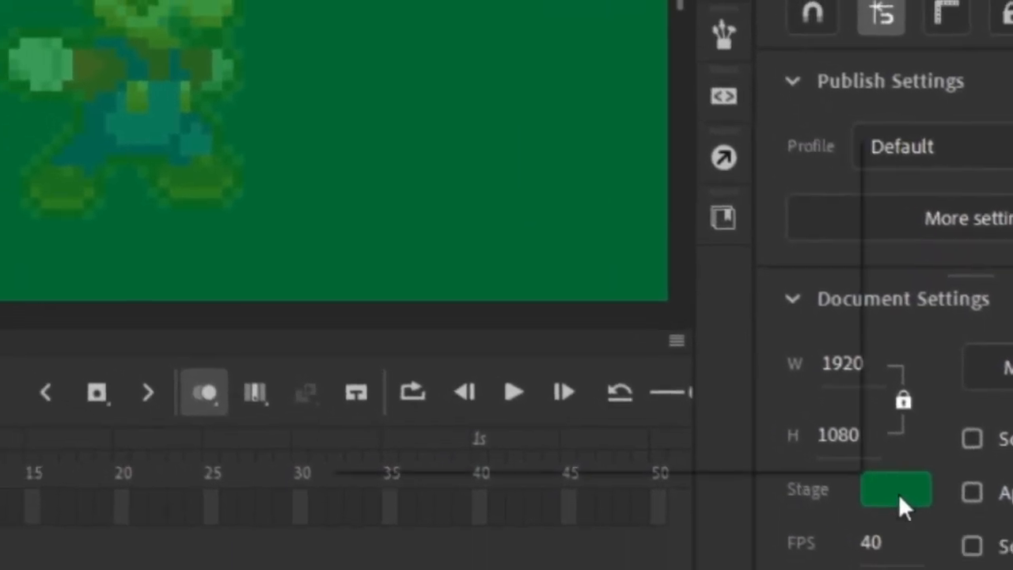
pyautogui.click(899, 494)
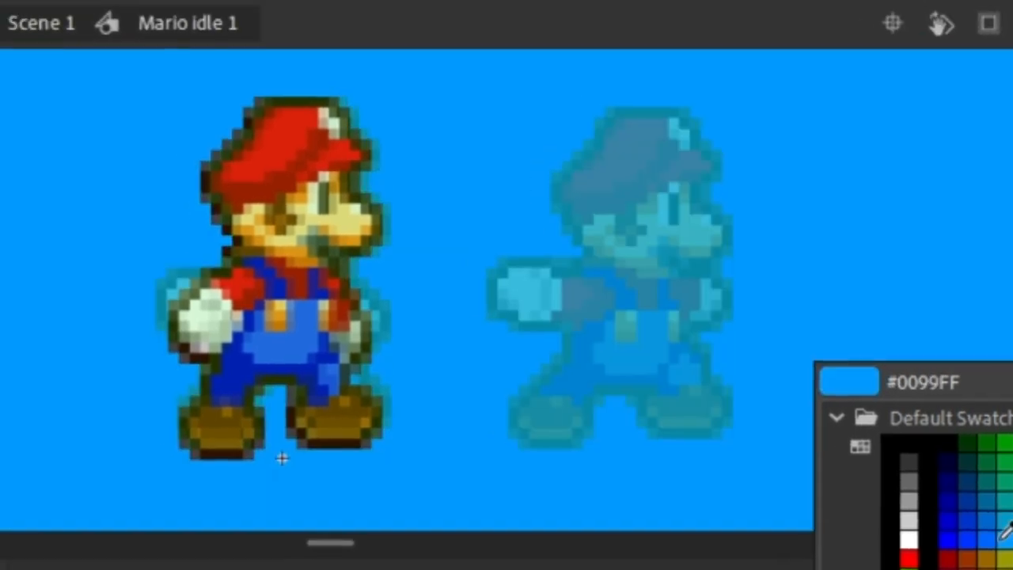
pyautogui.click(283, 458)
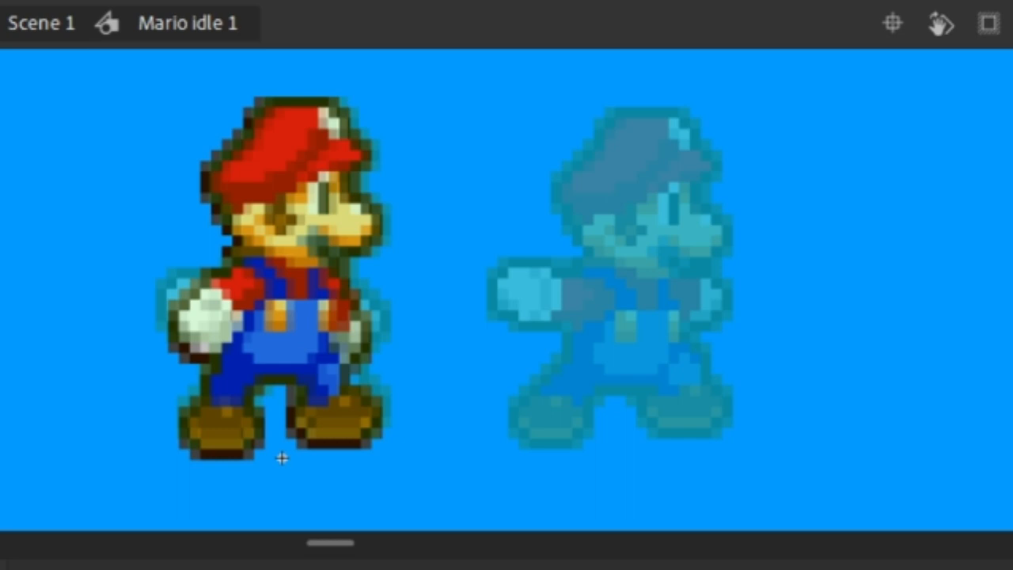
# Compare the onion-skinned sprites on frames 2 and 4 against the blue stage
pyautogui.scroll(-2, 587, 422)
pyautogui.scroll(2, 435, 360)
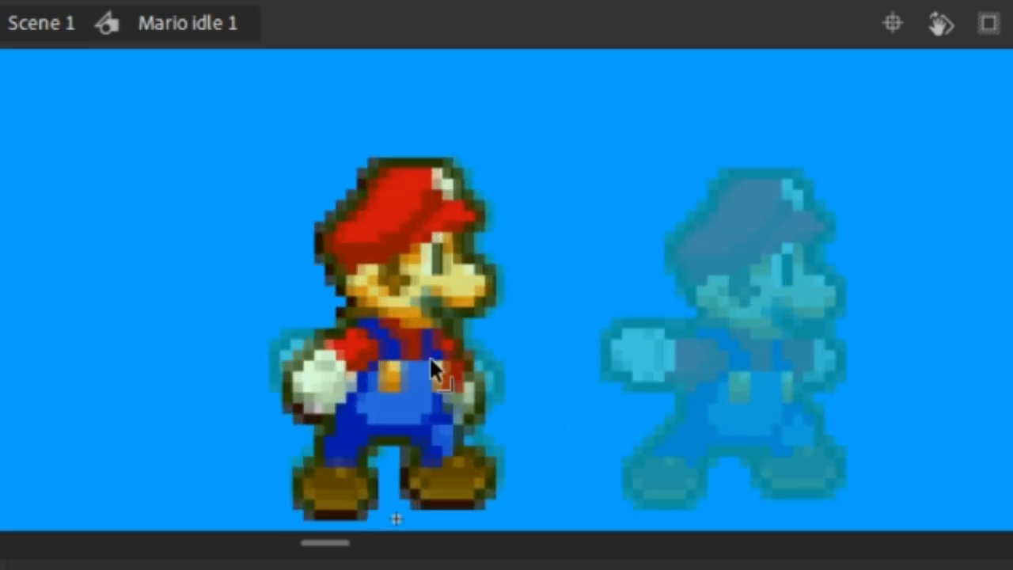
pyautogui.hotkey('ctrl', 'a')
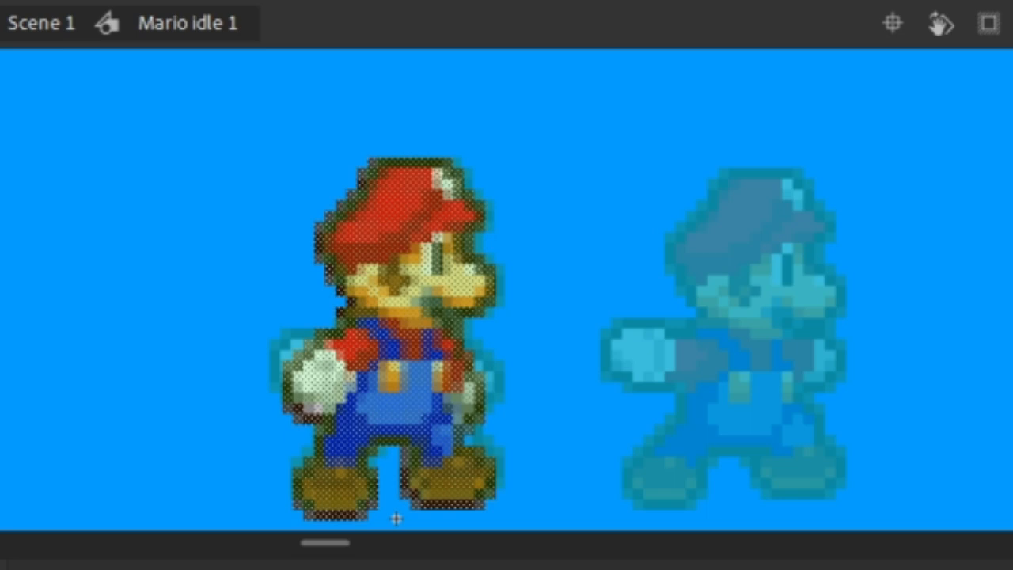
pyautogui.press('.')
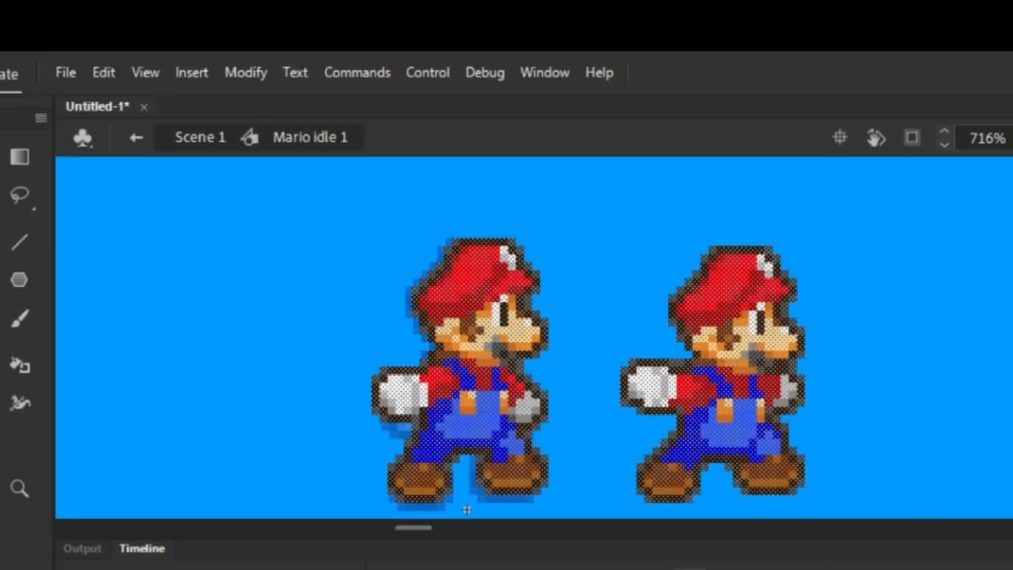
pyautogui.press('F7')
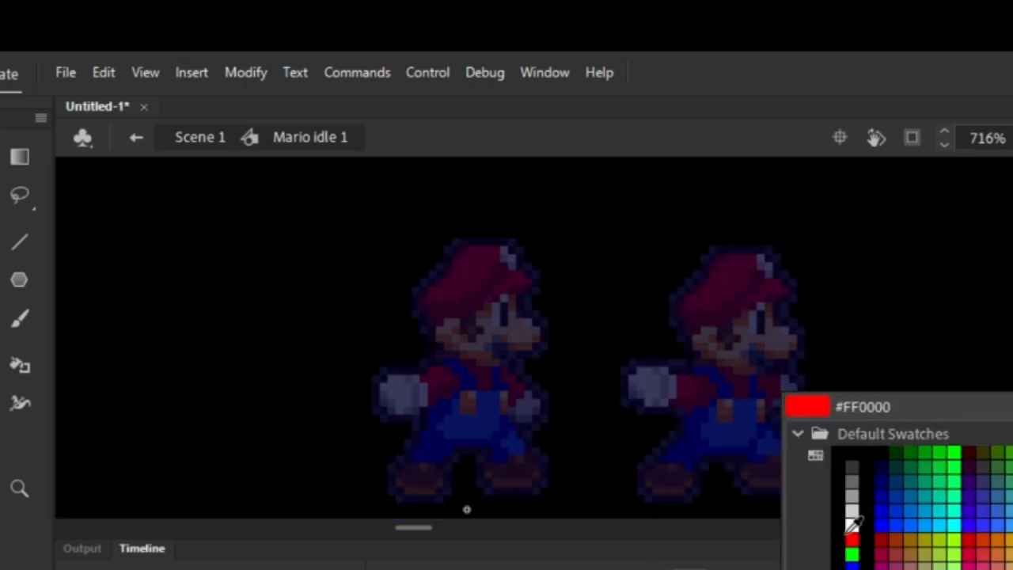
# Set the stage color to red #FF0000 and inspect the feet alignment of frame 4's first sprite up close
pyautogui.click(849, 536)
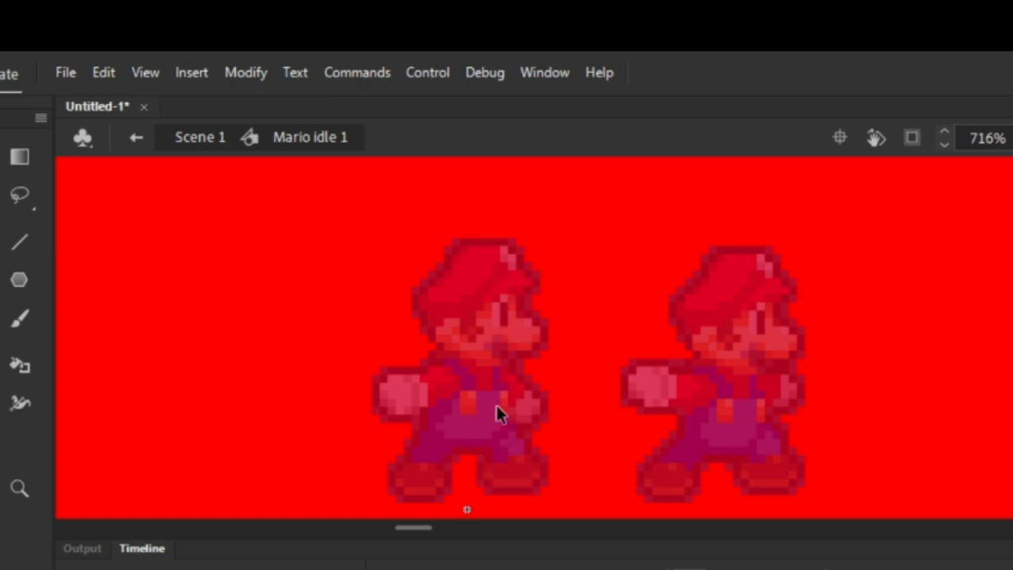
pyautogui.press(',')
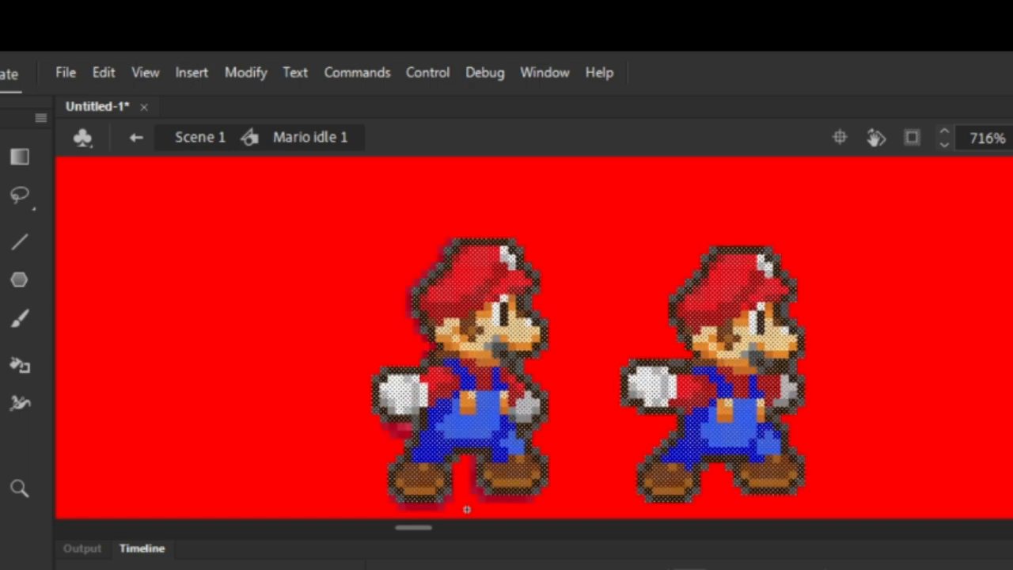
pyautogui.scroll(-1, 653, 339)
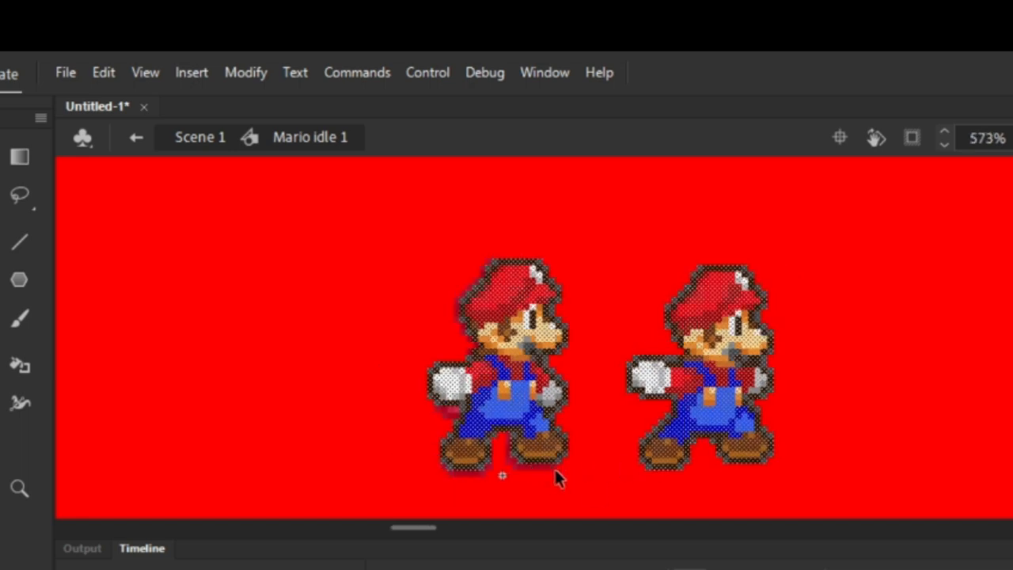
pyautogui.scroll(5, 566, 475)
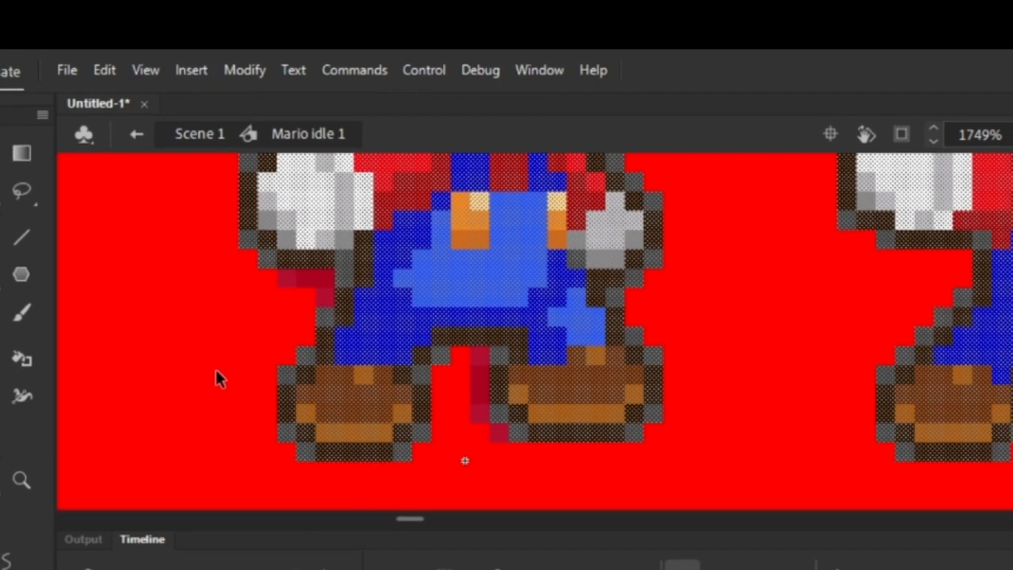
# Cut the second Mario sprite from frame 4 and paste it in place on the blank keyframe at frame 7
pyautogui.scroll(-5, 219, 377)
pyautogui.moveTo(577, 215); pyautogui.dragTo(341, 405)
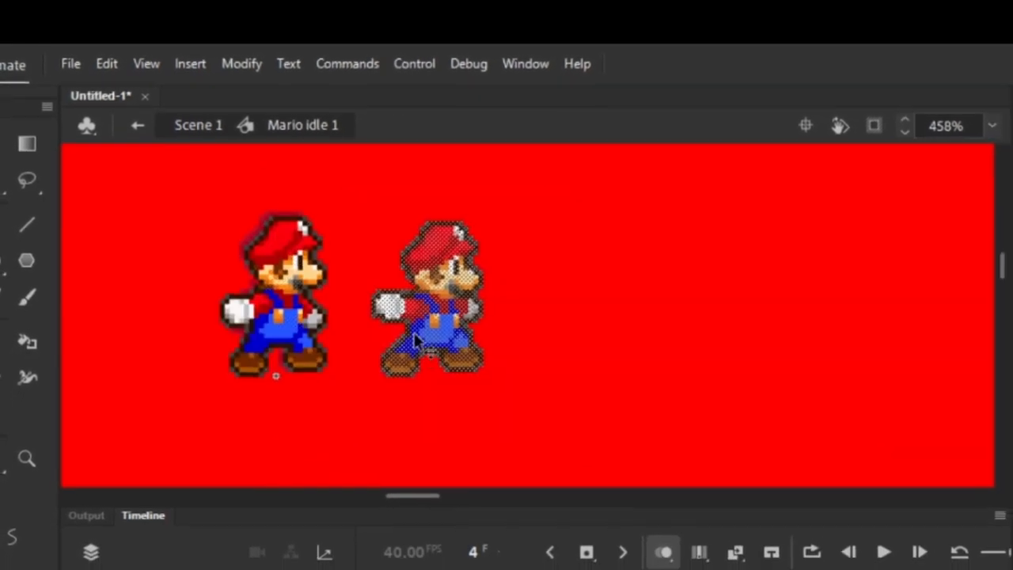
pyautogui.rightClick(414, 233)
pyautogui.click(459, 355)
pyautogui.click(433, 566)
pyautogui.rightClick(441, 394)
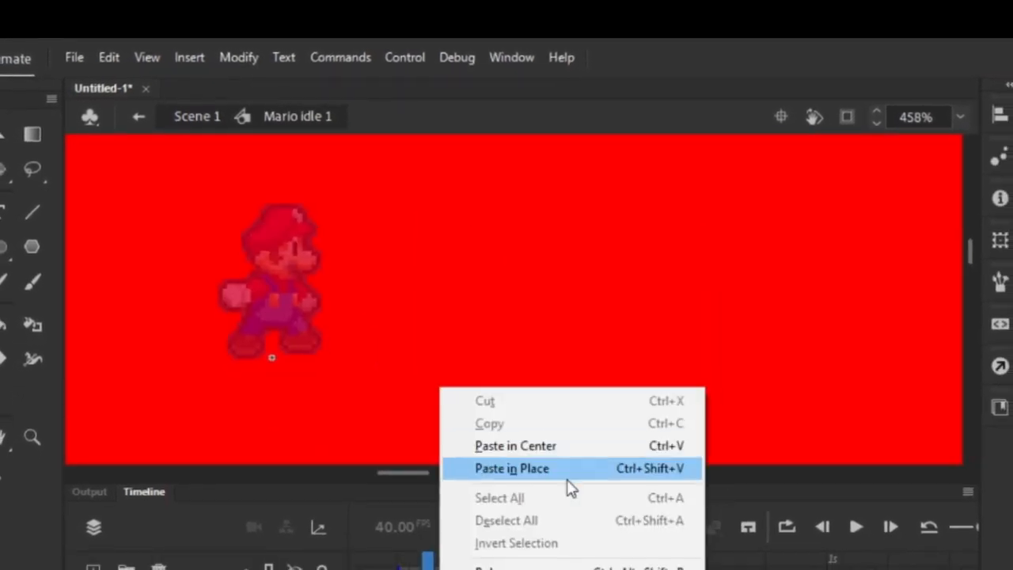
pyautogui.click(559, 475)
# Nudge the pasted sprite on frame 7 left over the registration point, to about X -11.8, lining it up with frame 4's onion-skinned sprite
pyautogui.press('Left')
pyautogui.press('Left')
pyautogui.press('Left')
pyautogui.press('Left')
pyautogui.press('Left')
pyautogui.press('Left')
pyautogui.press('Left')
pyautogui.press('Left')
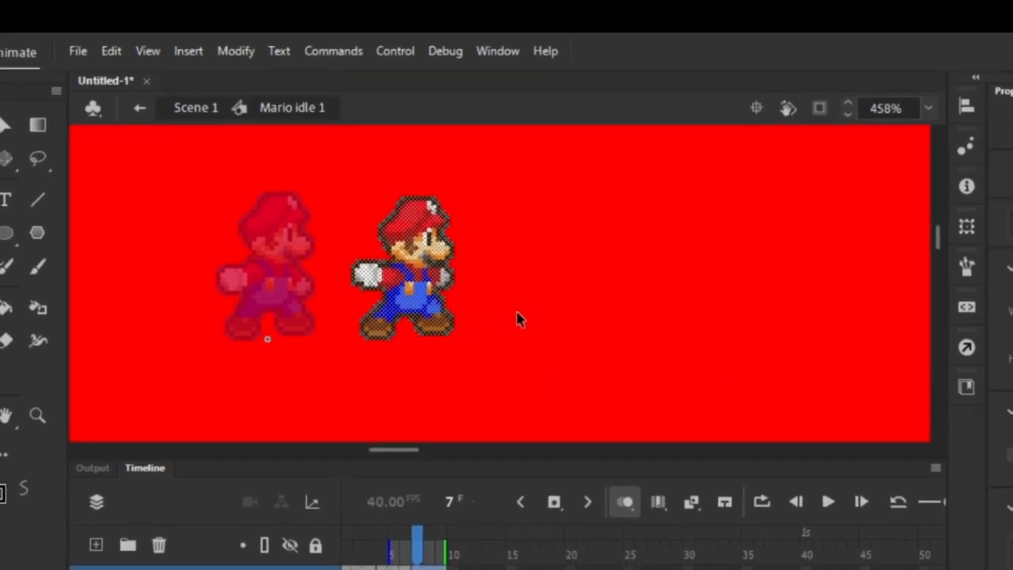
pyautogui.press('Left')
pyautogui.press('Left')
pyautogui.press('Left')
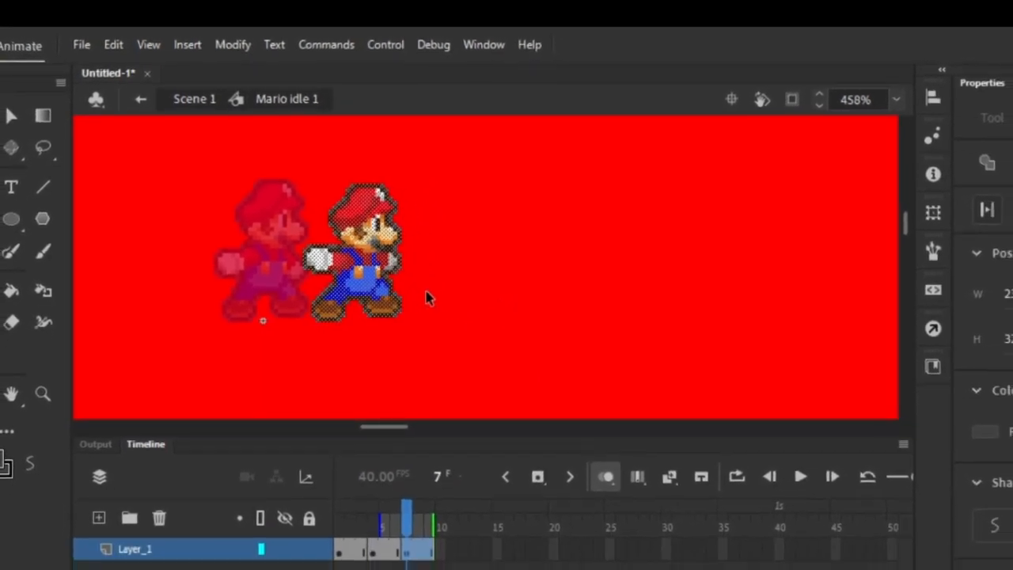
pyautogui.scroll(-3, 430, 296)
pyautogui.press('Left')
pyautogui.press('Left')
pyautogui.press('Left')
pyautogui.press('Left')
pyautogui.press('Left')
pyautogui.press('Left')
pyautogui.press('Left')
pyautogui.press('Left')
pyautogui.press('Left')
pyautogui.press('Left')
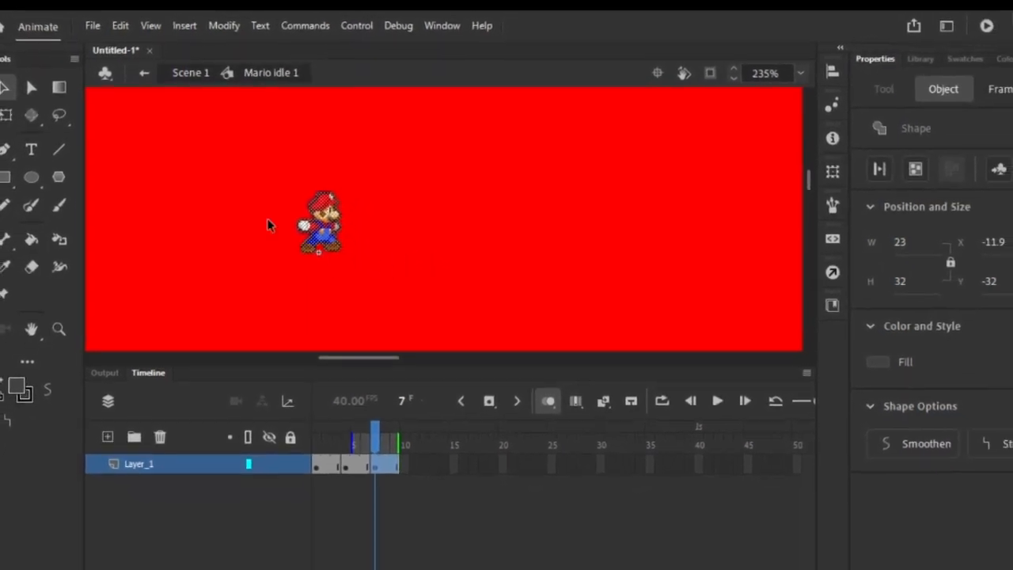
pyautogui.scroll(5, 267, 221)
pyautogui.scroll(-4, 253, 256)
pyautogui.scroll(5, 561, 249)
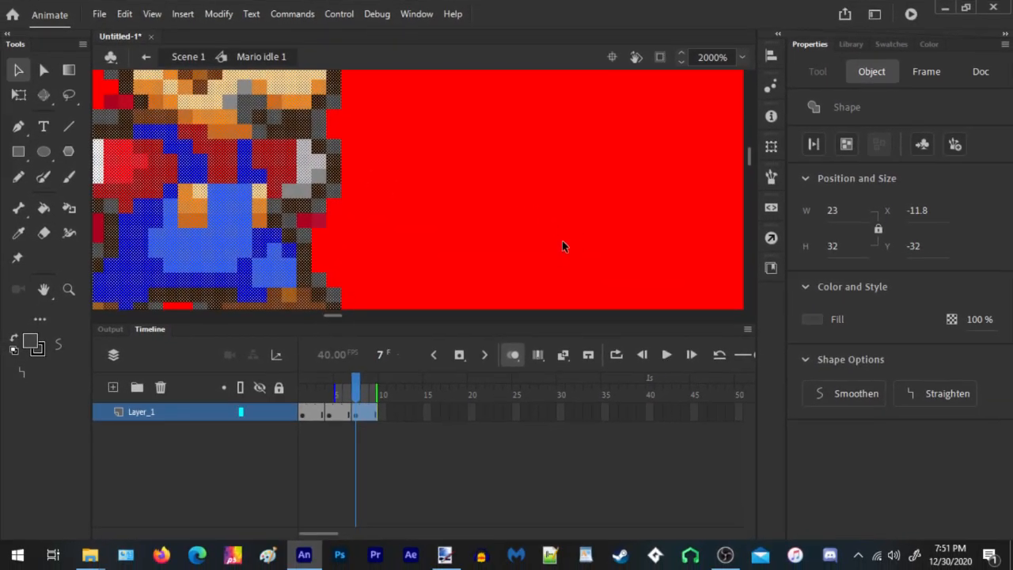
# Deselect the sprite and set the stage color back to dark green in the document settings
pyautogui.click(608, 212)
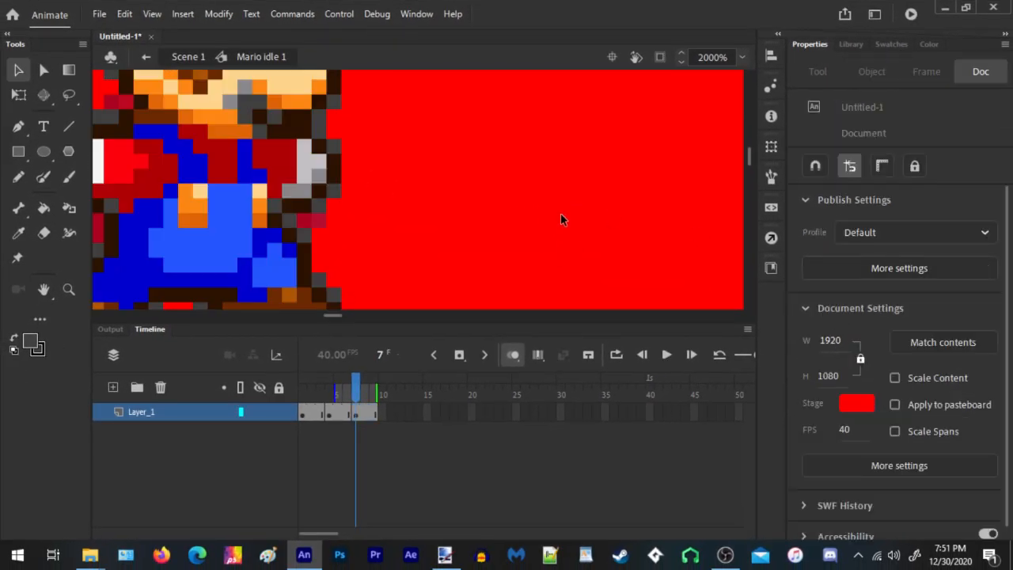
pyautogui.scroll(-2, 472, 212)
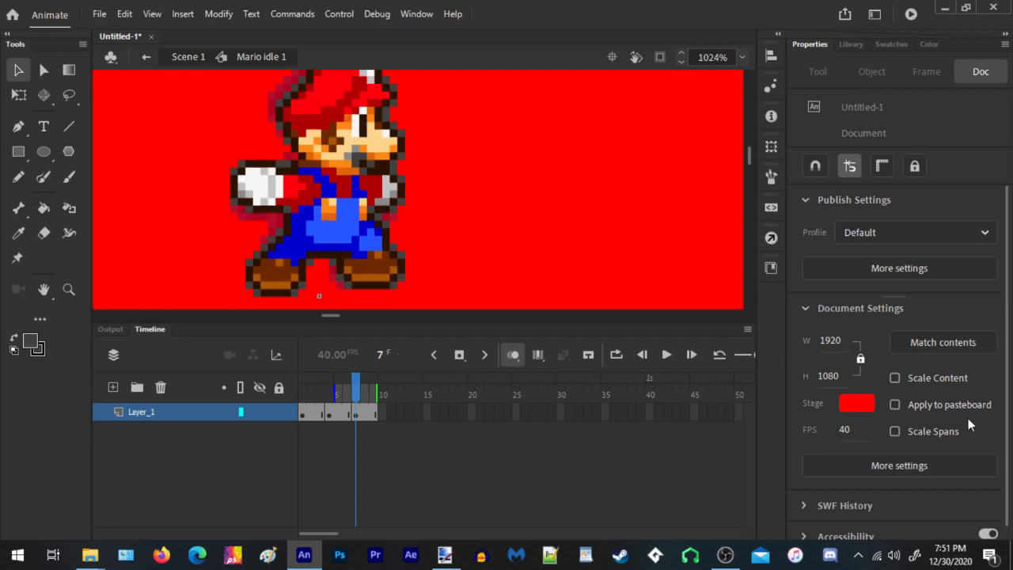
pyautogui.click(857, 405)
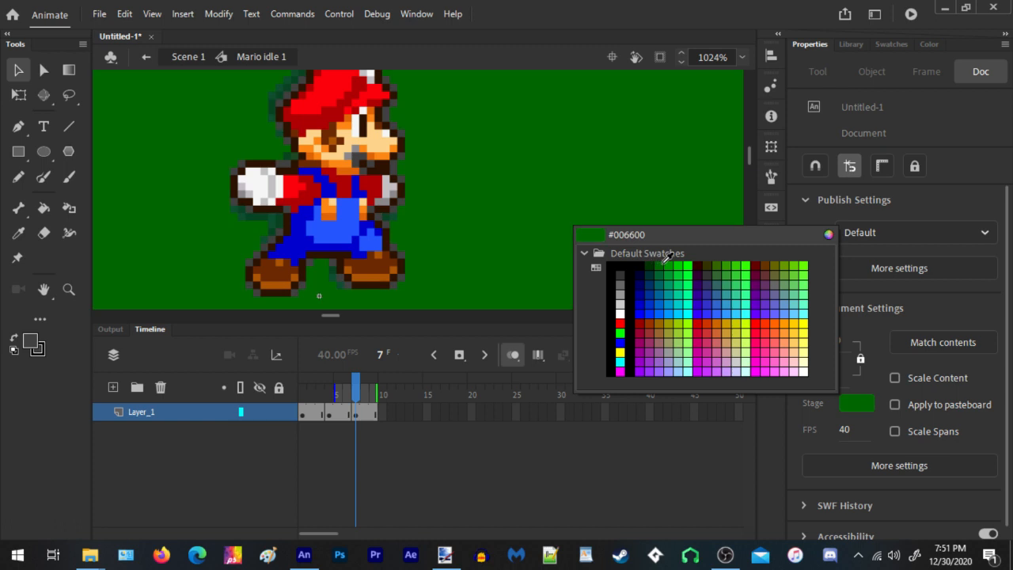
pyautogui.click(665, 271)
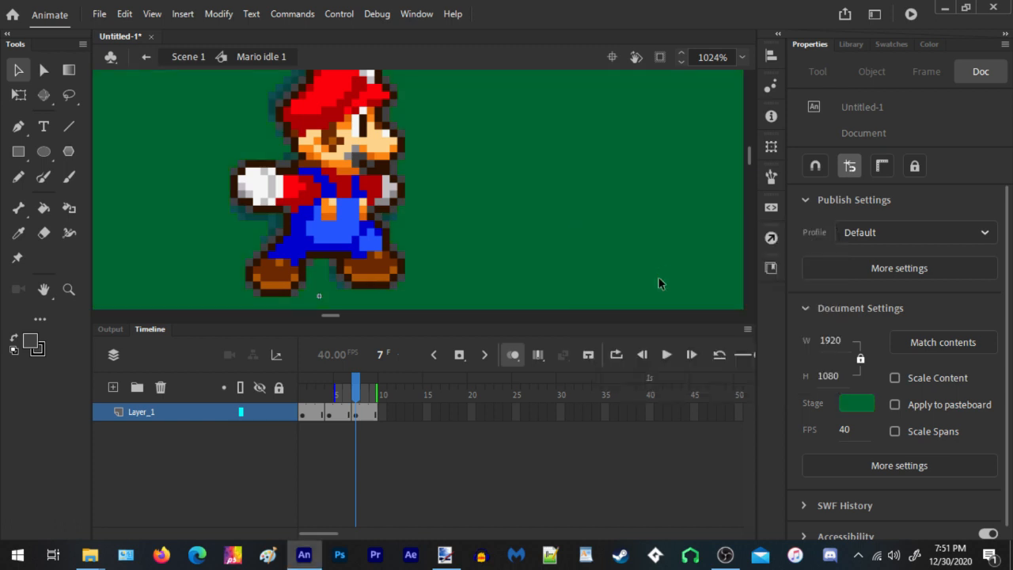
# Return to Scene 1 and play the three-pose idle animation to check the loop
pyautogui.scroll(-5, 360, 230)
pyautogui.scroll(3, 357, 229)
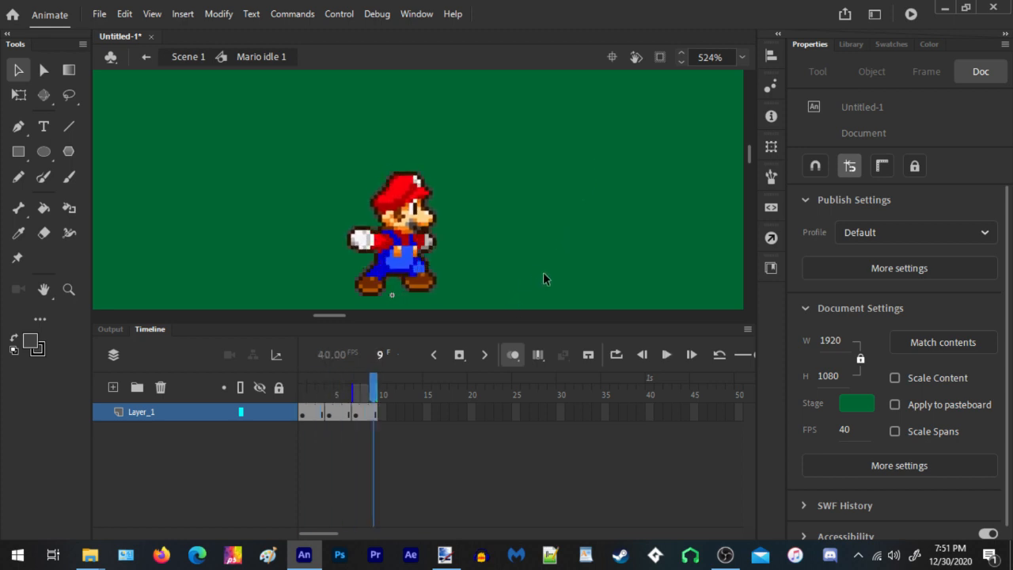
pyautogui.doubleClick(531, 190)
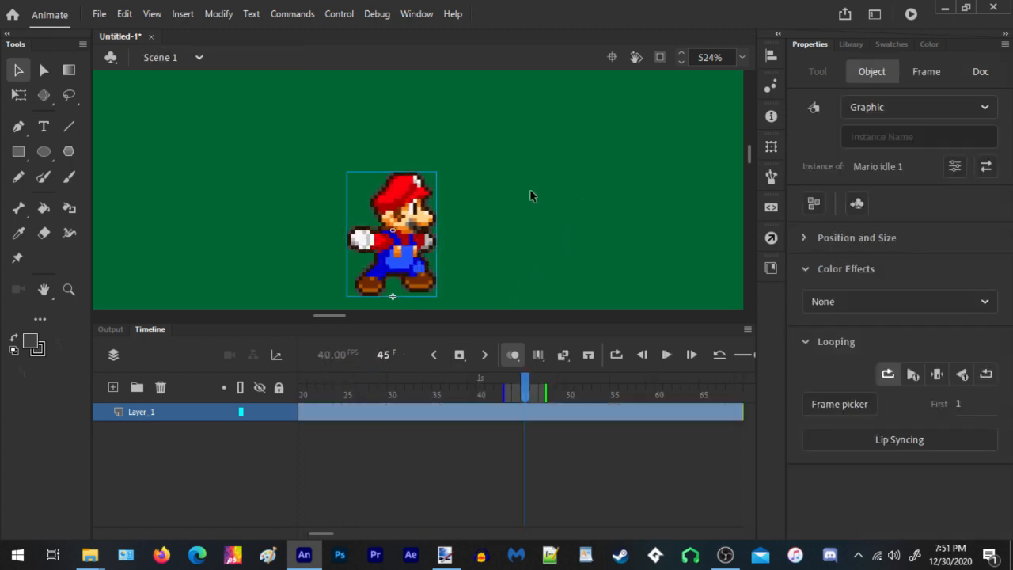
pyautogui.click(586, 236)
pyautogui.press('Return')
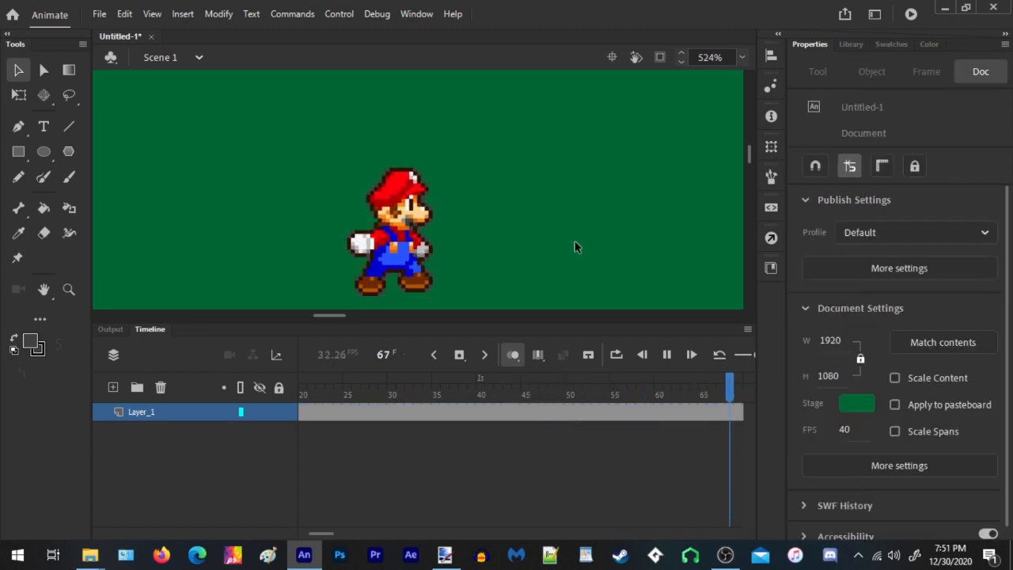
pyautogui.press('Return')
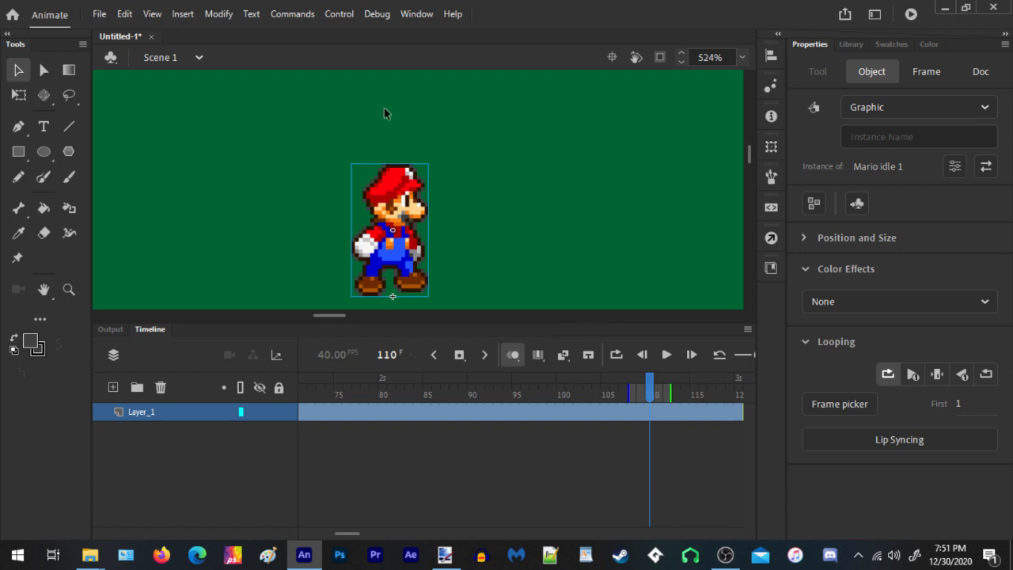
# Inside the Mario idle 1 symbol, copy frames 4 to 6 of Layer_1 and paste them at frame 10
pyautogui.doubleClick(391, 198)
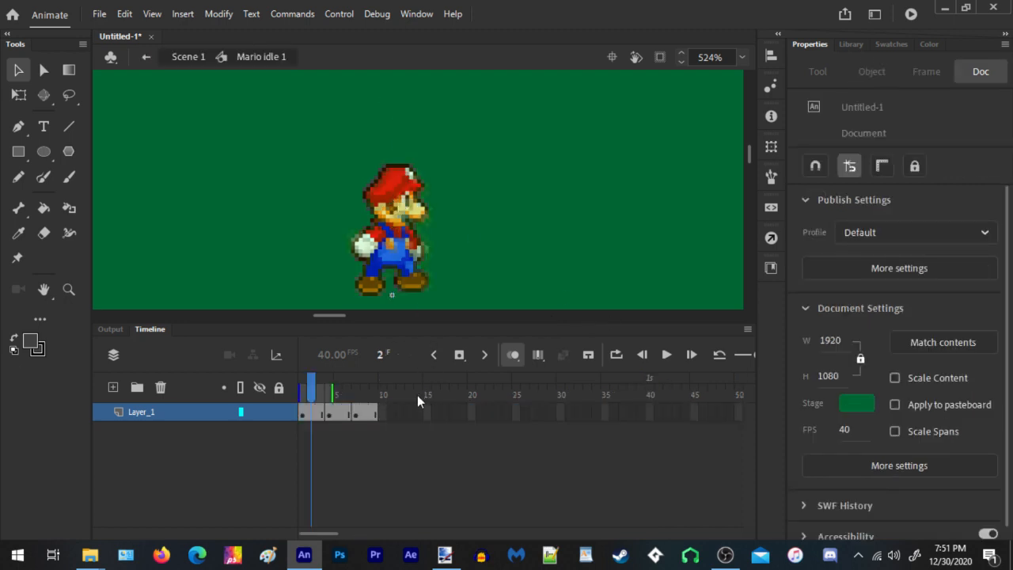
pyautogui.click(325, 416)
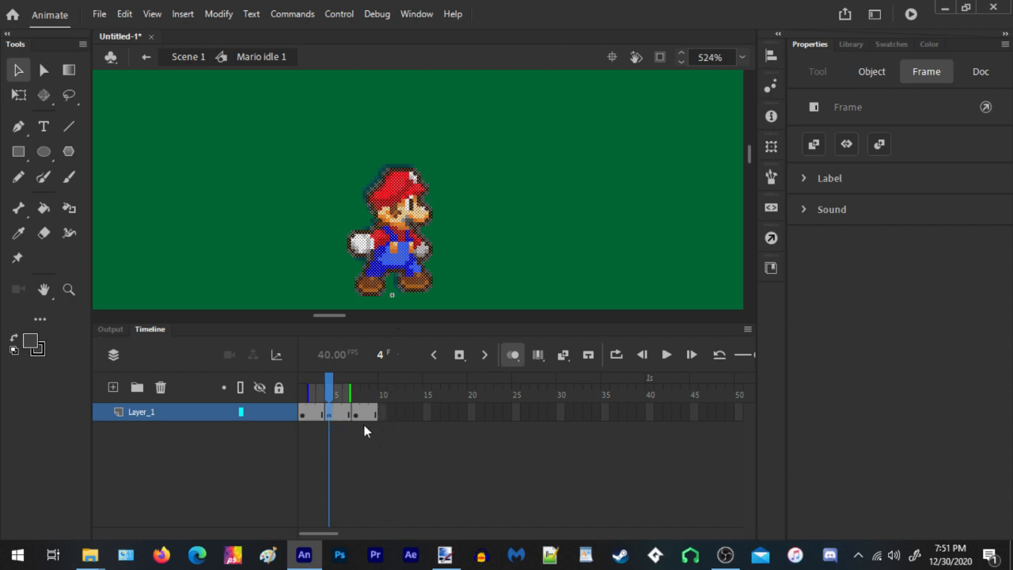
pyautogui.moveTo(348, 412); pyautogui.dragTo(329, 413)
pyautogui.rightClick(341, 413)
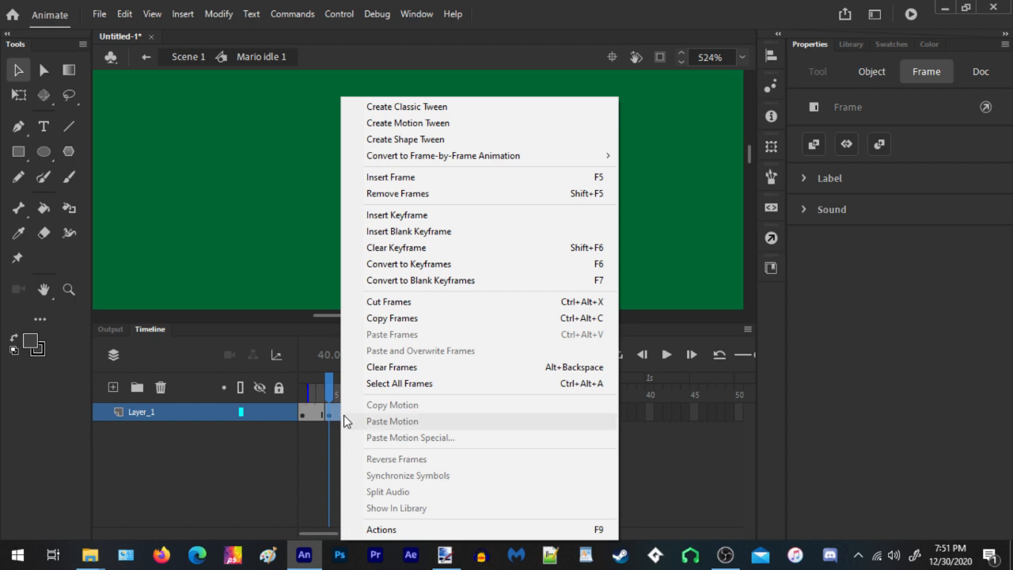
pyautogui.click(392, 321)
pyautogui.click(384, 416)
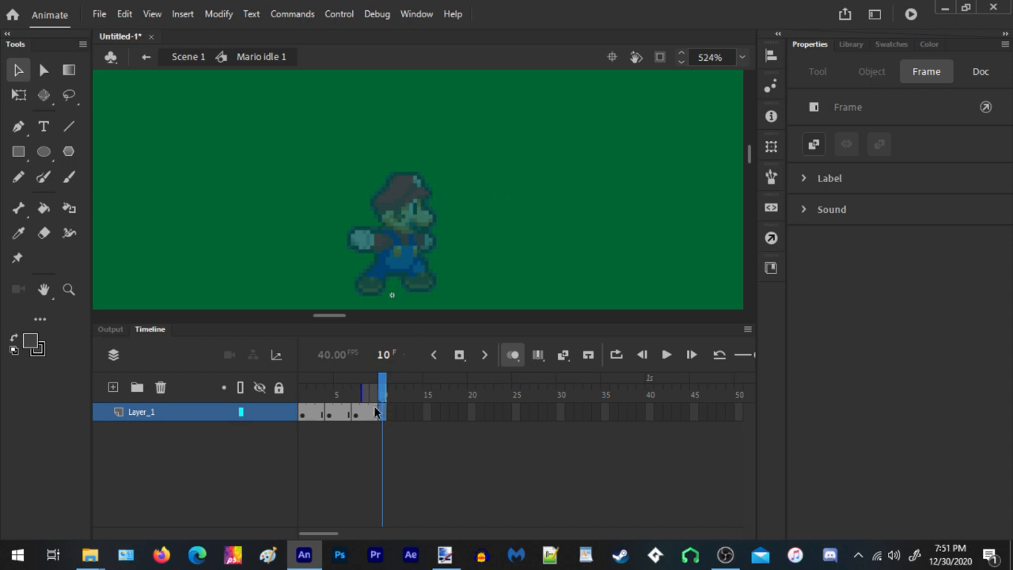
pyautogui.rightClick(383, 412)
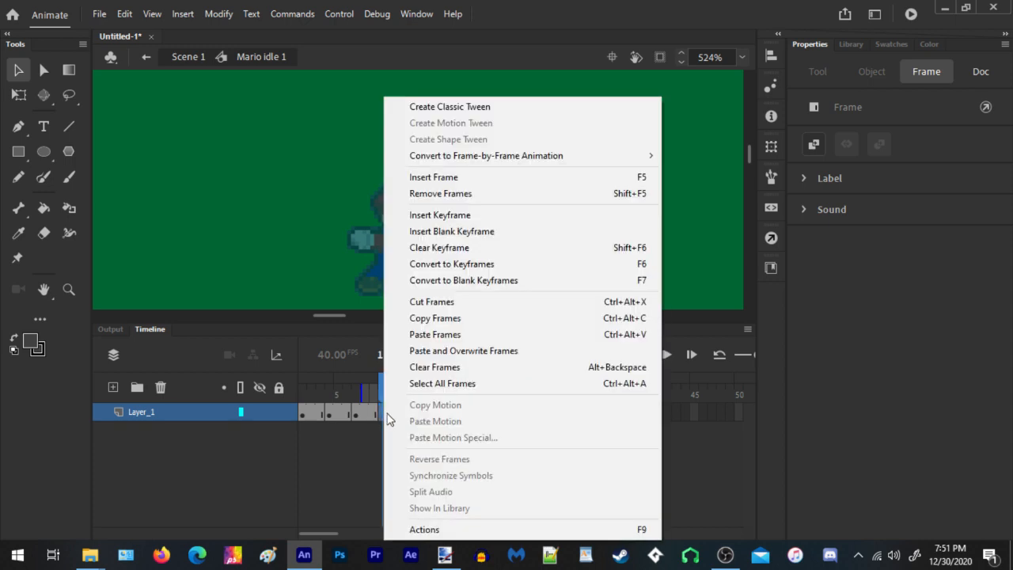
pyautogui.click(442, 334)
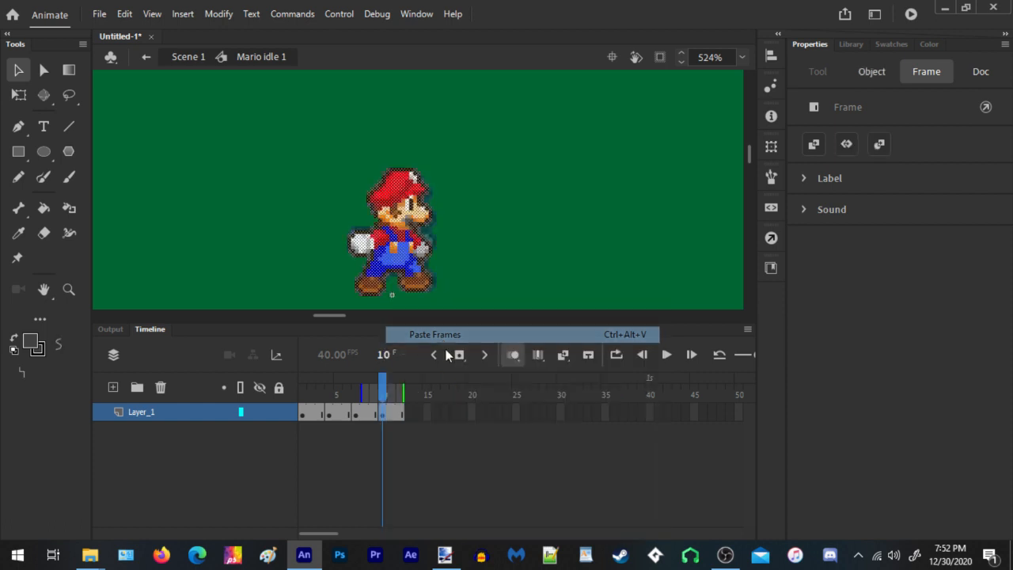
# Play the extended idle animation inside the symbol and in Scene 1, and reopen the Mario idle 1 symbol
pyautogui.click(398, 482)
pyautogui.press('Return')
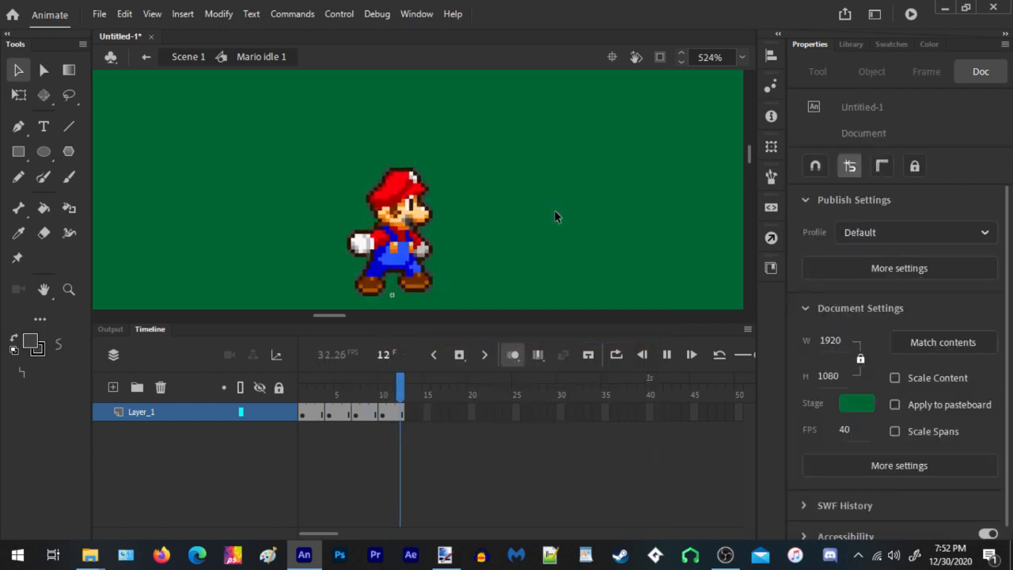
pyautogui.doubleClick(555, 212)
pyautogui.press('Return')
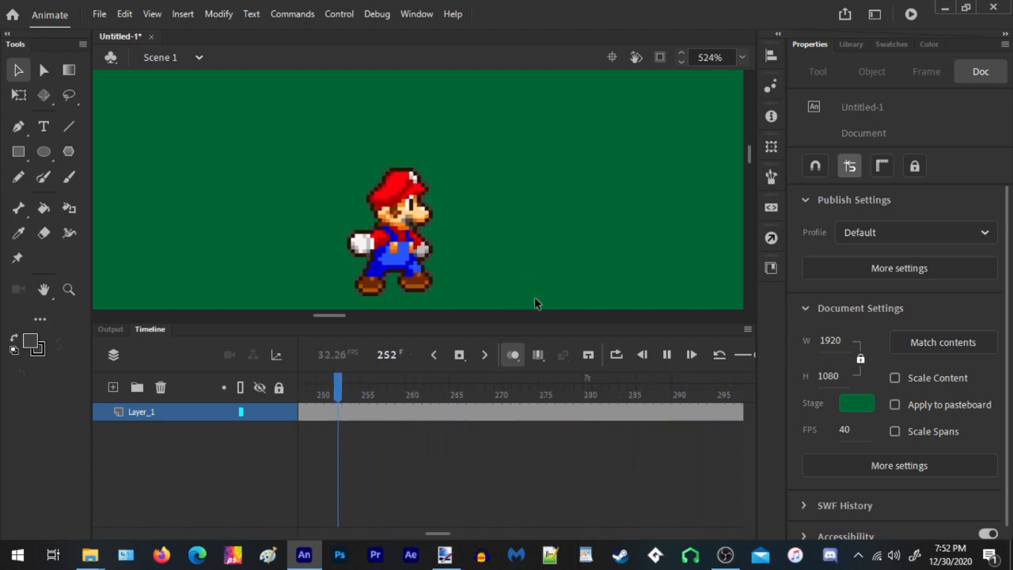
pyautogui.press('Return')
pyautogui.doubleClick(392, 185)
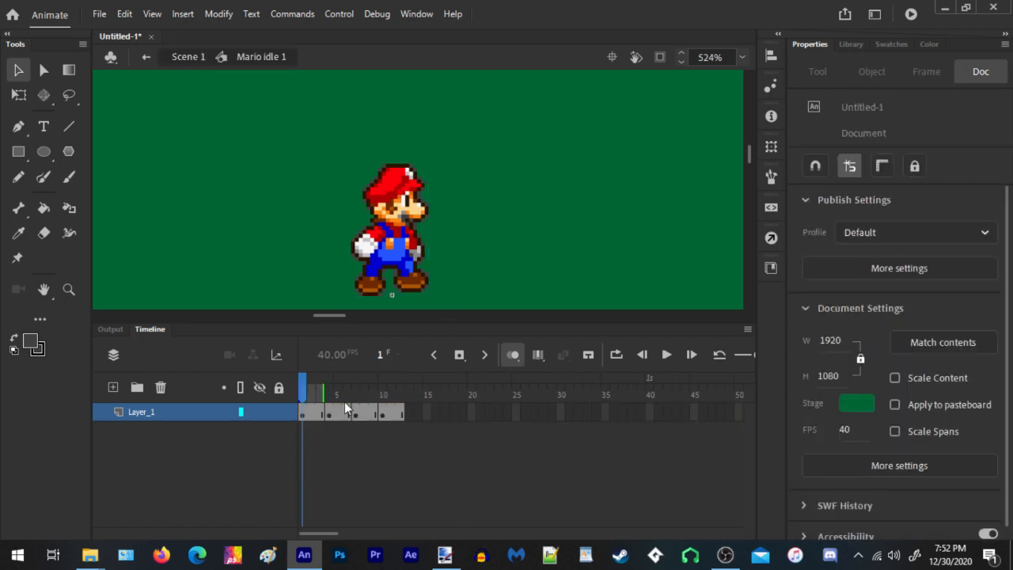
# Examine Mario's foot and body alignment at frame 4 and play the idle animation inside the Mario idle 1 symbol
pyautogui.click(327, 414)
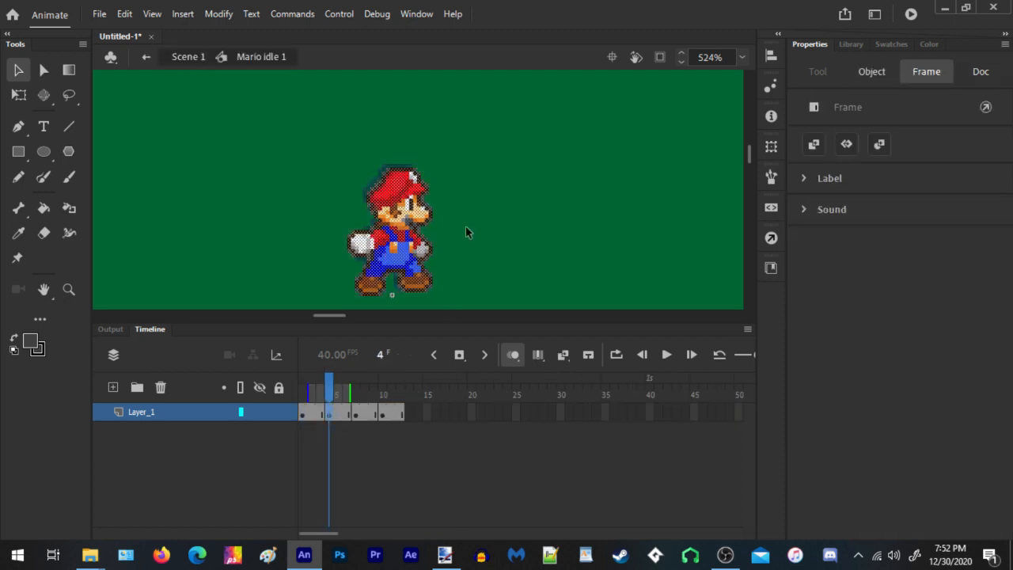
pyautogui.scroll(3, 466, 232)
pyautogui.scroll(-2, 438, 263)
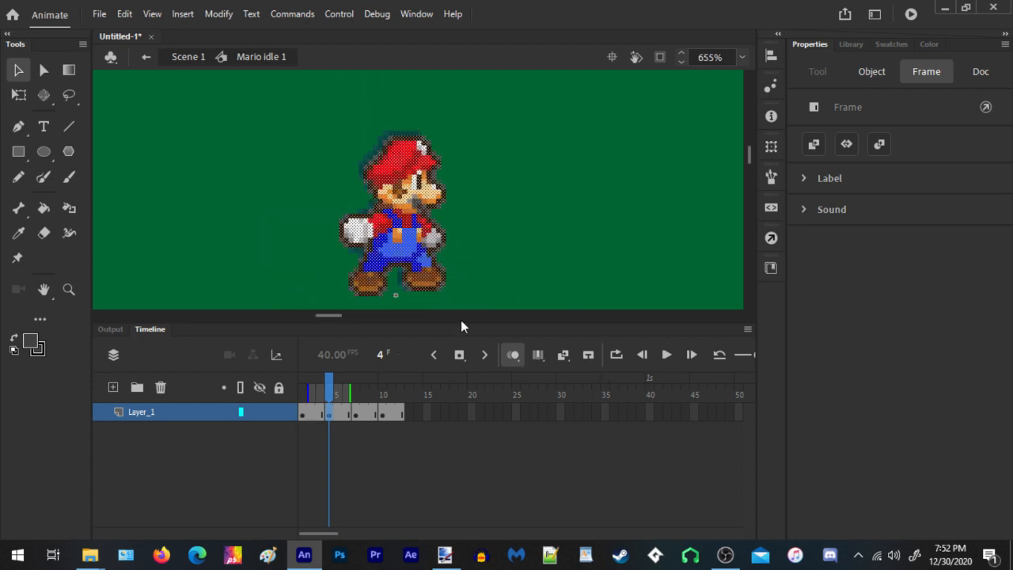
pyautogui.scroll(-2, 455, 240)
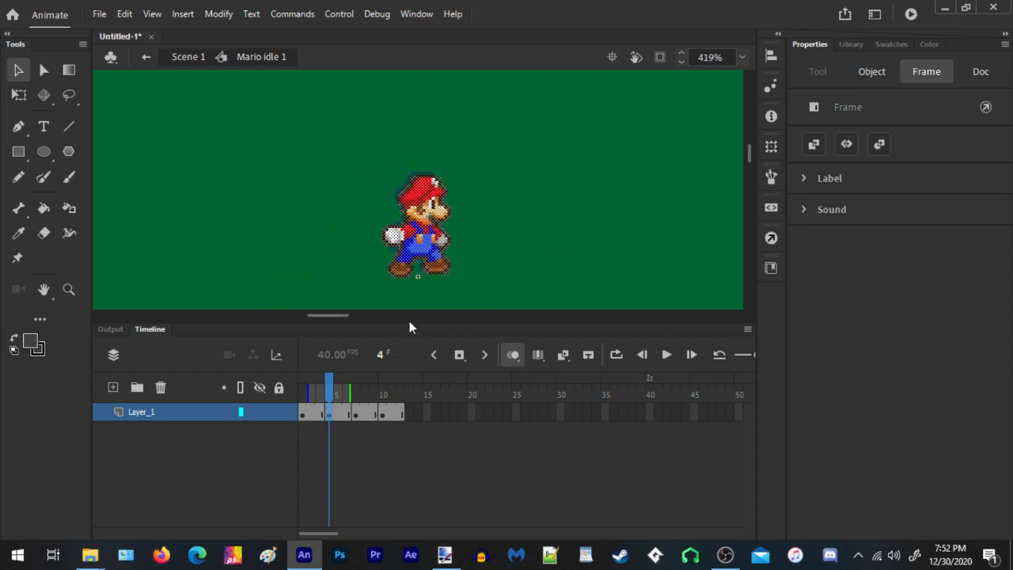
pyautogui.hscroll(-3, 408, 315)
pyautogui.scroll(-2, 424, 224)
pyautogui.scroll(4, 566, 236)
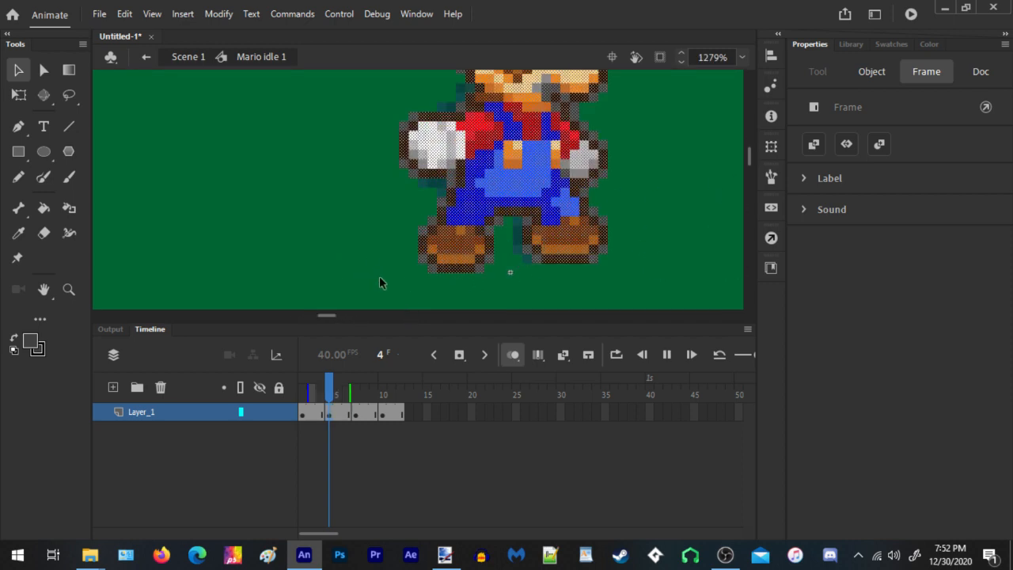
pyautogui.press('Return')
pyautogui.press('Return')
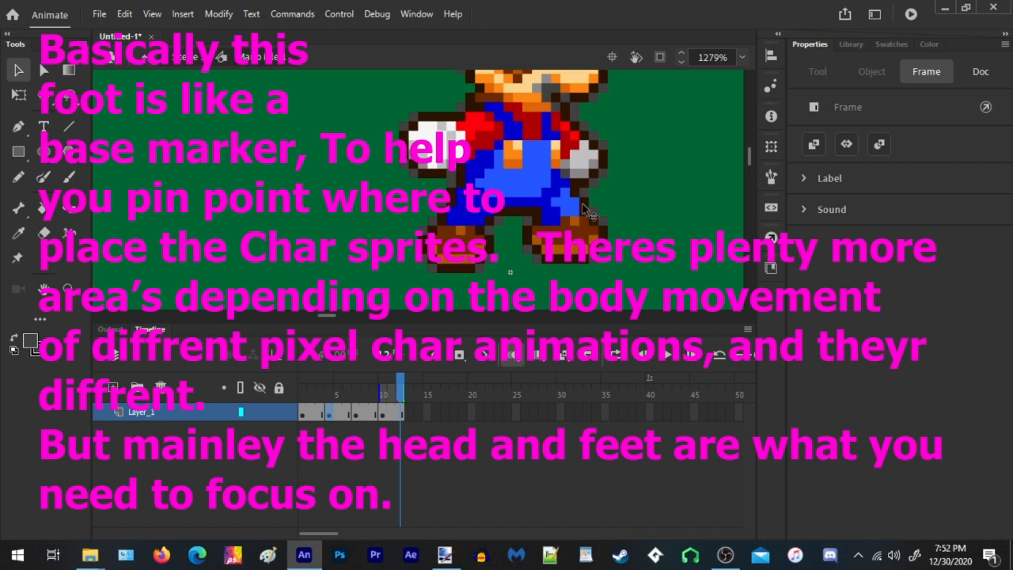
pyautogui.press('Return')
# Return to Scene 1 and move the Mario idle 1 instance toward the upper-left area of the stage
pyautogui.click(193, 62)
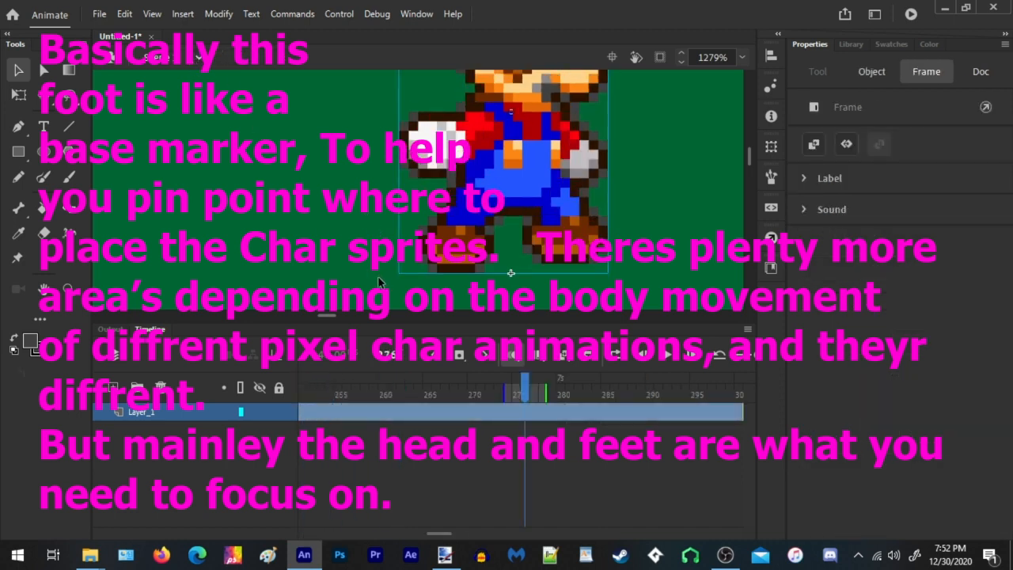
pyautogui.scroll(-6, 379, 282)
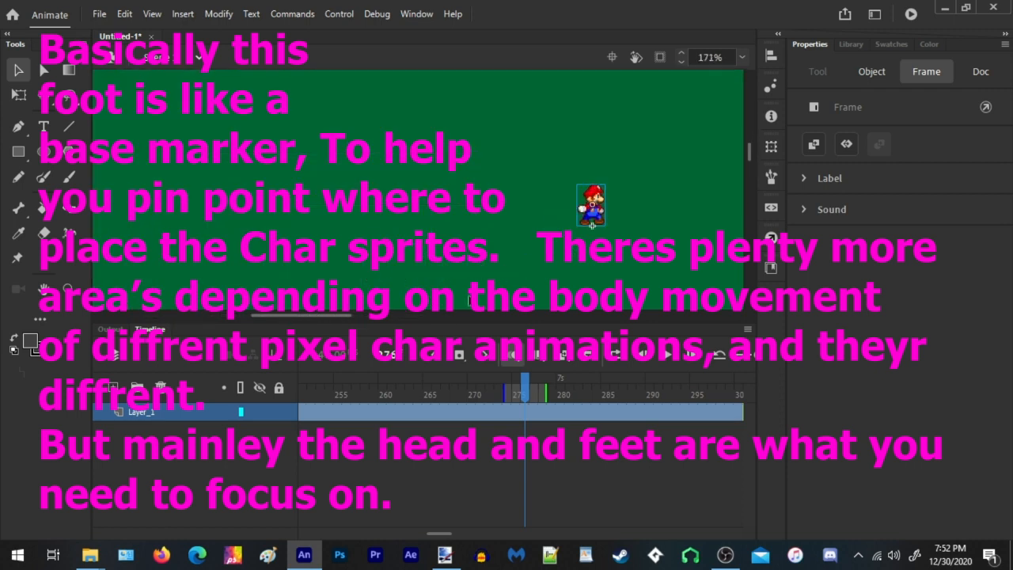
pyautogui.scroll(2, 643, 233)
pyautogui.scroll(-1, 567, 228)
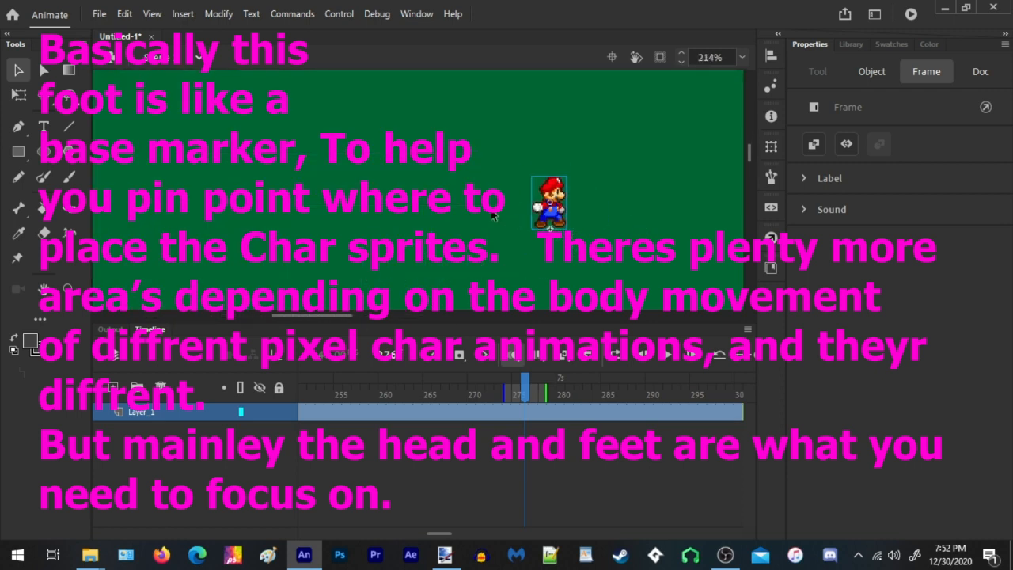
pyautogui.moveTo(551, 210); pyautogui.dragTo(220, 175)
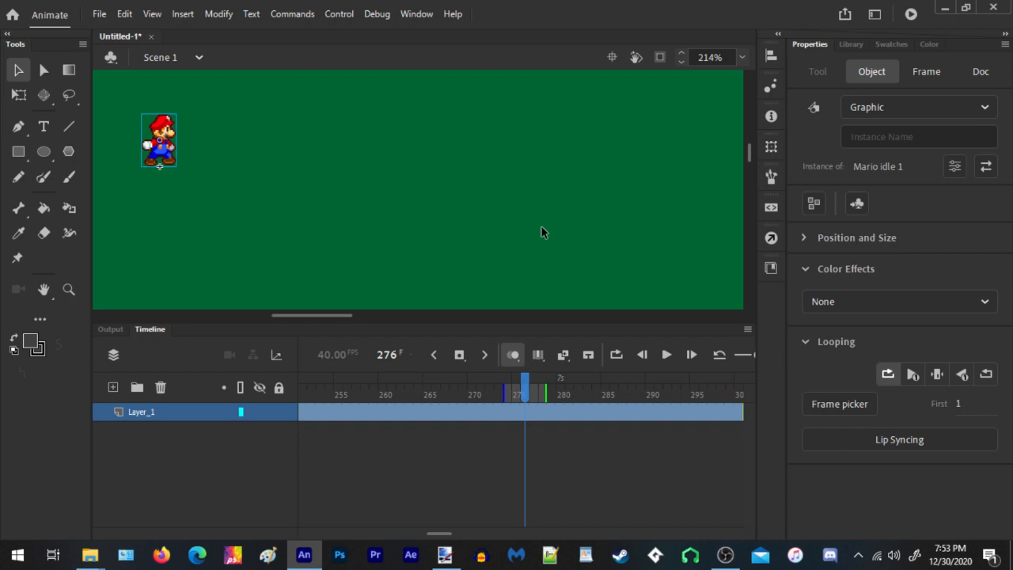
# Test the movie, enlarge the view around Mario to check the idle loop, and close the preview
pyautogui.click(911, 14)
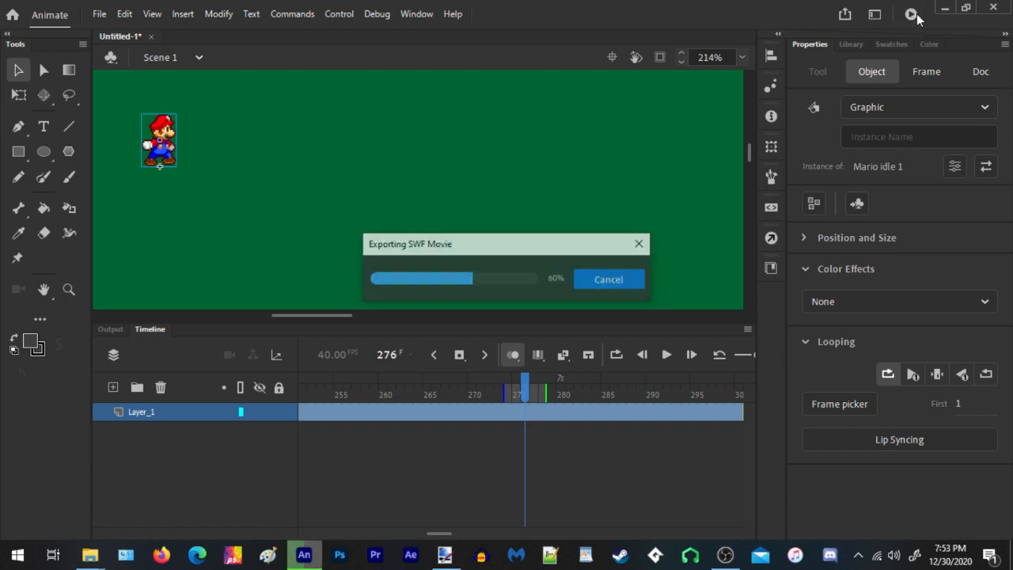
pyautogui.rightClick(246, 145)
pyautogui.click(288, 153)
pyautogui.rightClick(216, 127)
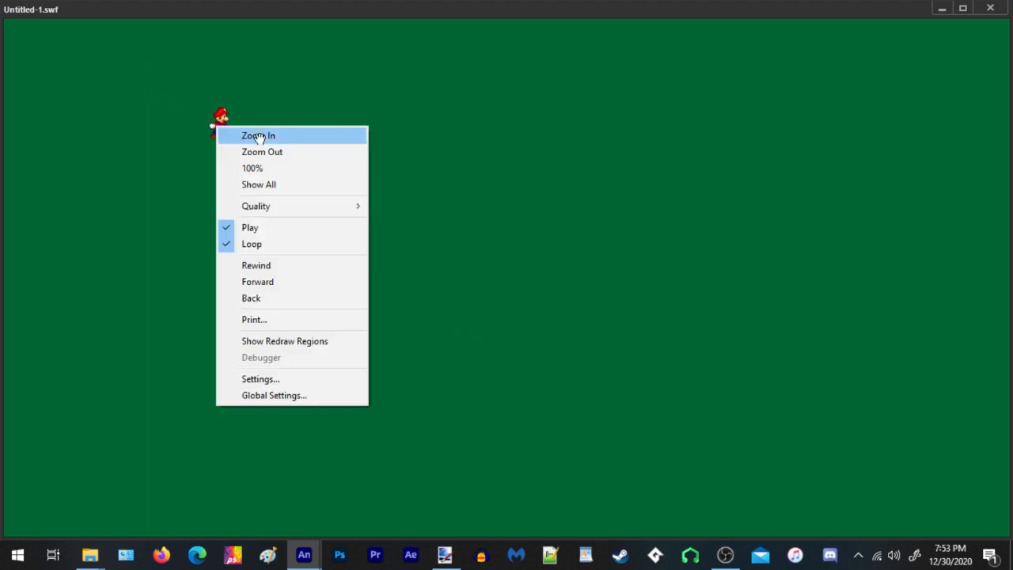
pyautogui.click(258, 136)
pyautogui.moveTo(549, 248); pyautogui.dragTo(474, 205)
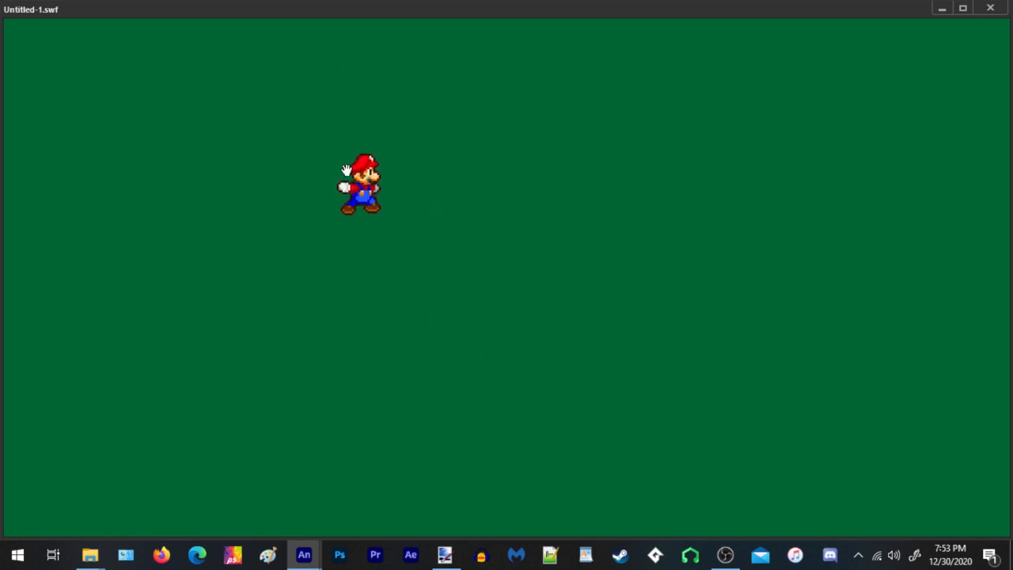
pyautogui.click(990, 9)
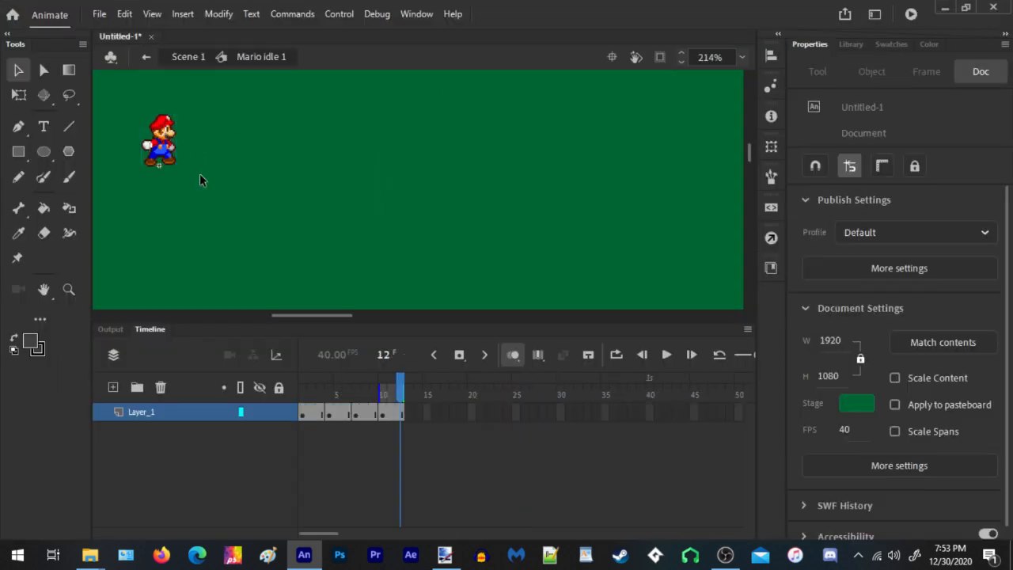
# Inside the Mario idle 1 symbol, extend each of the four poses on Layer_1 by one frame
pyautogui.click(313, 415)
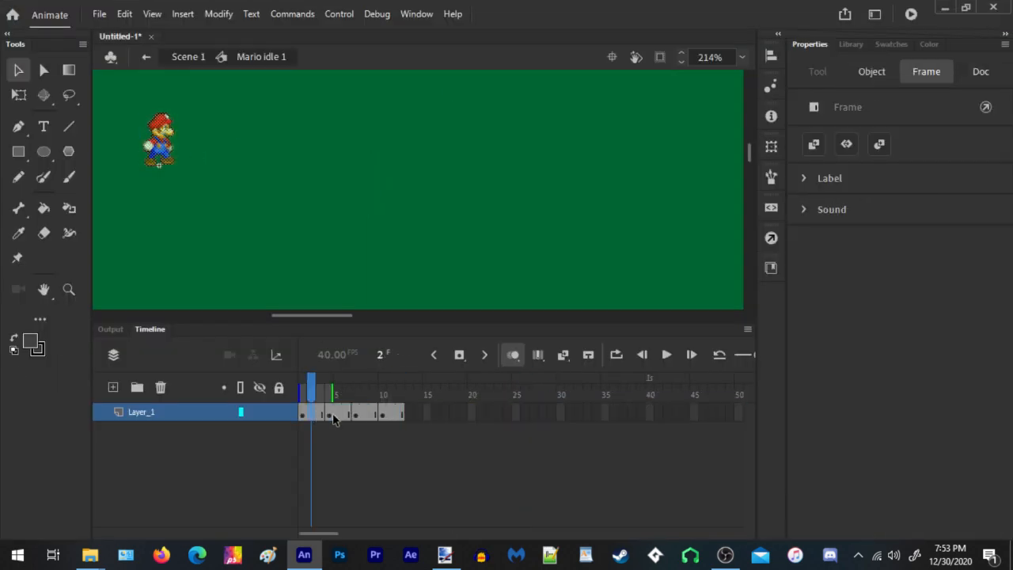
pyautogui.press('F5')
pyautogui.click(350, 416)
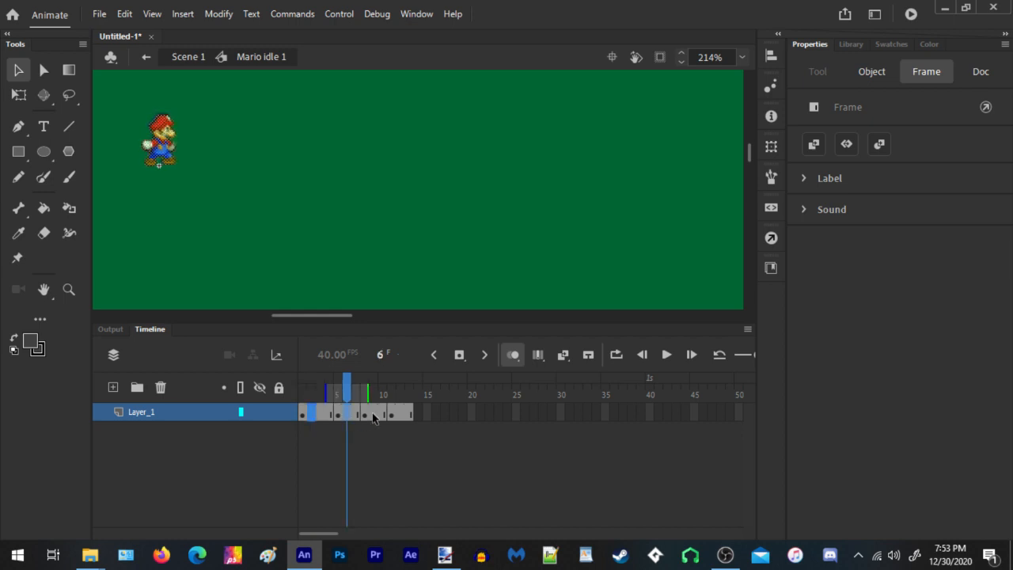
pyautogui.press('F5')
pyautogui.click(384, 414)
pyautogui.press('F5')
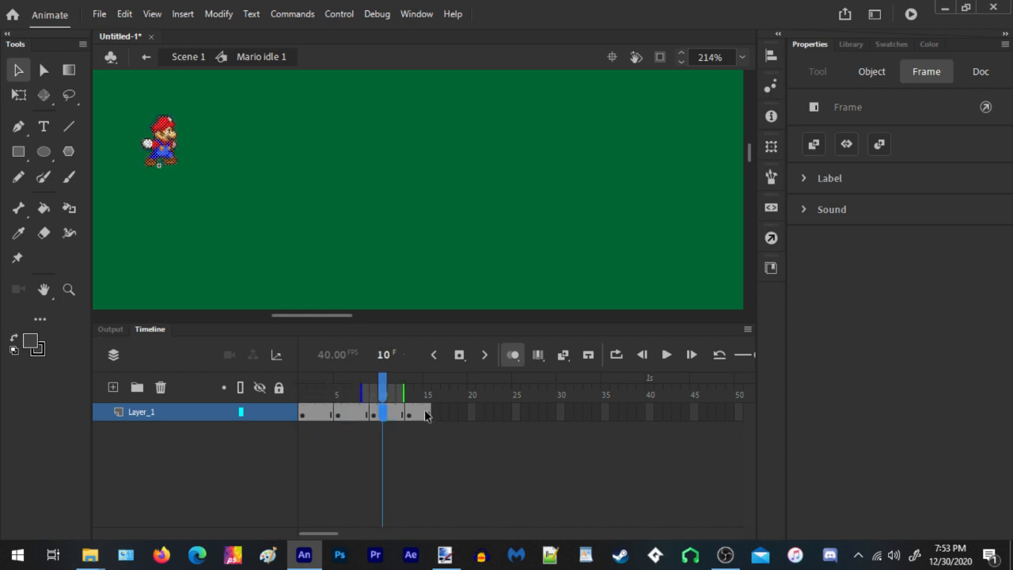
pyautogui.click(426, 413)
pyautogui.press('F5')
# Return to Scene 1, test the movie enlarged around Mario to check the slower idle loop, and close the preview
pyautogui.doubleClick(351, 206)
pyautogui.click(911, 15)
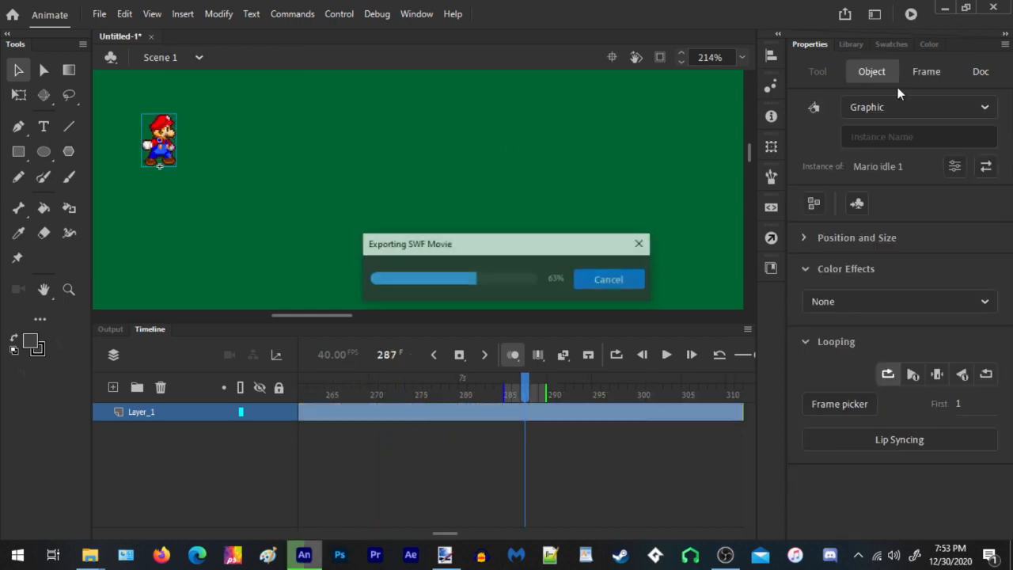
pyautogui.rightClick(180, 94)
pyautogui.click(211, 103)
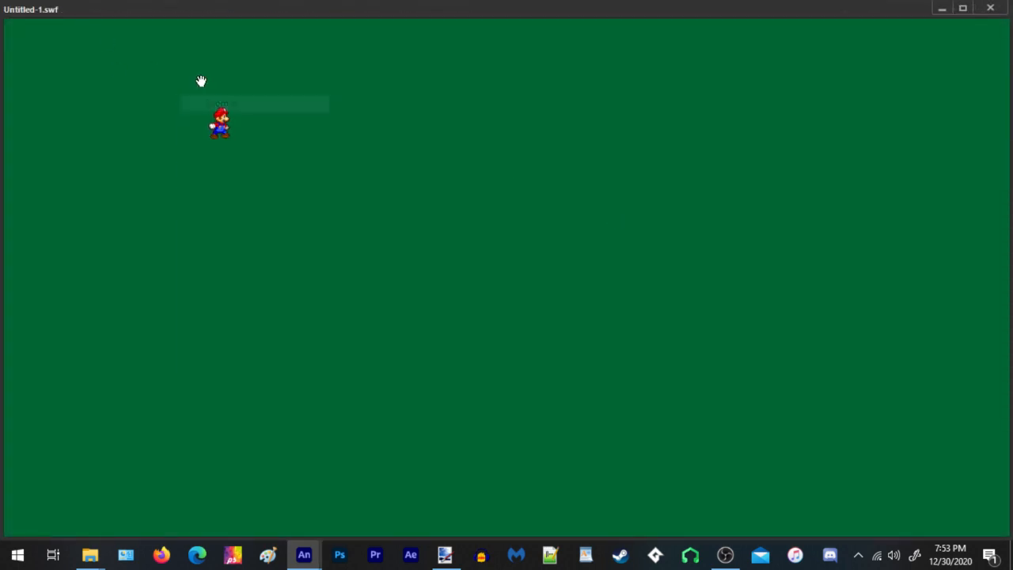
pyautogui.rightClick(258, 140)
pyautogui.click(299, 150)
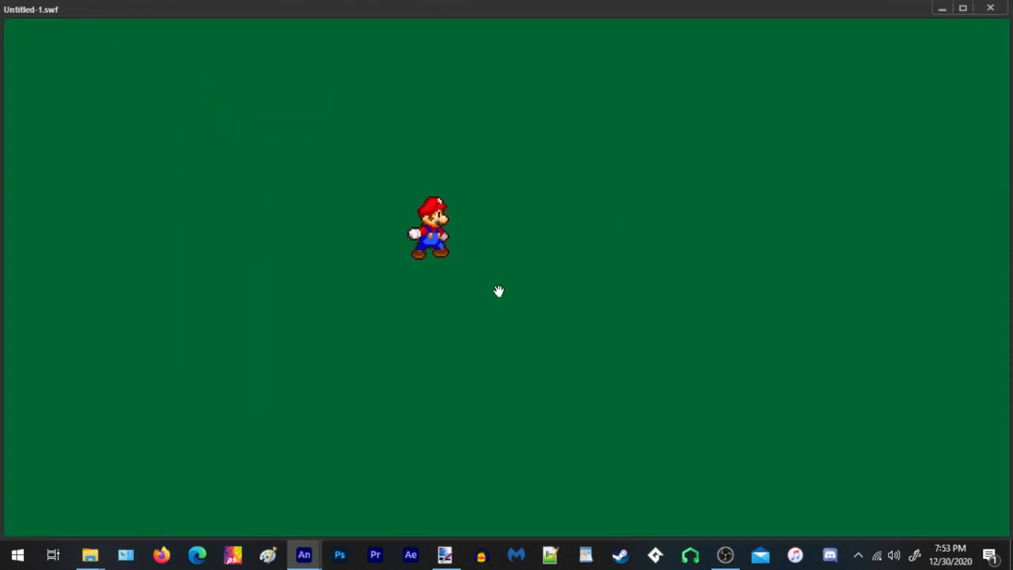
pyautogui.click(990, 8)
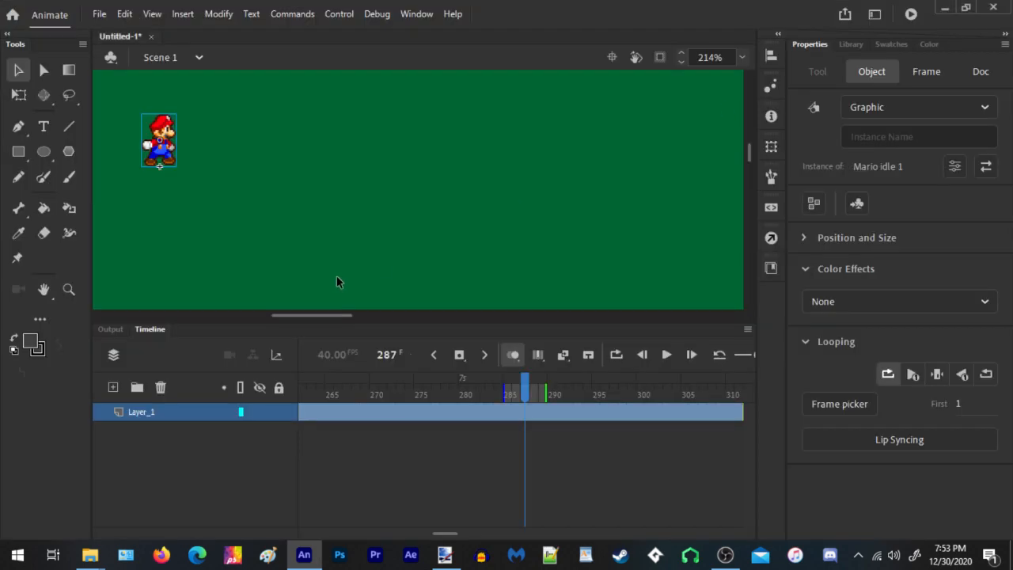
# Switch to the sprite sheet in paint.net and copy the whole Entrance row, about 707 × 83 pixels
pyautogui.click(445, 555)
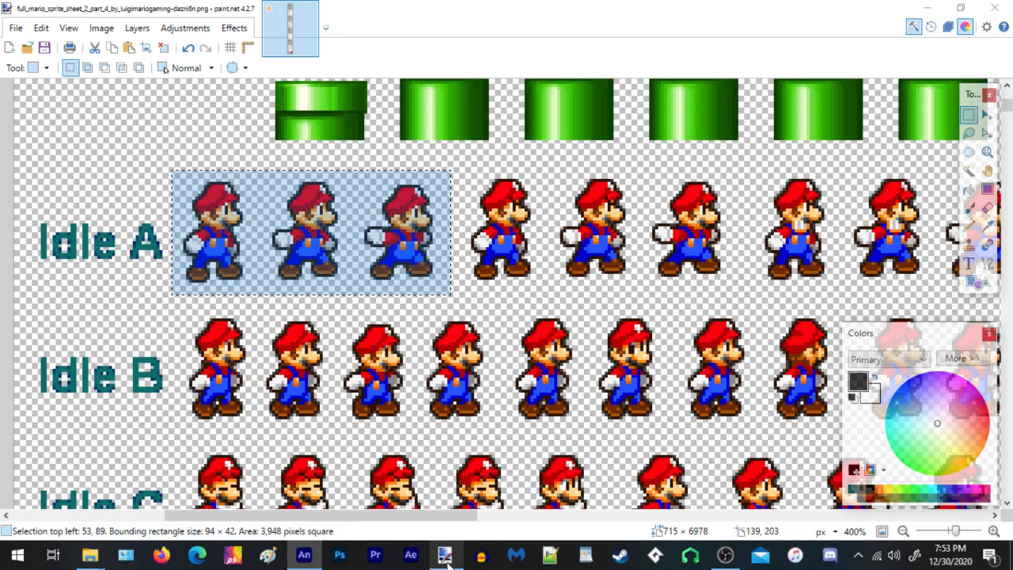
pyautogui.scroll(-2, 475, 235)
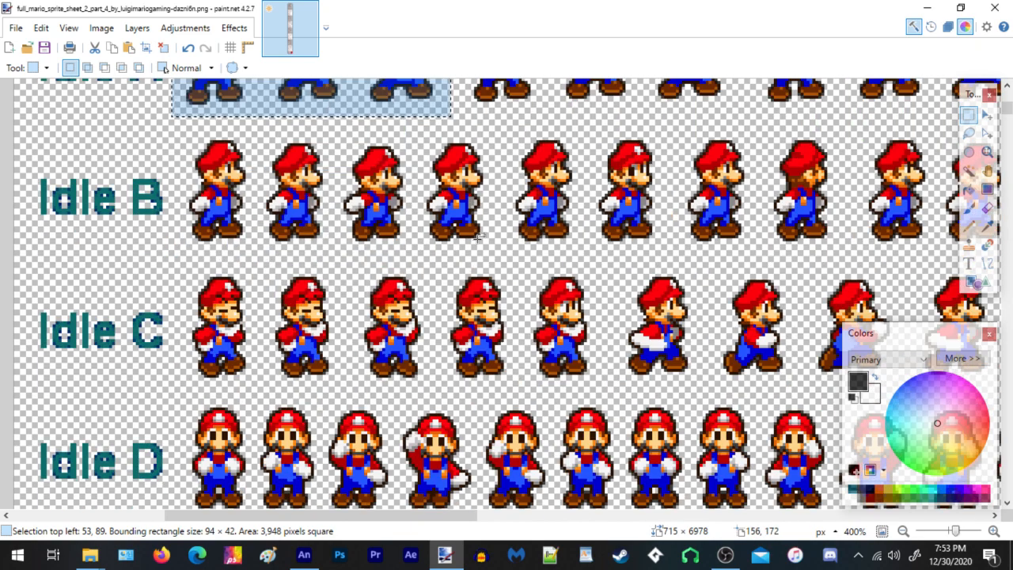
pyautogui.keyDown('ctrl'); pyautogui.scroll(-2, 297, 224); pyautogui.keyUp('ctrl')
pyautogui.keyDown('ctrl'); pyautogui.scroll(-2, 331, 230); pyautogui.keyUp('ctrl')
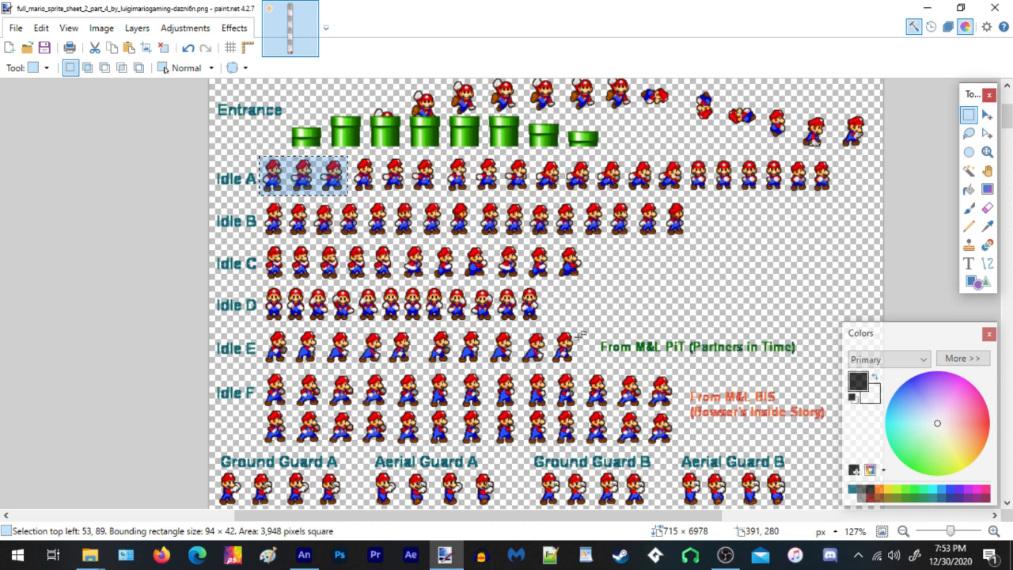
pyautogui.scroll(3, 580, 336)
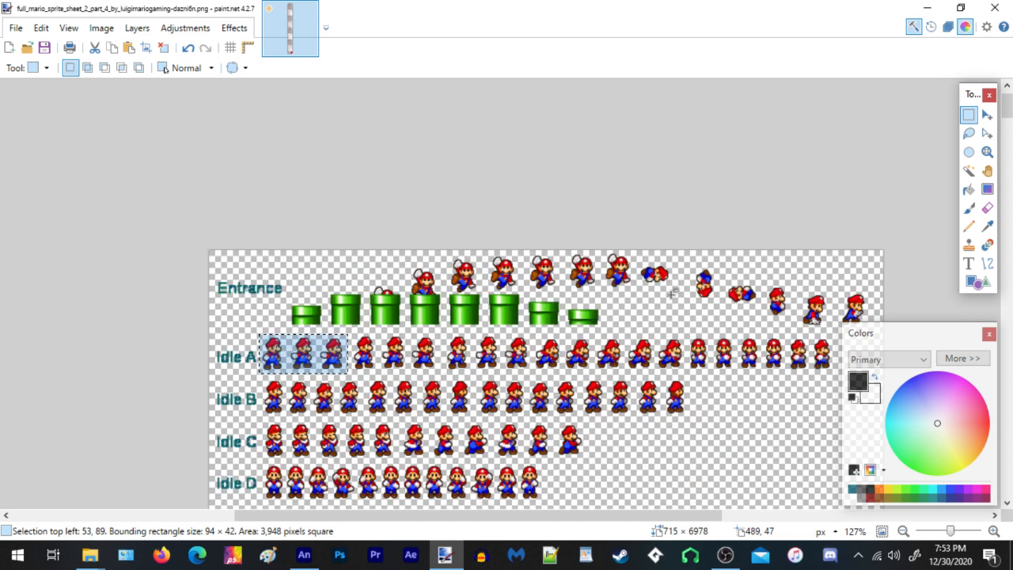
pyautogui.moveTo(208, 247); pyautogui.dragTo(876, 328)
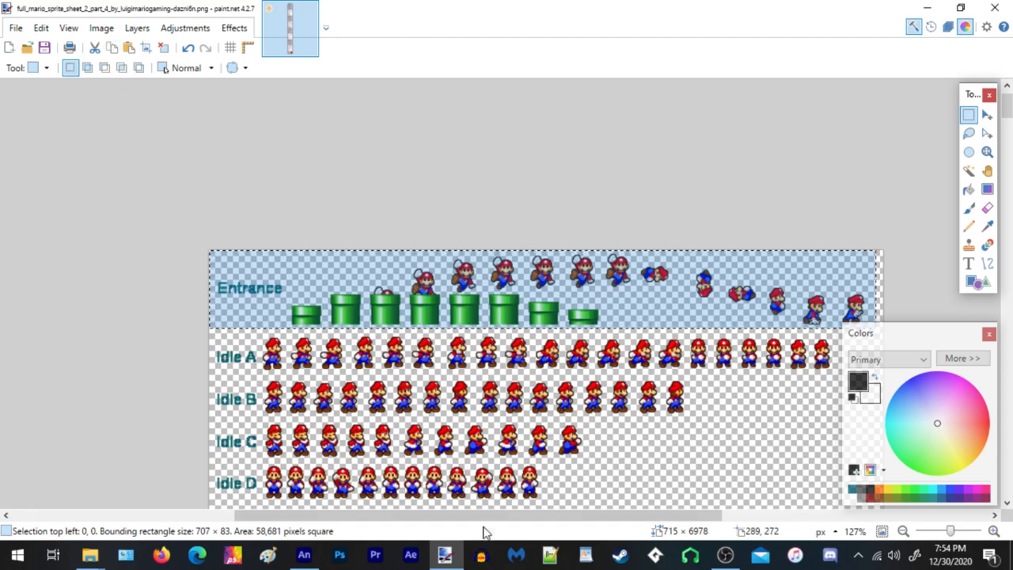
# Switch back to Animate, paste the Entrance row into Scene 1, and place it below Mario at about X 82, Y 164
pyautogui.click(304, 554)
pyautogui.rightClick(425, 152)
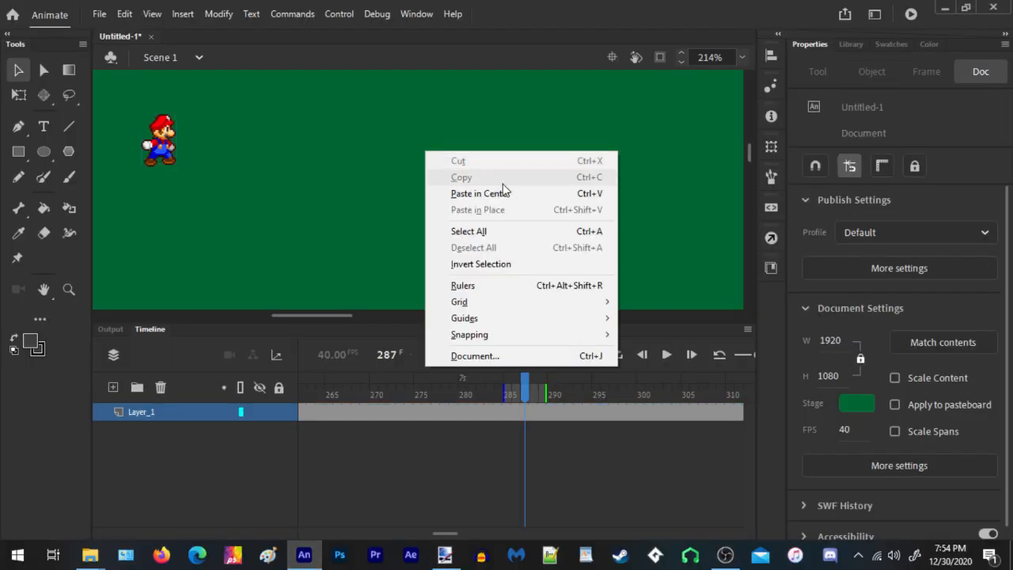
pyautogui.click(503, 195)
pyautogui.moveTo(264, 197); pyautogui.dragTo(515, 219)
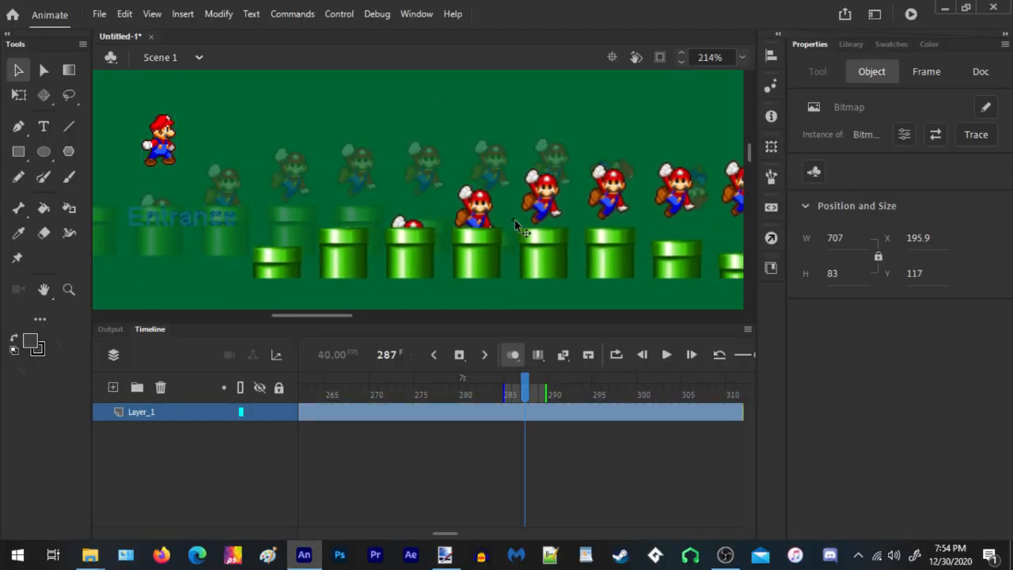
pyautogui.scroll(-5, 283, 184)
pyautogui.moveTo(390, 211); pyautogui.dragTo(331, 235)
pyautogui.scroll(5, 360, 248)
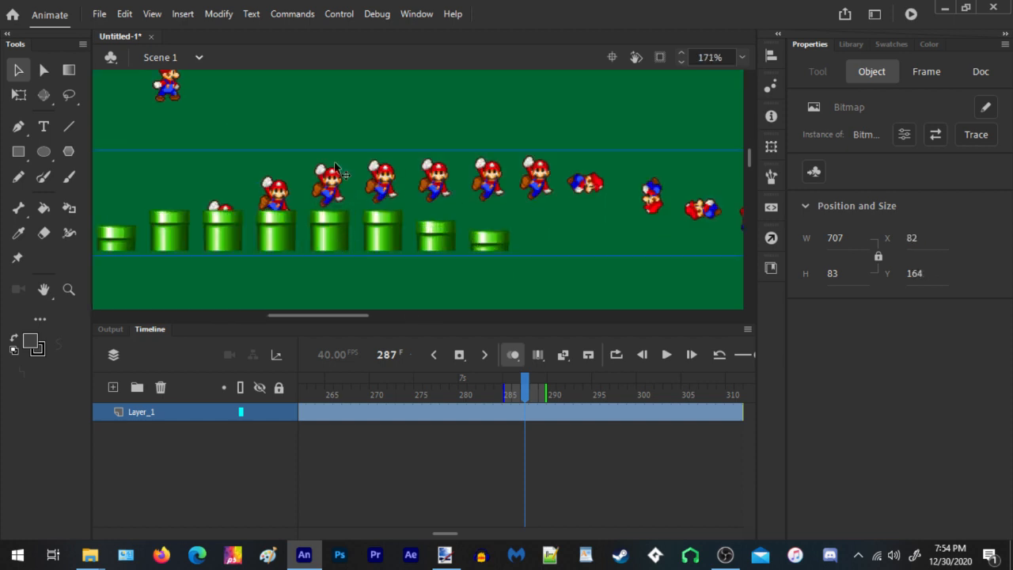
# Trace the Entrance bitmap with color threshold 1, minimum area 1 pixel, Many Corners and Pixels curve fit
pyautogui.click(218, 13)
pyautogui.moveTo(249, 124)
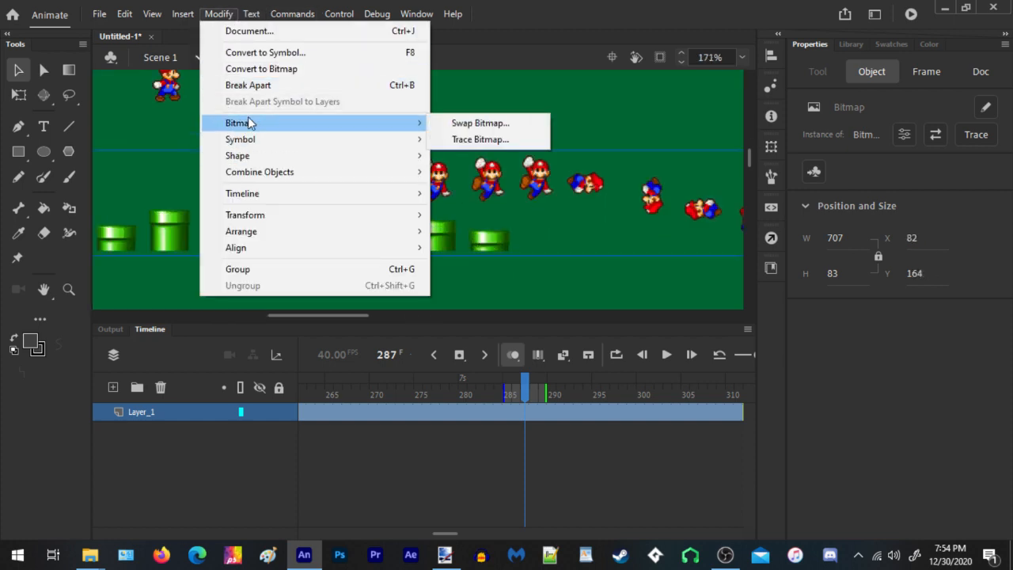
pyautogui.click(464, 140)
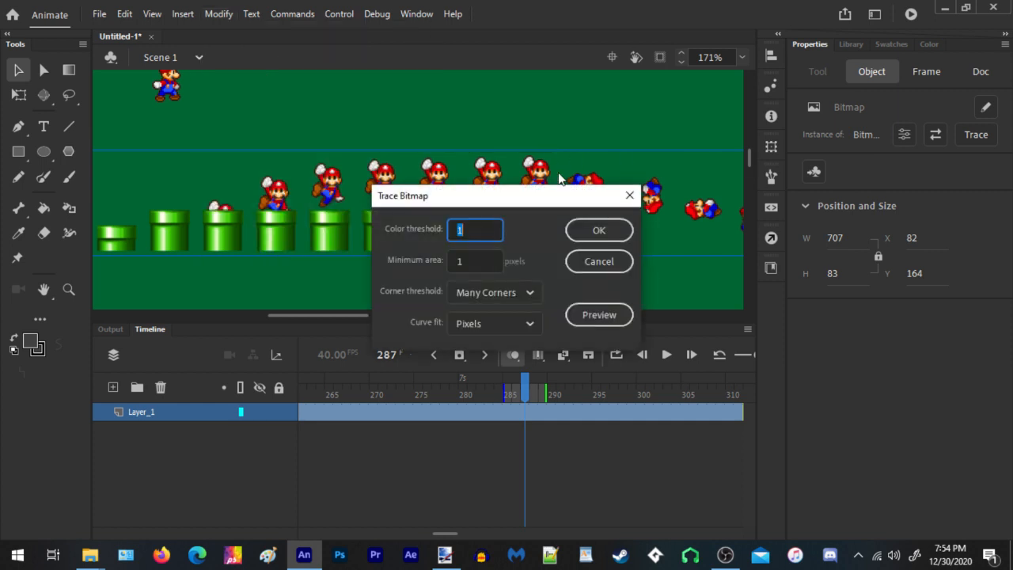
pyautogui.click(585, 230)
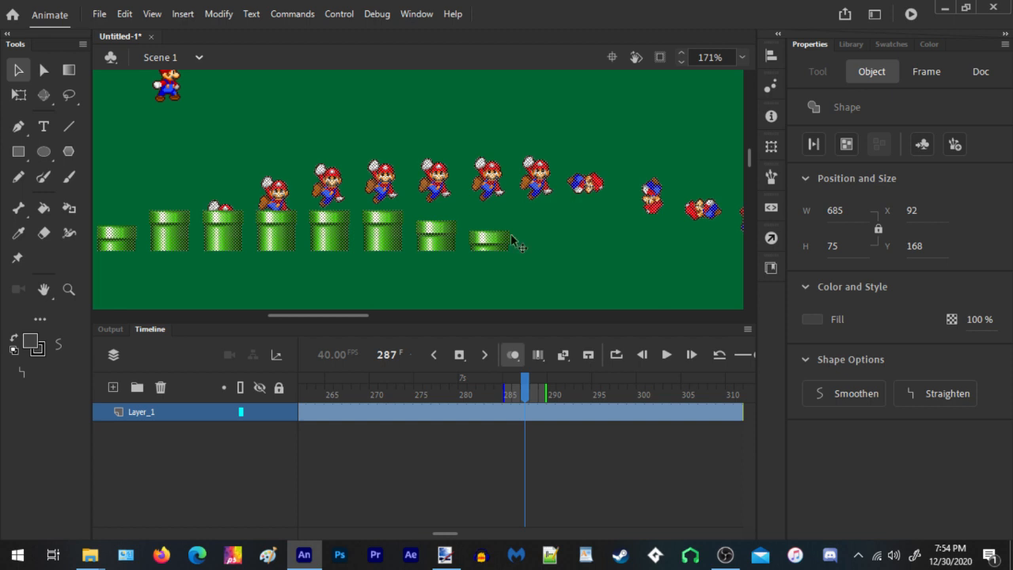
# Delete the "Entrance" label from the traced sprite row
pyautogui.scroll(-4, 258, 259)
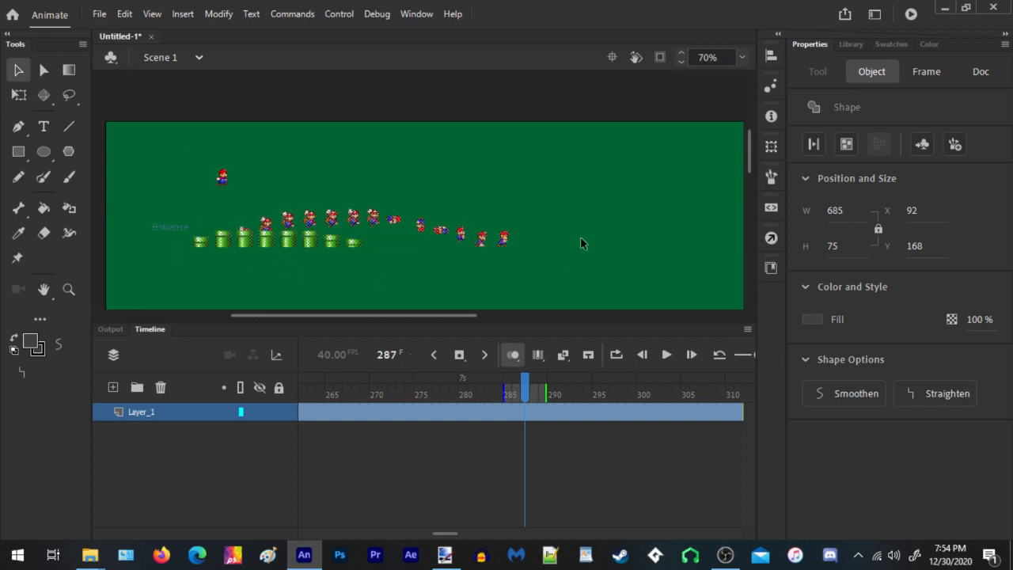
pyautogui.scroll(4, 222, 237)
pyautogui.moveTo(196, 169); pyautogui.dragTo(316, 214)
pyautogui.press('Delete')
pyautogui.scroll(-2, 232, 225)
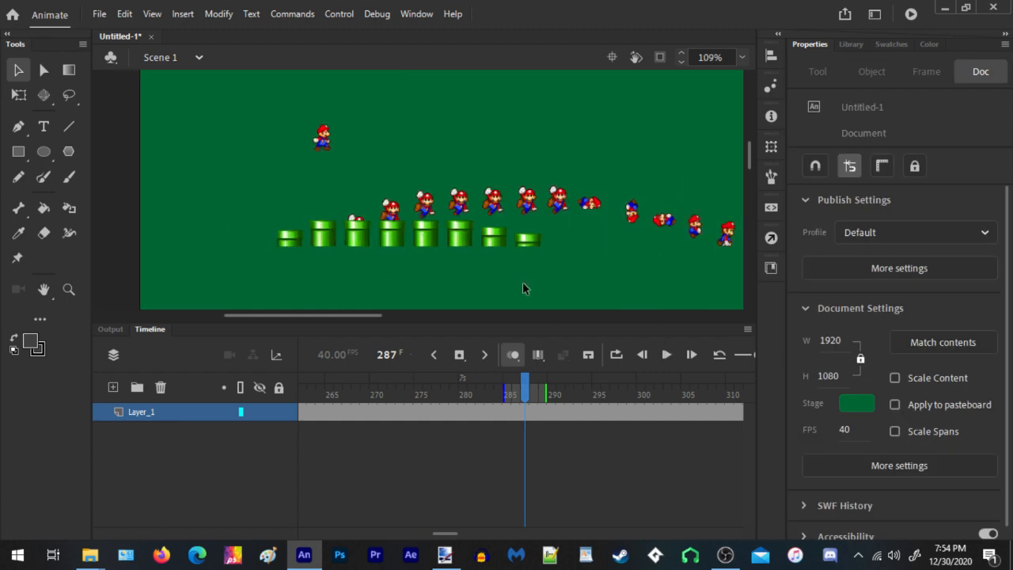
# Convert the entire traced Entrance sprite row to a Graphic symbol named "Mario entrance - through warp pipe" with bottom-centre registration
pyautogui.moveTo(633, 150); pyautogui.dragTo(535, 136)
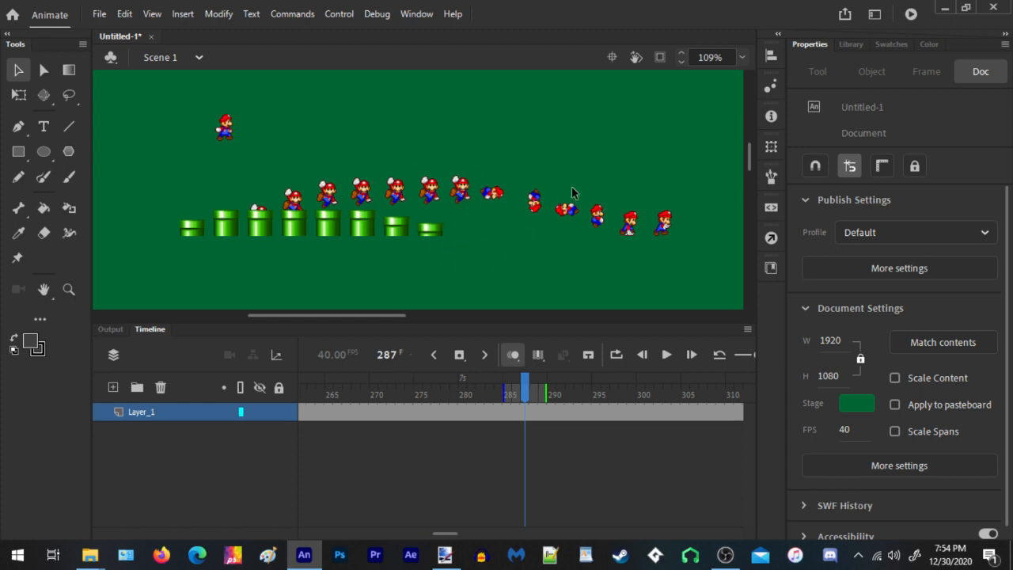
pyautogui.moveTo(711, 154); pyautogui.dragTo(146, 298)
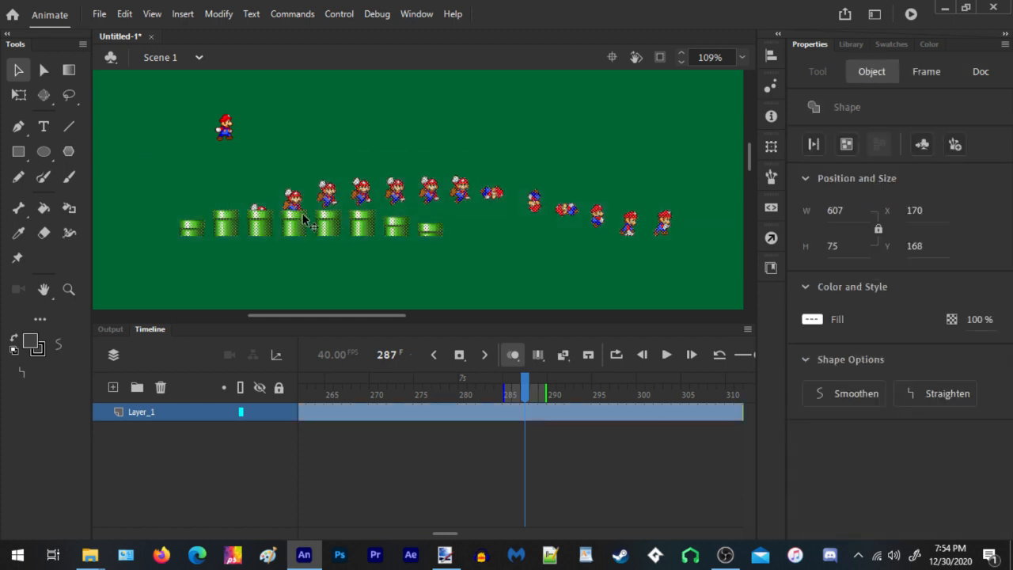
pyautogui.rightClick(299, 221)
pyautogui.click(385, 513)
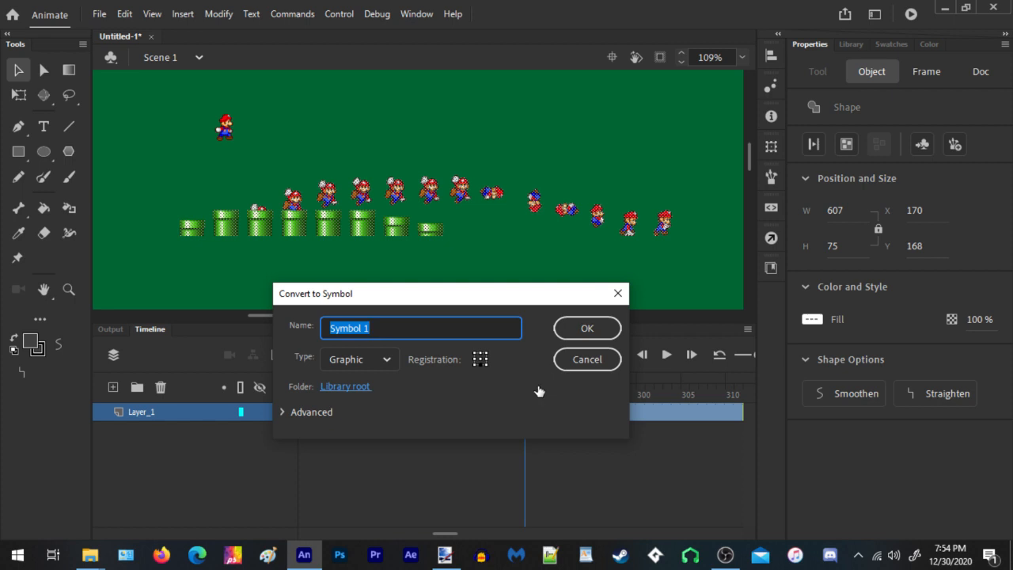
pyautogui.write('Mario entrance- through warp pipe')
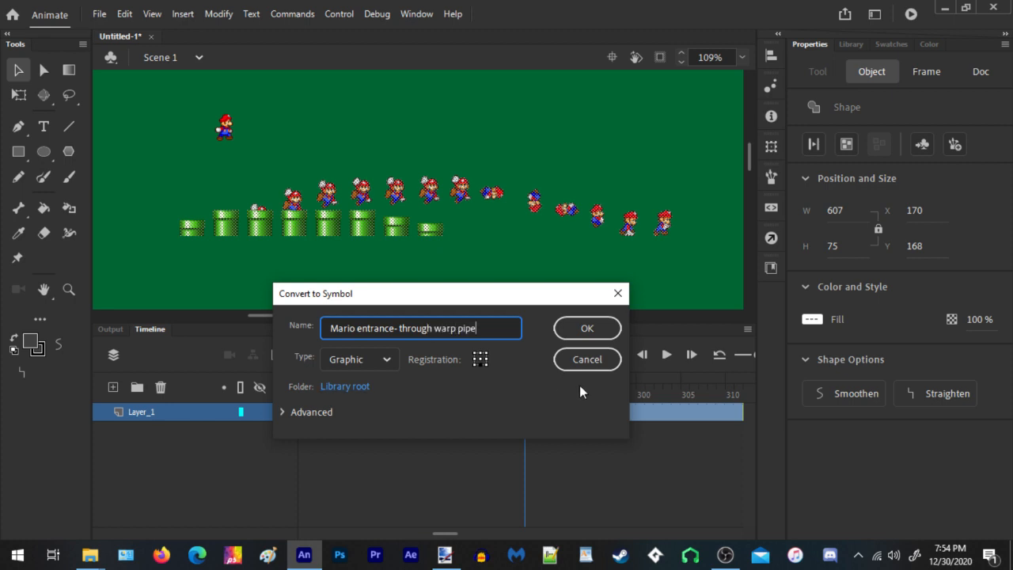
pyautogui.click(395, 328)
pyautogui.click(565, 333)
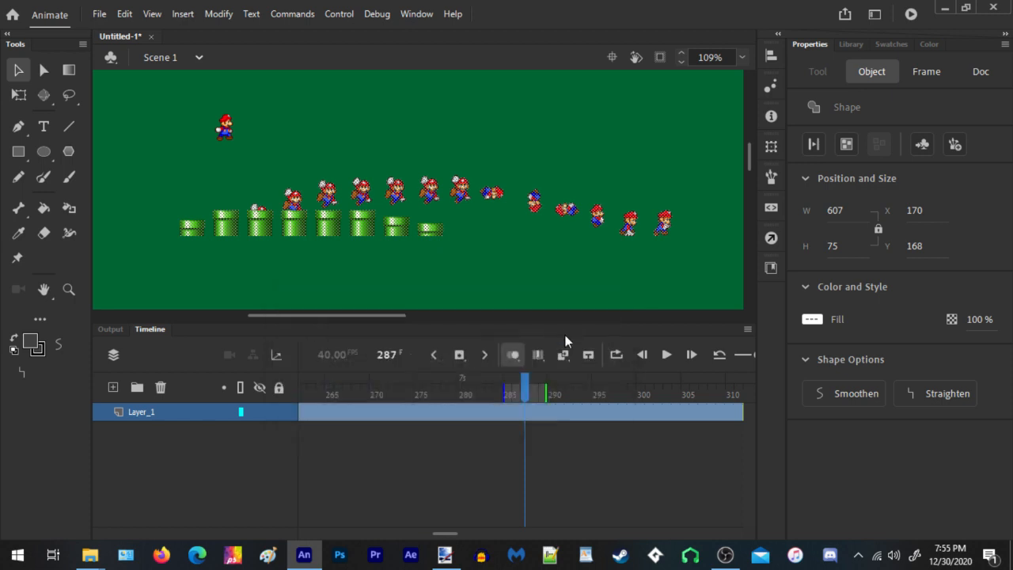
# Open the new symbol for editing and shift the whole sprite row right until the first pipe sits on the registration point
pyautogui.doubleClick(328, 228)
pyautogui.scroll(-2, 277, 229)
pyautogui.scroll(2, 507, 229)
pyautogui.scroll(-2, 606, 209)
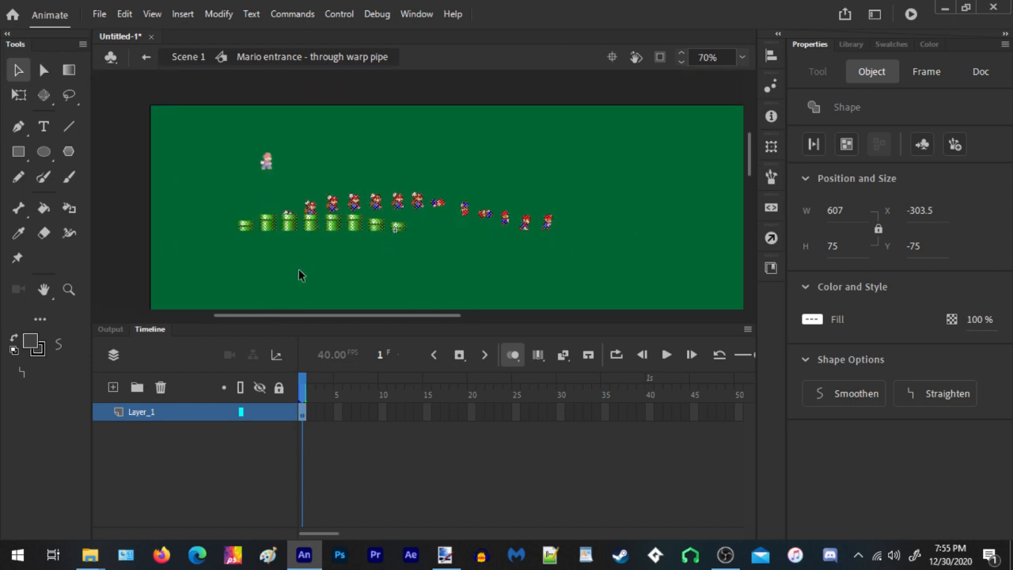
pyautogui.scroll(2, 376, 269)
pyautogui.moveTo(716, 264); pyautogui.dragTo(112, 92)
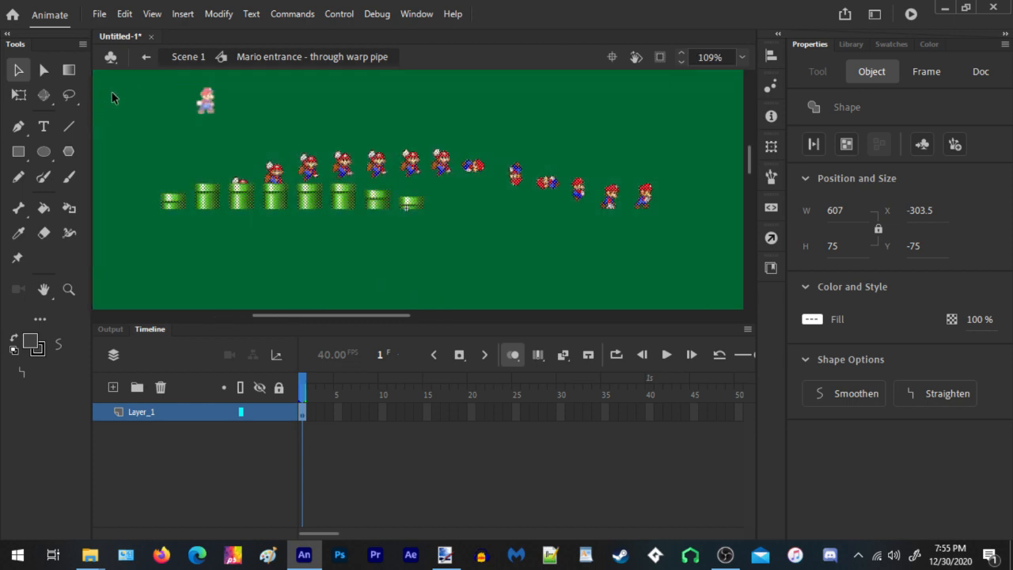
pyautogui.moveTo(180, 210); pyautogui.dragTo(197, 211)
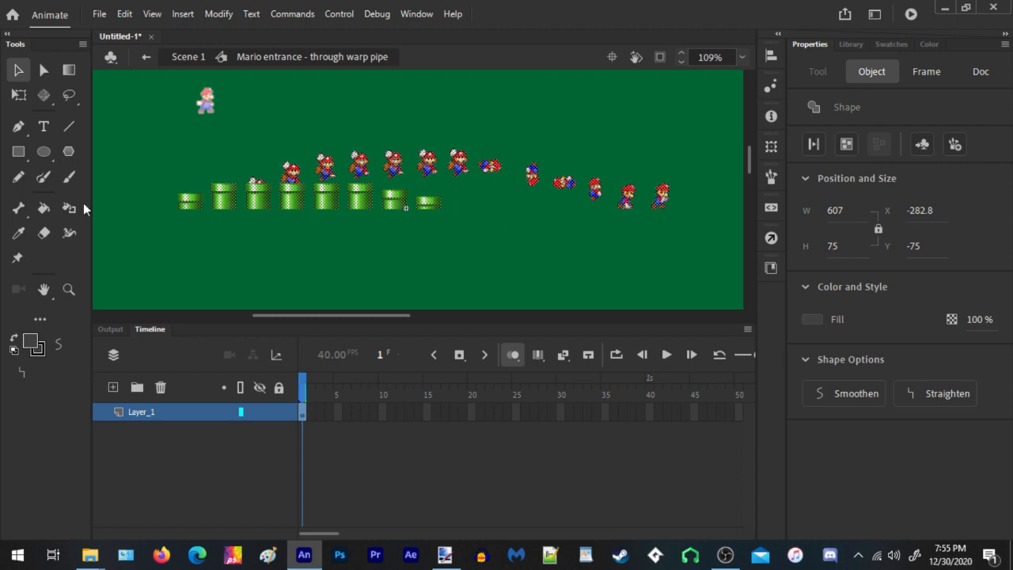
pyautogui.scroll(-3, 132, 201)
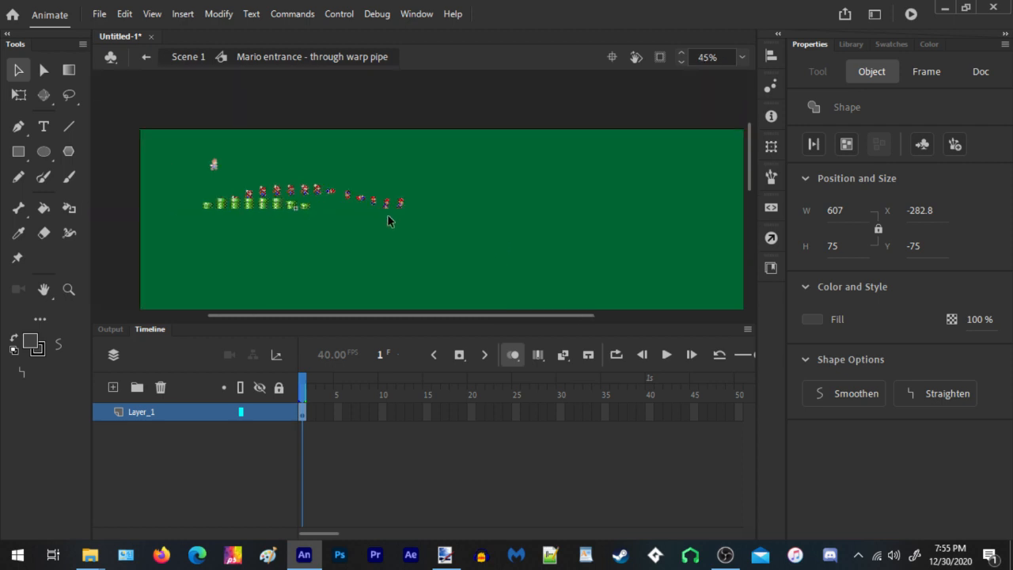
pyautogui.scroll(1, 273, 212)
pyautogui.press('Right')
pyautogui.press('Right')
pyautogui.press('Right')
pyautogui.press('Right')
pyautogui.press('Right')
pyautogui.press('Right')
pyautogui.press('Right')
pyautogui.press('Right')
pyautogui.press('Right')
pyautogui.press('Right')
pyautogui.press('Right')
pyautogui.press('Right')
pyautogui.press('Right')
pyautogui.press('Right')
pyautogui.press('Right')
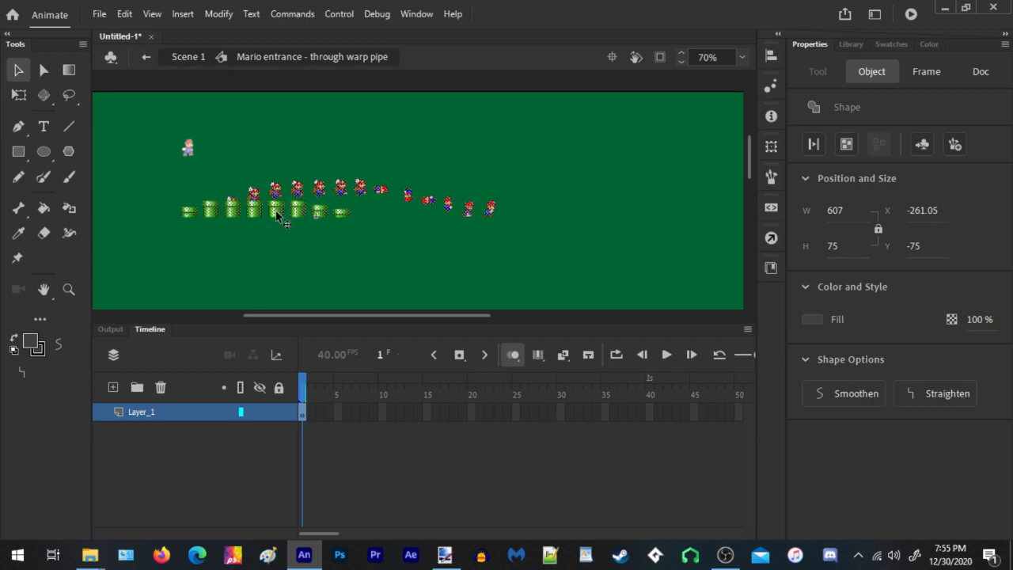
pyautogui.scroll(-3, 281, 207)
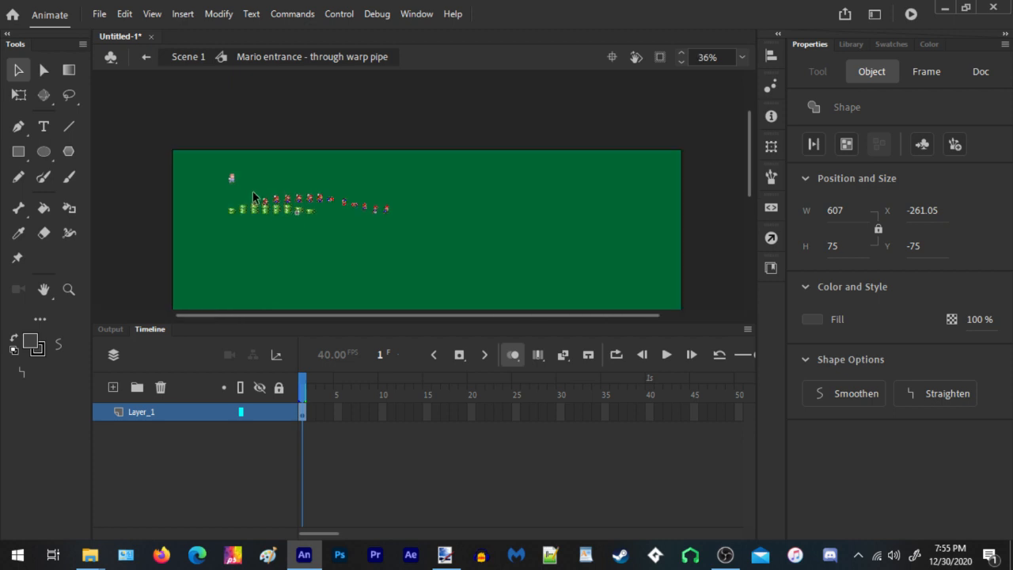
pyautogui.moveTo(491, 168); pyautogui.dragTo(87, 268)
pyautogui.press('Right')
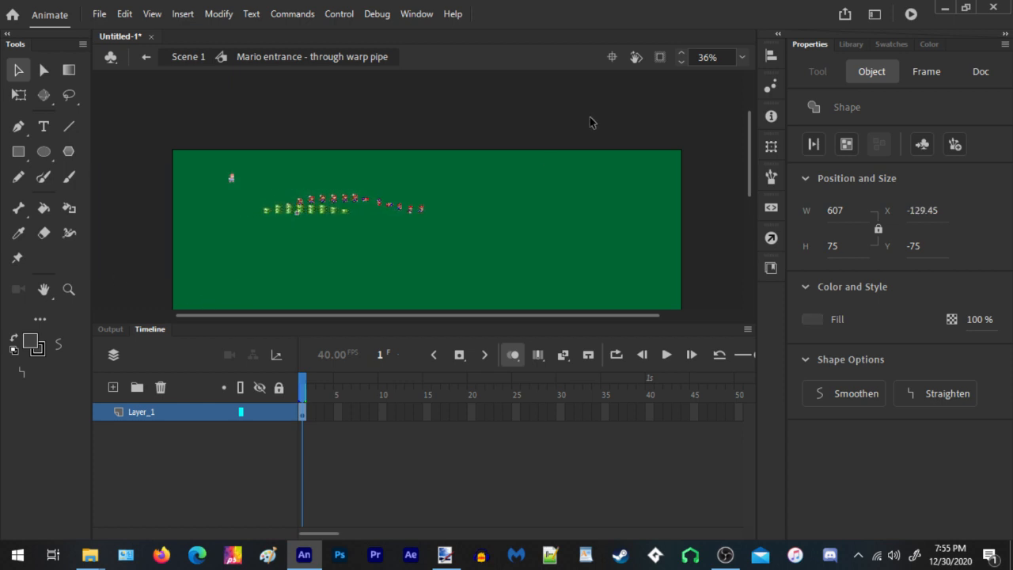
pyautogui.press('Right')
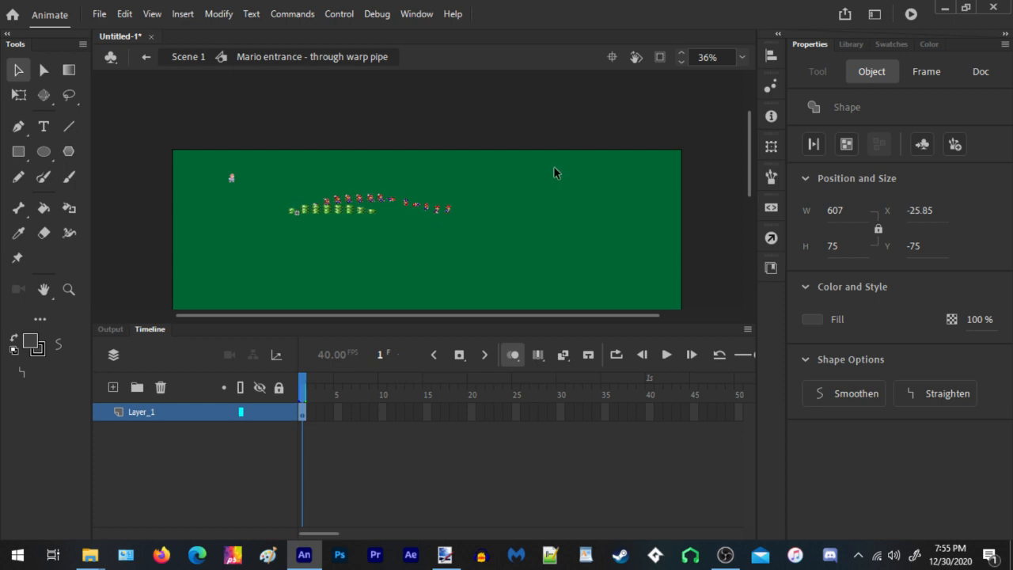
pyautogui.press('Right')
# Cut every sprite except the first pipe from frame 1
pyautogui.moveTo(570, 136); pyautogui.dragTo(305, 270)
pyautogui.rightClick(315, 227)
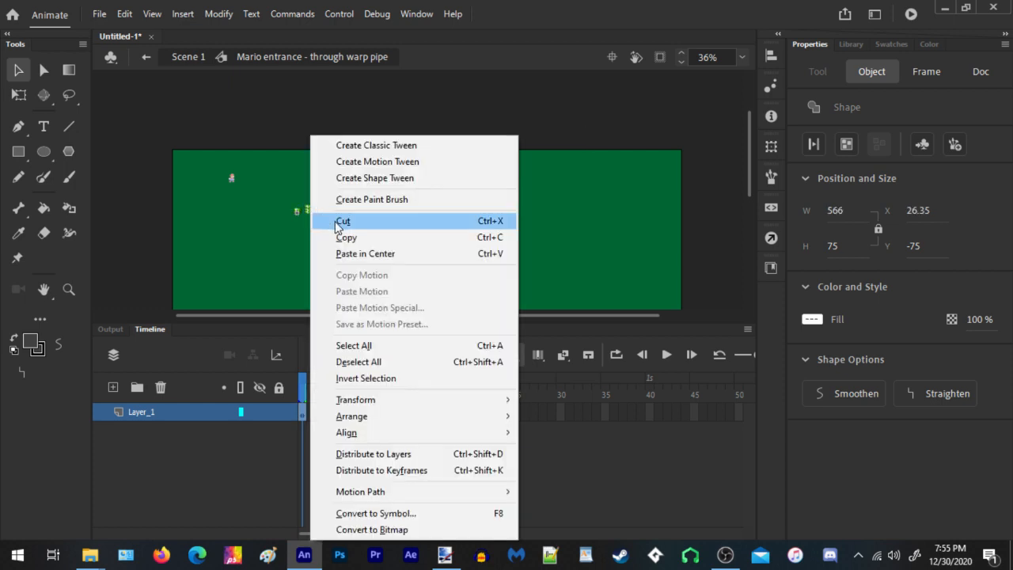
pyautogui.click(340, 222)
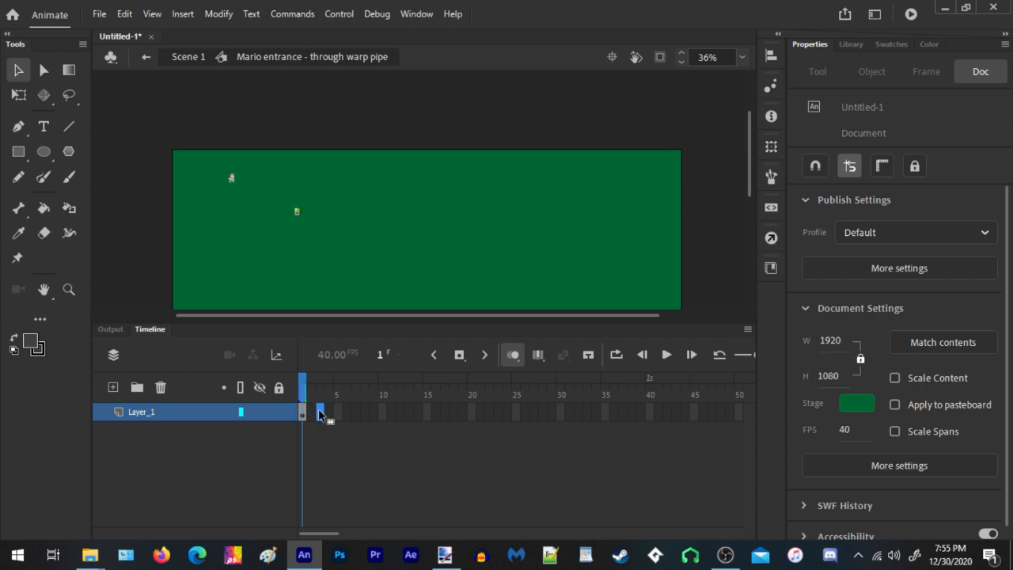
# Hold the first pipe through frame 2 and insert blank keyframes on frames 3 through 20 of Layer_1
pyautogui.press('F5')
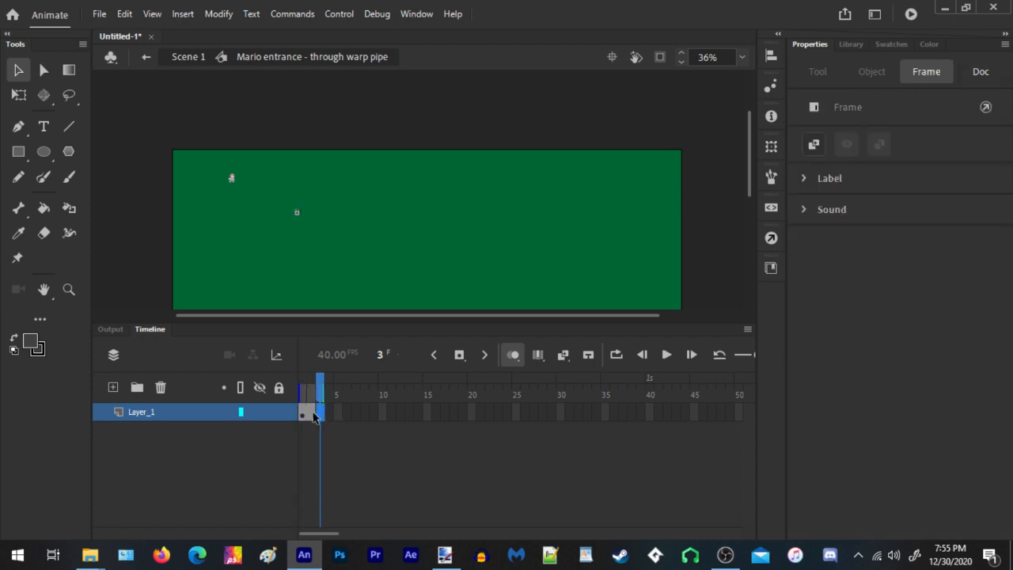
pyautogui.click(313, 417)
pyautogui.click(320, 415)
pyautogui.press('F5')
pyautogui.press('F5')
pyautogui.press('F5')
pyautogui.press('F5')
pyautogui.press('F5')
pyautogui.press('F5')
pyautogui.press('F5')
pyautogui.press('F5')
pyautogui.press('F5')
pyautogui.press('F5')
pyautogui.press('F5')
pyautogui.press('F5')
pyautogui.press('F5')
pyautogui.press('F5')
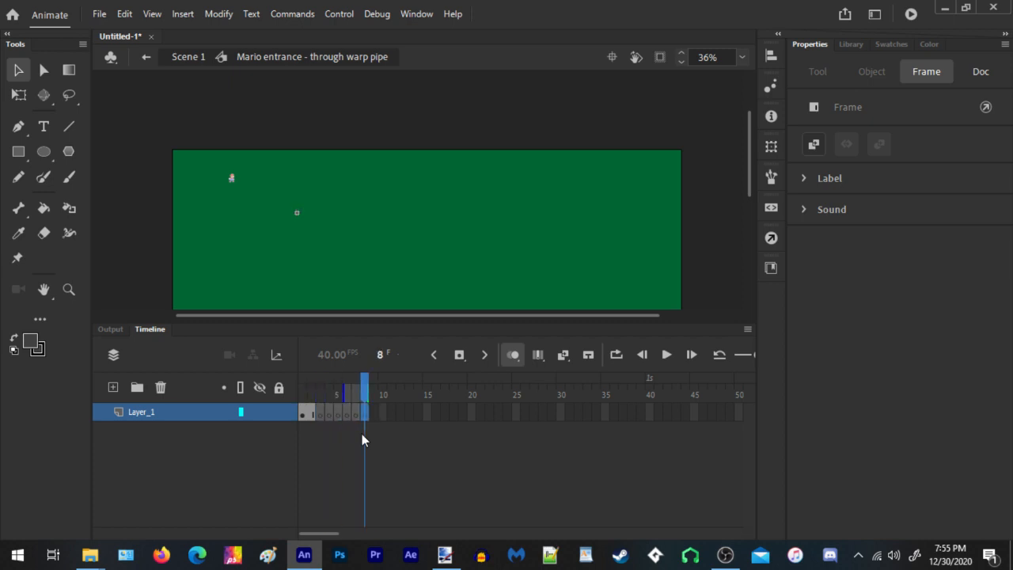
pyautogui.press('F5')
pyautogui.press('F5')
pyautogui.press('F5')
# Paste the cut sprites in place on frame 3 and limit the onion skin range to the frames before it
pyautogui.click(321, 412)
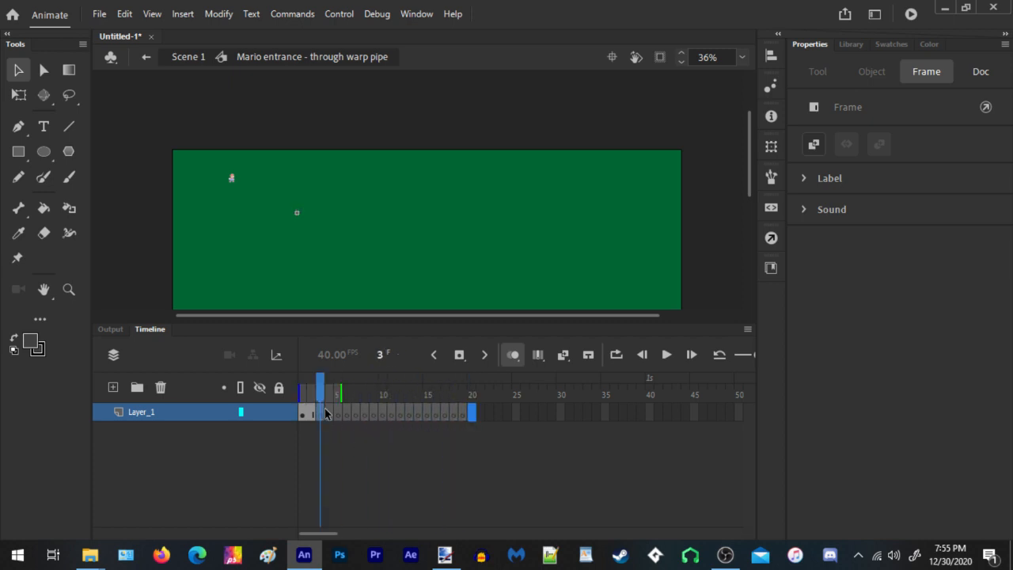
pyautogui.rightClick(379, 186)
pyautogui.click(418, 249)
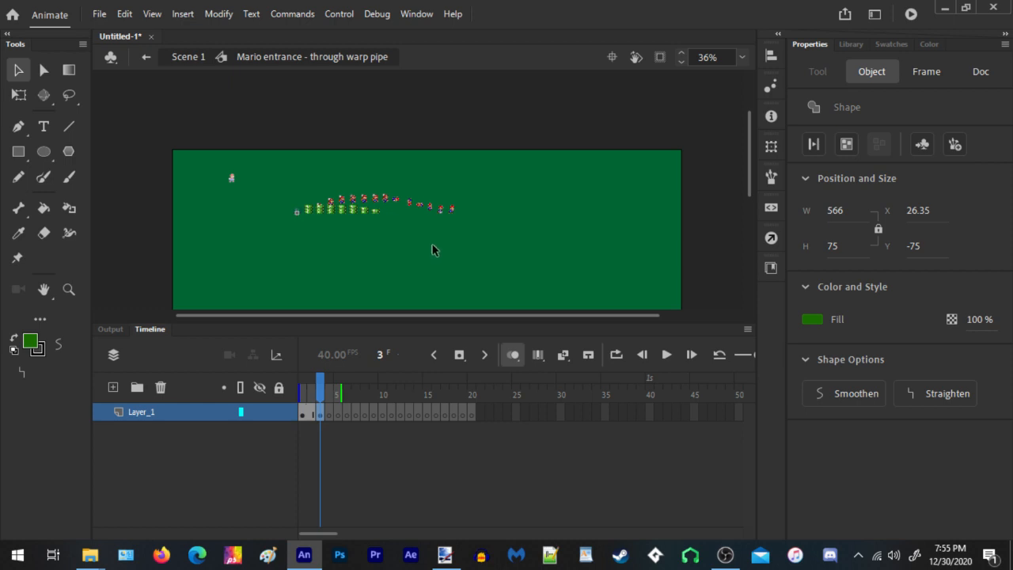
pyautogui.moveTo(349, 393); pyautogui.dragTo(291, 391)
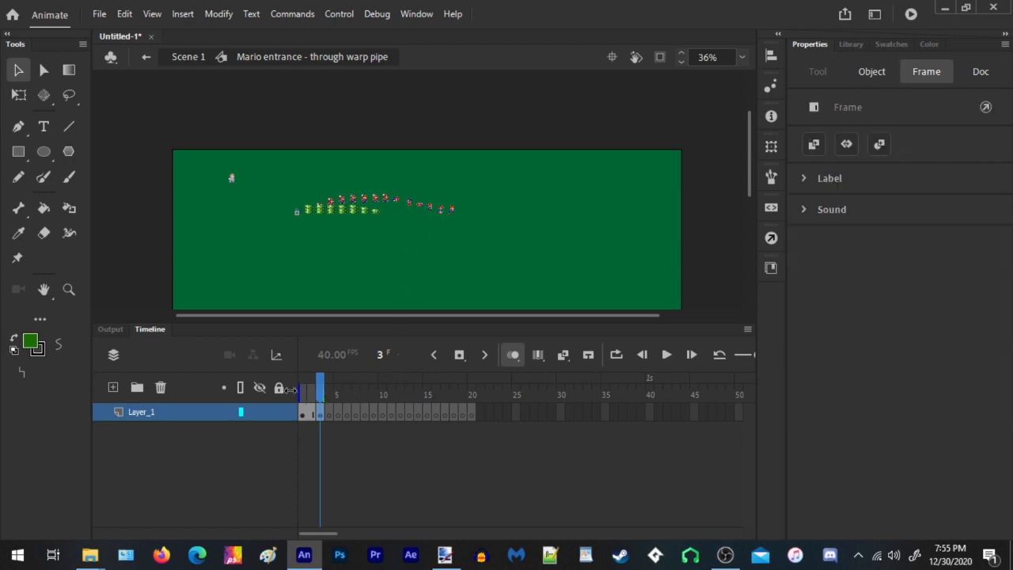
# Nudge the sprite row on frame 3 left until the second pipe lines up with the registration point
pyautogui.moveTo(524, 150); pyautogui.dragTo(278, 244)
pyautogui.press('Left')
pyautogui.press('Left')
pyautogui.press('Left')
pyautogui.press('Left')
pyautogui.press('Left')
pyautogui.press('Left')
pyautogui.press('Left')
pyautogui.press('Left')
pyautogui.press('Left')
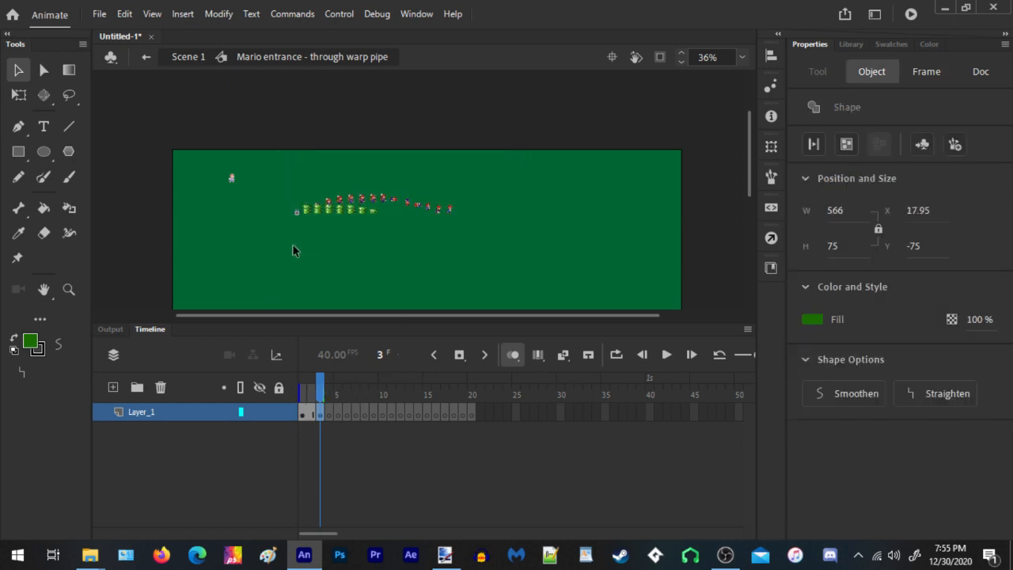
pyautogui.press('Left')
pyautogui.press('Left')
pyautogui.press('Left')
pyautogui.press('Left')
pyautogui.press('Left')
pyautogui.press('Left')
pyautogui.press('Left')
pyautogui.press('Left')
pyautogui.press('Left')
pyautogui.press('Left')
pyautogui.press('Left')
pyautogui.press('Left')
pyautogui.press('Left')
pyautogui.press('Left')
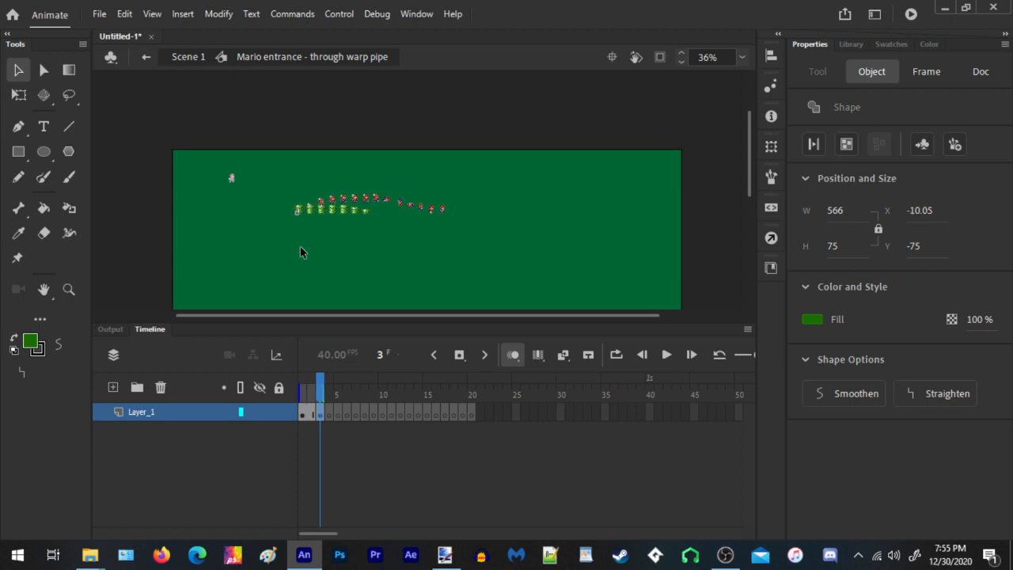
pyautogui.press('Left')
pyautogui.press('Left')
pyautogui.press('Left')
# Move all sprites after the second pipe from frame 3 to frame 4, pasted in place and shifted left to X -12.85
pyautogui.moveTo(550, 147); pyautogui.dragTo(305, 287)
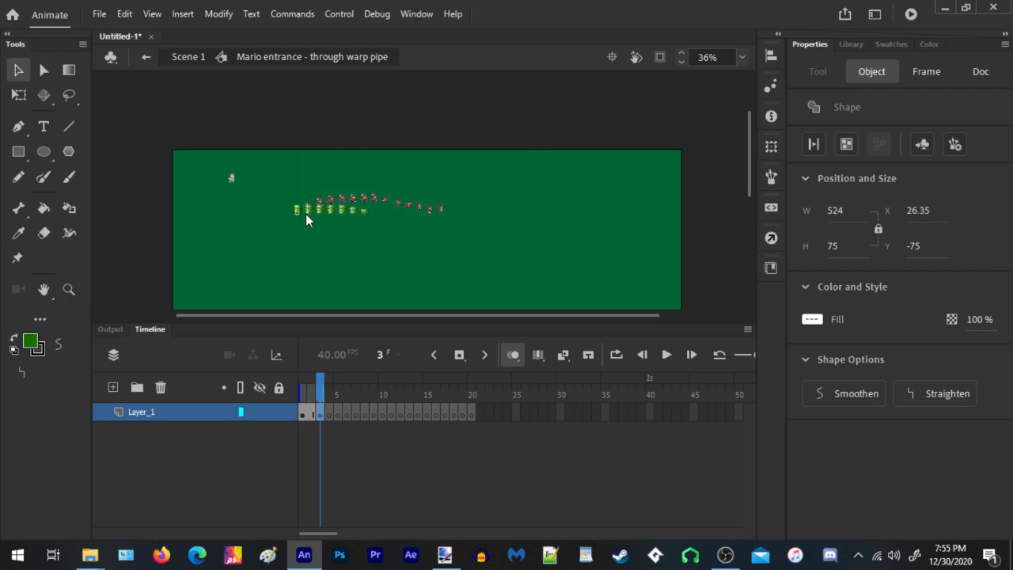
pyautogui.rightClick(306, 213)
pyautogui.click(355, 219)
pyautogui.click(331, 411)
pyautogui.rightClick(332, 199)
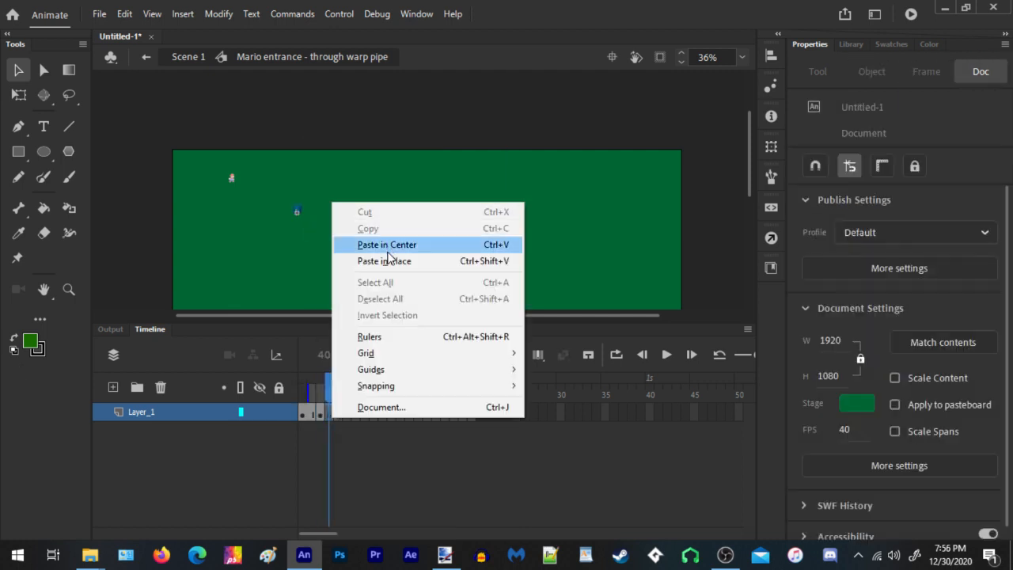
pyautogui.click(387, 260)
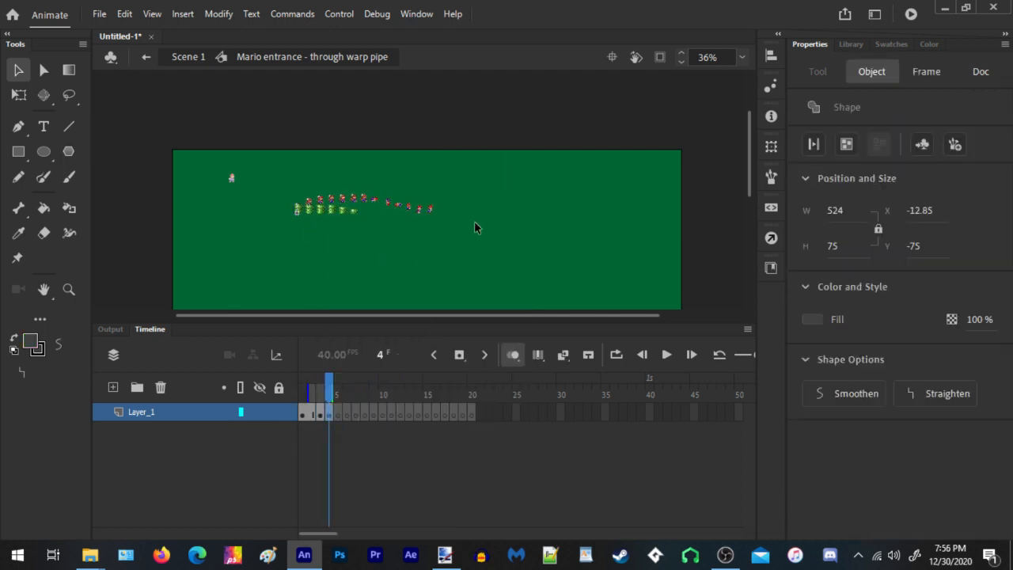
# Move all but the aligned sprite from frame 4 to frame 5, pasted in place and nudged left onto the registration point
pyautogui.moveTo(499, 158); pyautogui.dragTo(303, 266)
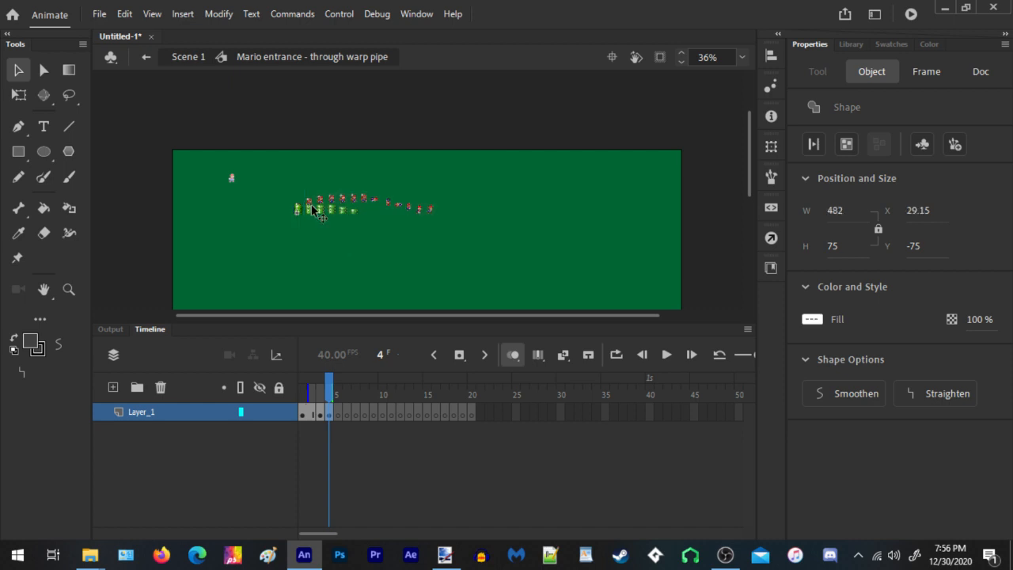
pyautogui.rightClick(308, 209)
pyautogui.click(357, 219)
pyautogui.click(337, 408)
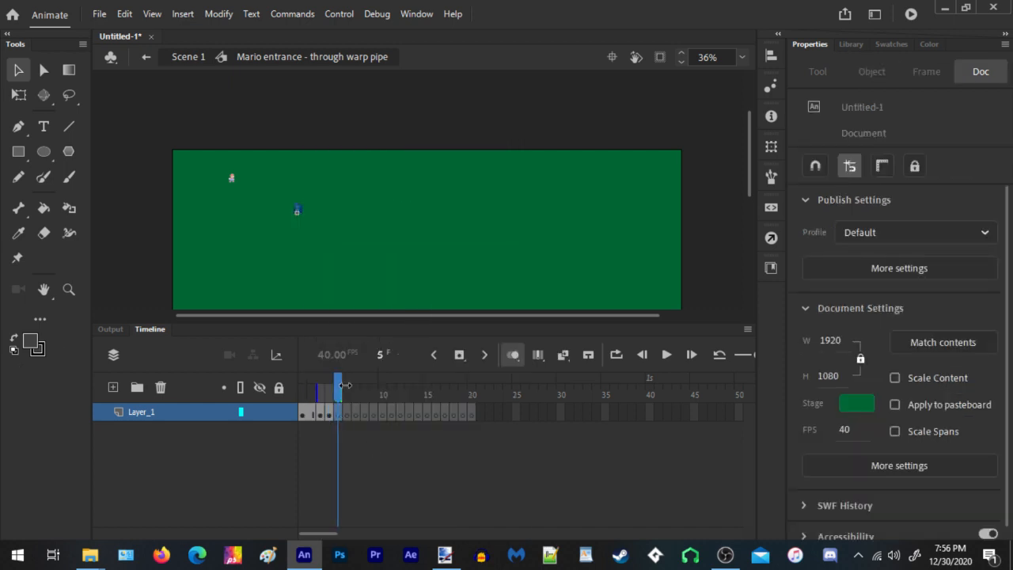
pyautogui.rightClick(335, 235)
pyautogui.click(403, 293)
pyautogui.hotkey('shift', 'Left')
pyautogui.press('Left')
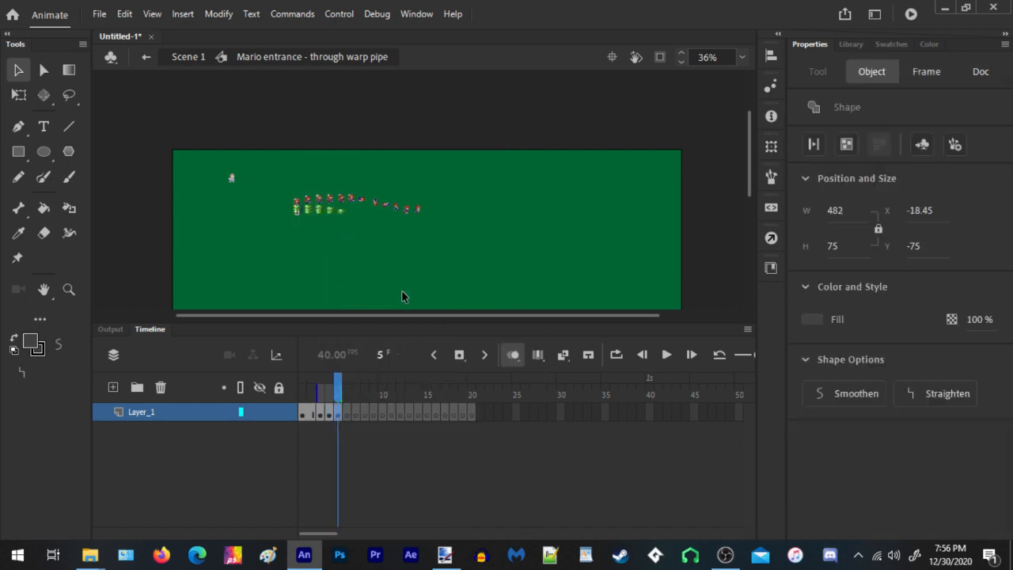
pyautogui.press('Right')
pyautogui.press('Right')
# Cut the sprites beyond the aligned pose on frame 5, paste them in place on frame 6, and nudge them left to about X -10
pyautogui.moveTo(559, 133); pyautogui.dragTo(304, 255)
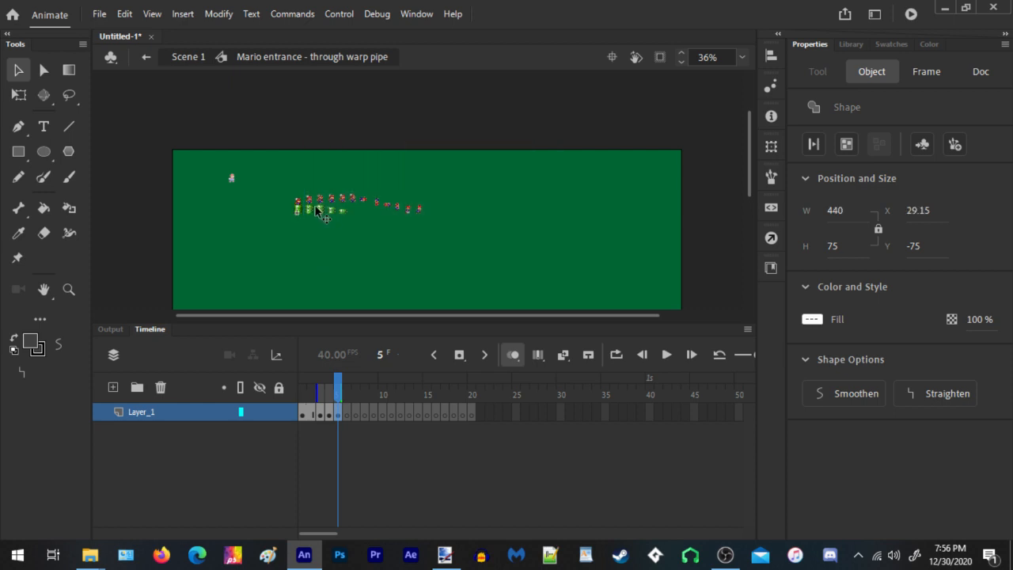
pyautogui.rightClick(311, 215)
pyautogui.click(353, 220)
pyautogui.click(346, 411)
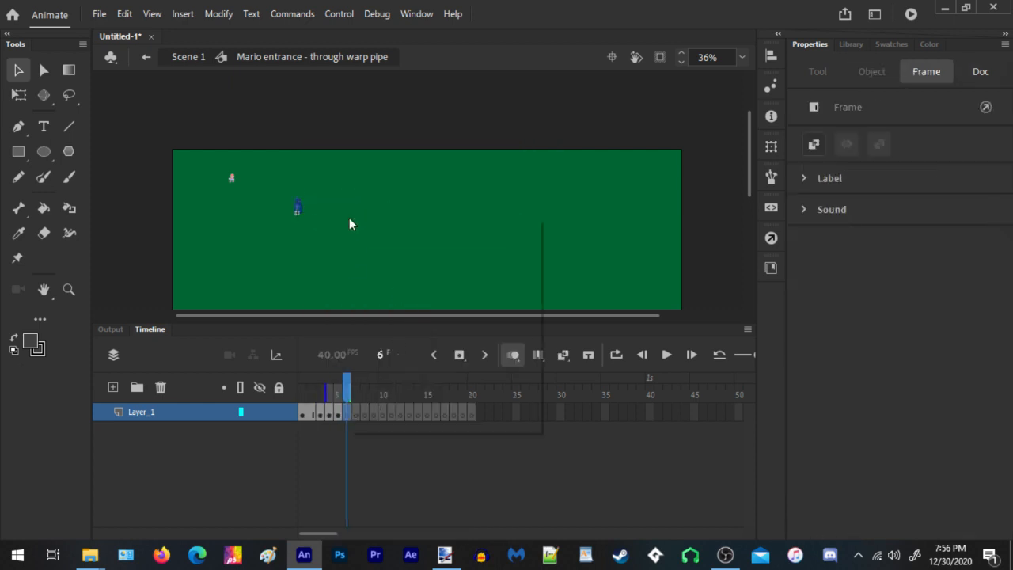
pyautogui.rightClick(348, 215)
pyautogui.click(393, 276)
pyautogui.press('Left')
pyautogui.press('Left')
pyautogui.press('Left')
pyautogui.press('Left')
pyautogui.press('Left')
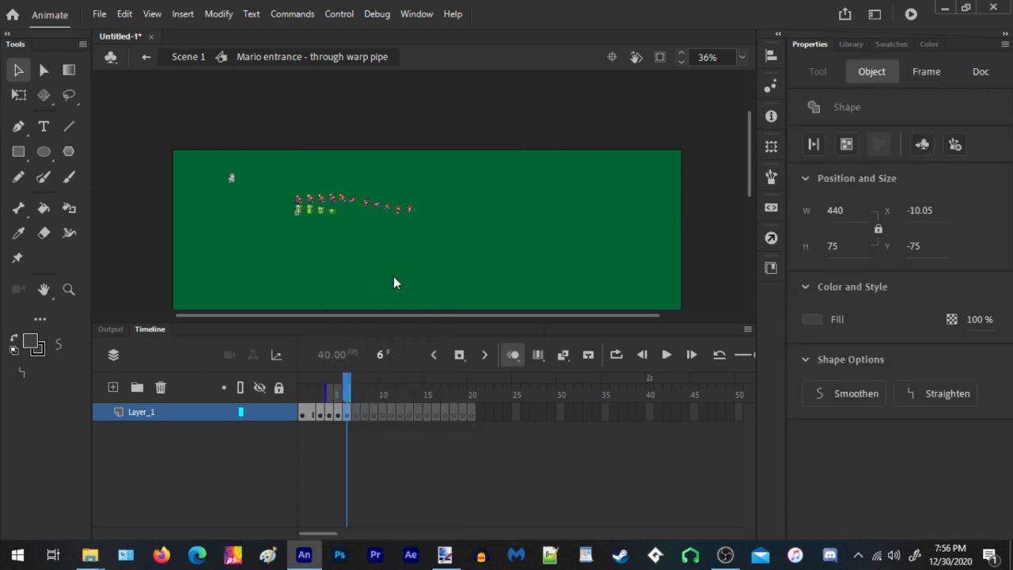
# Cut the sprites beyond the aligned pose on frame 6, paste them in place on frame 7, and shift them left to about X -7
pyautogui.moveTo(478, 131); pyautogui.dragTo(306, 211)
pyautogui.rightClick(306, 211)
pyautogui.click(351, 219)
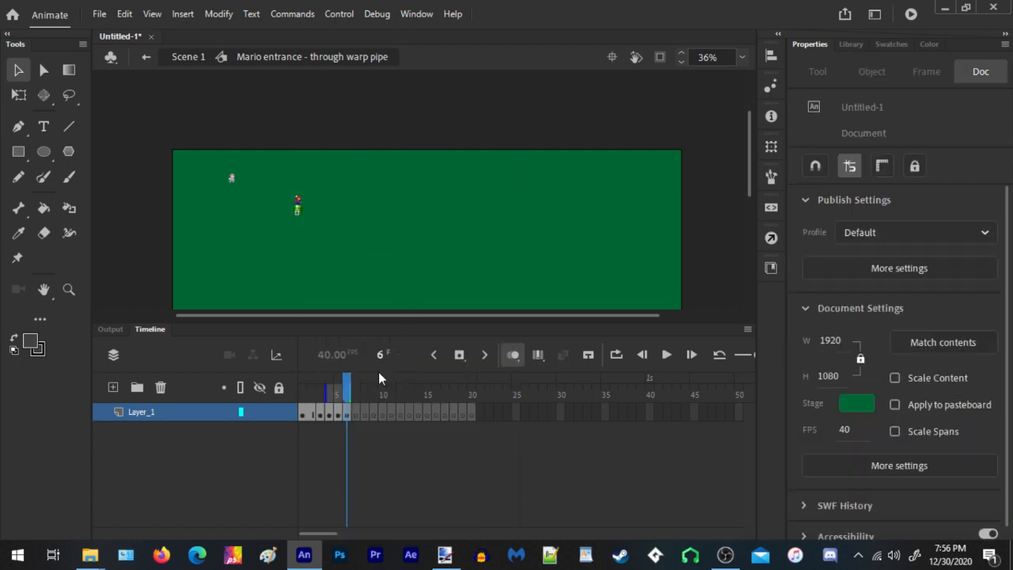
pyautogui.click(356, 411)
pyautogui.rightClick(355, 146)
pyautogui.click(412, 206)
pyautogui.hotkey('shift', 'Left')
pyautogui.press('Left')
pyautogui.press('Left')
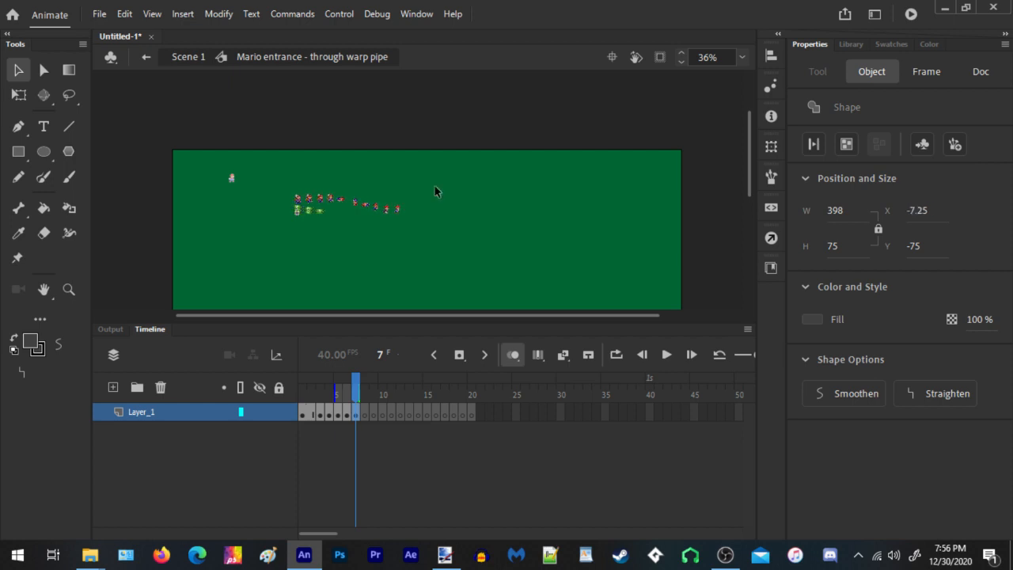
# Transfer the sprites beyond the aligned pose from frame 7 to frame 8, pasted in place and nudged left over the registration point
pyautogui.moveTo(460, 144); pyautogui.dragTo(306, 237)
pyautogui.rightClick(306, 220)
pyautogui.click(345, 222)
pyautogui.click(365, 411)
pyautogui.rightClick(378, 243)
pyautogui.click(420, 302)
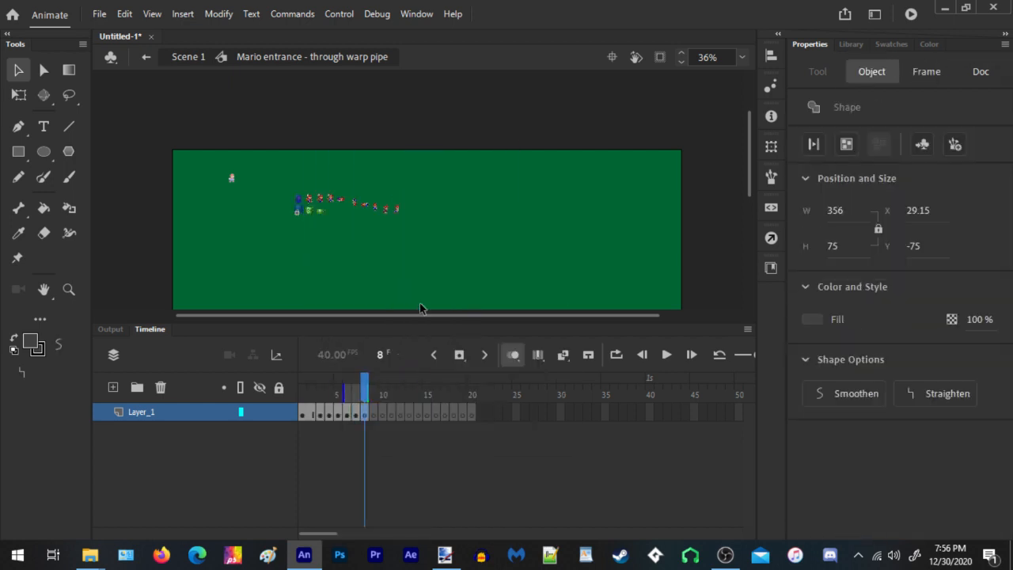
pyautogui.hotkey('shift', 'Left')
pyautogui.press('Left')
pyautogui.press('Left')
pyautogui.press('Left')
pyautogui.press('Left')
pyautogui.press('Right')
pyautogui.moveTo(465, 132); pyautogui.dragTo(304, 239)
pyautogui.rightClick(320, 198)
pyautogui.click(336, 200)
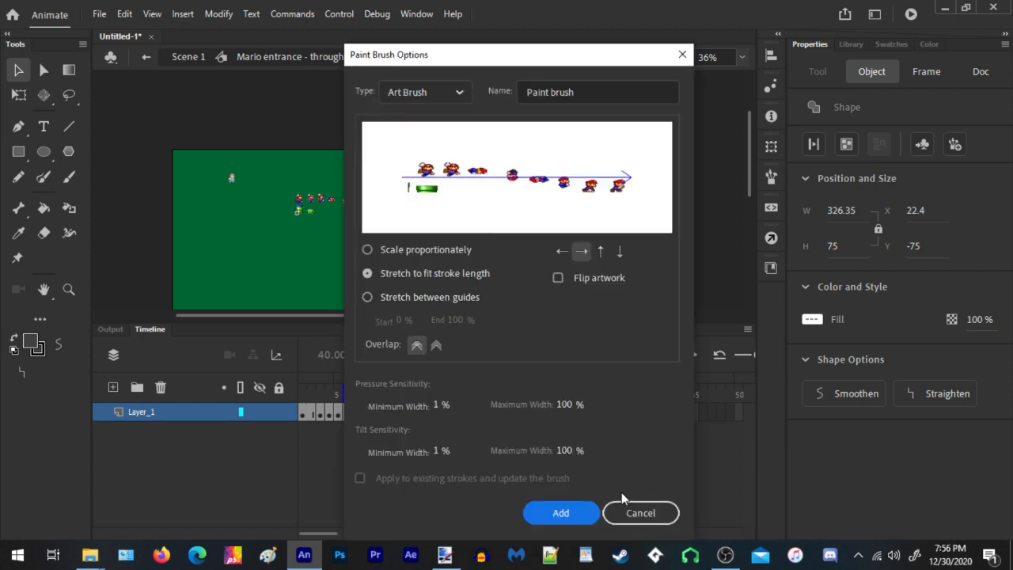
pyautogui.click(637, 513)
# Cut the sprites beyond the aligned pose on frame 8, paste them in place on frame 9, and shift them left to about X -6.65
pyautogui.scroll(3, 314, 226)
pyautogui.rightClick(306, 176)
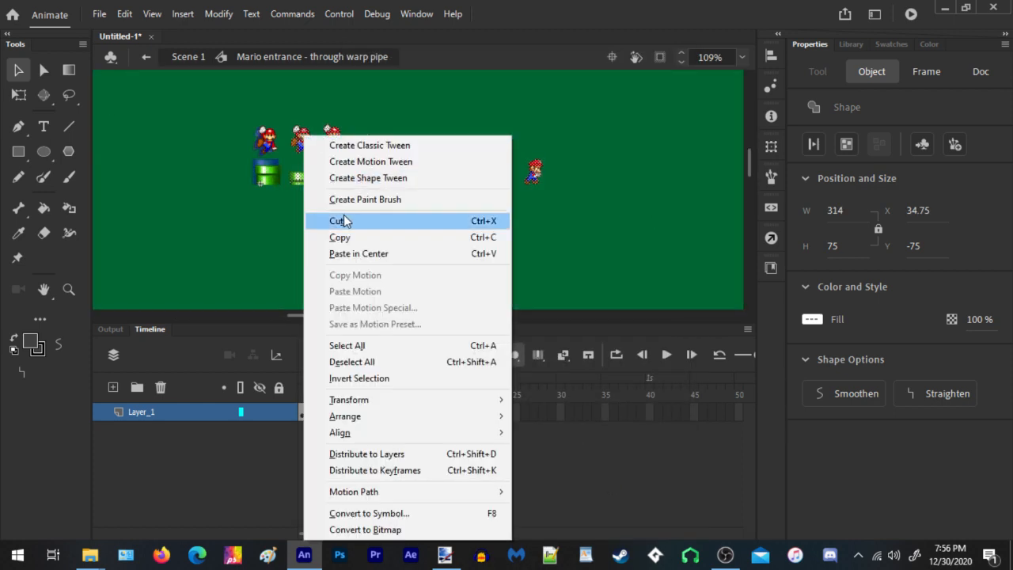
pyautogui.click(343, 222)
pyautogui.press('.')
pyautogui.hotkey('ctrl', 'shift', 'v')
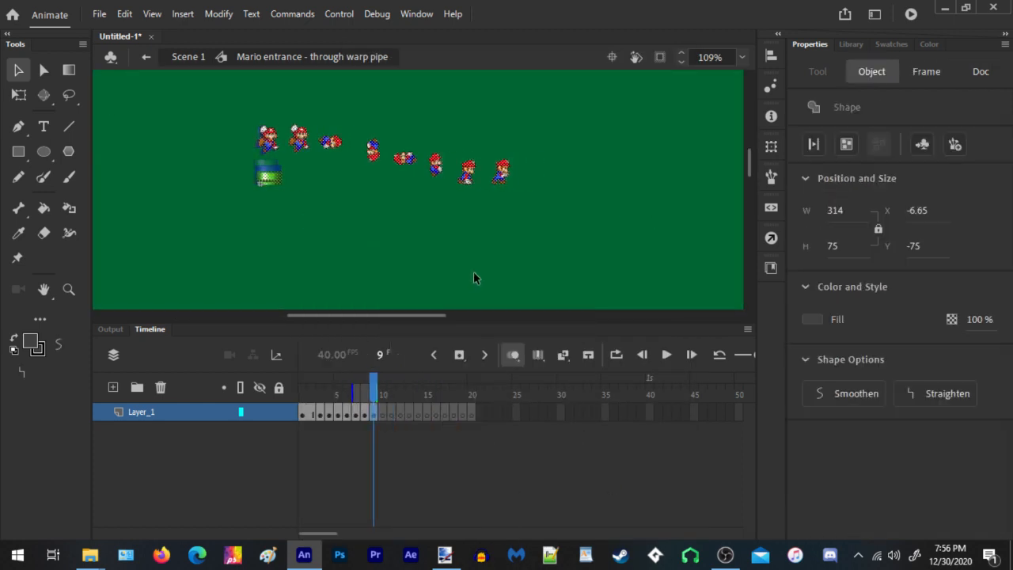
# Cut the sprites beyond the aligned pose on frame 9, paste them in place on frame 10, and shift them left to about X -7.15
pyautogui.moveTo(558, 226); pyautogui.dragTo(285, 63)
pyautogui.rightClick(291, 136)
pyautogui.click(324, 219)
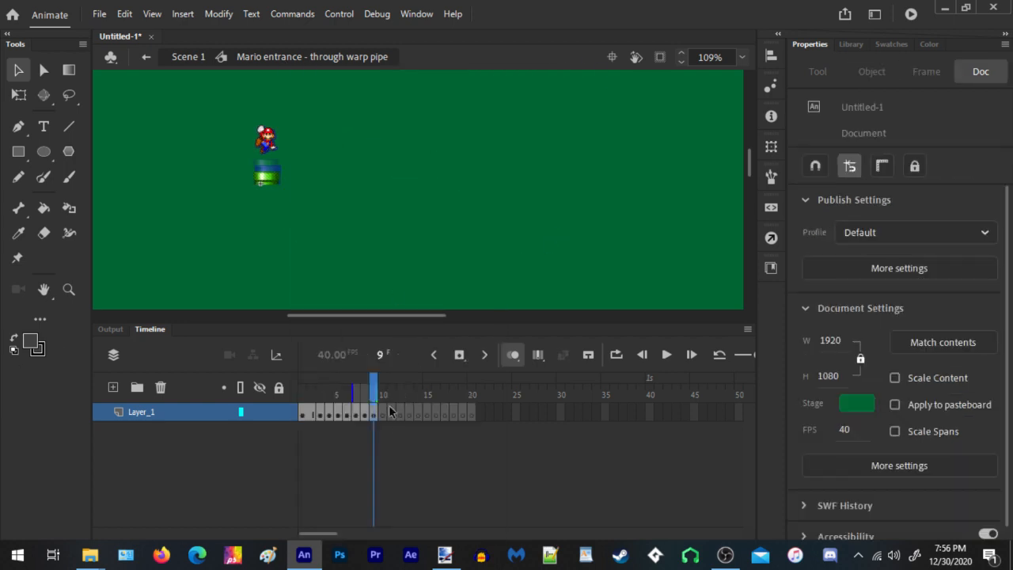
pyautogui.click(385, 405)
pyautogui.rightClick(356, 173)
pyautogui.click(439, 237)
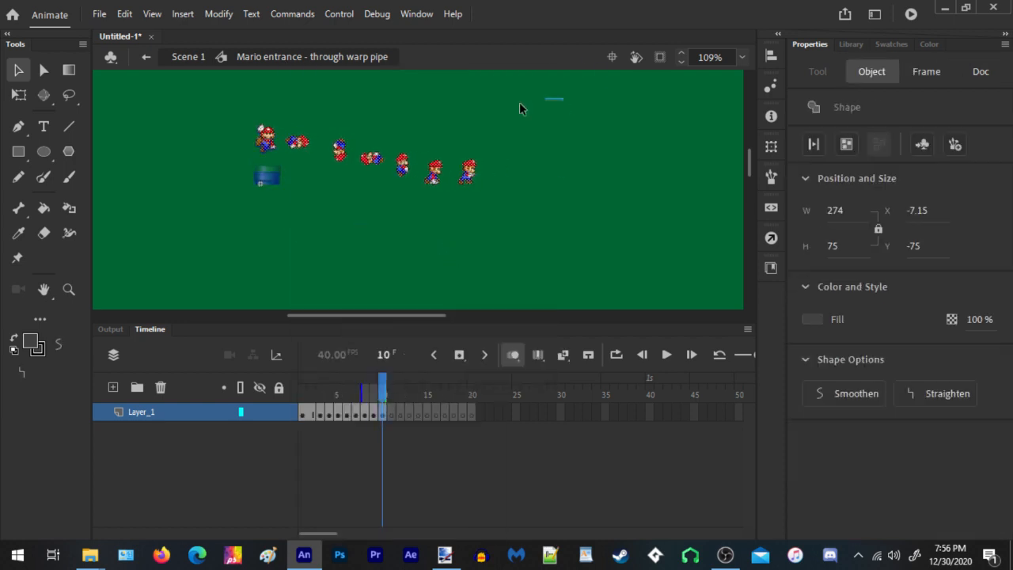
# Transfer the sprites beyond the aligned pose from frame 10 to frame 11, pasted in place and shifted left over the registration point
pyautogui.moveTo(562, 98); pyautogui.dragTo(283, 219)
pyautogui.rightClick(304, 144)
pyautogui.click(335, 221)
pyautogui.click(391, 405)
pyautogui.rightClick(374, 79)
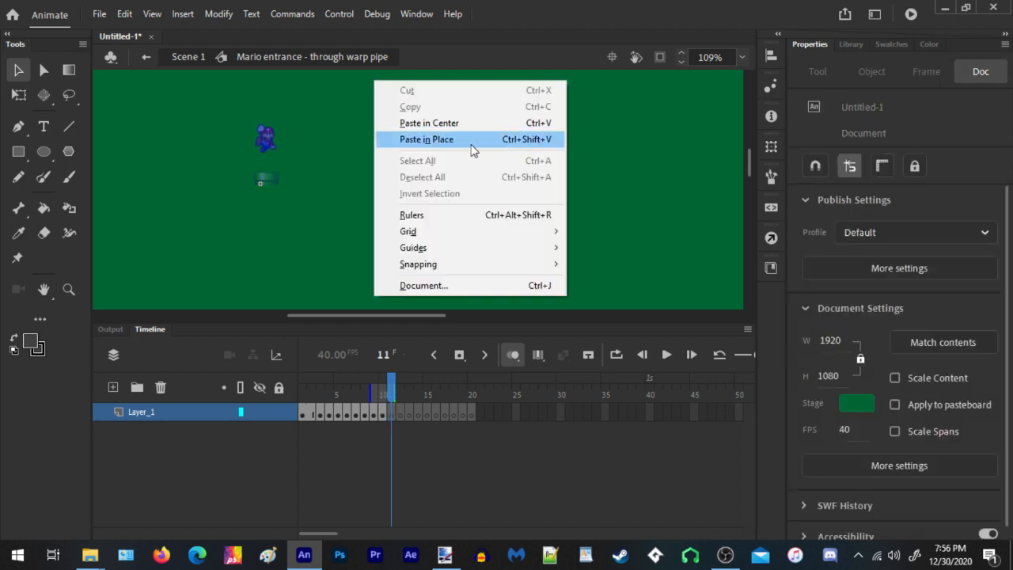
pyautogui.click(472, 138)
# Move the remaining Mario sprites from frame 11 to frame 12, pasted in place and shifted left in line with the previous pose
pyautogui.moveTo(533, 115); pyautogui.dragTo(299, 245)
pyautogui.rightClick(325, 158)
pyautogui.click(354, 217)
pyautogui.click(400, 407)
pyautogui.rightClick(395, 142)
pyautogui.click(447, 200)
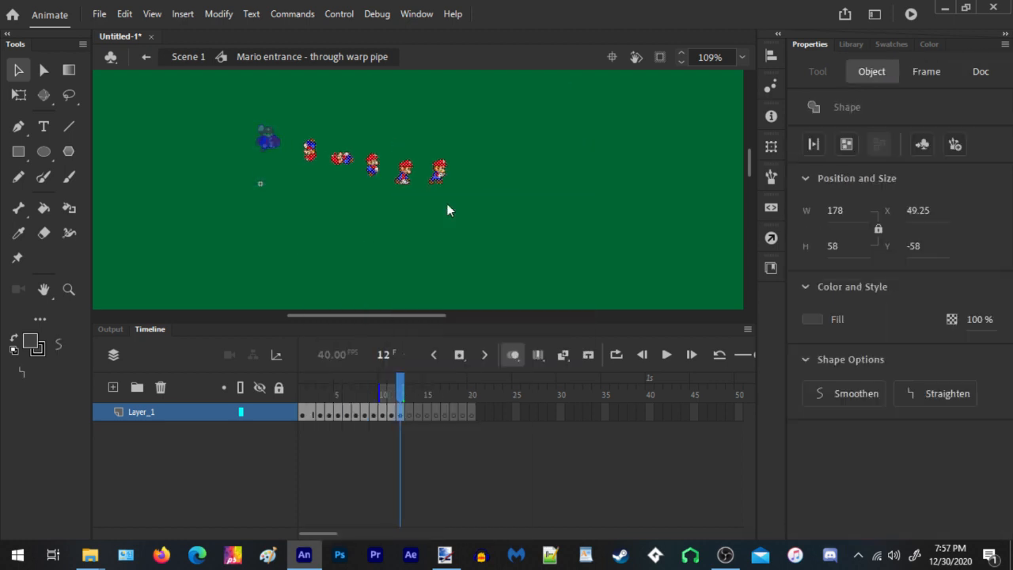
# Cut all but the first sprite on frame 12, paste them in place on frame 13, and shift them left over the previous pose
pyautogui.moveTo(460, 93); pyautogui.dragTo(282, 223)
pyautogui.rightClick(307, 161)
pyautogui.click(336, 217)
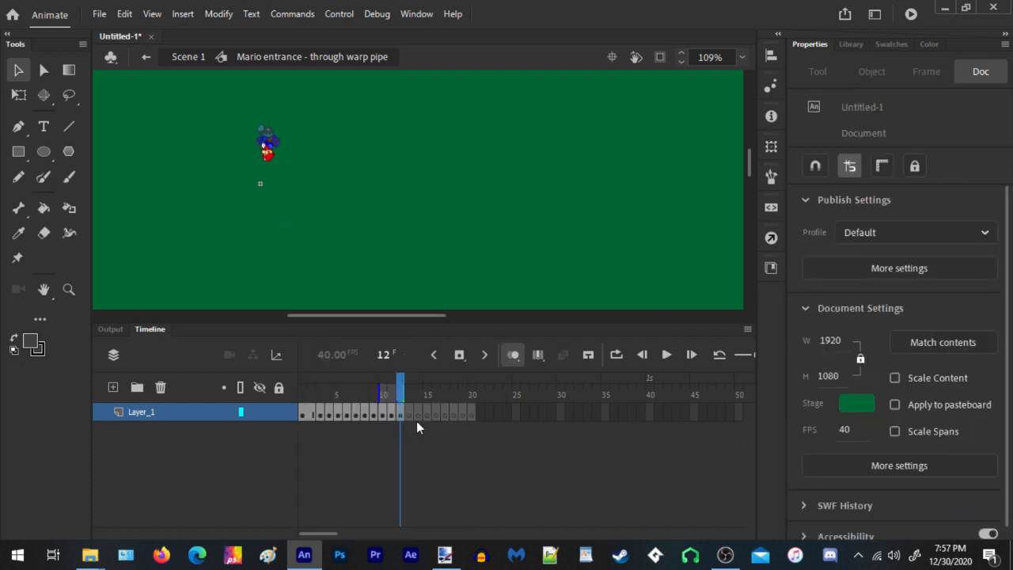
pyautogui.click(410, 413)
pyautogui.rightClick(343, 180)
pyautogui.click(387, 245)
# Cut the last three sprites from frame 13, paste them in place on frame 14, and shift them left over the previous pose
pyautogui.moveTo(452, 103); pyautogui.dragTo(292, 229)
pyautogui.rightClick(299, 170)
pyautogui.click(328, 219)
pyautogui.click(417, 414)
pyautogui.rightClick(335, 221)
pyautogui.click(413, 229)
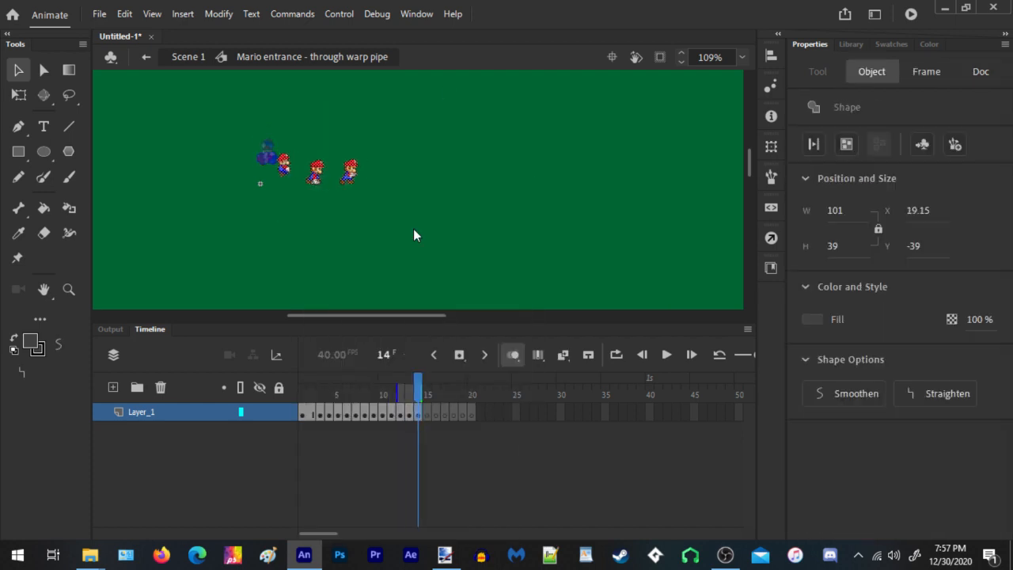
pyautogui.moveTo(410, 100); pyautogui.dragTo(285, 226)
pyautogui.hotkey('ctrl', 'shift', 'd')
pyautogui.moveTo(426, 103); pyautogui.dragTo(288, 215)
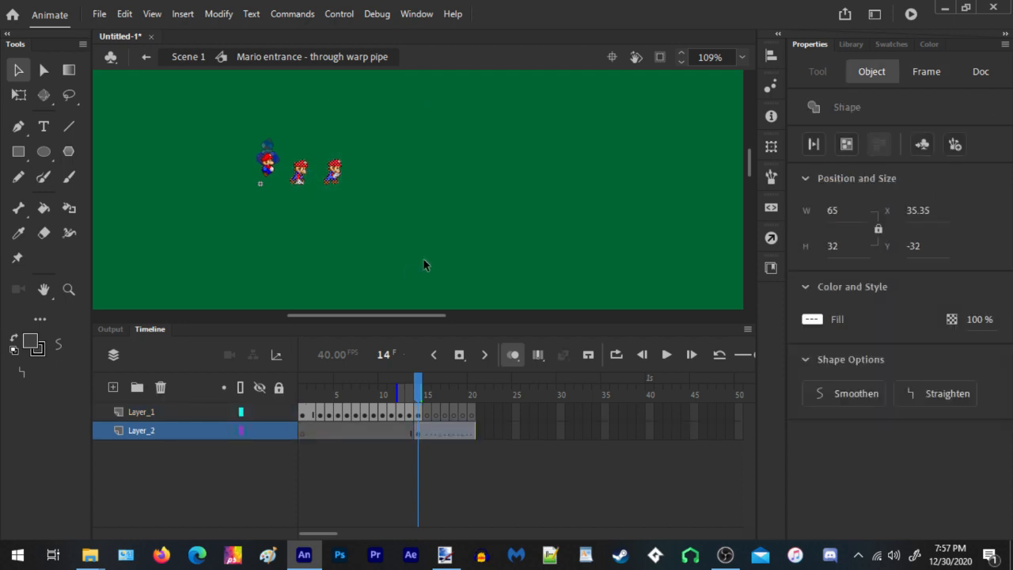
pyautogui.hotkey('ctrl', 'z')
# Cut the last two sprites from frame 14, paste them in place on frame 15, and nudge them left onto the registration point
pyautogui.moveTo(397, 122); pyautogui.dragTo(280, 212)
pyautogui.rightClick(298, 171)
pyautogui.click(329, 219)
pyautogui.click(426, 414)
pyautogui.rightClick(348, 132)
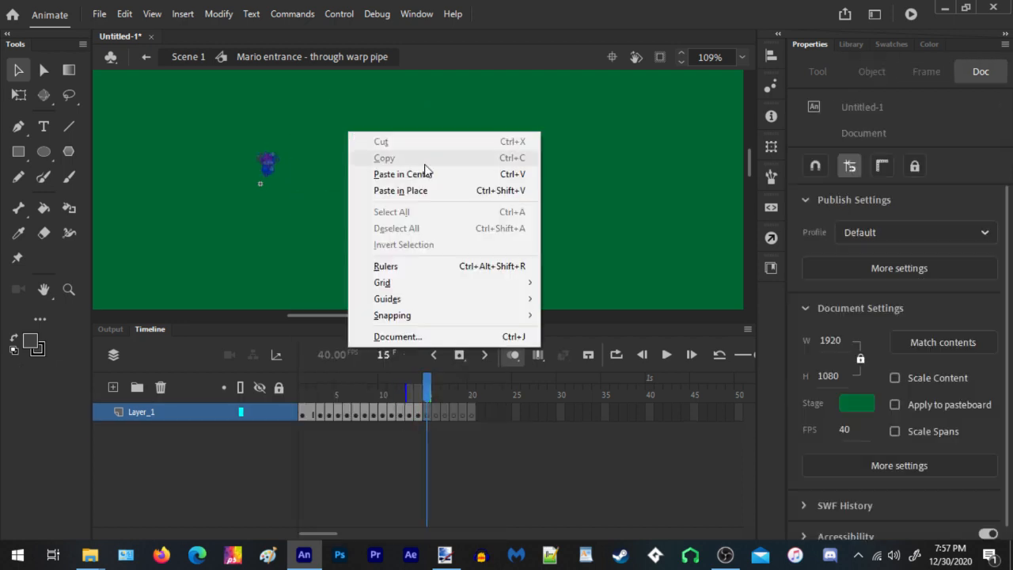
pyautogui.click(410, 191)
pyautogui.press('Left')
pyautogui.press('Left')
pyautogui.press('Left')
pyautogui.press('Left')
pyautogui.press('Left')
pyautogui.press('Left')
pyautogui.press('Left')
pyautogui.press('Left')
pyautogui.press('Left')
pyautogui.press('Left')
pyautogui.press('Left')
pyautogui.press('Left')
pyautogui.press('Left')
pyautogui.press('Left')
pyautogui.press('Left')
pyautogui.press('Left')
pyautogui.press('Left')
pyautogui.press('Left')
pyautogui.press('Left')
pyautogui.press('Left')
# Cut the last Mario sprite from frame 15, paste it in place on frame 16, and nudge it left onto the registration point
pyautogui.moveTo(370, 109); pyautogui.dragTo(305, 171)
pyautogui.rightClick(305, 171)
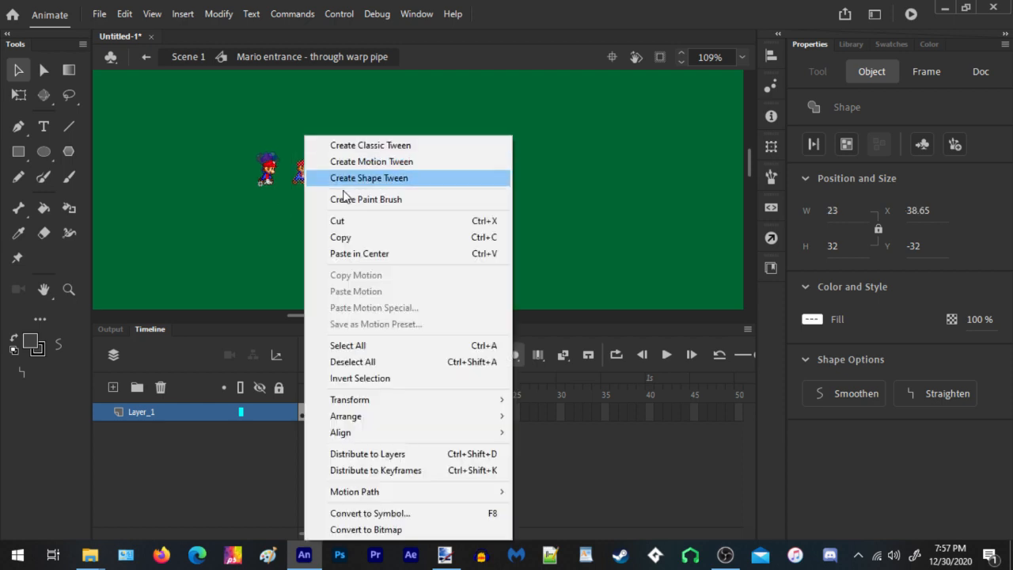
pyautogui.click(340, 220)
pyautogui.click(435, 412)
pyautogui.rightClick(337, 177)
pyautogui.click(402, 237)
pyautogui.press('Left')
pyautogui.press('Left')
pyautogui.press('Left')
pyautogui.press('Left')
pyautogui.press('Left')
pyautogui.press('Left')
pyautogui.press('Left')
pyautogui.press('Left')
pyautogui.press('Left')
pyautogui.press('Left')
pyautogui.press('Left')
pyautogui.press('Left')
pyautogui.press('Left')
pyautogui.press('Left')
pyautogui.press('Left')
pyautogui.press('Left')
pyautogui.press('Left')
pyautogui.press('Left')
pyautogui.press('Left')
pyautogui.press('Left')
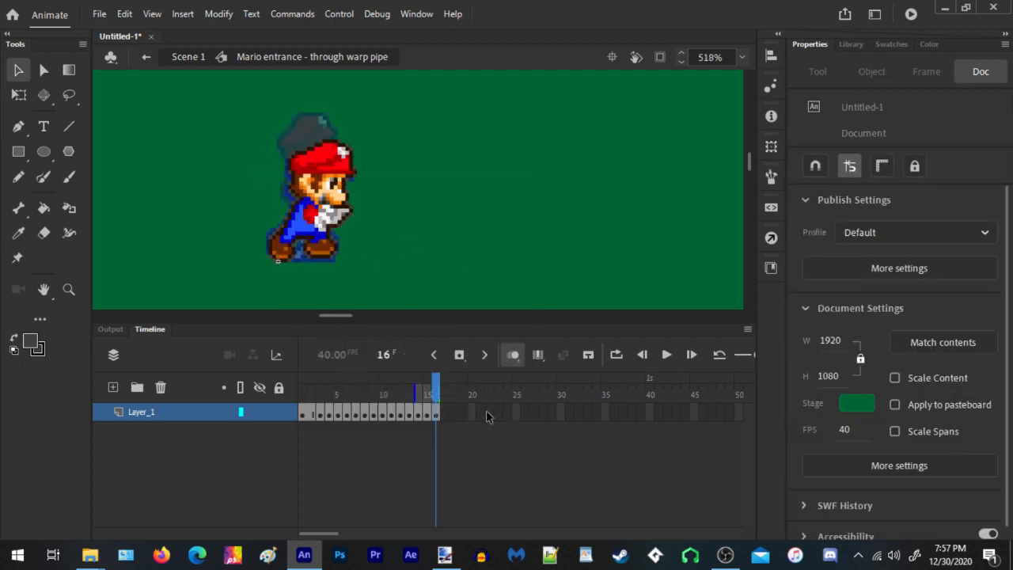
# Extend the final pose to frame 25 and lengthen the opening warp pipe pose to three frames
pyautogui.click(519, 413)
pyautogui.press('F5')
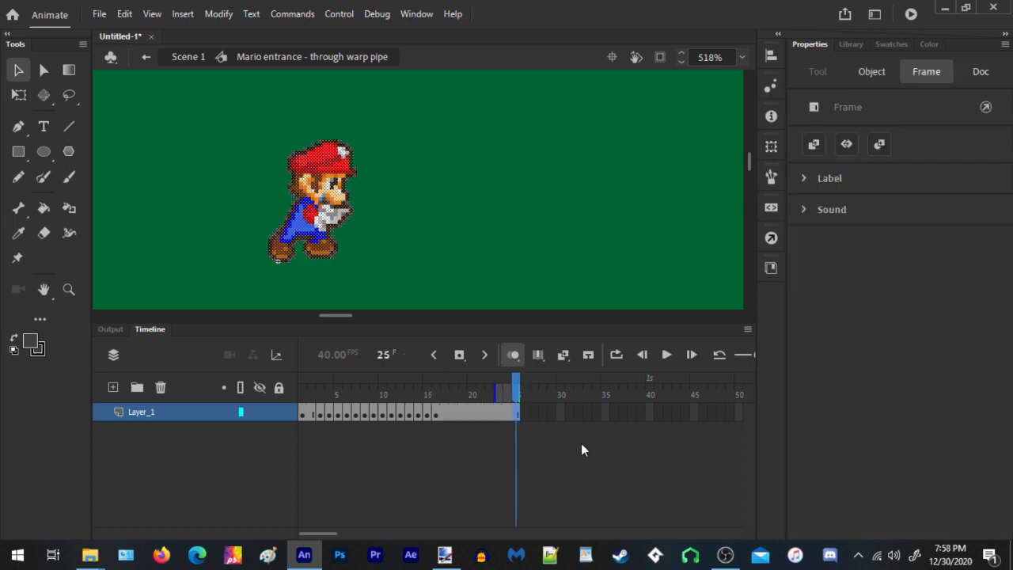
pyautogui.click(317, 410)
pyautogui.click(313, 411)
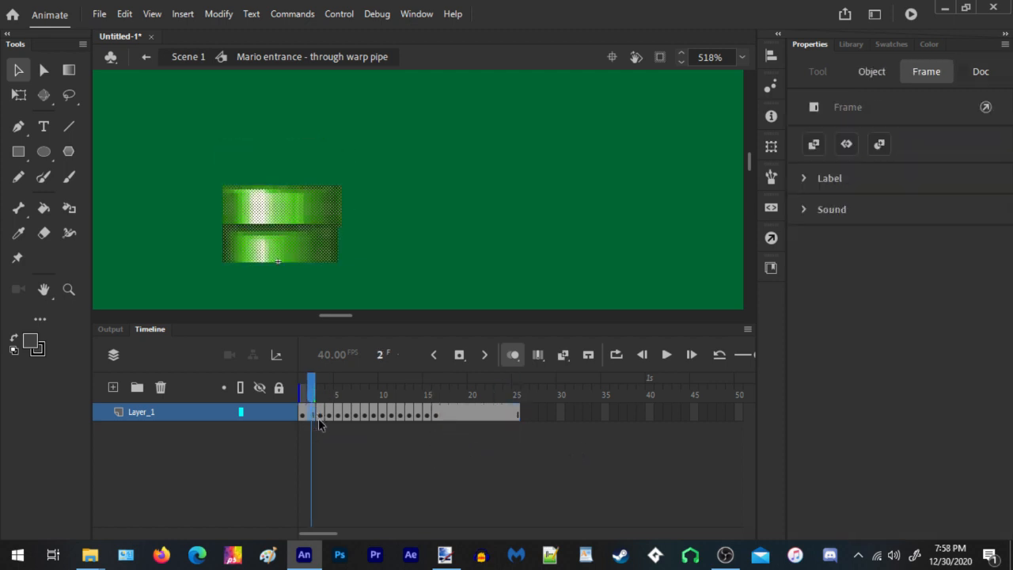
pyautogui.press('F5')
# Lengthen the second, third and fourth poses to three frames each, with their keyframes at frames 4, 7 and 10
pyautogui.click(329, 413)
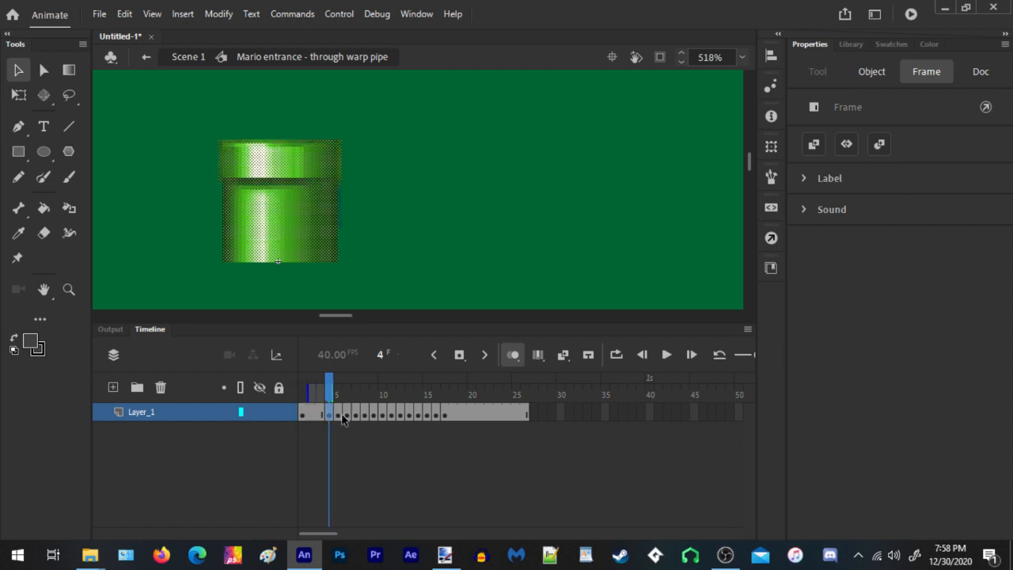
pyautogui.press('F5')
pyautogui.press('F5')
pyautogui.click(366, 414)
pyautogui.press('F5')
pyautogui.press('F5')
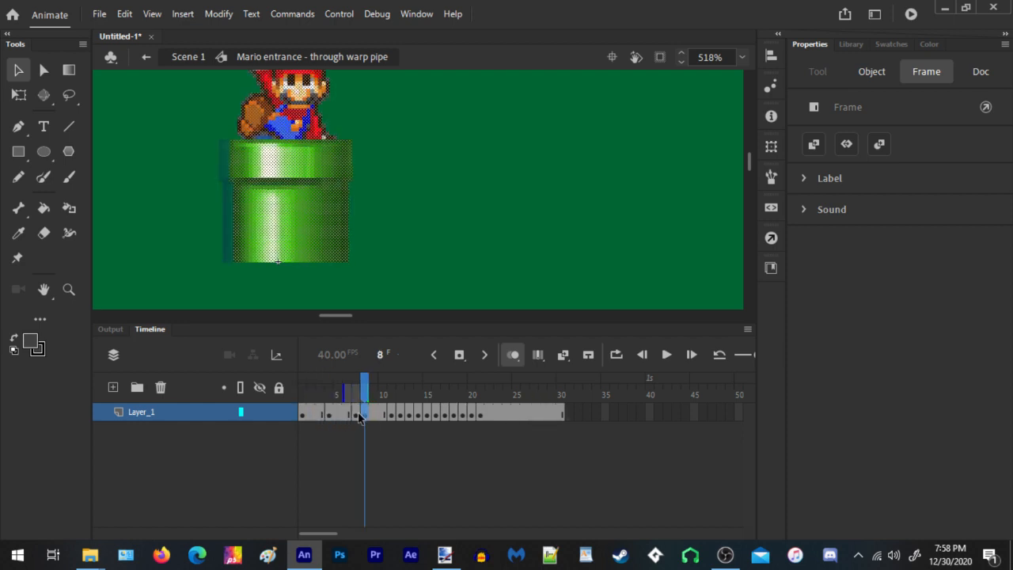
pyautogui.click(357, 415)
pyautogui.press('F5')
pyautogui.press('F5')
# Lengthen the fifth, sixth and eighth poses to three frames each and the seventh pose to four frames
pyautogui.click(438, 415)
pyautogui.press('F5')
pyautogui.press('F5')
pyautogui.click(420, 414)
pyautogui.press('F5')
pyautogui.press('F5')
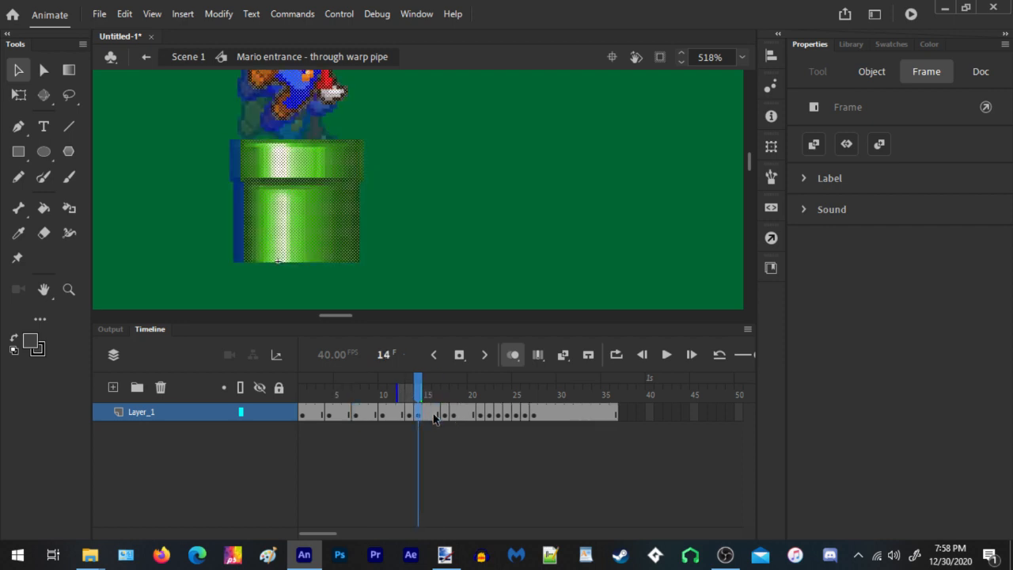
pyautogui.click(445, 414)
pyautogui.press('F5')
pyautogui.press('F5')
pyautogui.press('F5')
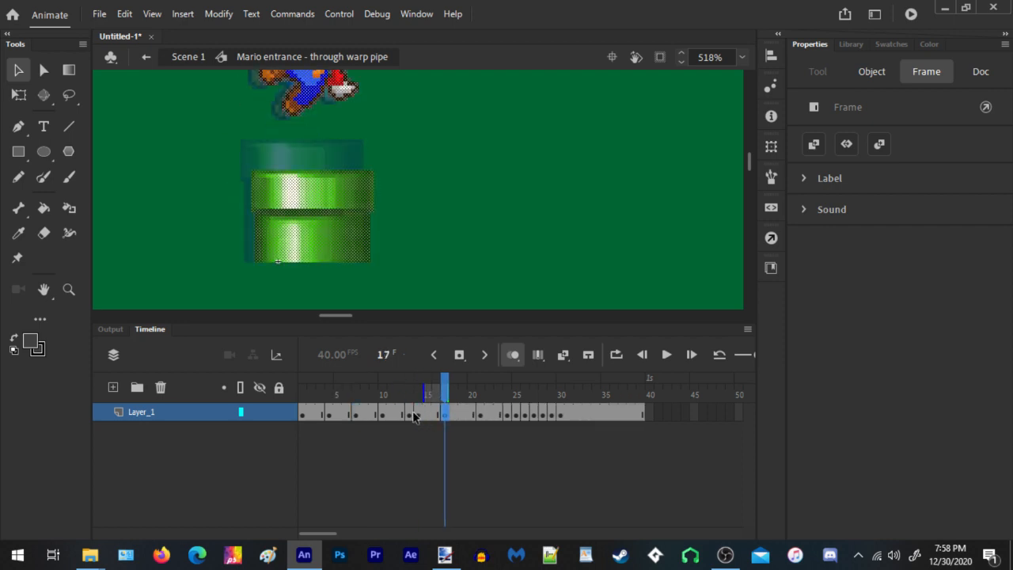
pyautogui.click(410, 414)
pyautogui.press('F5')
pyautogui.press('F5')
# Lengthen the three single-frame poses at frames 29, 30 and 31 to three frames each
pyautogui.click(570, 415)
pyautogui.press('F5')
pyautogui.press('F5')
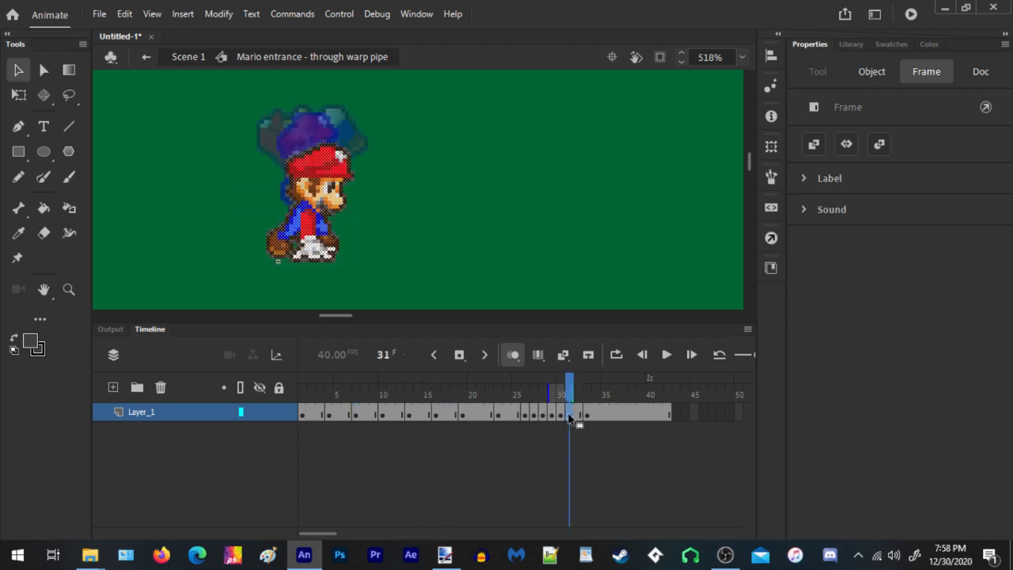
pyautogui.click(559, 417)
pyautogui.press('F5')
pyautogui.press('F5')
pyautogui.click(555, 419)
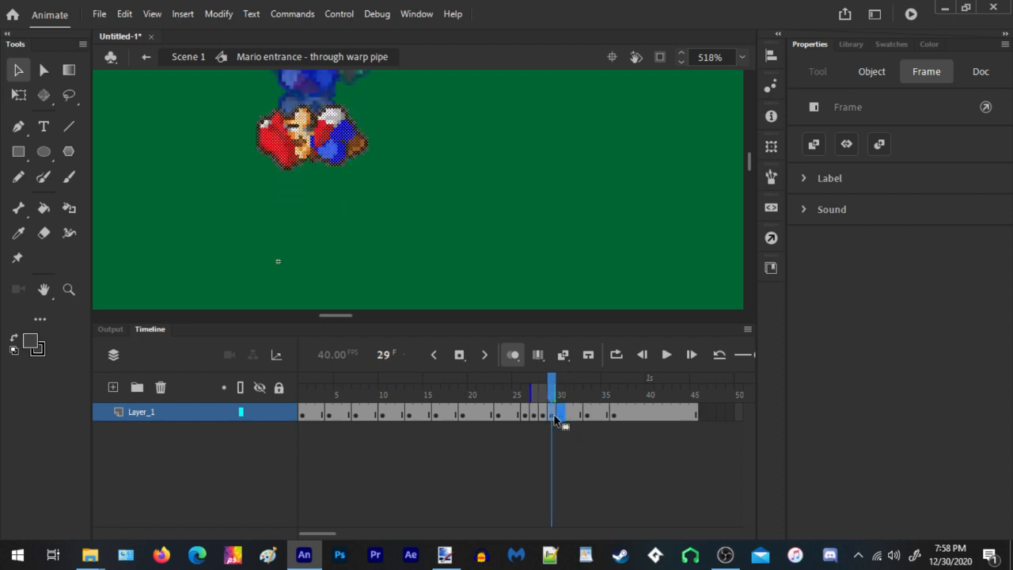
pyautogui.press('F5')
pyautogui.press('F5')
# Lengthen the remaining single-frame poses at frames 26, 27 and 28 to three frames each, and scrub back to frame 1
pyautogui.click(544, 417)
pyautogui.press('F5')
pyautogui.press('F5')
pyautogui.click(532, 415)
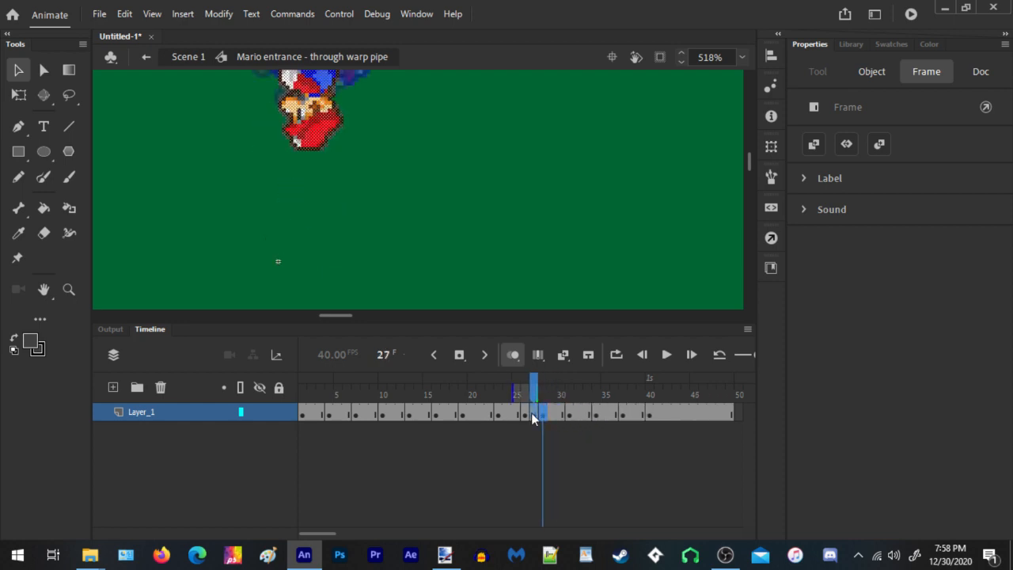
pyautogui.press('F5')
pyautogui.click(525, 414)
pyautogui.press('F5')
pyautogui.press('F5')
pyautogui.moveTo(520, 390); pyautogui.dragTo(234, 398)
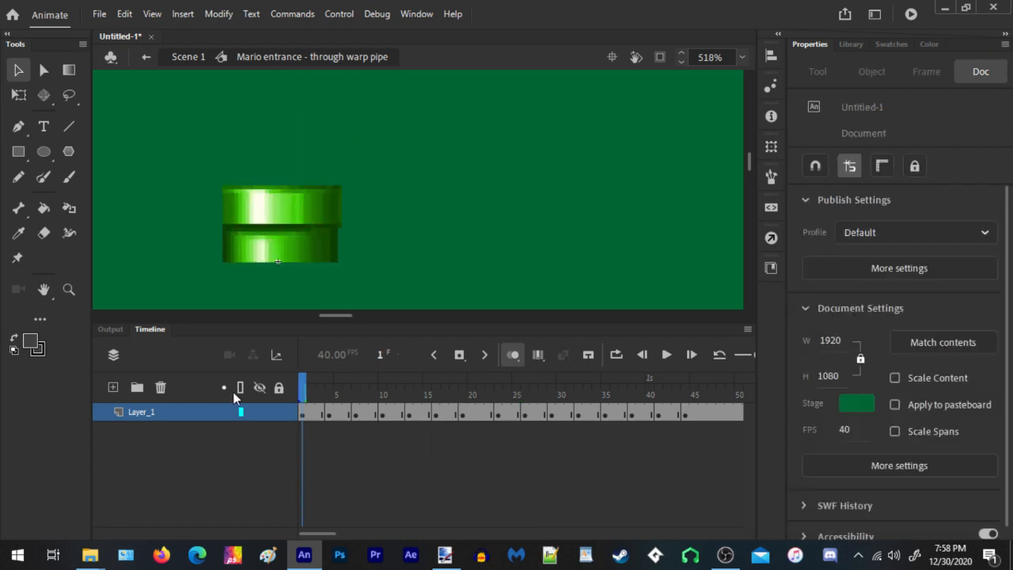
# Nudge the warp pipe on frame 4 slightly right to line it up with the opening pipe pose
pyautogui.click(331, 417)
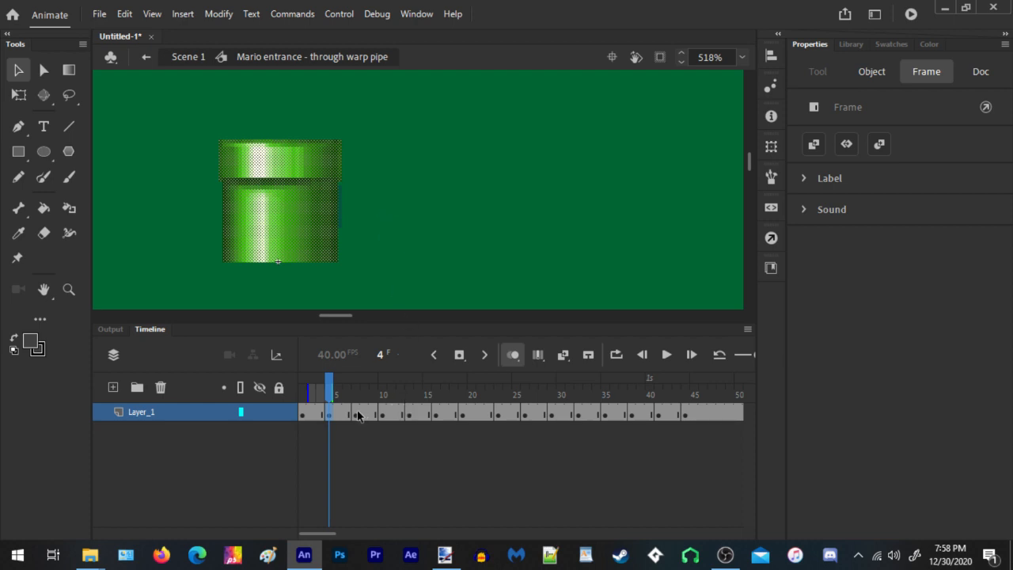
pyautogui.scroll(3, 348, 170)
pyautogui.scroll(-4, 365, 198)
pyautogui.scroll(4, 372, 229)
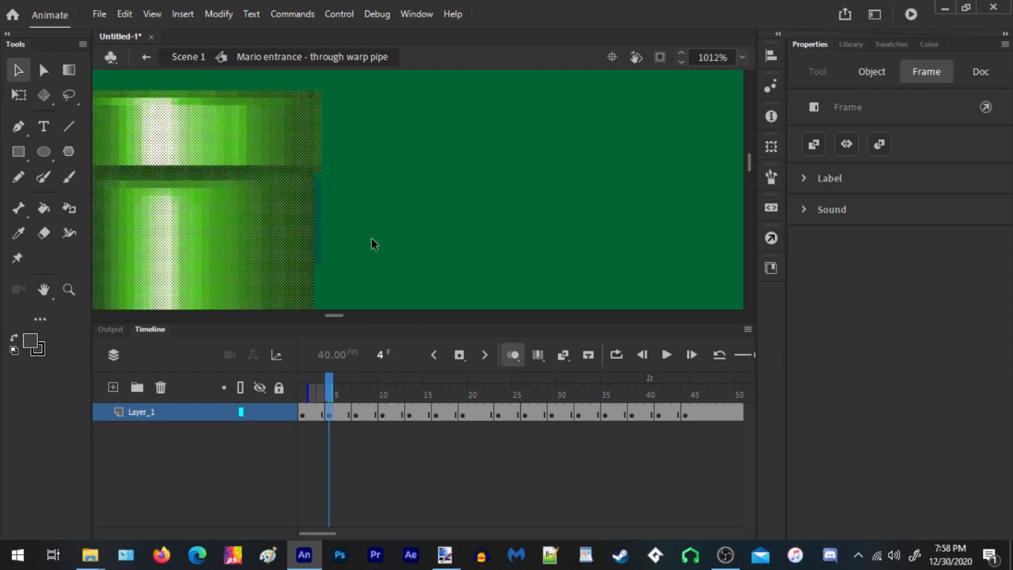
pyautogui.scroll(-2, 372, 241)
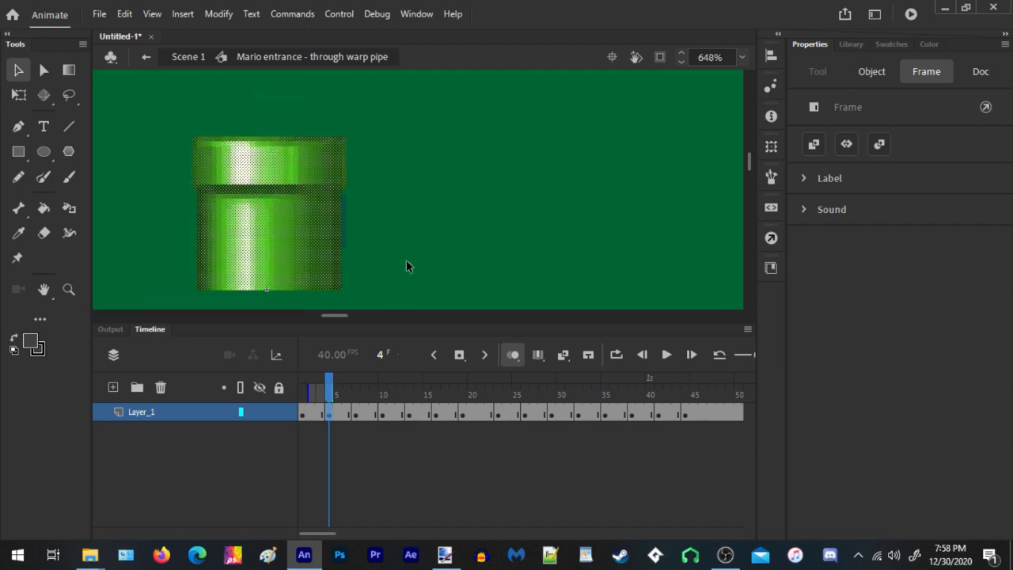
pyautogui.press('Right')
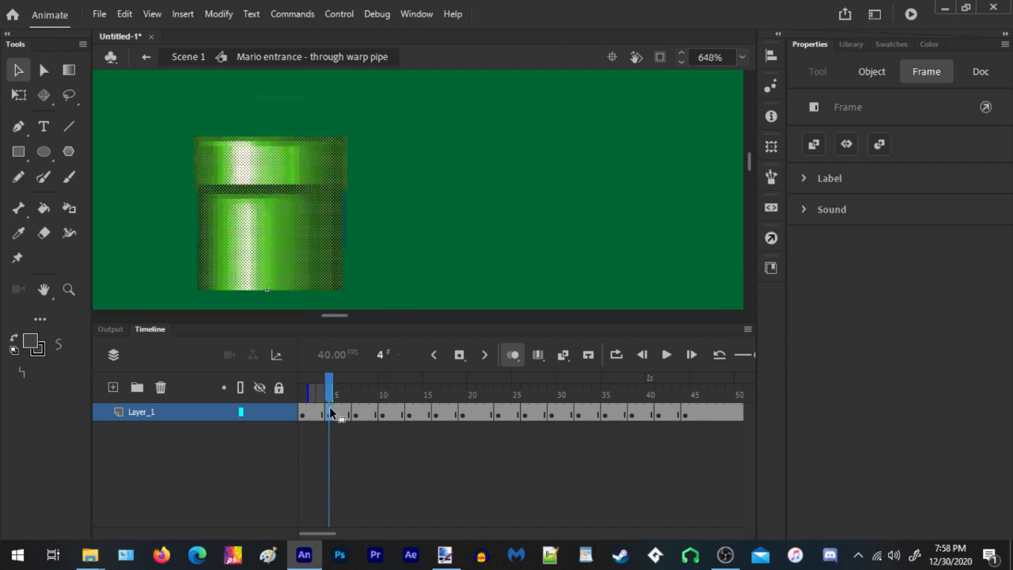
pyautogui.press('Right')
pyautogui.press('Right')
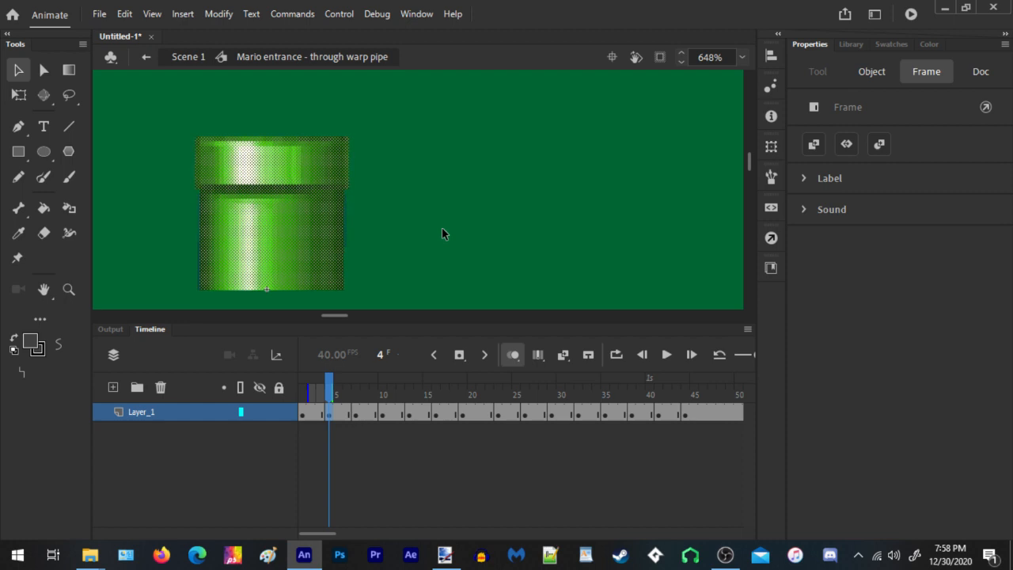
pyautogui.press('Left')
pyautogui.press('Left')
pyautogui.click(426, 191)
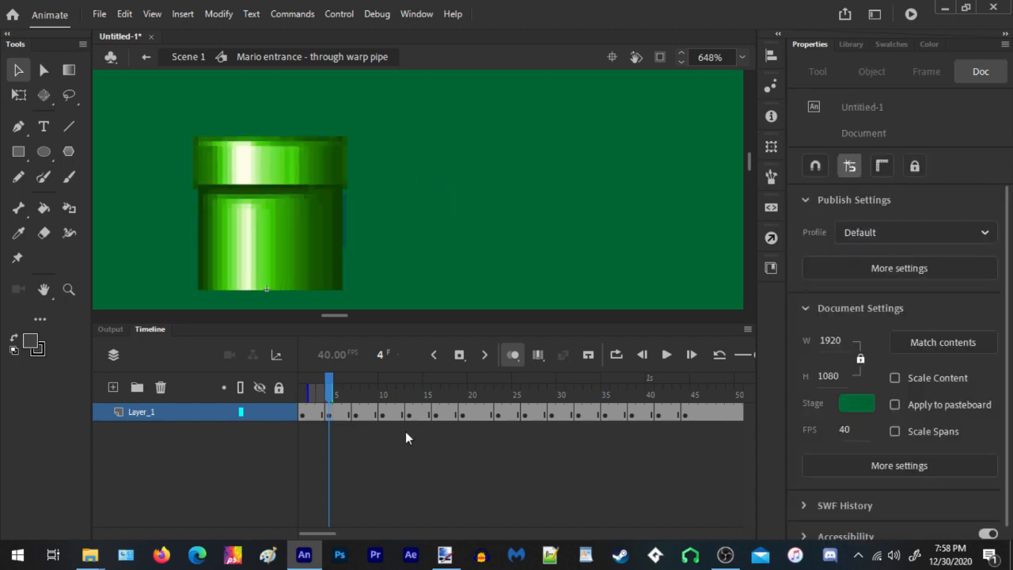
# Nudge the pose on frame 7 left until its pipe lines up with the pipe on frame 4
pyautogui.click(354, 413)
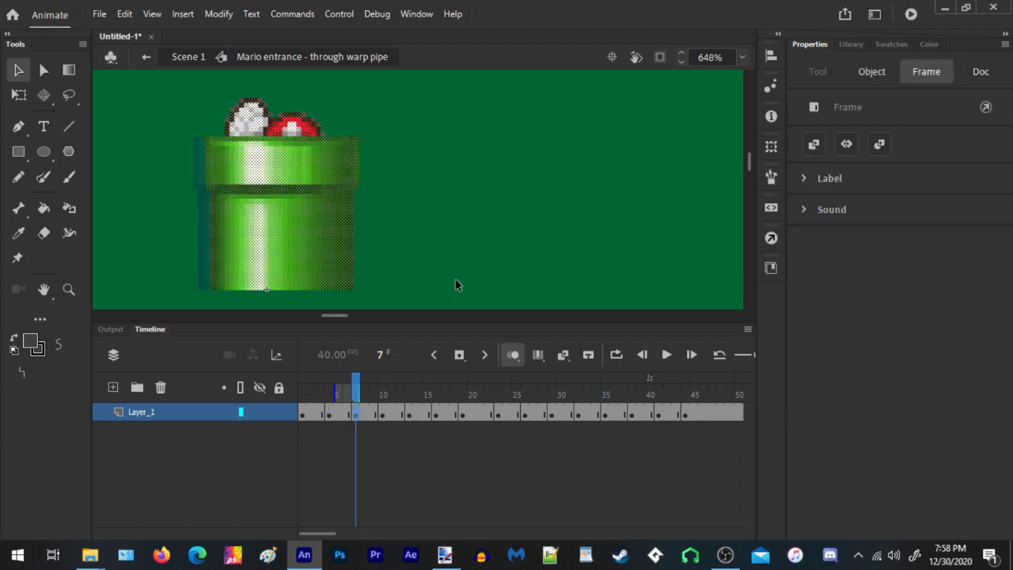
pyautogui.press('Left')
pyautogui.press('Left')
pyautogui.click(461, 291)
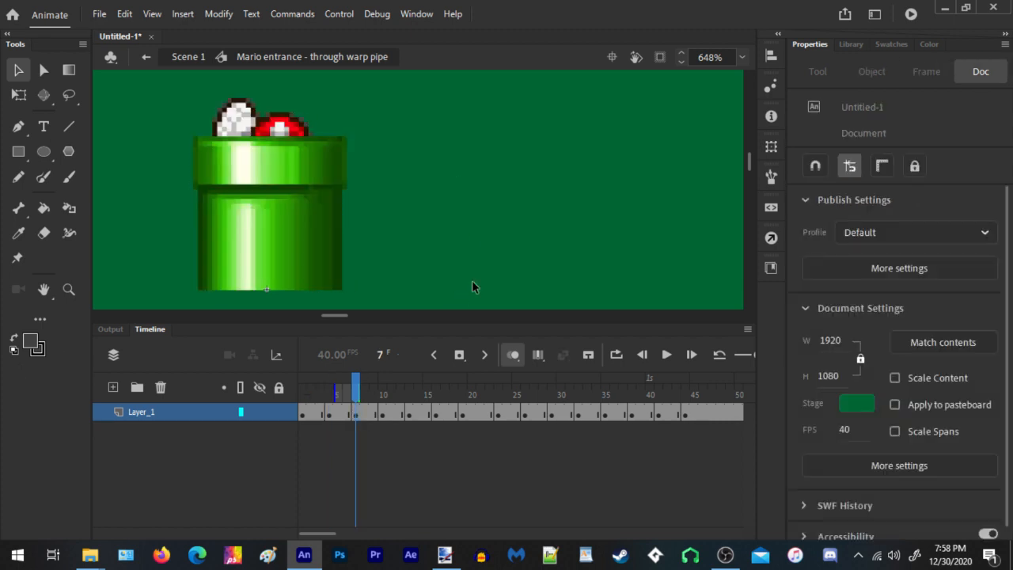
# Nudge the poses on frames 10, 13 and 16 left so their pipes line up with the preceding pose
pyautogui.click(382, 413)
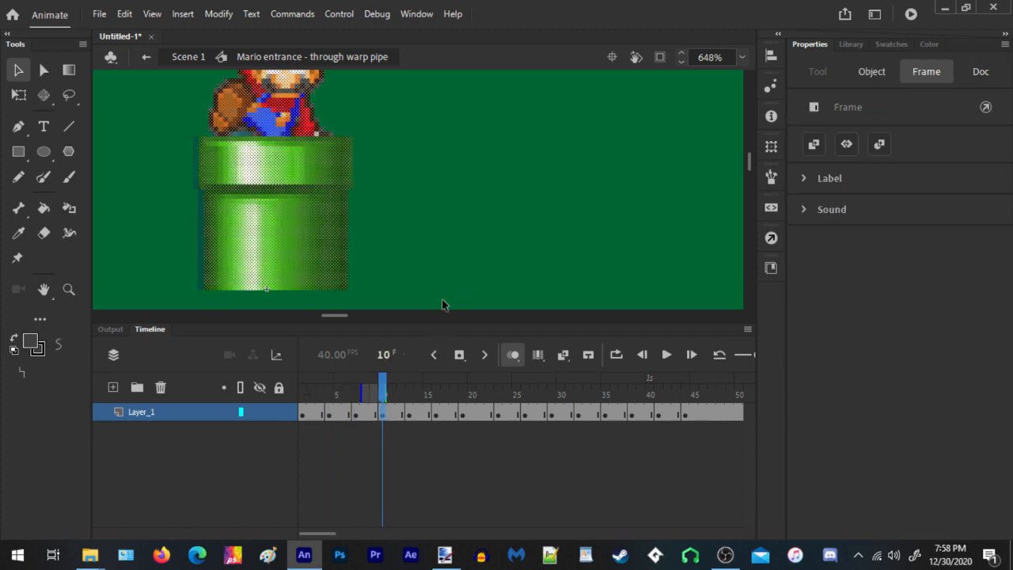
pyautogui.click(409, 418)
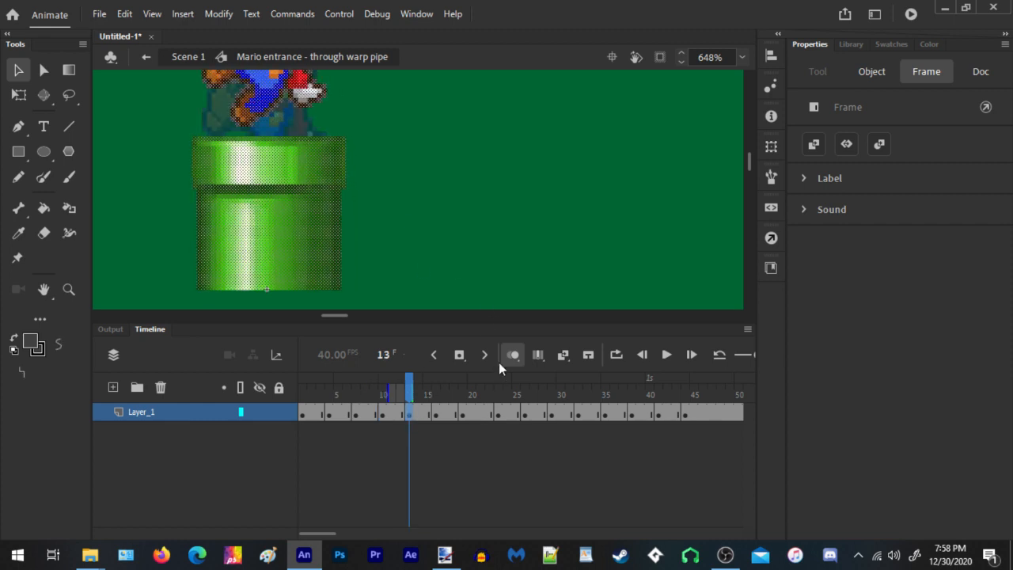
pyautogui.click(437, 412)
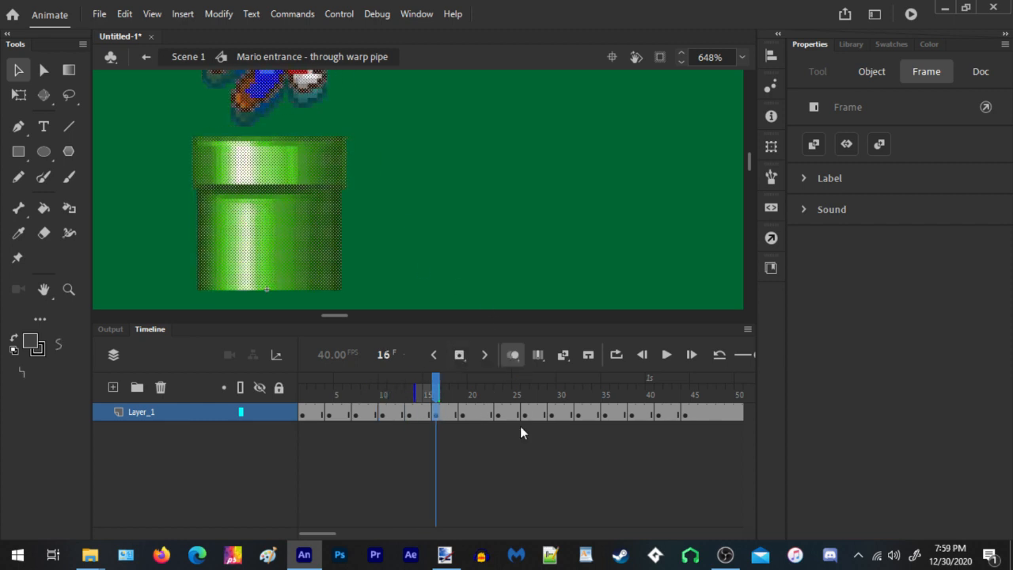
# Shorten the pose starting at frame 19 to three frames and nudge it left to align its pipe with frame 16
pyautogui.rightClick(473, 414)
pyautogui.click(517, 195)
pyautogui.click(463, 415)
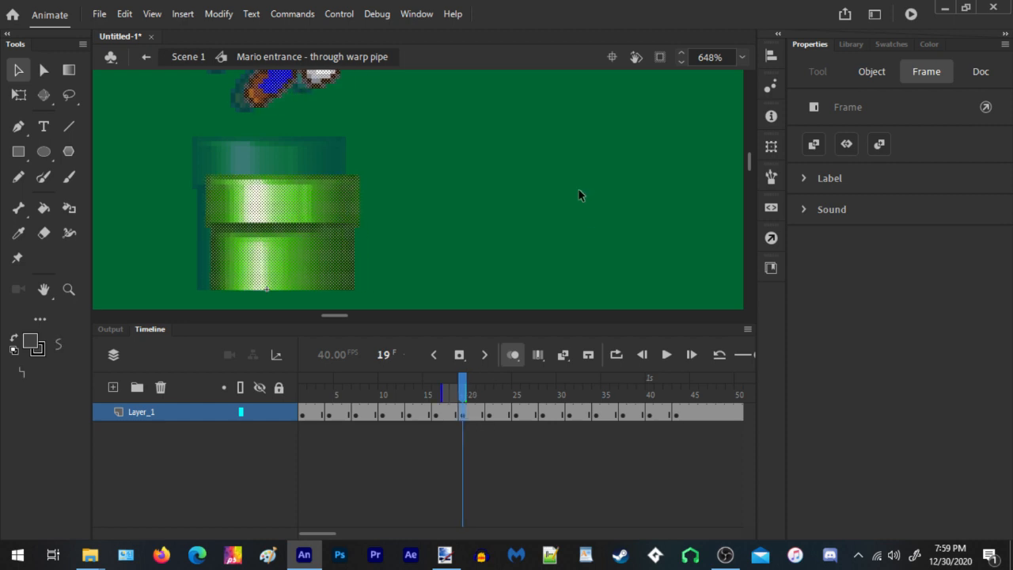
# Align the poses on frames 22 and 25 horizontally with the pose before them, and go to frame 28
pyautogui.click(489, 415)
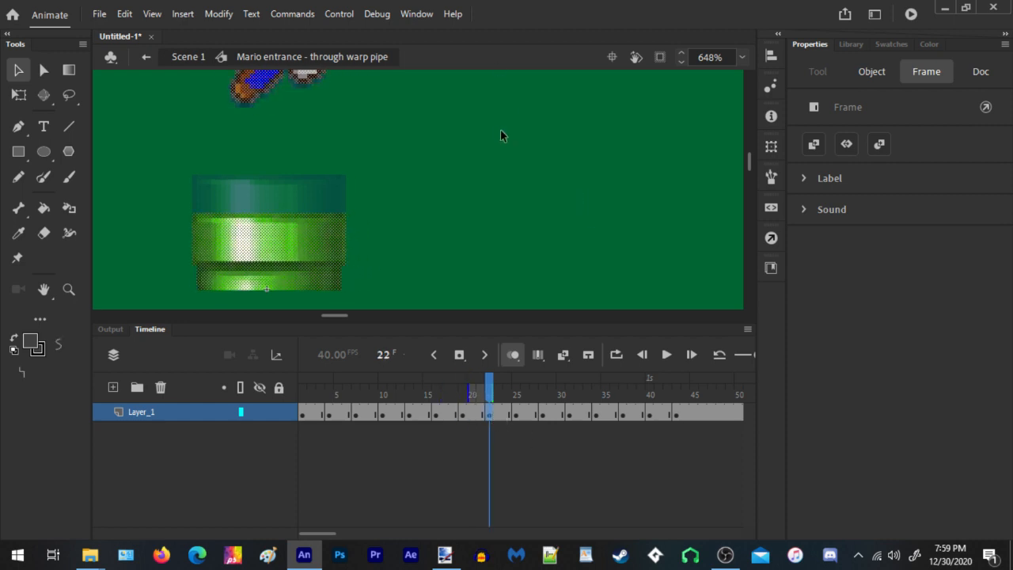
pyautogui.click(516, 414)
pyautogui.click(543, 415)
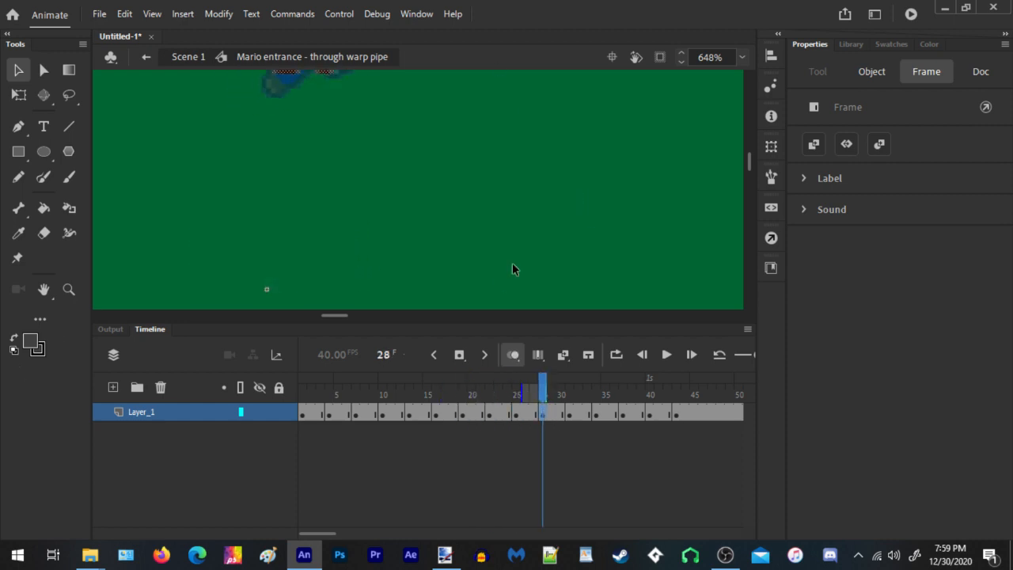
# Play the warp pipe entrance animation to check the alignment of the poses
pyautogui.scroll(-5, 286, 233)
pyautogui.scroll(2, 303, 208)
pyautogui.scroll(-3, 261, 226)
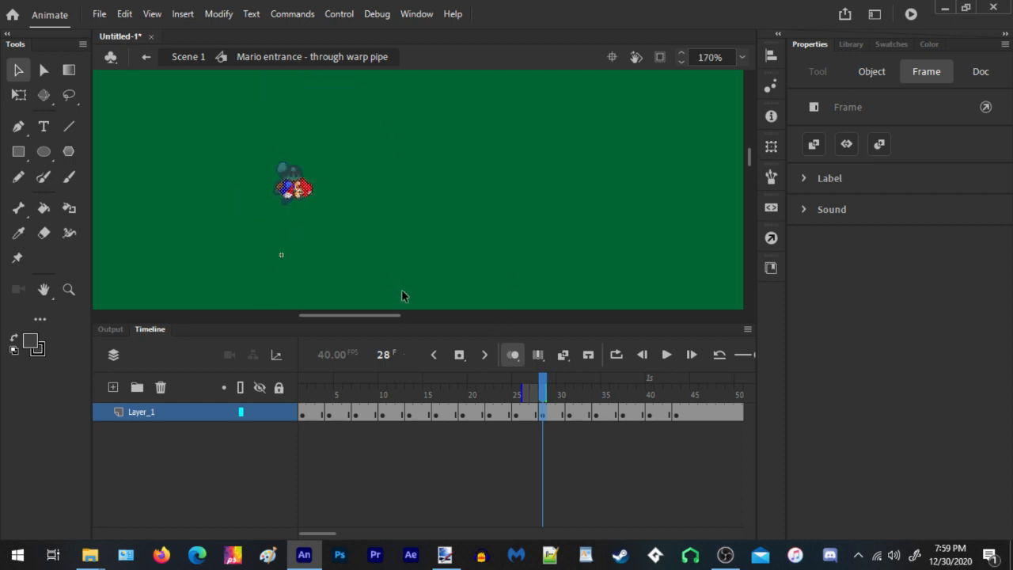
pyautogui.press('Return')
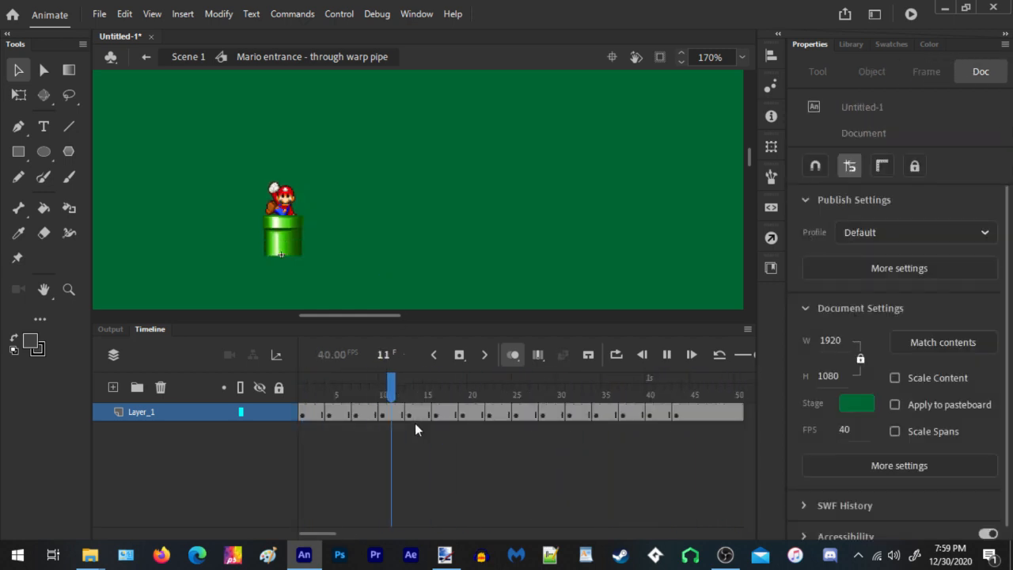
pyautogui.press('Return')
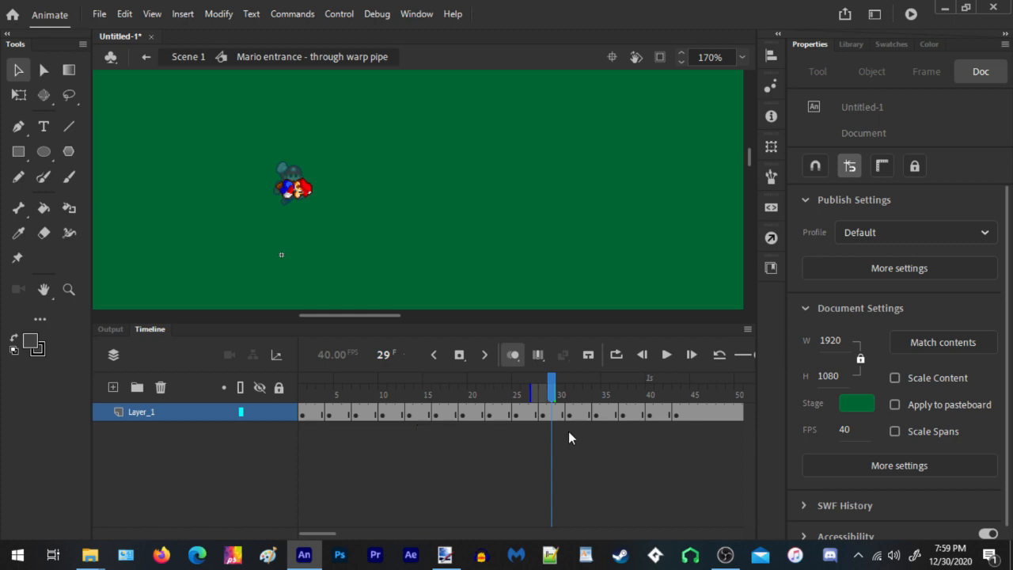
# Nudge the pipe-free Mario poses from frame 28 through frame 43 left to line up with the earlier poses
pyautogui.click(544, 414)
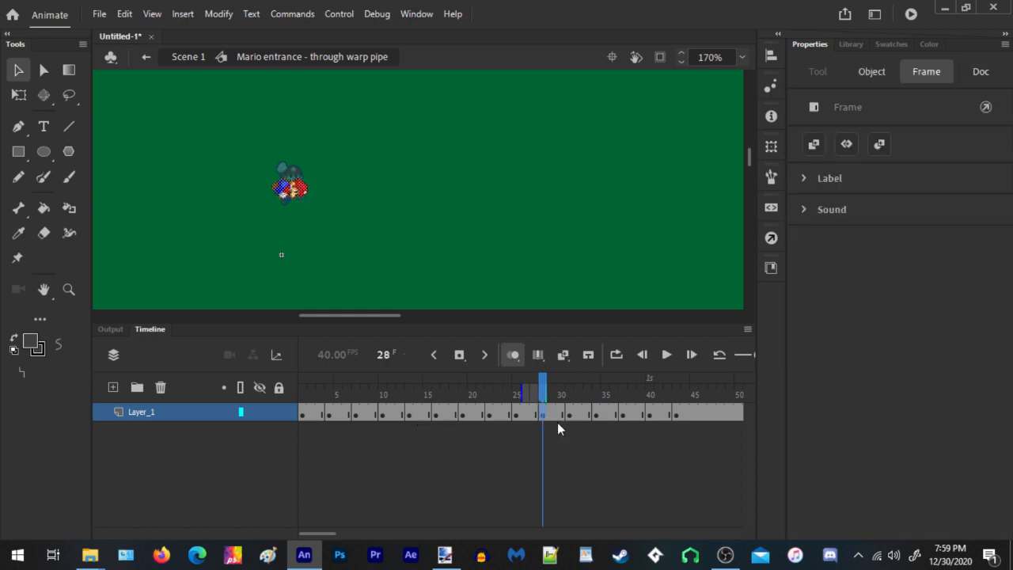
pyautogui.click(568, 414)
pyautogui.click(598, 415)
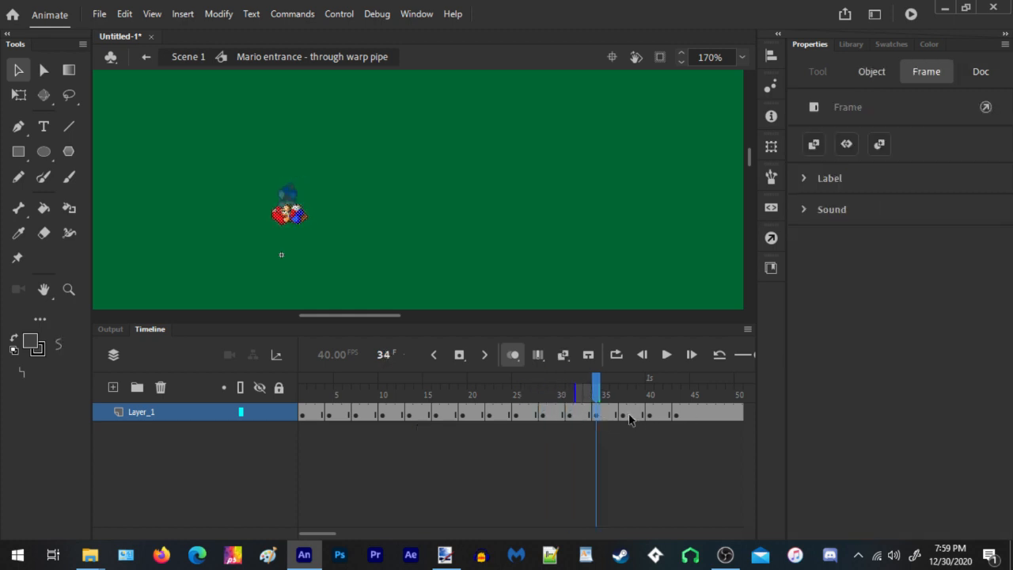
pyautogui.click(623, 415)
pyautogui.click(650, 415)
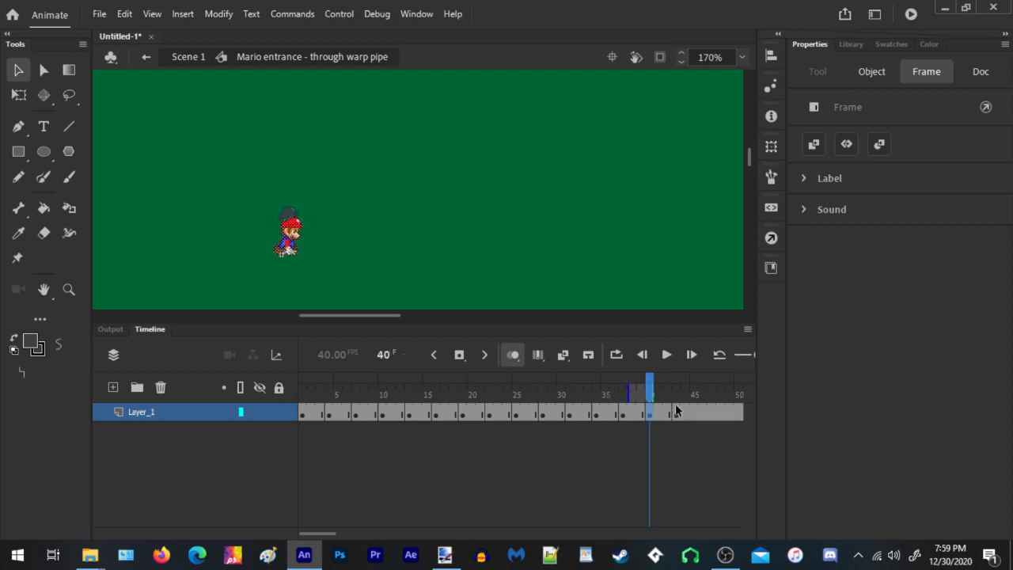
pyautogui.click(676, 414)
pyautogui.scroll(11, 275, 254)
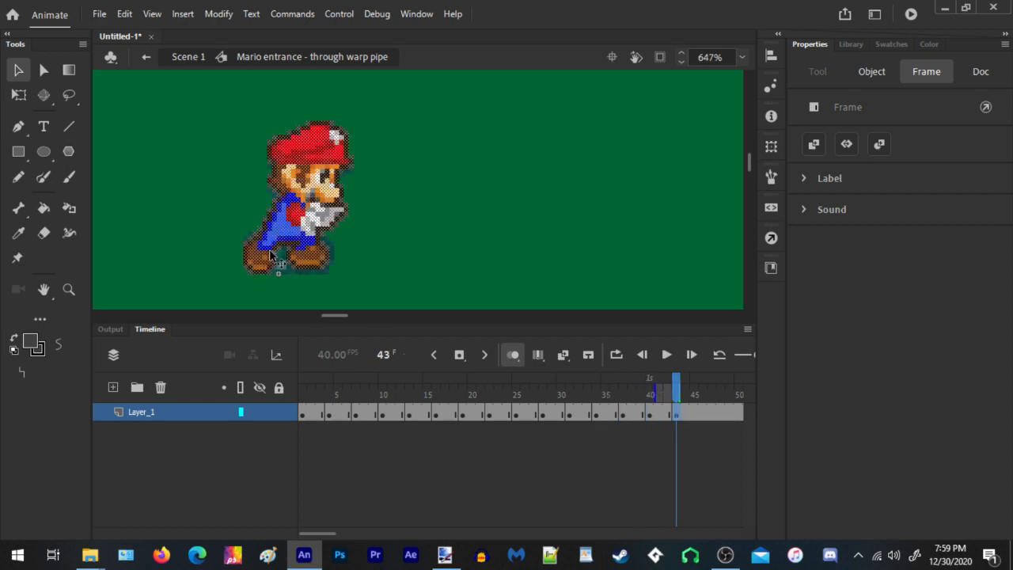
# Clear the selection and play the entrance animation through to its last frame
pyautogui.scroll(-6, 270, 254)
pyautogui.click(469, 248)
pyautogui.press('Return')
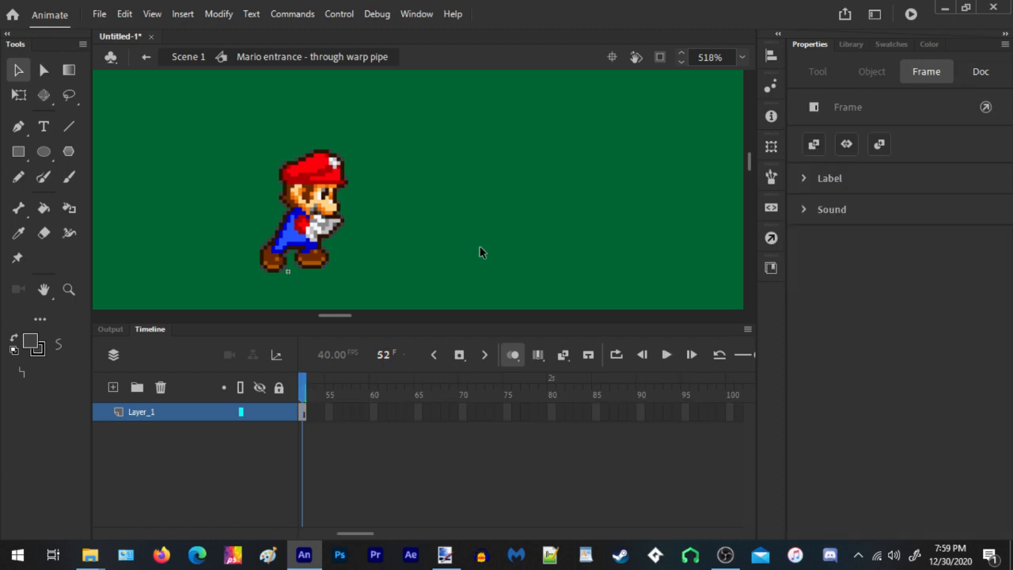
pyautogui.scroll(-4, 462, 243)
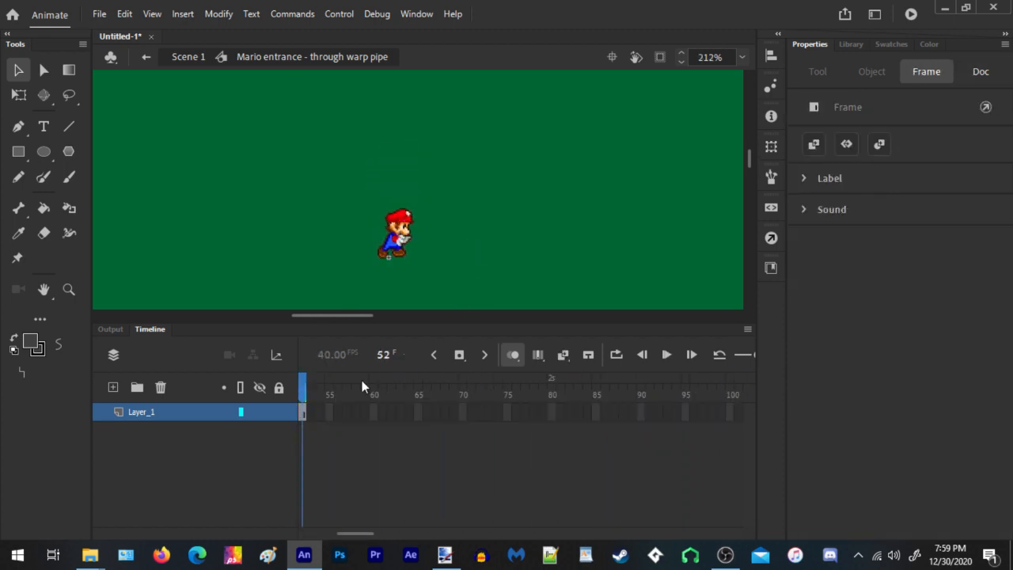
# Nudge the warp pipe on frame 4 slightly left so its edges match the pipe on frame 13
pyautogui.moveTo(360, 383); pyautogui.dragTo(414, 395)
pyautogui.click(415, 239)
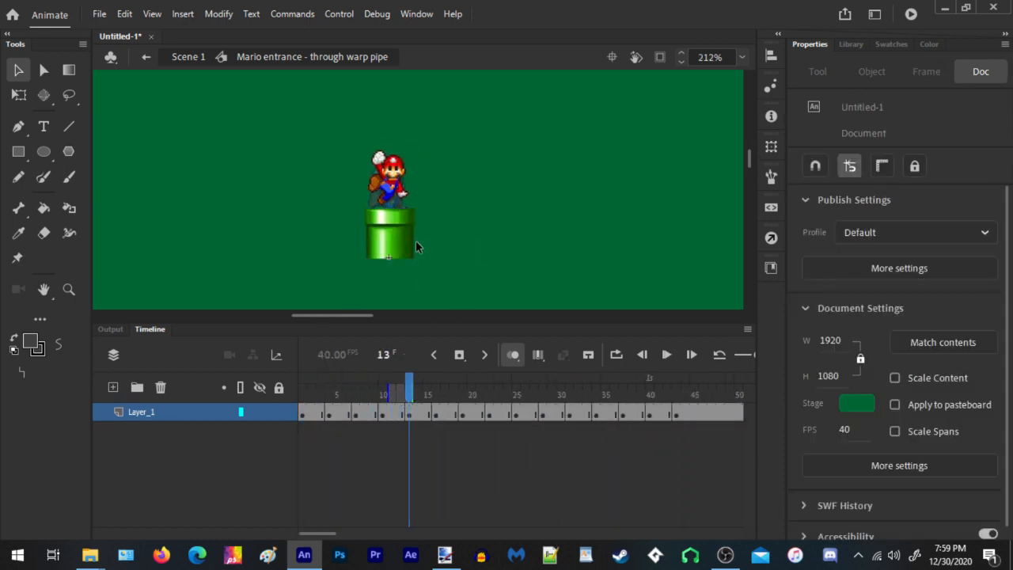
pyautogui.scroll(9, 420, 204)
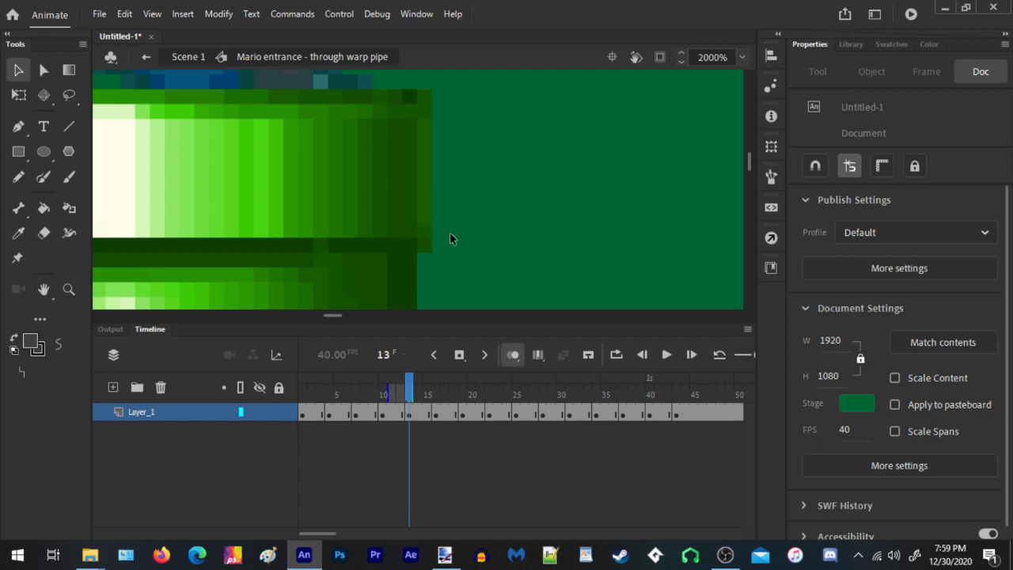
pyautogui.scroll(-2, 451, 240)
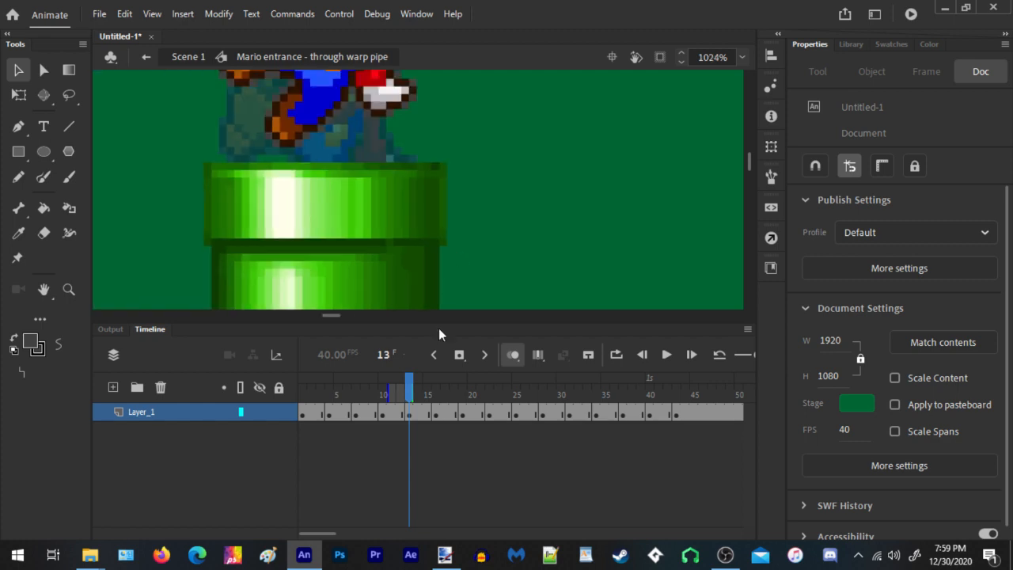
pyautogui.moveTo(301, 390); pyautogui.dragTo(327, 411)
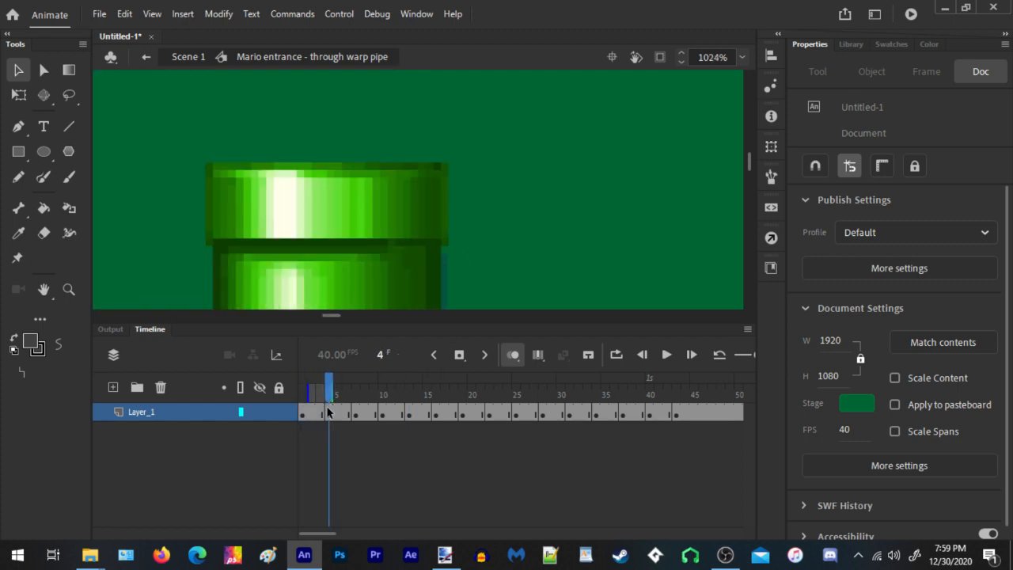
pyautogui.scroll(2, 458, 265)
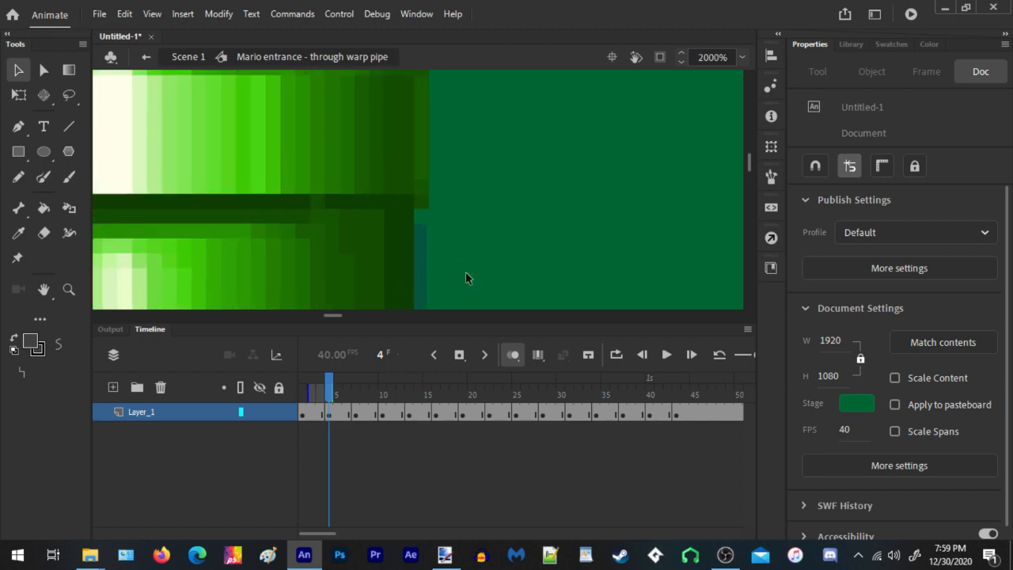
pyautogui.click(329, 414)
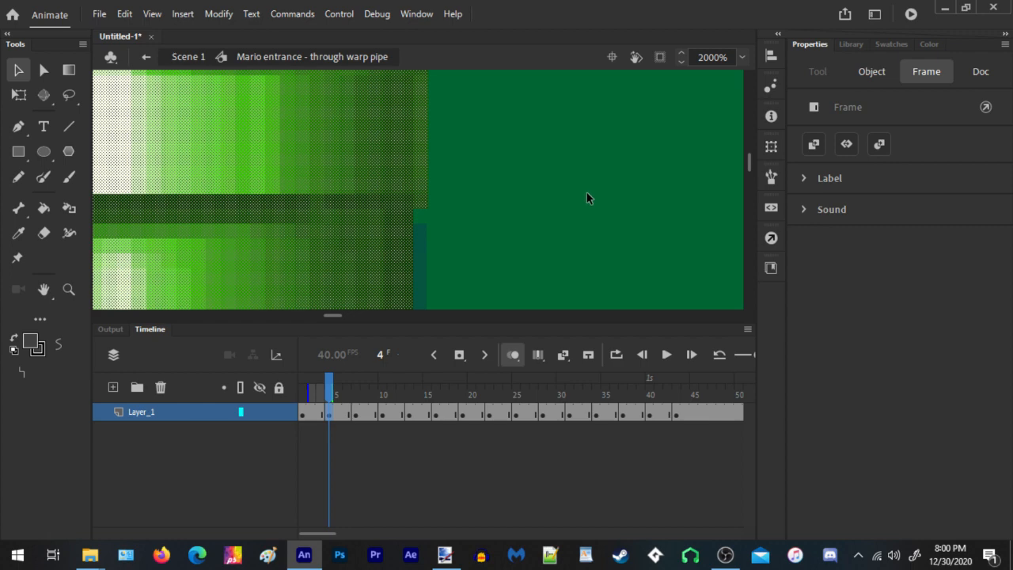
pyautogui.click(473, 230)
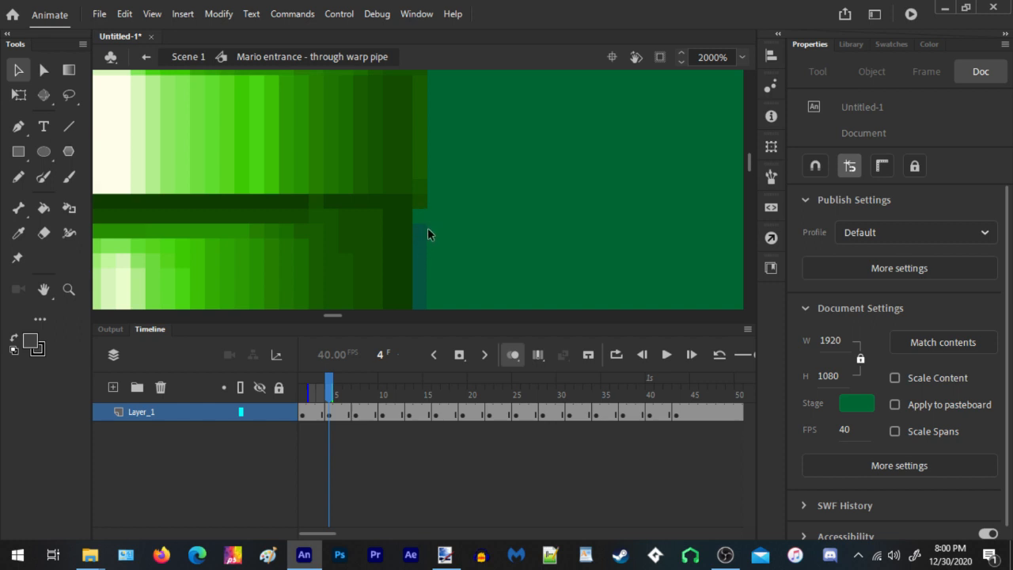
# Align the frame 7 pipe's edges with the frame 4 pipe and extend the onion skin range back to frame 1
pyautogui.click(356, 413)
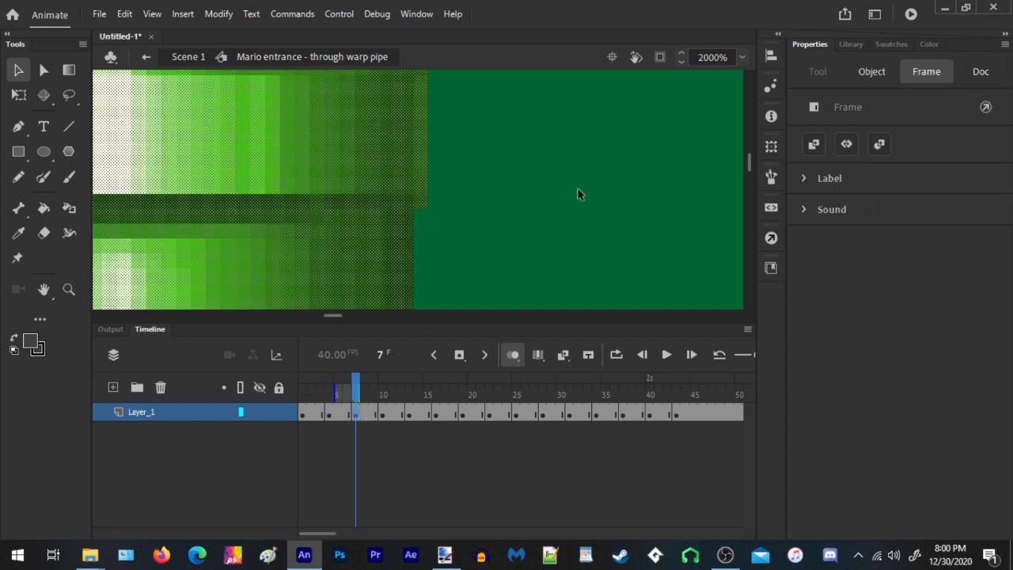
pyautogui.click(530, 188)
pyautogui.scroll(-5, 531, 194)
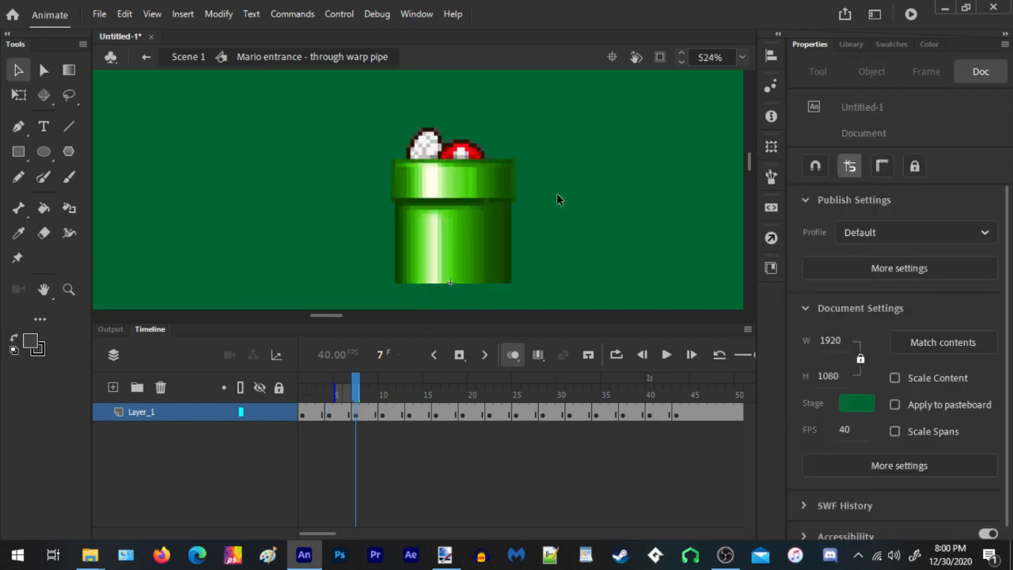
pyautogui.scroll(5, 395, 199)
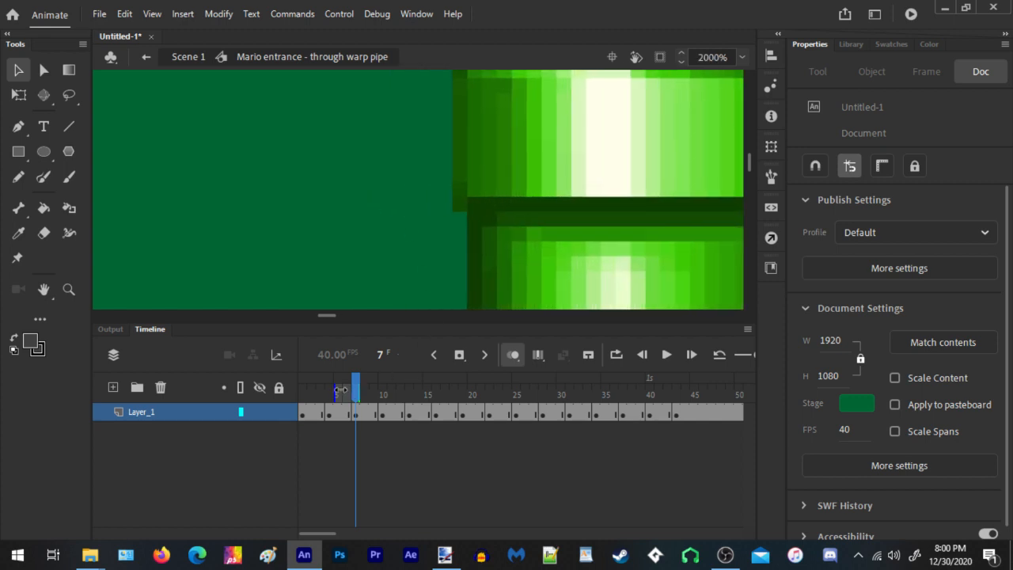
pyautogui.moveTo(340, 389); pyautogui.dragTo(249, 387)
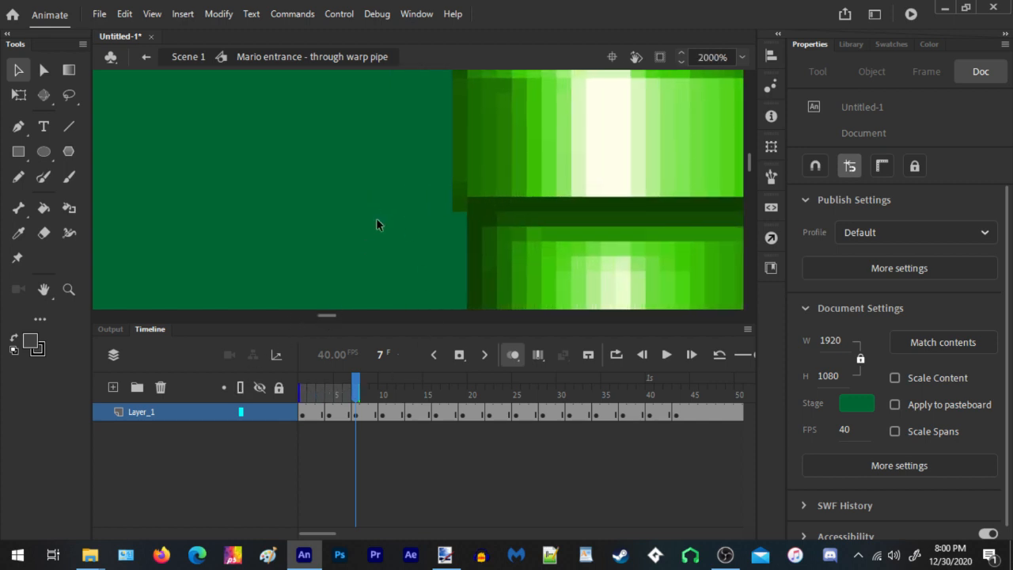
pyautogui.click(353, 416)
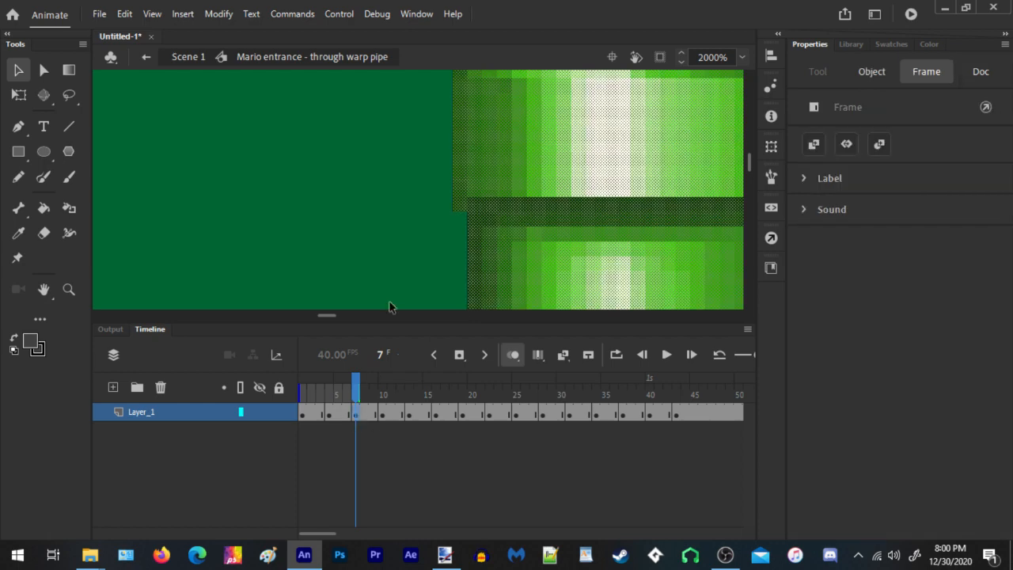
# Nudge the pose on frame 10 right to X -15.6 so its pipe edges match the earlier frames
pyautogui.click(381, 415)
pyautogui.moveTo(427, 127); pyautogui.dragTo(154, 129)
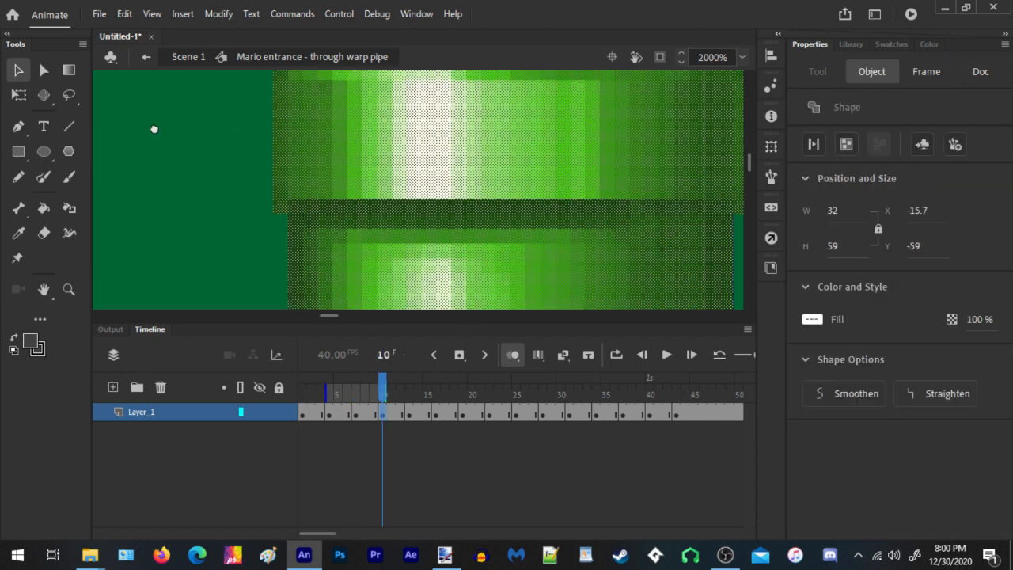
pyautogui.press('Right')
pyautogui.press('Right')
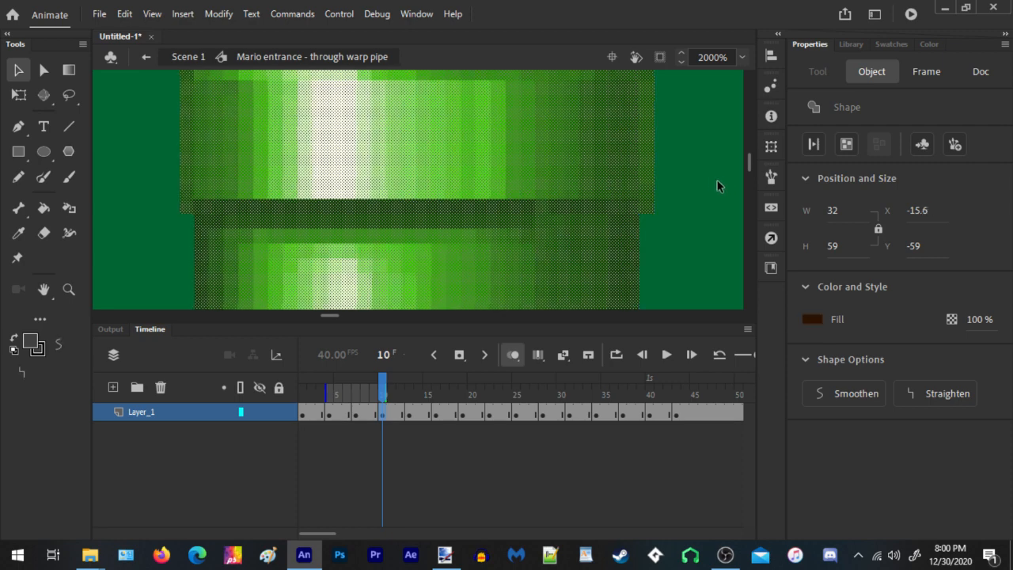
# Fine-align the poses on frames 13, 16 and 19 with the pipe edges of the preceding frames
pyautogui.click(408, 416)
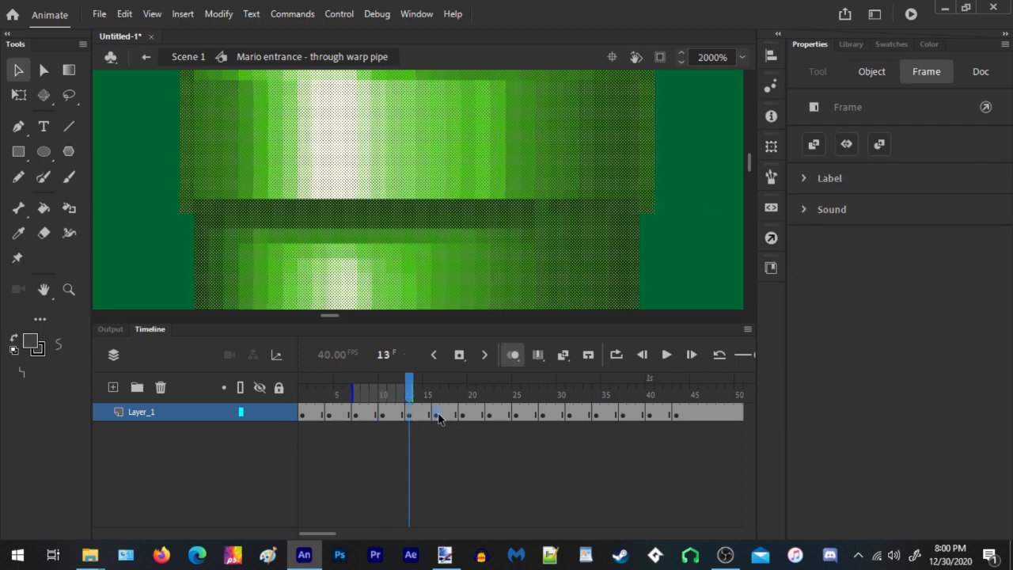
pyautogui.click(440, 418)
pyautogui.click(464, 418)
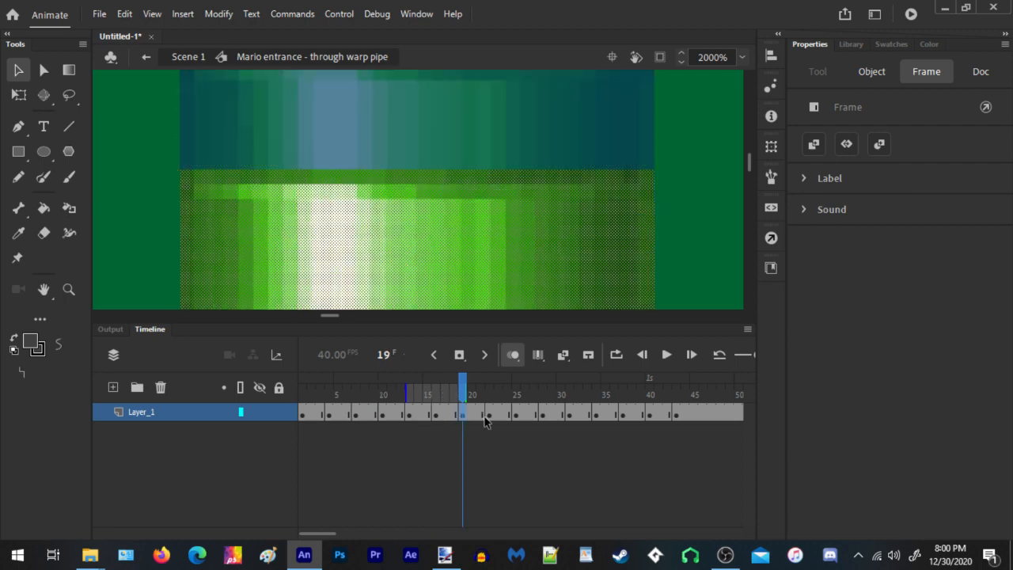
# Nudge the pose on frame 22 right to X -15.6 so its pipe aligns with the onion-skinned pipes
pyautogui.click(488, 417)
pyautogui.moveTo(452, 212); pyautogui.dragTo(430, 158)
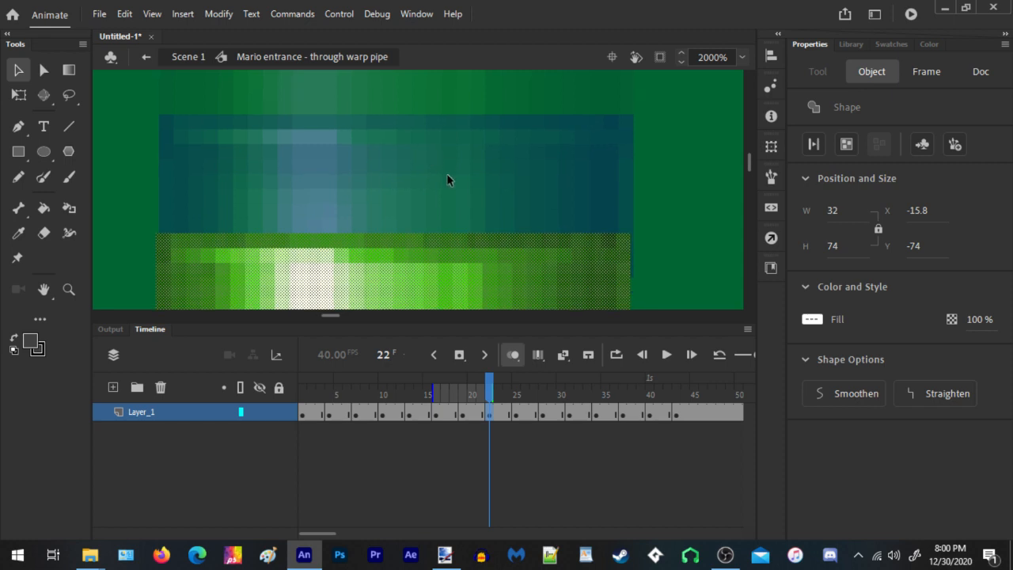
pyautogui.press('Right')
pyautogui.press('Right')
pyautogui.press('Right')
pyautogui.press('Right')
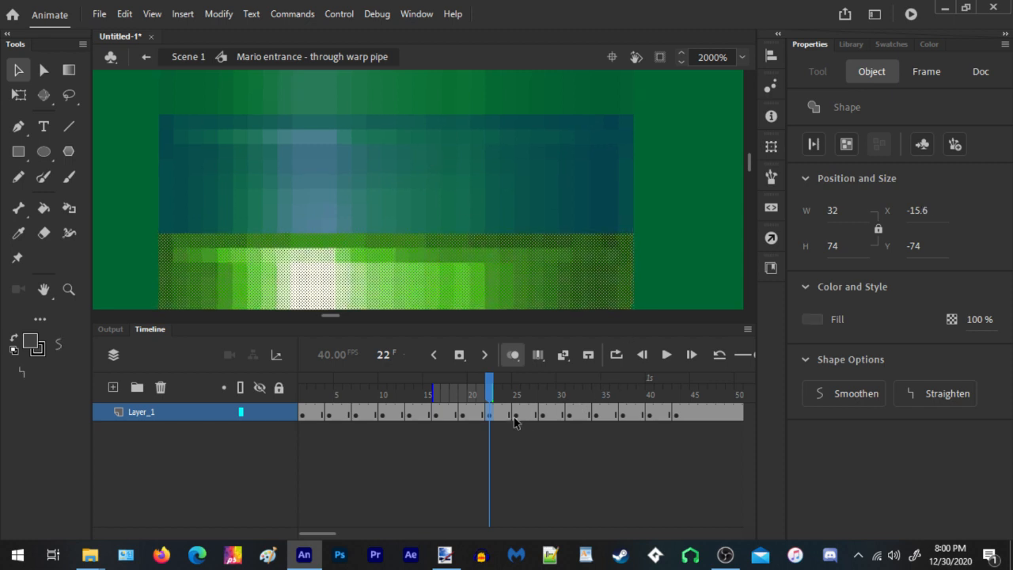
# Nudge the jumping Mario pose on frame 25 left to X -13.3 so it overlaps the preceding onion-skinned pose
pyautogui.click(519, 417)
pyautogui.scroll(-2, 497, 182)
pyautogui.moveTo(579, 245); pyautogui.dragTo(527, 156)
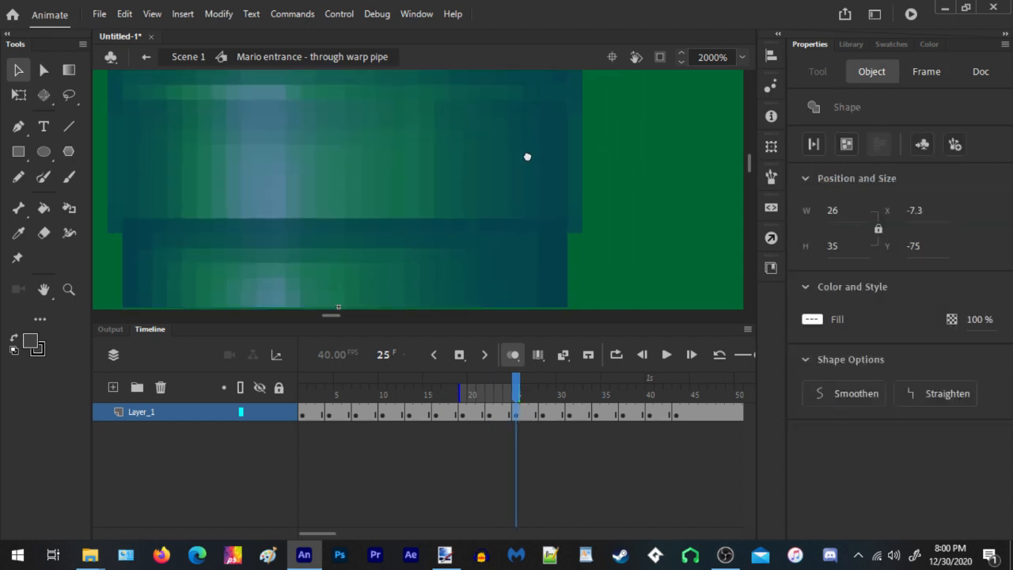
pyautogui.scroll(-7, 567, 234)
pyautogui.scroll(-4, 556, 251)
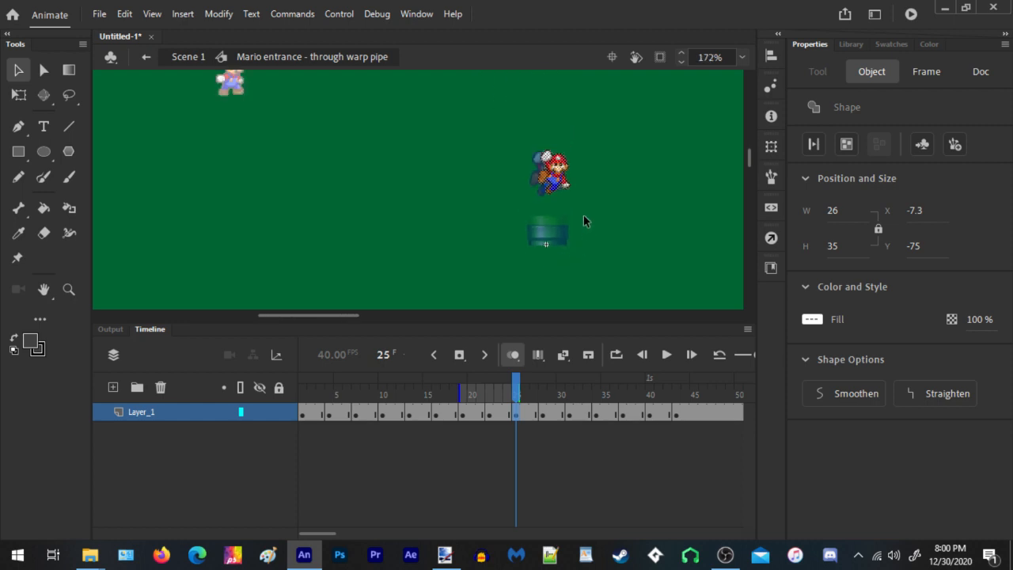
pyautogui.scroll(4, 574, 198)
pyautogui.press('Left')
pyautogui.press('Left')
pyautogui.press('Left')
pyautogui.press('Left')
pyautogui.press('Left')
pyautogui.press('Left')
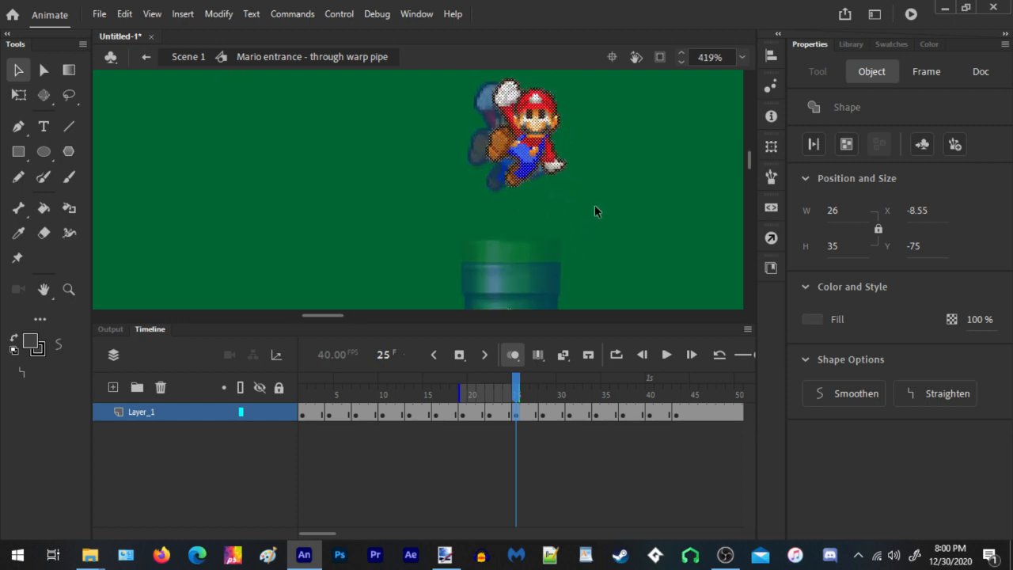
pyautogui.press('Left')
pyautogui.press('Left')
pyautogui.press('Left')
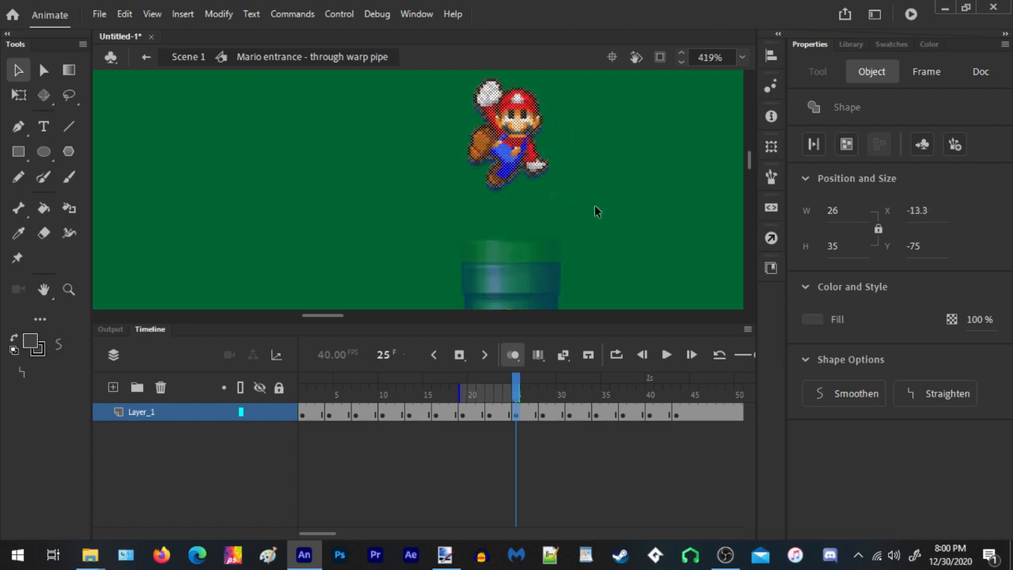
pyautogui.click(560, 229)
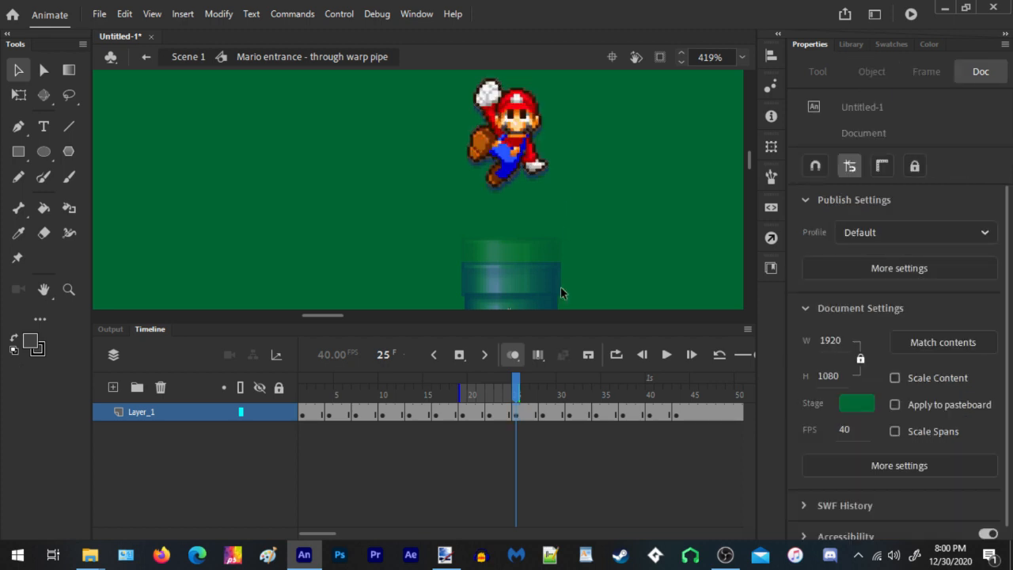
pyautogui.click(516, 415)
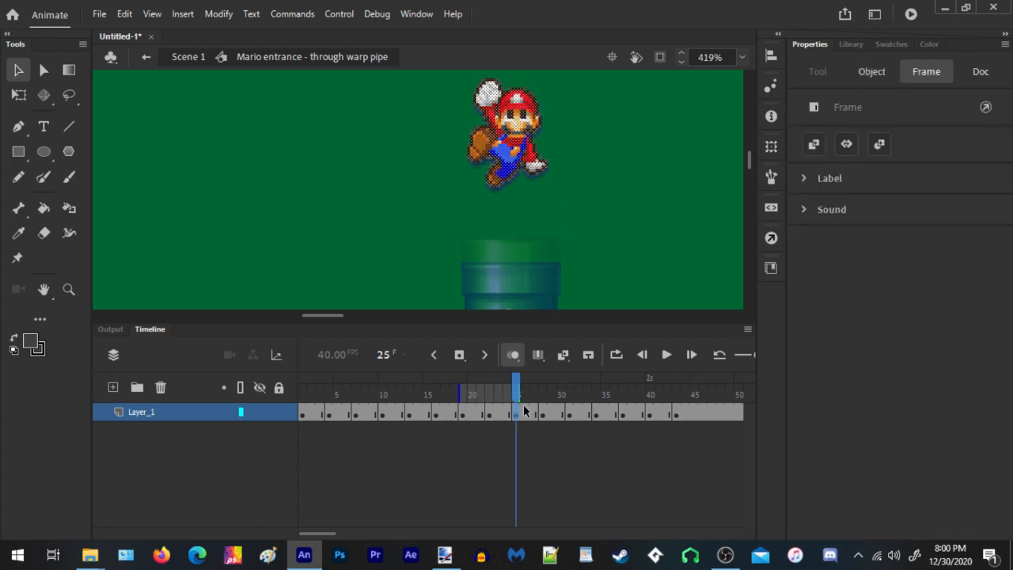
pyautogui.click(575, 269)
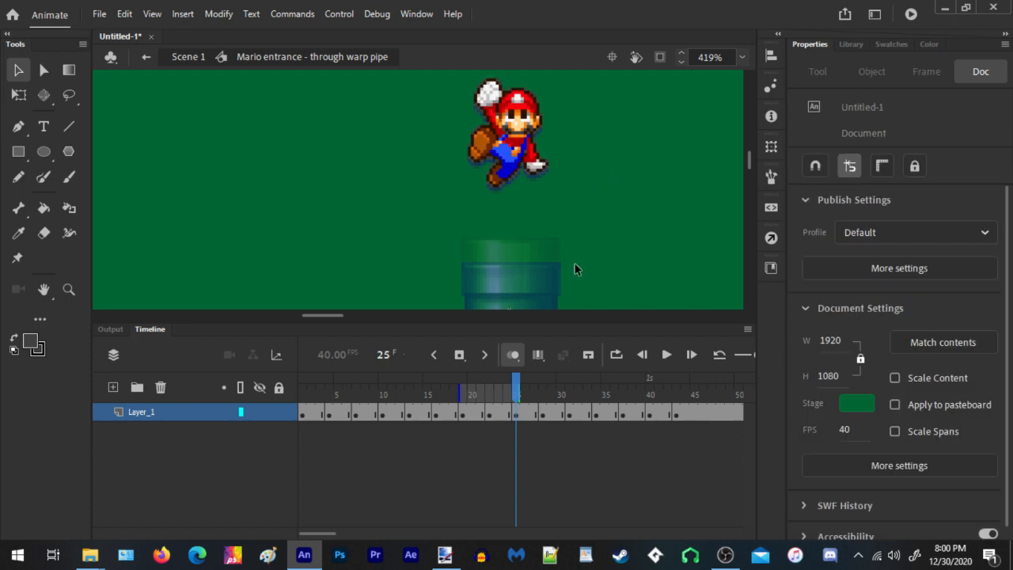
# Nudge the somersault poses on frames 28 and 31 left to line up with the onion-skinned Marios before them
pyautogui.click(544, 416)
pyautogui.press('Left')
pyautogui.press('Left')
pyautogui.press('Left')
pyautogui.press('Left')
pyautogui.press('Left')
pyautogui.press('Left')
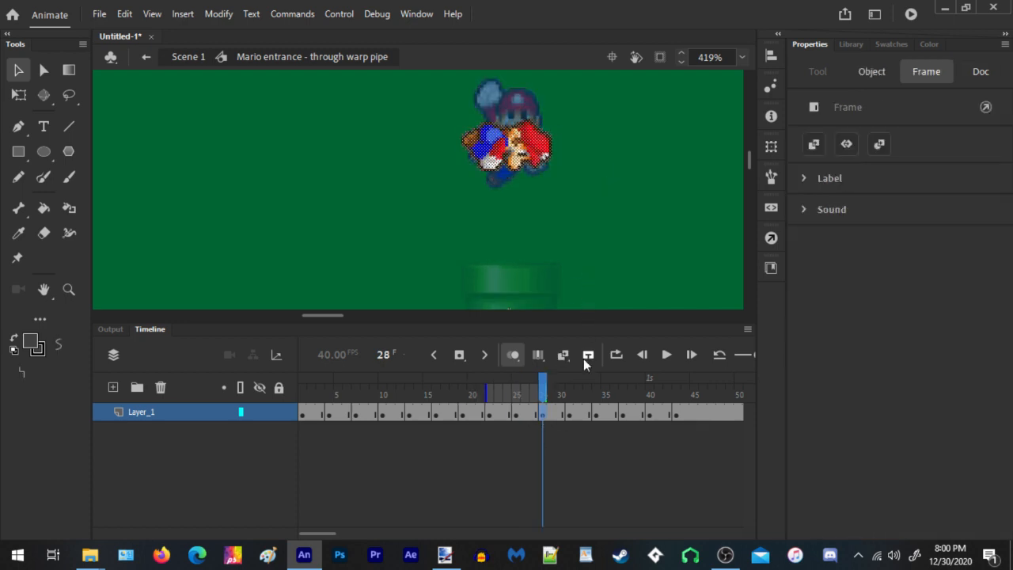
pyautogui.click(569, 414)
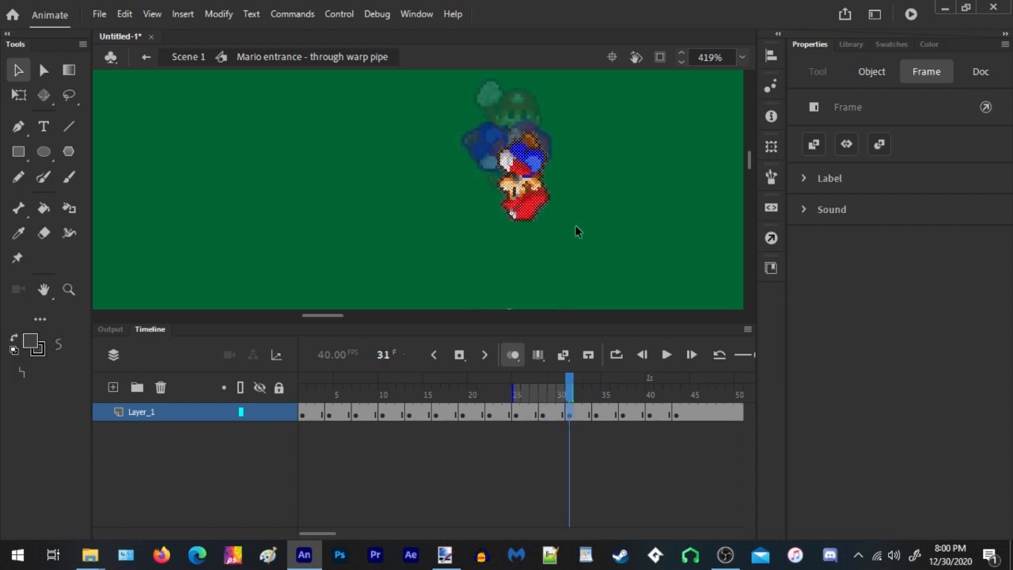
pyautogui.press('Left')
pyautogui.press('Left')
pyautogui.press('Left')
pyautogui.press('Left')
pyautogui.press('Left')
# Nudge the poses on frames 34 and 37 left to line up with the preceding onion-skinned poses
pyautogui.click(596, 418)
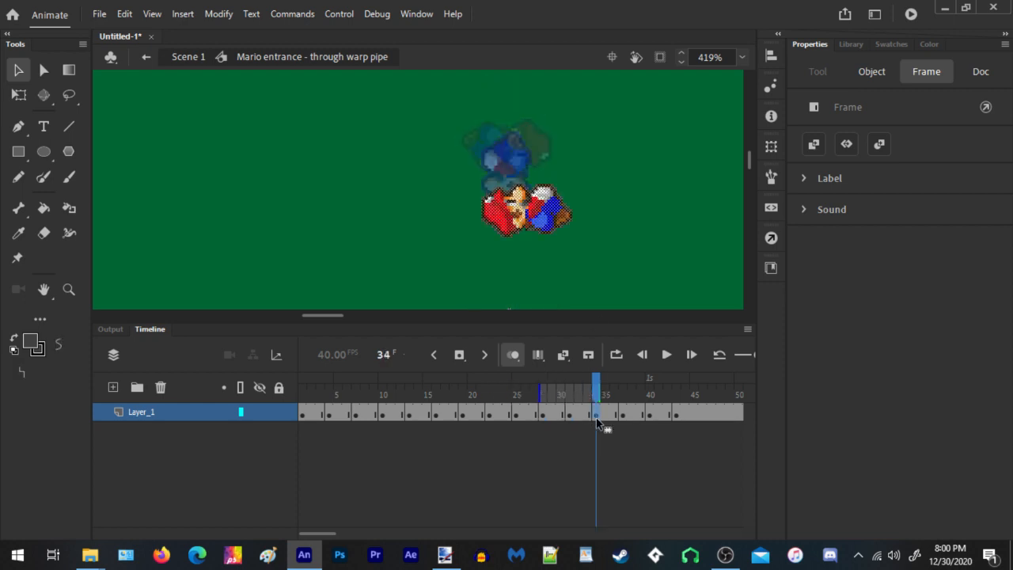
pyautogui.press('Left')
pyautogui.press('Left')
pyautogui.press('Left')
pyautogui.press('Left')
pyautogui.press('Left')
pyautogui.click(624, 418)
pyautogui.press('Left')
pyautogui.press('Left')
pyautogui.press('Left')
pyautogui.press('Left')
pyautogui.press('Left')
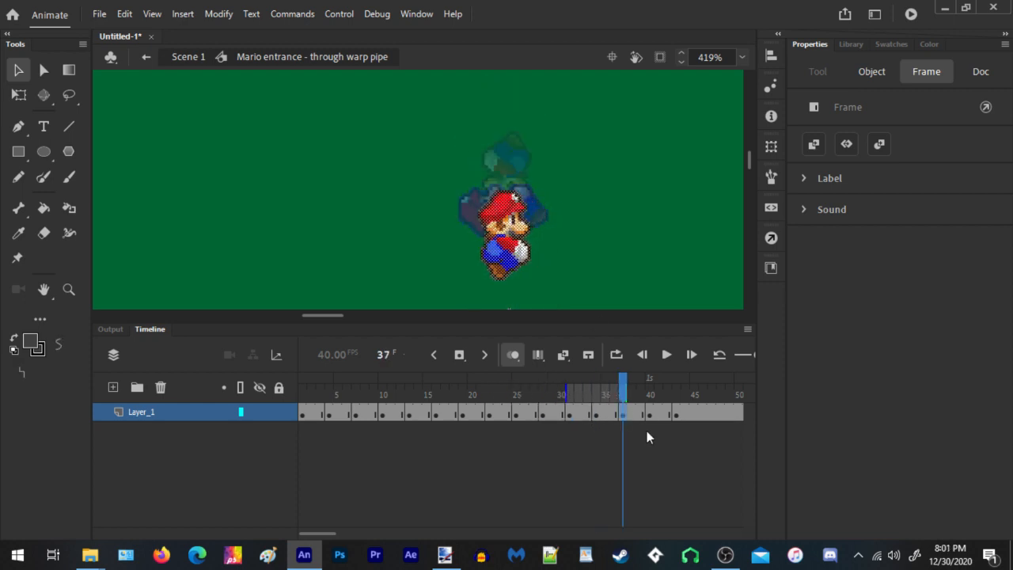
# Nudge the landing poses on frames 40 and 43 left to match the previous poses and play back the symbol's animation
pyautogui.click(651, 417)
pyautogui.press('Left')
pyautogui.press('Left')
pyautogui.press('Left')
pyautogui.press('Left')
pyautogui.press('Left')
pyautogui.click(676, 408)
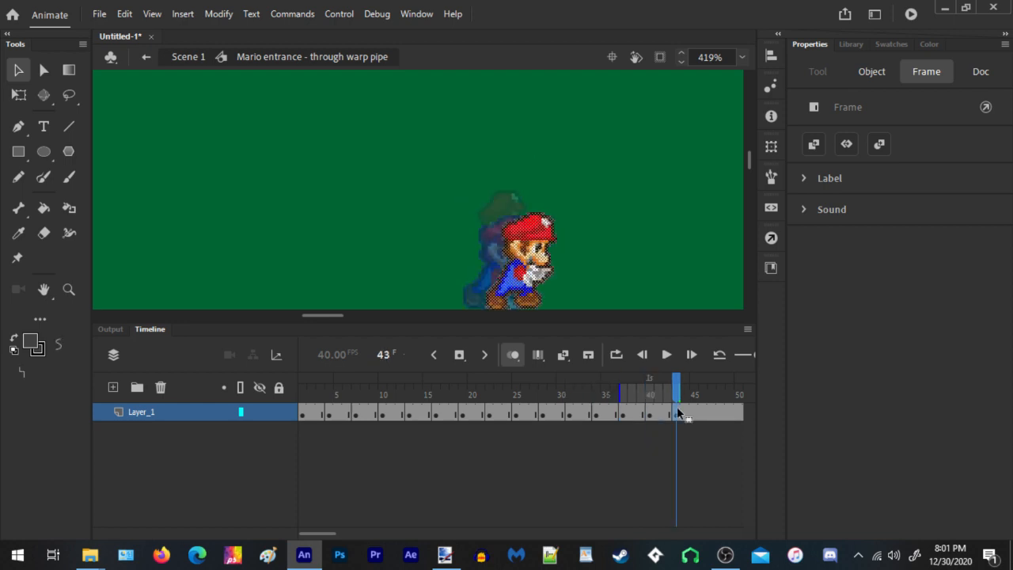
pyautogui.press('Left')
pyautogui.press('Left')
pyautogui.press('Left')
pyautogui.press('Left')
pyautogui.press('Left')
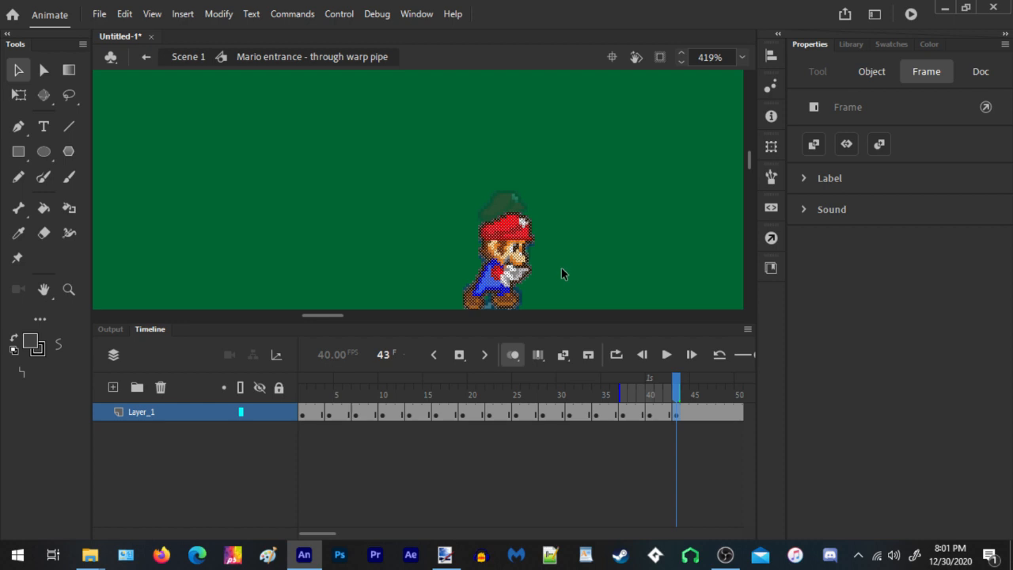
pyautogui.press('Return')
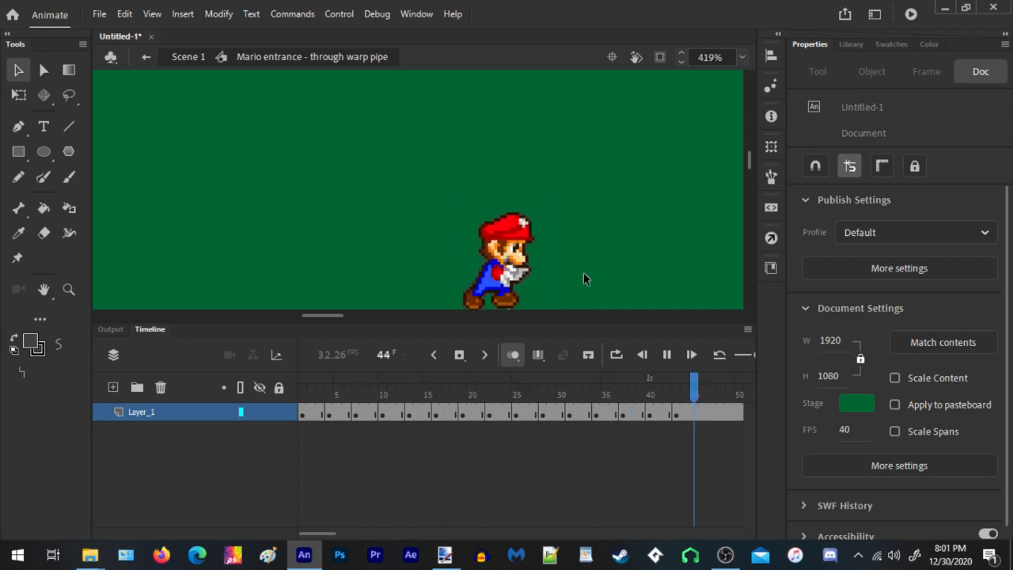
pyautogui.press('Return')
# Return to Scene 1 and move the warp pipe entrance instance up beside the other Mario
pyautogui.click(188, 56)
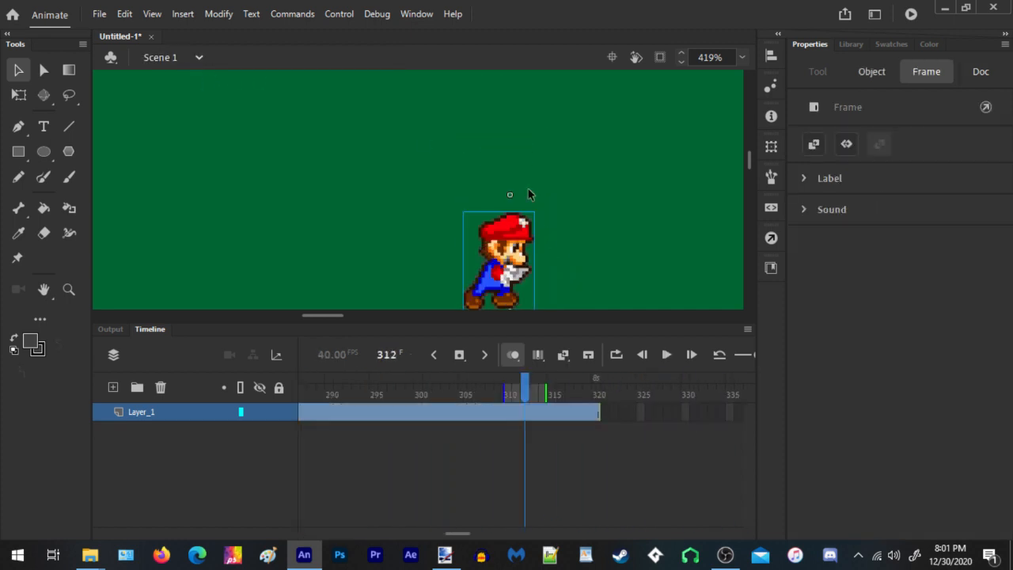
pyautogui.scroll(-3, 526, 187)
pyautogui.moveTo(519, 210); pyautogui.dragTo(389, 129)
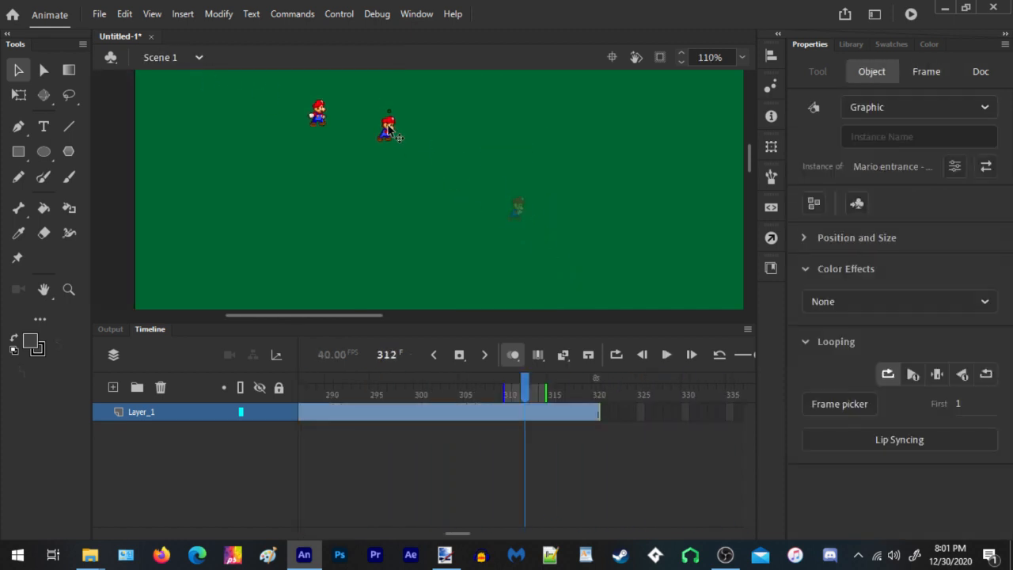
# Test the movie, zoom in to watch the warp pipe entrance beside the other Mario, and close the preview
pyautogui.click(915, 16)
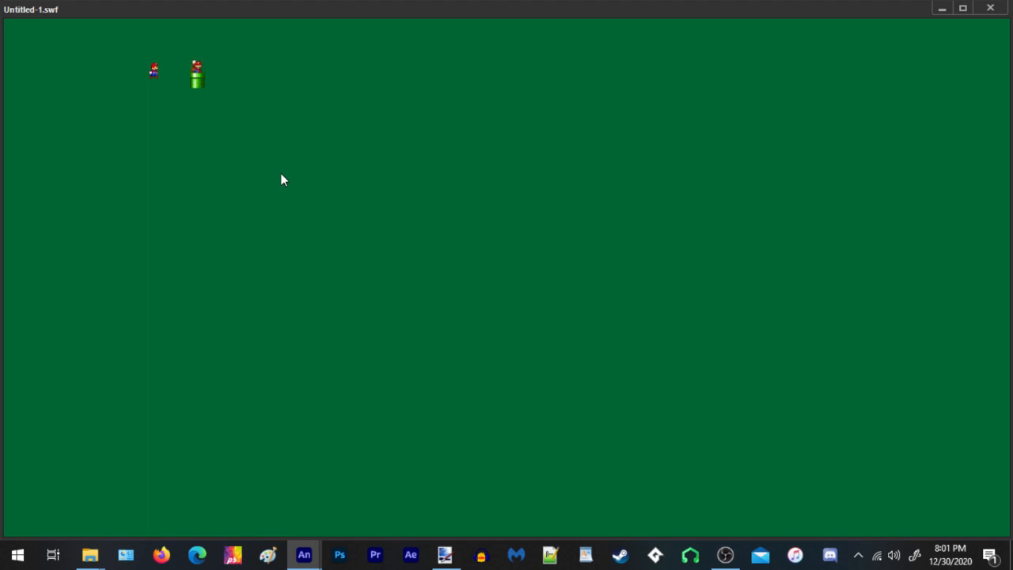
pyautogui.rightClick(243, 101)
pyautogui.click(283, 111)
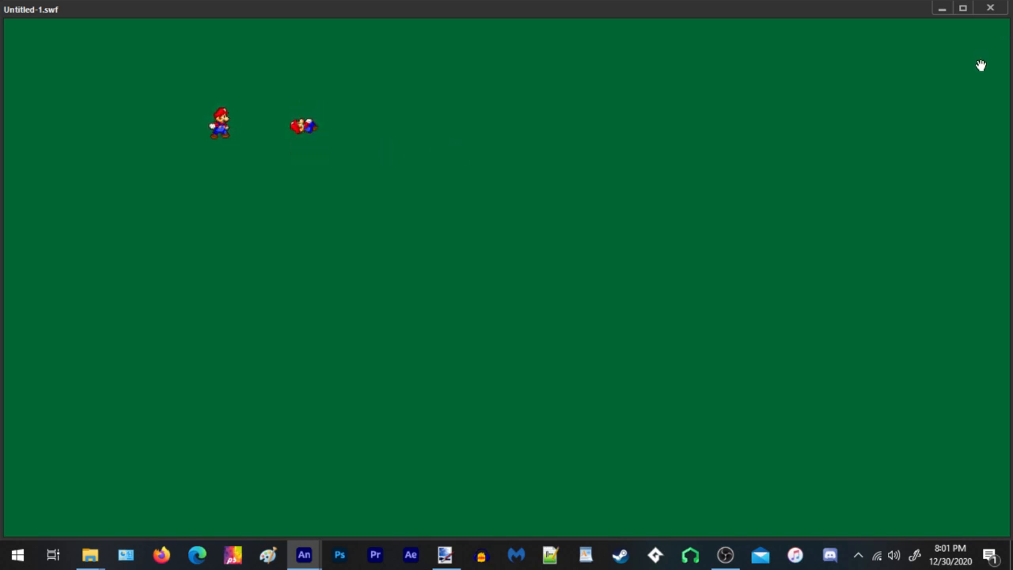
pyautogui.click(990, 8)
pyautogui.click(468, 181)
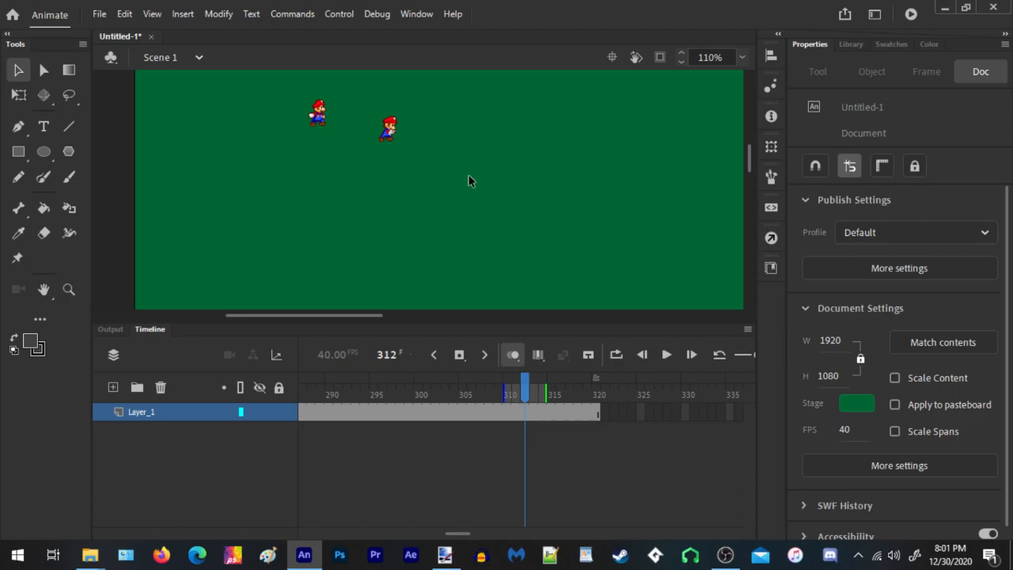
# Switch to the Mario sprite sheet in paint.net and copy the upper row of four Rolling B sprites
pyautogui.click(446, 553)
pyautogui.scroll(-5, 470, 321)
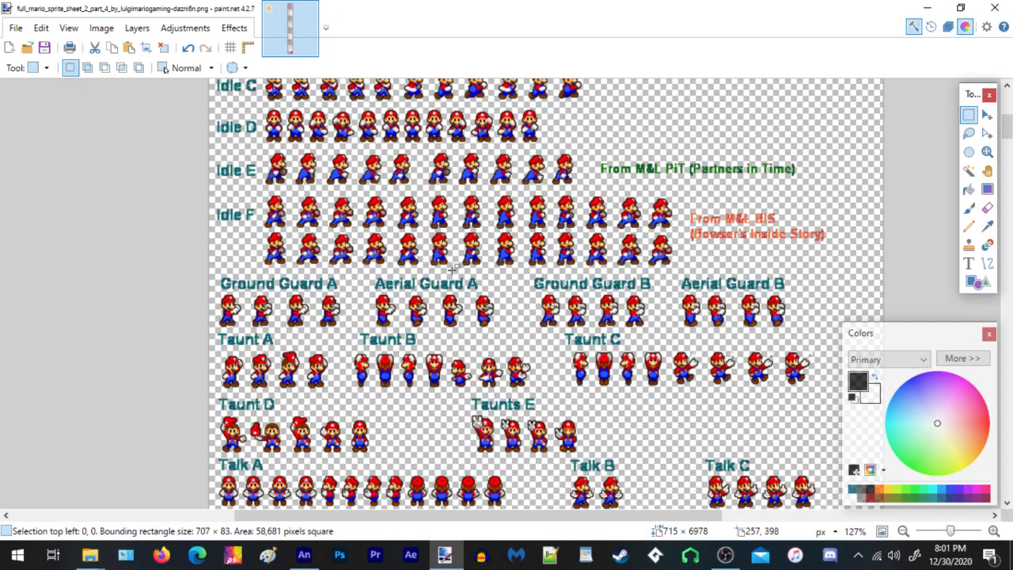
pyautogui.scroll(-10, 452, 270)
pyautogui.scroll(-5, 413, 328)
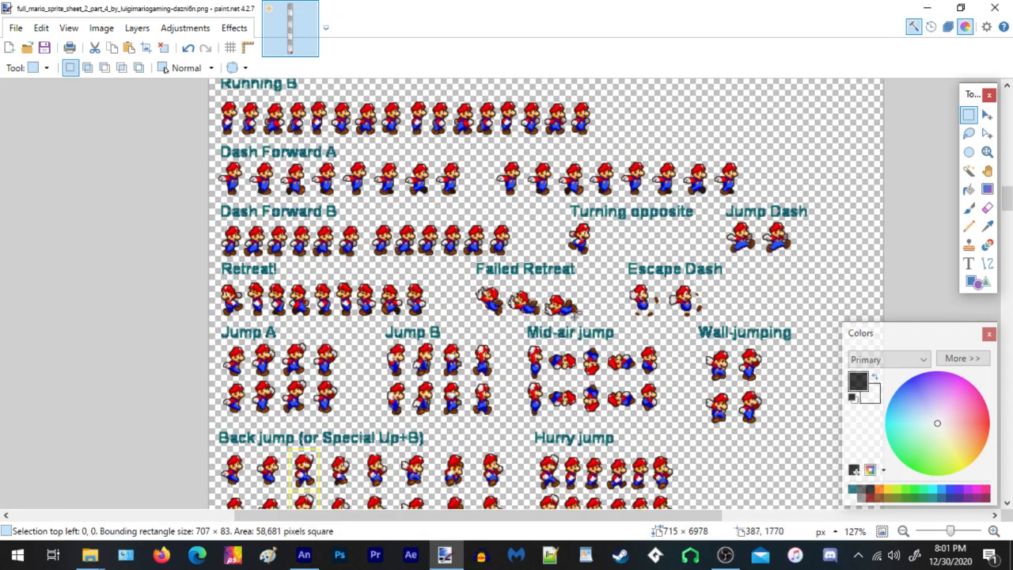
pyautogui.scroll(-5, 435, 237)
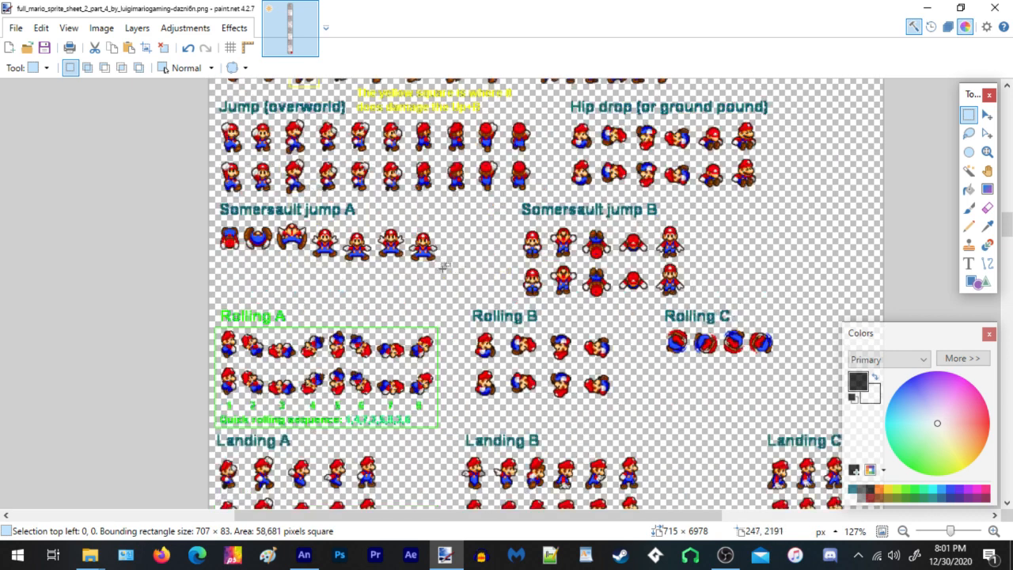
pyautogui.scroll(-2, 564, 281)
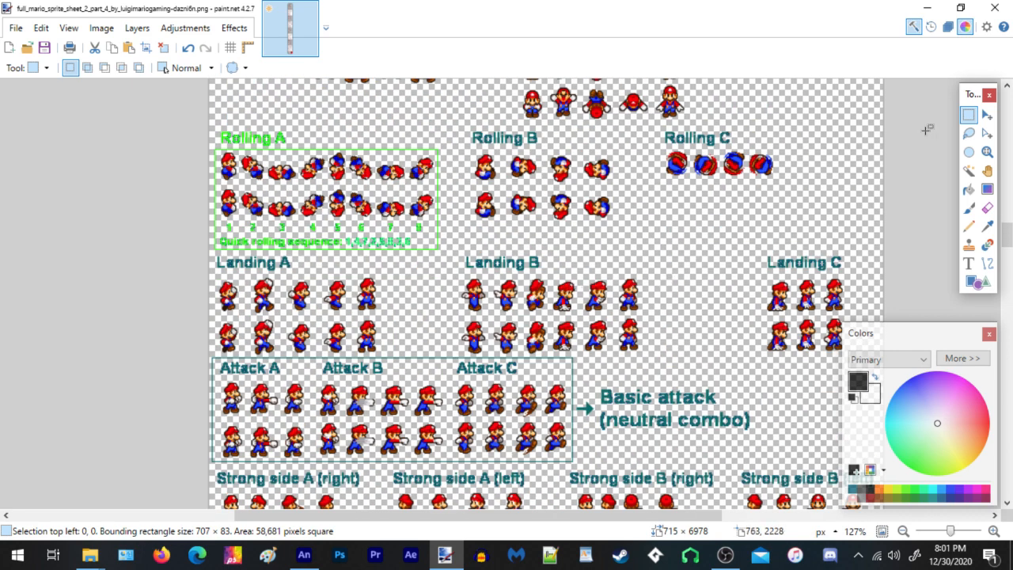
pyautogui.scroll(3, 746, 163)
pyautogui.scroll(1, 720, 163)
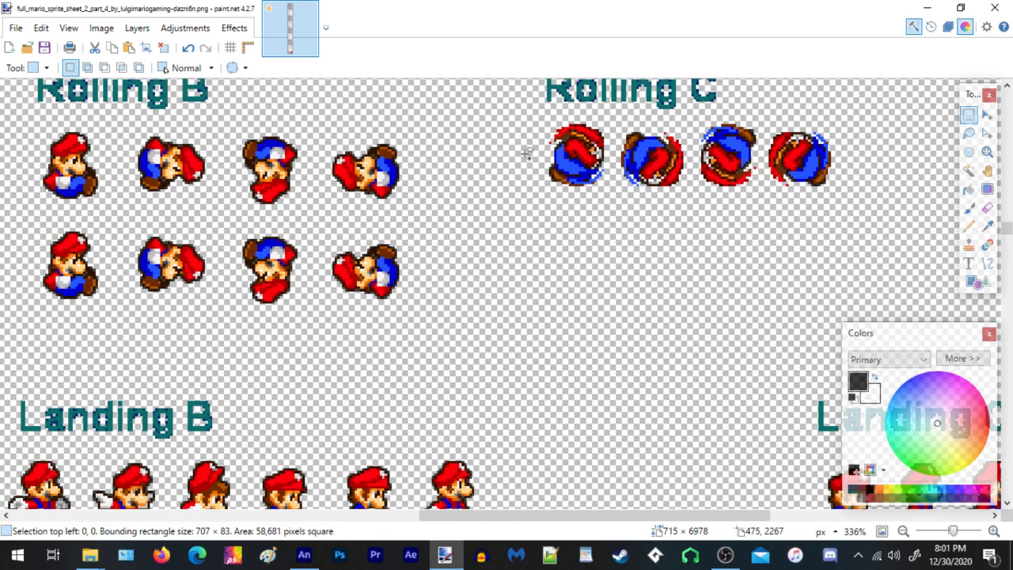
pyautogui.scroll(-1, 523, 159)
pyautogui.scroll(2, 180, 144)
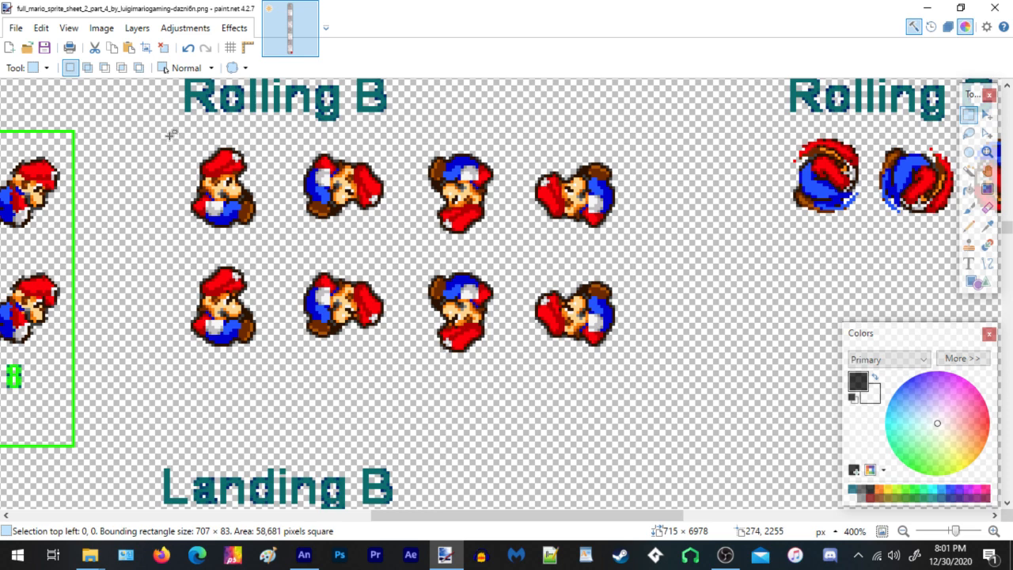
pyautogui.moveTo(168, 136); pyautogui.dragTo(649, 241)
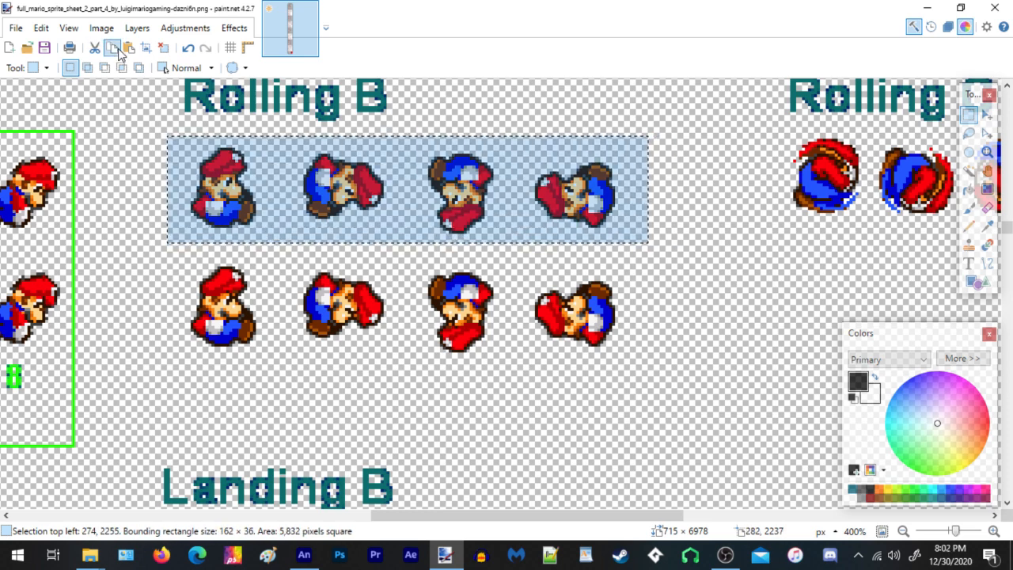
# Switch back to Animate, paste the rolling sprites at the stage centre and move them to X 178, Y 196
pyautogui.click(306, 555)
pyautogui.rightClick(489, 140)
pyautogui.click(532, 181)
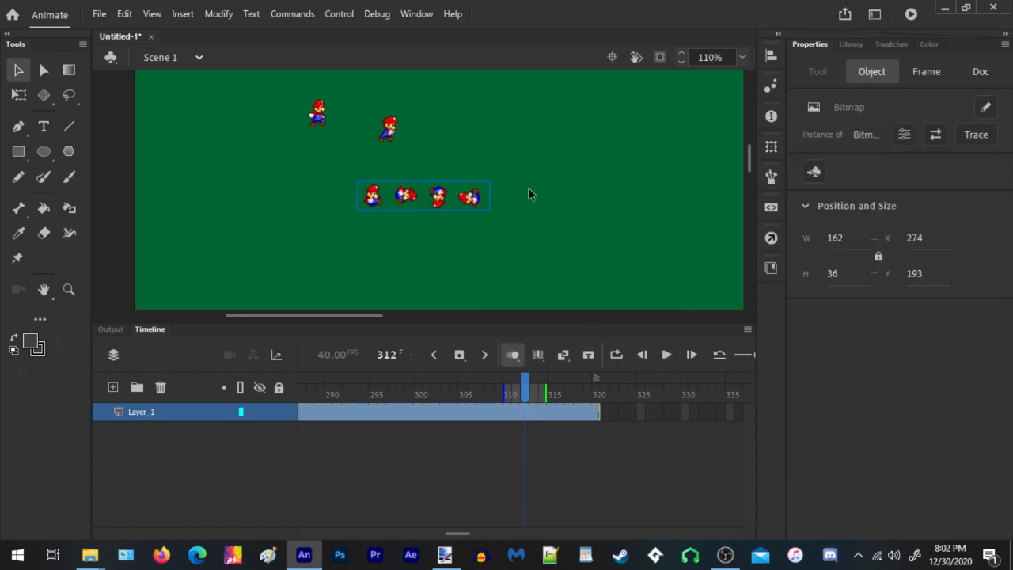
pyautogui.moveTo(401, 203); pyautogui.dragTo(317, 205)
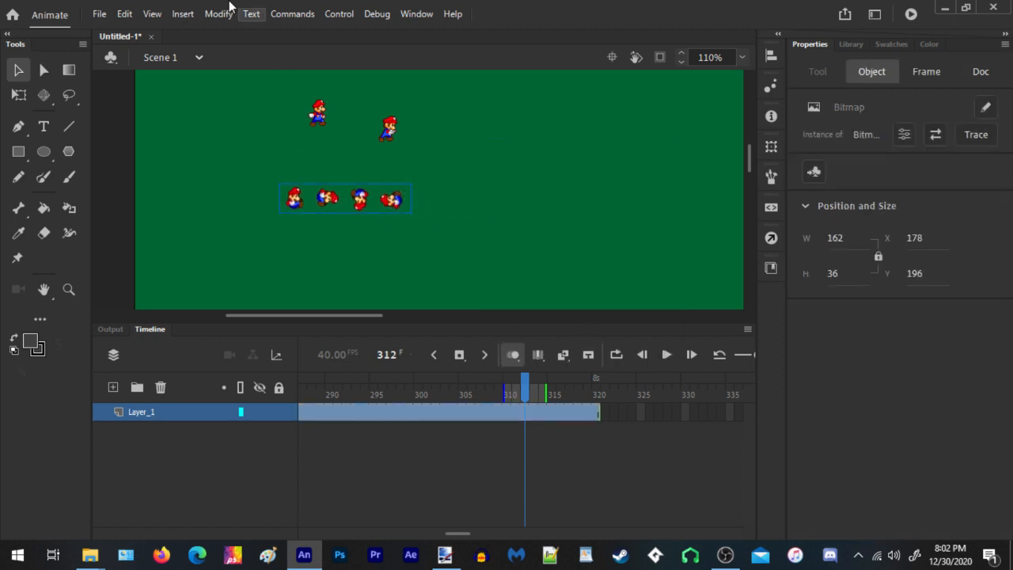
# Convert the pasted rolling sprites to vector shapes with Trace Bitmap, keeping the current trace settings
pyautogui.click(219, 13)
pyautogui.moveTo(253, 123)
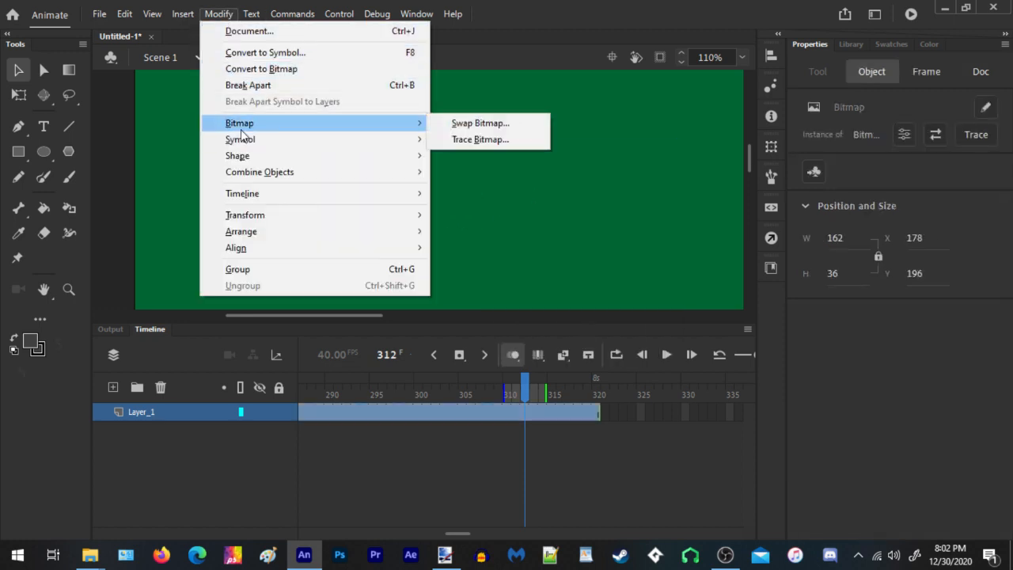
pyautogui.click(485, 140)
pyautogui.click(598, 230)
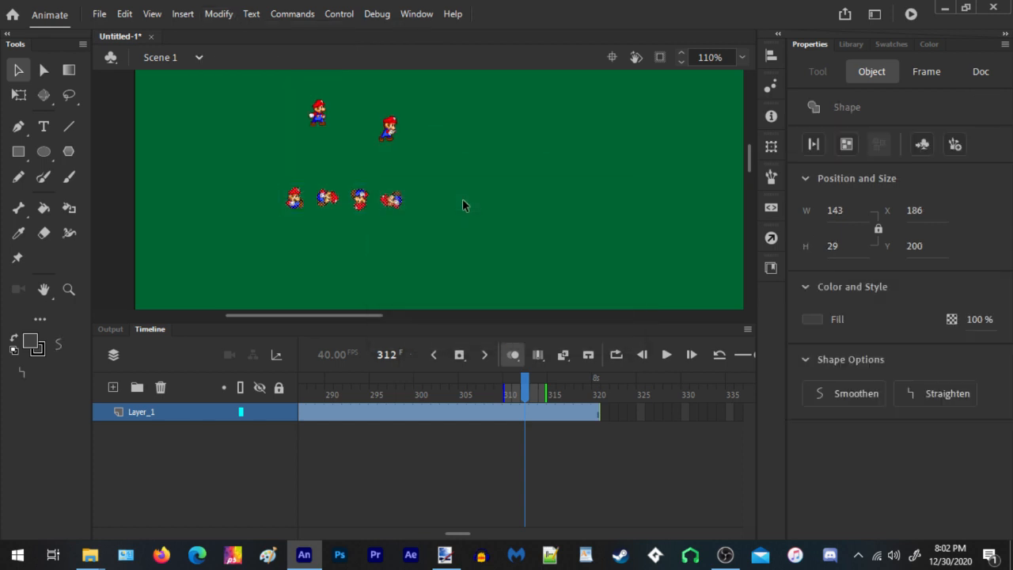
# Convert the traced rolling sprites to a Graphic symbol named "Mario roll 1"
pyautogui.rightClick(360, 202)
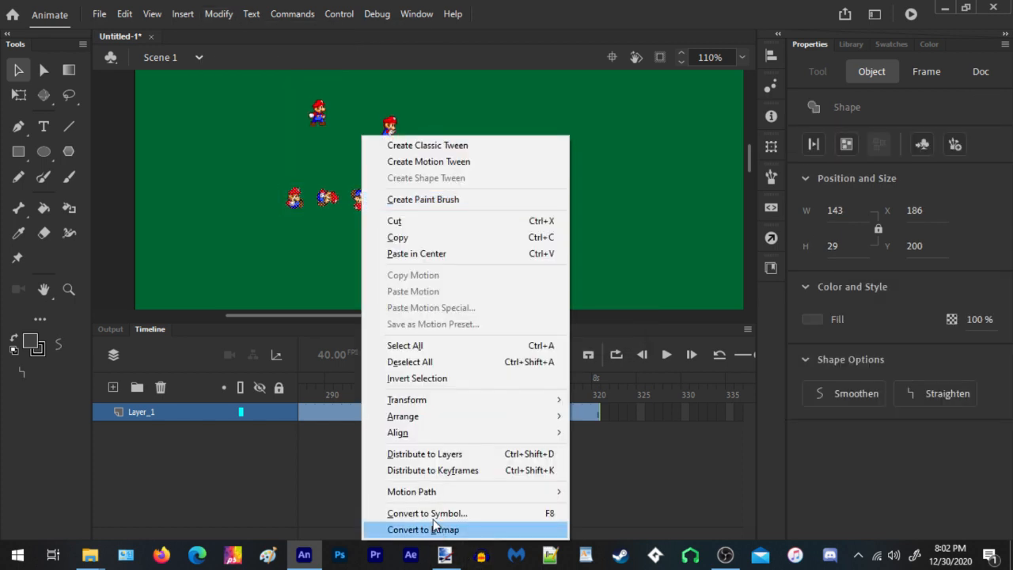
pyautogui.click(456, 511)
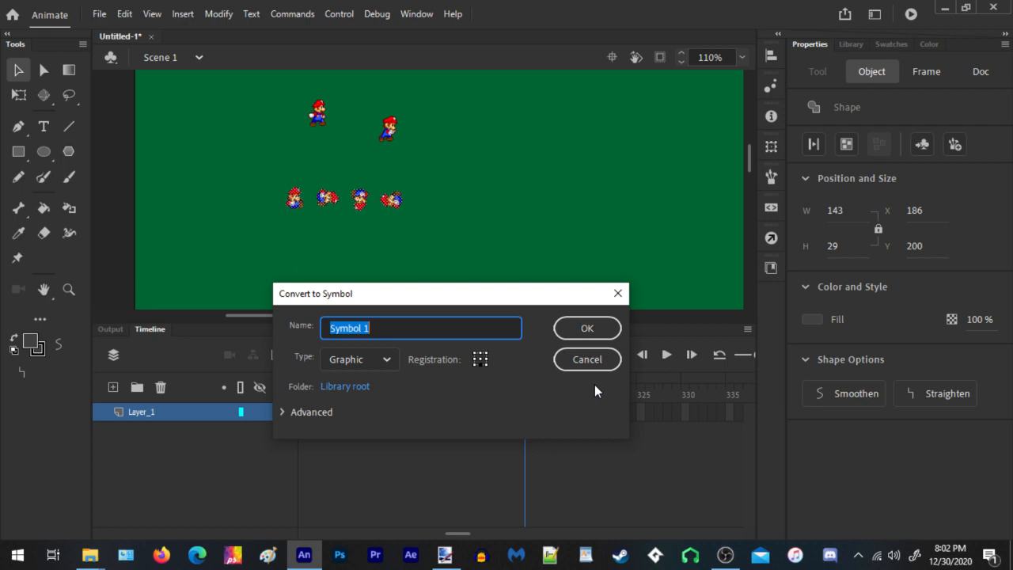
pyautogui.write('Mario rol')
pyautogui.click(585, 328)
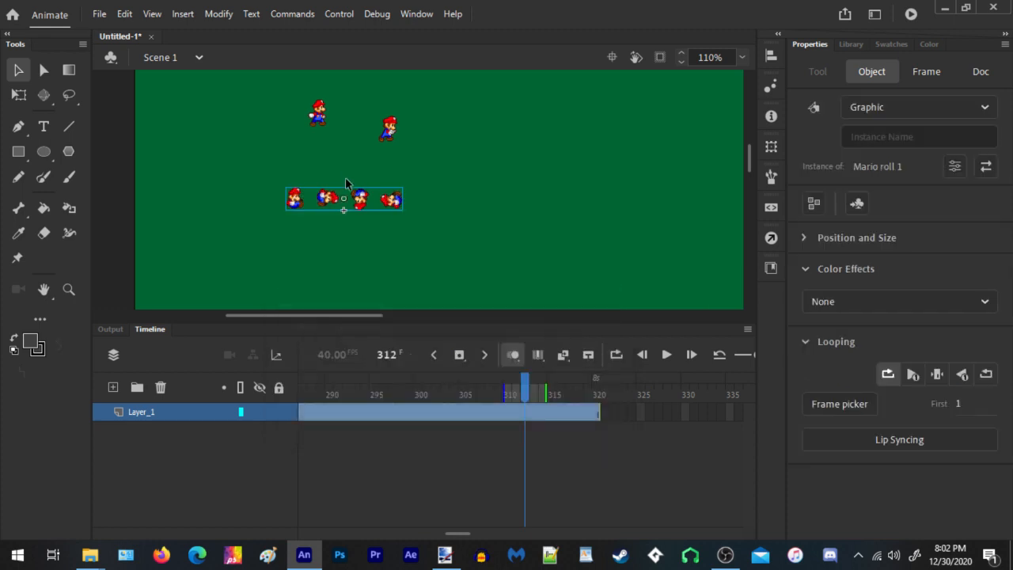
# Open the Mario roll 1 symbol for editing and move the rolling sprites to X -11.2, centring the first sprite on the registration point
pyautogui.scroll(4, 346, 177)
pyautogui.doubleClick(371, 206)
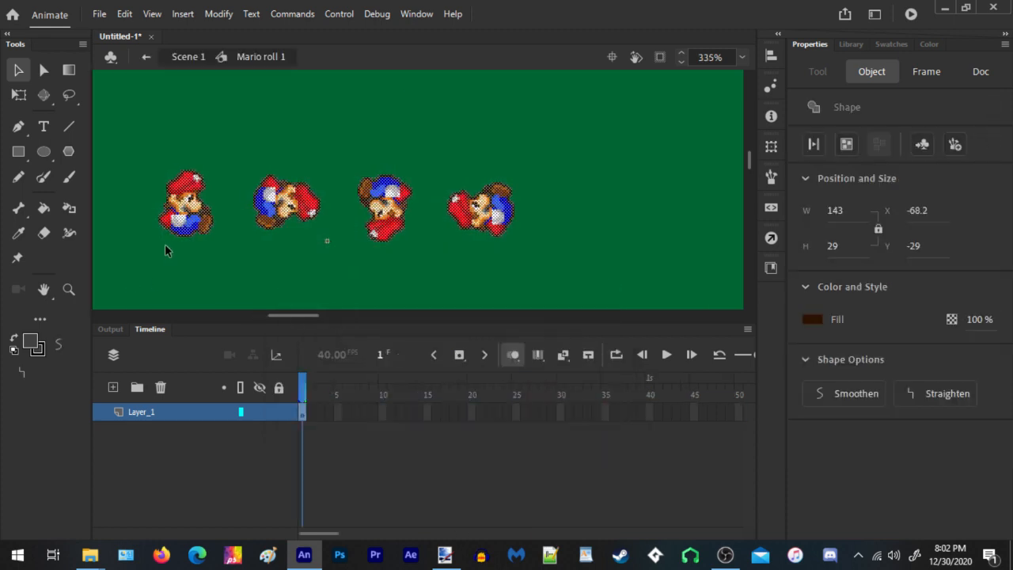
pyautogui.scroll(-4, 164, 247)
pyautogui.press('Right')
pyautogui.press('Right')
pyautogui.press('Right')
pyautogui.press('Right')
pyautogui.press('Right')
pyautogui.press('Right')
pyautogui.press('Right')
pyautogui.press('Right')
pyautogui.press('Right')
pyautogui.press('Right')
pyautogui.press('Right')
pyautogui.press('Right')
pyautogui.press('Right')
pyautogui.press('Right')
pyautogui.press('Right')
pyautogui.press('Right')
pyautogui.press('Right')
pyautogui.press('Right')
pyautogui.press('Right')
pyautogui.press('Right')
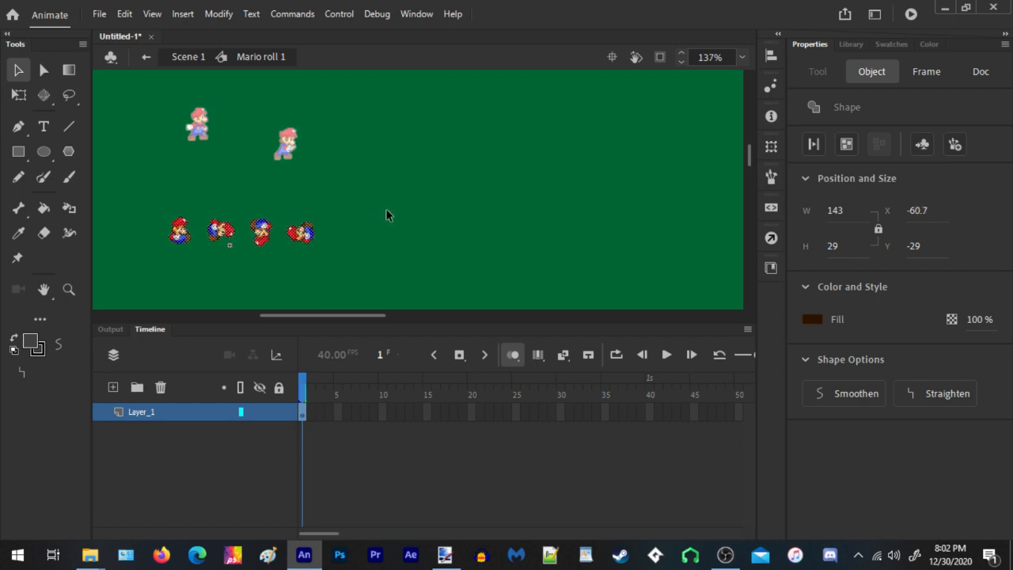
pyautogui.press('Right')
pyautogui.press('Right')
pyautogui.press('Right')
pyautogui.press('Right')
pyautogui.press('Right')
pyautogui.press('Right')
pyautogui.press('Right')
pyautogui.press('Right')
pyautogui.press('Right')
pyautogui.press('Right')
pyautogui.press('Right')
pyautogui.press('Right')
pyautogui.press('Right')
pyautogui.press('Right')
pyautogui.press('Right')
pyautogui.press('Right')
pyautogui.press('Right')
pyautogui.press('Right')
pyautogui.press('Right')
pyautogui.press('Right')
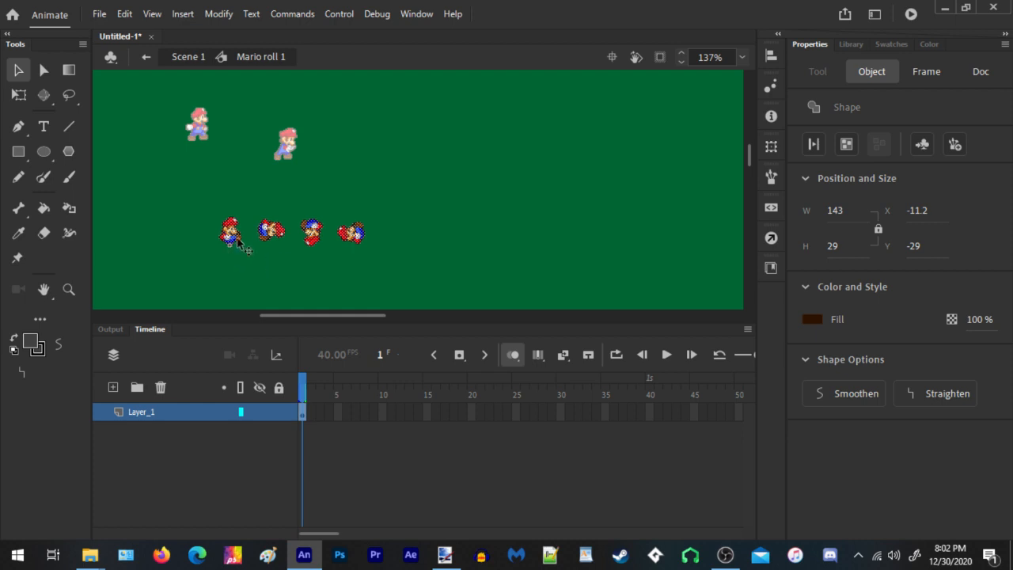
pyautogui.scroll(5, 228, 247)
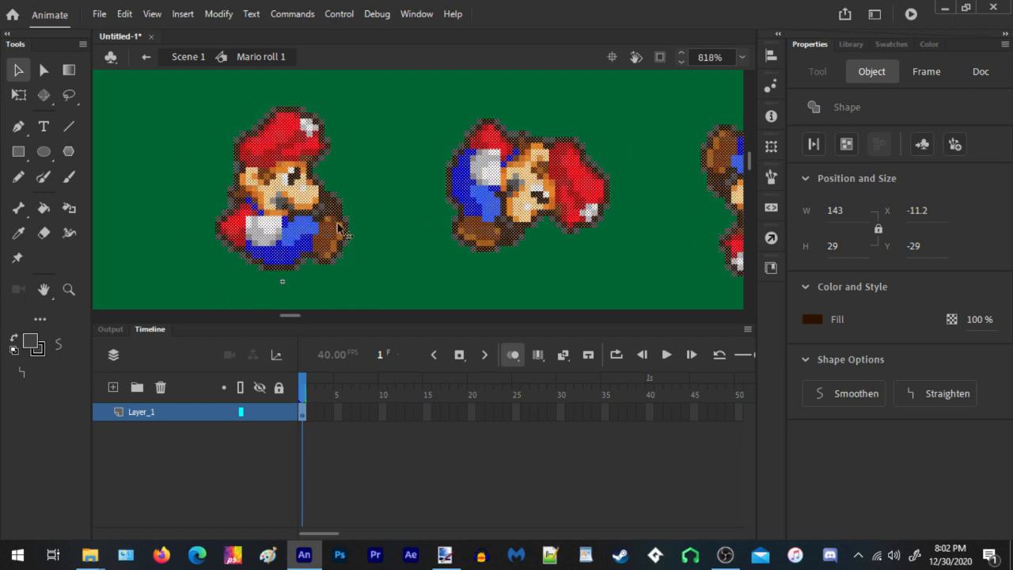
# Cut the second, third and fourth rolling sprites from frame 1, keeping only the upright sprite
pyautogui.scroll(-3, 179, 169)
pyautogui.moveTo(624, 109); pyautogui.dragTo(273, 250)
pyautogui.rightClick(320, 182)
pyautogui.click(351, 221)
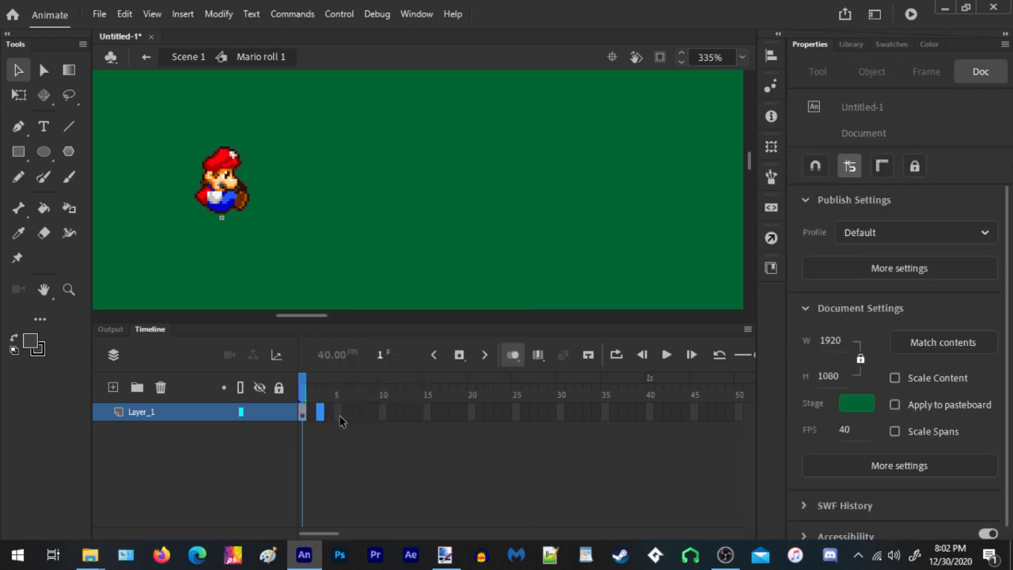
# Insert blank keyframes at frames 3, 5 and 7 of Layer_1 and extend the layer to frame 8
pyautogui.press('F7')
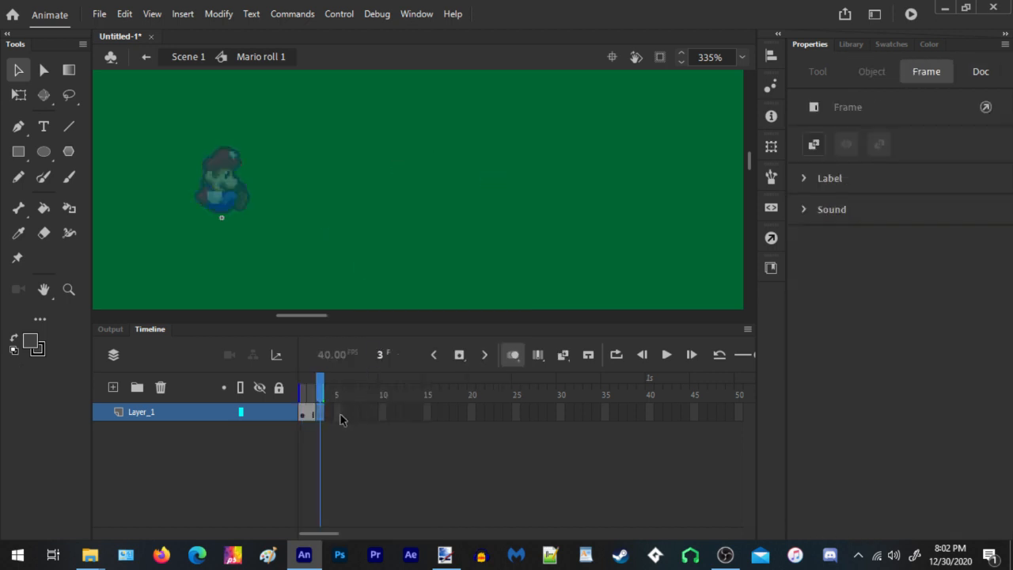
pyautogui.click(342, 419)
pyautogui.press('F7')
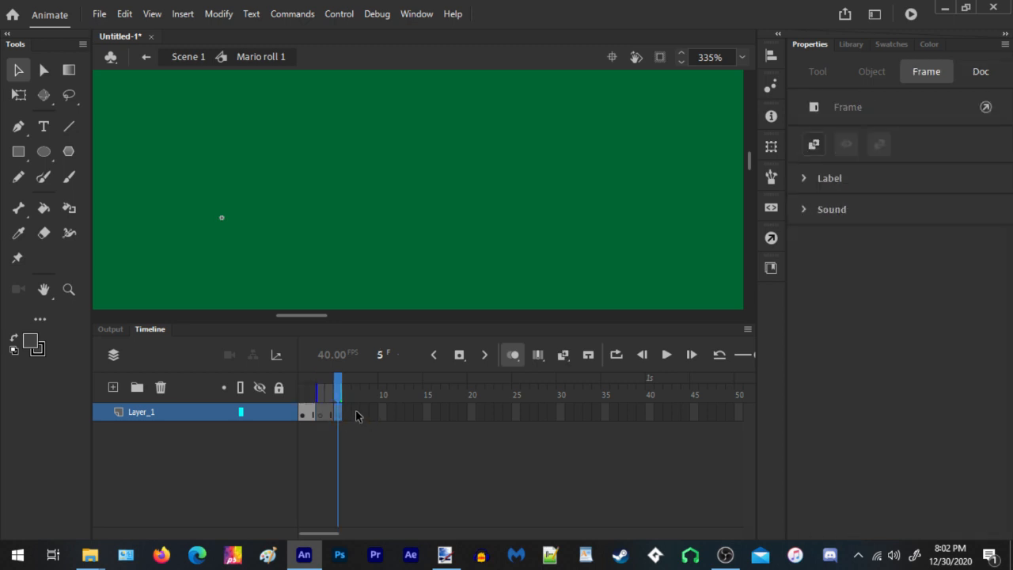
pyautogui.click(356, 416)
pyautogui.press('F7')
# Paste the three cut sprites in place on frame 3 and move them to X -12.05, so the first overlaps the onion-skinned sprite
pyautogui.click(322, 419)
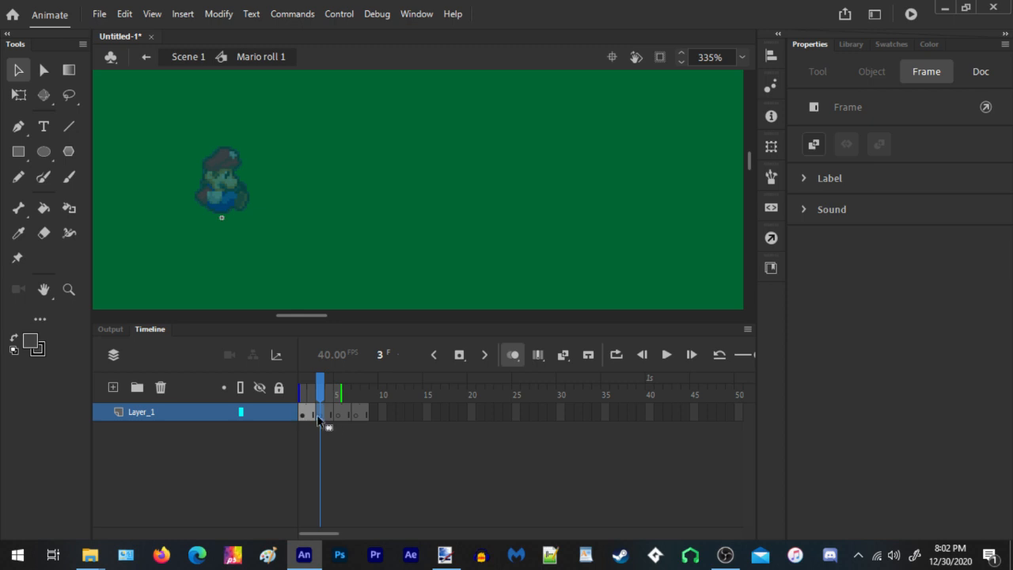
pyautogui.click(366, 431)
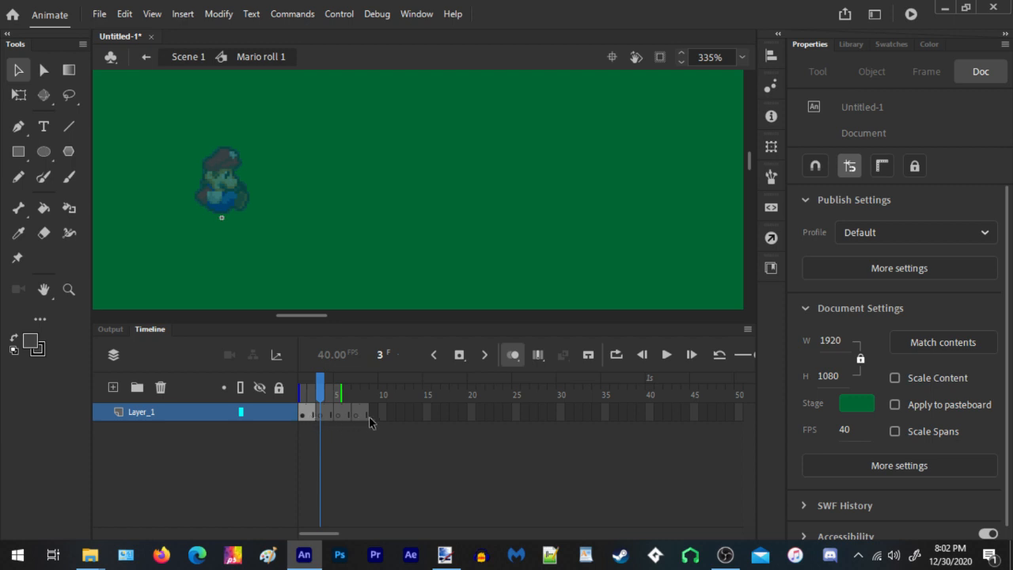
pyautogui.click(326, 414)
pyautogui.rightClick(226, 188)
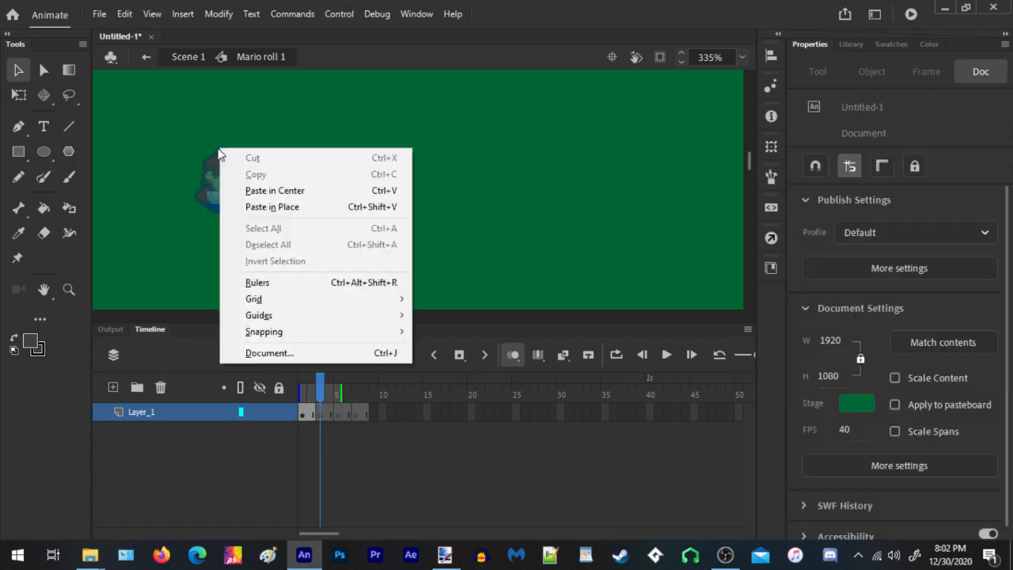
pyautogui.click(262, 205)
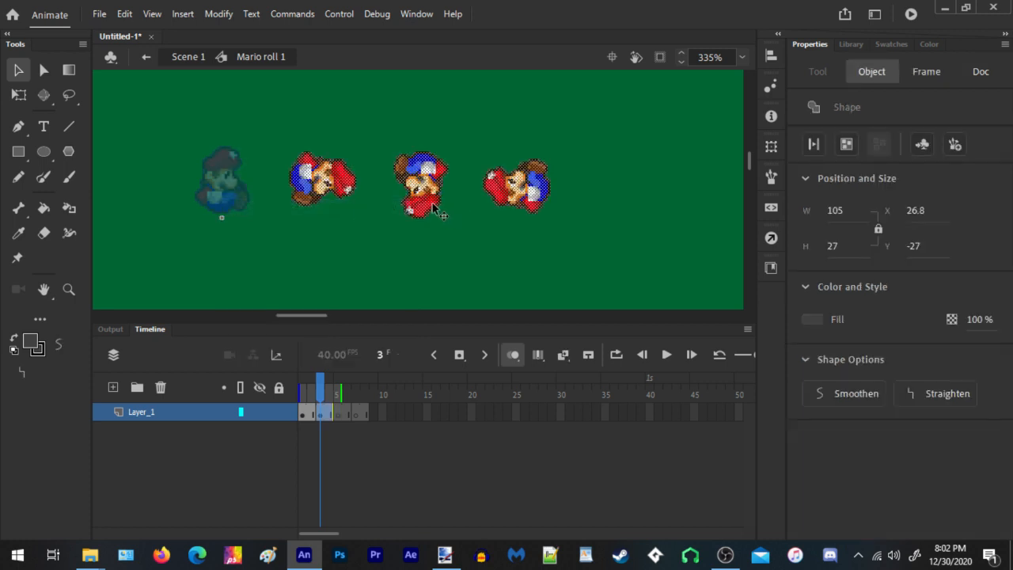
pyautogui.moveTo(615, 106); pyautogui.dragTo(243, 240)
pyautogui.press('Left')
pyautogui.press('Left')
pyautogui.press('Left')
pyautogui.press('Left')
pyautogui.press('Left')
pyautogui.press('Left')
pyautogui.press('Left')
pyautogui.press('Left')
pyautogui.press('Left')
pyautogui.press('Left')
pyautogui.press('Left')
pyautogui.press('Left')
pyautogui.press('Left')
pyautogui.press('Left')
pyautogui.press('Left')
pyautogui.press('Left')
pyautogui.press('Left')
pyautogui.press('Left')
pyautogui.press('Left')
pyautogui.press('Left')
pyautogui.press('Left')
pyautogui.press('Left')
pyautogui.press('Left')
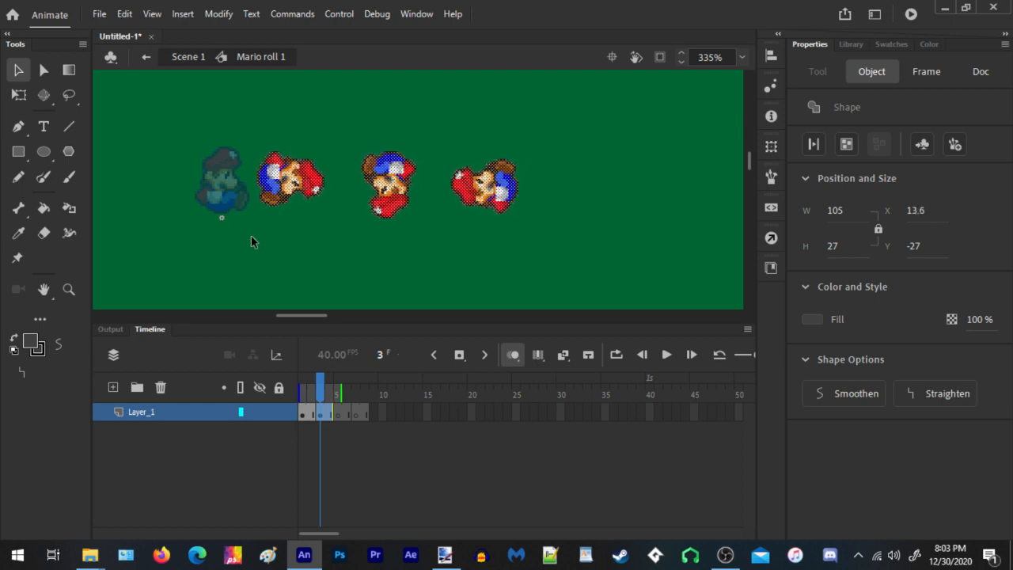
pyautogui.scroll(-5, 327, 237)
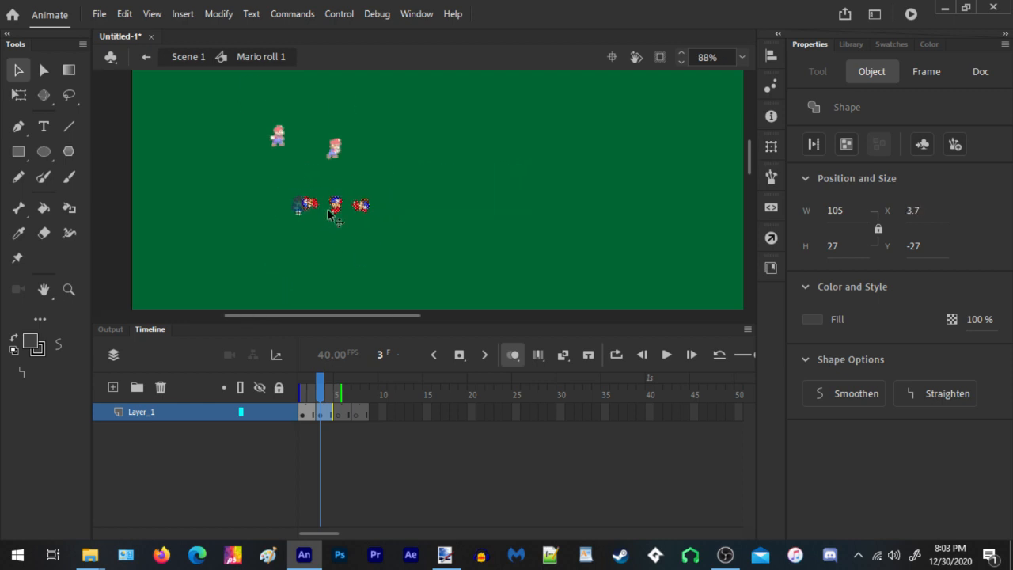
pyautogui.press('Left')
pyautogui.press('Left')
pyautogui.press('Left')
pyautogui.press('Left')
pyautogui.press('Left')
pyautogui.press('Left')
pyautogui.press('Left')
pyautogui.press('Left')
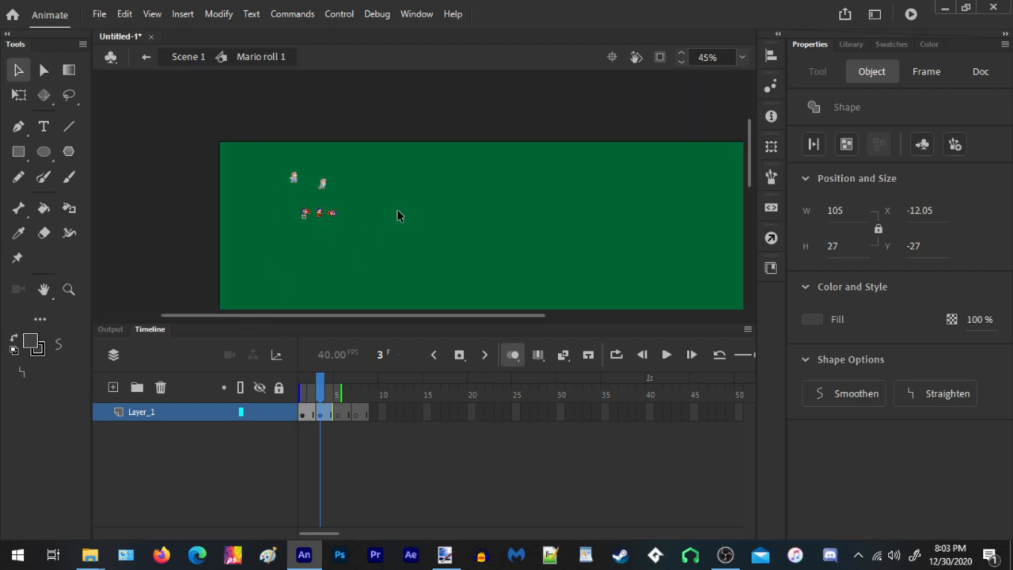
# Cut the last two sprites from frame 3, keeping only the sideways sprite over the registration point
pyautogui.moveTo(401, 166); pyautogui.dragTo(312, 254)
pyautogui.rightClick(320, 219)
pyautogui.click(375, 222)
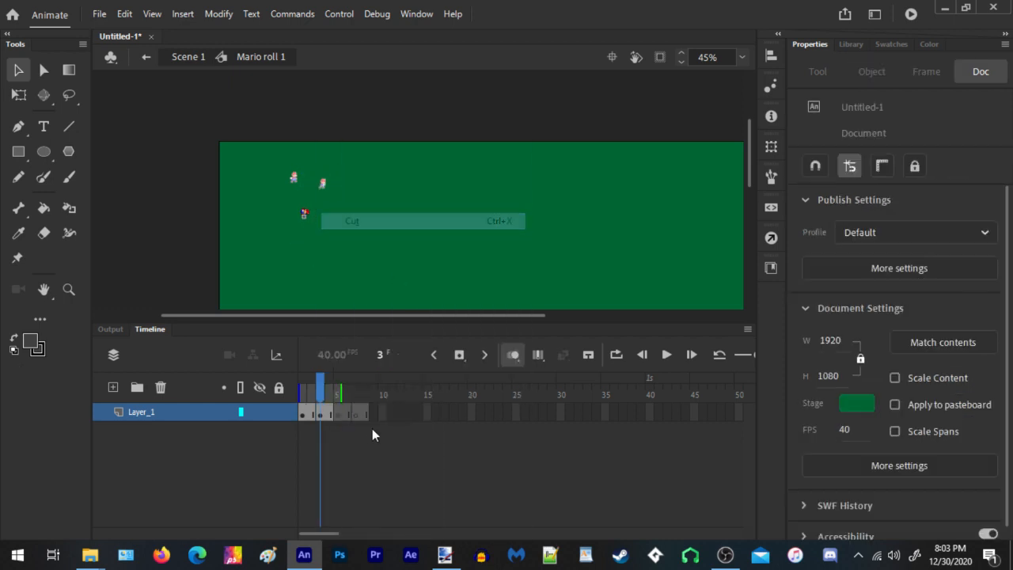
# Paste the two cut sprites in place on frame 5 and move them to X -10.55
pyautogui.click(338, 412)
pyautogui.rightClick(356, 317)
pyautogui.click(401, 167)
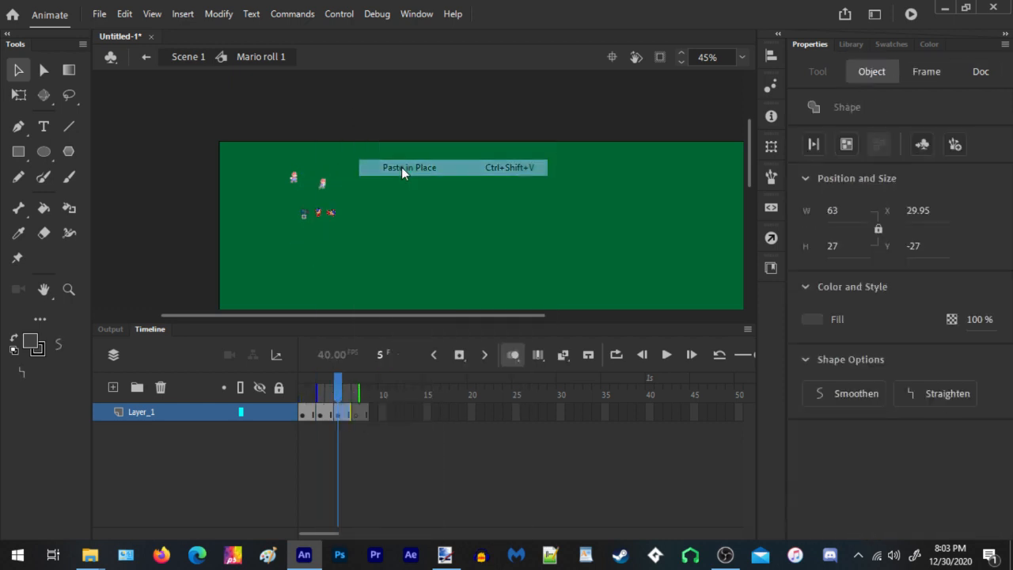
pyautogui.press('Right')
pyautogui.press('Right')
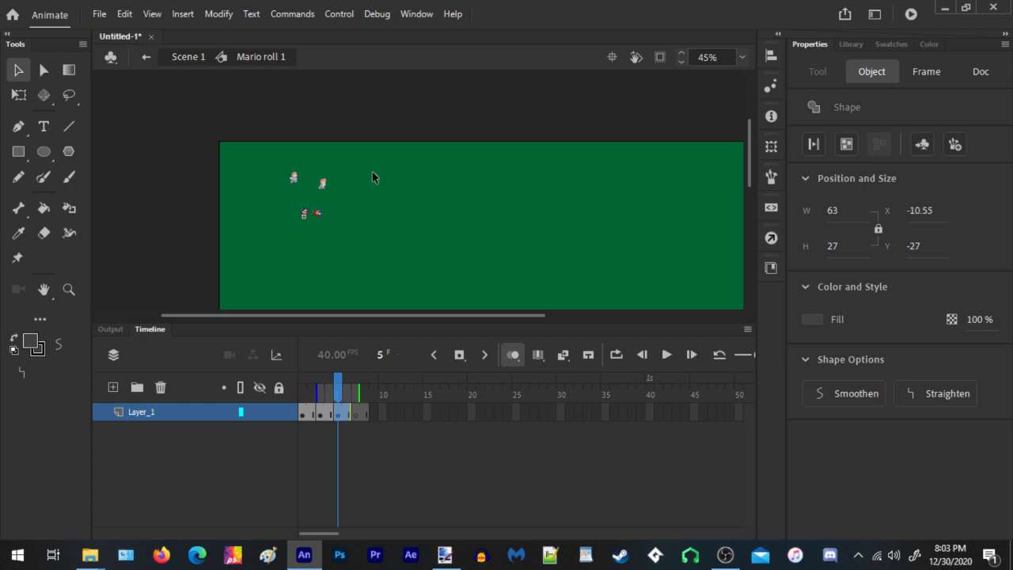
# Cut the last rolling sprite from frame 5, keeping only the upside-down sprite
pyautogui.moveTo(373, 172); pyautogui.dragTo(310, 247)
pyautogui.rightClick(323, 219)
pyautogui.click(363, 227)
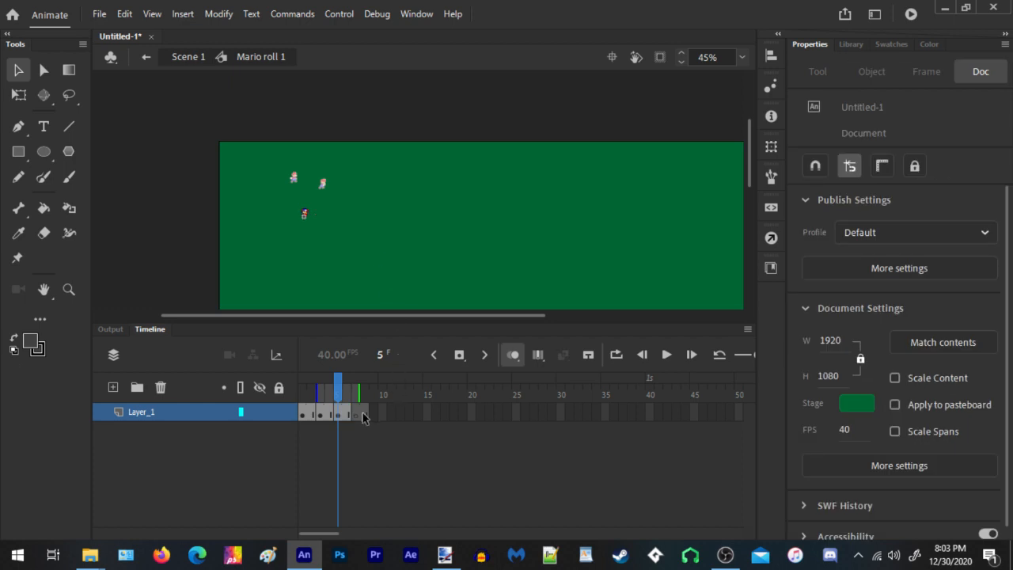
# Paste the last rolling sprite in place on frame 7 and move it to X -12.8, over the registration point
pyautogui.click(357, 413)
pyautogui.rightClick(389, 201)
pyautogui.click(442, 259)
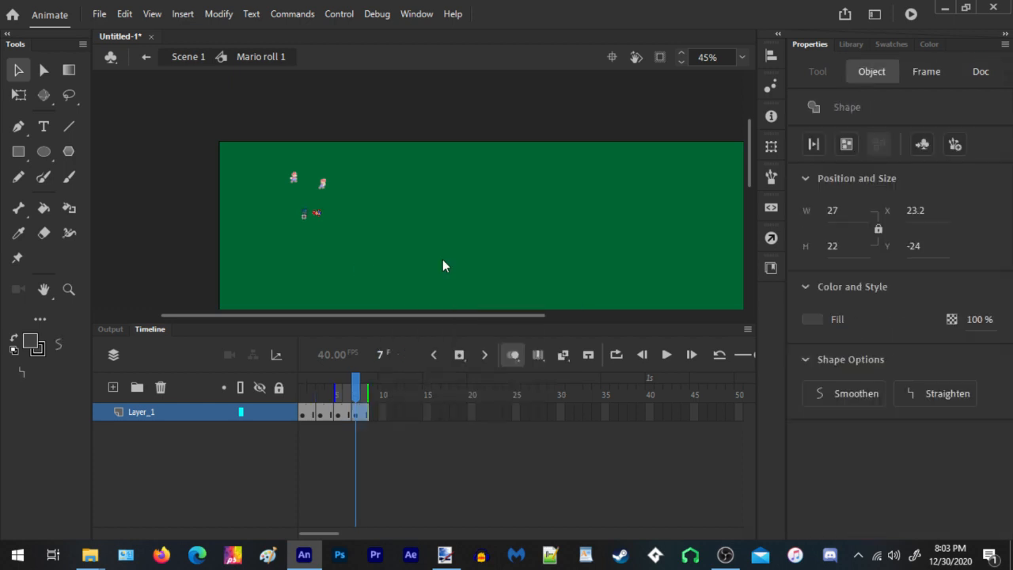
pyautogui.press('Left')
pyautogui.press('Left')
pyautogui.press('Left')
pyautogui.press('Left')
pyautogui.press('Right')
pyautogui.press('Right')
pyautogui.scroll(5, 333, 226)
pyautogui.scroll(-3, 349, 196)
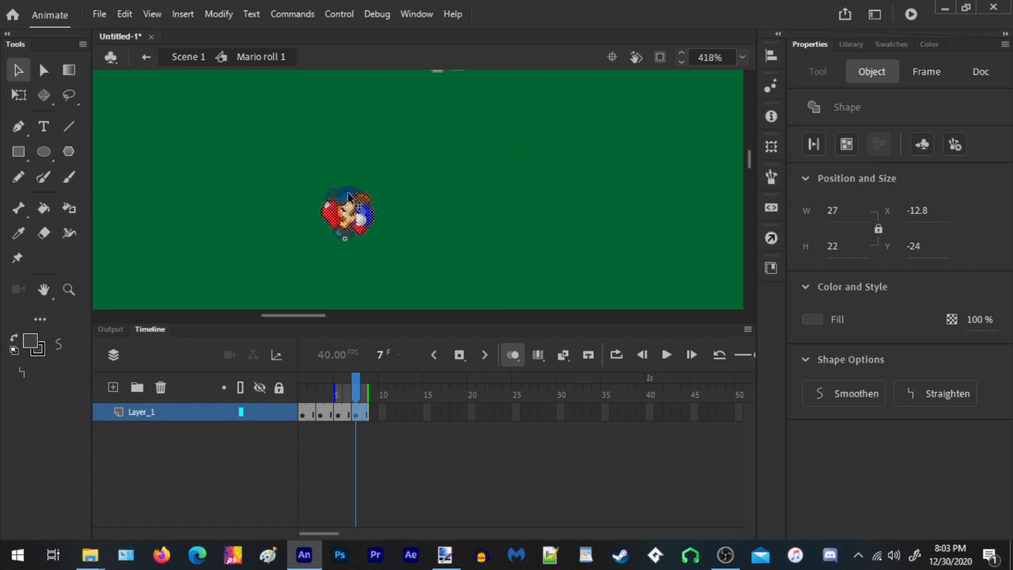
# Play the roll inside the symbol and check the sprite alignment on frames 1, 3 and 5
pyautogui.scroll(1, 322, 187)
pyautogui.press('Return')
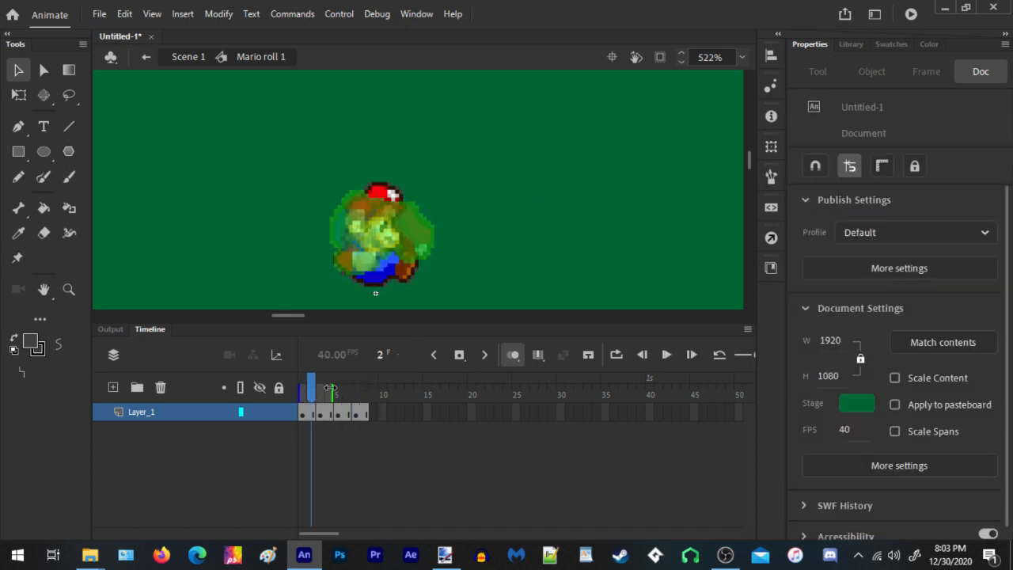
pyautogui.click(310, 418)
pyautogui.click(322, 416)
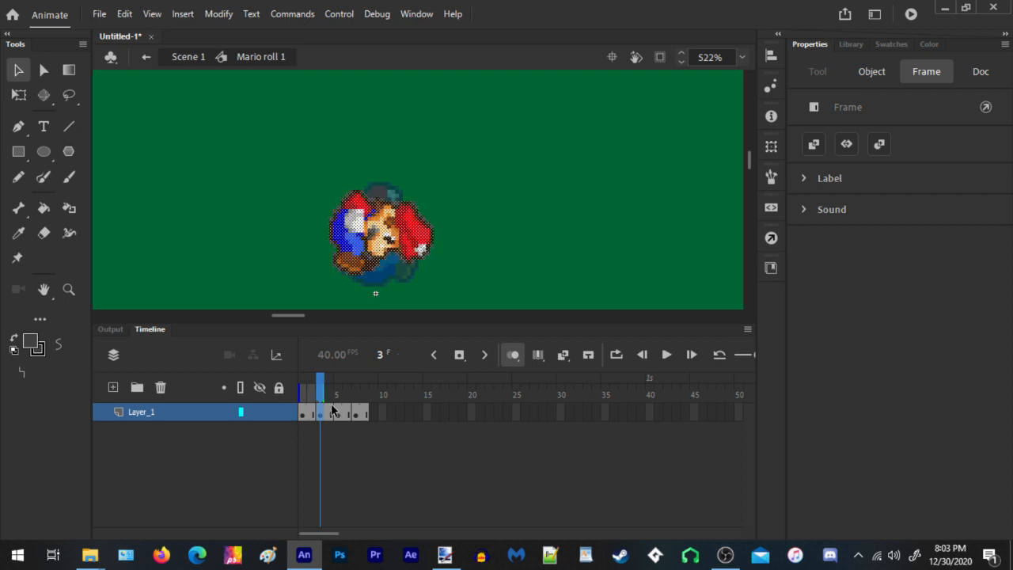
pyautogui.click(341, 413)
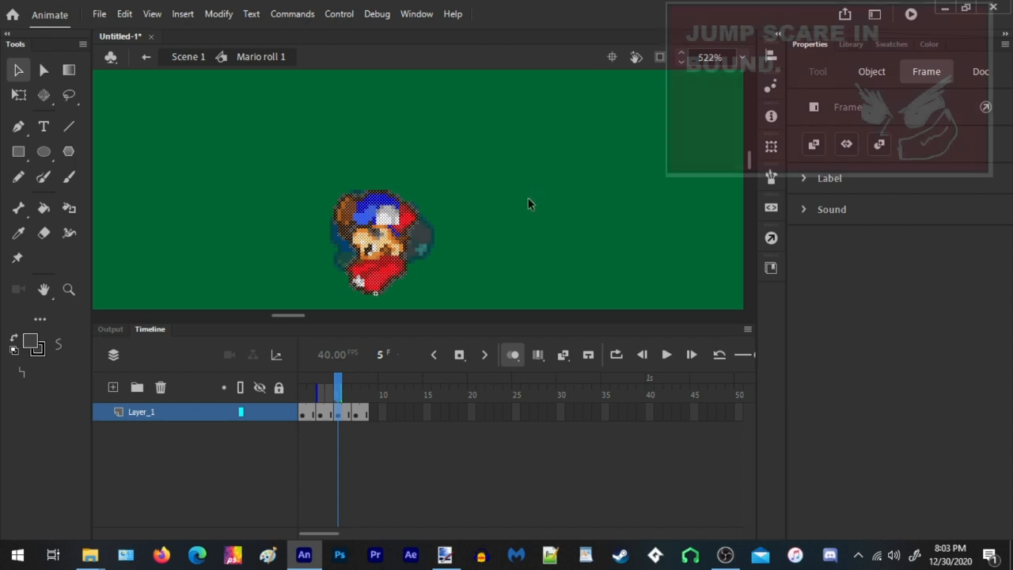
# Nudge the sprite on frame 7 horizontally until it lines up with the onion-skinned sprite of the previous keyframe
pyautogui.click(357, 415)
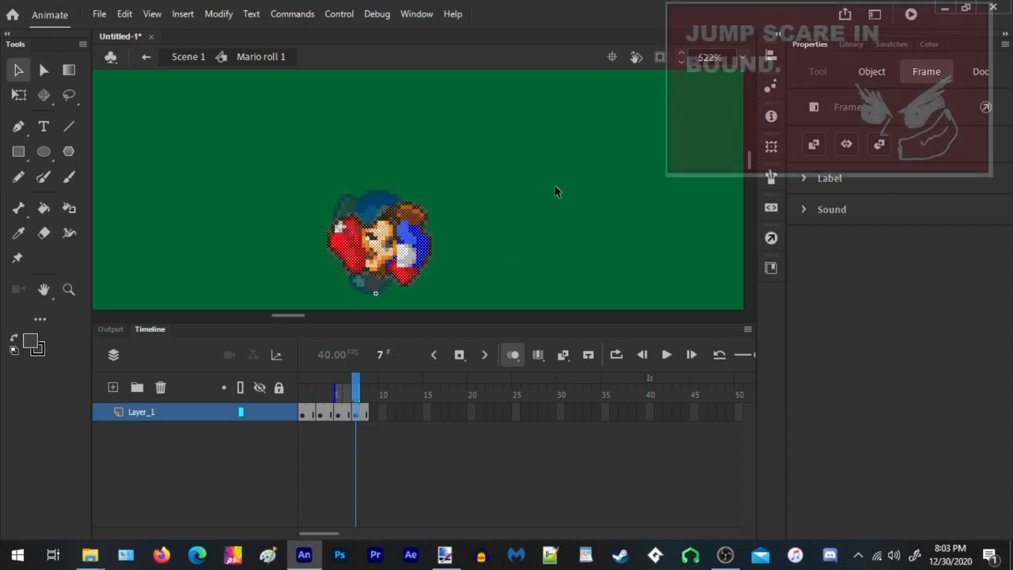
pyautogui.press('Left')
pyautogui.press('Left')
pyautogui.press('Left')
pyautogui.press('Left')
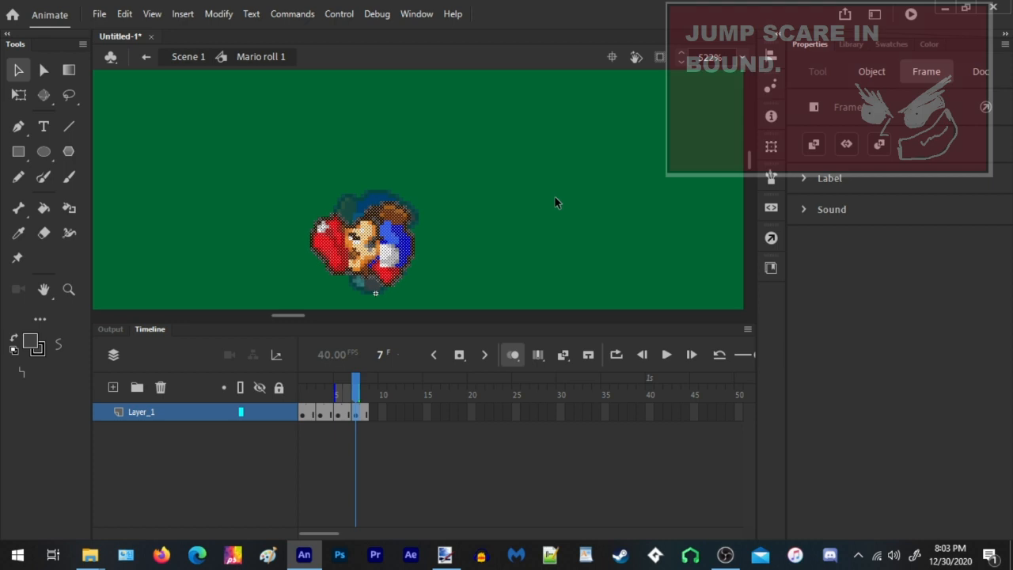
pyautogui.press('Right')
pyautogui.press('Right')
pyautogui.press('Right')
pyautogui.press('Right')
pyautogui.press('Right')
pyautogui.press('Right')
pyautogui.press('Right')
pyautogui.press('Right')
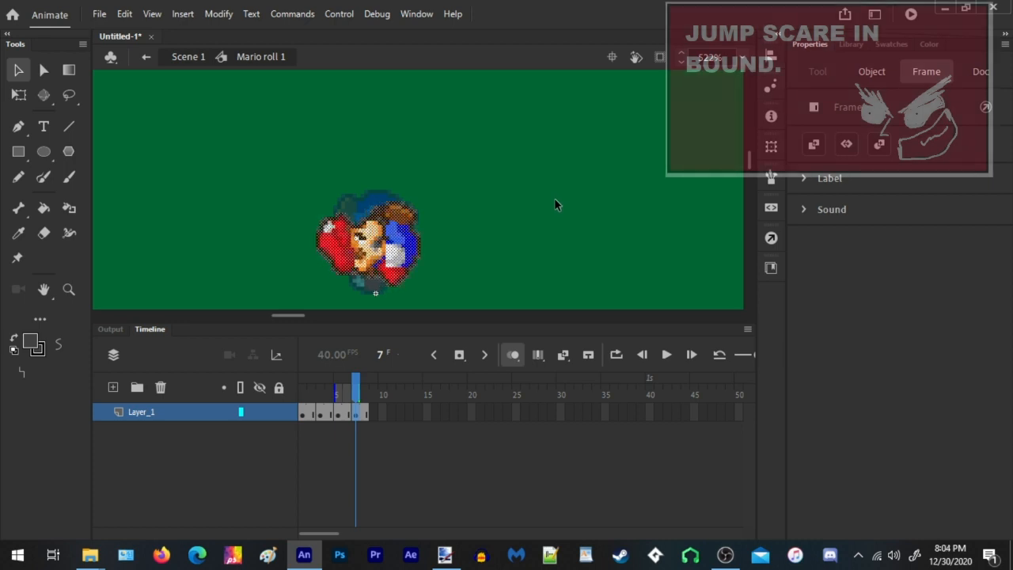
pyautogui.press('Right')
pyautogui.press('Right')
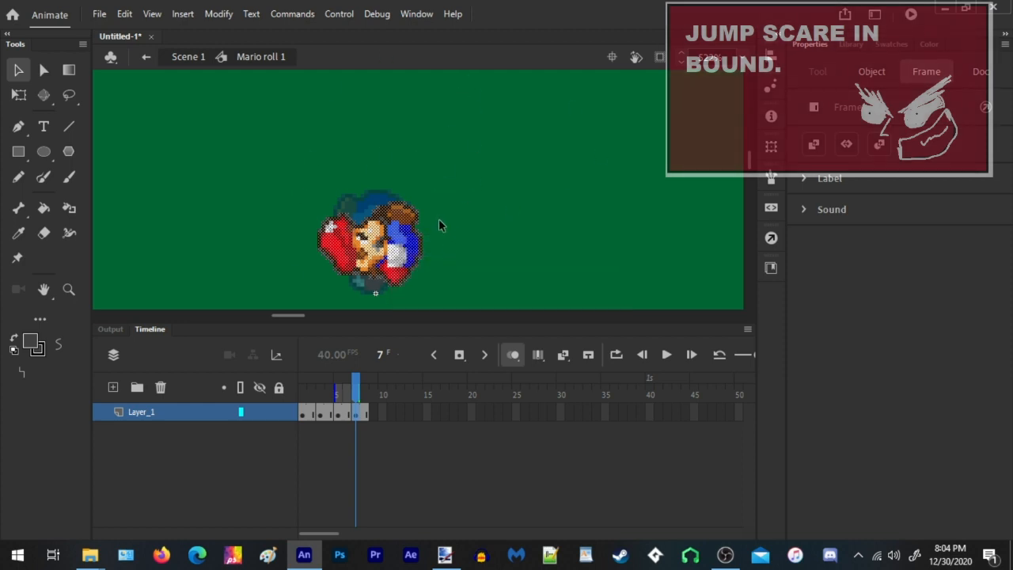
# Preview the roll in the symbol, return to Scene 1 and play the looping roll on the main timeline
pyautogui.press('Return')
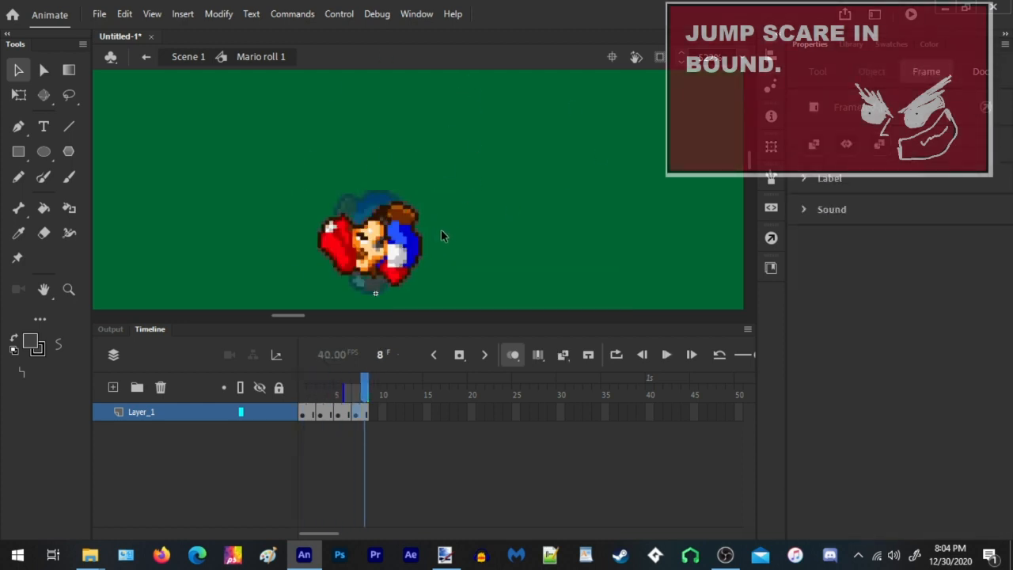
pyautogui.click(174, 57)
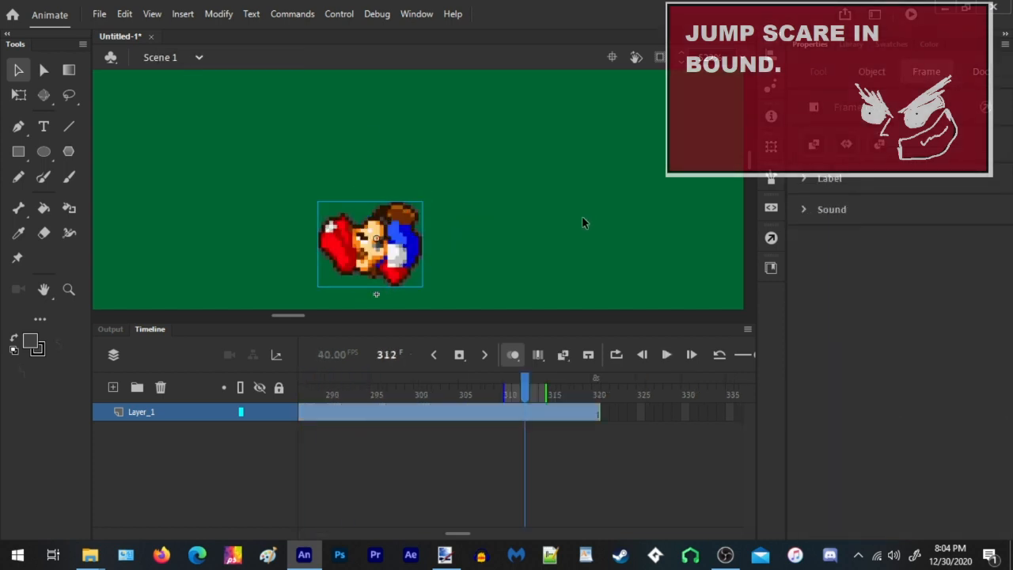
pyautogui.press('Return')
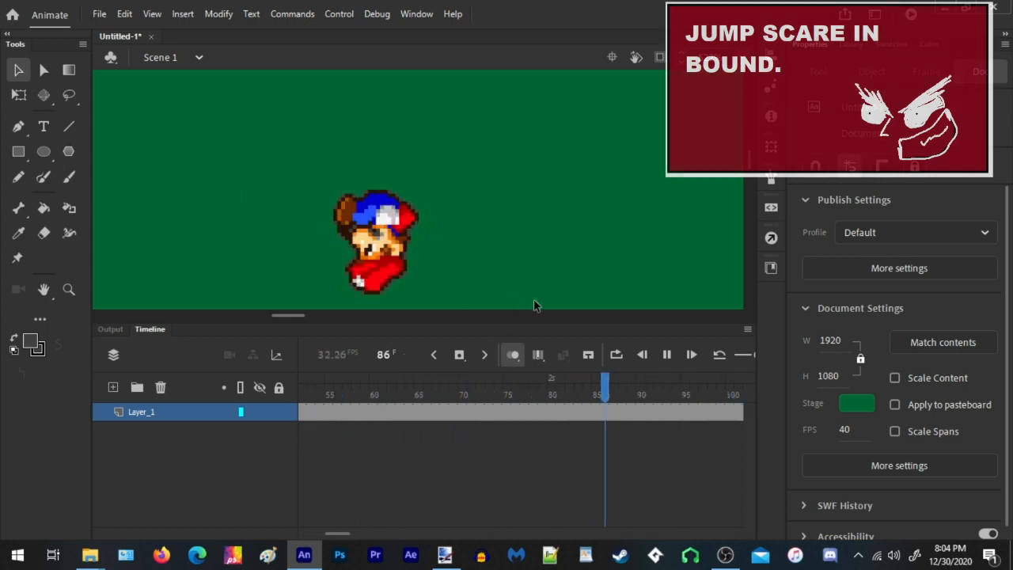
pyautogui.press('Return')
pyautogui.press('Return')
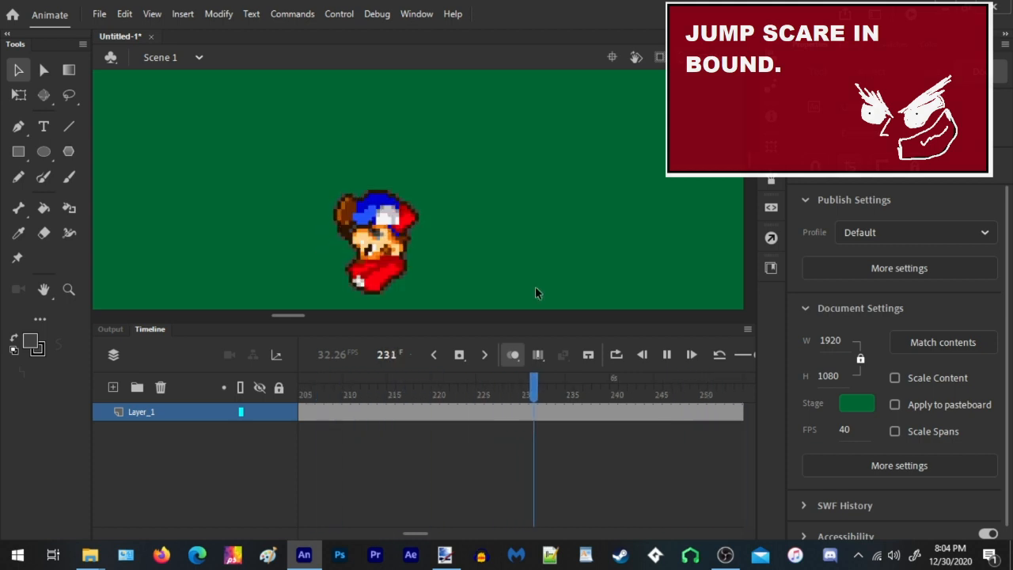
pyautogui.hotkey('ctrl', 'a')
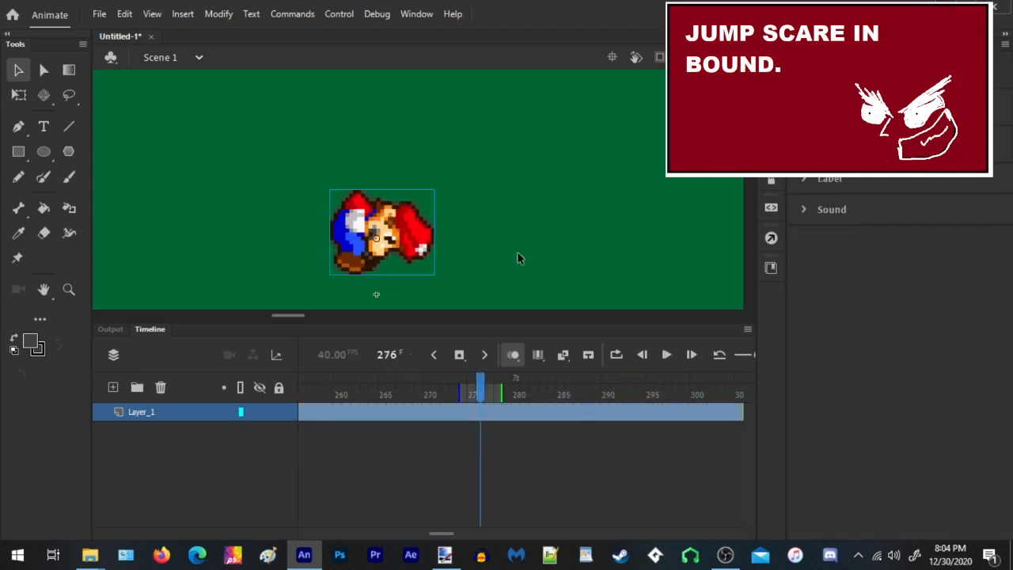
pyautogui.scroll(-3, 491, 250)
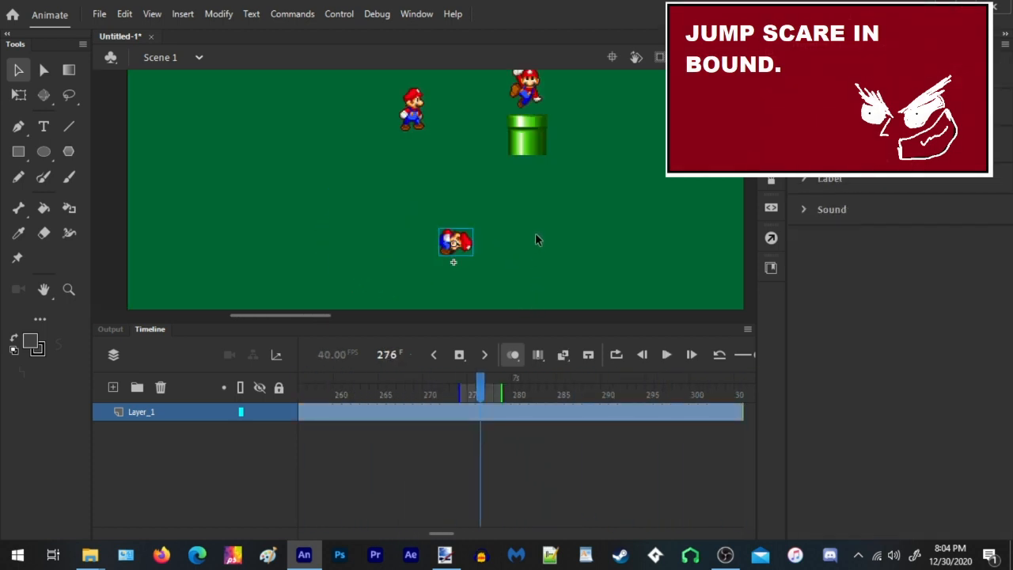
pyautogui.scroll(3, 531, 237)
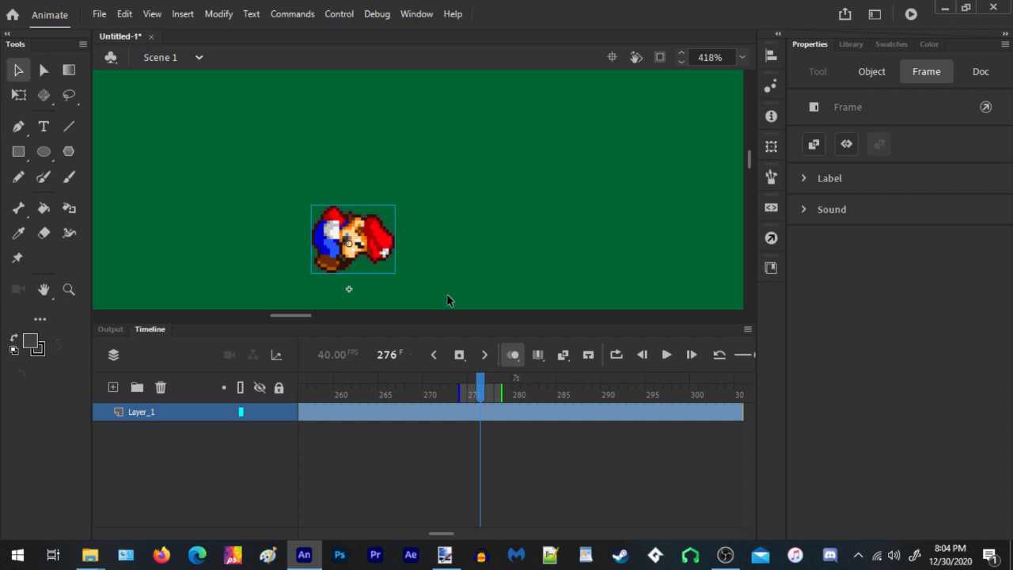
pyautogui.scroll(-3, 459, 213)
pyautogui.scroll(3, 467, 233)
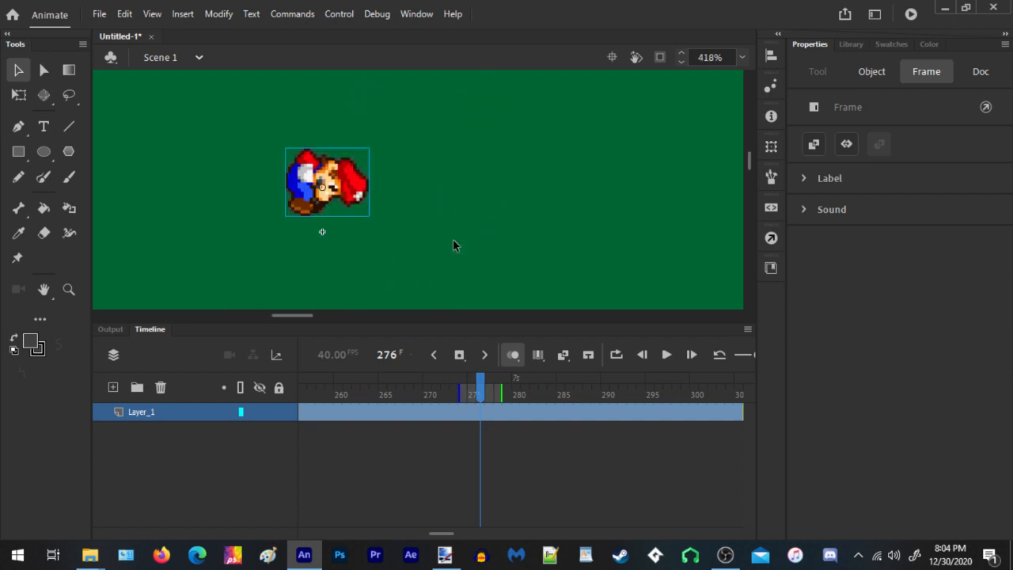
pyautogui.scroll(-3, 475, 241)
pyautogui.scroll(3, 467, 198)
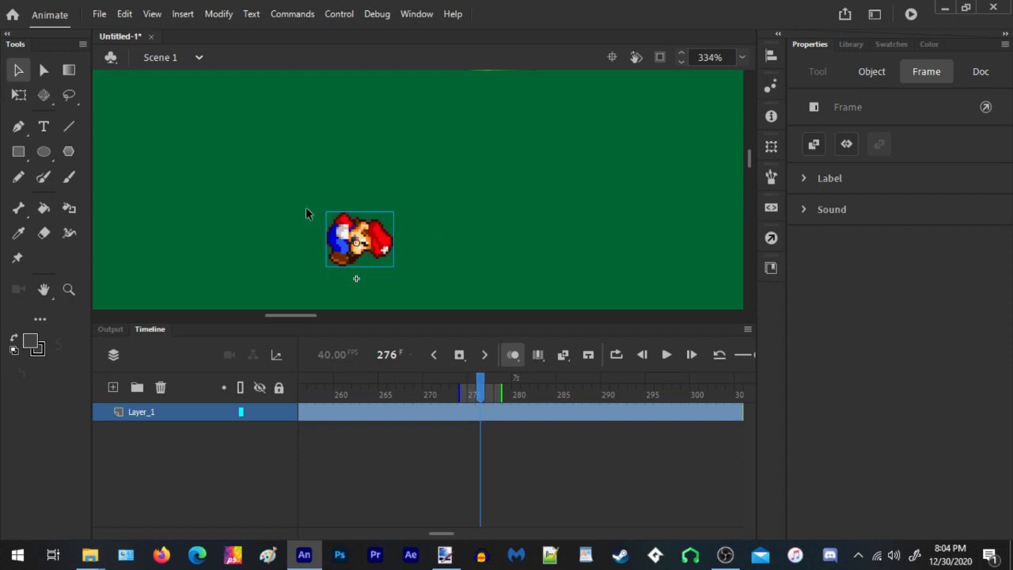
pyautogui.scroll(-3, 306, 207)
pyautogui.scroll(3, 335, 211)
pyautogui.scroll(-4, 337, 221)
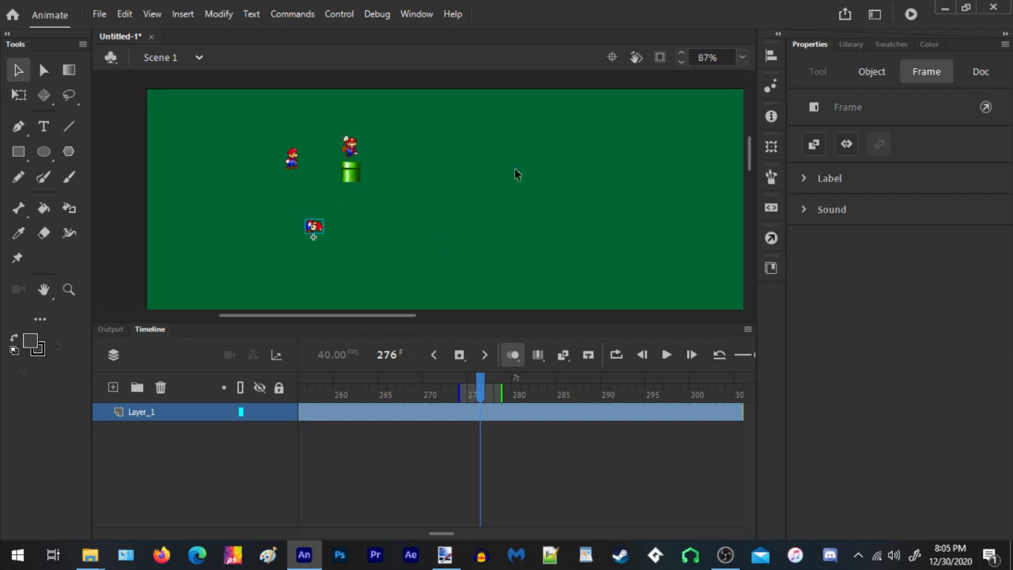
# Switch to the sprite sheet in paint.net, copy the upper row of four Jump A sprites, and return to Animate
pyautogui.click(444, 555)
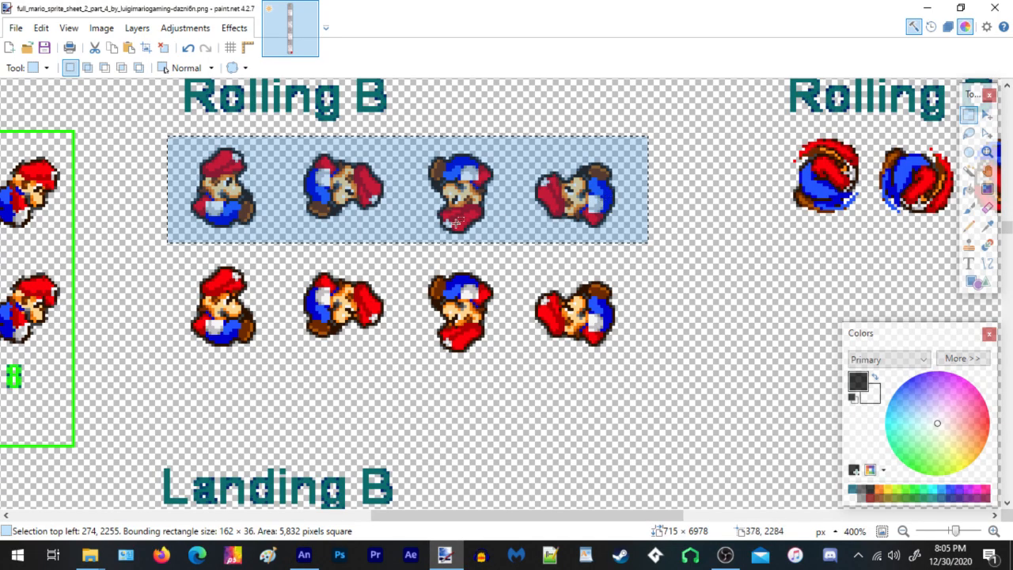
pyautogui.scroll(-5, 203, 242)
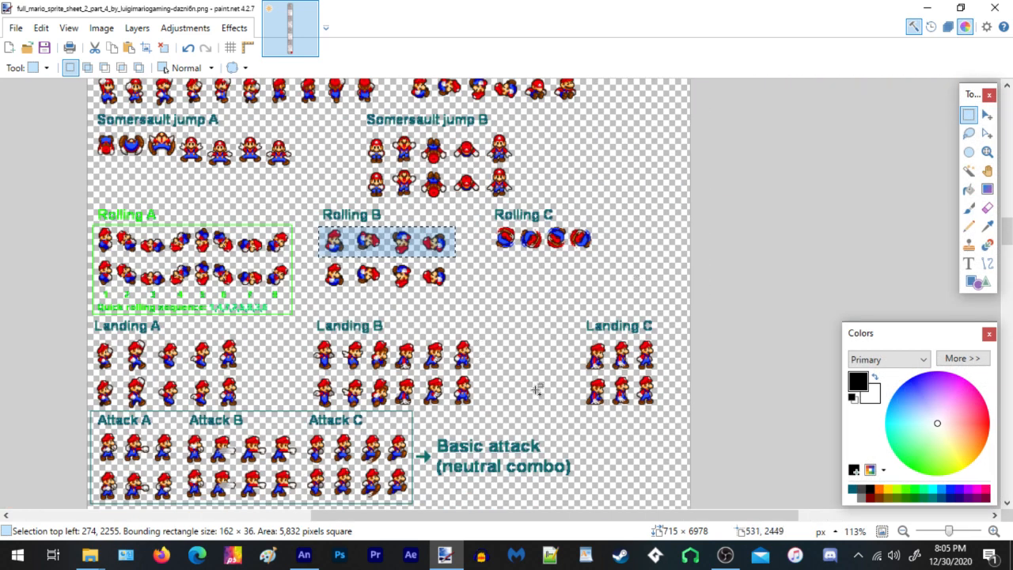
pyautogui.scroll(3, 198, 172)
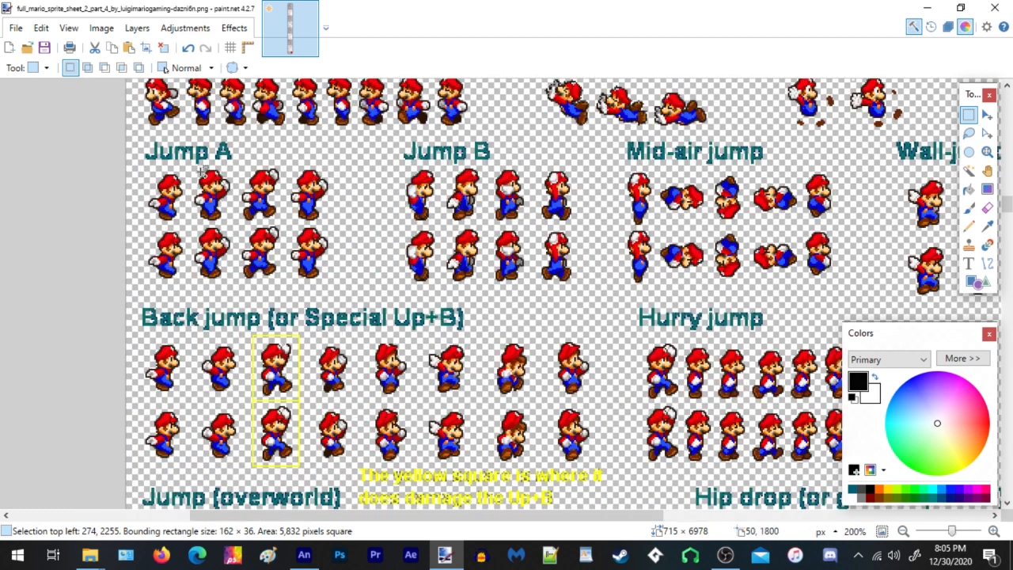
pyautogui.moveTo(122, 162); pyautogui.dragTo(375, 236)
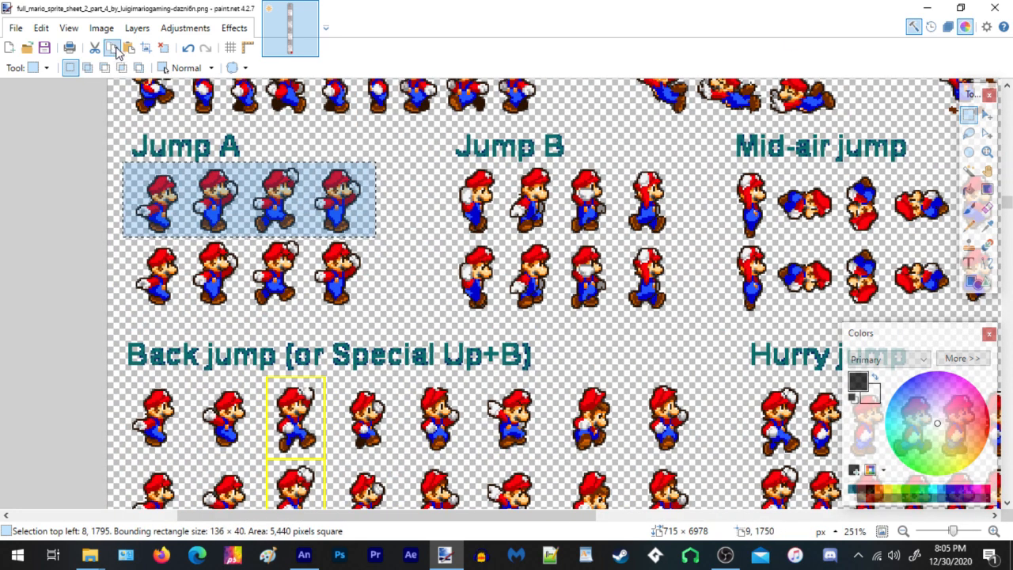
pyautogui.click(927, 8)
# Paste the jump sprites in the center and trace the bitmap with color threshold 1, minimum area 1, Many Corners and Pixels curve fit
pyautogui.scroll(4, 436, 254)
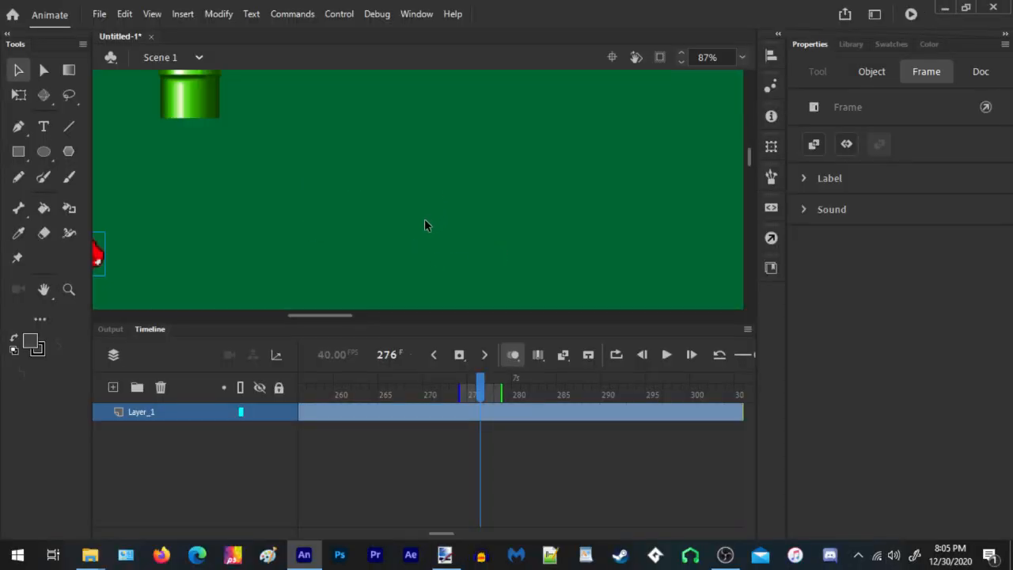
pyautogui.rightClick(439, 224)
pyautogui.click(498, 266)
pyautogui.click(218, 14)
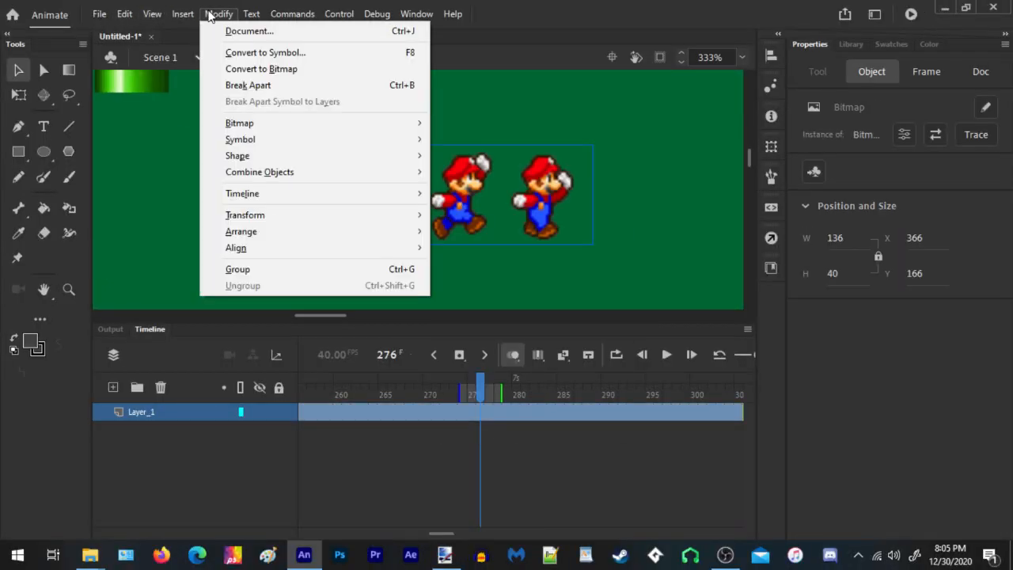
pyautogui.moveTo(287, 134)
pyautogui.click(490, 141)
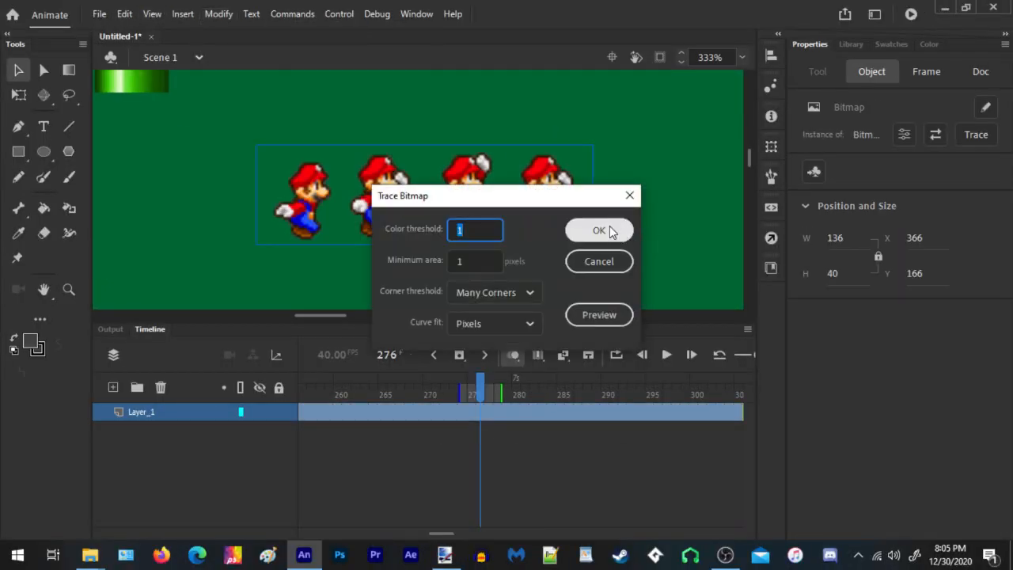
pyautogui.click(595, 229)
# Select the four traced jump sprites and convert them to a graphic symbol named "Mario jump 1"
pyautogui.click(429, 97)
pyautogui.moveTo(631, 112)
pyautogui.mouseDown()
pyautogui.moveTo(262, 265)
pyautogui.moveTo(241, 285)
pyautogui.mouseUp()
pyautogui.rightClick(295, 216)
pyautogui.click(341, 511)
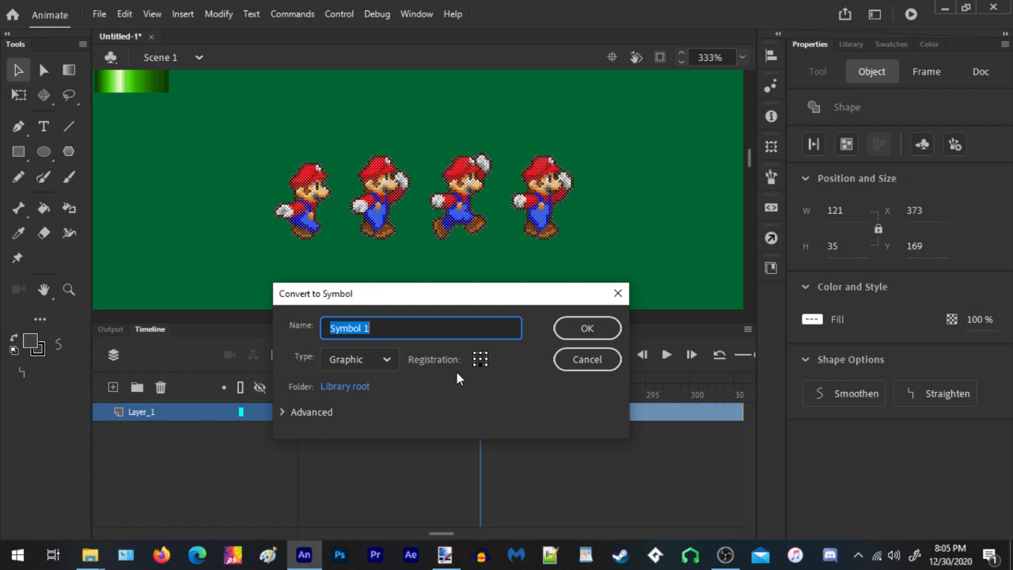
pyautogui.write('Mario jump')
pyautogui.click(586, 328)
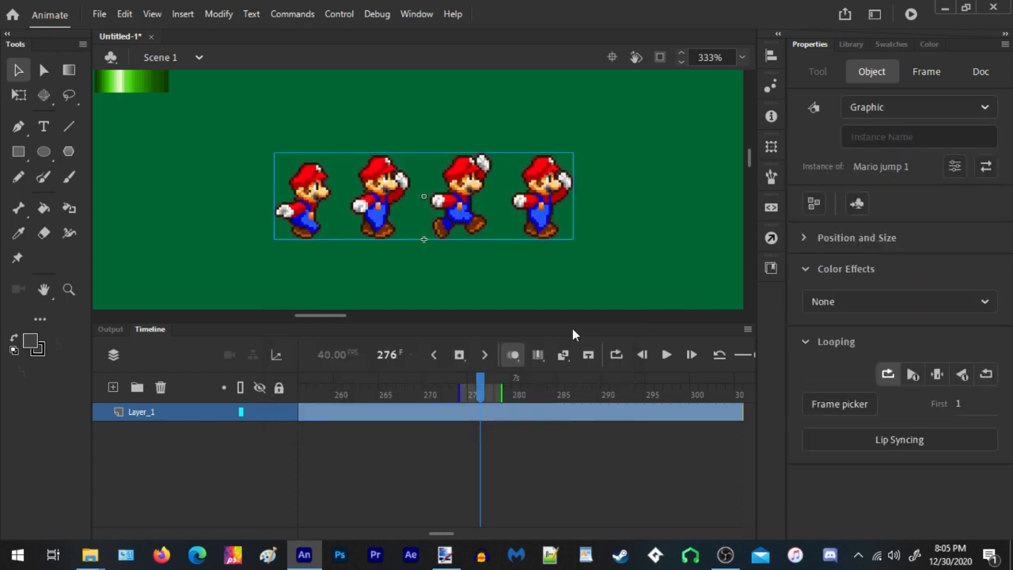
# Open the "Mario jump 1" symbol and move its sprites horizontally to X -11.3, placing the first pose over the registration point
pyautogui.doubleClick(458, 161)
pyautogui.press('Right')
pyautogui.press('Right')
pyautogui.press('Right')
pyautogui.press('Right')
pyautogui.press('Right')
pyautogui.press('Right')
pyautogui.press('Right')
pyautogui.press('Right')
pyautogui.press('Right')
pyautogui.press('Right')
pyautogui.press('Right')
pyautogui.press('Right')
pyautogui.press('Right')
pyautogui.press('Right')
pyautogui.press('Right')
pyautogui.press('Right')
pyautogui.press('Right')
pyautogui.press('Right')
pyautogui.press('Right')
pyautogui.press('Right')
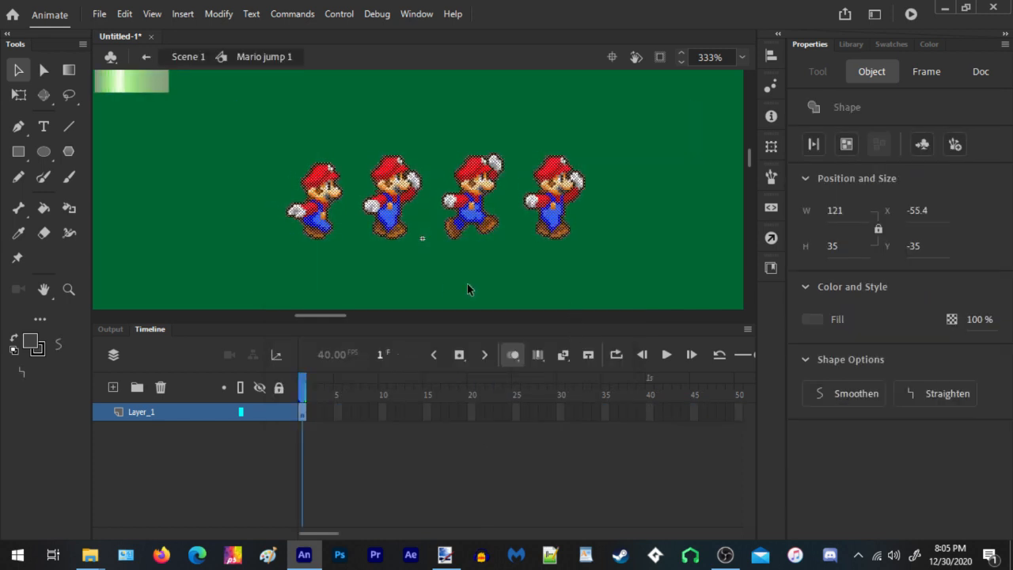
pyautogui.press('Right')
pyautogui.press('Right')
pyautogui.press('Right')
pyautogui.press('Right')
pyautogui.press('Right')
pyautogui.press('Right')
pyautogui.press('Right')
pyautogui.press('Right')
pyautogui.press('Right')
pyautogui.press('Right')
pyautogui.press('Right')
pyautogui.press('Right')
pyautogui.press('Right')
pyautogui.press('Right')
pyautogui.press('Right')
pyautogui.press('Right')
pyautogui.press('Right')
pyautogui.press('Right')
pyautogui.press('Right')
pyautogui.press('Right')
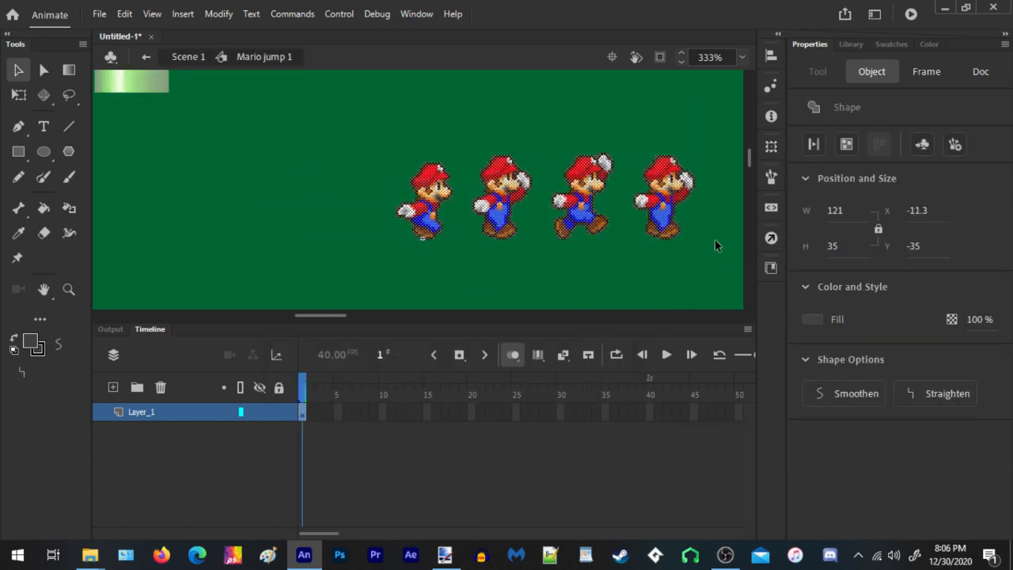
# Cut the last three jump sprites from frame 1 and insert blank keyframes on frames 3, 5, 7 and 9
pyautogui.moveTo(724, 262); pyautogui.dragTo(464, 114)
pyautogui.press('Delete')
pyautogui.click(321, 412)
pyautogui.press('F7')
pyautogui.click(339, 413)
pyautogui.press('F7')
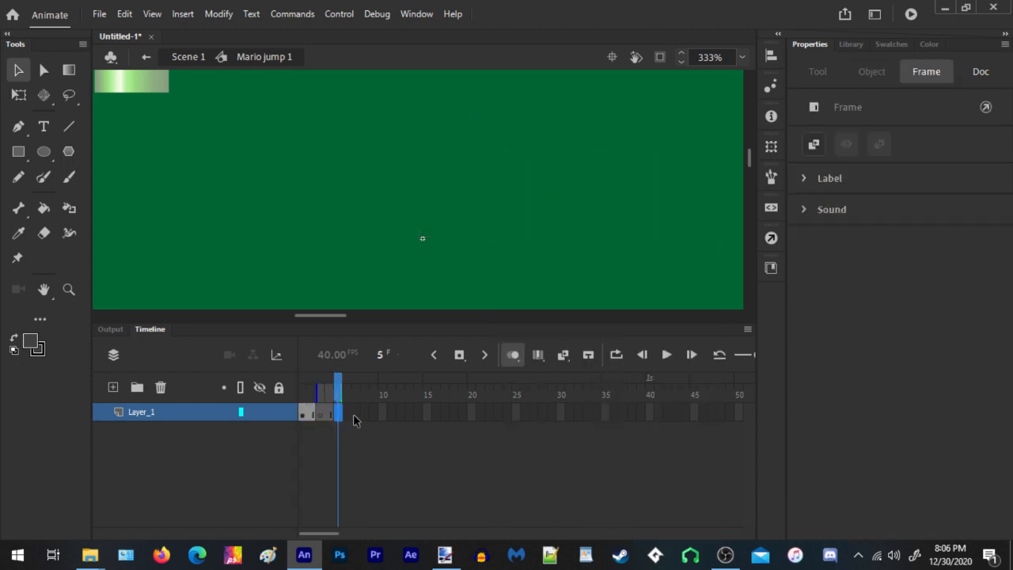
pyautogui.click(356, 414)
pyautogui.press('F7')
pyautogui.click(374, 415)
pyautogui.press('F7')
# Insert extra frames so each blank keyframe spans three frames, starting at frames 3, 6, 9 and 12
pyautogui.click(331, 415)
pyautogui.press('F5')
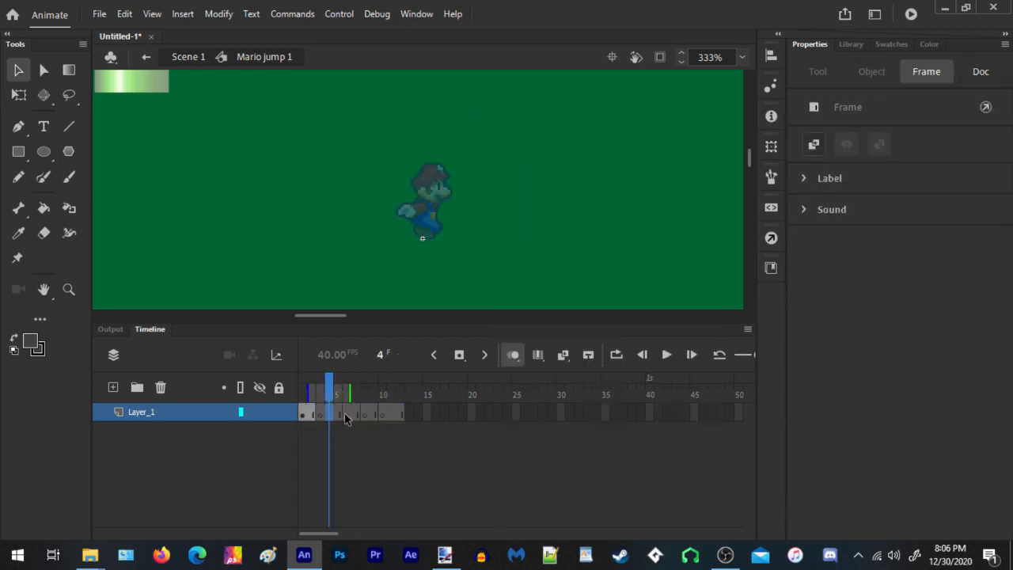
pyautogui.click(346, 416)
pyautogui.press('F5')
pyautogui.click(385, 417)
pyautogui.press('F5')
pyautogui.click(408, 416)
pyautogui.click(310, 417)
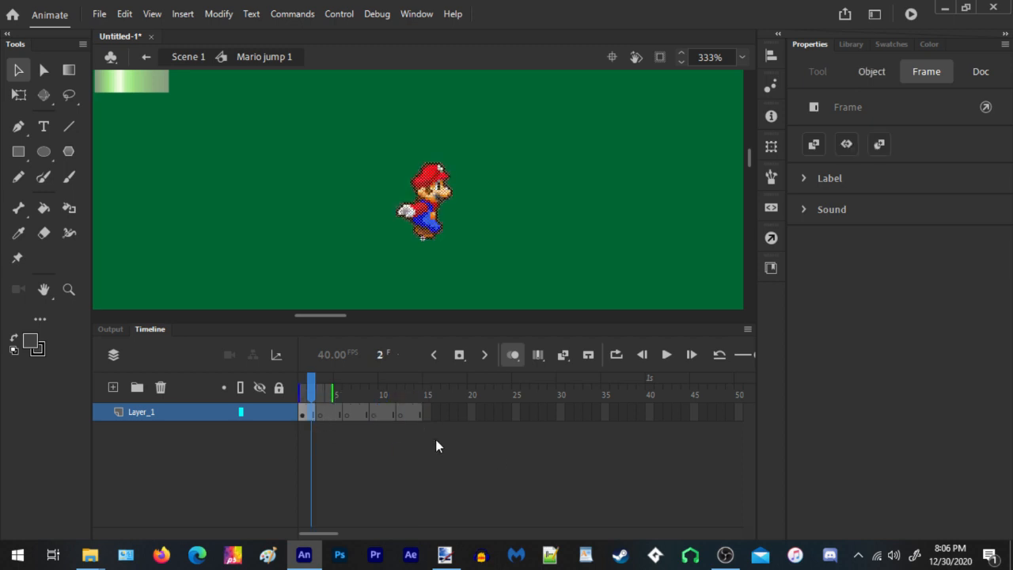
# Paste the three jump sprites in place on frame 3 and move them until the second pose overlaps the onion-skinned first pose
pyautogui.click(319, 406)
pyautogui.rightClick(524, 91)
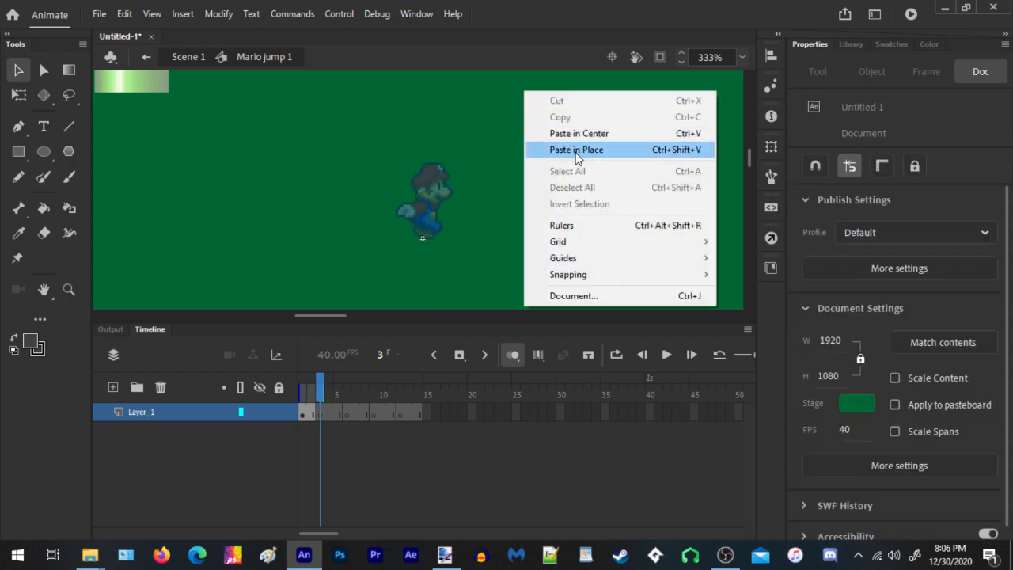
pyautogui.click(562, 148)
pyautogui.press('Left')
pyautogui.press('Left')
pyautogui.press('Left')
pyautogui.press('Left')
pyautogui.press('Left')
pyautogui.press('Left')
pyautogui.press('Left')
pyautogui.press('Left')
pyautogui.press('Left')
pyautogui.press('Left')
pyautogui.press('Left')
pyautogui.press('Left')
pyautogui.press('Left')
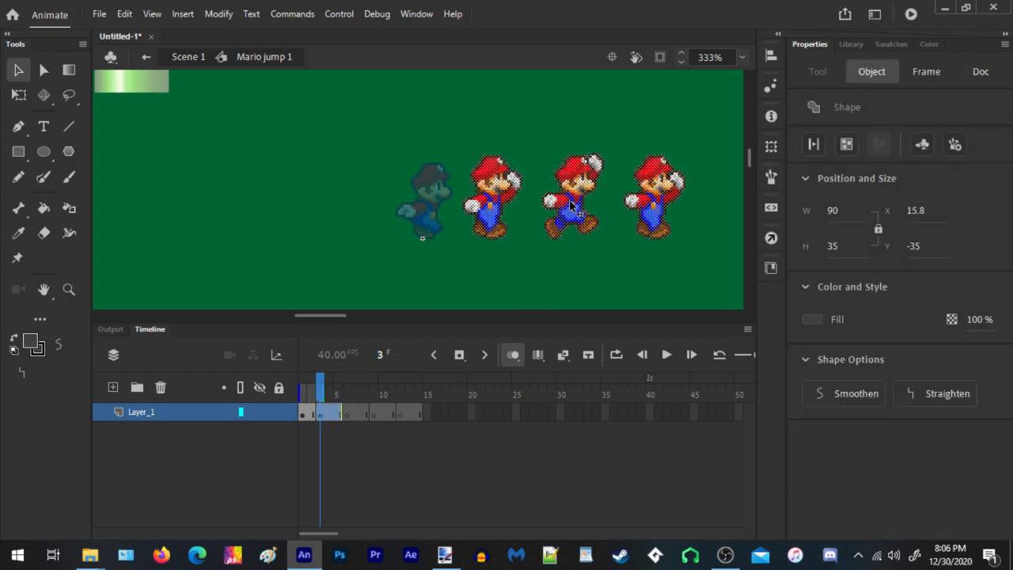
pyautogui.press('Left')
pyautogui.press('Left')
pyautogui.press('Left')
pyautogui.press('Left')
pyautogui.press('Left')
pyautogui.press('Left')
pyautogui.press('Left')
pyautogui.press('Left')
pyautogui.press('Left')
pyautogui.press('Left')
pyautogui.press('Left')
pyautogui.press('Left')
pyautogui.press('Left')
pyautogui.press('Left')
pyautogui.press('Left')
pyautogui.press('Left')
pyautogui.press('Left')
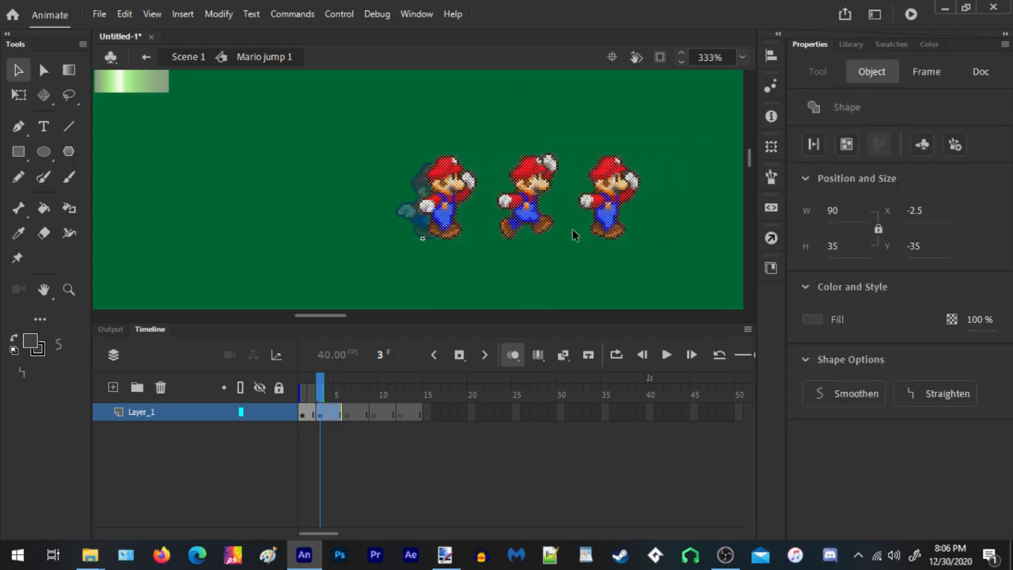
# Cut the last two jump sprites from frame 3 and paste them in place on frame 6
pyautogui.moveTo(671, 95); pyautogui.dragTo(465, 278)
pyautogui.rightClick(507, 185)
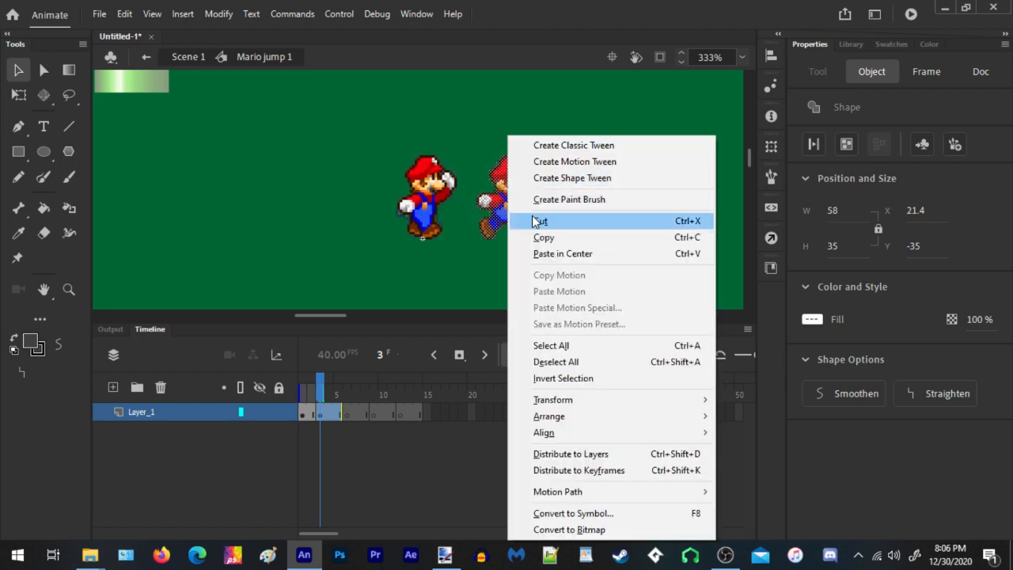
pyautogui.click(537, 220)
pyautogui.click(345, 411)
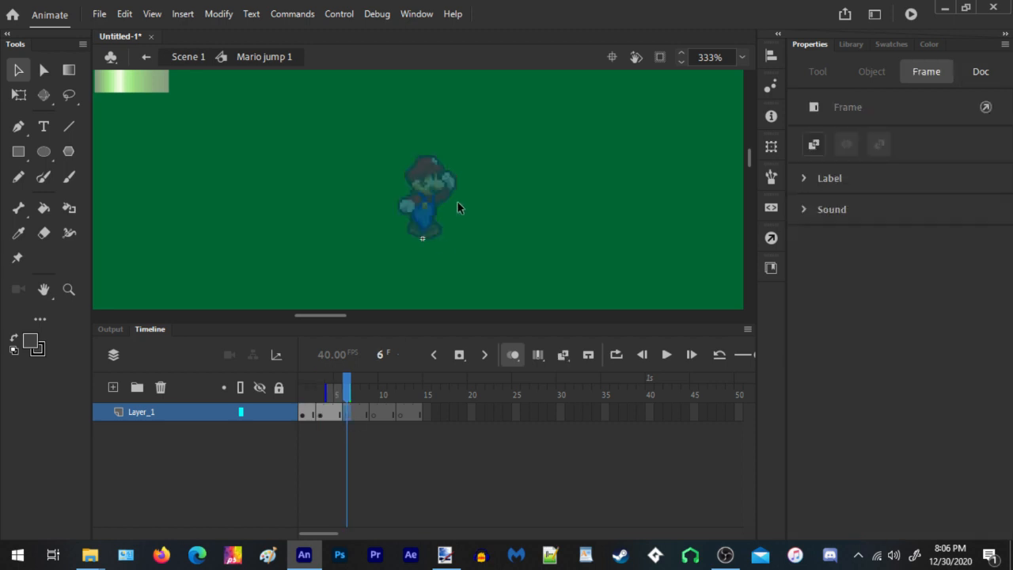
pyautogui.rightClick(471, 147)
pyautogui.click(535, 204)
# Move the two sprites on frame 6 horizontally until the third jump pose lines up with the onion-skinned pose of the previous keyframe
pyautogui.press('Left')
pyautogui.press('Left')
pyautogui.press('Left')
pyautogui.press('Left')
pyautogui.press('Left')
pyautogui.press('Left')
pyautogui.press('Left')
pyautogui.press('Left')
pyautogui.press('Left')
pyautogui.press('Left')
pyautogui.press('Left')
pyautogui.press('Left')
pyautogui.press('Left')
pyautogui.press('Left')
pyautogui.press('Left')
pyautogui.press('Left')
pyautogui.press('Left')
pyautogui.press('Left')
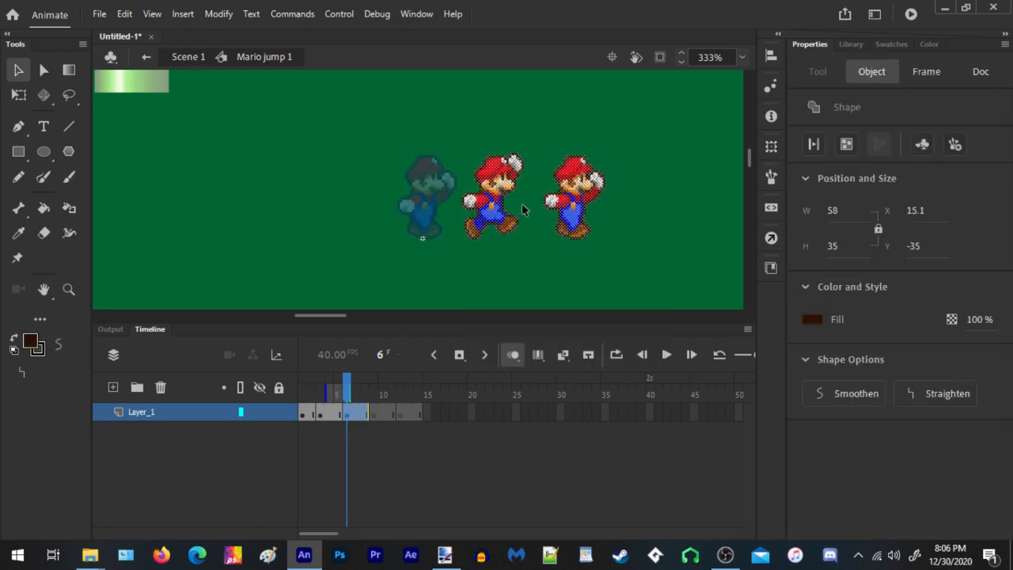
pyautogui.press('Left')
pyautogui.press('Left')
pyautogui.press('Left')
pyautogui.press('Left')
pyautogui.press('Left')
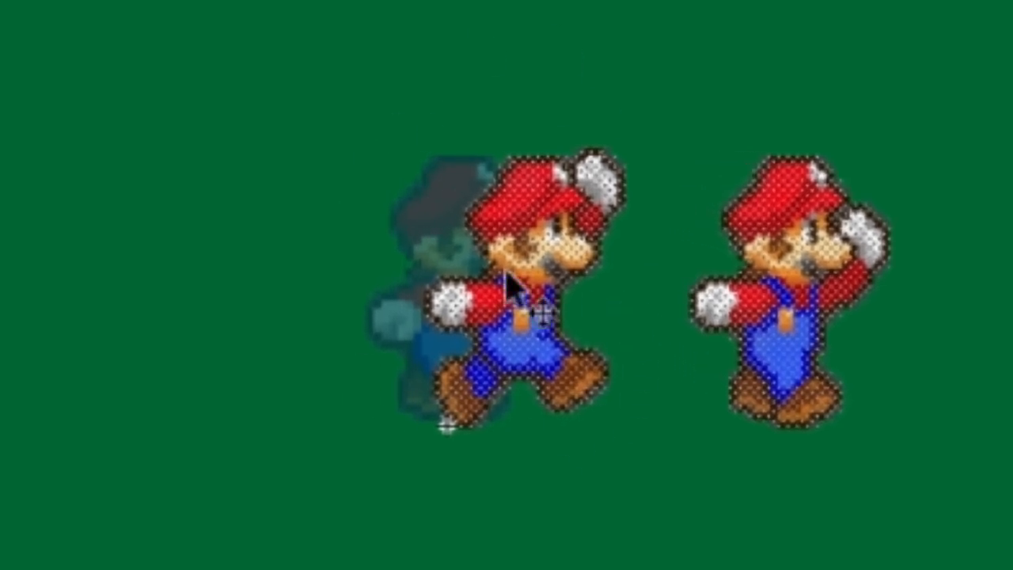
pyautogui.moveTo(1005, 10); pyautogui.dragTo(310, 547)
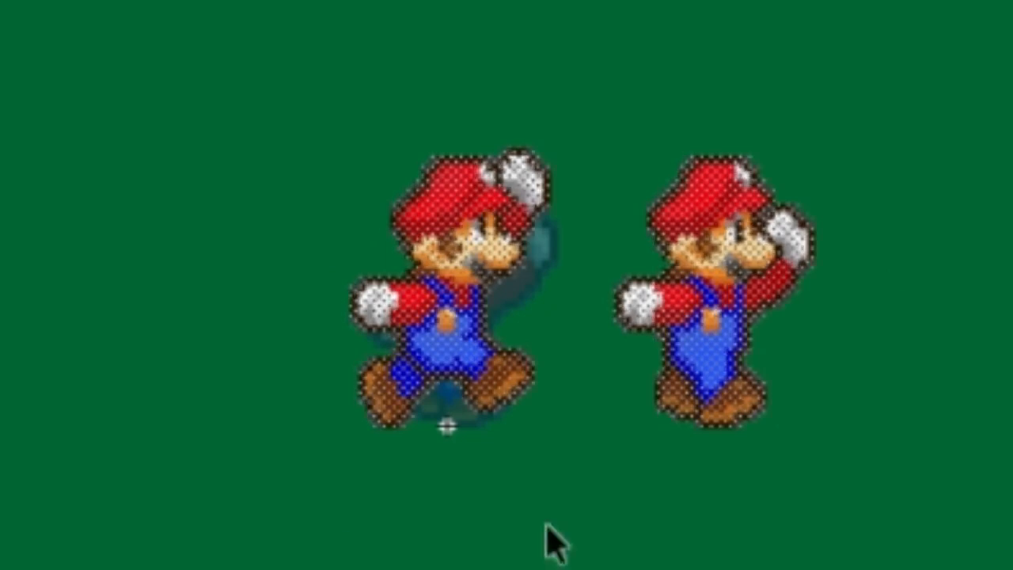
# Cut the last jump sprite from frame 6 and paste it in place on frame 9
pyautogui.moveTo(1009, 4); pyautogui.dragTo(547, 480)
pyautogui.rightClick(710, 393)
pyautogui.click(831, 374)
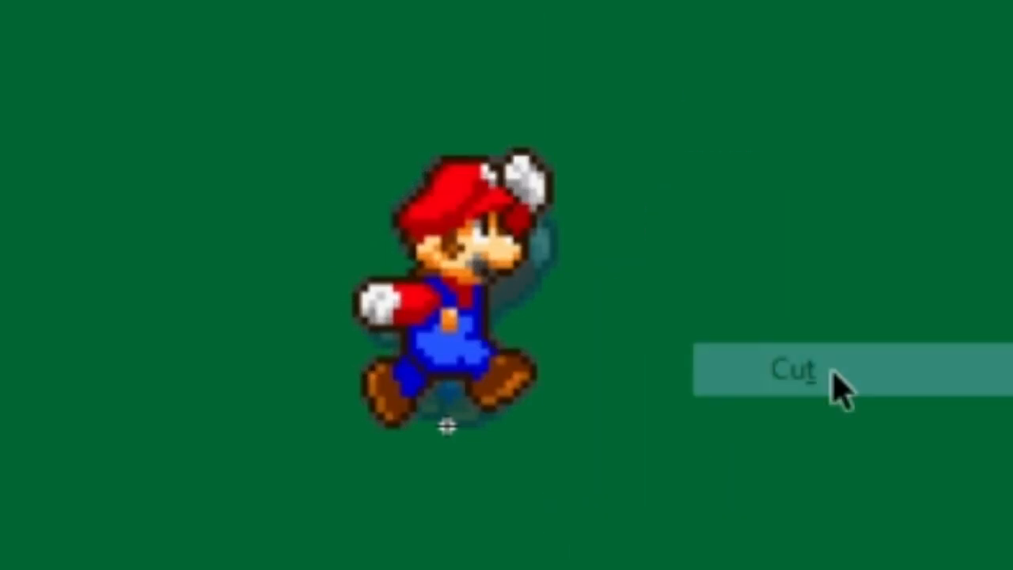
pyautogui.rightClick(760, 31)
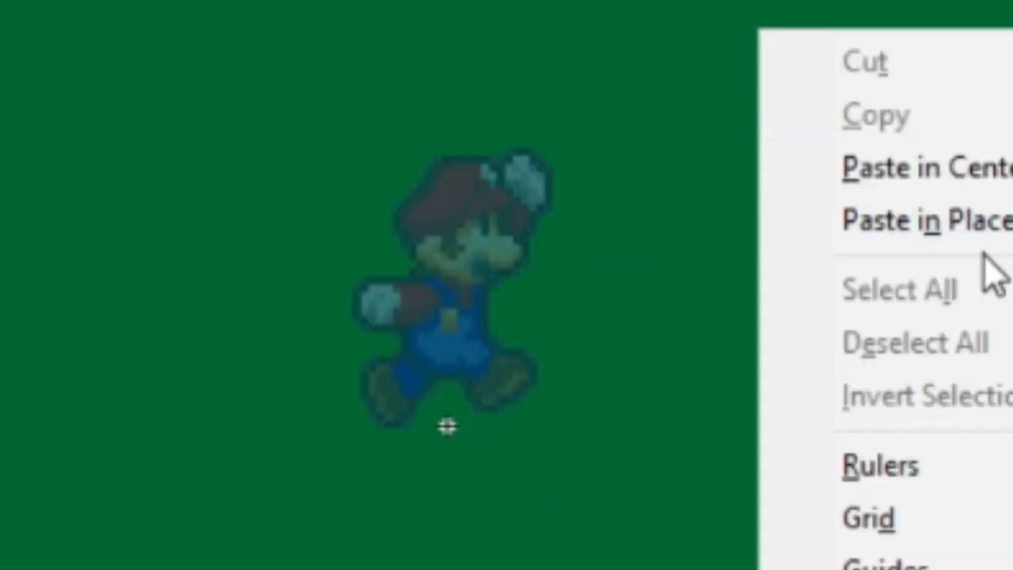
pyautogui.click(894, 221)
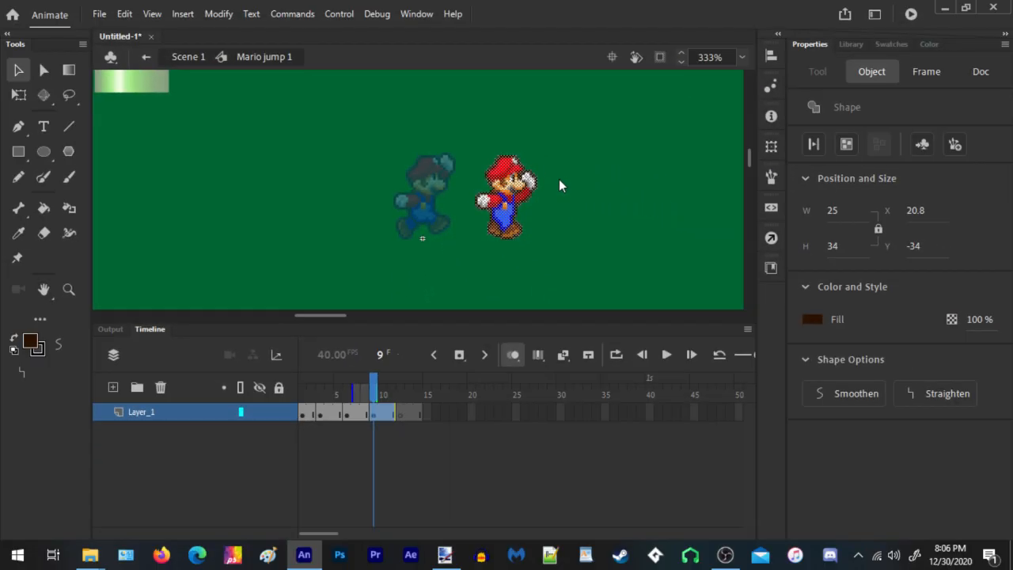
# Move the sprite on frame 9 horizontally until the fourth jump pose overlaps the onion-skinned third pose
pyautogui.press('Left')
pyautogui.press('Left')
pyautogui.press('Left')
pyautogui.press('Left')
pyautogui.press('Left')
pyautogui.press('Left')
pyautogui.press('Left')
pyautogui.press('Left')
pyautogui.press('Left')
pyautogui.press('Left')
pyautogui.press('Left')
pyautogui.press('Left')
pyautogui.press('Left')
pyautogui.press('Left')
pyautogui.press('Left')
pyautogui.press('Left')
pyautogui.press('Left')
pyautogui.press('Left')
pyautogui.press('Left')
pyautogui.press('Left')
pyautogui.press('Left')
pyautogui.press('Left')
pyautogui.press('Left')
pyautogui.press('Left')
pyautogui.press('Left')
pyautogui.press('Left')
pyautogui.press('Left')
pyautogui.press('Left')
pyautogui.press('Left')
pyautogui.press('Left')
pyautogui.press('Left')
pyautogui.press('Left')
pyautogui.press('Left')
pyautogui.press('Left')
pyautogui.press('Left')
pyautogui.press('Left')
pyautogui.press('Left')
pyautogui.press('Left')
pyautogui.press('Left')
pyautogui.press('Left')
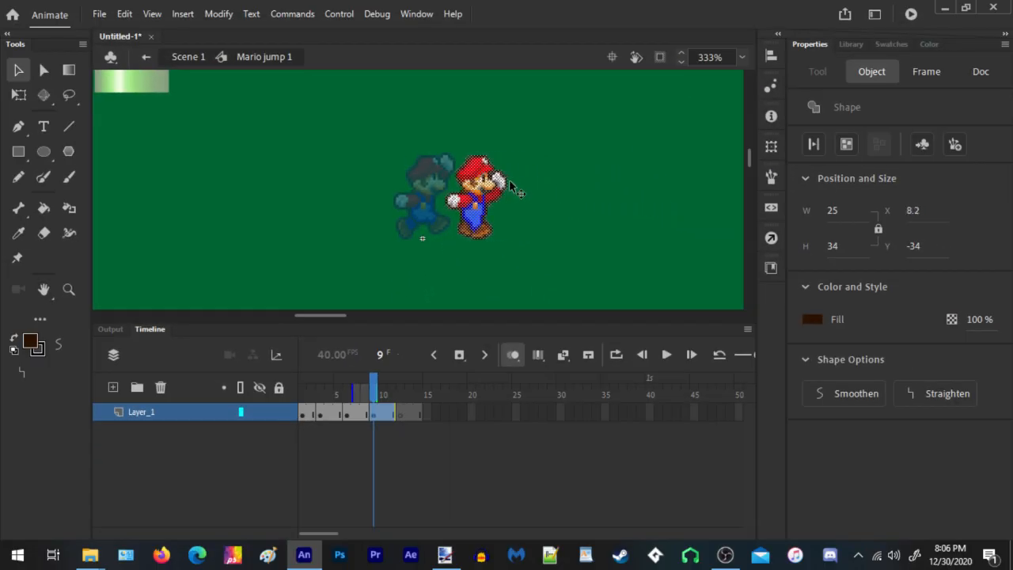
pyautogui.press('Left')
pyautogui.press('Left')
pyautogui.press('Left')
pyautogui.press('Left')
pyautogui.press('Left')
pyautogui.press('Left')
pyautogui.press('Left')
pyautogui.press('Left')
pyautogui.press('Left')
pyautogui.press('Left')
pyautogui.press('Left')
pyautogui.press('Left')
pyautogui.press('Left')
pyautogui.press('Left')
pyautogui.press('Left')
pyautogui.press('Left')
pyautogui.press('Left')
pyautogui.press('Left')
pyautogui.press('Left')
pyautogui.press('Left')
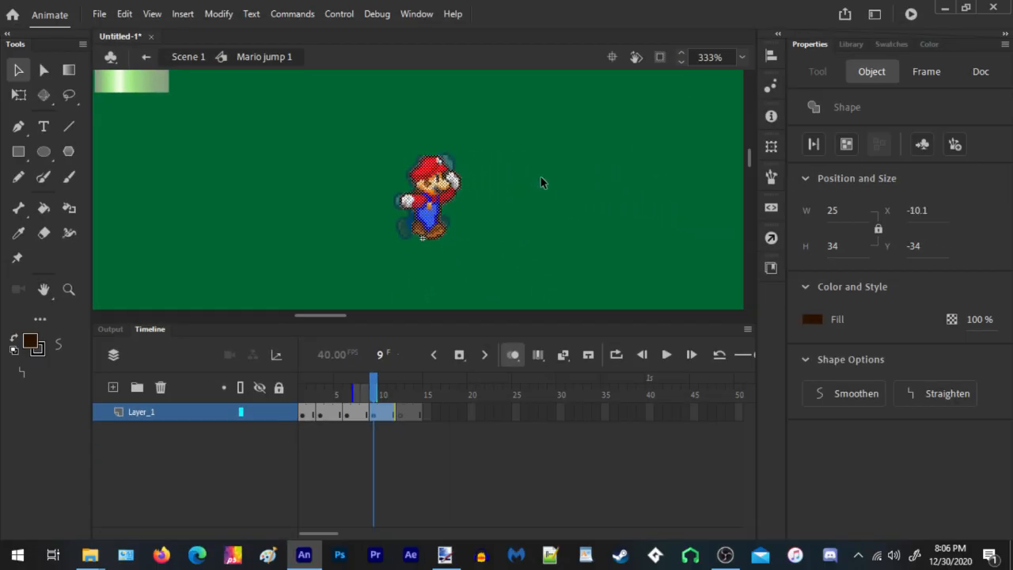
pyautogui.click(710, 306)
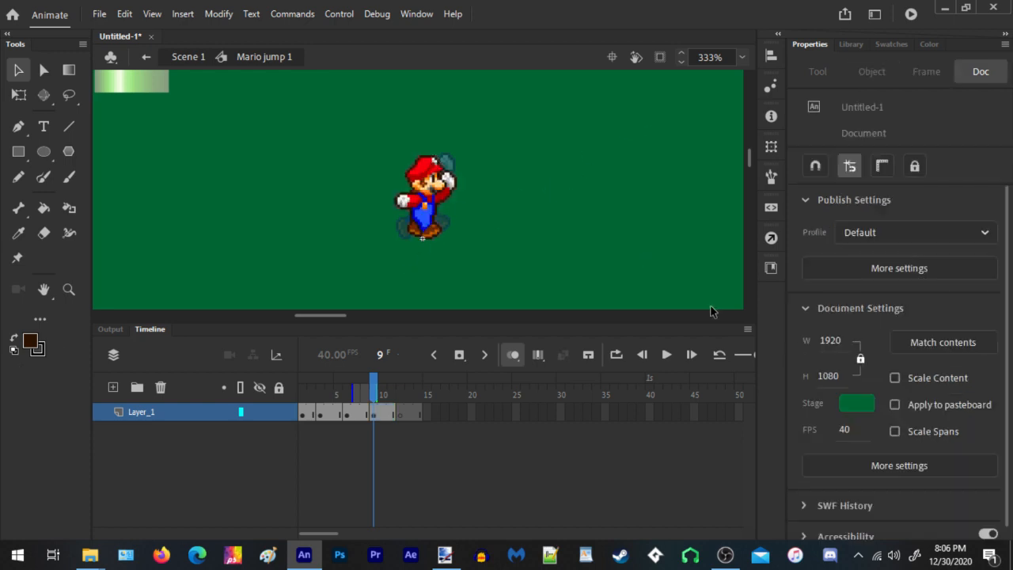
# Try pasting the copied jump sprite in the center and in place on frame 9 to compare the two placements
pyautogui.rightClick(634, 150)
pyautogui.click(678, 193)
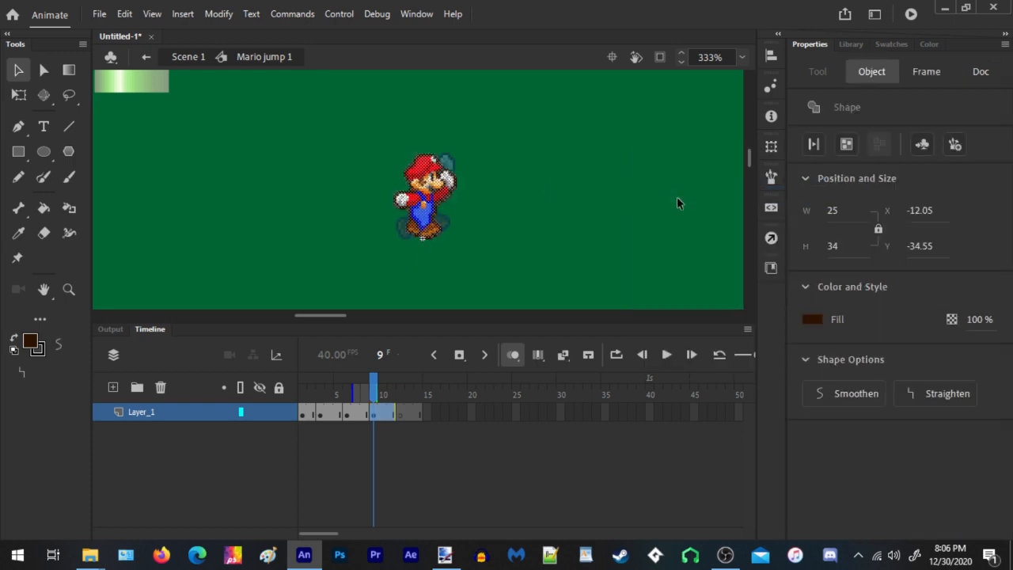
pyautogui.click(437, 273)
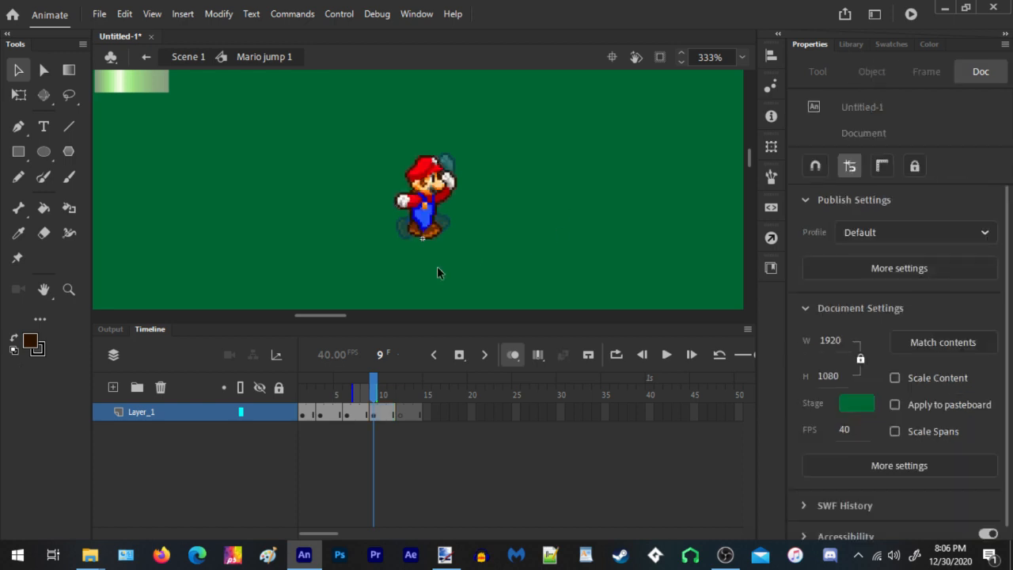
pyautogui.scroll(-6, 291, 273)
pyautogui.scroll(1, 427, 204)
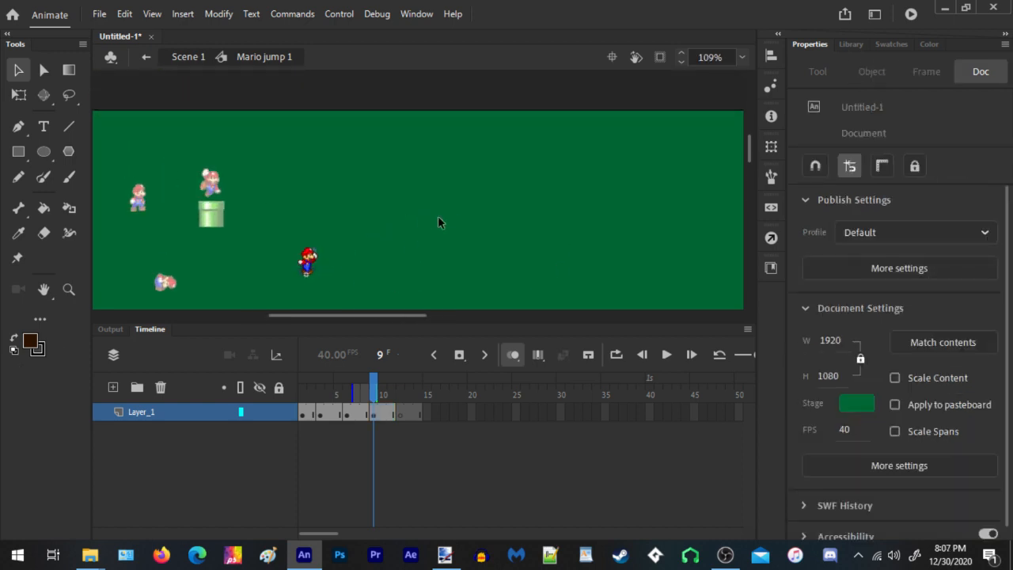
pyautogui.rightClick(564, 168)
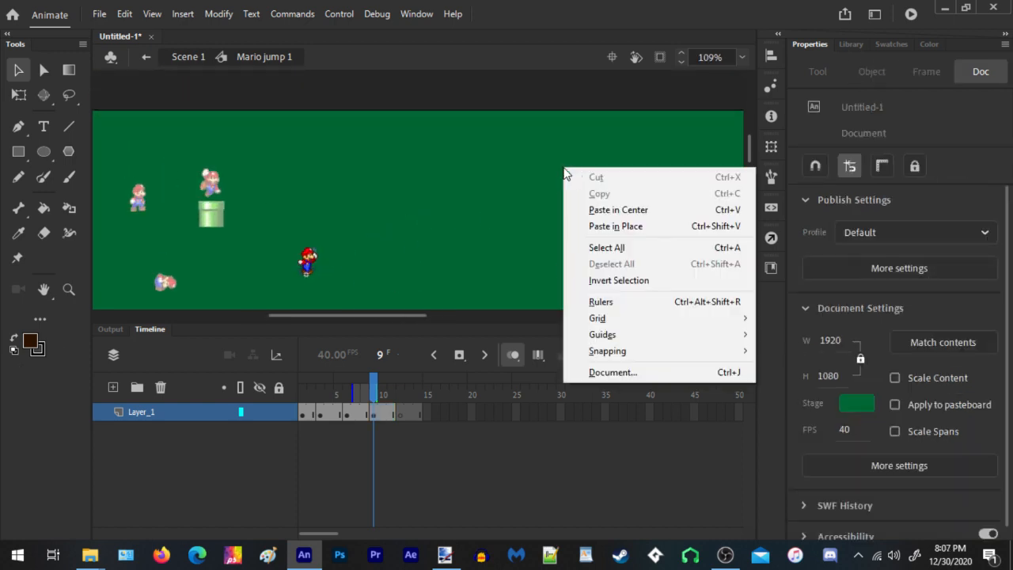
pyautogui.click(631, 211)
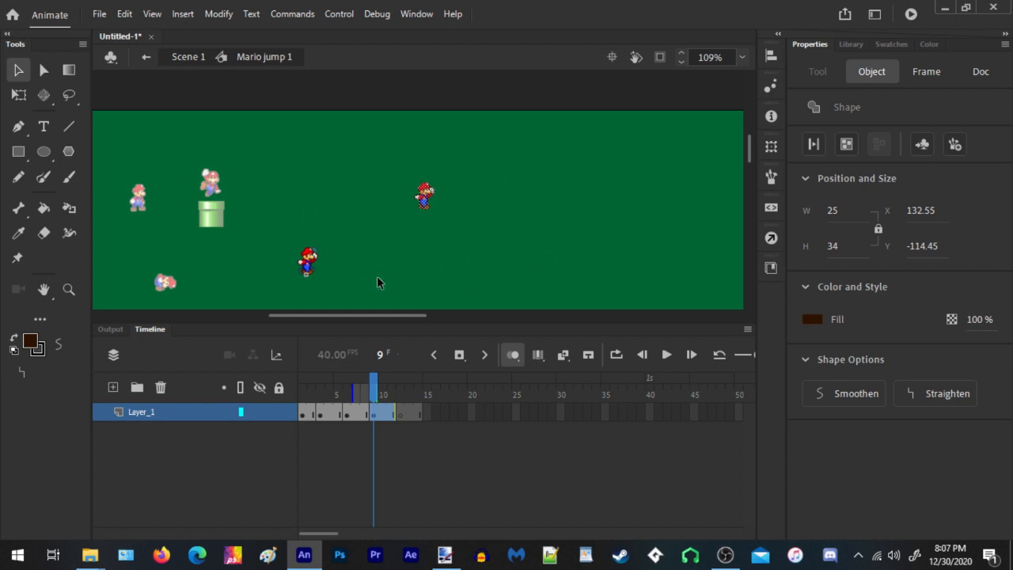
pyautogui.rightClick(547, 241)
pyautogui.click(596, 294)
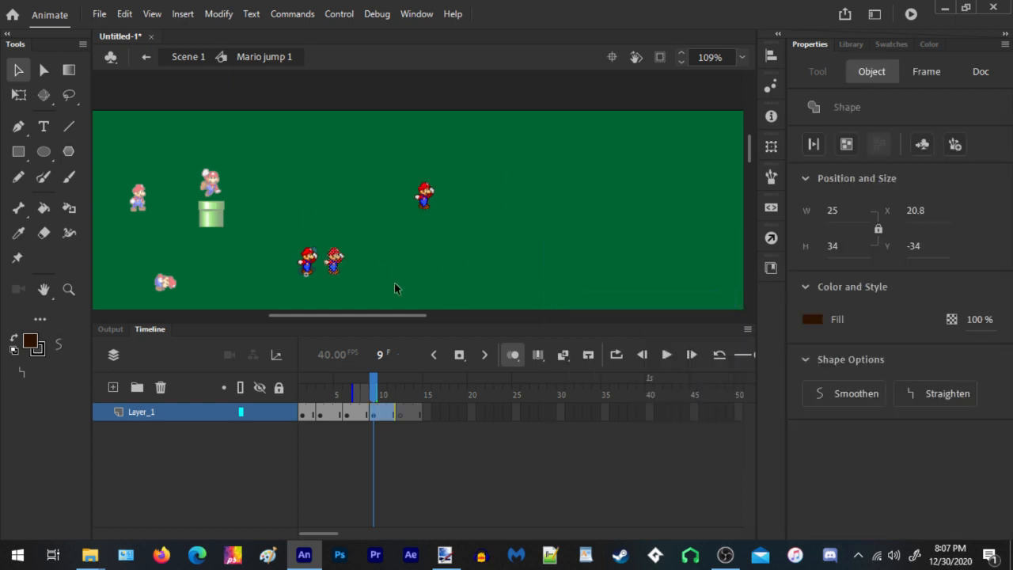
pyautogui.click(537, 229)
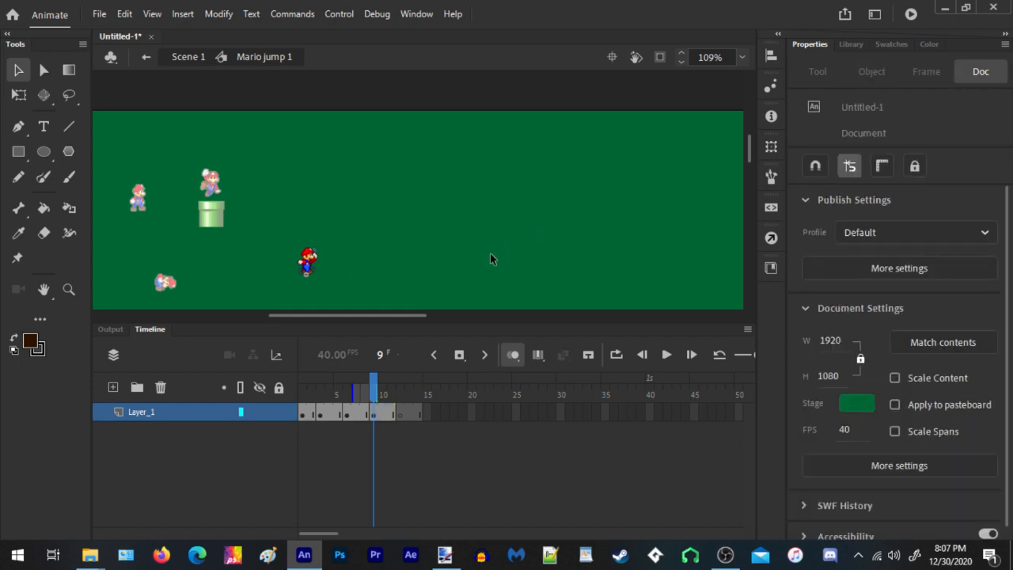
# Remove the empty keyframe span starting at frame 12 and extend the fourth jump pose to frame 20
pyautogui.scroll(5, 313, 284)
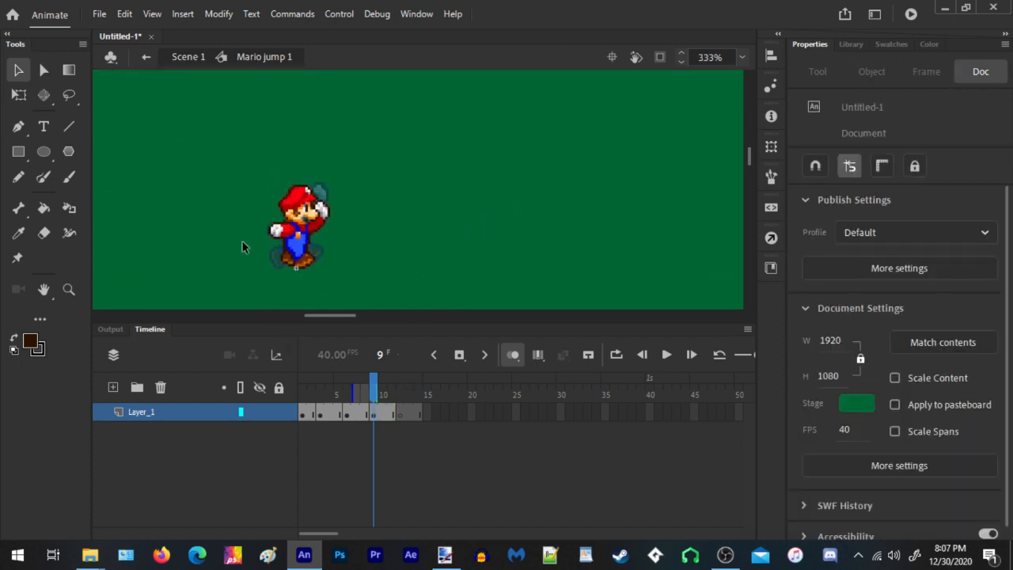
pyautogui.click(403, 414)
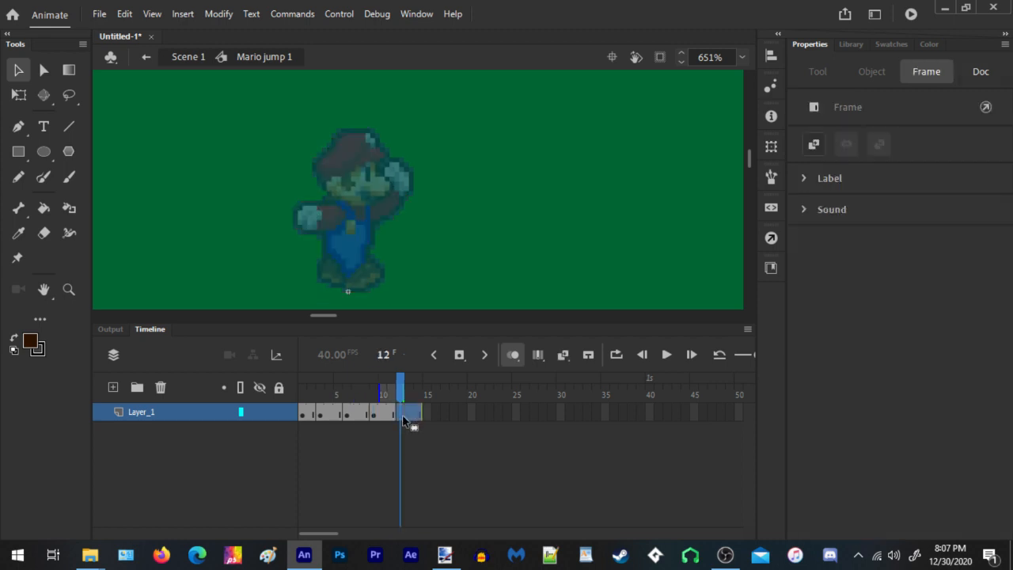
pyautogui.rightClick(403, 417)
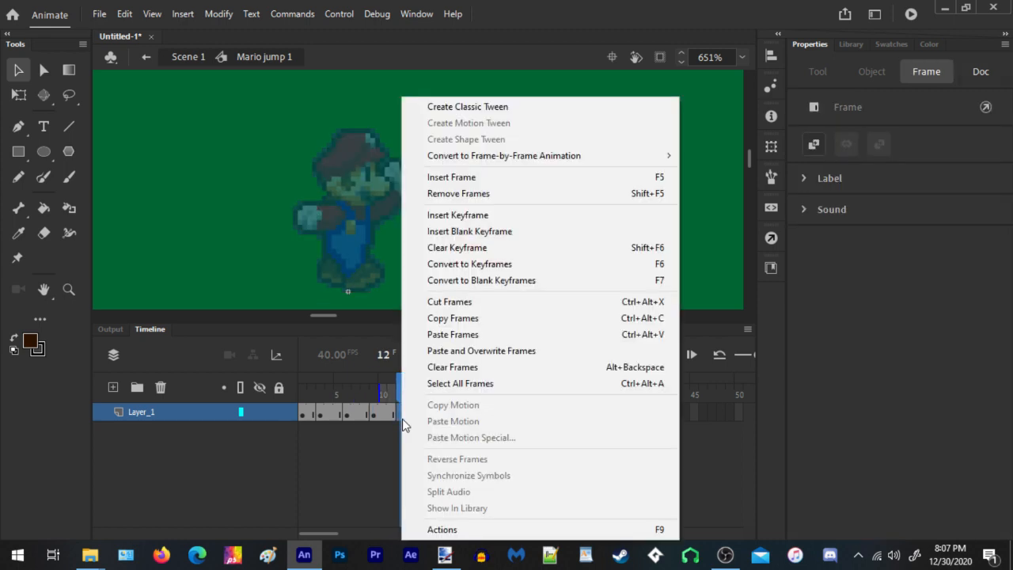
pyautogui.click(459, 194)
pyautogui.click(327, 451)
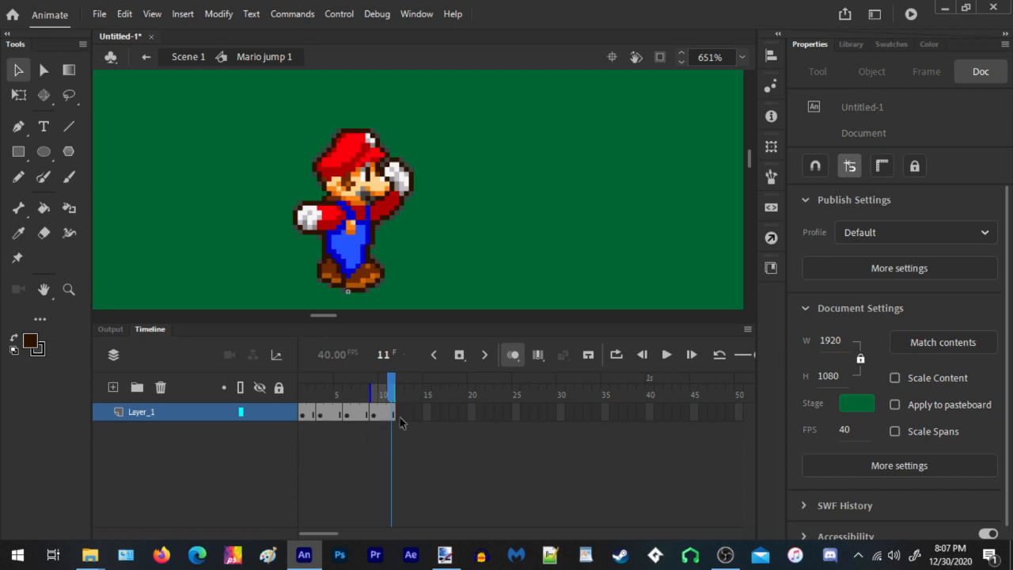
pyautogui.click(473, 415)
pyautogui.press('F5')
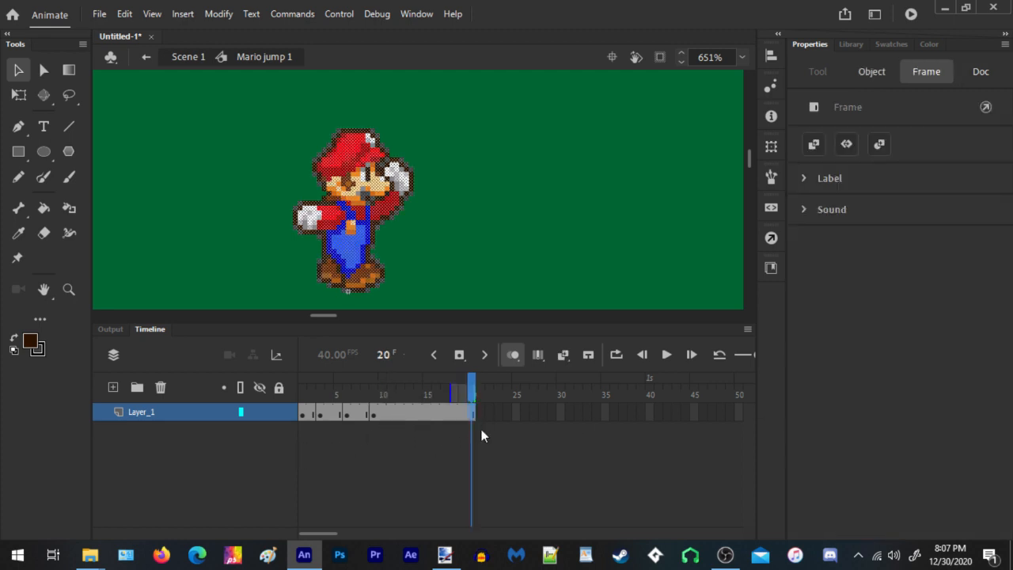
# Examine how the third jump pose on frame 6 aligns with the onion-skinned previous pose
pyautogui.click(348, 417)
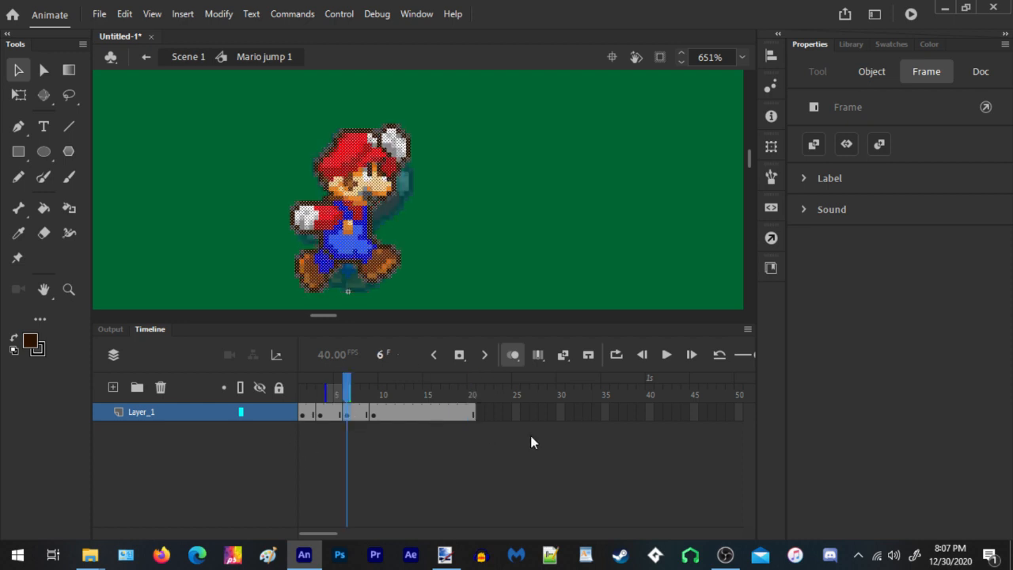
pyautogui.scroll(2, 325, 209)
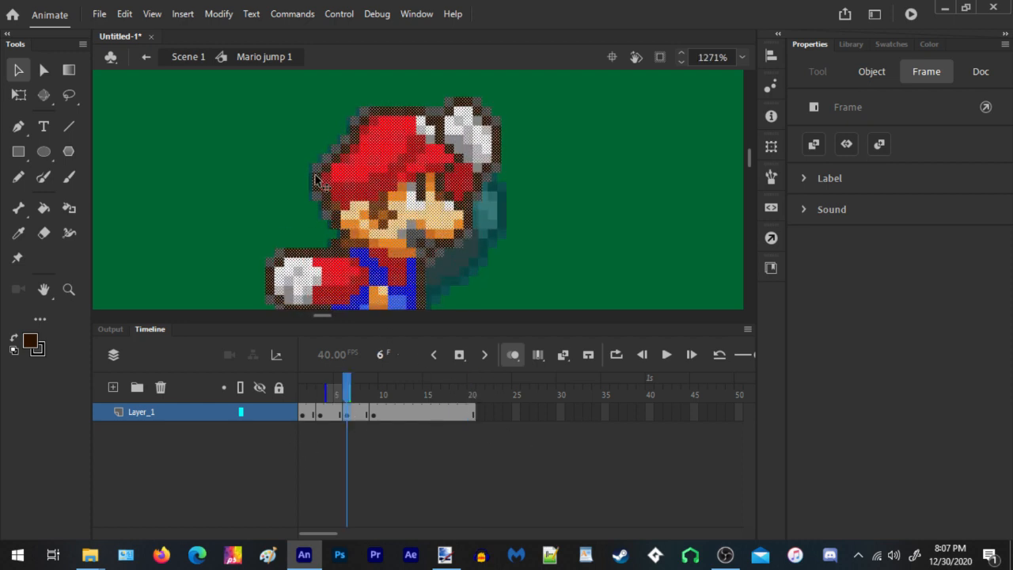
pyautogui.scroll(-2, 325, 208)
pyautogui.scroll(1, 324, 208)
pyautogui.scroll(-2, 317, 199)
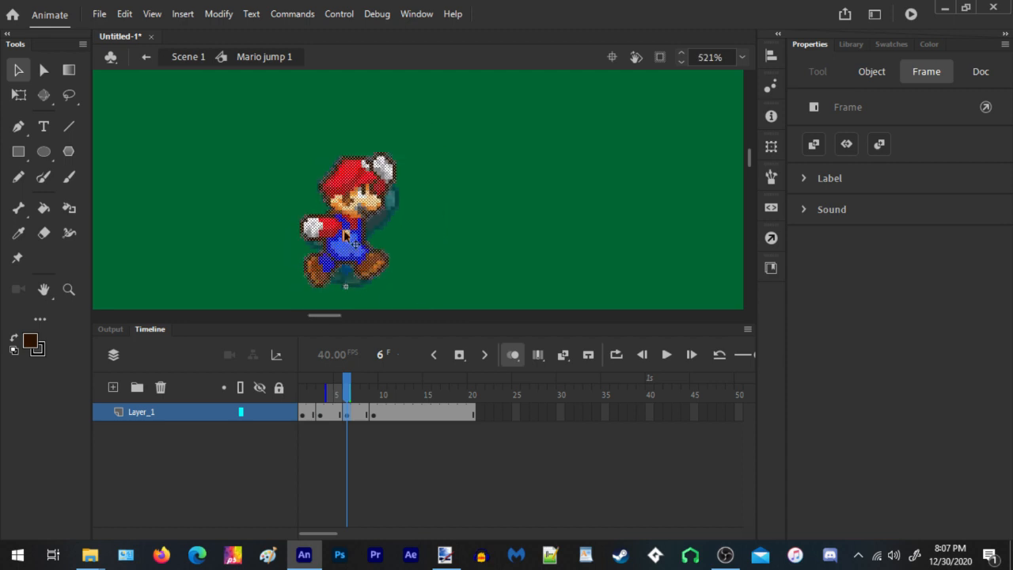
# Play the jump animation from frame 1 and inspect the second pose on frame 3 up close
pyautogui.click(307, 415)
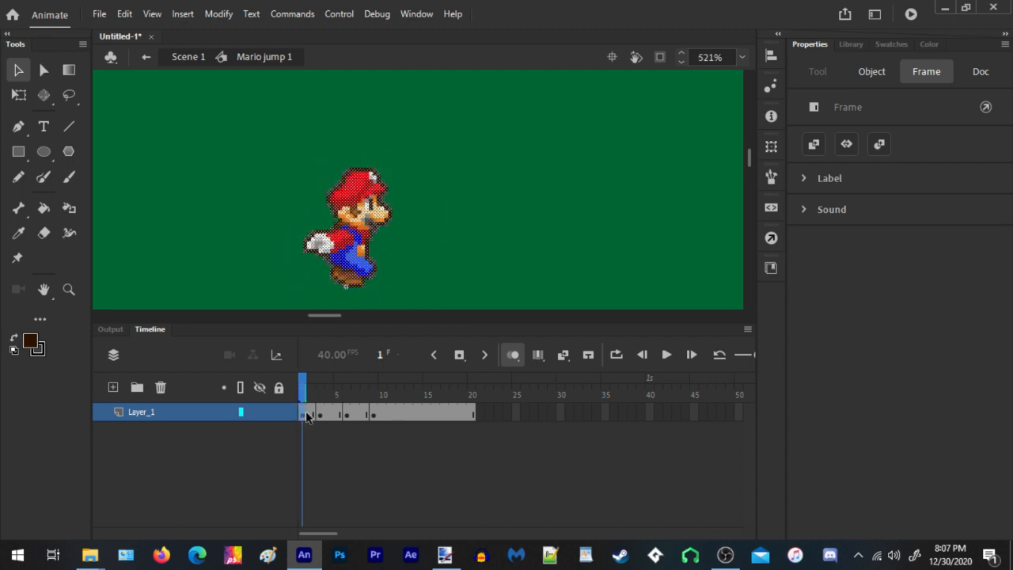
pyautogui.press('Return')
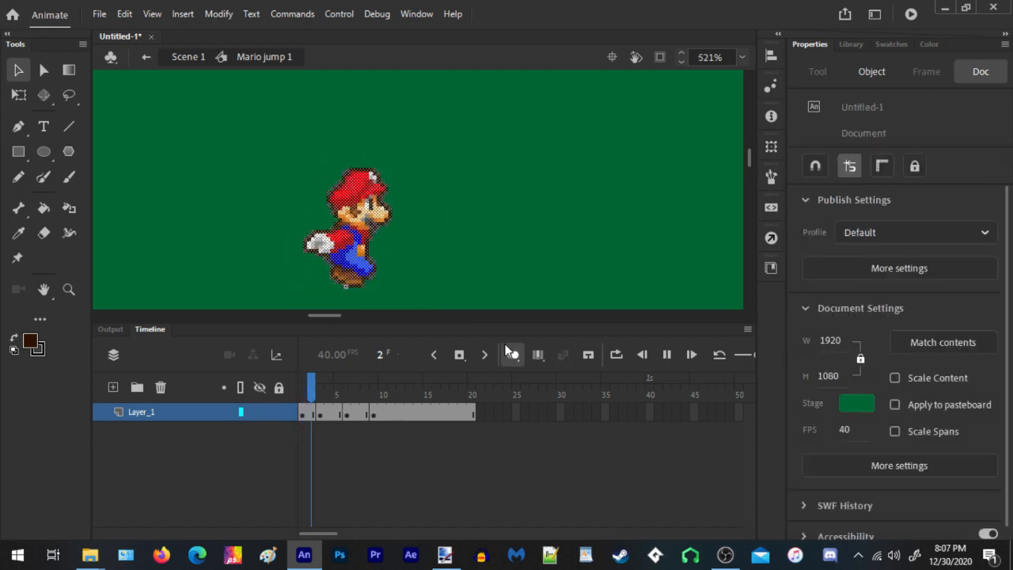
pyautogui.click(512, 354)
pyautogui.press('Return')
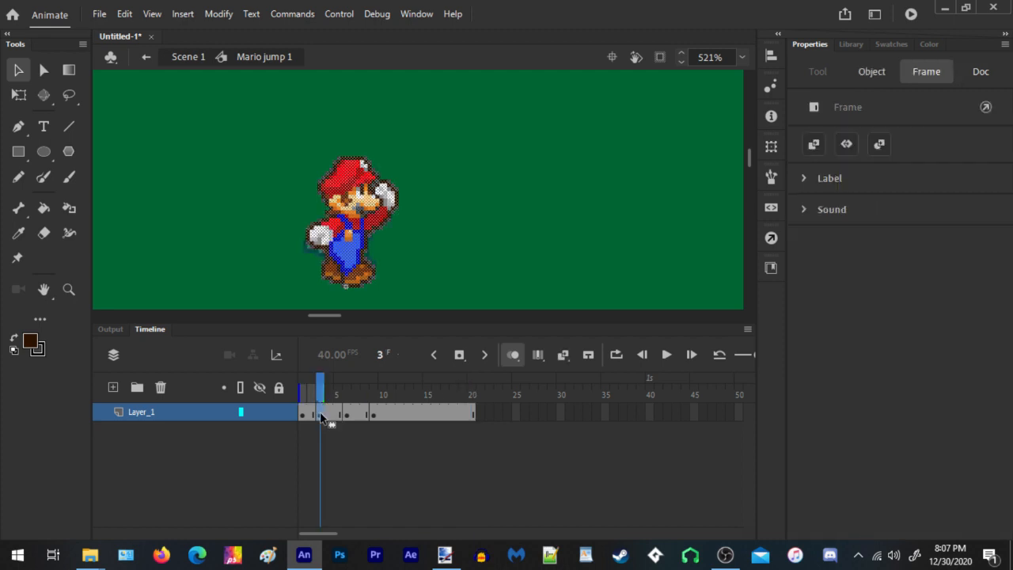
pyautogui.scroll(3, 364, 238)
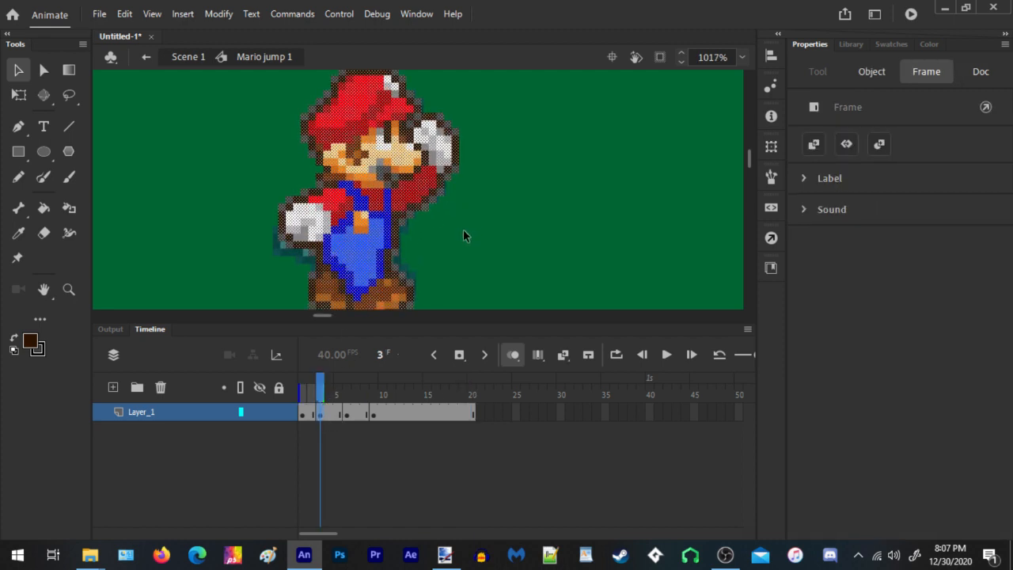
# Extend the airborne jump pose that starts at frame 6 by four frames and play back the animation
pyautogui.press('Right')
pyautogui.press('Right')
pyautogui.press('Right')
pyautogui.click(355, 411)
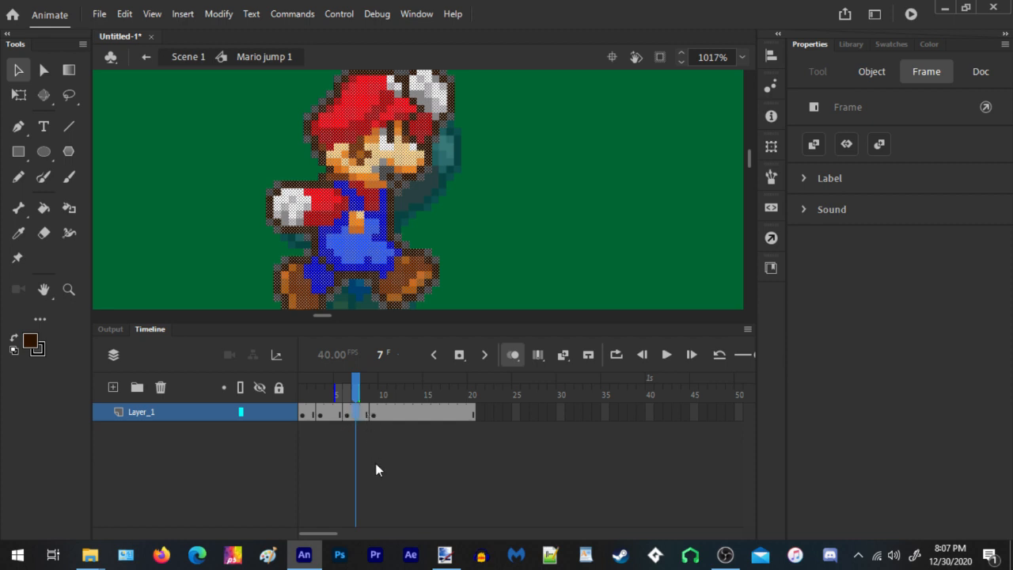
pyautogui.press('F5')
pyautogui.press('F5')
pyautogui.press('F5')
pyautogui.press('F5')
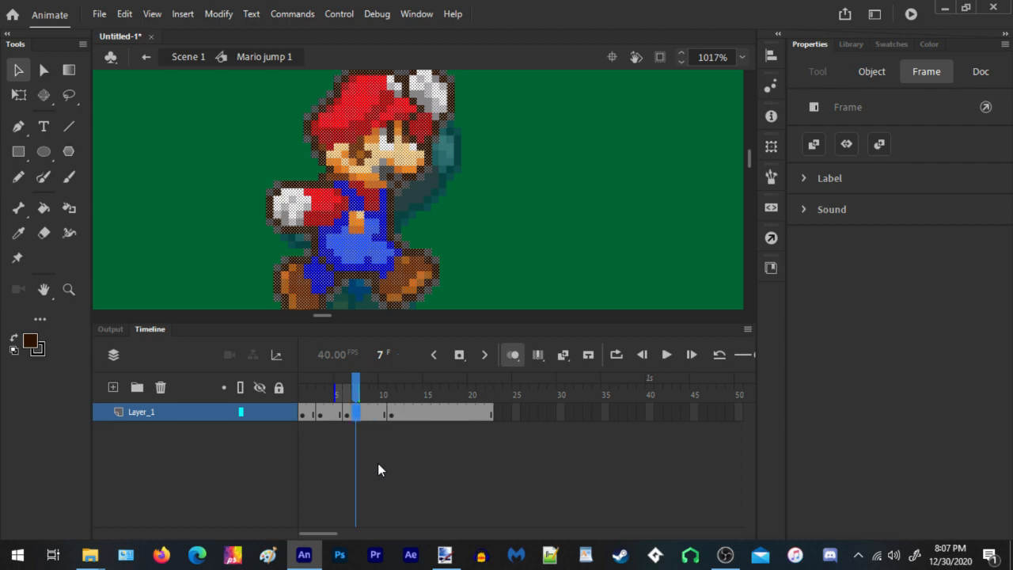
pyautogui.press('Return')
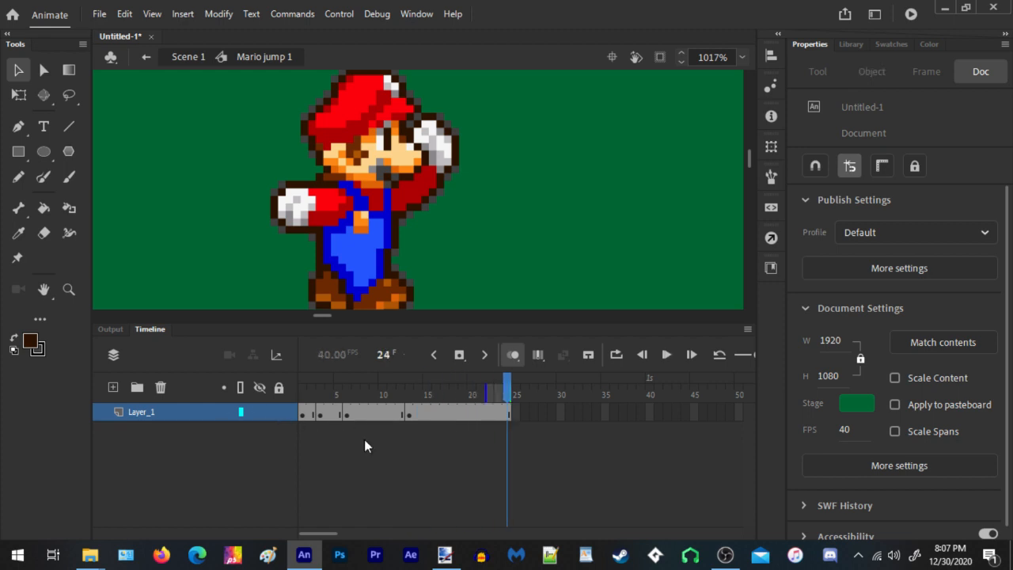
pyautogui.press('Return')
# Extend the airborne pose by three more frames, through frame 15, and preview the jump from frame 1
pyautogui.click(385, 416)
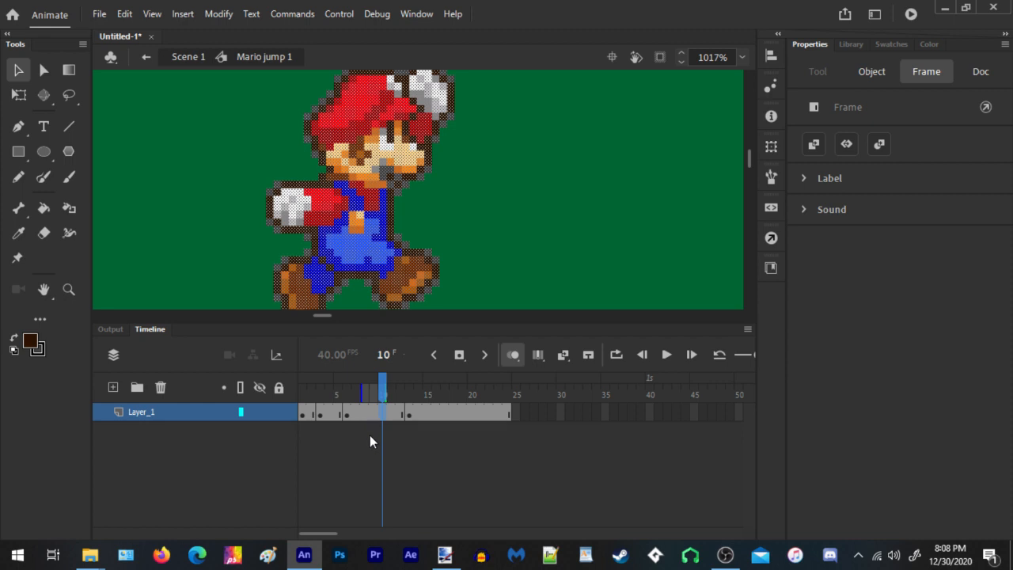
pyautogui.press('F5')
pyautogui.press('F5')
pyautogui.press('F5')
pyautogui.moveTo(313, 392); pyautogui.dragTo(271, 400)
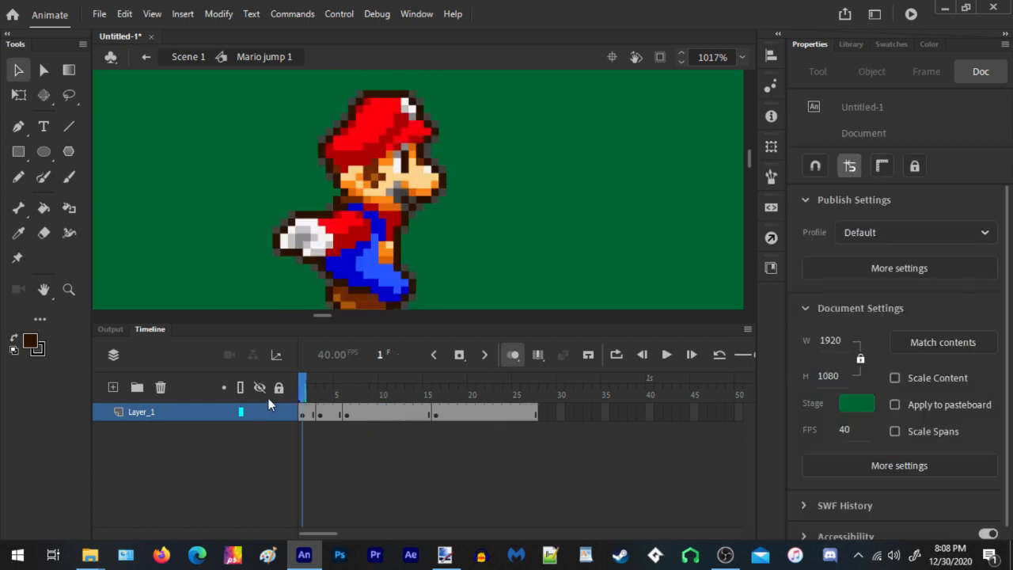
pyautogui.press('Return')
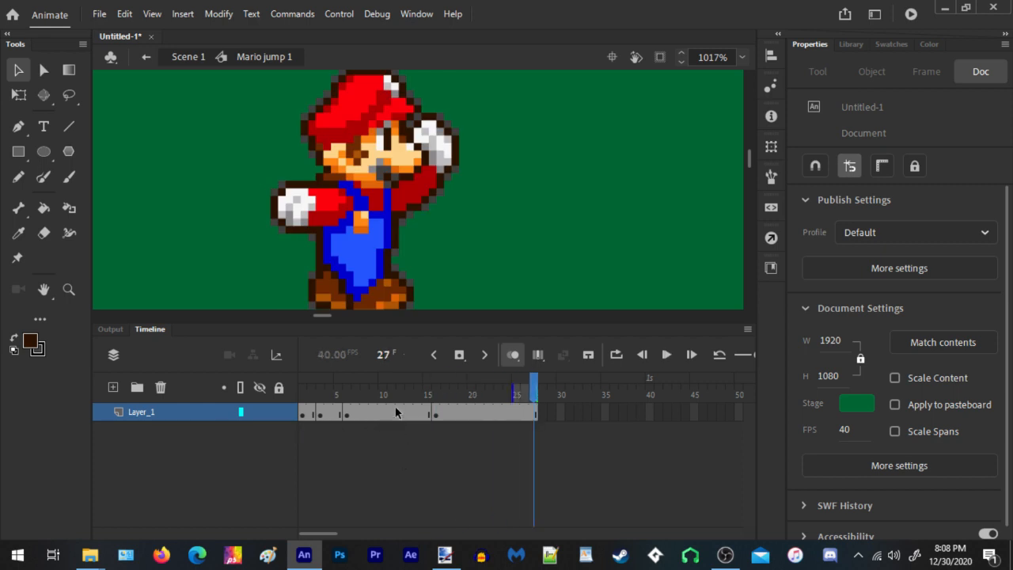
# Lengthen the airborne pose by another three frames, through frame 18, and replay the jump animation
pyautogui.click(396, 412)
pyautogui.press('F5')
pyautogui.press('F5')
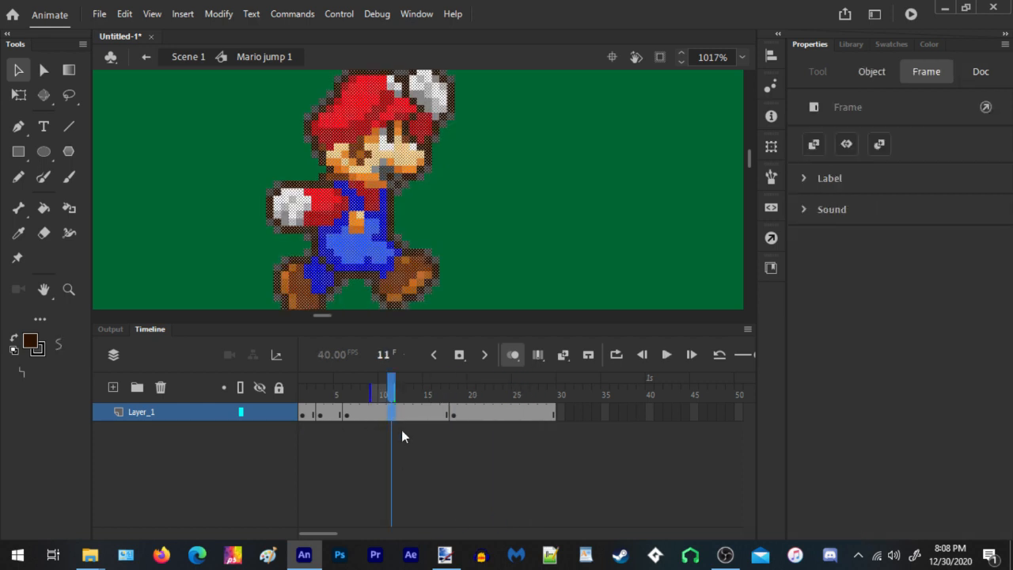
pyautogui.press('F5')
pyautogui.click(320, 397)
pyautogui.click(359, 414)
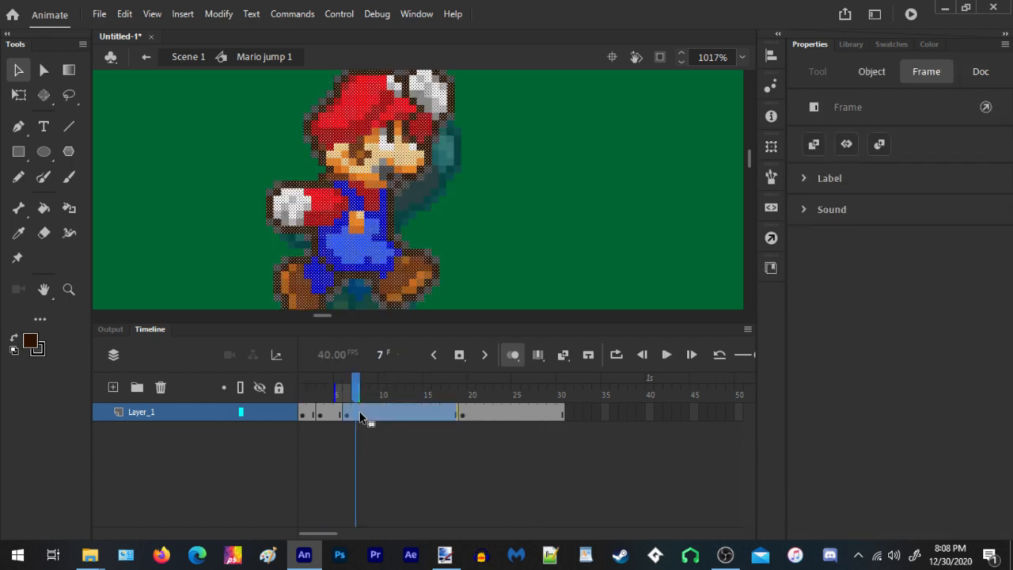
pyautogui.press('Return')
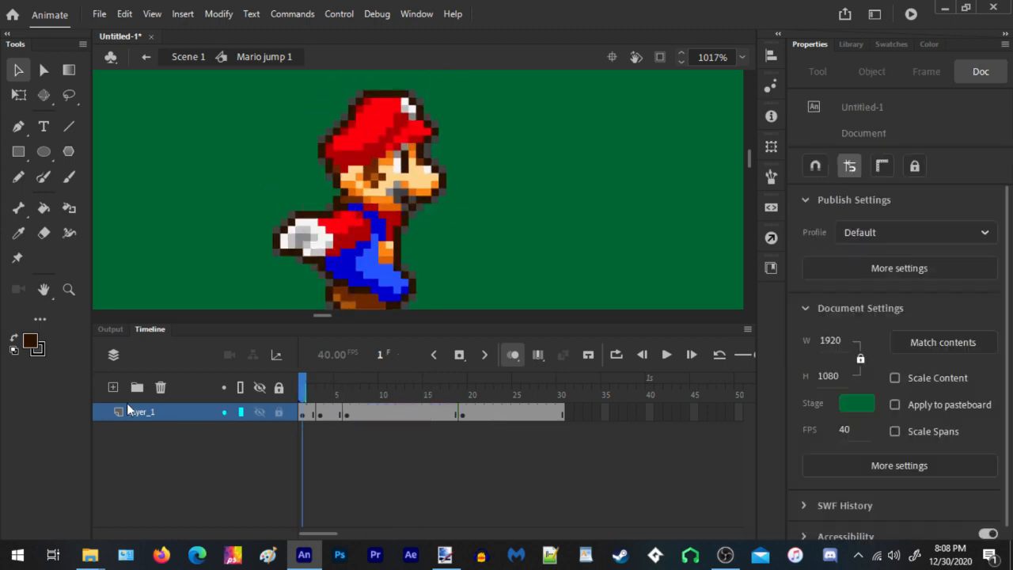
# Nudge the whole sprite at frame 6 slightly left to align it with the onion skin of the previous pose
pyautogui.click(319, 413)
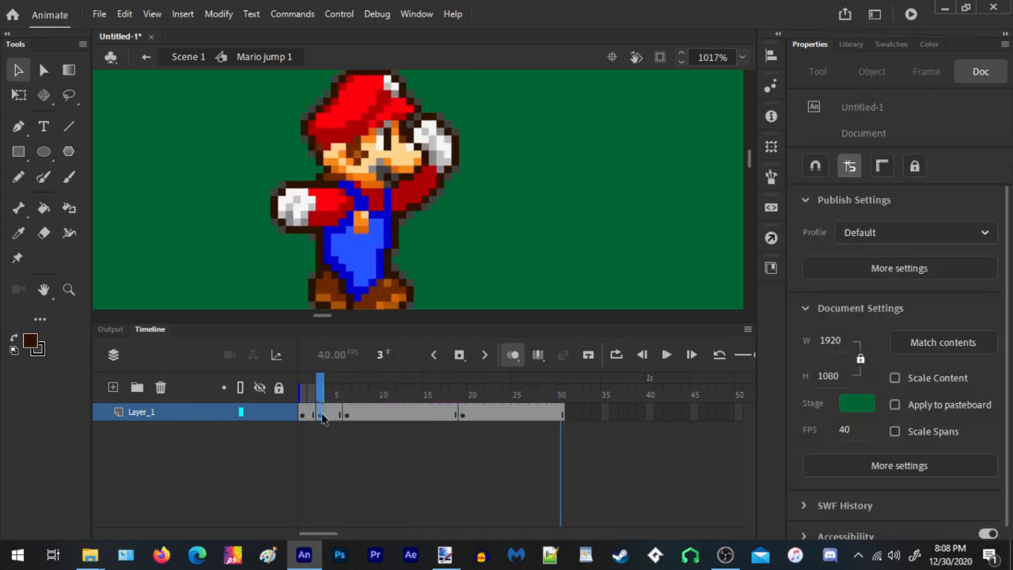
pyautogui.scroll(1, 316, 288)
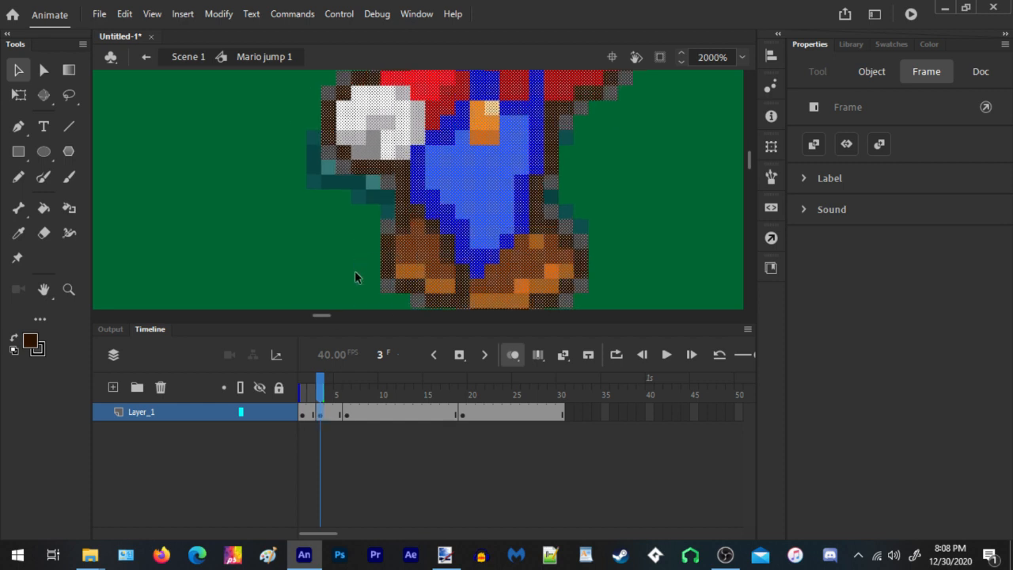
pyautogui.click(595, 234)
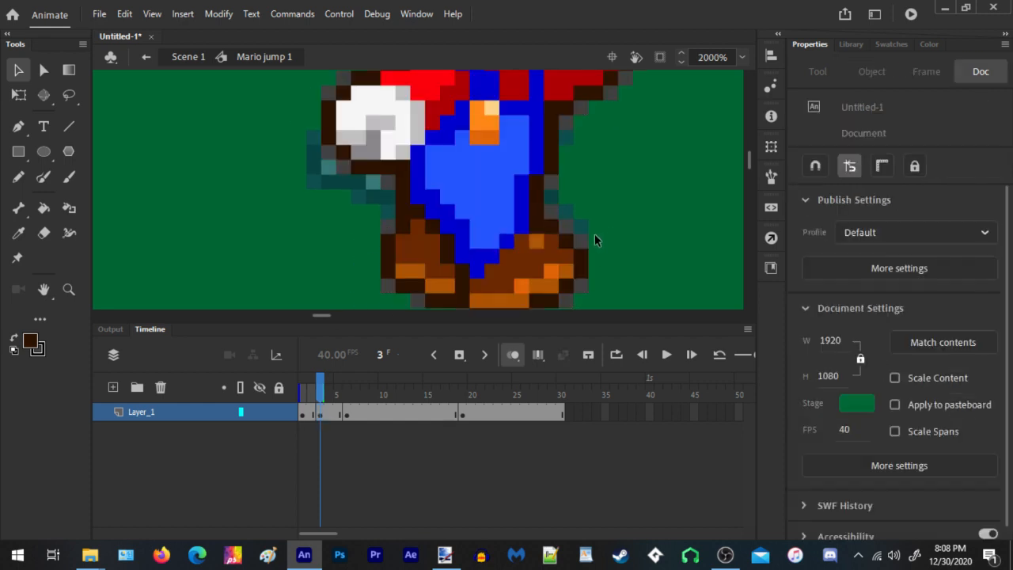
pyautogui.click(348, 411)
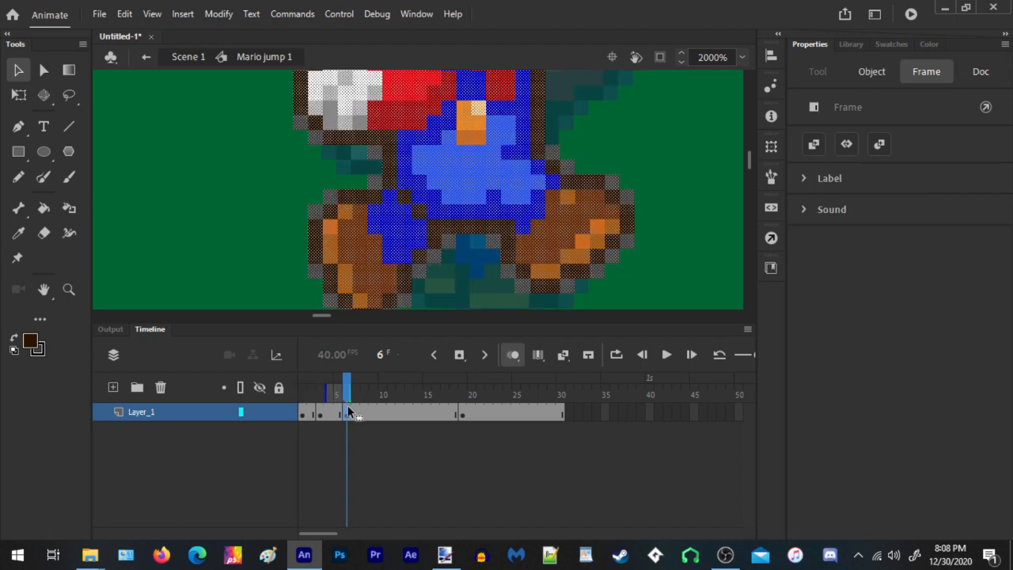
pyautogui.scroll(-4, 364, 144)
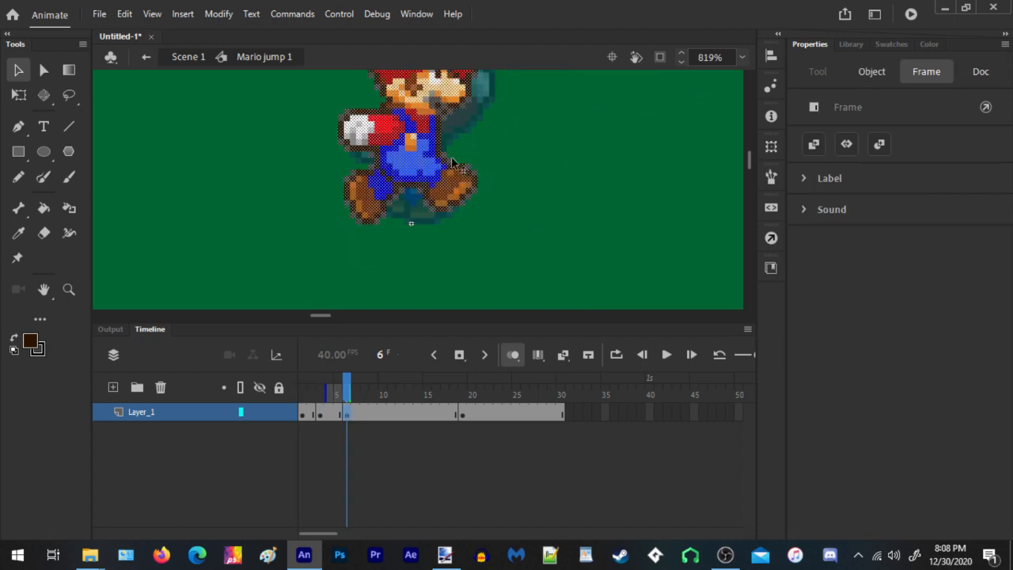
pyautogui.scroll(4, 451, 130)
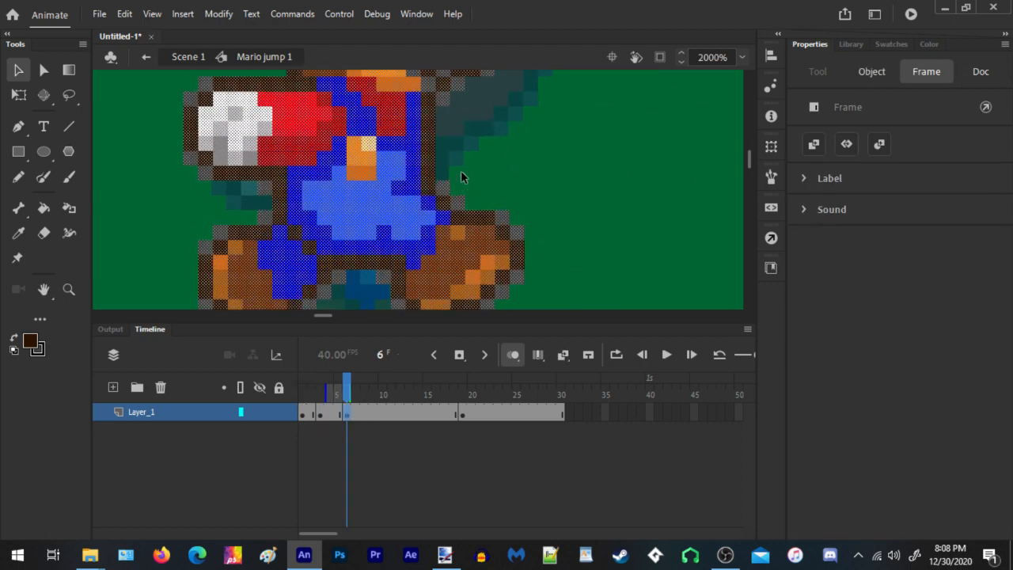
pyautogui.click(461, 172)
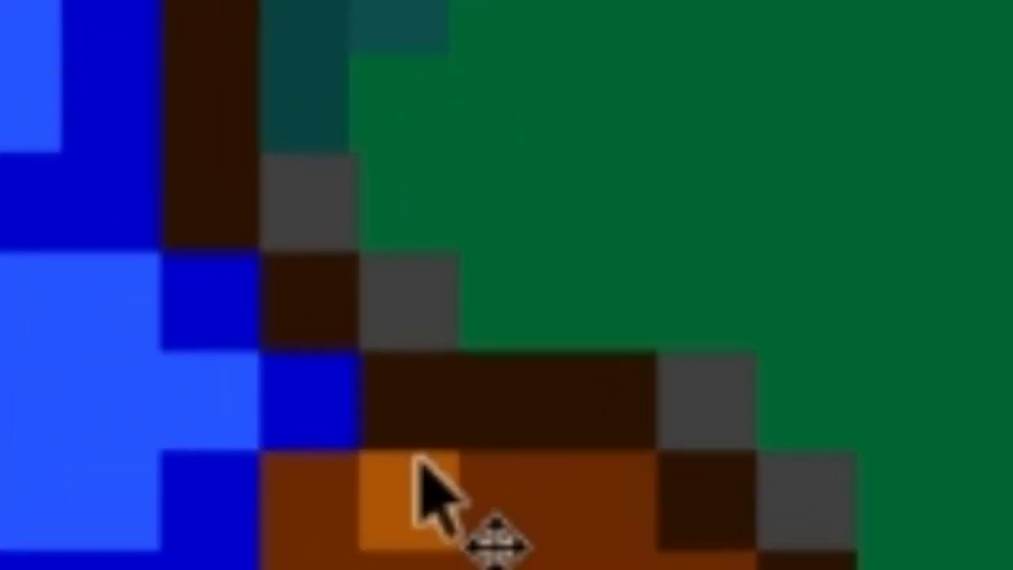
pyautogui.hotkey('ctrl', 'a')
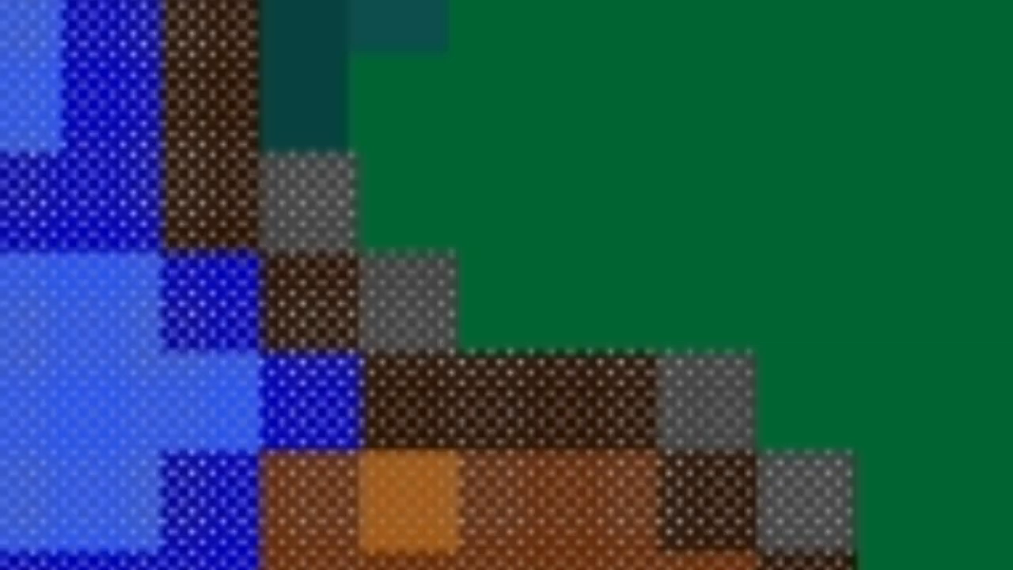
pyautogui.press('Left')
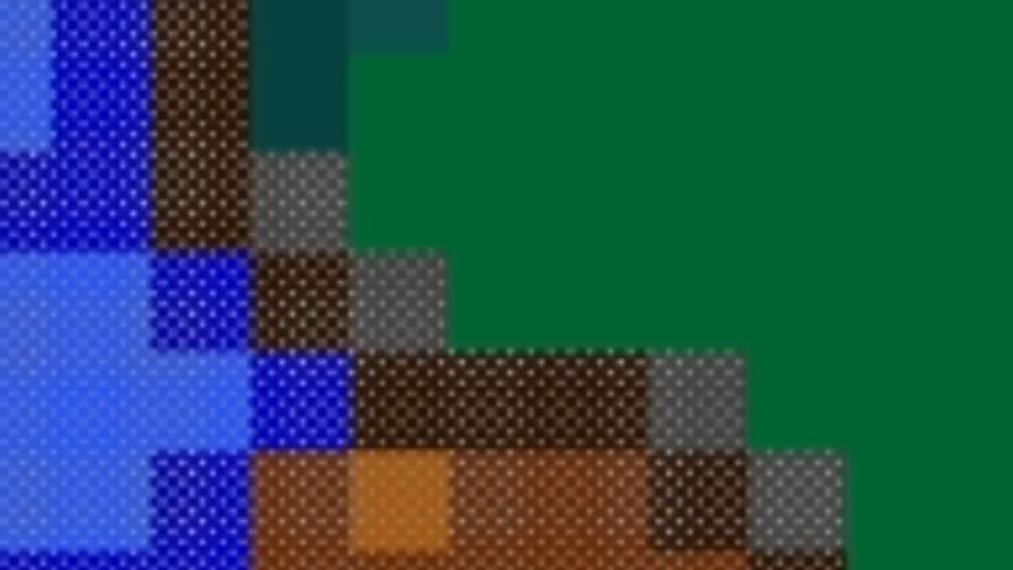
pyautogui.press('Escape')
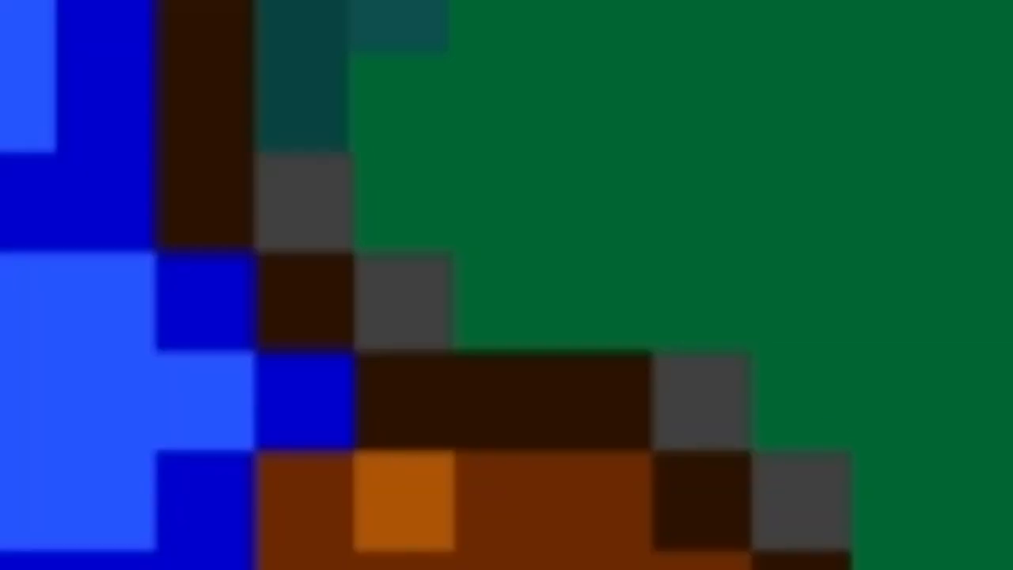
pyautogui.hotkey('ctrl', 'a')
pyautogui.press('Left')
pyautogui.press('Escape')
# Check the alignment of the frame 19 pose against the previous pose's onion skin and play back the full jump
pyautogui.press('.')
pyautogui.hotkey('ctrl', 'a')
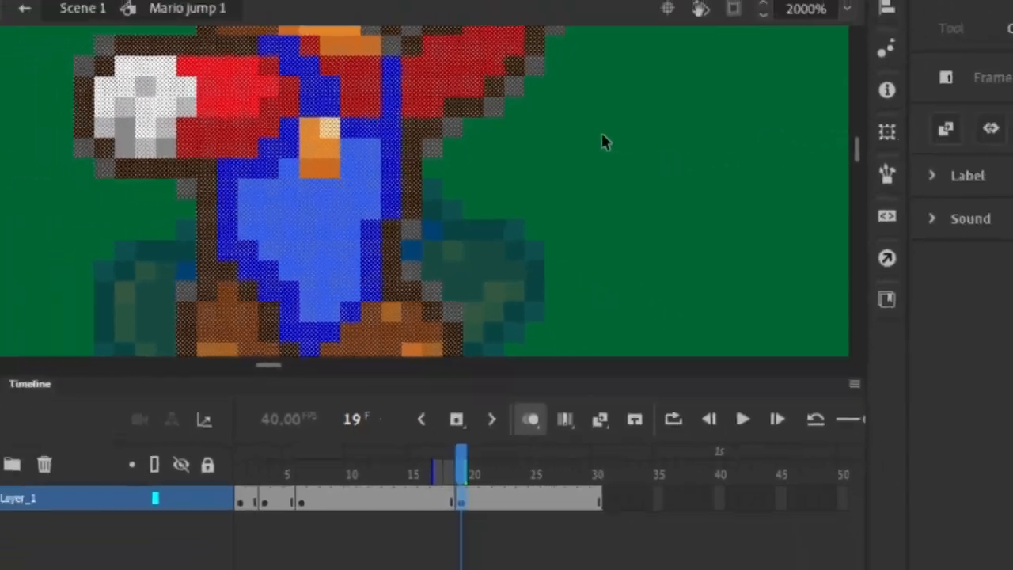
pyautogui.scroll(-5, 530, 228)
pyautogui.scroll(5, 557, 166)
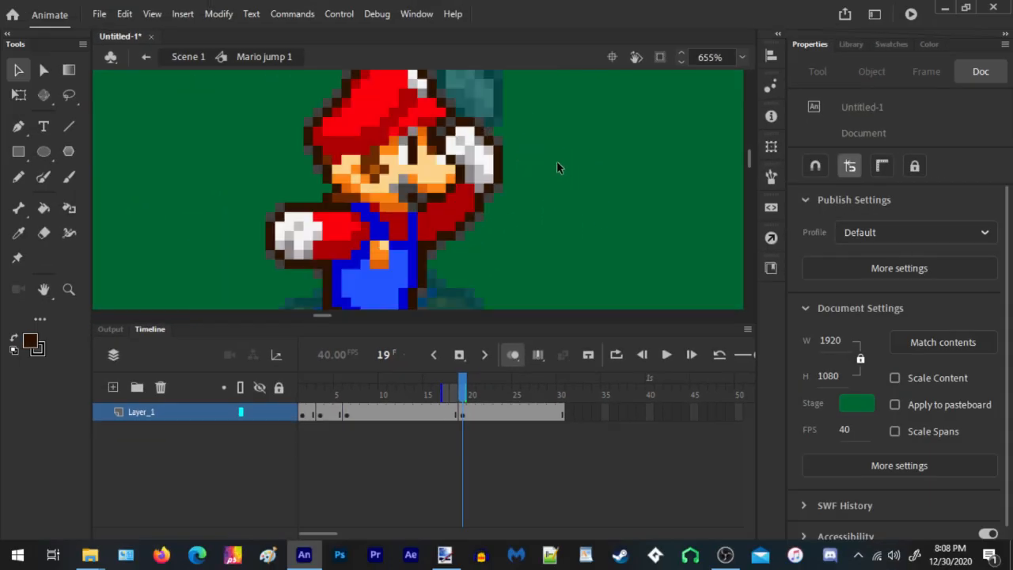
pyautogui.scroll(-5, 532, 214)
pyautogui.scroll(3, 524, 212)
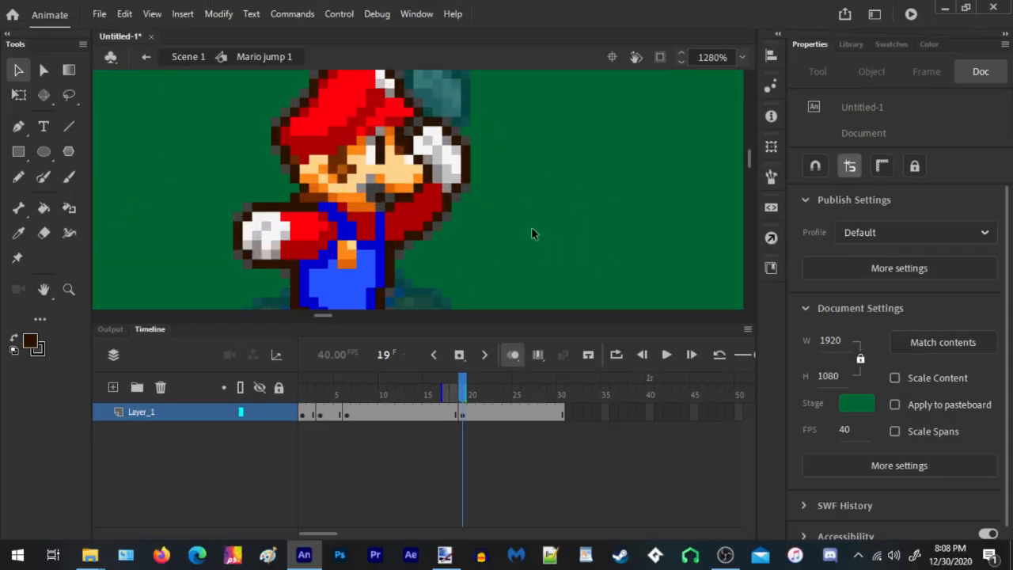
pyautogui.scroll(-3, 531, 228)
pyautogui.scroll(-3, 531, 248)
pyautogui.scroll(3, 545, 274)
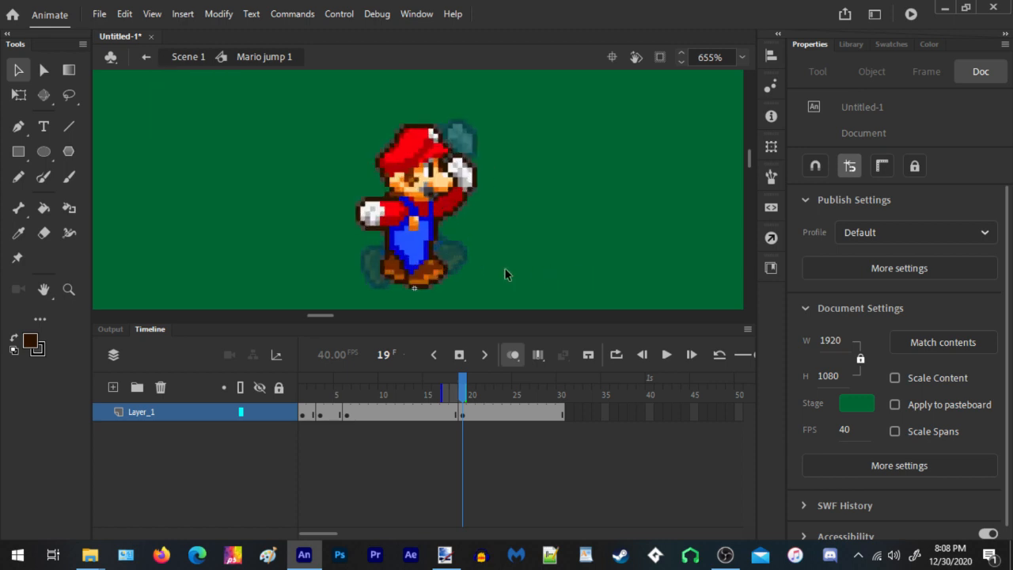
pyautogui.press('Return')
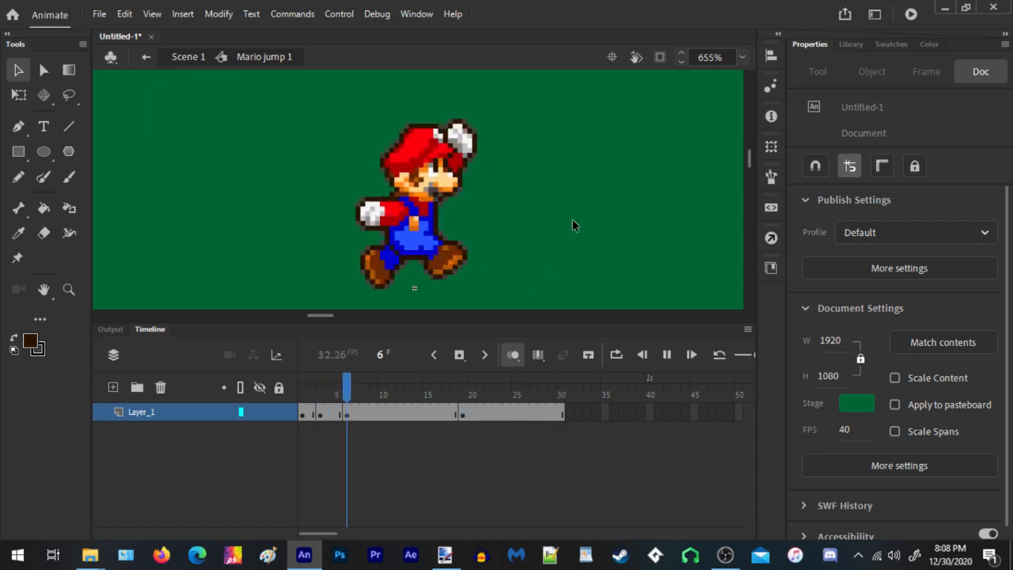
pyautogui.press('Return')
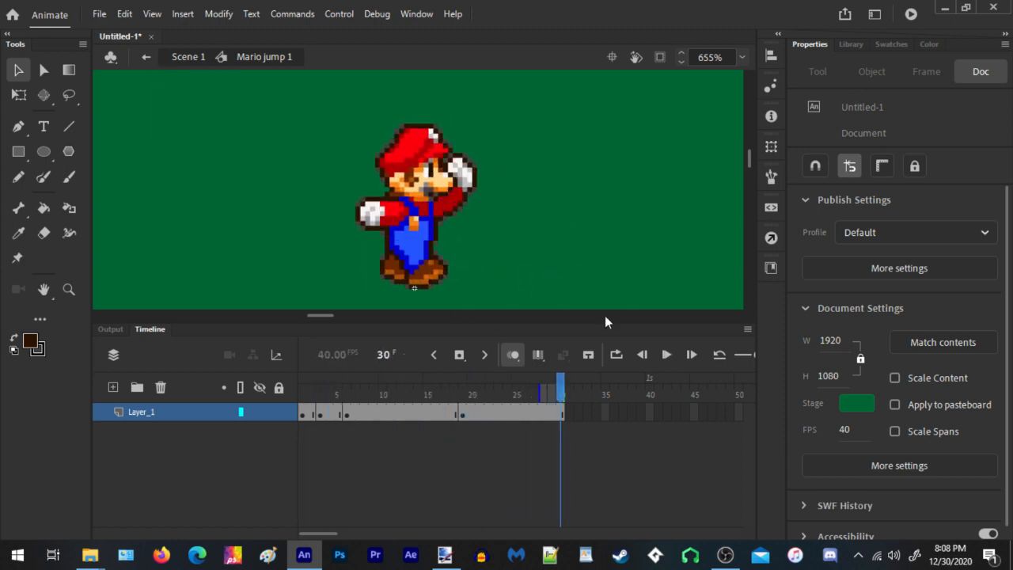
pyautogui.press('Return')
# Return to Scene 1 and examine the Mario sprites placed on the stage at frame 300
pyautogui.click(188, 56)
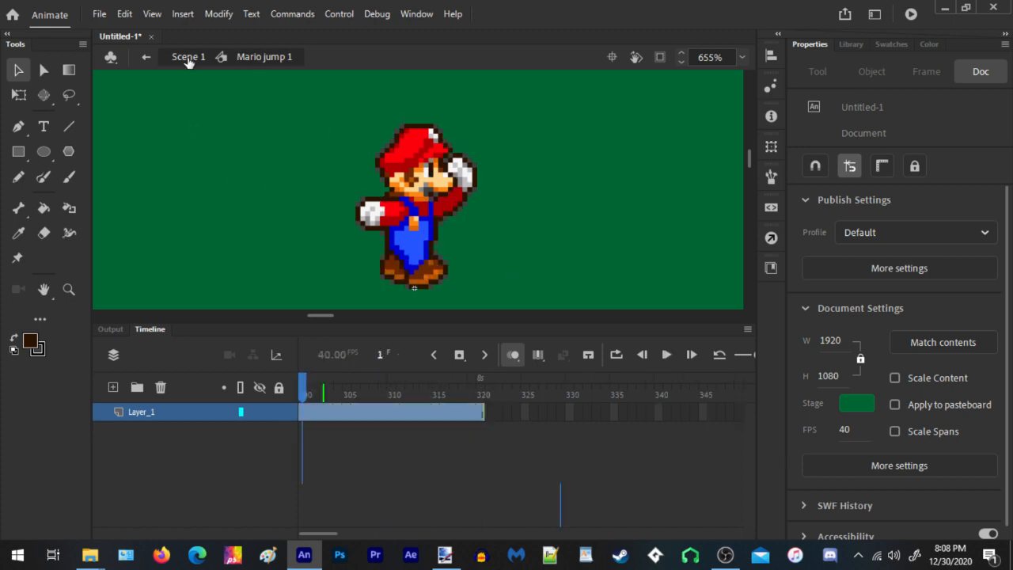
pyautogui.moveTo(392, 175); pyautogui.dragTo(177, 188)
pyautogui.click(398, 119)
pyautogui.scroll(-4, 270, 207)
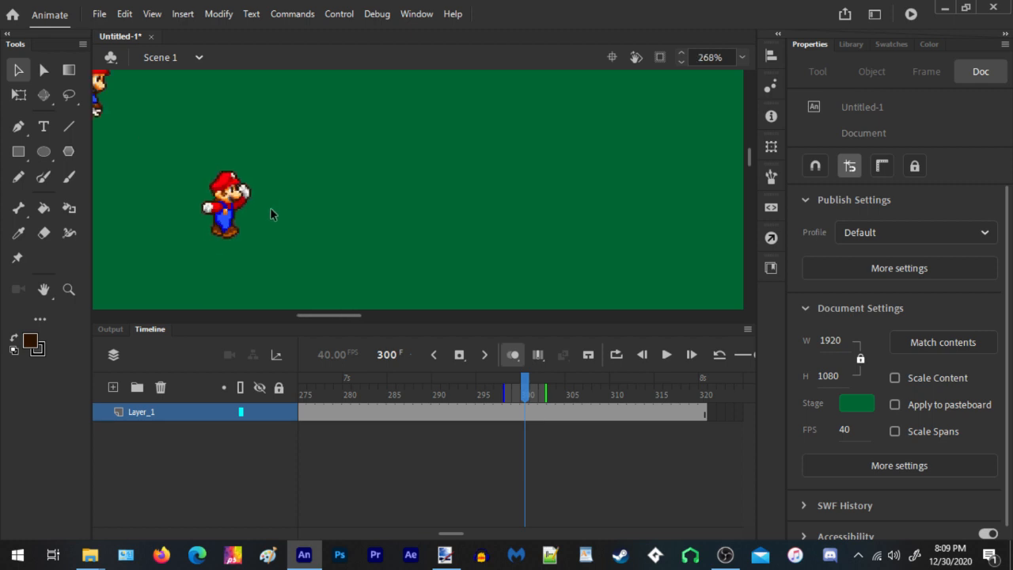
pyautogui.scroll(-3, 324, 230)
pyautogui.scroll(-4, 427, 234)
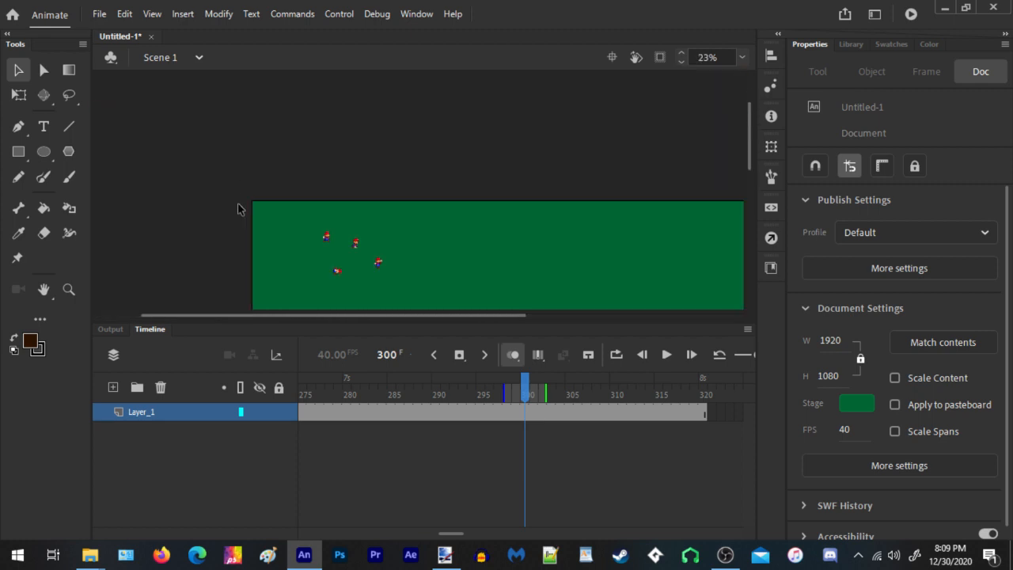
pyautogui.scroll(3, 431, 254)
pyautogui.scroll(-3, 404, 261)
pyautogui.scroll(4, 273, 271)
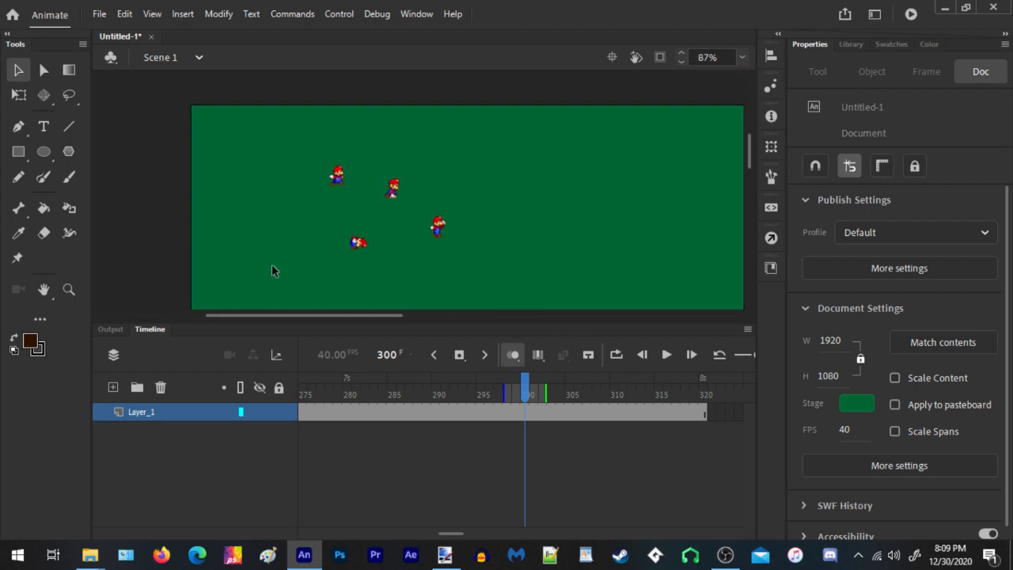
pyautogui.scroll(2, 414, 226)
pyautogui.scroll(-1, 387, 228)
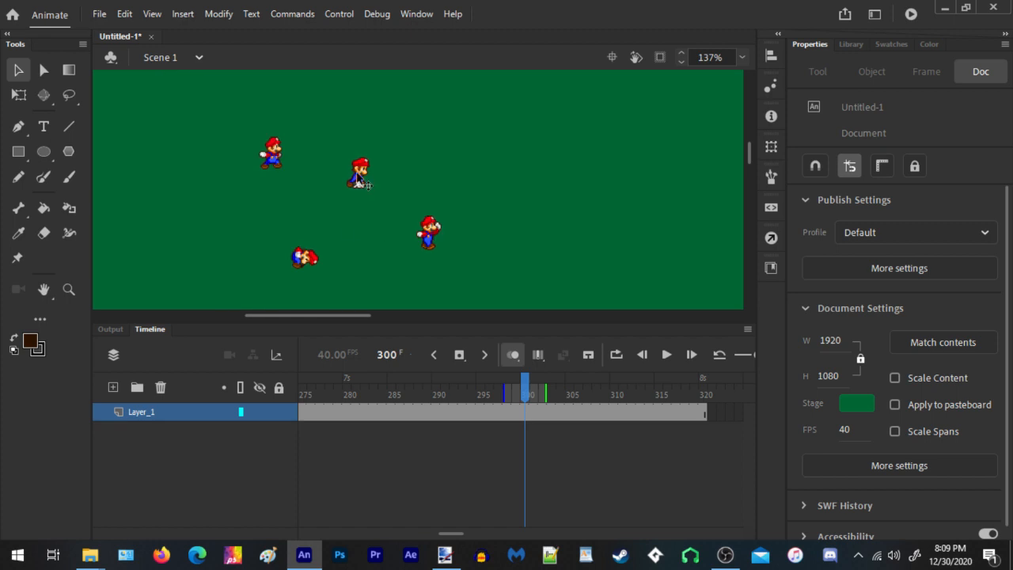
# Move the warp pipe entrance sprite to the far left of the other sprites and shift the idle Mario closer to it
pyautogui.moveTo(358, 181); pyautogui.dragTo(128, 163)
pyautogui.press('Return')
pyautogui.press('Return')
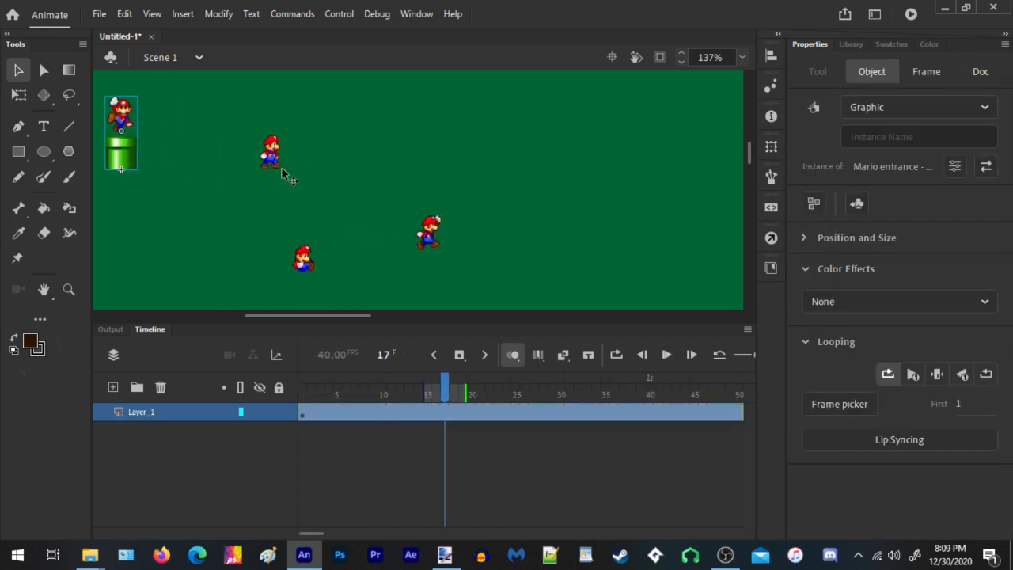
pyautogui.moveTo(277, 162); pyautogui.dragTo(222, 170)
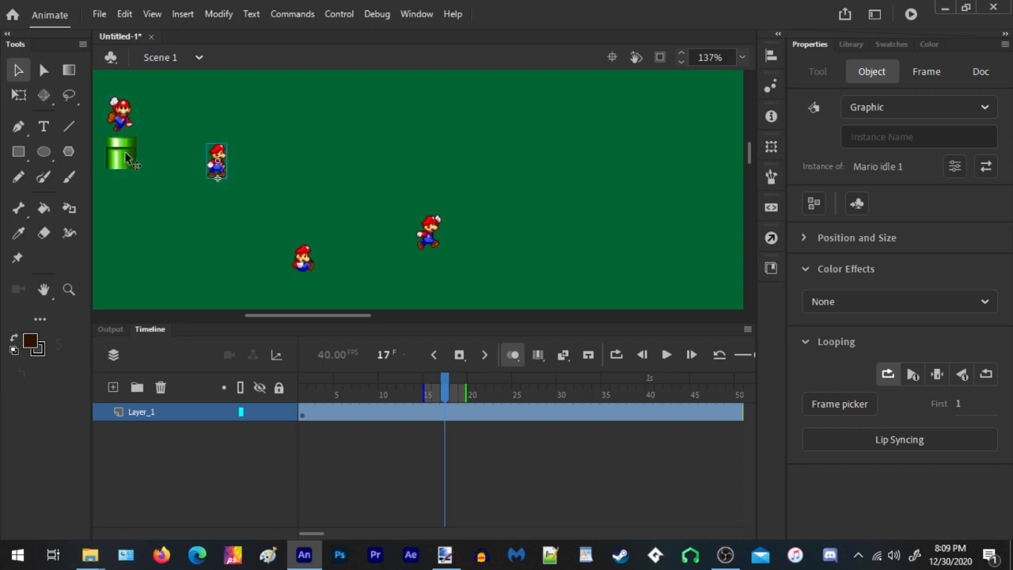
# Copy the Mario artwork at frame 41 inside the "Mario entrance - through warp pipe" symbol and return to Scene 1
pyautogui.doubleClick(127, 159)
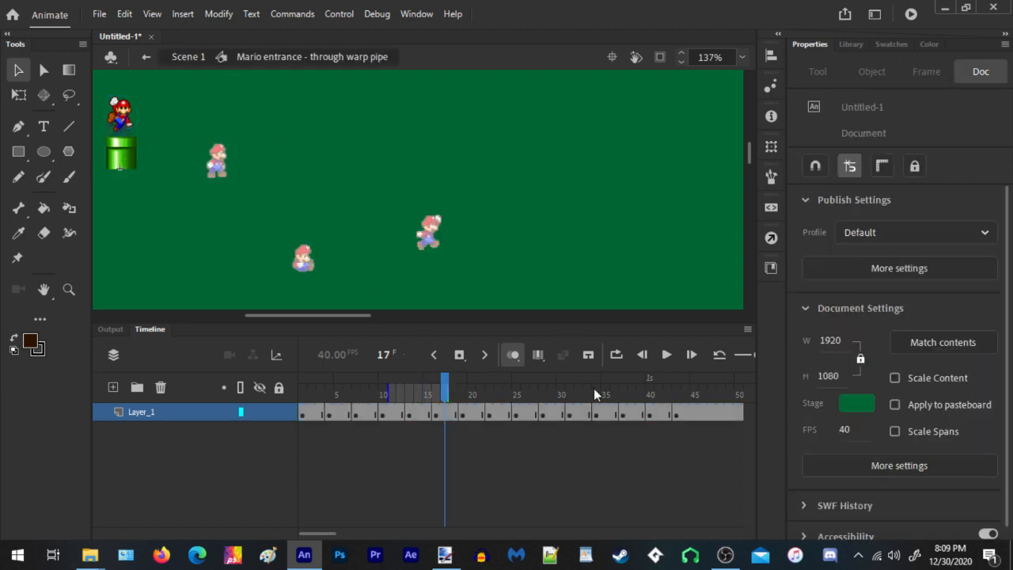
pyautogui.moveTo(595, 393); pyautogui.dragTo(663, 405)
pyautogui.moveTo(190, 105)
pyautogui.mouseDown()
pyautogui.moveTo(91, 182)
pyautogui.moveTo(91, 198)
pyautogui.mouseUp()
pyautogui.rightClick(118, 152)
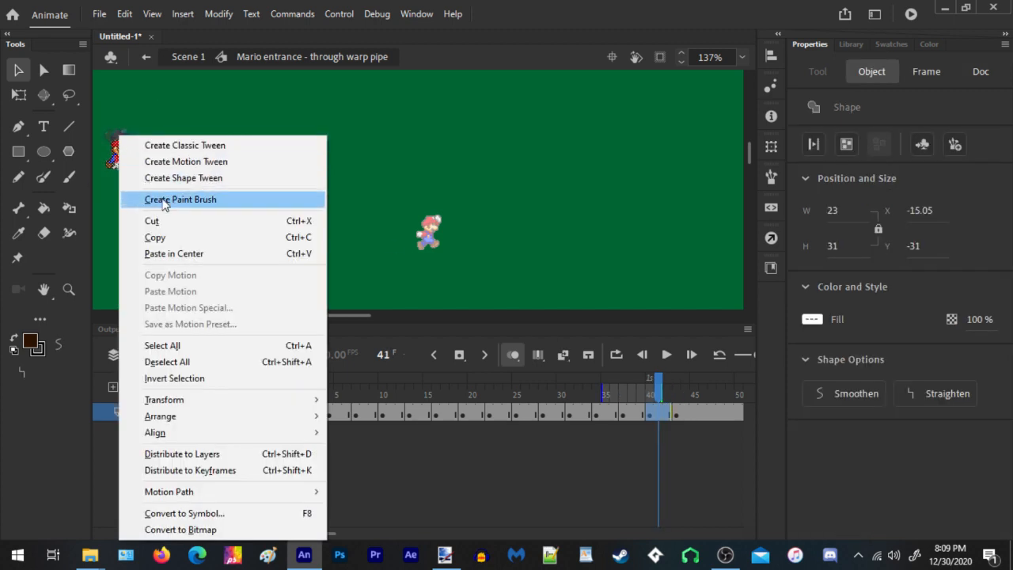
pyautogui.click(158, 239)
pyautogui.doubleClick(601, 232)
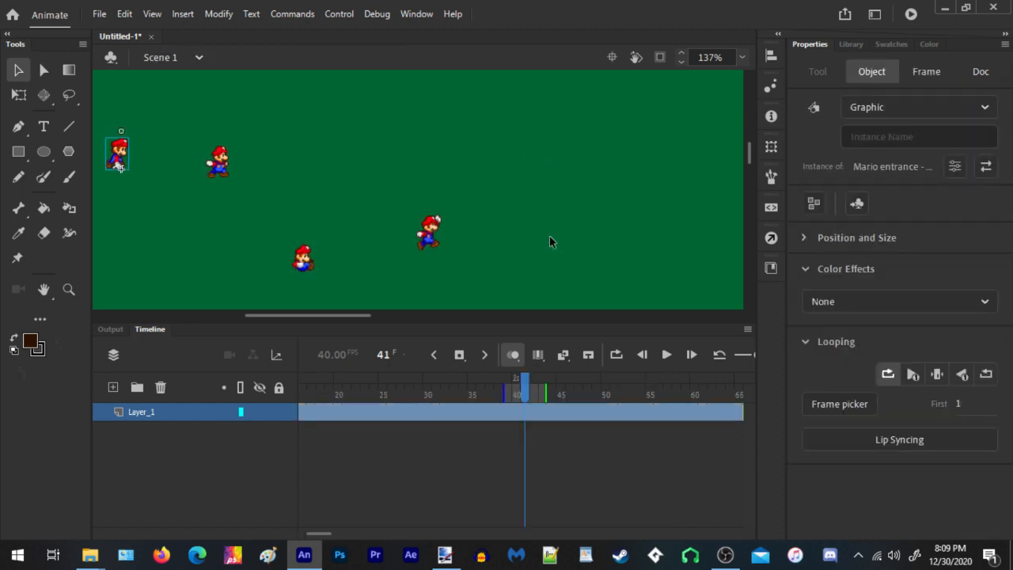
# Paste the copied Mario artwork onto the Scene 1 stage beside the jumping Mario
pyautogui.scroll(3, 549, 235)
pyautogui.rightClick(575, 178)
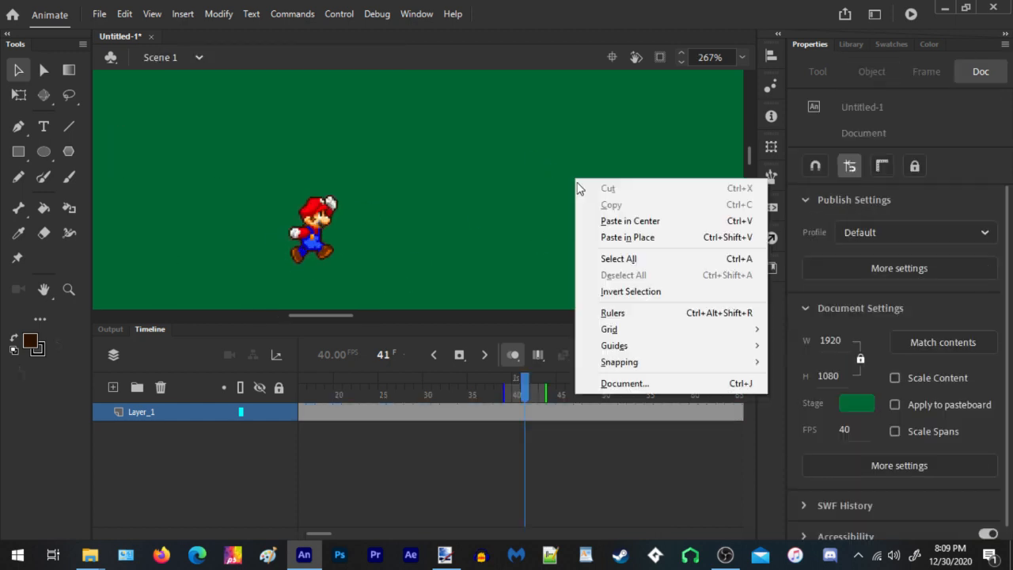
pyautogui.click(641, 221)
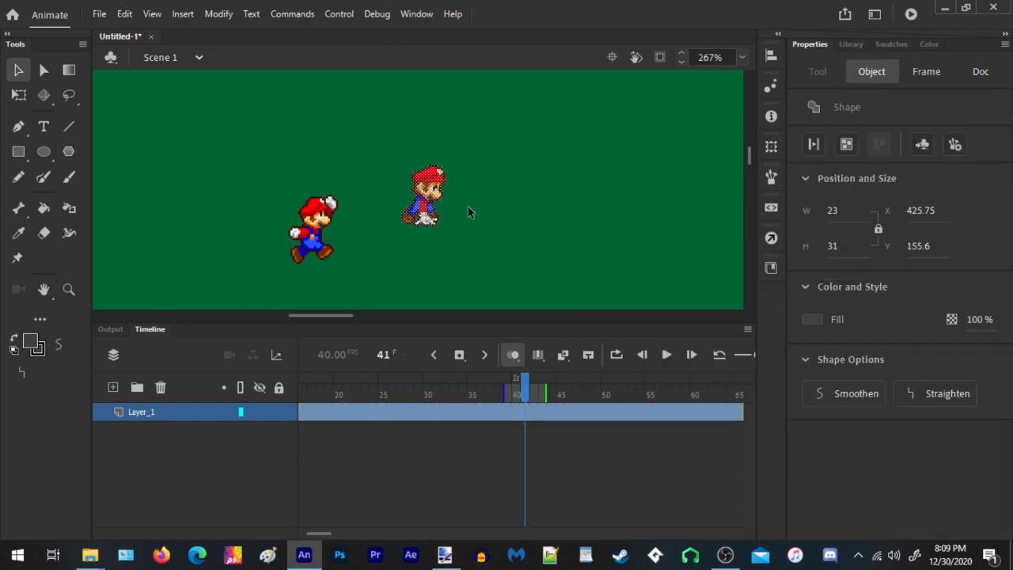
# Convert the pasted artwork to a Movie Clip symbol named "Mario land pose 1" and move it farther from the jumping Mario
pyautogui.rightClick(427, 184)
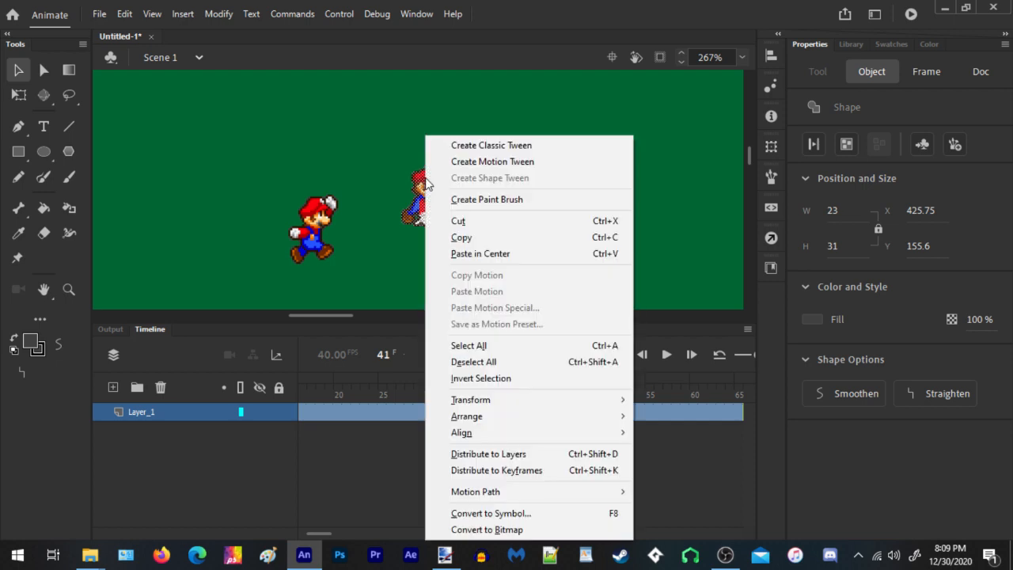
pyautogui.click(520, 514)
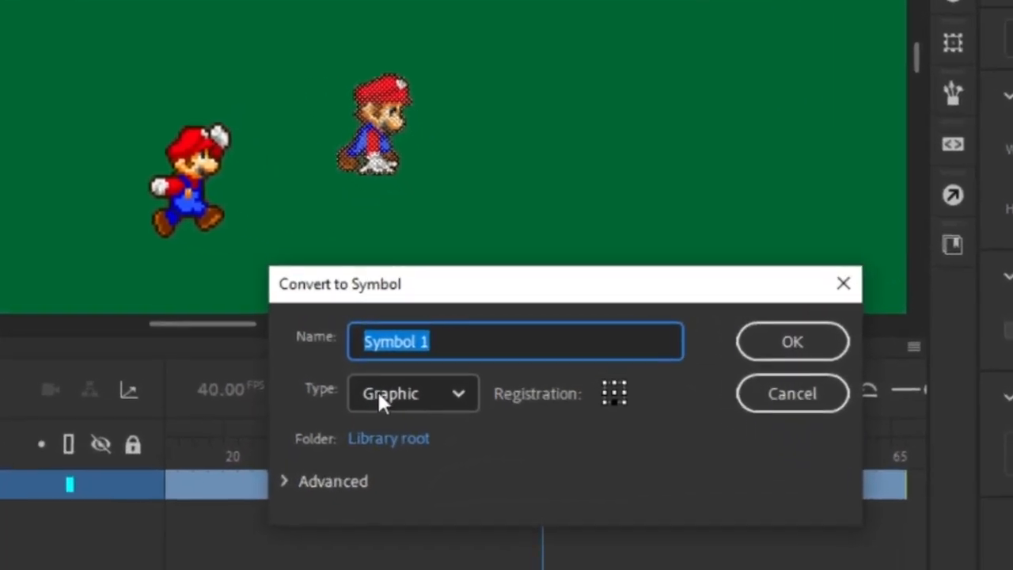
pyautogui.click(380, 400)
pyautogui.click(402, 437)
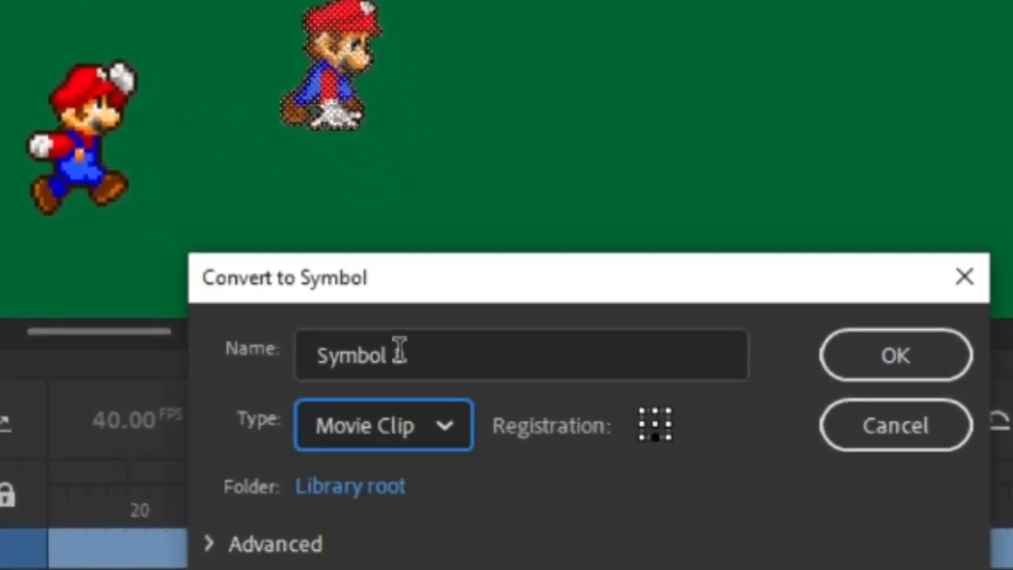
pyautogui.click(482, 350)
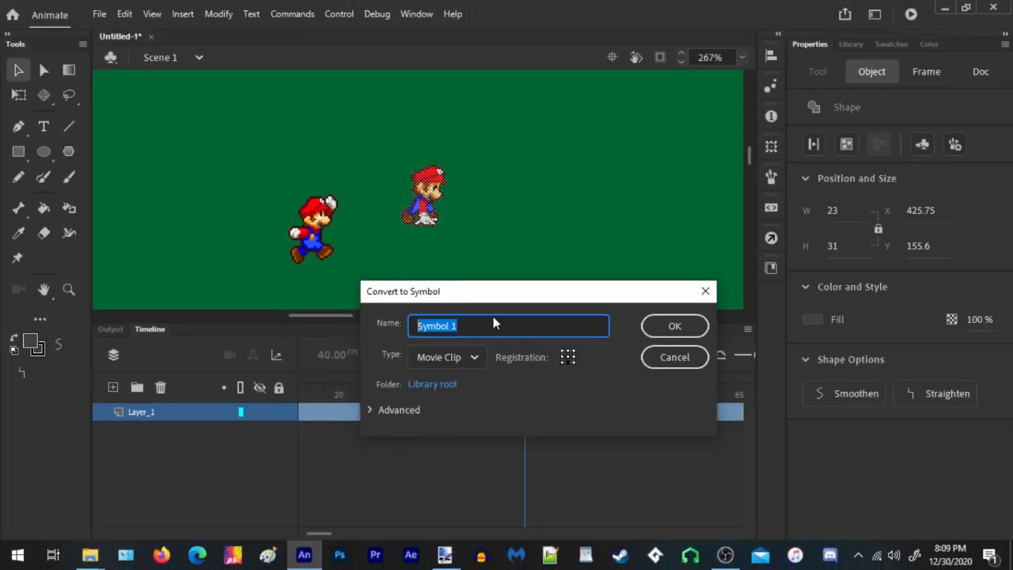
pyautogui.write('Mario land pose')
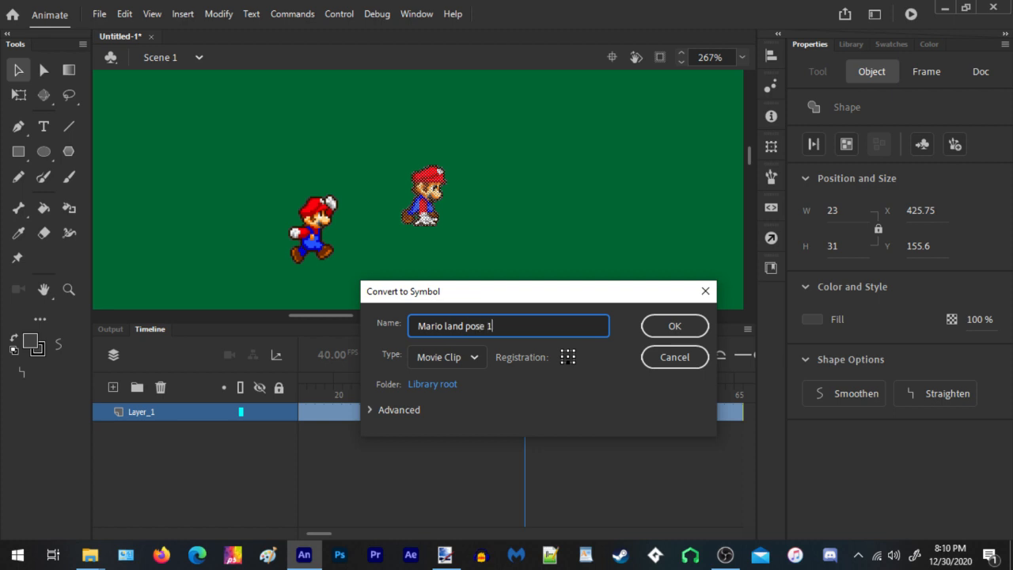
pyautogui.click(679, 331)
pyautogui.moveTo(424, 190); pyautogui.dragTo(483, 223)
pyautogui.scroll(-5, 380, 172)
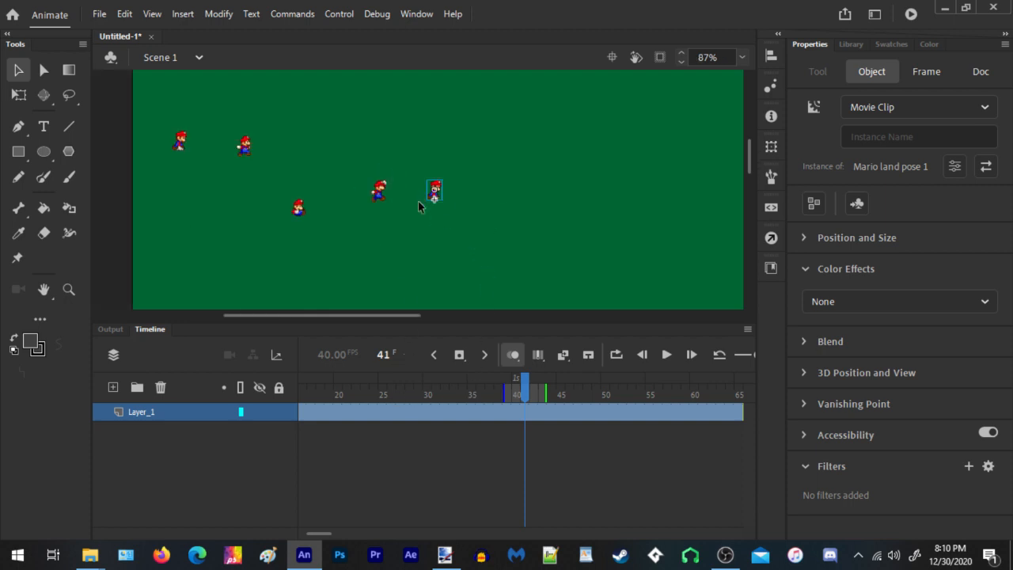
pyautogui.scroll(5, 420, 206)
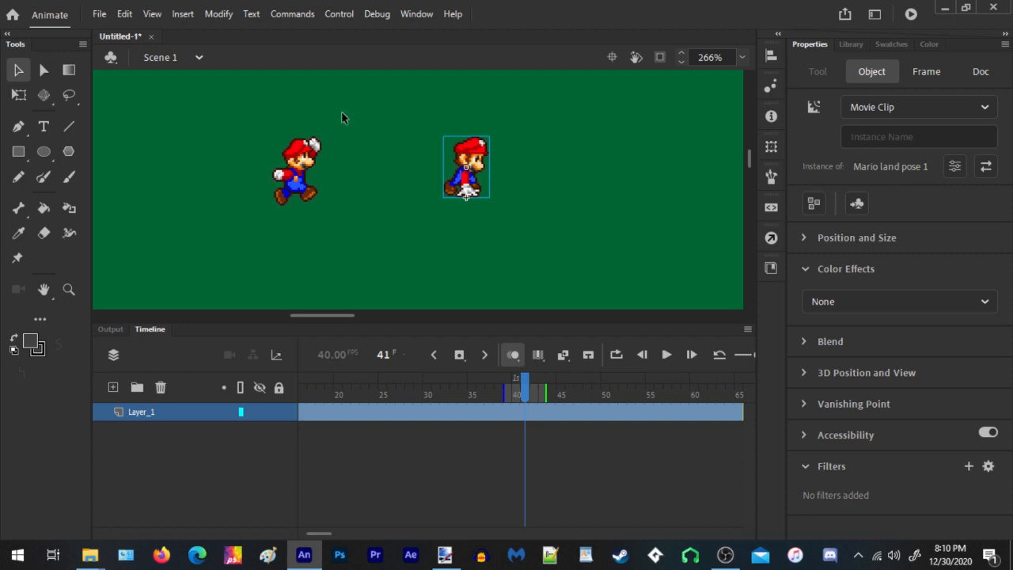
# Duplicate the "Mario jump 1" sprite between the original and the landing pose, and change the copy's instance type to Movie Clip
pyautogui.moveTo(299, 170); pyautogui.dragTo(181, 140)
pyautogui.rightClick(180, 141)
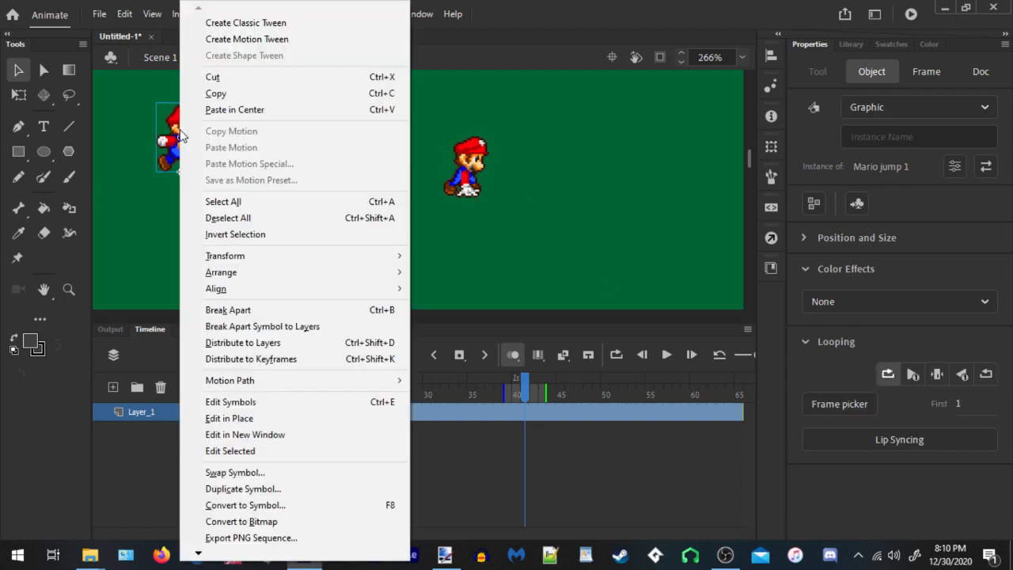
pyautogui.click(222, 95)
pyautogui.rightClick(421, 227)
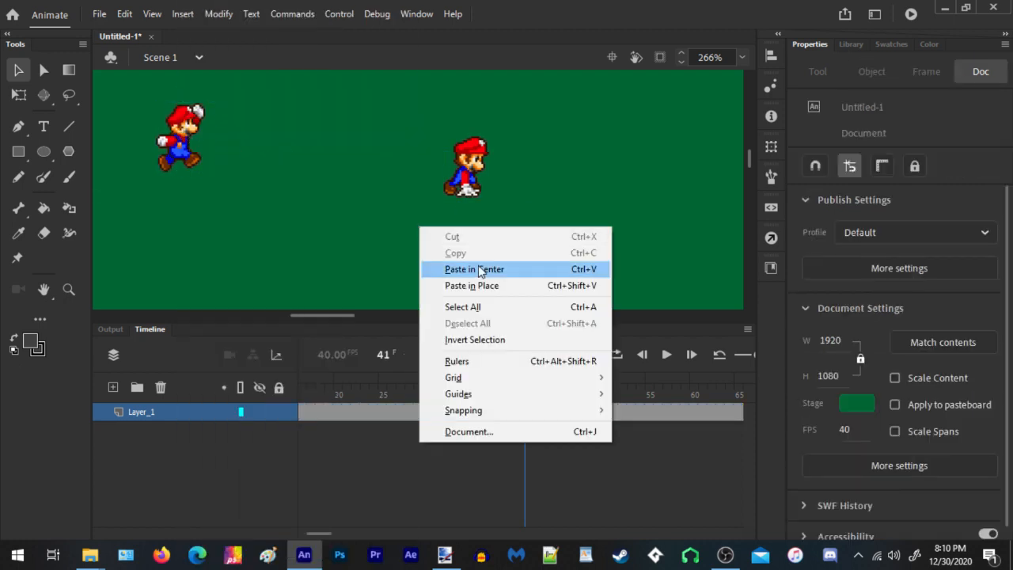
pyautogui.click(481, 274)
pyautogui.moveTo(428, 198); pyautogui.dragTo(317, 221)
pyautogui.click(464, 222)
pyautogui.click(324, 210)
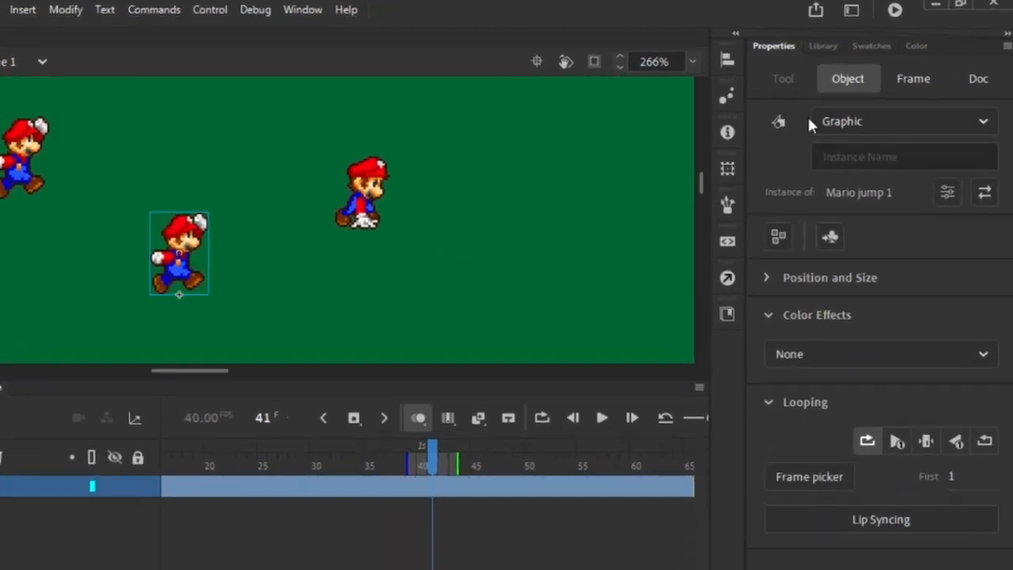
pyautogui.click(902, 111)
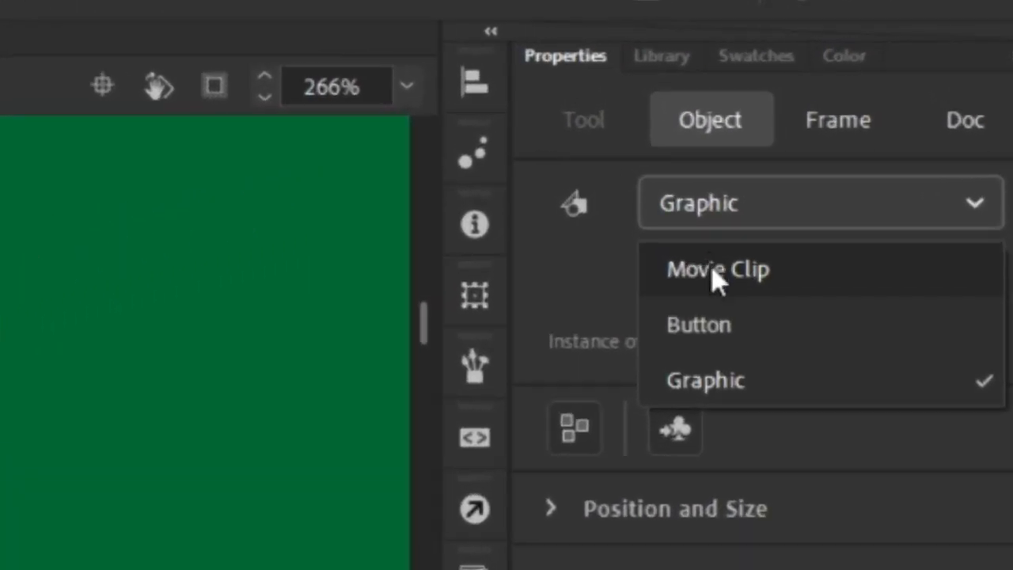
pyautogui.click(728, 268)
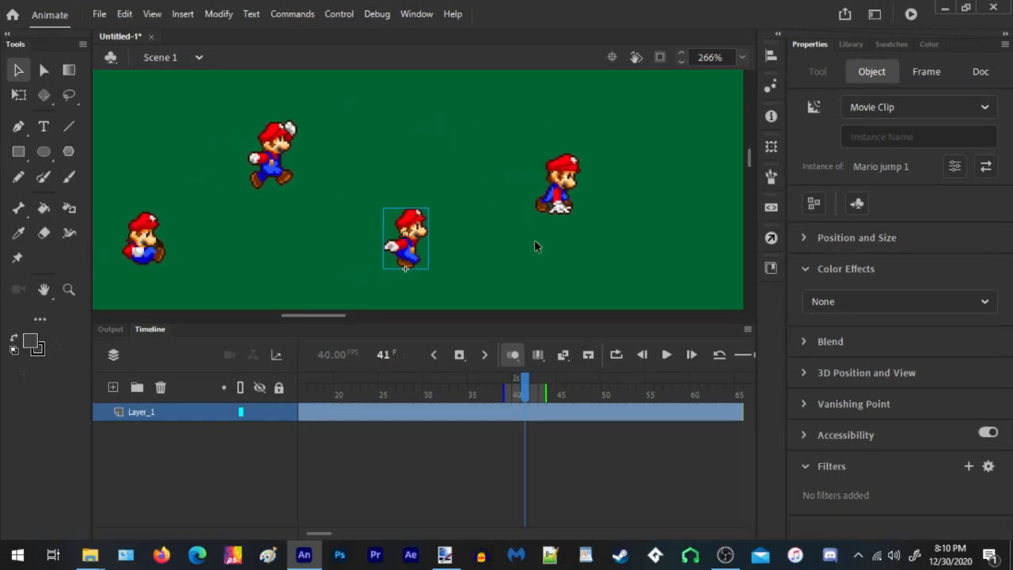
# Place the graphic jump sprite beside its movie clip copy and compare the two in timeline playback and a test movie
pyautogui.moveTo(277, 154); pyautogui.dragTo(305, 230)
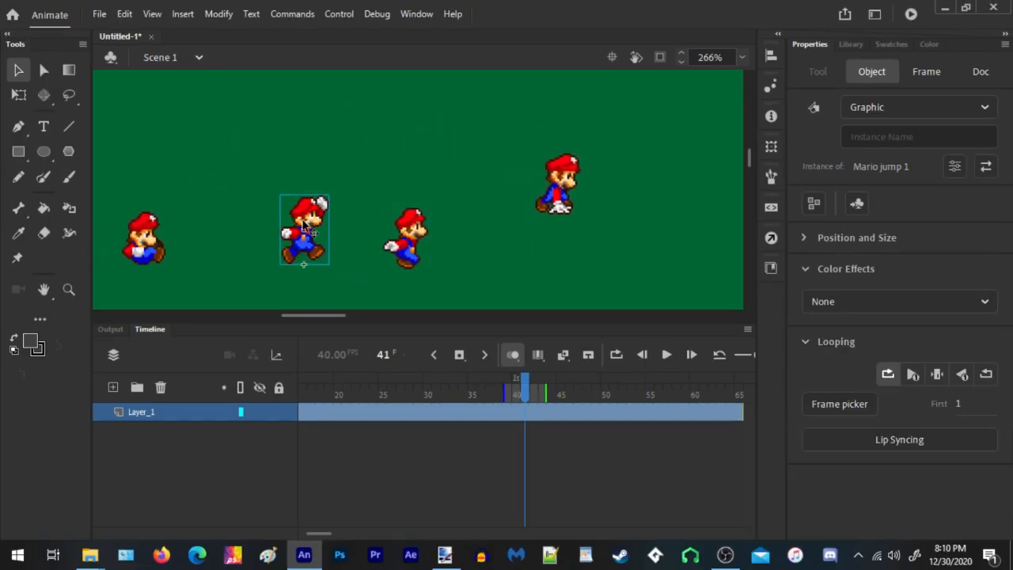
pyautogui.click(473, 141)
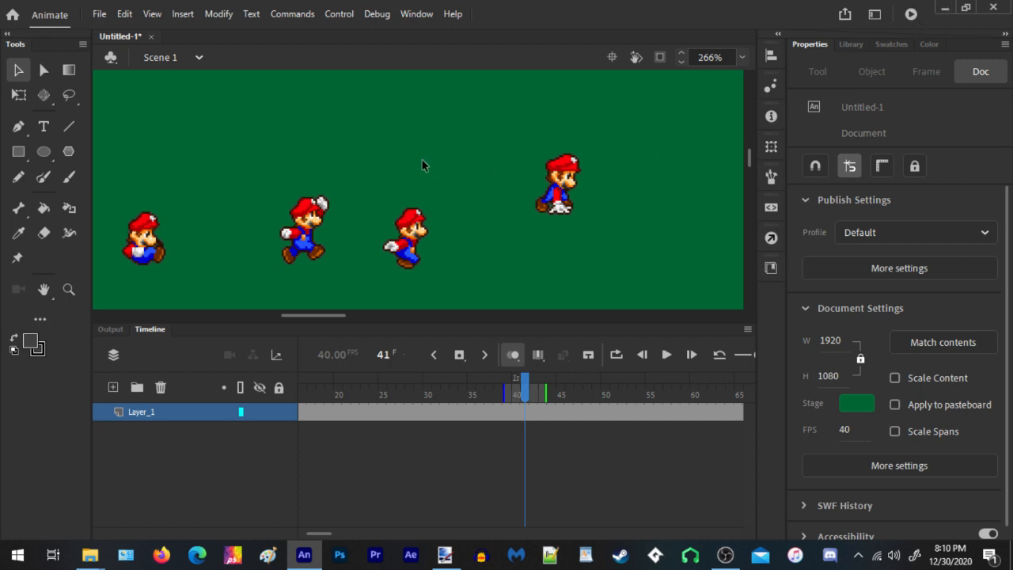
pyautogui.press('Return')
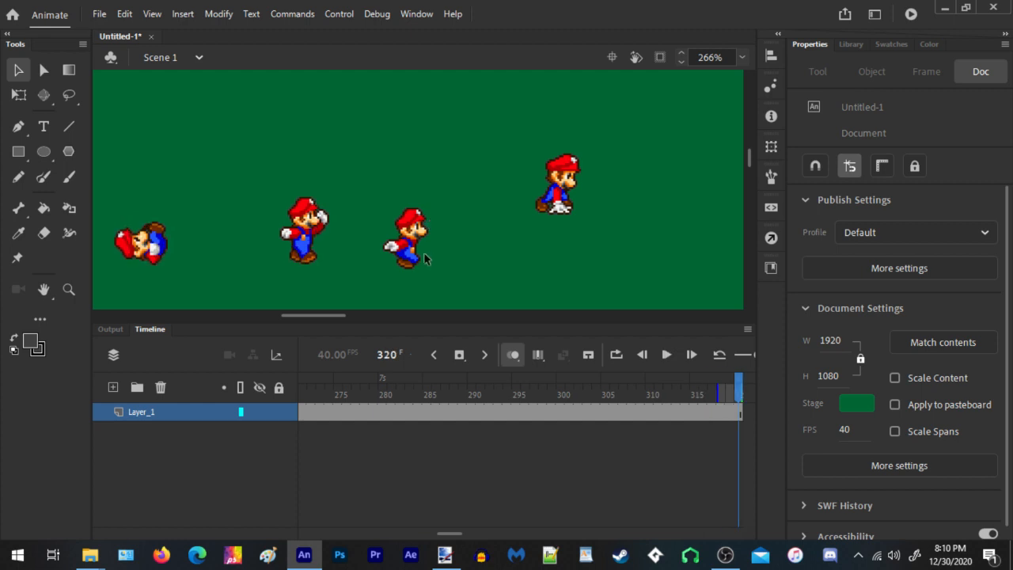
pyautogui.click(911, 14)
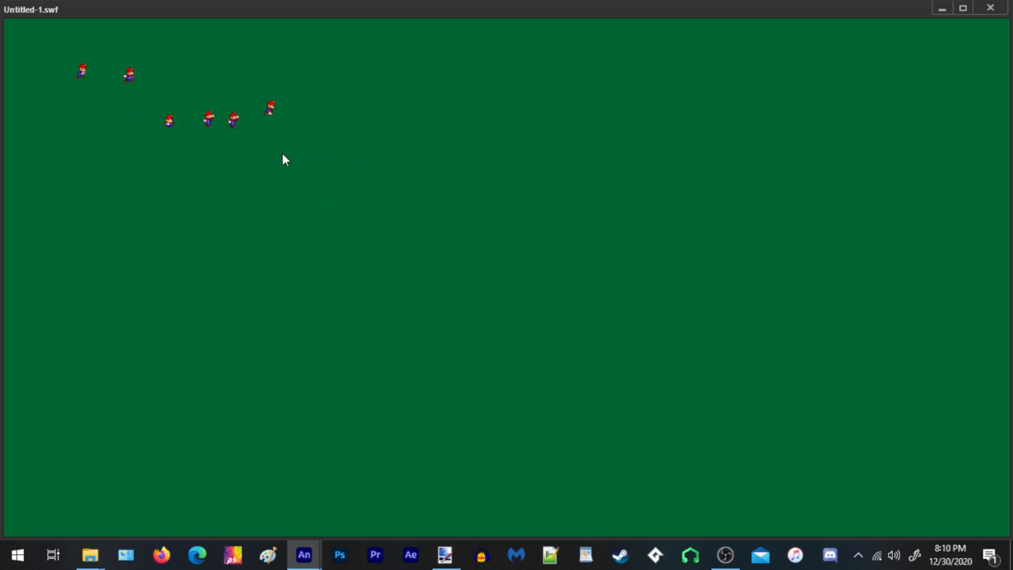
pyautogui.click(991, 8)
# Delete the movie clip copy of the jumping Mario and move the landing pose into its place beside the jump sprite
pyautogui.click(409, 228)
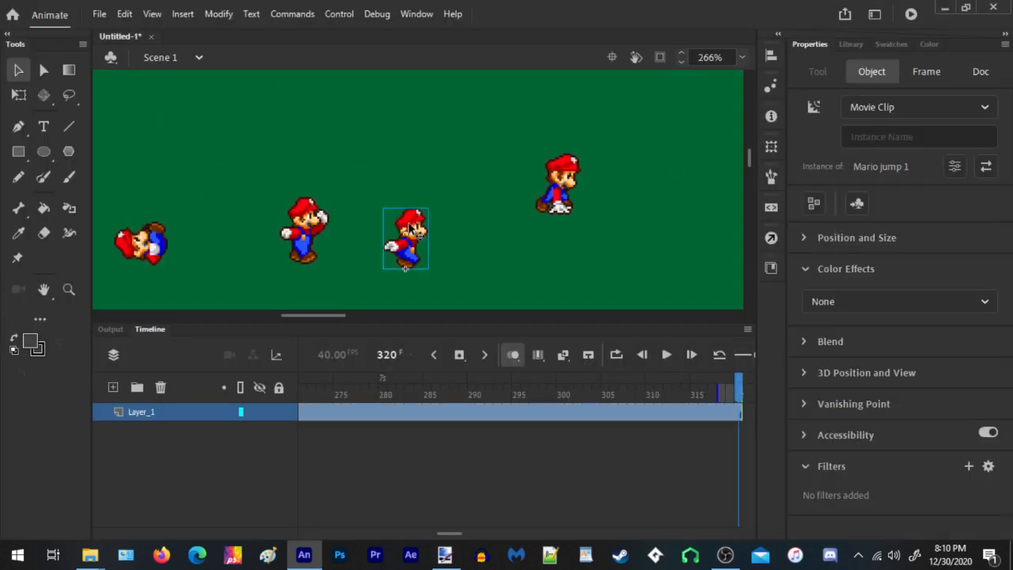
pyautogui.press('Delete')
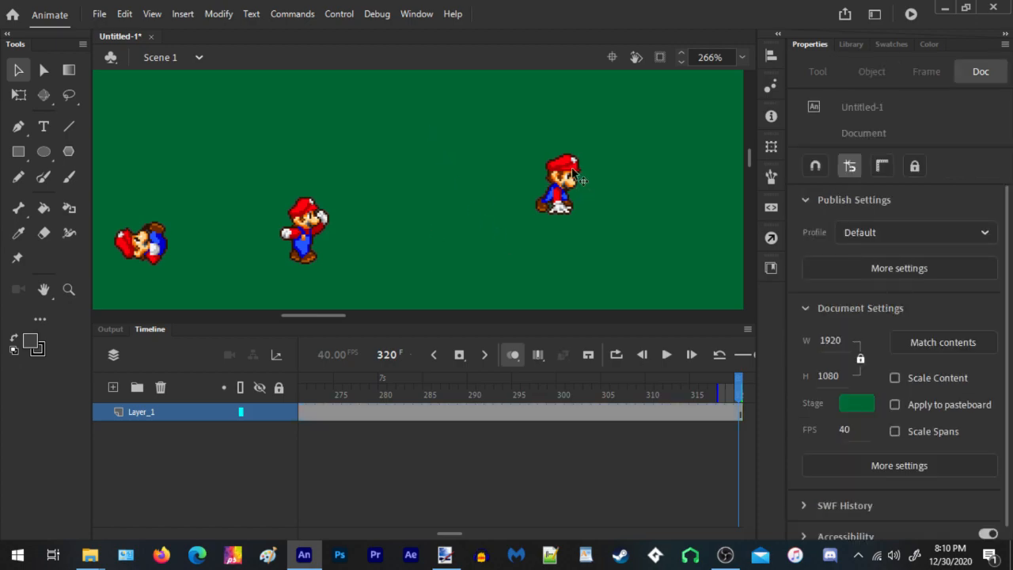
pyautogui.moveTo(576, 178); pyautogui.dragTo(408, 228)
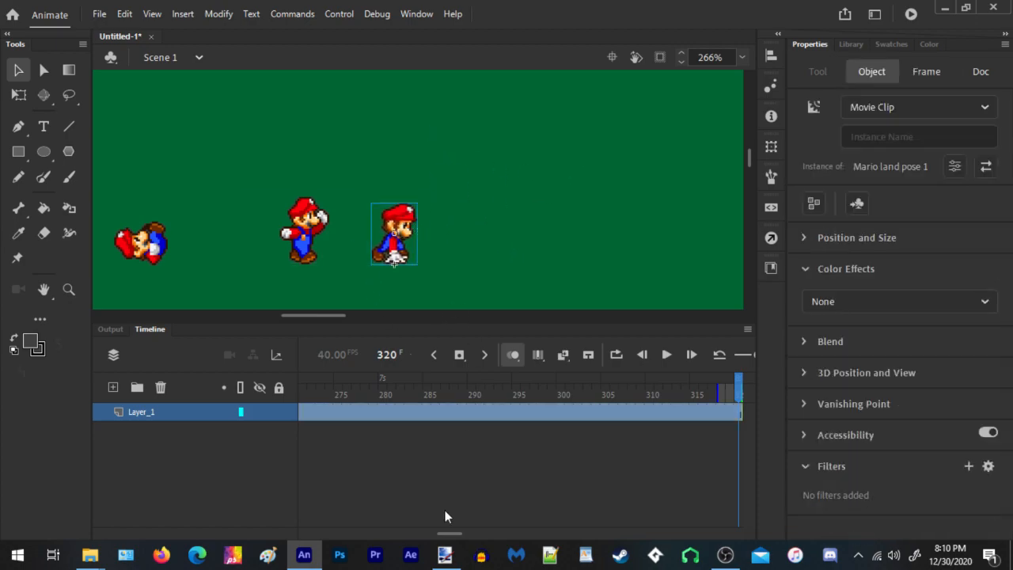
# Switch to paint.net, copy a 103 × 47 pixel area around the two Escape Dash sprites, and return to Animate
pyautogui.click(445, 554)
pyautogui.scroll(-2, 340, 257)
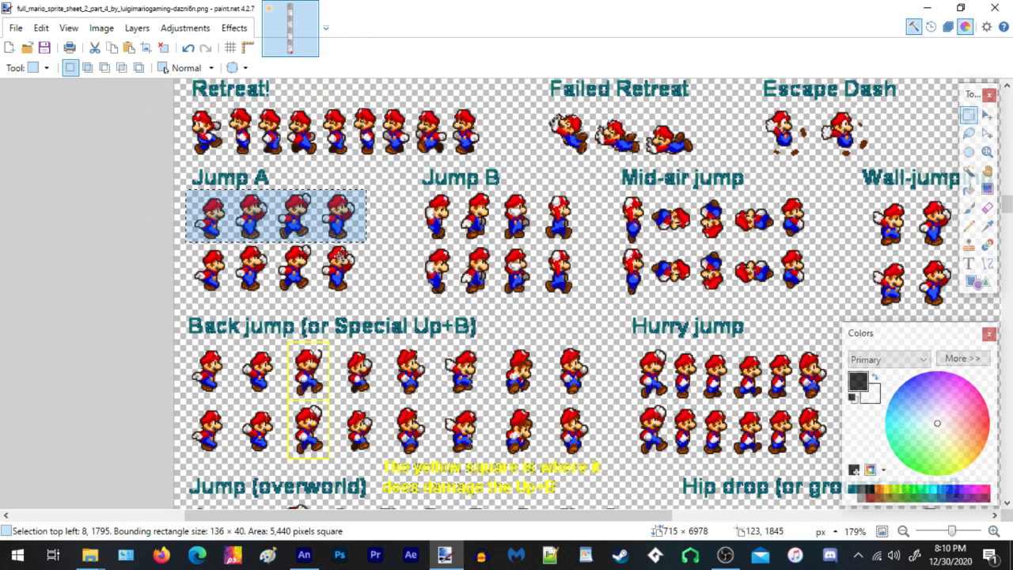
pyautogui.scroll(-1, 340, 261)
pyautogui.scroll(3, 845, 215)
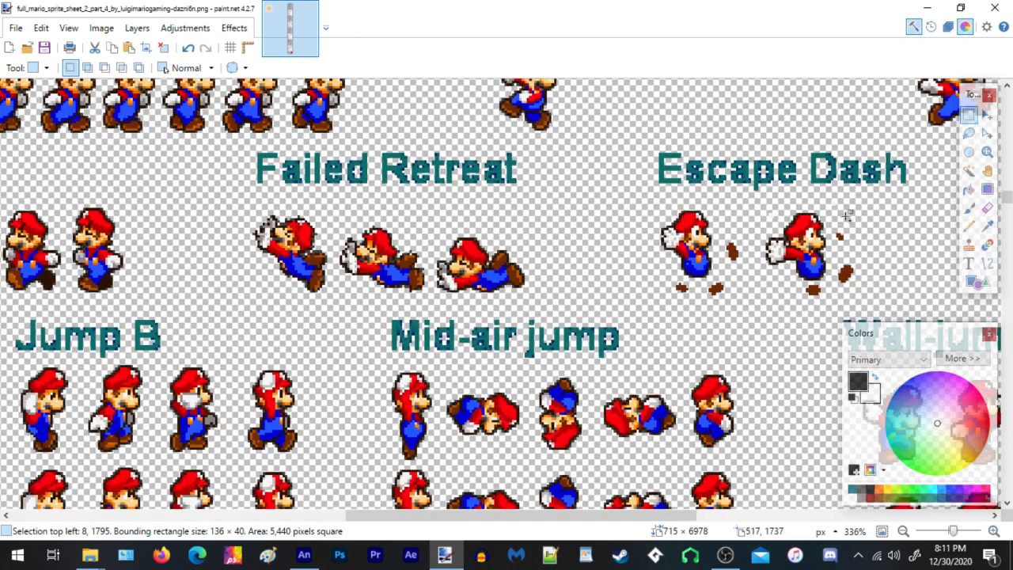
pyautogui.moveTo(640, 199); pyautogui.dragTo(896, 315)
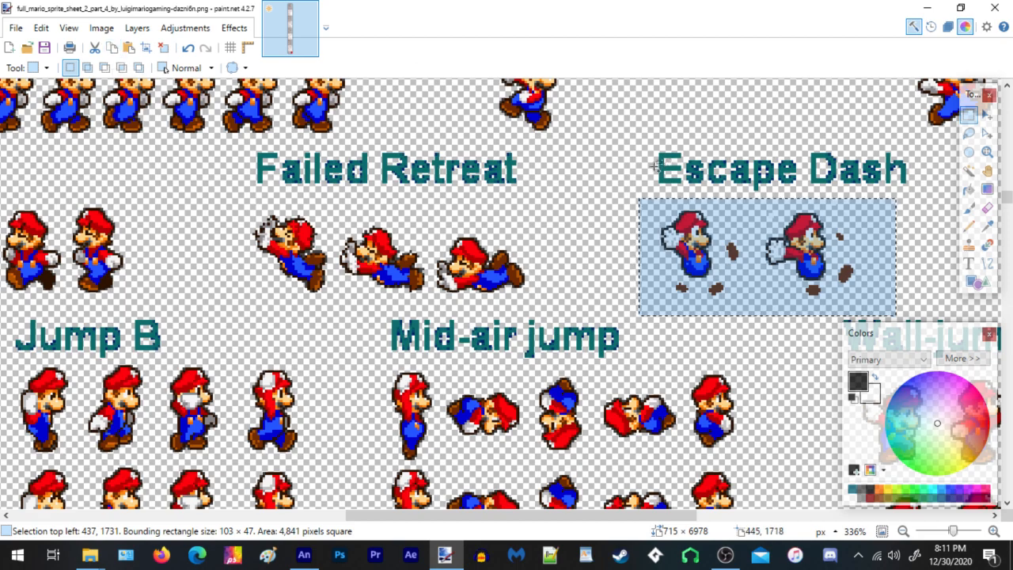
pyautogui.moveTo(772, 176); pyautogui.dragTo(716, 199)
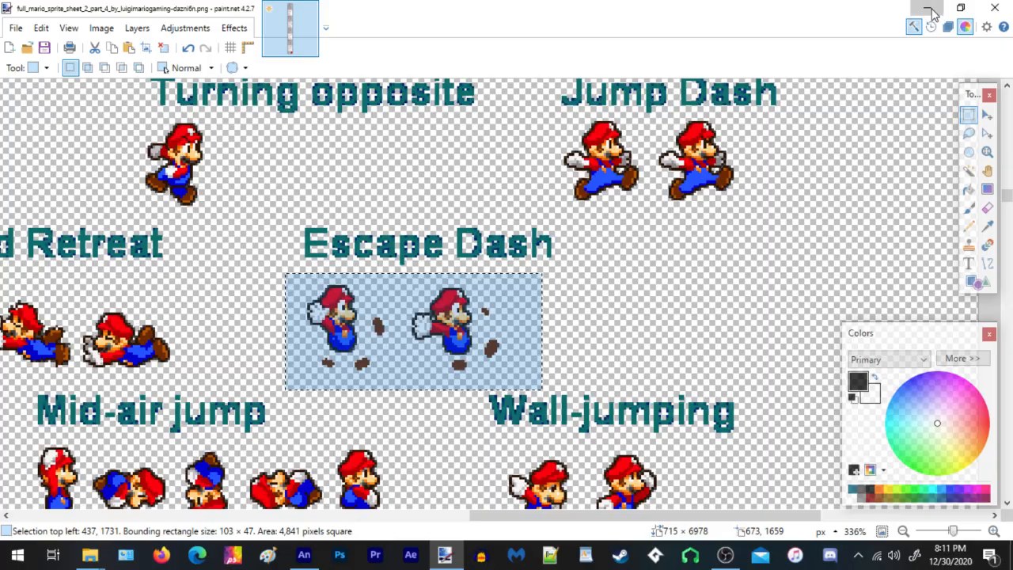
pyautogui.click(927, 12)
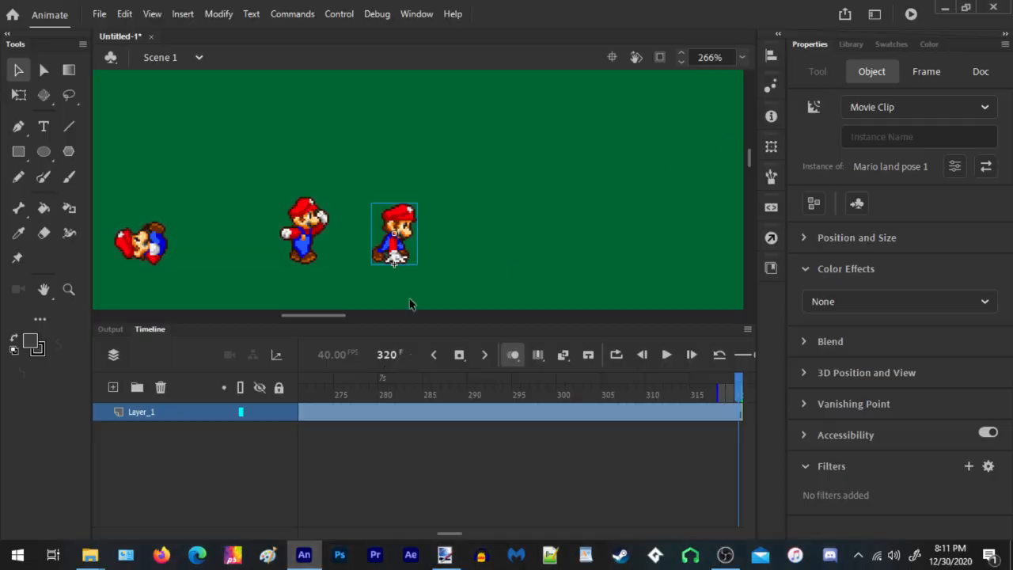
# Paste the Escape Dash sprites on the stage and move them above and right of the landing pose, to about X 455, Y 140
pyautogui.rightClick(513, 180)
pyautogui.click(602, 223)
pyautogui.moveTo(520, 185); pyautogui.dragTo(717, 135)
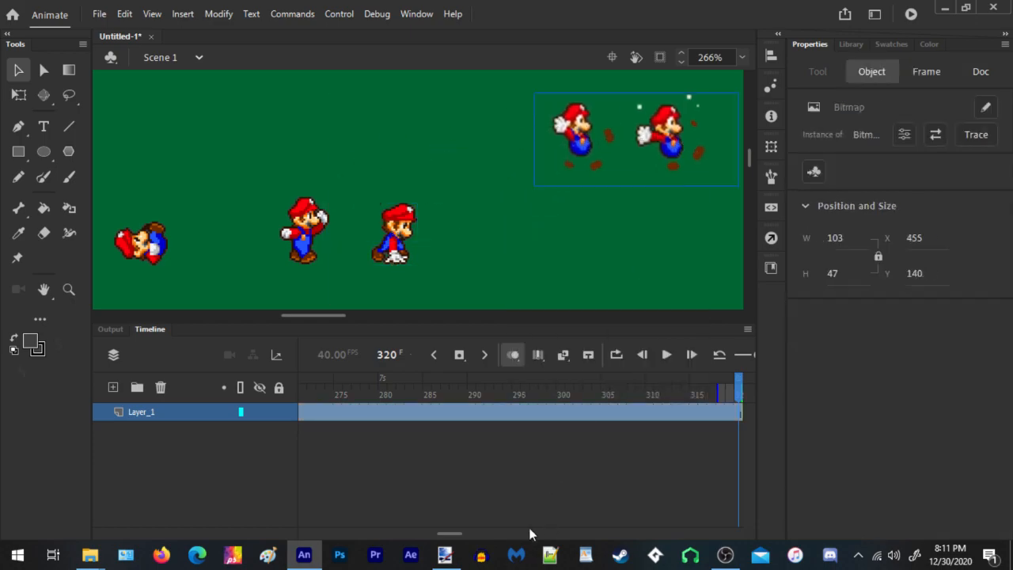
# Switch to paint.net, copy a 47 × 42 pixel area around the Turning opposite sprite, and return to Animate
pyautogui.click(445, 557)
pyautogui.moveTo(610, 232); pyautogui.dragTo(547, 285)
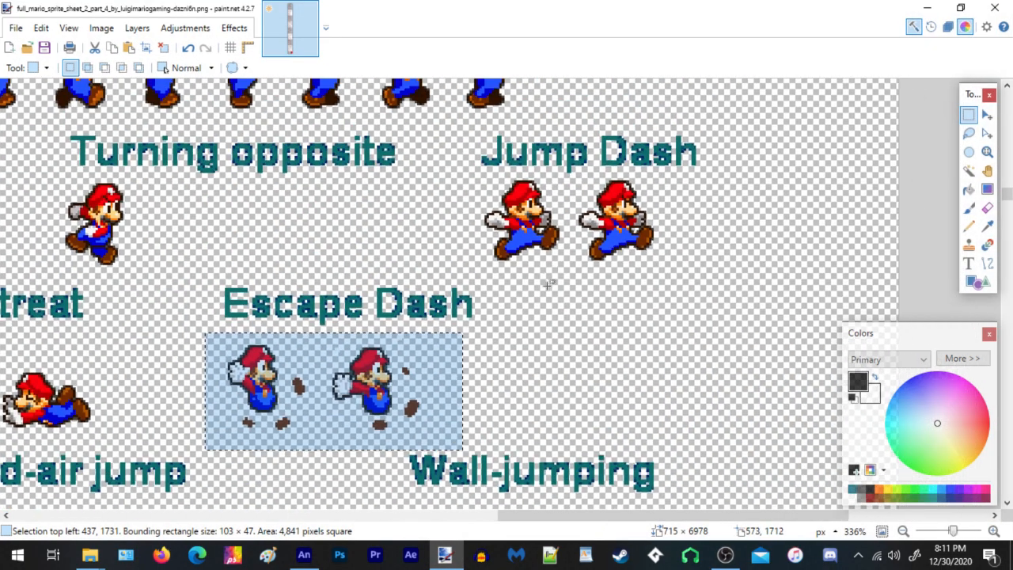
pyautogui.moveTo(198, 176); pyautogui.dragTo(553, 205)
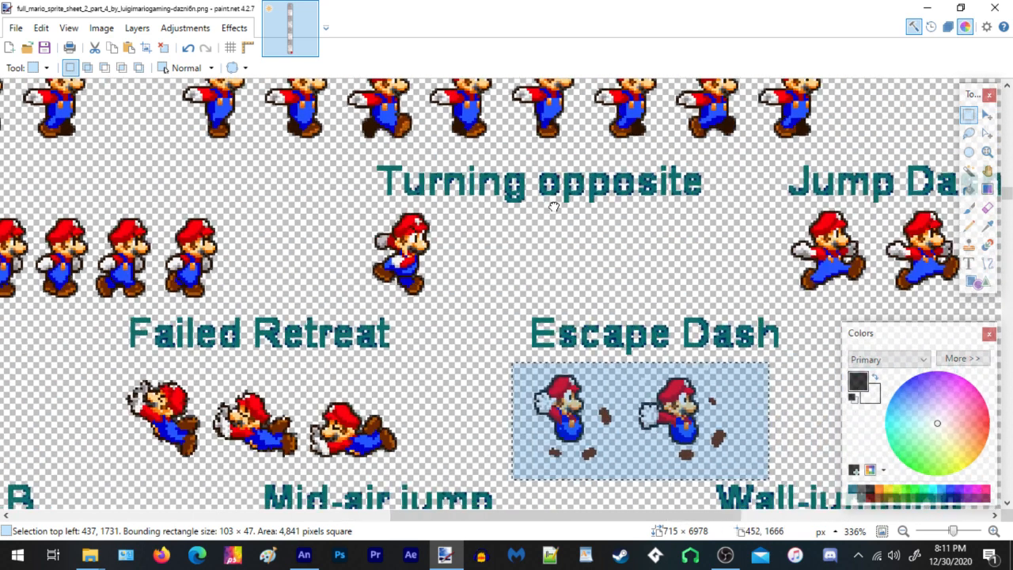
pyautogui.moveTo(463, 198); pyautogui.dragTo(346, 303)
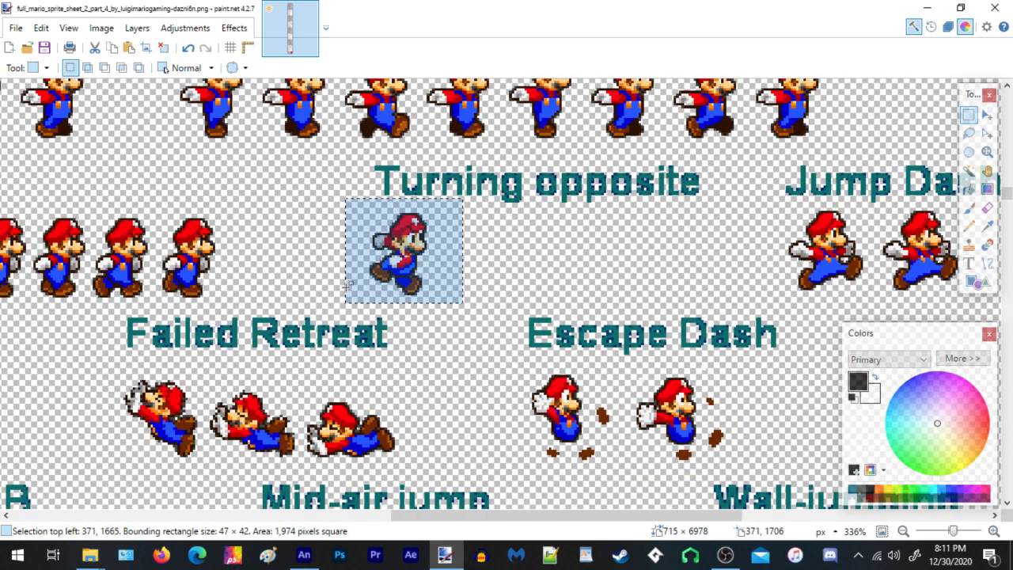
pyautogui.click(112, 47)
pyautogui.click(928, 7)
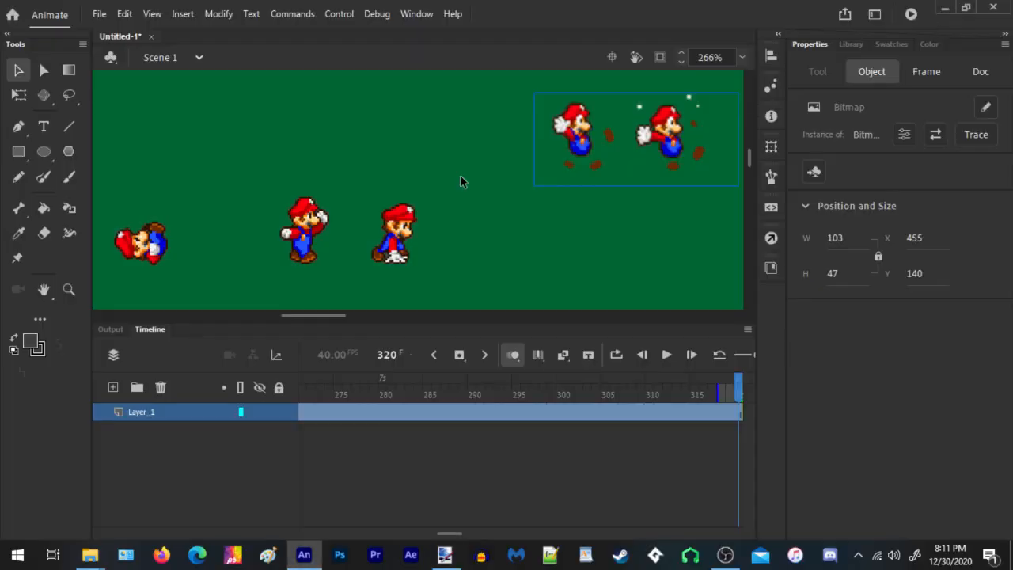
# Paste the turning sprite right of the landing pose at about X 433, Y 198 and trace its bitmap into a shape
pyautogui.rightClick(410, 132)
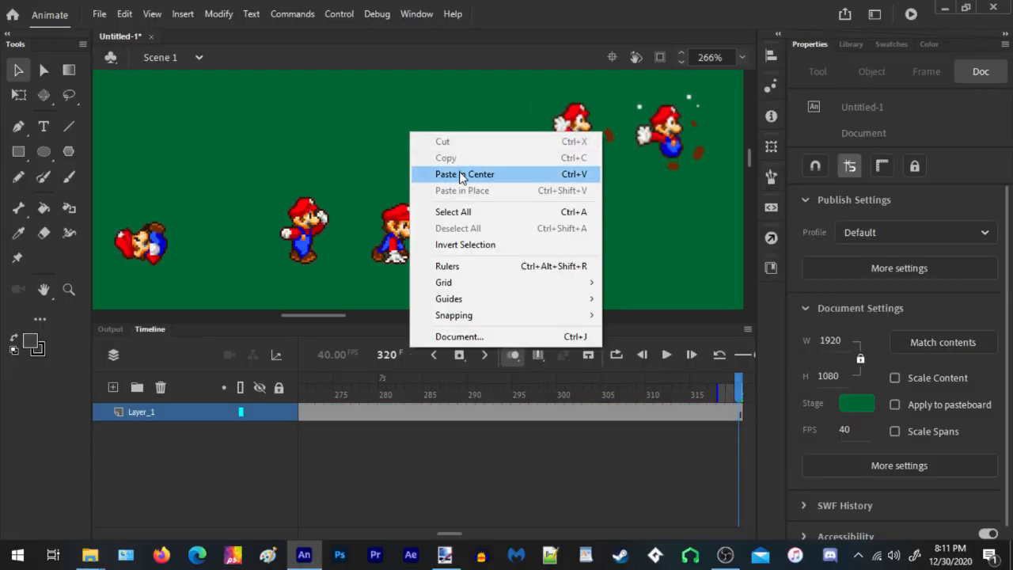
pyautogui.click(463, 174)
pyautogui.moveTo(427, 182); pyautogui.dragTo(539, 235)
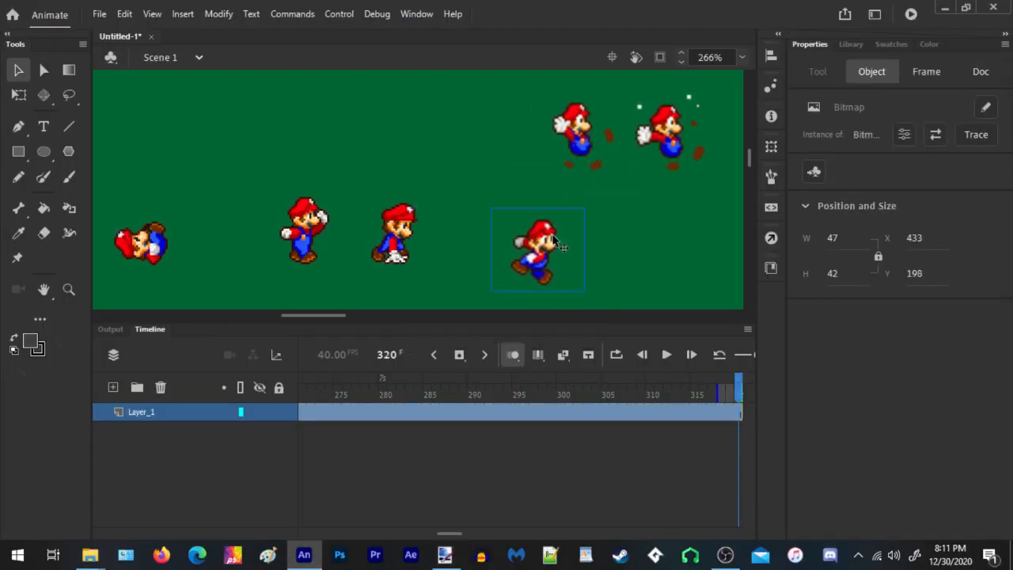
pyautogui.click(233, 17)
pyautogui.moveTo(262, 124)
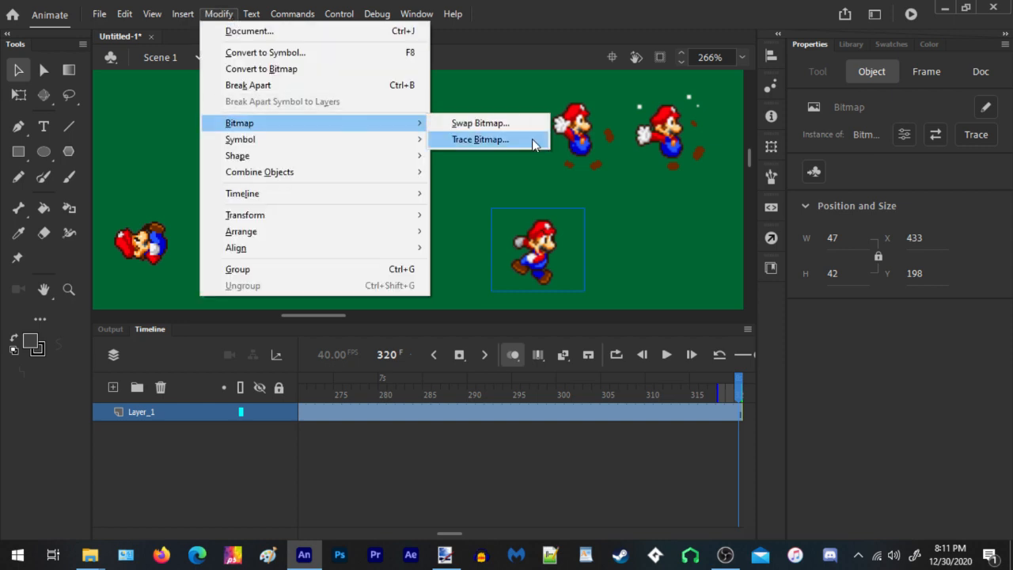
pyautogui.click(503, 141)
pyautogui.click(595, 230)
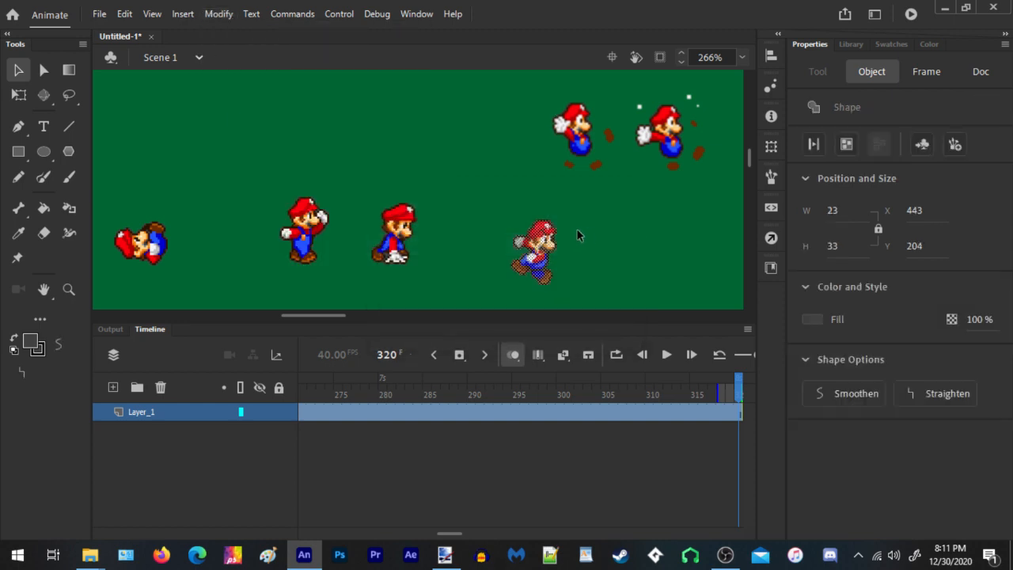
# Convert the traced turning sprite to a Movie Clip symbol named "Mario turn oppistite pose 1" and move it above the landing pose
pyautogui.rightClick(552, 246)
pyautogui.click(595, 513)
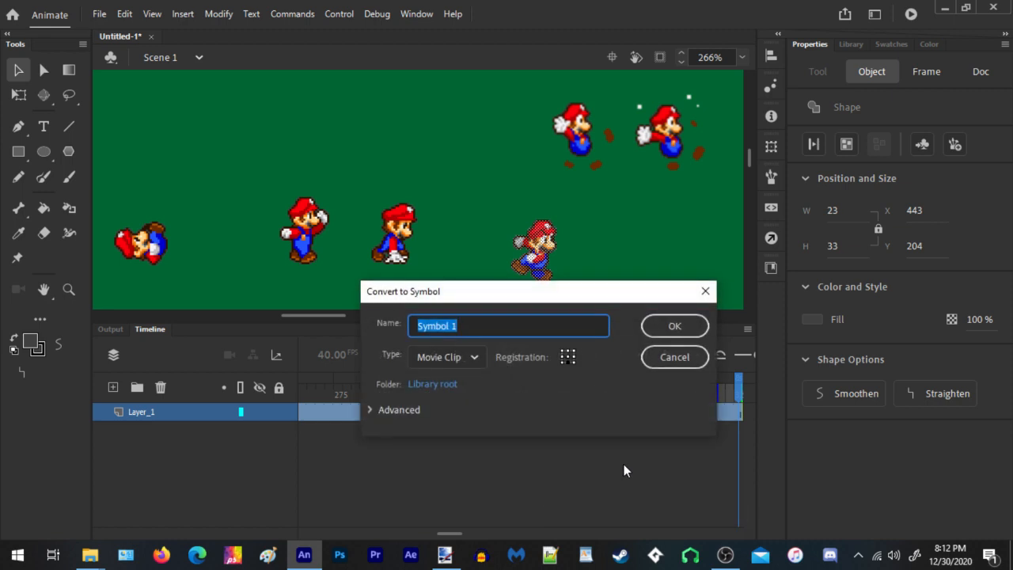
pyautogui.write('Mario turn oppistite pose')
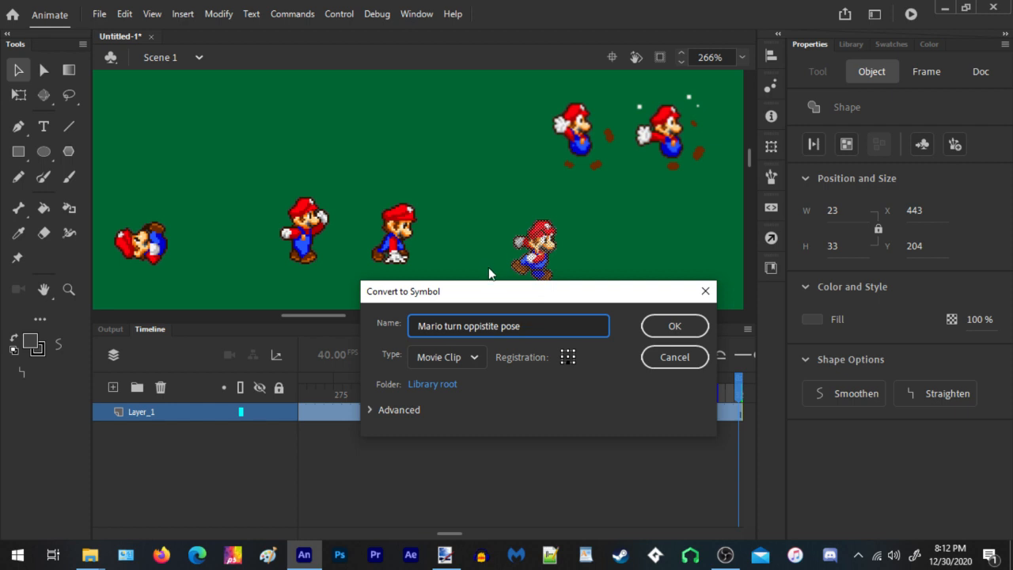
pyautogui.write('1')
pyautogui.click(675, 326)
pyautogui.hscroll(3, 627, 227)
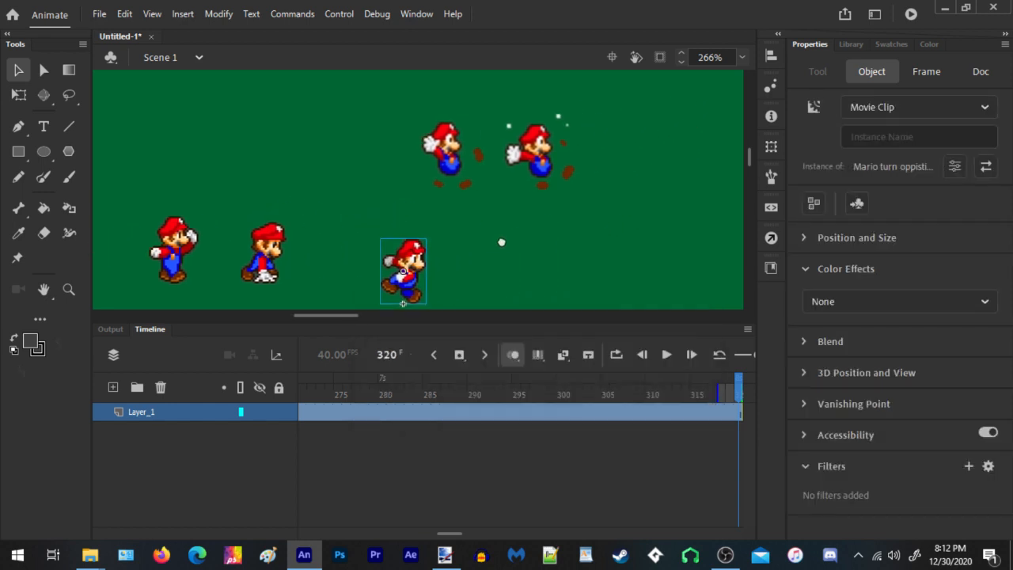
pyautogui.moveTo(399, 273); pyautogui.dragTo(260, 135)
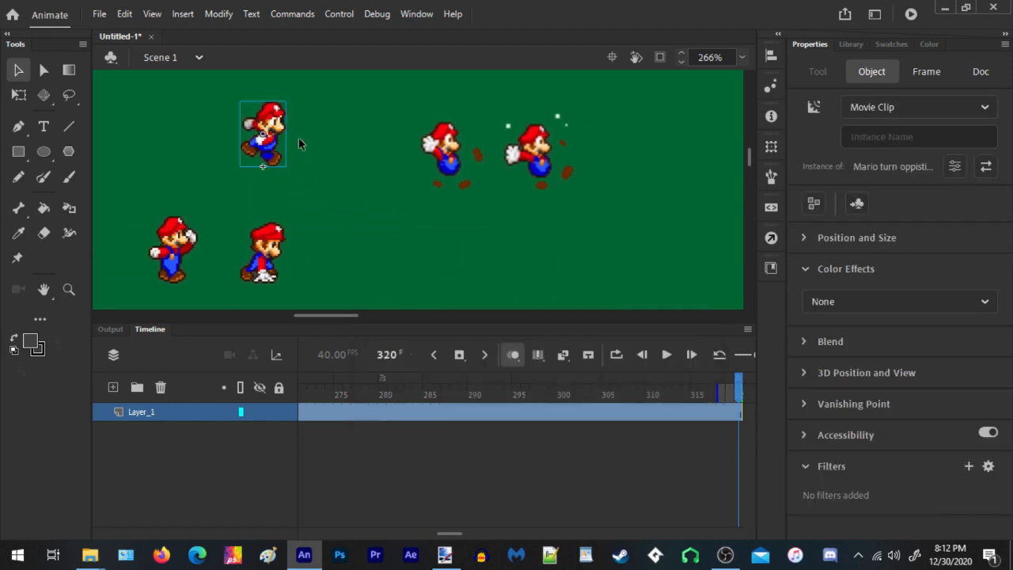
# Trace the bitmap holding the two Escape Dash sprites into a shape
pyautogui.click(406, 119)
pyautogui.click(219, 14)
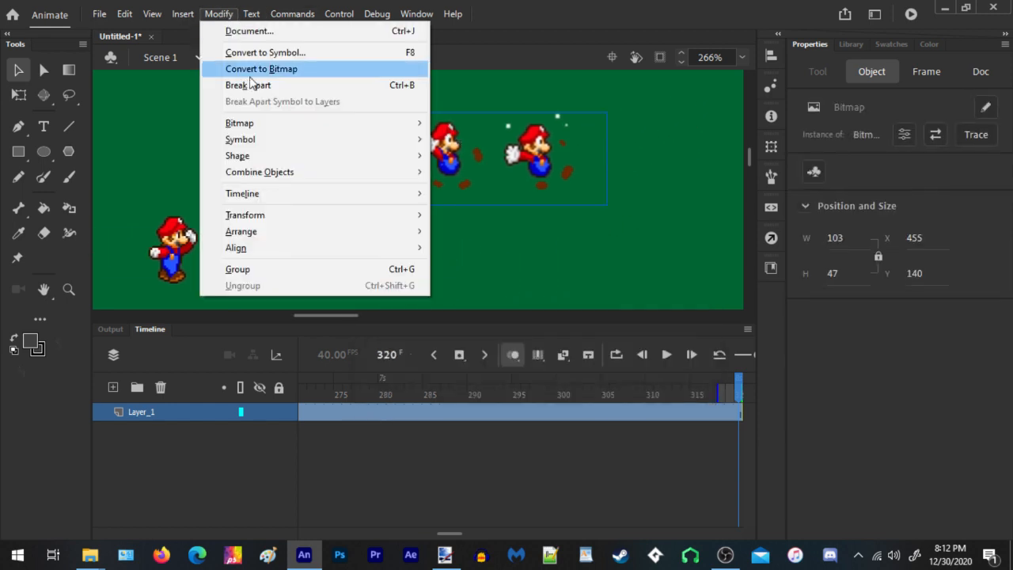
pyautogui.moveTo(242, 124)
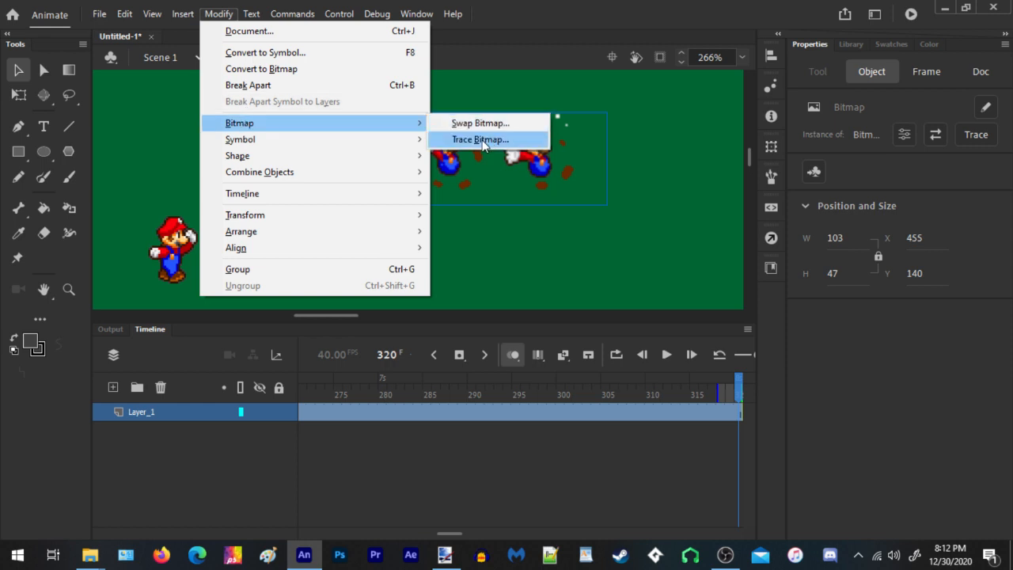
pyautogui.click(481, 139)
pyautogui.click(597, 229)
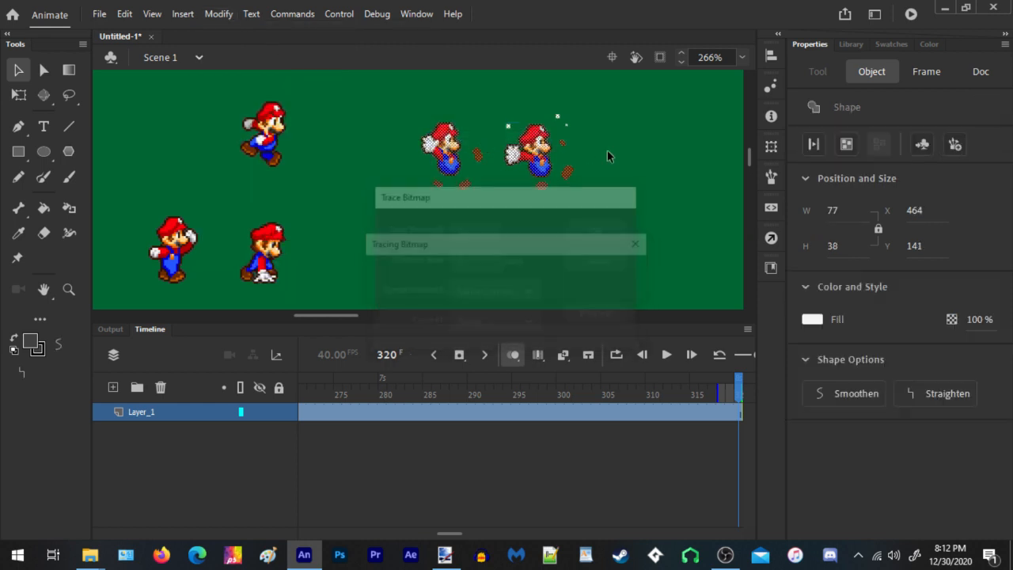
pyautogui.moveTo(642, 97); pyautogui.dragTo(488, 255)
pyautogui.rightClick(541, 136)
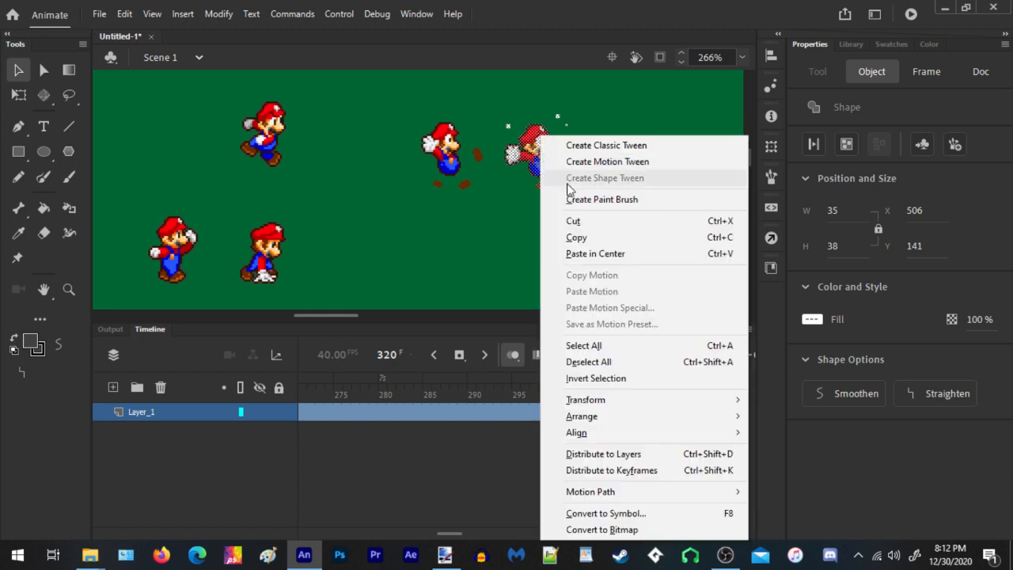
pyautogui.click(423, 206)
# Convert both traced Escape Dash sprites together to a Graphic symbol named "Mario escape dash"
pyautogui.moveTo(387, 229); pyautogui.dragTo(633, 76)
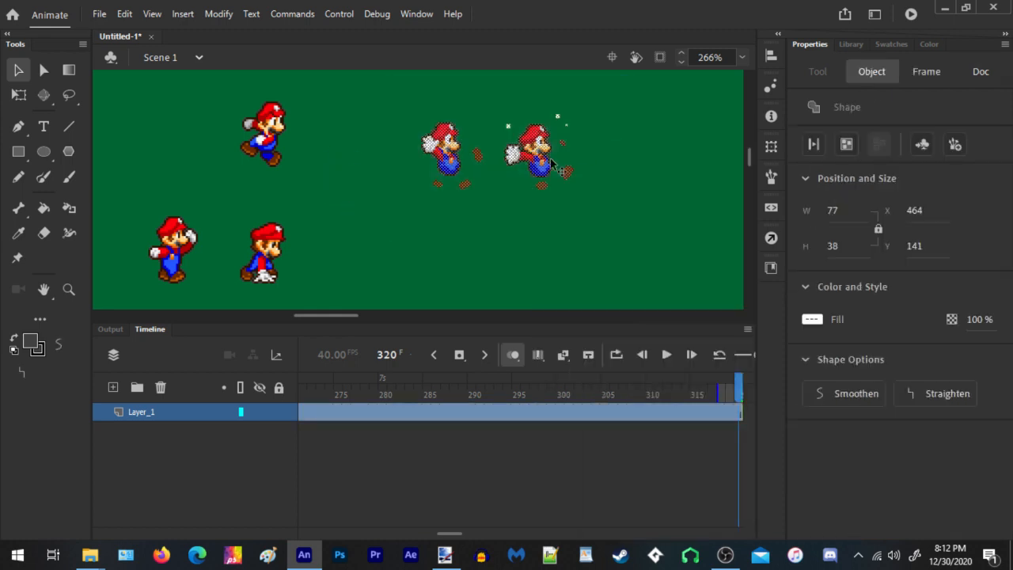
pyautogui.rightClick(546, 158)
pyautogui.click(614, 513)
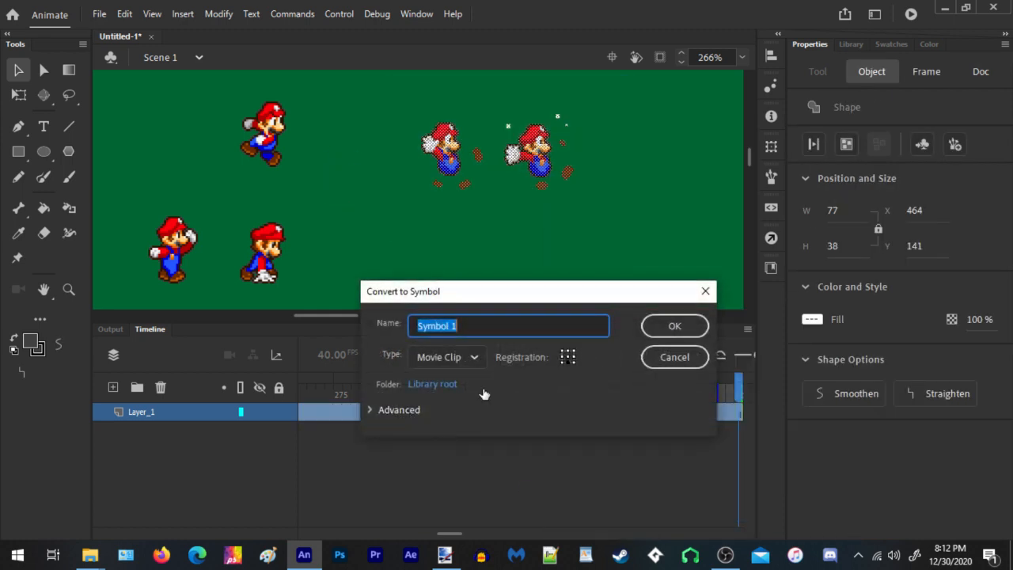
pyautogui.click(447, 363)
pyautogui.click(435, 432)
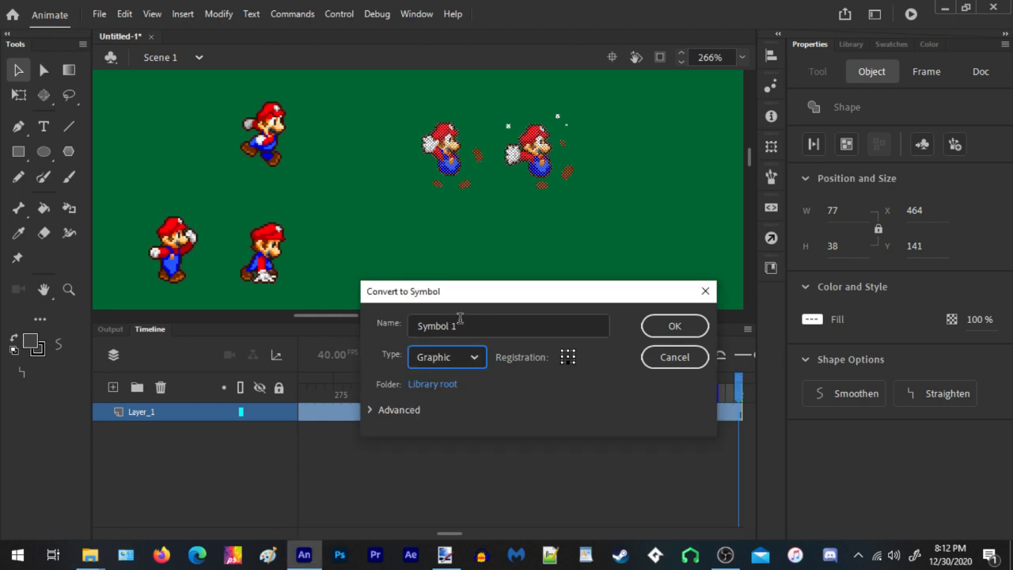
pyautogui.click(467, 321)
pyautogui.write('Ma')
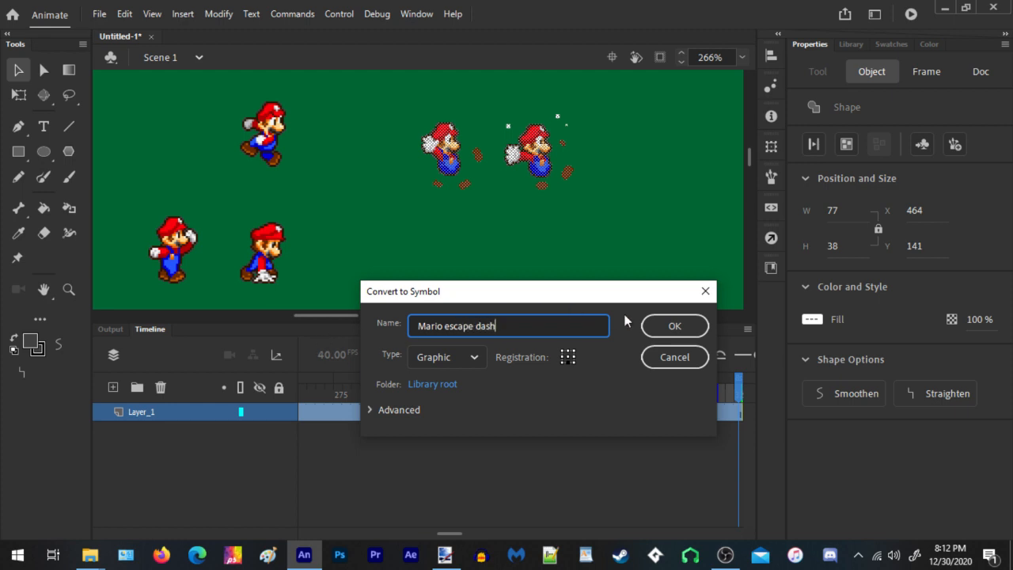
pyautogui.write('rio escape dash')
pyautogui.click(675, 325)
# Enter the Mario escape dash symbol and cut its second sprite, the one with the white sparks
pyautogui.doubleClick(569, 126)
pyautogui.moveTo(615, 95); pyautogui.dragTo(495, 255)
pyautogui.rightClick(533, 134)
pyautogui.click(578, 220)
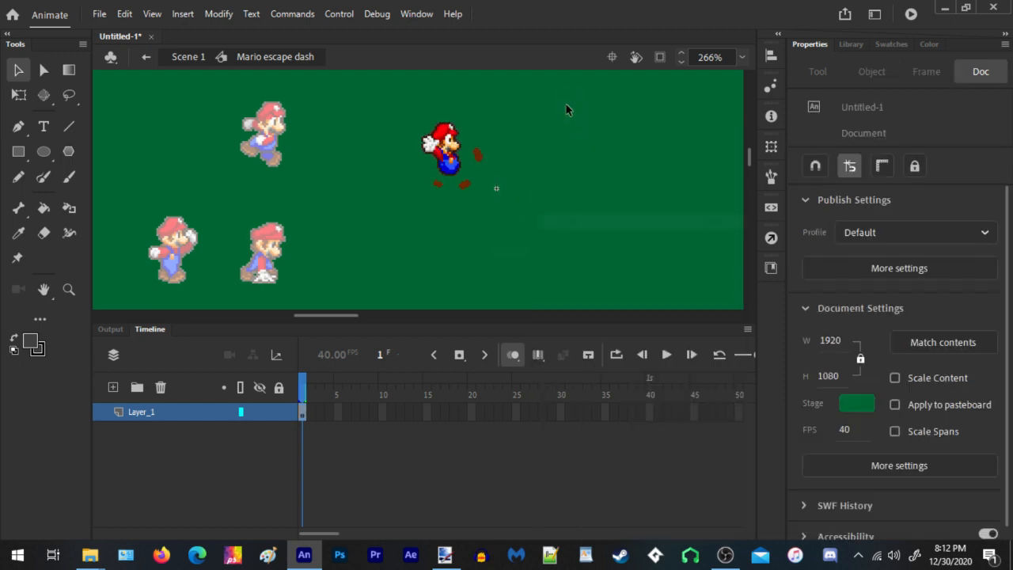
# Nudge the remaining escape dash sprite on frame 1 right to about X -14.9, centred over the registration point
pyautogui.moveTo(565, 85); pyautogui.dragTo(402, 230)
pyautogui.press('Right')
pyautogui.press('Right')
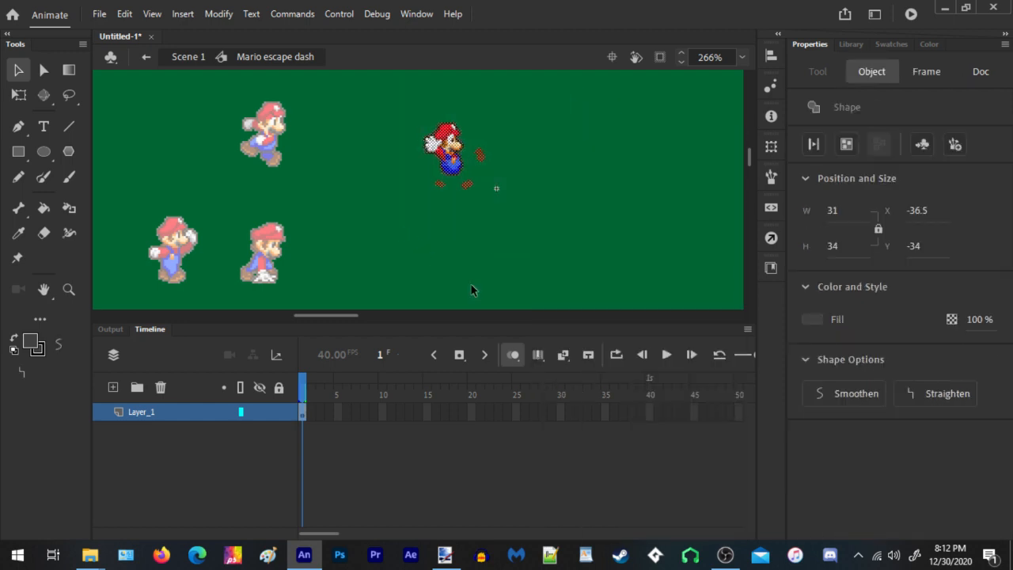
pyautogui.press('Right')
pyautogui.press('Right')
pyautogui.press('Right')
pyautogui.press('Right')
pyautogui.press('Right')
pyautogui.press('Right')
pyautogui.press('Right')
pyautogui.press('Right')
pyautogui.press('Right')
pyautogui.press('Right')
pyautogui.press('Right')
pyautogui.press('Right')
pyautogui.press('Right')
pyautogui.press('Right')
pyautogui.press('Right')
pyautogui.press('Right')
pyautogui.press('Right')
pyautogui.press('Right')
pyautogui.press('Right')
pyautogui.press('Right')
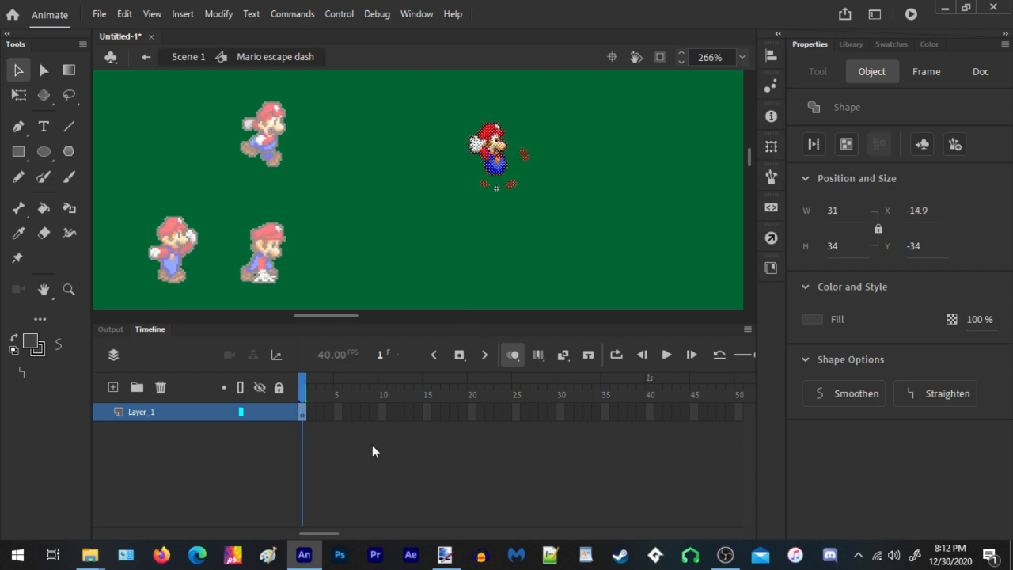
# Create a blank keyframe spanning frames 3 to 4 and paste the cut escape dash sprite in place on it
pyautogui.click(323, 413)
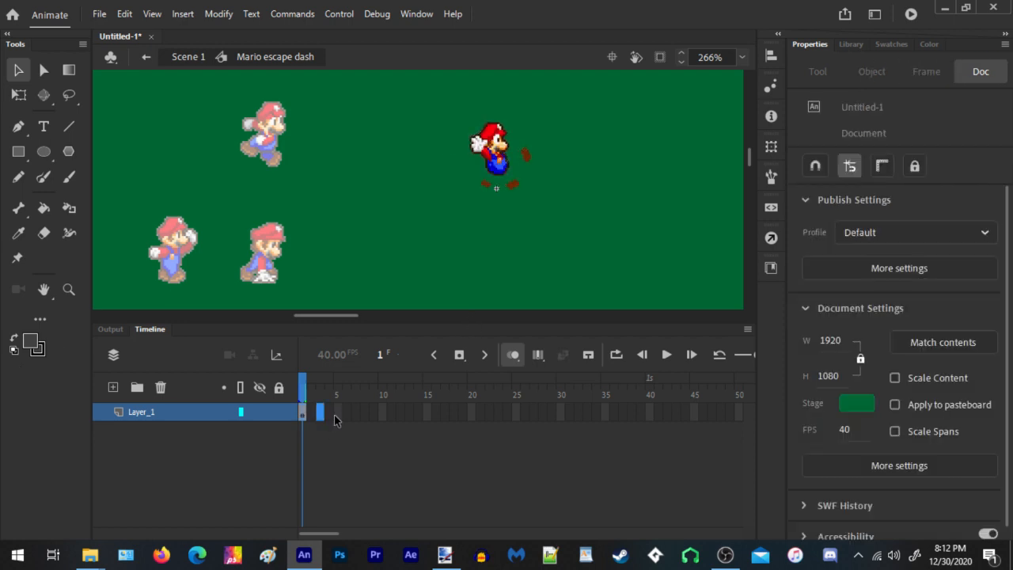
pyautogui.press('F7')
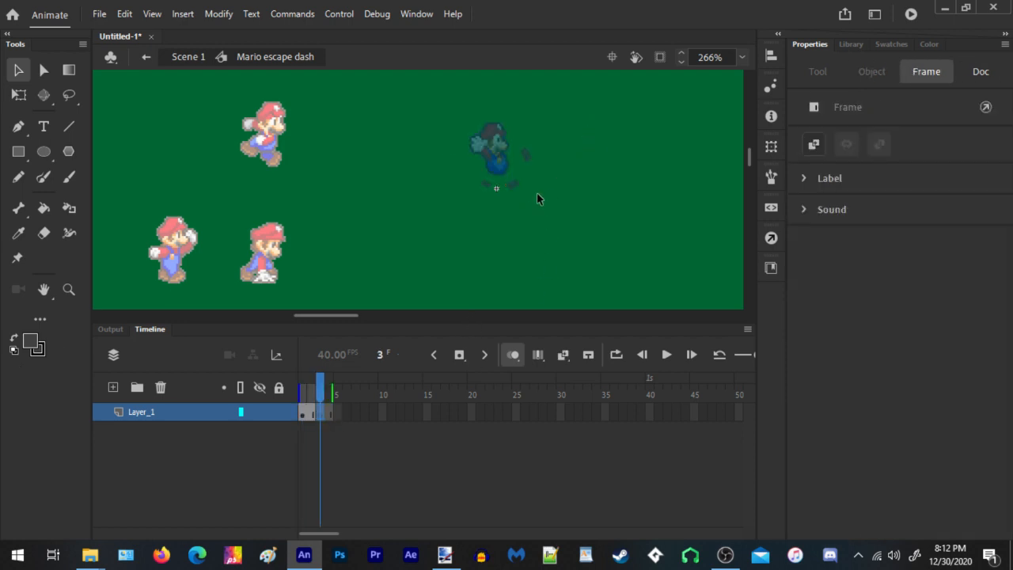
pyautogui.rightClick(547, 93)
pyautogui.click(595, 150)
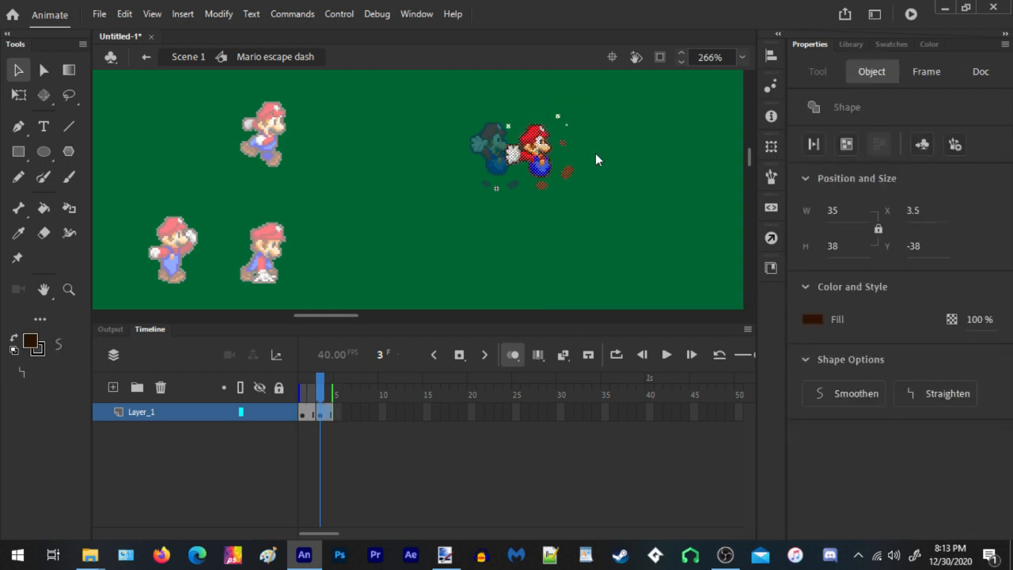
# Nudge the pasted sprite left to about X -18.5, lining it up with the onion-skinned frame 1 sprite
pyautogui.press('Left')
pyautogui.press('Left')
pyautogui.press('Left')
pyautogui.press('Left')
pyautogui.press('Left')
pyautogui.press('Left')
pyautogui.press('Left')
pyautogui.press('Left')
pyautogui.press('Left')
pyautogui.press('Left')
pyautogui.press('Left')
pyautogui.press('Left')
pyautogui.press('Left')
pyautogui.press('Left')
pyautogui.press('Left')
pyautogui.press('Left')
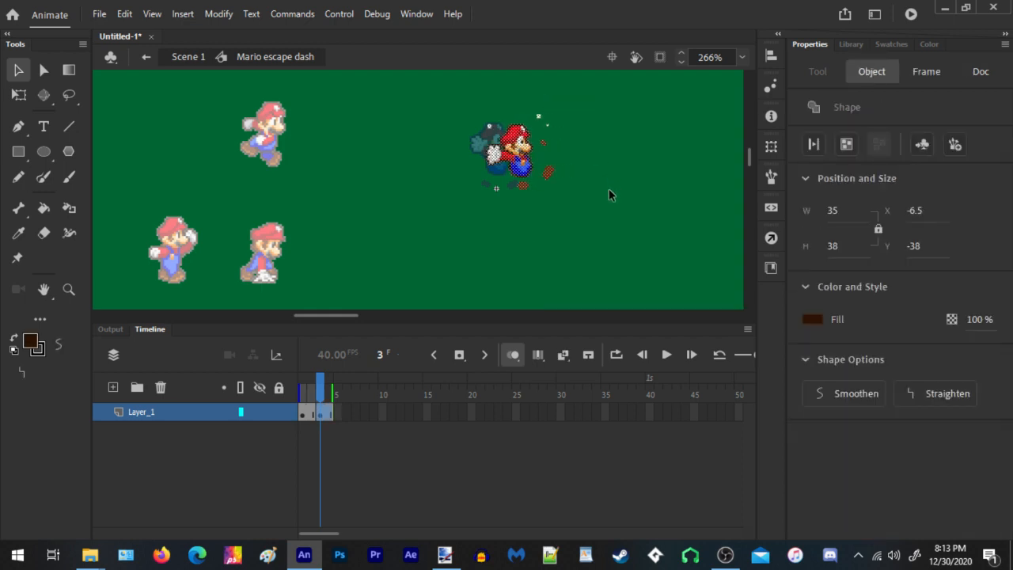
pyautogui.press('Left')
pyautogui.press('Left')
pyautogui.press('Left')
pyautogui.press('Left')
pyautogui.press('Left')
pyautogui.press('Left')
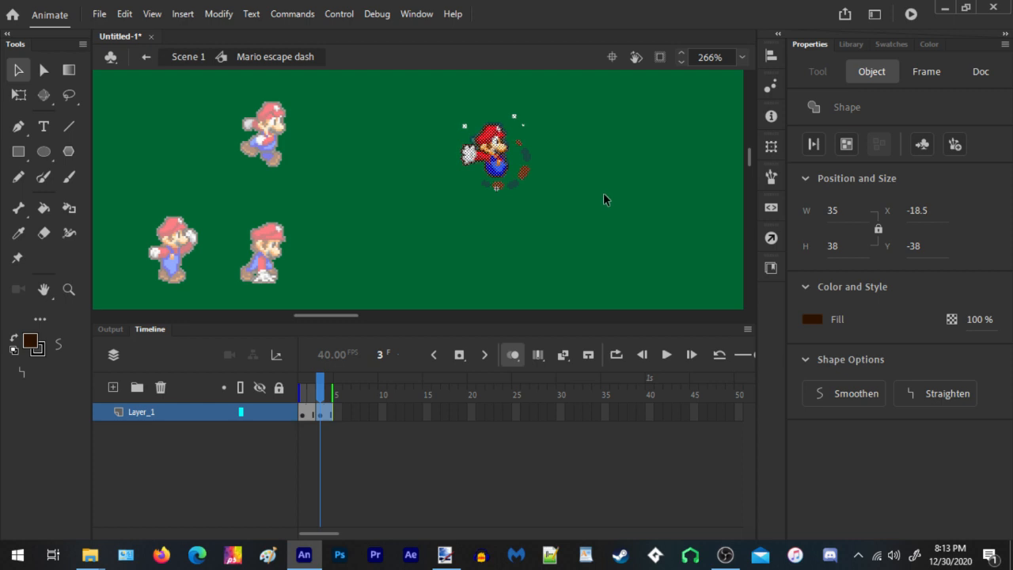
# Play back the escape dash animation inside its symbol and return to Scene 1
pyautogui.click(611, 193)
pyautogui.press('Return')
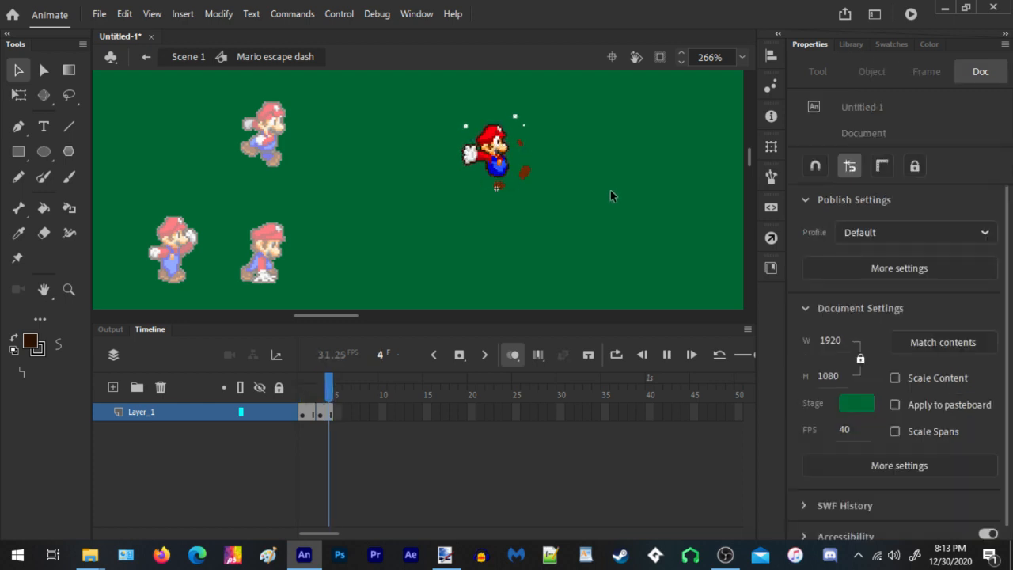
pyautogui.press('Return')
pyautogui.doubleClick(606, 196)
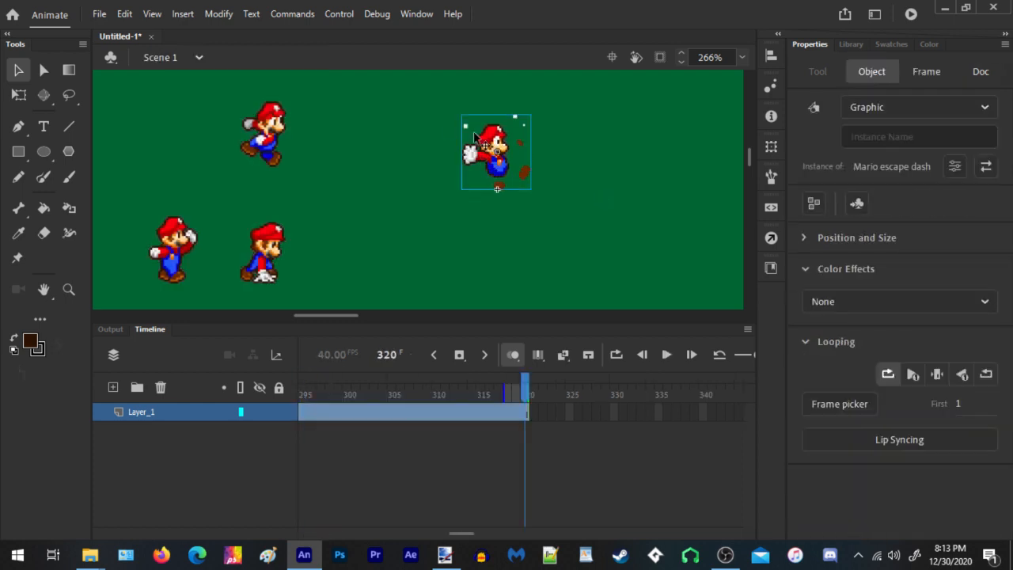
# Switch to paint.net, copy a 45 × 38 pixel area around the first Jump Dash sprite, and return to Animate
pyautogui.click(445, 554)
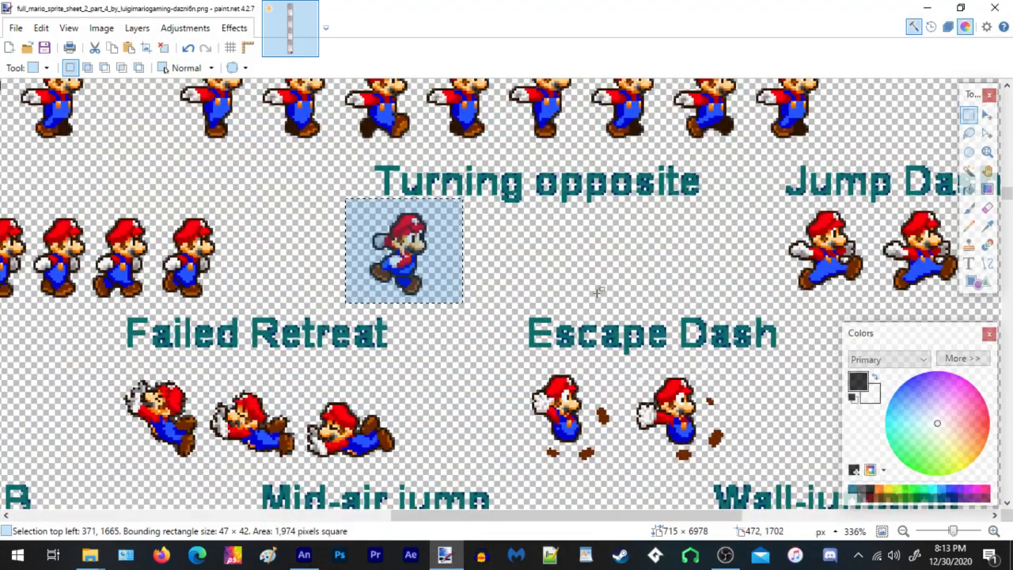
pyautogui.scroll(-1, 487, 257)
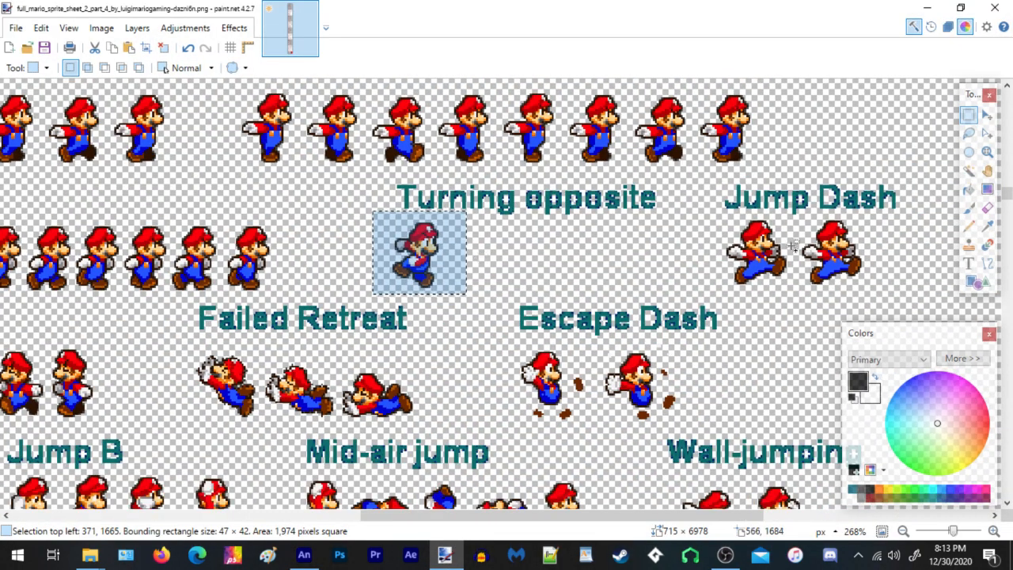
pyautogui.scroll(2, 870, 226)
pyautogui.moveTo(577, 341); pyautogui.dragTo(742, 202)
pyautogui.click(111, 47)
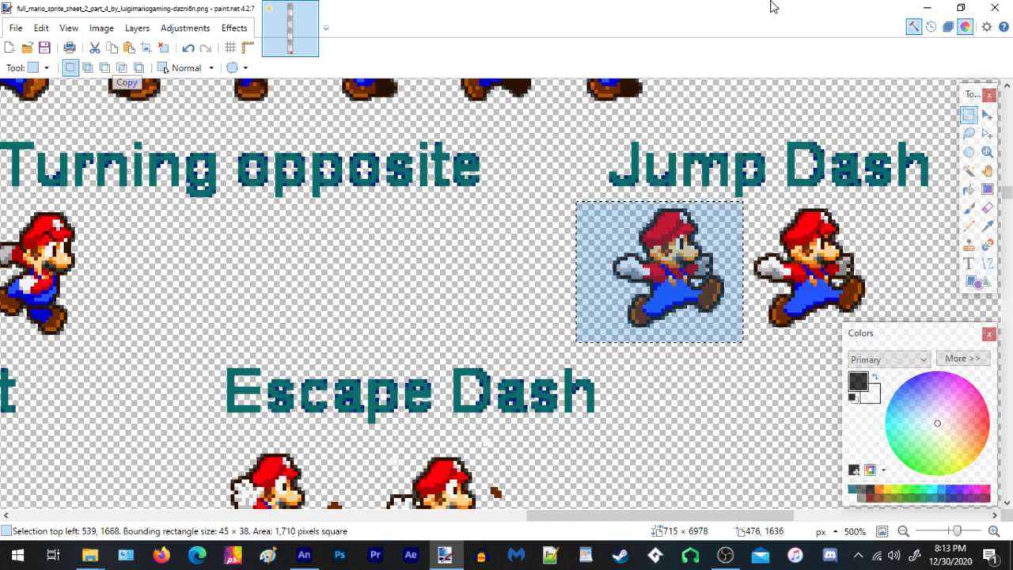
pyautogui.click(927, 7)
# Paste the Jump Dash sprite below the escape dash symbol at about X 467, Y 189 and trace its bitmap with color threshold 1
pyautogui.rightClick(448, 267)
pyautogui.click(487, 320)
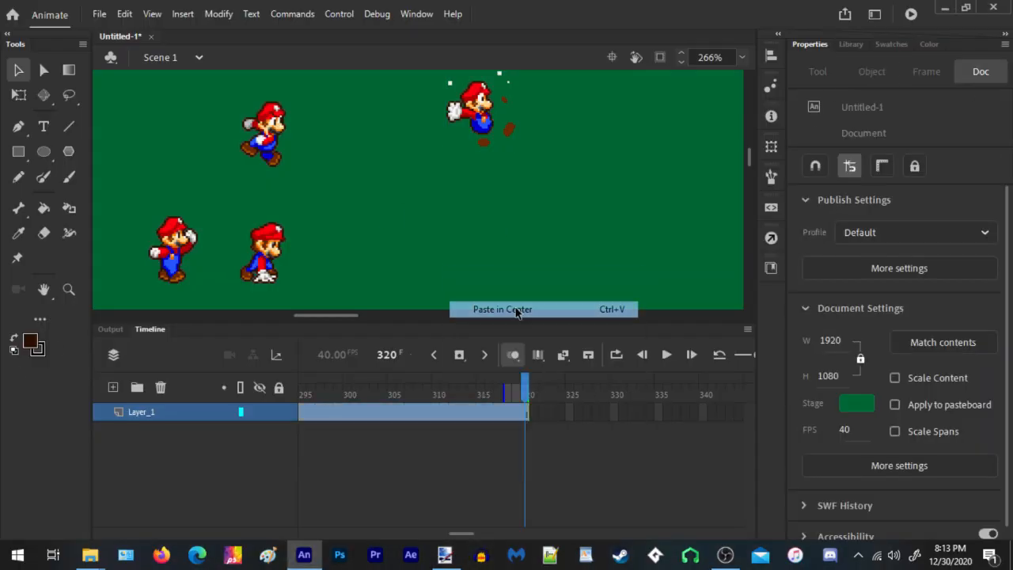
pyautogui.moveTo(427, 175); pyautogui.dragTo(475, 224)
pyautogui.click(216, 14)
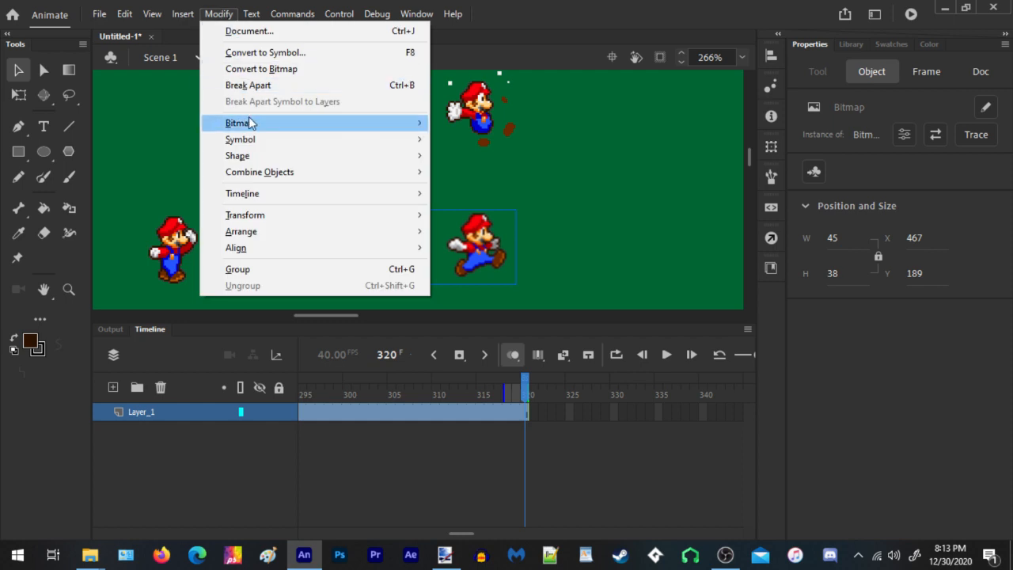
pyautogui.moveTo(248, 122)
pyautogui.click(479, 139)
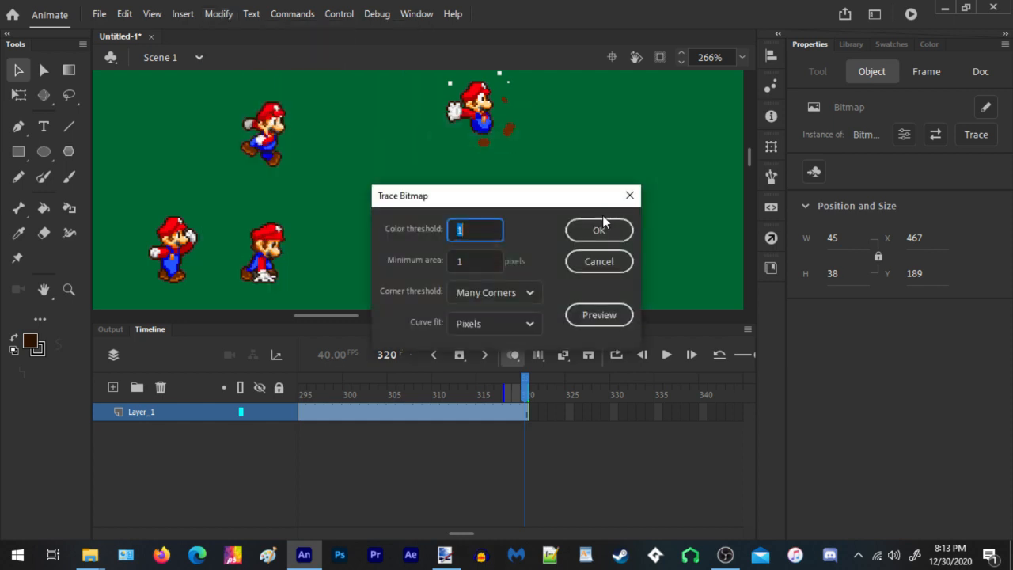
pyautogui.click(599, 229)
# Convert the traced Jump Dash sprite to a Movie Clip symbol named "Mario Jump dash pose 1"
pyautogui.rightClick(490, 238)
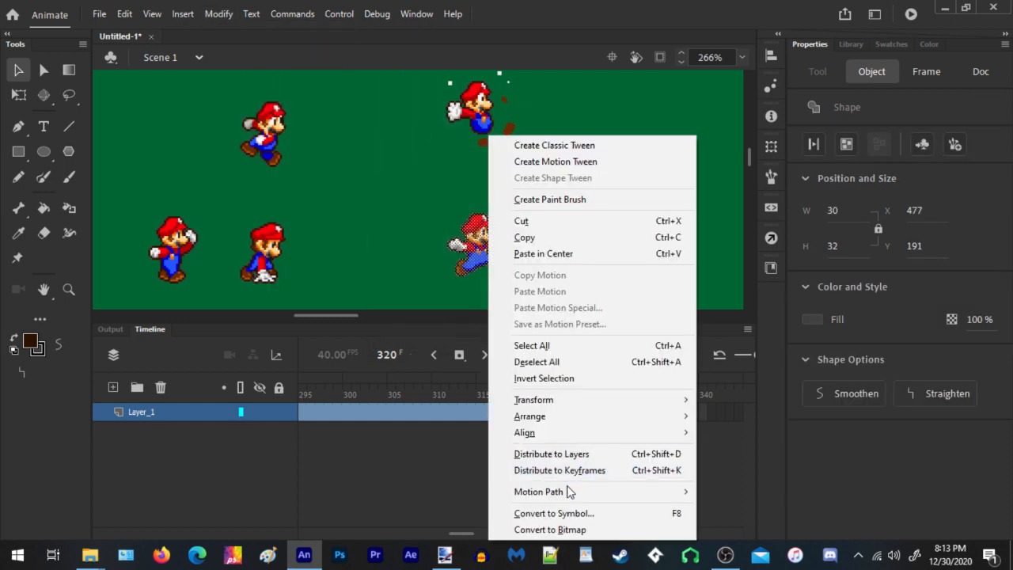
pyautogui.click(567, 511)
pyautogui.write('M')
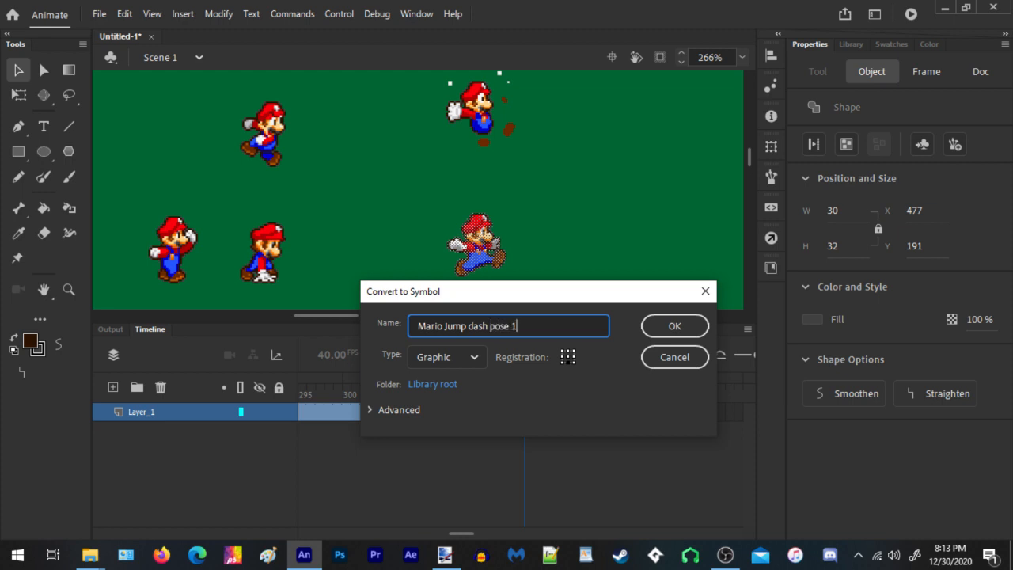
pyautogui.write('ario Jump dash pose 1')
pyautogui.click(452, 357)
pyautogui.click(454, 387)
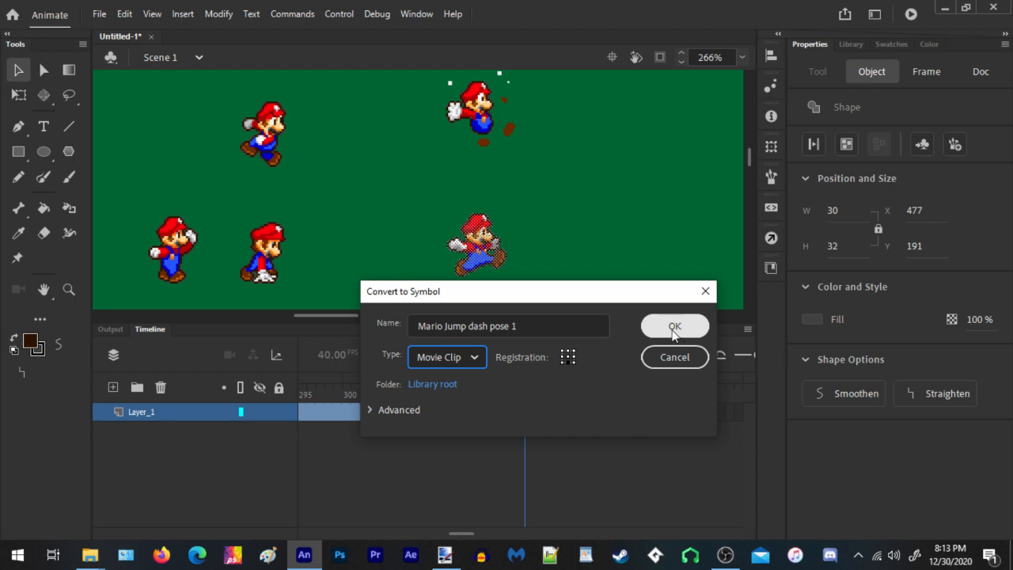
pyautogui.click(673, 327)
# Move the jump dash symbol up between the turning pose and the escape dash symbol
pyautogui.hotkey('ctrl', '2')
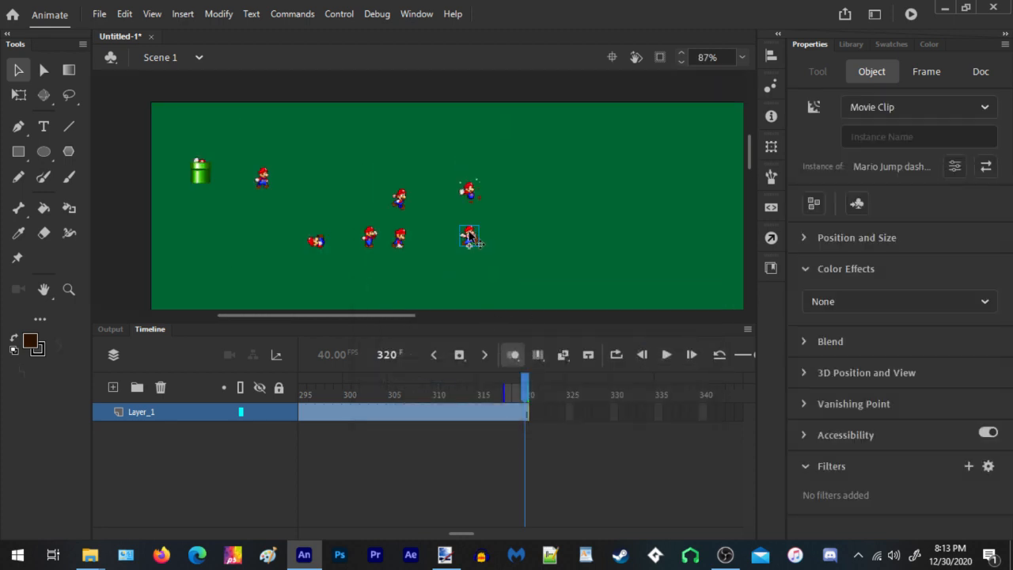
pyautogui.scroll(4, 469, 235)
pyautogui.moveTo(452, 243); pyautogui.dragTo(363, 169)
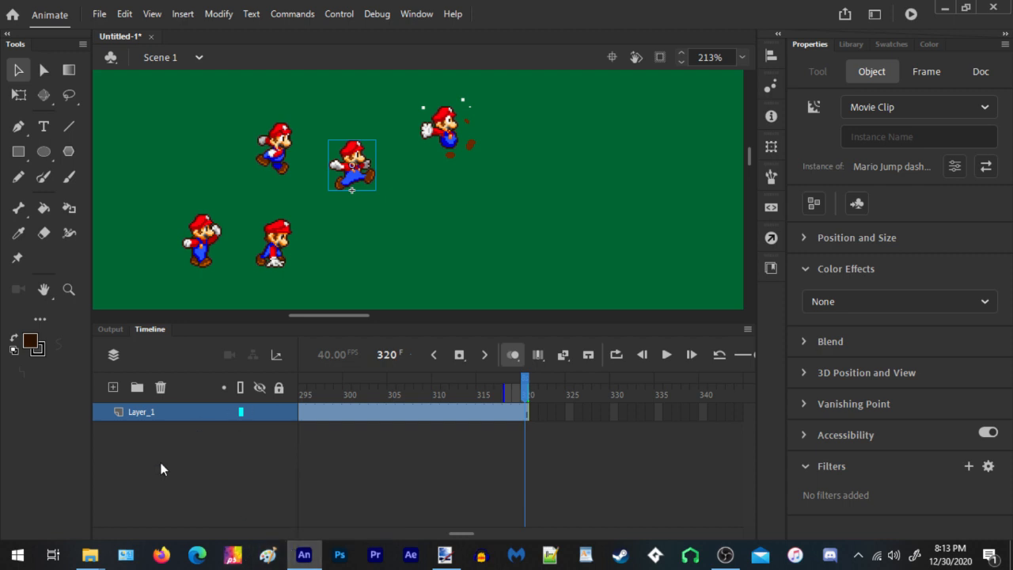
# Save the document as an Animate Document named "Mario Sprite Library" in the tutorial folder on the desktop
pyautogui.click(631, 181)
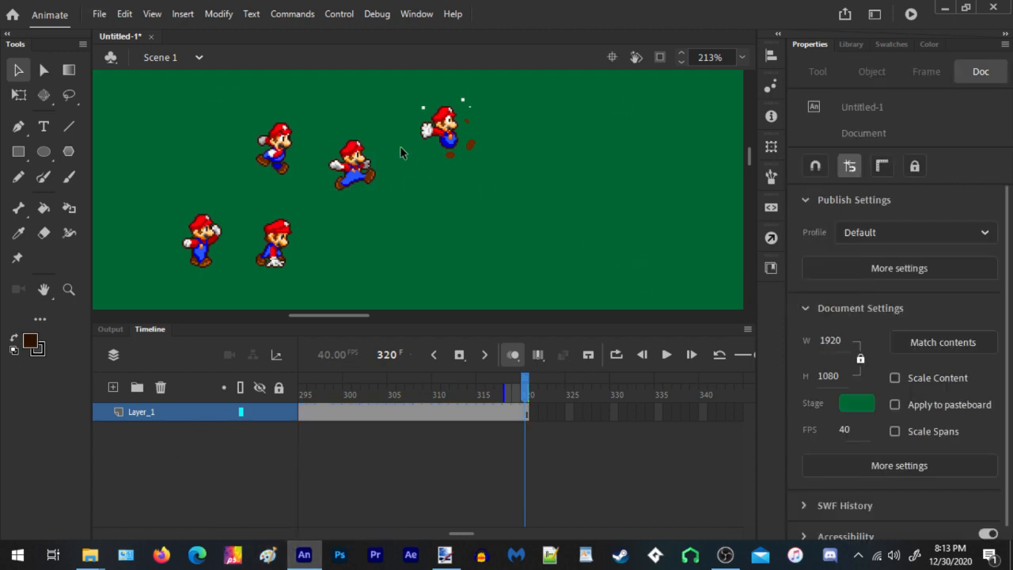
pyautogui.click(108, 15)
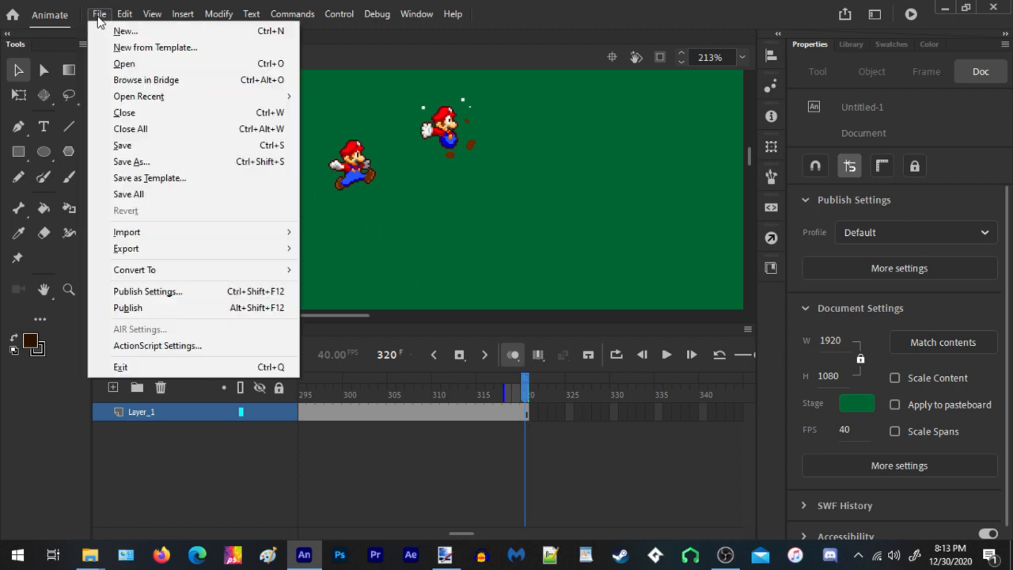
pyautogui.click(145, 161)
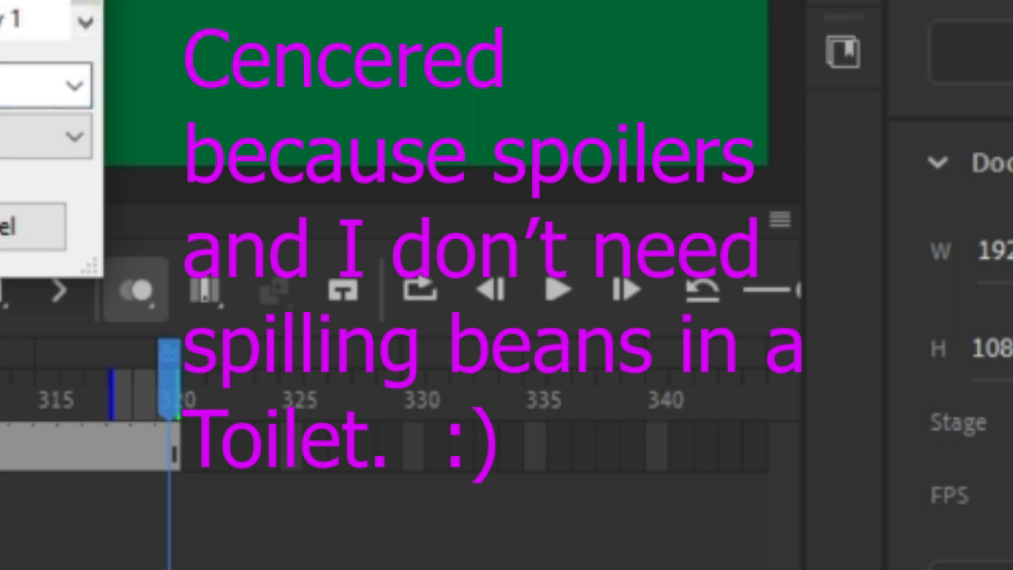
pyautogui.scroll(3, 35, 19)
pyautogui.scroll(-3, 35, 19)
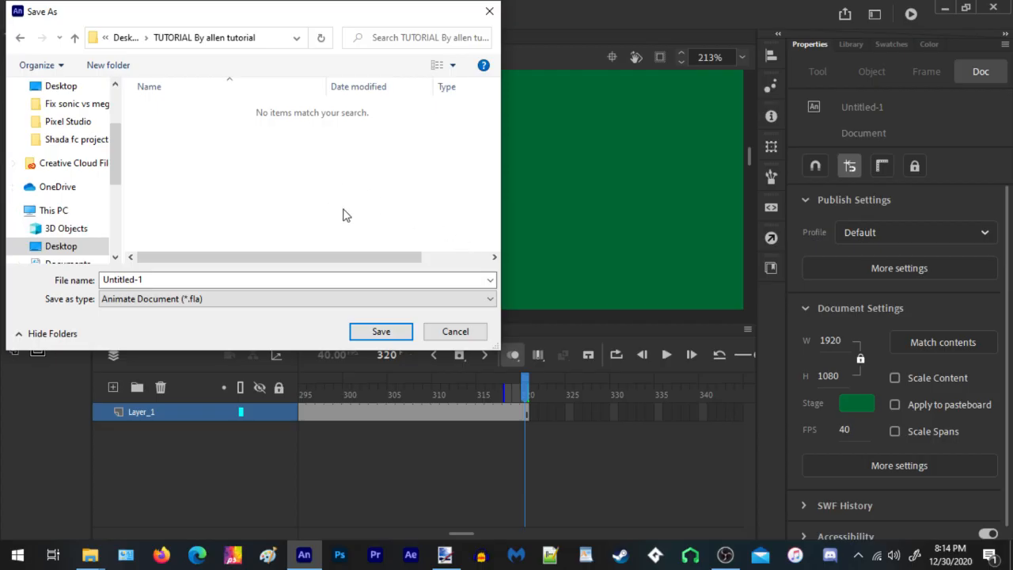
pyautogui.click(150, 278)
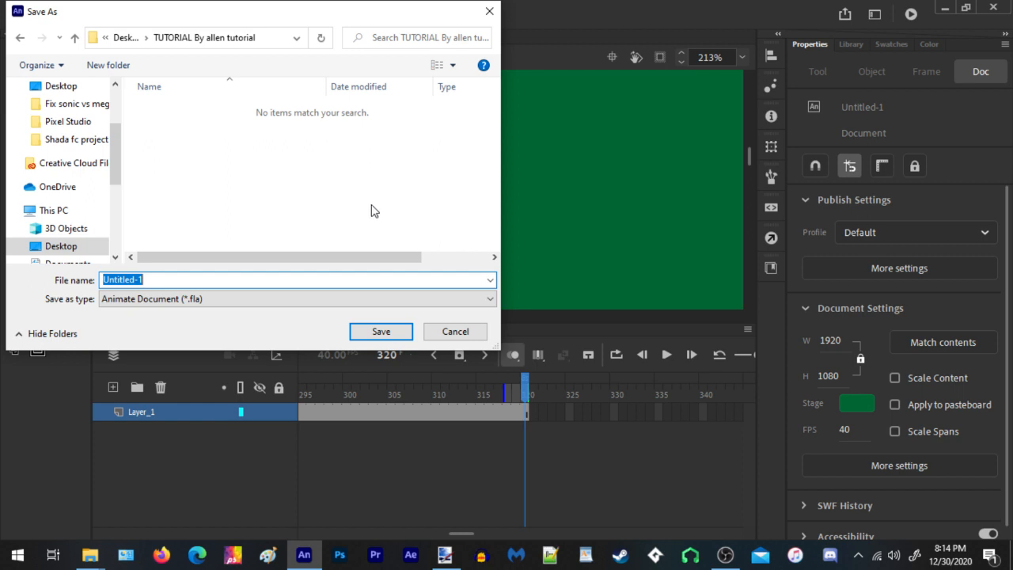
pyautogui.write('Mario Sprite Library')
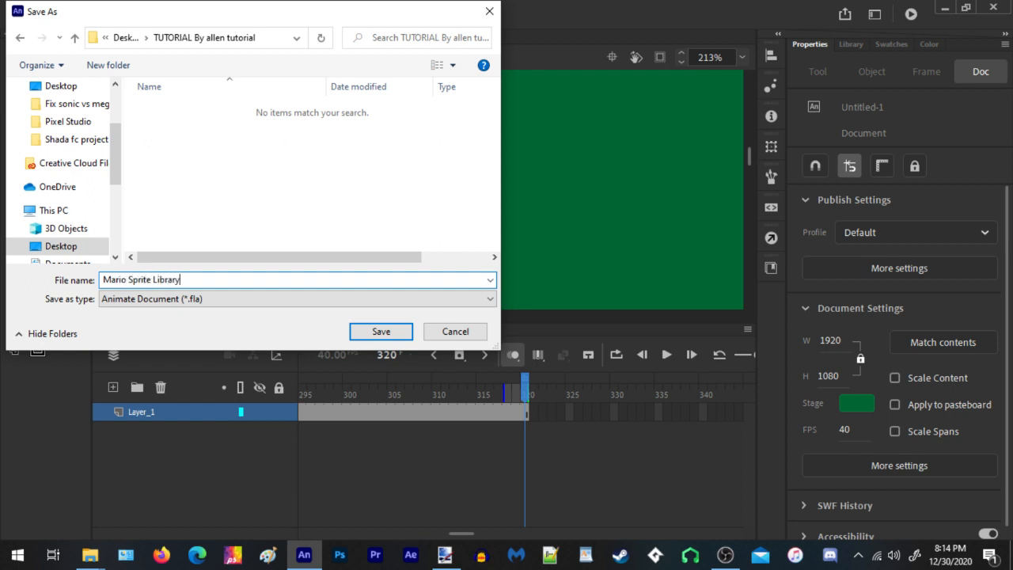
pyautogui.click(380, 331)
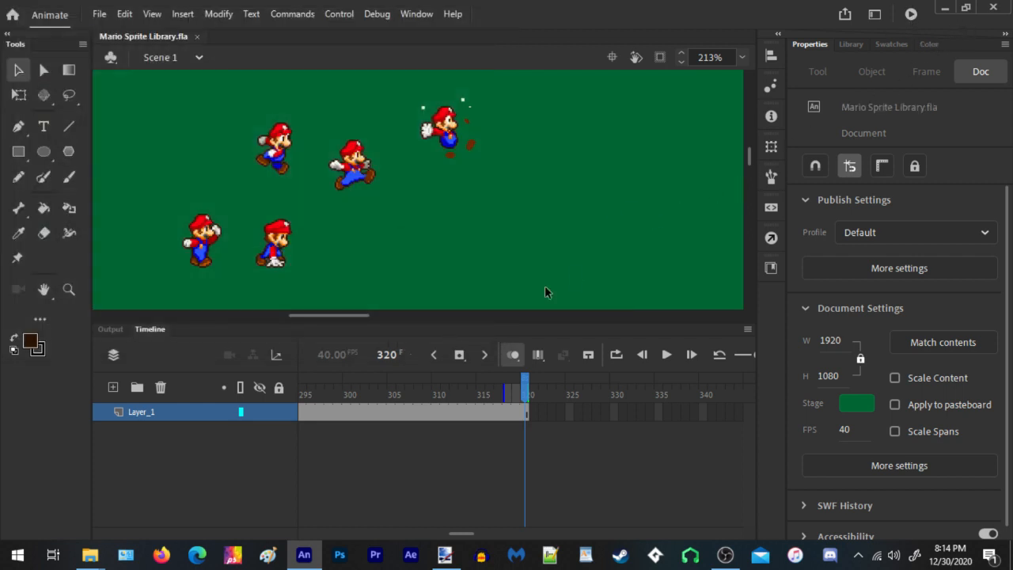
# Test the movie, zoom in on the playing Mario sprites to check their animations, and close the preview
pyautogui.click(911, 13)
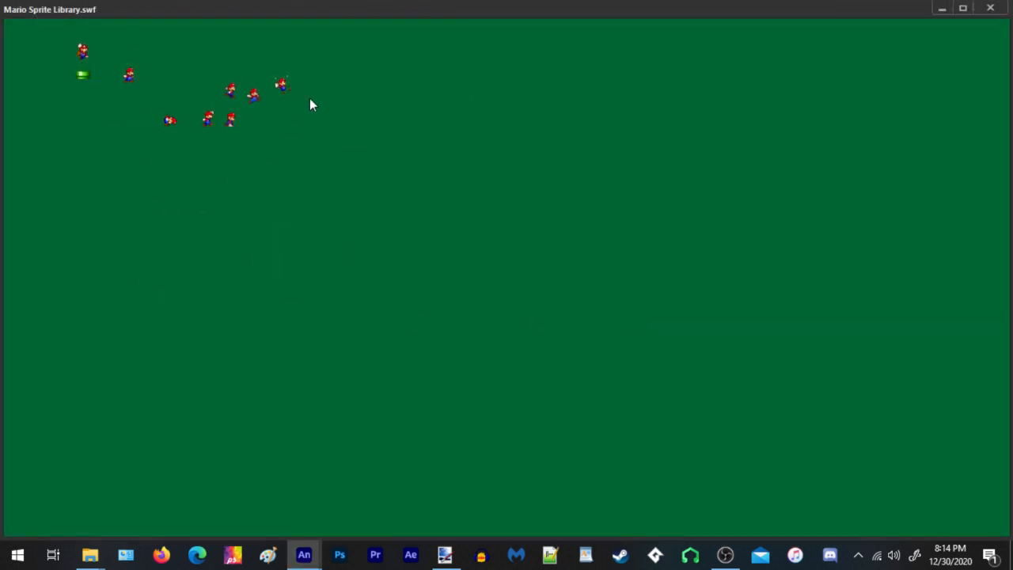
pyautogui.rightClick(169, 69)
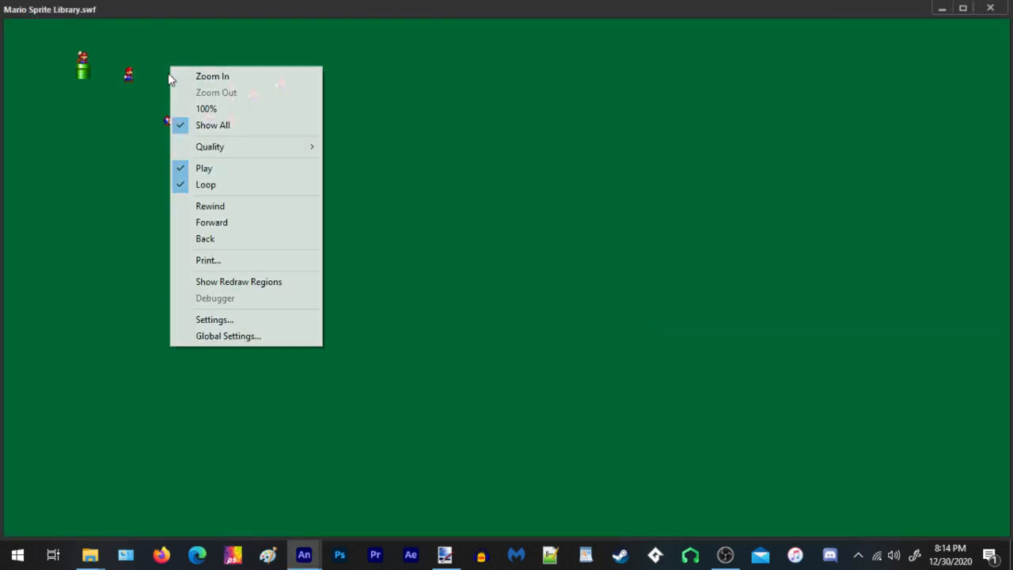
pyautogui.click(228, 76)
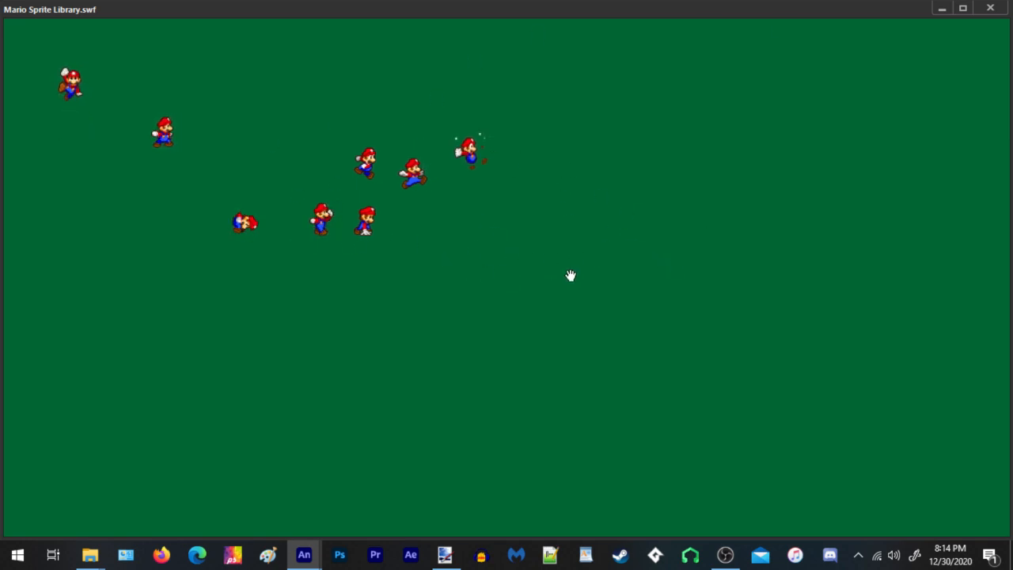
pyautogui.click(1002, 6)
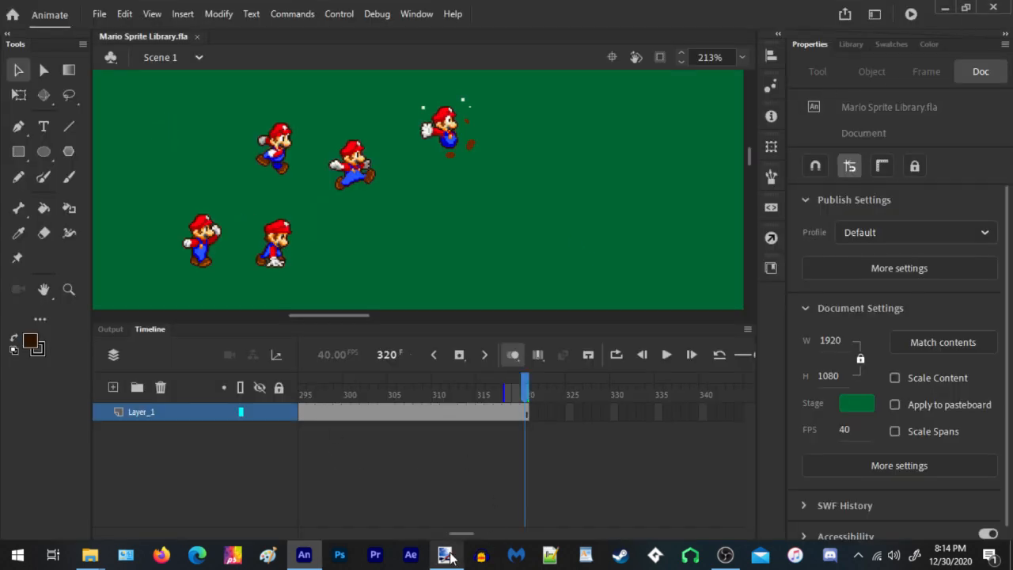
# Switch to paint.net and look through the Mario sprite sheet from Escape Dash down to the smash and kick animations
pyautogui.click(444, 554)
pyautogui.scroll(-3, 523, 256)
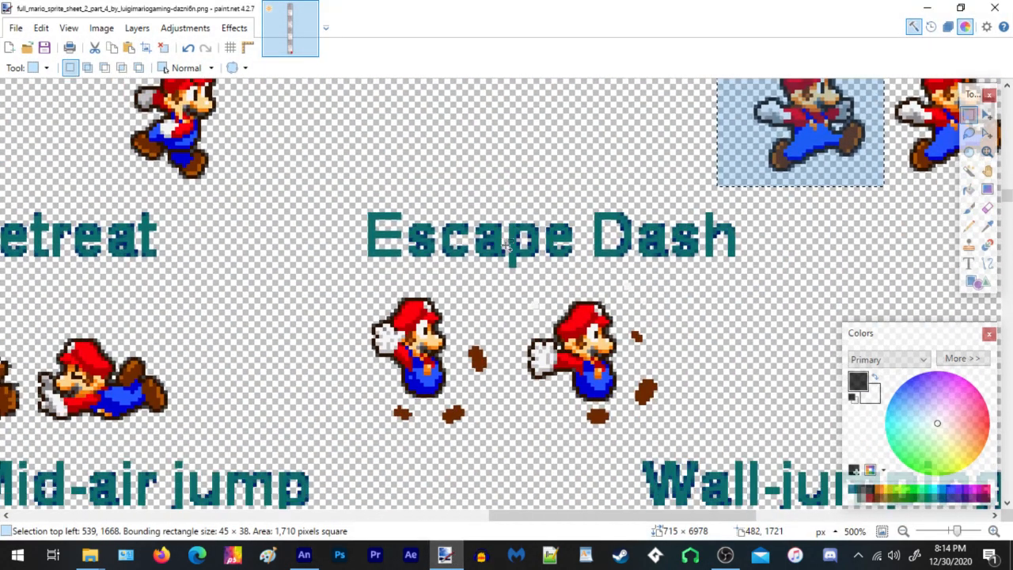
pyautogui.scroll(-3, 523, 256)
pyautogui.scroll(2, 162, 298)
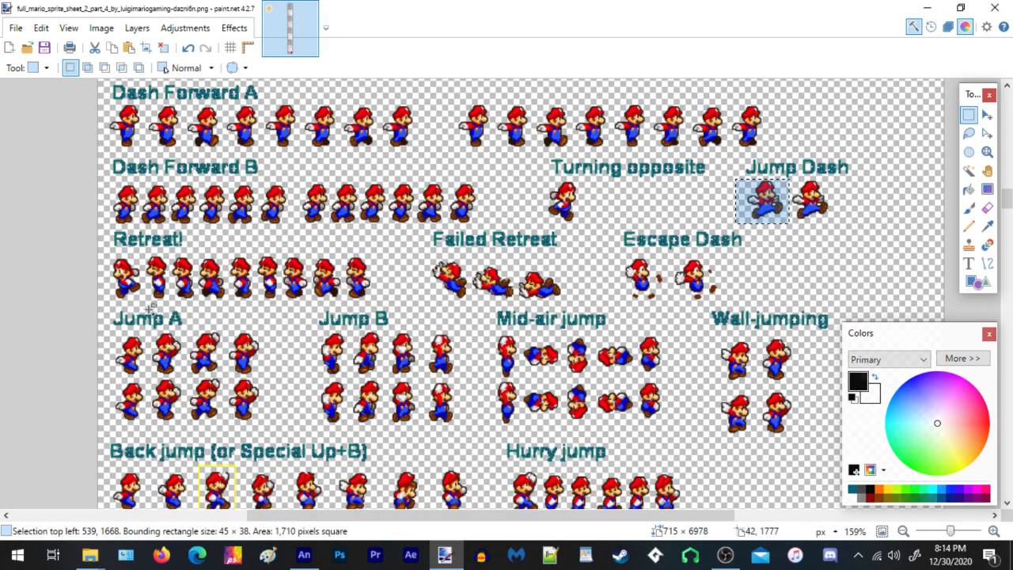
pyautogui.scroll(-10, 340, 316)
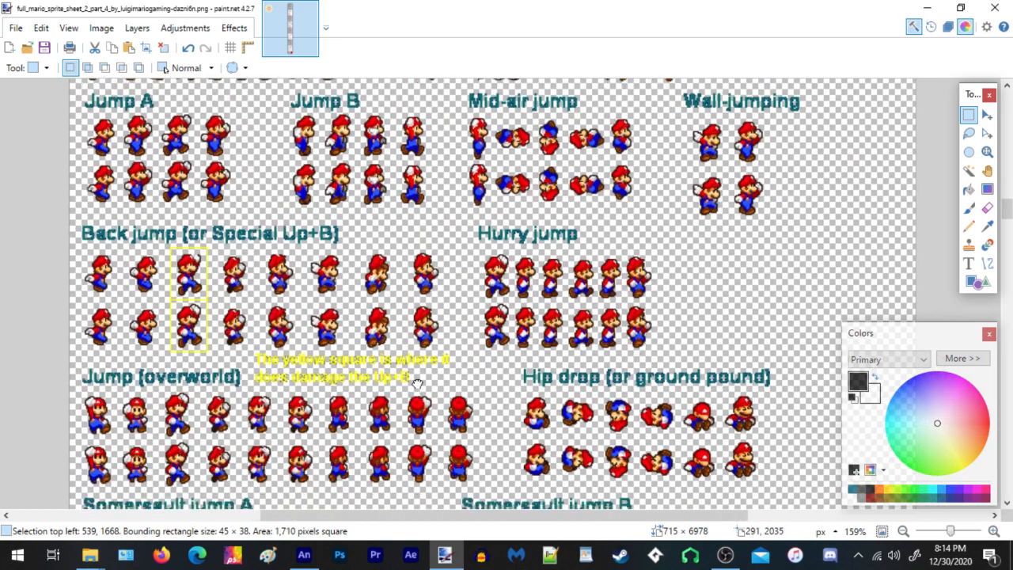
pyautogui.scroll(-5, 404, 405)
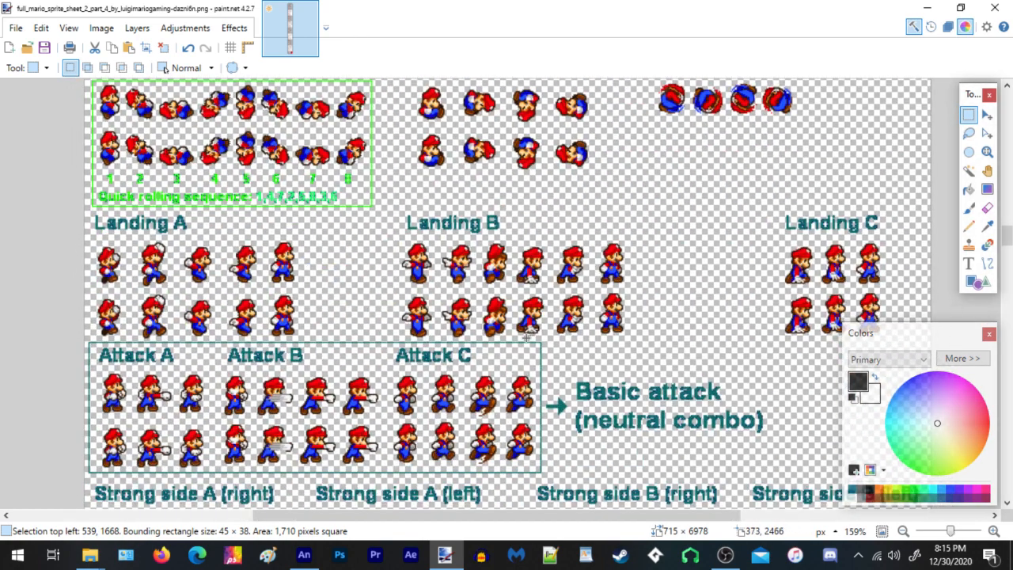
pyautogui.scroll(-2, 527, 339)
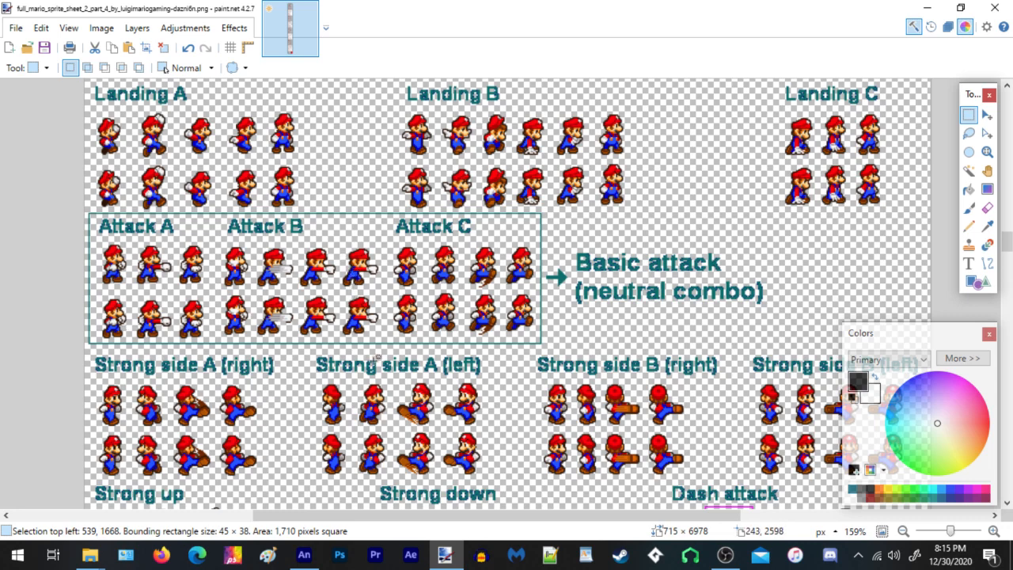
pyautogui.scroll(-2, 434, 378)
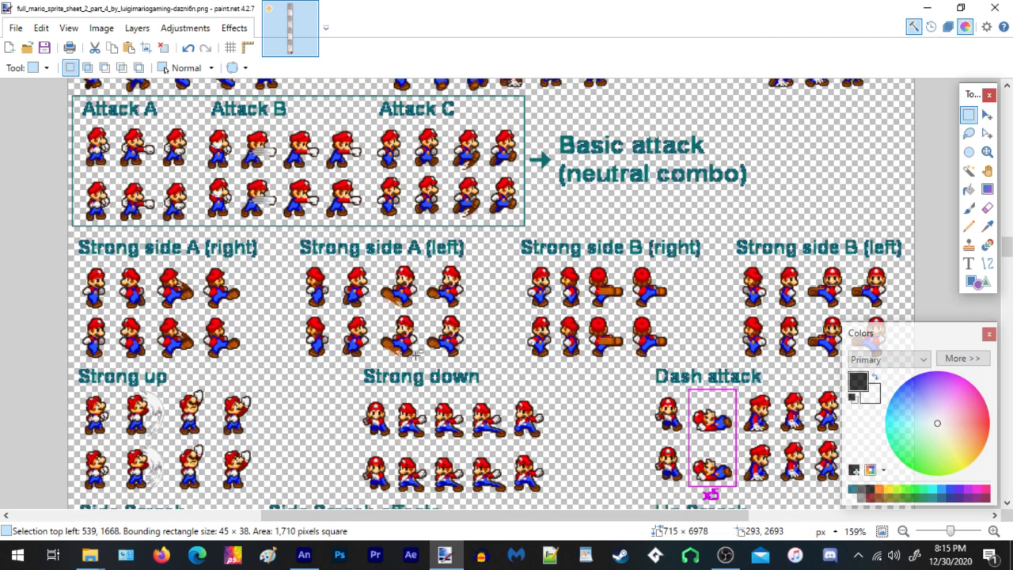
pyautogui.moveTo(415, 355); pyautogui.dragTo(402, 110)
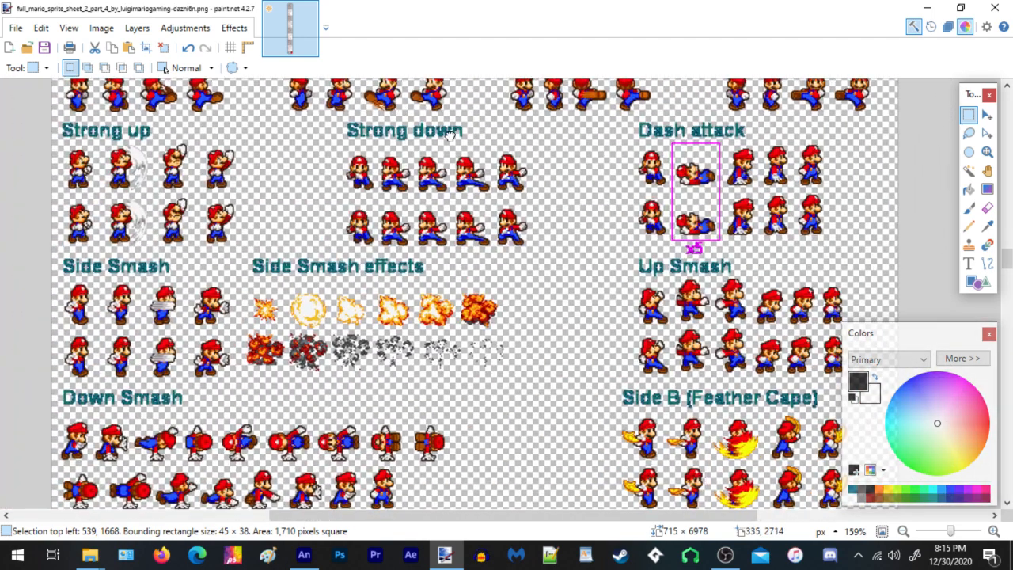
pyautogui.moveTo(448, 167); pyautogui.dragTo(505, 66)
pyautogui.moveTo(540, 349); pyautogui.dragTo(534, 305)
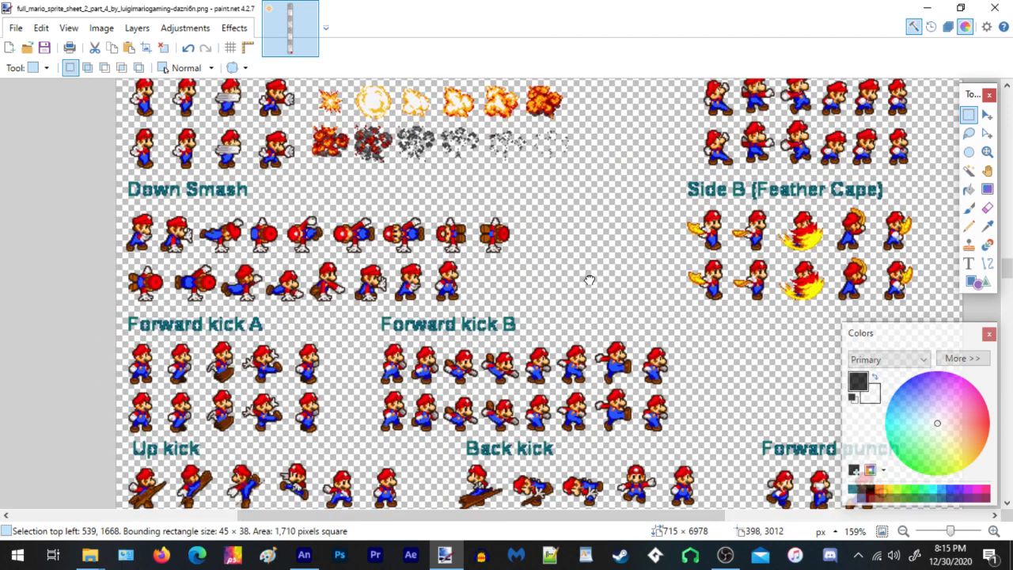
pyautogui.moveTo(577, 338); pyautogui.dragTo(591, 280)
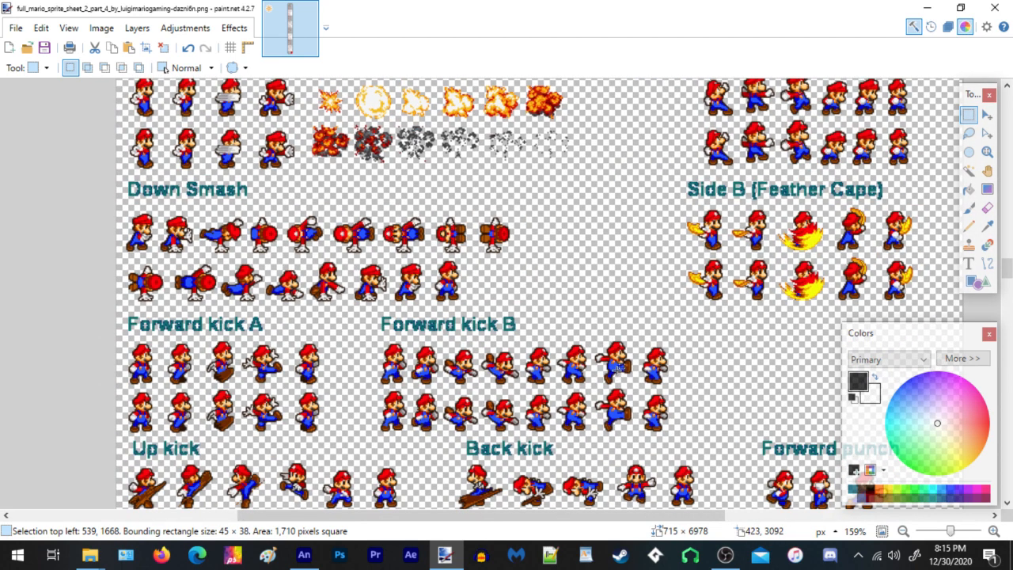
# Copy a 366 × 112 pixel area with the Down Smash title and both rows of its sprites, and return to Animate
pyautogui.moveTo(618, 370); pyautogui.dragTo(793, 415)
pyautogui.moveTo(289, 248); pyautogui.dragTo(754, 348)
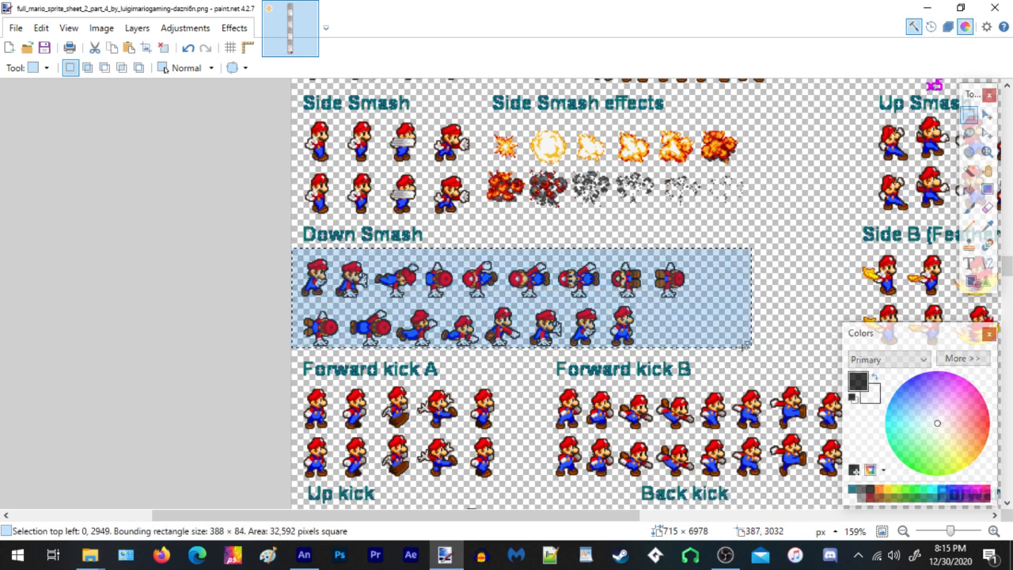
pyautogui.click(292, 221)
pyautogui.moveTo(292, 221); pyautogui.dragTo(725, 351)
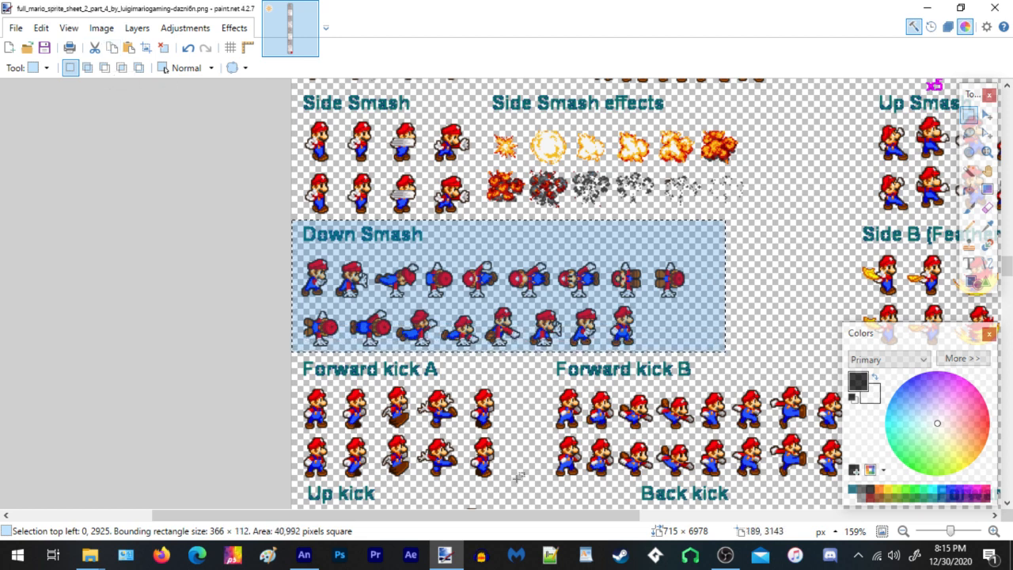
pyautogui.click(305, 557)
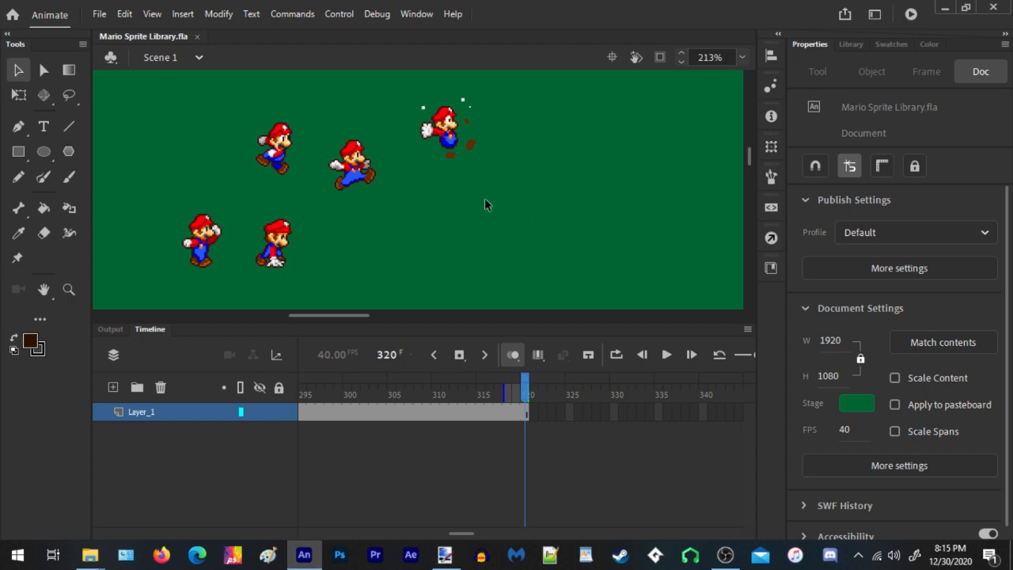
# Paste the Down Smash sprites onto the stage and place them below the landing poses at about X 251, Y 255
pyautogui.moveTo(486, 204); pyautogui.dragTo(403, 130)
pyautogui.moveTo(518, 282); pyautogui.dragTo(570, 207)
pyautogui.rightClick(570, 200)
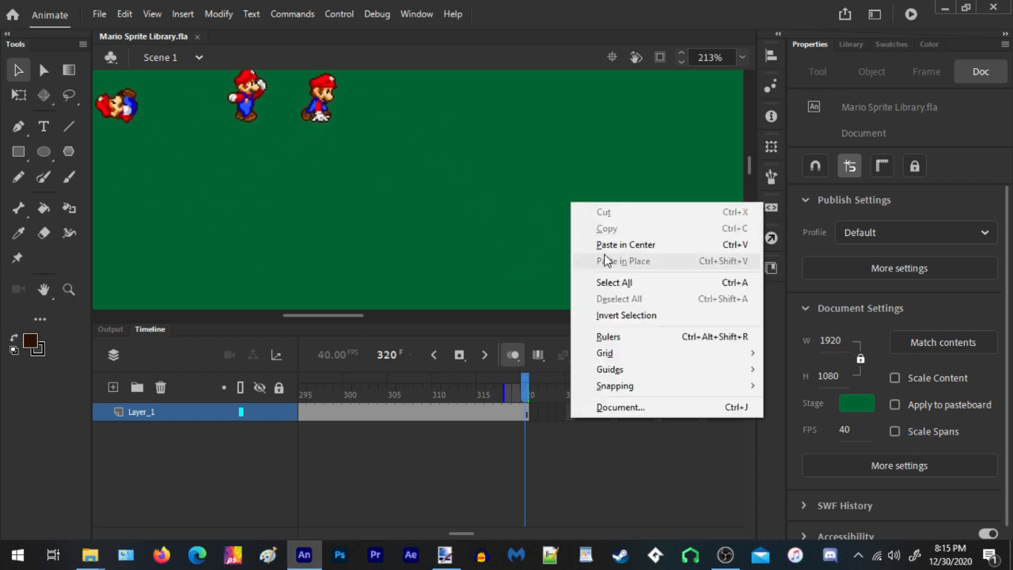
pyautogui.click(617, 243)
pyautogui.moveTo(296, 152); pyautogui.dragTo(293, 187)
pyautogui.scroll(-3, 255, 177)
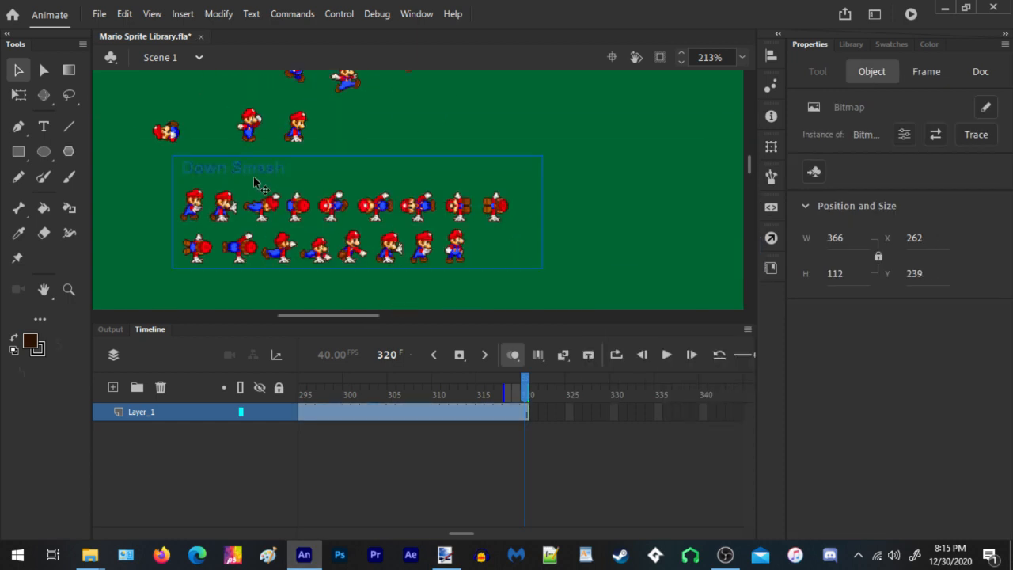
pyautogui.scroll(3, 234, 223)
pyautogui.moveTo(275, 141); pyautogui.dragTo(257, 166)
# Trace the Down Smash bitmap with color threshold 1 and Pixels curve fit, and delete the traced "Down Smash" title
pyautogui.click(218, 14)
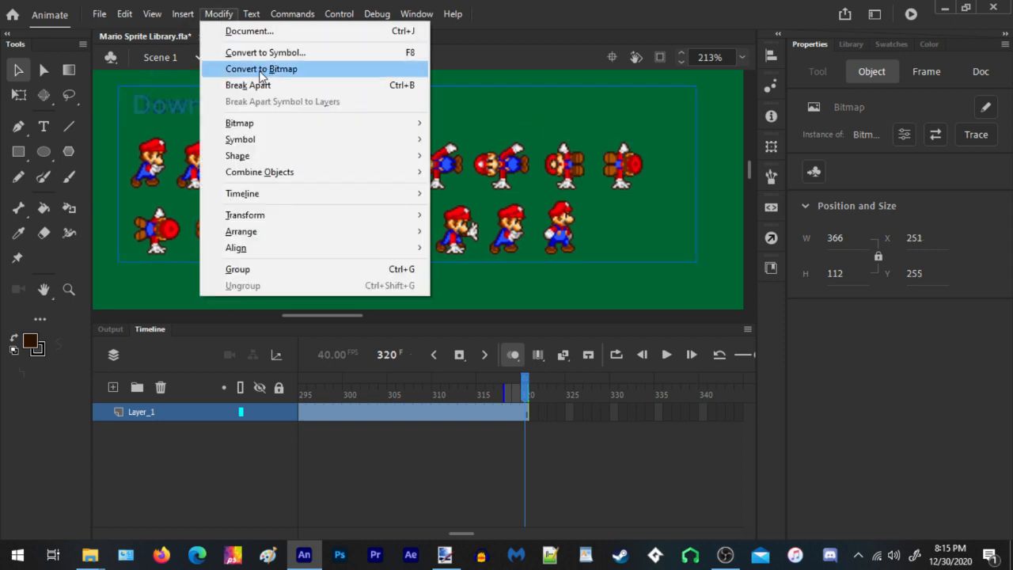
pyautogui.moveTo(252, 129)
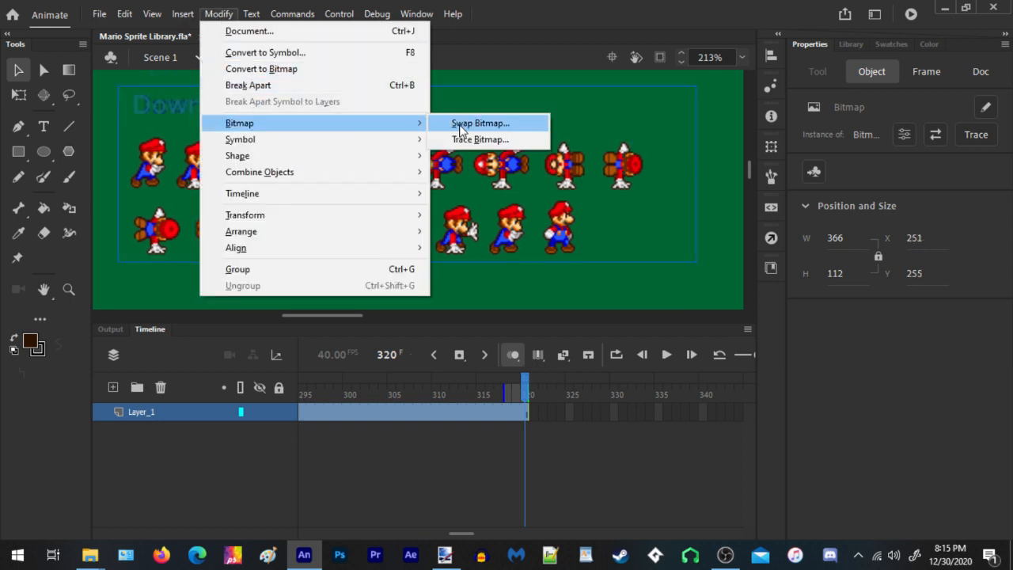
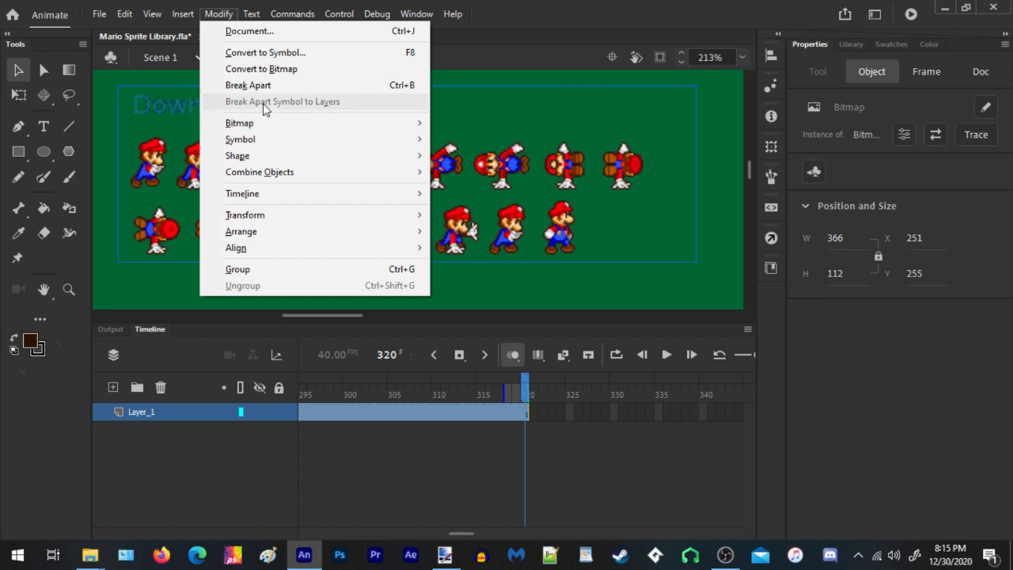
pyautogui.click(218, 13)
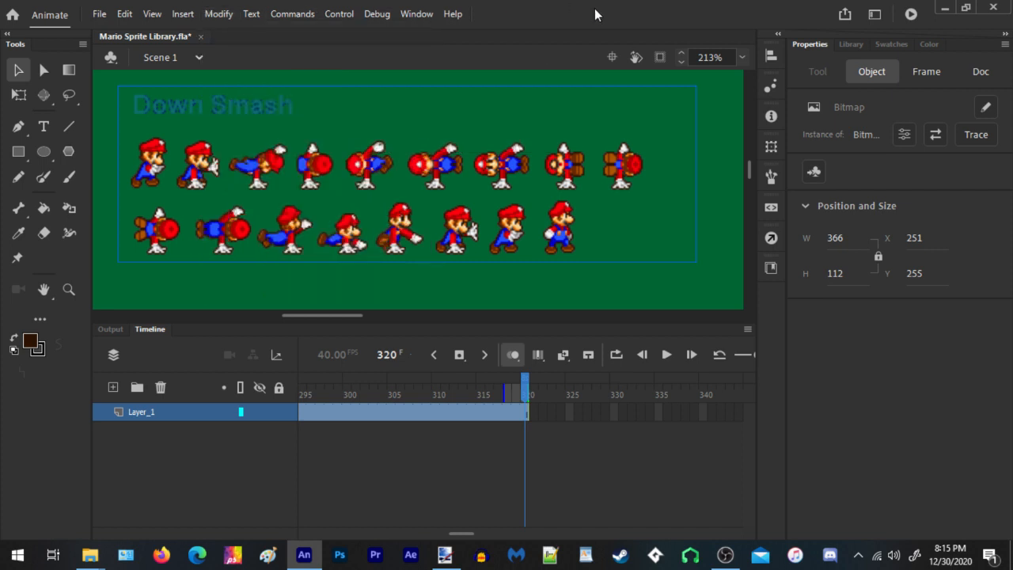
pyautogui.click(214, 14)
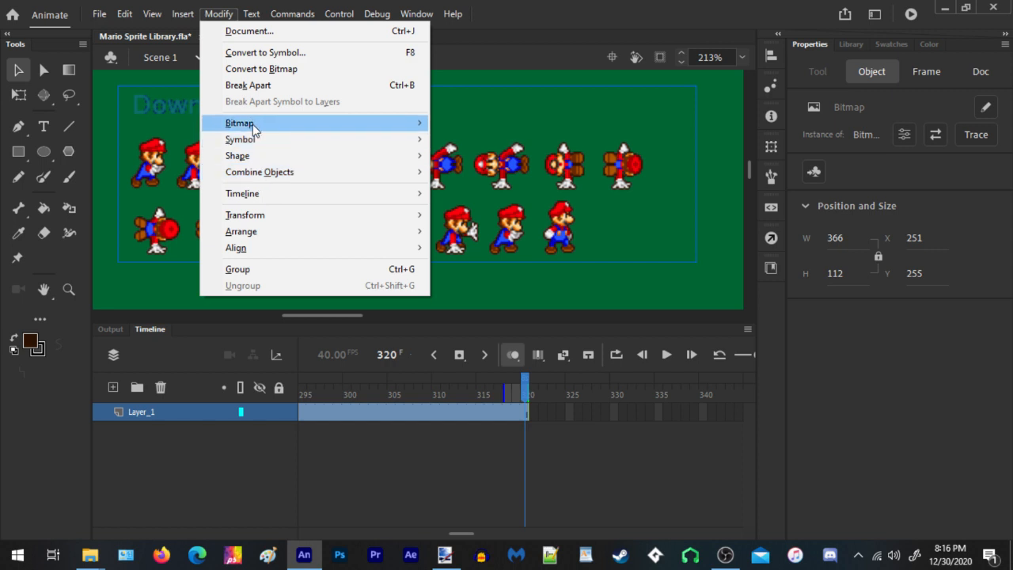
pyautogui.moveTo(253, 127)
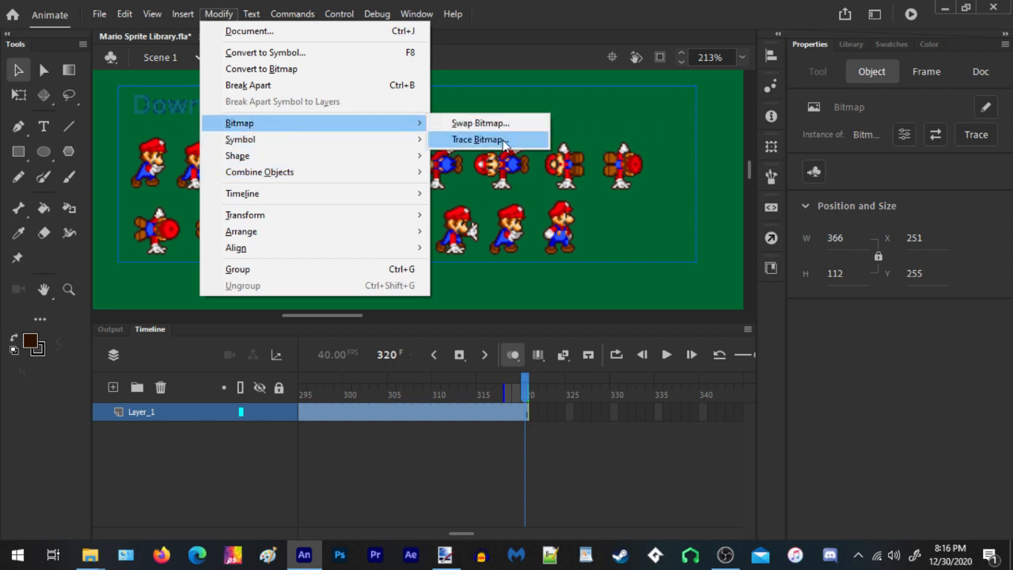
pyautogui.click(478, 139)
pyautogui.press('Return')
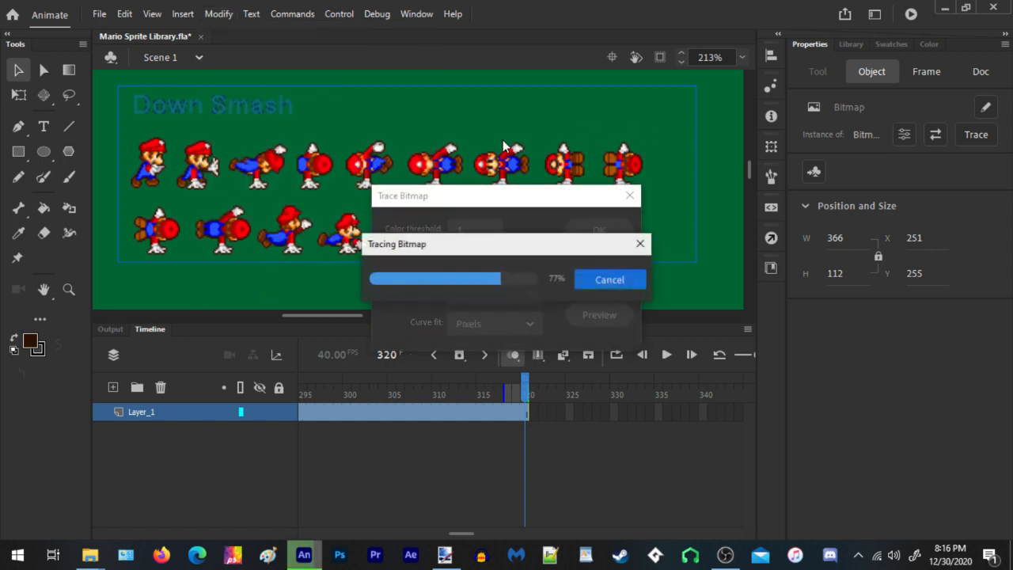
pyautogui.moveTo(120, 81); pyautogui.dragTo(341, 121)
pyautogui.press('Delete')
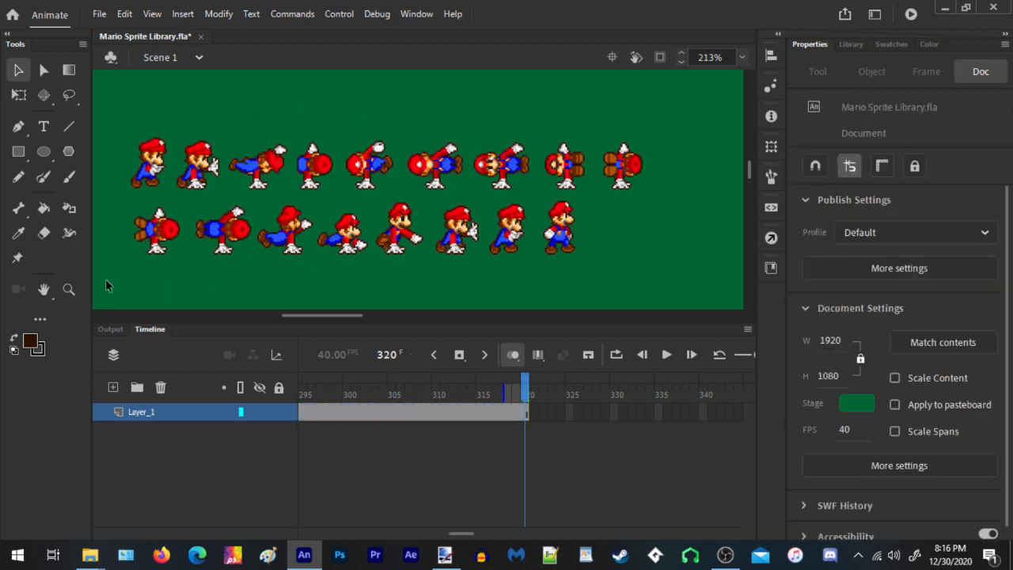
# Convert all the traced Down Smash sprites into a graphic symbol named "Mario down smash"
pyautogui.moveTo(108, 285); pyautogui.dragTo(706, 95)
pyautogui.rightClick(367, 164)
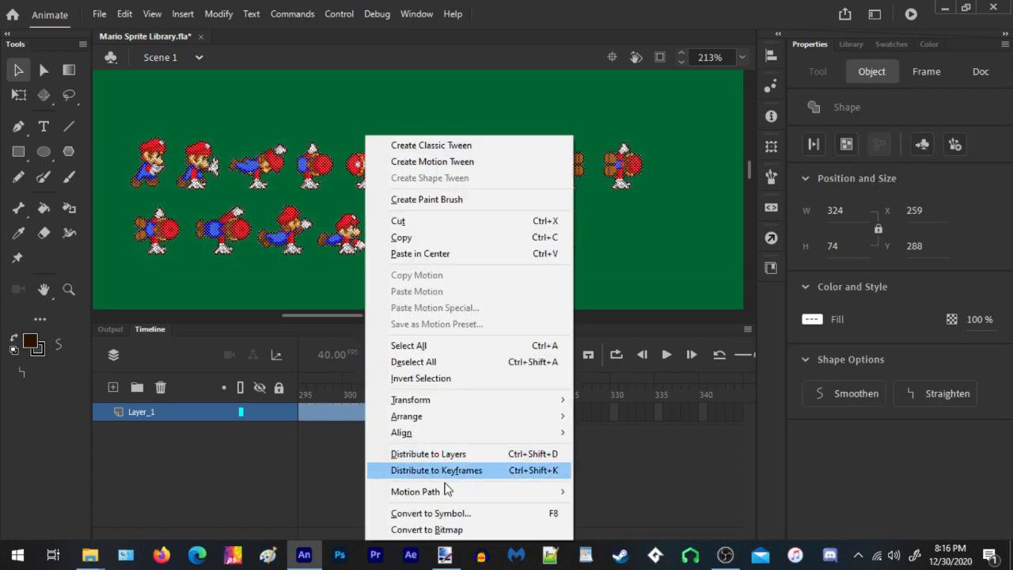
pyautogui.click(432, 515)
pyautogui.write('M')
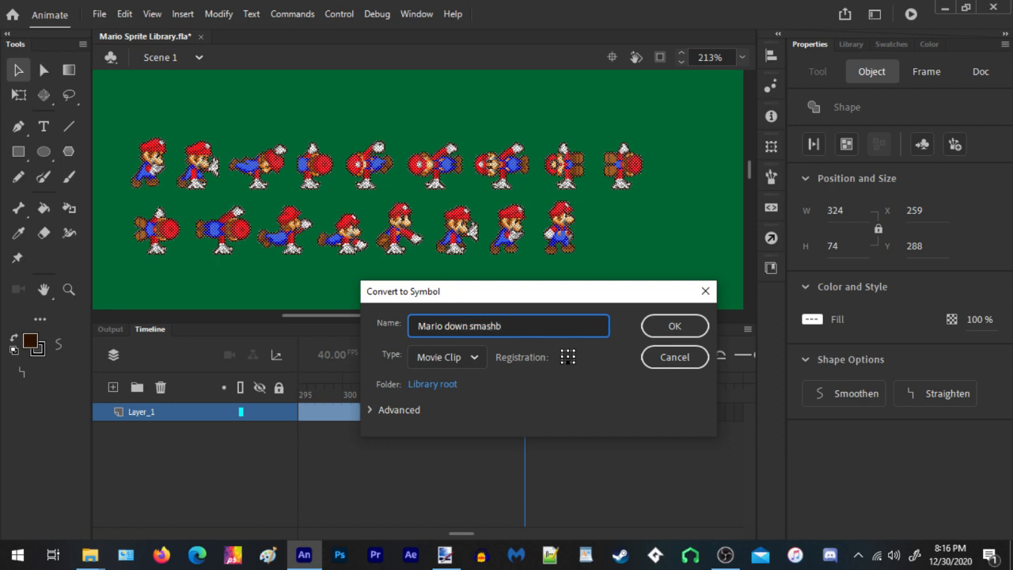
pyautogui.write('ario down smash')
pyautogui.click(457, 363)
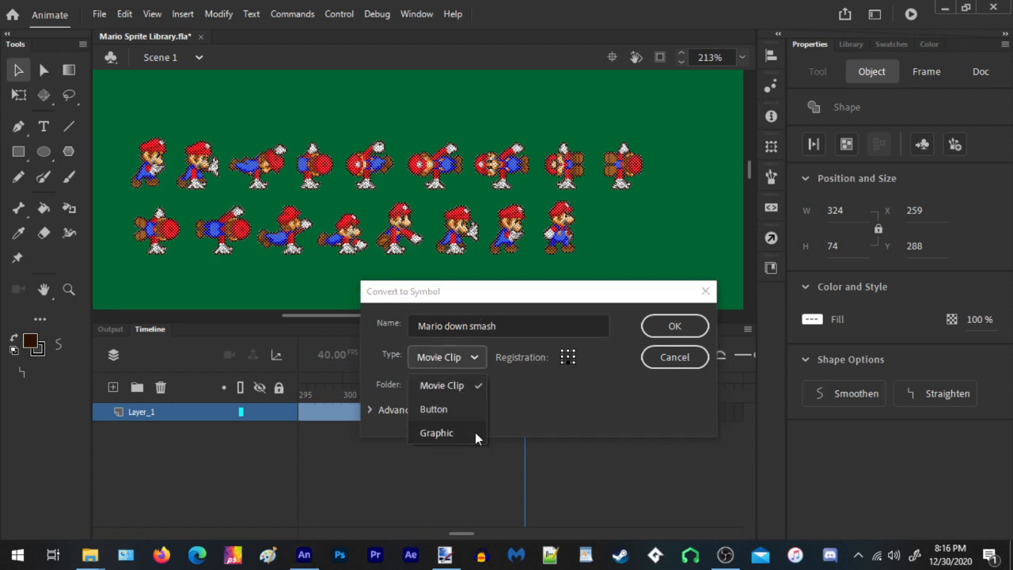
pyautogui.click(460, 435)
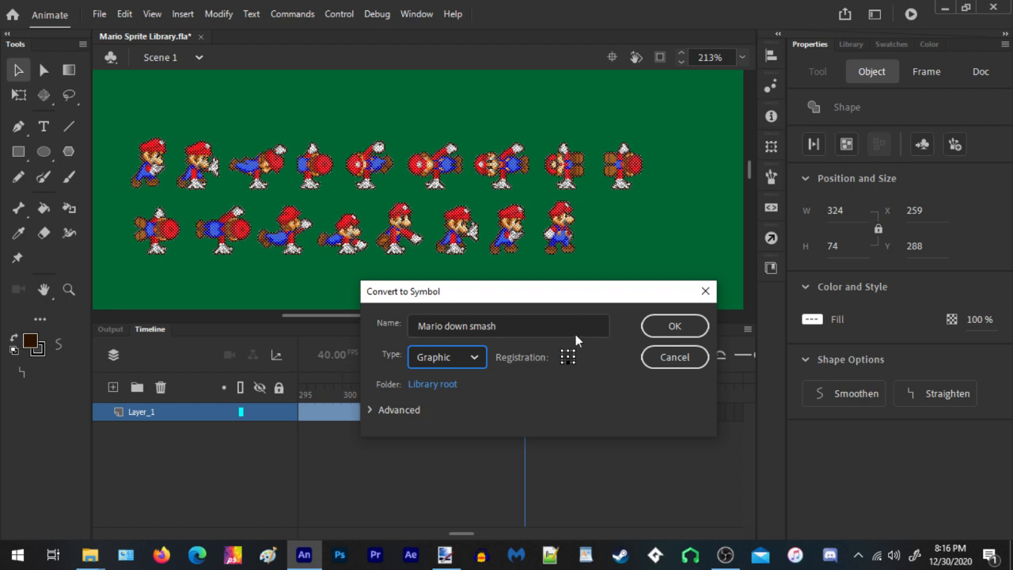
pyautogui.click(522, 326)
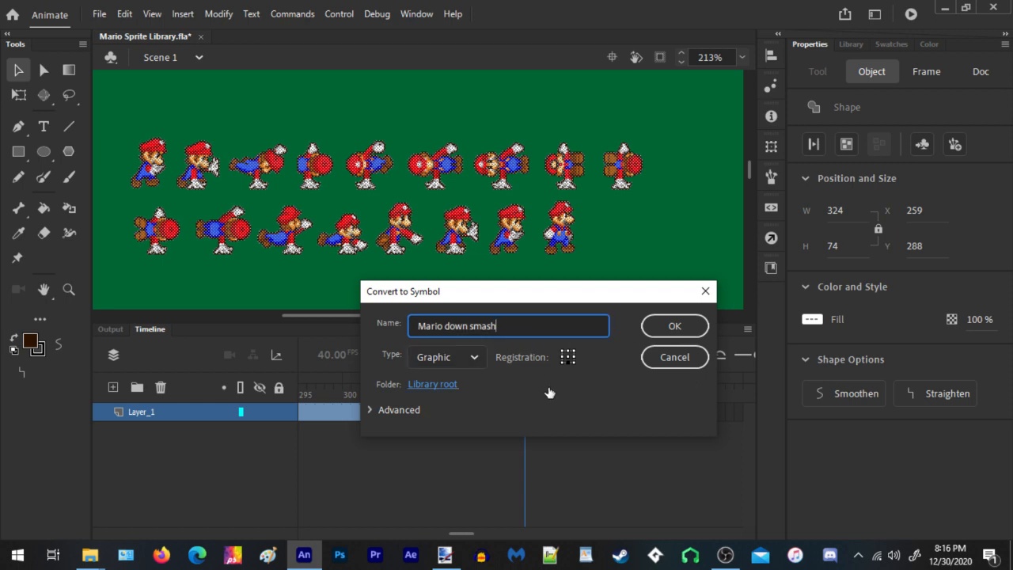
pyautogui.click(675, 328)
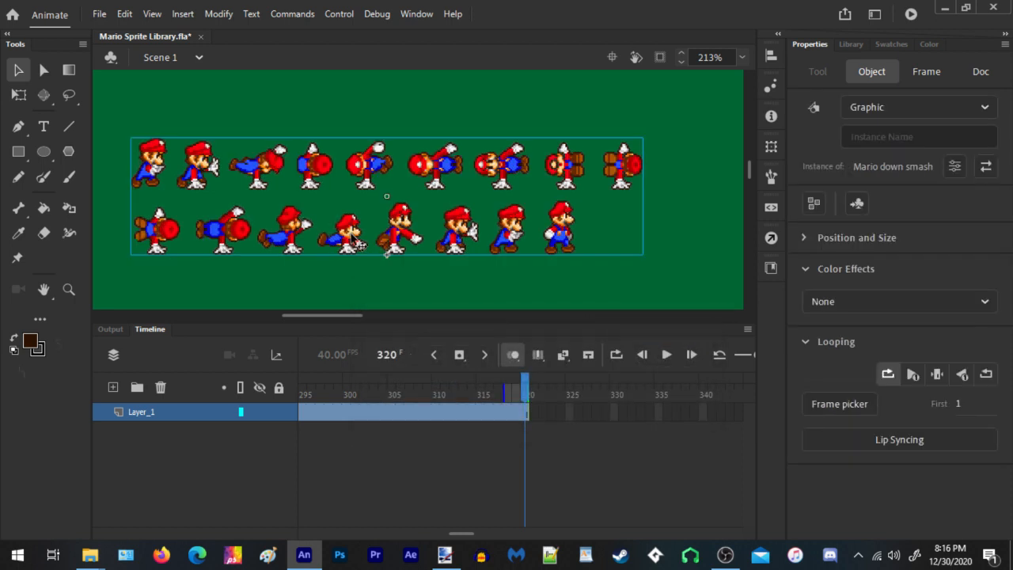
# Inside the Mario down smash symbol, move the lower row of sprites to the end of the upper row, forming one line
pyautogui.doubleClick(335, 241)
pyautogui.scroll(-2, 392, 235)
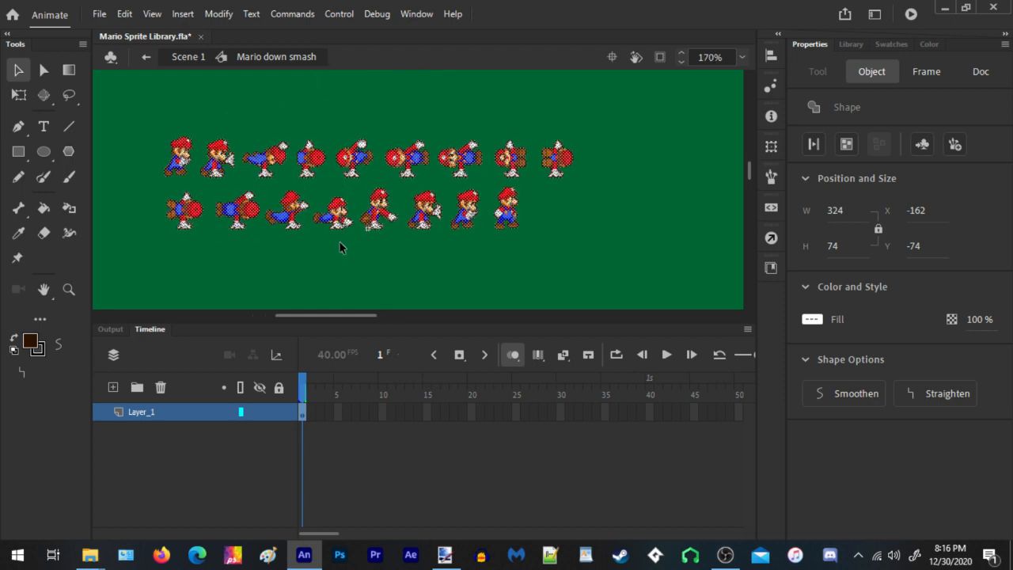
pyautogui.moveTo(577, 261); pyautogui.dragTo(144, 182)
pyautogui.moveTo(237, 220); pyautogui.dragTo(664, 162)
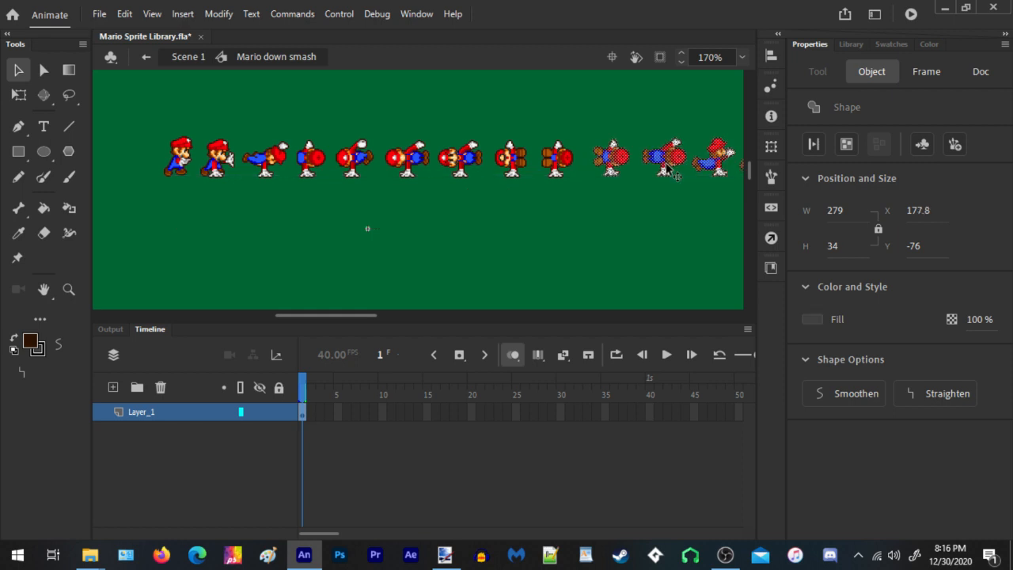
pyautogui.hotkey('ctrl', 'z')
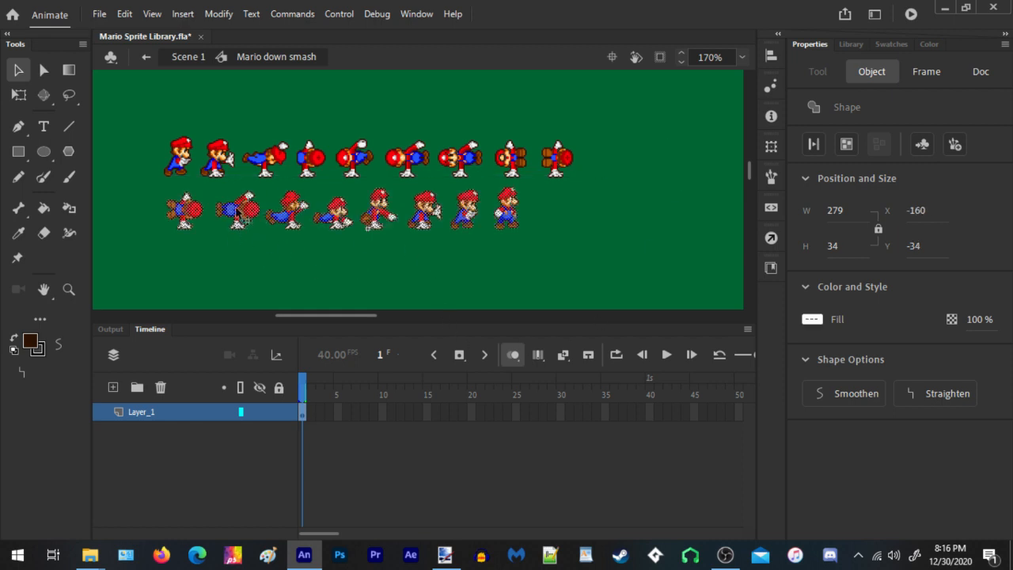
pyautogui.moveTo(245, 224); pyautogui.dragTo(649, 159)
pyautogui.click(483, 229)
# Move the whole sprite row so its first pose sits on the symbol's registration point, at about X -7.5, Y -32.7
pyautogui.moveTo(479, 220); pyautogui.dragTo(439, 222)
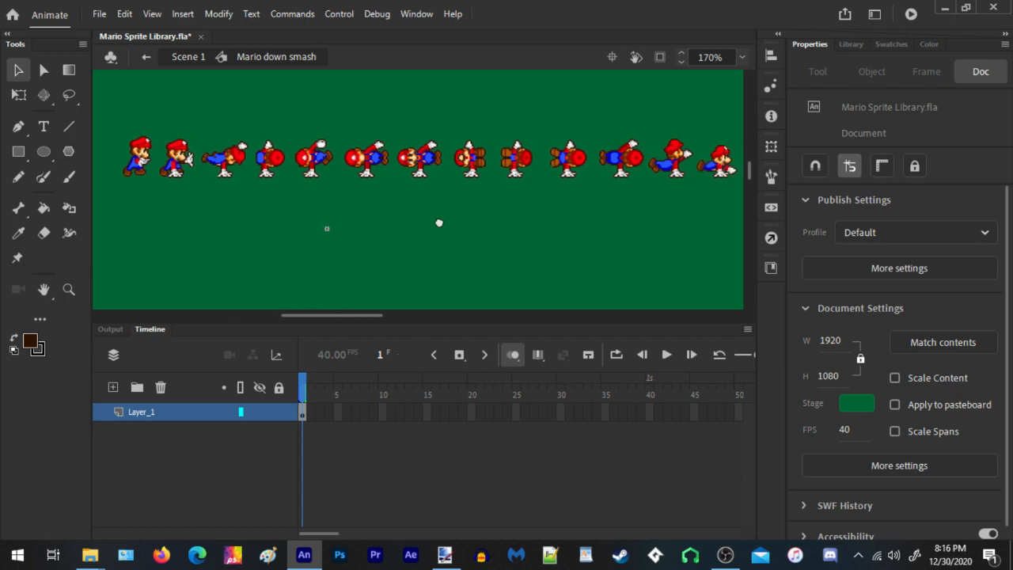
pyautogui.scroll(5, 512, 170)
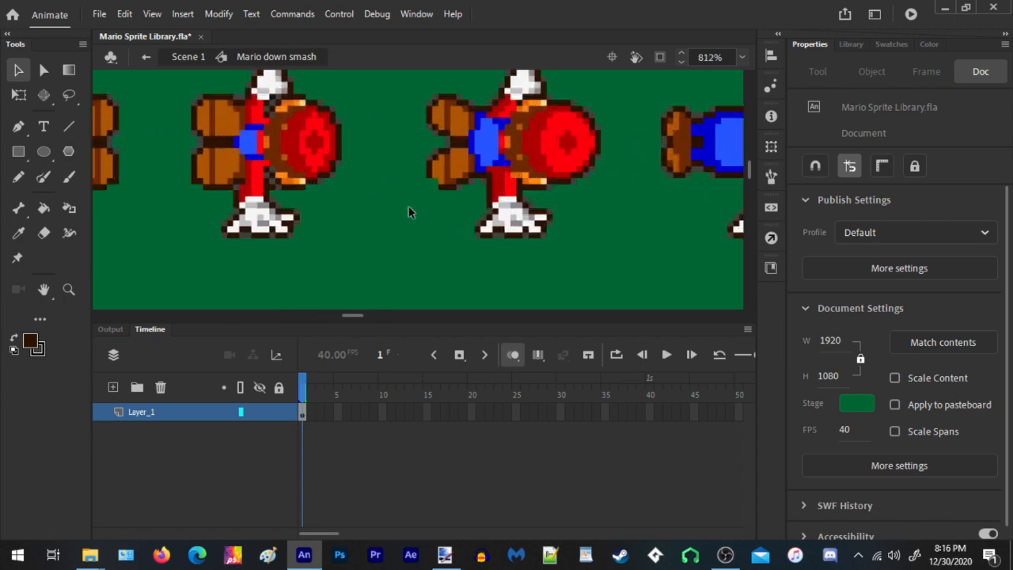
pyautogui.scroll(2, 408, 211)
pyautogui.scroll(-8, 499, 198)
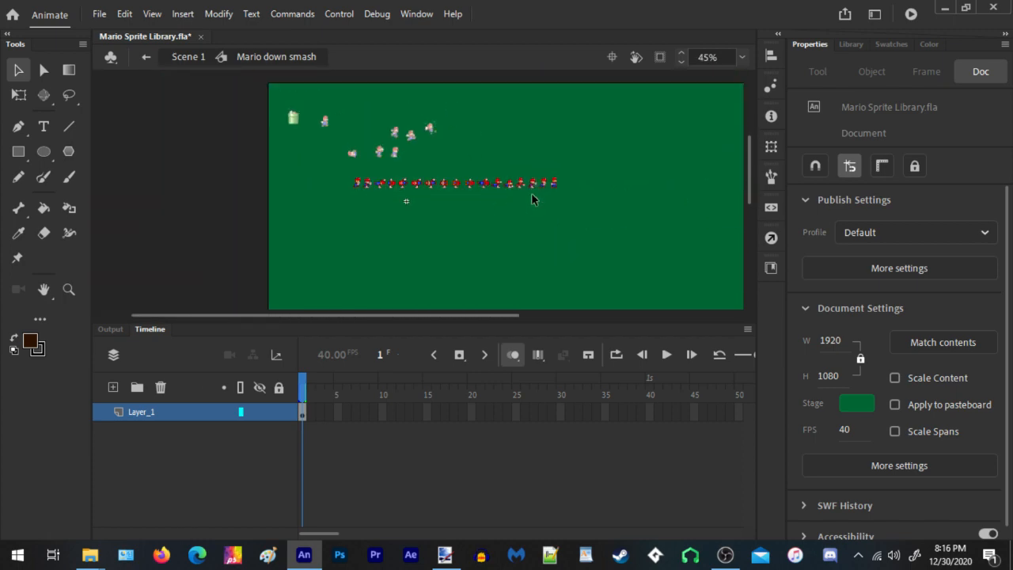
pyautogui.scroll(3, 531, 199)
pyautogui.moveTo(682, 135); pyautogui.dragTo(252, 215)
pyautogui.scroll(-2, 327, 226)
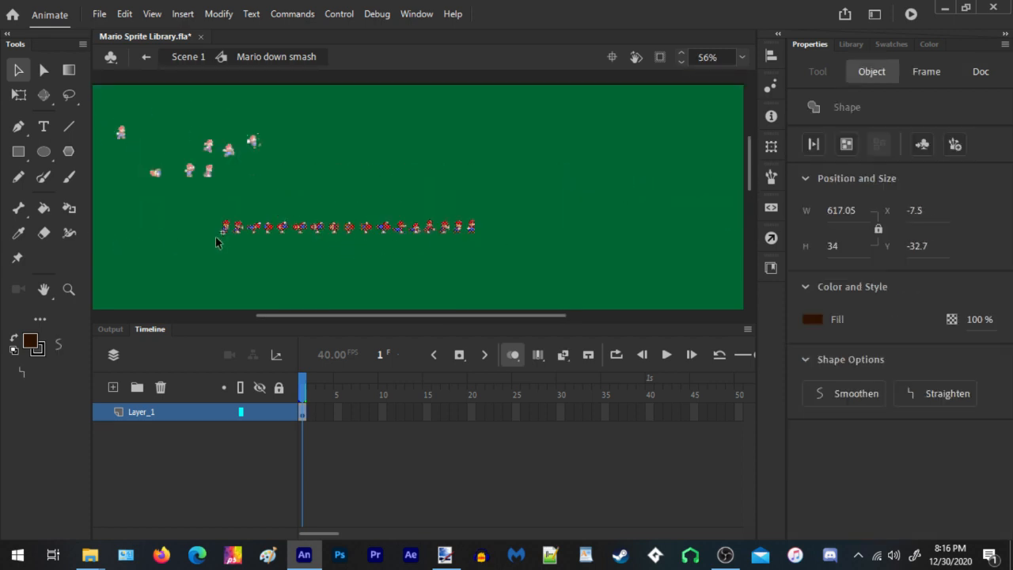
# Cut every sprite except the first pose from frame 1
pyautogui.scroll(1, 215, 243)
pyautogui.moveTo(630, 156); pyautogui.dragTo(235, 287)
pyautogui.rightClick(258, 231)
pyautogui.click(287, 231)
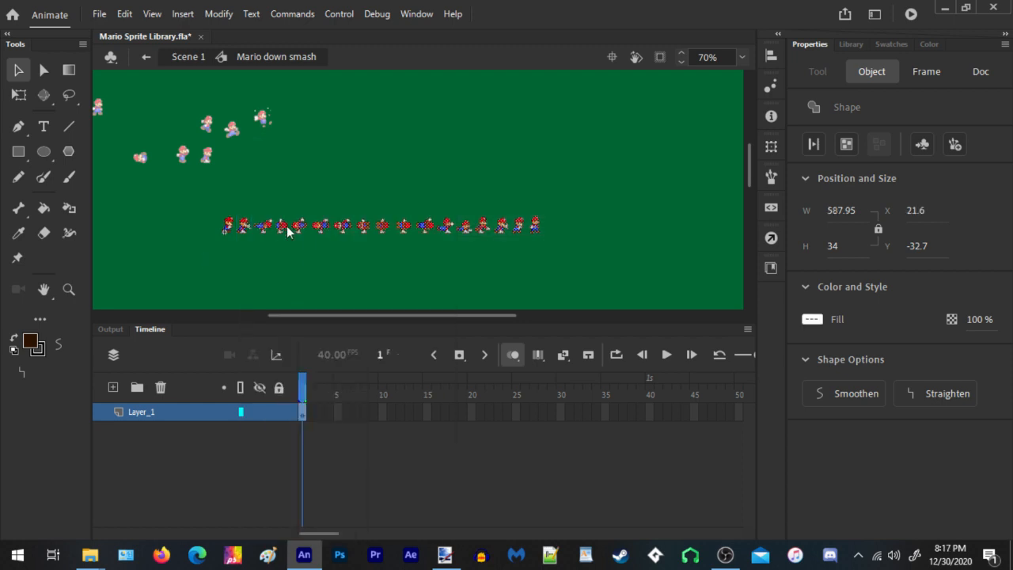
pyautogui.press('Delete')
# Insert blank keyframes from frame 3 through frame 13 on Layer_1
pyautogui.click(318, 413)
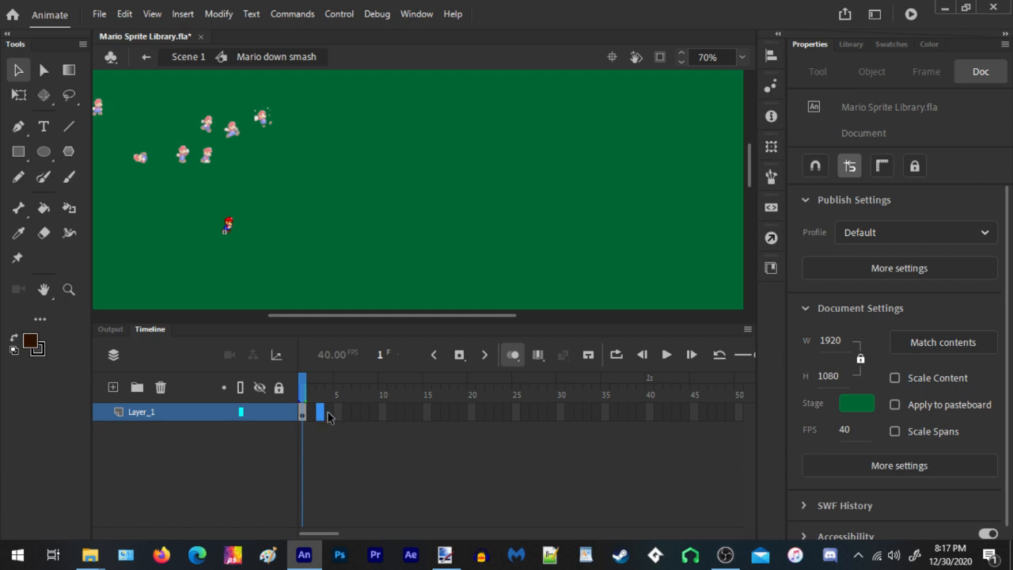
pyautogui.press('F7')
pyautogui.press('F7')
pyautogui.press('F7')
pyautogui.press('F7')
pyautogui.press('F7')
pyautogui.press('F7')
pyautogui.press('F7')
pyautogui.press('F7')
pyautogui.press('F7')
pyautogui.press('F7')
pyautogui.press('F7')
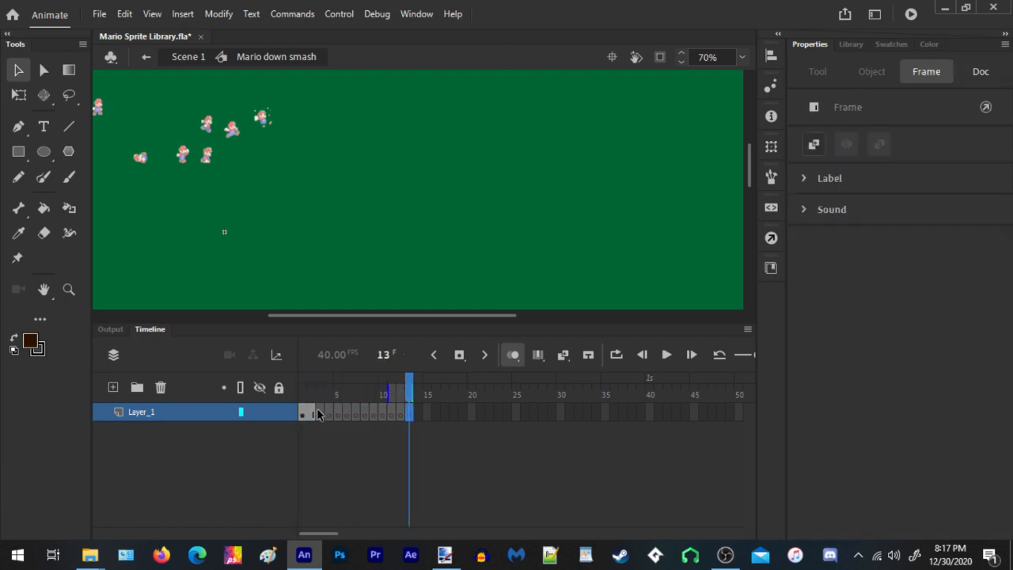
# Paste the cut sprites in place on frame 3, shift them left to about X -8.85, and cut all but the second pose
pyautogui.click(319, 412)
pyautogui.rightClick(350, 164)
pyautogui.click(415, 223)
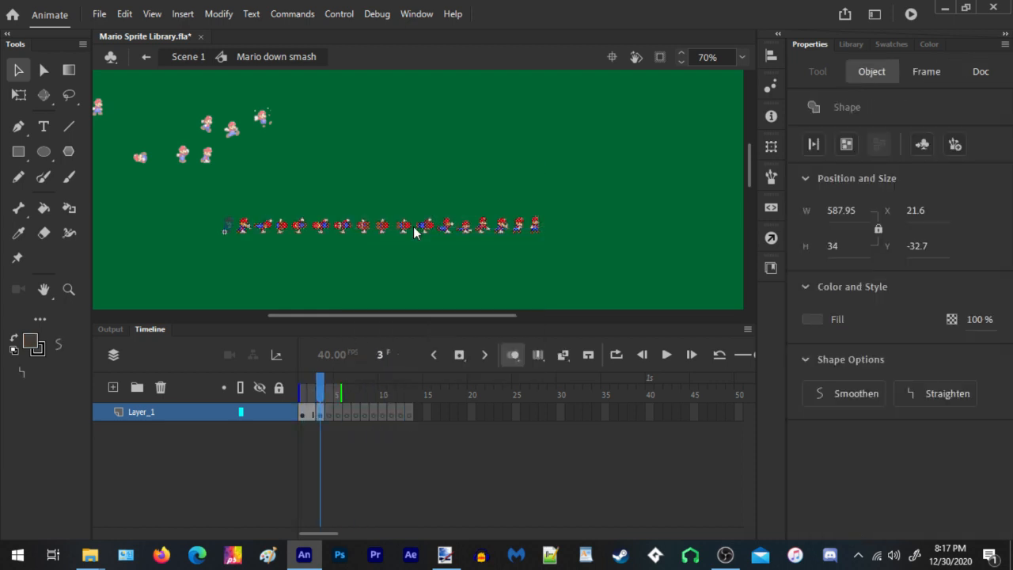
pyautogui.hotkey('shift', 'Left')
pyautogui.hotkey('shift', 'Left')
pyautogui.hotkey('shift', 'Left')
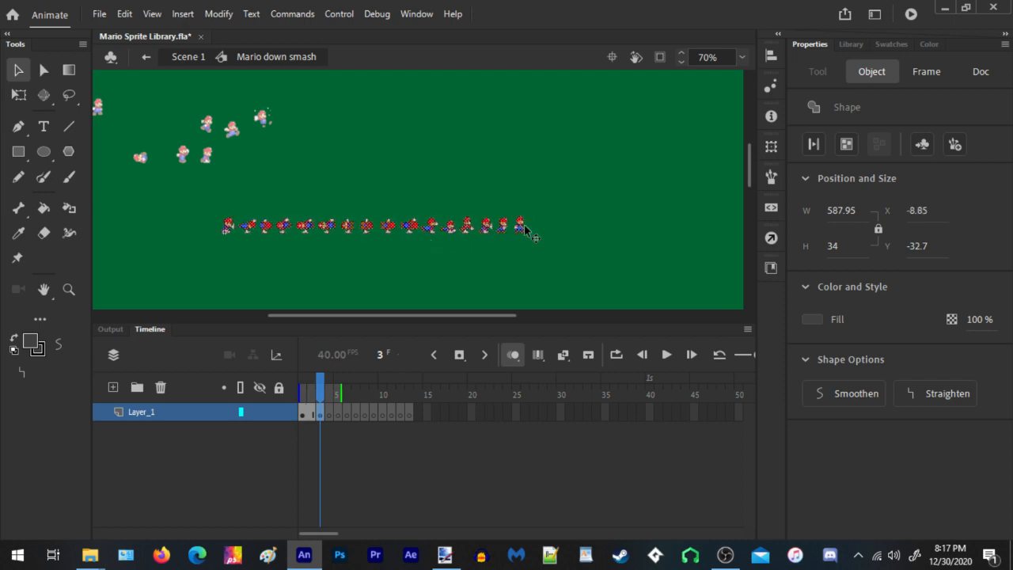
pyautogui.moveTo(629, 163); pyautogui.dragTo(236, 292)
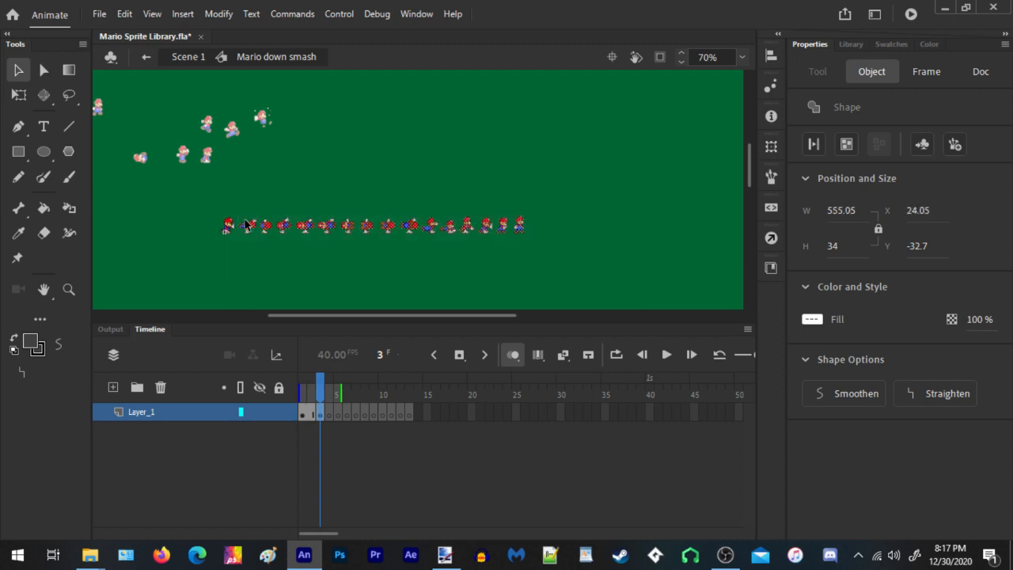
pyautogui.rightClick(253, 231)
pyautogui.click(293, 221)
# Paste the remaining sprites on frame 4, align the third pose with the registration point, and cut the poses after it
pyautogui.click(329, 375)
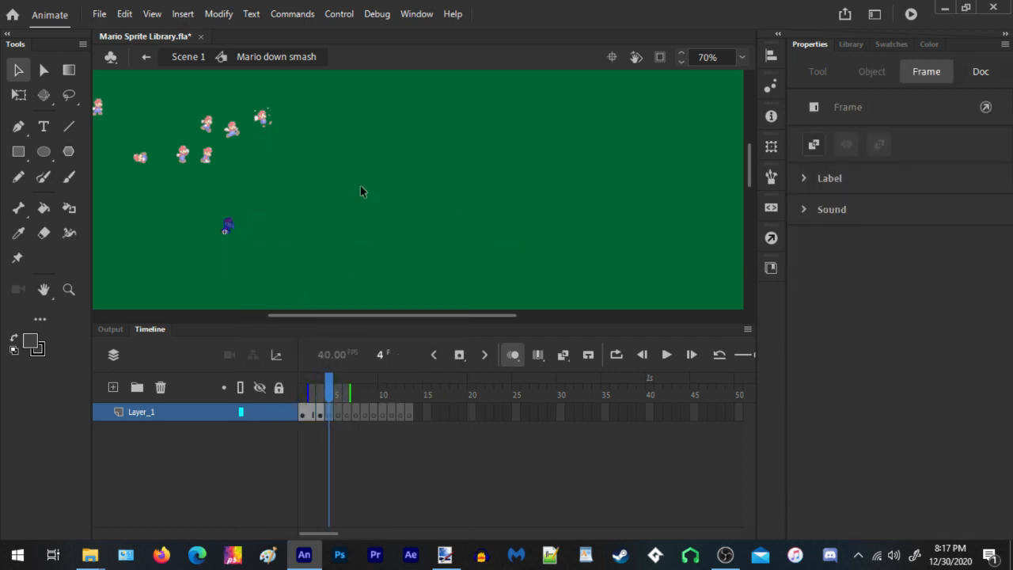
pyautogui.hotkey('ctrl', 'shift', 'v')
pyautogui.moveTo(626, 147); pyautogui.dragTo(240, 289)
pyautogui.rightClick(250, 229)
pyautogui.click(279, 222)
# Paste the sprites on frame 5 at about X 1.8, Y -32.7, and cut everything after the fourth pose
pyautogui.click(336, 412)
pyautogui.hotkey('ctrl', 'shift', 'v')
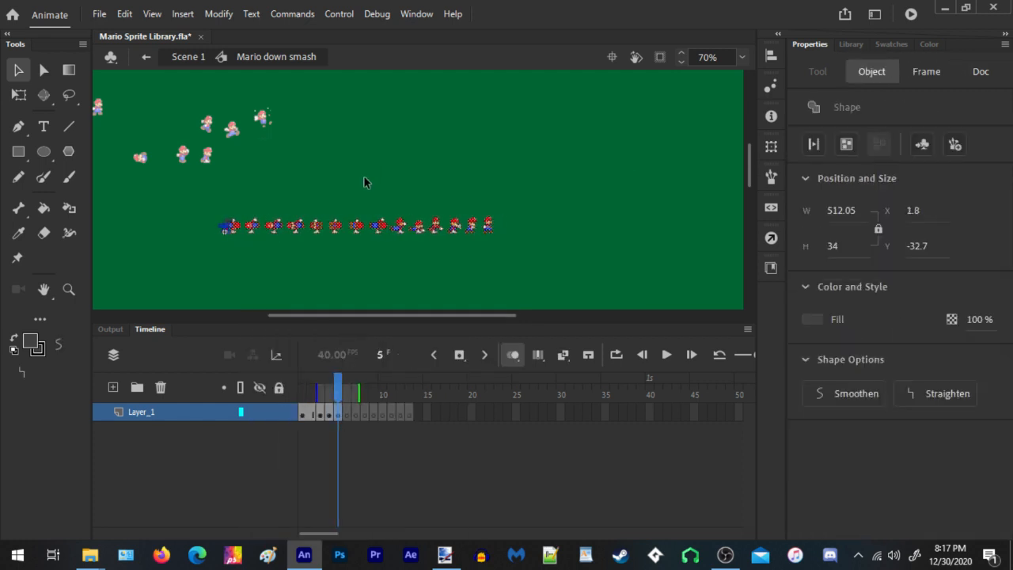
pyautogui.moveTo(272, 245); pyautogui.dragTo(240, 290)
pyautogui.rightClick(249, 230)
pyautogui.click(279, 221)
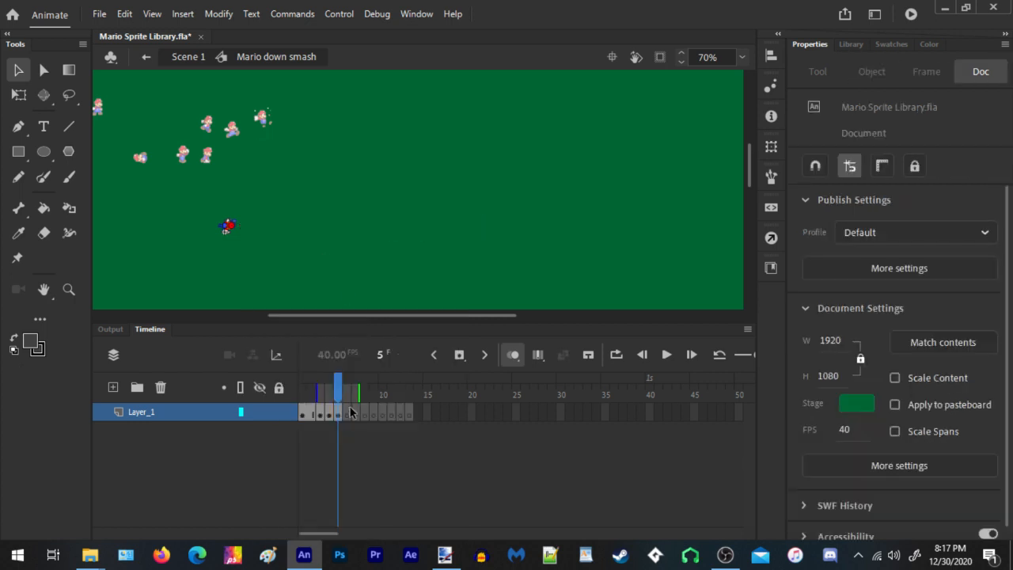
# Paste the sprites on frame 6, align the fifth pose with the registration point, and cut the rest of the row
pyautogui.click(346, 411)
pyautogui.rightClick(290, 180)
pyautogui.click(364, 241)
pyautogui.moveTo(552, 141); pyautogui.dragTo(242, 276)
pyautogui.rightClick(248, 230)
pyautogui.click(280, 221)
# Paste the sprites on frame 7, align the sixth pose over the previous one, and cut the poses that follow it
pyautogui.click(356, 411)
pyautogui.rightClick(329, 190)
pyautogui.click(372, 249)
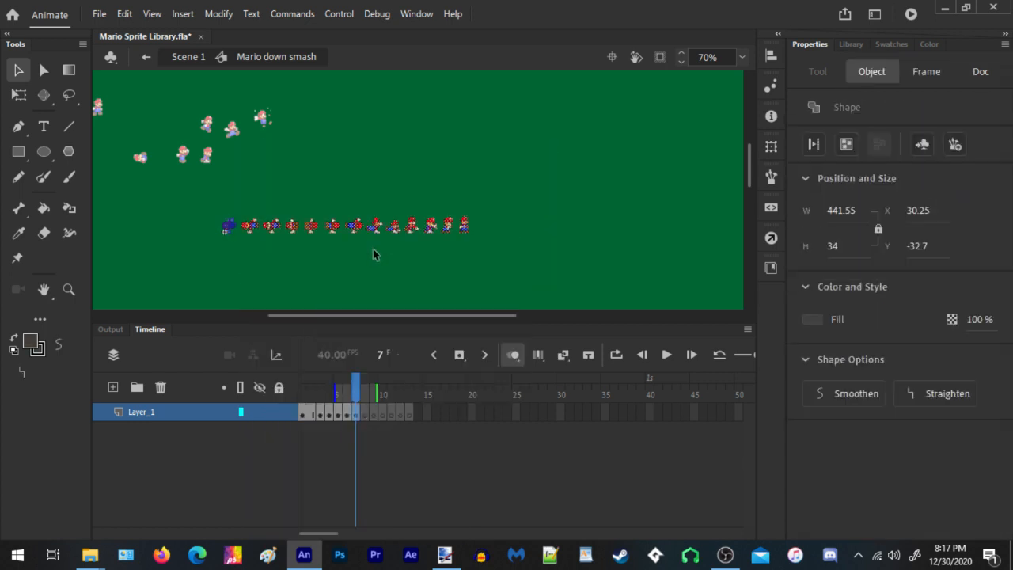
pyautogui.moveTo(556, 165); pyautogui.dragTo(245, 310)
pyautogui.rightClick(254, 228)
pyautogui.click(285, 221)
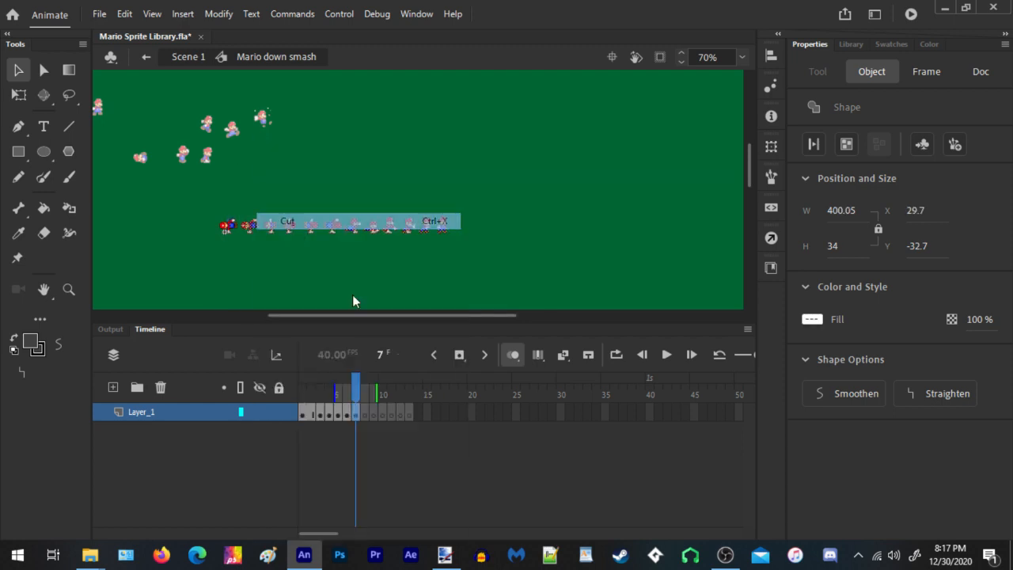
# Paste the sprites on frame 8, align the seventh pose with the registration point, and cut the poses beyond it
pyautogui.click(365, 412)
pyautogui.rightClick(261, 136)
pyautogui.click(312, 194)
pyautogui.click(445, 122)
pyautogui.moveTo(509, 149); pyautogui.dragTo(200, 261)
pyautogui.moveTo(484, 161); pyautogui.dragTo(243, 274)
pyautogui.rightClick(265, 135)
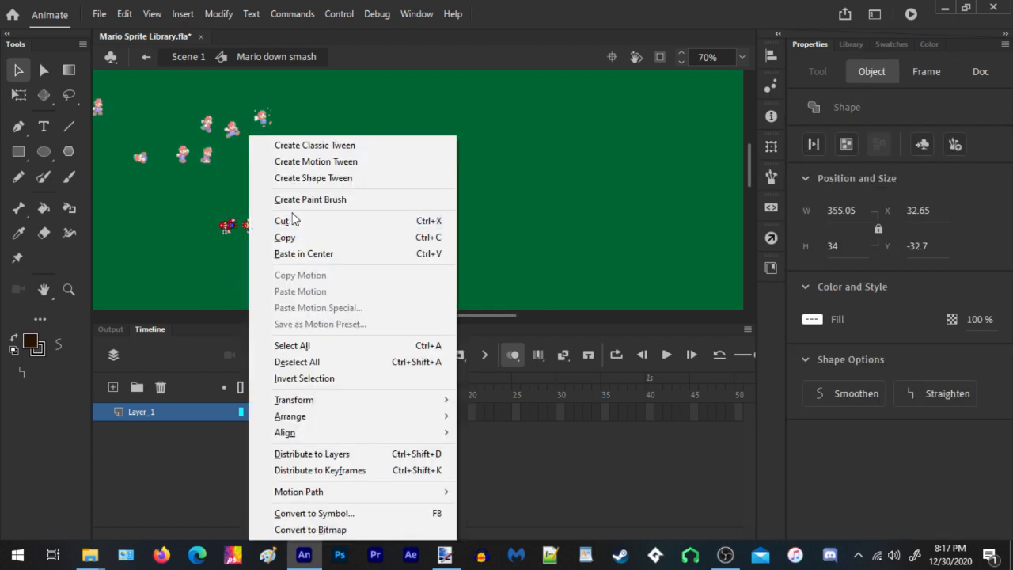
pyautogui.click(294, 218)
# Paste the sprites on frame 9 at about X 2.2, Y -32.7, and cut everything after the eighth pose
pyautogui.click(376, 410)
pyautogui.rightClick(266, 196)
pyautogui.click(325, 258)
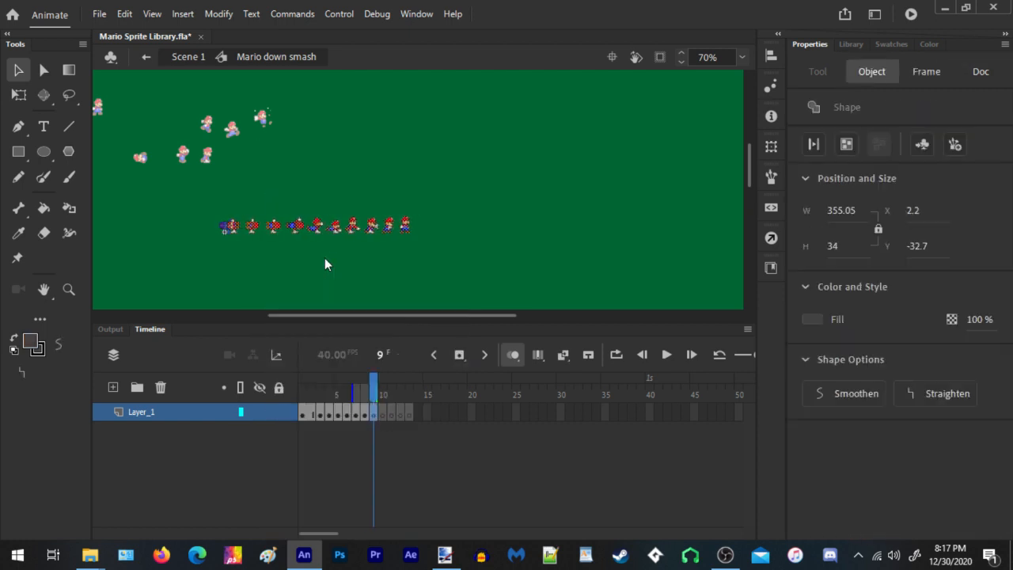
pyautogui.moveTo(507, 162); pyautogui.dragTo(245, 277)
pyautogui.rightClick(245, 228)
pyautogui.click(277, 217)
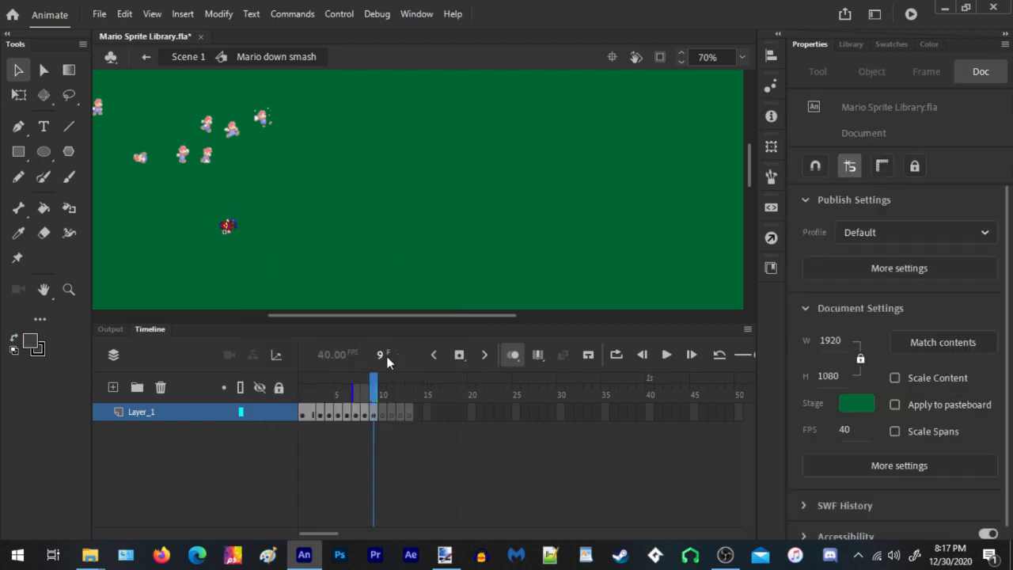
# Paste the sprites on frame 10, align the ninth pose with the registration point, and cut the remaining poses
pyautogui.click(383, 411)
pyautogui.rightClick(316, 154)
pyautogui.click(368, 210)
pyautogui.moveTo(511, 132); pyautogui.dragTo(241, 285)
pyautogui.rightClick(267, 137)
pyautogui.click(272, 221)
# Paste the sprites on frame 11, align the tenth pose over the previous one, and cut the rest of the row
pyautogui.click(393, 412)
pyautogui.rightClick(268, 187)
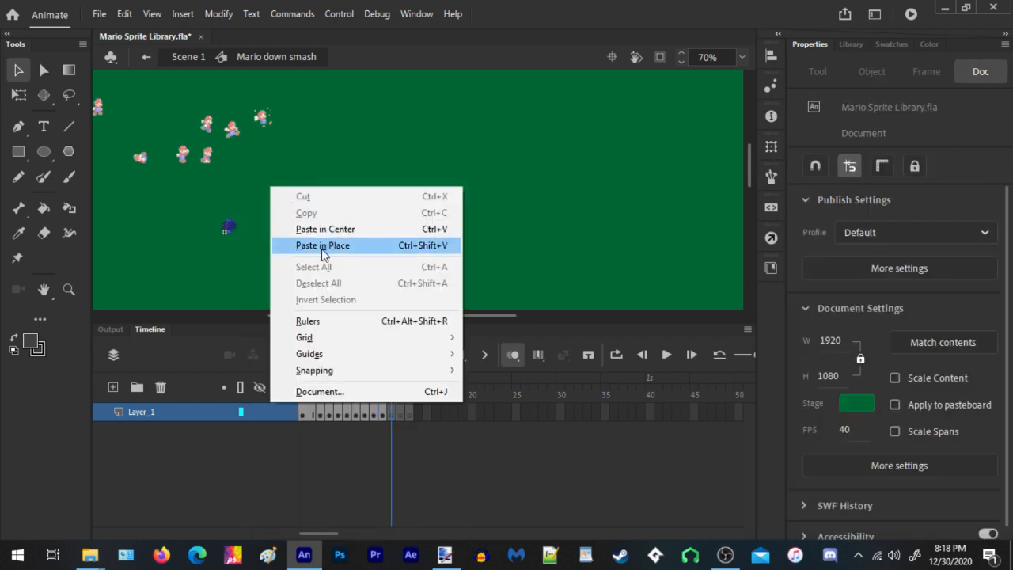
pyautogui.click(322, 247)
pyautogui.moveTo(448, 154); pyautogui.dragTo(237, 271)
pyautogui.rightClick(246, 228)
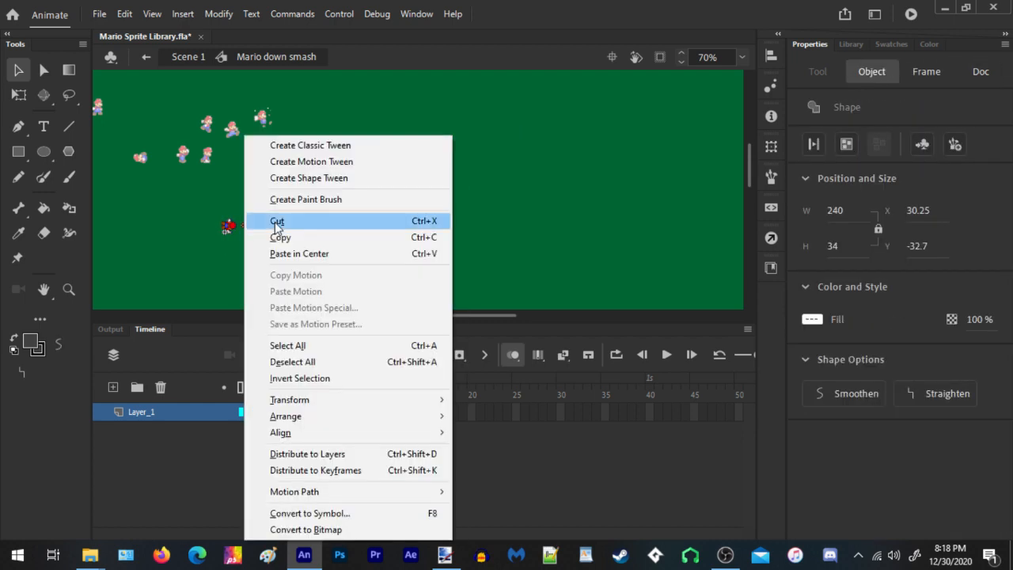
pyautogui.click(271, 220)
# Paste the sprites in place on frame 12, shift them left to about X -11.8, and cut all but the eleventh pose
pyautogui.click(398, 414)
pyautogui.rightClick(314, 171)
pyautogui.click(372, 228)
pyautogui.hotkey('shift', 'Left')
pyautogui.hotkey('shift', 'Left')
pyautogui.hotkey('shift', 'Left')
pyautogui.hotkey('shift', 'Left')
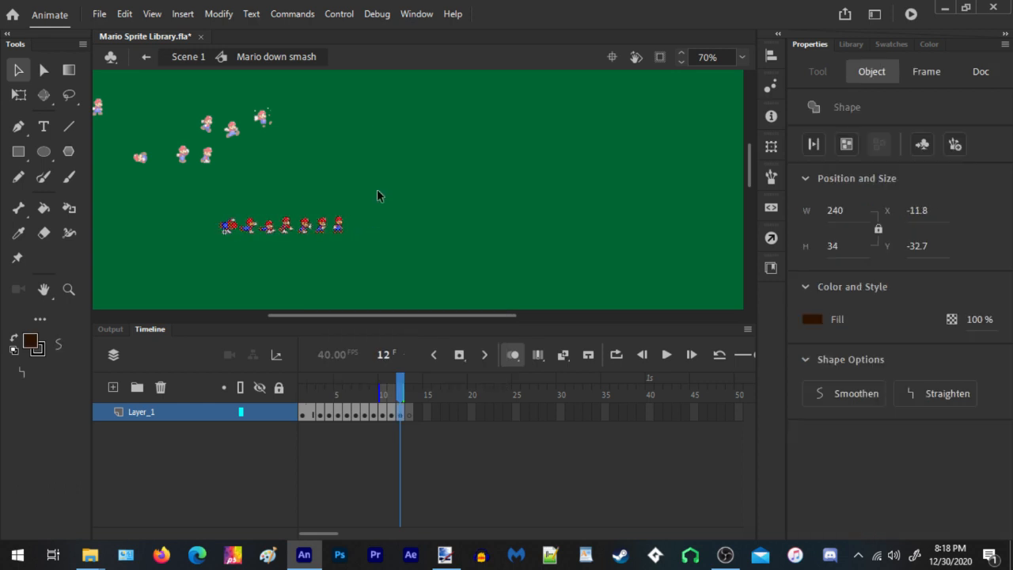
pyautogui.moveTo(371, 129); pyautogui.dragTo(238, 254)
pyautogui.rightClick(238, 254)
pyautogui.click(272, 219)
# Paste the remaining sprites in place on frame 13 and nudge them until the twelfth pose lines up with the previous frame
pyautogui.click(409, 413)
pyautogui.rightClick(308, 117)
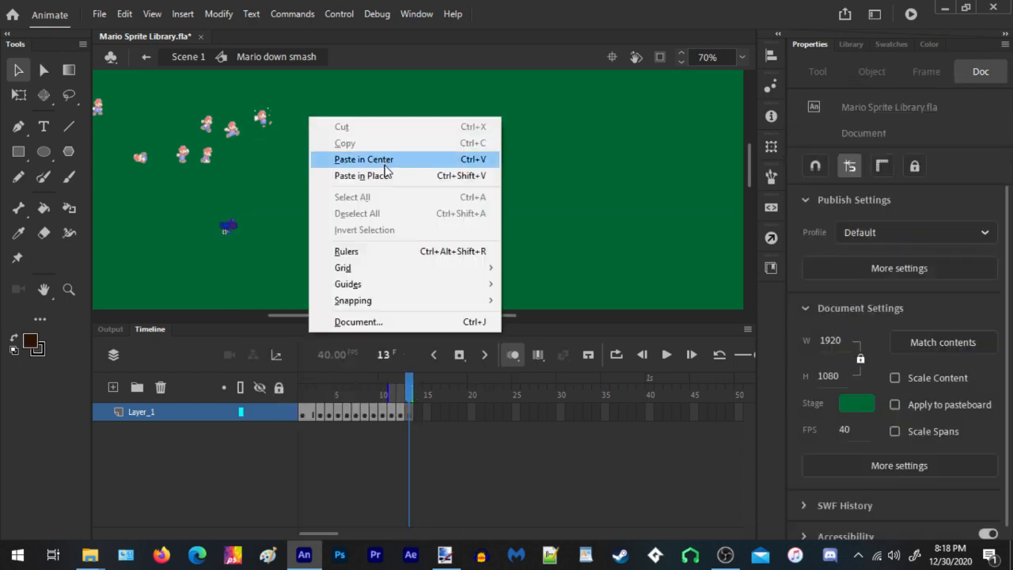
pyautogui.click(367, 185)
pyautogui.hotkey('shift', 'Left')
pyautogui.hotkey('shift', 'Left')
pyautogui.hotkey('shift', 'Left')
pyautogui.press('Right')
pyautogui.press('Right')
pyautogui.press('Right')
pyautogui.press('Right')
pyautogui.press('Right')
pyautogui.press('Right')
pyautogui.press('Right')
pyautogui.press('Right')
# Cut the five poses after the twelfth one from frame 13, and add blank keyframes on frames 14 to 18
pyautogui.moveTo(385, 166); pyautogui.dragTo(237, 288)
pyautogui.scroll(5, 244, 227)
pyautogui.moveTo(658, 109); pyautogui.dragTo(221, 309)
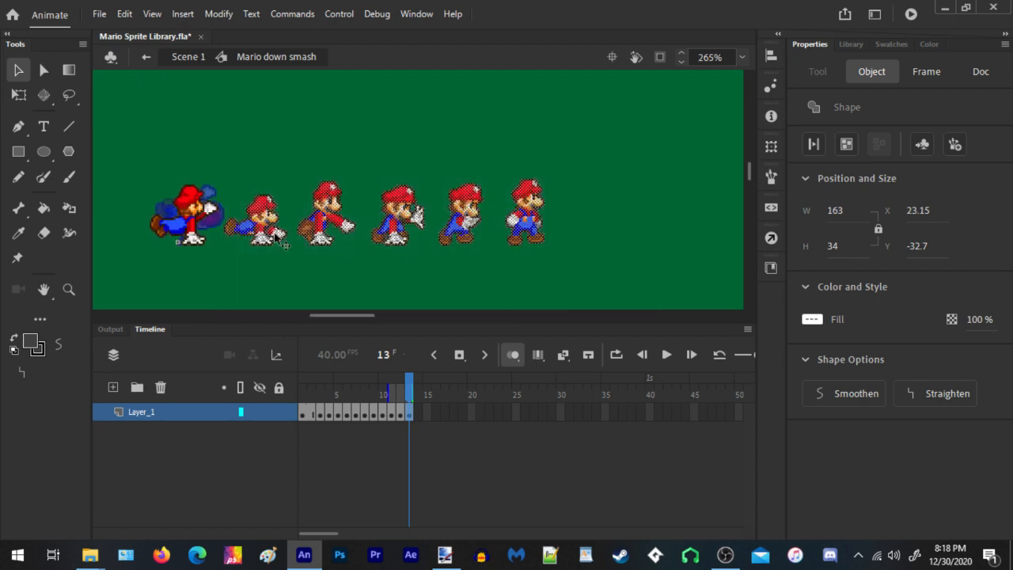
pyautogui.rightClick(264, 228)
pyautogui.click(308, 227)
pyautogui.moveTo(417, 413); pyautogui.dragTo(454, 417)
pyautogui.press('F7')
# Paste the five sprites in place on frame 14 and nudge them left until the crouching pose lines up with the previous frame
pyautogui.click(421, 410)
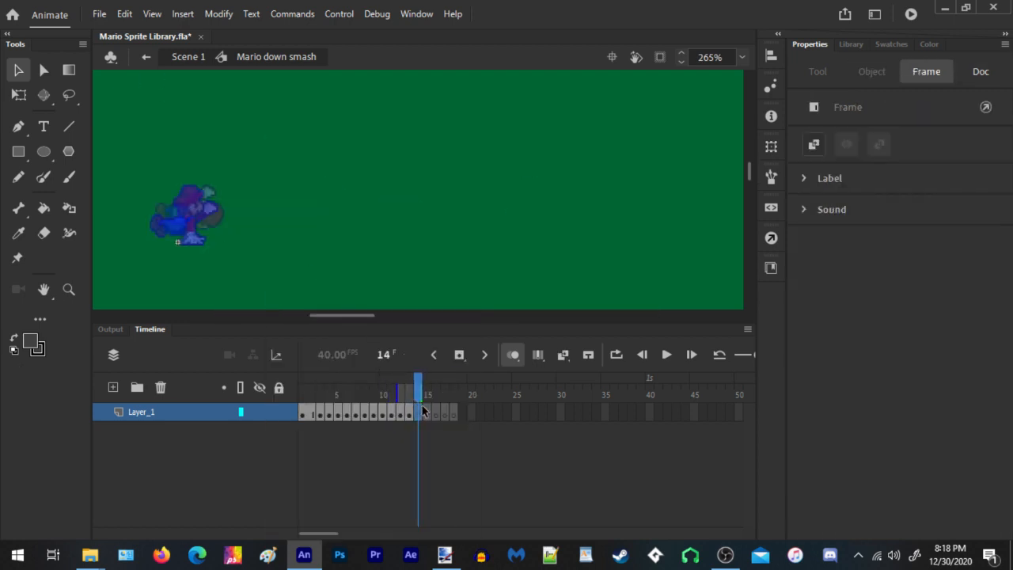
pyautogui.scroll(-4, 328, 210)
pyautogui.rightClick(327, 208)
pyautogui.click(406, 269)
pyautogui.hotkey('shift', 'Left')
pyautogui.hotkey('shift', 'Left')
pyautogui.hotkey('shift', 'Left')
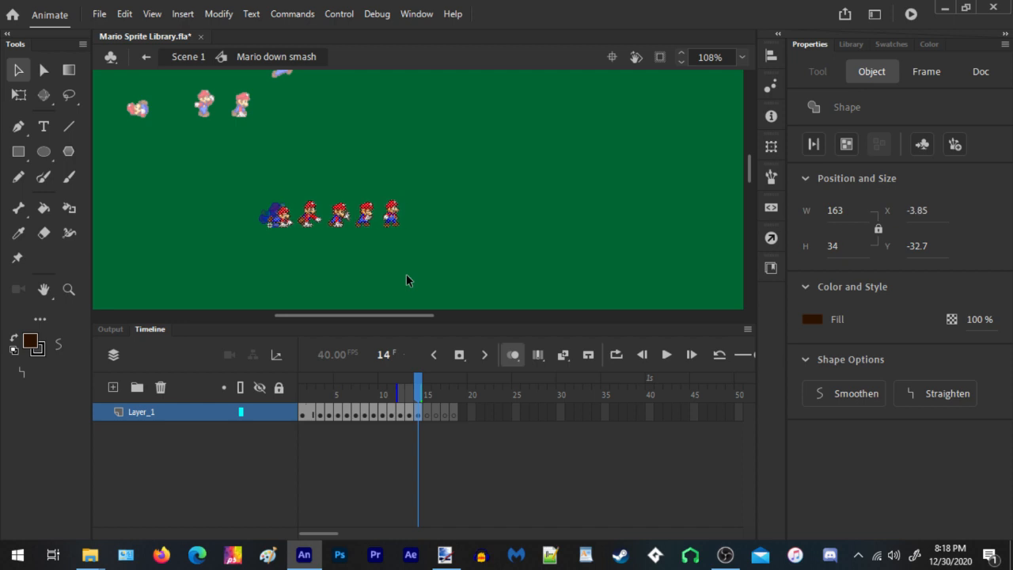
pyautogui.press('Left')
pyautogui.press('Left')
pyautogui.press('Left')
pyautogui.press('Left')
pyautogui.press('Left')
# Cut the four poses after the crouching one from frame 14
pyautogui.click(418, 396)
pyautogui.moveTo(452, 161); pyautogui.dragTo(287, 266)
pyautogui.moveTo(501, 102); pyautogui.dragTo(290, 293)
pyautogui.rightClick(304, 214)
pyautogui.click(345, 221)
# Paste the four sprites in place on frame 15 and nudge them left until the first one lines up with the previous frame
pyautogui.press('.')
pyautogui.rightClick(334, 116)
pyautogui.click(385, 174)
pyautogui.press('Left')
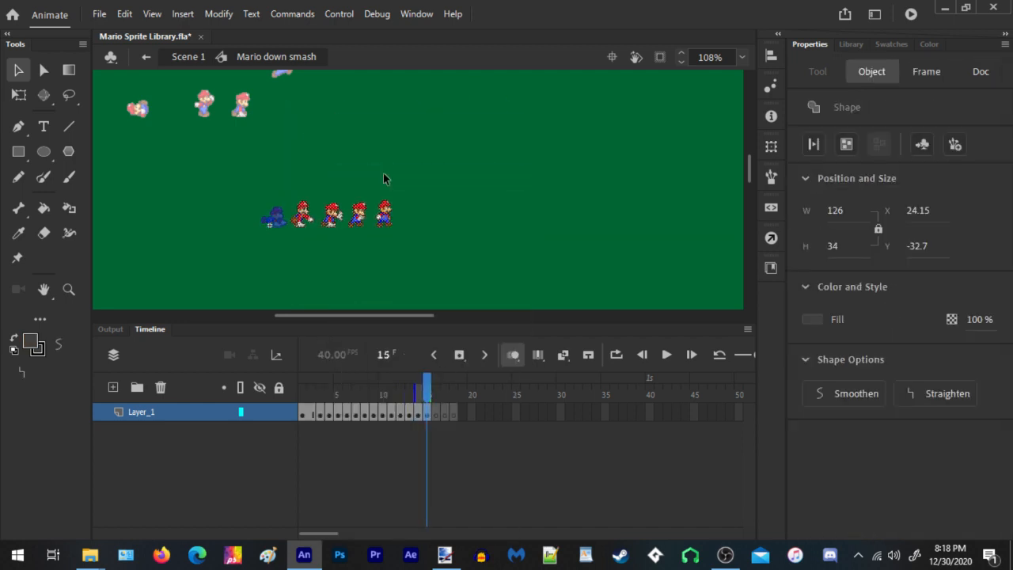
pyautogui.hotkey('shift', 'Left')
pyautogui.hotkey('shift', 'Left')
pyautogui.hotkey('shift', 'Left')
pyautogui.press('Left')
pyautogui.press('Left')
pyautogui.press('Left')
# Cut the three poses after the first one from frame 15
pyautogui.moveTo(407, 143); pyautogui.dragTo(293, 263)
pyautogui.rightClick(306, 220)
pyautogui.click(339, 221)
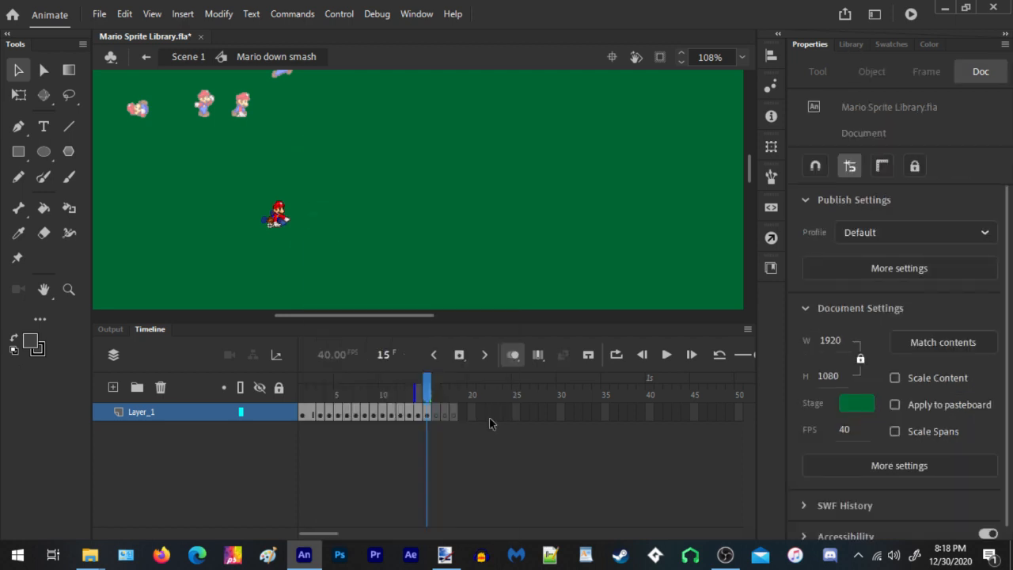
# Paste the three sprites in place on frame 16 and nudge them until the first one lines up with the previous pose
pyautogui.click(437, 412)
pyautogui.rightClick(348, 96)
pyautogui.click(401, 154)
pyautogui.hotkey('shift', 'Left')
pyautogui.hotkey('shift', 'Left')
pyautogui.hotkey('shift', 'Left')
pyautogui.hotkey('shift', 'Left')
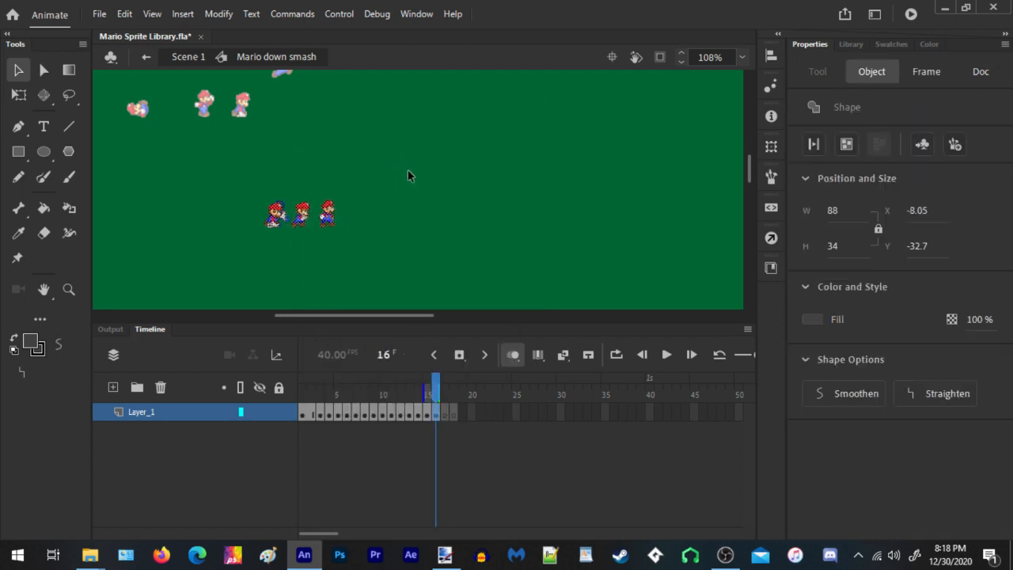
pyautogui.press('Right')
pyautogui.press('Right')
pyautogui.press('Right')
# Cut the last two standing poses from frame 16
pyautogui.moveTo(419, 136); pyautogui.dragTo(291, 260)
pyautogui.rightClick(309, 216)
pyautogui.click(358, 221)
# Paste the two sprites in place on frame 17 and nudge them until the first one lines up with the previous frame
pyautogui.click(446, 413)
pyautogui.rightClick(356, 174)
pyautogui.click(426, 232)
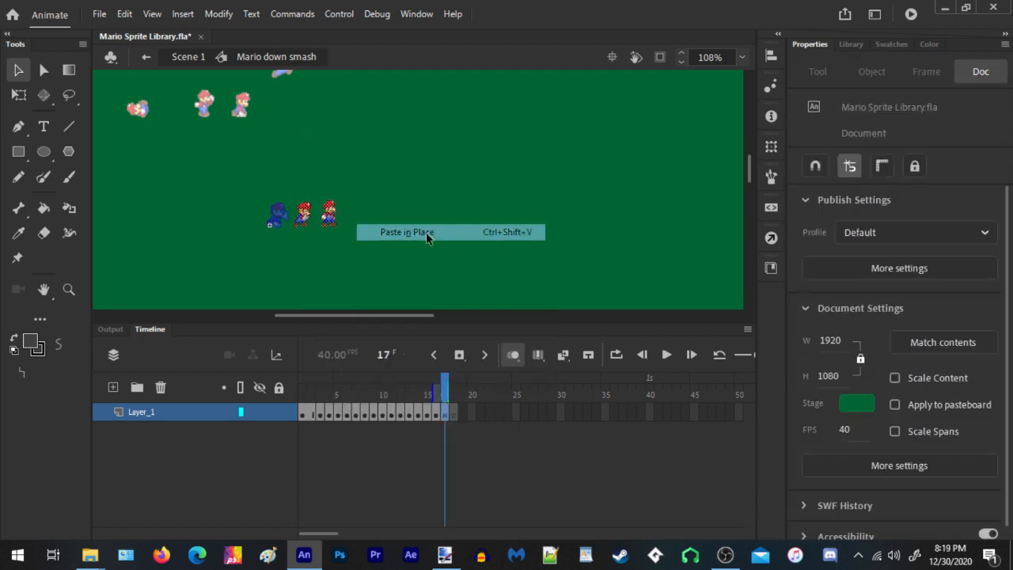
pyautogui.hotkey('shift', 'Left')
pyautogui.hotkey('shift', 'Left')
pyautogui.hotkey('shift', 'Left')
pyautogui.hotkey('shift', 'Left')
pyautogui.press('Right')
pyautogui.press('Right')
pyautogui.press('Right')
# Cut the final standing pose from frame 17
pyautogui.moveTo(380, 140); pyautogui.dragTo(290, 262)
pyautogui.rightClick(294, 231)
pyautogui.moveTo(398, 148); pyautogui.dragTo(293, 240)
pyautogui.rightClick(299, 216)
pyautogui.click(346, 221)
# Paste the final standing pose in place on frame 18 and nudge it left over the previous frame's pose
pyautogui.click(454, 412)
pyautogui.rightClick(430, 146)
pyautogui.click(500, 205)
pyautogui.hotkey('shift', 'Left')
pyautogui.hotkey('shift', 'Left')
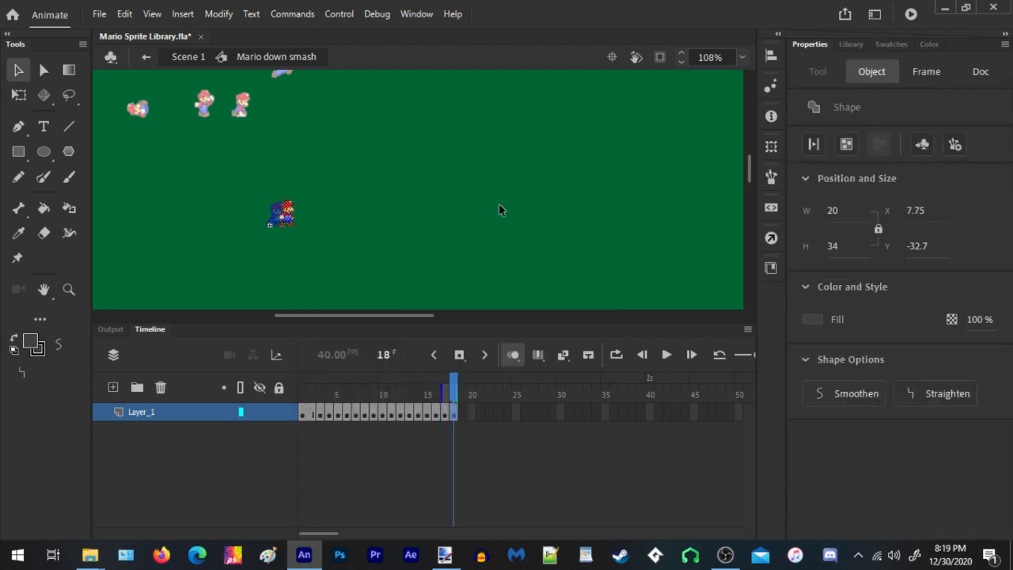
pyautogui.hotkey('shift', 'Left')
# Extend the final pose's hold by 11 frames
pyautogui.press('F5')
pyautogui.press('F5')
pyautogui.press('F5')
pyautogui.press('F5')
pyautogui.press('F5')
pyautogui.press('F5')
pyautogui.press('F5')
pyautogui.press('F5')
pyautogui.press('F5')
pyautogui.press('F5')
pyautogui.press('F5')
# Insert an extra frame after each pose from frame 3 onward so that the spin poses hold for two frames each
pyautogui.click(322, 412)
pyautogui.press('F5')
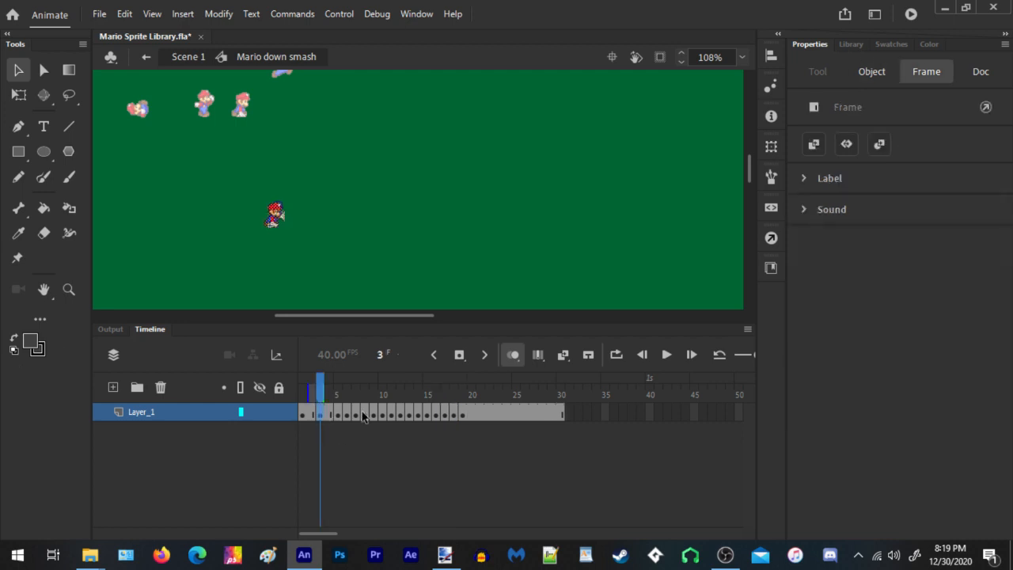
pyautogui.click(339, 414)
pyautogui.press('F5')
pyautogui.click(356, 414)
pyautogui.press('F5')
pyautogui.click(374, 415)
pyautogui.press('F5')
pyautogui.click(427, 415)
pyautogui.press('F5')
pyautogui.click(419, 415)
pyautogui.press('F5')
pyautogui.click(409, 414)
pyautogui.press('F5')
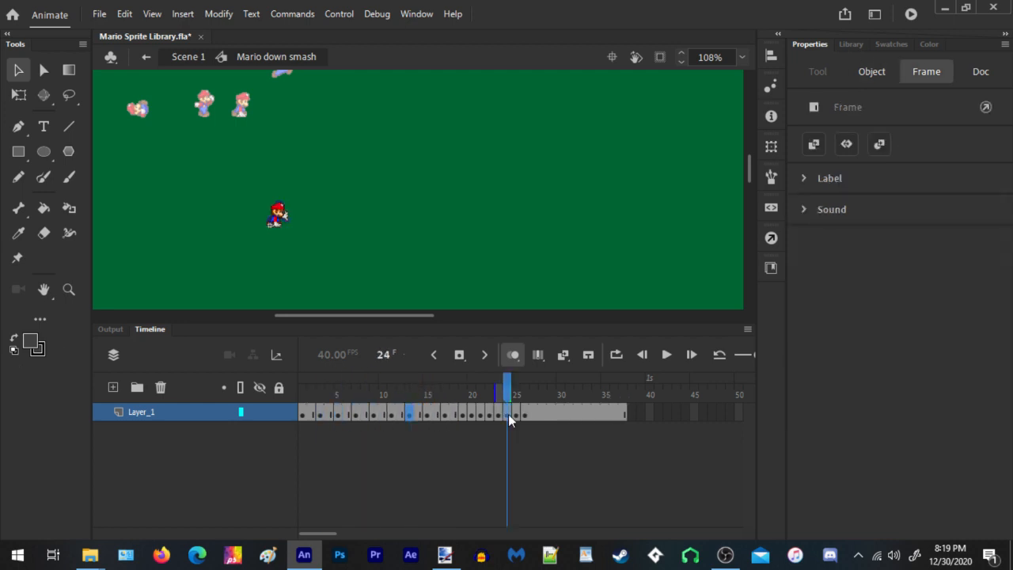
# Insert extra frames after the remaining short poses between frame 19 and the final standing pose
pyautogui.press('F5')
pyautogui.click(508, 417)
pyautogui.press('F5')
pyautogui.click(500, 416)
pyautogui.press('F5')
pyautogui.click(489, 417)
pyautogui.press('F5')
pyautogui.click(480, 416)
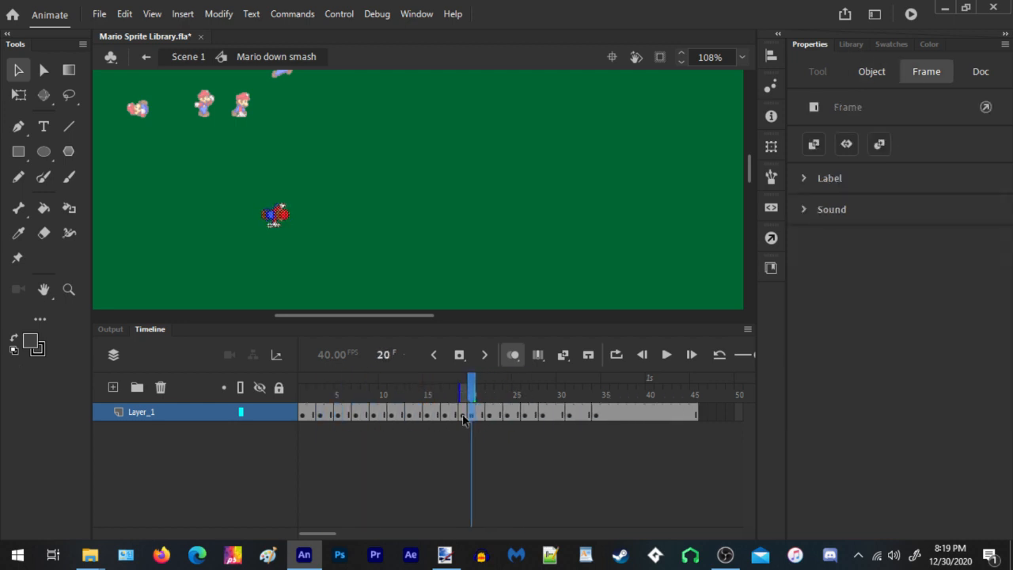
# Play and scrub the down smash animation, examining the spin poses up to frame 9 for stray outline slivers
pyautogui.press('Return')
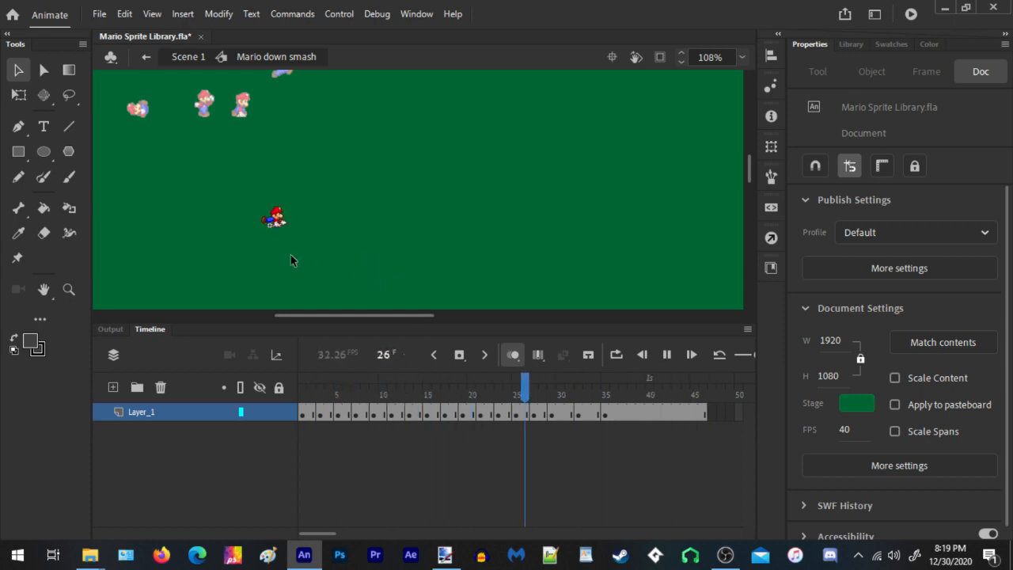
pyautogui.press('Return')
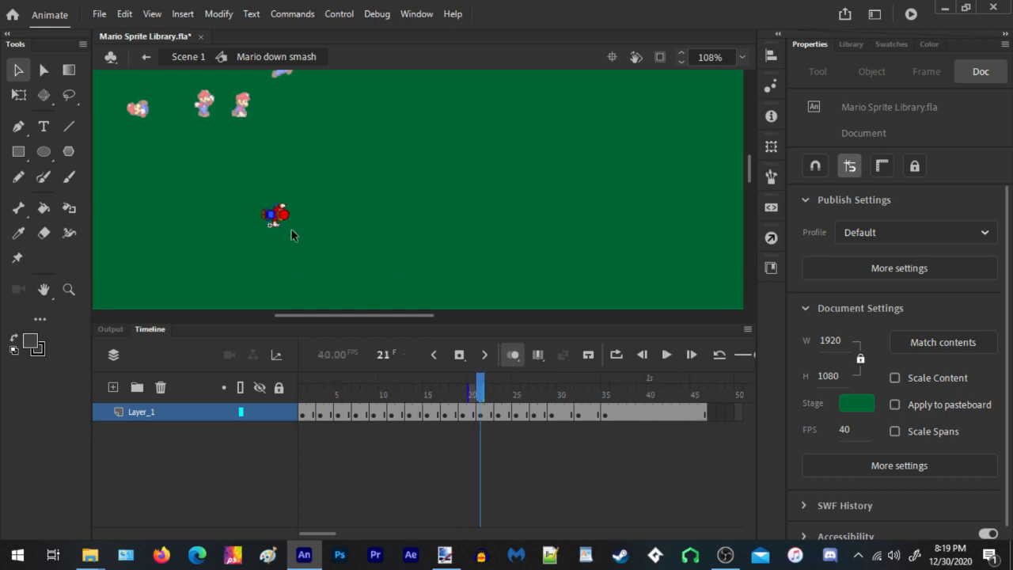
pyautogui.scroll(5, 281, 226)
pyautogui.scroll(1, 283, 236)
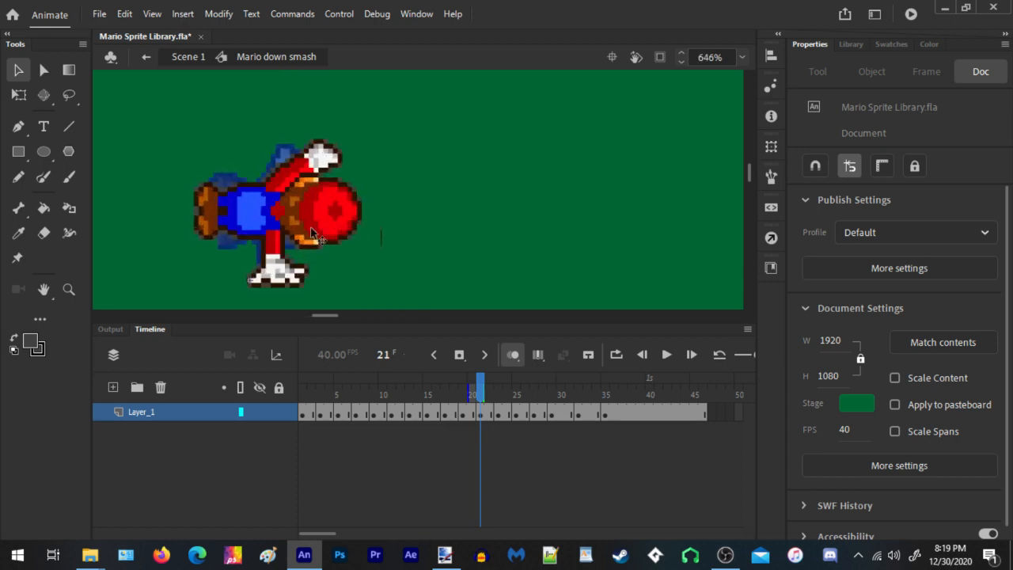
pyautogui.click(309, 389)
pyautogui.moveTo(308, 389); pyautogui.dragTo(379, 395)
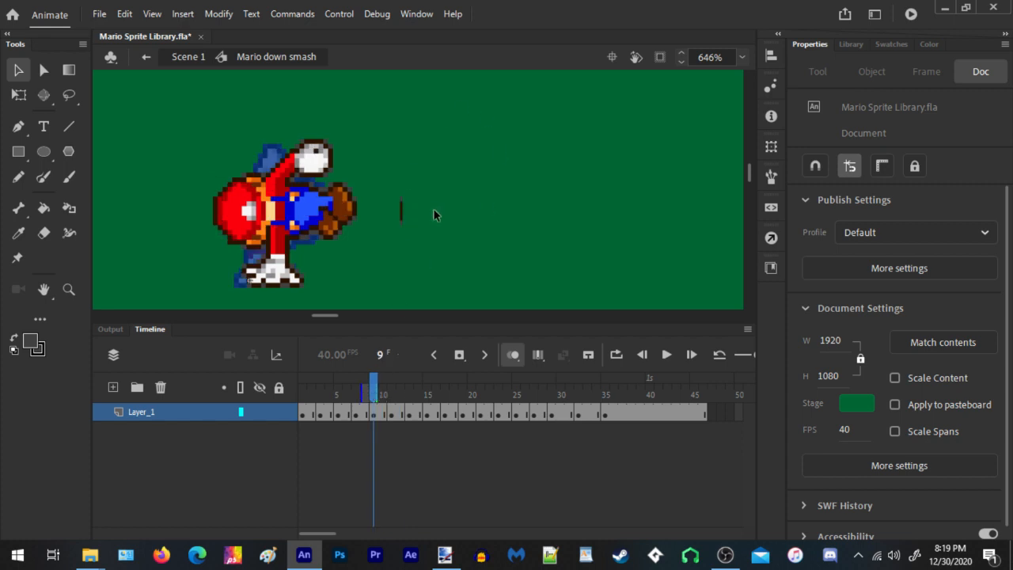
pyautogui.scroll(2, 428, 210)
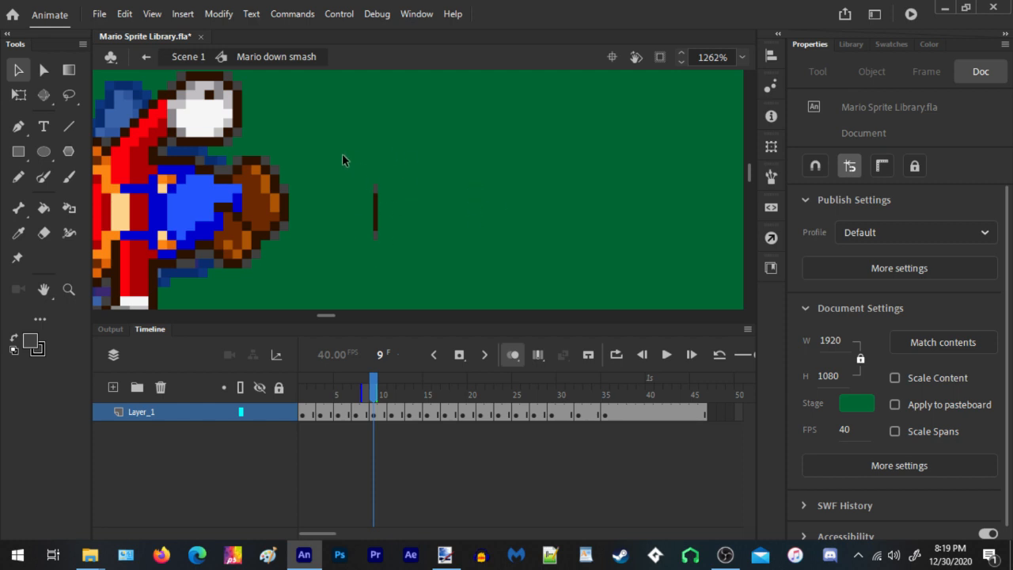
pyautogui.moveTo(413, 150); pyautogui.dragTo(347, 266)
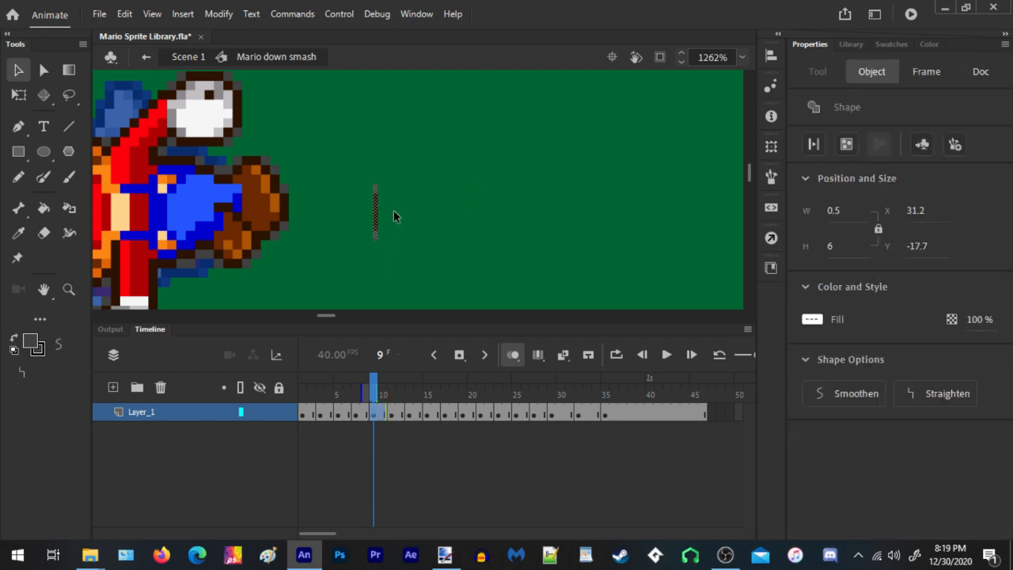
# Cut the stray vertical sliver beside the standing pose on frame 1
pyautogui.click(300, 394)
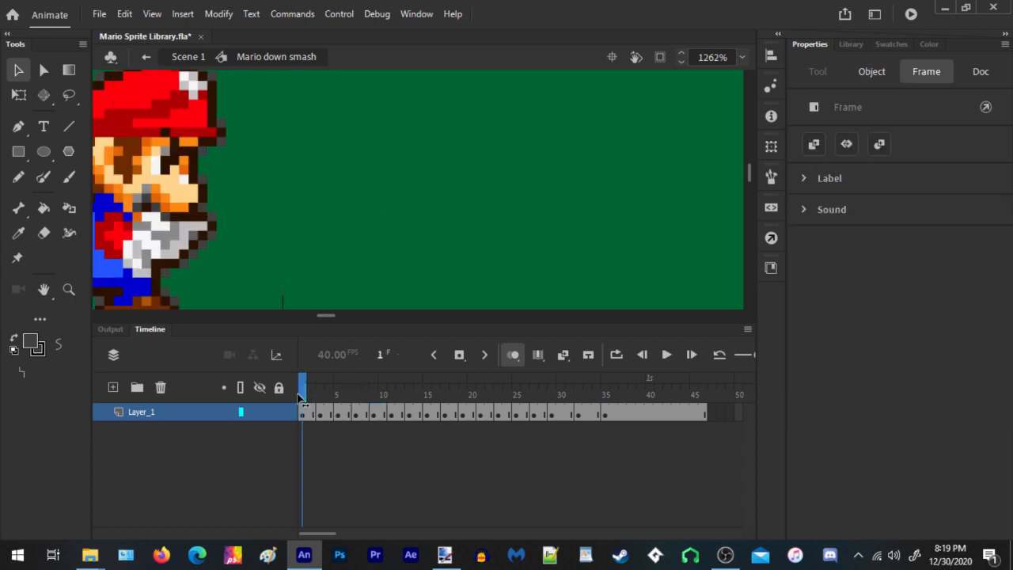
pyautogui.click(399, 215)
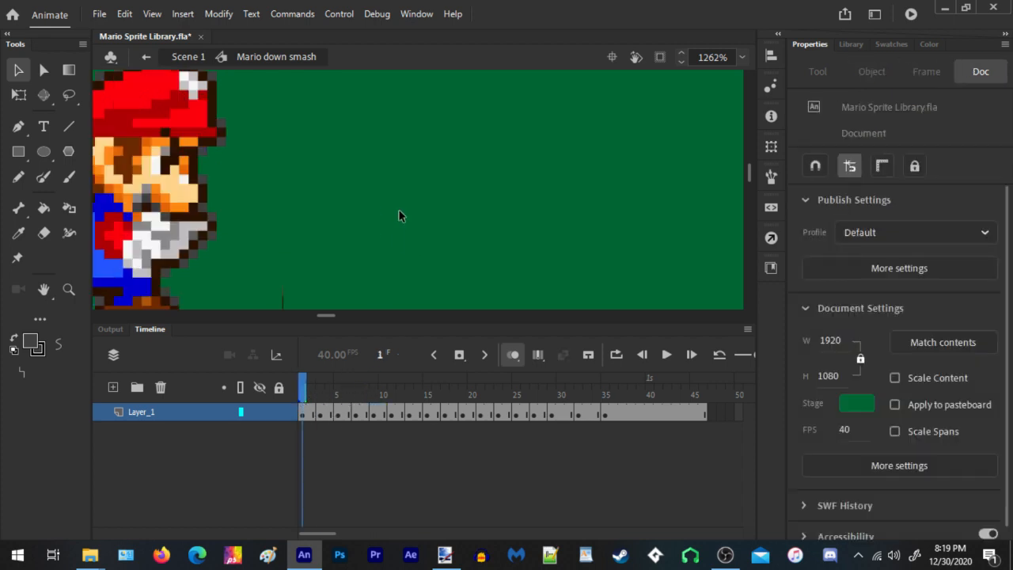
pyautogui.click(320, 414)
pyautogui.click(305, 413)
pyautogui.scroll(-3, 374, 194)
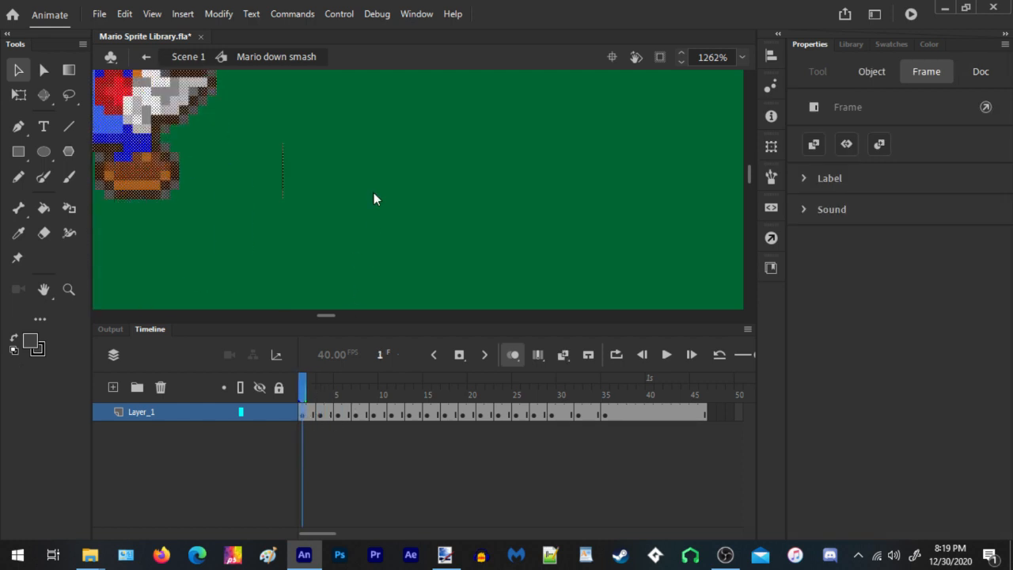
pyautogui.moveTo(406, 108); pyautogui.dragTo(302, 154)
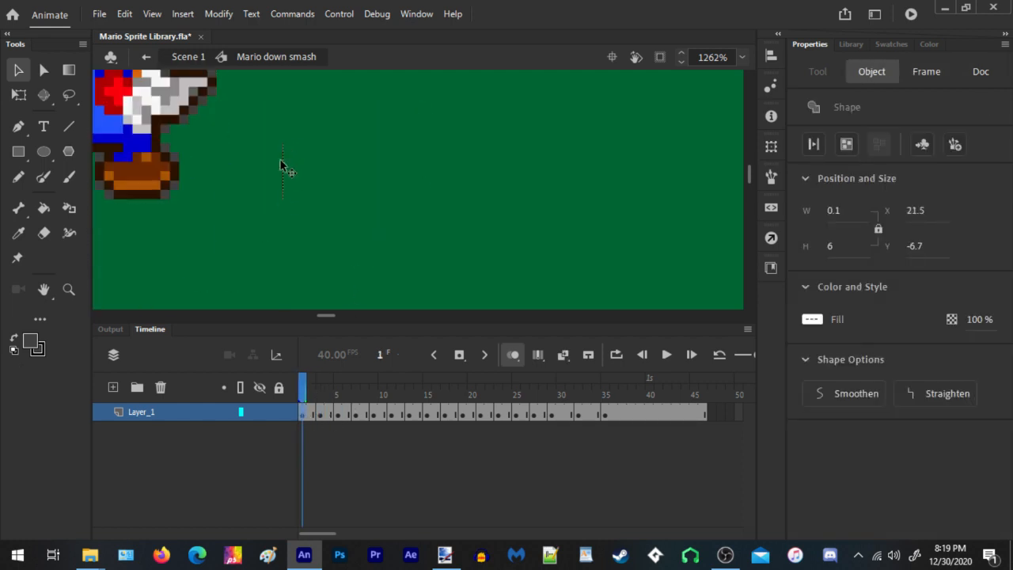
pyautogui.rightClick(281, 165)
pyautogui.click(319, 219)
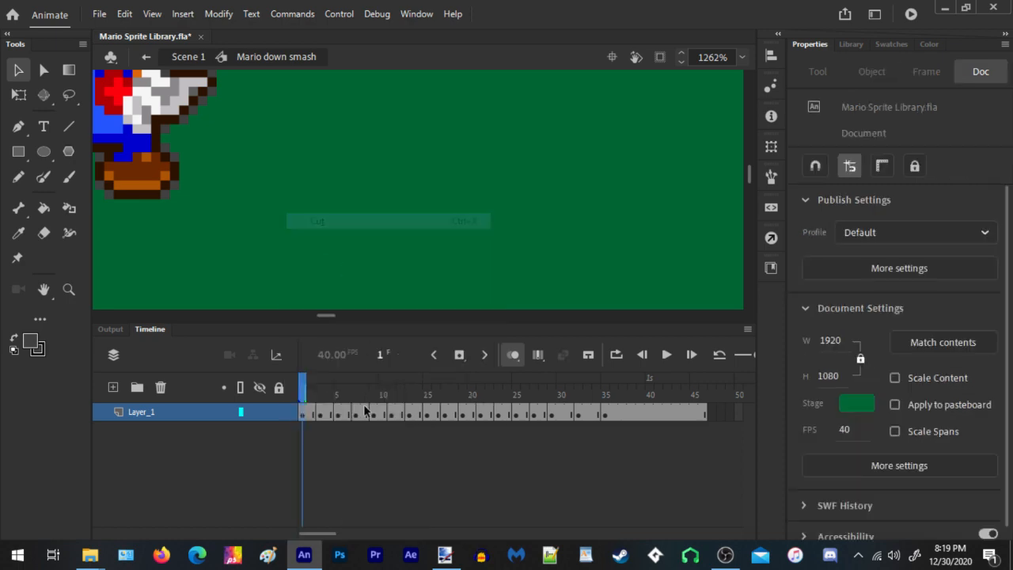
# Paste the cut sliver on frame 3 and move it to the outer edge of Mario's rear shoe
pyautogui.click(321, 414)
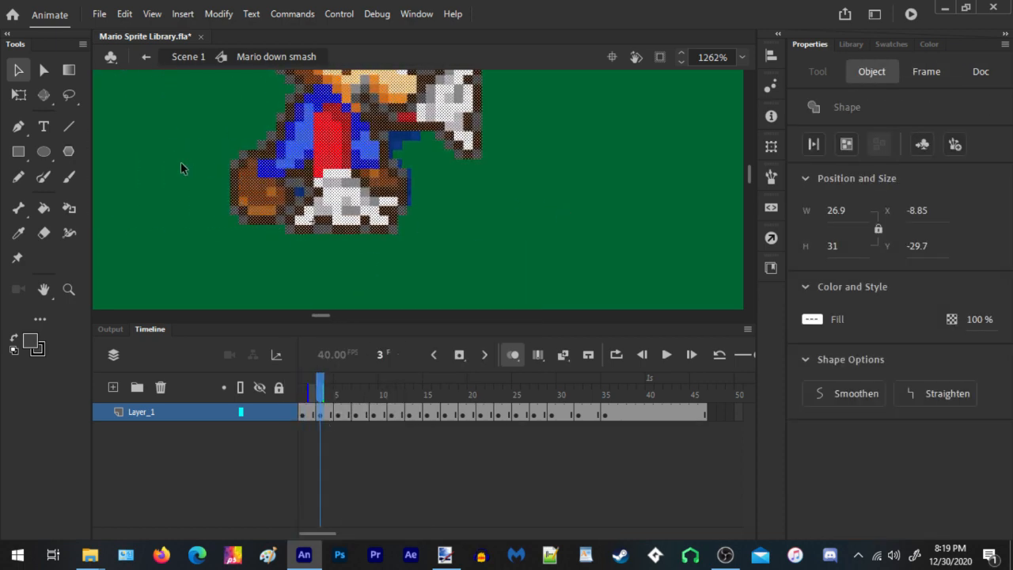
pyautogui.scroll(2, 180, 167)
pyautogui.rightClick(184, 169)
pyautogui.click(225, 213)
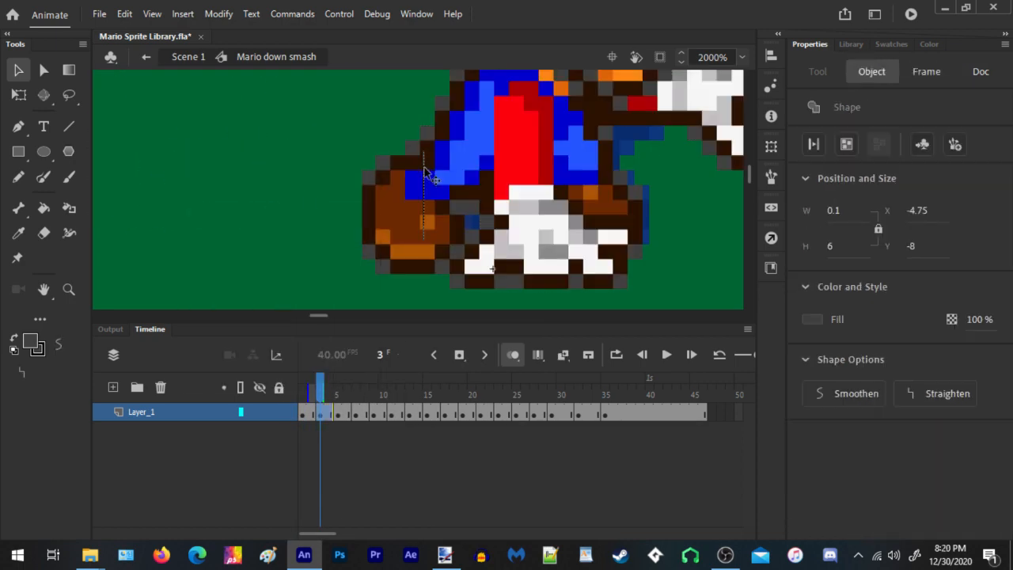
pyautogui.moveTo(427, 170); pyautogui.dragTo(366, 190)
pyautogui.click(293, 198)
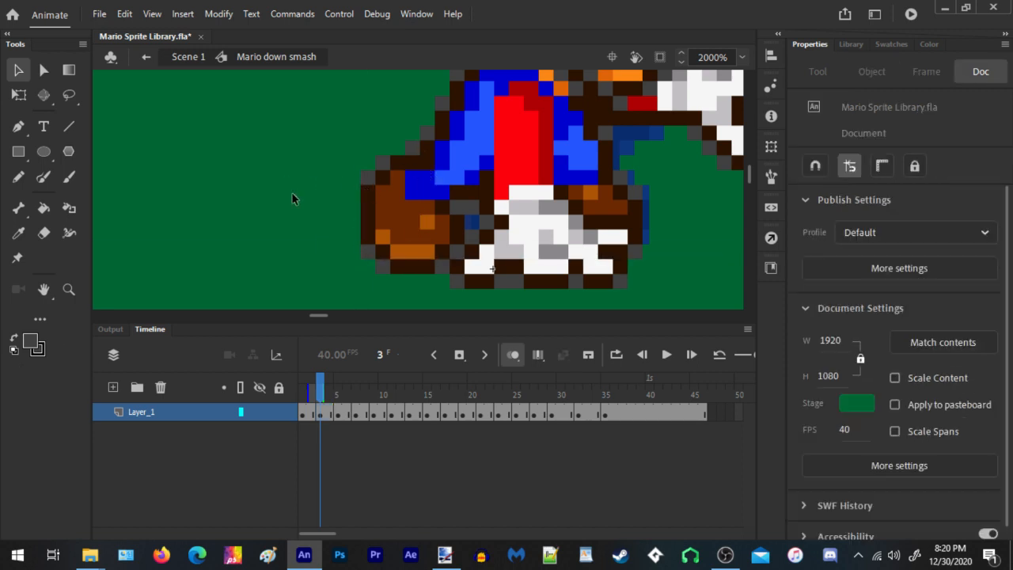
# Examine the poses on frames 5, 7 and 9 up close for missing outline edges and stray slivers
pyautogui.click(339, 413)
pyautogui.scroll(-3, 209, 210)
pyautogui.scroll(-2, 360, 186)
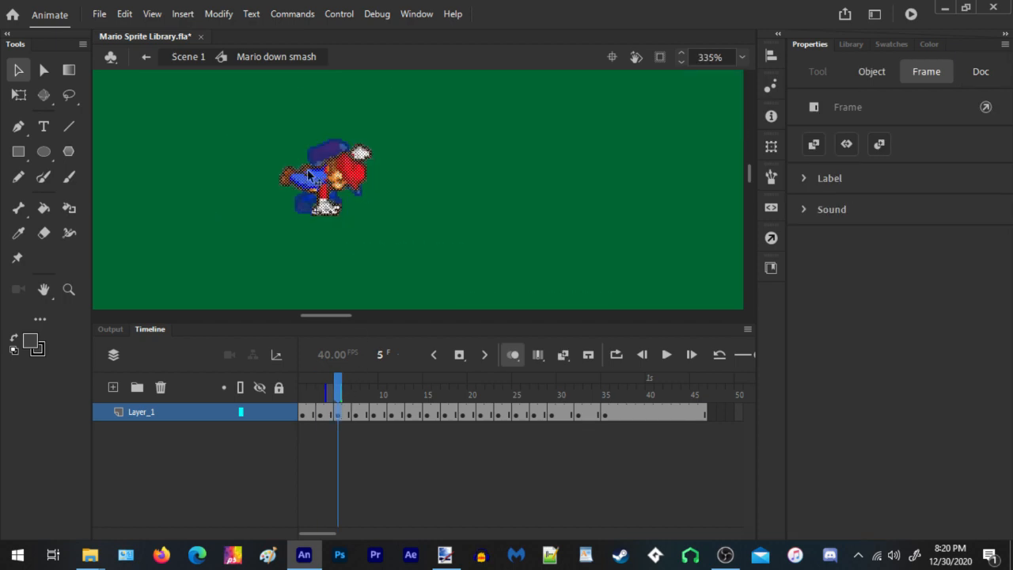
pyautogui.scroll(3, 352, 194)
pyautogui.scroll(-3, 340, 206)
pyautogui.scroll(4, 324, 219)
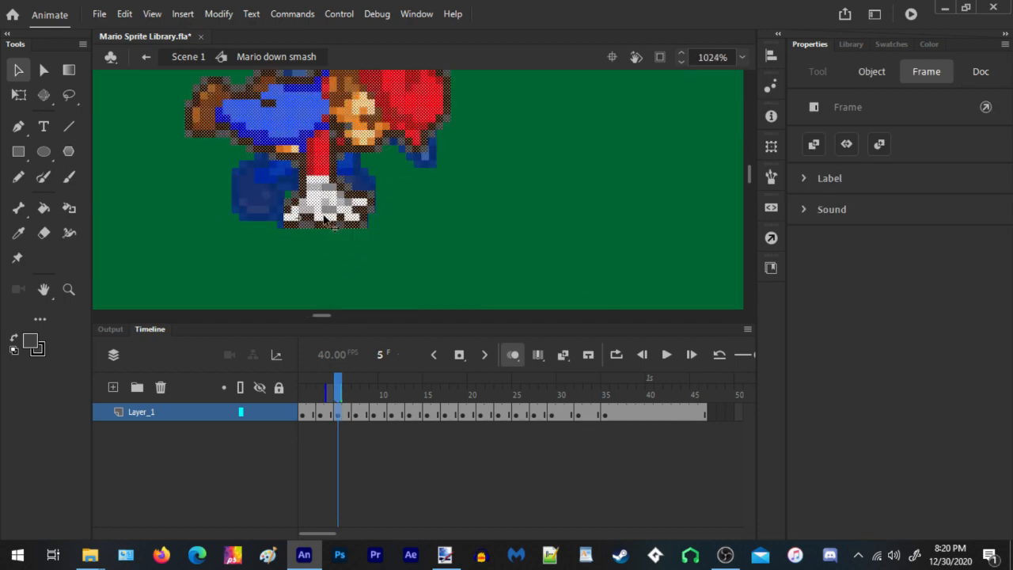
pyautogui.click(331, 415)
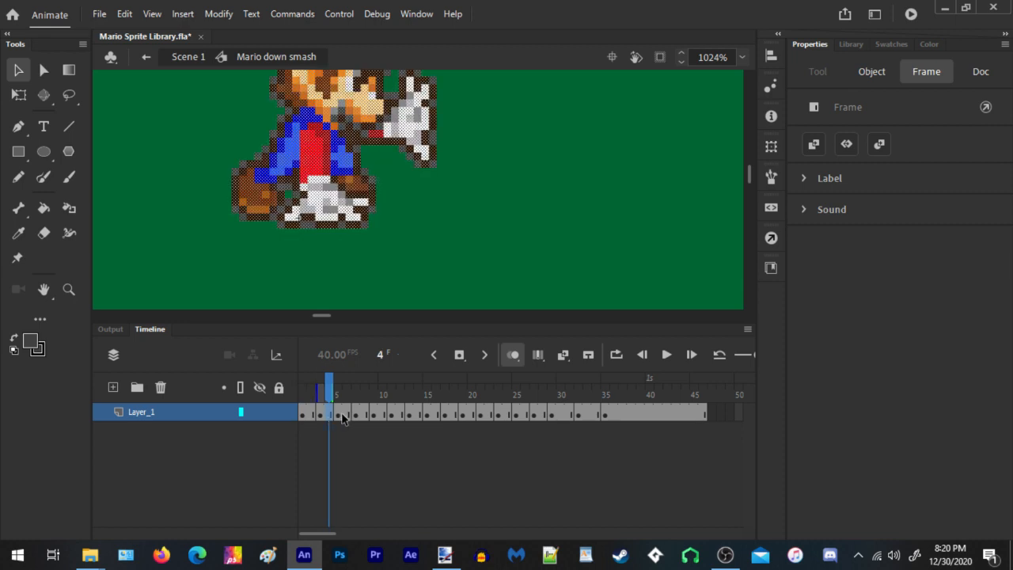
pyautogui.click(341, 415)
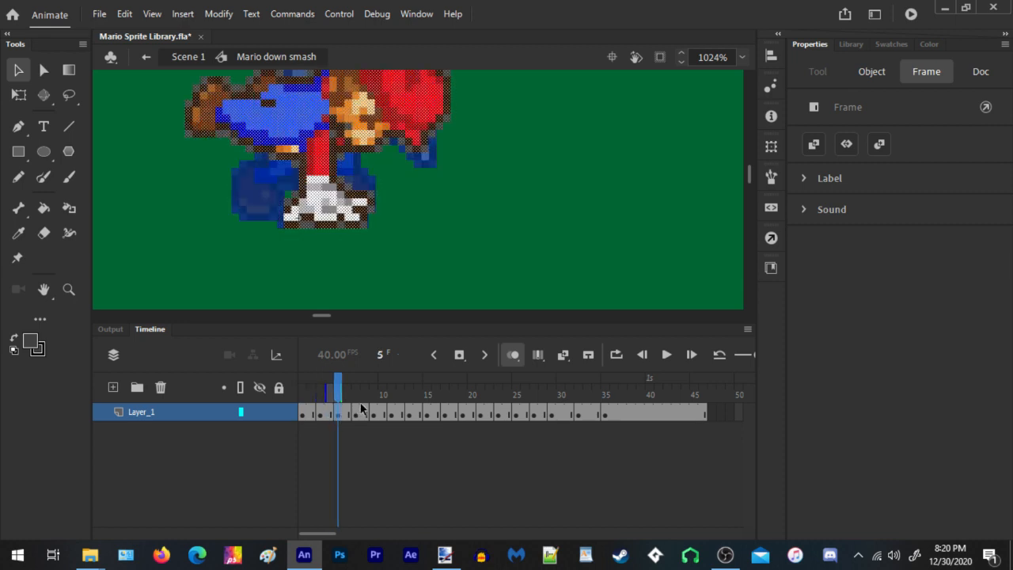
pyautogui.scroll(2, 391, 203)
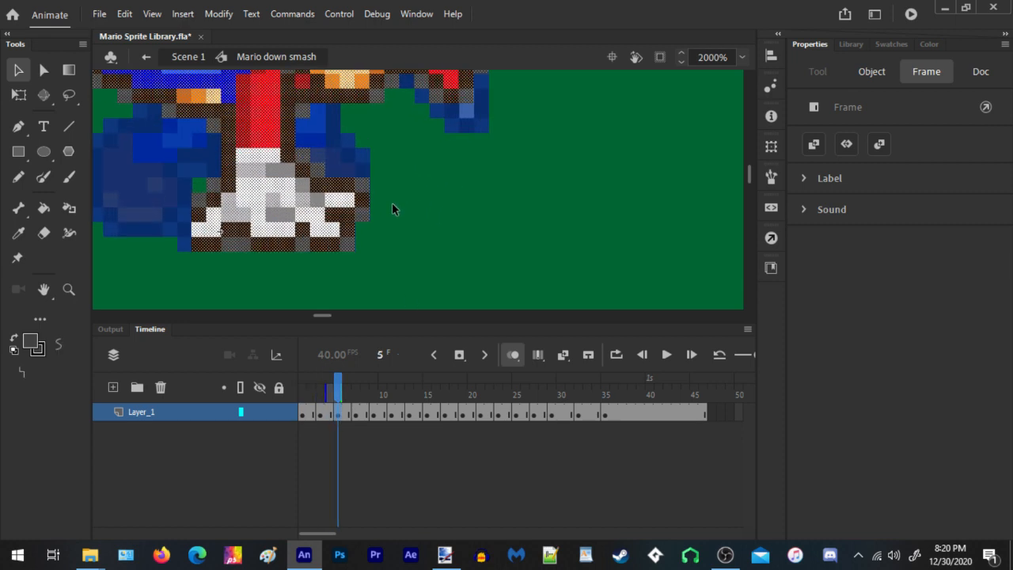
pyautogui.click(359, 414)
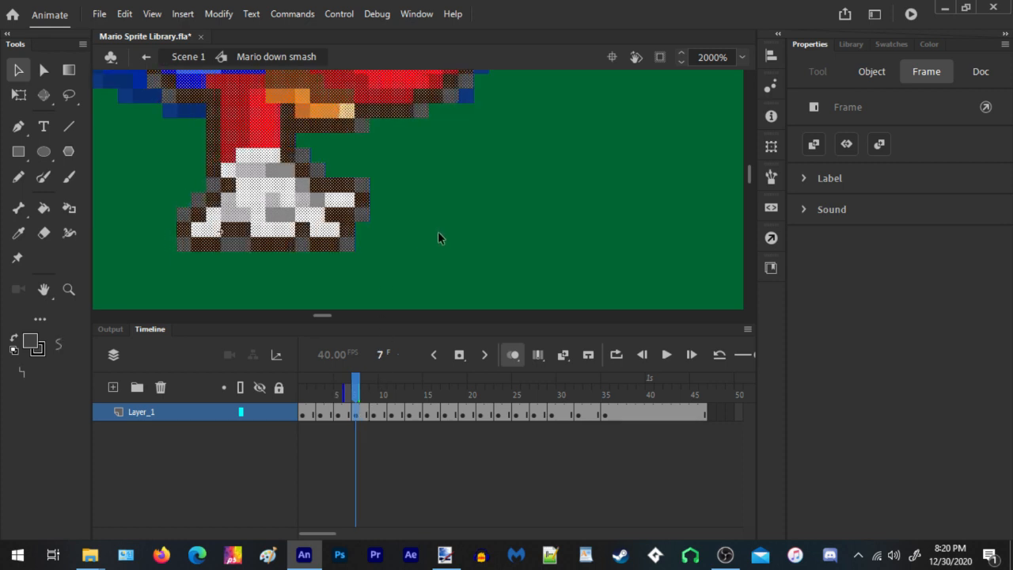
pyautogui.scroll(-7, 438, 235)
pyautogui.scroll(3, 428, 247)
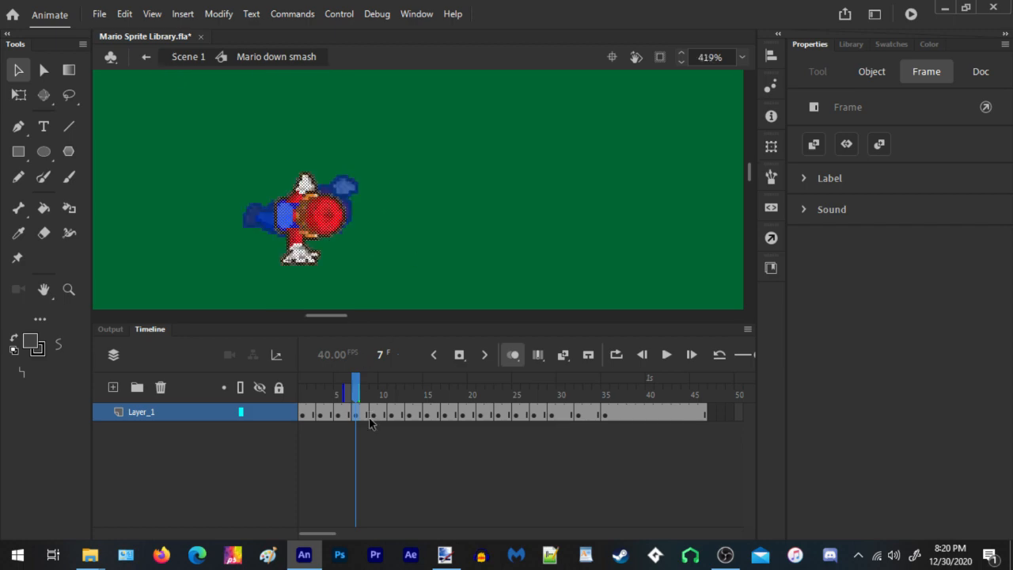
pyautogui.click(373, 413)
pyautogui.scroll(4, 326, 288)
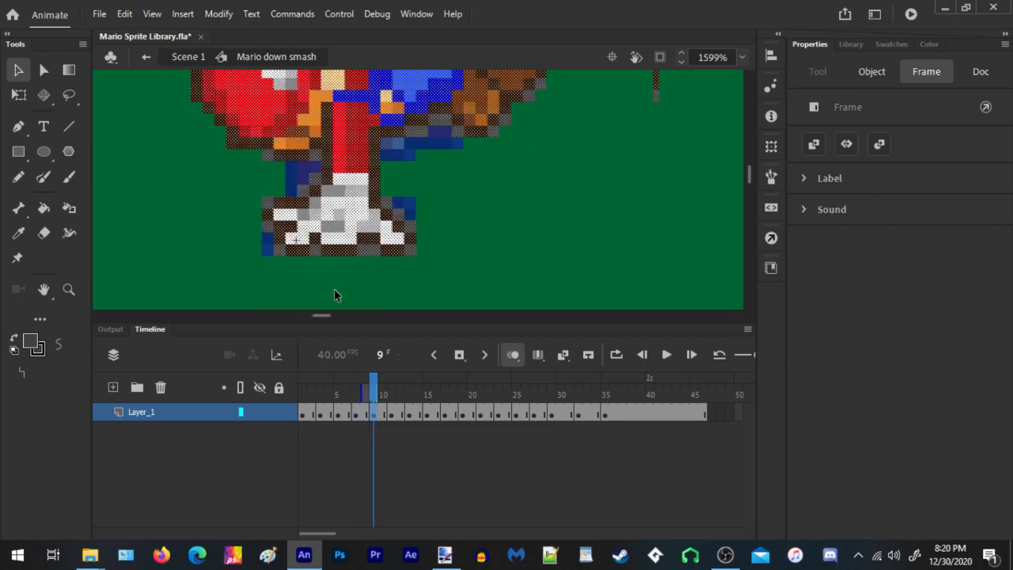
# Cut the stray dark sliver beside Mario's shoes on frame 9
pyautogui.scroll(-4, 334, 290)
pyautogui.moveTo(493, 130); pyautogui.dragTo(395, 229)
pyautogui.rightClick(410, 174)
pyautogui.click(455, 222)
# Paste the cut sliver on frame 11 and move it to the outer edge of Mario's cap to complete the outline
pyautogui.click(391, 413)
pyautogui.rightClick(339, 170)
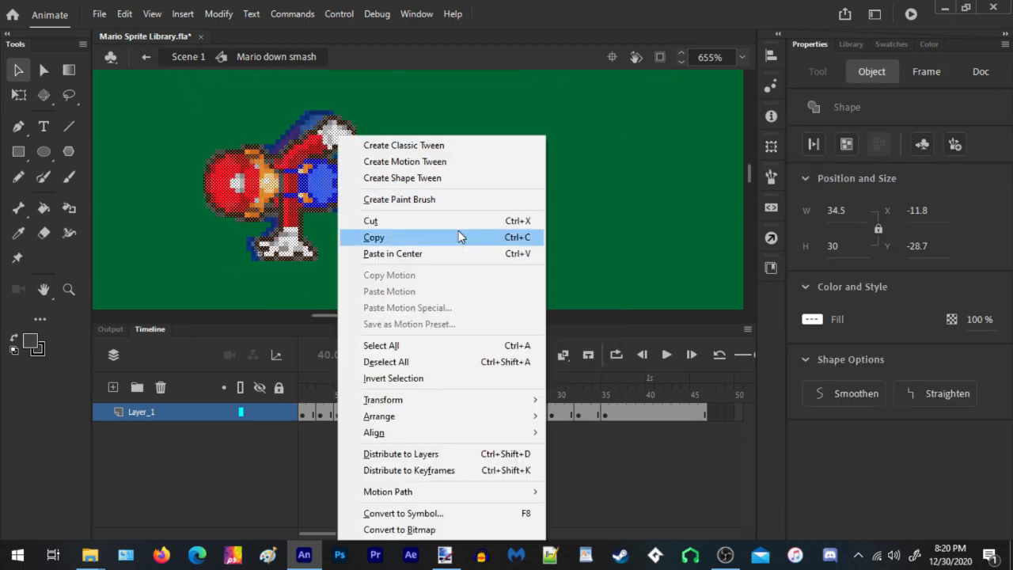
pyautogui.click(623, 188)
pyautogui.scroll(3, 180, 157)
pyautogui.rightClick(189, 170)
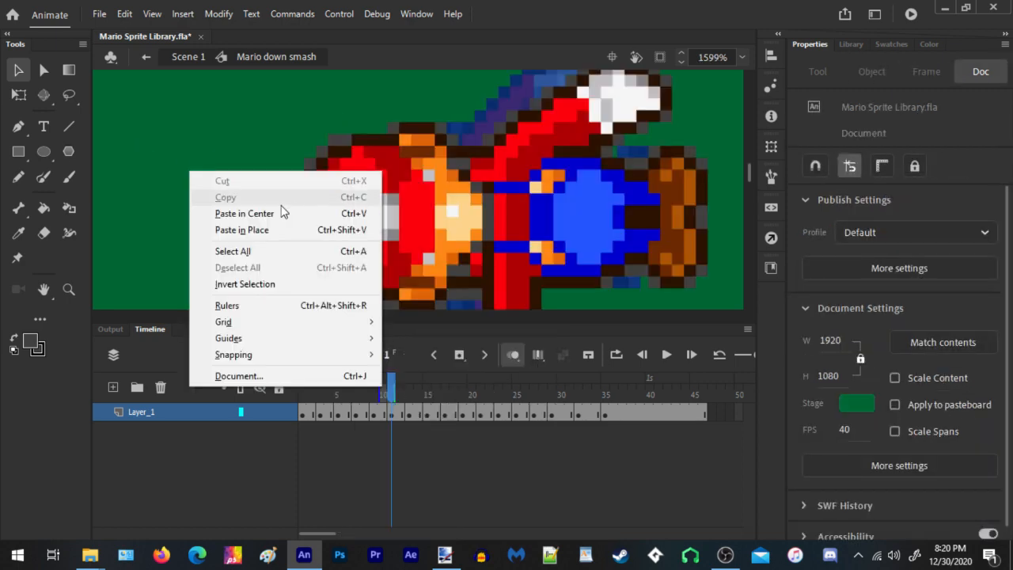
pyautogui.click(282, 212)
pyautogui.moveTo(424, 196); pyautogui.dragTo(298, 217)
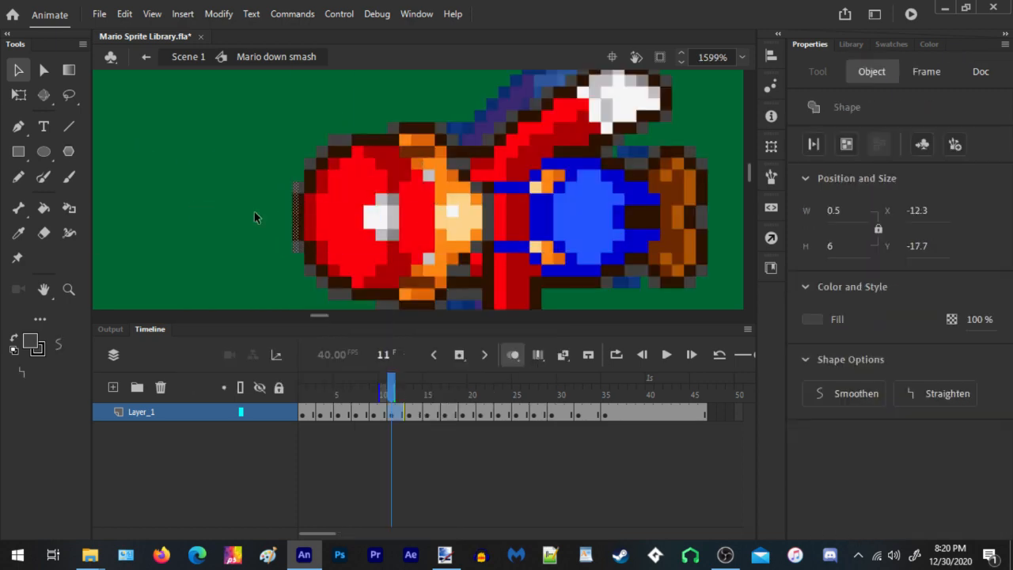
# Examine the poses on frames 13 and 4 up close for gaps in the outline
pyautogui.click(410, 415)
pyautogui.scroll(-3, 236, 190)
pyautogui.scroll(4, 253, 250)
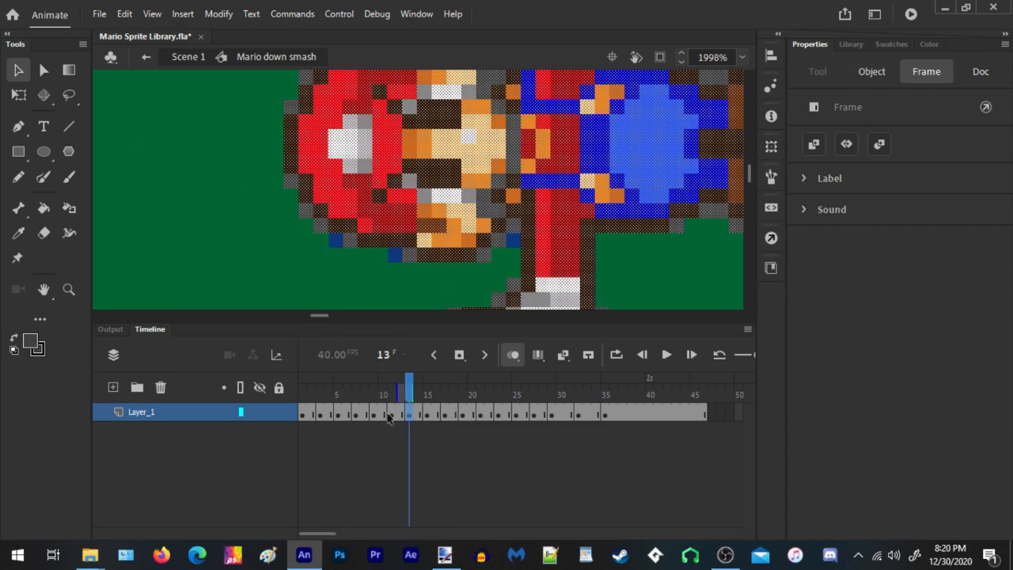
pyautogui.moveTo(321, 392)
pyautogui.mouseDown()
pyautogui.moveTo(342, 392)
pyautogui.moveTo(297, 393)
pyautogui.moveTo(322, 396)
pyautogui.mouseUp()
pyautogui.click(329, 416)
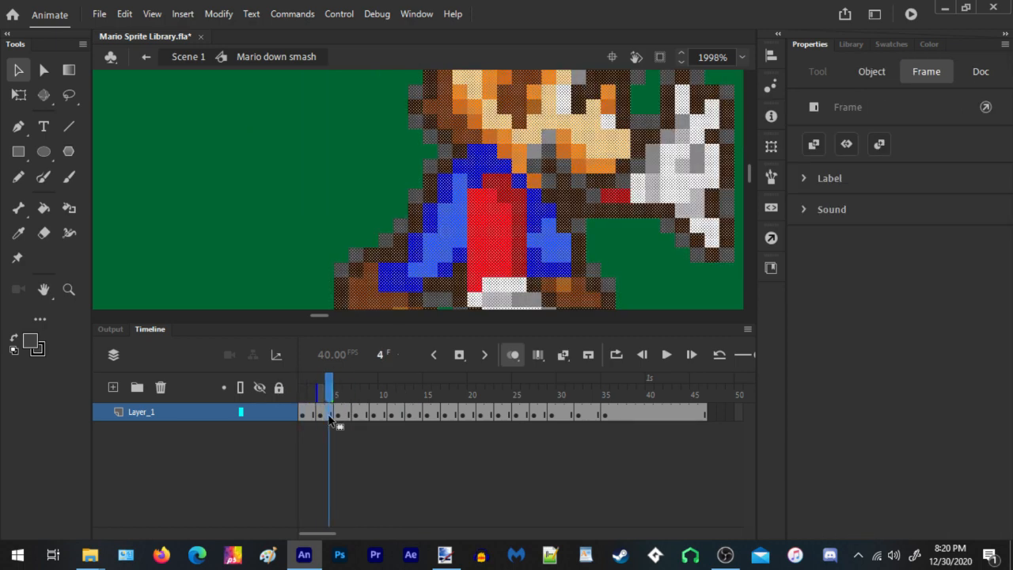
# Shift the poses on frames 11 through 15 left so the planted hand lines up with the preceding pose
pyautogui.click(323, 418)
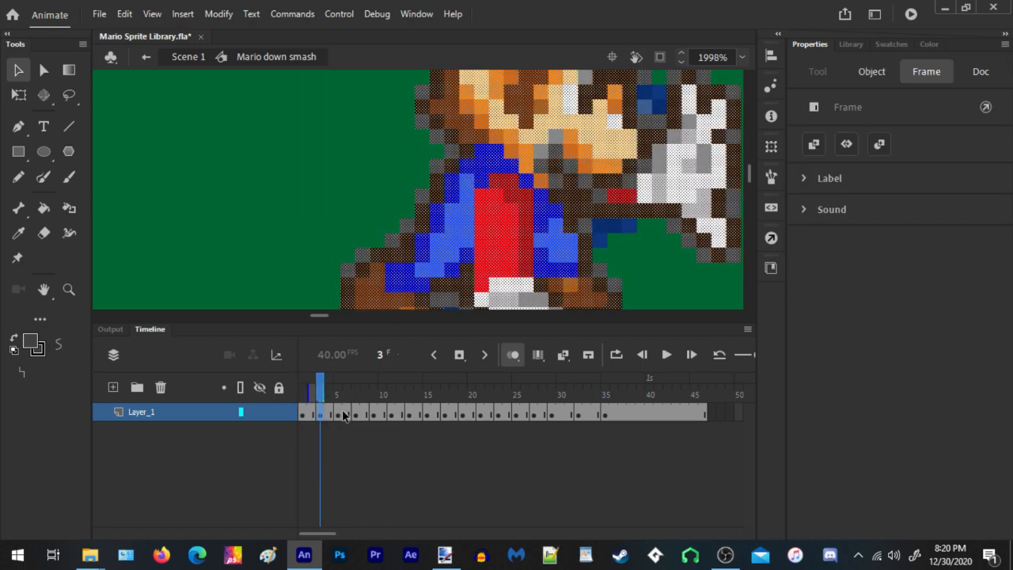
pyautogui.click(343, 415)
pyautogui.scroll(-2, 330, 245)
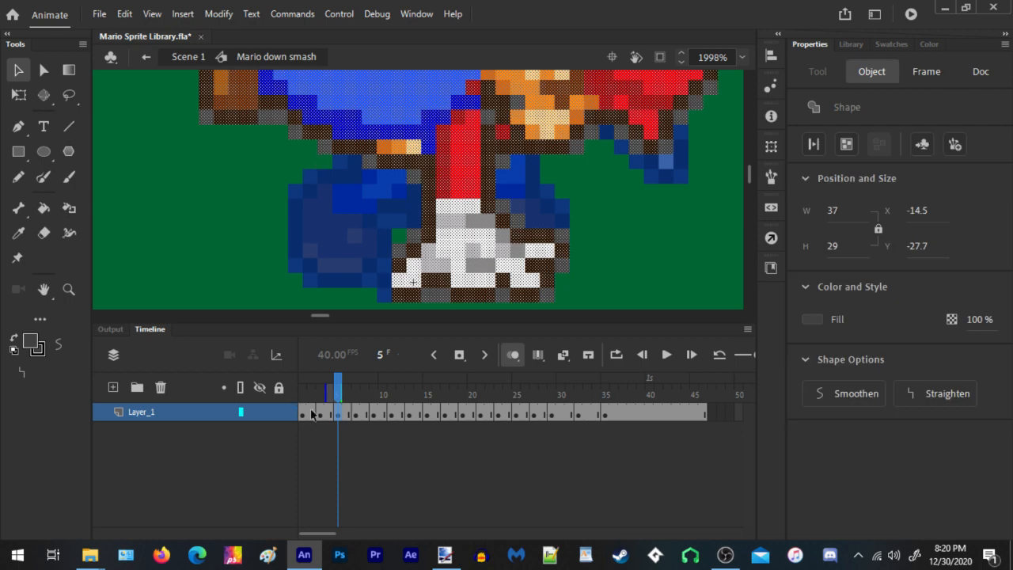
pyautogui.click(358, 415)
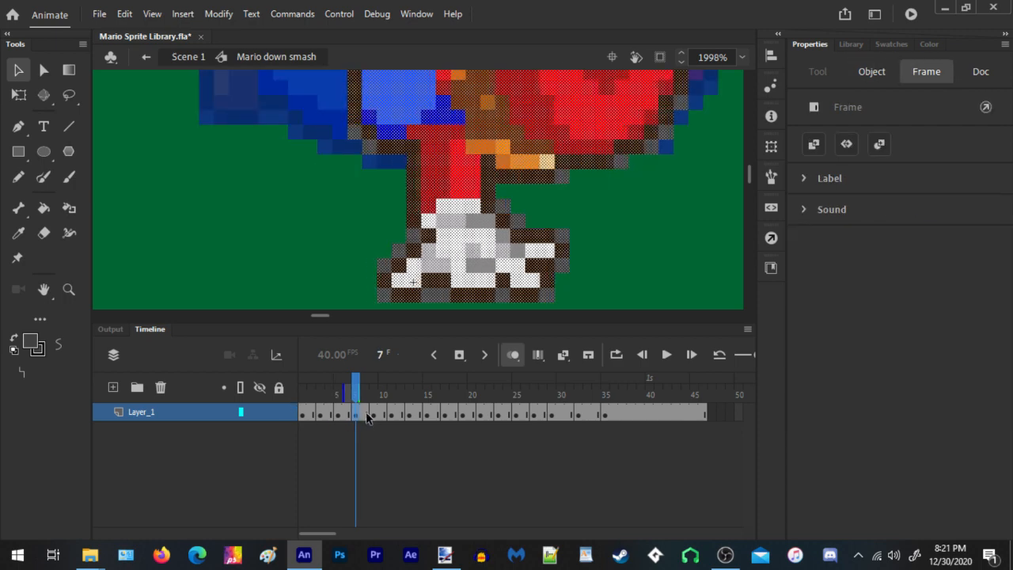
pyautogui.click(374, 416)
pyautogui.click(393, 416)
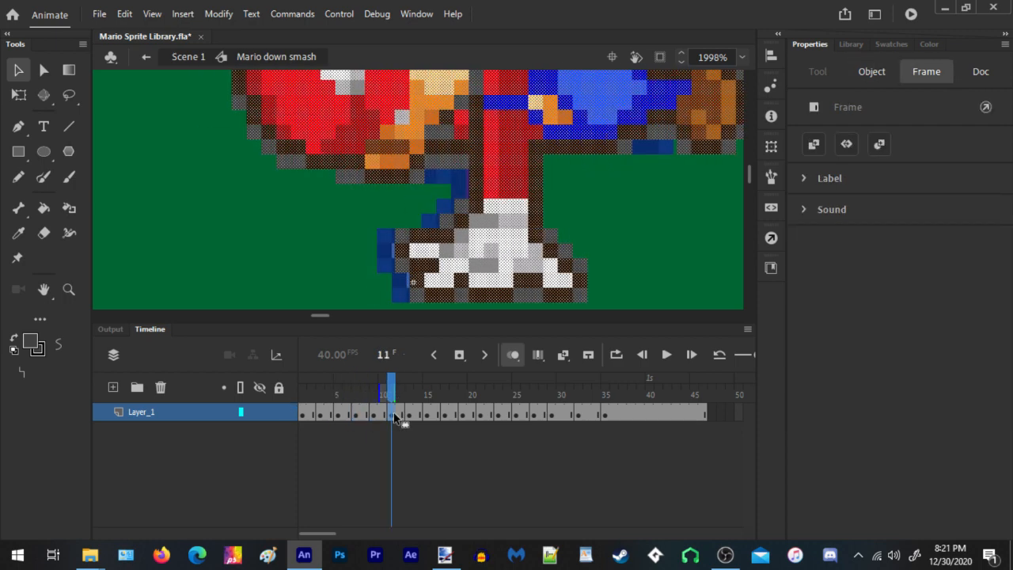
pyautogui.click(410, 416)
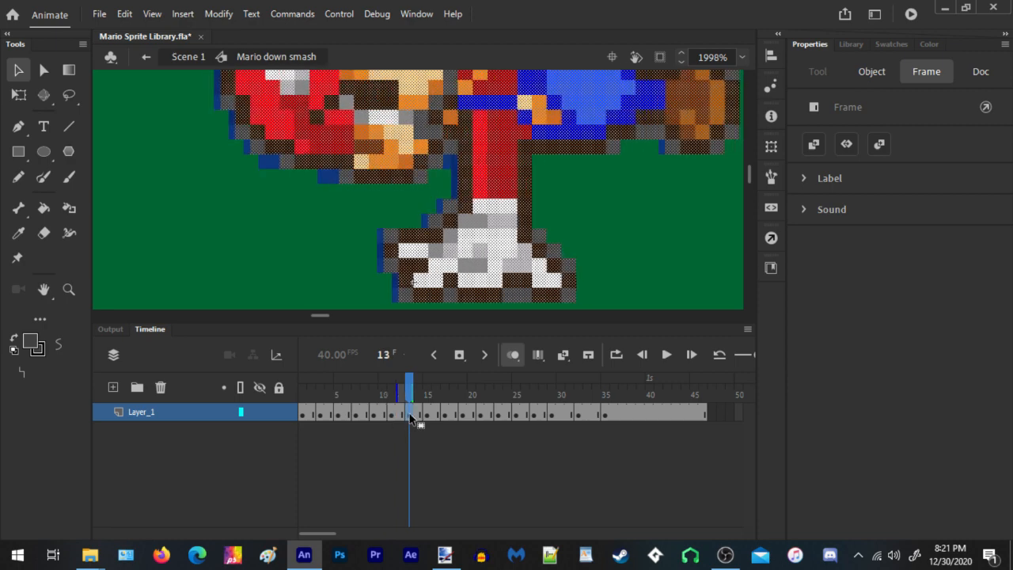
pyautogui.click(427, 415)
pyautogui.hotkey('shift', 'Left')
pyautogui.hotkey('shift', 'Left')
pyautogui.hotkey('shift', 'Left')
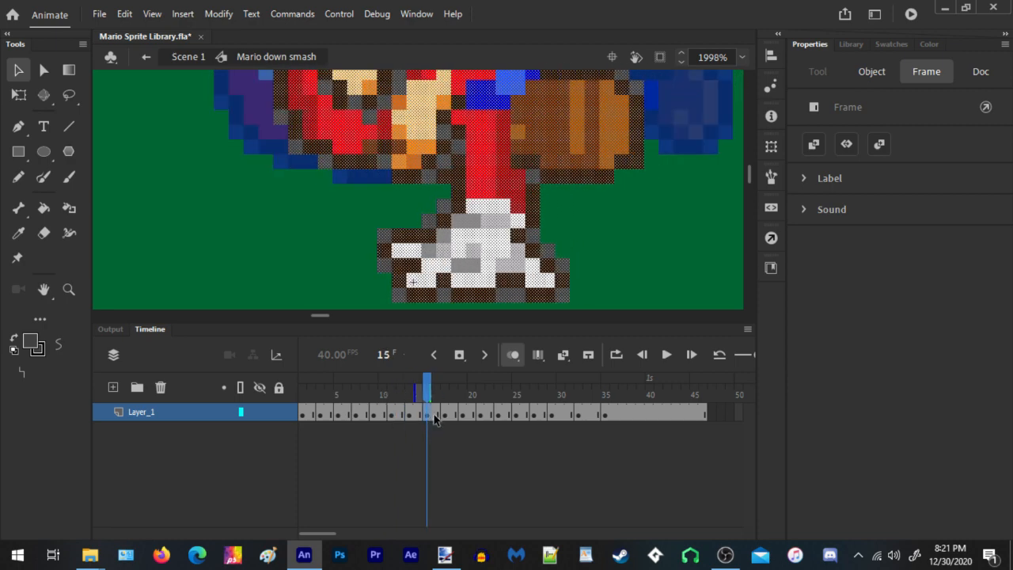
# Align the planted hand on frames 17, 19 and 21 with the preceding poses by nudging the sprites left
pyautogui.click(444, 415)
pyautogui.press('Left')
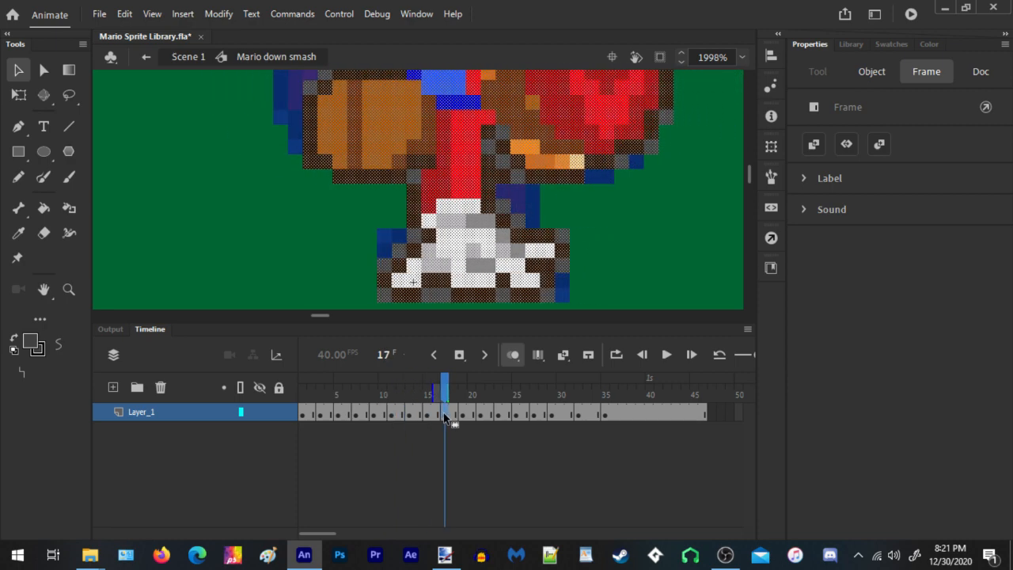
pyautogui.press('Left')
pyautogui.press('Escape')
pyautogui.click(463, 414)
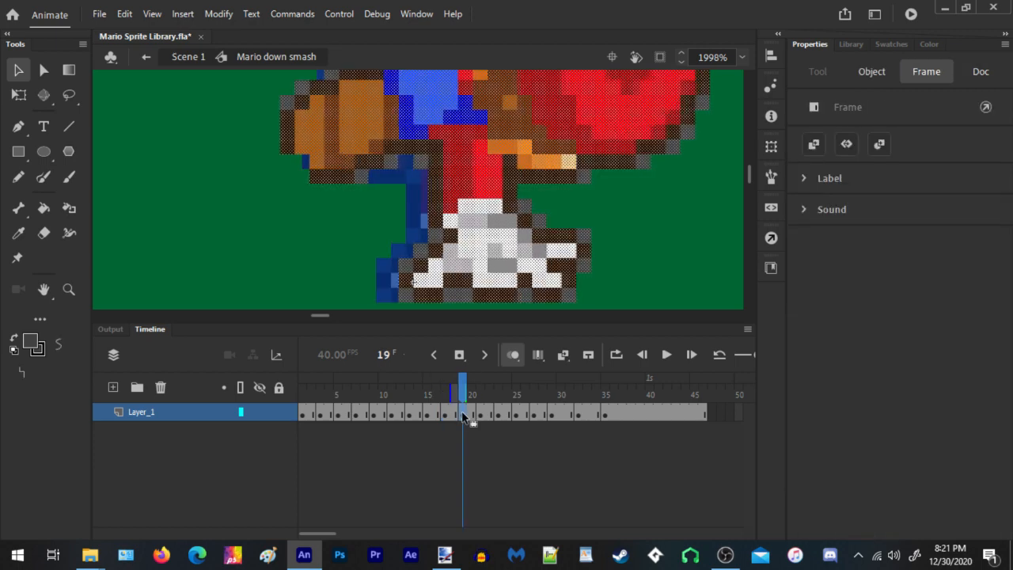
pyautogui.press('Left')
pyautogui.click(481, 415)
pyautogui.press('Left')
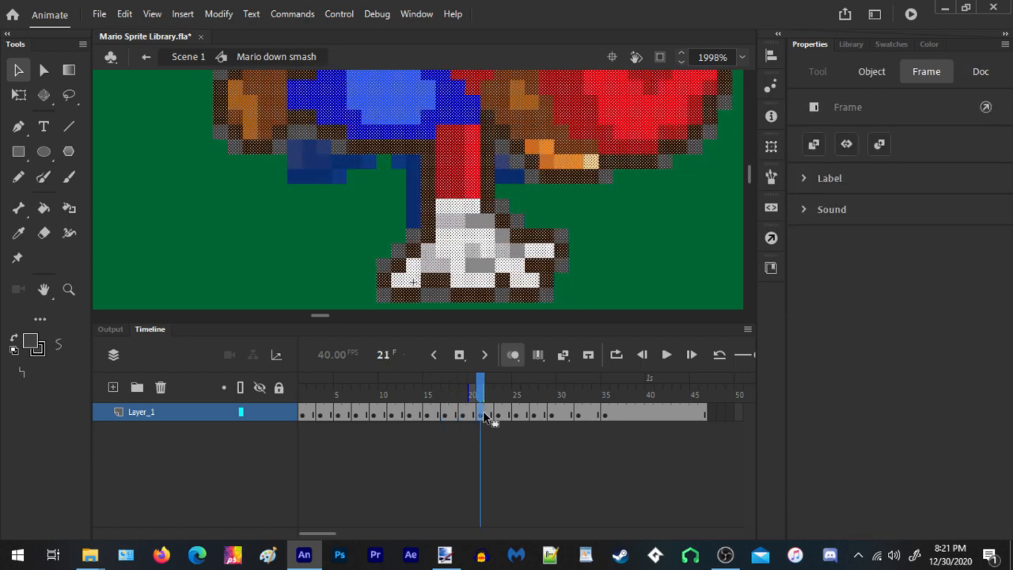
# Nudge the poses on frames 23 and 25 left until the supporting hand matches its position on frame 21
pyautogui.click(498, 414)
pyautogui.press('Left')
pyautogui.press('Left')
pyautogui.press('Left')
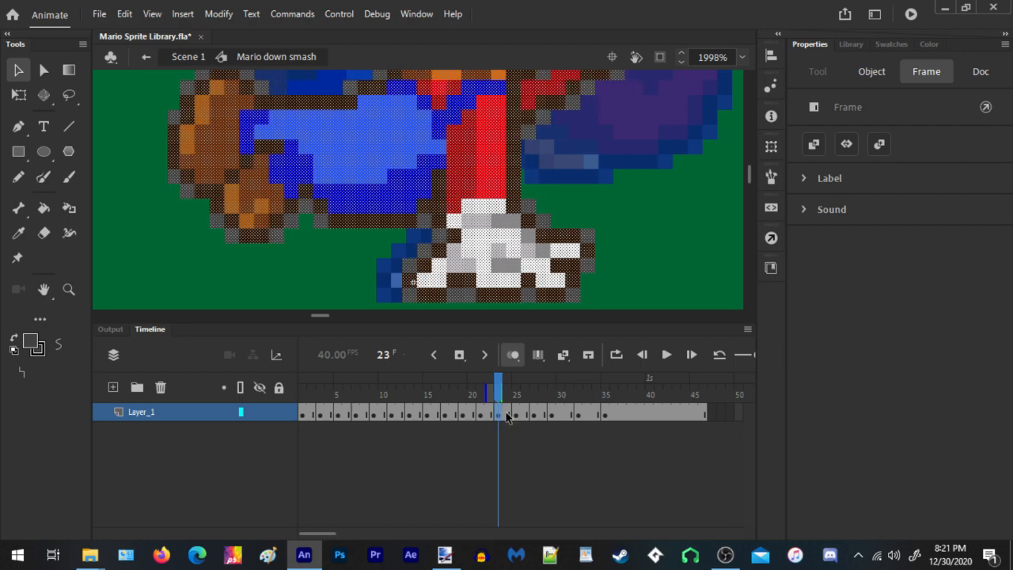
pyautogui.click(516, 414)
pyautogui.press('Left')
pyautogui.press('Left')
pyautogui.press('Left')
pyautogui.press('Left')
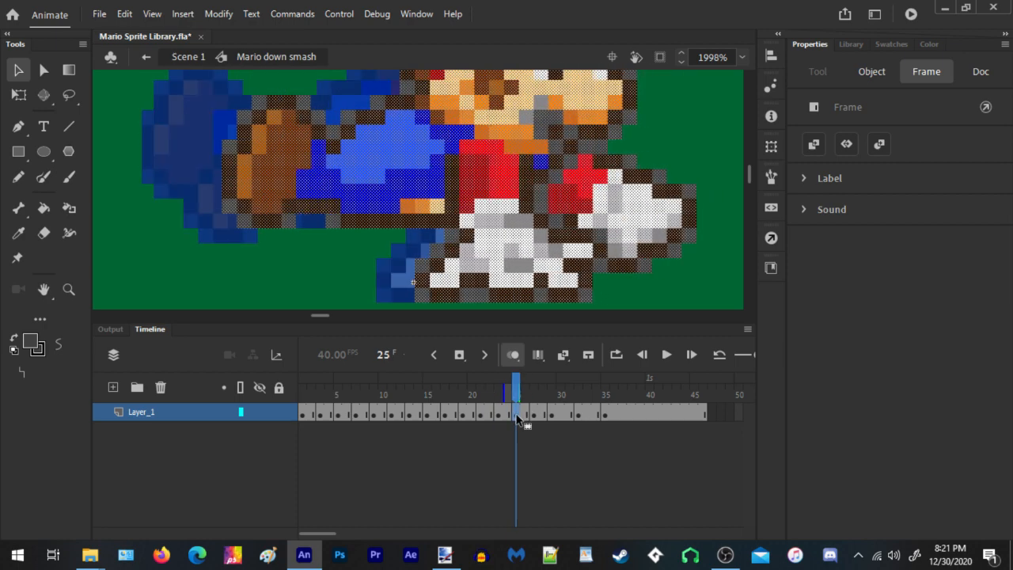
# Nudge the poses on frames 27 and 29 left to keep the supporting hand in place, and go on to frame 32
pyautogui.click(534, 414)
pyautogui.press('Left')
pyautogui.press('Left')
pyautogui.press('Left')
pyautogui.press('Left')
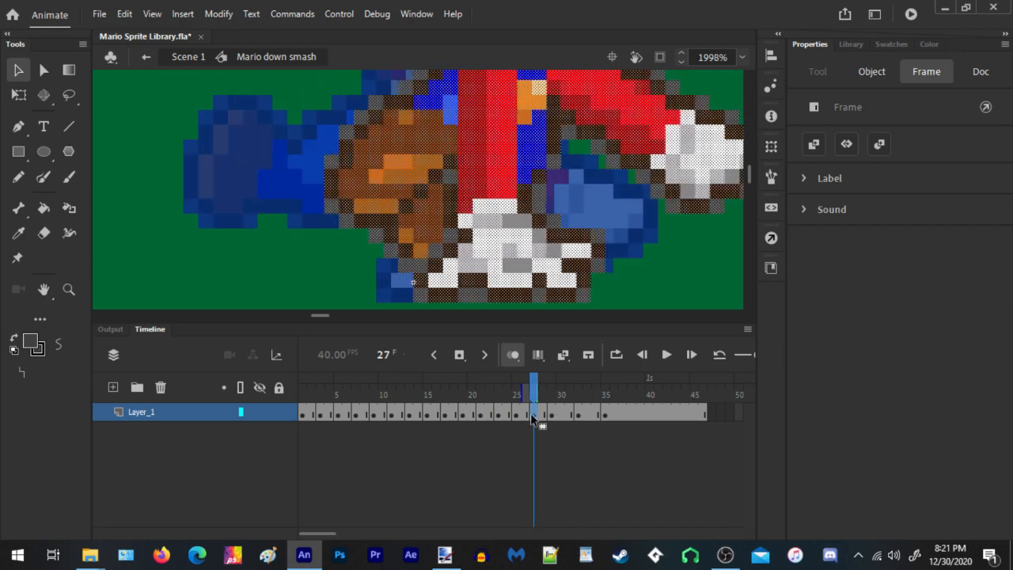
pyautogui.click(552, 415)
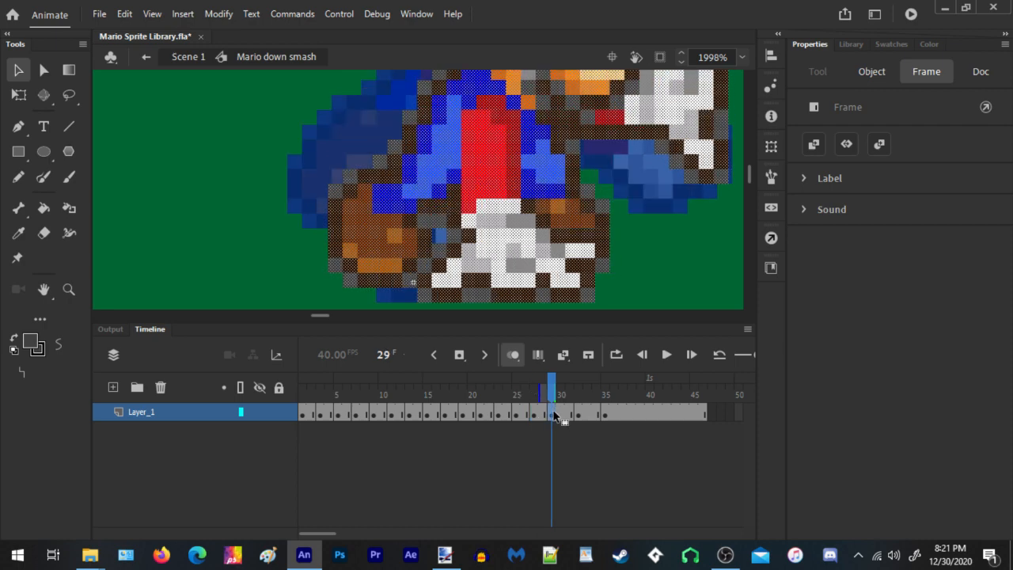
pyautogui.press('Left')
pyautogui.press('Left')
pyautogui.press('Left')
pyautogui.click(579, 415)
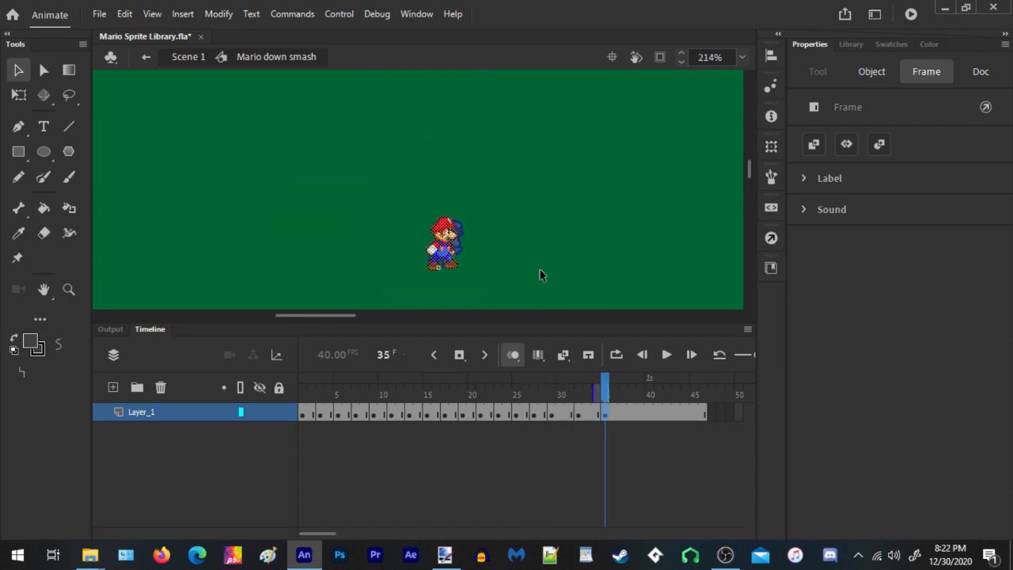
# Play the down smash up to frame 22 and cut the stray dark sliver beside Mario's cap there
pyautogui.scroll(3, 540, 269)
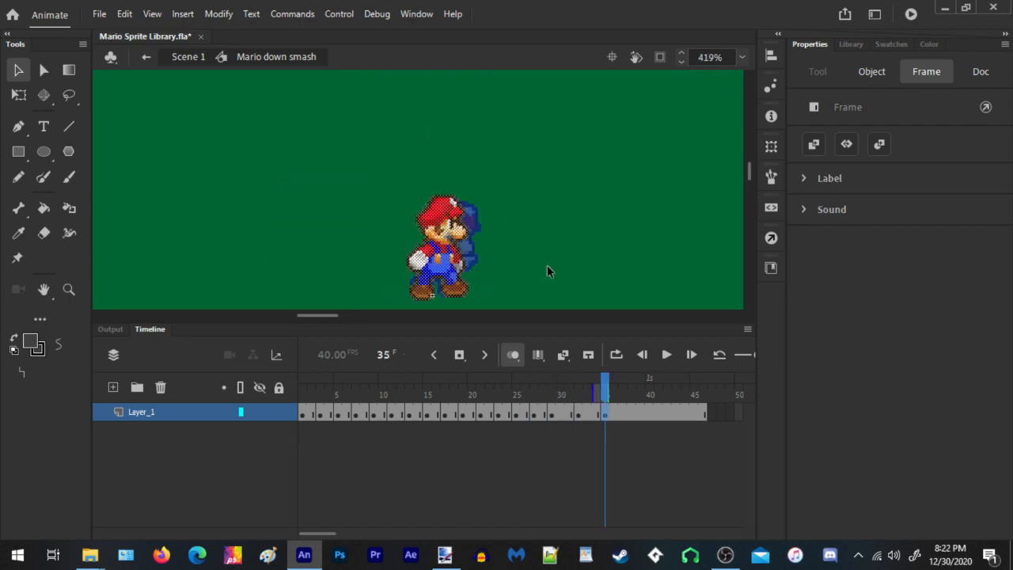
pyautogui.press('Return')
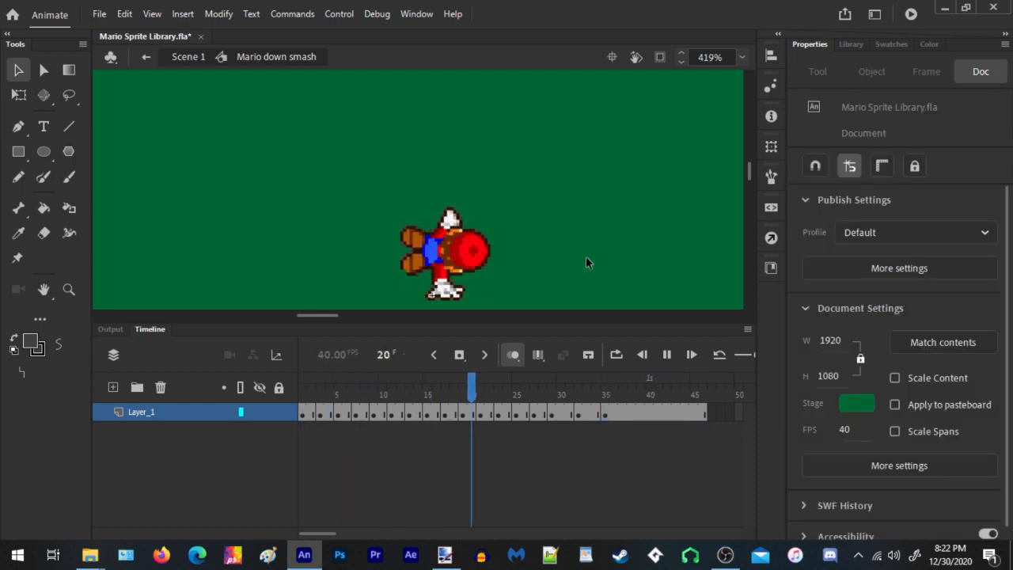
pyautogui.press('Return')
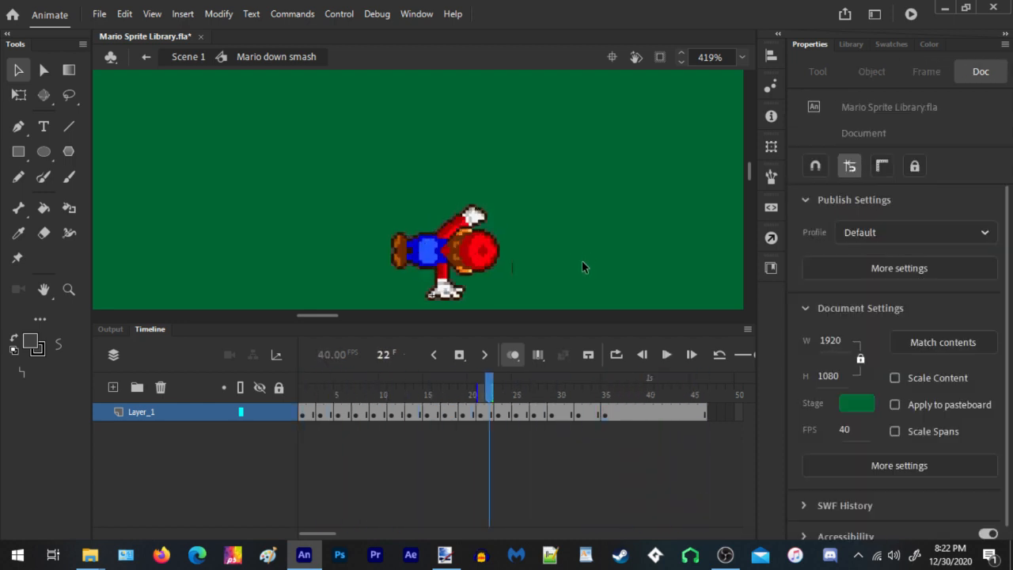
pyautogui.scroll(3, 528, 290)
pyautogui.moveTo(527, 141); pyautogui.dragTo(425, 301)
pyautogui.rightClick(464, 219)
pyautogui.click(498, 220)
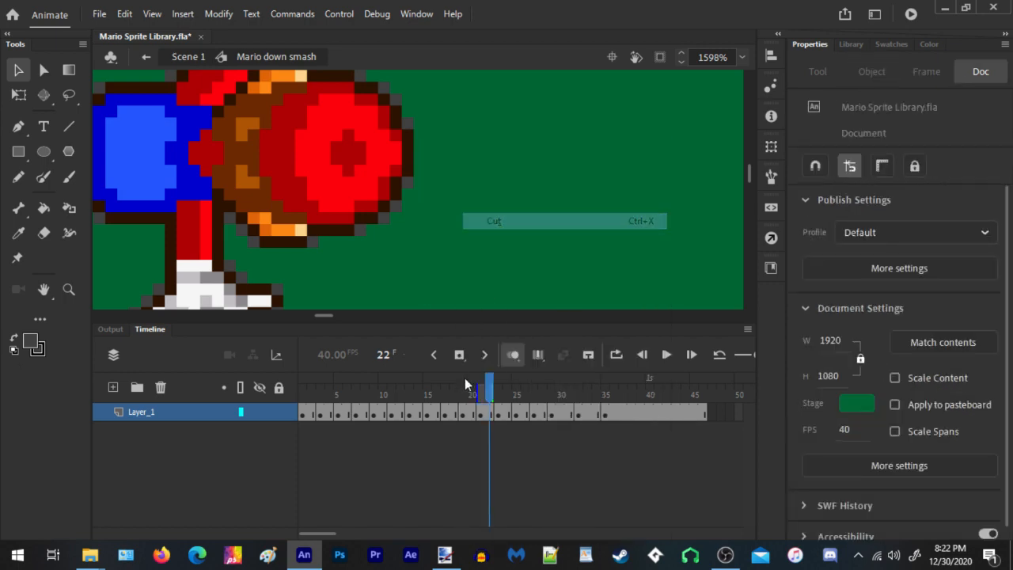
# Paste the cut sliver on frame 23 and move it to the outer edge of Mario's shoe to complete the outline
pyautogui.click(498, 413)
pyautogui.scroll(-3, 599, 202)
pyautogui.scroll(3, 352, 190)
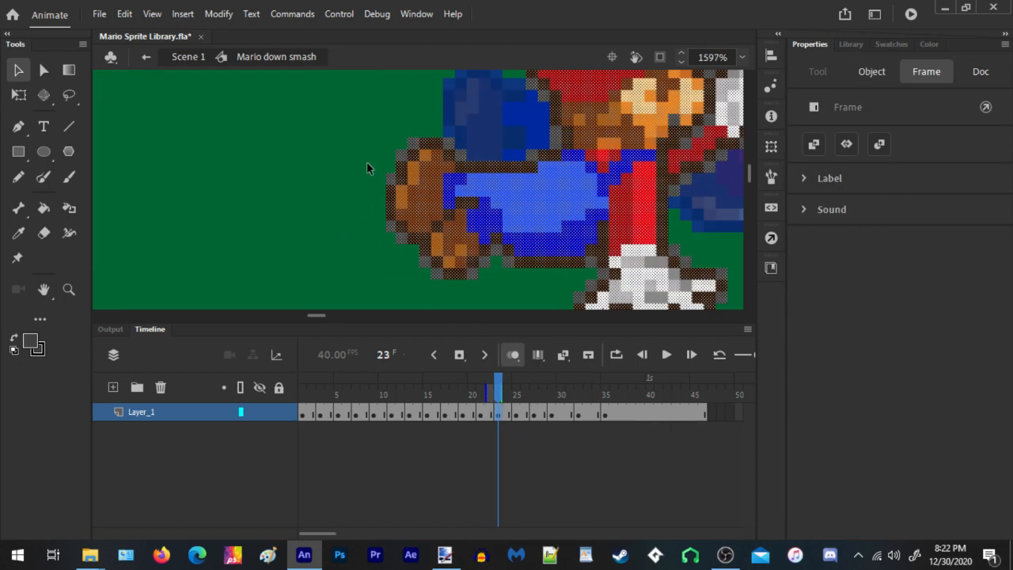
pyautogui.rightClick(342, 171)
pyautogui.click(385, 214)
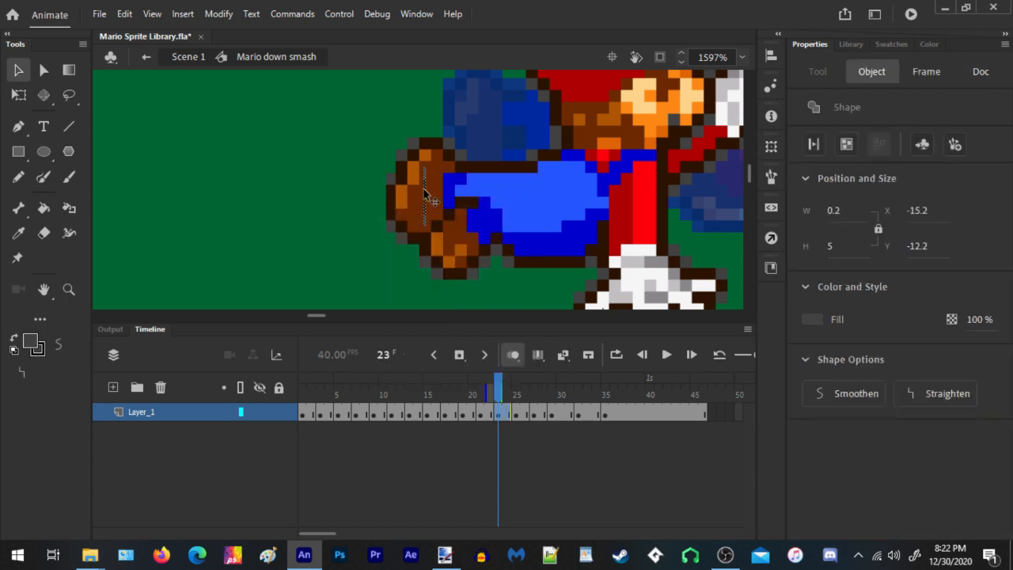
pyautogui.moveTo(425, 195); pyautogui.dragTo(387, 203)
pyautogui.click(337, 174)
# Play the down smash through to its final standing pose to check the repaired outlines and alignment
pyautogui.scroll(-2, 331, 193)
pyautogui.press('Return')
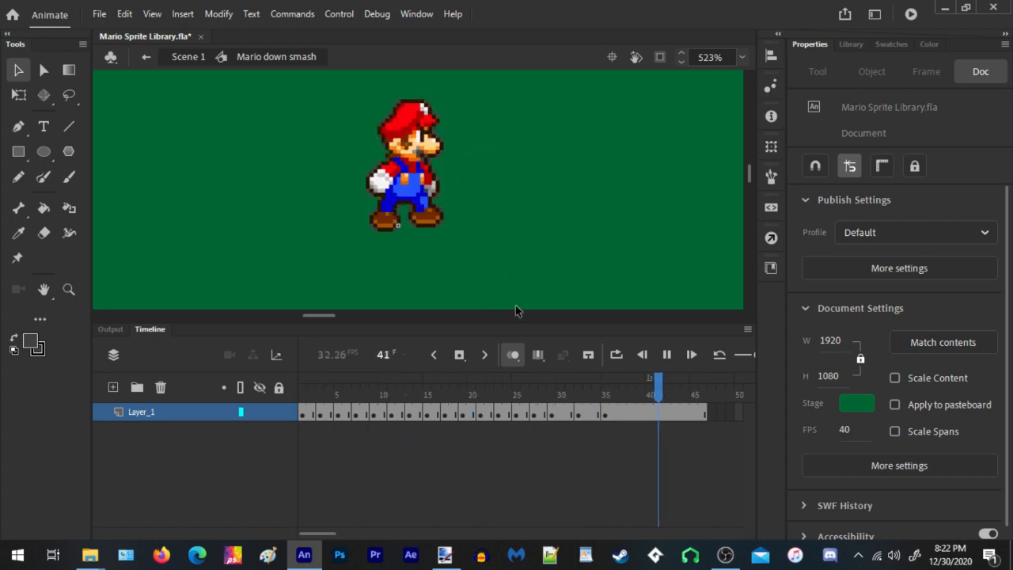
pyautogui.scroll(-2, 423, 198)
pyautogui.scroll(-1, 448, 156)
pyautogui.scroll(3, 382, 181)
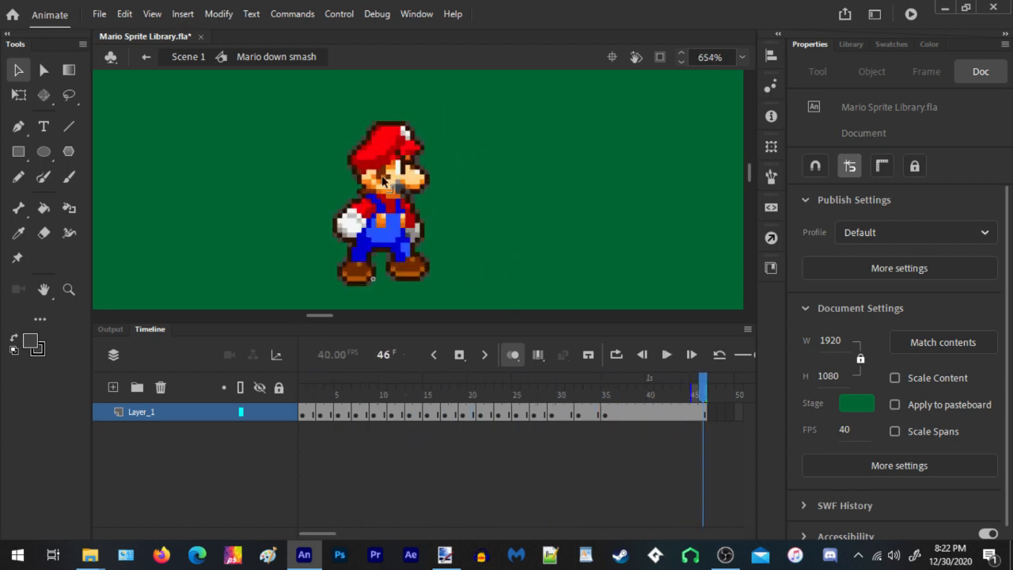
pyautogui.scroll(2, 341, 204)
# Scrub through the down smash frames from the first pose to frame 32 and back to inspect the pose transitions
pyautogui.click(314, 393)
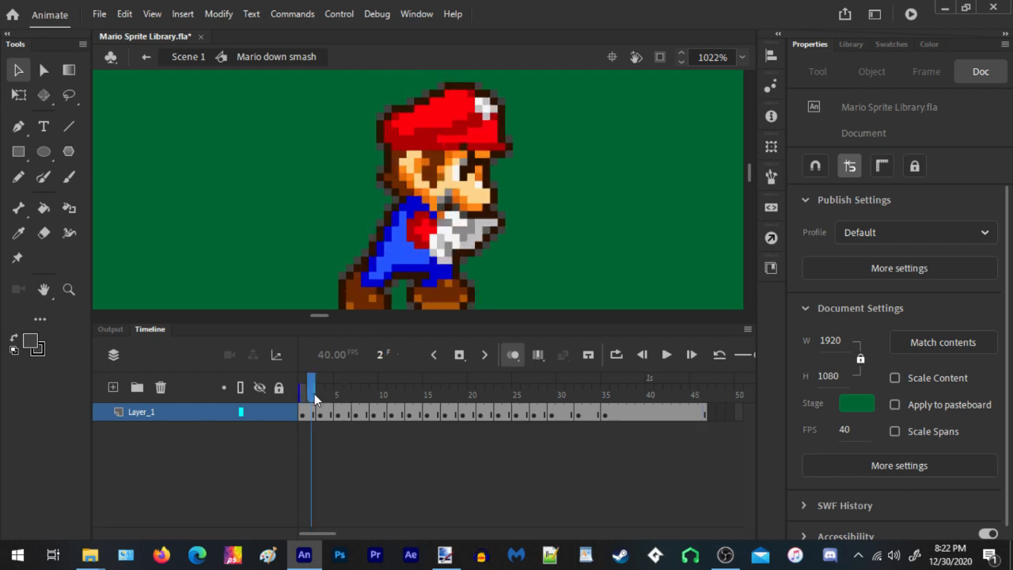
pyautogui.moveTo(286, 167); pyautogui.dragTo(290, 152)
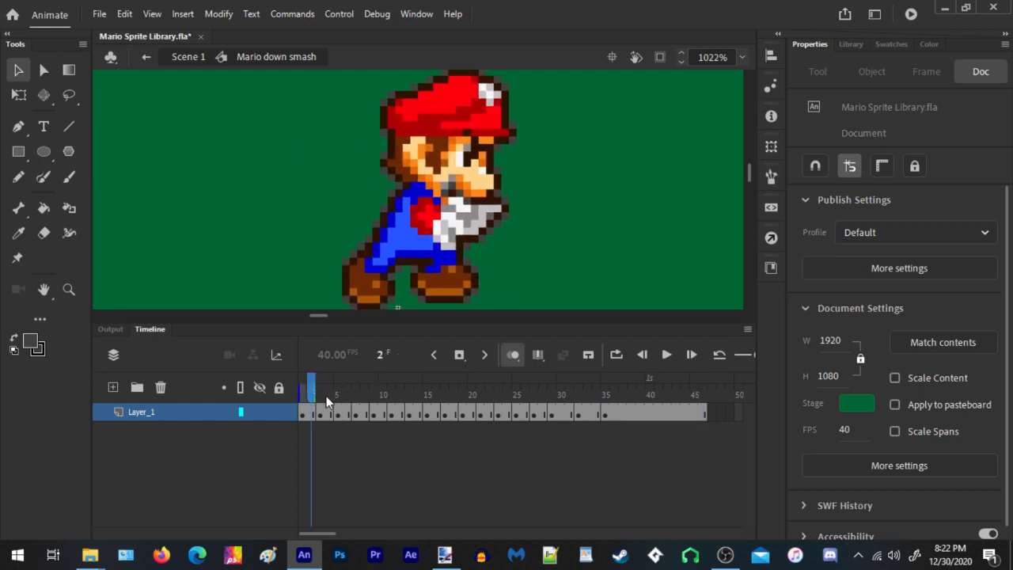
pyautogui.click(327, 396)
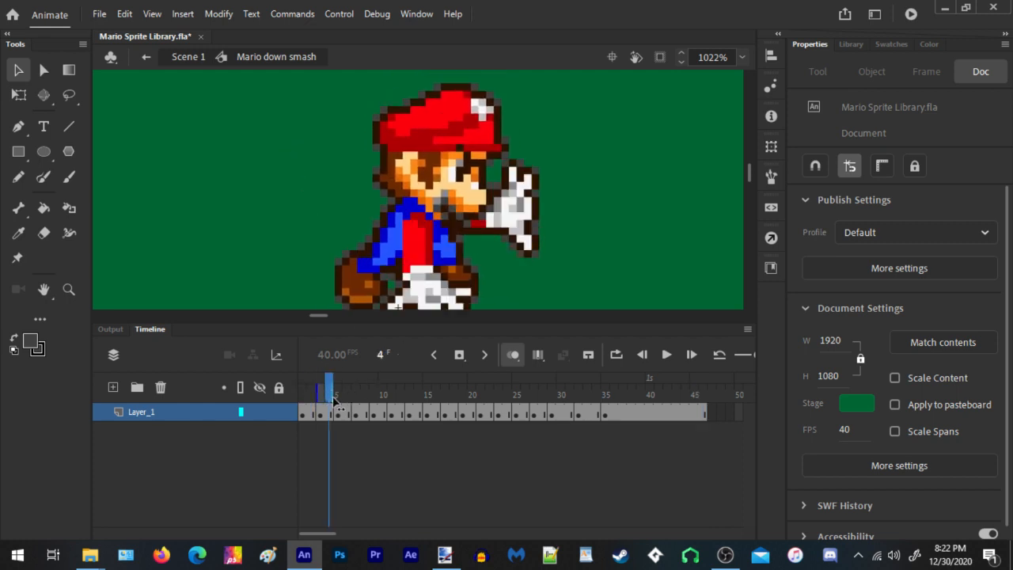
pyautogui.click(336, 402)
pyautogui.scroll(-2, 315, 258)
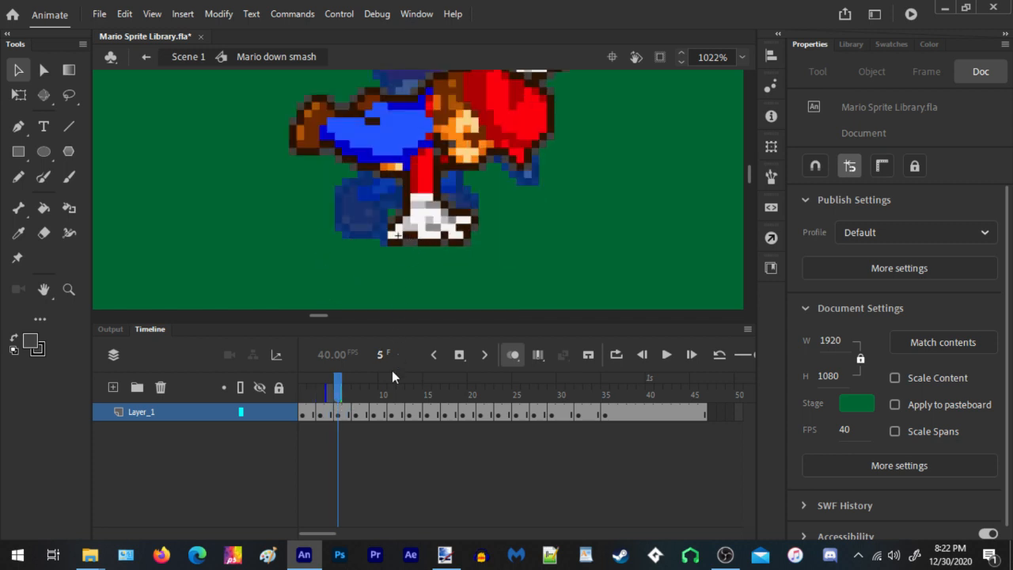
pyautogui.moveTo(354, 394); pyautogui.dragTo(616, 431)
pyautogui.click(577, 415)
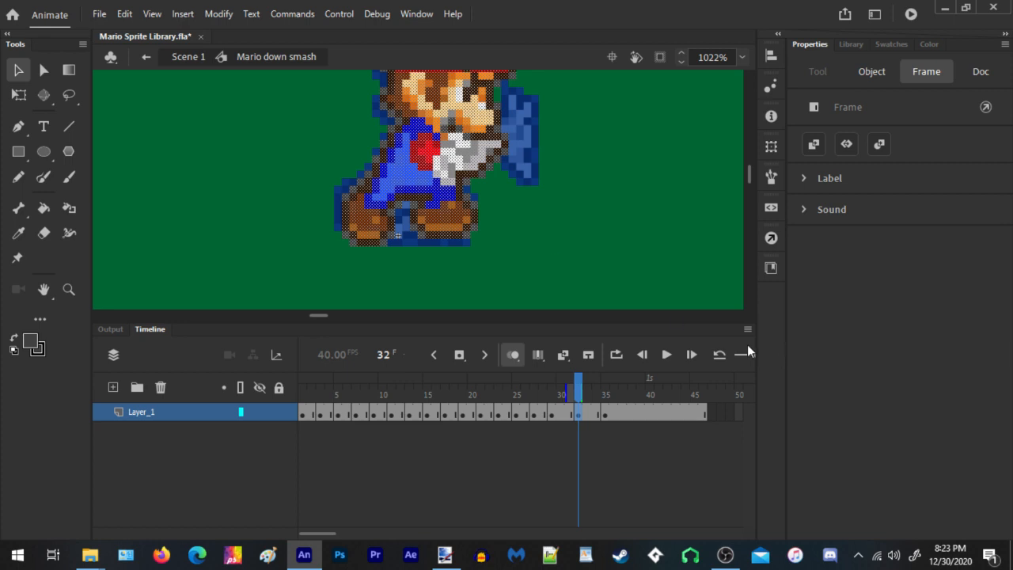
pyautogui.click(304, 411)
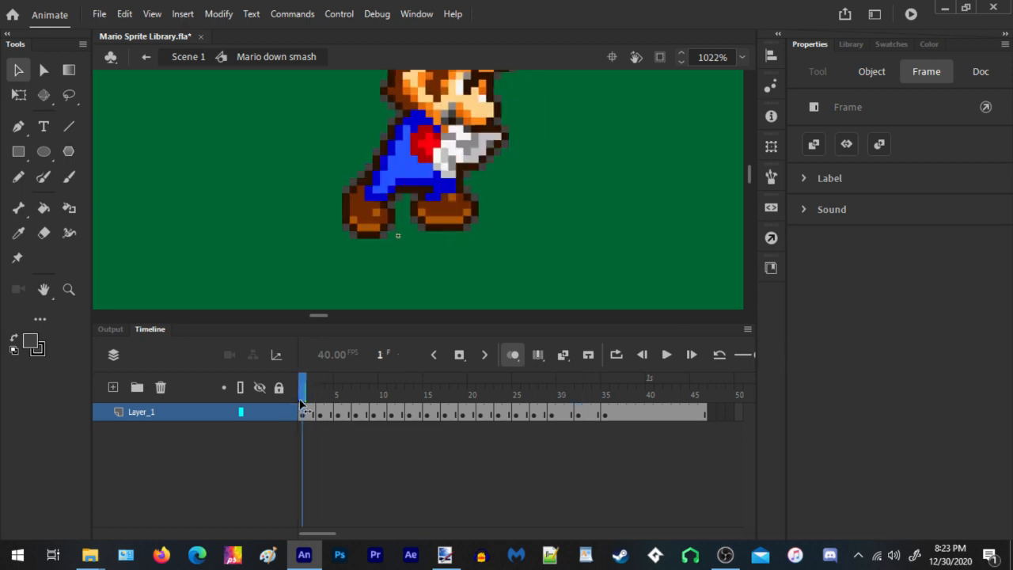
pyautogui.moveTo(304, 406); pyautogui.dragTo(210, 430)
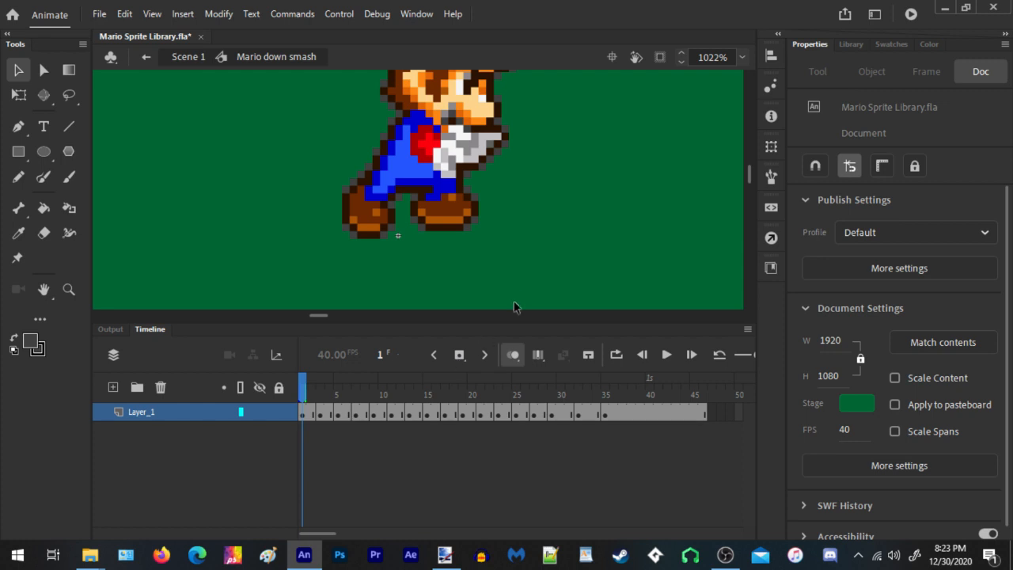
# Replay the whole down smash several times to check its motion, and return to Scene 1
pyautogui.press('Return')
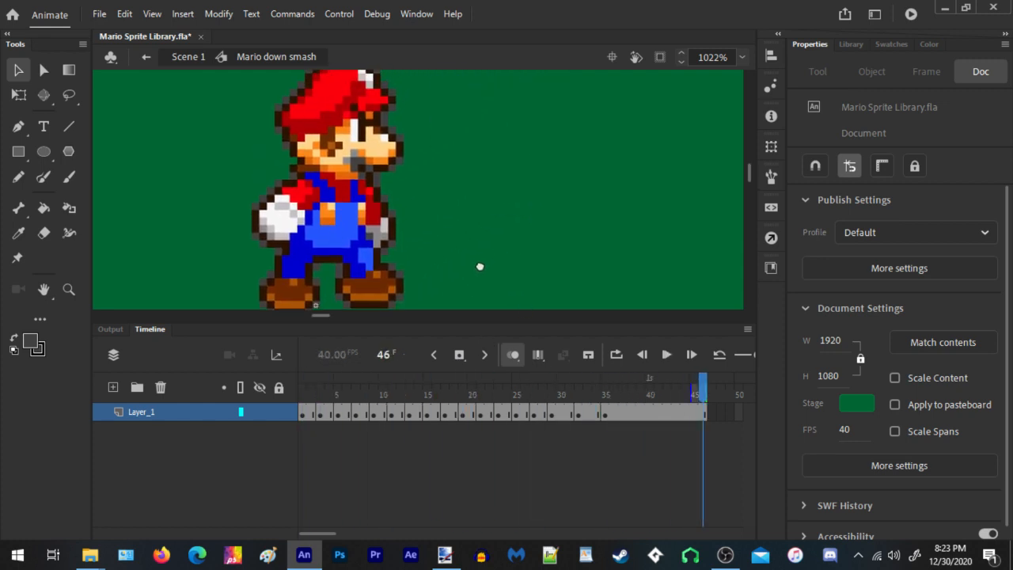
pyautogui.scroll(-3, 411, 254)
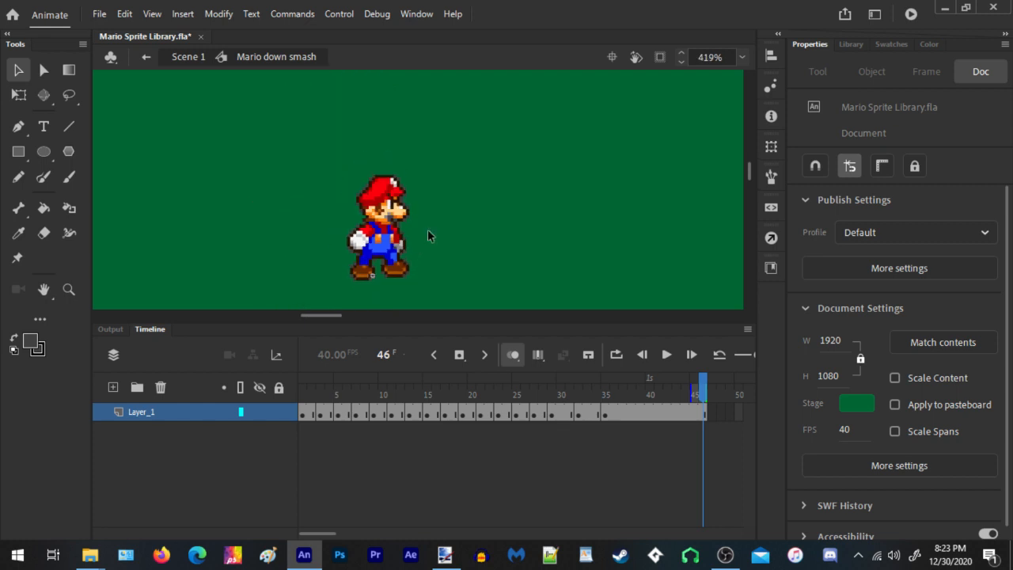
pyautogui.press('Return')
pyautogui.press('Return')
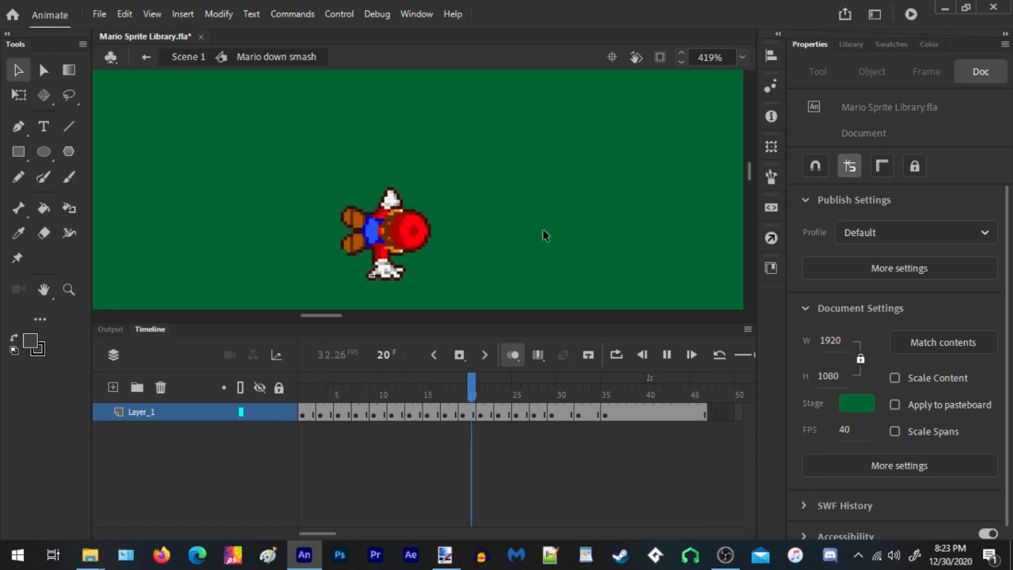
pyautogui.press('Return')
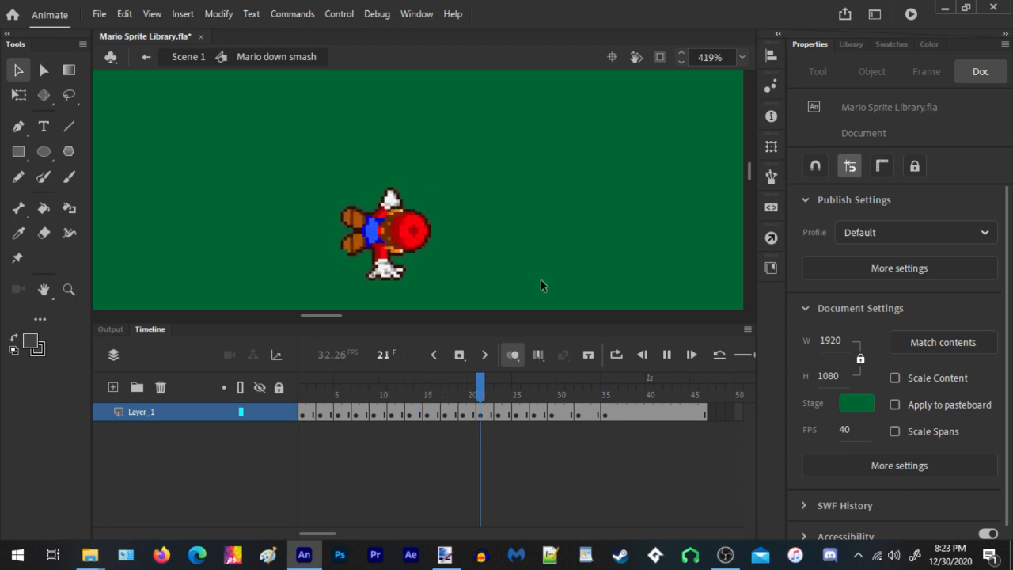
pyautogui.press('Return')
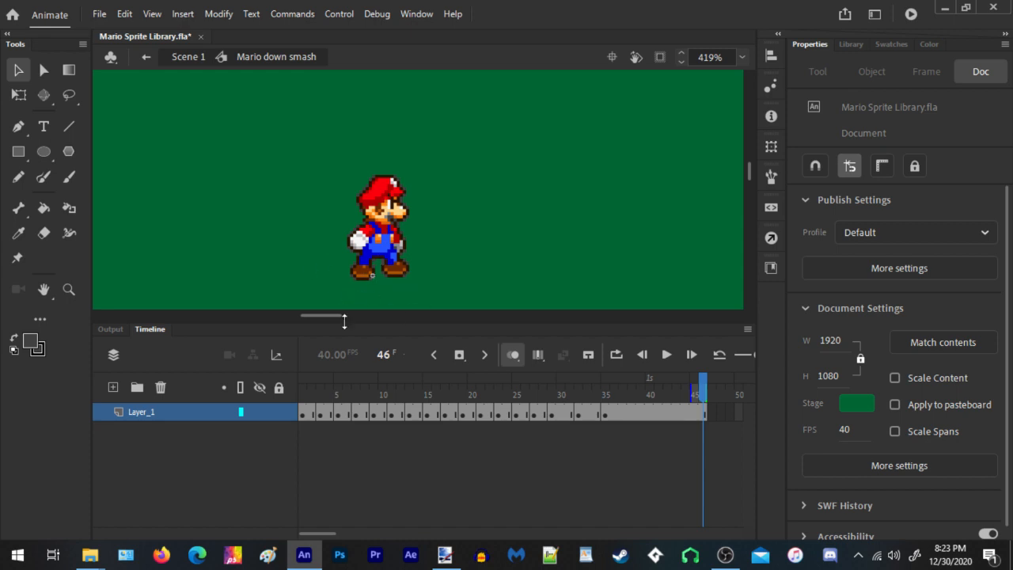
pyautogui.click(190, 57)
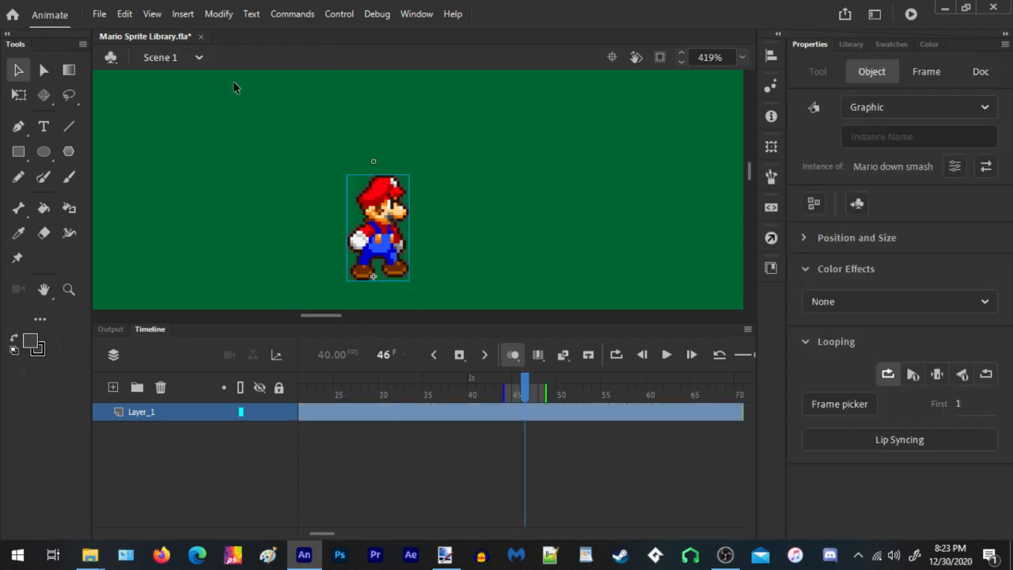
# Play the down smash in Scene 1 to check its motion, and save the Mario Sprite Library file
pyautogui.click(524, 214)
pyautogui.press('Return')
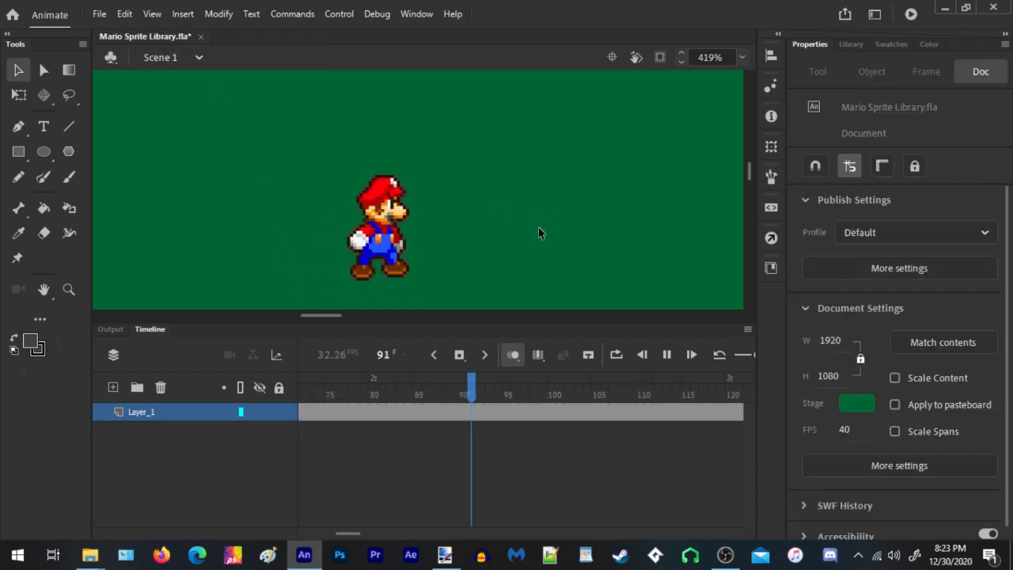
pyautogui.press('Return')
pyautogui.click(99, 14)
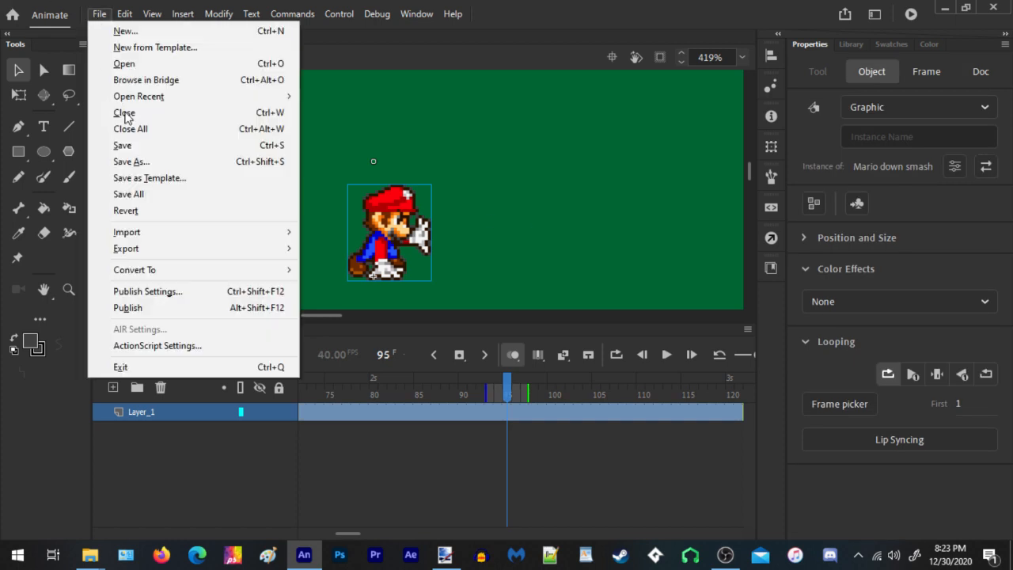
pyautogui.click(129, 150)
# Move the down smash sprite up and to the left on the Scene 1 stage
pyautogui.scroll(-5, 437, 224)
pyautogui.scroll(3, 437, 223)
pyautogui.moveTo(434, 222); pyautogui.dragTo(251, 147)
# Test the movie, enlarge the preview to inspect the down smash beside the other Mario animations, and close it
pyautogui.click(911, 14)
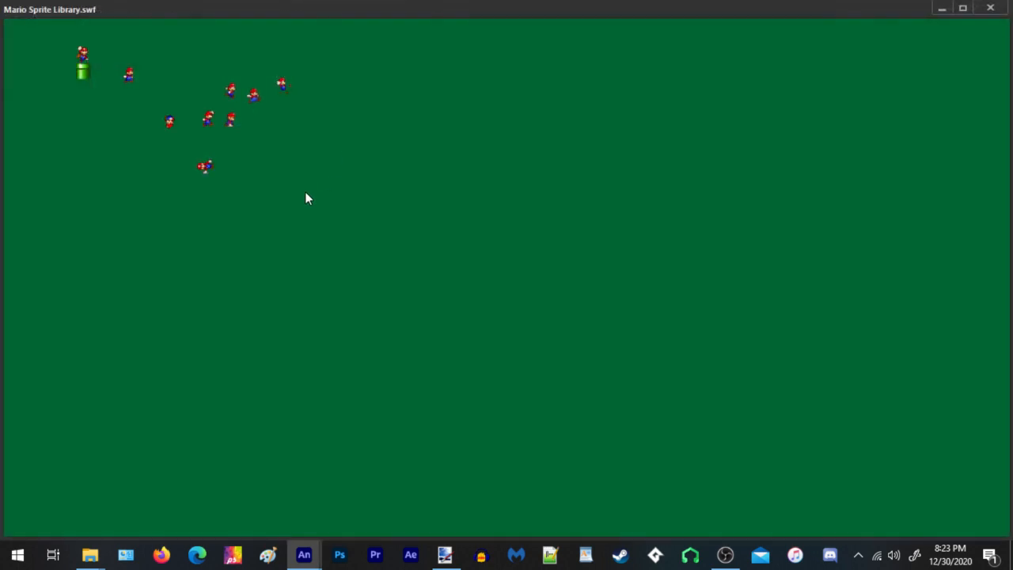
pyautogui.rightClick(199, 158)
pyautogui.click(251, 165)
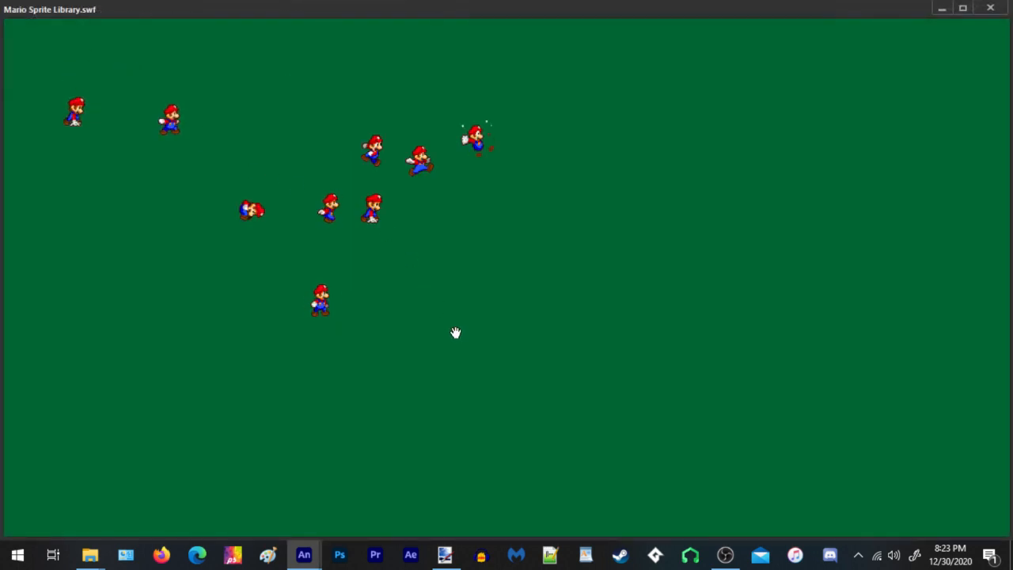
pyautogui.hotkey('ctrl', '=')
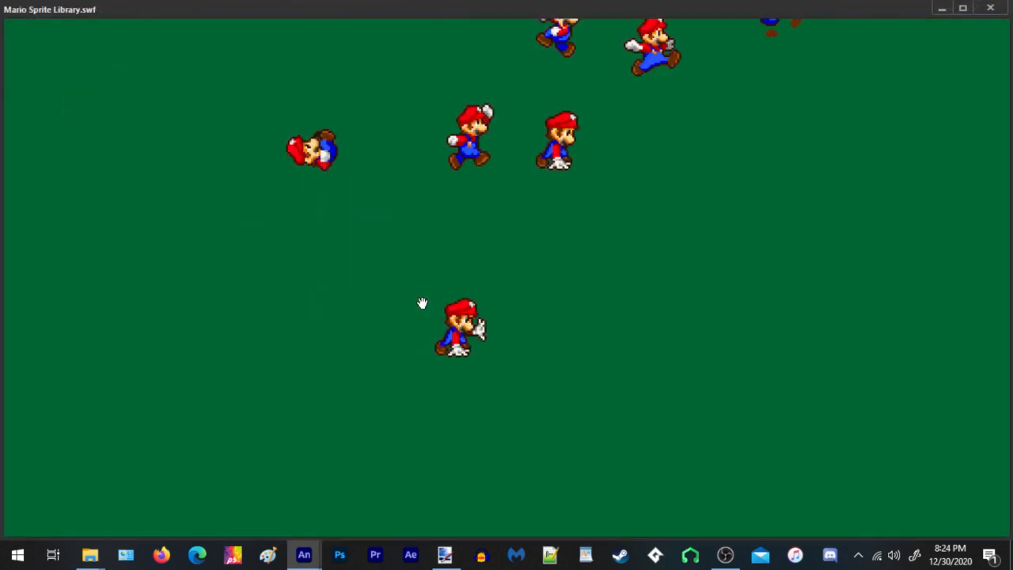
pyautogui.click(990, 9)
# Deselect everything in Scene 1 and save the Mario Sprite Library file again
pyautogui.click(339, 201)
pyautogui.click(99, 14)
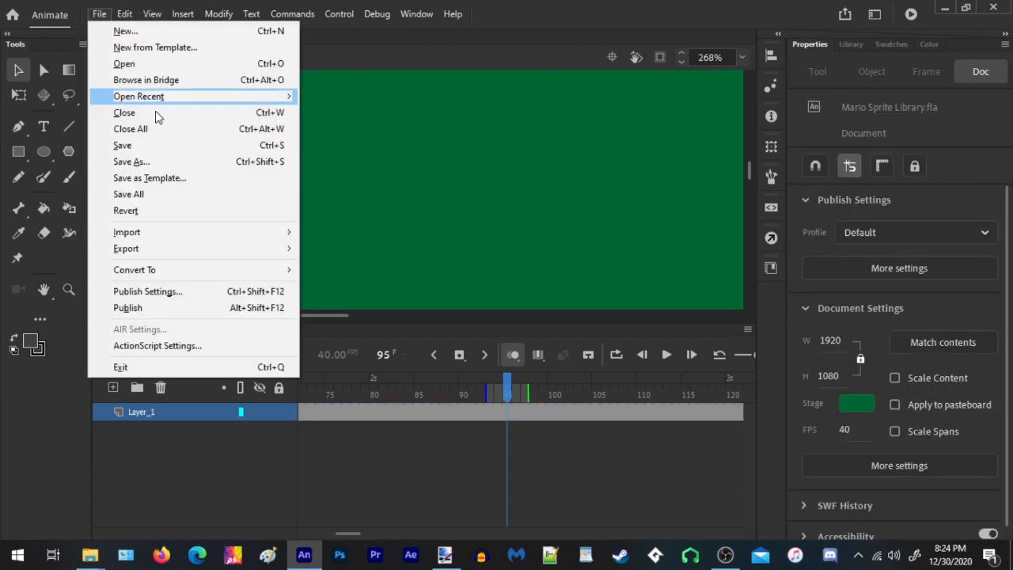
pyautogui.click(138, 143)
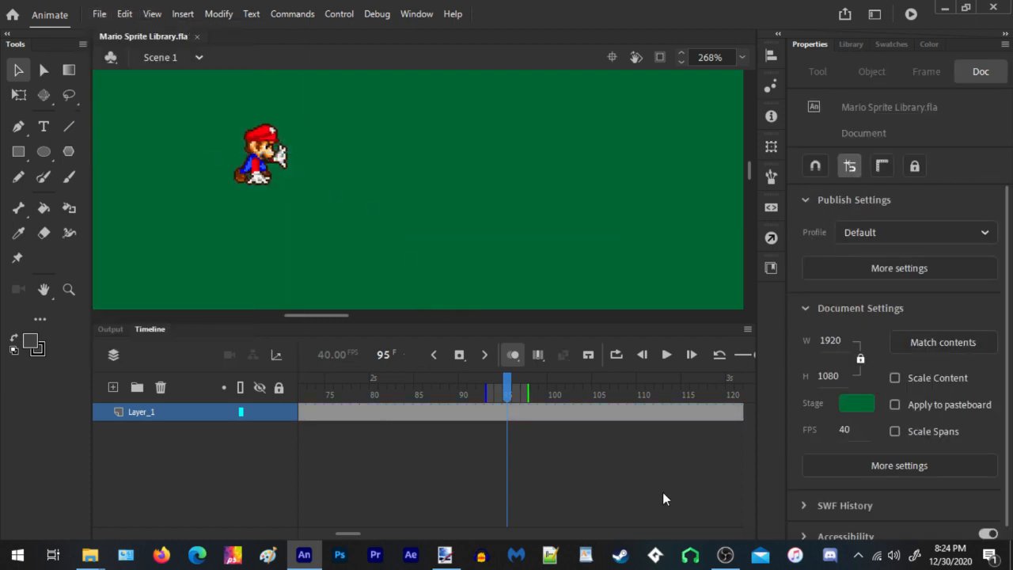
# Switch to paint.net and examine the Mario sprite sheet from the Down Smash section up to the jump and dash sections
pyautogui.click(445, 555)
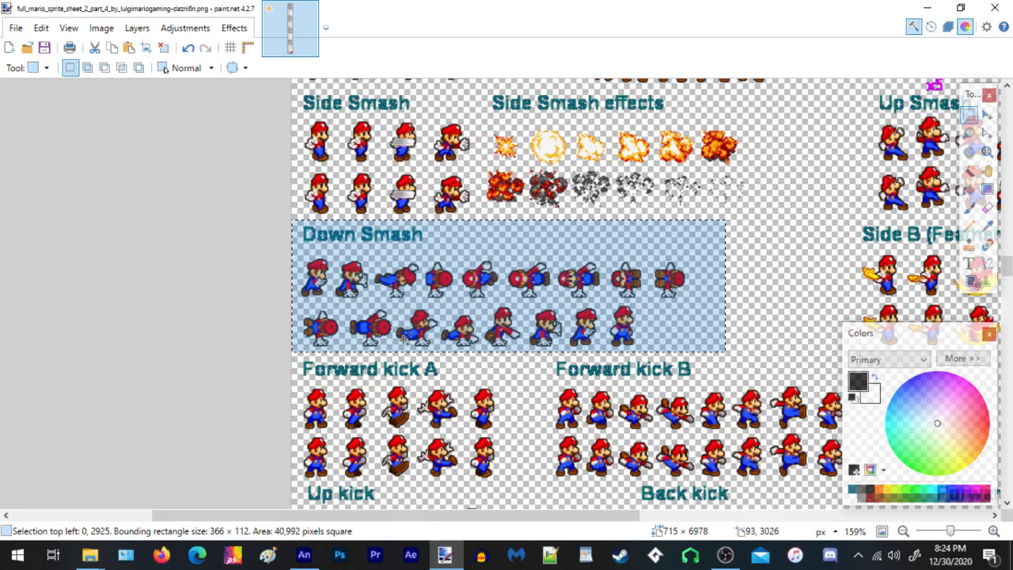
pyautogui.scroll(-5, 404, 339)
pyautogui.scroll(5, 441, 189)
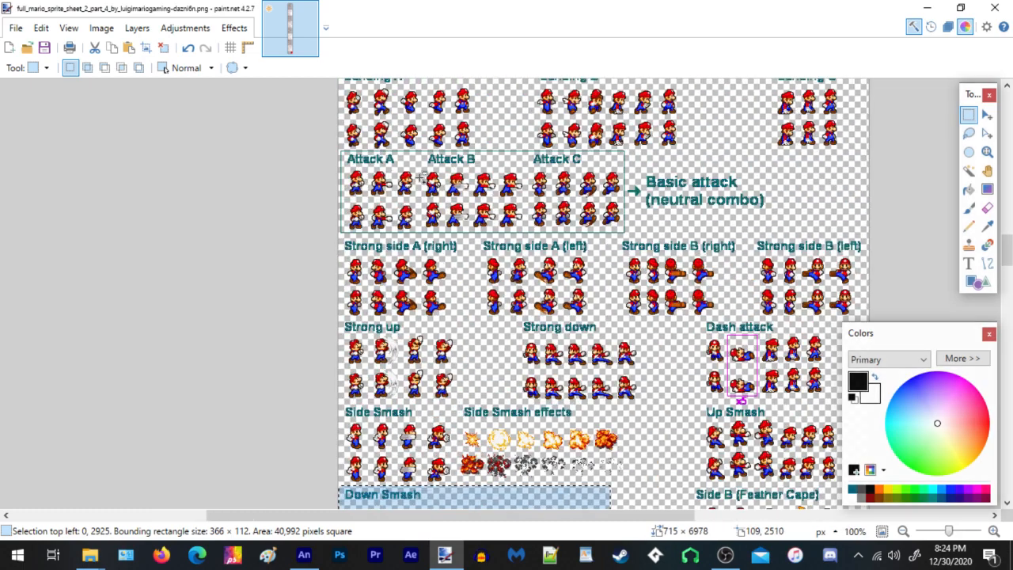
pyautogui.scroll(8, 449, 154)
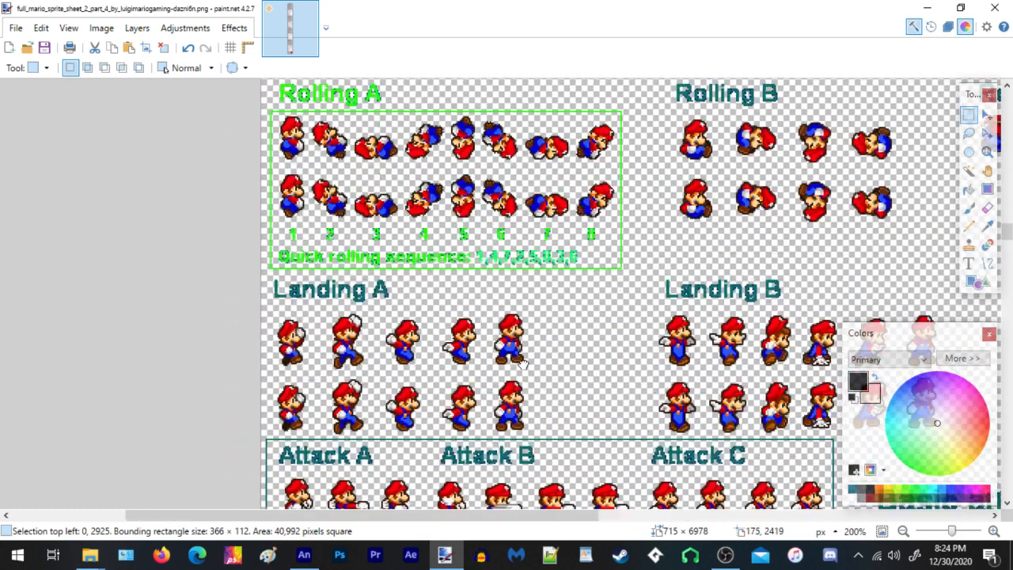
pyautogui.scroll(10, 536, 287)
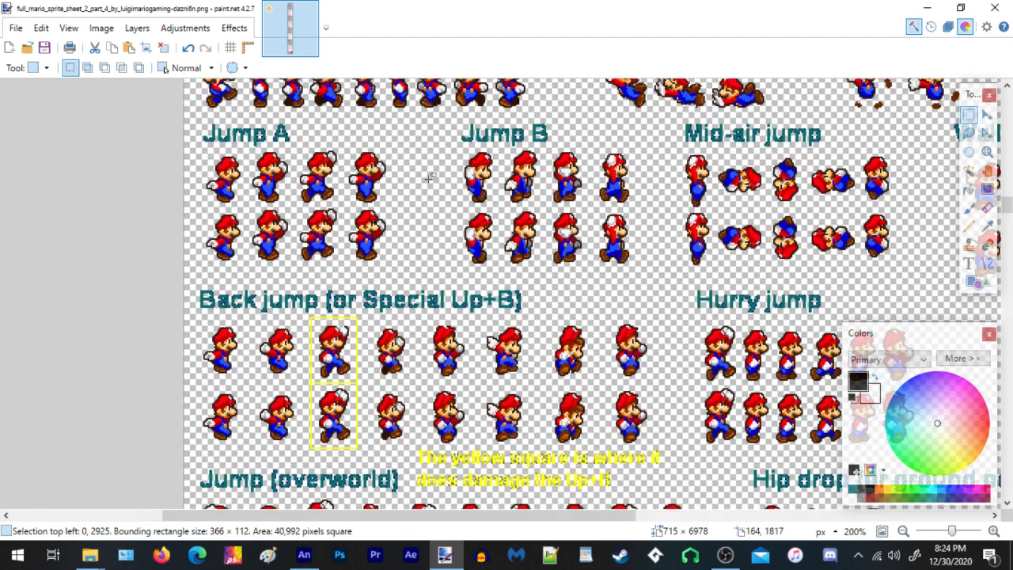
pyautogui.moveTo(430, 176); pyautogui.dragTo(462, 390)
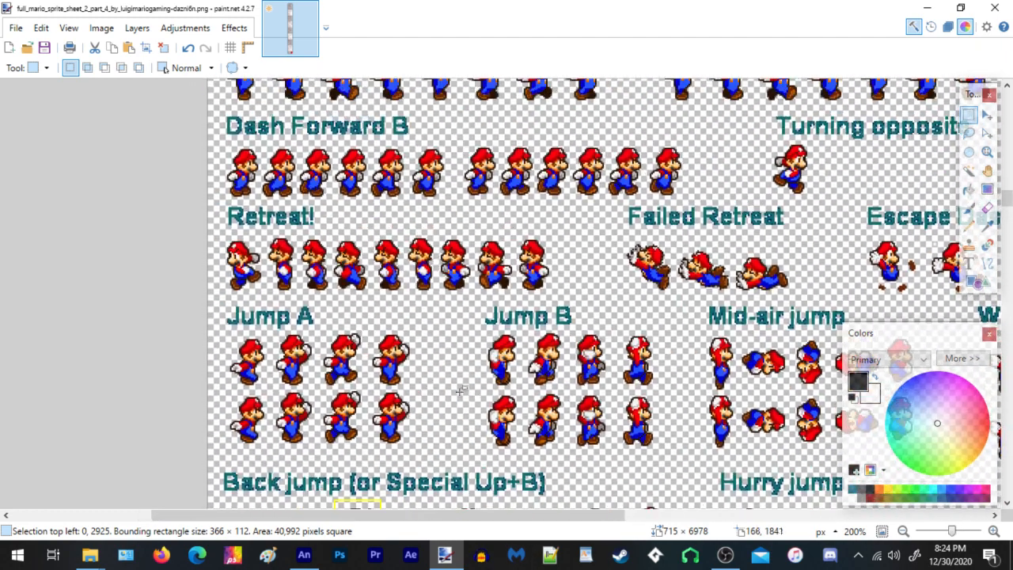
pyautogui.moveTo(485, 232); pyautogui.dragTo(466, 336)
pyautogui.moveTo(460, 258); pyautogui.dragTo(452, 381)
# Examine the Walking, Running A, Running B and Dash Forward rows of the Mario sprite sheet
pyautogui.scroll(5, 452, 381)
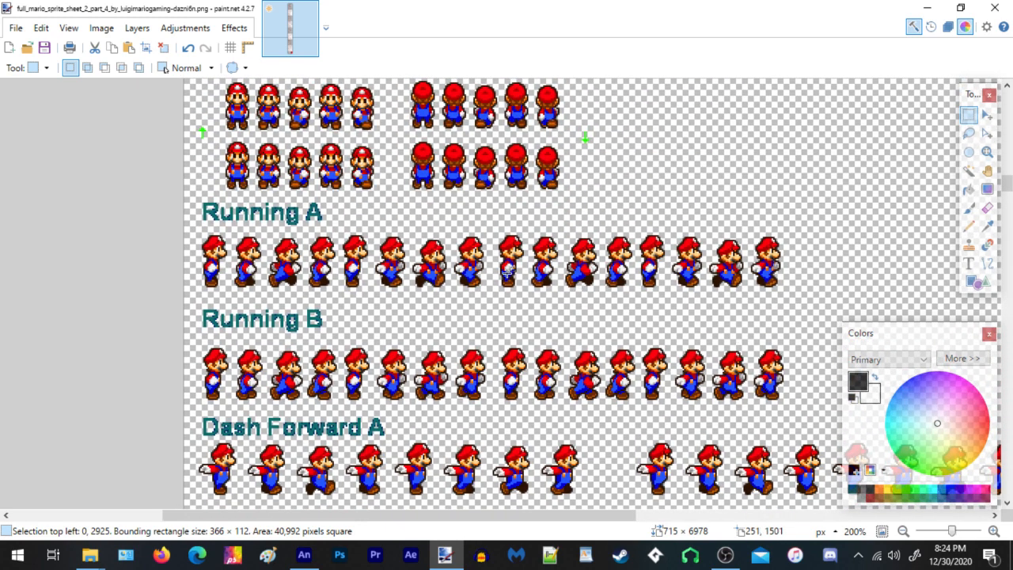
pyautogui.scroll(1, 284, 242)
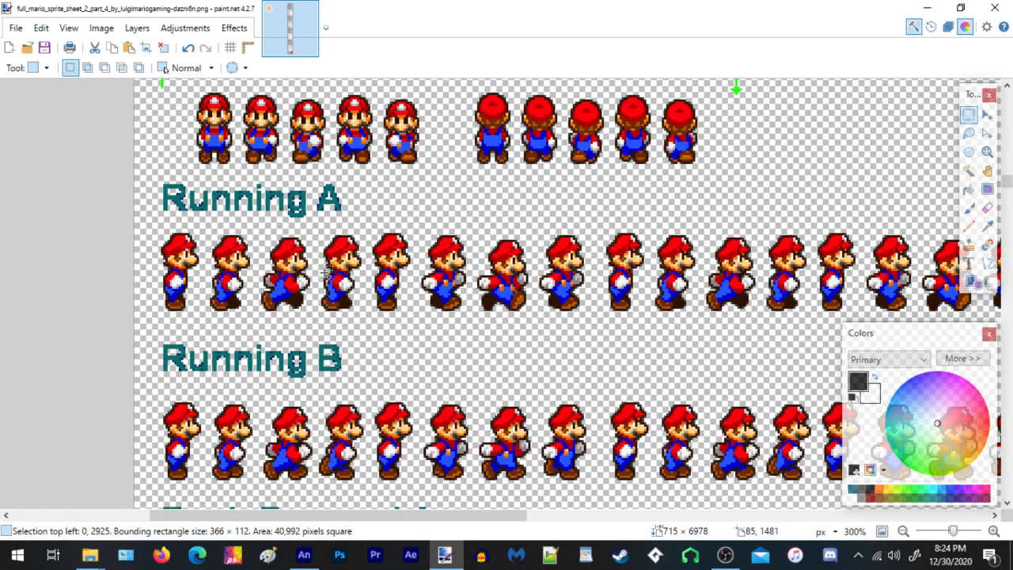
pyautogui.keyDown('ctrl'); pyautogui.scroll(-5, 326, 273); pyautogui.keyUp('ctrl')
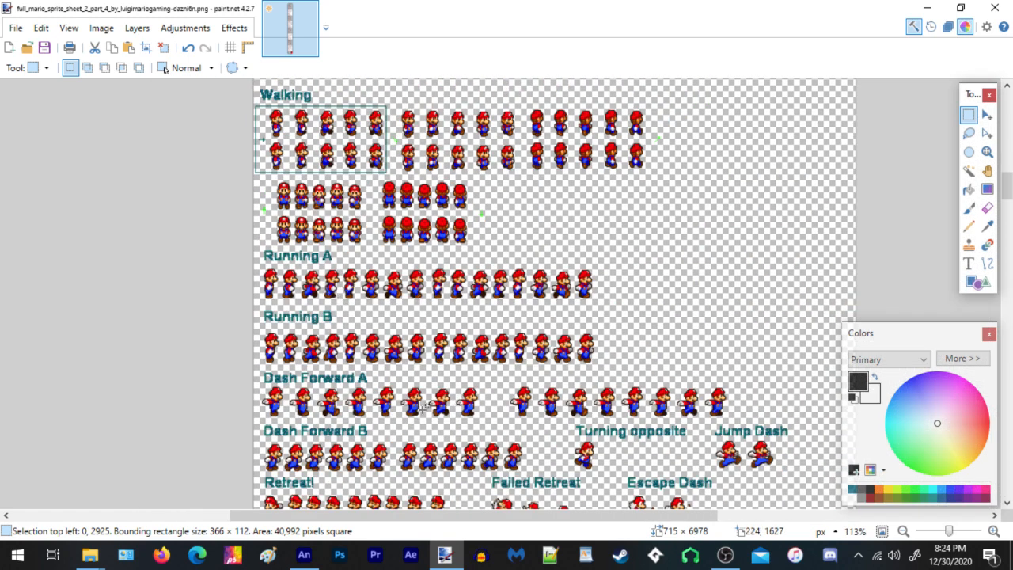
pyautogui.keyDown('ctrl'); pyautogui.scroll(3, 364, 428); pyautogui.keyUp('ctrl')
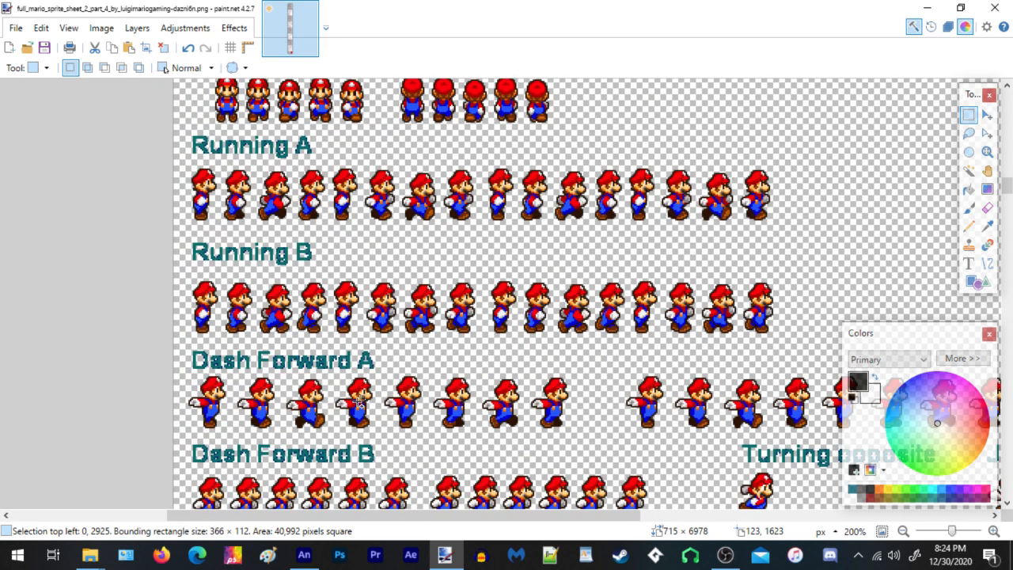
pyautogui.keyDown('ctrl'); pyautogui.scroll(-2, 364, 432); pyautogui.keyUp('ctrl')
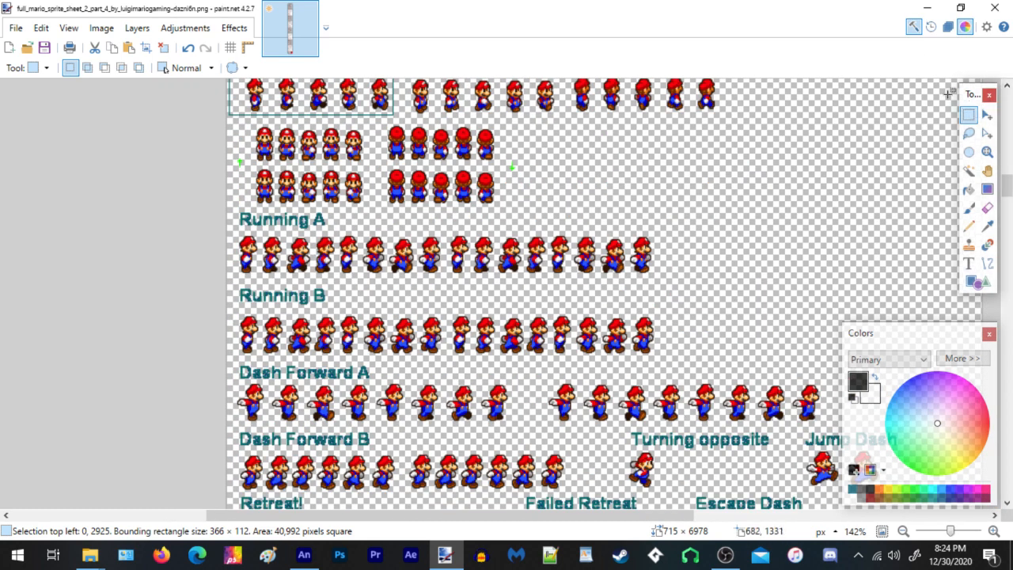
pyautogui.click(928, 18)
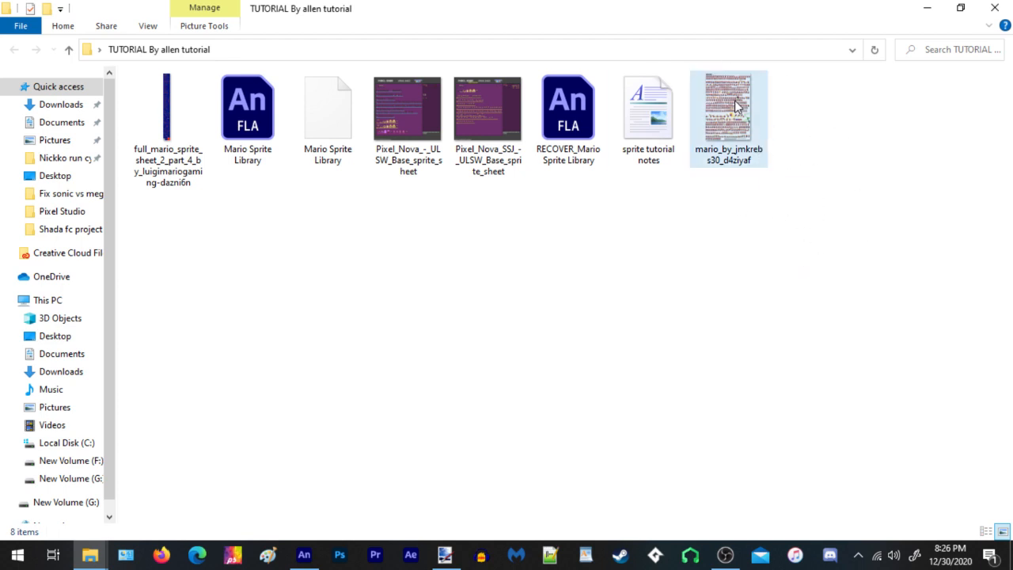
pyautogui.rightClick(736, 127)
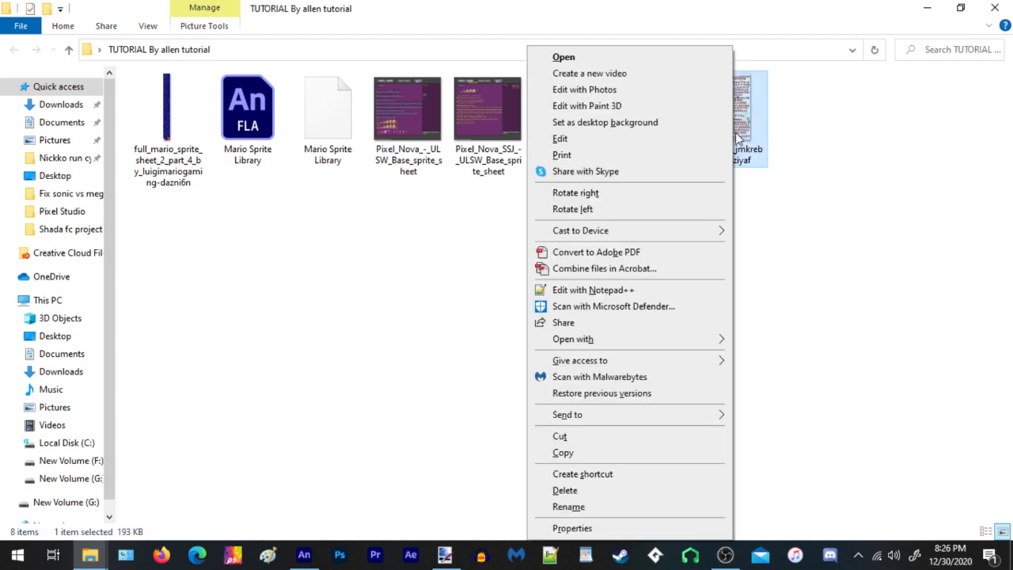
pyautogui.click(843, 208)
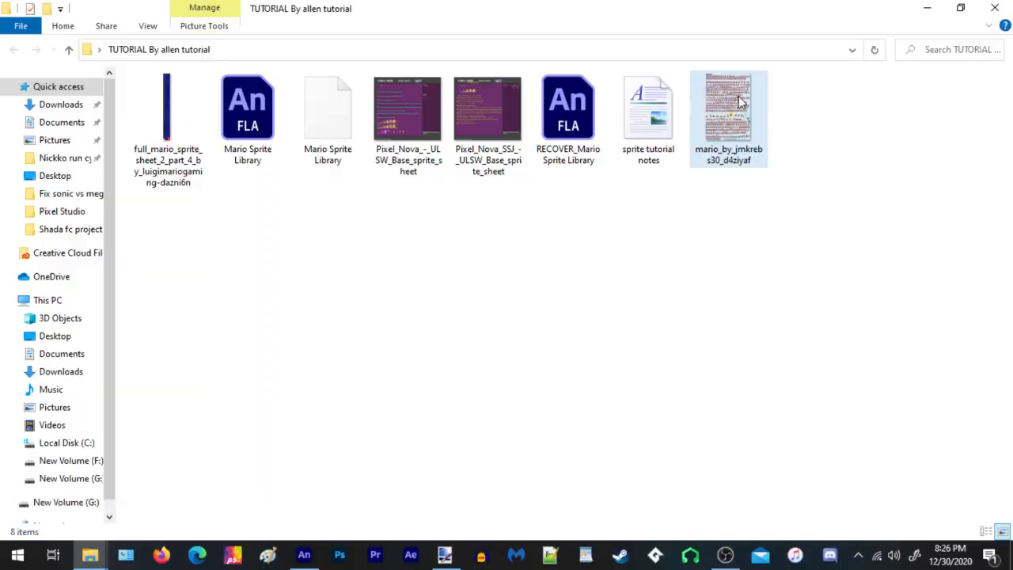
pyautogui.click(740, 101)
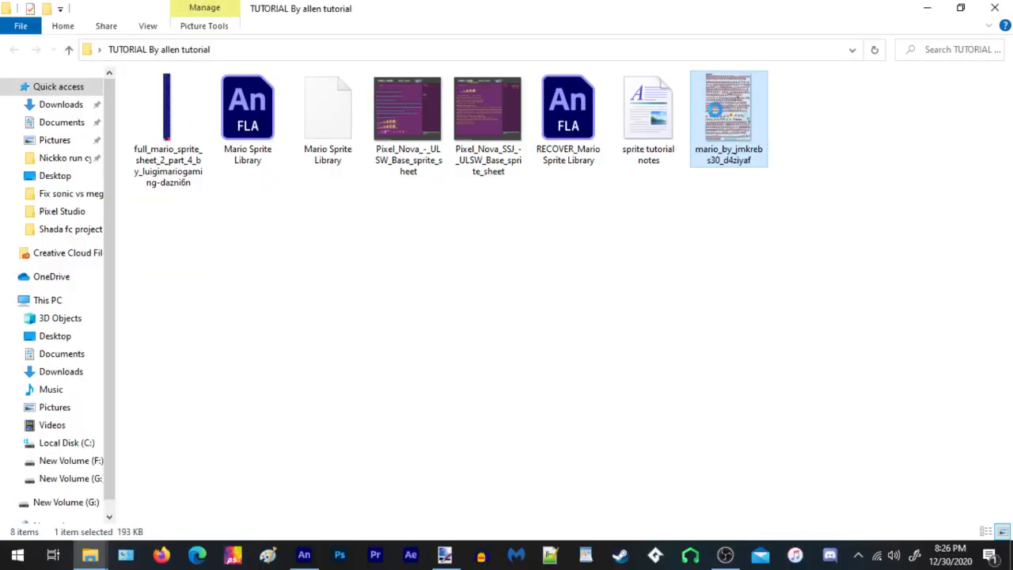
pyautogui.rightClick(725, 111)
pyautogui.press('Escape')
pyautogui.rightClick(740, 116)
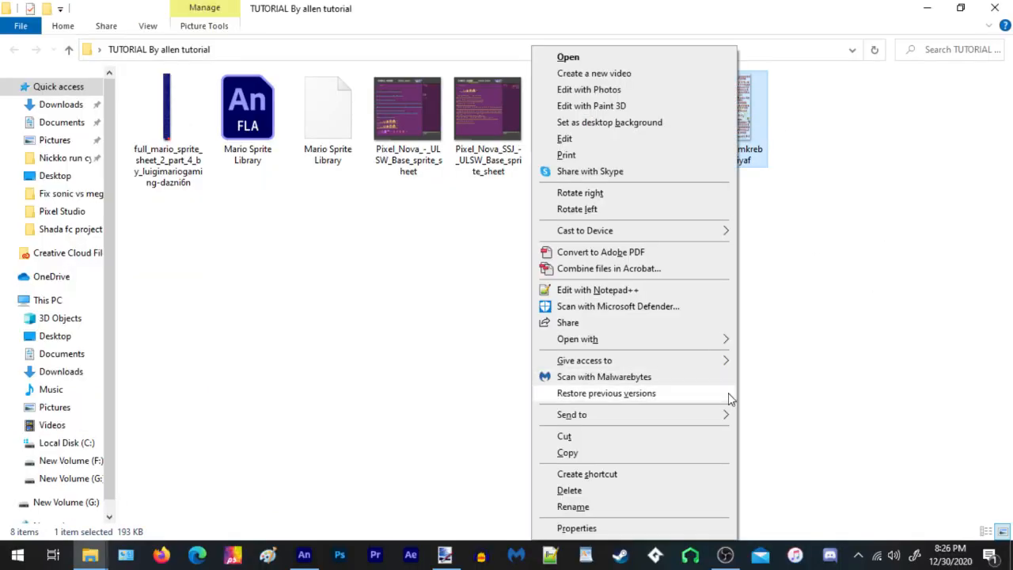
pyautogui.click(855, 266)
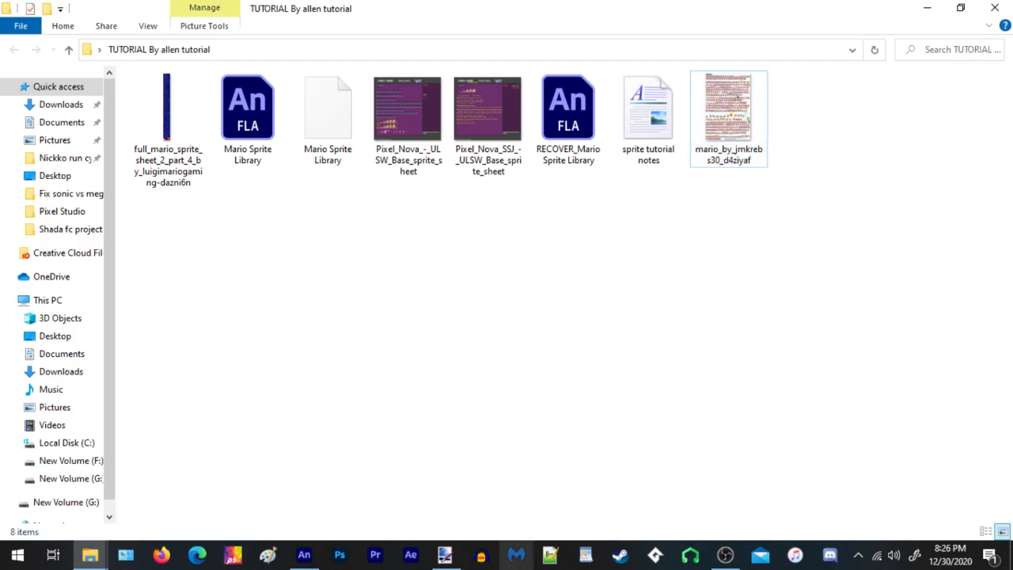
# Return to paint.net, reduce its window and move it aside to expose the mario_by_jmkrebs30_d4ziyaf file in the tutorial folder
pyautogui.click(445, 555)
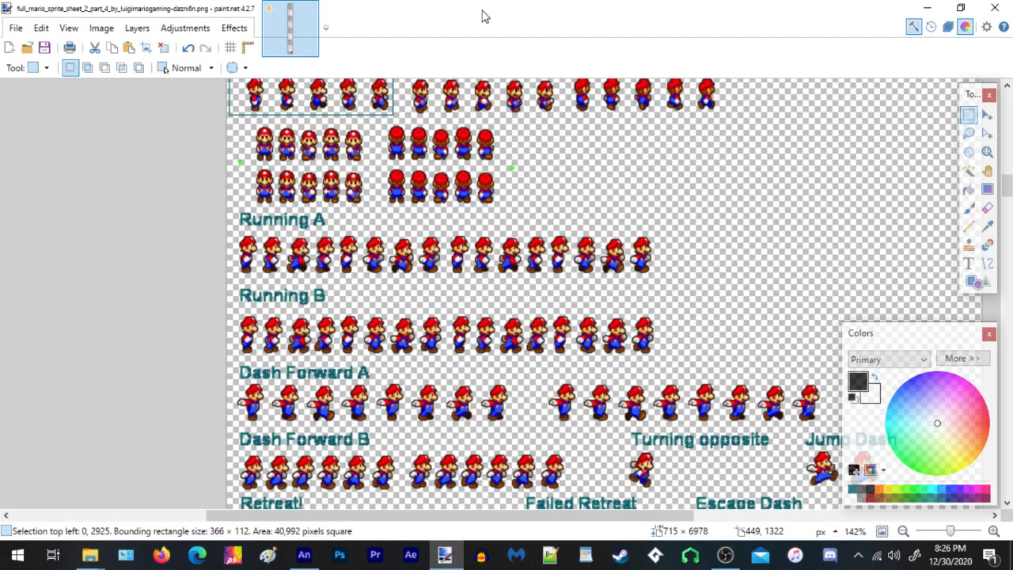
pyautogui.click(961, 7)
pyautogui.moveTo(618, 77)
pyautogui.mouseDown()
pyautogui.moveTo(398, 71)
pyautogui.moveTo(407, 69)
pyautogui.mouseUp()
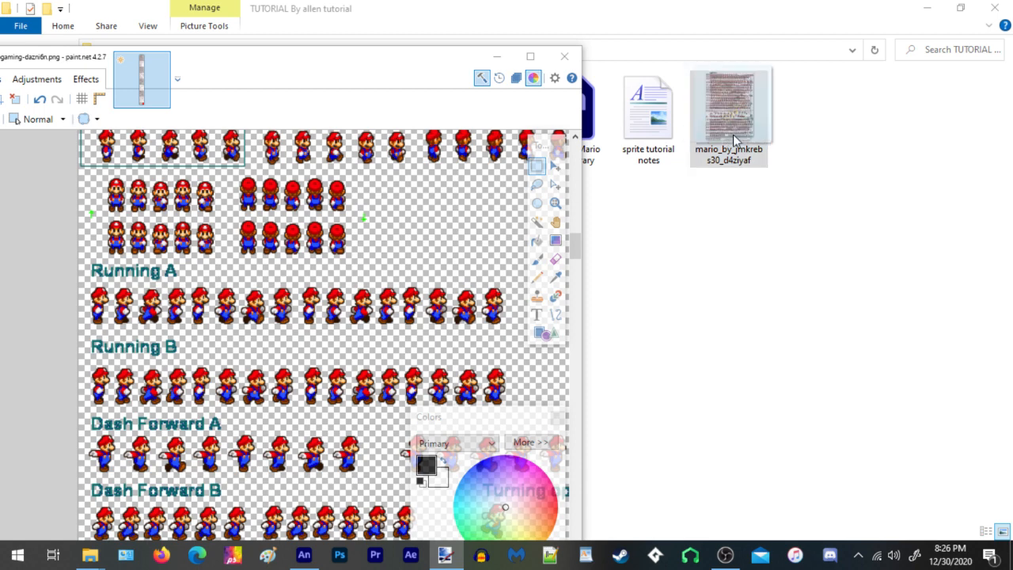
pyautogui.click(861, 277)
pyautogui.rightClick(733, 127)
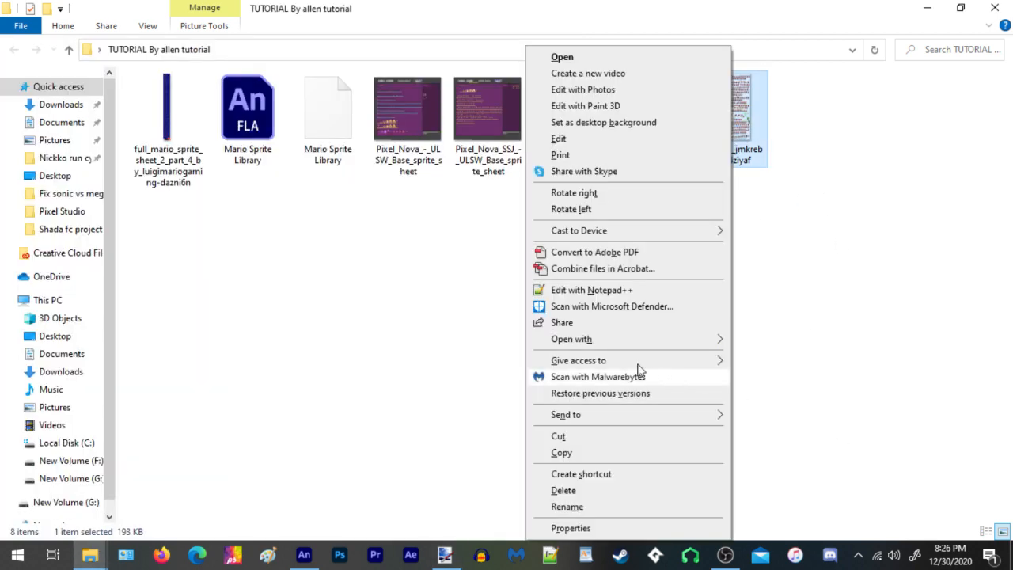
pyautogui.moveTo(626, 338)
pyautogui.click(946, 151)
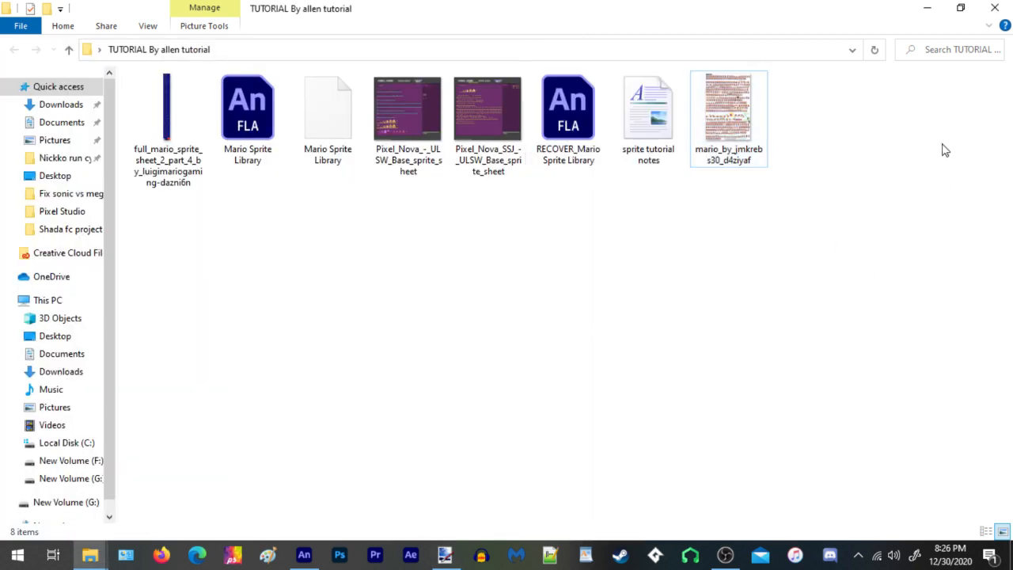
# Open mario_by_jmkrebs30_d4ziyaf.png from the tutorial folder as a separate image in paint.net and maximize the window
pyautogui.click(444, 554)
pyautogui.moveTo(718, 106)
pyautogui.mouseDown()
pyautogui.moveTo(301, 249)
pyautogui.moveTo(303, 258)
pyautogui.mouseUp()
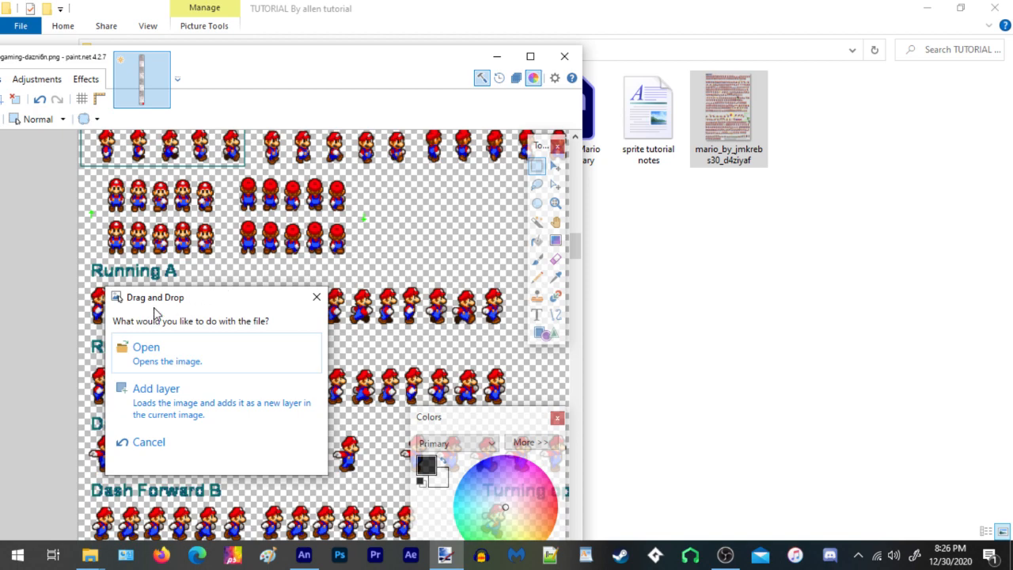
pyautogui.click(146, 348)
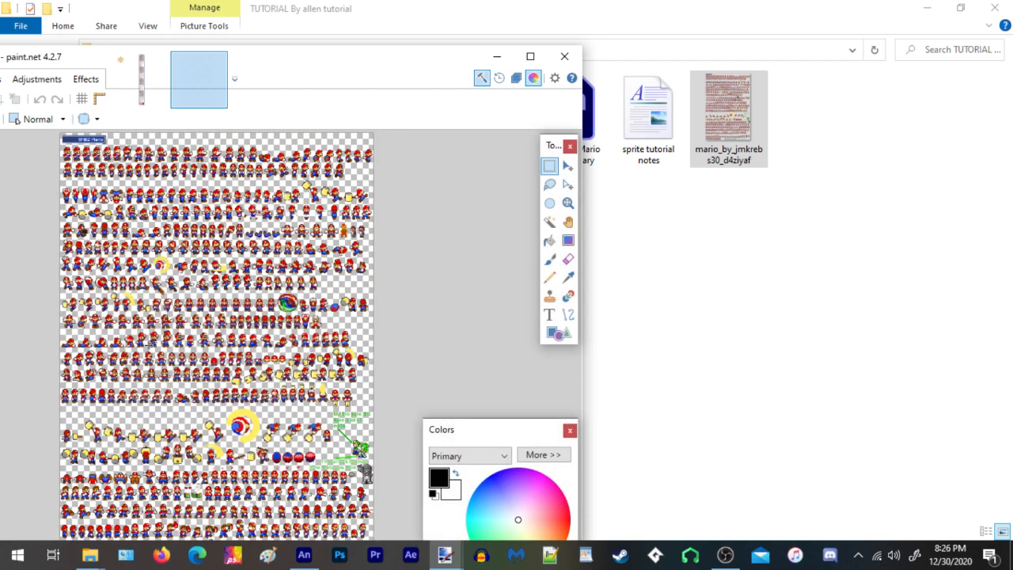
pyautogui.click(528, 56)
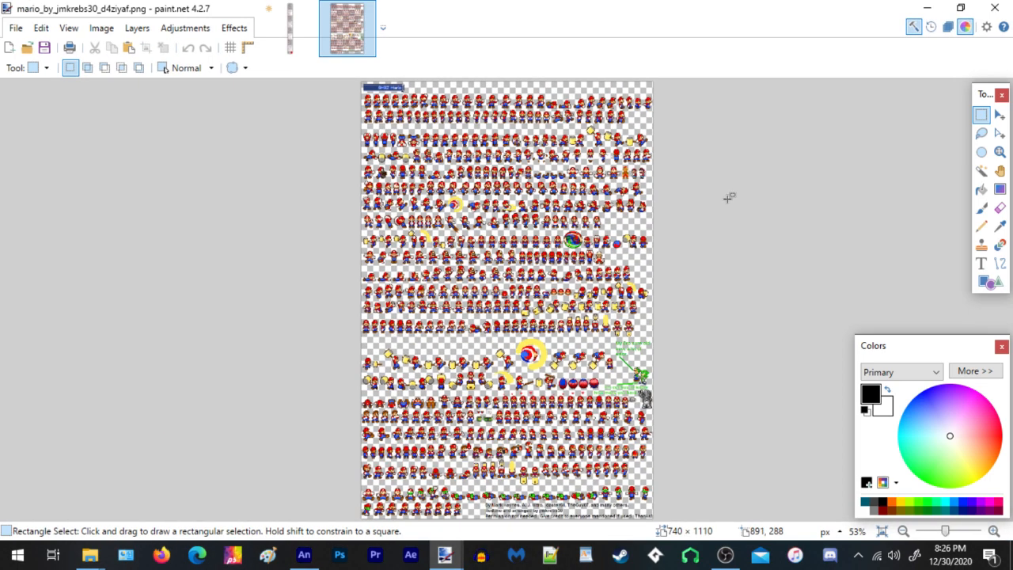
# Examine the poses on the SMBZ Mario sheet down to the credits at its end and back to the first rows
pyautogui.keyDown('ctrl'); pyautogui.scroll(3, 469, 113); pyautogui.keyUp('ctrl')
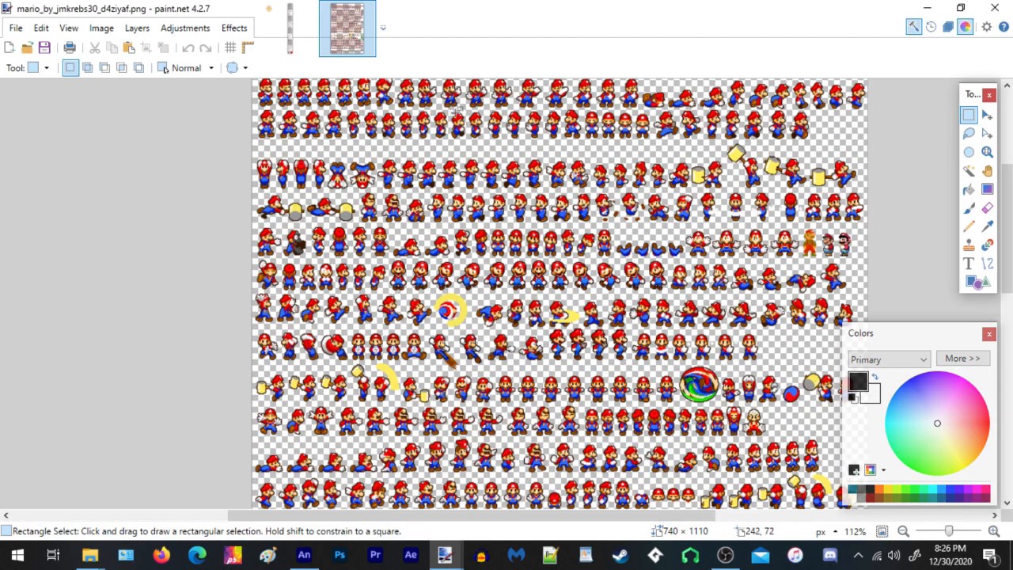
pyautogui.scroll(-3, 502, 204)
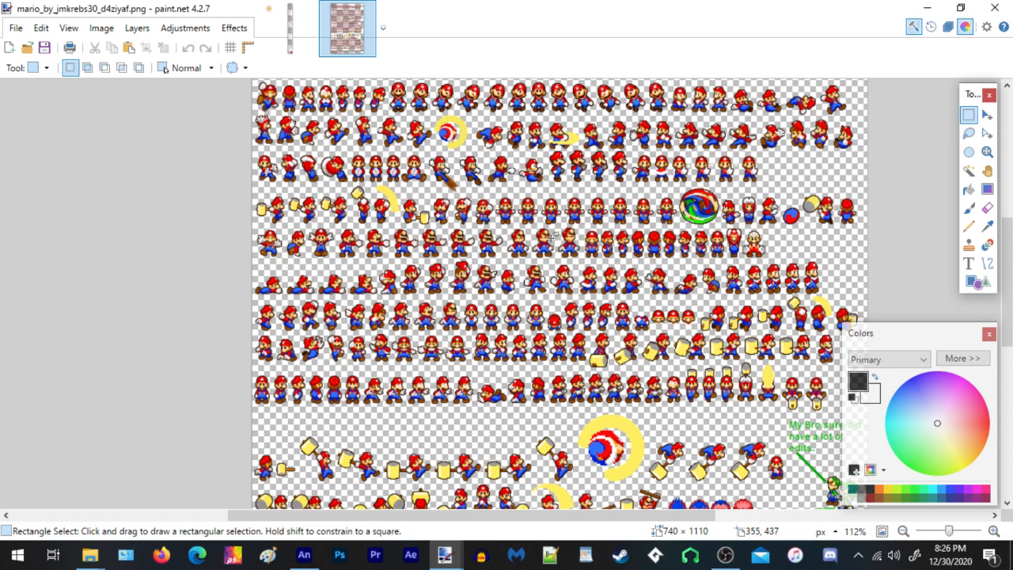
pyautogui.scroll(-3, 607, 316)
pyautogui.scroll(-3, 639, 315)
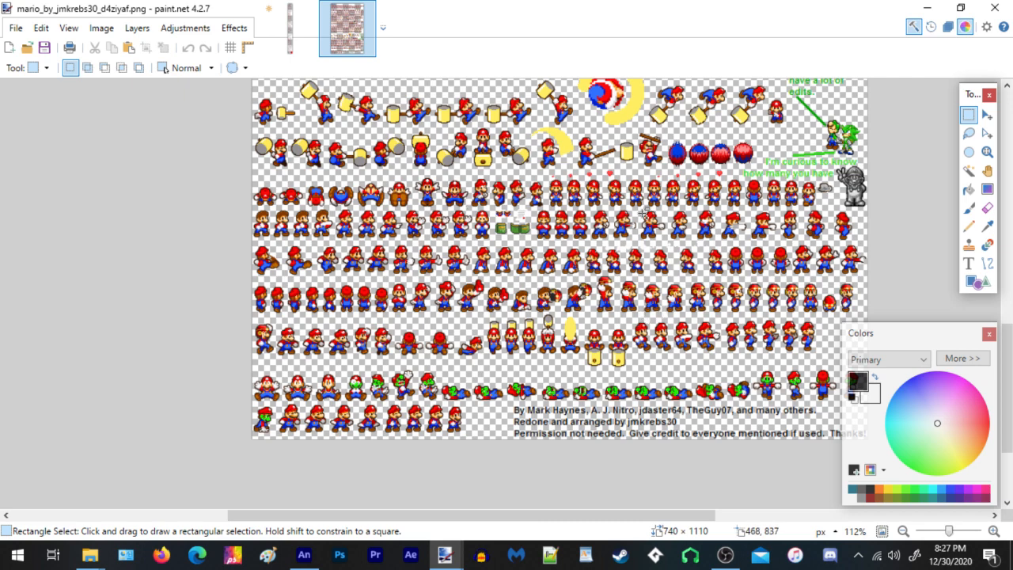
pyautogui.scroll(2, 559, 293)
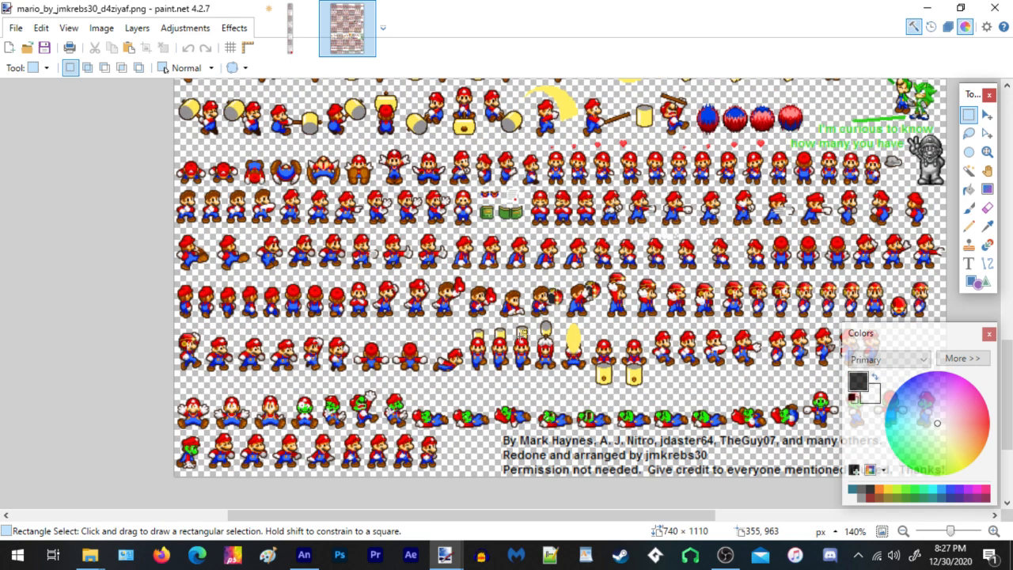
pyautogui.scroll(-3, 335, 422)
pyautogui.scroll(12, 438, 419)
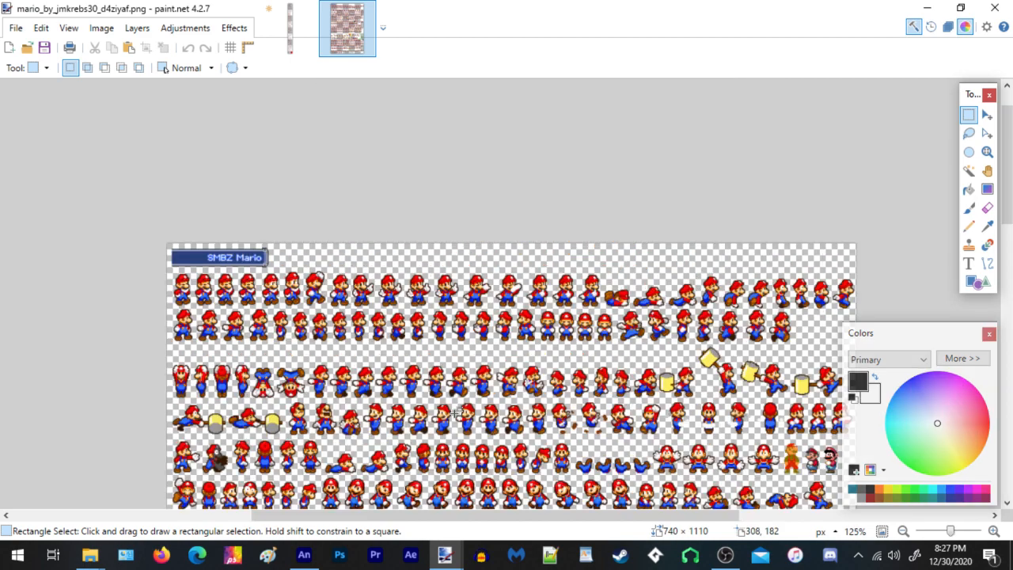
# Examine the SMBZ Mario sheet's lower and upper pose rows for walking and running sprites
pyautogui.scroll(-5, 474, 417)
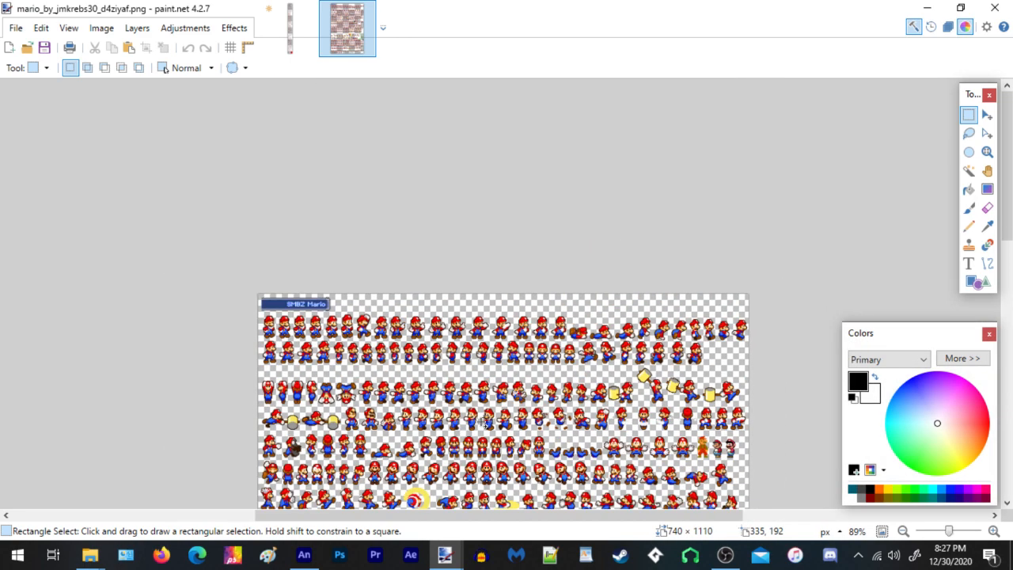
pyautogui.scroll(3, 507, 455)
pyautogui.scroll(5, 491, 422)
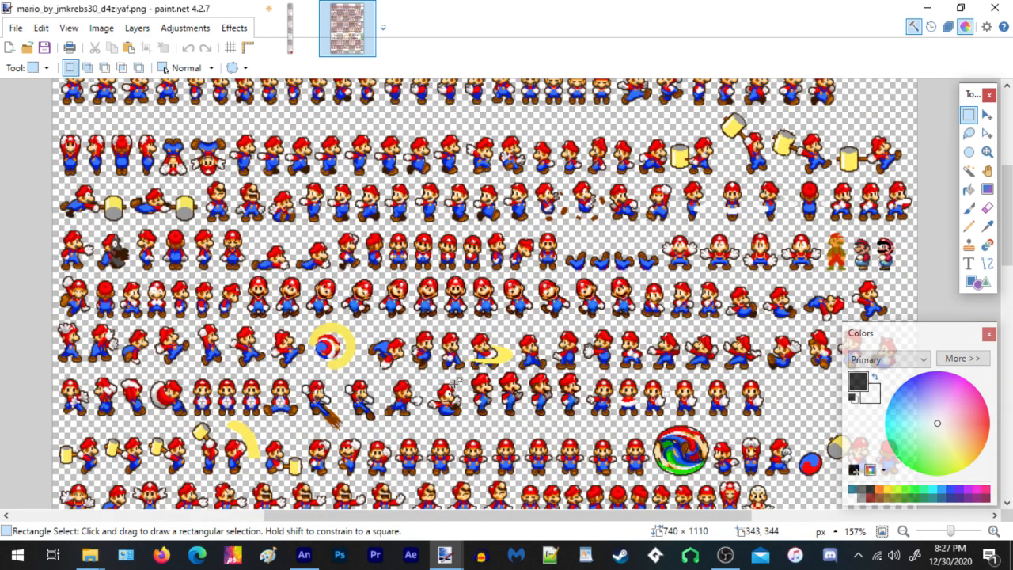
pyautogui.scroll(-4, 643, 237)
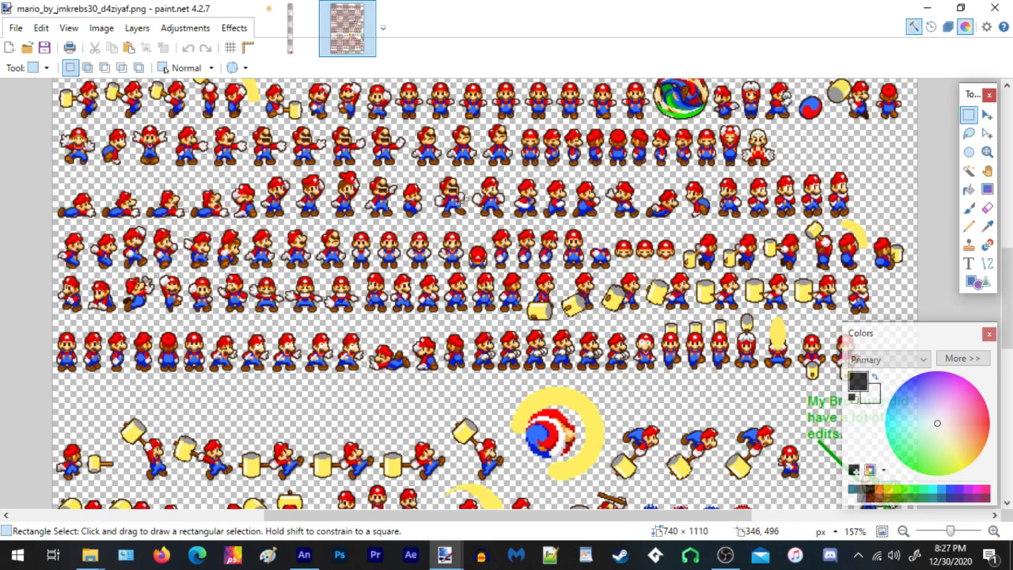
pyautogui.scroll(-5, 486, 197)
pyautogui.scroll(10, 558, 236)
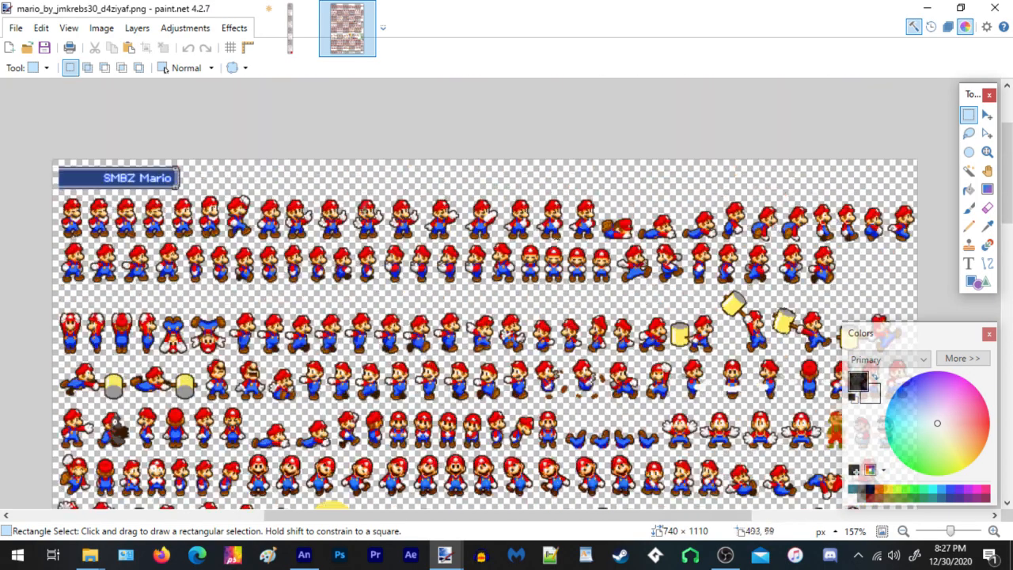
pyautogui.scroll(3, 212, 271)
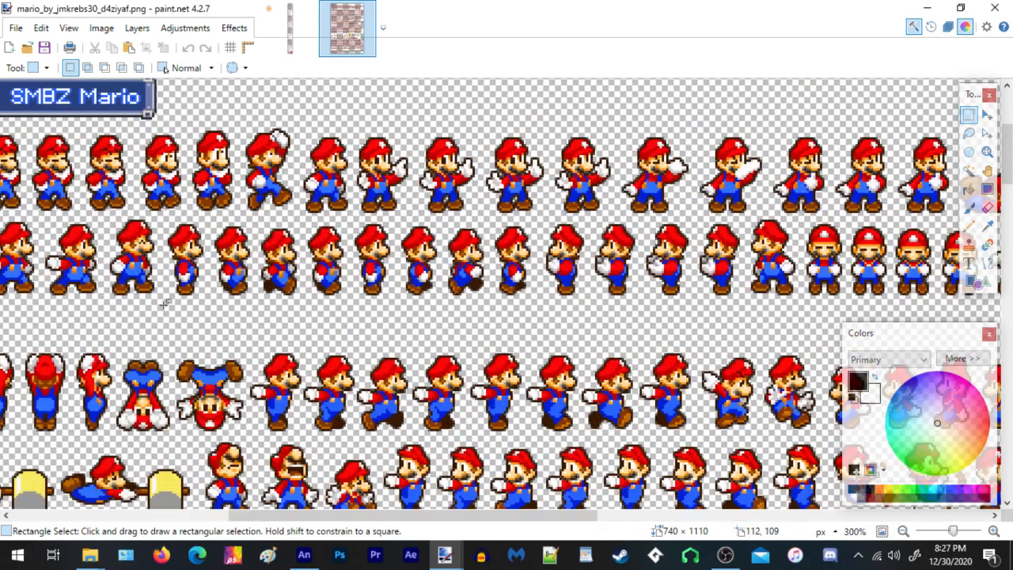
pyautogui.moveTo(162, 307); pyautogui.dragTo(447, 252)
# Switch back to the full_mario_sprite_sheet_2 image, mark the first eight Running A sprites and clear that selection
pyautogui.click(309, 33)
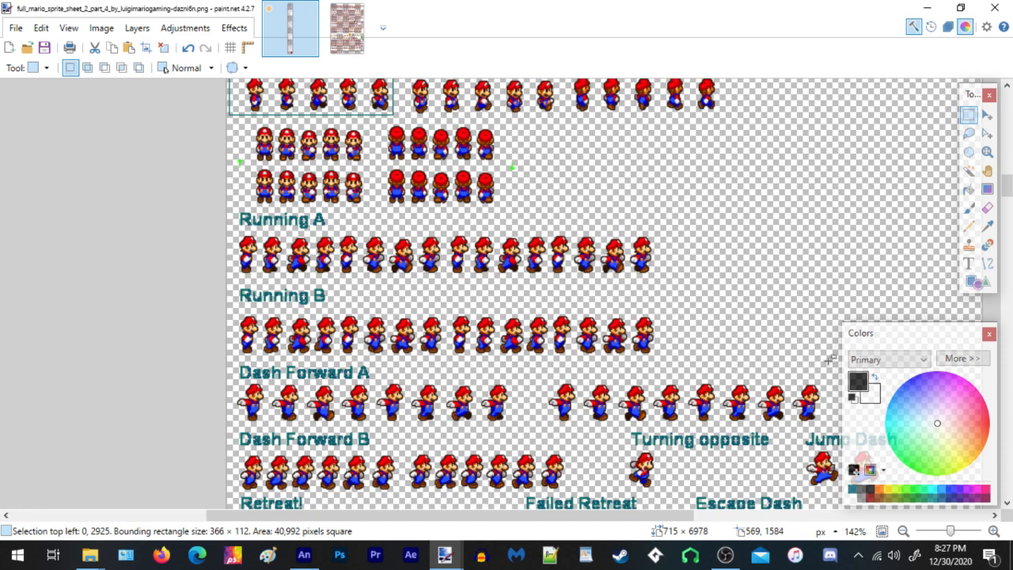
pyautogui.scroll(-3, 464, 301)
pyautogui.scroll(3, 459, 309)
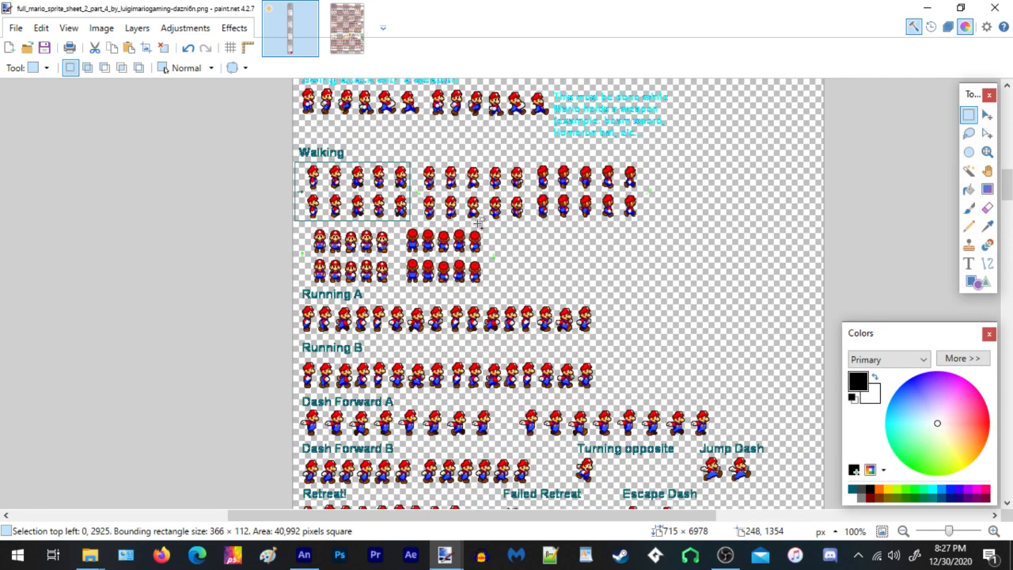
pyautogui.scroll(4, 454, 351)
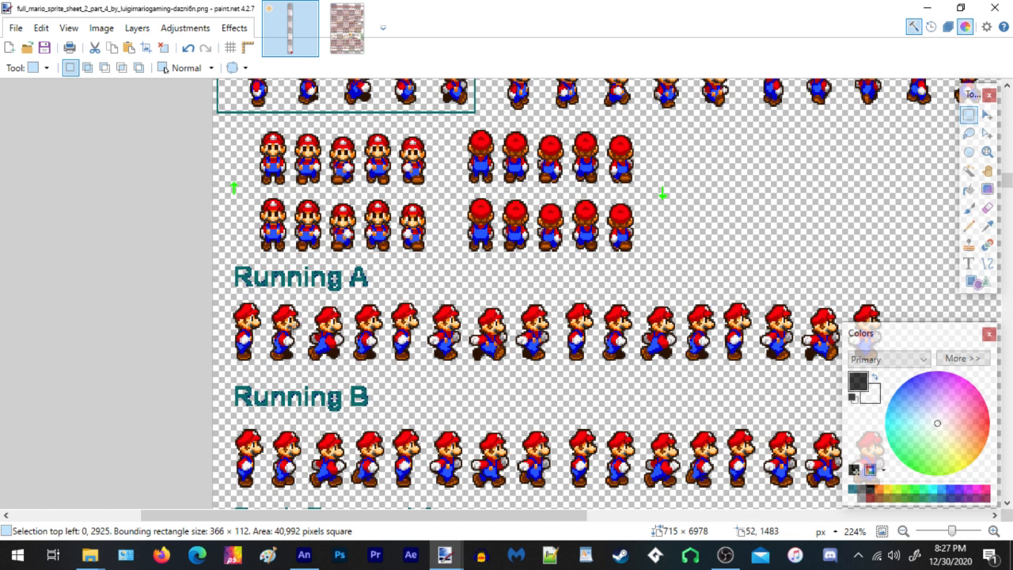
pyautogui.moveTo(219, 298); pyautogui.dragTo(559, 379)
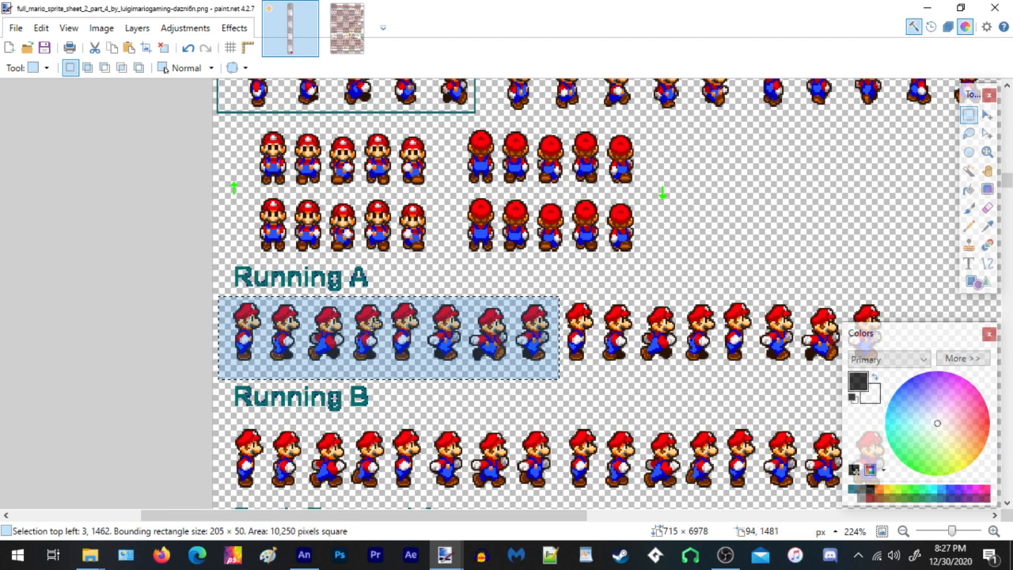
pyautogui.click(575, 214)
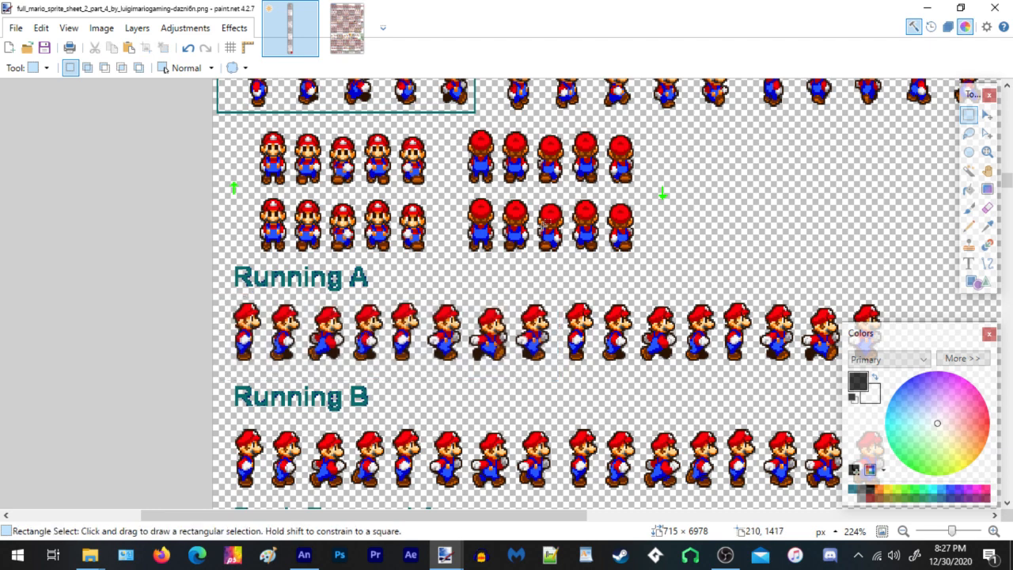
# Copy the first eight Running B sprites and paste them onto the stage in Animate, to the right of the existing Mario sprite
pyautogui.scroll(-3, 337, 284)
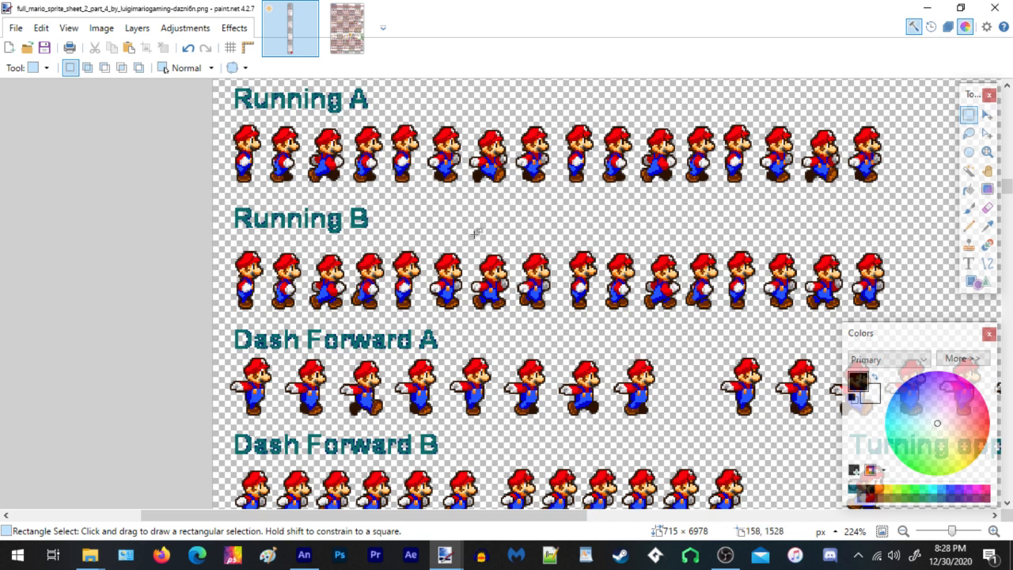
pyautogui.moveTo(215, 237); pyautogui.dragTo(559, 323)
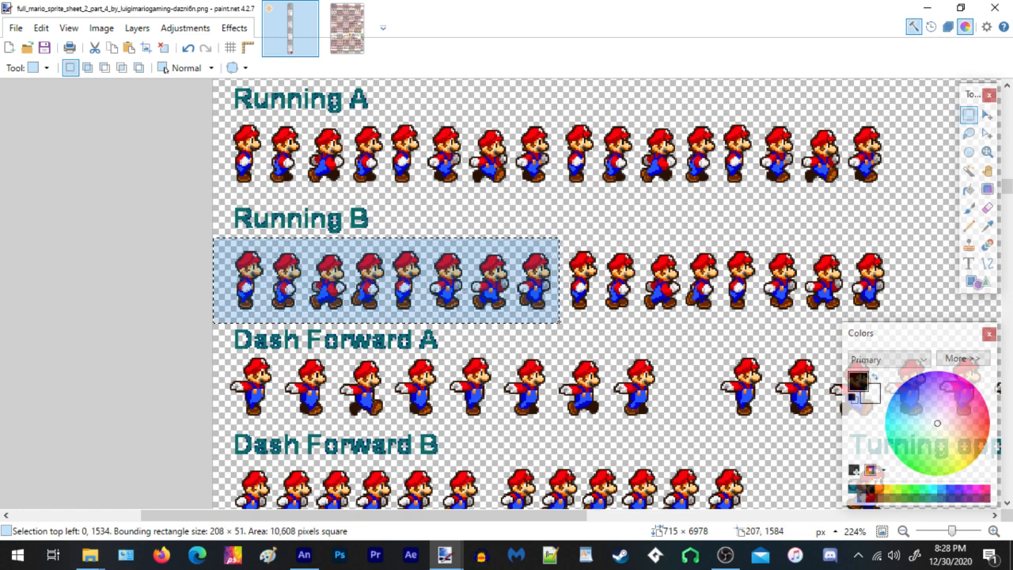
pyautogui.click(112, 48)
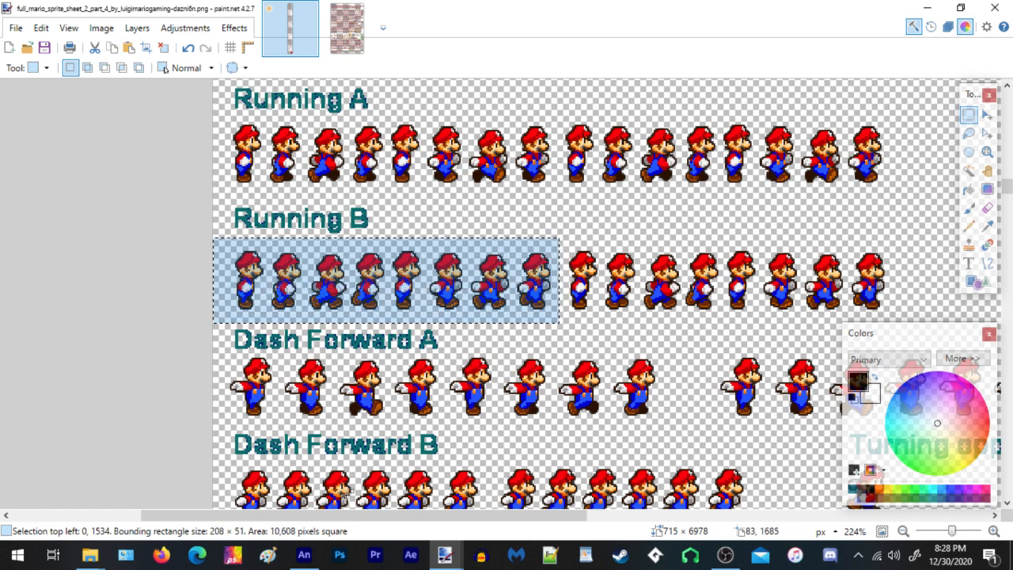
pyautogui.click(304, 555)
pyautogui.rightClick(478, 227)
pyautogui.click(531, 267)
pyautogui.moveTo(473, 234); pyautogui.dragTo(672, 209)
# Copy the first eight Dash Forward A sprites from the paint.net sheet and place them in Animate below the Running B row
pyautogui.moveTo(445, 554)
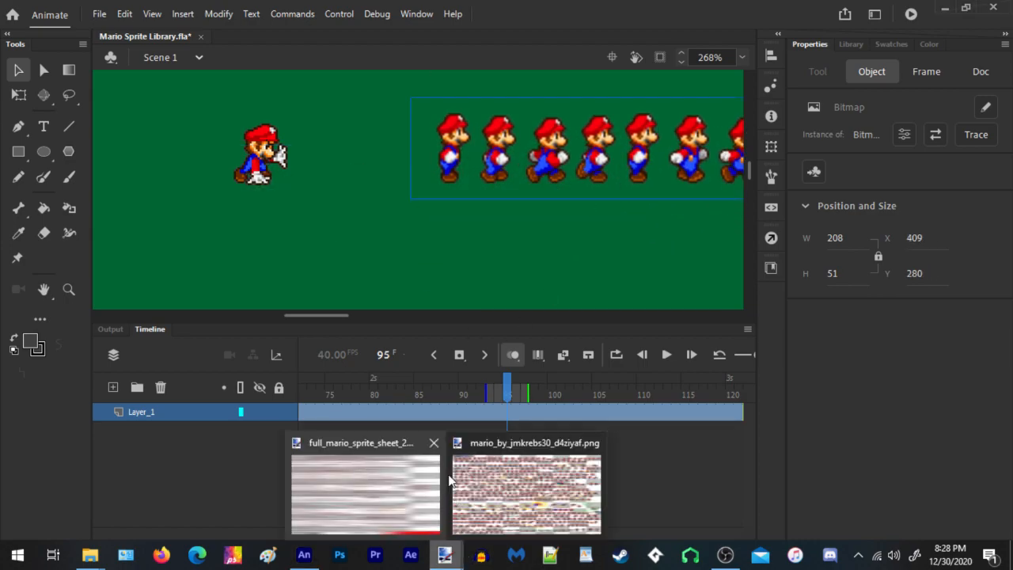
pyautogui.click(376, 494)
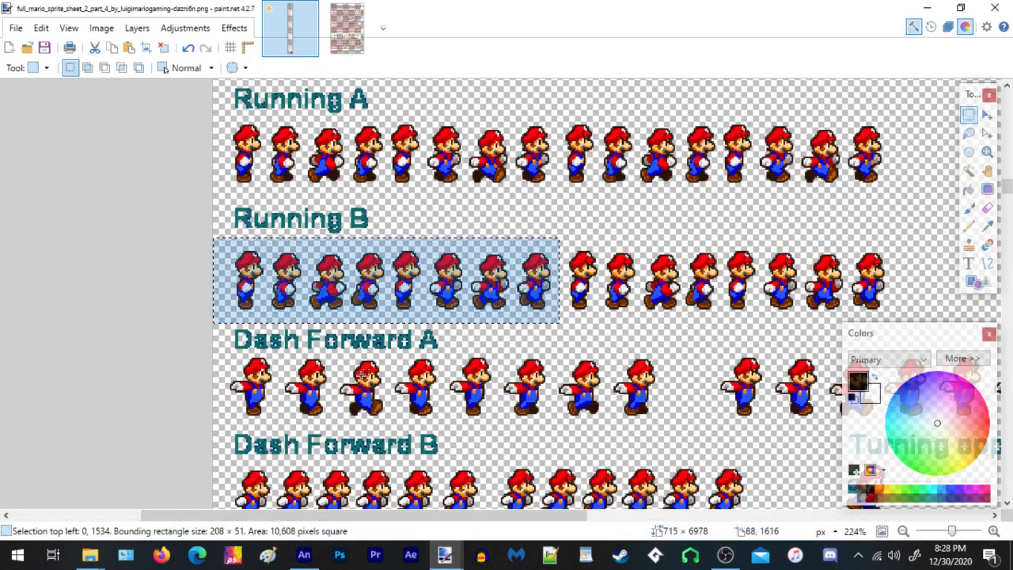
pyautogui.moveTo(218, 418); pyautogui.dragTo(677, 355)
pyautogui.moveTo(668, 272); pyautogui.dragTo(614, 135)
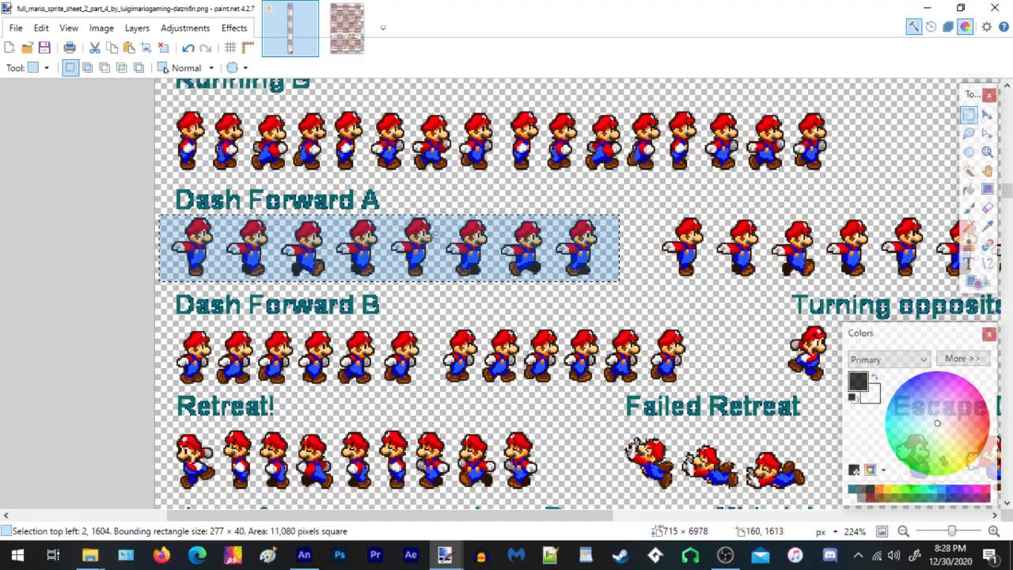
pyautogui.click(306, 554)
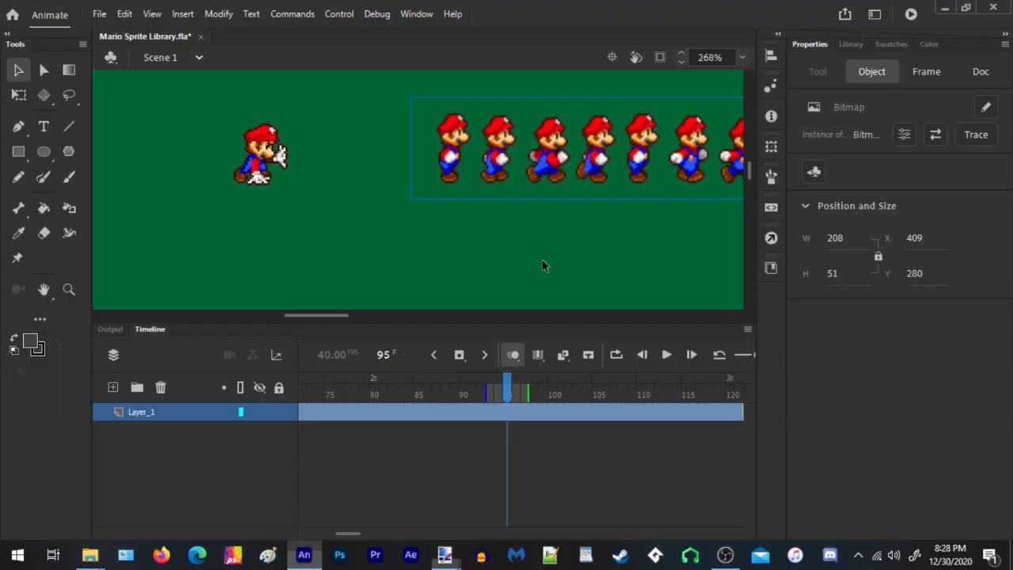
pyautogui.rightClick(433, 232)
pyautogui.click(462, 277)
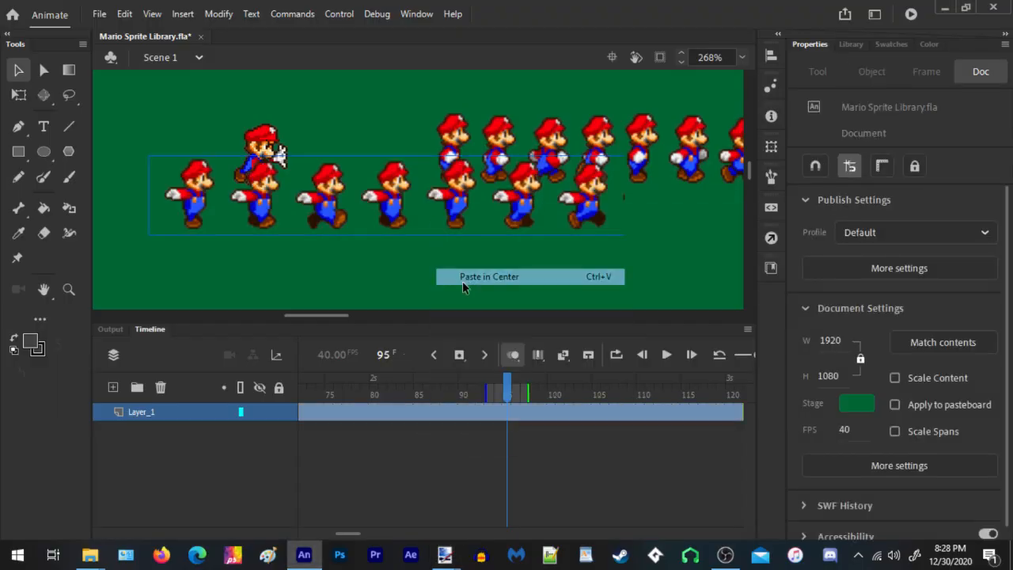
pyautogui.moveTo(513, 194); pyautogui.dragTo(564, 250)
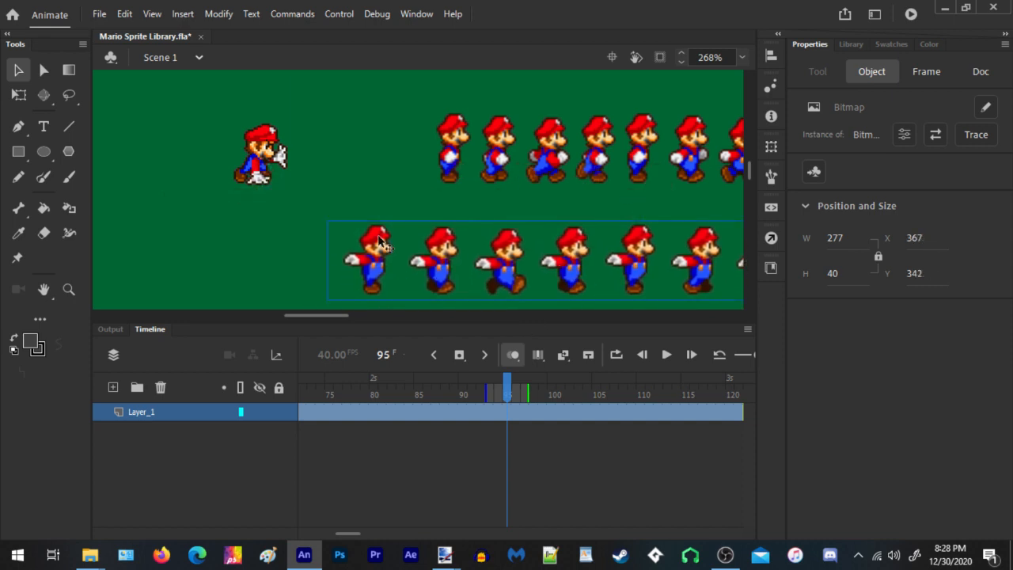
# Trace the Running B bitmap with color threshold 1, minimum area 1 pixel, Many Corners and Pixels curve fit
pyautogui.scroll(-3, 383, 248)
pyautogui.scroll(2, 495, 226)
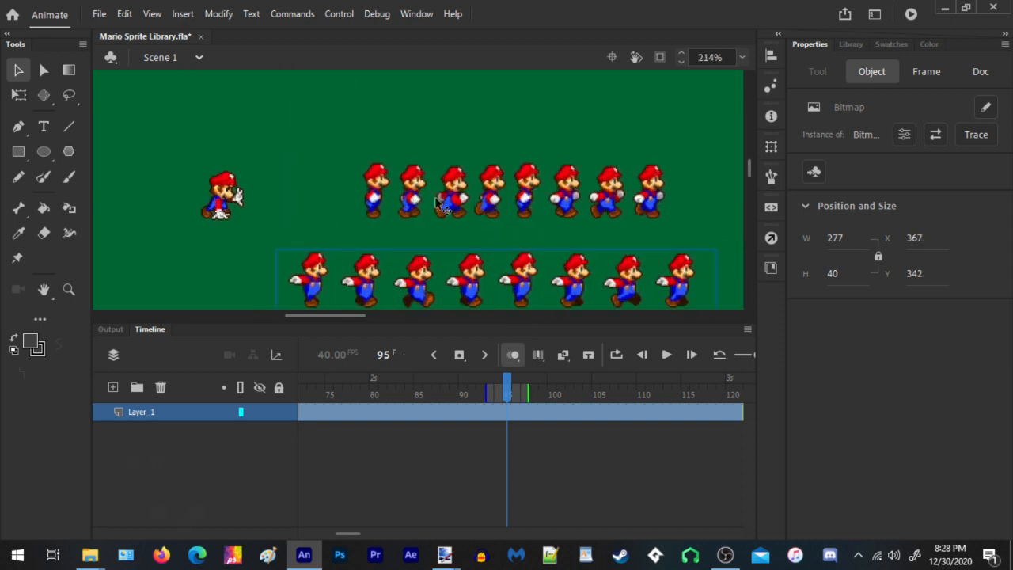
pyautogui.scroll(2, 388, 221)
pyautogui.scroll(-3, 339, 200)
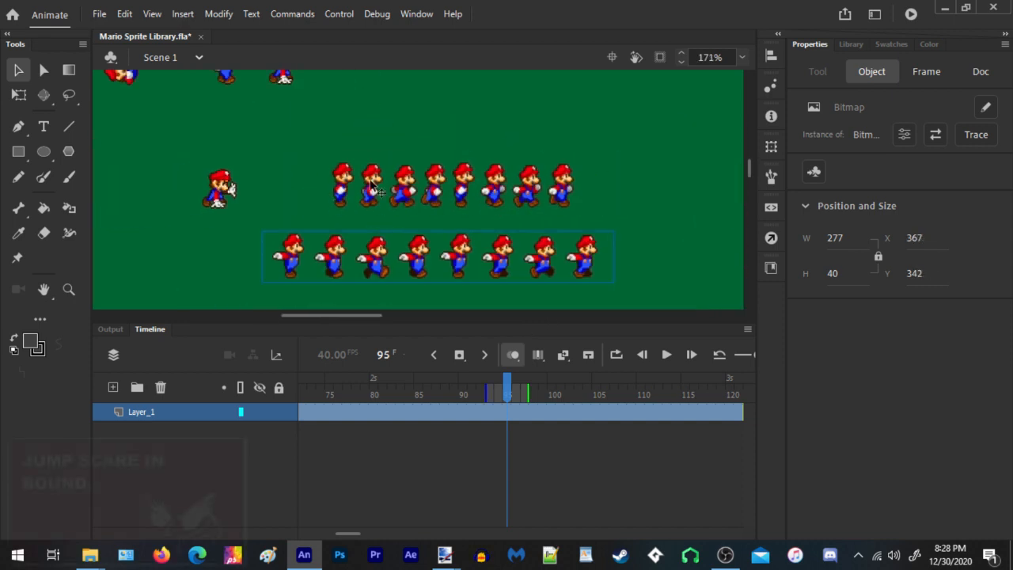
pyautogui.click(372, 190)
pyautogui.click(219, 13)
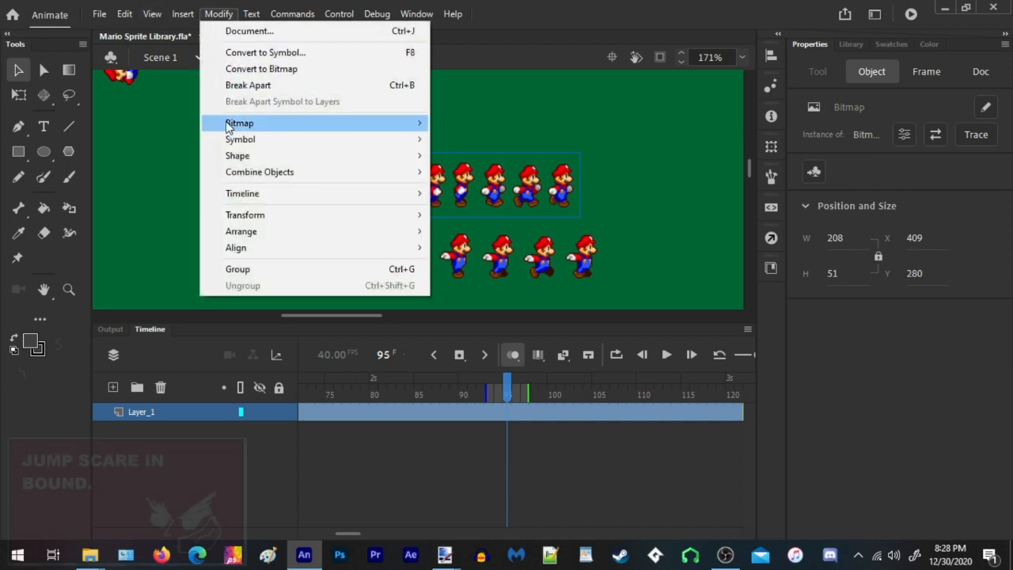
pyautogui.moveTo(237, 123)
pyautogui.click(483, 140)
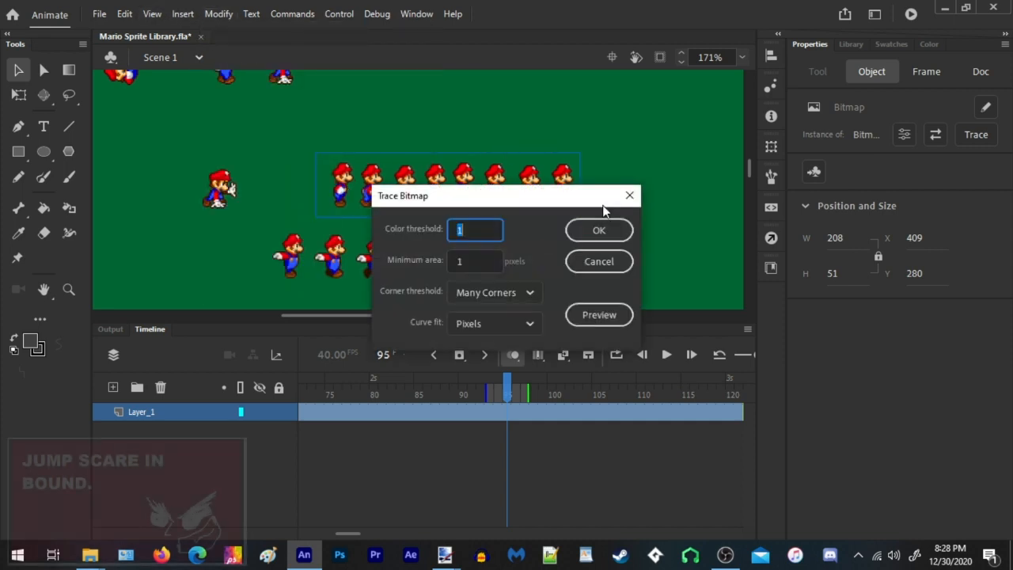
pyautogui.click(582, 228)
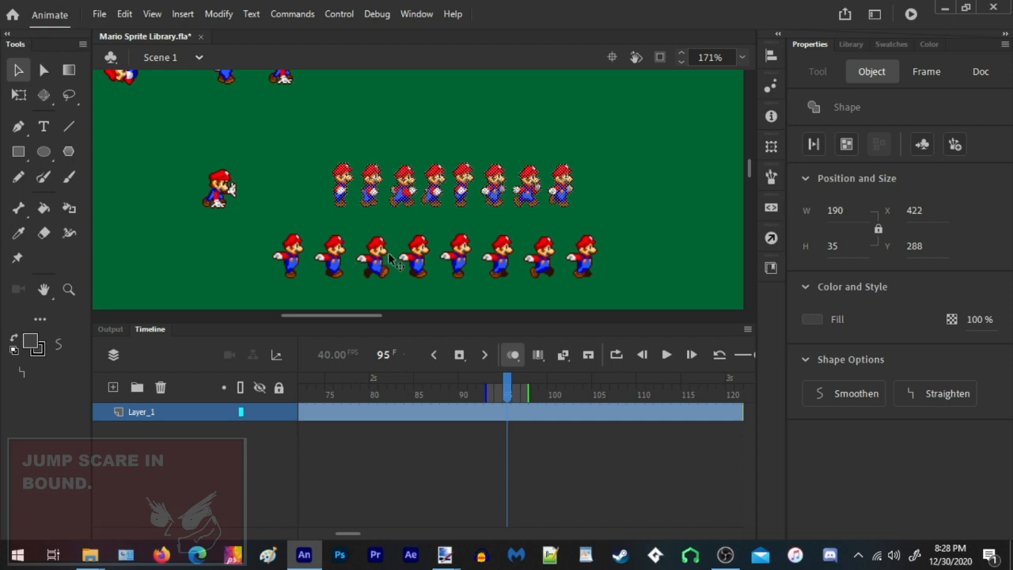
# Nudge the Dash Forward A bitmap slightly right and down and trace it into vector shapes
pyautogui.moveTo(381, 261); pyautogui.dragTo(401, 268)
pyautogui.click(219, 13)
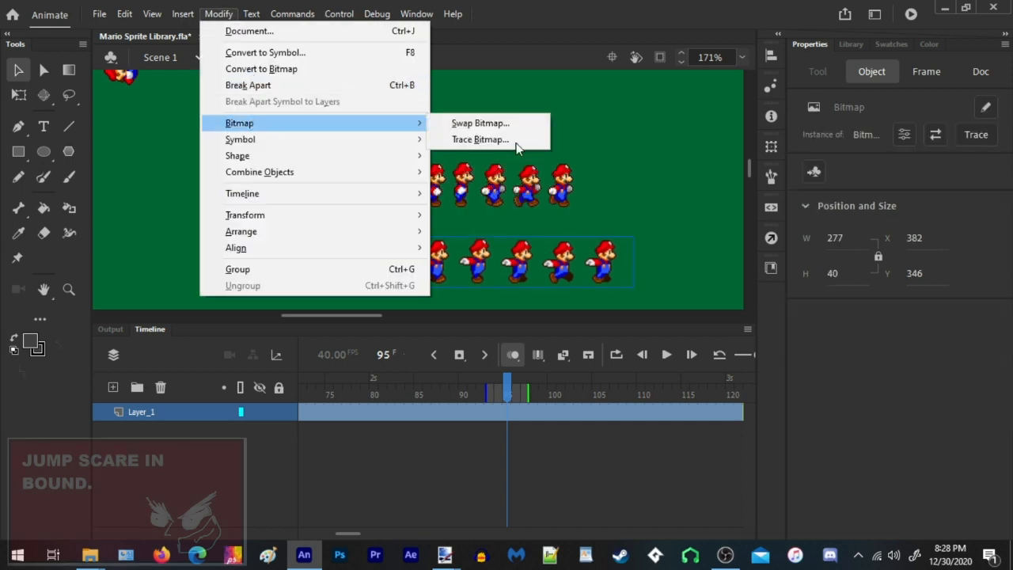
pyautogui.click(507, 140)
pyautogui.press('Return')
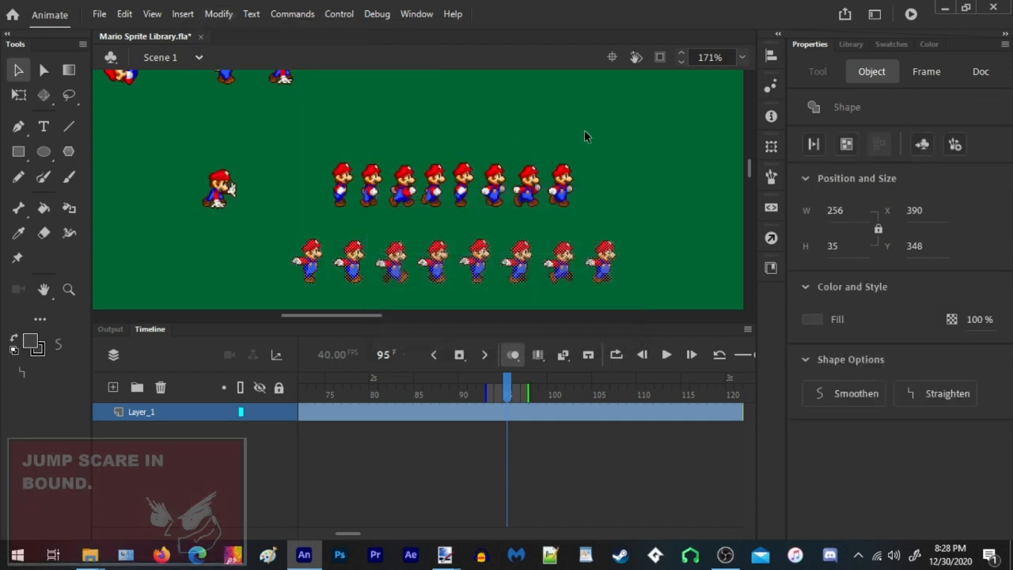
pyautogui.moveTo(633, 121); pyautogui.dragTo(324, 221)
pyautogui.rightClick(353, 184)
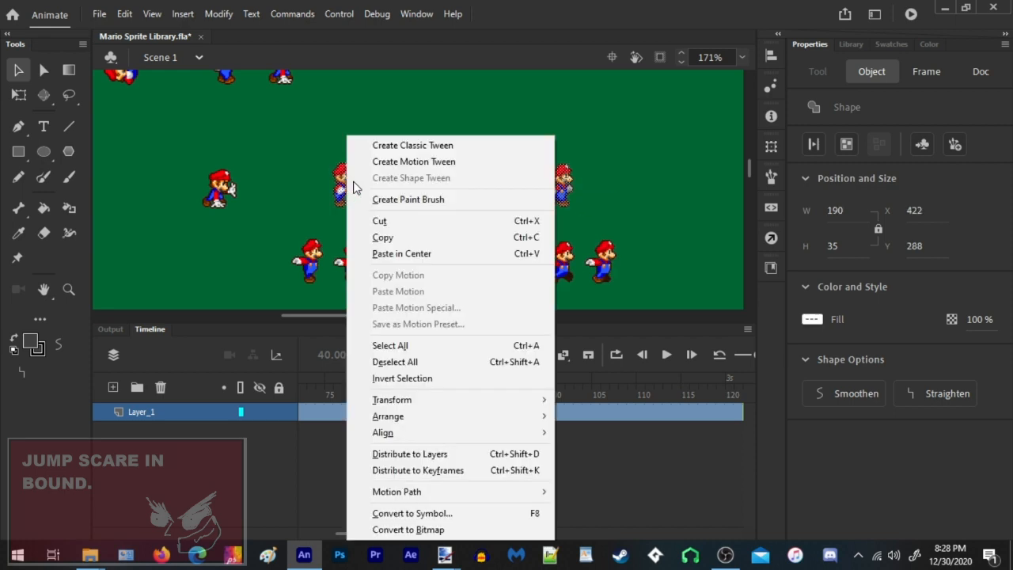
pyautogui.click(448, 511)
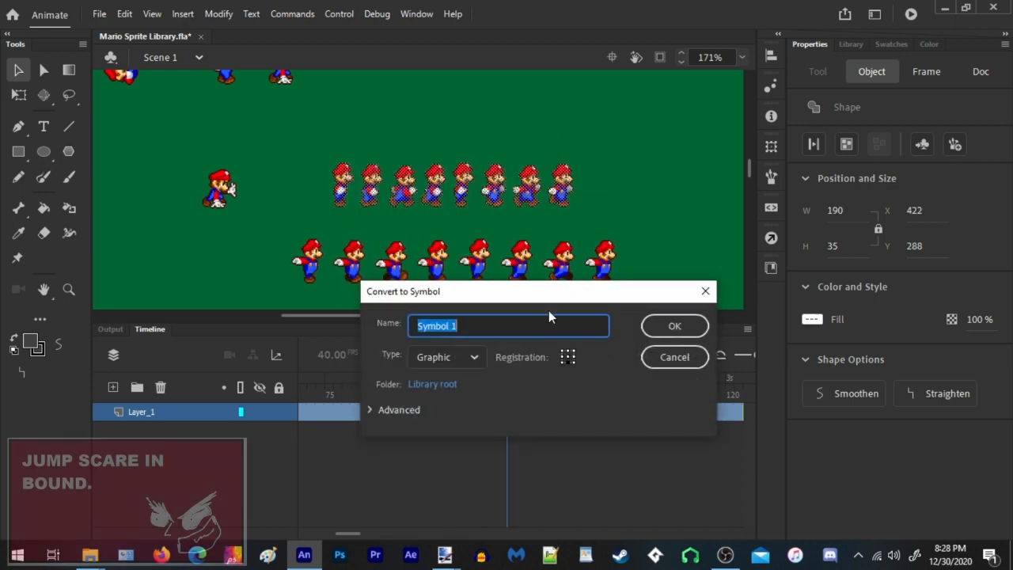
pyautogui.click(674, 357)
# Move the traced Running B row up and to the right, and convert it to a graphic symbol named "Mario walk cycle 1"
pyautogui.moveTo(596, 110); pyautogui.dragTo(313, 220)
pyautogui.moveTo(343, 182); pyautogui.dragTo(373, 144)
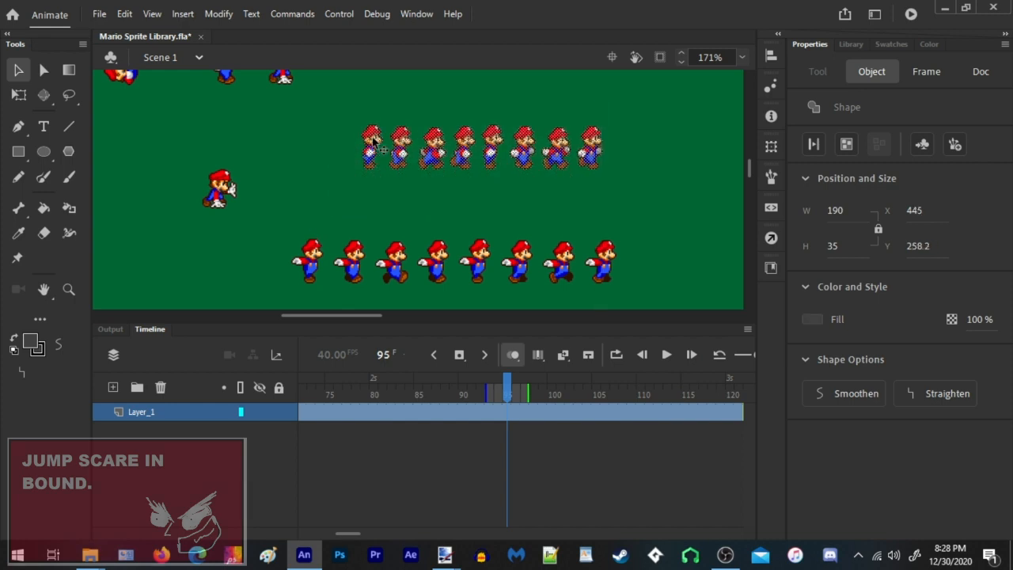
pyautogui.rightClick(373, 144)
pyautogui.click(491, 514)
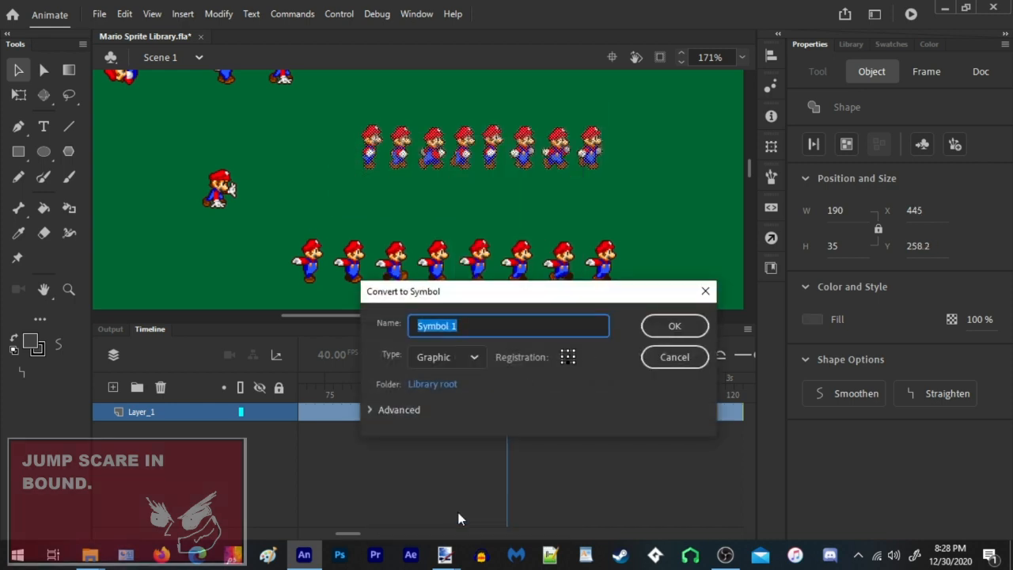
pyautogui.write('Mario walk cycle')
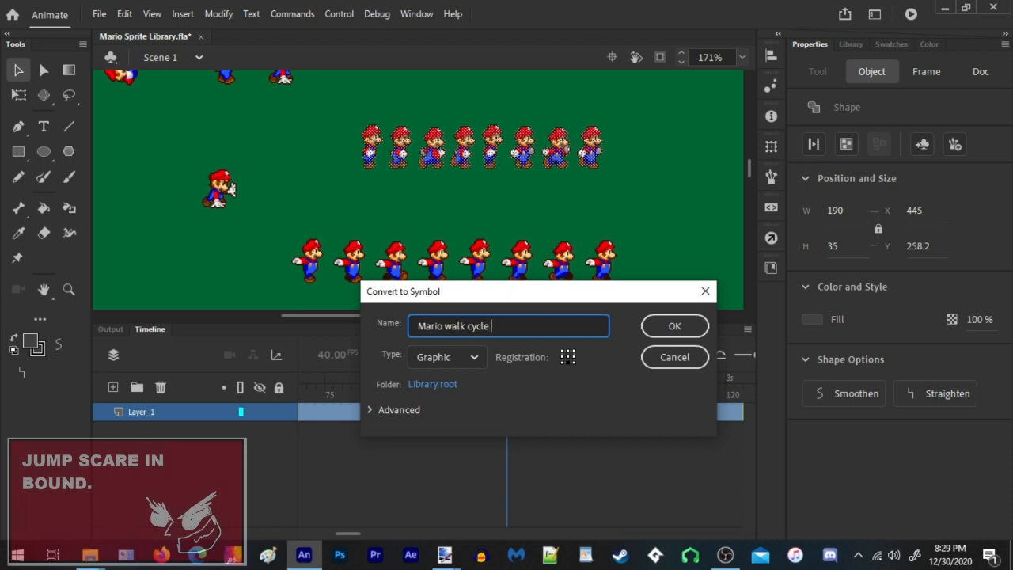
pyautogui.click(657, 328)
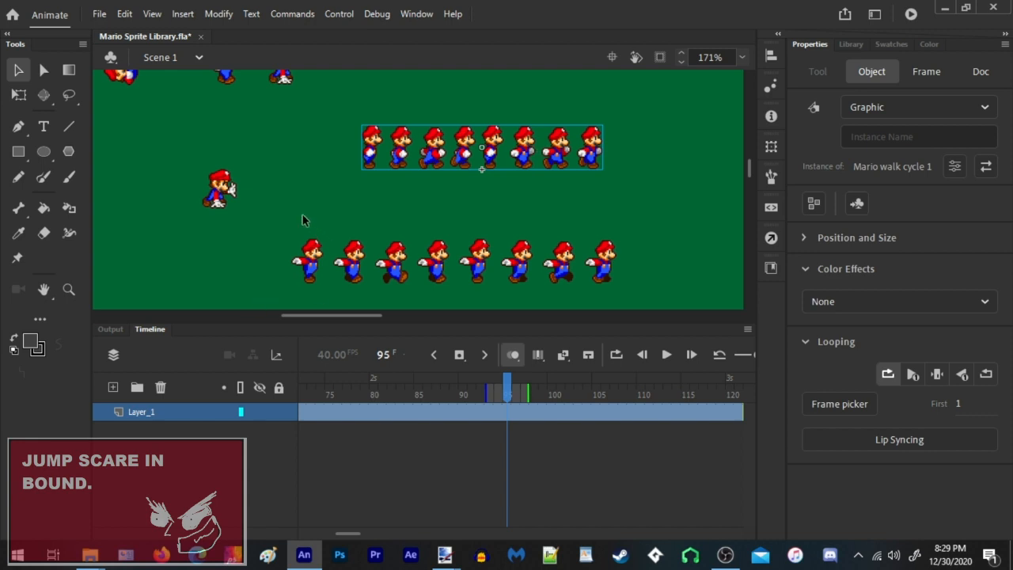
# Convert the traced Dash Forward A row to a graphic symbol named "Mario running cycle"
pyautogui.moveTo(280, 214); pyautogui.dragTo(670, 309)
pyautogui.rightClick(600, 251)
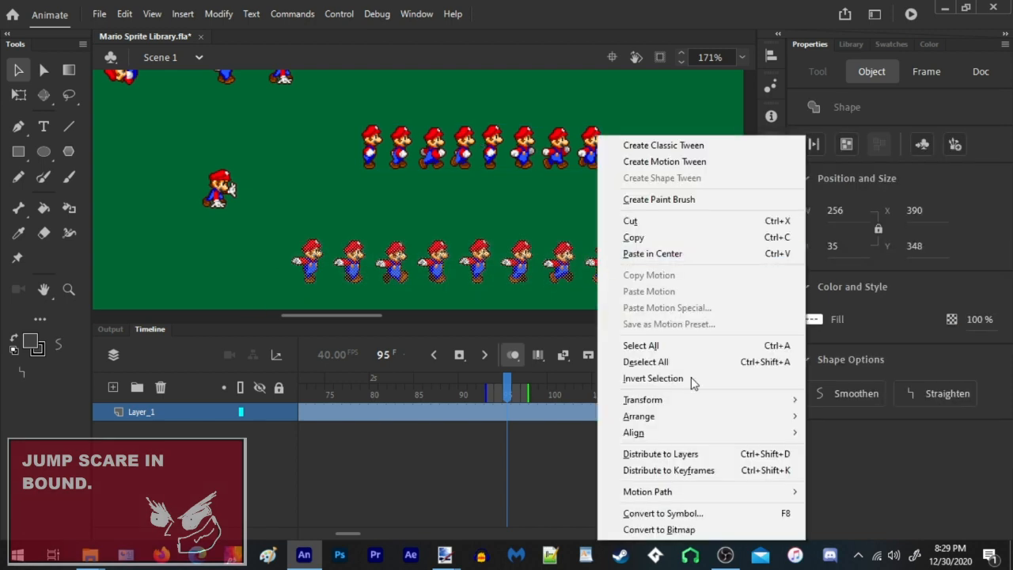
pyautogui.click(663, 513)
pyautogui.write('M')
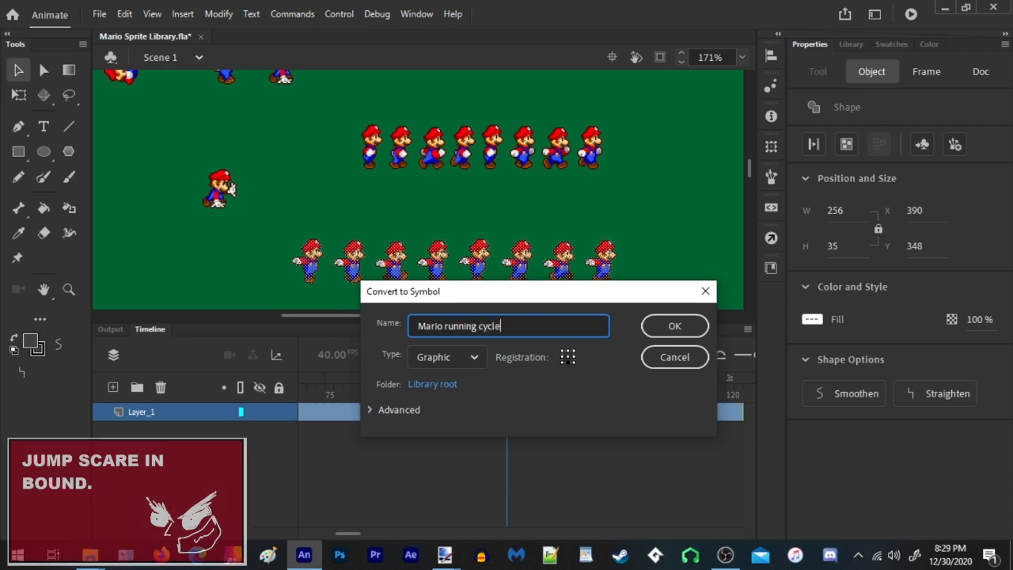
pyautogui.write('ario running cycle')
pyautogui.click(686, 326)
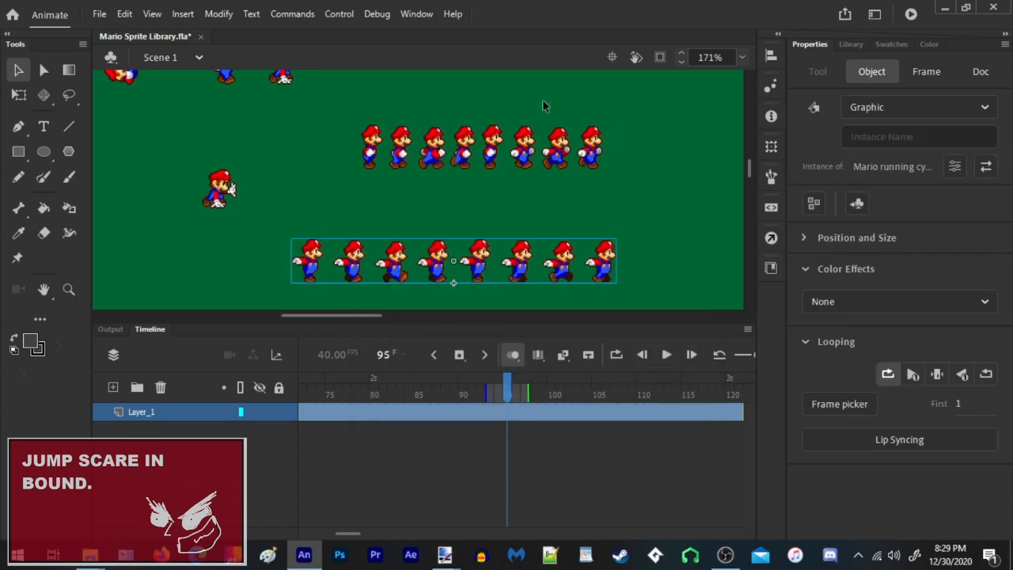
# Open the Mario walk cycle 1 symbol and shift the whole sprite row right to about X -7.2, putting the first pose on the registration point
pyautogui.doubleClick(496, 150)
pyautogui.moveTo(638, 113); pyautogui.dragTo(323, 247)
pyautogui.scroll(-3, 444, 177)
pyautogui.scroll(5, 483, 148)
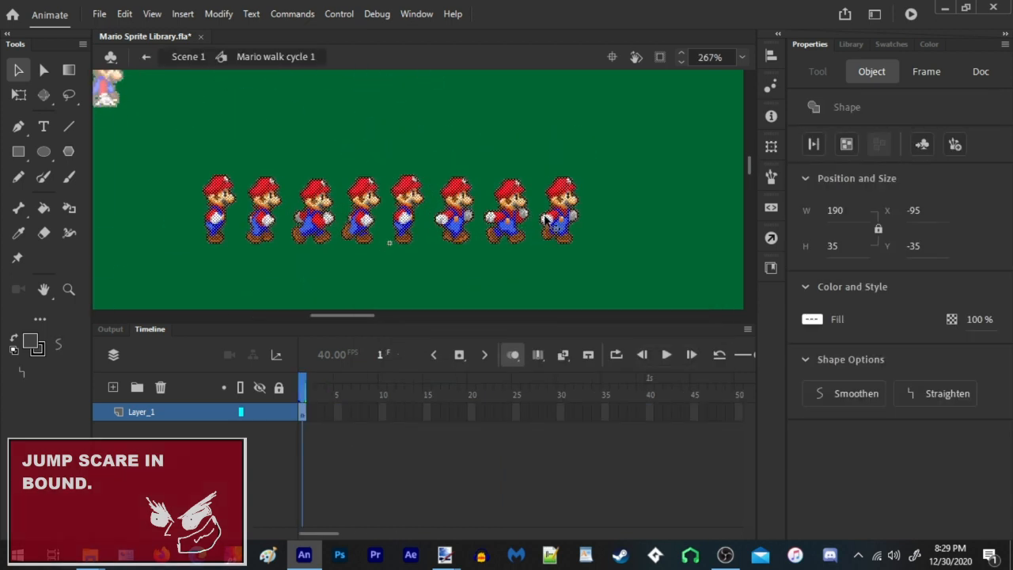
pyautogui.moveTo(550, 220); pyautogui.dragTo(552, 219)
pyautogui.press('Right')
pyautogui.press('Right')
pyautogui.press('Right')
pyautogui.press('Right')
pyautogui.press('Right')
pyautogui.press('Right')
pyautogui.press('Right')
pyautogui.press('Right')
pyautogui.press('Right')
pyautogui.press('Right')
pyautogui.press('Right')
pyautogui.press('Right')
pyautogui.press('Right')
pyautogui.press('Right')
pyautogui.press('Right')
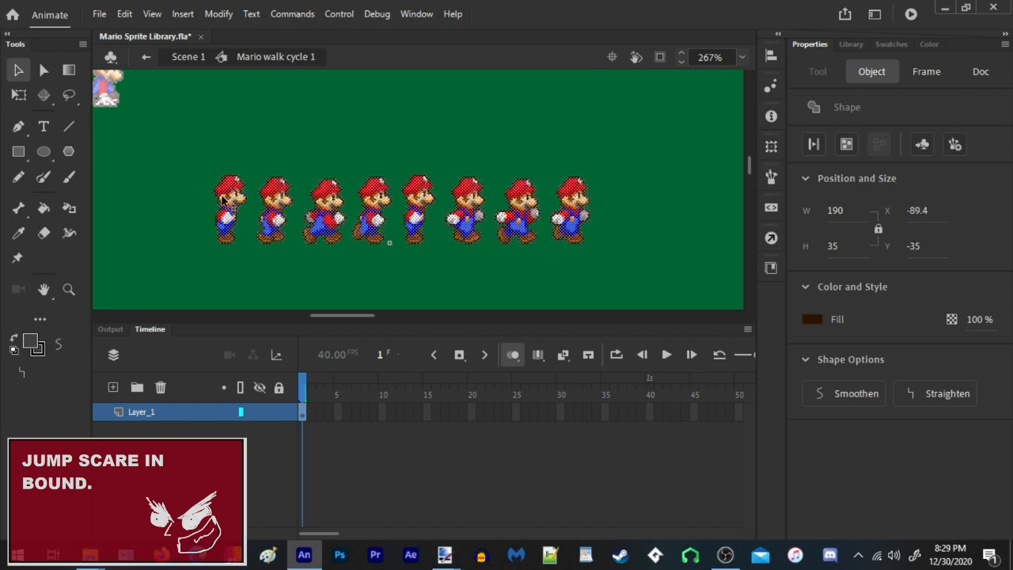
pyautogui.scroll(-2, 223, 193)
pyautogui.press('Right')
pyautogui.press('Right')
pyautogui.press('Right')
pyautogui.press('Right')
pyautogui.press('Right')
pyautogui.press('Right')
pyautogui.press('Right')
pyautogui.press('Right')
pyautogui.press('Right')
pyautogui.press('Right')
pyautogui.press('Right')
pyautogui.press('Right')
pyautogui.press('Right')
pyautogui.press('Right')
pyautogui.press('Right')
pyautogui.press('Right')
pyautogui.press('Right')
pyautogui.press('Right')
pyautogui.press('Right')
pyautogui.press('Right')
pyautogui.press('Right')
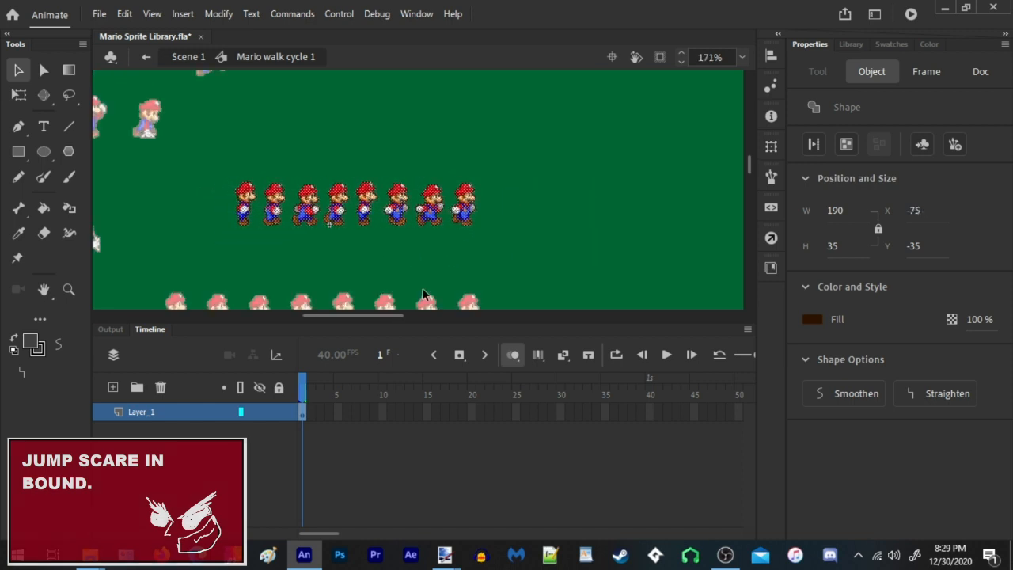
pyautogui.press('Right')
pyautogui.press('Right')
pyautogui.press('Right')
pyautogui.press('Right')
pyautogui.press('Right')
pyautogui.press('Right')
pyautogui.press('Right')
pyautogui.press('Right')
pyautogui.press('Right')
pyautogui.press('Right')
pyautogui.press('Right')
pyautogui.press('Right')
pyautogui.press('Right')
pyautogui.press('Right')
pyautogui.press('Right')
pyautogui.press('Right')
pyautogui.press('Right')
pyautogui.press('Right')
pyautogui.press('Right')
pyautogui.press('Right')
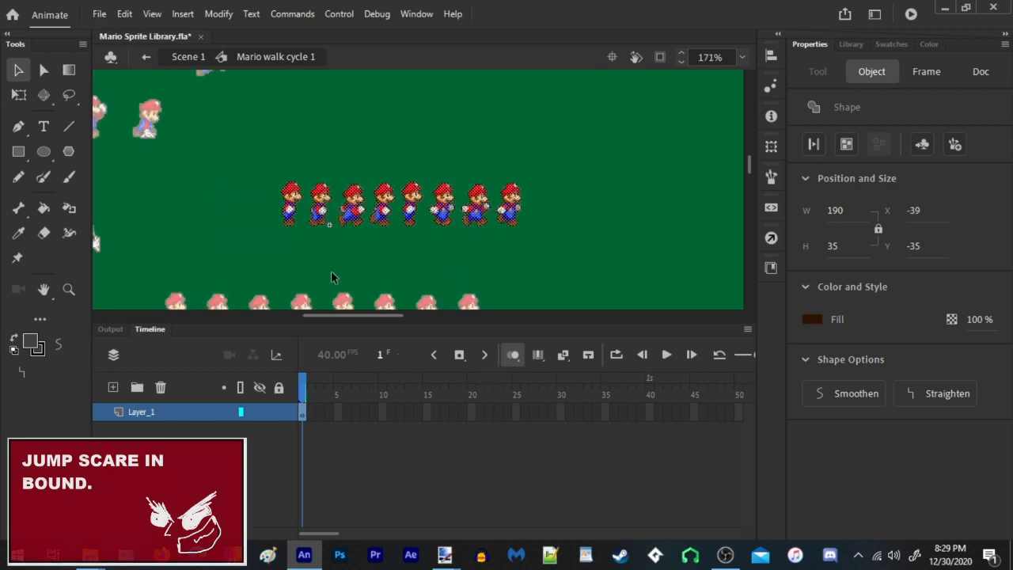
pyautogui.press('Right')
pyautogui.press('Right')
pyautogui.press('Right')
pyautogui.press('Right')
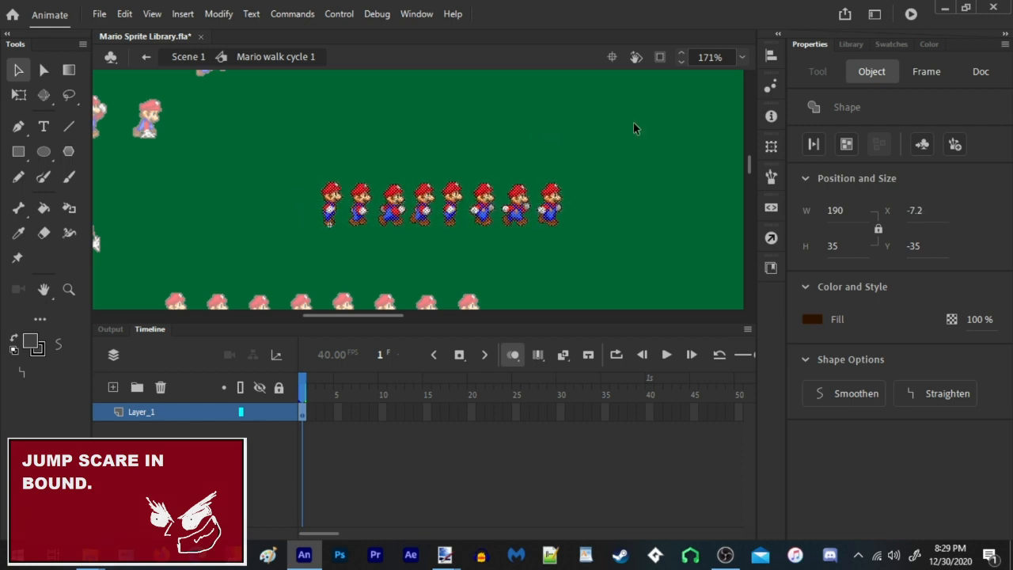
# Cut the last seven walk poses from frame 1, keeping only the first pose
pyautogui.moveTo(635, 126); pyautogui.dragTo(351, 274)
pyautogui.rightClick(363, 215)
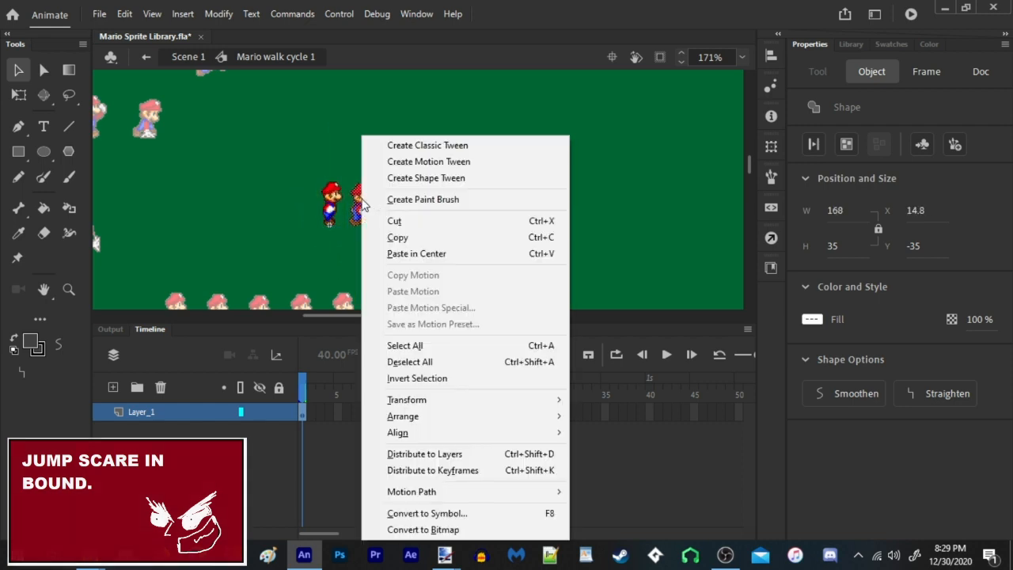
pyautogui.click(384, 219)
# Insert blank keyframes on every second frame from frame 3 to frame 19
pyautogui.click(320, 413)
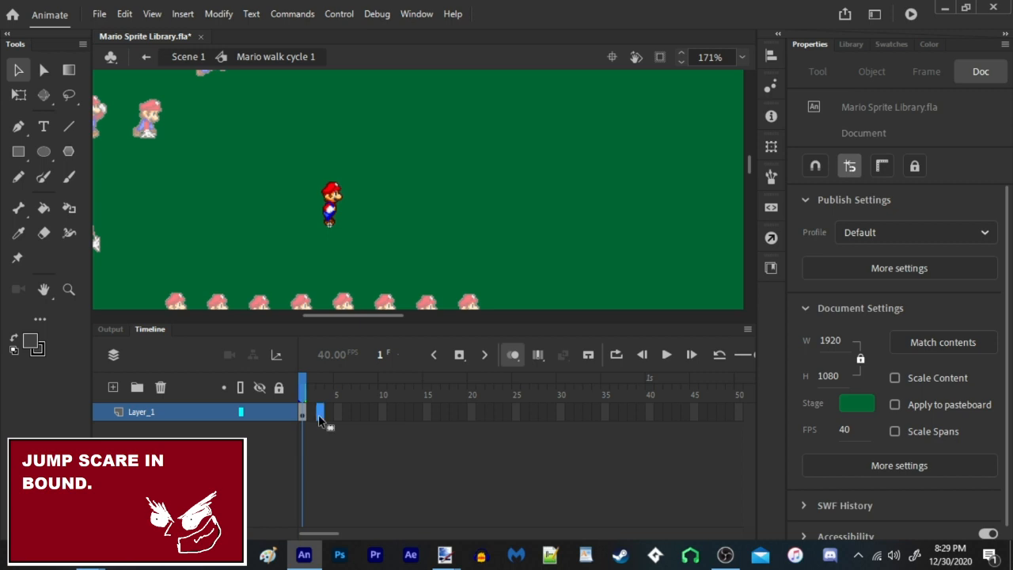
pyautogui.press('F7')
pyautogui.click(337, 417)
pyautogui.press('F7')
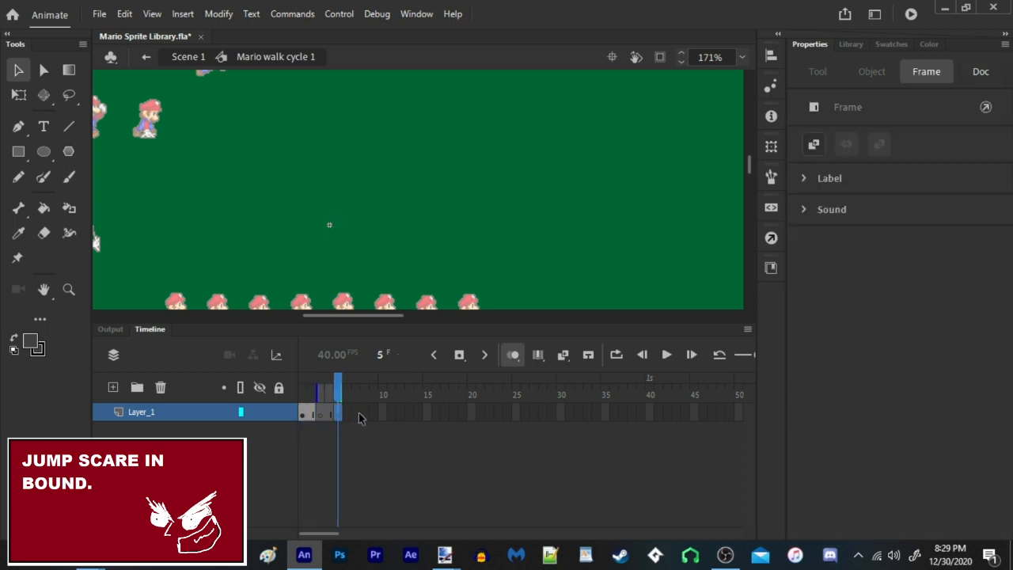
pyautogui.click(357, 417)
pyautogui.press('F7')
pyautogui.click(376, 417)
pyautogui.press('F7')
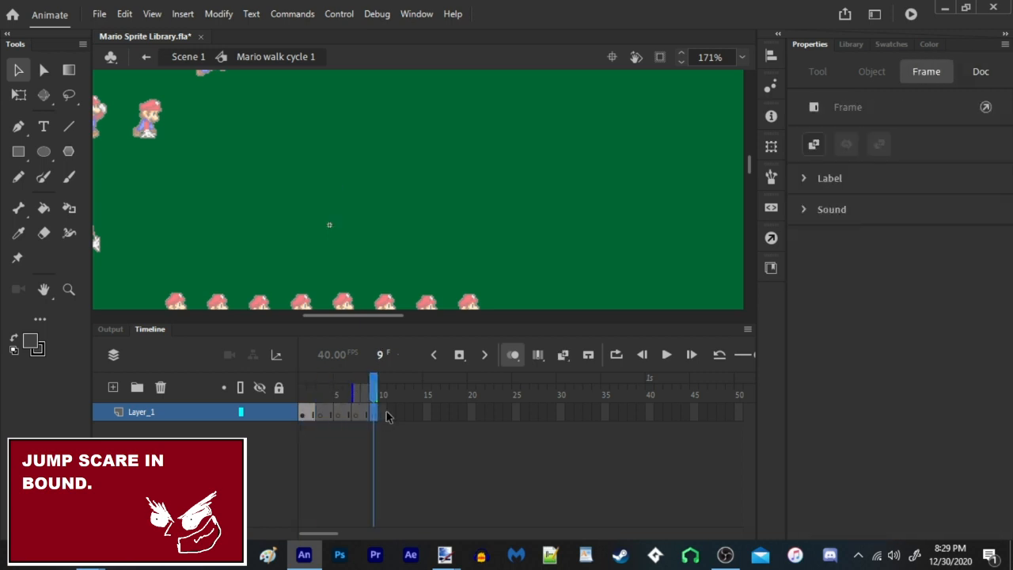
pyautogui.click(392, 417)
pyautogui.press('F7')
pyautogui.click(409, 417)
pyautogui.press('F7')
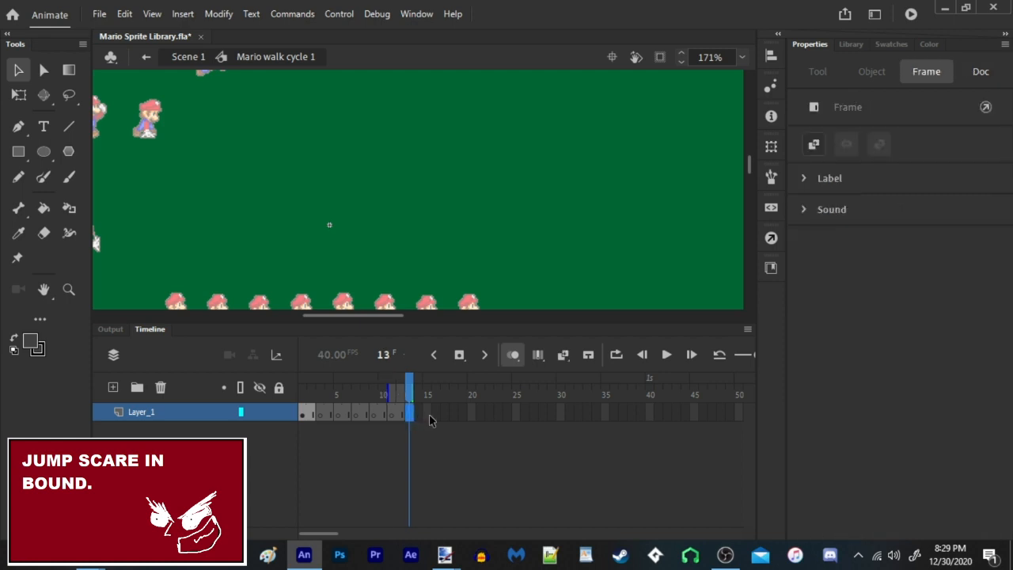
pyautogui.click(428, 417)
pyautogui.press('F7')
pyautogui.click(445, 417)
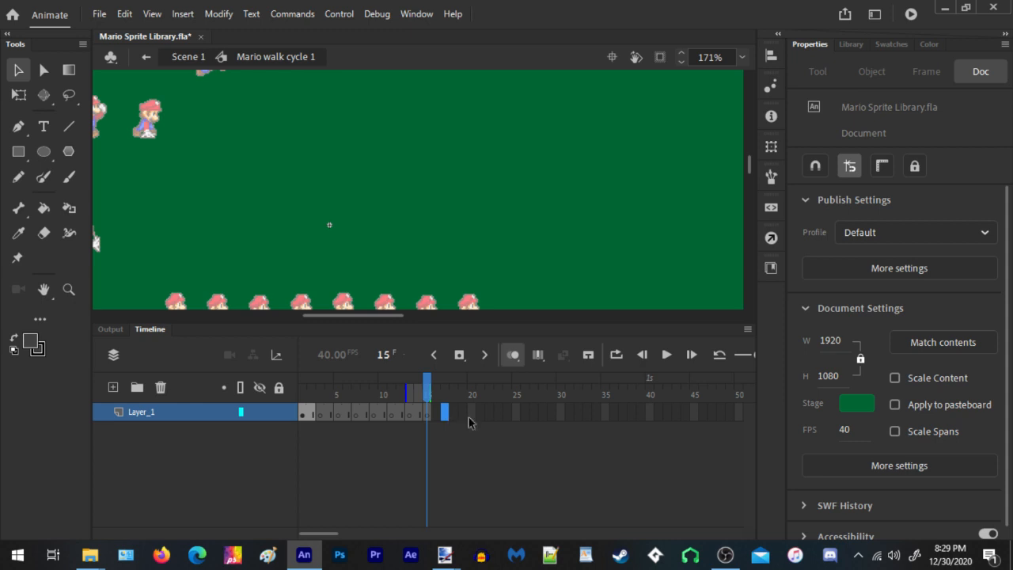
pyautogui.click(461, 417)
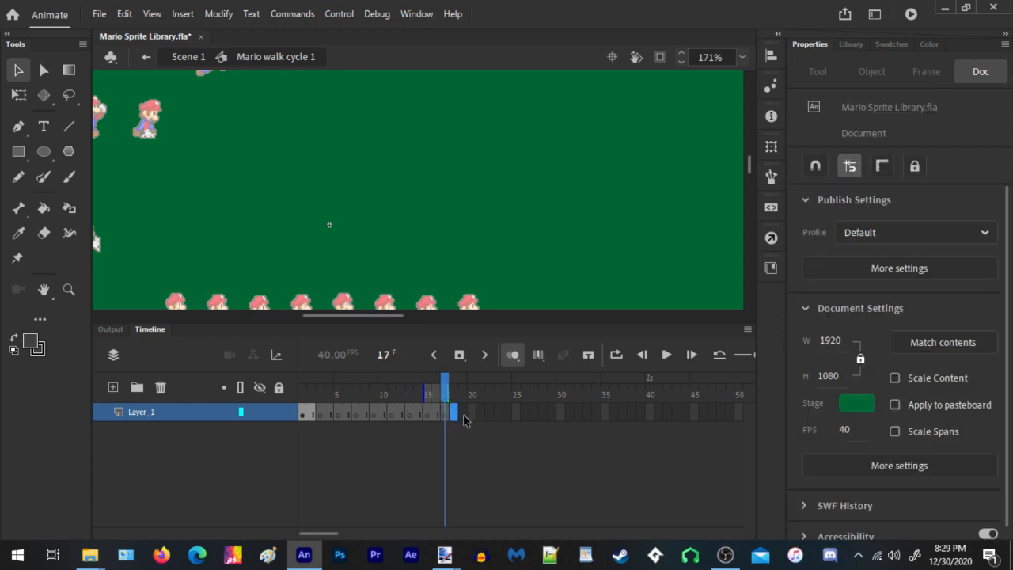
pyautogui.click(462, 417)
pyautogui.press('F7')
# Paste the poses in place on frame 3, shifted left to align the second pose with the registration point, and cut the six poses after it
pyautogui.click(320, 414)
pyautogui.hotkey('ctrl', 'shift', 'v')
pyautogui.moveTo(504, 217); pyautogui.dragTo(475, 217)
pyautogui.moveTo(545, 234); pyautogui.dragTo(348, 173)
pyautogui.rightClick(371, 211)
pyautogui.click(403, 221)
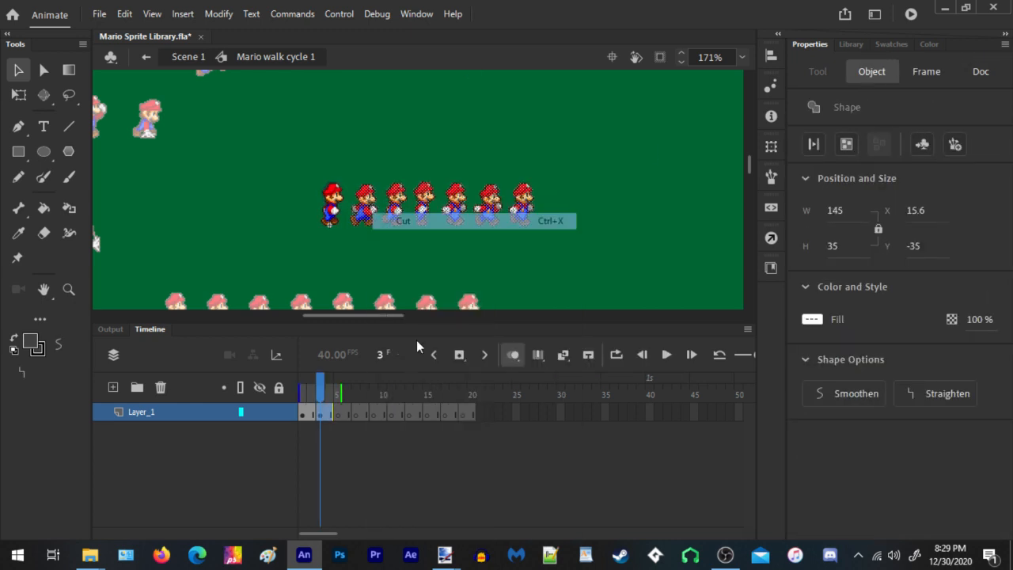
# Paste the six poses in place on frame 5, nudged left to align the third pose with the registration point, and cut the remaining five
pyautogui.click(338, 414)
pyautogui.rightClick(451, 186)
pyautogui.click(502, 245)
pyautogui.press('Left')
pyautogui.press('Left')
pyautogui.press('Left')
pyautogui.press('Left')
pyautogui.press('Left')
pyautogui.press('Left')
pyautogui.press('Left')
pyautogui.press('Left')
pyautogui.press('Left')
pyautogui.press('Left')
pyautogui.press('Left')
pyautogui.press('Left')
pyautogui.press('Left')
pyautogui.press('Left')
pyautogui.press('Left')
pyautogui.press('Left')
pyautogui.press('Left')
pyautogui.press('Left')
pyautogui.press('Left')
pyautogui.press('Left')
pyautogui.moveTo(569, 102); pyautogui.dragTo(347, 274)
pyautogui.rightClick(361, 212)
pyautogui.click(405, 225)
# Paste the five poses in place on frame 7, nudged left to align the fourth pose with the registration point, and cut the remaining four
pyautogui.click(356, 414)
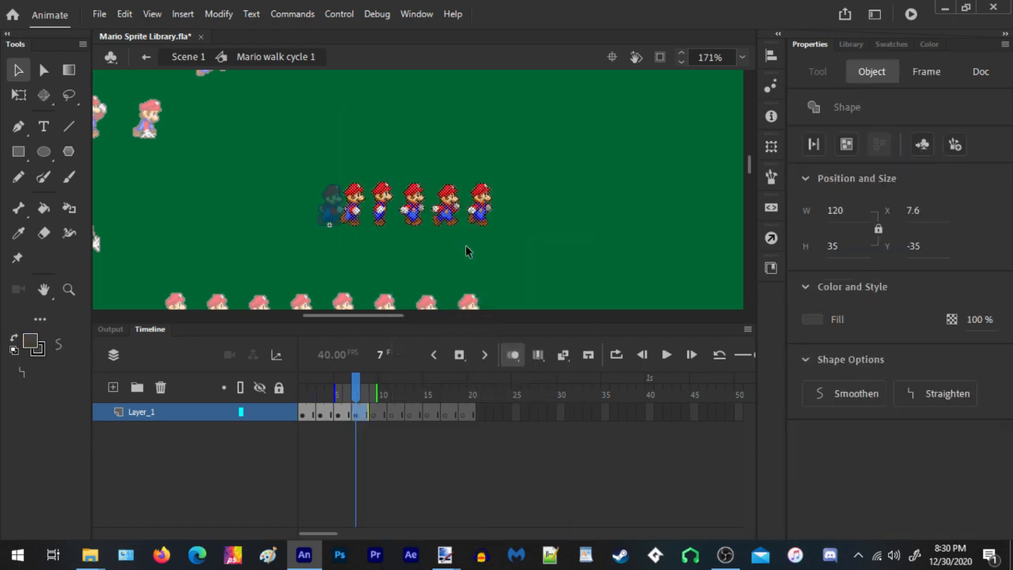
pyautogui.press('Left')
pyautogui.press('Left')
pyautogui.press('Left')
pyautogui.press('Left')
pyautogui.press('Left')
pyautogui.press('Left')
pyautogui.press('Left')
pyautogui.press('Left')
pyautogui.press('Left')
pyautogui.press('Left')
pyautogui.press('Left')
pyautogui.press('Left')
pyautogui.press('Left')
pyautogui.press('Left')
pyautogui.press('Left')
pyautogui.moveTo(520, 147); pyautogui.dragTo(349, 249)
pyautogui.rightClick(363, 212)
pyautogui.click(400, 222)
# Paste the four poses in place on frame 9, nudged left to align the fifth pose with the registration point, and cut the remaining three
pyautogui.click(374, 414)
pyautogui.rightClick(385, 225)
pyautogui.click(436, 284)
pyautogui.press('Left')
pyautogui.press('Left')
pyautogui.press('Left')
pyautogui.press('Left')
pyautogui.press('Left')
pyautogui.press('Left')
pyautogui.press('Left')
pyautogui.press('Left')
pyautogui.press('Left')
pyautogui.press('Left')
pyautogui.press('Left')
pyautogui.press('Left')
pyautogui.press('Left')
pyautogui.press('Left')
pyautogui.press('Left')
pyautogui.press('Left')
pyautogui.press('Left')
pyautogui.press('Left')
pyautogui.press('Left')
pyautogui.press('Left')
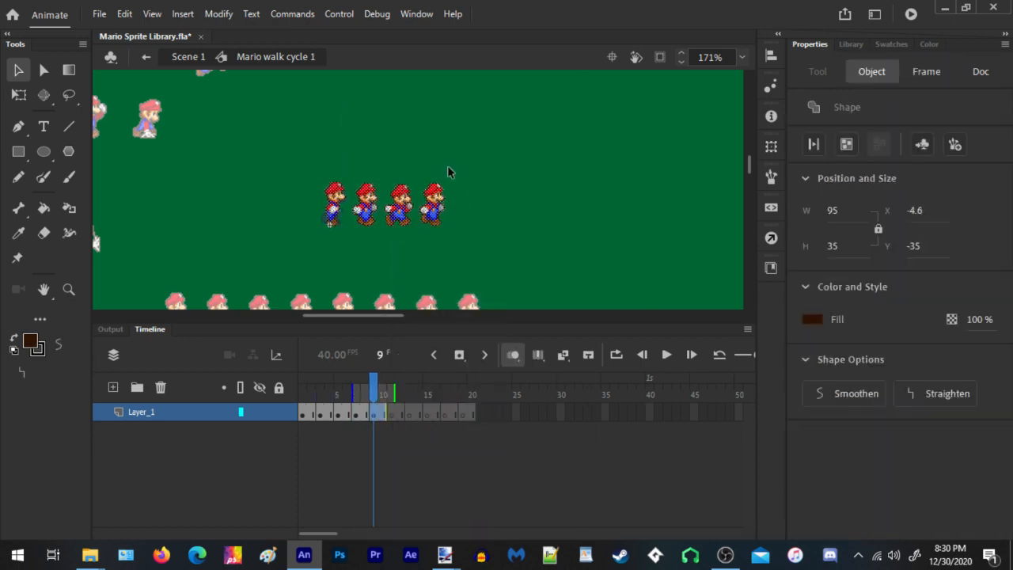
pyautogui.moveTo(471, 156); pyautogui.dragTo(349, 245)
pyautogui.rightClick(364, 212)
pyautogui.click(401, 221)
# Paste the three poses in place on frame 11, nudged left to align the sixth pose with the registration point, and cut the remaining two
pyautogui.click(393, 415)
pyautogui.rightClick(405, 153)
pyautogui.click(451, 211)
pyautogui.press('Left')
pyautogui.press('Left')
pyautogui.press('Left')
pyautogui.press('Left')
pyautogui.press('Left')
pyautogui.press('Left')
pyautogui.press('Left')
pyautogui.press('Left')
pyautogui.press('Left')
pyautogui.press('Left')
pyautogui.press('Left')
pyautogui.press('Left')
pyautogui.press('Left')
pyautogui.press('Left')
pyautogui.press('Left')
pyautogui.press('Left')
pyautogui.press('Left')
pyautogui.press('Left')
pyautogui.press('Left')
pyautogui.press('Left')
pyautogui.moveTo(495, 133); pyautogui.dragTo(351, 262)
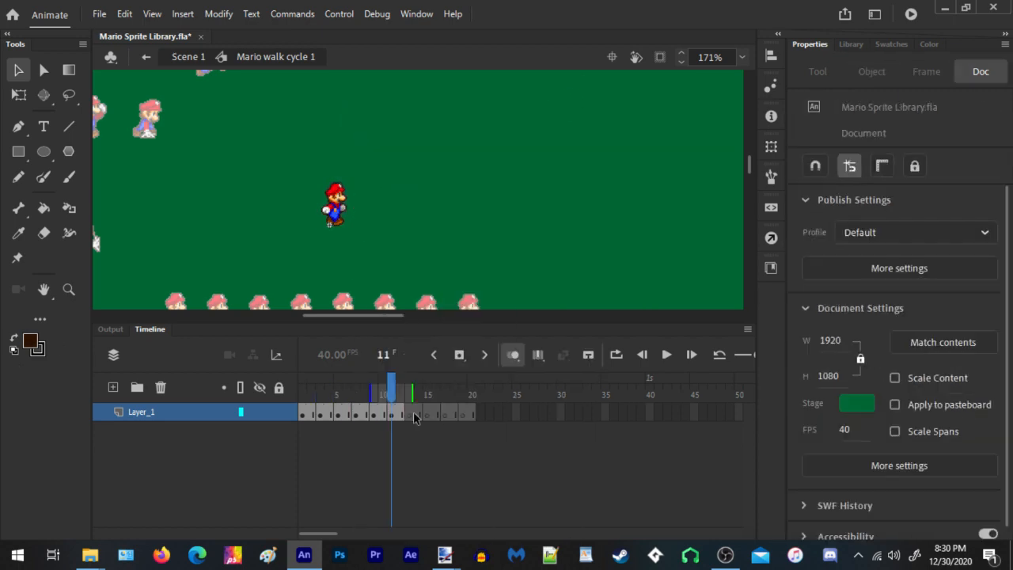
# Paste the two poses in place on frame 13, nudged left to align the seventh pose with the registration point, and cut the last one
pyautogui.click(412, 414)
pyautogui.rightClick(384, 152)
pyautogui.click(437, 212)
pyautogui.press('Left')
pyautogui.press('Left')
pyautogui.press('Left')
pyautogui.press('Left')
pyautogui.press('Left')
pyautogui.press('Left')
pyautogui.press('Left')
pyautogui.press('Left')
pyautogui.press('Left')
pyautogui.press('Left')
pyautogui.press('Left')
pyautogui.press('Left')
pyautogui.press('Left')
pyautogui.press('Left')
pyautogui.press('Left')
pyautogui.press('Left')
pyautogui.press('Left')
pyautogui.press('Left')
pyautogui.press('Left')
pyautogui.press('Left')
pyautogui.moveTo(437, 141); pyautogui.dragTo(350, 251)
pyautogui.rightClick(365, 212)
pyautogui.click(401, 222)
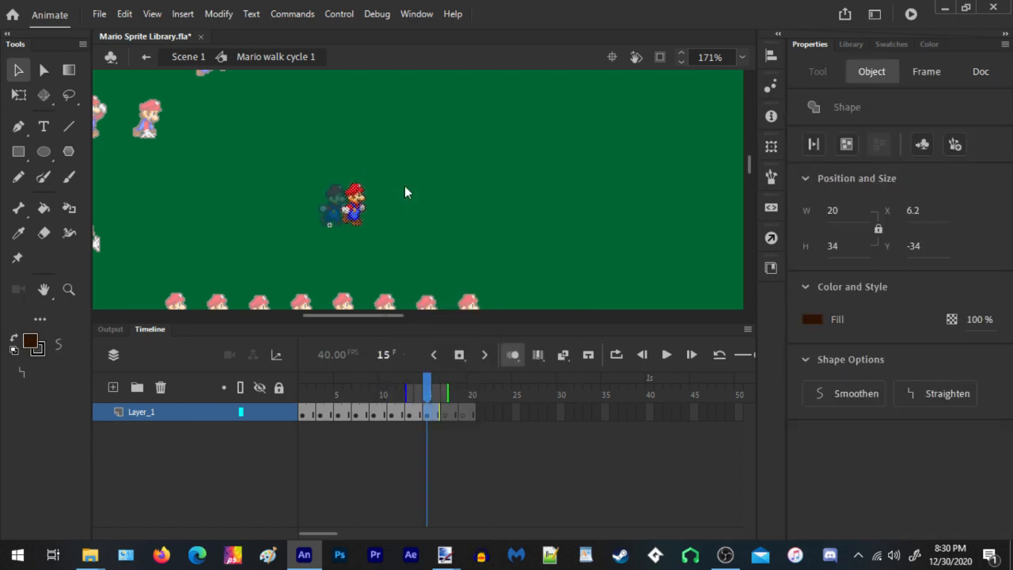
# Paste the last pose in place on frame 15 and nudge it left to align with the registration point
pyautogui.press('Left')
pyautogui.press('Left')
pyautogui.press('Left')
pyautogui.press('Left')
pyautogui.press('Left')
pyautogui.press('Left')
pyautogui.press('Left')
pyautogui.press('Left')
pyautogui.press('Left')
pyautogui.press('Left')
pyautogui.press('Left')
pyautogui.press('Left')
pyautogui.press('Left')
pyautogui.press('Left')
pyautogui.press('Left')
pyautogui.press('Left')
pyautogui.press('Left')
pyautogui.press('Left')
pyautogui.press('Left')
pyautogui.press('Left')
# Remove the unused frames 17 to 20 from the end of the walk cycle
pyautogui.moveTo(445, 413); pyautogui.dragTo(473, 413)
pyautogui.rightClick(472, 413)
pyautogui.click(557, 191)
# Check the pose alignment across the keyframes, nudging the pose on frame 15 two steps left, and play the walk cycle
pyautogui.scroll(7, 312, 215)
pyautogui.click(321, 413)
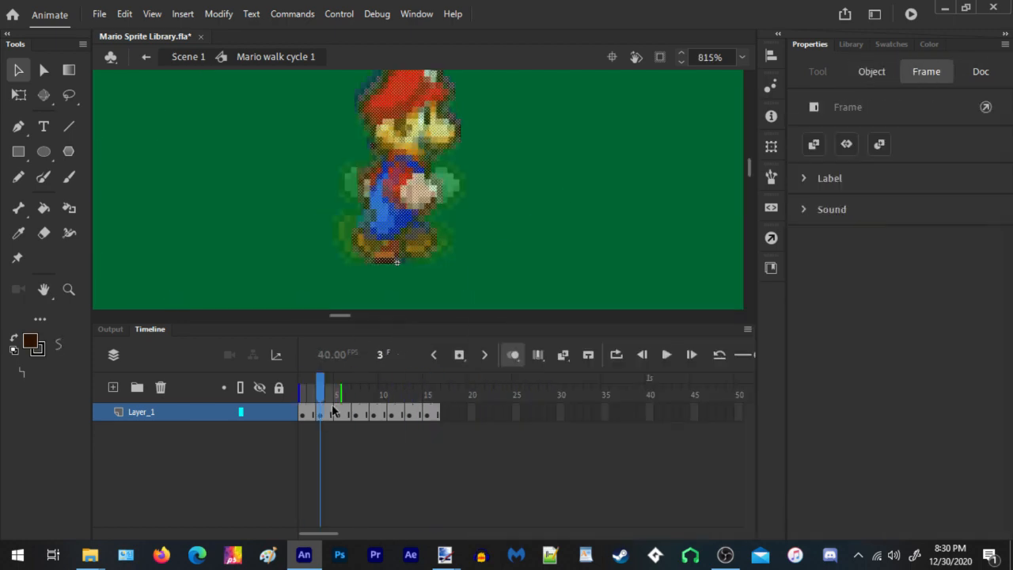
pyautogui.moveTo(333, 411); pyautogui.dragTo(430, 418)
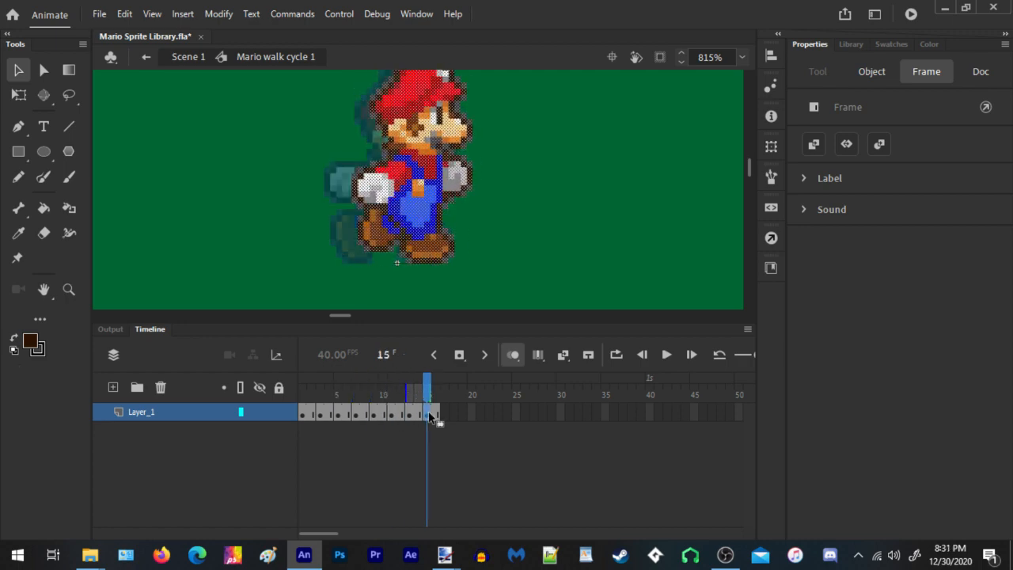
pyautogui.press('Left')
pyautogui.press('Left')
pyautogui.click(504, 244)
pyautogui.press('Return')
# Insert an extra frame into each walk pose so it holds for three frames, and play the walk cycle
pyautogui.click(311, 413)
pyautogui.press('F5')
pyautogui.click(338, 413)
pyautogui.press('F5')
pyautogui.click(365, 414)
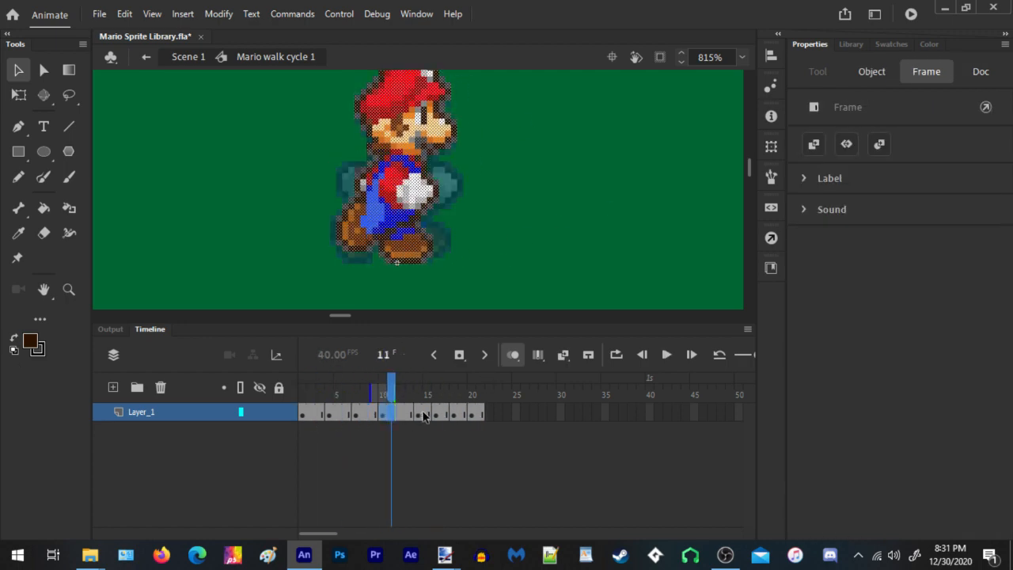
pyautogui.click(518, 414)
pyautogui.press('F5')
pyautogui.press('Return')
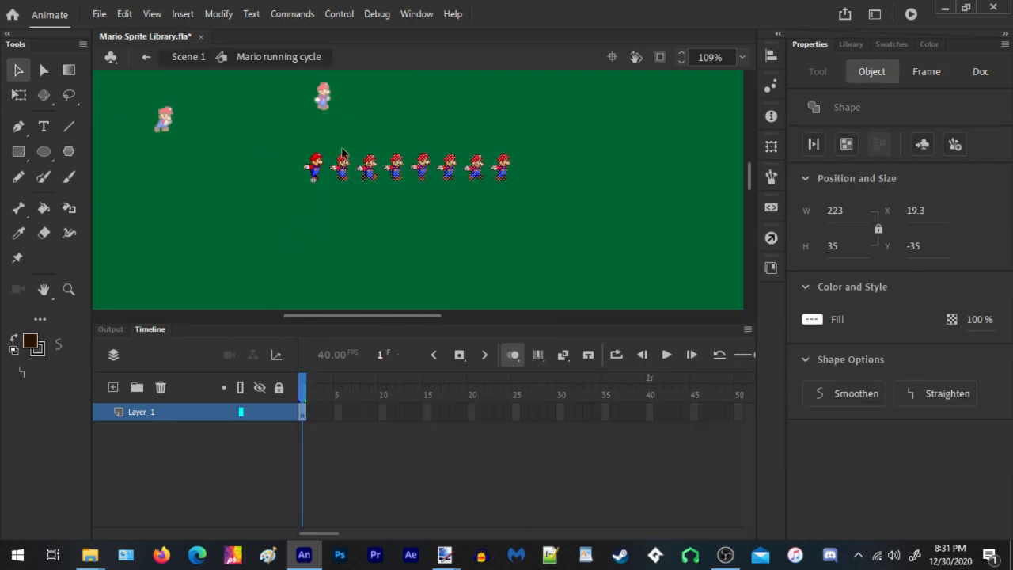
# Convert frames 3 to 11 of the running cycle into blank keyframes
pyautogui.click(322, 412)
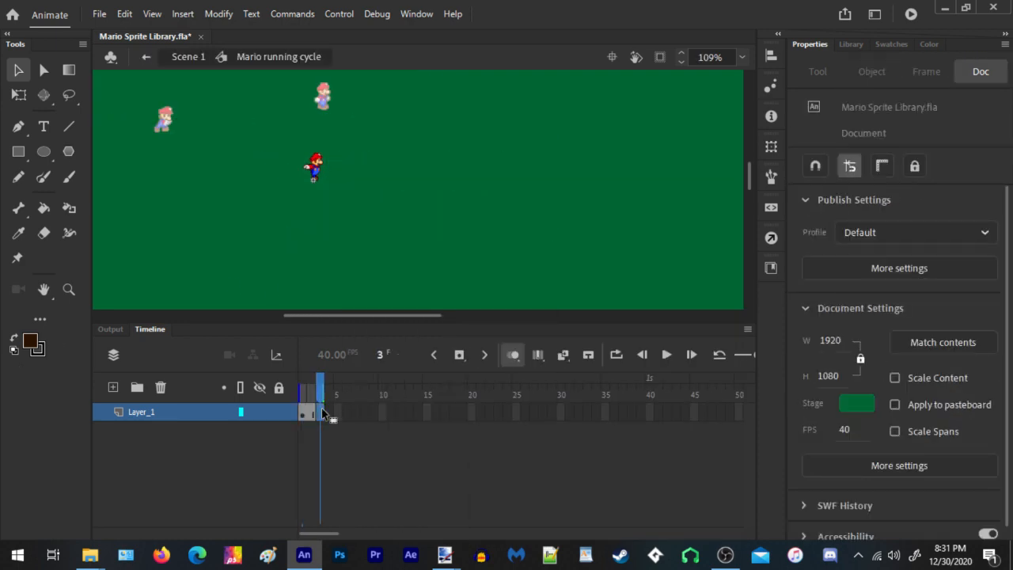
pyautogui.moveTo(323, 412); pyautogui.dragTo(392, 413)
pyautogui.press('F7')
# Paste the remaining run poses in place on frame 3 and nudge them left to align the second pose with the registration point
pyautogui.click(321, 413)
pyautogui.rightClick(373, 192)
pyautogui.click(404, 244)
pyautogui.hotkey('shift', 'Left')
pyautogui.hotkey('shift', 'Left')
pyautogui.hotkey('shift', 'Left')
# Cut the extra poses from frame 3, paste them in place on frame 4, and nudge the third pose onto the registration point
pyautogui.moveTo(521, 116); pyautogui.dragTo(327, 224)
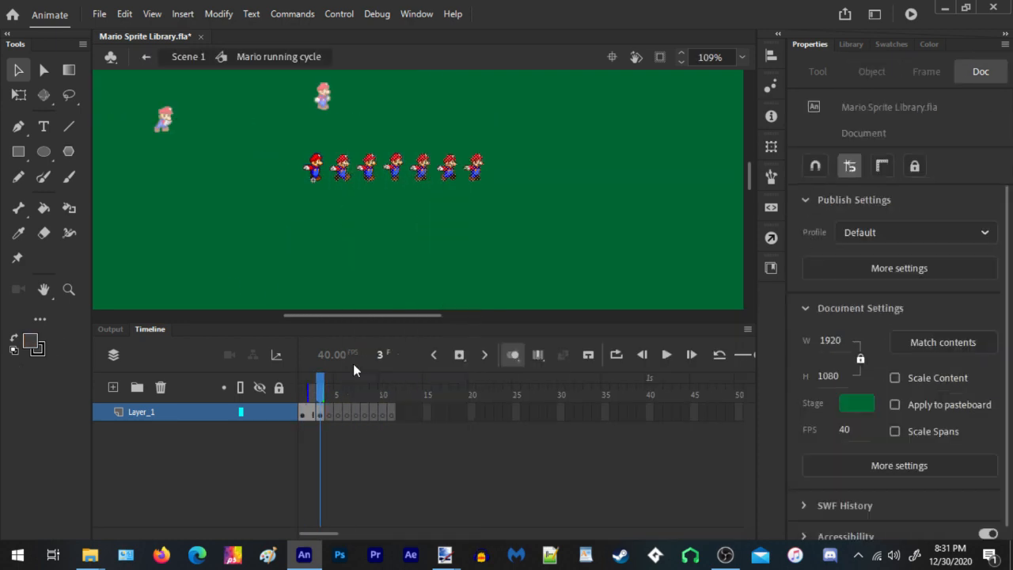
pyautogui.hotkey('ctrl', 'x')
pyautogui.click(329, 412)
pyautogui.rightClick(398, 155)
pyautogui.click(430, 208)
pyautogui.hotkey('shift', 'Left')
pyautogui.hotkey('shift', 'Left')
pyautogui.hotkey('shift', 'Left')
# Cut the extra poses from frame 4, paste them in place on frame 5, and nudge the fourth pose onto the registration point
pyautogui.moveTo(535, 114); pyautogui.dragTo(327, 214)
pyautogui.click(651, 322)
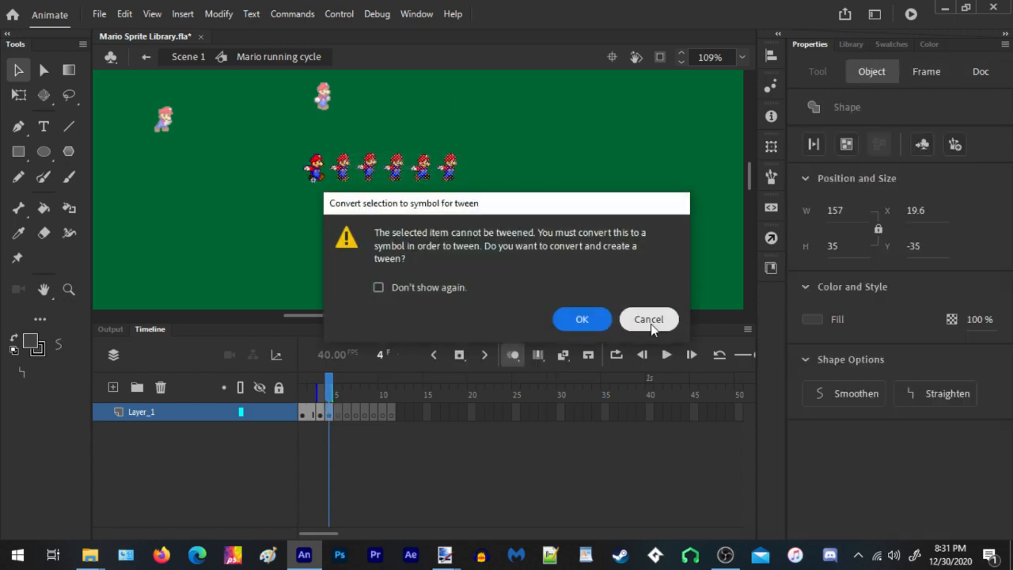
pyautogui.click(650, 322)
pyautogui.rightClick(344, 168)
pyautogui.click(384, 221)
pyautogui.click(338, 412)
pyautogui.rightClick(366, 203)
pyautogui.click(427, 260)
pyautogui.hotkey('shift', 'Left')
pyautogui.hotkey('shift', 'Left')
pyautogui.hotkey('shift', 'Left')
# Cut the extra poses from frame 5, paste them in place on frame 6, and nudge the fifth pose onto the registration point
pyautogui.moveTo(468, 118); pyautogui.dragTo(328, 239)
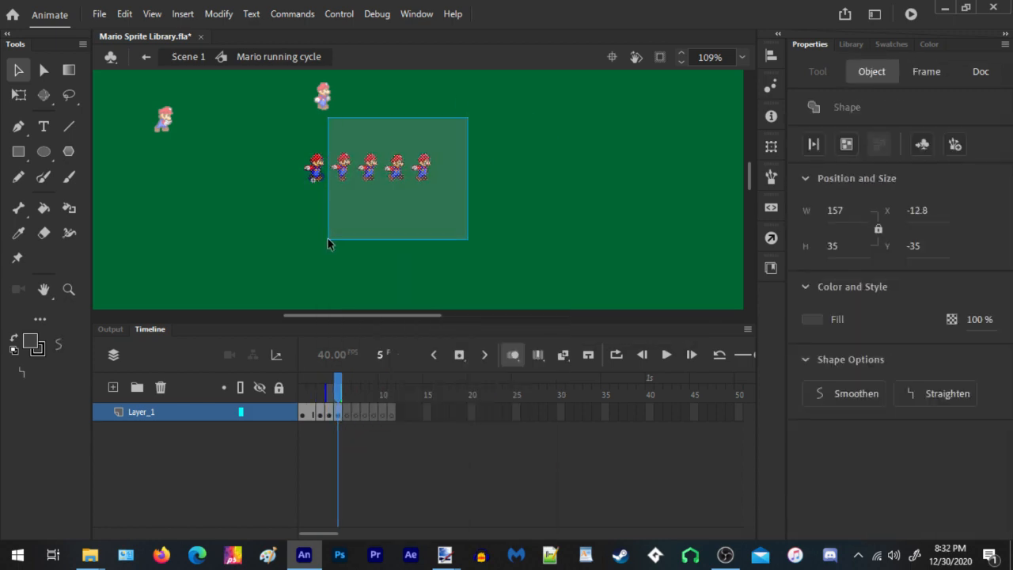
pyautogui.rightClick(334, 168)
pyautogui.click(375, 221)
pyautogui.click(347, 413)
pyautogui.rightClick(425, 201)
pyautogui.click(456, 253)
pyautogui.hotkey('shift', 'Left')
pyautogui.hotkey('shift', 'Left')
pyautogui.hotkey('shift', 'Left')
pyautogui.press('Left')
pyautogui.press('Left')
pyautogui.press('Left')
pyautogui.press('Left')
pyautogui.press('Left')
# Move the extra poses from frame 6 in place to frame 7 and nudge the sixth pose until it lines up with the previous one
pyautogui.moveTo(418, 135); pyautogui.dragTo(328, 225)
pyautogui.click(355, 412)
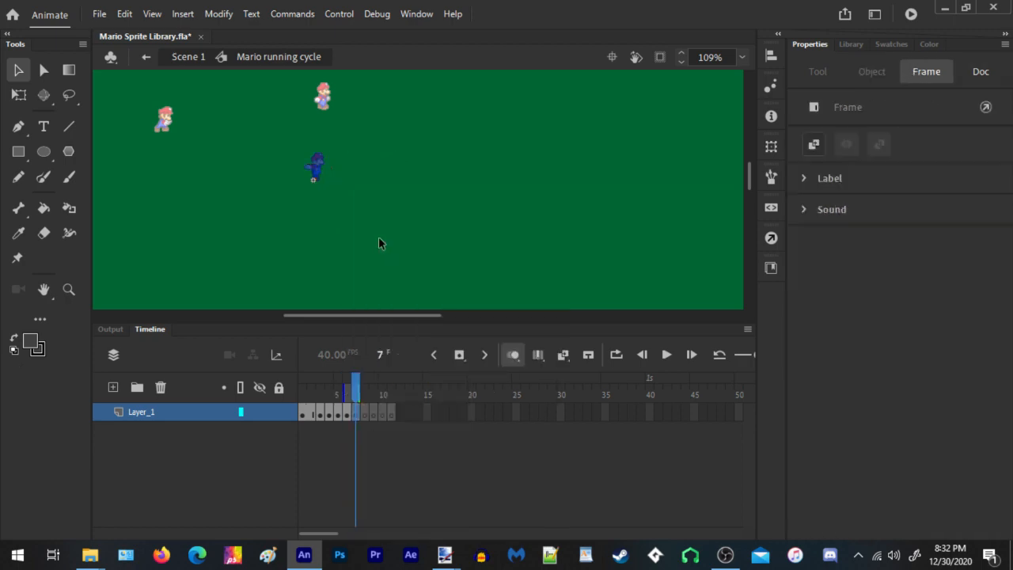
pyautogui.click(378, 236)
pyautogui.hotkey('shift', 'Left')
pyautogui.hotkey('shift', 'Left')
pyautogui.hotkey('shift', 'Left')
pyautogui.hotkey('shift', 'Left')
pyautogui.press('Right')
pyautogui.press('Right')
pyautogui.press('Right')
pyautogui.press('Right')
pyautogui.press('Right')
pyautogui.scroll(5, 323, 167)
pyautogui.scroll(-4, 333, 168)
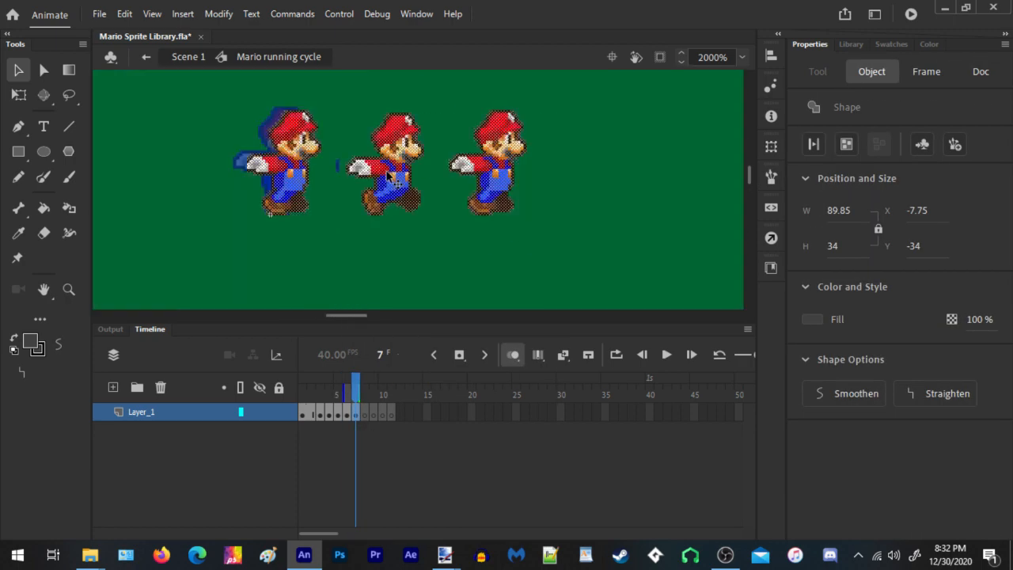
pyautogui.scroll(-2, 387, 172)
pyautogui.press('Left')
pyautogui.press('Left')
pyautogui.press('Left')
pyautogui.press('Left')
pyautogui.press('Left')
pyautogui.press('Left')
pyautogui.press('Left')
pyautogui.press('Left')
pyautogui.press('Left')
pyautogui.press('Left')
pyautogui.press('Left')
pyautogui.press('Left')
# Cut the last two poses from frame 7, paste them in place on frame 8, and nudge the seventh pose into alignment
pyautogui.moveTo(538, 113); pyautogui.dragTo(325, 222)
pyautogui.rightClick(345, 168)
pyautogui.click(386, 221)
pyautogui.click(365, 413)
pyautogui.rightClick(454, 114)
pyautogui.click(505, 175)
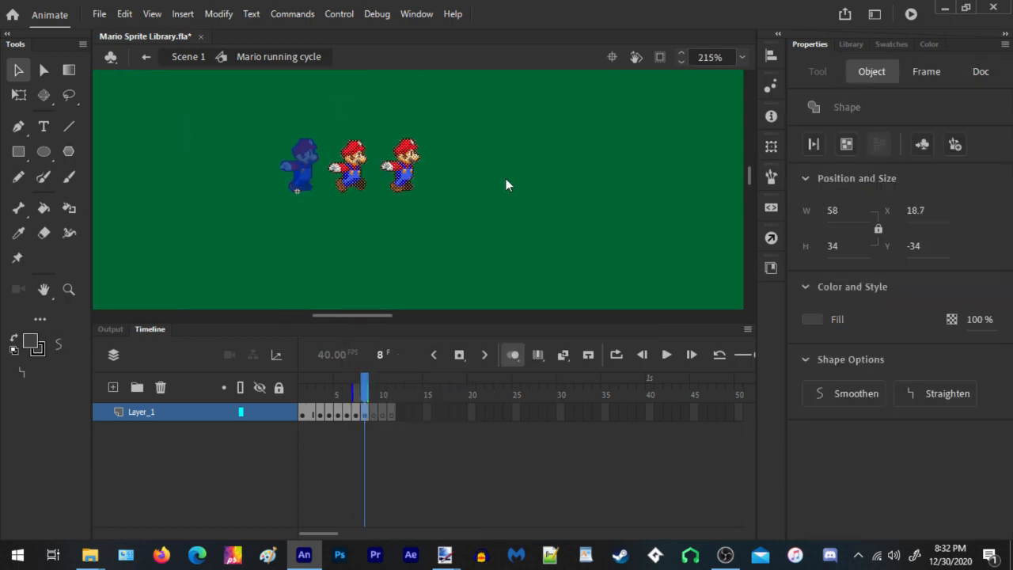
pyautogui.hotkey('shift', 'Left')
pyautogui.hotkey('shift', 'Left')
pyautogui.hotkey('shift', 'Left')
pyautogui.press('Left')
# Cut the final pose from frame 8, paste it in place on frame 9, and nudge it left to match the previous pose
pyautogui.moveTo(404, 104); pyautogui.dragTo(325, 215)
pyautogui.rightClick(347, 166)
pyautogui.click(394, 217)
pyautogui.click(373, 412)
pyautogui.rightClick(399, 195)
pyautogui.click(444, 254)
pyautogui.hotkey('shift', 'Left')
pyautogui.hotkey('shift', 'Left')
pyautogui.hotkey('shift', 'Left')
pyautogui.press('Left')
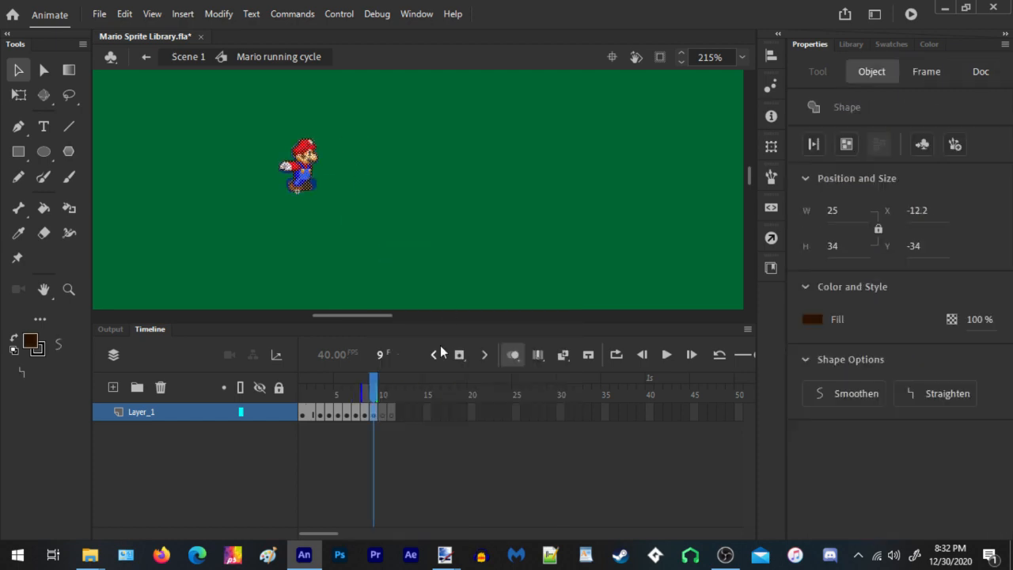
# Remove the unused frames 10 and 11 from the end of the running cycle
pyautogui.moveTo(383, 412); pyautogui.dragTo(391, 412)
pyautogui.rightClick(389, 413)
pyautogui.click(457, 194)
# Insert frames to hold the pose on frame 3 for two frames and the following poses for three frames
pyautogui.click(321, 413)
pyautogui.press('F5')
pyautogui.click(338, 413)
pyautogui.press('F5')
pyautogui.press('F5')
pyautogui.click(365, 414)
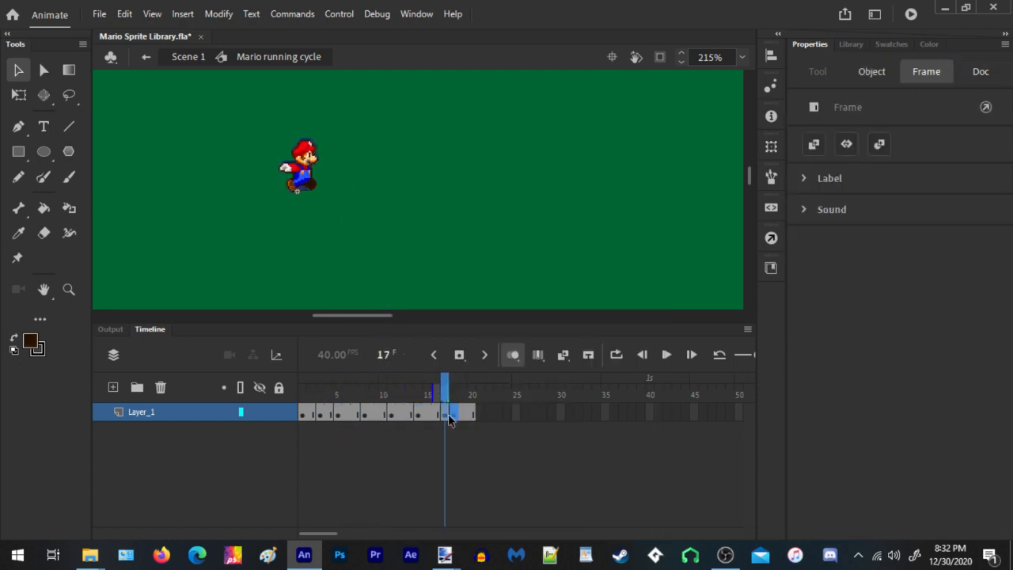
pyautogui.press('F5')
# Remove the extra frames so every run pose holds for two frames, and play the running cycle
pyautogui.rightClick(356, 415)
pyautogui.click(439, 195)
pyautogui.rightClick(372, 414)
pyautogui.click(448, 198)
pyautogui.rightClick(391, 414)
pyautogui.click(471, 196)
pyautogui.rightClick(410, 414)
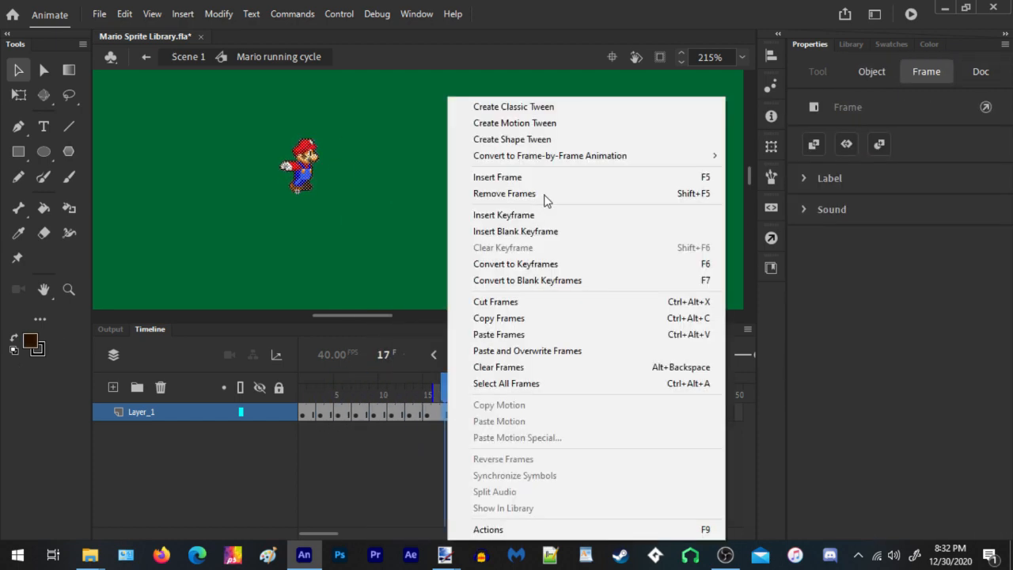
pyautogui.click(545, 195)
pyautogui.scroll(4, 297, 141)
pyautogui.click(317, 397)
pyautogui.press('Return')
# Cut the stray pixels beside the pose on frame 10 and paste them in place on frame 11
pyautogui.click(383, 412)
pyautogui.moveTo(473, 103); pyautogui.dragTo(377, 216)
pyautogui.rightClick(379, 200)
pyautogui.click(420, 216)
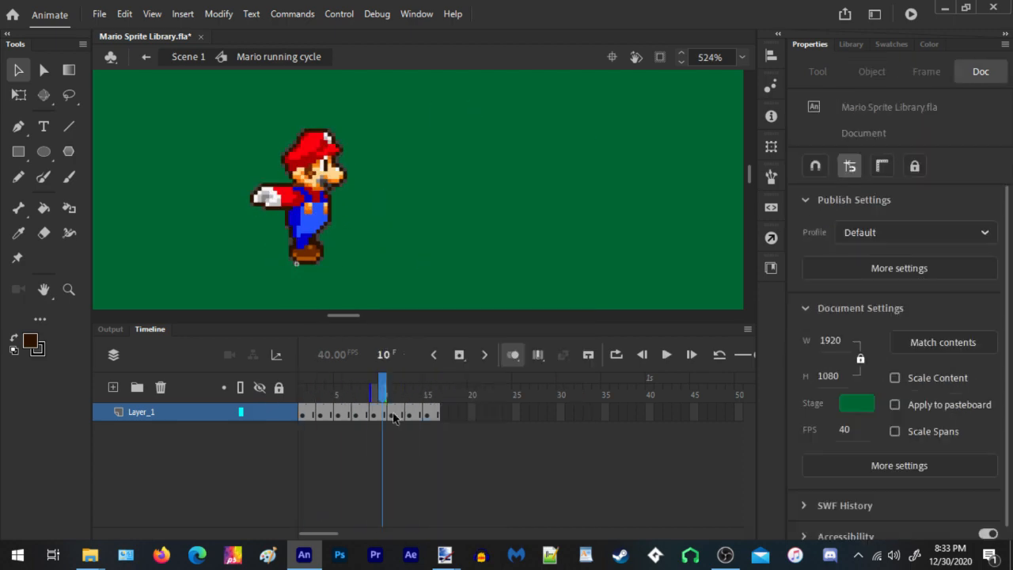
pyautogui.rightClick(415, 160)
pyautogui.click(421, 217)
# Nudge the poses on keyframes 3, 5, 7, 9, 11, 13 and 15 one step left each, and play the running cycle
pyautogui.scroll(4, 340, 219)
pyautogui.scroll(-2, 339, 219)
pyautogui.click(304, 388)
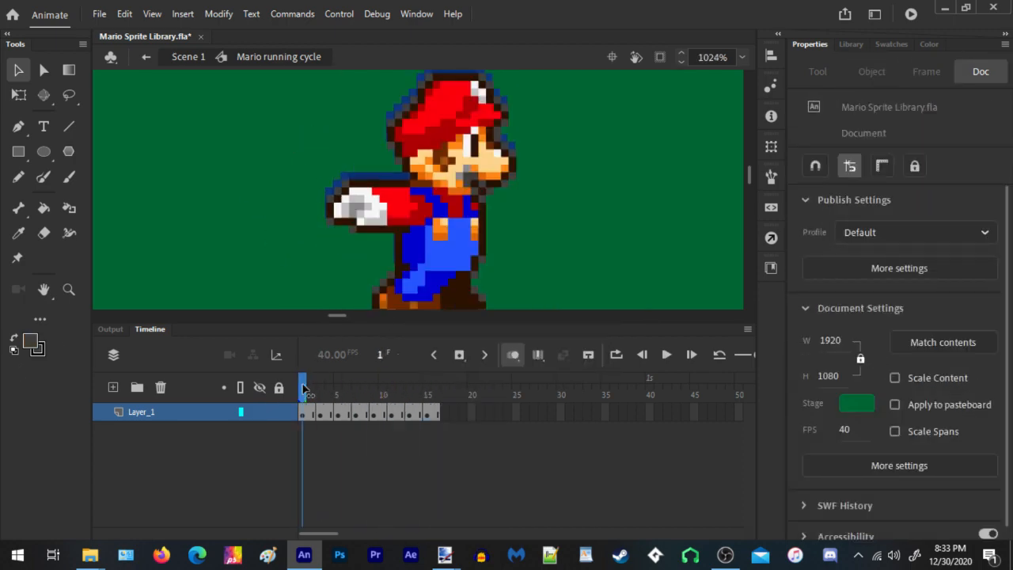
pyautogui.click(321, 413)
pyautogui.press('Left')
pyautogui.click(340, 416)
pyautogui.press('Left')
pyautogui.click(357, 414)
pyautogui.press('Left')
pyautogui.click(375, 417)
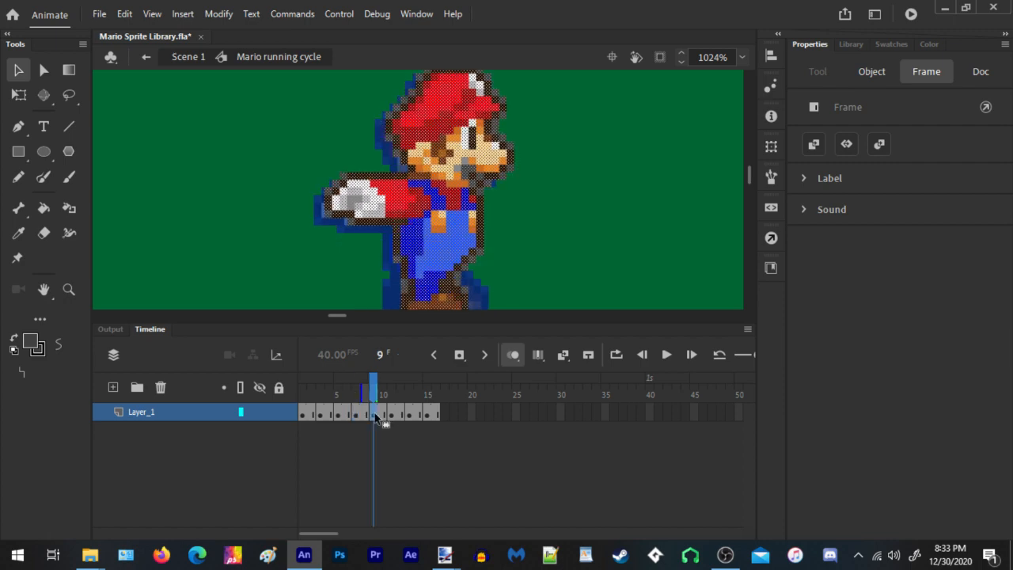
pyautogui.press('Left')
pyautogui.click(393, 414)
pyautogui.press('Left')
pyautogui.click(410, 416)
pyautogui.press('Left')
pyautogui.click(428, 420)
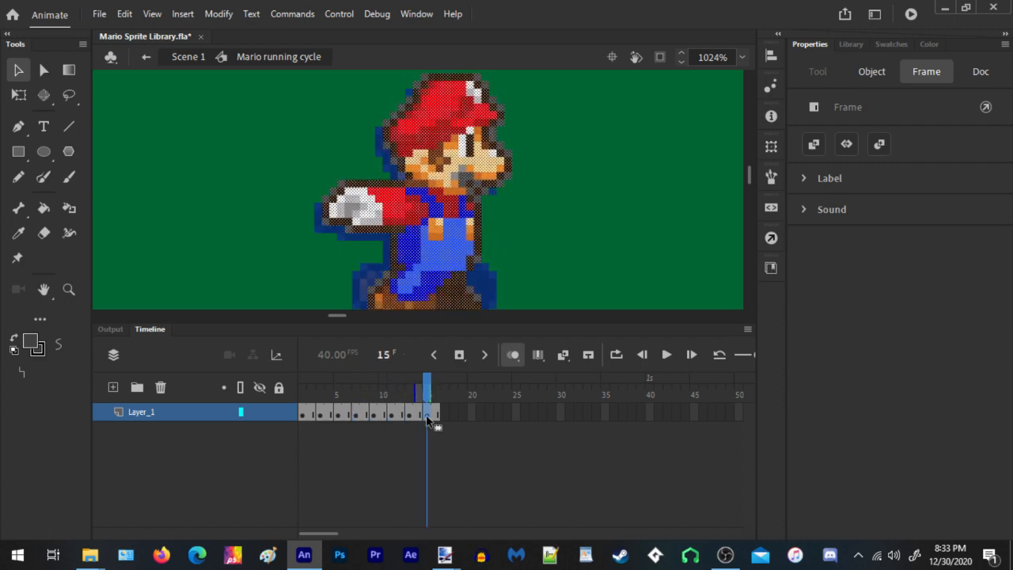
pyautogui.press('Left')
pyautogui.click(588, 154)
pyautogui.press('Return')
# Return to Scene 1, place the running cycle instance beside the walk cycle instance, and play both together
pyautogui.click(189, 57)
pyautogui.press('Return')
pyautogui.scroll(-8, 295, 192)
pyautogui.click(317, 199)
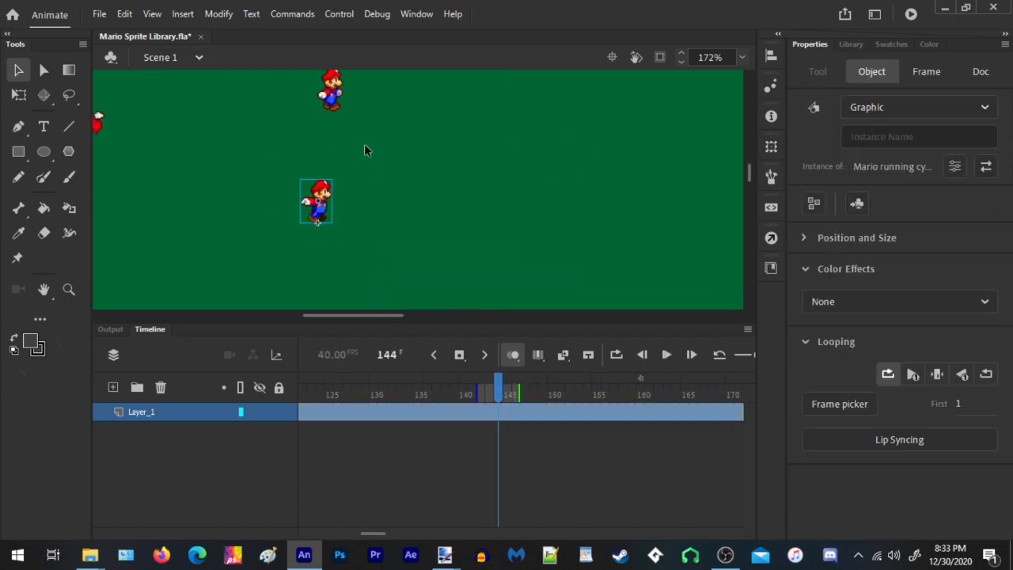
pyautogui.press('space')
pyautogui.moveTo(397, 158); pyautogui.dragTo(399, 213)
pyautogui.moveTo(325, 250); pyautogui.dragTo(387, 137)
pyautogui.scroll(4, 323, 121)
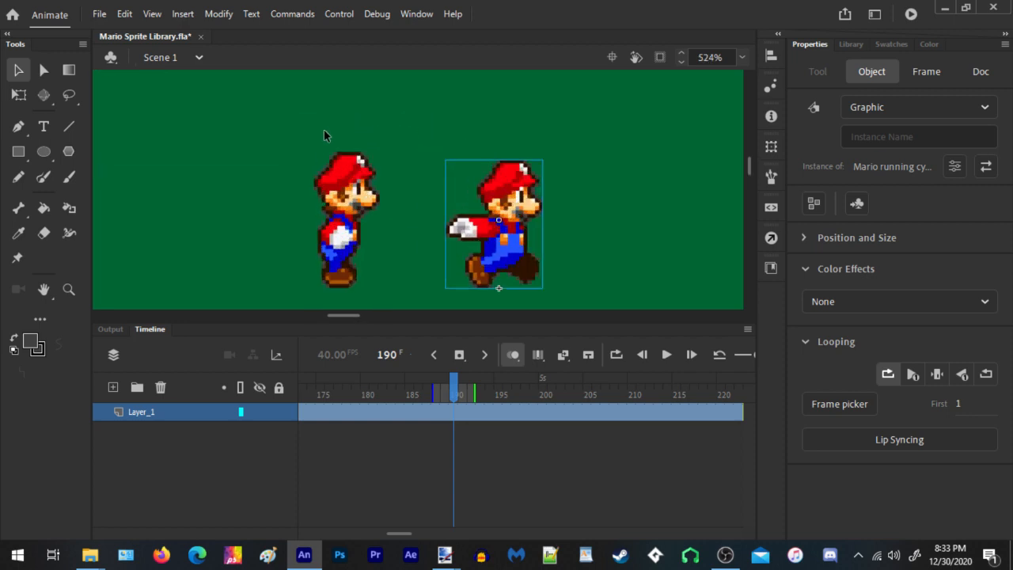
pyautogui.press('space')
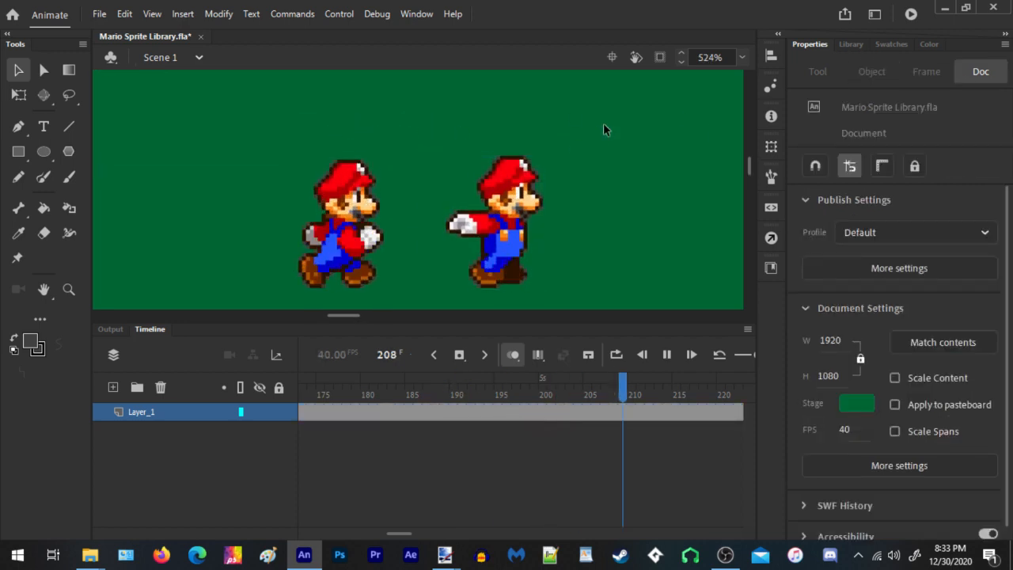
pyautogui.press('space')
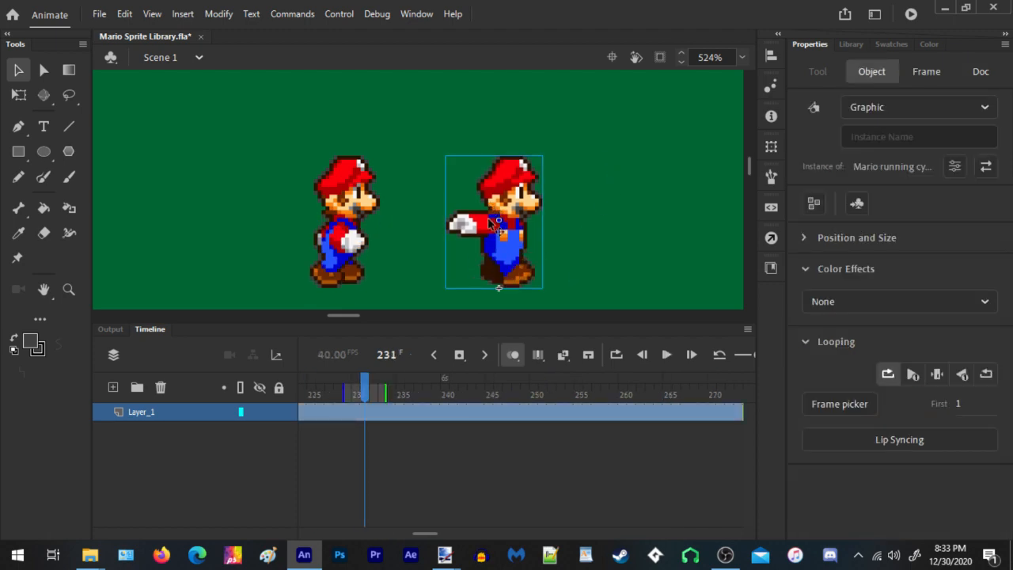
# Switch to the full Mario sprite sheet in paint.net and examine the Running, Dash Forward and Retreat rows
pyautogui.moveTo(446, 554)
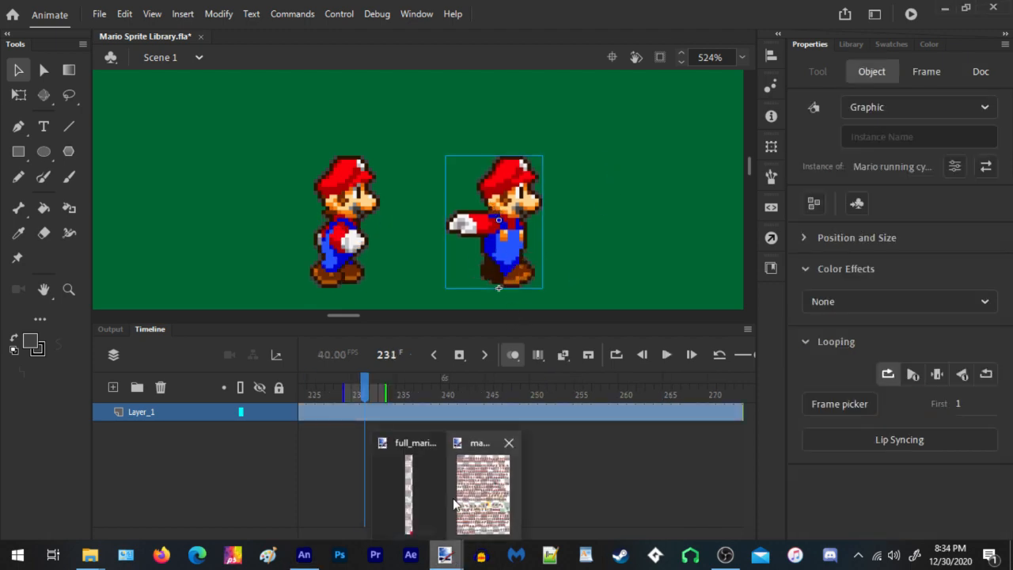
pyautogui.click(408, 495)
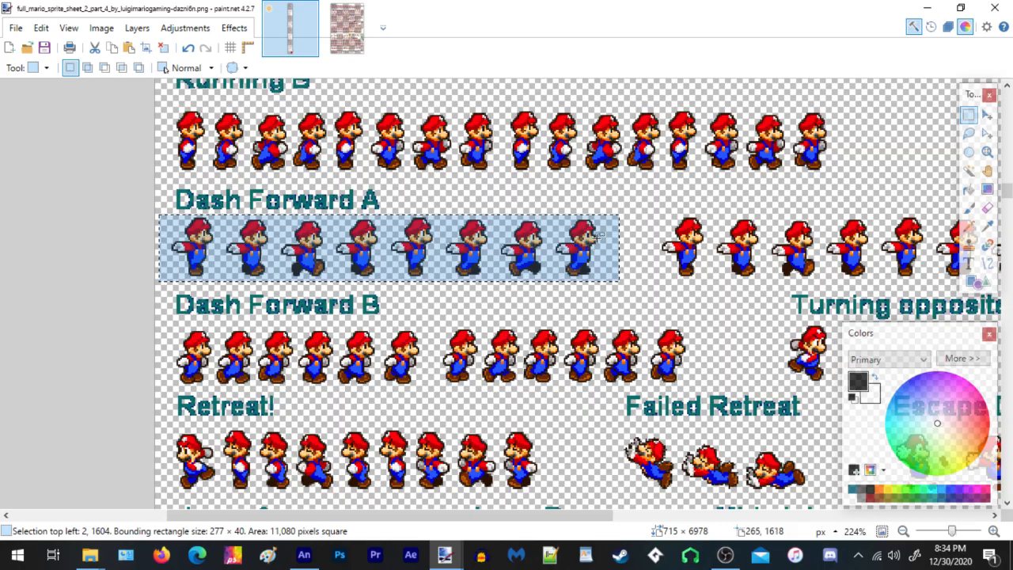
pyautogui.moveTo(599, 235); pyautogui.dragTo(488, 212)
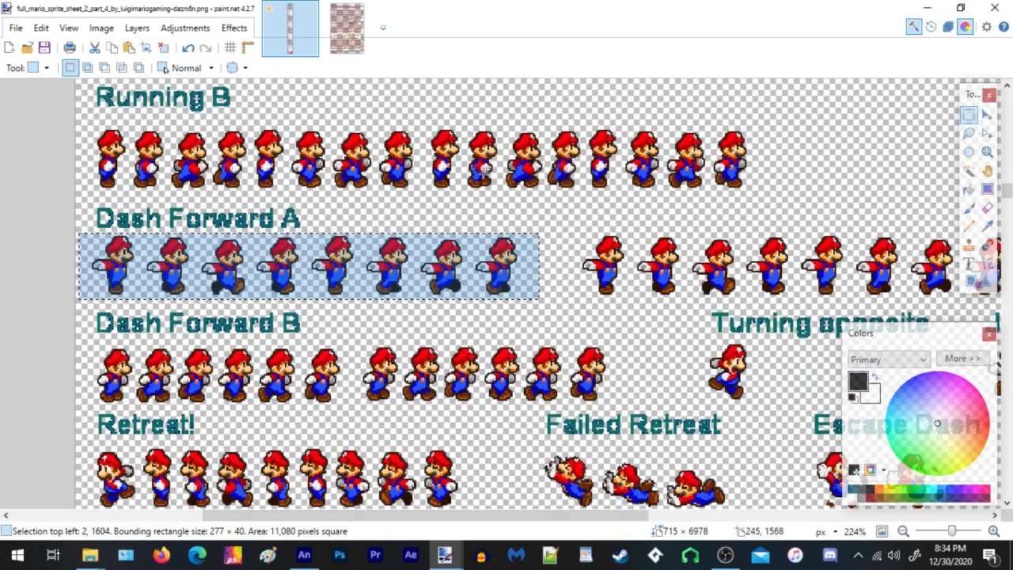
pyautogui.moveTo(626, 241); pyautogui.dragTo(756, 372)
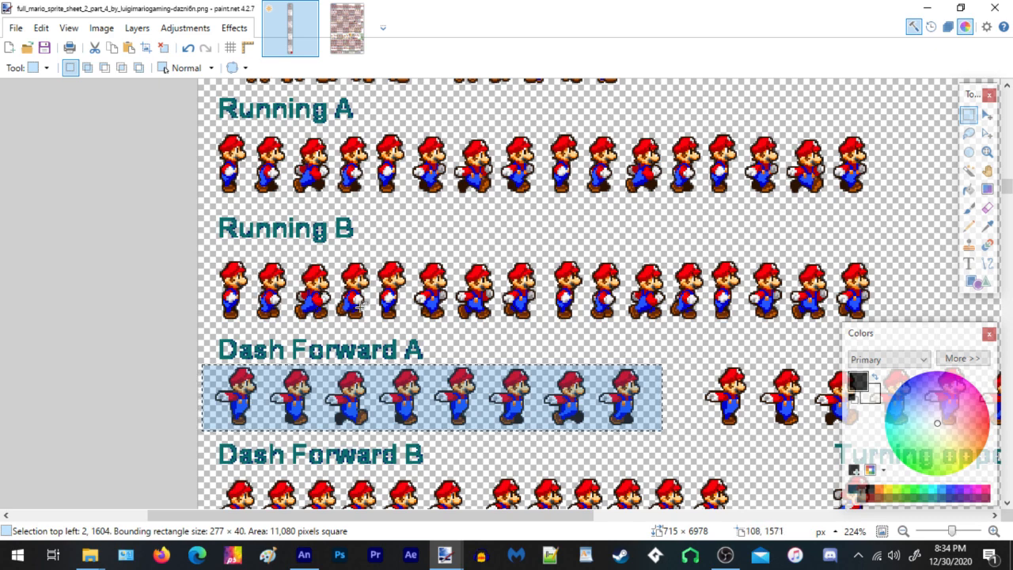
pyautogui.moveTo(681, 306); pyautogui.dragTo(626, 207)
pyautogui.scroll(-1, 593, 333)
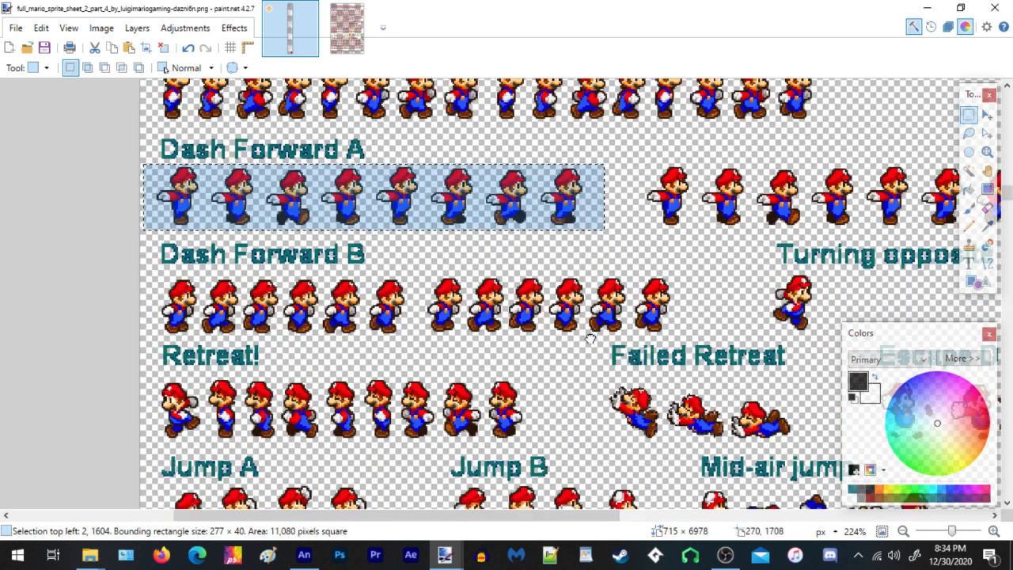
pyautogui.scroll(-1, 543, 327)
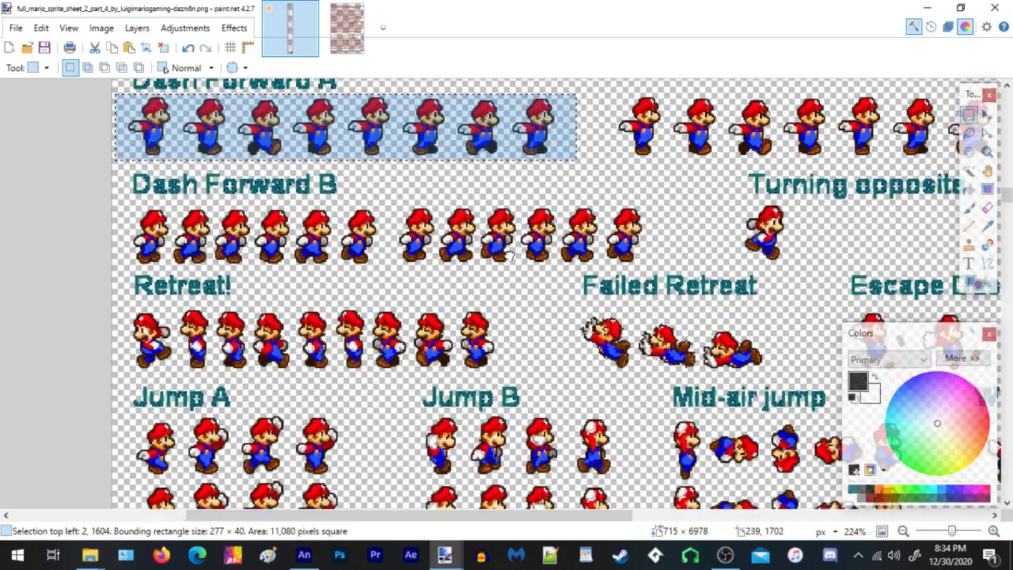
# Switch back to Animate and play Scene 1 to compare the walk and running cycles up close
pyautogui.click(304, 555)
pyautogui.moveTo(550, 172); pyautogui.dragTo(548, 165)
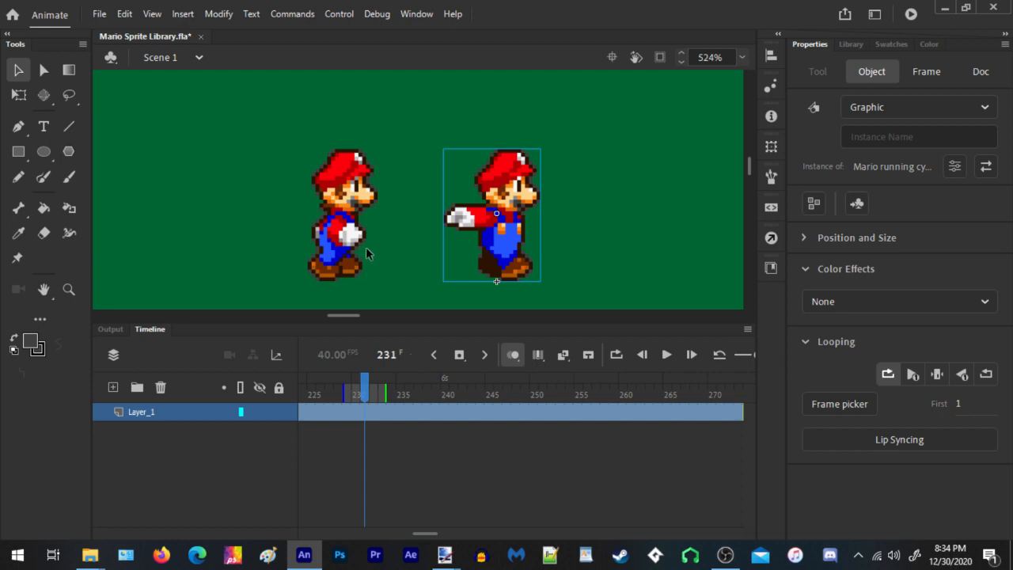
pyautogui.press('Return')
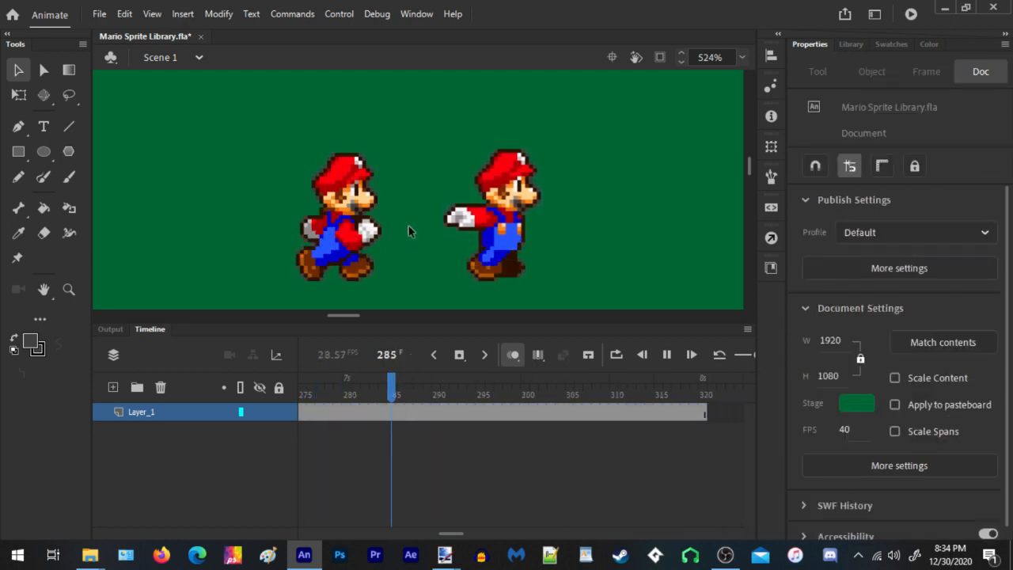
pyautogui.click(527, 247)
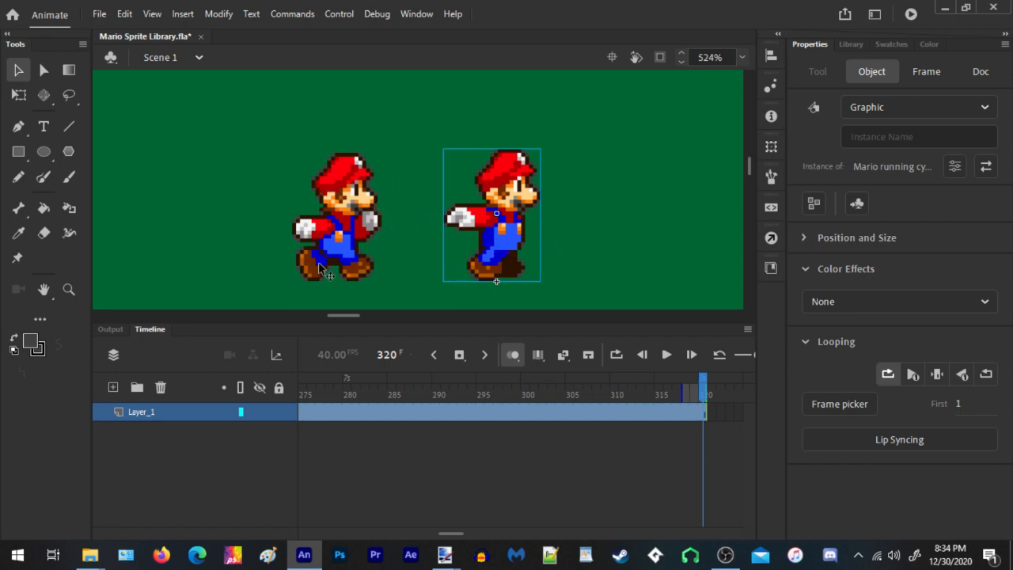
pyautogui.scroll(3, 321, 269)
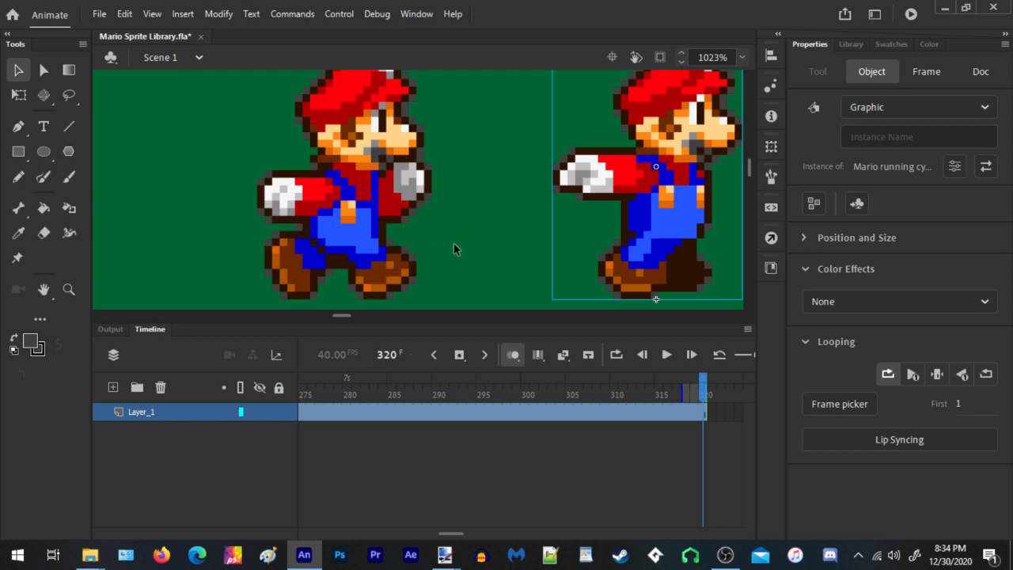
pyautogui.press('Return')
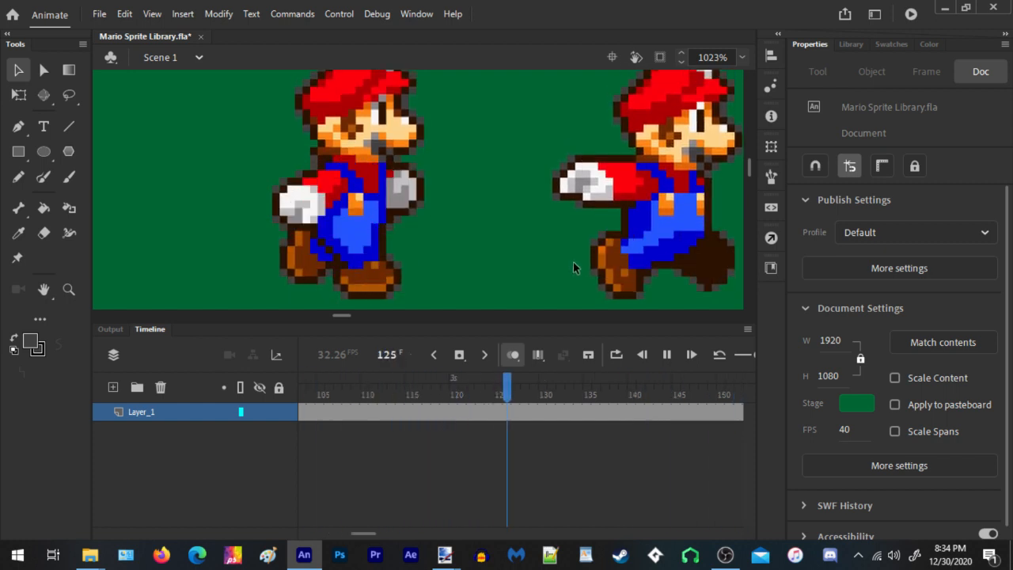
pyautogui.press('Return')
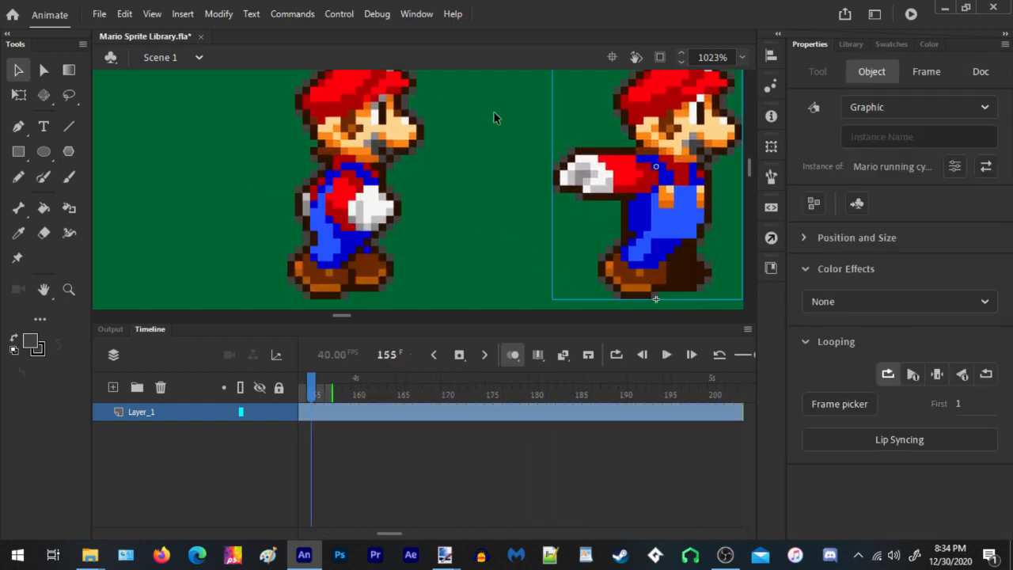
pyautogui.moveTo(493, 112); pyautogui.dragTo(488, 145)
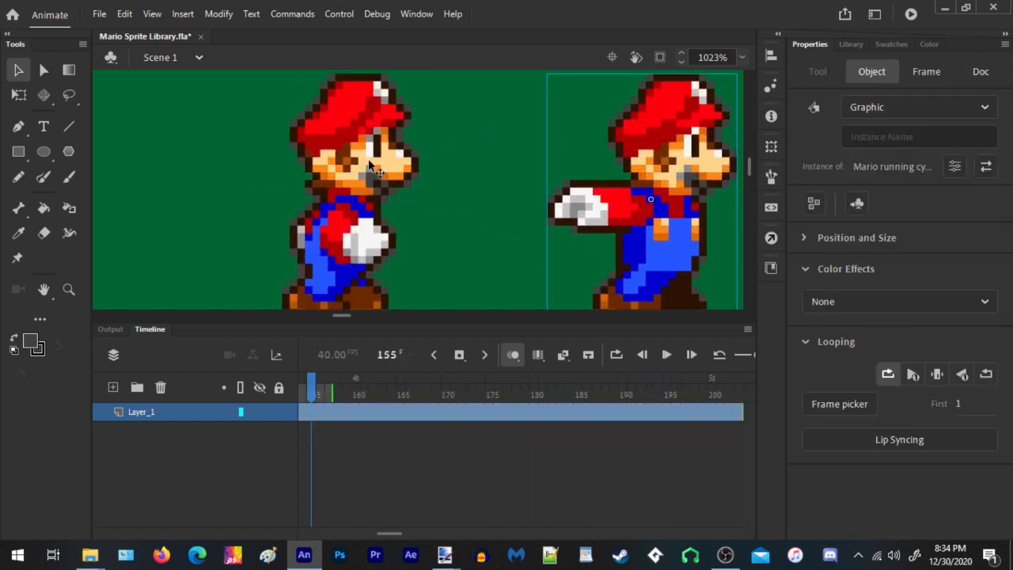
# Play Scene 1 while examining the walk cycle's feet and ground contact up close
pyautogui.moveTo(432, 123); pyautogui.dragTo(444, 137)
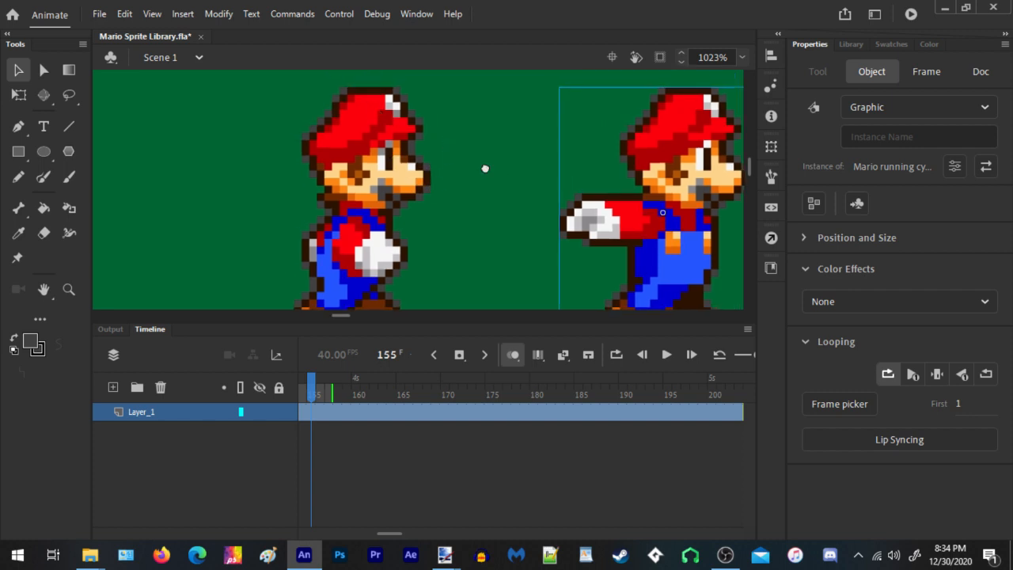
pyautogui.moveTo(485, 168); pyautogui.dragTo(468, 99)
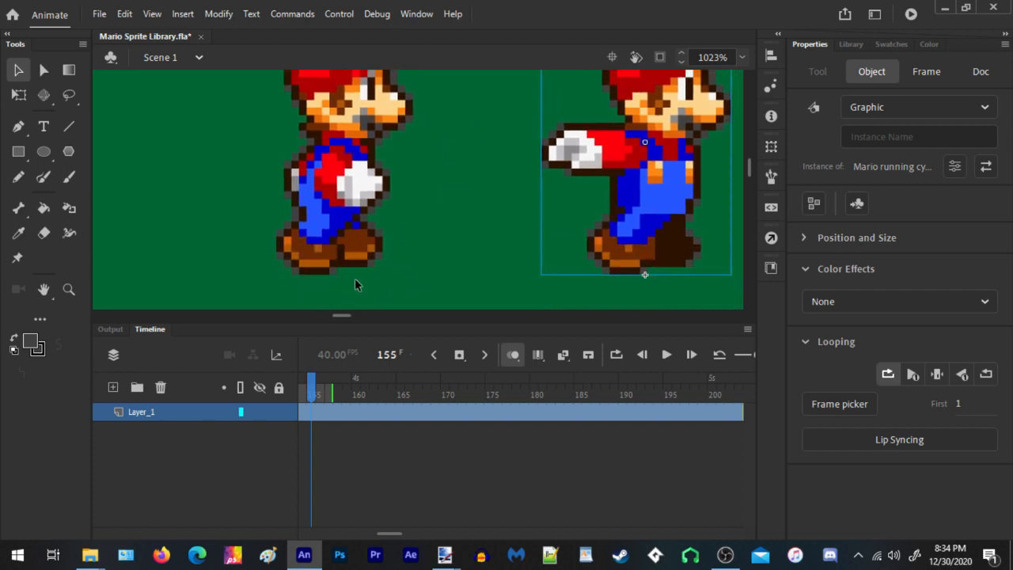
pyautogui.scroll(2, 305, 265)
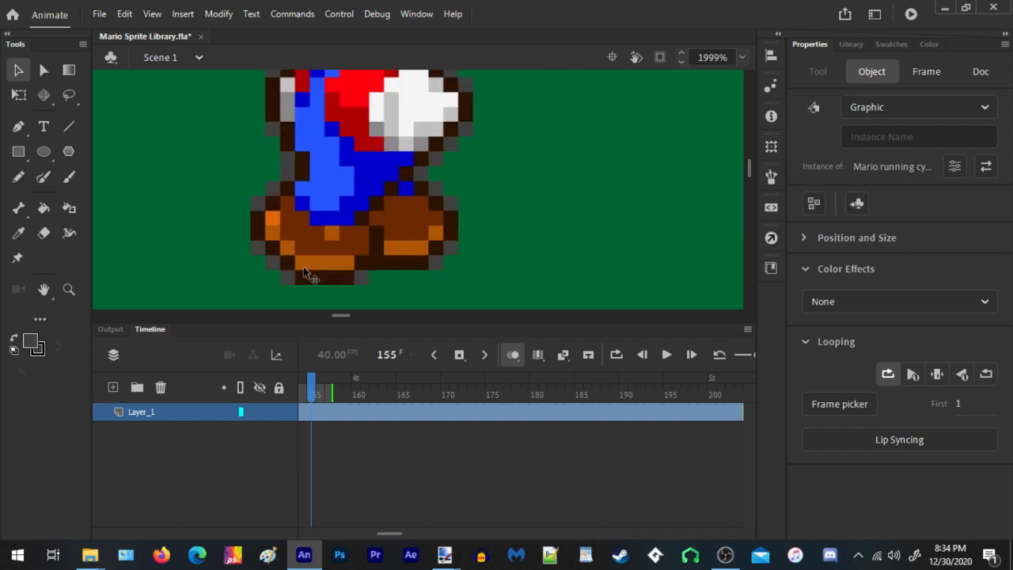
pyautogui.press('Return')
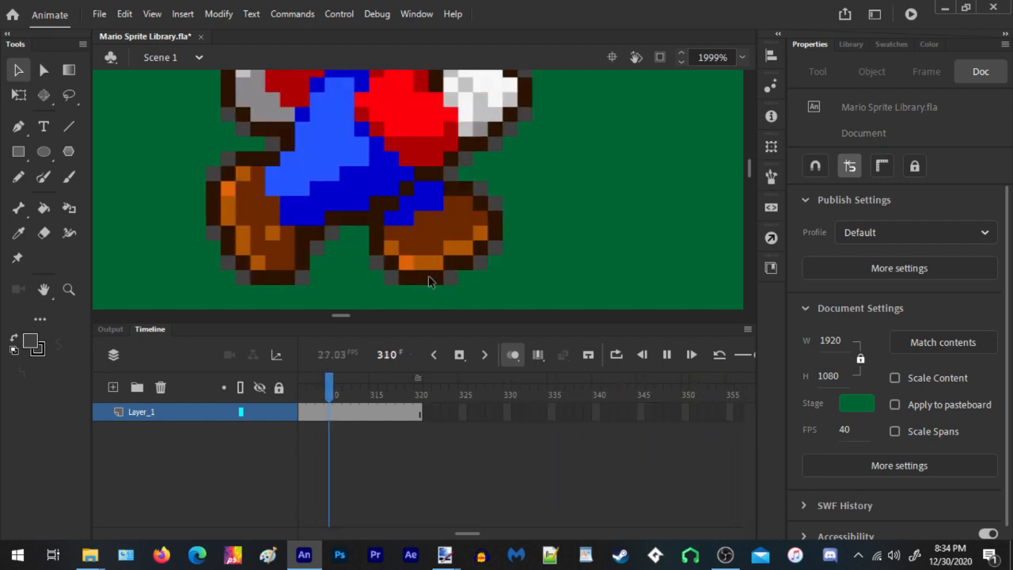
pyautogui.press('Return')
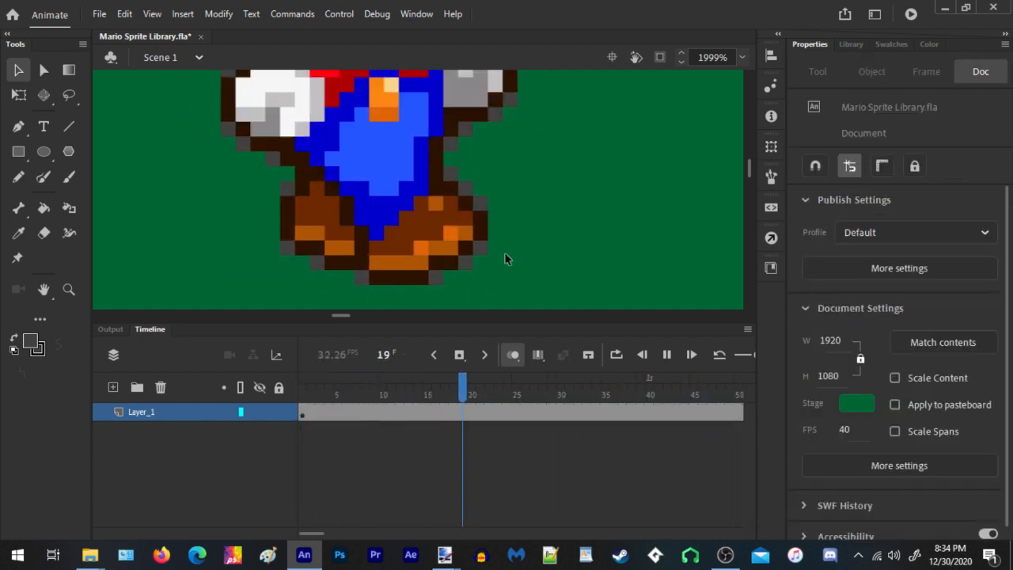
pyautogui.press('Return')
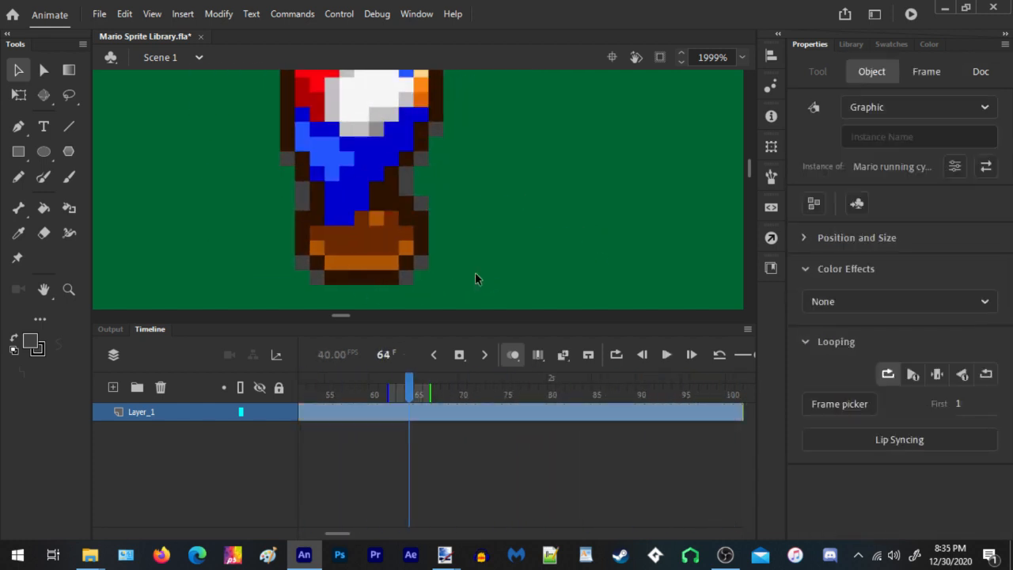
# Examine the walk cycle pose at frame 64 of Scene 1, from head to shoes, against the running cycle pose
pyautogui.scroll(-3, 377, 271)
pyautogui.scroll(-2, 377, 270)
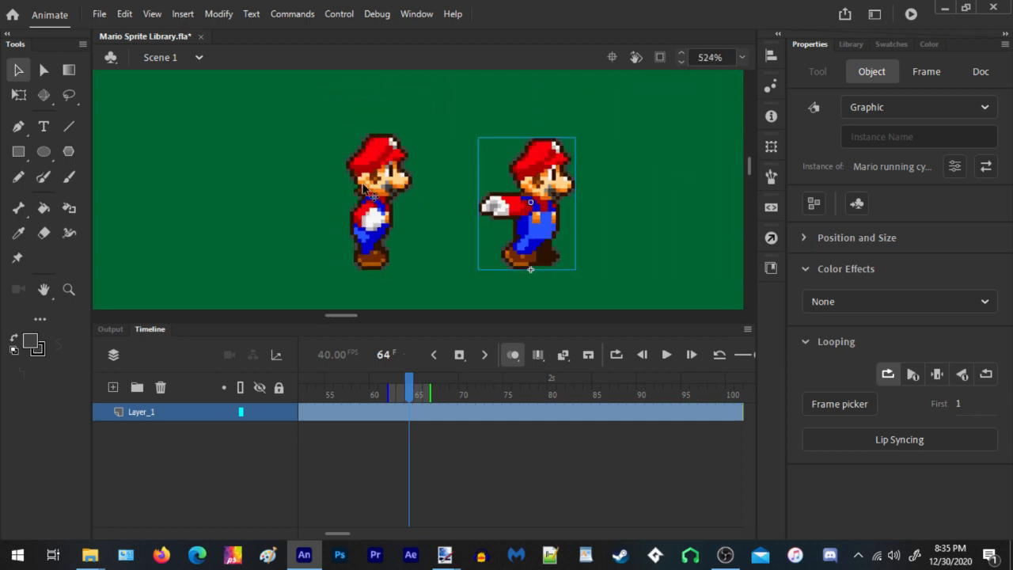
pyautogui.scroll(4, 363, 187)
pyautogui.scroll(-3, 331, 210)
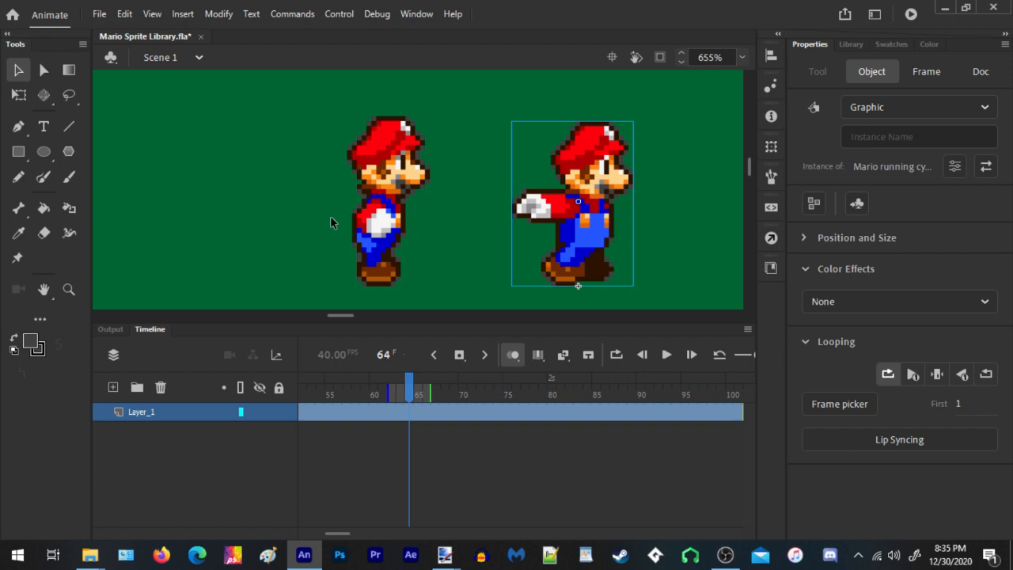
pyautogui.scroll(2, 398, 182)
pyautogui.scroll(-2, 398, 182)
pyautogui.scroll(4, 398, 182)
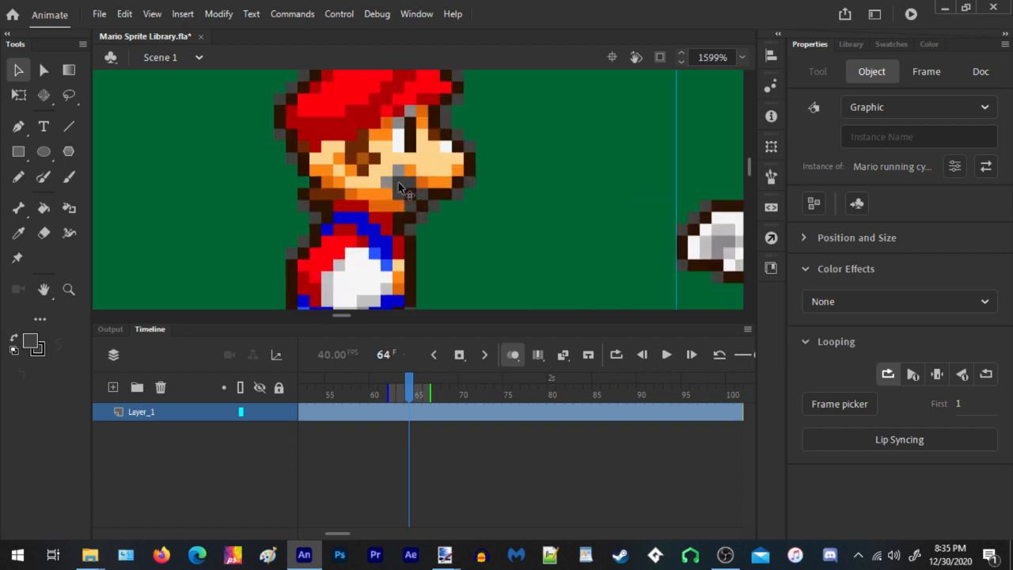
pyautogui.scroll(-3, 398, 182)
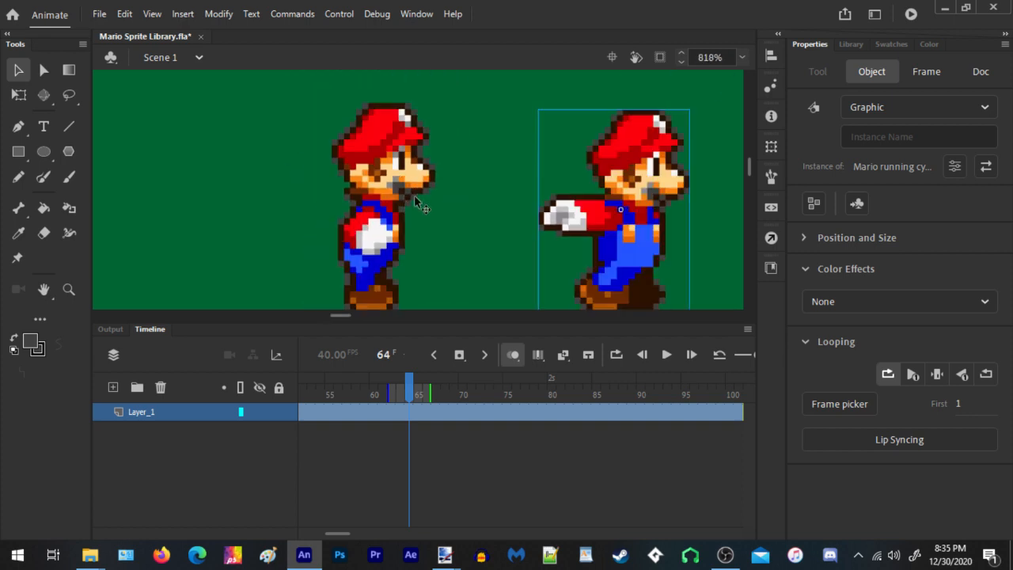
pyautogui.scroll(-2, 416, 198)
# Play Scene 1 through to its last frame with the full bodies of both cycles in view
pyautogui.moveTo(454, 175); pyautogui.dragTo(420, 230)
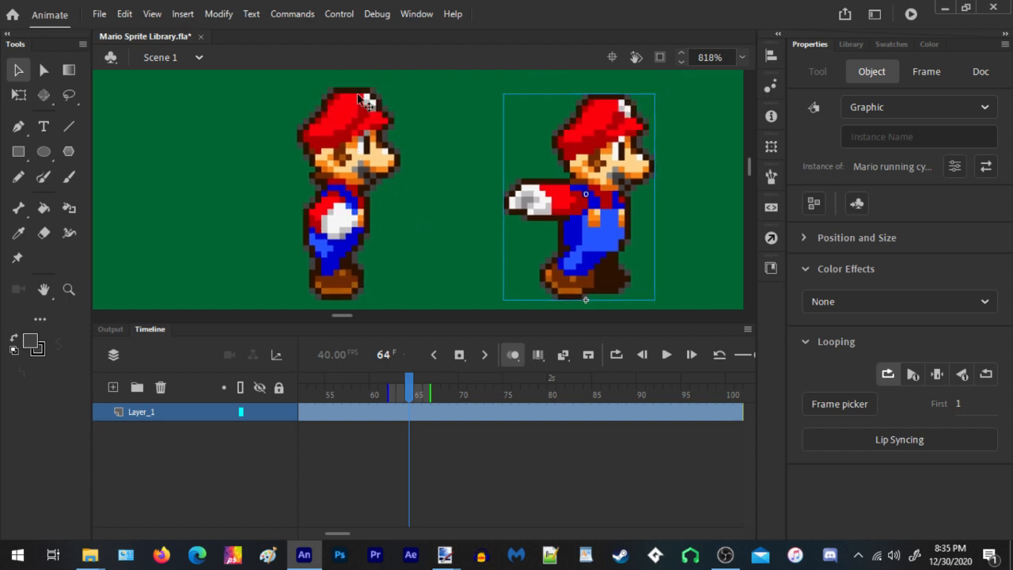
pyautogui.click(413, 249)
pyautogui.press('Return')
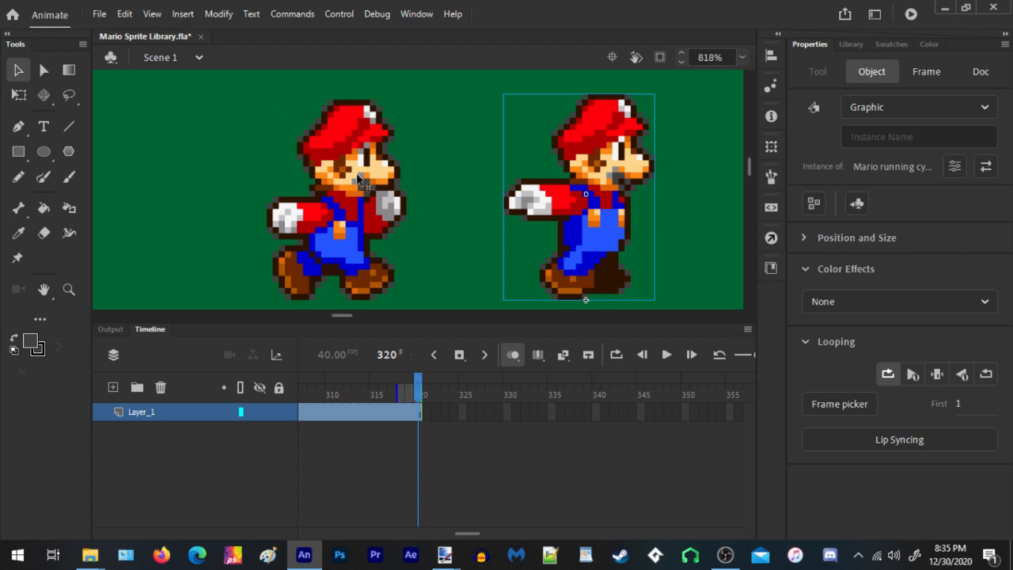
pyautogui.moveTo(503, 192); pyautogui.dragTo(453, 186)
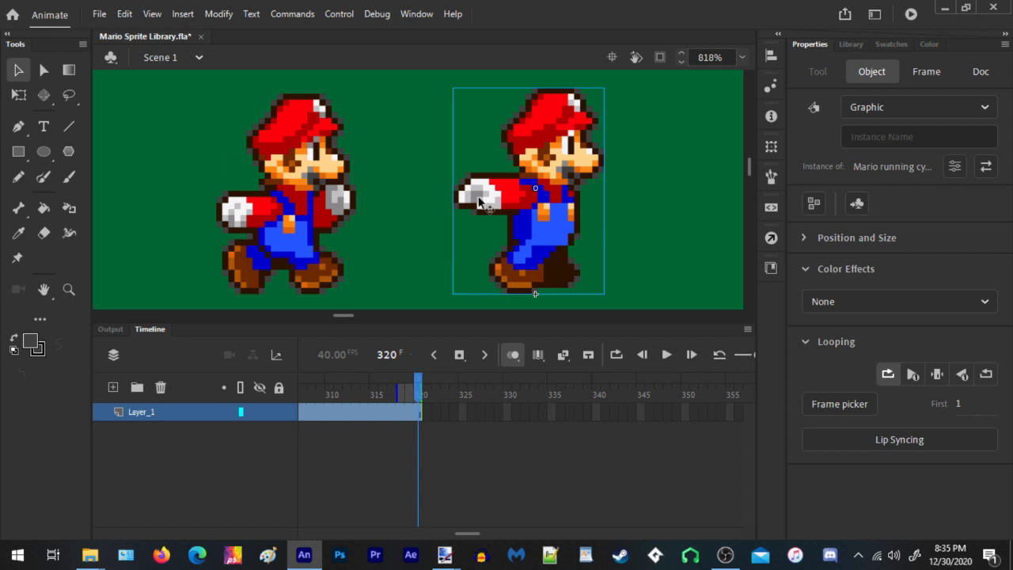
# Open the Mario running cycle symbol for editing and add a new layer beneath Layer_1
pyautogui.doubleClick(529, 201)
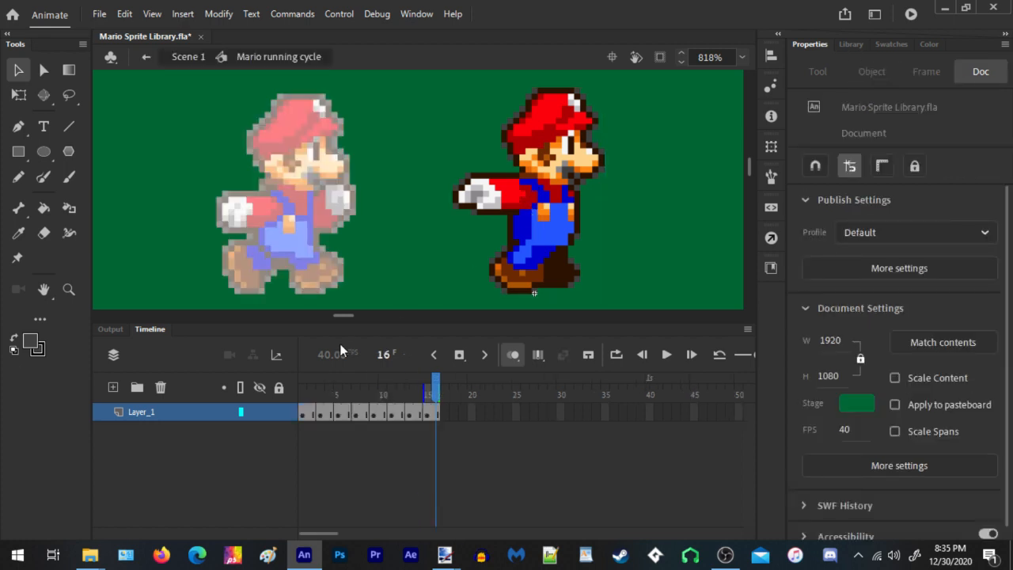
pyautogui.click(111, 390)
pyautogui.moveTo(139, 412); pyautogui.dragTo(144, 452)
# Draw a wide dark grey rectangle with a black stroke on Layer_2 as ground directly under Mario's shoes
pyautogui.click(19, 152)
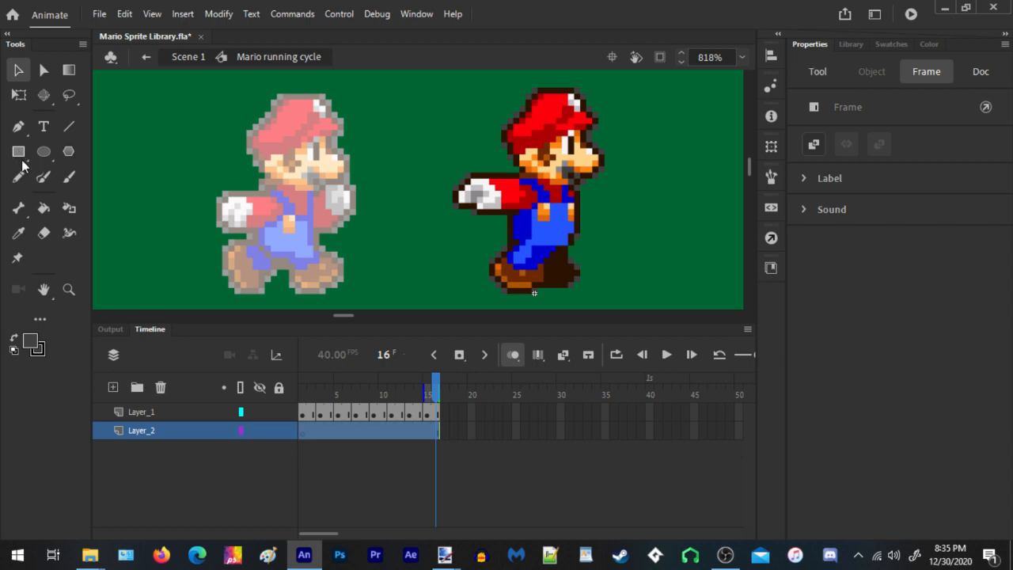
pyautogui.scroll(-2, 399, 211)
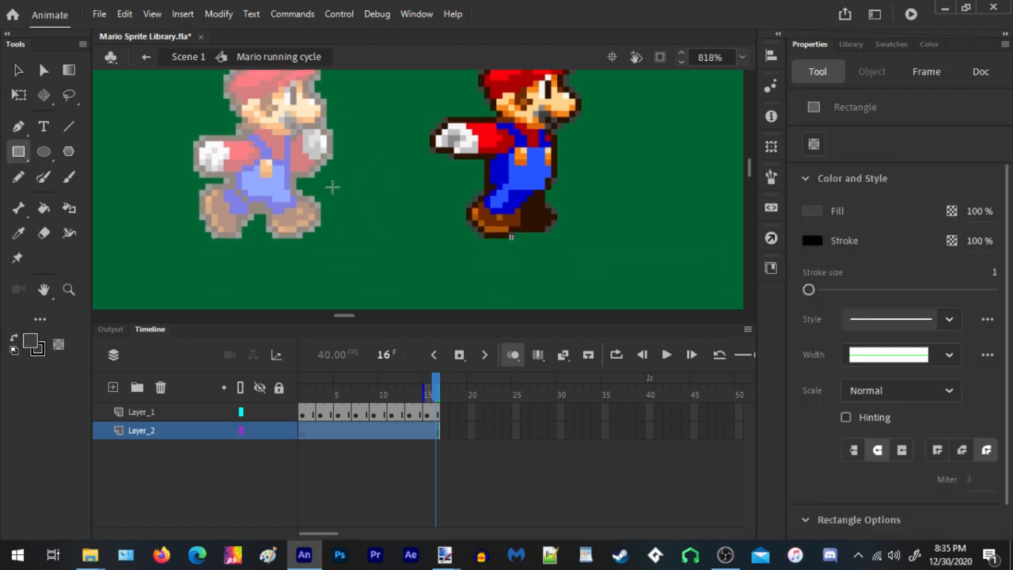
pyautogui.moveTo(274, 301)
pyautogui.mouseDown()
pyautogui.moveTo(404, 280)
pyautogui.moveTo(717, 274)
pyautogui.moveTo(748, 253)
pyautogui.moveTo(752, 235)
pyautogui.mouseUp()
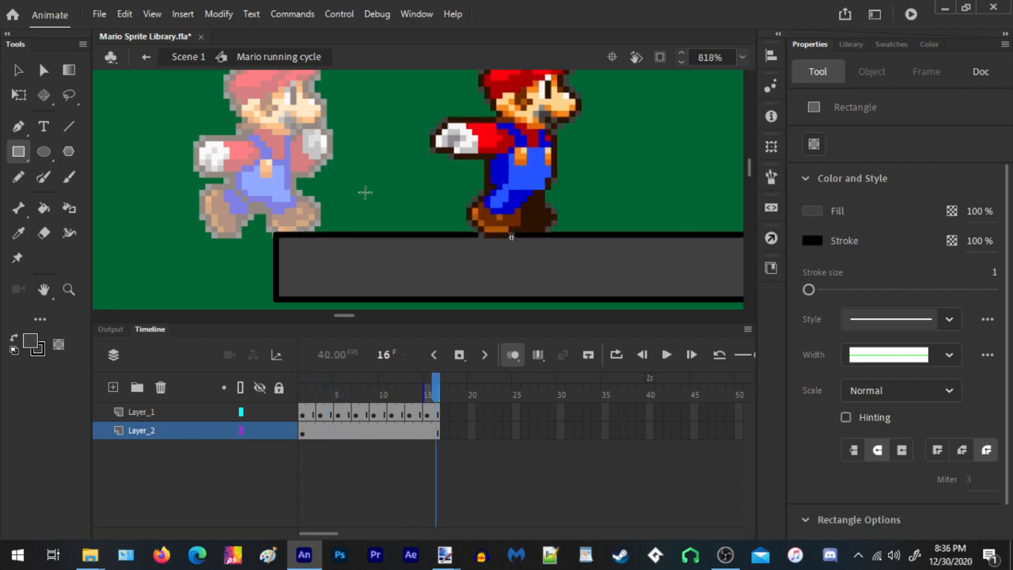
pyautogui.moveTo(365, 192); pyautogui.dragTo(303, 233)
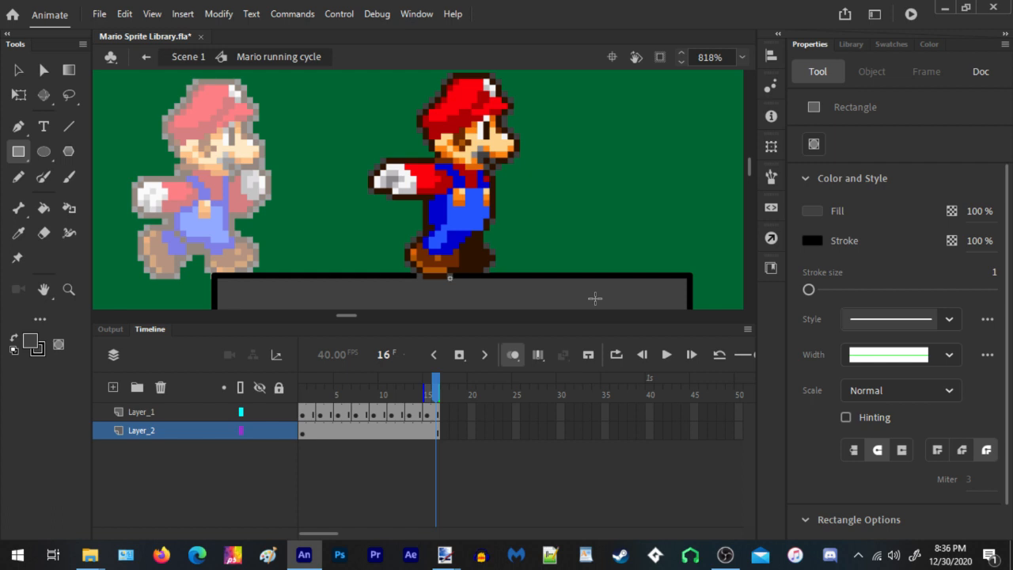
pyautogui.scroll(-2, 309, 178)
# Delete the ground rectangle, including its stroke, from Layer_2
pyautogui.click(18, 70)
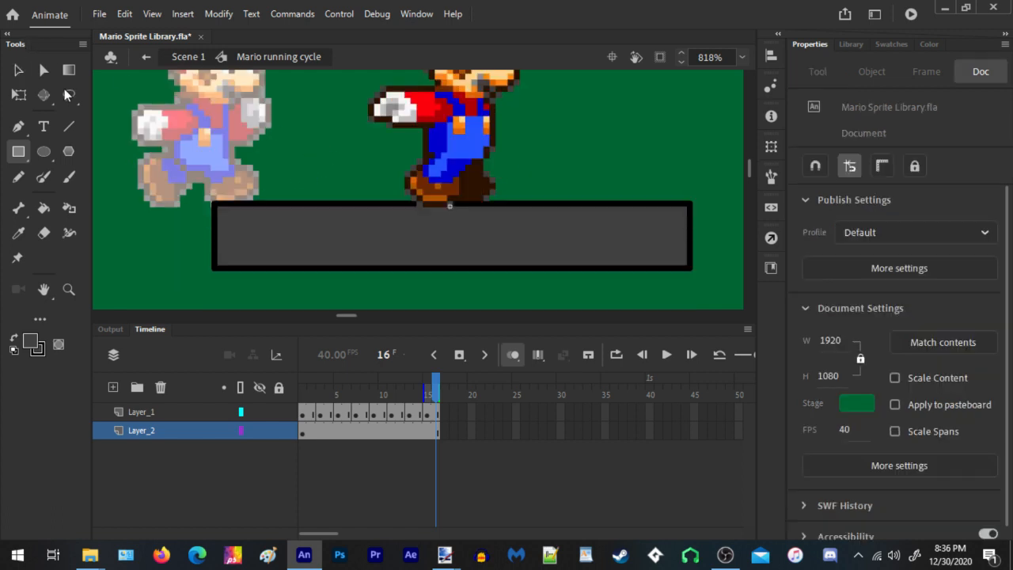
pyautogui.doubleClick(312, 218)
pyautogui.press('Delete')
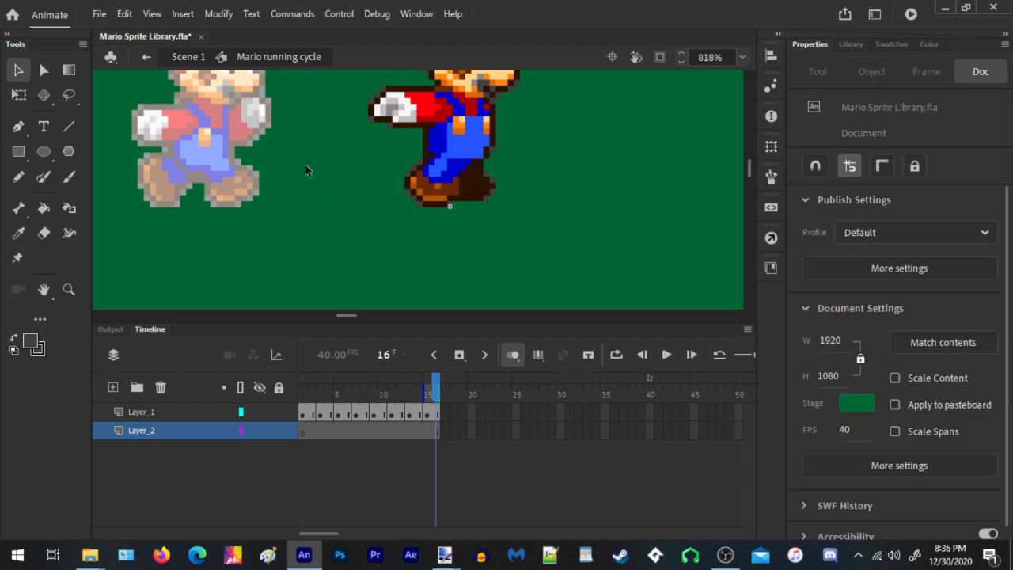
# Return to Scene 1, reopen the Mario running cycle symbol, and play it from frame 1
pyautogui.doubleClick(299, 171)
pyautogui.scroll(-6, 355, 212)
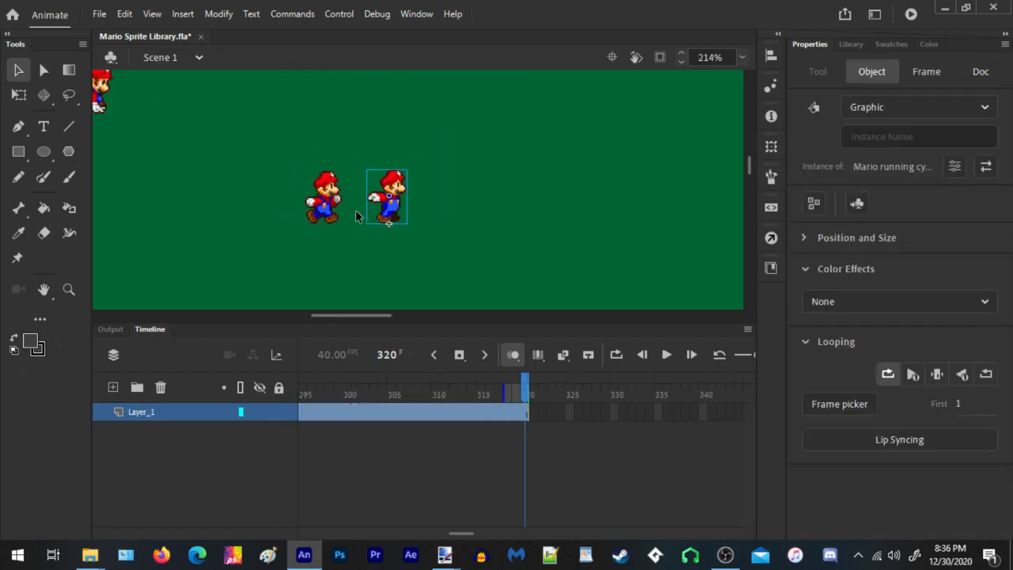
pyautogui.scroll(5, 354, 212)
pyautogui.doubleClick(475, 164)
pyautogui.moveTo(365, 392); pyautogui.dragTo(293, 389)
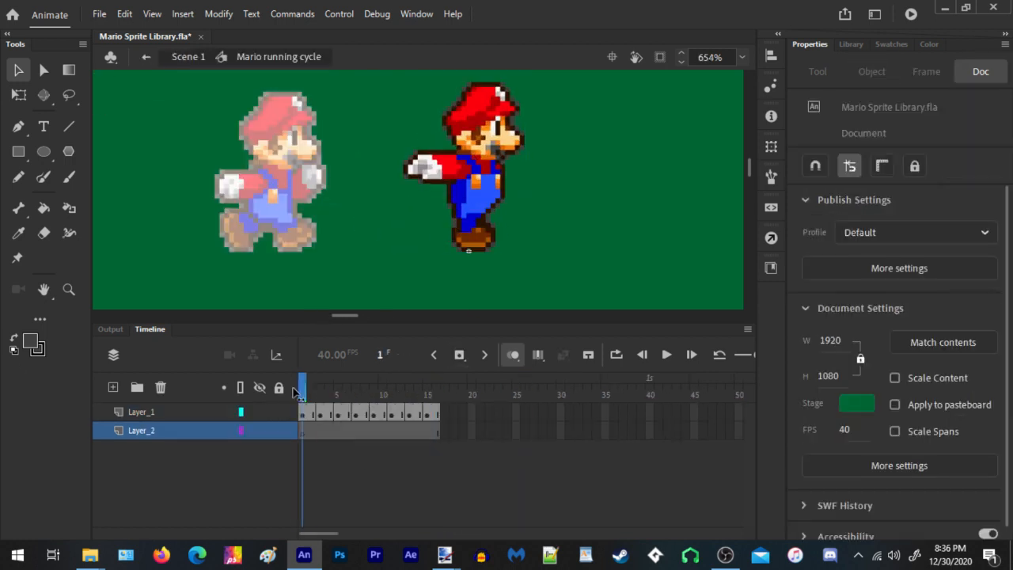
pyautogui.press('Return')
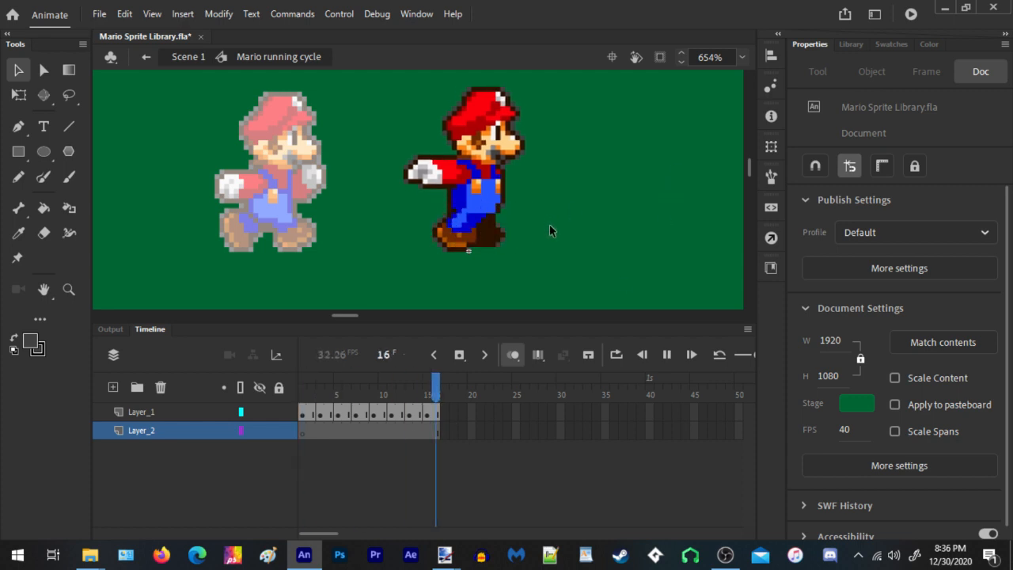
# Open the Mario walk cycle 1 symbol through Scene 1, play it from frame 1, and return to Scene 1
pyautogui.doubleClick(616, 201)
pyautogui.doubleClick(273, 201)
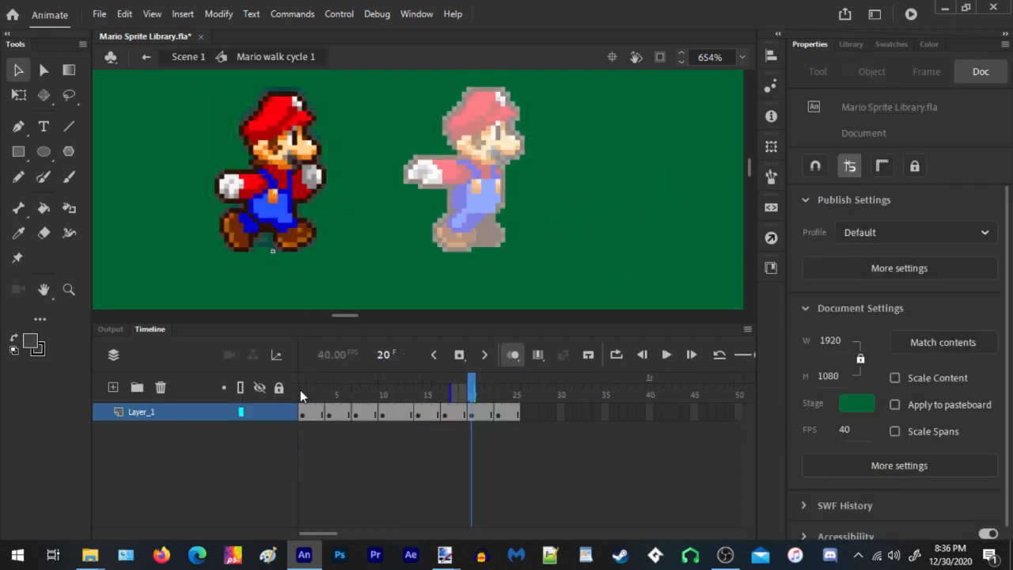
pyautogui.click(303, 389)
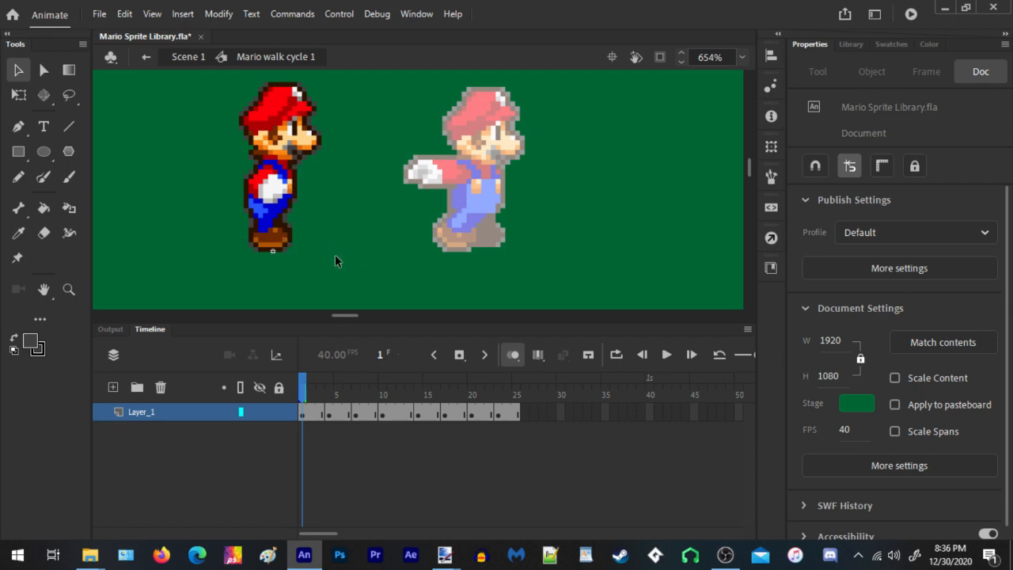
pyautogui.press('Return')
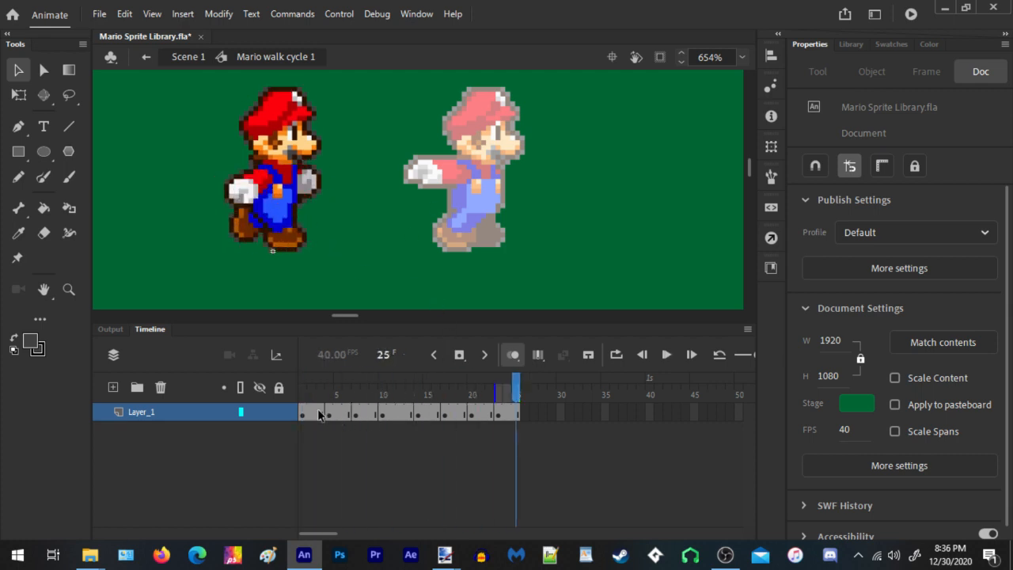
pyautogui.doubleClick(616, 208)
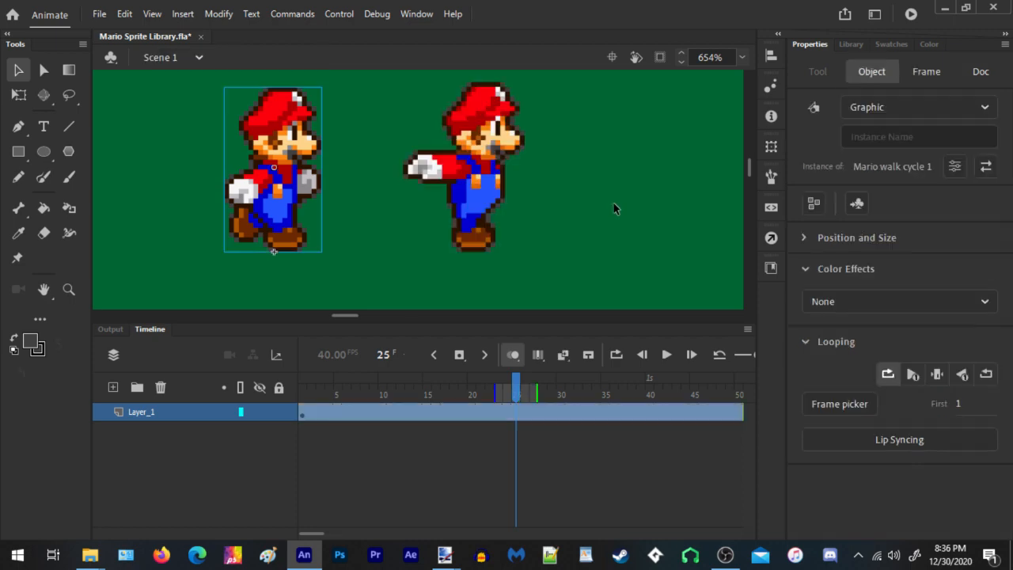
# Test the movie and zoom in on the preview to check the animated Mario sprites, then close the preview
pyautogui.click(615, 208)
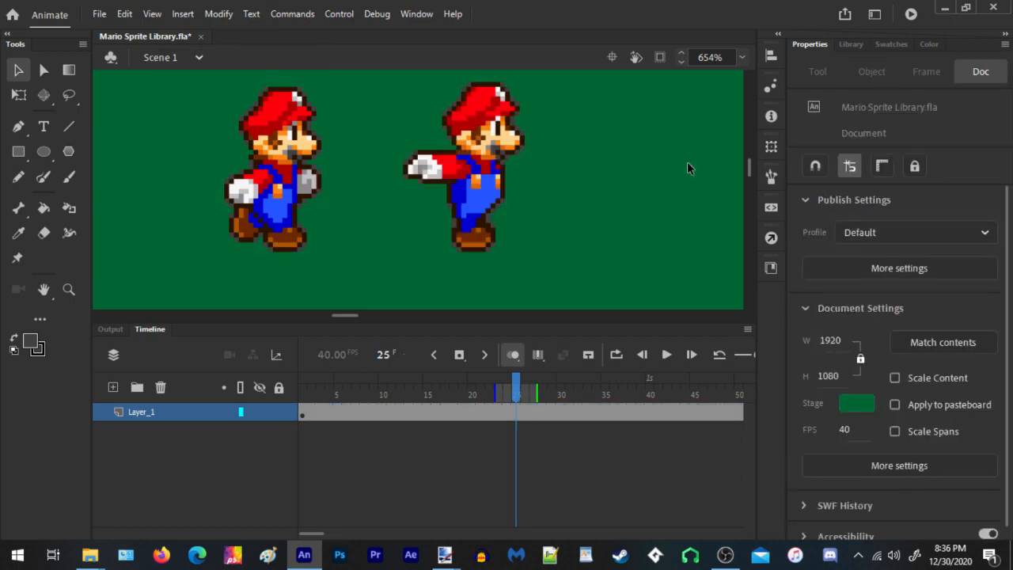
pyautogui.click(911, 16)
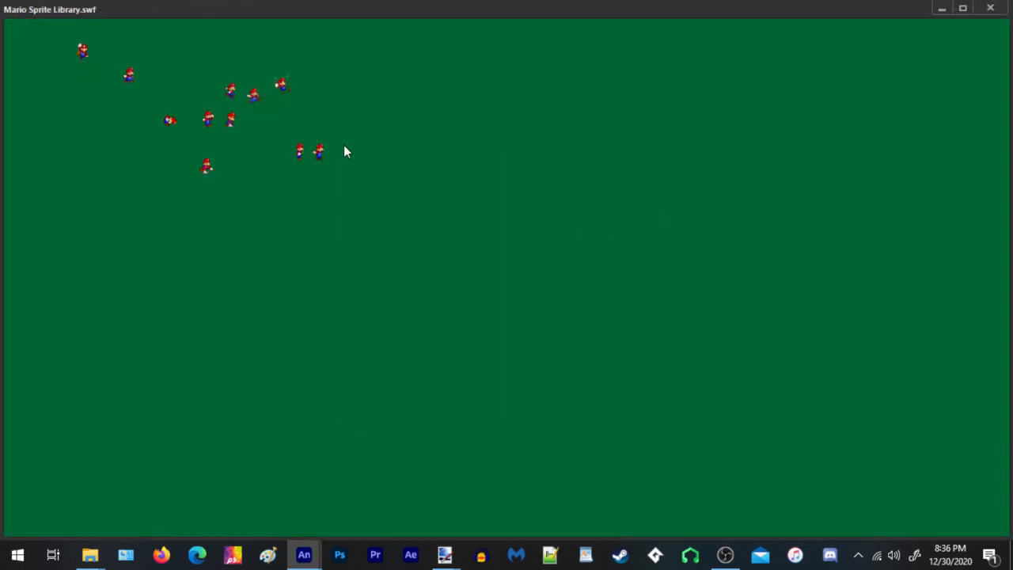
pyautogui.rightClick(344, 146)
pyautogui.click(384, 154)
pyautogui.rightClick(493, 254)
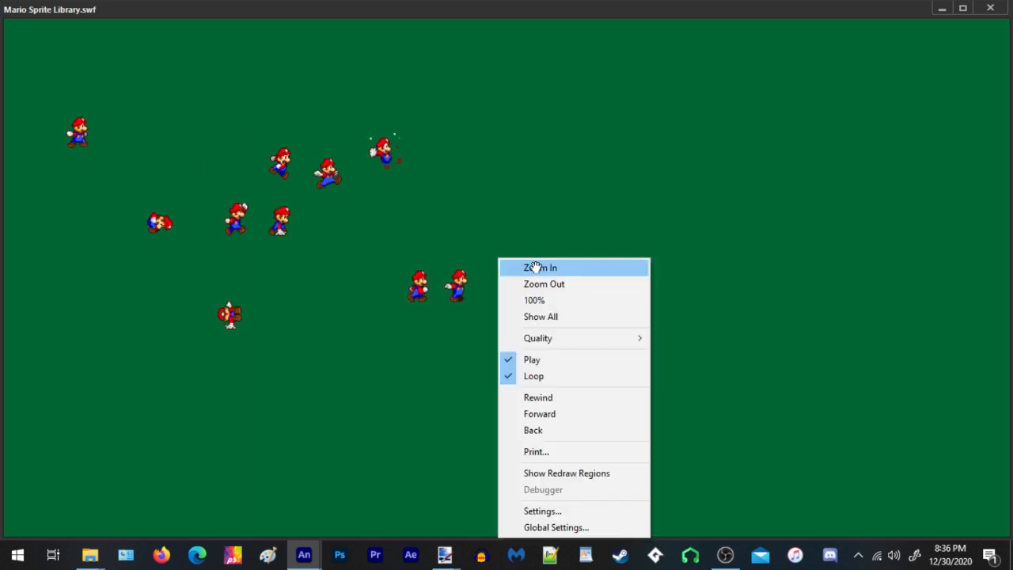
pyautogui.click(507, 264)
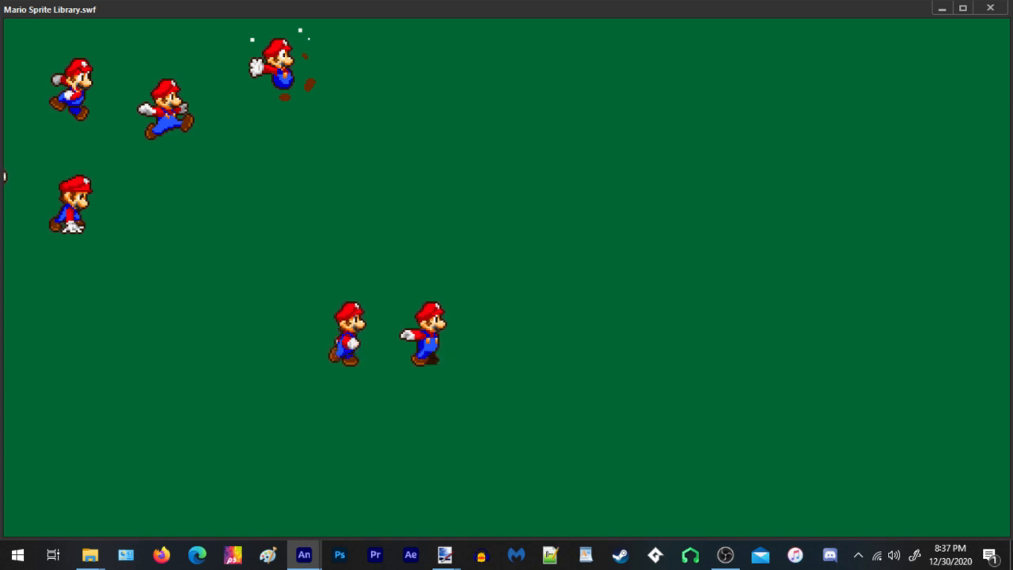
pyautogui.click(989, 10)
# Save the Mario Sprite Library document
pyautogui.click(99, 14)
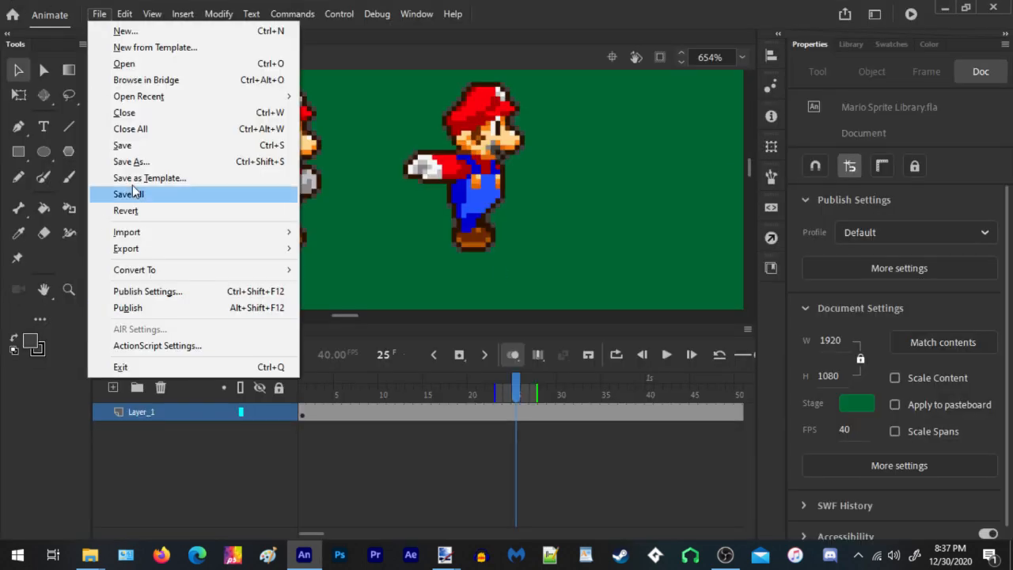
pyautogui.click(120, 148)
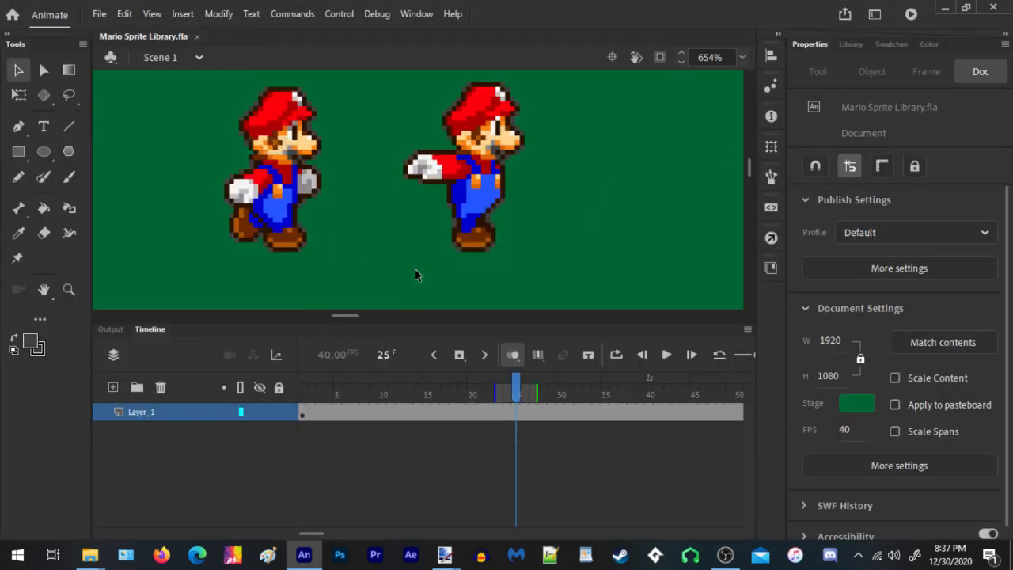
# Move the two walking Mario symbols together up and to the left on the stage
pyautogui.scroll(-10, 415, 270)
pyautogui.scroll(5, 373, 275)
pyautogui.moveTo(507, 231); pyautogui.dragTo(372, 167)
pyautogui.moveTo(457, 204); pyautogui.dragTo(391, 141)
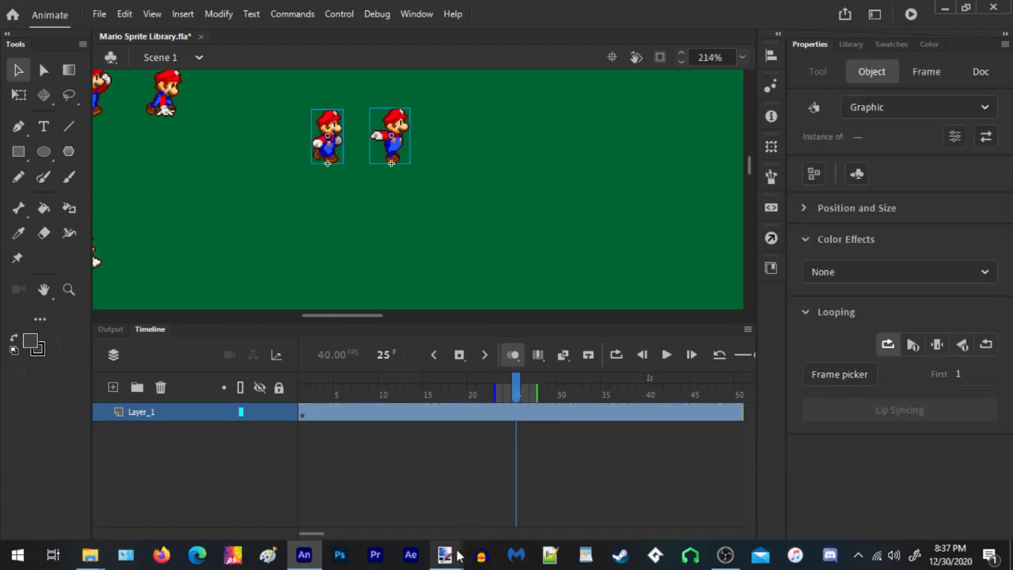
# Switch to the full Mario sprite sheet in paint.net and copy the full-width 715 × 138 px area spanning Stunned through Hurt 7
pyautogui.moveTo(457, 557)
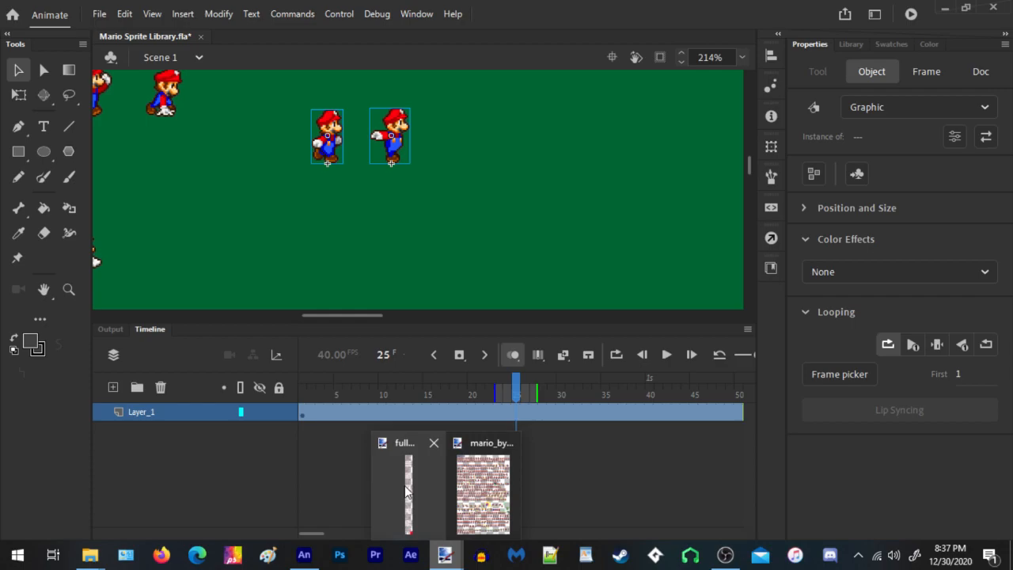
pyautogui.click(405, 491)
pyautogui.scroll(-8, 448, 340)
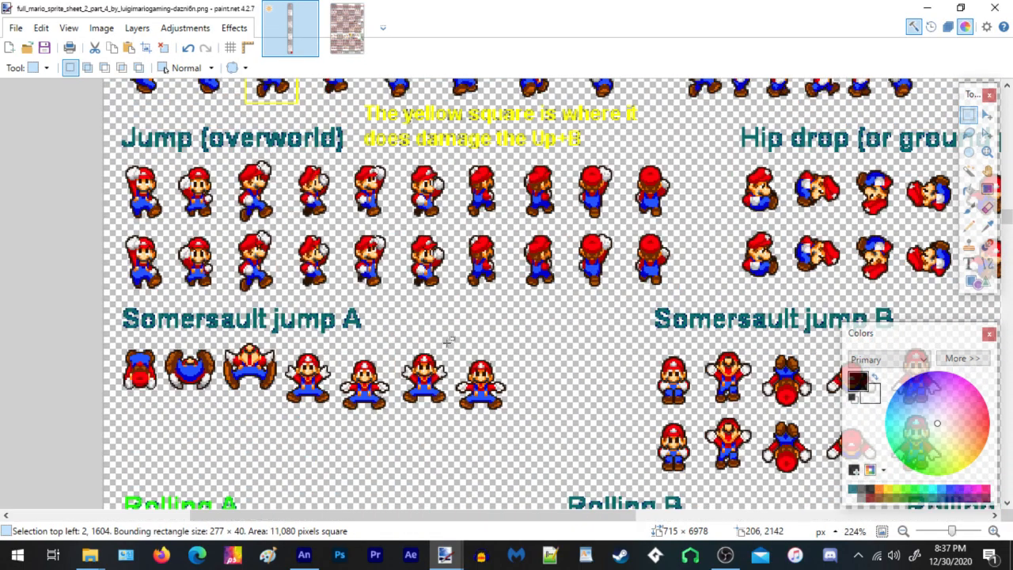
pyautogui.scroll(-10, 448, 342)
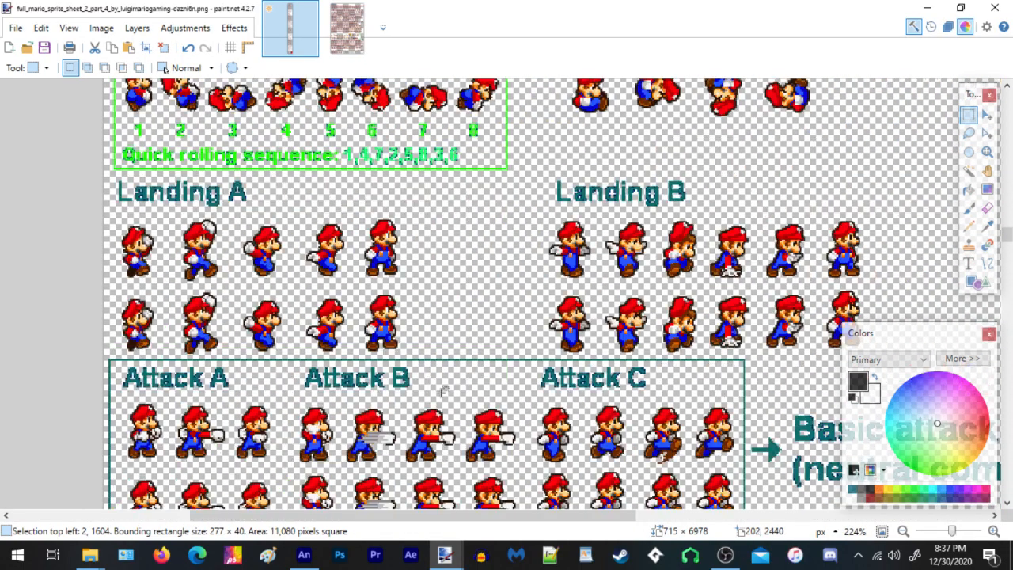
pyautogui.scroll(-3, 447, 378)
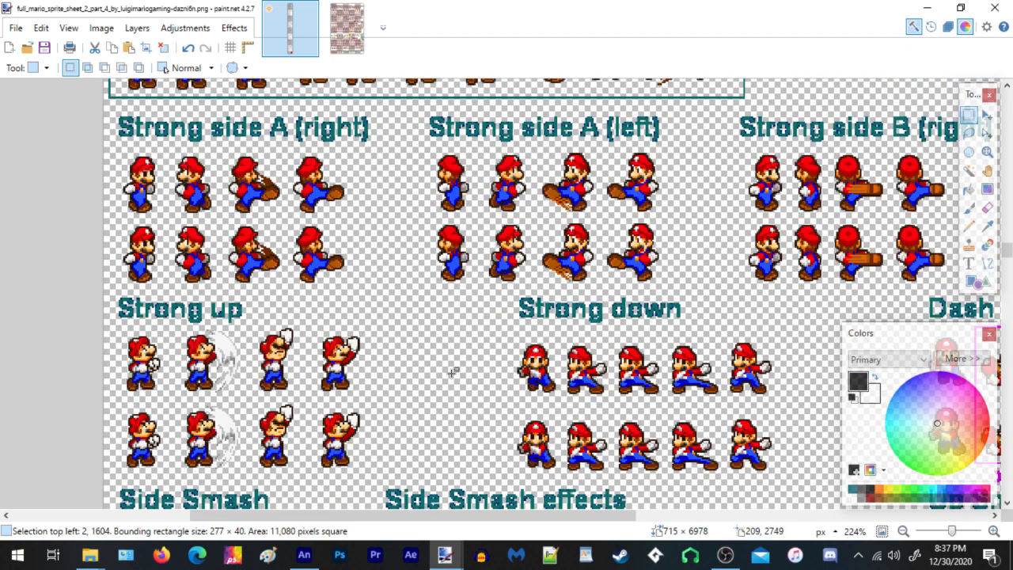
pyautogui.scroll(-12, 451, 372)
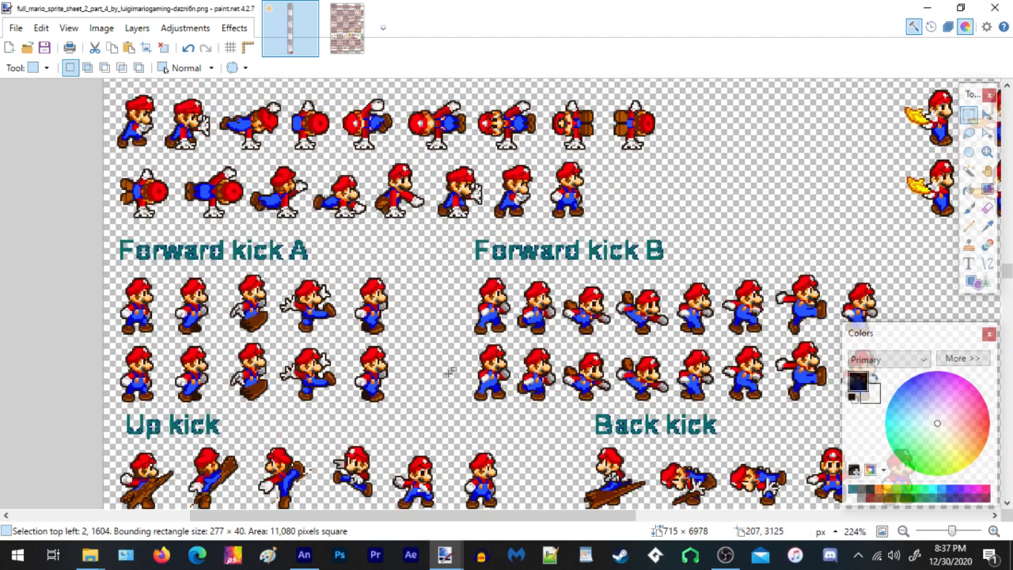
pyautogui.scroll(-2, 450, 372)
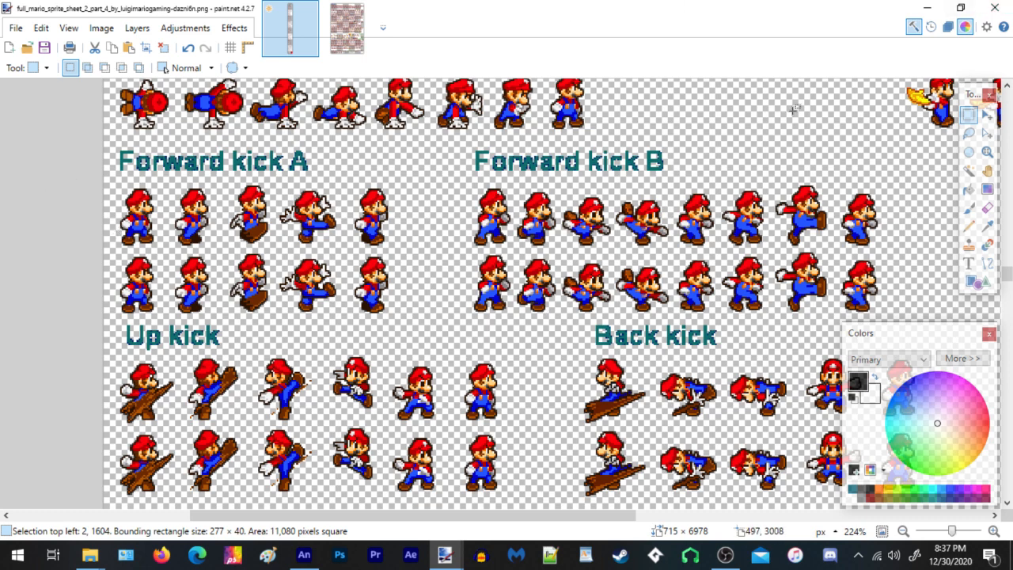
pyautogui.moveTo(794, 110); pyautogui.dragTo(752, 7)
pyautogui.moveTo(708, 196); pyautogui.dragTo(656, 18)
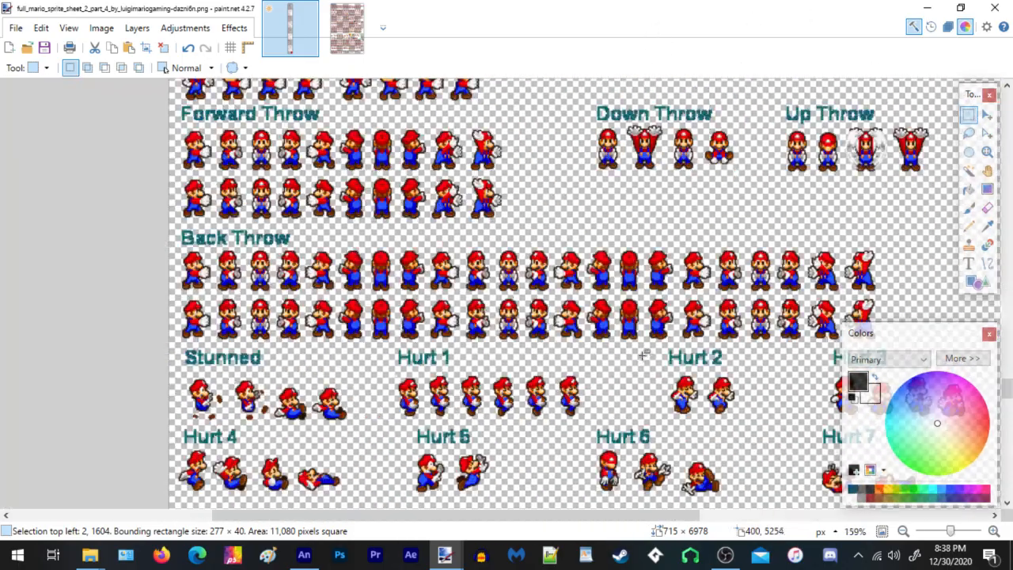
pyautogui.scroll(-1, 643, 356)
pyautogui.scroll(-1, 639, 353)
pyautogui.moveTo(638, 353); pyautogui.dragTo(518, 334)
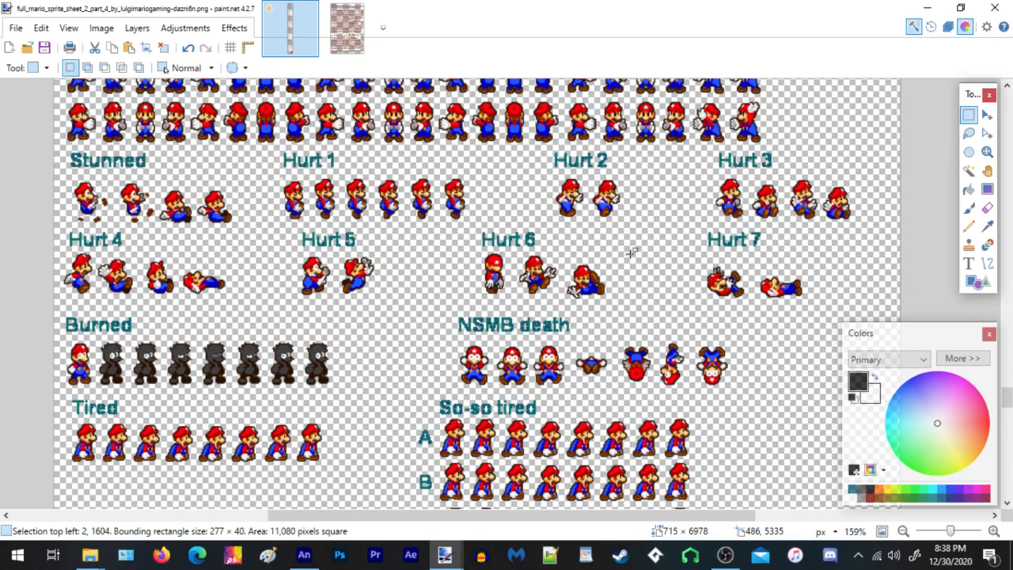
pyautogui.moveTo(663, 277); pyautogui.dragTo(717, 312)
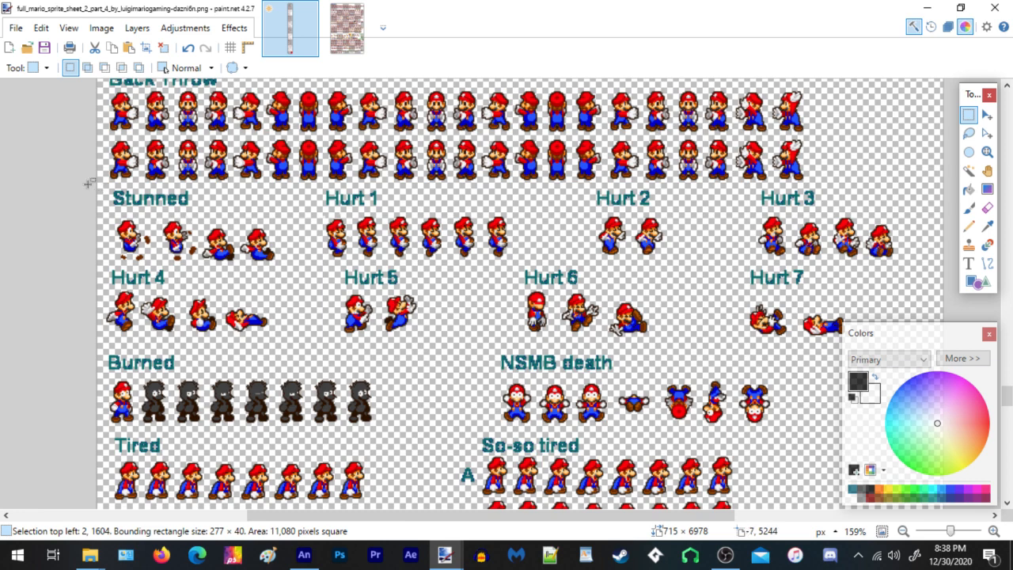
pyautogui.moveTo(93, 184); pyautogui.dragTo(946, 348)
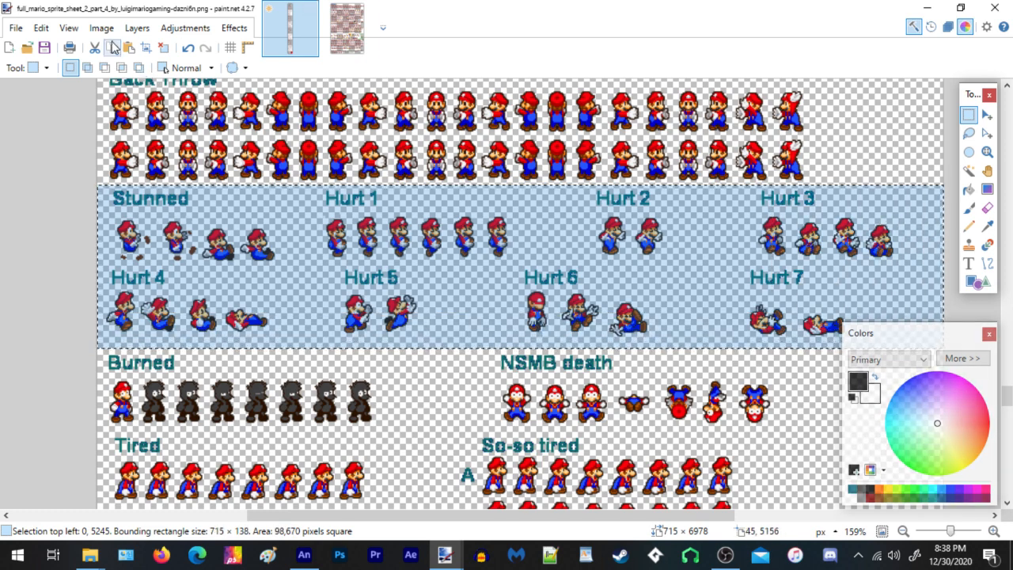
# Switch to Animate, paste the copied sprite block and move it to about X 513, Y 296, clear of the existing sprites
pyautogui.click(304, 554)
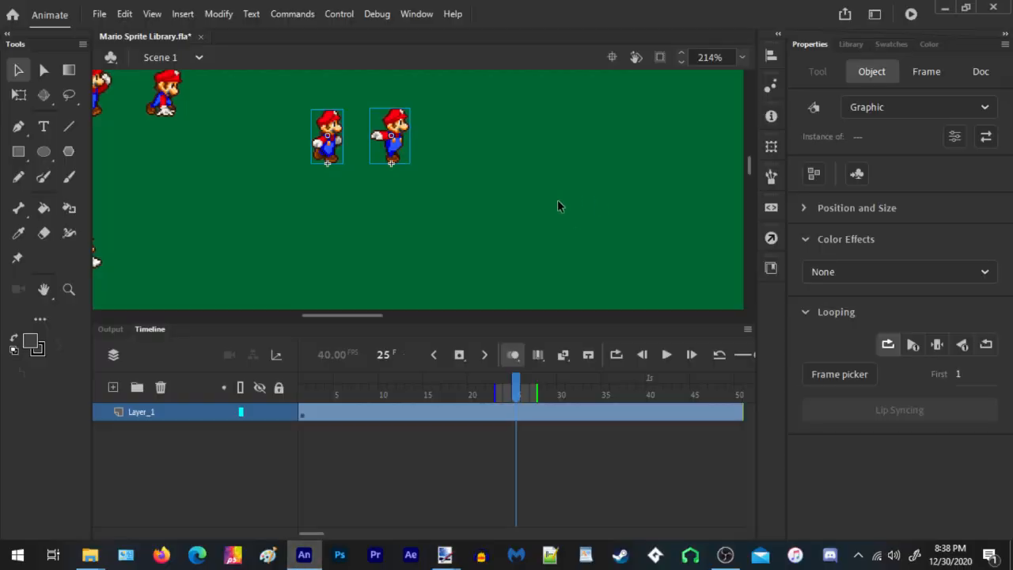
pyautogui.moveTo(558, 199); pyautogui.dragTo(307, 212)
pyautogui.rightClick(609, 195)
pyautogui.click(694, 241)
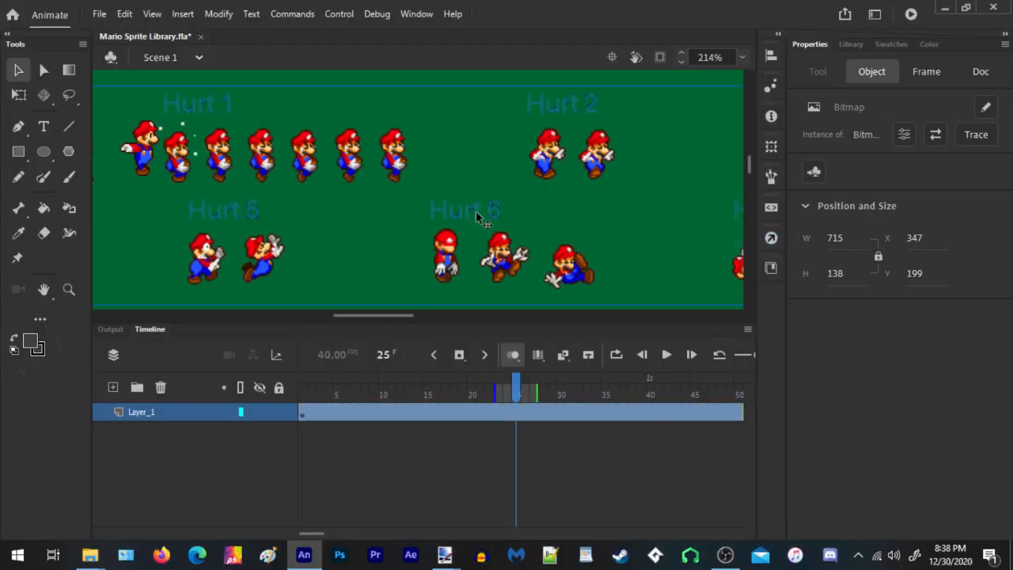
pyautogui.scroll(-5, 439, 221)
pyautogui.moveTo(434, 225); pyautogui.dragTo(436, 222)
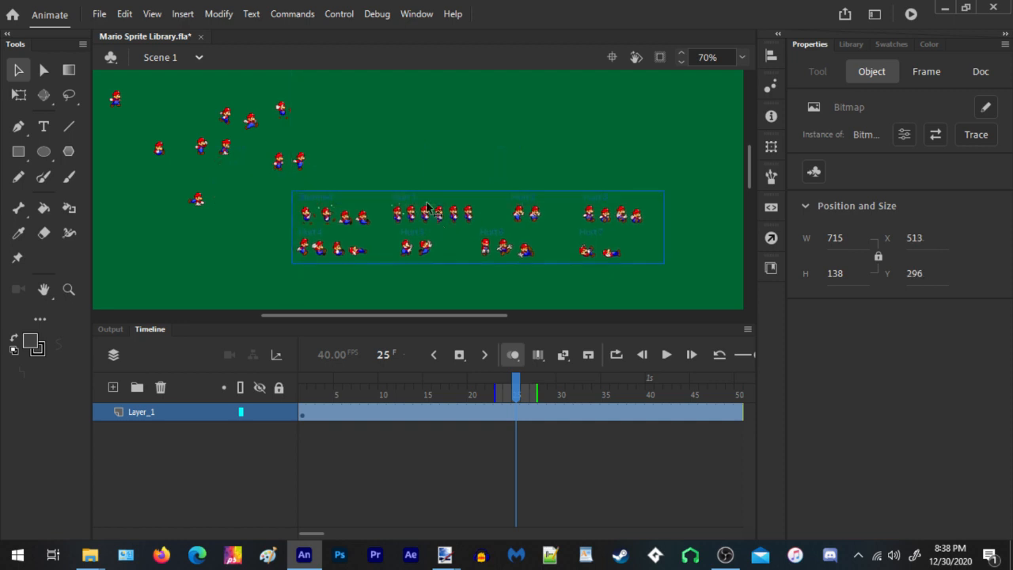
# Trace the pasted bitmap into vector shapes with a color threshold of 1 and the Pixels curve fit
pyautogui.click(218, 13)
pyautogui.moveTo(258, 126)
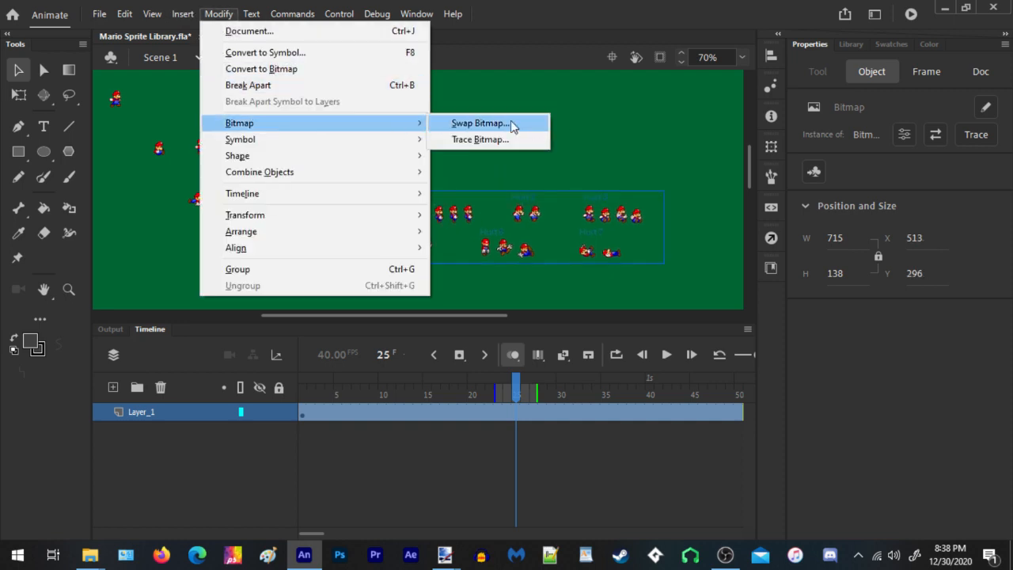
pyautogui.click(495, 141)
pyautogui.click(599, 231)
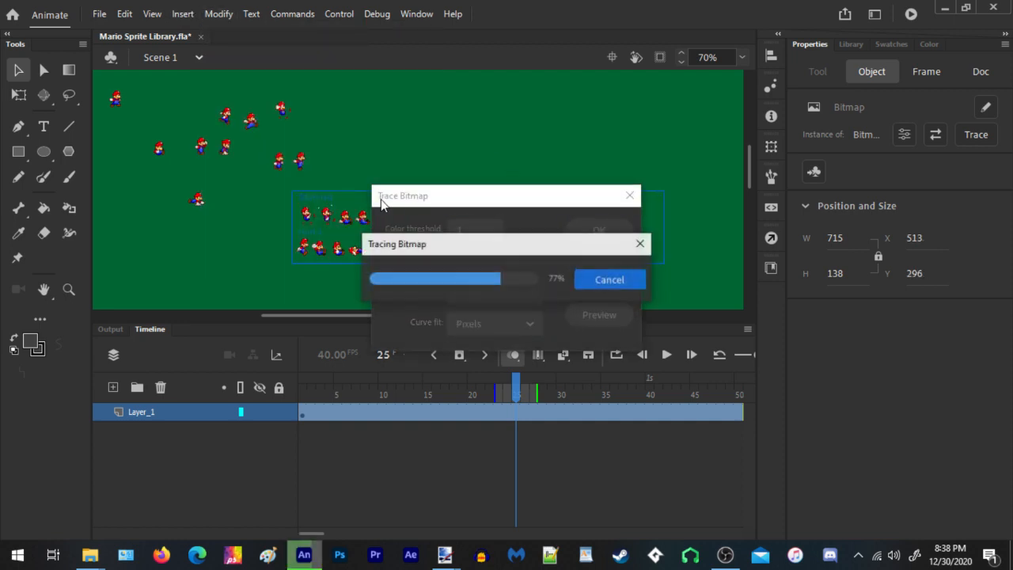
# Move the Stunned sprites and their heading to about X 681, Y 167.5, above the other traced sprites
pyautogui.scroll(3, 386, 257)
pyautogui.scroll(2, 282, 156)
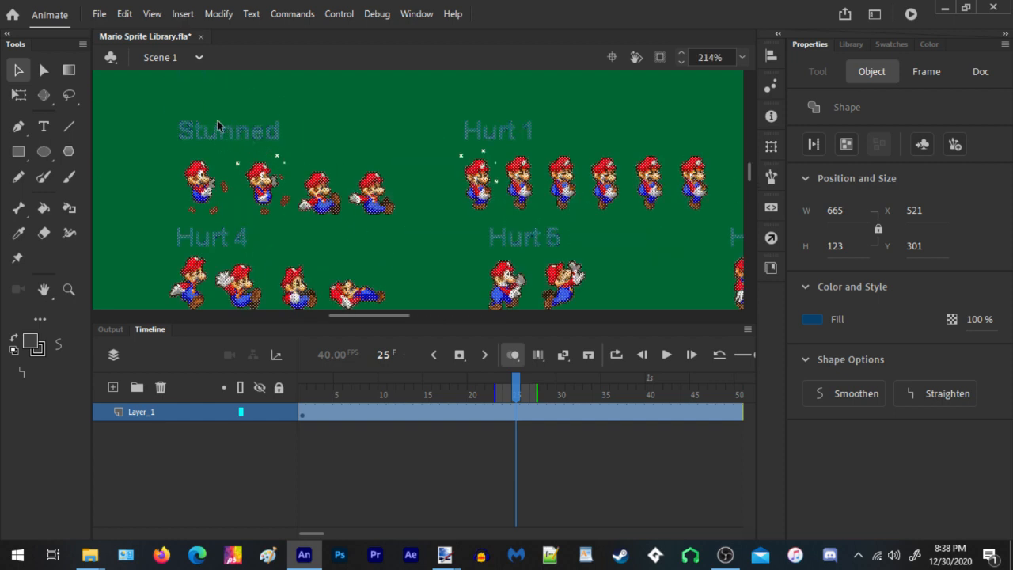
pyautogui.moveTo(159, 108); pyautogui.dragTo(436, 226)
pyautogui.scroll(-4, 366, 236)
pyautogui.moveTo(323, 216); pyautogui.dragTo(425, 127)
# Convert the separated Stunned sprites into a graphic symbol named "Mario stunned"
pyautogui.rightClick(425, 126)
pyautogui.click(455, 499)
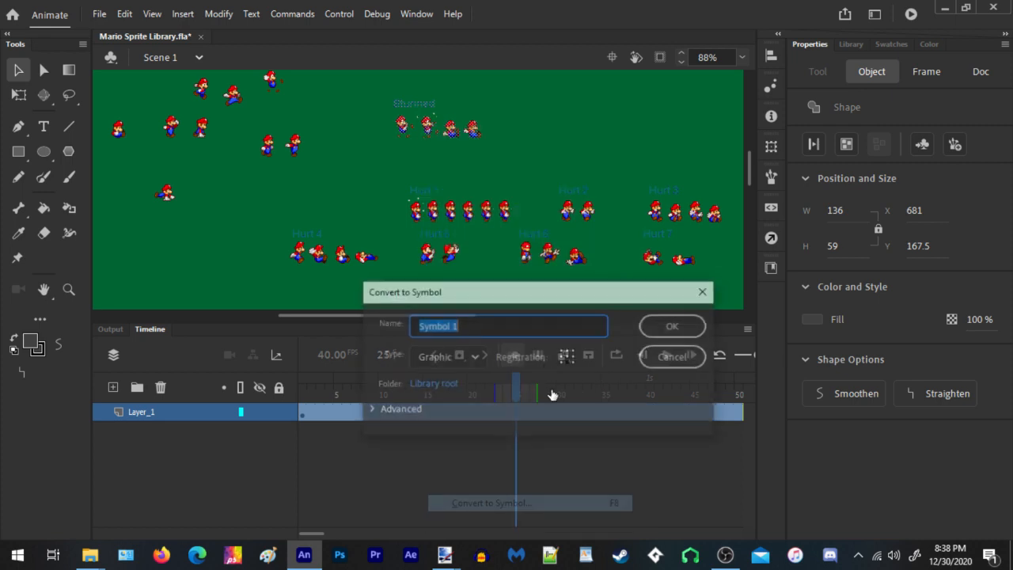
pyautogui.write('Mario stunned')
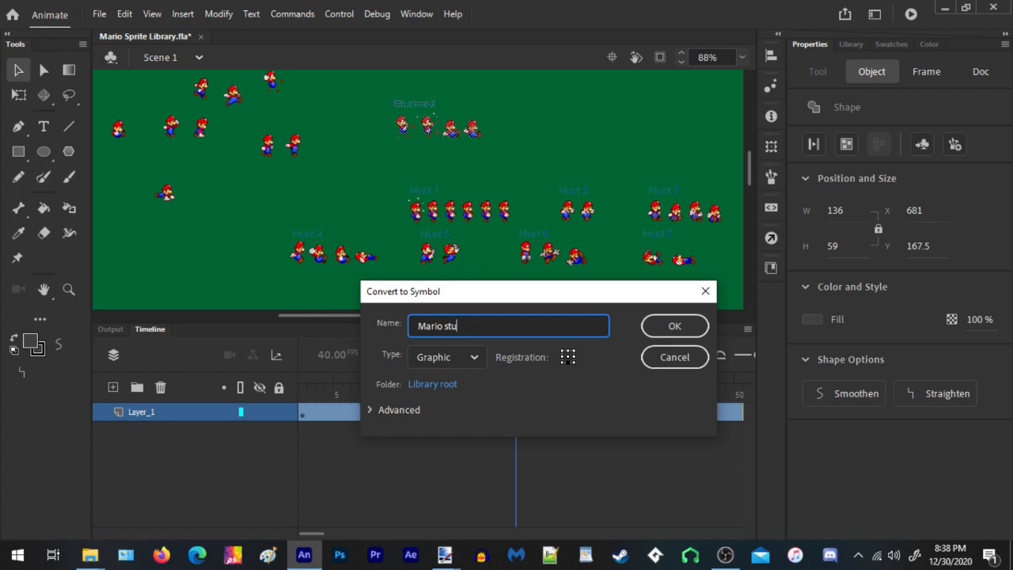
pyautogui.click(674, 325)
# Convert the Hurt 1 sprites and heading into a graphic symbol named "Mario hurt 1", copying that name for reuse
pyautogui.scroll(2, 468, 181)
pyautogui.moveTo(337, 152); pyautogui.dragTo(550, 242)
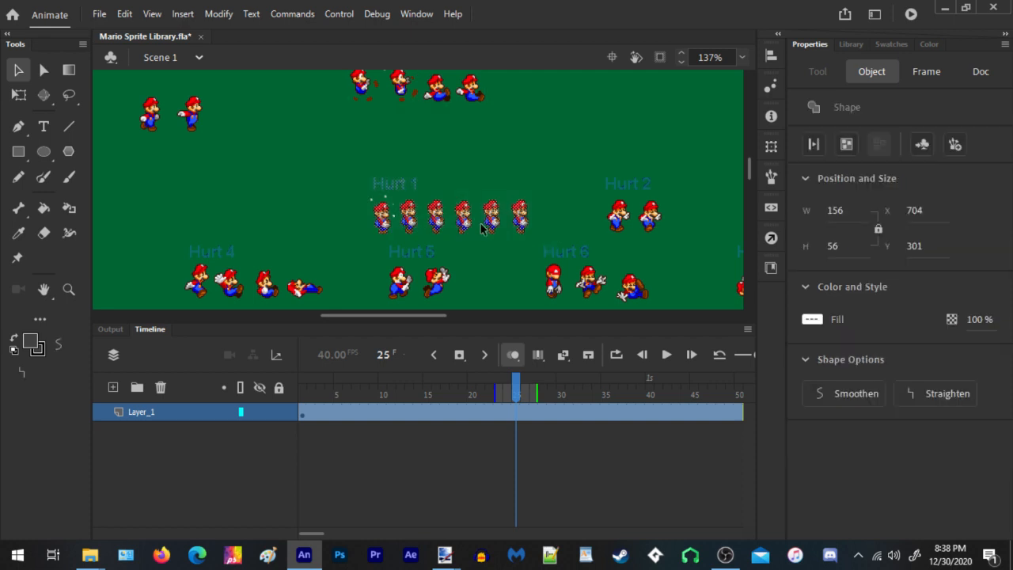
pyautogui.rightClick(405, 220)
pyautogui.click(494, 514)
pyautogui.write('Mario hurt 1')
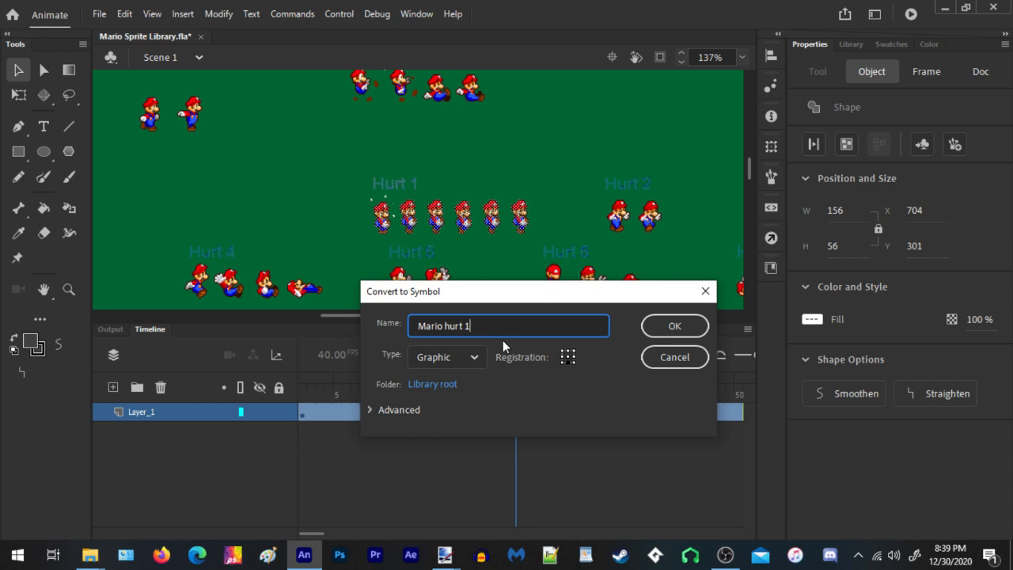
pyautogui.moveTo(478, 327); pyautogui.dragTo(404, 324)
pyautogui.rightClick(441, 326)
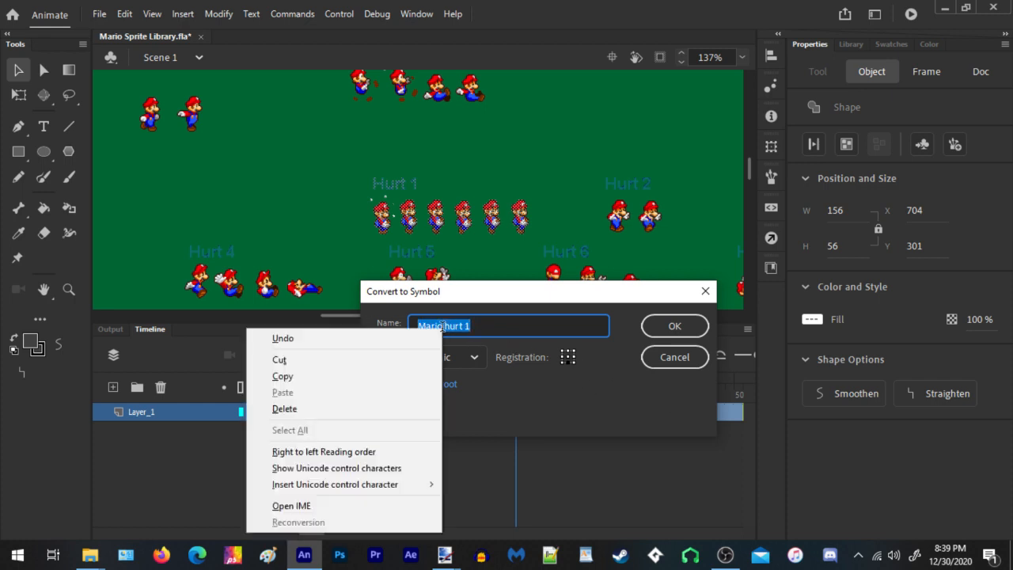
pyautogui.click(284, 377)
pyautogui.click(673, 325)
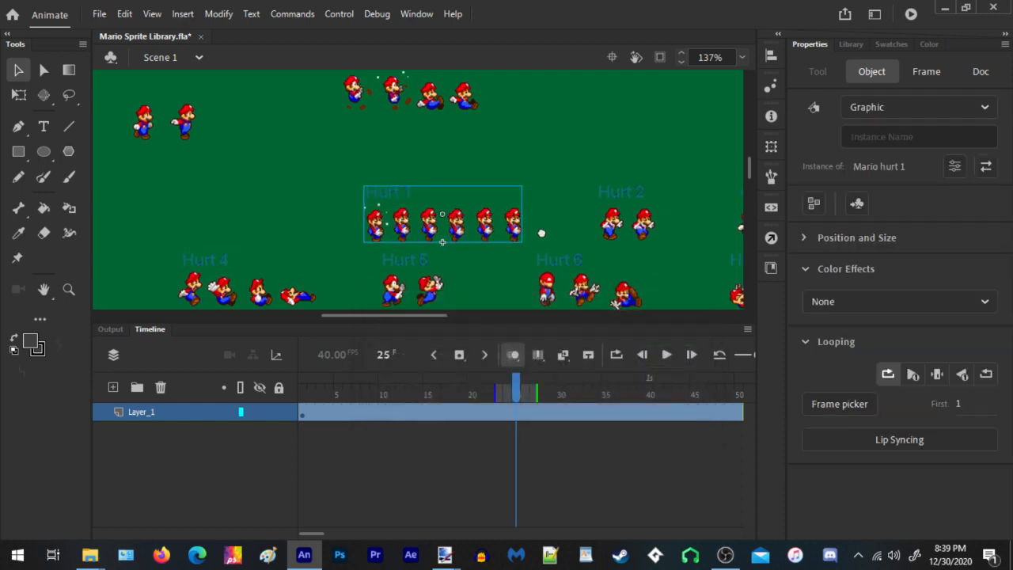
pyautogui.moveTo(541, 233); pyautogui.dragTo(590, 93)
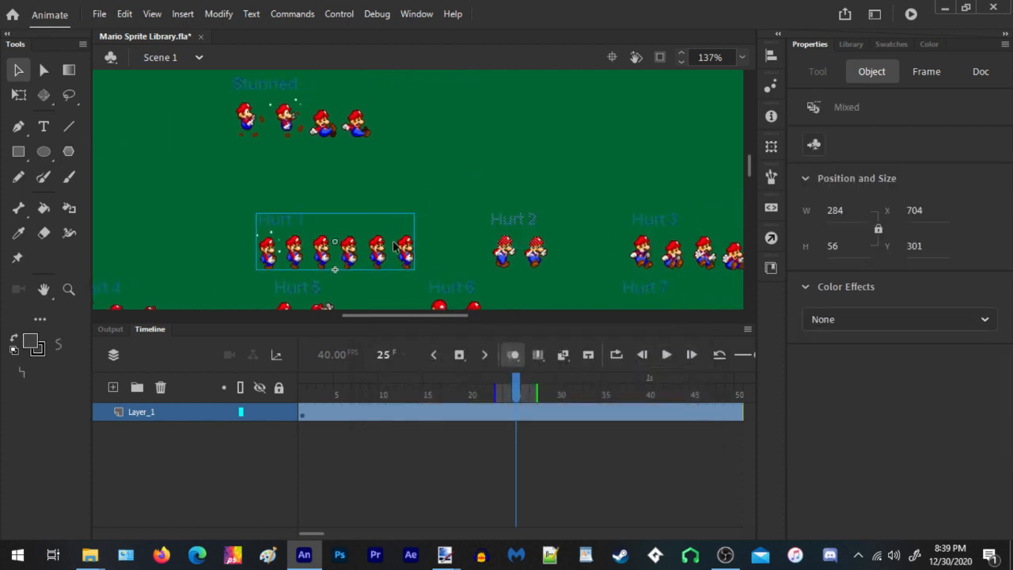
pyautogui.moveTo(393, 247); pyautogui.dragTo(516, 108)
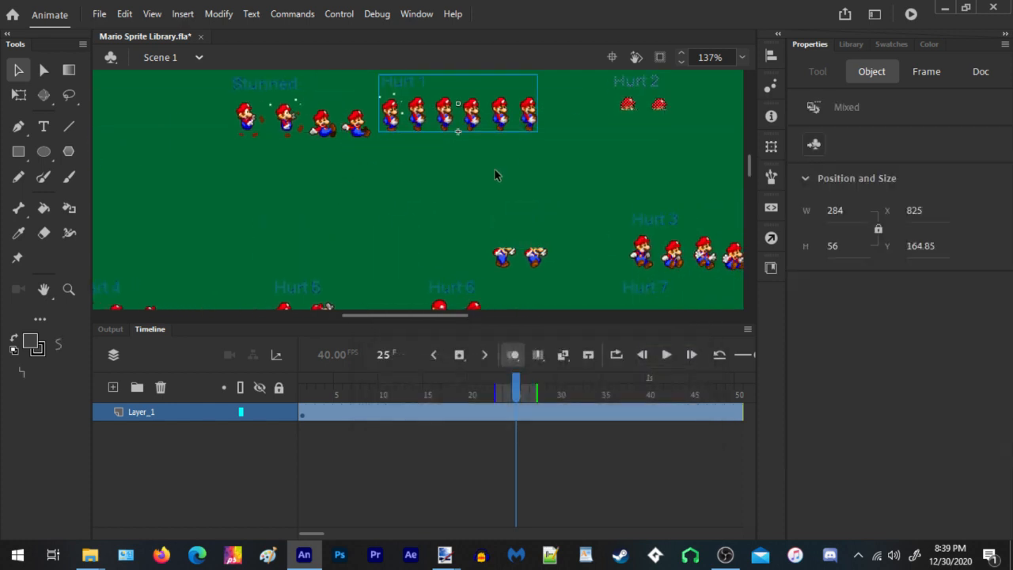
pyautogui.hotkey('ctrl', 'z')
# Move only the Mario hurt 1 symbol up and to the right, above the Hurt 2 sprites
pyautogui.click(438, 168)
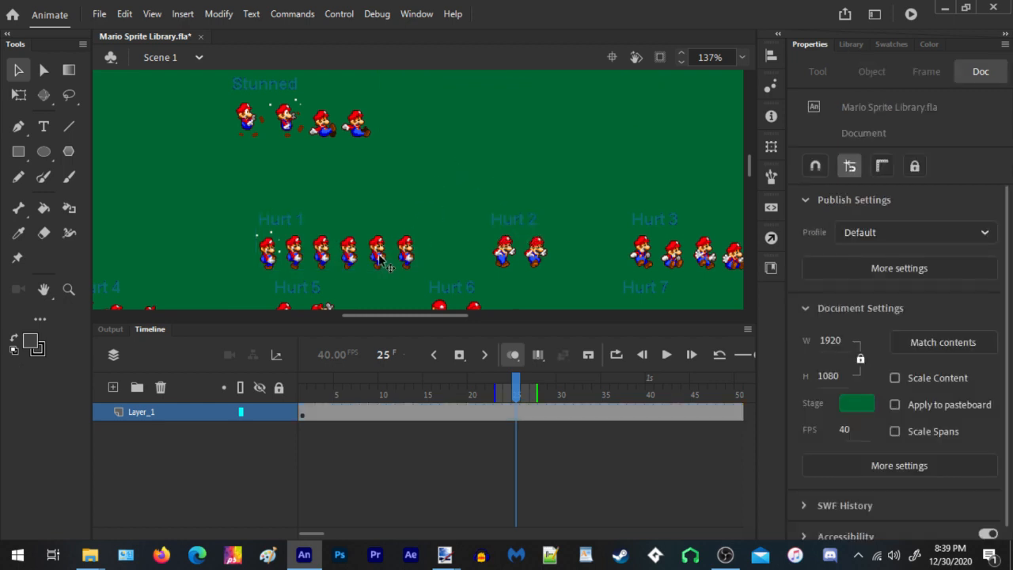
pyautogui.moveTo(388, 265); pyautogui.dragTo(656, 89)
# Convert the Hurt 2 sprites and heading into a graphic symbol named "Mario hurt 2", reusing the copied name
pyautogui.moveTo(474, 175); pyautogui.dragTo(591, 280)
pyautogui.rightClick(502, 247)
pyautogui.click(590, 513)
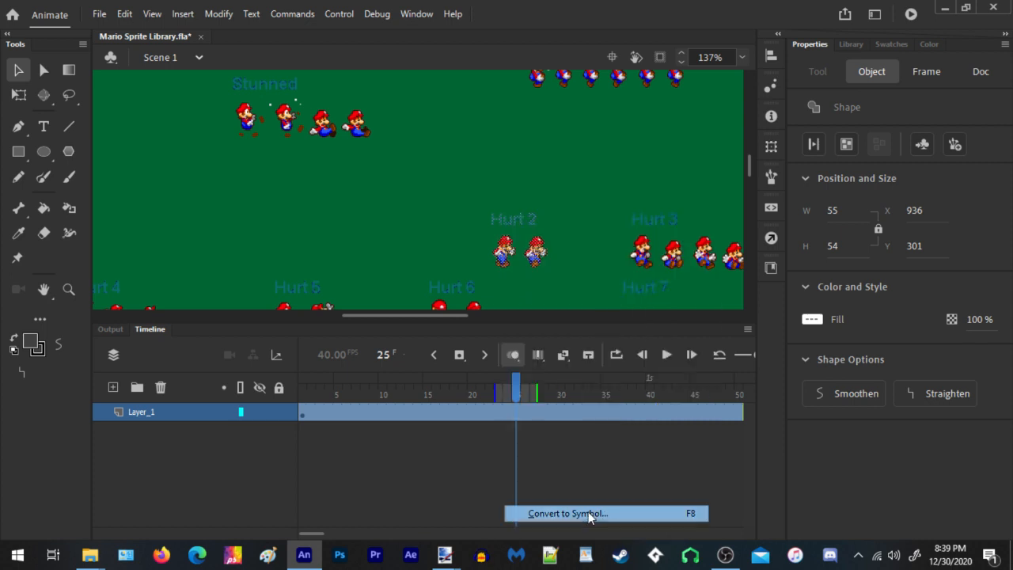
pyautogui.hotkey('ctrl', 'v')
pyautogui.press('BackSpace')
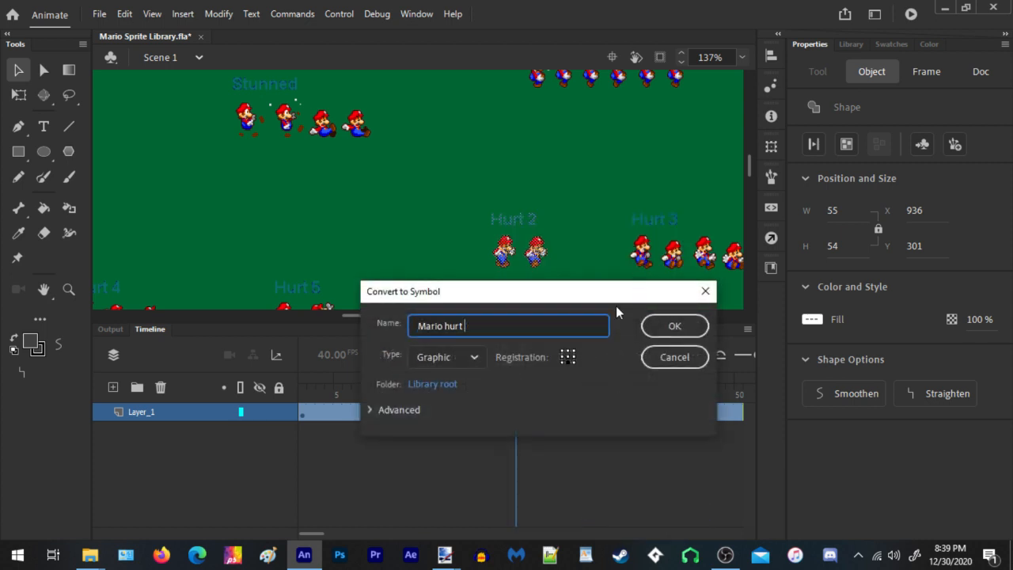
pyautogui.write('2')
pyautogui.click(674, 325)
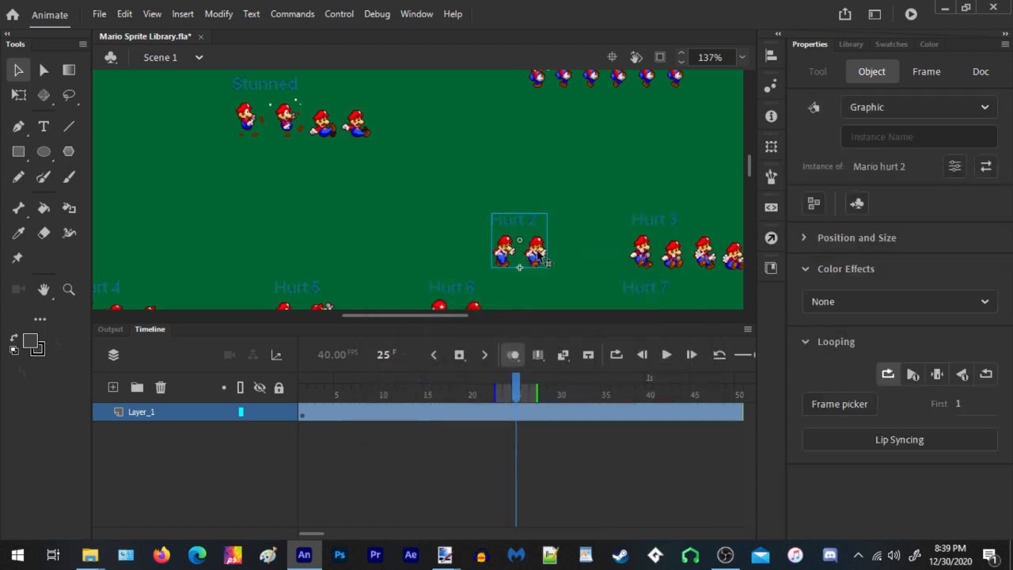
# Move the Mario hurt 2 symbol up, clear of the row with the Hurt 3 sprites
pyautogui.moveTo(538, 251); pyautogui.dragTo(517, 134)
pyautogui.scroll(-2, 478, 178)
pyautogui.scroll(2, 662, 213)
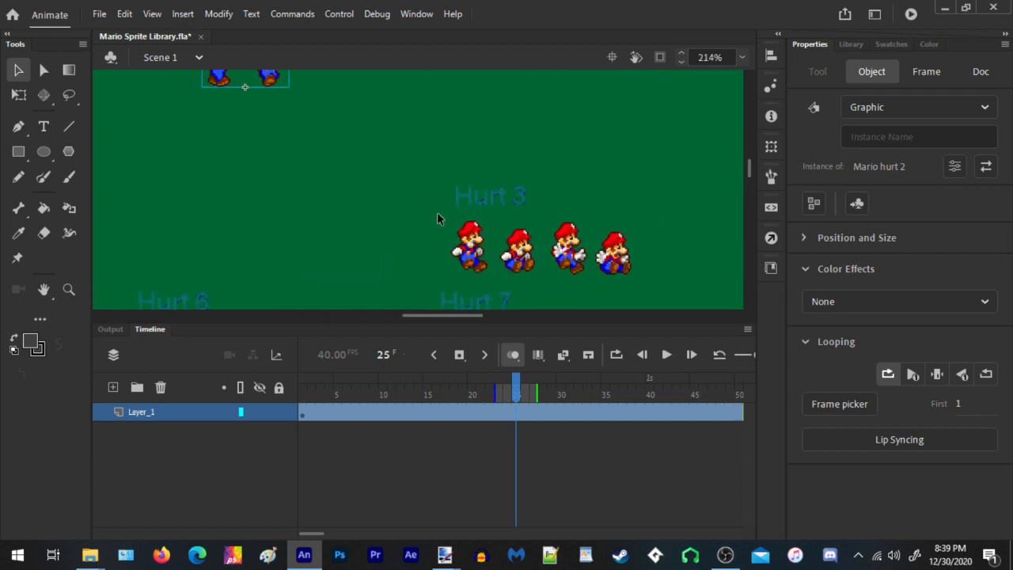
# Convert the first two Hurt 3 sprites into a graphic symbol named "Mario hurt 3" and move it up and to the right
pyautogui.moveTo(437, 212); pyautogui.dragTo(535, 276)
pyautogui.rightClick(526, 258)
pyautogui.click(616, 515)
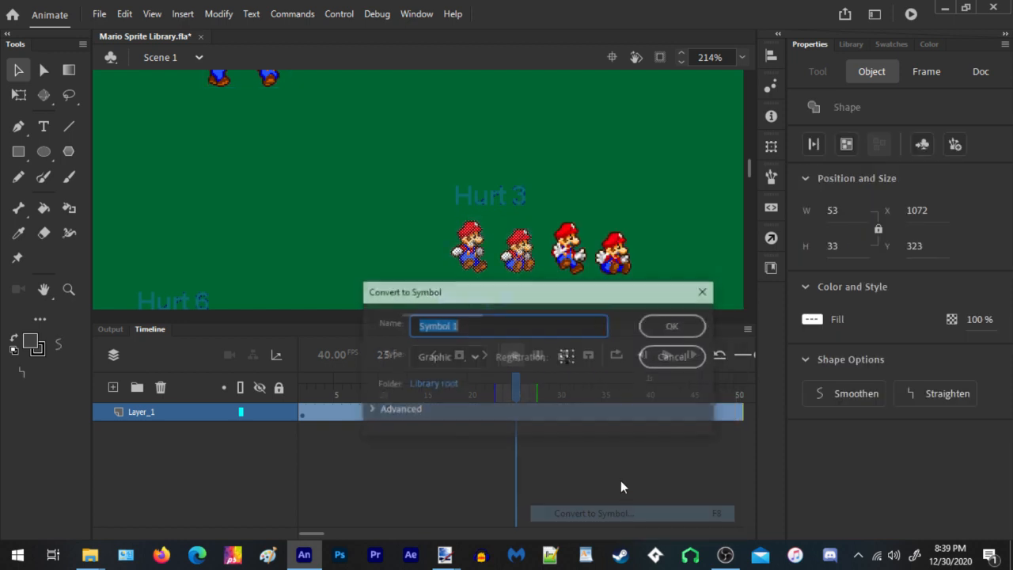
pyautogui.write('Mario hurt 1')
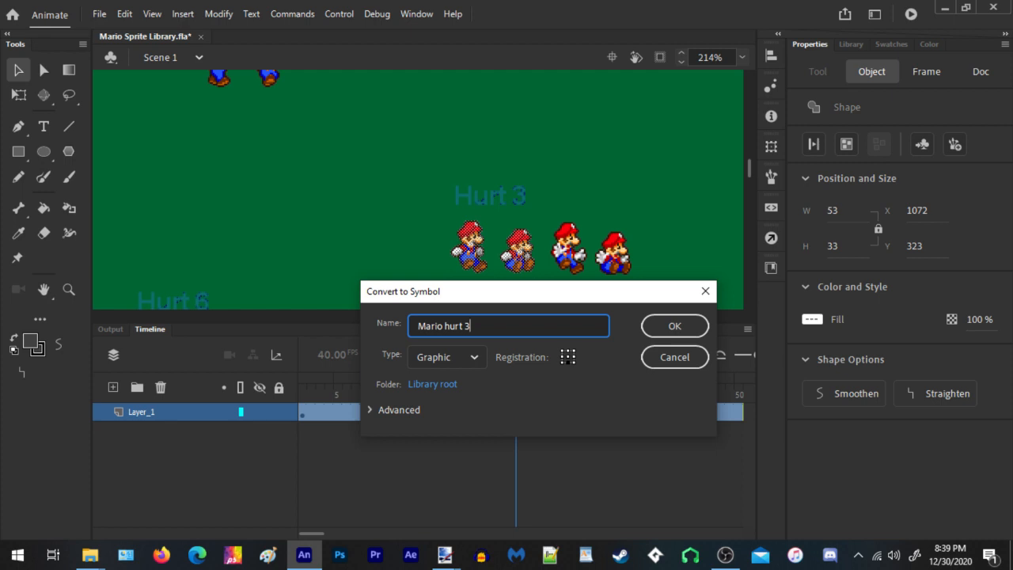
pyautogui.click(674, 325)
pyautogui.moveTo(524, 252); pyautogui.dragTo(597, 88)
# Convert the remaining two Hurt 3 sprites into a graphic symbol named "Mario hurt 3.0" and move it up and to the right
pyautogui.moveTo(538, 212); pyautogui.dragTo(653, 267)
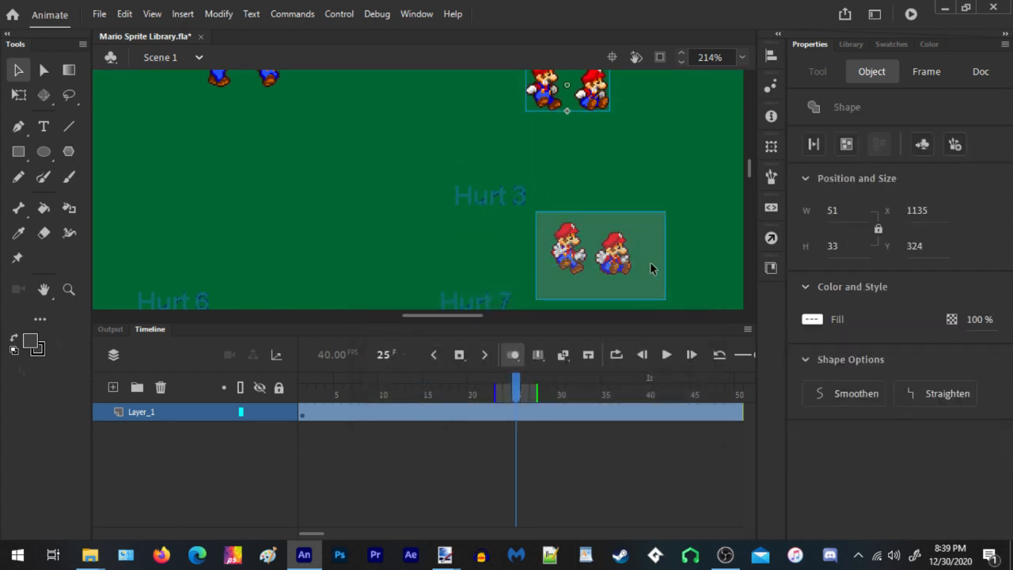
pyautogui.rightClick(617, 253)
pyautogui.click(677, 518)
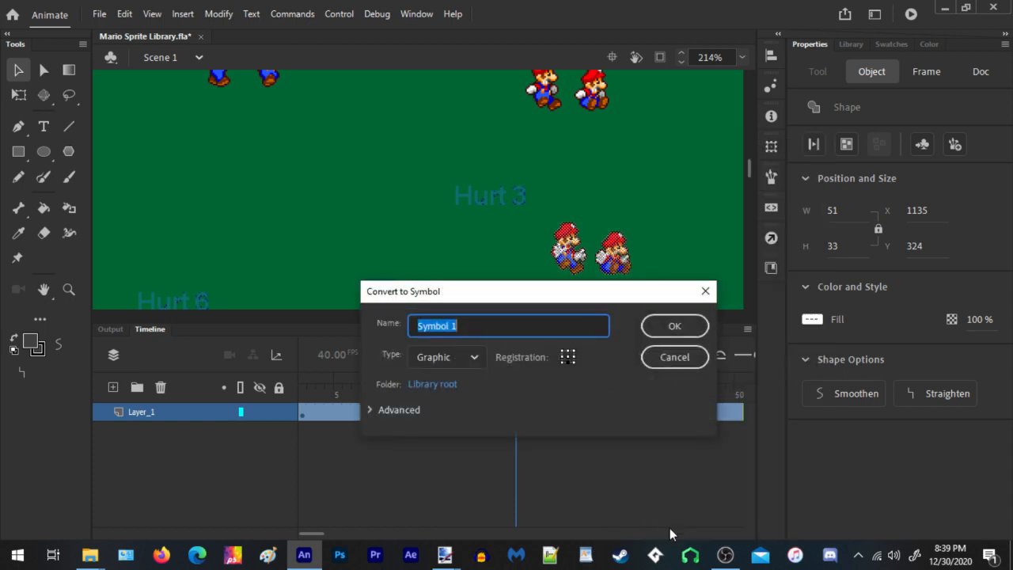
pyautogui.write('Mario')
pyautogui.write('hurt 3.0')
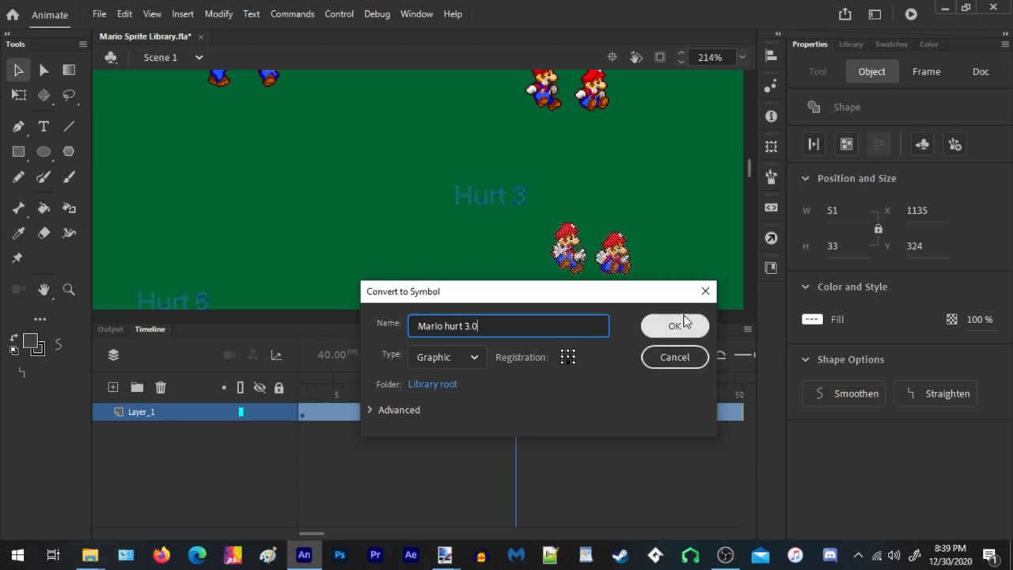
pyautogui.click(676, 326)
pyautogui.moveTo(548, 247); pyautogui.dragTo(638, 142)
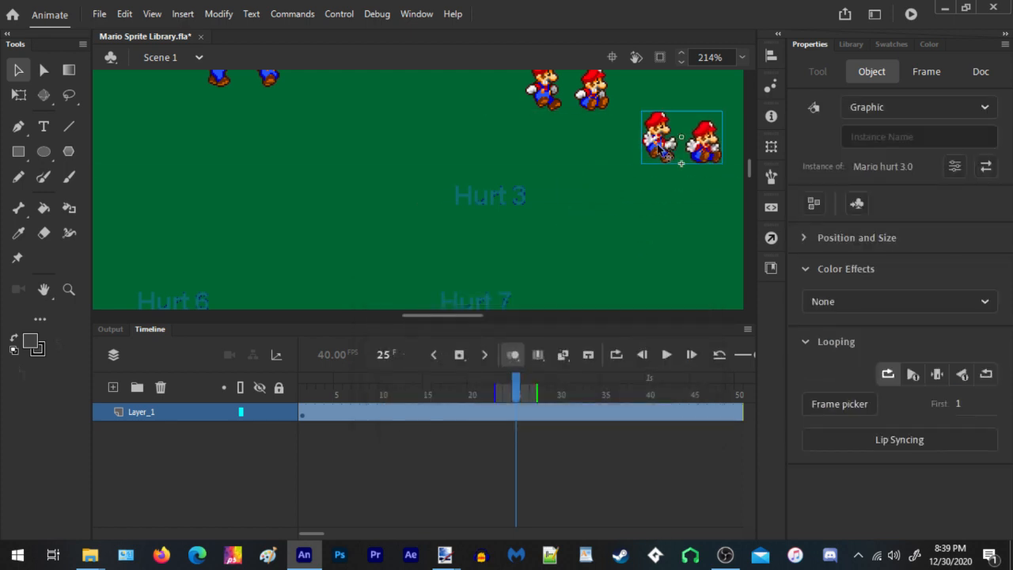
# Convert the four Hurt 4 sprites into a graphic symbol named "Mario knock out hurt" and move it down and left of its heading
pyautogui.scroll(-4, 659, 149)
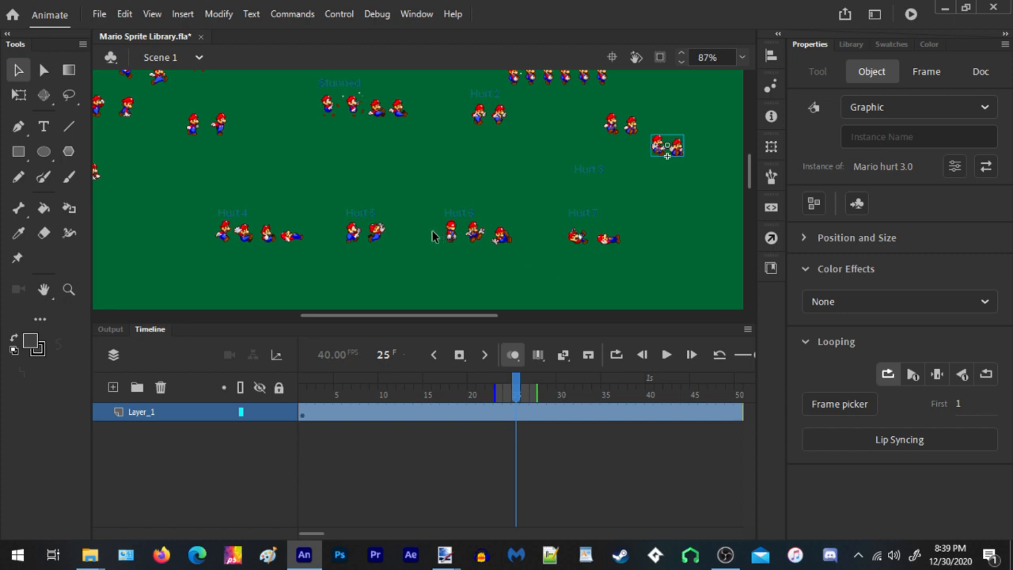
pyautogui.scroll(3, 433, 235)
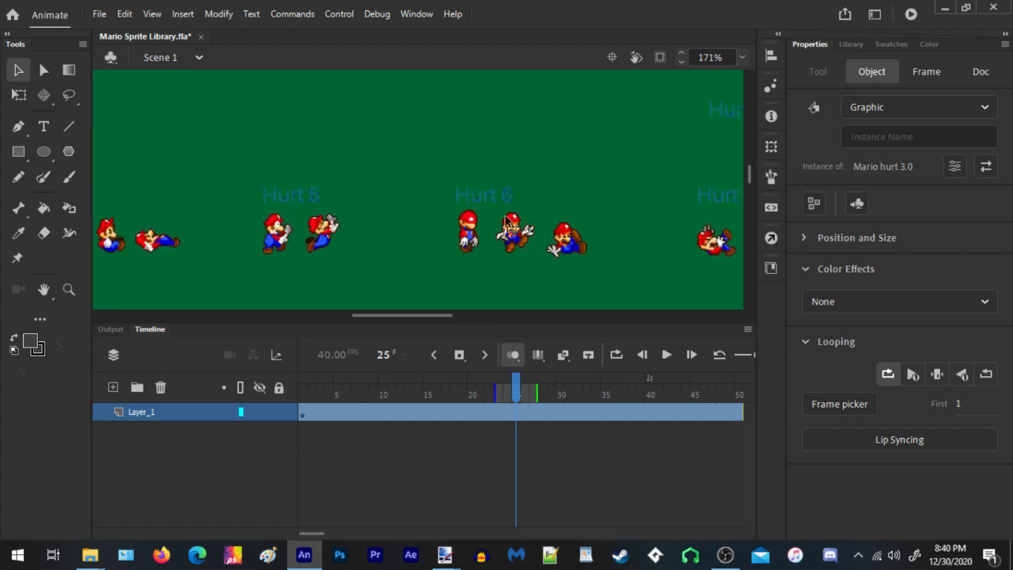
pyautogui.moveTo(419, 214); pyautogui.dragTo(611, 192)
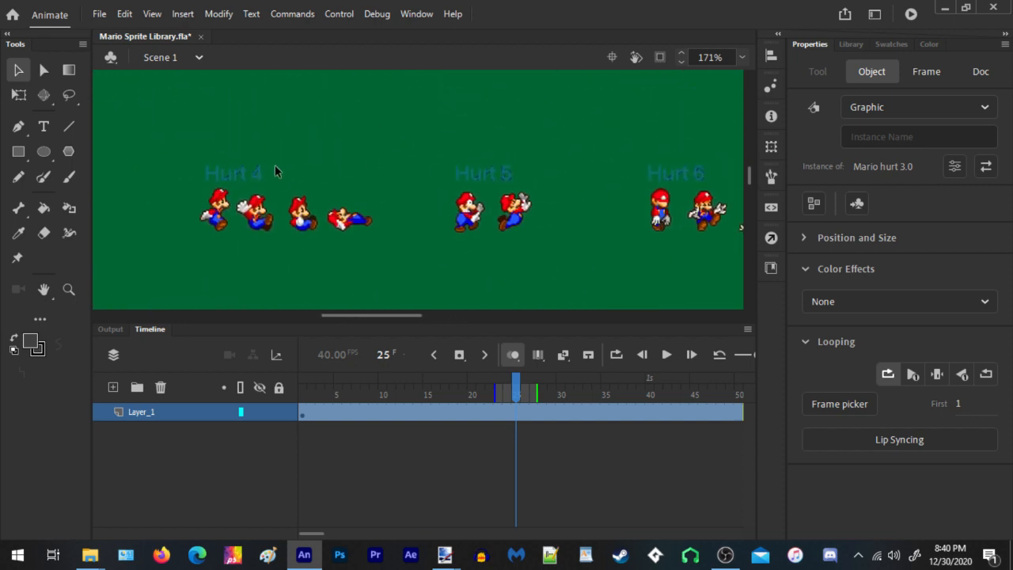
pyautogui.scroll(3, 230, 194)
pyautogui.moveTo(144, 279); pyautogui.dragTo(507, 179)
pyautogui.rightClick(214, 226)
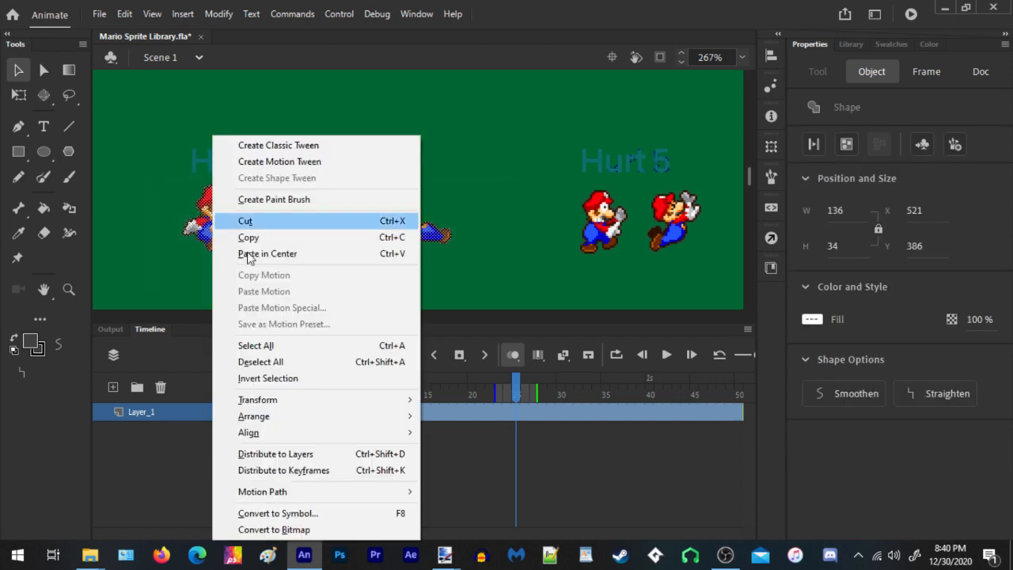
pyautogui.click(269, 513)
pyautogui.write('M')
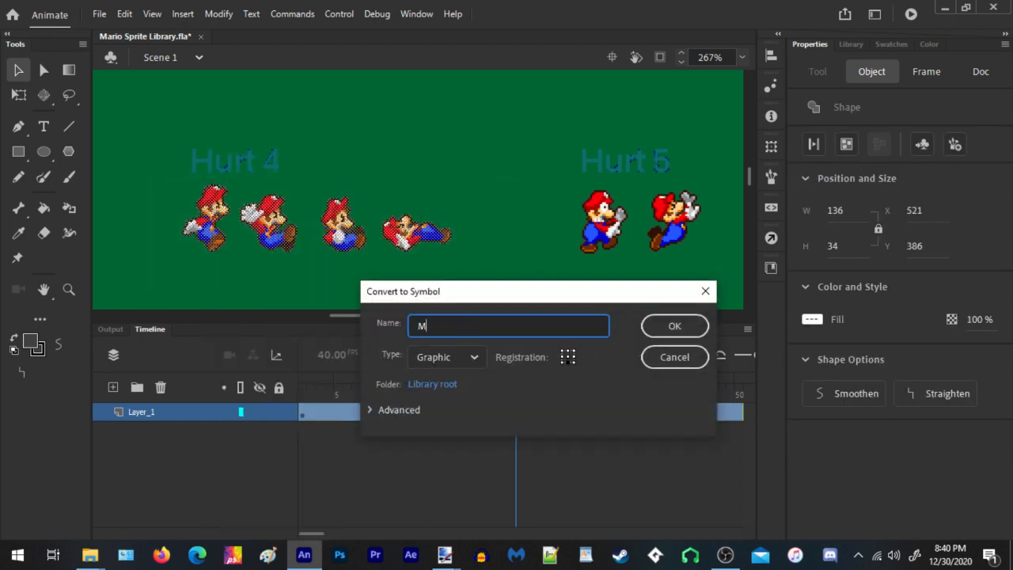
pyautogui.write('ario knock out hurt')
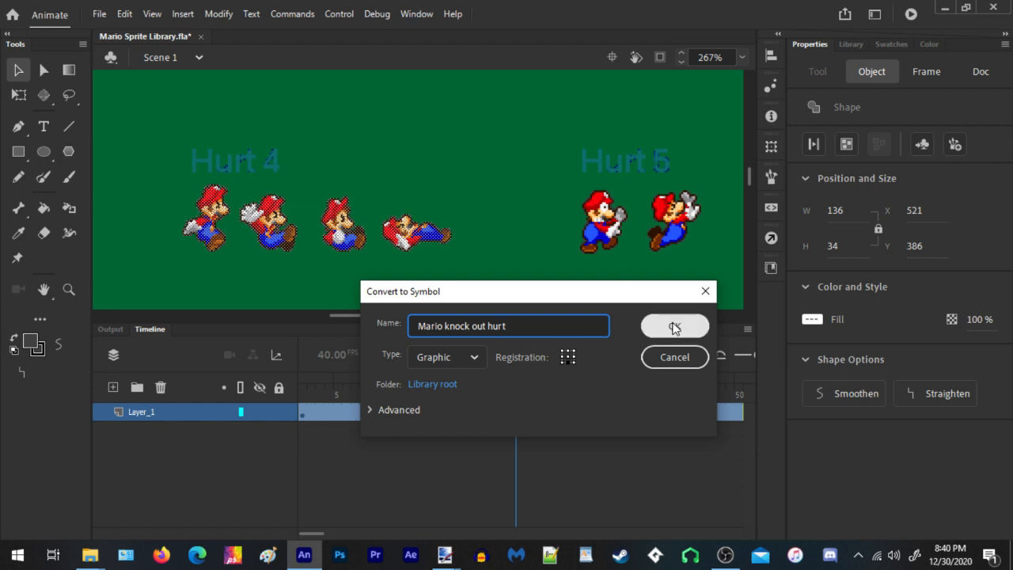
pyautogui.click(673, 328)
pyautogui.scroll(-5, 211, 258)
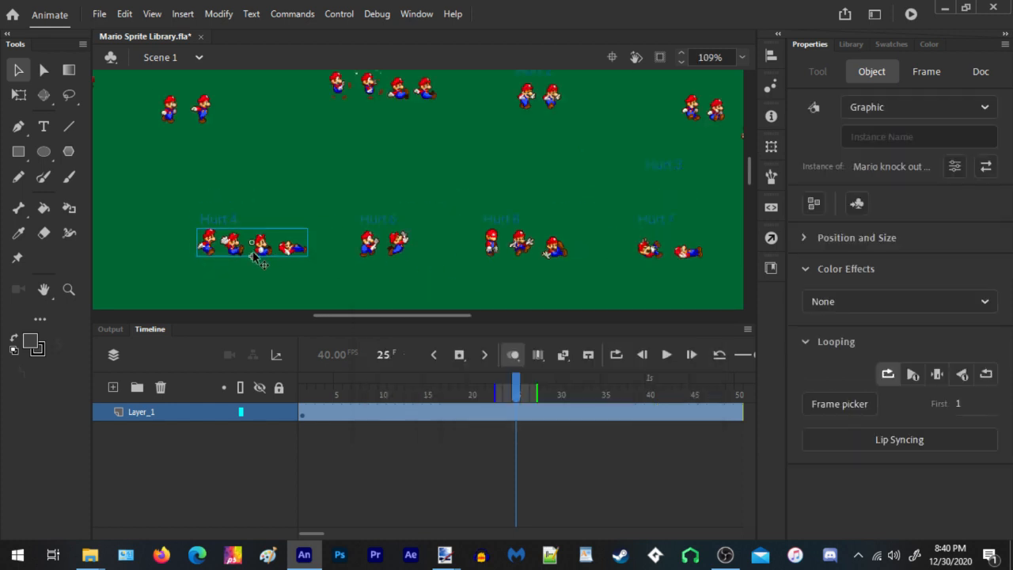
pyautogui.moveTo(238, 251); pyautogui.dragTo(175, 272)
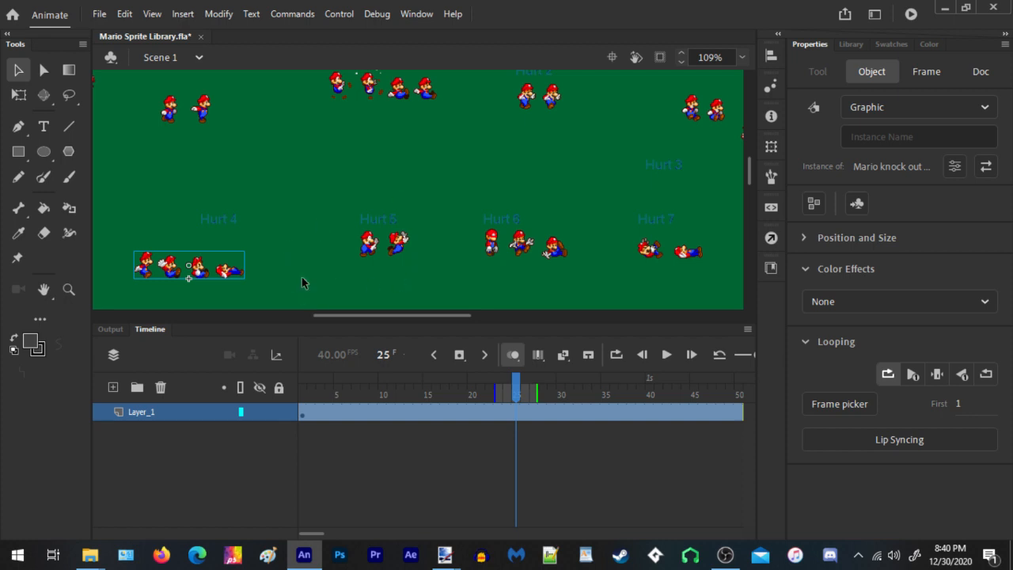
# Select the second pair of former Hurt 3 sprites to check its symbol name
pyautogui.scroll(2, 422, 248)
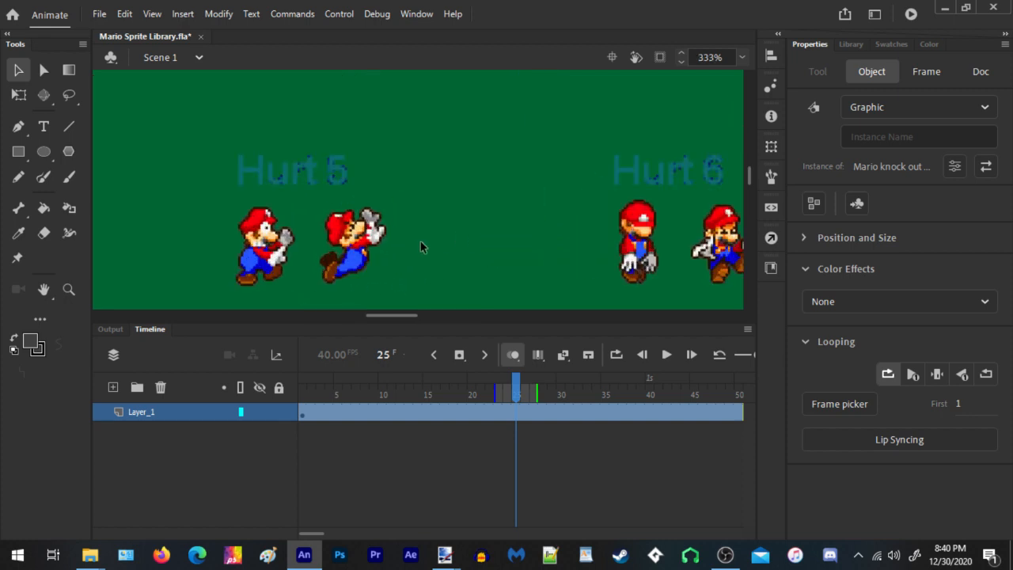
pyautogui.scroll(-4, 419, 252)
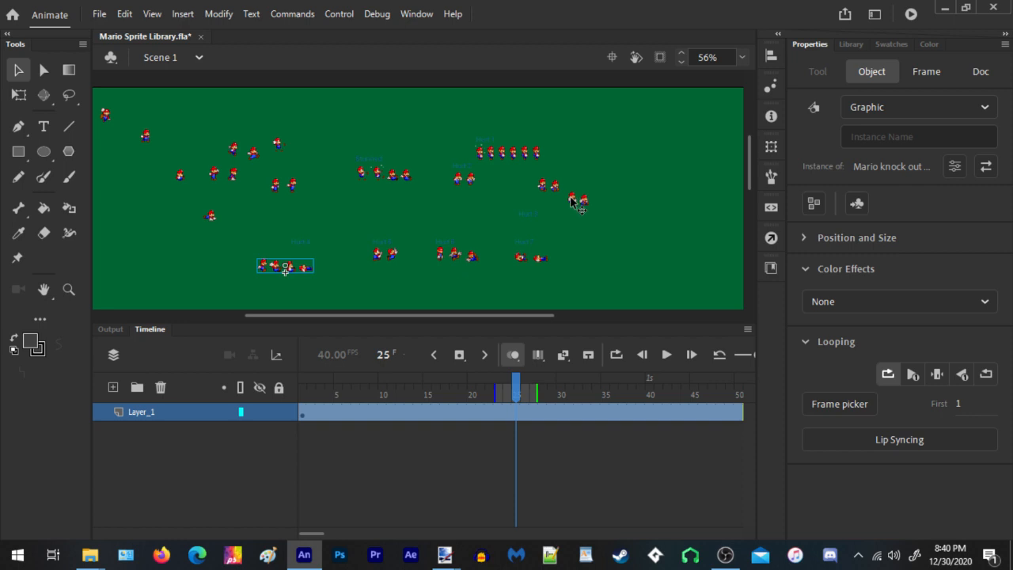
pyautogui.doubleClick(575, 201)
pyautogui.doubleClick(445, 201)
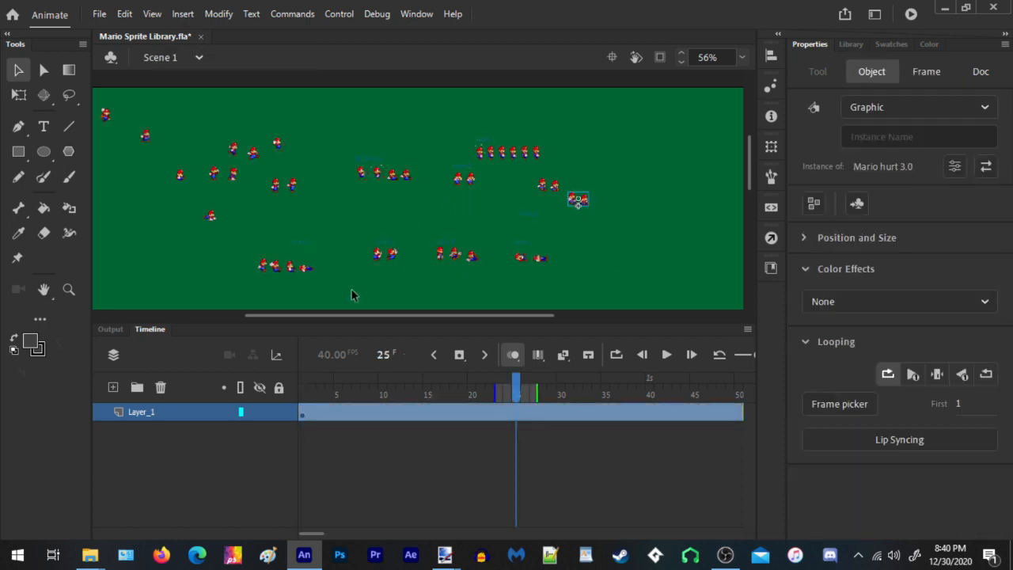
pyautogui.scroll(4, 430, 267)
pyautogui.scroll(-2, 358, 164)
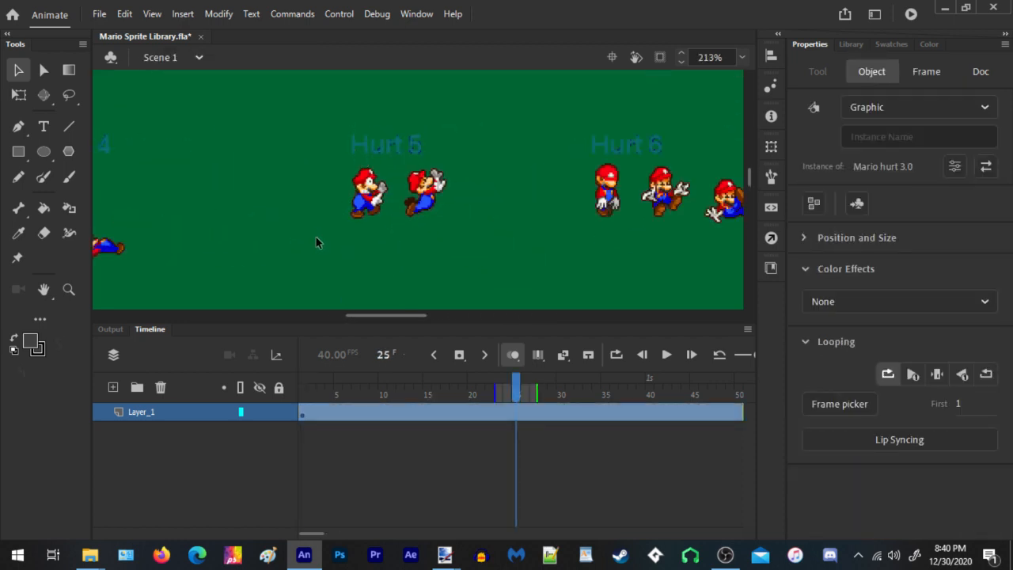
# Convert the first Hurt 5 sprite into a movie clip named "Mario hurt 4", copying the name for reuse, and move it down-left
pyautogui.moveTo(316, 243); pyautogui.dragTo(400, 163)
pyautogui.rightClick(369, 191)
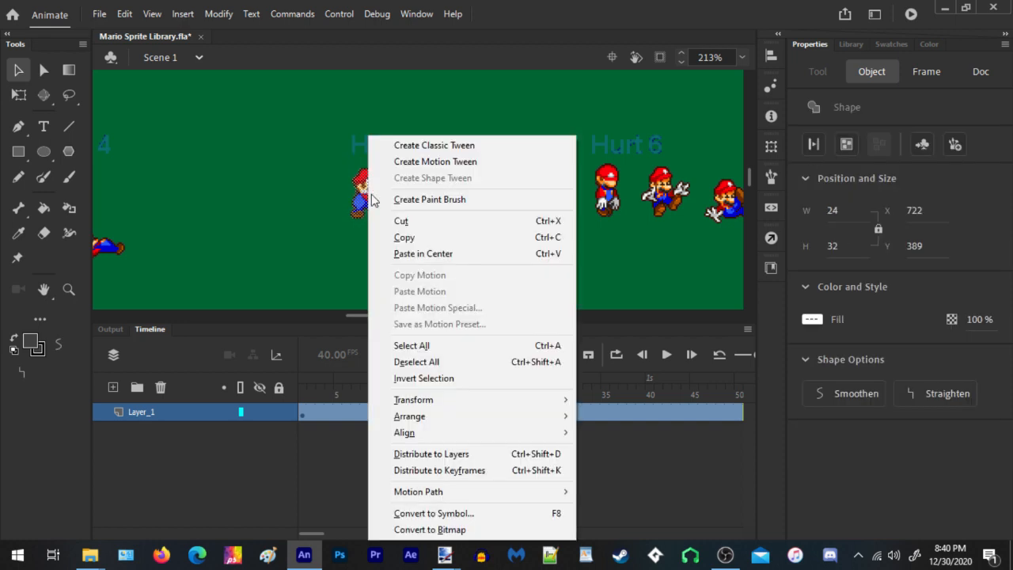
pyautogui.click(467, 516)
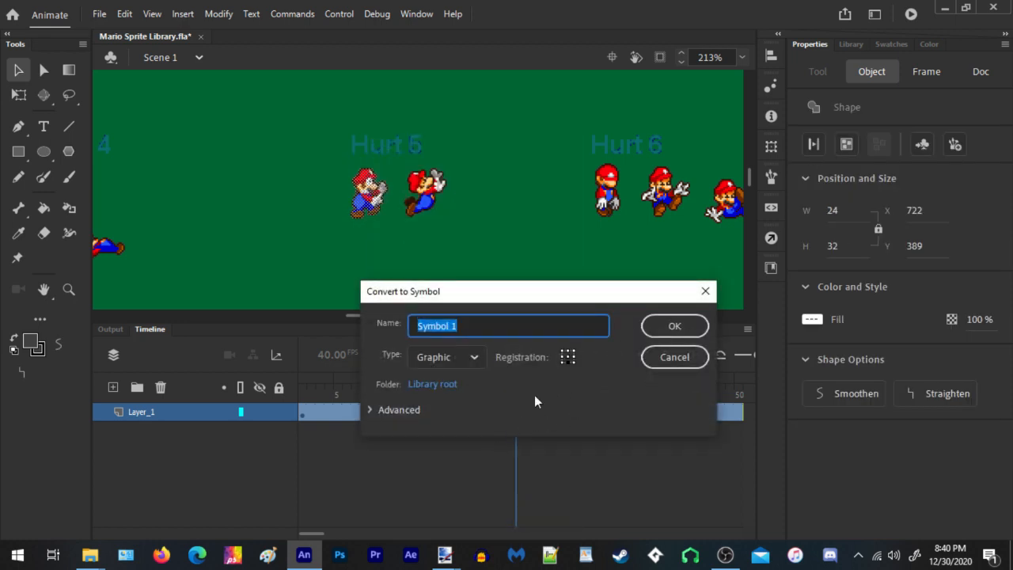
pyautogui.write('Mario hurt 4')
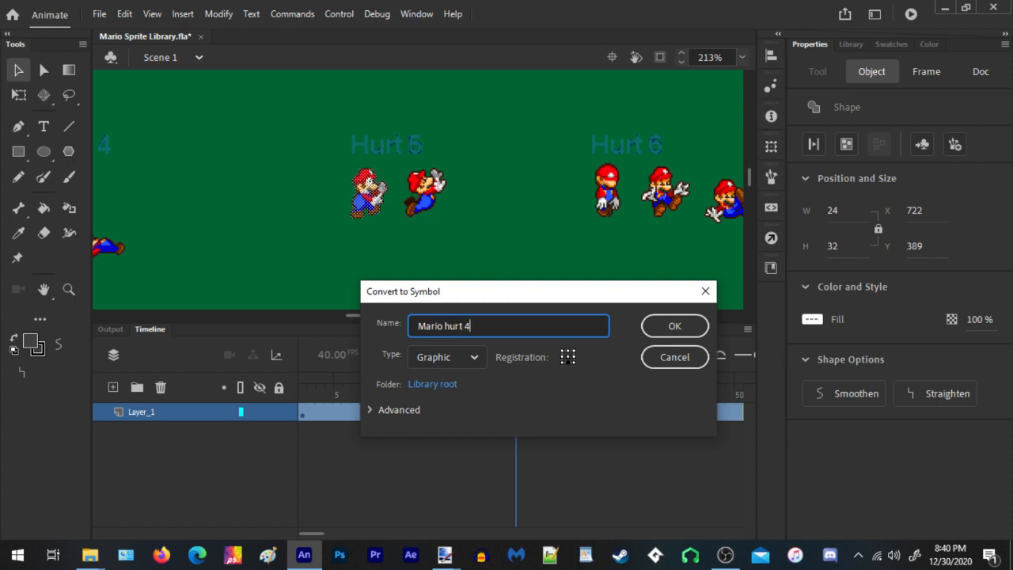
pyautogui.click(467, 357)
pyautogui.click(434, 386)
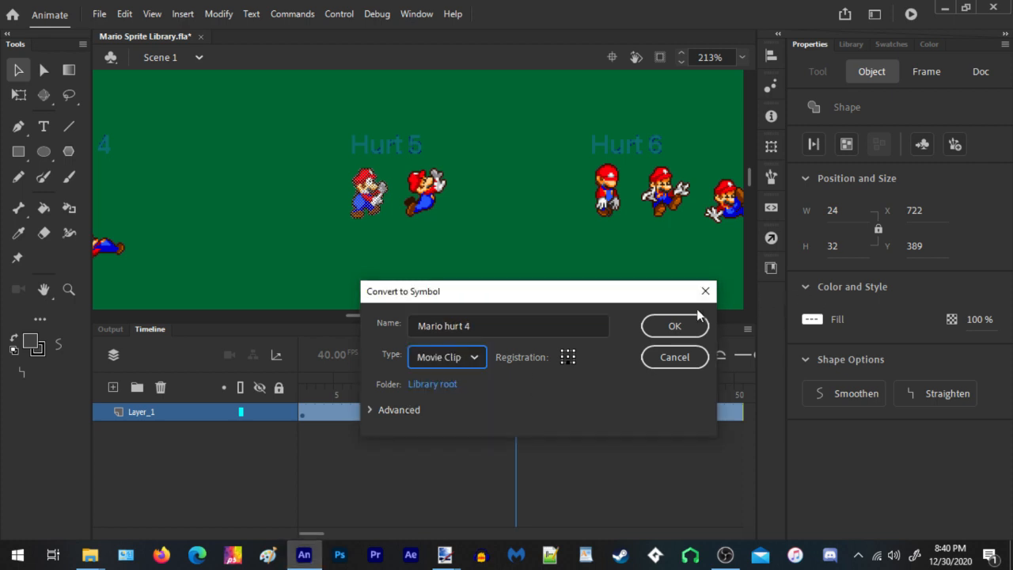
pyautogui.click(489, 325)
pyautogui.hotkey('ctrl', 'c')
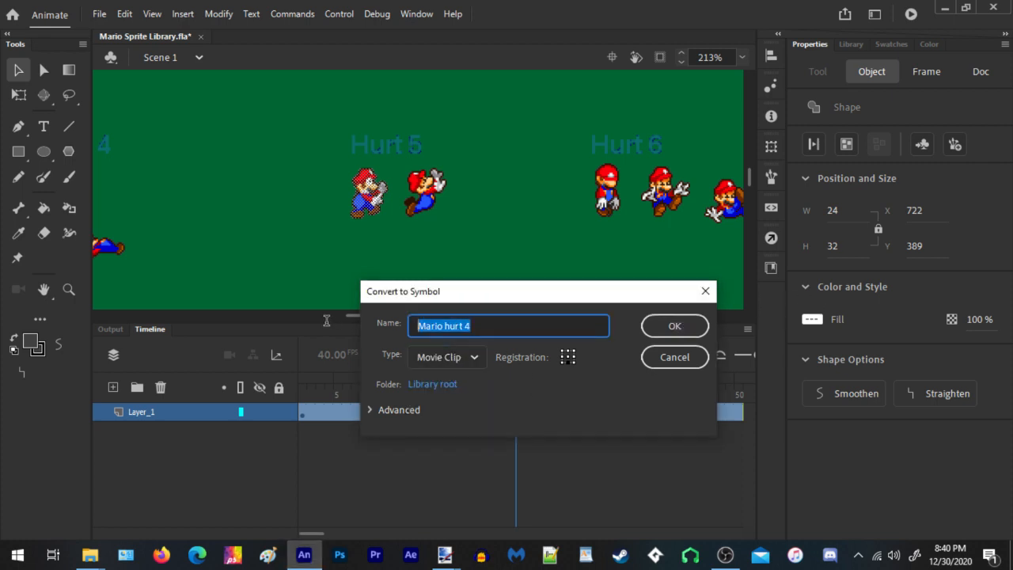
pyautogui.click(677, 325)
pyautogui.moveTo(369, 198); pyautogui.dragTo(304, 250)
# Convert the second Hurt 5 sprite into a movie clip named "Mario hurt 5", reusing the copied name, and move it down-left
pyautogui.moveTo(375, 240); pyautogui.dragTo(470, 165)
pyautogui.rightClick(428, 196)
pyautogui.click(484, 513)
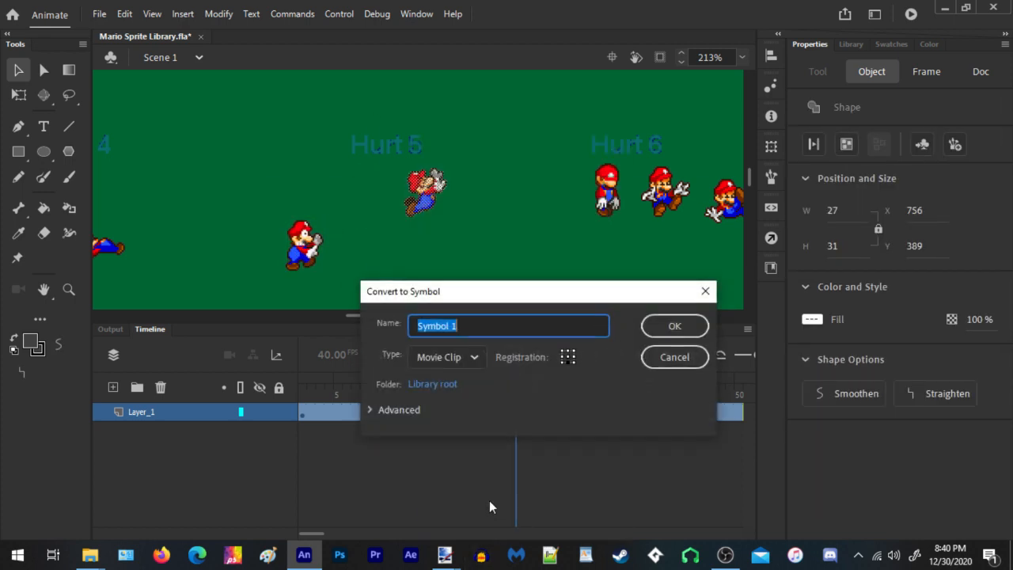
pyautogui.hotkey('ctrl', 'v')
pyautogui.press('BackSpace')
pyautogui.write('5')
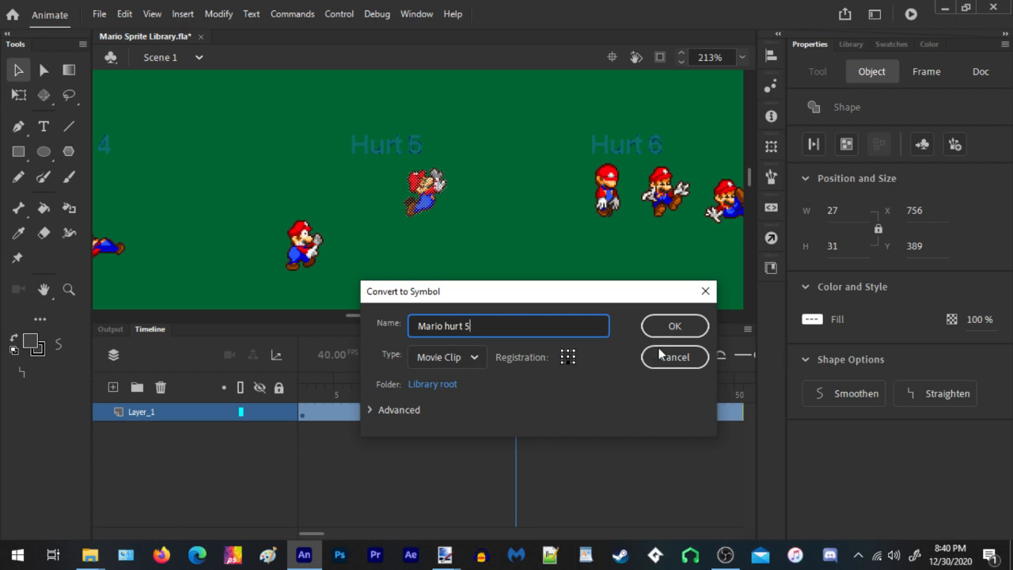
pyautogui.click(675, 326)
pyautogui.moveTo(425, 198); pyautogui.dragTo(381, 272)
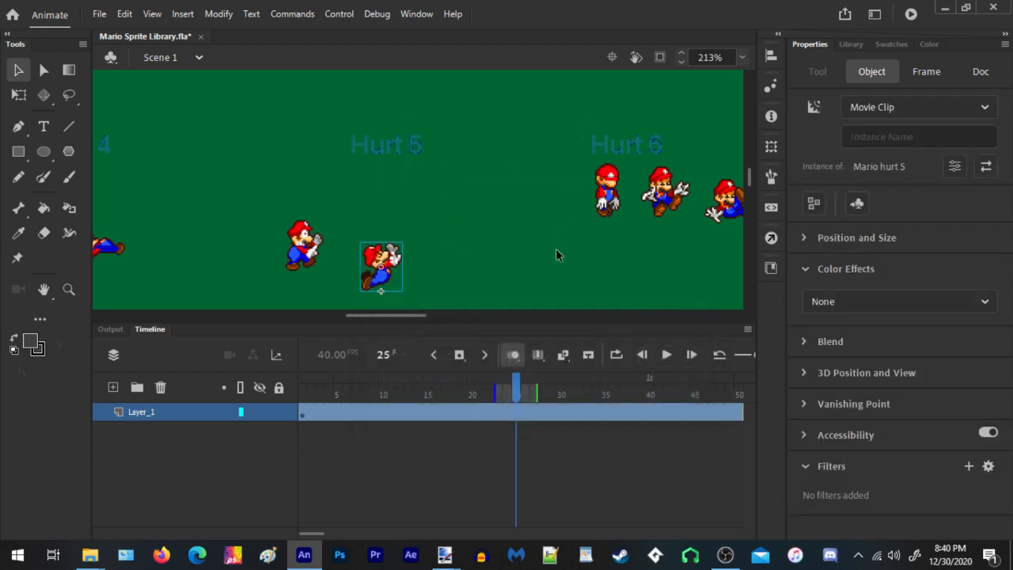
# Convert the first Hurt 6 sprite into a movie clip named "Mario hurt 6" and move it left, near the Hurt 5 heading
pyautogui.moveTo(545, 250); pyautogui.dragTo(633, 162)
pyautogui.rightClick(614, 186)
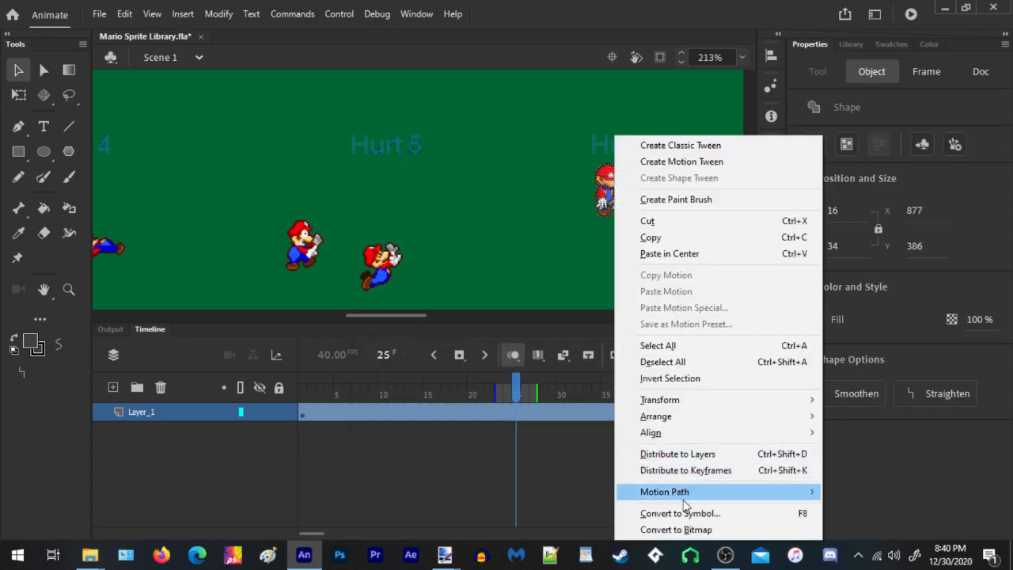
pyautogui.click(686, 513)
pyautogui.hotkey('ctrl', 'v')
pyautogui.press('BackSpace')
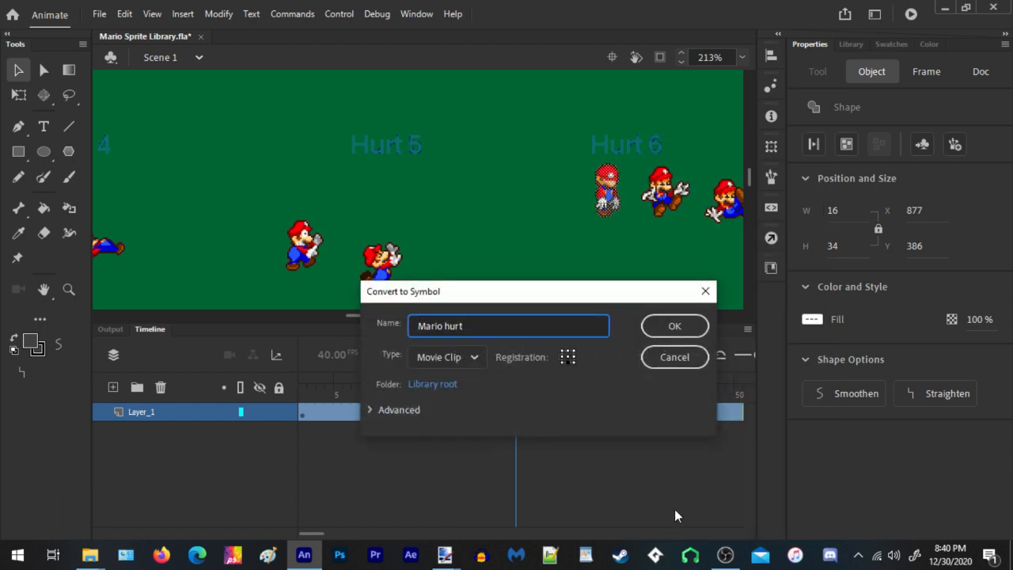
pyautogui.write('6')
pyautogui.click(670, 325)
pyautogui.moveTo(607, 190); pyautogui.dragTo(449, 213)
# Convert the second Hurt 6 sprite into a movie clip named "Mario hurt 7" and move it between the Hurt 5 and Hurt 6 headings
pyautogui.moveTo(570, 242); pyautogui.dragTo(577, 220)
pyautogui.rightClick(573, 222)
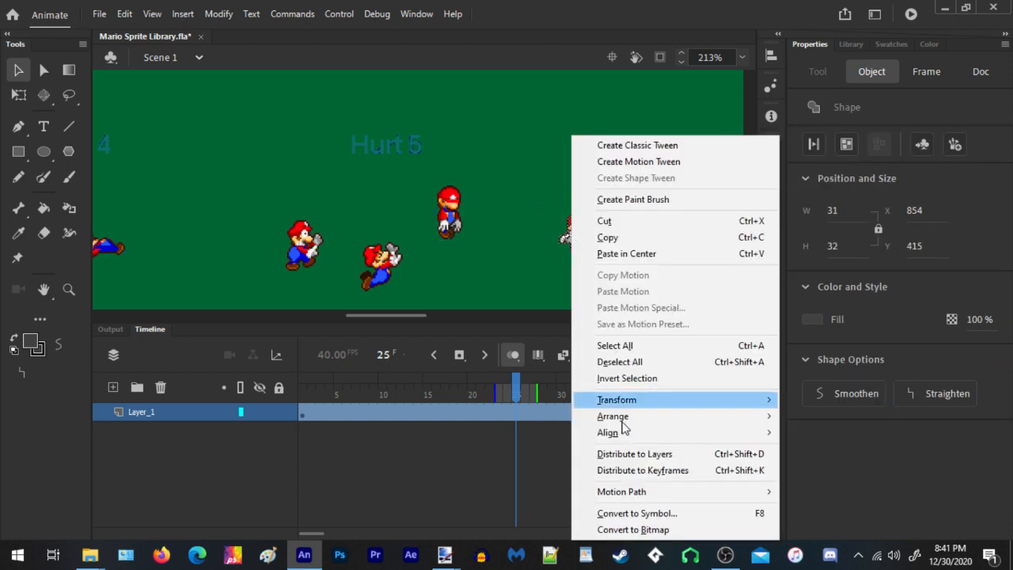
pyautogui.click(638, 514)
pyautogui.hotkey('ctrl', 'v')
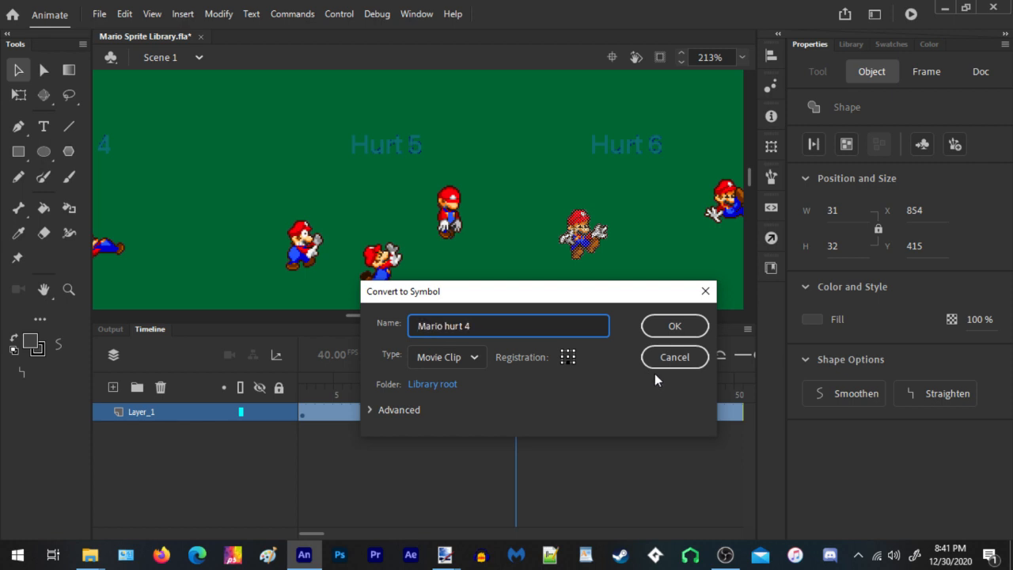
pyautogui.press('BackSpace')
pyautogui.write('7')
pyautogui.click(675, 325)
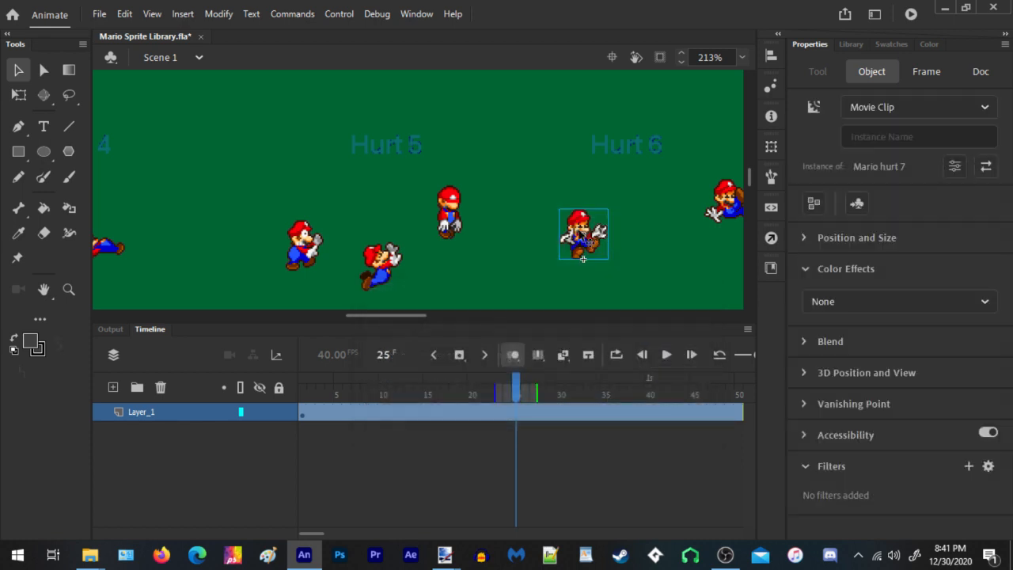
pyautogui.moveTo(582, 235); pyautogui.dragTo(510, 136)
# Convert the remaining Hurt 6 sprite into a movie clip named "Mario hurt 8" and move it to the lower left of the Hurt 6 heading
pyautogui.moveTo(597, 188); pyautogui.dragTo(373, 212)
pyautogui.moveTo(429, 280)
pyautogui.mouseDown()
pyautogui.moveTo(563, 174)
pyautogui.moveTo(462, 263)
pyautogui.mouseUp()
pyautogui.rightClick(513, 136)
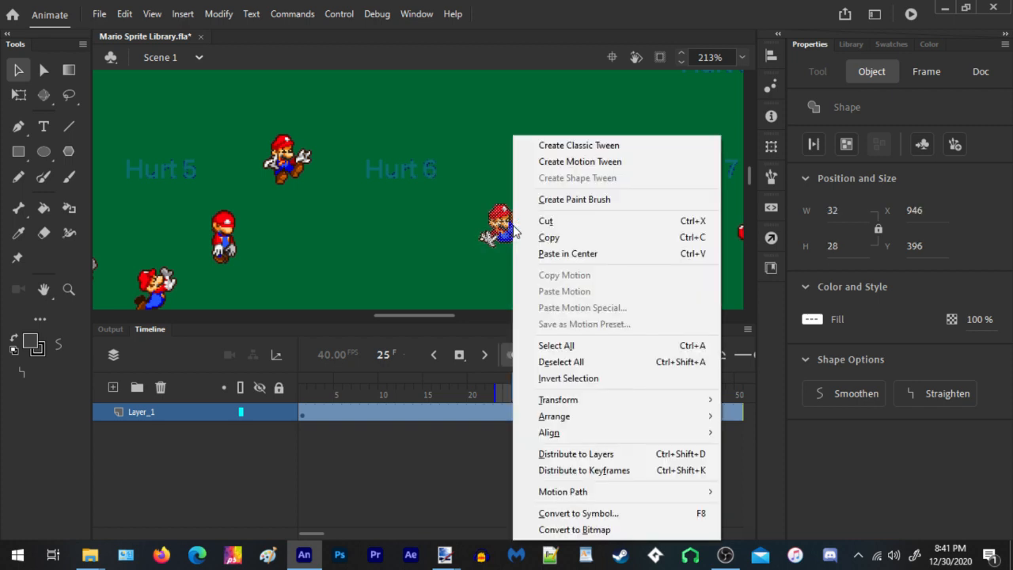
pyautogui.click(578, 513)
pyautogui.hotkey('ctrl', 'v')
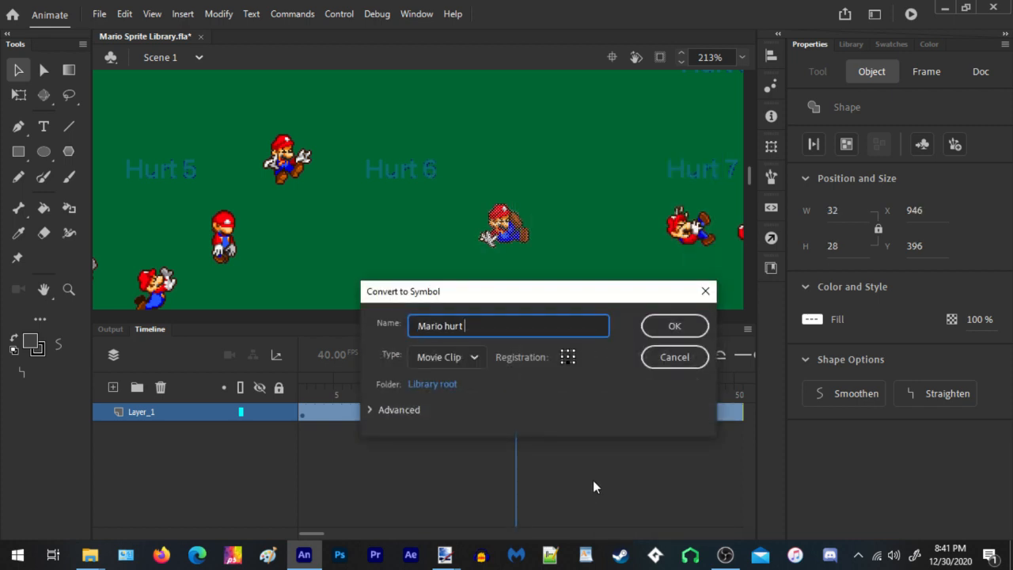
pyautogui.write('8')
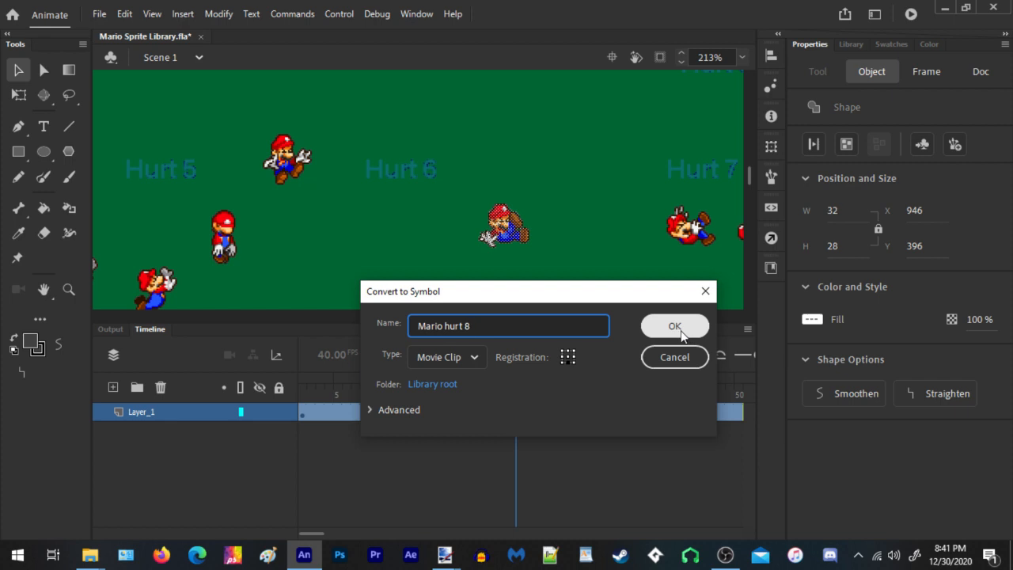
pyautogui.click(681, 331)
pyautogui.doubleClick(291, 162)
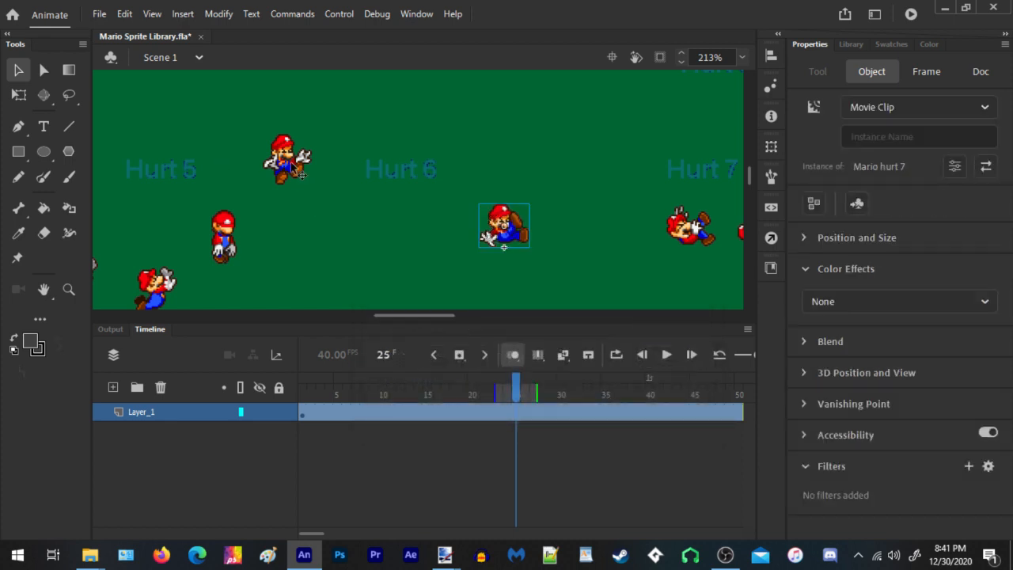
pyautogui.doubleClick(350, 115)
pyautogui.moveTo(505, 235); pyautogui.dragTo(333, 261)
# Convert the first Hurt 7 sprite into a movie clip named "Mario hurt 9" and move it down-left, between the Hurt 6 and Hurt 7 headings
pyautogui.scroll(-2, 499, 178)
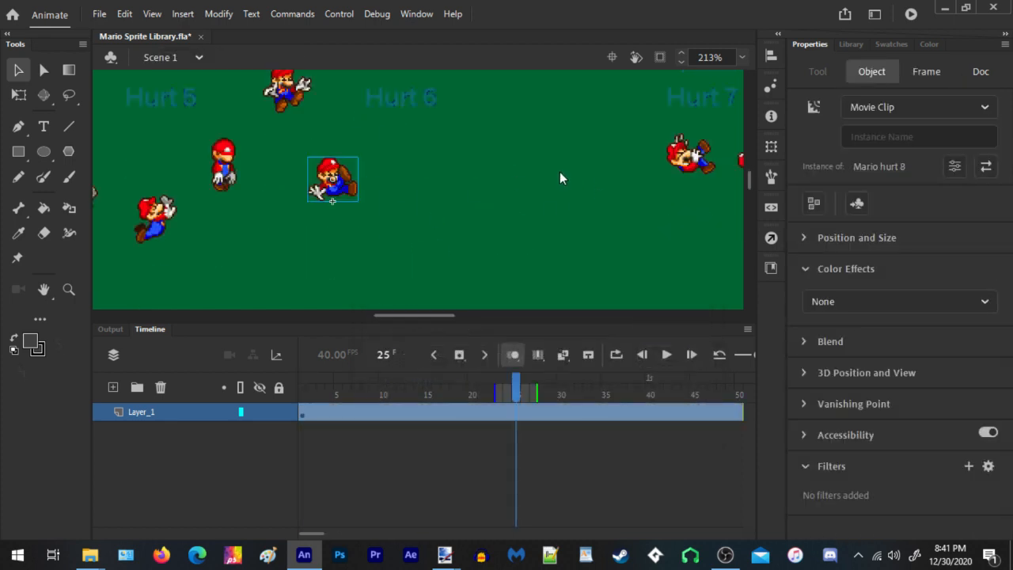
pyautogui.moveTo(668, 163); pyautogui.dragTo(452, 160)
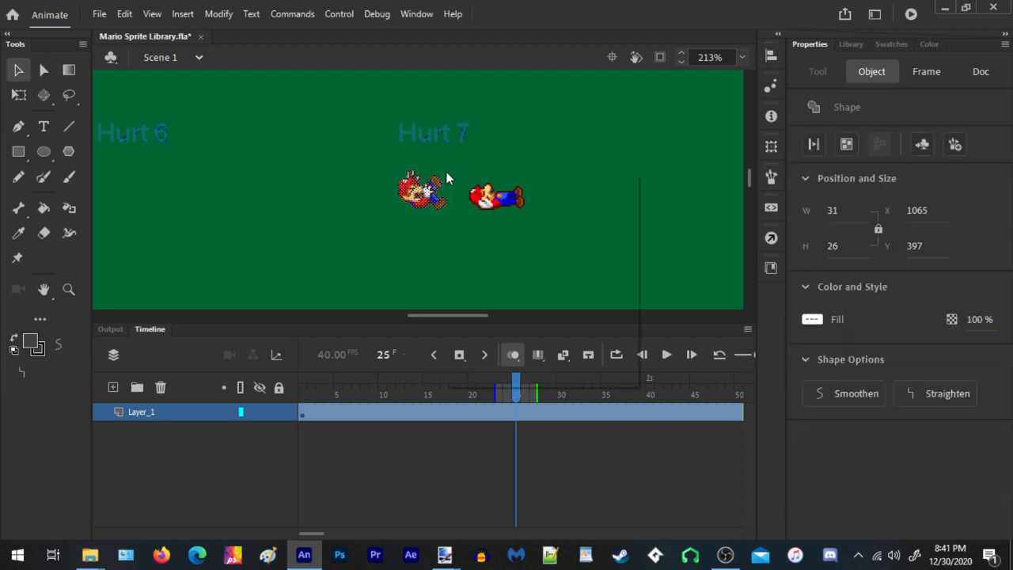
pyautogui.rightClick(446, 171)
pyautogui.moveTo(376, 233); pyautogui.dragTo(446, 164)
pyautogui.rightClick(423, 186)
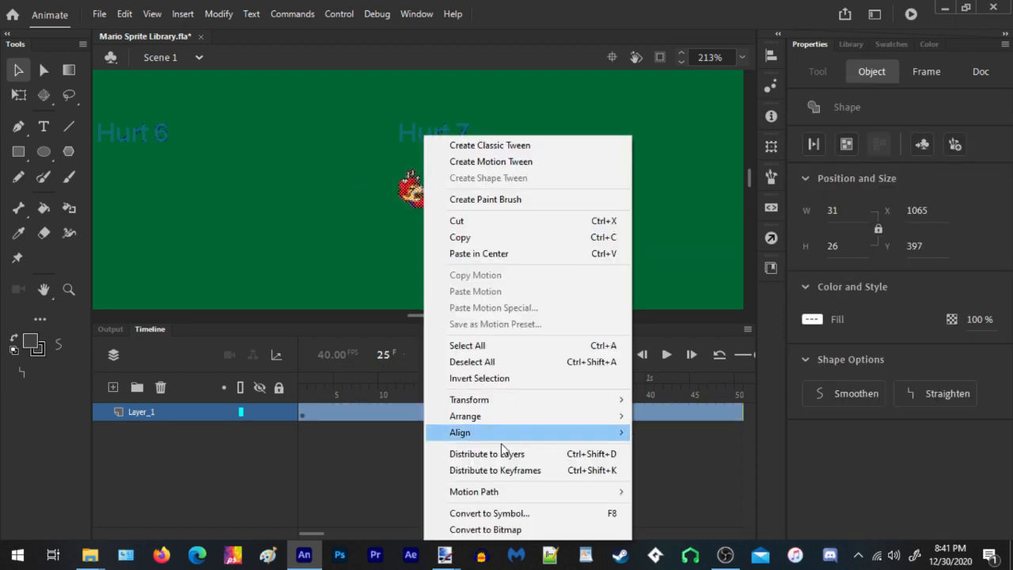
pyautogui.click(508, 514)
pyautogui.write('Mario hurt 4')
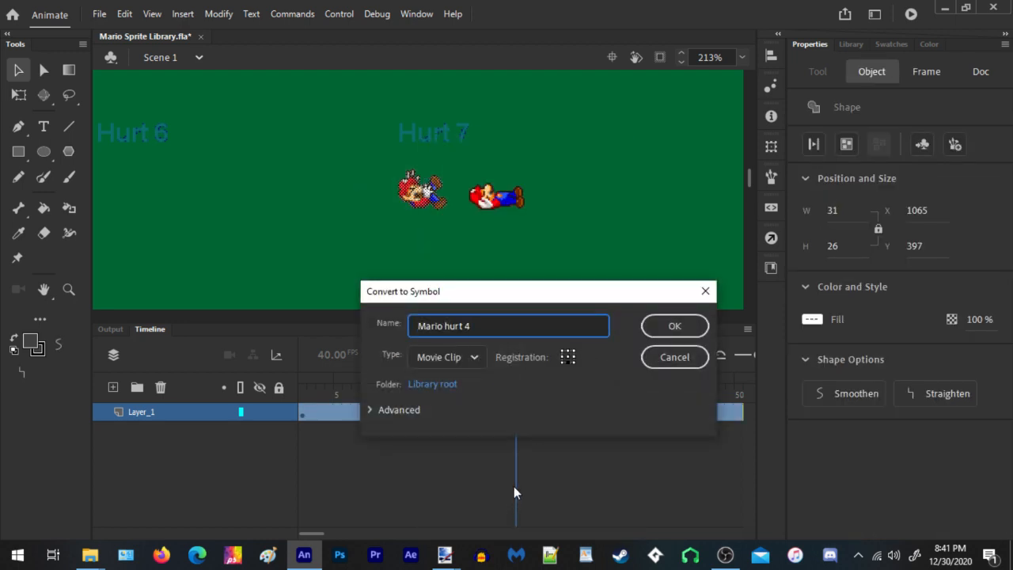
pyautogui.press('BackSpace')
pyautogui.write('9')
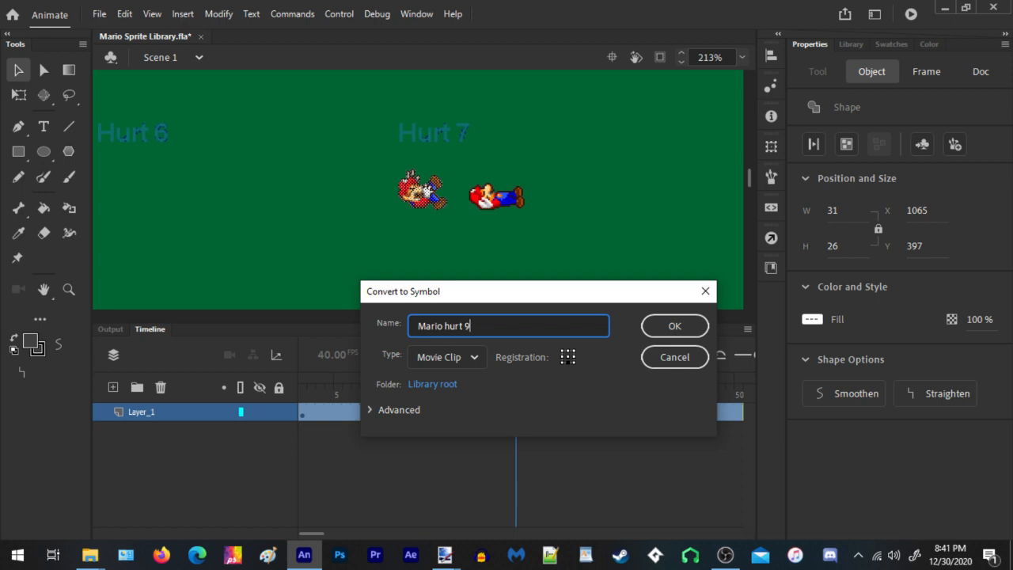
pyautogui.click(668, 326)
pyautogui.moveTo(411, 190); pyautogui.dragTo(261, 228)
# Convert the second Hurt 7 sprite, Mario lying on his back, into a movie clip named "Mario hurt Dead pose"
pyautogui.moveTo(457, 231); pyautogui.dragTo(563, 170)
pyautogui.rightClick(520, 198)
pyautogui.click(547, 511)
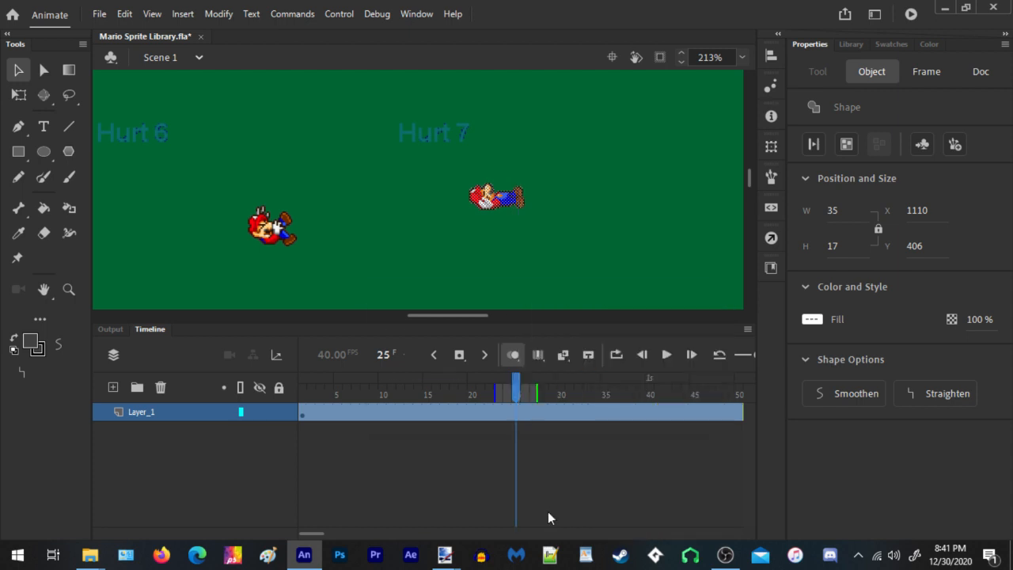
pyautogui.write('M')
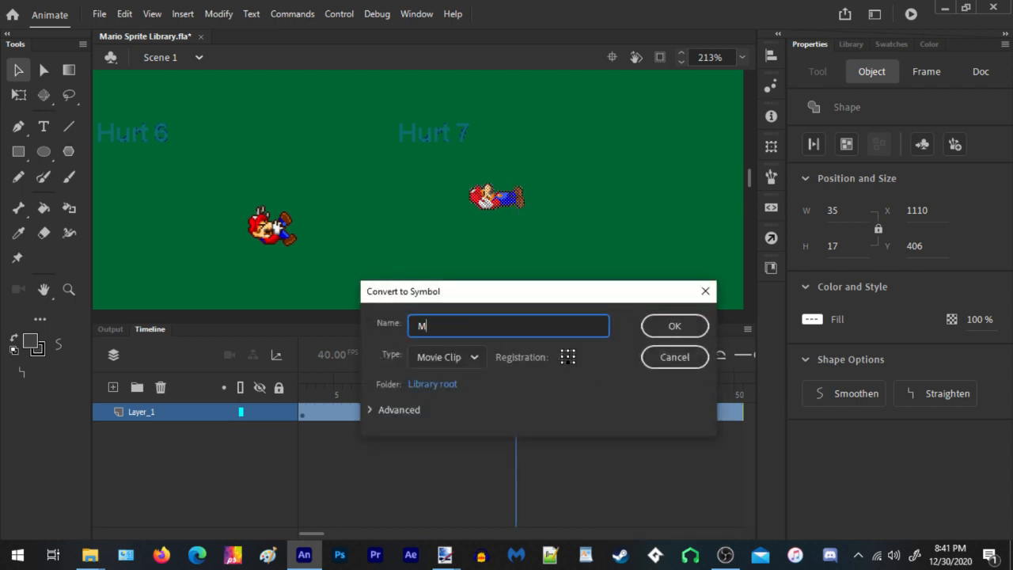
pyautogui.write('ario S')
pyautogui.press('BackSpace')
pyautogui.write('dead pose')
pyautogui.press('Left')
pyautogui.press('Left')
pyautogui.press('Left')
pyautogui.press('Left')
pyautogui.press('Left')
pyautogui.press('Left')
pyautogui.press('Left')
pyautogui.press('Left')
pyautogui.write('hurt')
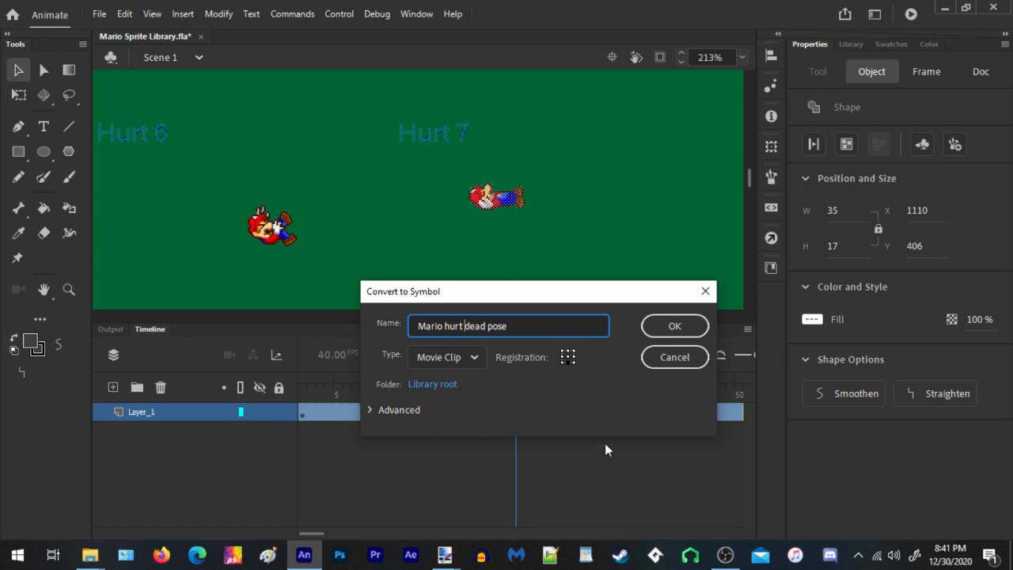
pyautogui.moveTo(527, 324); pyautogui.dragTo(347, 316)
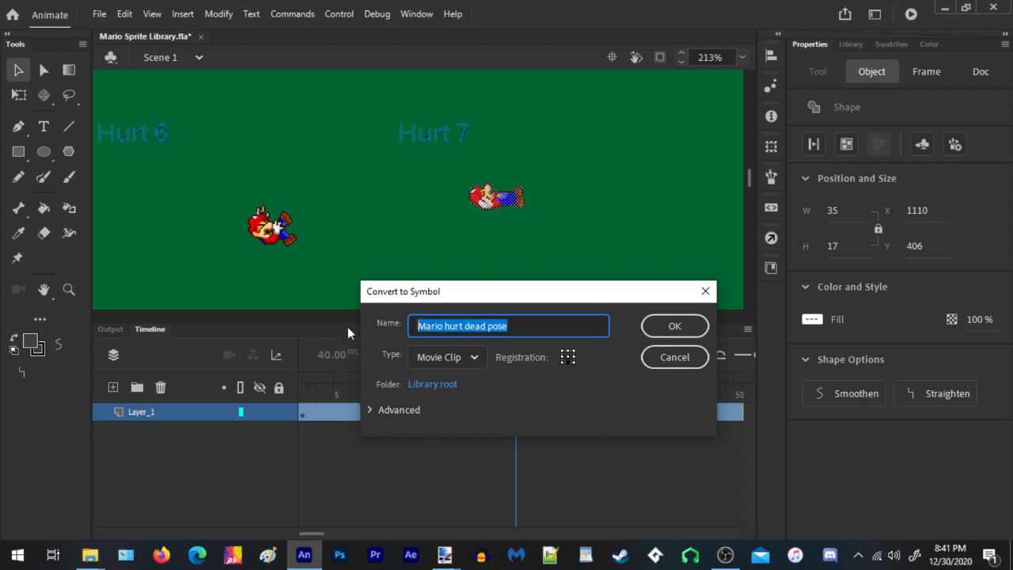
pyautogui.write('Mario hurt 4')
pyautogui.doubleClick(466, 326)
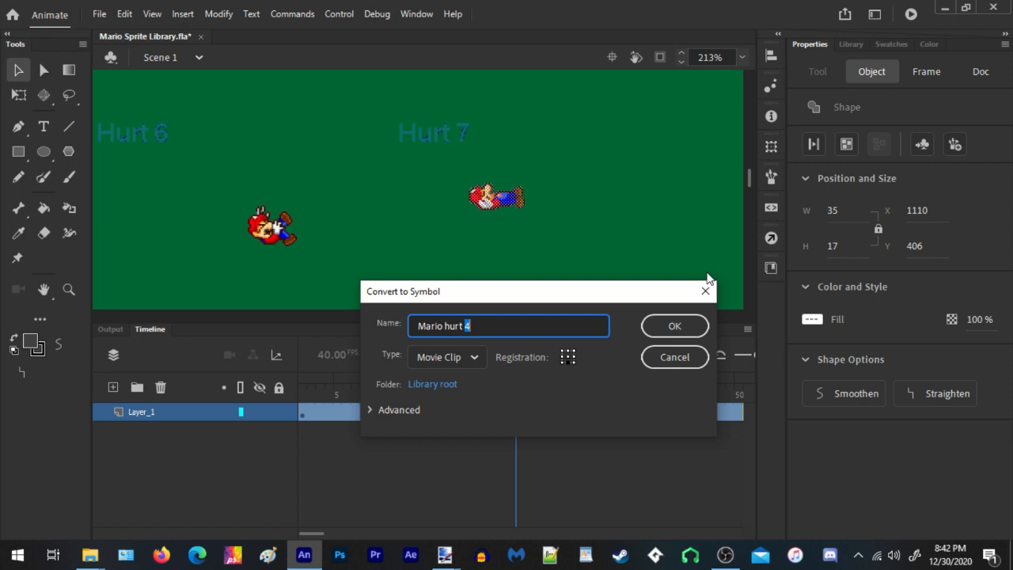
pyautogui.write('Dead pose')
pyautogui.click(676, 325)
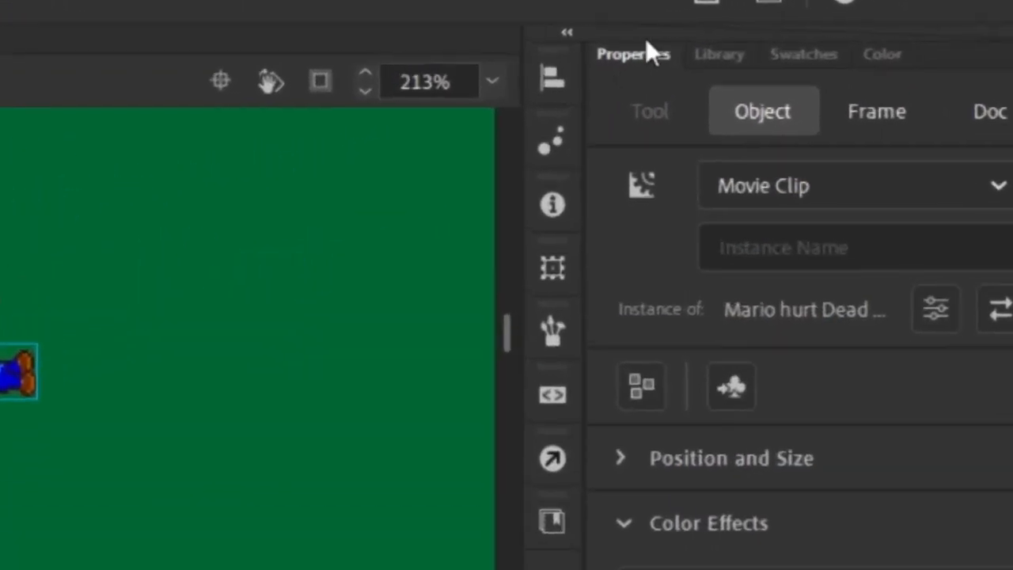
# Review the hurt symbols in the library and select all sprites on the stage to check that each is a symbol
pyautogui.click(674, 70)
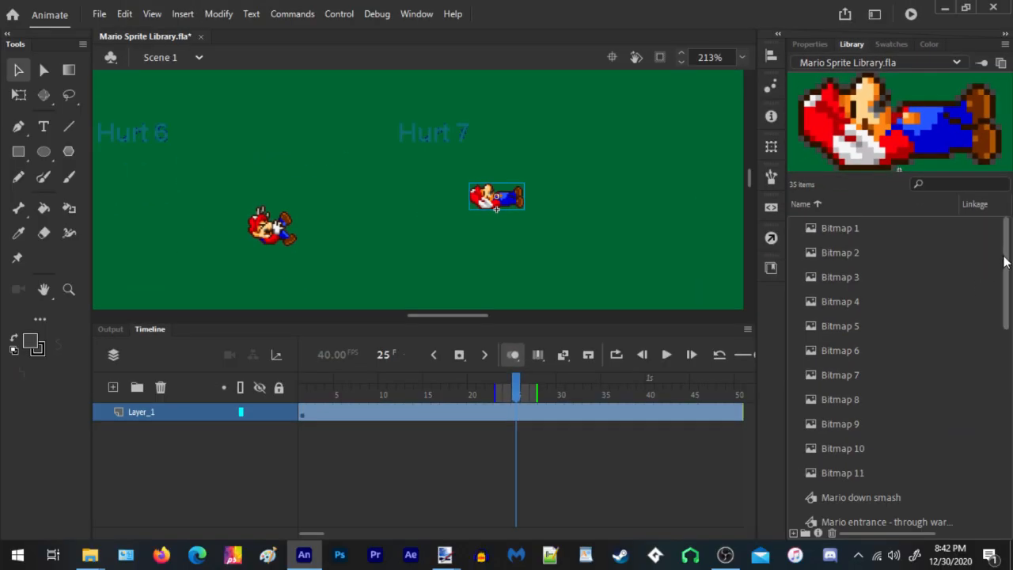
pyautogui.moveTo(1011, 297); pyautogui.dragTo(1008, 428)
pyautogui.moveTo(1002, 369); pyautogui.dragTo(1002, 410)
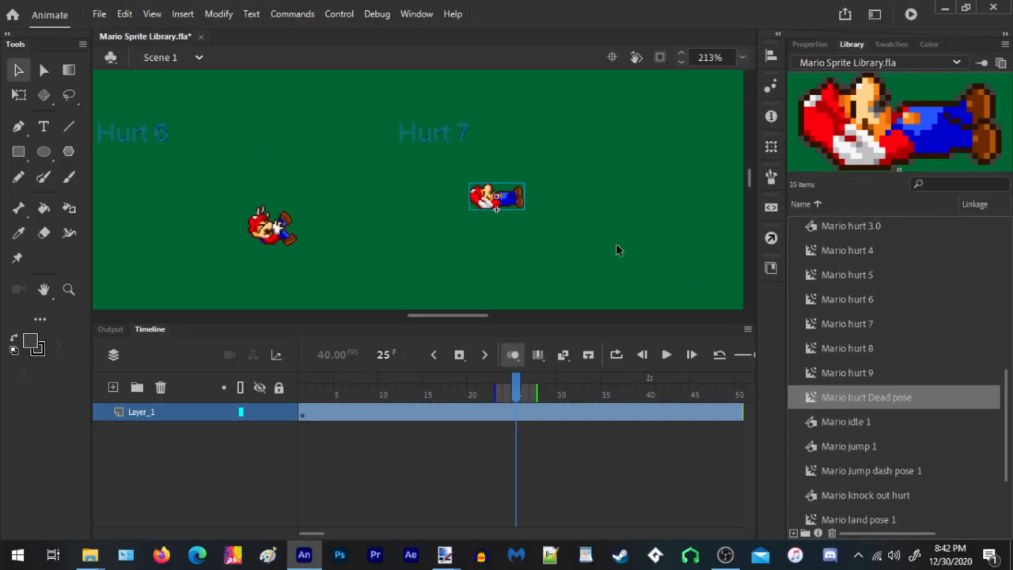
pyautogui.scroll(-5, 616, 243)
pyautogui.moveTo(678, 286); pyautogui.dragTo(164, 97)
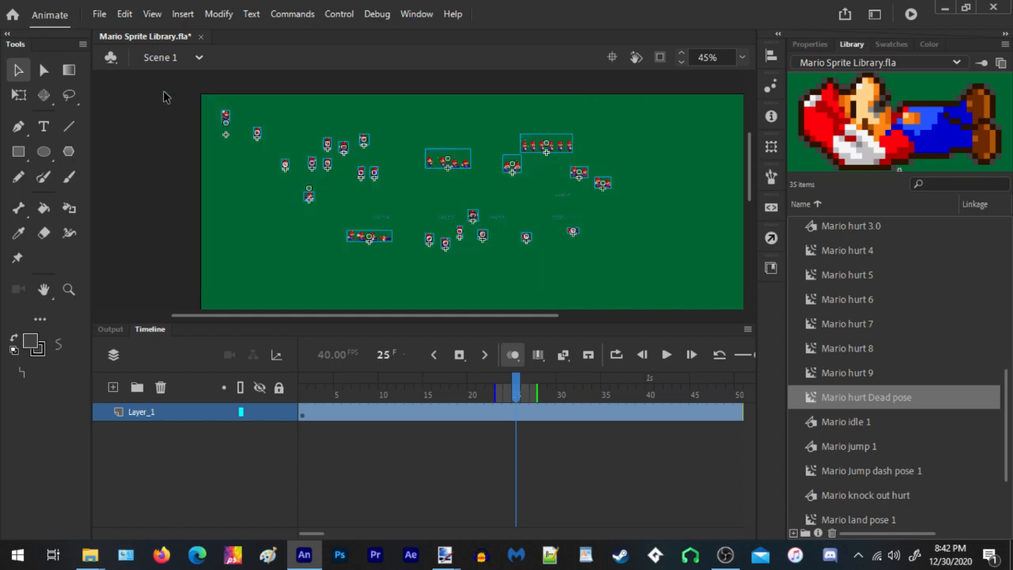
pyautogui.click(648, 247)
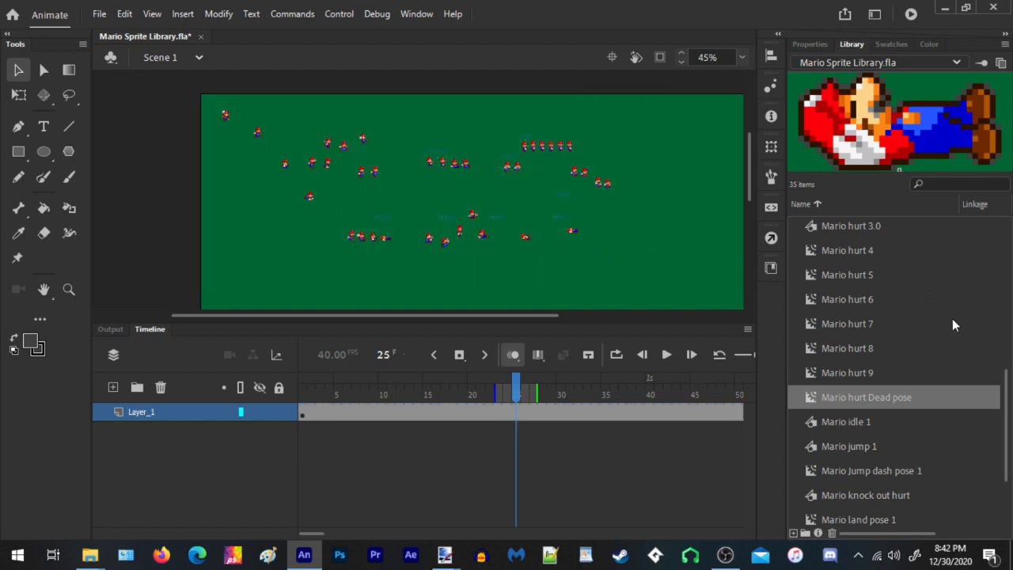
# Preview the leftover bitmap items in the library, from Bitmap 1 through Bitmap 11
pyautogui.scroll(-2, 952, 325)
pyautogui.scroll(6, 952, 330)
pyautogui.click(841, 229)
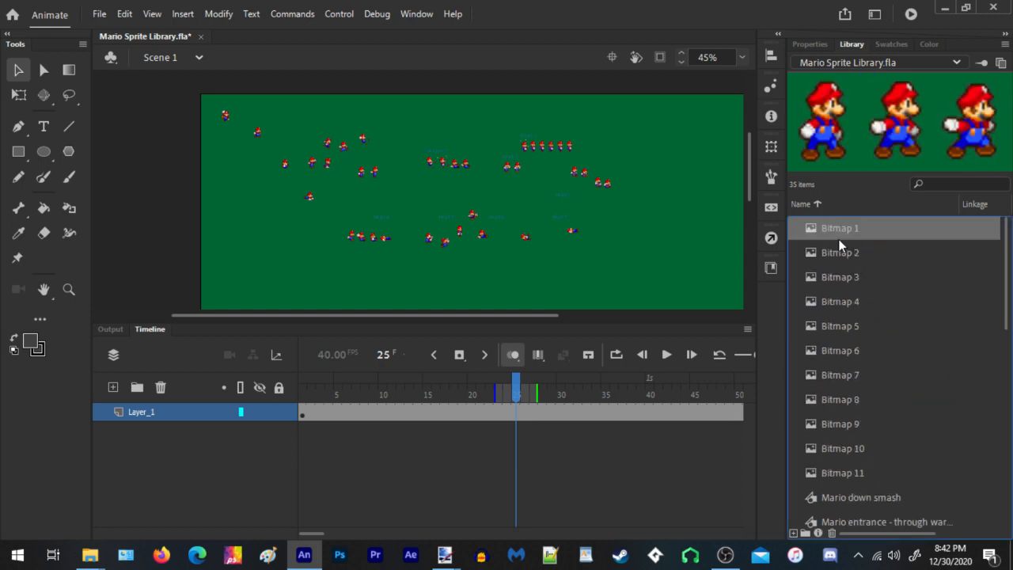
pyautogui.click(835, 254)
pyautogui.click(834, 274)
pyautogui.click(836, 304)
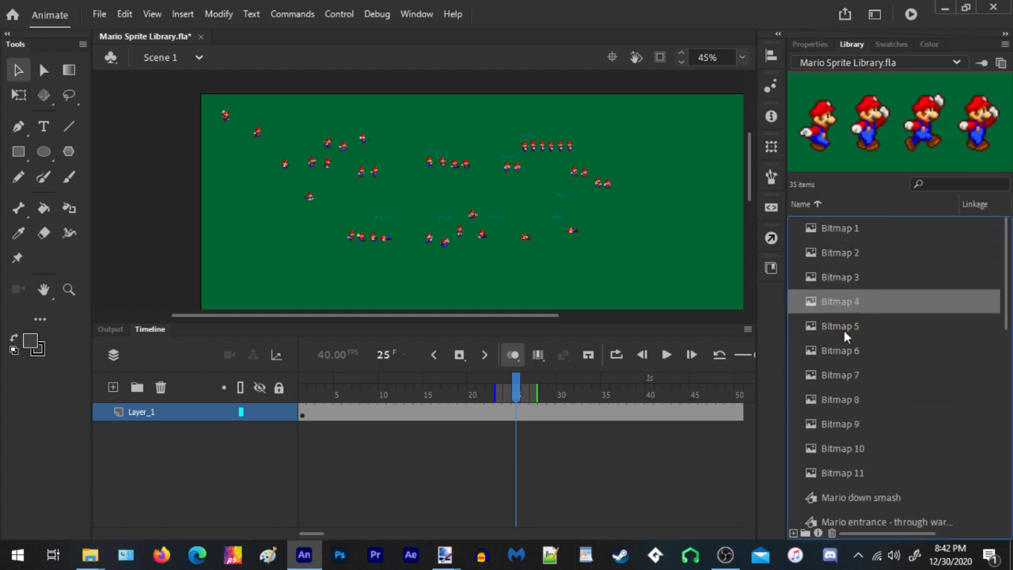
pyautogui.click(844, 328)
pyautogui.click(840, 353)
pyautogui.click(841, 375)
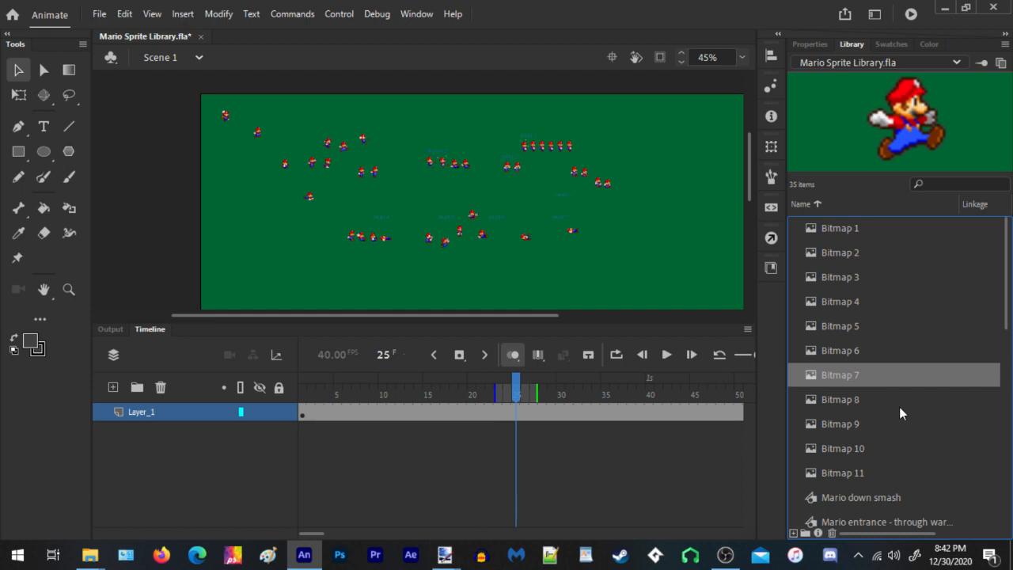
pyautogui.click(829, 402)
pyautogui.click(837, 475)
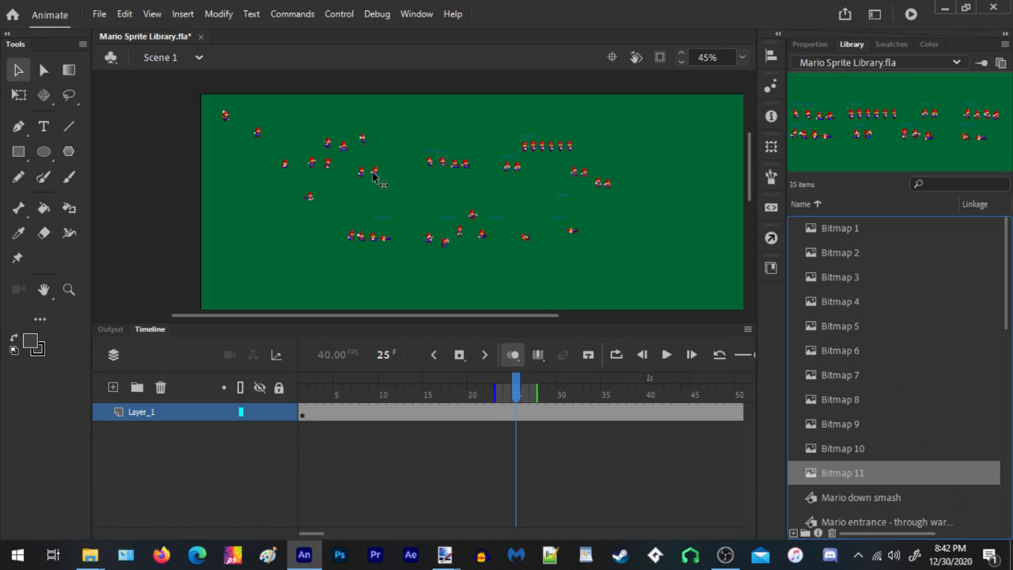
pyautogui.click(229, 14)
pyautogui.moveTo(245, 125)
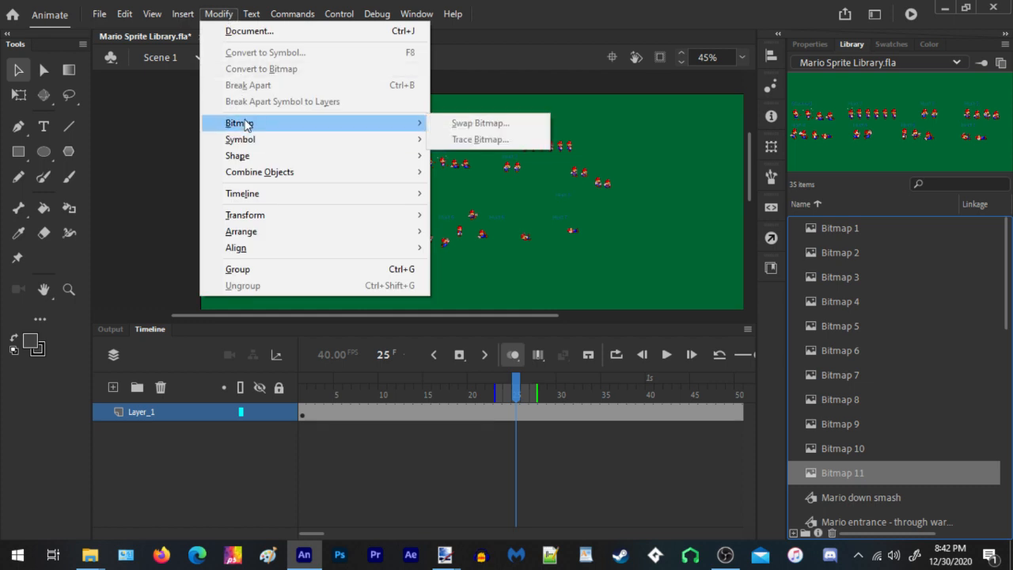
pyautogui.click(647, 236)
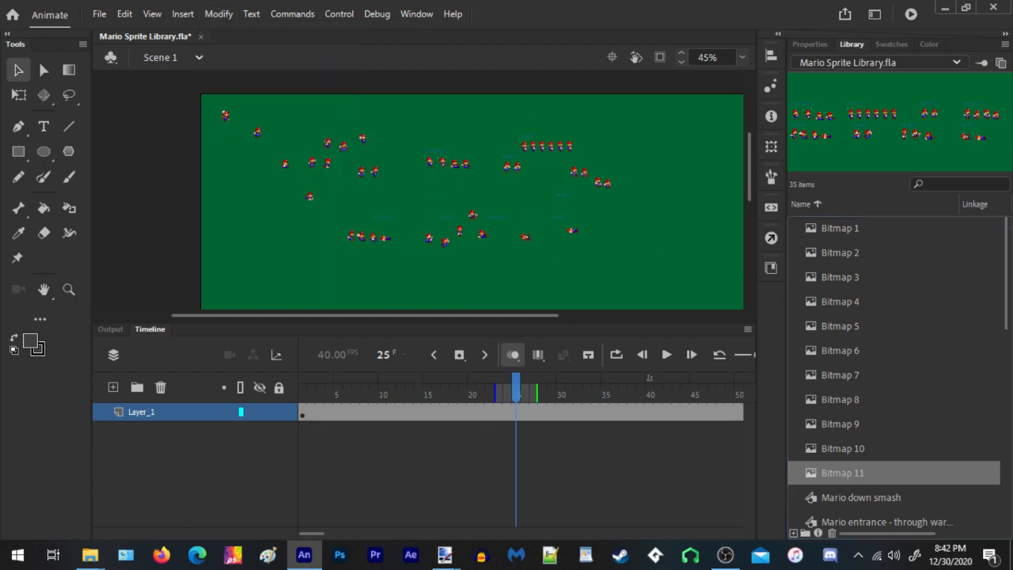
# Delete Bitmap 1 through Bitmap 11 from the library and look over the remaining Mario symbols
pyautogui.keyDown('shift'); pyautogui.click(846, 229); pyautogui.keyUp('shift')
pyautogui.rightClick(845, 228)
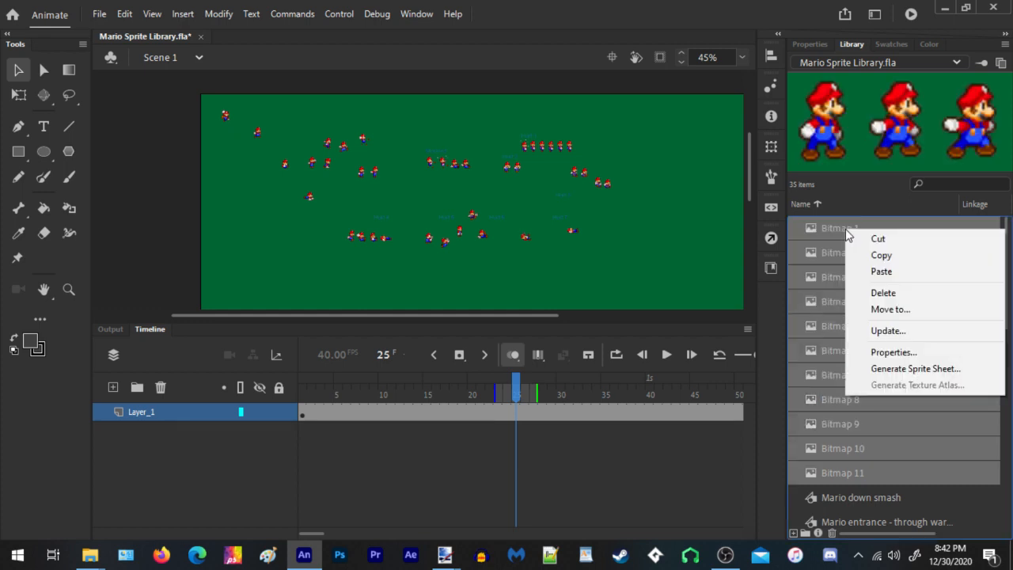
pyautogui.click(885, 294)
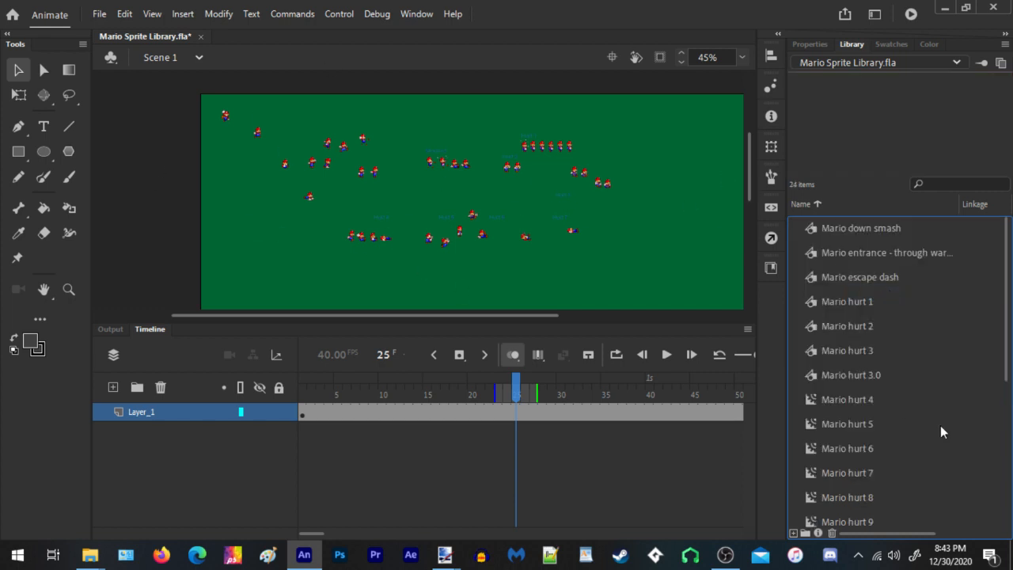
pyautogui.scroll(-4, 936, 407)
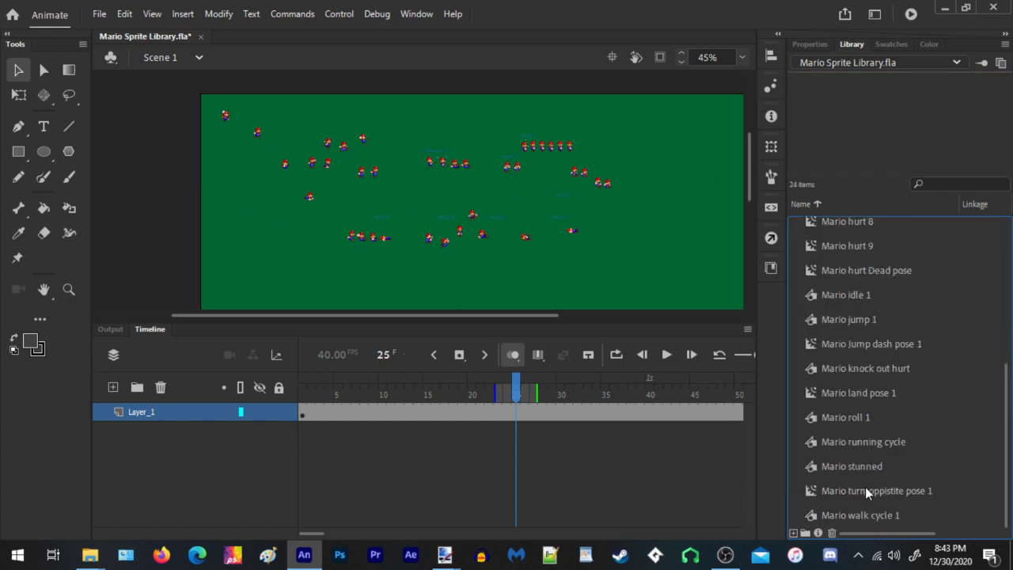
pyautogui.scroll(4, 904, 470)
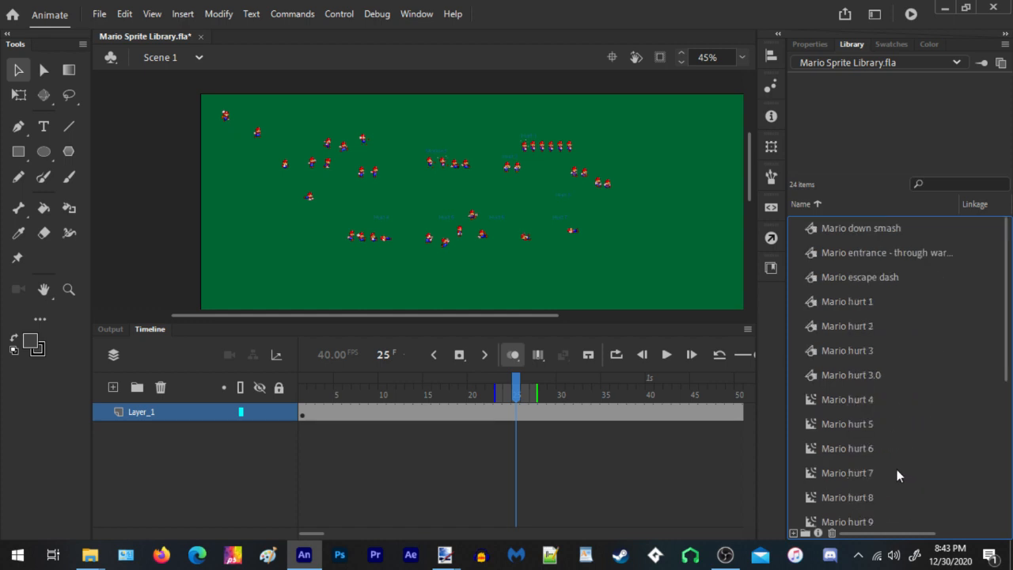
pyautogui.scroll(-4, 871, 300)
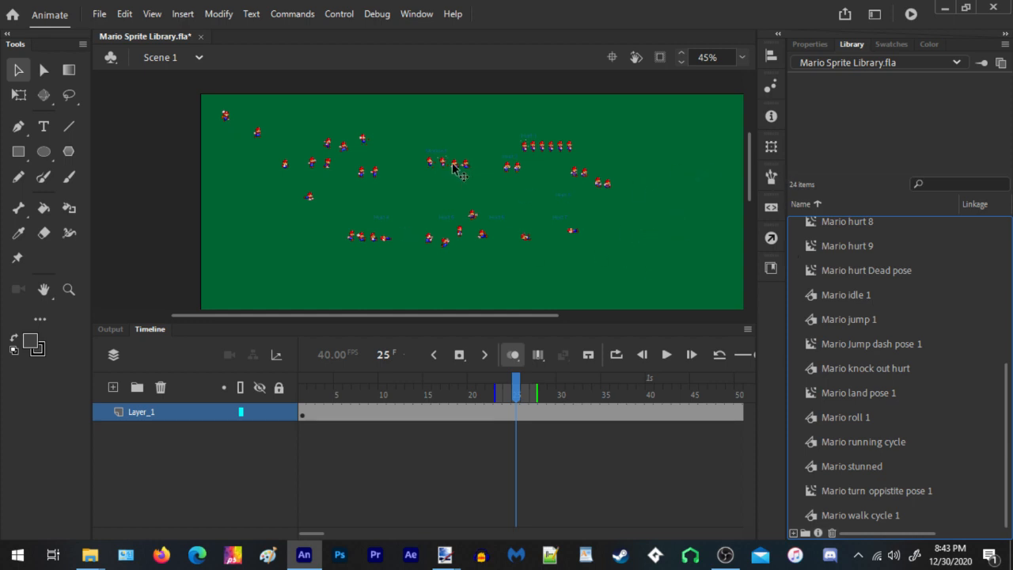
# Spread out the upper sprite groups, moving the four-sprite and six-sprite rows to the stage's upper edge and shifting two sprite pairs
pyautogui.moveTo(445, 172); pyautogui.dragTo(437, 123)
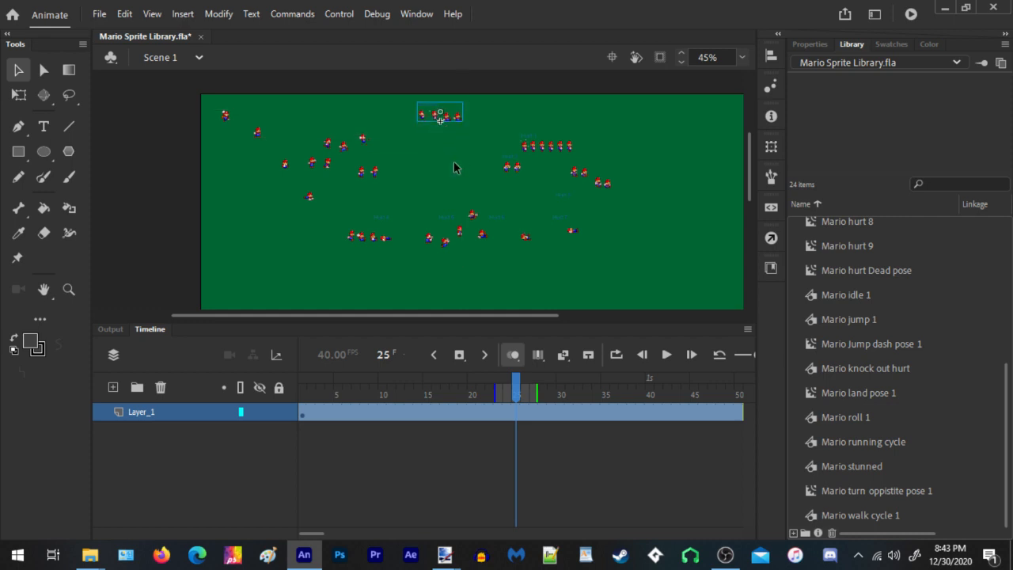
pyautogui.moveTo(510, 169); pyautogui.dragTo(467, 159)
pyautogui.moveTo(529, 151); pyautogui.dragTo(507, 120)
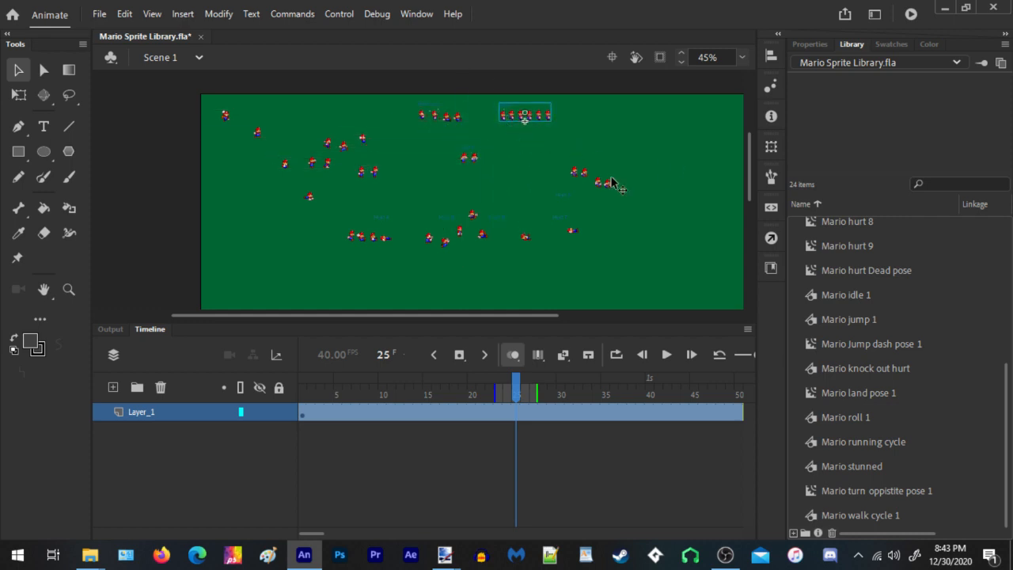
pyautogui.moveTo(579, 172); pyautogui.dragTo(575, 148)
# Test the movie, close the preview, and move the four-sprite group ending in the lying pose up and to the right
pyautogui.click(910, 16)
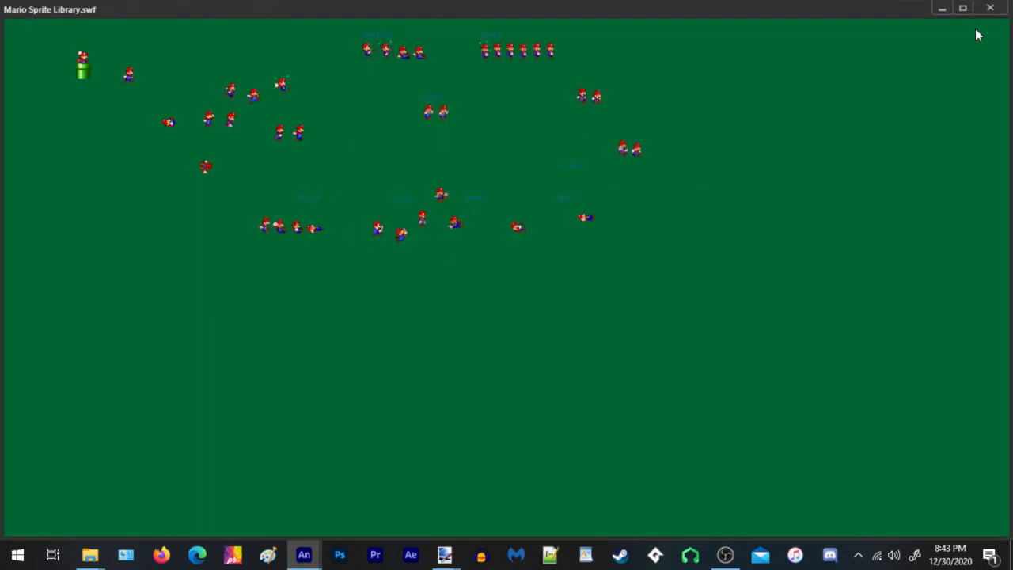
pyautogui.click(991, 8)
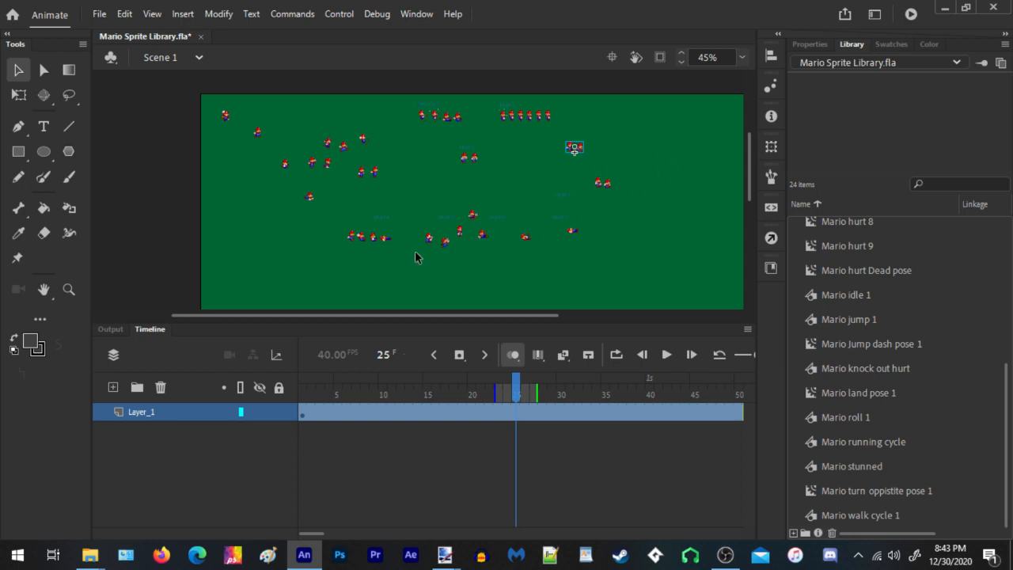
pyautogui.moveTo(372, 239); pyautogui.dragTo(412, 202)
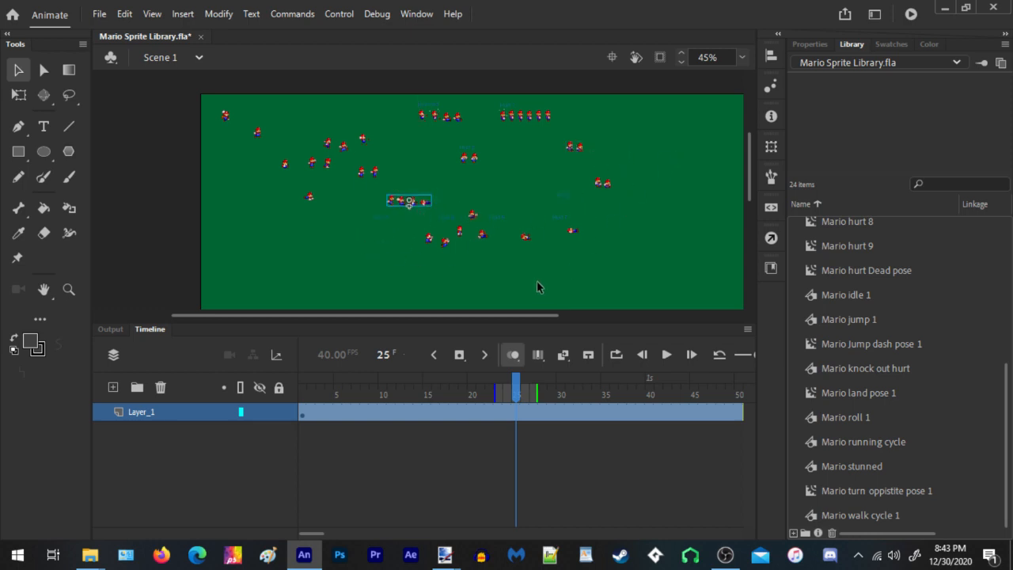
# Open the Mario knock out hurt symbol and shift its four sprites right until the first pose stands on the registration point
pyautogui.scroll(4, 521, 258)
pyautogui.doubleClick(265, 129)
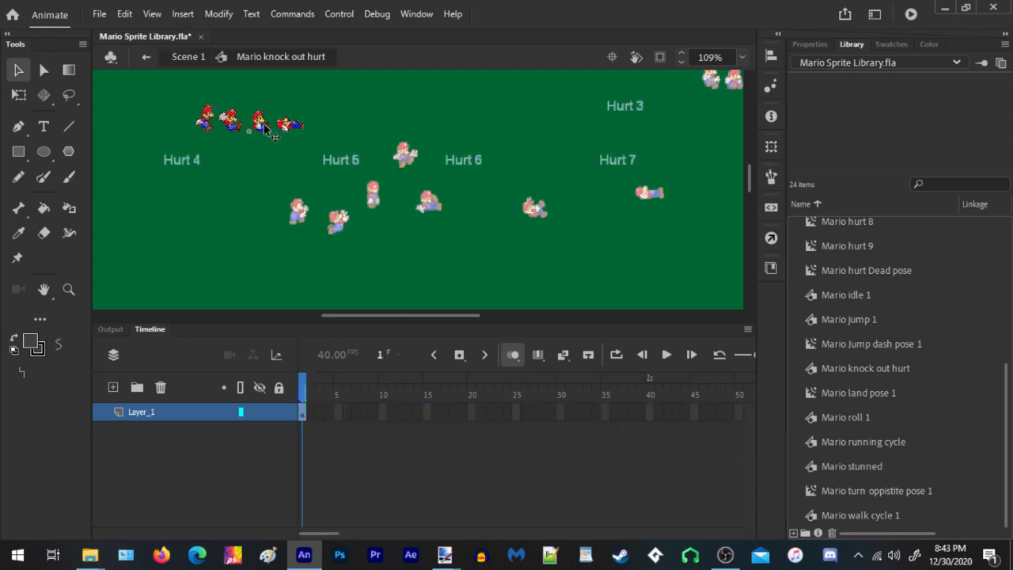
pyautogui.moveTo(367, 82); pyautogui.dragTo(177, 162)
pyautogui.scroll(-3, 296, 145)
pyautogui.scroll(4, 296, 145)
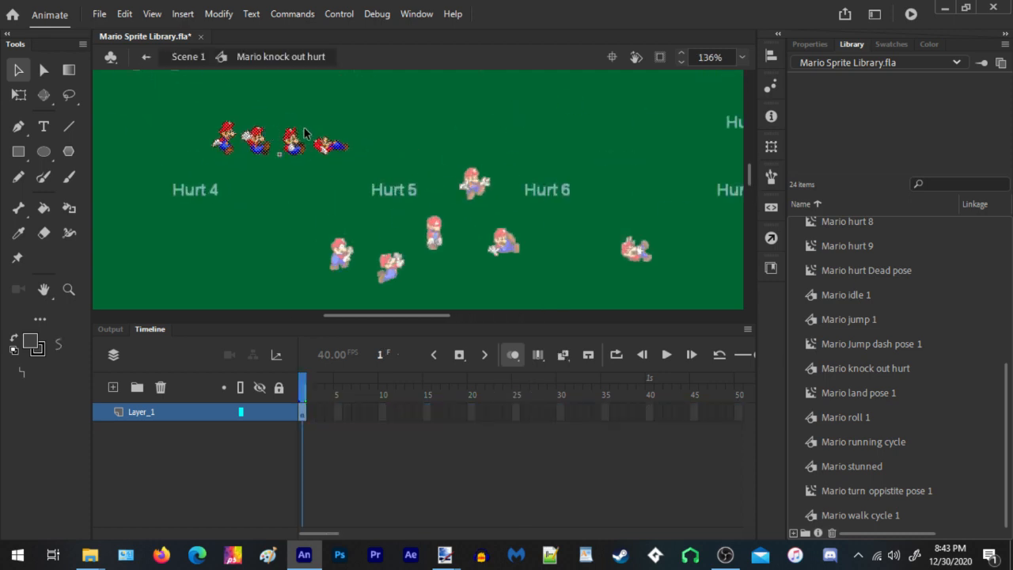
pyautogui.press('Right')
pyautogui.press('Right')
pyautogui.press('Right')
pyautogui.press('Right')
pyautogui.press('Right')
pyautogui.press('Right')
pyautogui.press('Right')
pyautogui.press('Right')
pyautogui.press('Right')
pyautogui.press('Right')
pyautogui.press('Right')
pyautogui.press('Right')
pyautogui.press('Right')
pyautogui.press('Right')
pyautogui.press('Right')
pyautogui.press('Right')
pyautogui.press('Right')
pyautogui.press('Right')
pyautogui.press('Right')
pyautogui.press('Right')
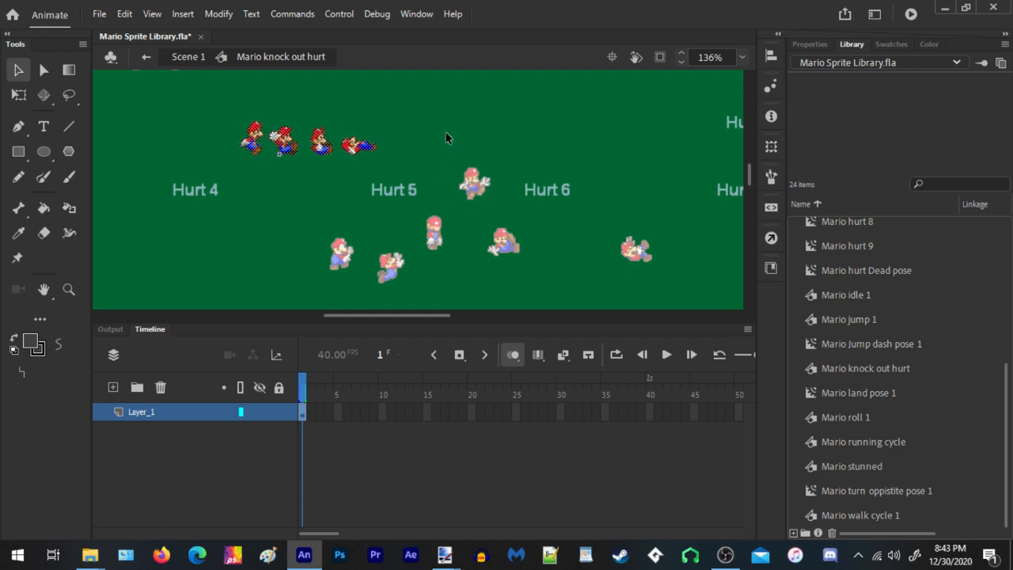
pyautogui.press('Right')
pyautogui.press('Right')
pyautogui.press('Right')
pyautogui.press('Right')
# Cut the last three poses from frame 1, add blank keyframes at frames 3, 5 and 7, and extend the last one to frame 8
pyautogui.moveTo(468, 199); pyautogui.dragTo(288, 98)
pyautogui.rightClick(310, 136)
pyautogui.click(387, 220)
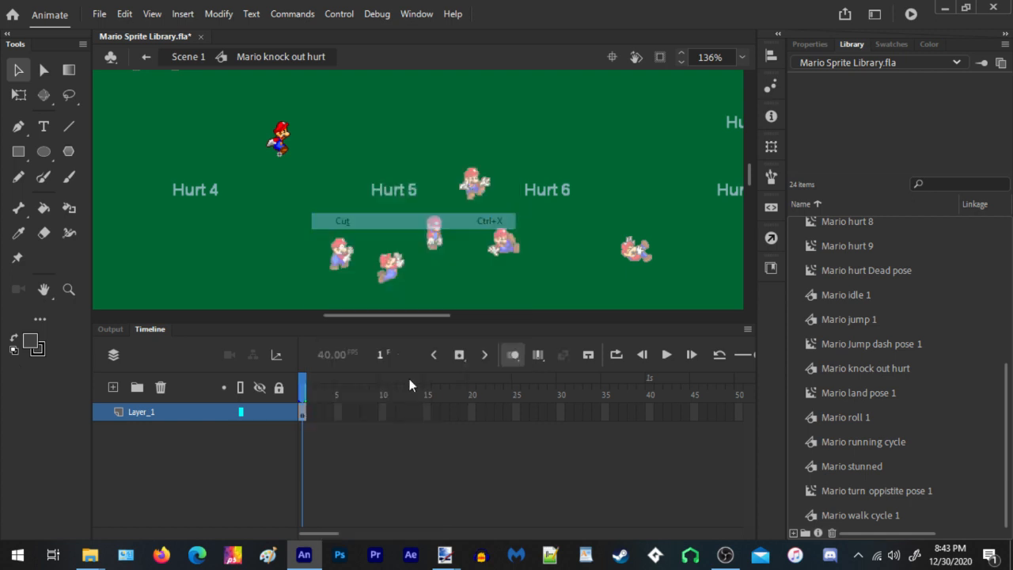
pyautogui.click(323, 413)
pyautogui.press('F7')
pyautogui.click(339, 413)
pyautogui.press('F7')
pyautogui.click(356, 414)
pyautogui.press('F7')
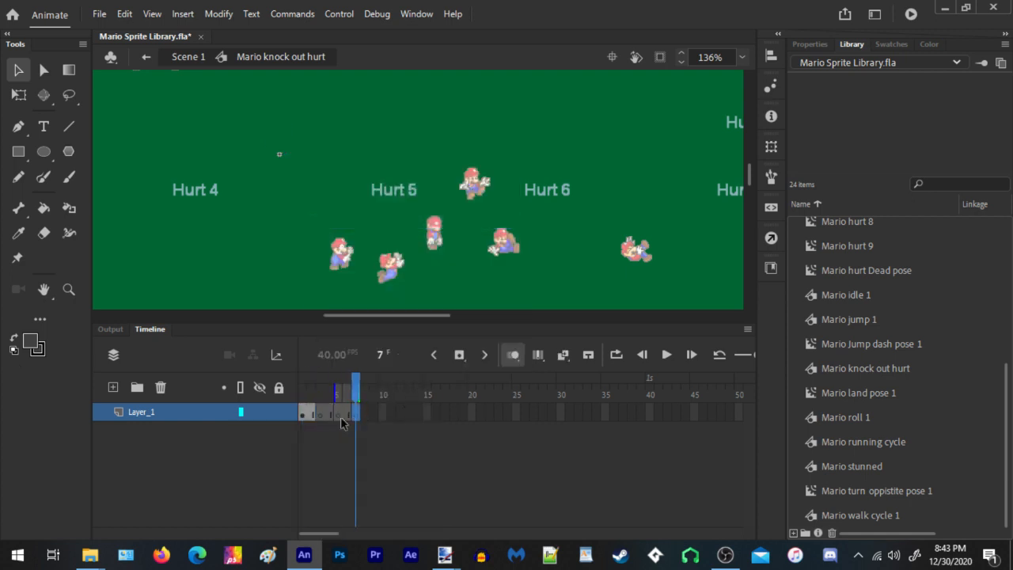
pyautogui.press('F5')
# Paste the three cut poses into frame 3 and shift them left until the second pose overlaps the first one's position
pyautogui.click(320, 413)
pyautogui.rightClick(384, 122)
pyautogui.click(440, 182)
pyautogui.hotkey('shift', 'Left')
pyautogui.hotkey('shift', 'Left')
pyautogui.hotkey('shift', 'Left')
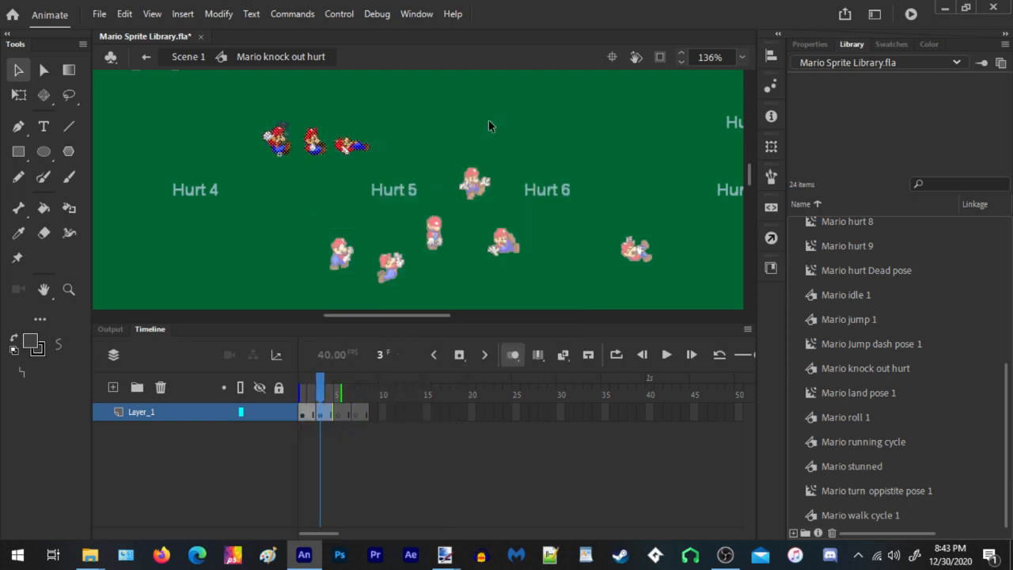
# Cut the last two poses from frame 3, paste them into frame 5, and shift them left toward the registration point
pyautogui.moveTo(493, 87); pyautogui.dragTo(305, 196)
pyautogui.rightClick(318, 136)
pyautogui.click(354, 219)
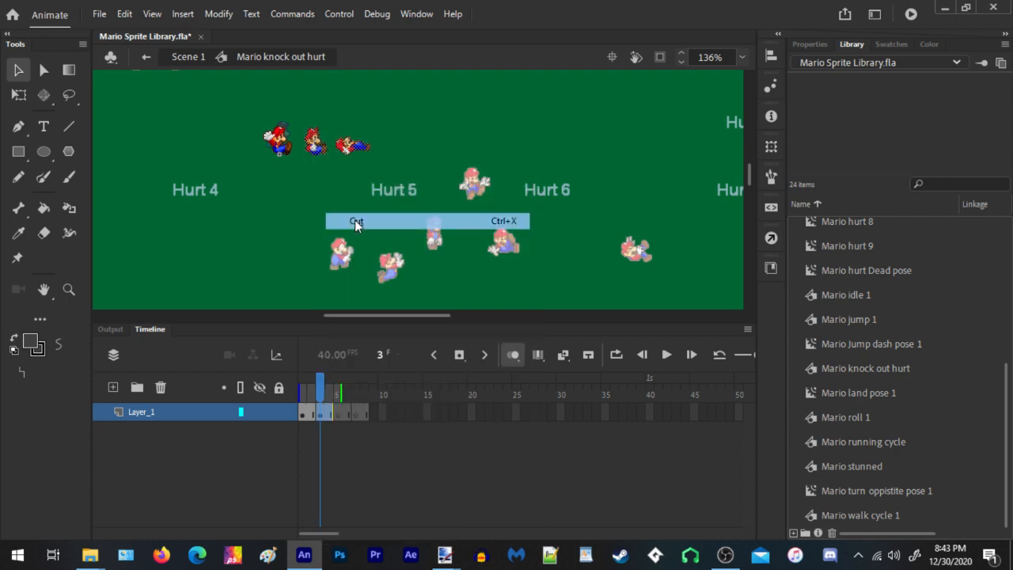
pyautogui.click(338, 413)
pyautogui.rightClick(370, 176)
pyautogui.hotkey('shift', 'Left')
pyautogui.hotkey('shift', 'Left')
pyautogui.hotkey('shift', 'Left')
pyautogui.hotkey('shift', 'Left')
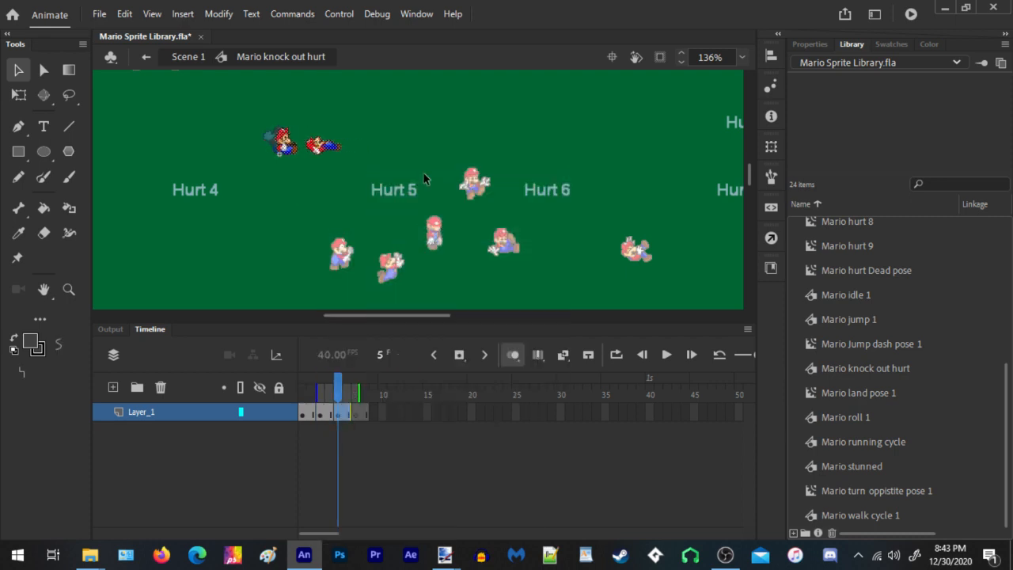
# Cut the lying pose from frame 5, paste it into frame 7, and shift it left over the previous pose's position
pyautogui.moveTo(386, 117); pyautogui.dragTo(291, 192)
pyautogui.rightClick(311, 136)
pyautogui.click(346, 220)
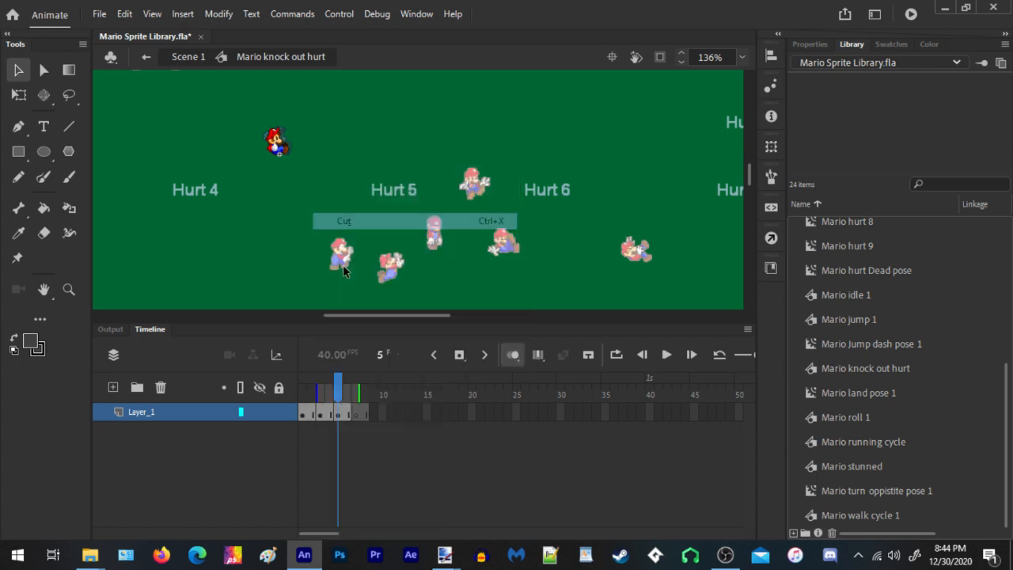
pyautogui.click(355, 412)
pyautogui.rightClick(357, 190)
pyautogui.click(403, 246)
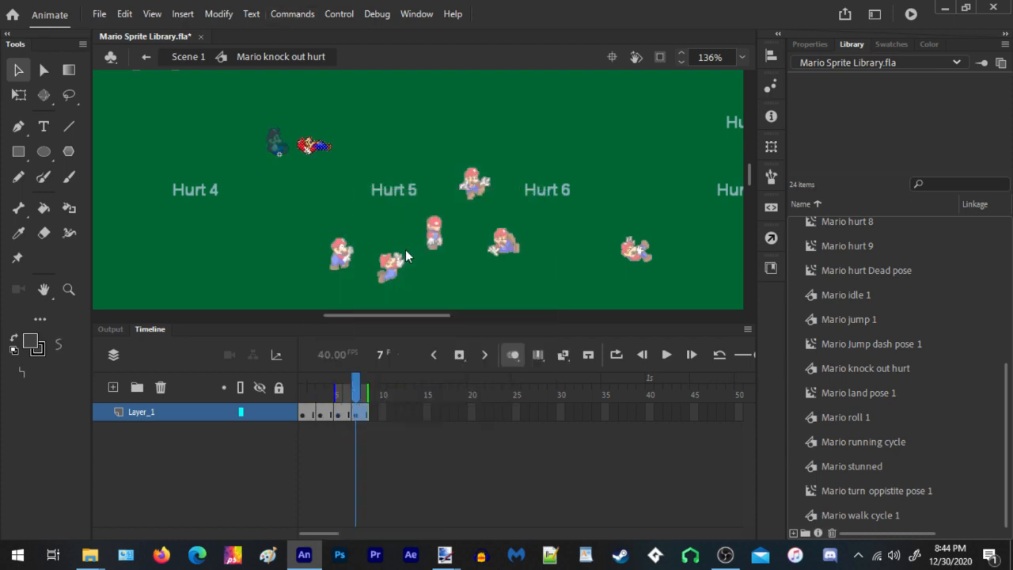
pyautogui.press('Left')
pyautogui.press('Left')
pyautogui.press('Left')
pyautogui.press('Left')
pyautogui.press('Left')
pyautogui.press('Left')
pyautogui.press('Left')
pyautogui.press('Left')
pyautogui.press('Left')
pyautogui.press('Left')
pyautogui.press('Left')
pyautogui.press('Left')
pyautogui.press('Left')
pyautogui.press('Left')
pyautogui.press('Left')
pyautogui.press('Left')
pyautogui.press('Left')
pyautogui.press('Left')
pyautogui.press('Left')
pyautogui.press('Left')
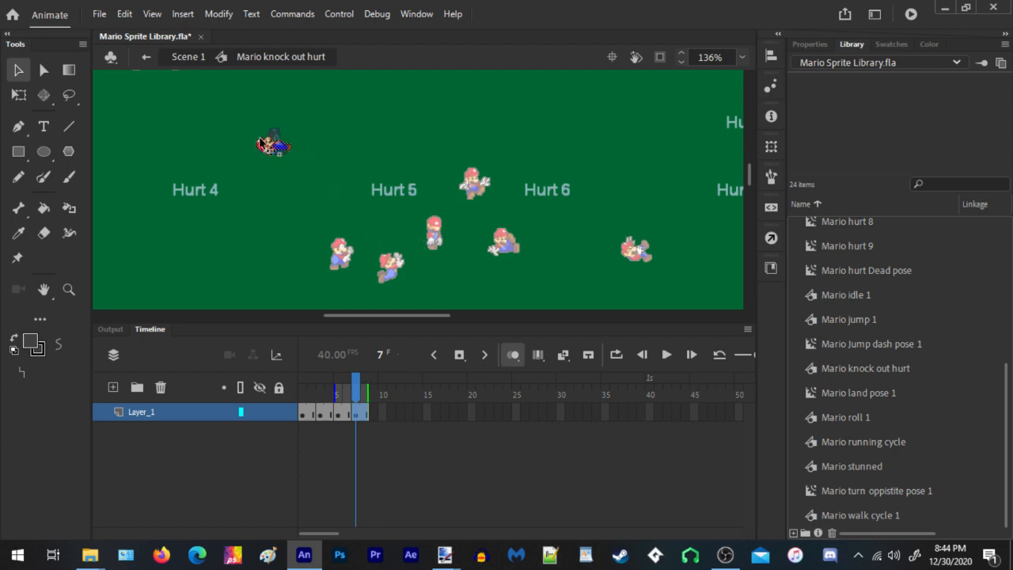
# Lower the lying pose in frame 7 so its legs rest level with the registration point
pyautogui.scroll(5, 285, 159)
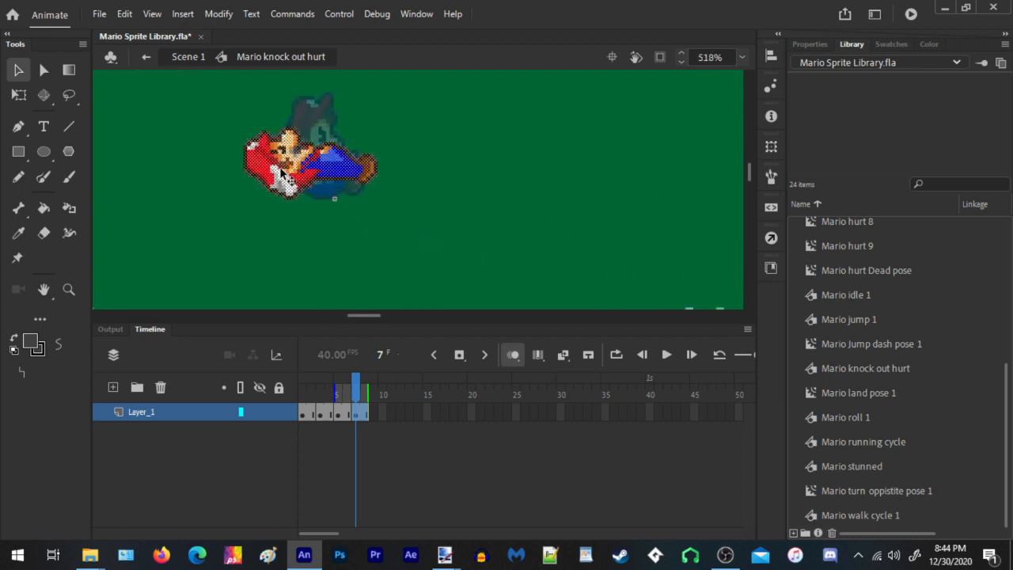
pyautogui.scroll(3, 378, 179)
pyautogui.scroll(-2, 364, 186)
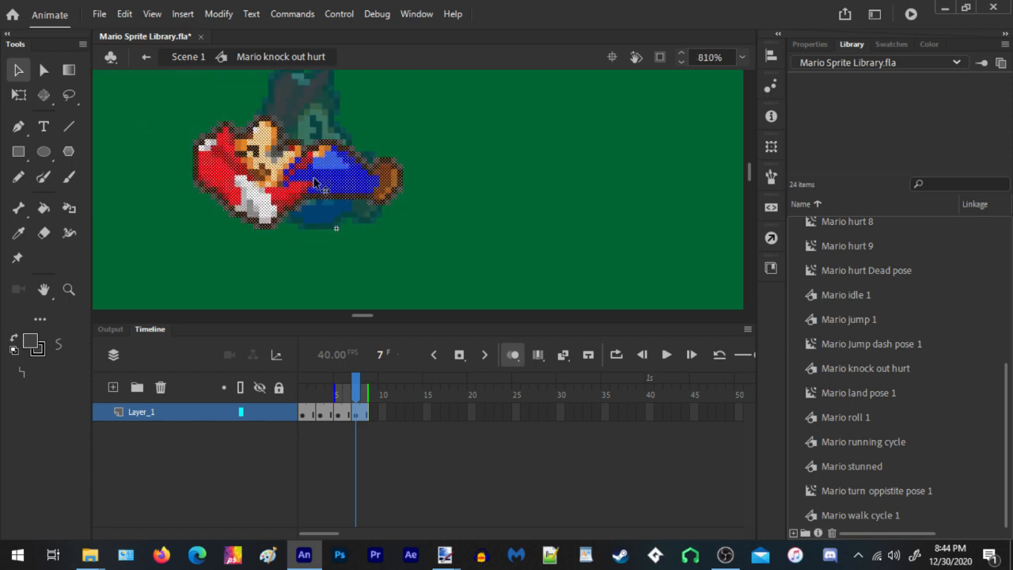
pyautogui.moveTo(320, 178); pyautogui.dragTo(314, 205)
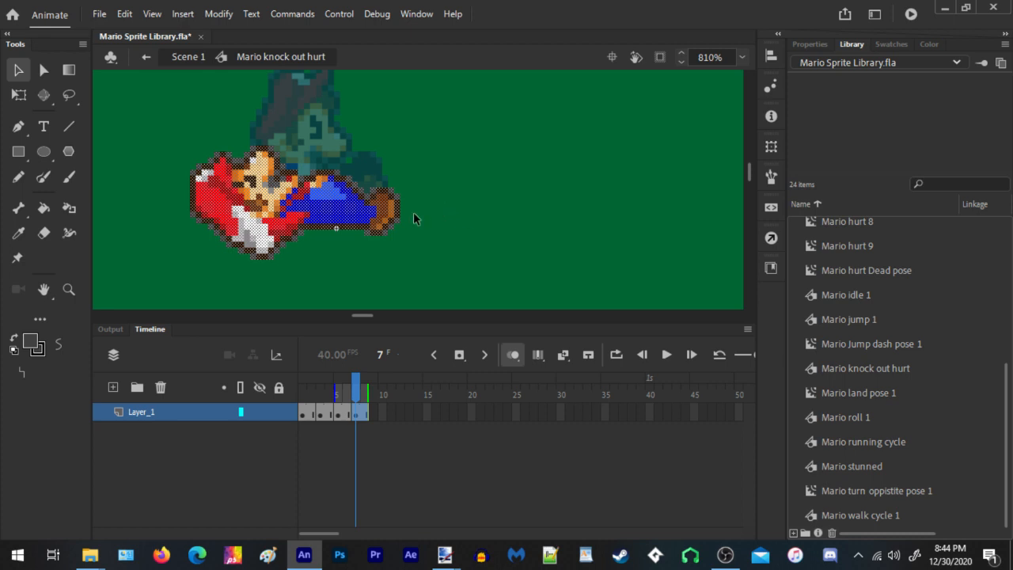
# Compare the poses across the frames and nudge the falling pose in frame 3 slightly left
pyautogui.moveTo(317, 400)
pyautogui.mouseDown()
pyautogui.moveTo(302, 399)
pyautogui.moveTo(343, 403)
pyautogui.moveTo(335, 396)
pyautogui.mouseUp()
pyautogui.click(306, 400)
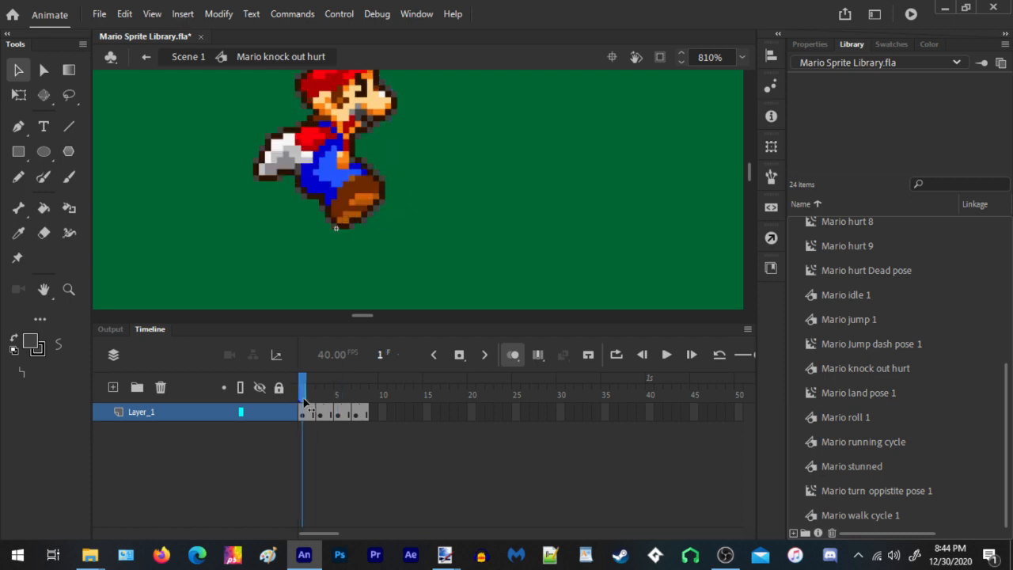
pyautogui.click(321, 411)
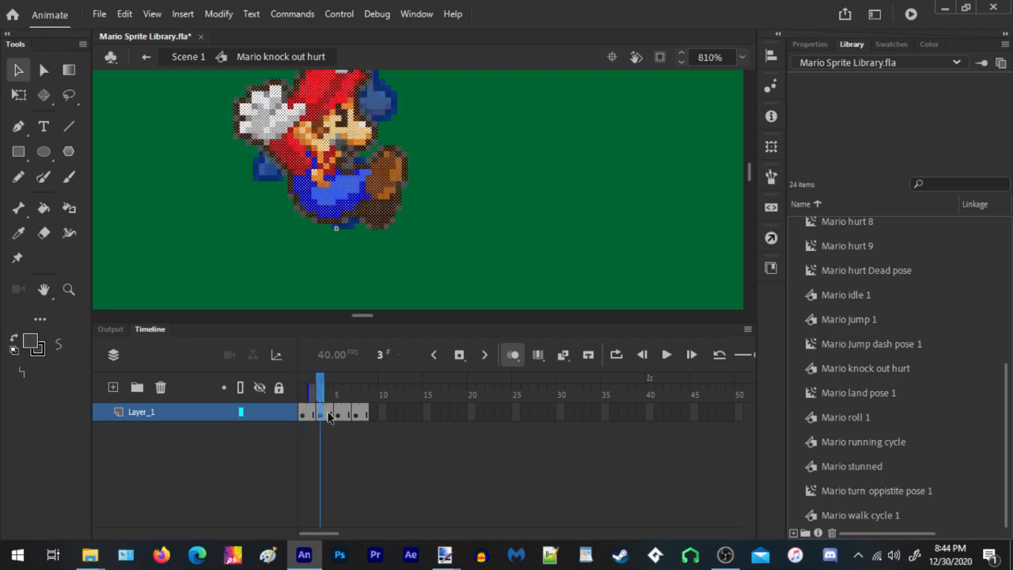
pyautogui.press('Left')
pyautogui.press('Left')
pyautogui.press('Left')
pyautogui.press('Left')
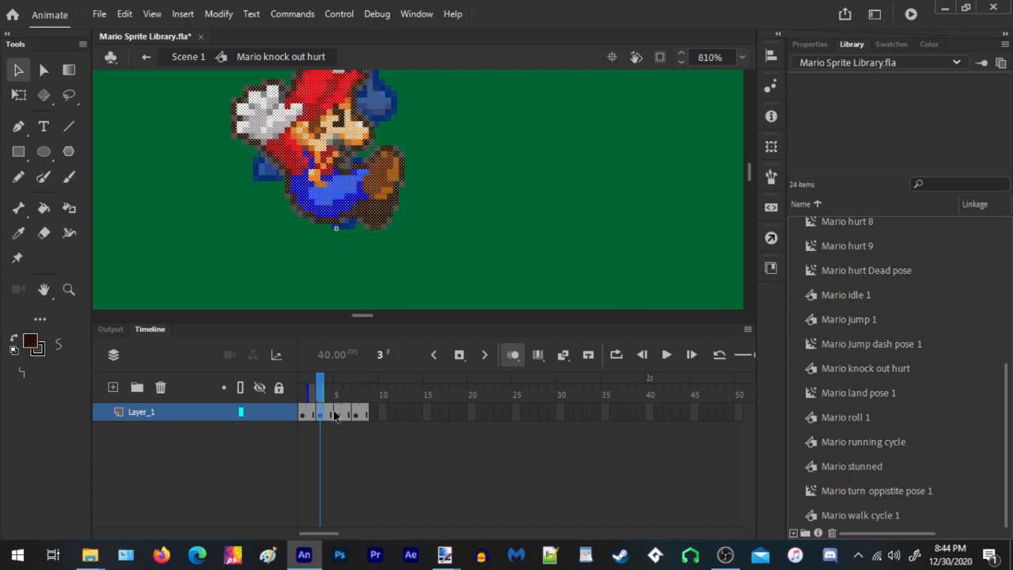
pyautogui.press('Left')
pyautogui.press('Left')
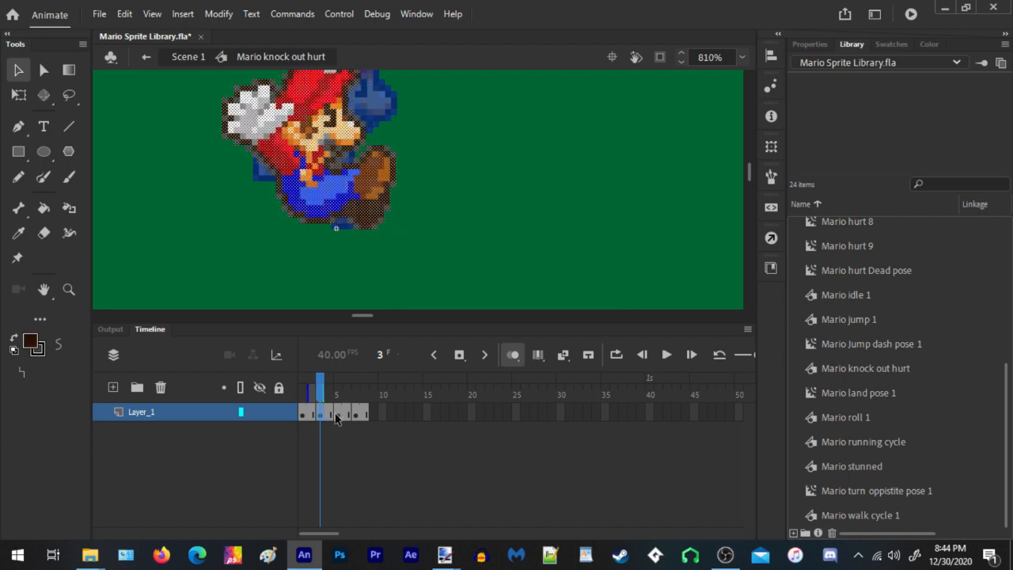
# Nudge the sitting pose in frame 5 and the lying pose in frame 7 slightly right
pyautogui.click(340, 414)
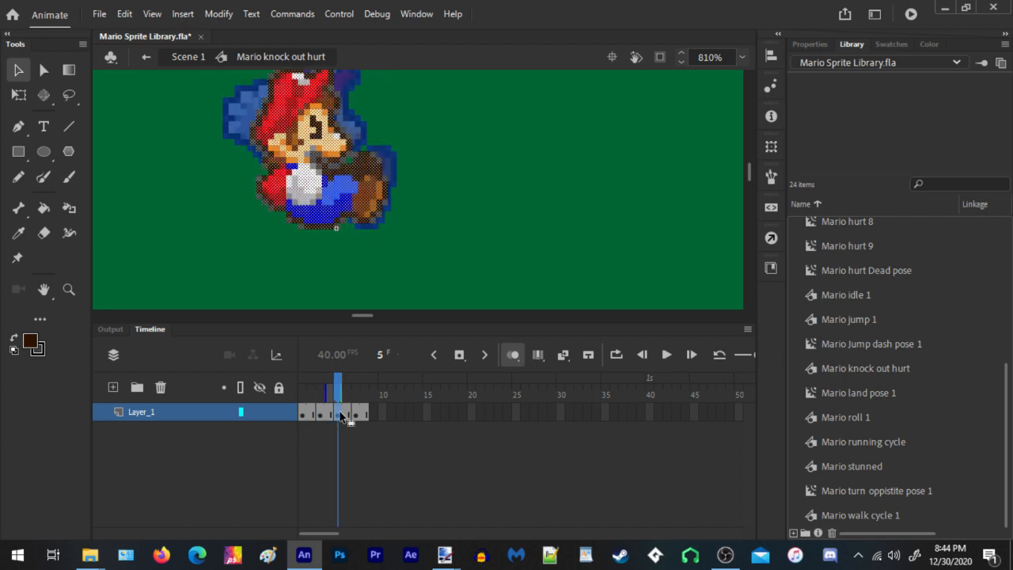
pyautogui.press('Right')
pyautogui.press('Right')
pyautogui.press('Right')
pyautogui.press('Right')
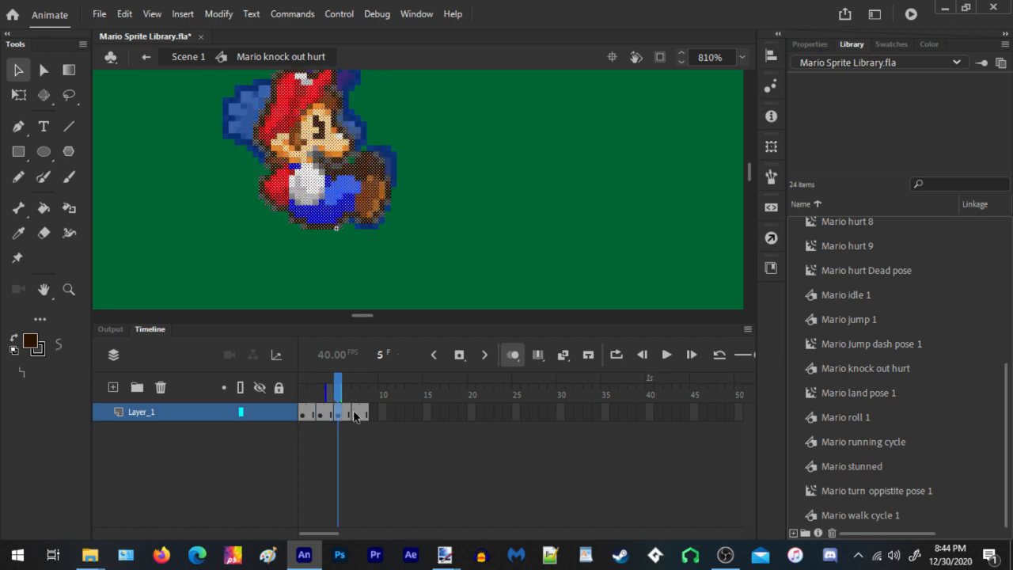
pyautogui.click(357, 414)
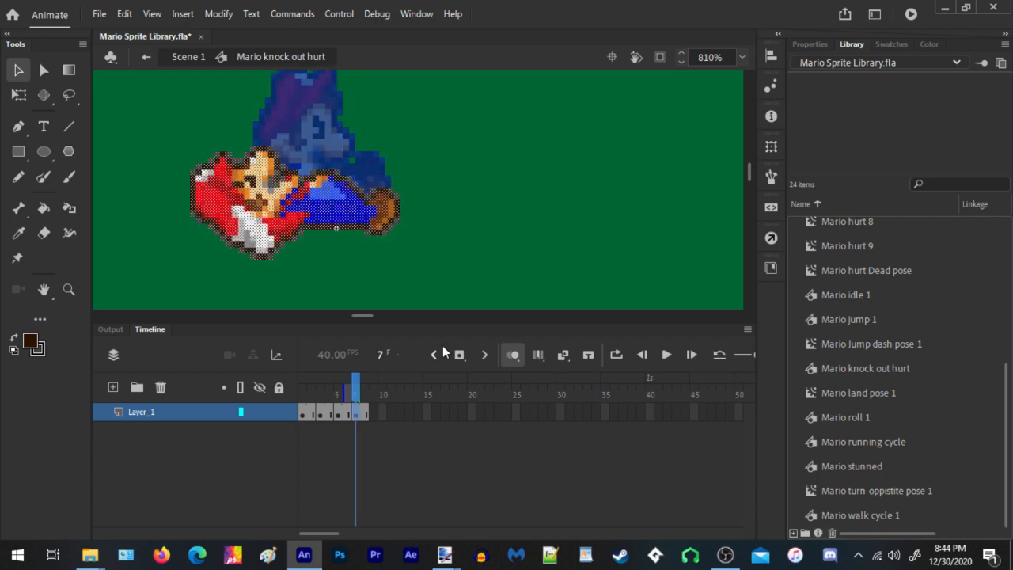
pyautogui.press('Right')
pyautogui.press('Right')
pyautogui.press('Right')
pyautogui.press('Right')
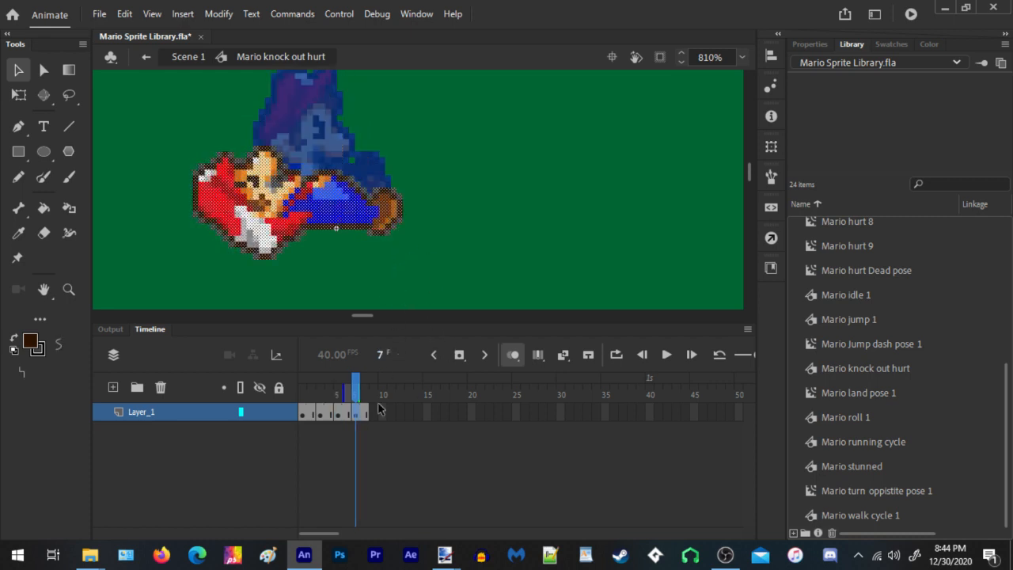
# Hold the lying pose for three more frames and the sitting pose for one more frame
pyautogui.press('F5')
pyautogui.press('F5')
pyautogui.press('F5')
pyautogui.click(335, 415)
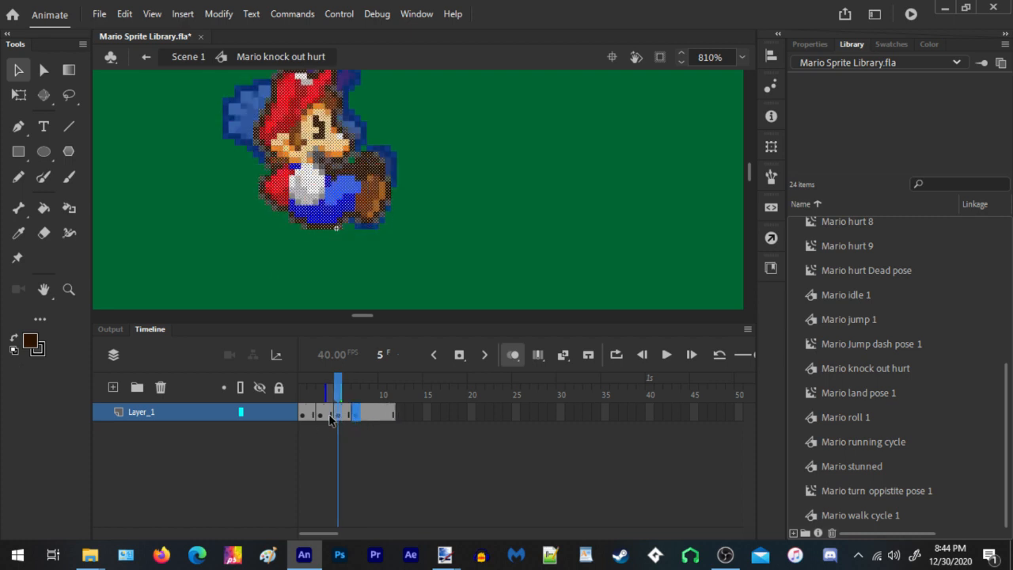
pyautogui.press('F5')
# Play back the knock-out animation several times and check the sitting and lying frames
pyautogui.press('Return')
pyautogui.press('Return')
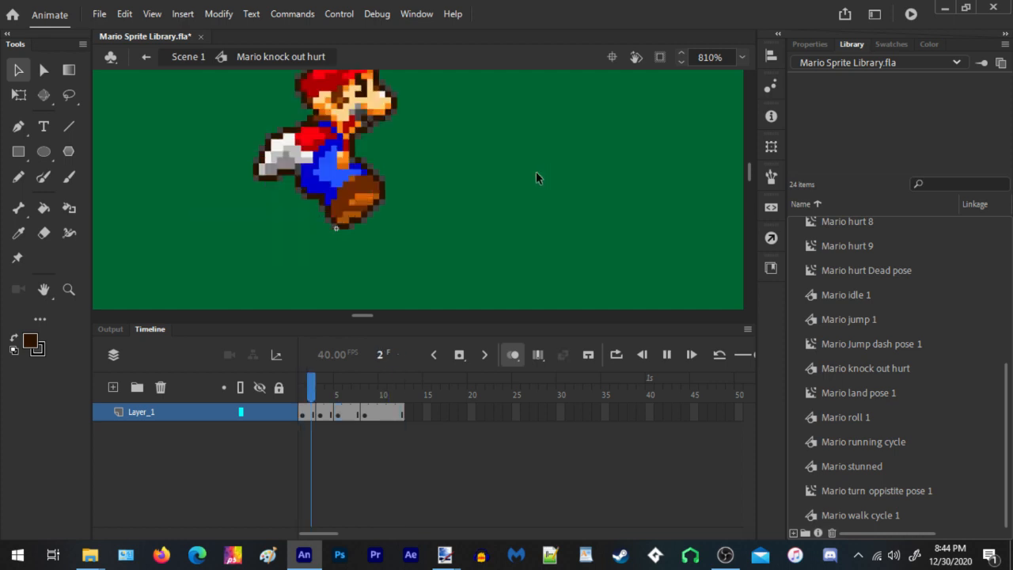
pyautogui.press('Return')
pyautogui.scroll(-3, 381, 270)
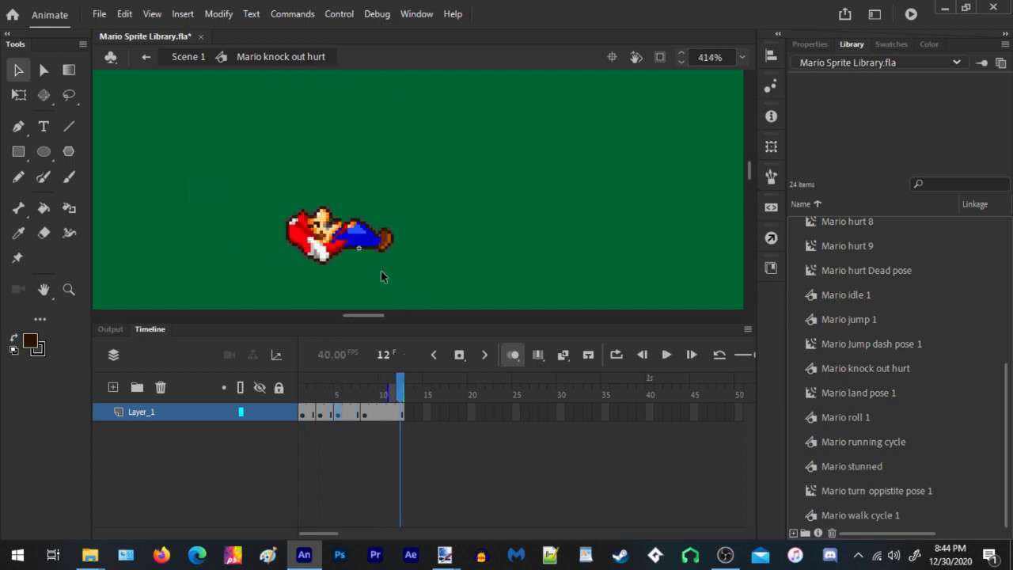
pyautogui.press('Return')
pyautogui.press('Return')
pyautogui.click(356, 396)
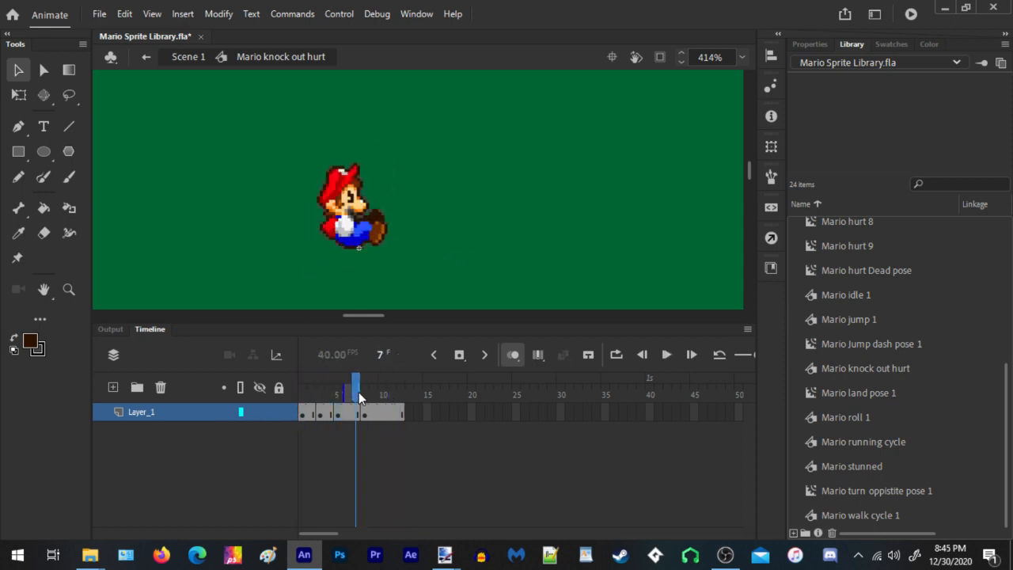
pyautogui.click(383, 394)
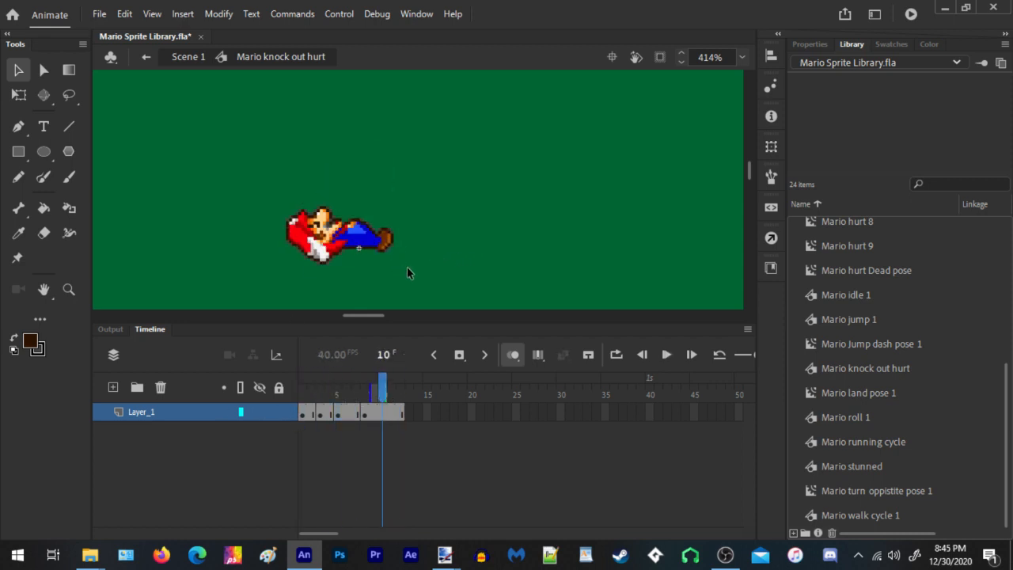
pyautogui.press('Return')
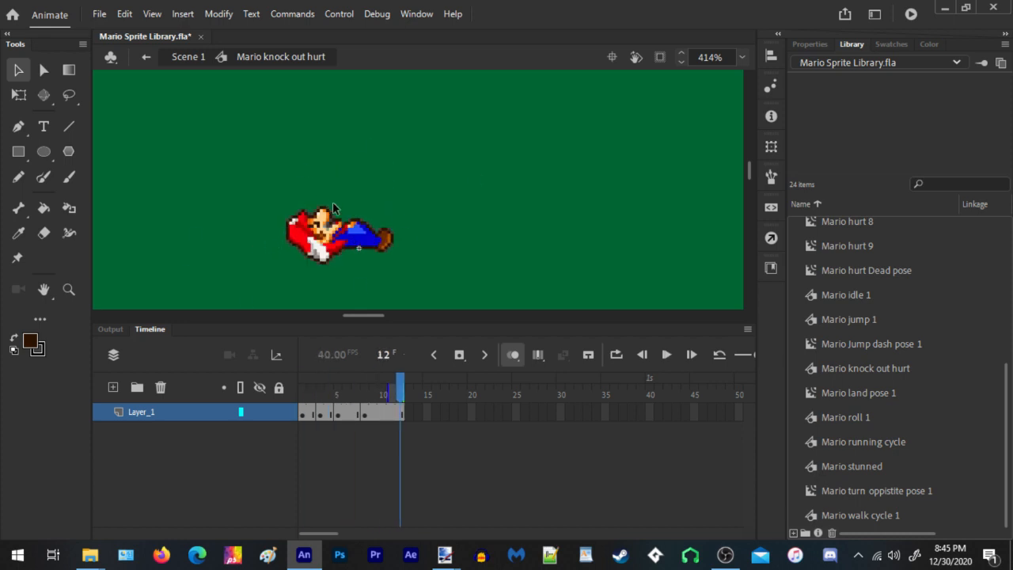
# Return to Scene 1 and open the Mario stunned symbol for editing
pyautogui.click(196, 61)
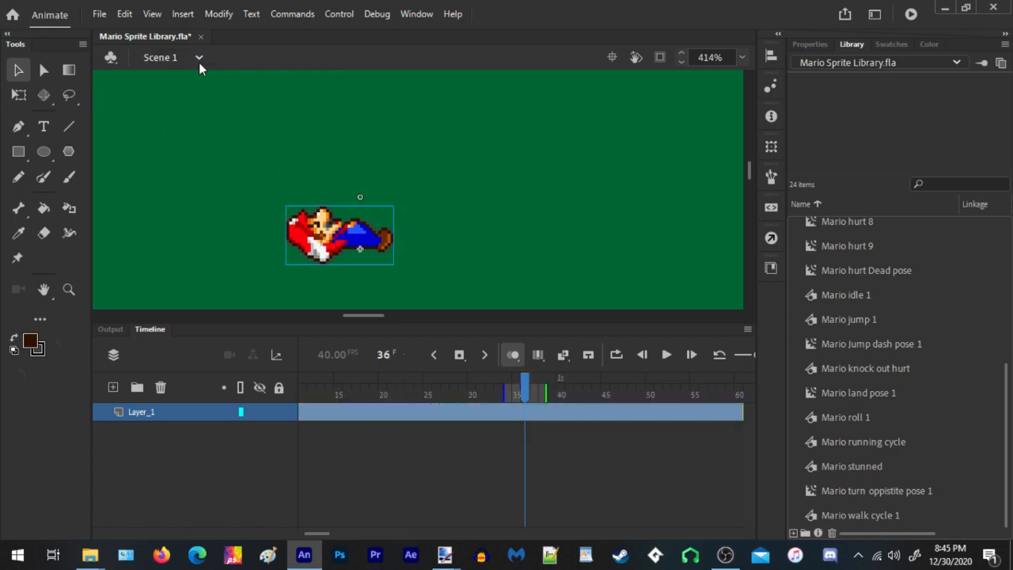
pyautogui.scroll(-8, 228, 237)
pyautogui.scroll(6, 440, 108)
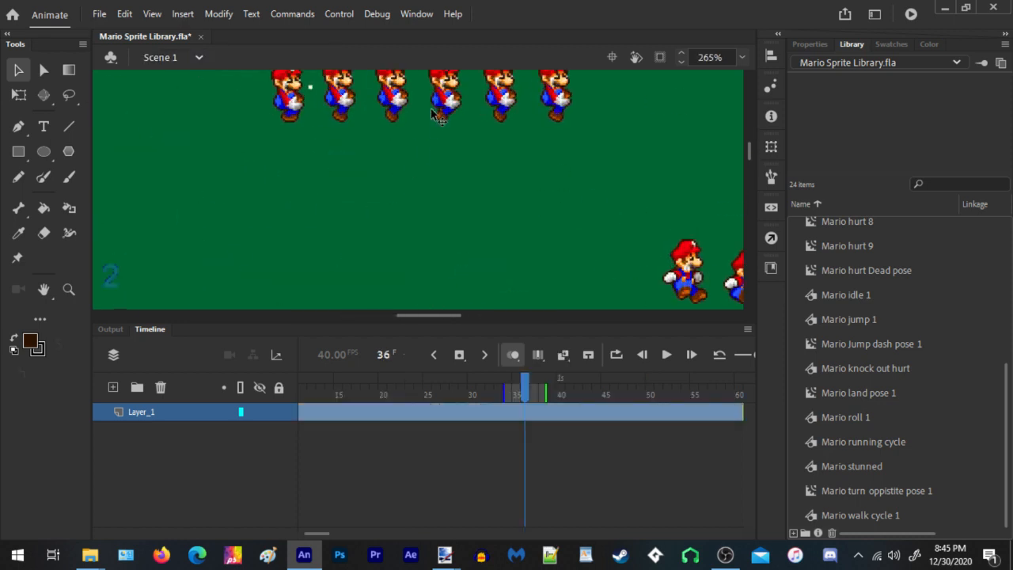
pyautogui.scroll(-6, 396, 190)
pyautogui.scroll(6, 360, 204)
pyautogui.scroll(-4, 324, 191)
pyautogui.scroll(6, 163, 141)
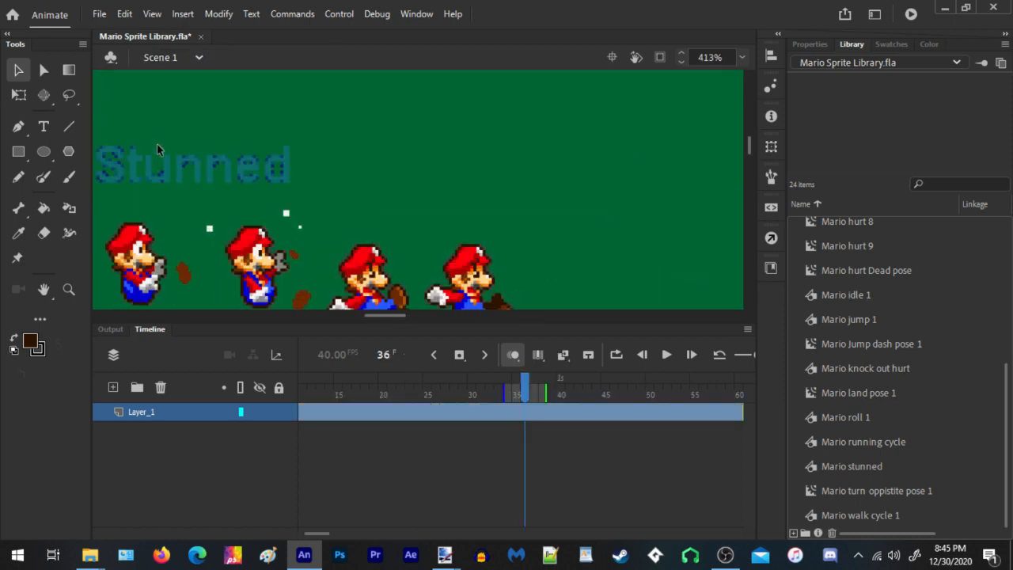
pyautogui.doubleClick(253, 230)
# Delete the "Stunned" text label above the sprites inside the symbol
pyautogui.scroll(-4, 330, 133)
pyautogui.scroll(3, 311, 186)
pyautogui.moveTo(559, 274); pyautogui.dragTo(89, 138)
pyautogui.moveTo(164, 125); pyautogui.dragTo(345, 69)
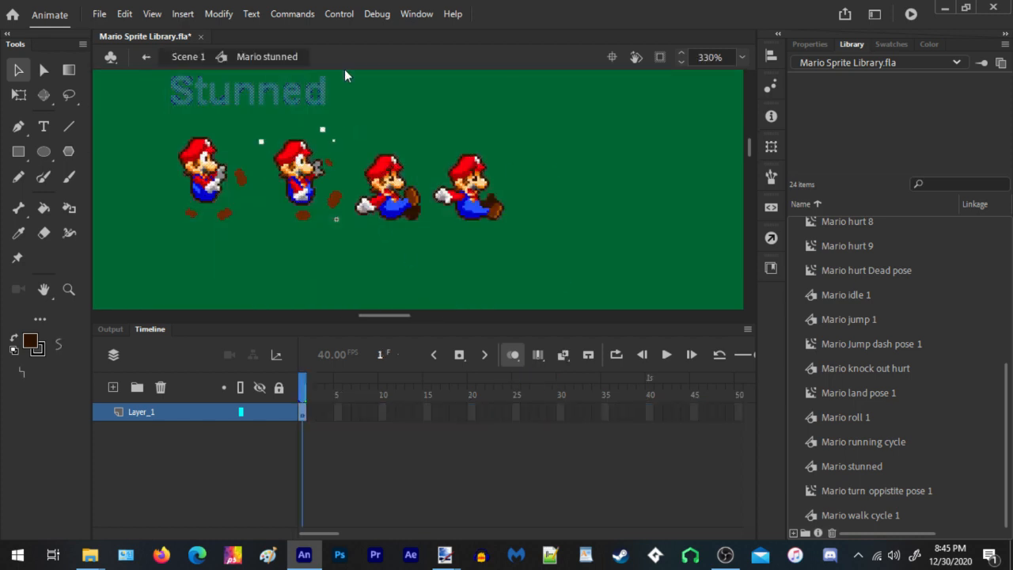
pyautogui.press('Delete')
# Shift the four stunned sprites until the first pose stands on the registration point, and cut the other three poses
pyautogui.moveTo(588, 260); pyautogui.dragTo(85, 84)
pyautogui.scroll(-4, 345, 178)
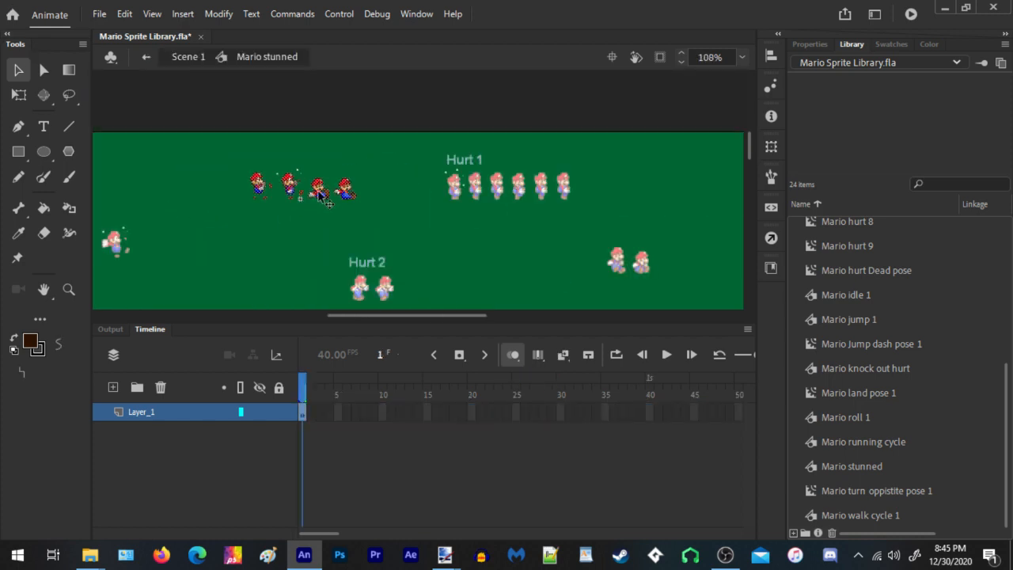
pyautogui.moveTo(452, 241); pyautogui.dragTo(314, 130)
pyautogui.rightClick(327, 188)
pyautogui.click(345, 143)
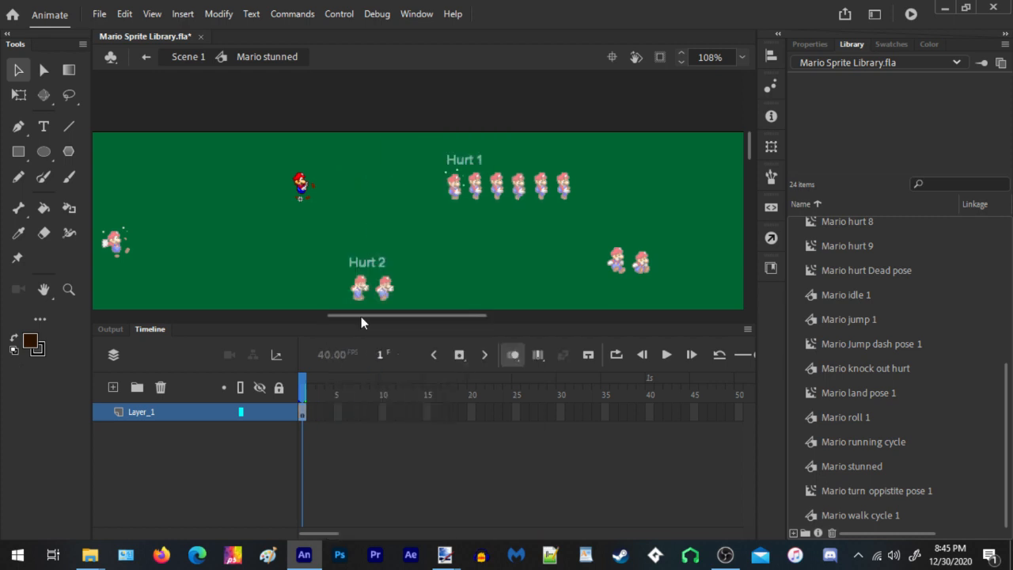
# Add blank keyframes at frames 3, 5 and 7 of the Mario stunned timeline, extending it to frame 8
pyautogui.click(322, 414)
pyautogui.press('F7')
pyautogui.click(339, 414)
pyautogui.press('F7')
pyautogui.click(358, 416)
# Paste the cut poses in place at frame 3, align the second stunned pose with the first, and cut the two sitting poses
pyautogui.click(321, 413)
pyautogui.rightClick(316, 220)
pyautogui.click(364, 281)
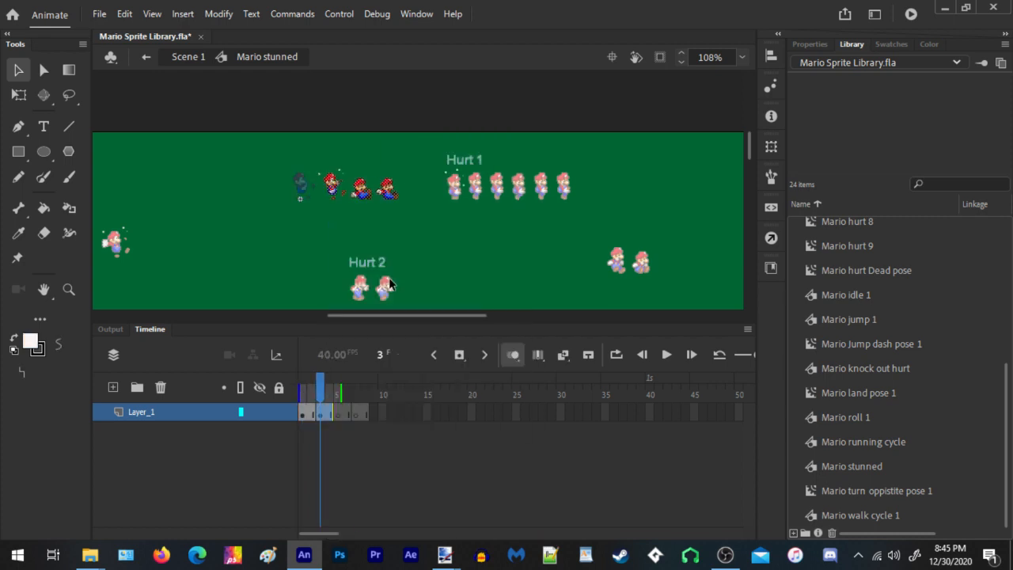
pyautogui.moveTo(442, 149); pyautogui.dragTo(316, 209)
pyautogui.rightClick(315, 209)
pyautogui.click(345, 143)
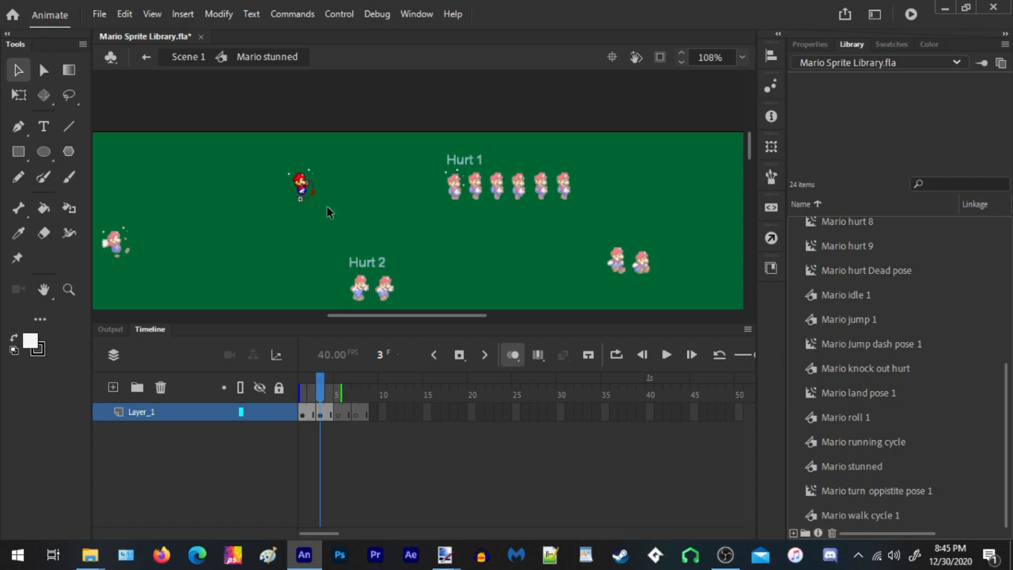
pyautogui.scroll(5, 308, 193)
pyautogui.scroll(-2, 308, 181)
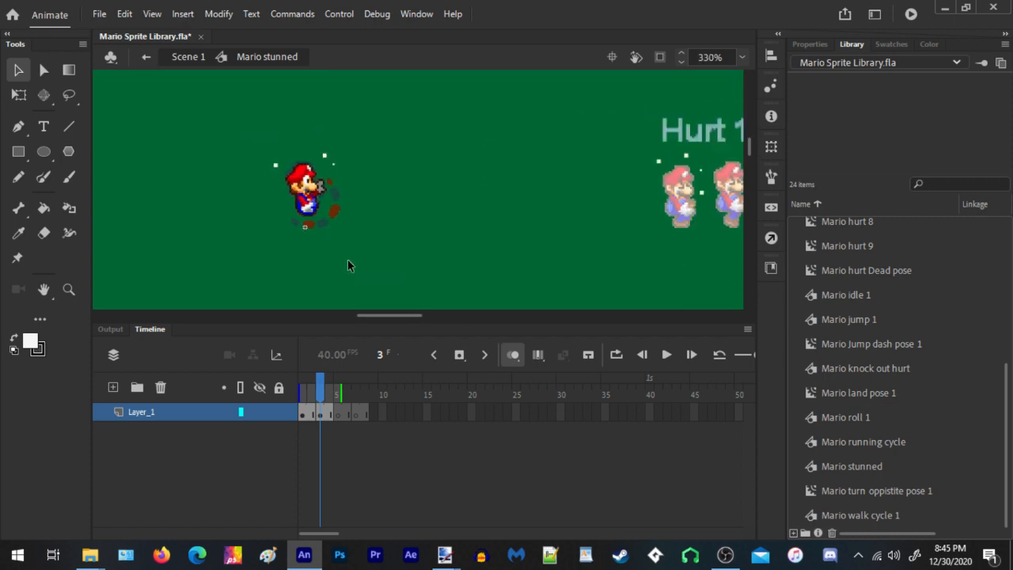
pyautogui.scroll(4, 348, 265)
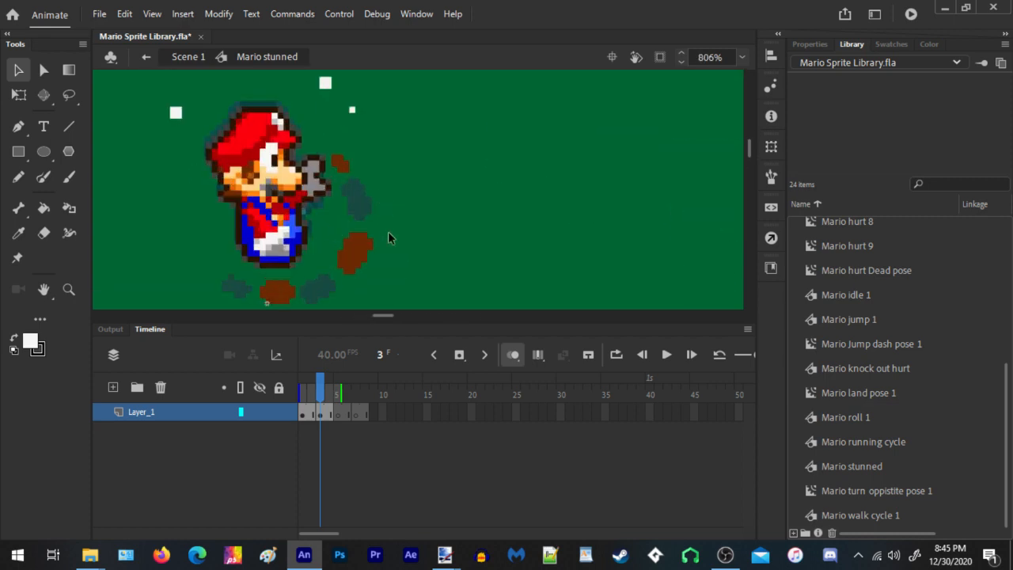
pyautogui.scroll(-2, 398, 187)
pyautogui.moveTo(419, 272)
pyautogui.mouseDown()
pyautogui.moveTo(361, 211)
pyautogui.moveTo(206, 86)
pyautogui.mouseUp()
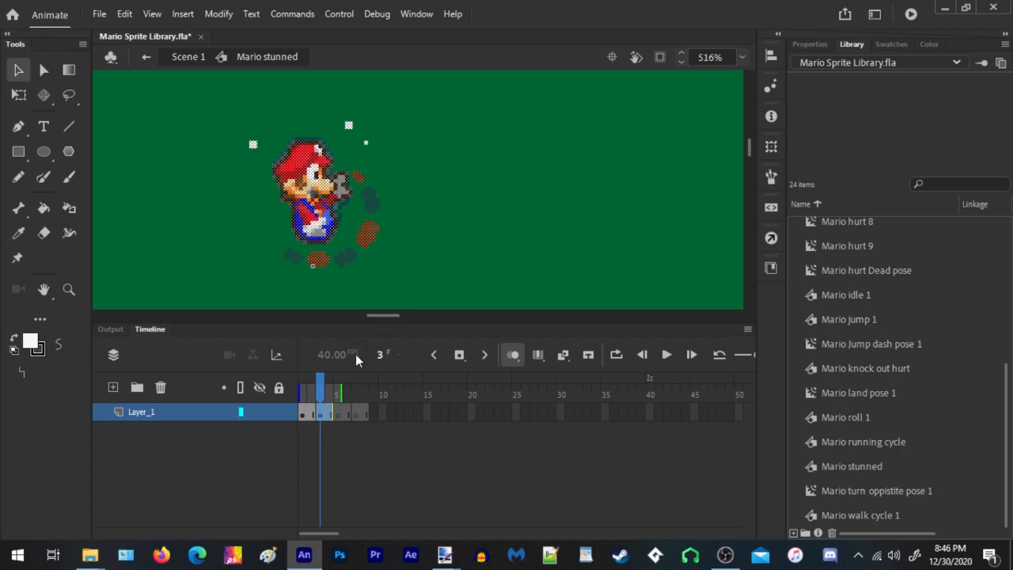
# Add blank keyframes at frames 6 and 8 of the stunned timeline and paste the two sitting poses in place on frame 8
pyautogui.click(342, 418)
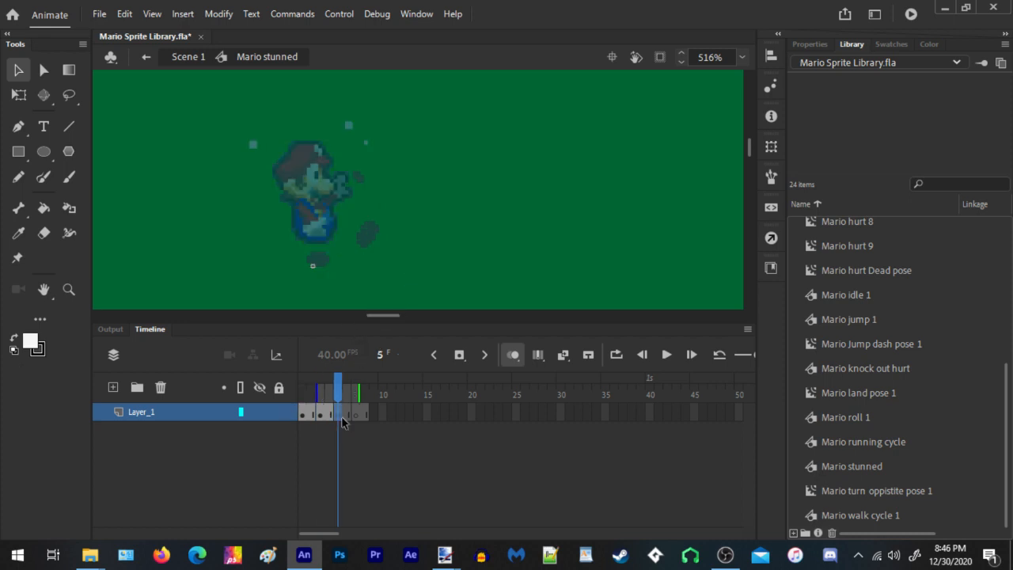
pyautogui.click(347, 411)
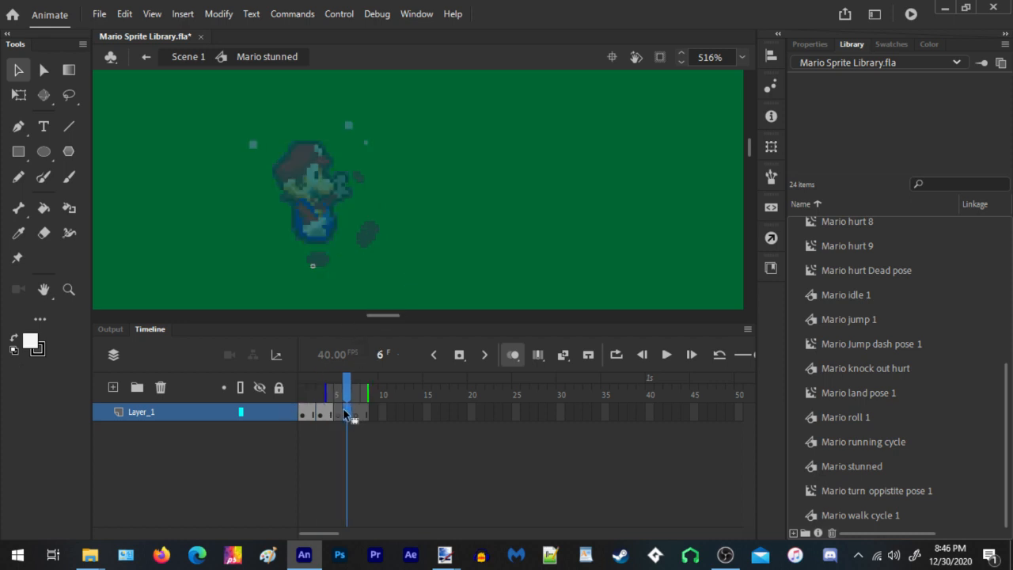
pyautogui.click(335, 413)
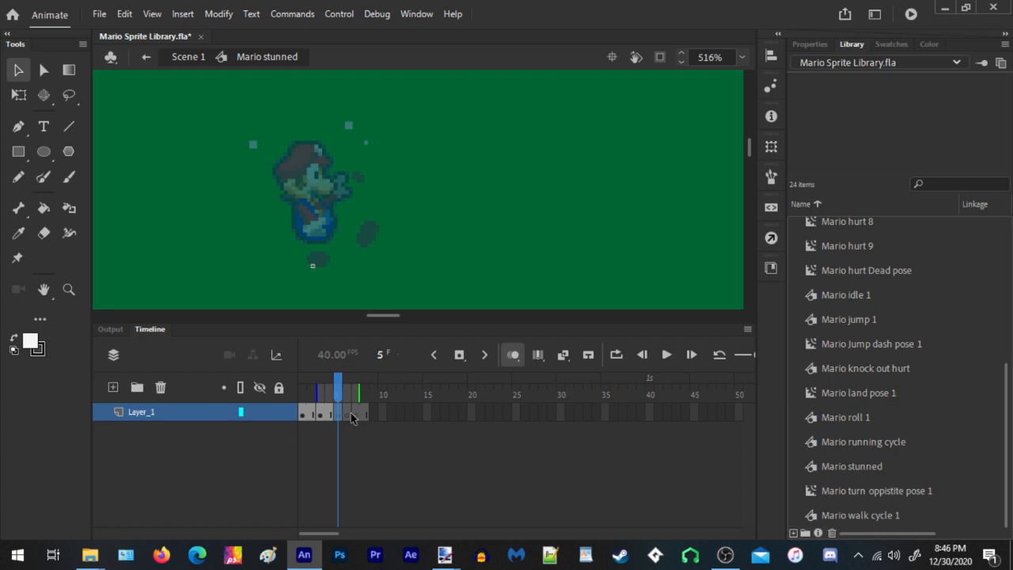
pyautogui.click(357, 417)
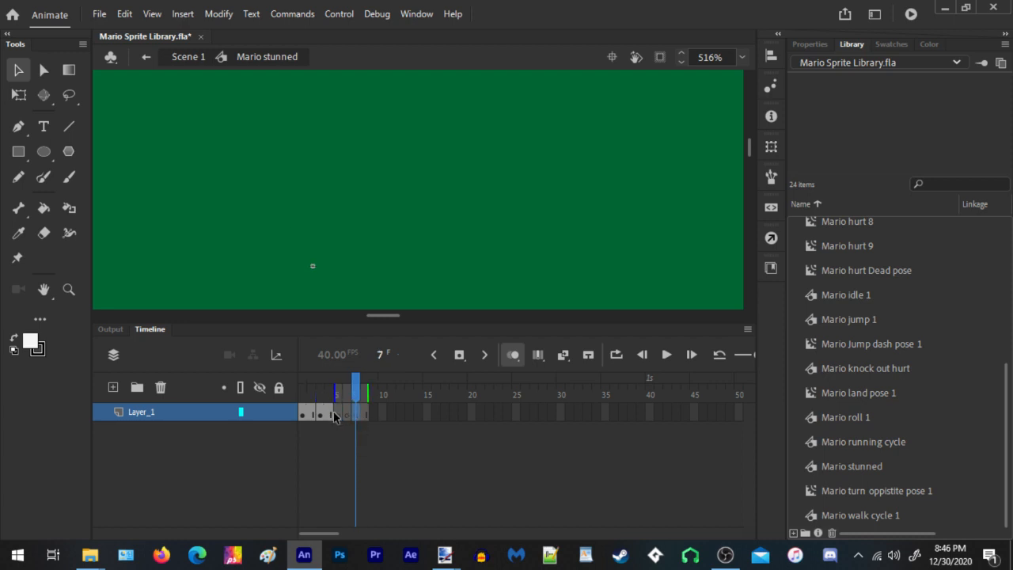
pyautogui.click(340, 416)
pyautogui.click(351, 417)
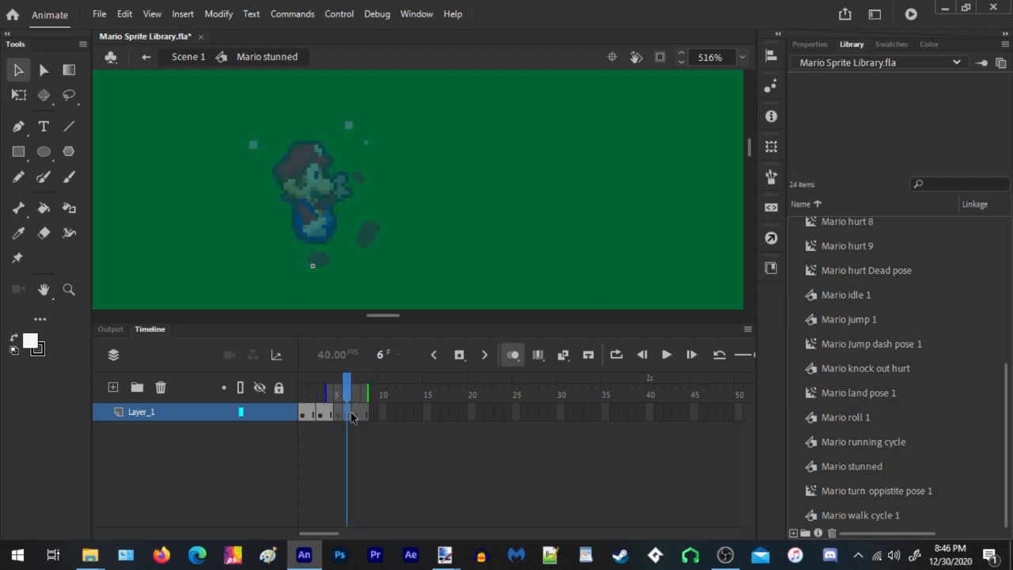
pyautogui.click(365, 418)
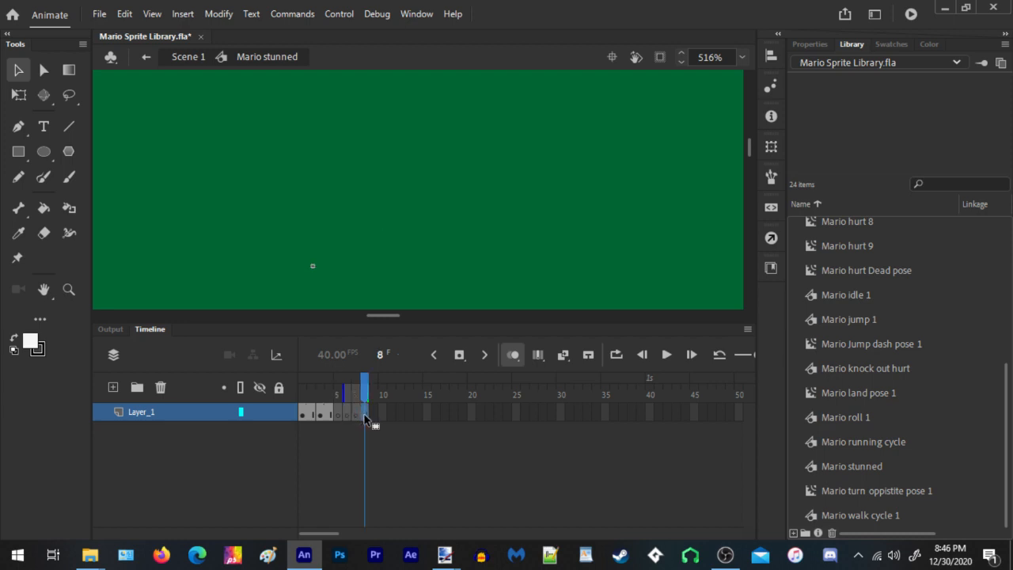
pyautogui.rightClick(473, 179)
pyautogui.click(505, 235)
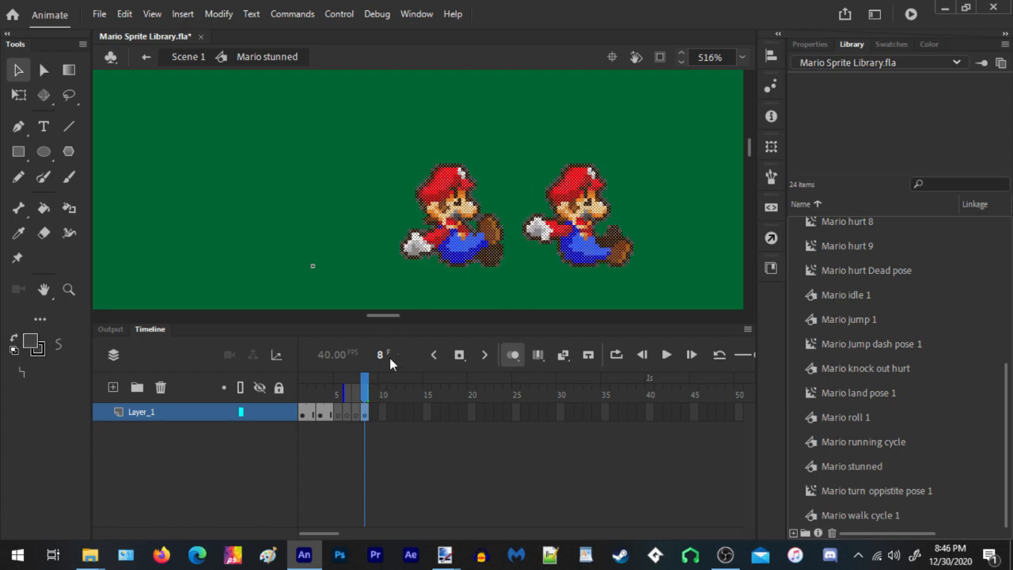
# Copy frames 1 to 4, which hold the two standing stunned poses
pyautogui.click(329, 414)
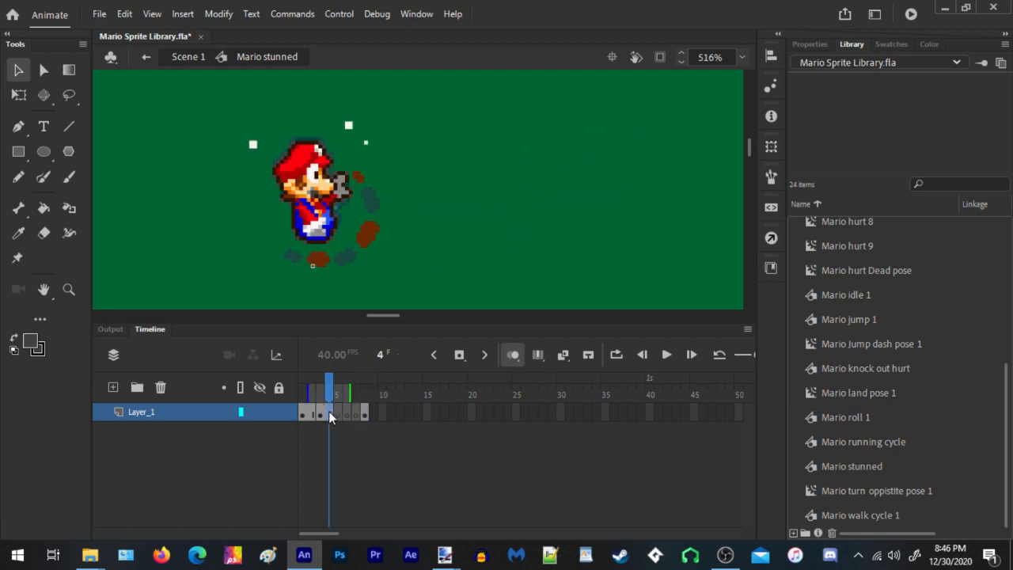
pyautogui.click(328, 411)
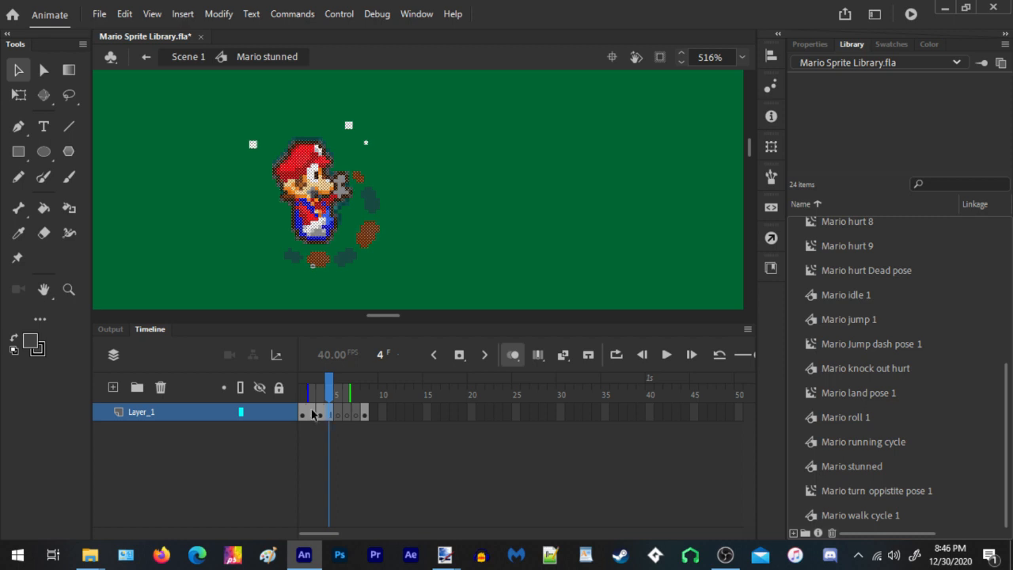
pyautogui.scroll(3, 262, 150)
pyautogui.click(319, 412)
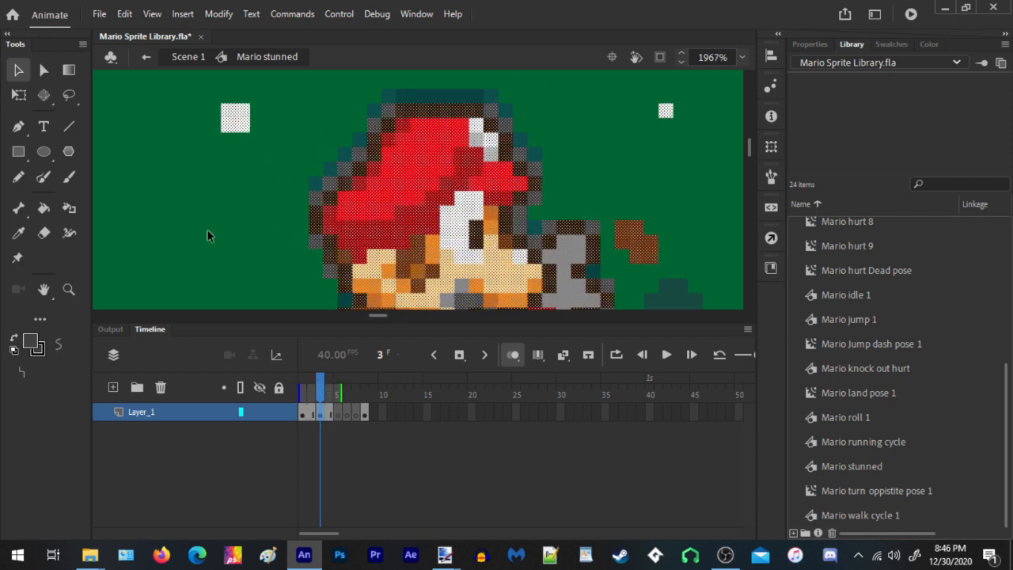
pyautogui.scroll(-2, 206, 229)
pyautogui.moveTo(301, 414); pyautogui.dragTo(323, 413)
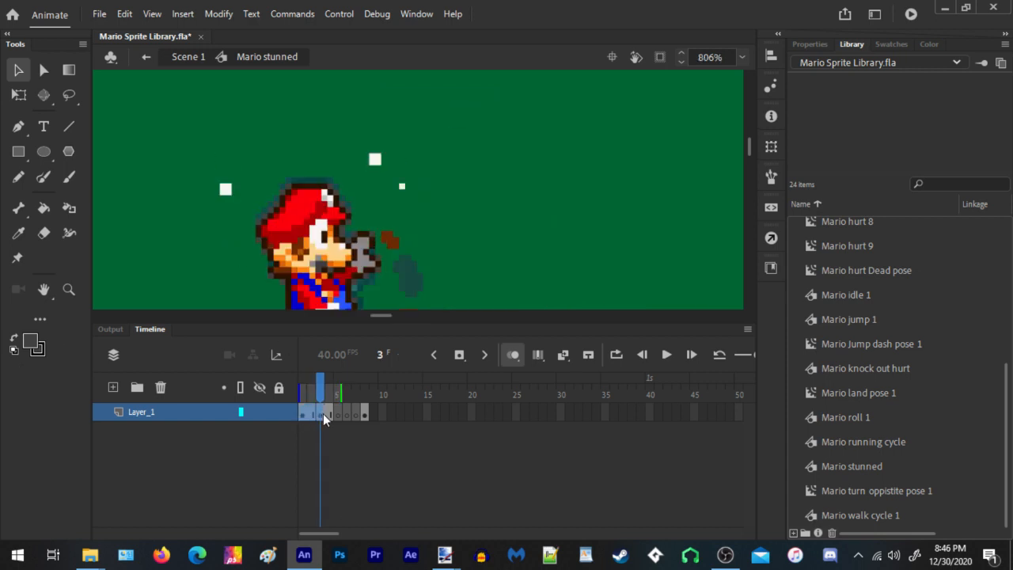
pyautogui.rightClick(327, 413)
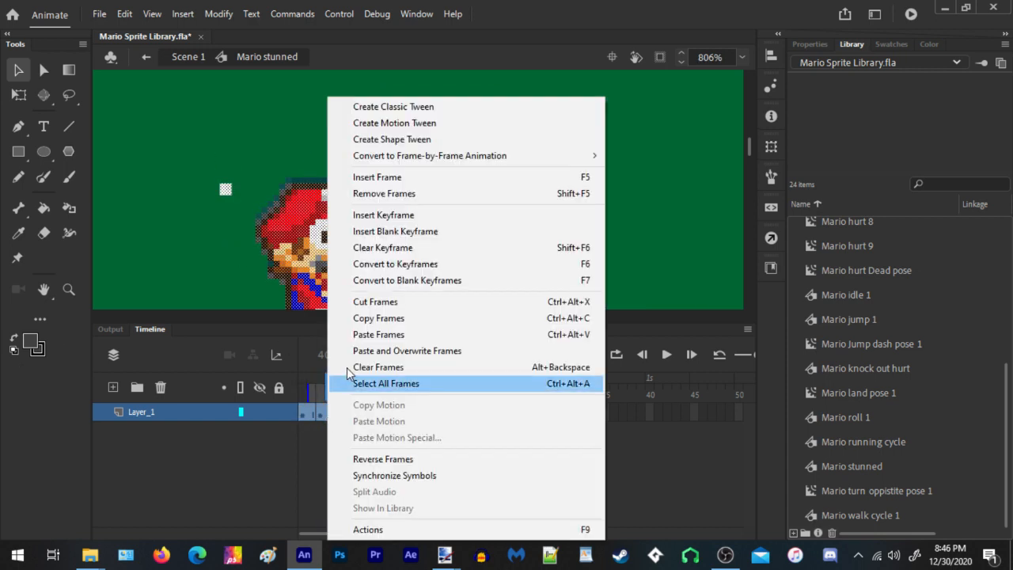
pyautogui.click(385, 319)
# Paste the copied frames at frames 5, 9 and 13 to repeat the standing stunned loop
pyautogui.scroll(-1, 381, 251)
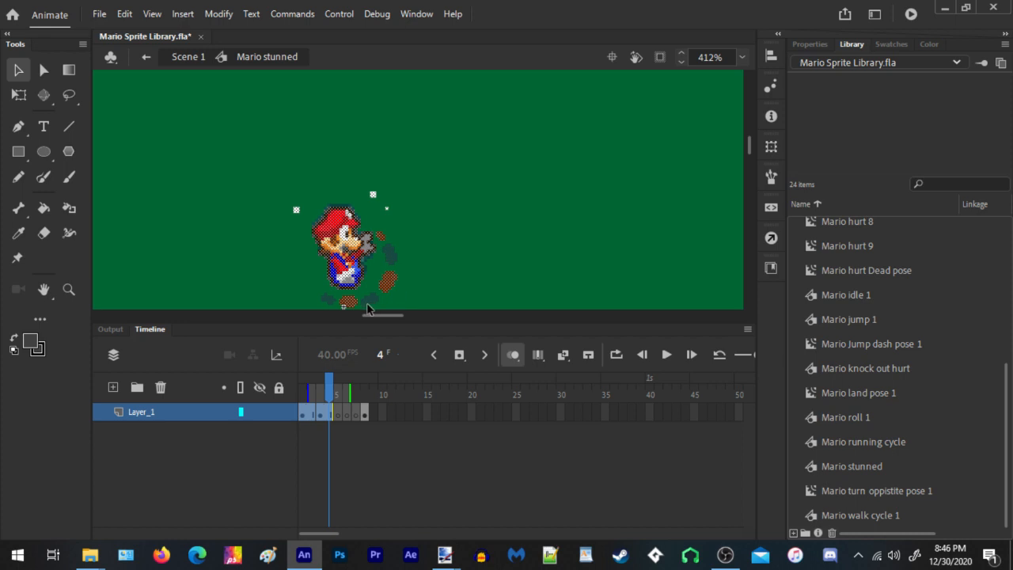
pyautogui.scroll(1, 380, 252)
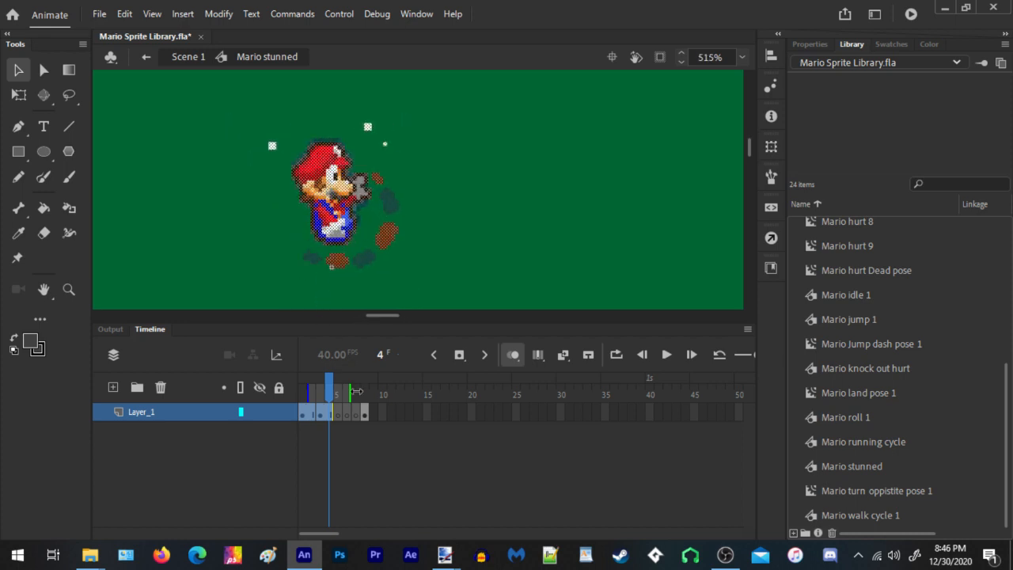
pyautogui.rightClick(335, 413)
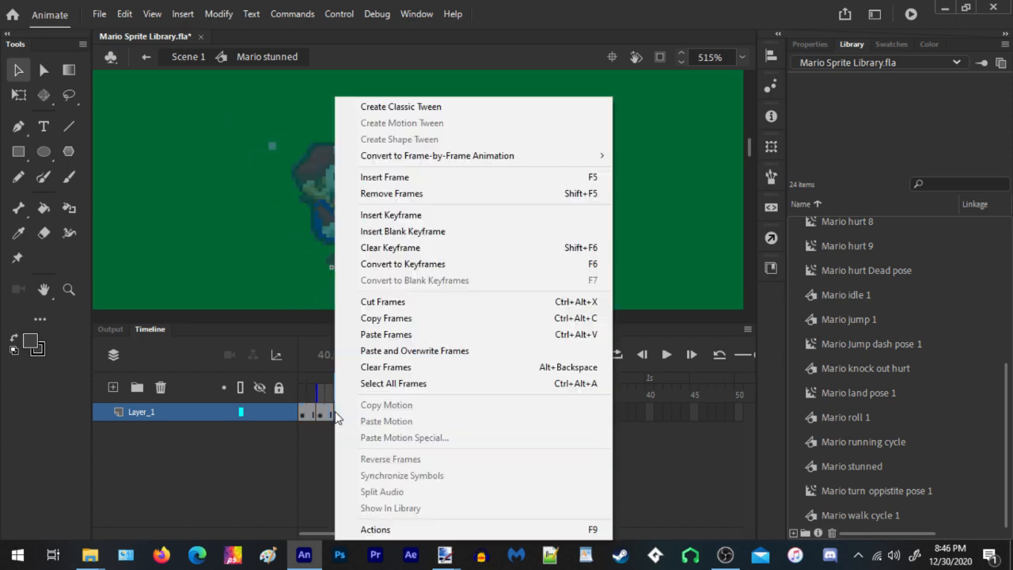
pyautogui.click(392, 335)
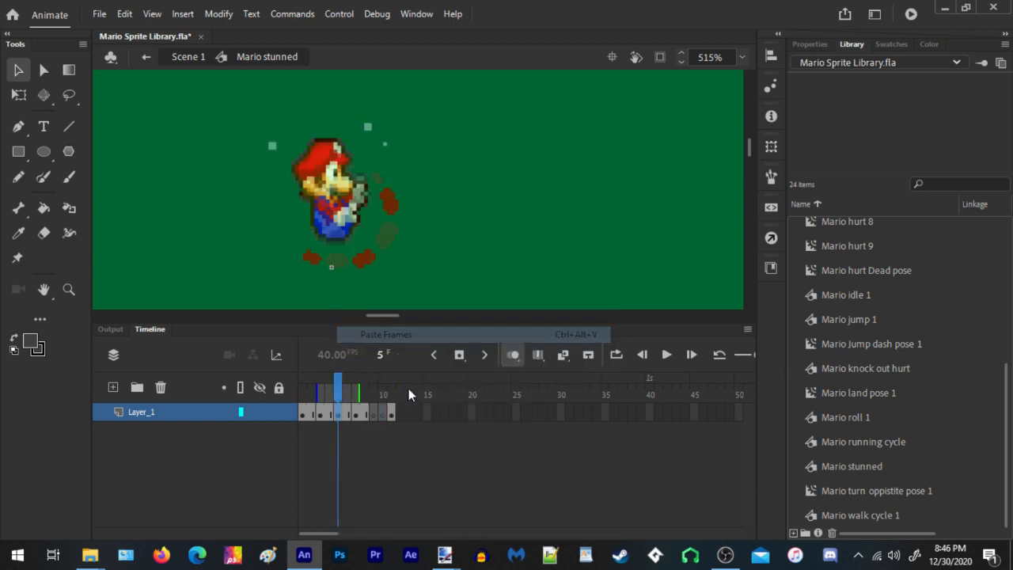
pyautogui.rightClick(373, 414)
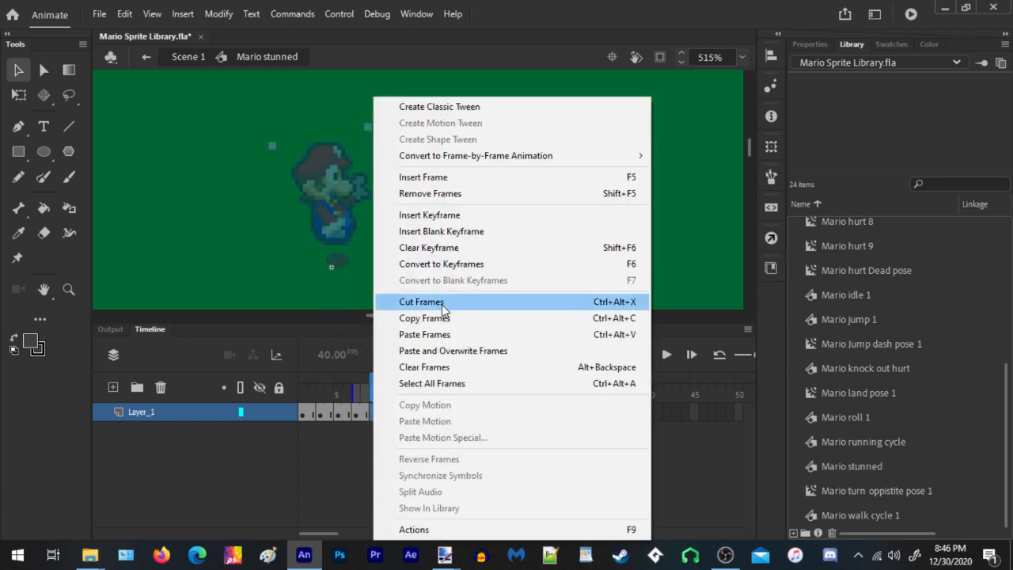
pyautogui.click(427, 336)
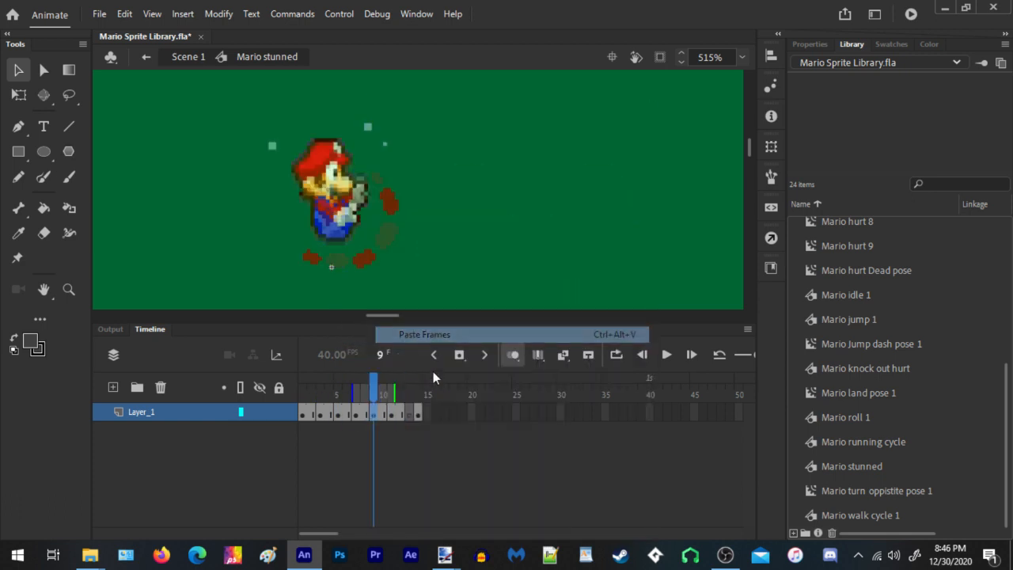
pyautogui.rightClick(410, 415)
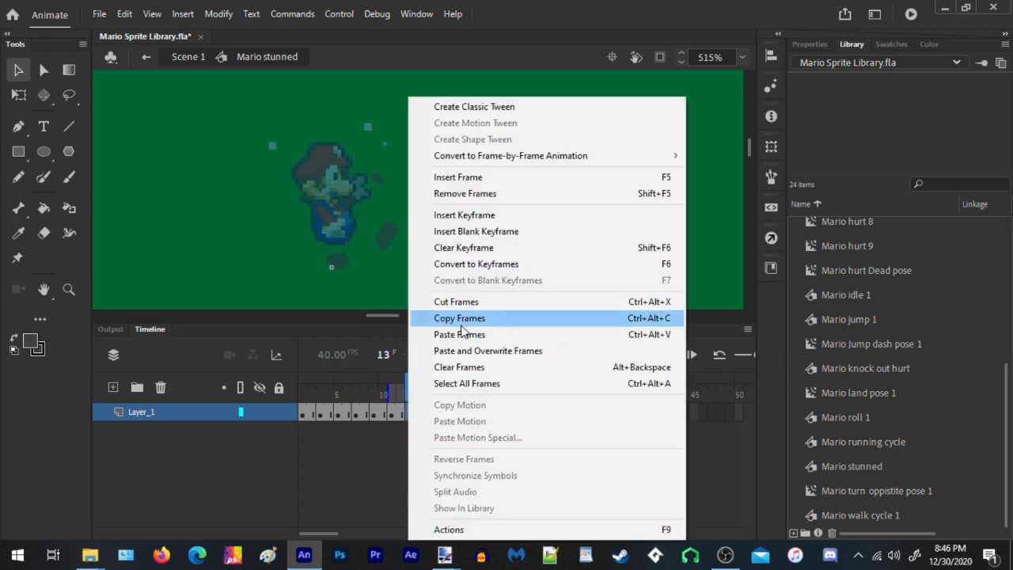
pyautogui.click(454, 335)
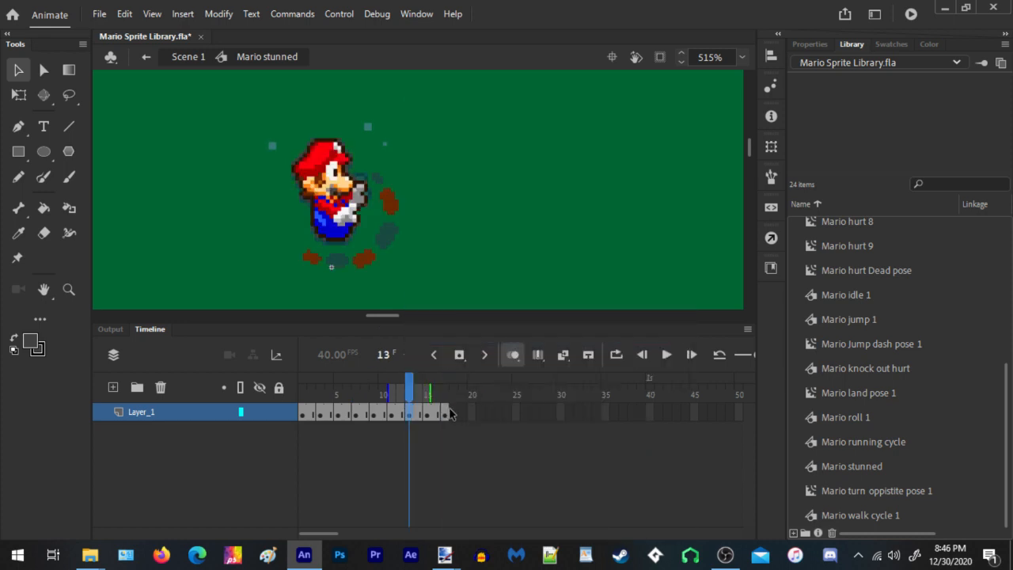
# Extend the sitting-pose keyframe at frame 17 to frame 18, and add a blank keyframe at frame 19 lasting through frame 20
pyautogui.click(446, 412)
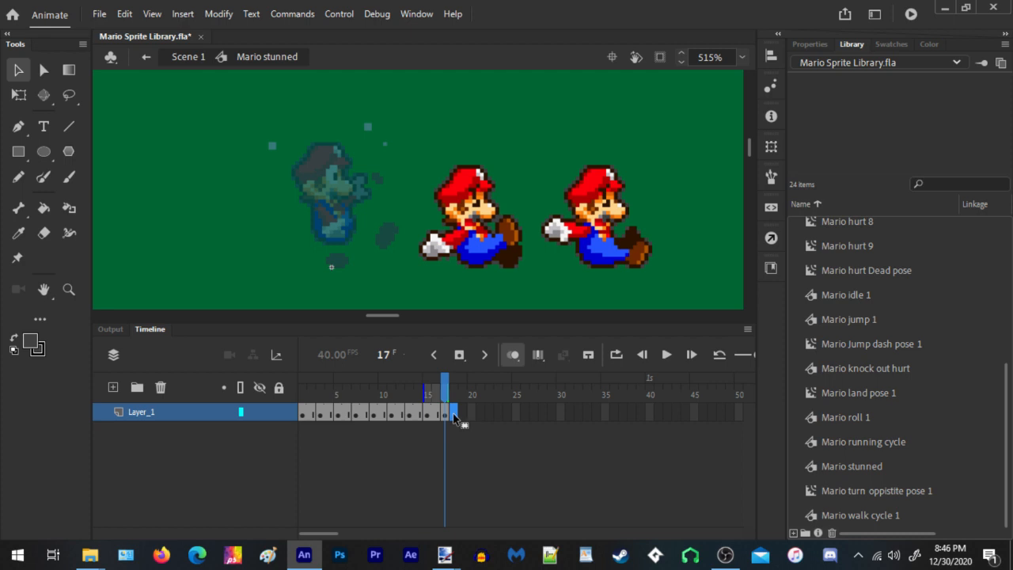
pyautogui.press('F5')
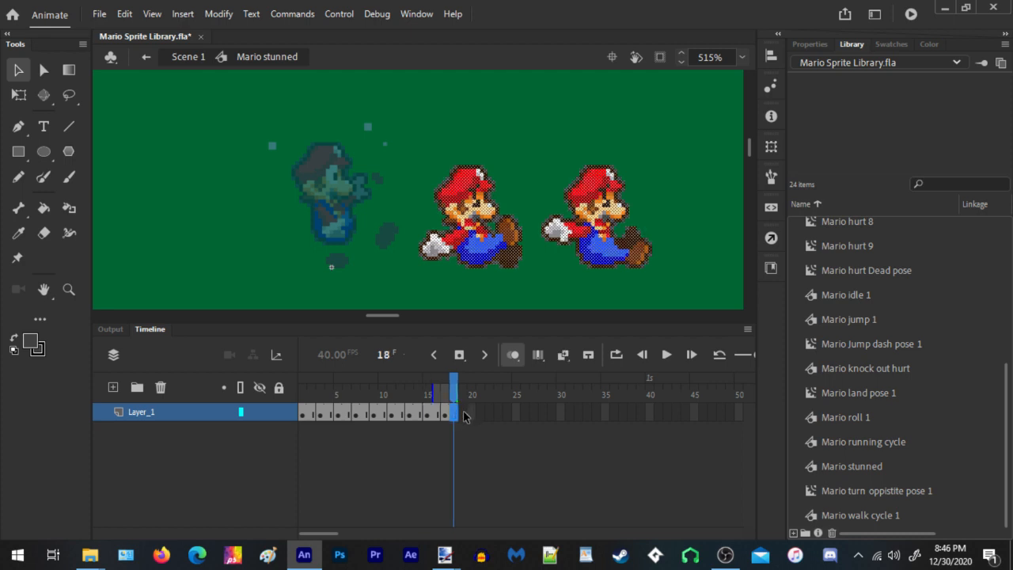
pyautogui.click(464, 413)
pyautogui.press('F7')
pyautogui.press('F5')
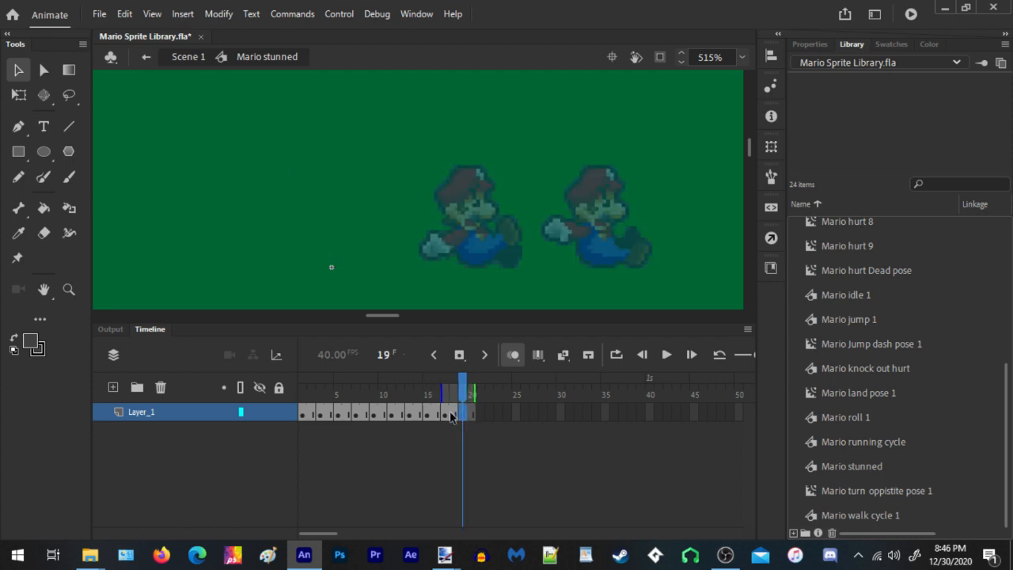
# Select both sitting poses on the frame 17 keyframe and shift them left towards the registration point
pyautogui.click(453, 414)
pyautogui.moveTo(690, 111); pyautogui.dragTo(389, 310)
pyautogui.rightClick(469, 226)
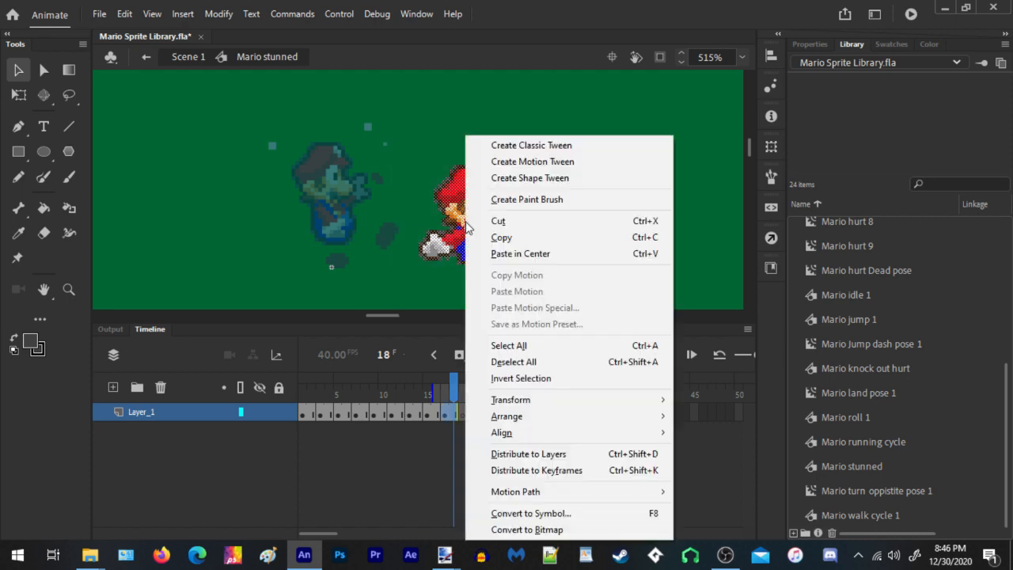
pyautogui.click(394, 228)
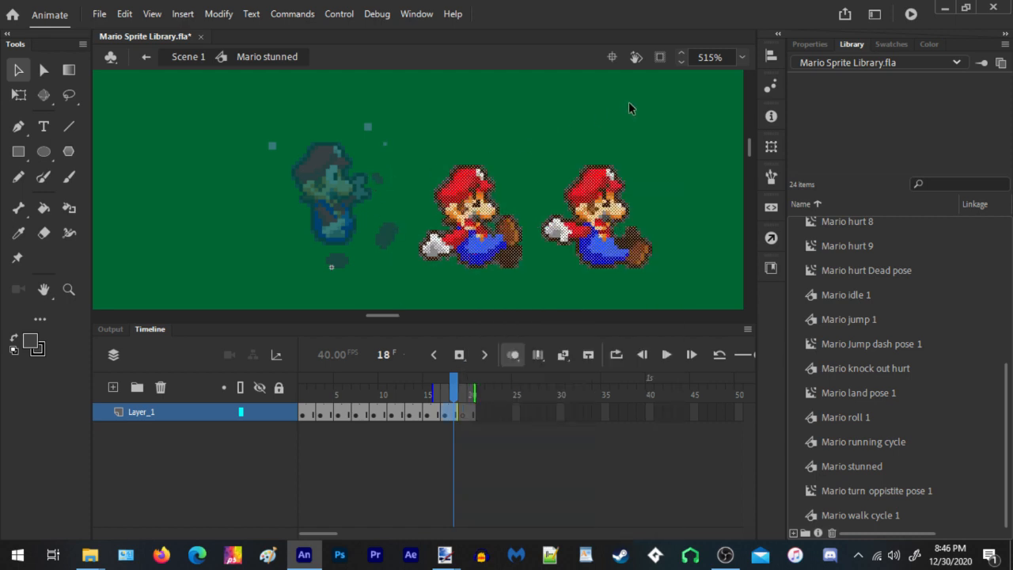
pyautogui.moveTo(677, 109); pyautogui.dragTo(343, 294)
pyautogui.press('Left')
pyautogui.press('Left')
pyautogui.press('Left')
pyautogui.press('Left')
pyautogui.press('Left')
pyautogui.press('Left')
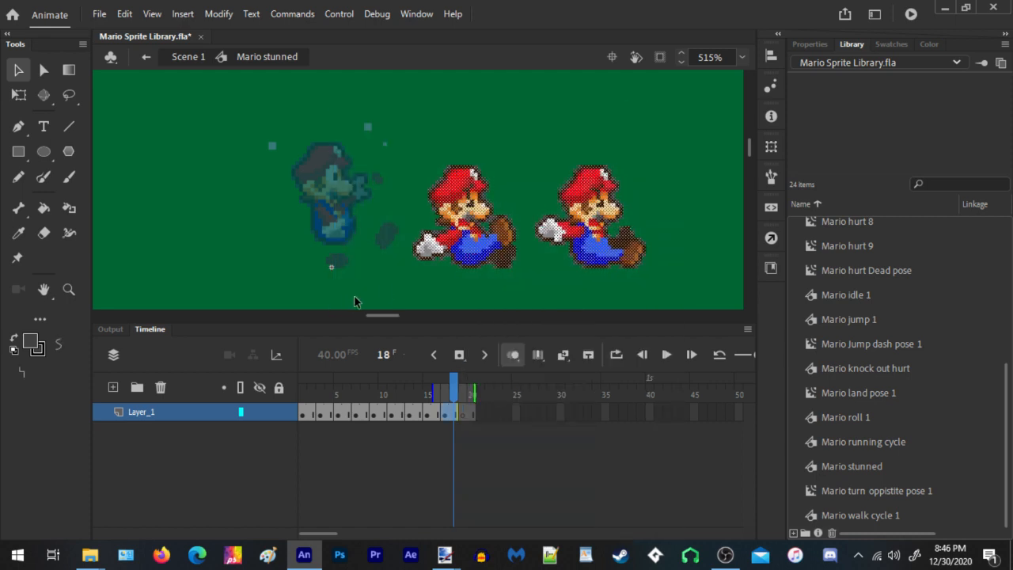
pyautogui.scroll(-3, 290, 225)
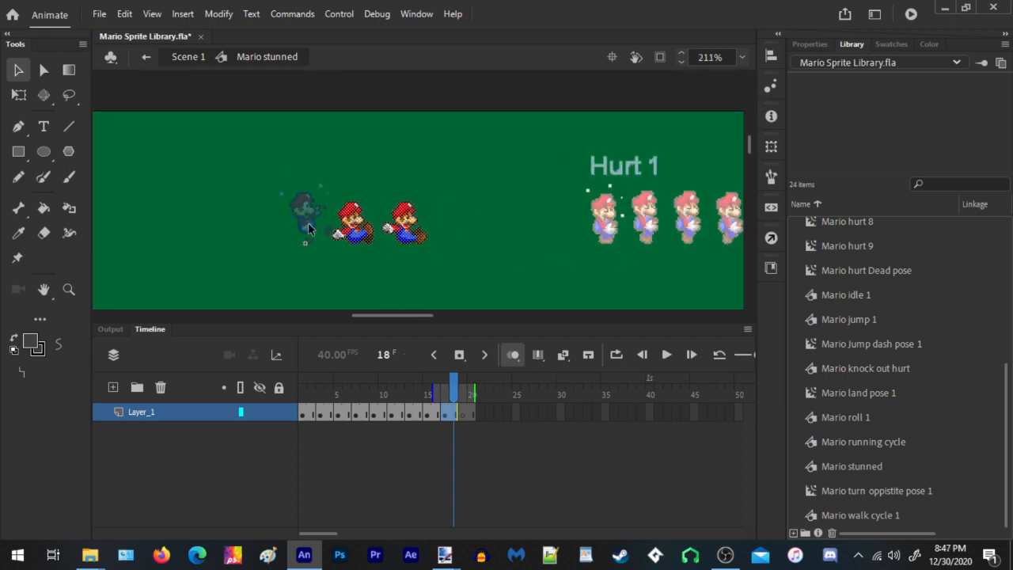
pyautogui.press('Left')
pyautogui.press('Left')
pyautogui.press('Left')
pyautogui.press('Left')
pyautogui.press('Left')
pyautogui.press('Left')
pyautogui.press('Left')
pyautogui.press('Left')
pyautogui.press('Left')
pyautogui.press('Left')
pyautogui.press('Left')
pyautogui.press('Left')
pyautogui.press('Left')
pyautogui.press('Left')
pyautogui.press('Left')
pyautogui.press('Left')
pyautogui.press('Left')
pyautogui.press('Left')
pyautogui.press('Left')
pyautogui.press('Left')
pyautogui.press('Left')
pyautogui.press('Left')
pyautogui.press('Left')
pyautogui.press('Left')
pyautogui.press('Left')
pyautogui.press('Left')
pyautogui.press('Left')
pyautogui.press('Left')
pyautogui.press('Left')
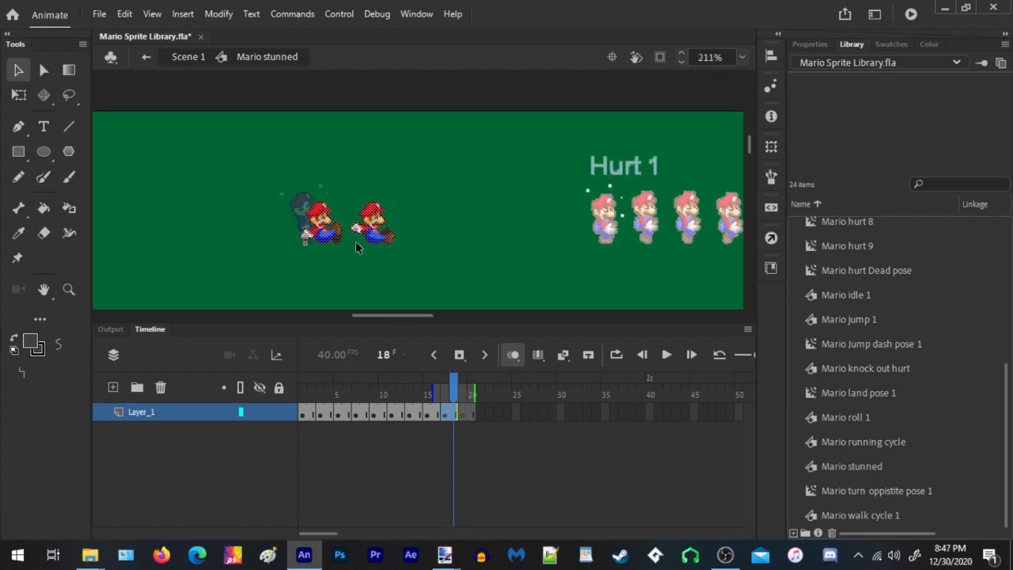
# Cut the second sitting pose from the frame 17 keyframe and paste it in place on the blank keyframe at frame 19
pyautogui.moveTo(475, 144)
pyautogui.mouseDown()
pyautogui.moveTo(293, 286)
pyautogui.moveTo(331, 307)
pyautogui.mouseUp()
pyautogui.rightClick(353, 229)
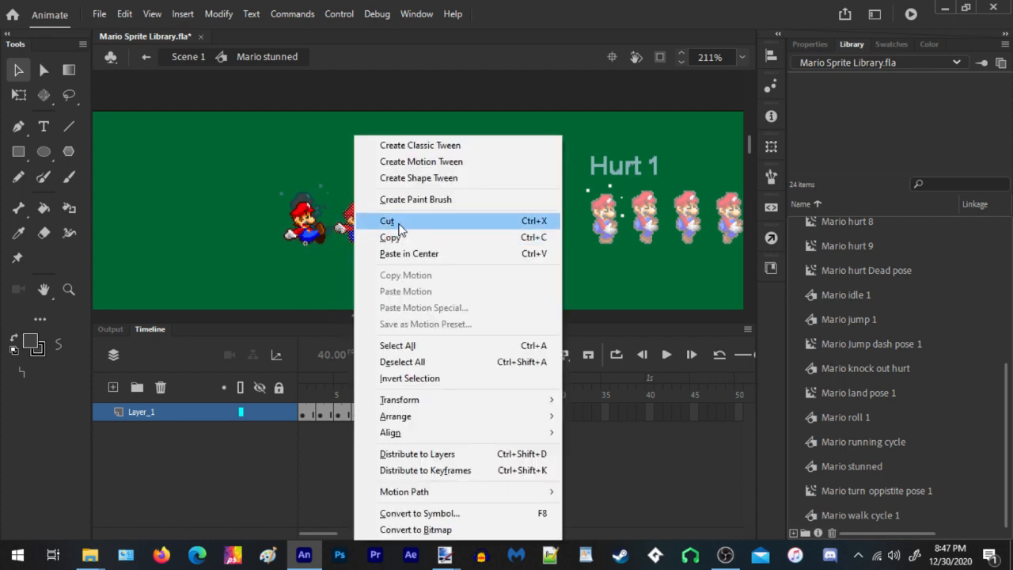
pyautogui.click(388, 219)
pyautogui.click(472, 411)
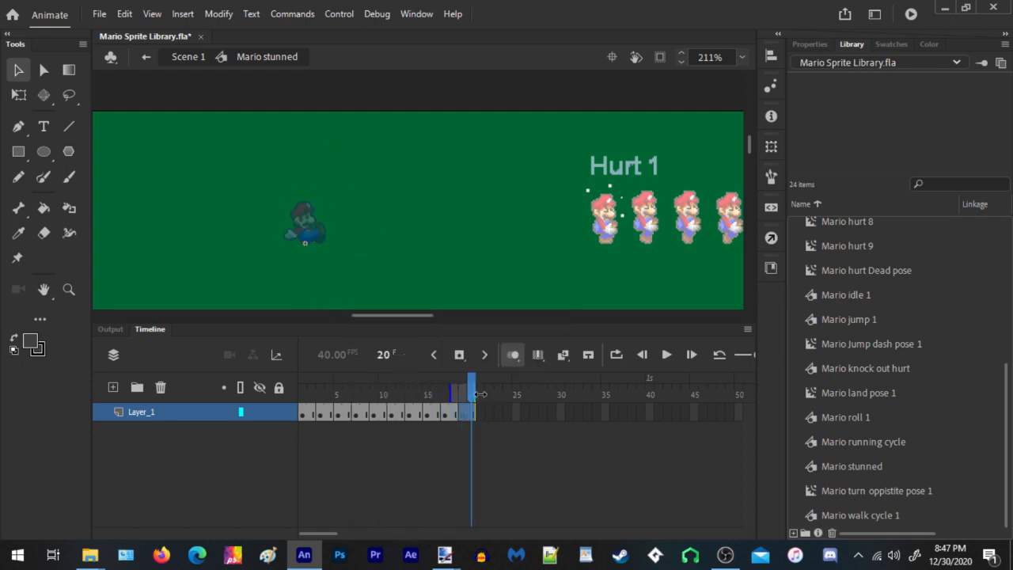
pyautogui.click(461, 415)
pyautogui.rightClick(383, 203)
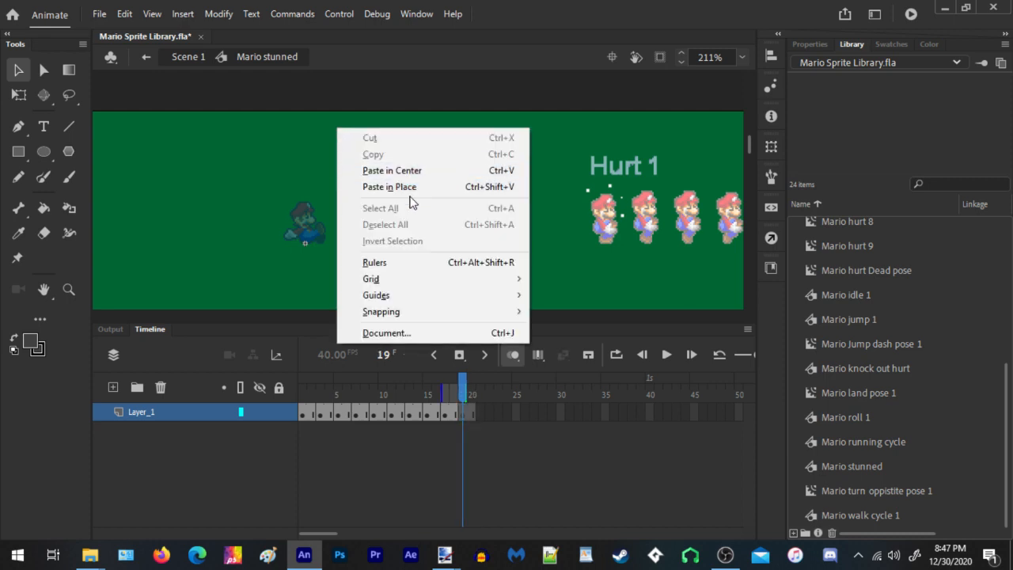
pyautogui.click(408, 202)
# Nudge the sitting pose on frame 19 left until it overlaps the onion-skinned pose from frame 17
pyautogui.press('Left')
pyautogui.press('Left')
pyautogui.press('Left')
pyautogui.press('Left')
pyautogui.press('Left')
pyautogui.press('Left')
pyautogui.press('Left')
pyautogui.press('Left')
pyautogui.press('Left')
pyautogui.press('Left')
pyautogui.press('Left')
pyautogui.press('Left')
pyautogui.press('Left')
pyautogui.press('Left')
pyautogui.press('Left')
pyautogui.press('Left')
pyautogui.press('Left')
pyautogui.press('Left')
pyautogui.press('Left')
pyautogui.press('Left')
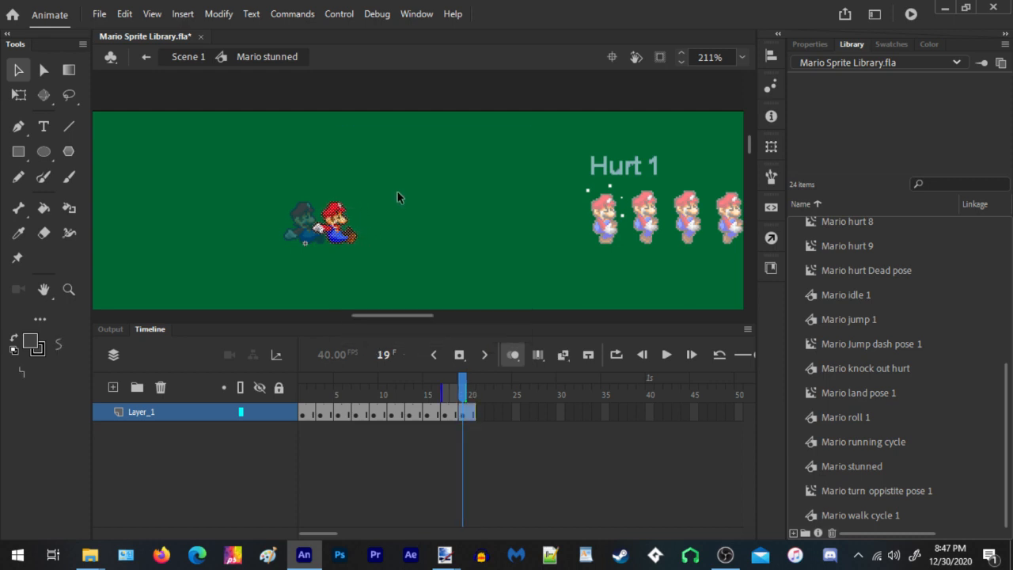
pyautogui.press('Left')
pyautogui.press('Left')
pyautogui.press('Left')
pyautogui.press('Left')
pyautogui.press('Left')
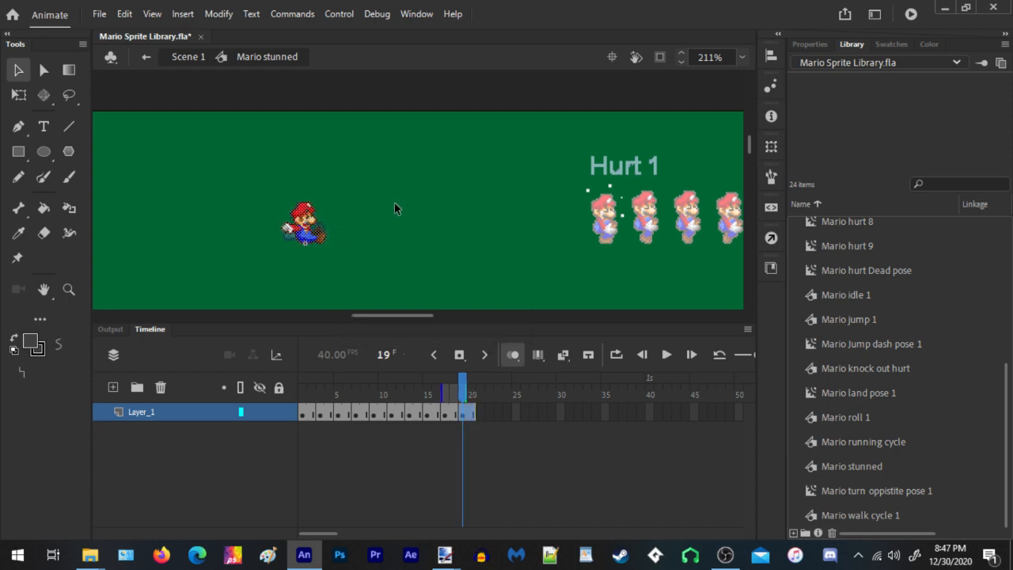
# Add blank keyframes on frames 21 to 31
pyautogui.click(479, 414)
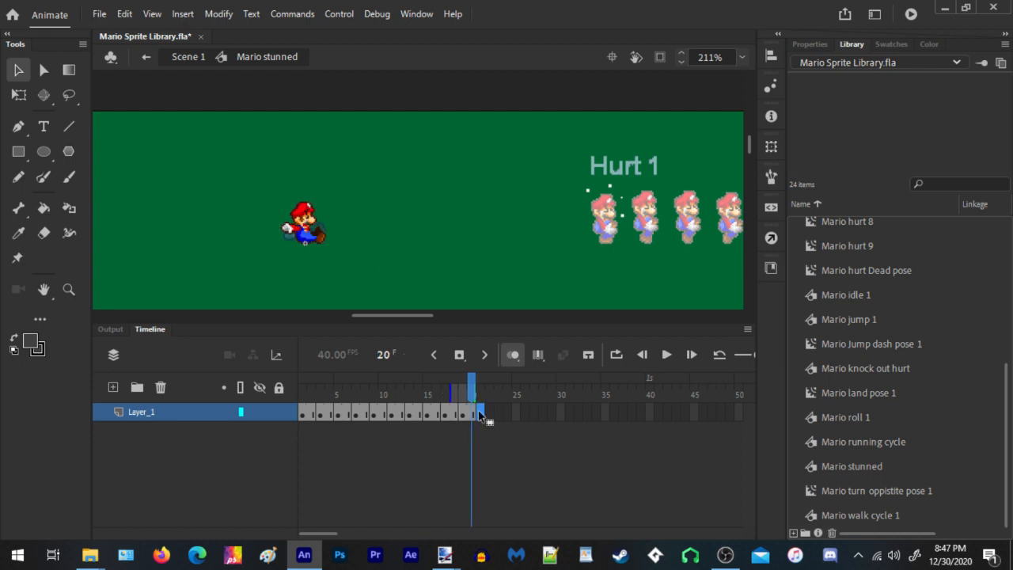
pyautogui.press('F7')
pyautogui.press('F7')
pyautogui.press('F7')
pyautogui.press('F7')
pyautogui.press('F7')
pyautogui.press('F7')
pyautogui.press('F7')
pyautogui.press('F7')
pyautogui.press('F7')
pyautogui.press('F7')
pyautogui.press('F7')
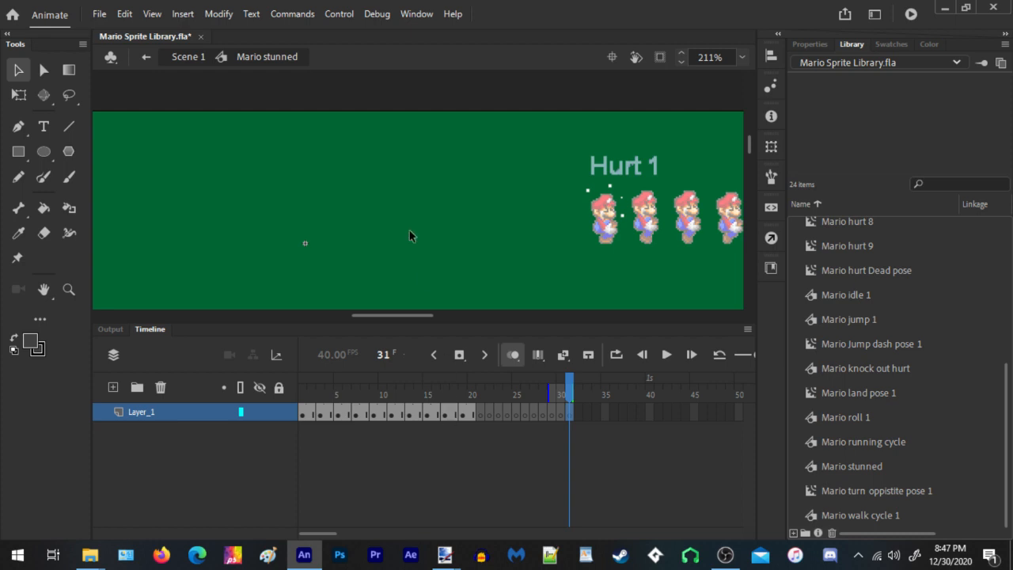
# Compare the two sitting poses up close and fine-tune the horizontal alignment of the frame 19 pose
pyautogui.scroll(5, 376, 234)
pyautogui.moveTo(422, 393); pyautogui.dragTo(455, 401)
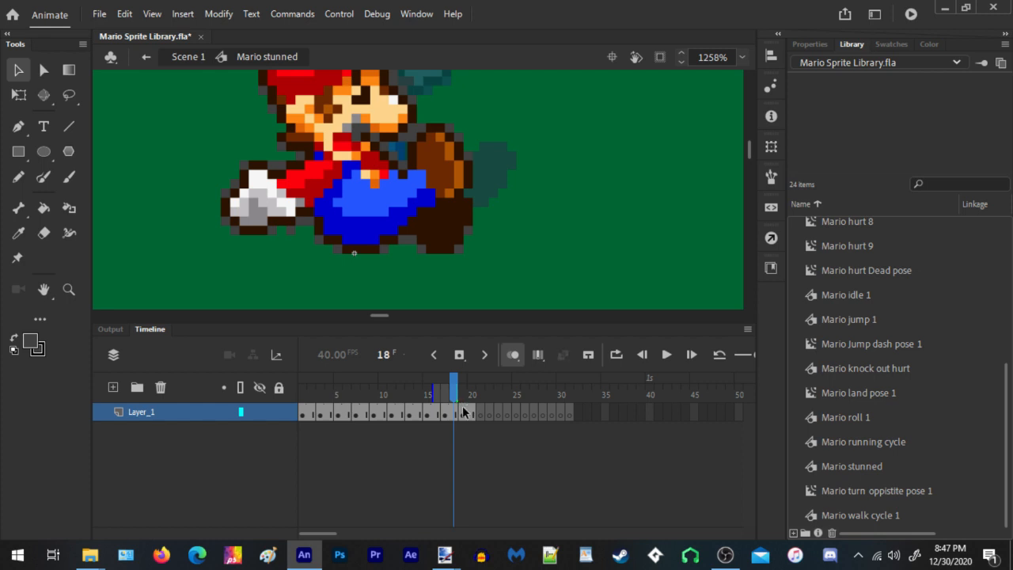
pyautogui.click(465, 415)
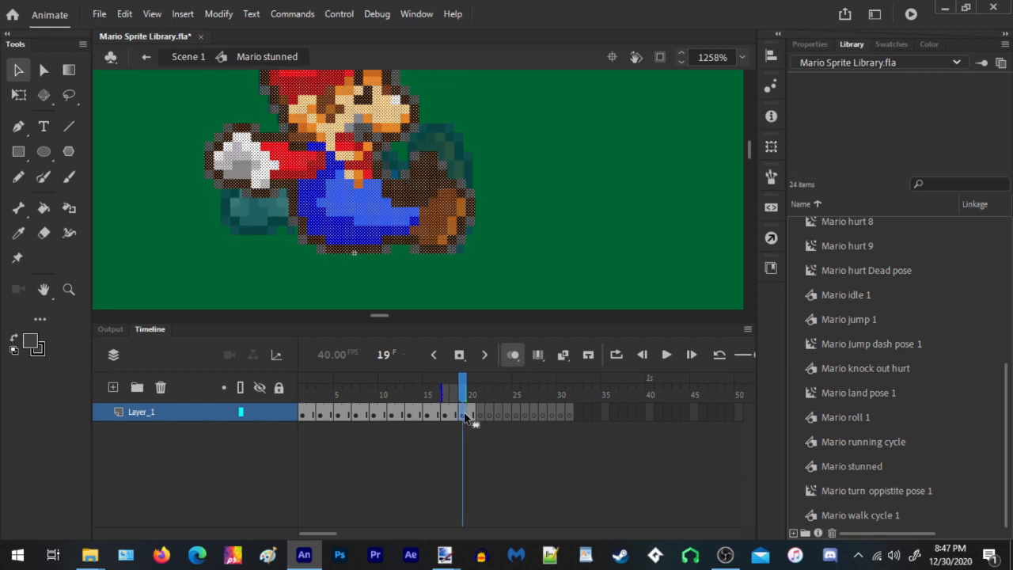
pyautogui.click(475, 270)
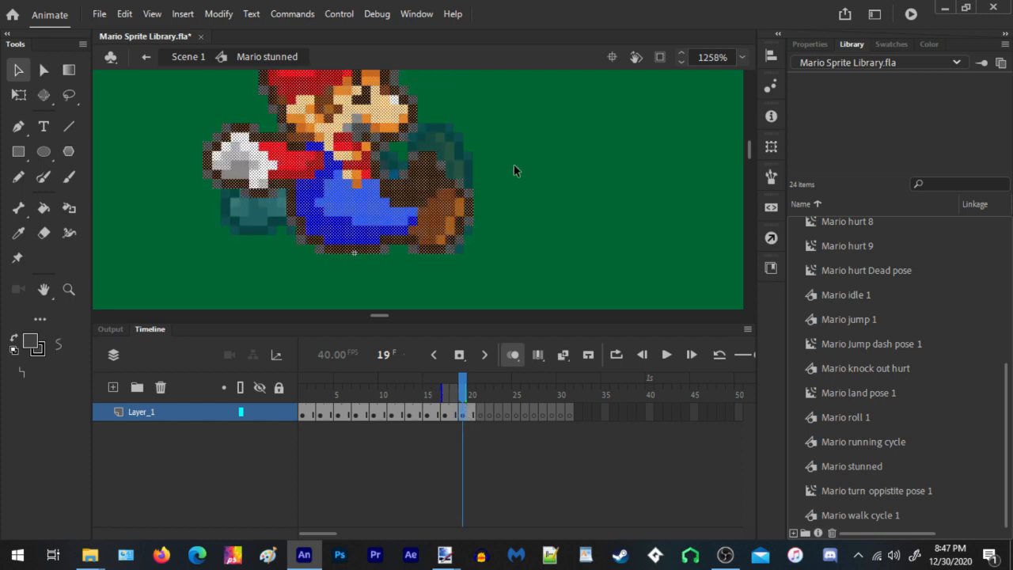
pyautogui.click(493, 168)
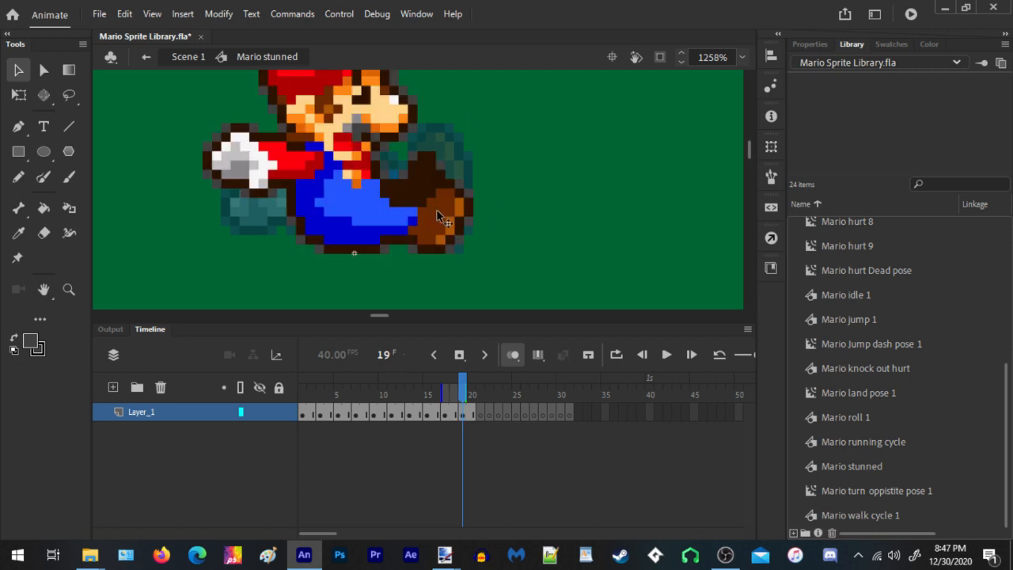
pyautogui.click(463, 408)
pyautogui.click(595, 201)
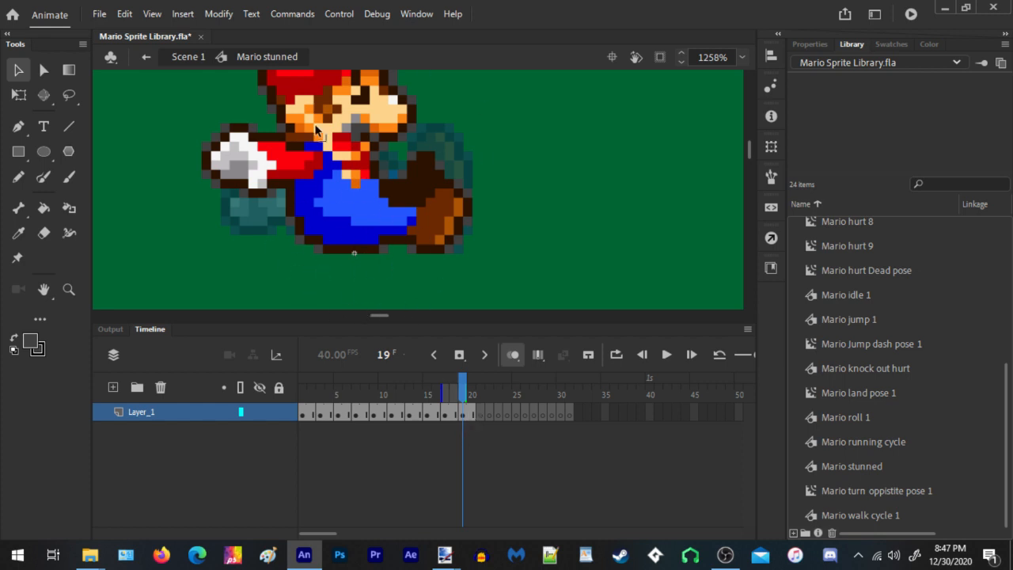
# Copy frames 17 to 20, which hold both sitting poses, and paste them at frames 21 and 25
pyautogui.click(481, 413)
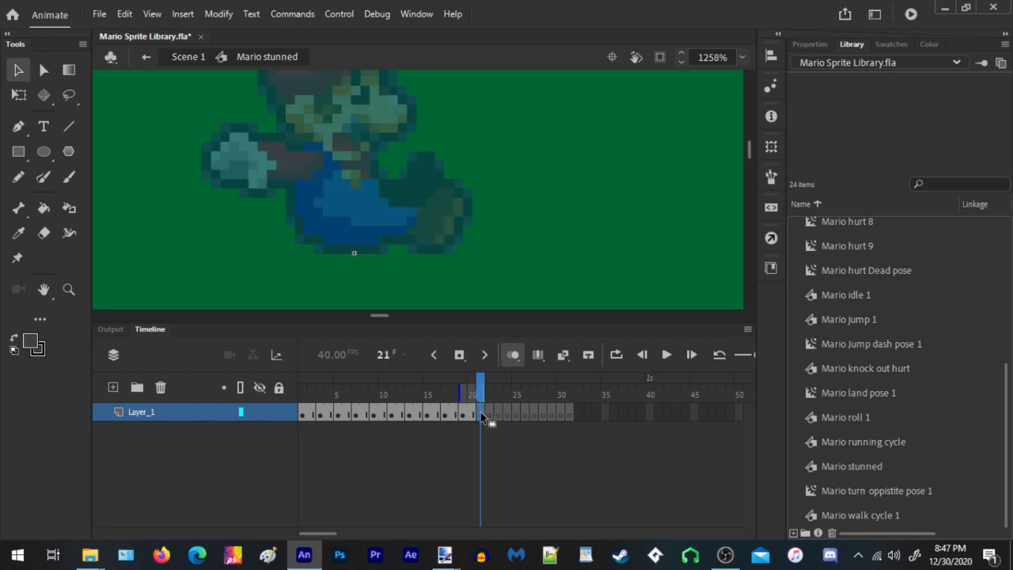
pyautogui.moveTo(447, 419); pyautogui.dragTo(473, 413)
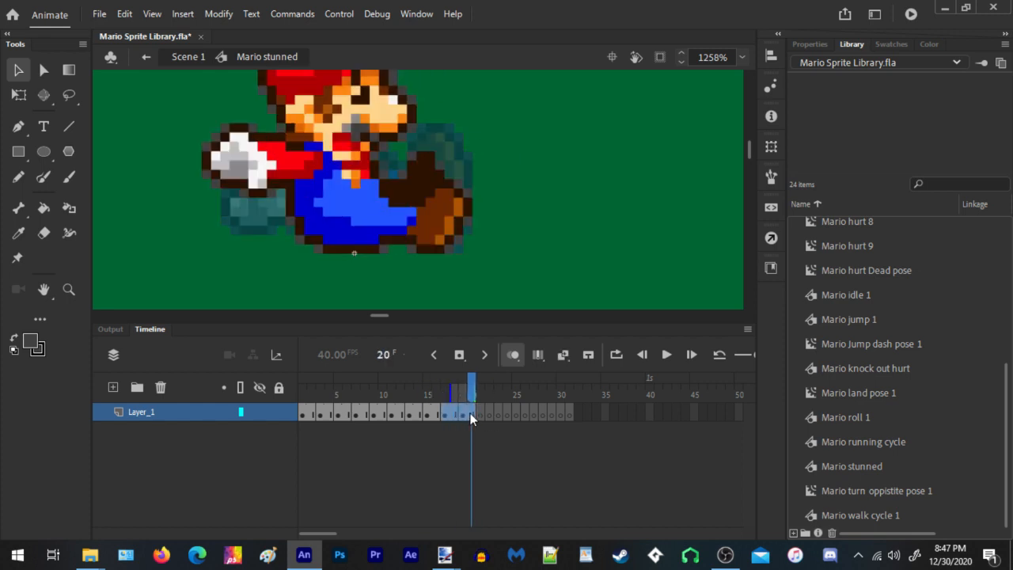
pyautogui.rightClick(471, 413)
pyautogui.click(499, 319)
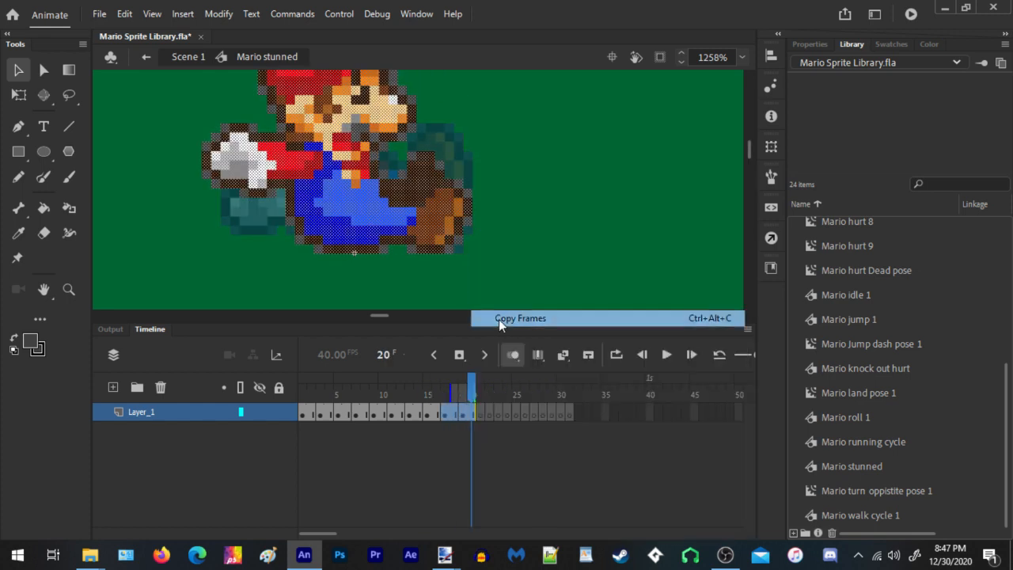
pyautogui.click(481, 412)
pyautogui.rightClick(480, 413)
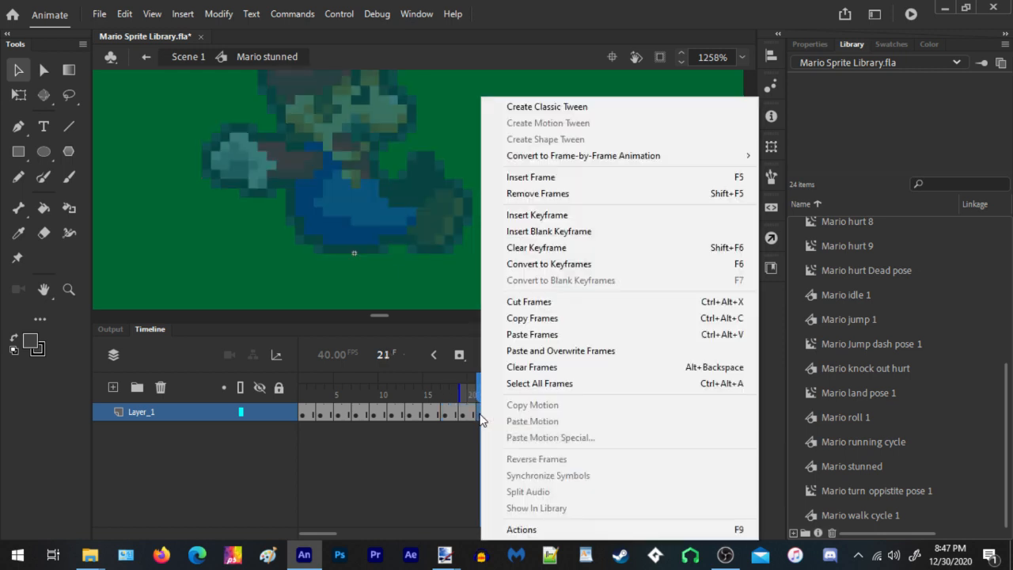
pyautogui.click(558, 335)
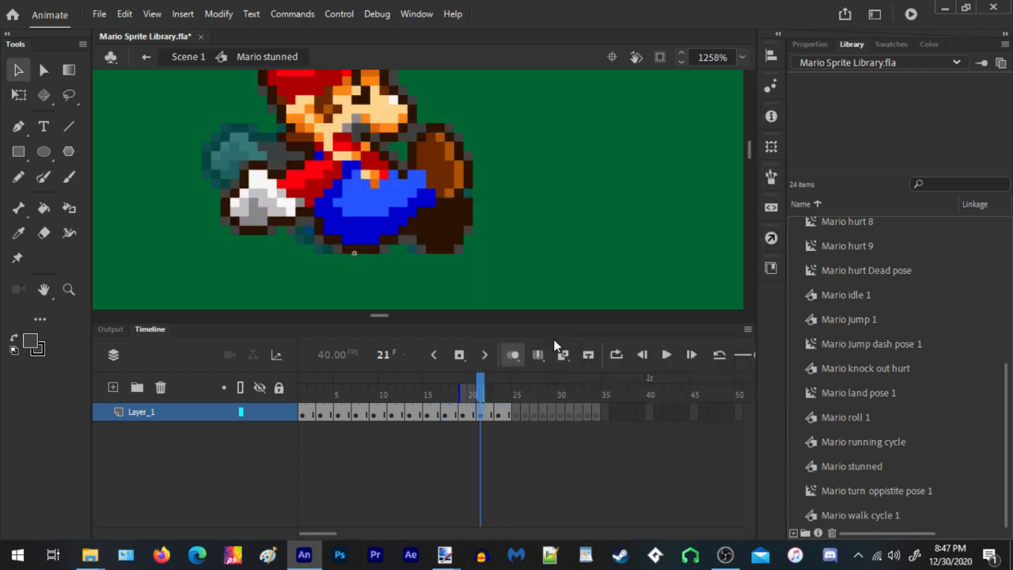
pyautogui.click(516, 415)
pyautogui.rightClick(516, 415)
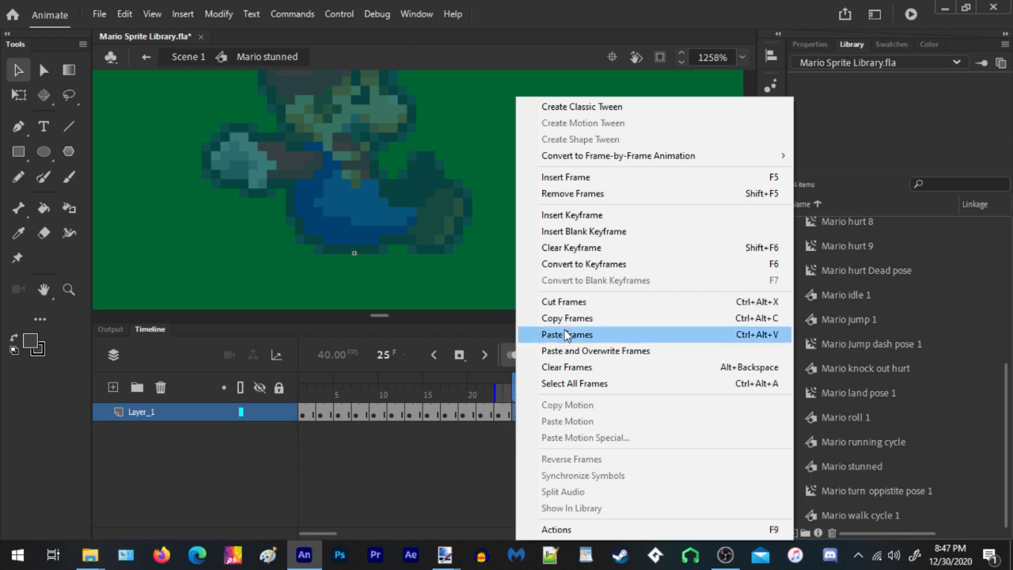
pyautogui.click(568, 337)
# Play the stunned animation from the beginning to check the timing of the standing and sitting loops
pyautogui.rightClick(551, 415)
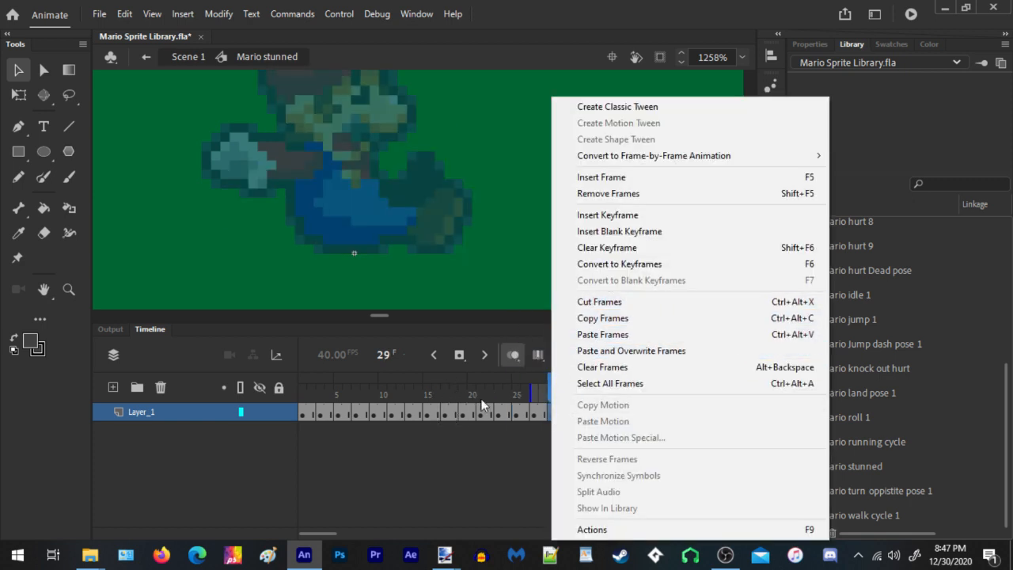
pyautogui.moveTo(467, 396); pyautogui.dragTo(322, 387)
pyautogui.press('Return')
pyautogui.press('Return')
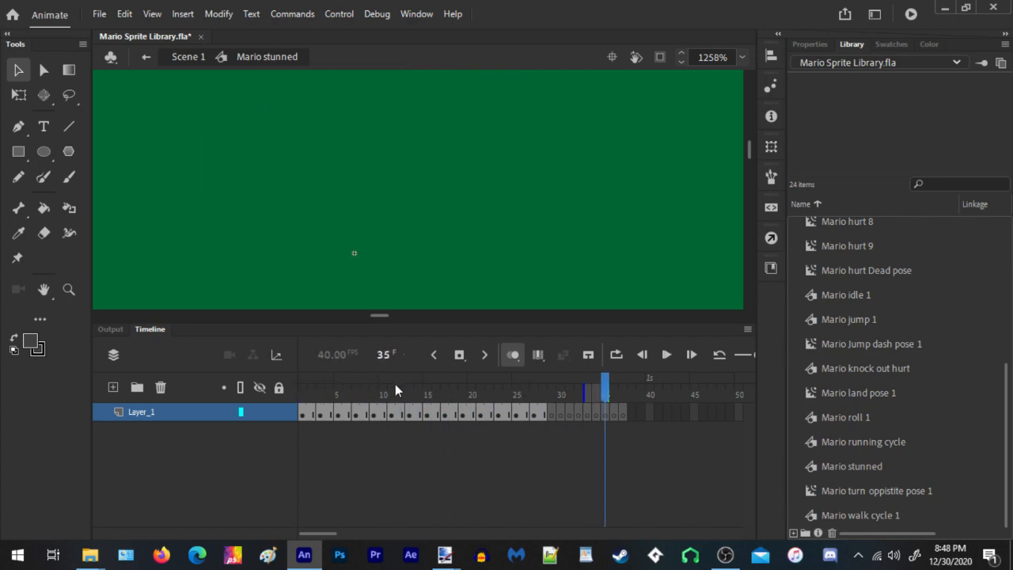
pyautogui.moveTo(417, 388); pyautogui.dragTo(307, 390)
pyautogui.press('Return')
# Copy the sitting-pose frames 25 to 28 and paste them at frames 29 and 33
pyautogui.click(545, 418)
pyautogui.moveTo(515, 418); pyautogui.dragTo(542, 413)
pyautogui.rightClick(542, 413)
pyautogui.click(592, 320)
pyautogui.click(550, 417)
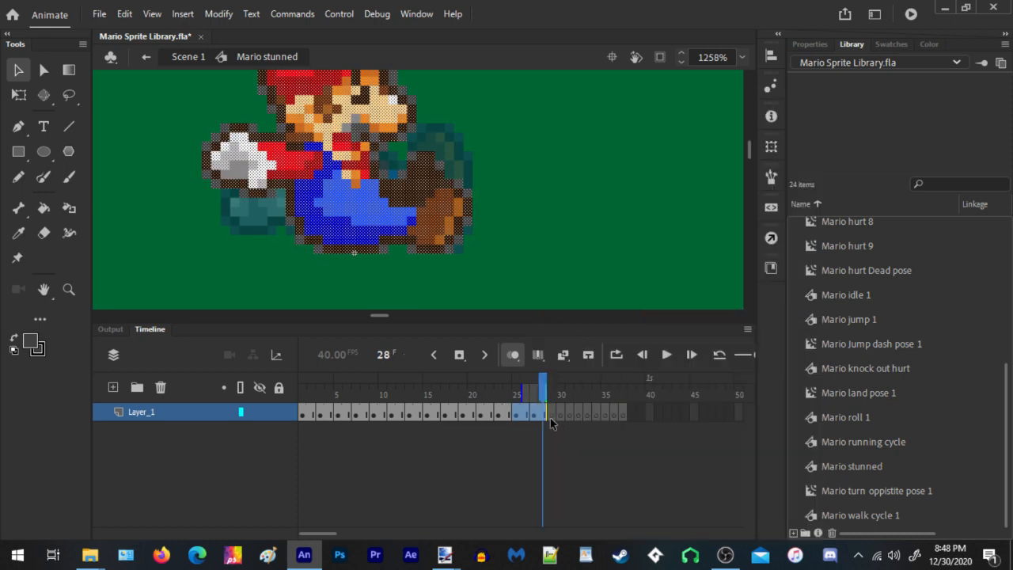
pyautogui.rightClick(550, 418)
pyautogui.click(599, 332)
pyautogui.click(587, 413)
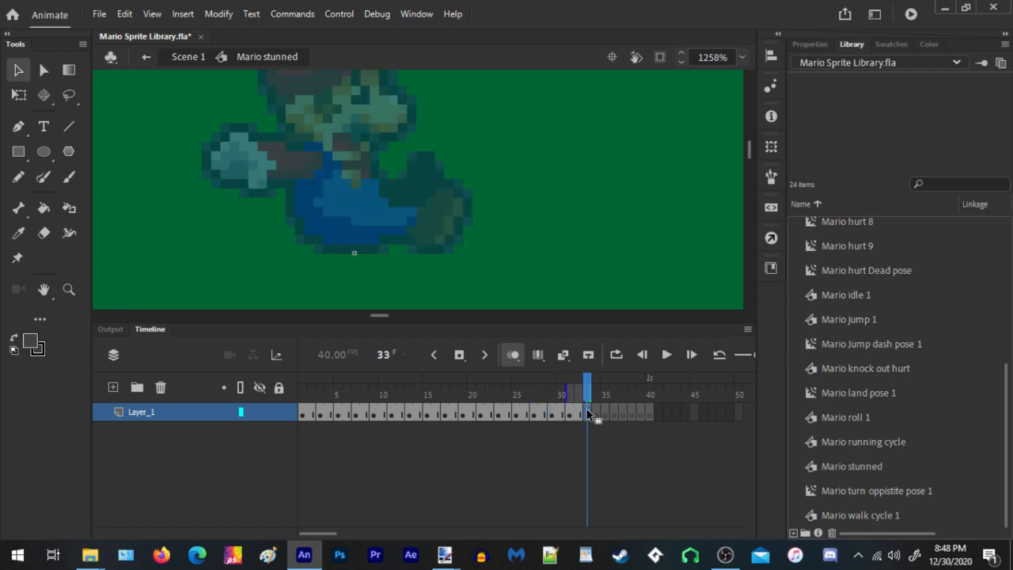
pyautogui.rightClick(586, 413)
pyautogui.click(634, 333)
pyautogui.click(625, 414)
pyautogui.rightClick(625, 414)
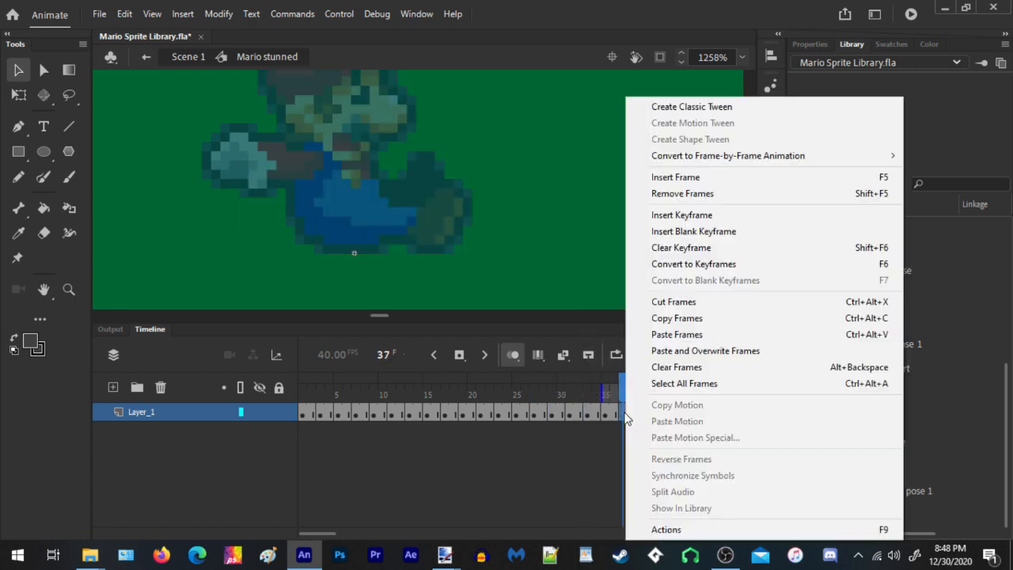
pyautogui.click(699, 320)
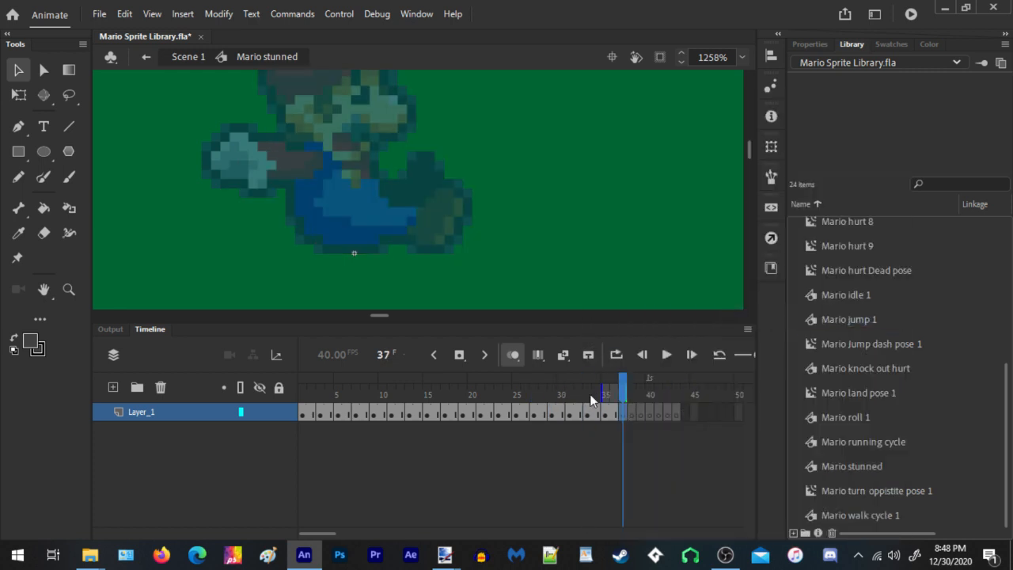
# Copy the sitting-pose frames 33 to 36 and paste them at frames 37 and 41
pyautogui.moveTo(603, 417); pyautogui.dragTo(613, 418)
pyautogui.rightClick(613, 417)
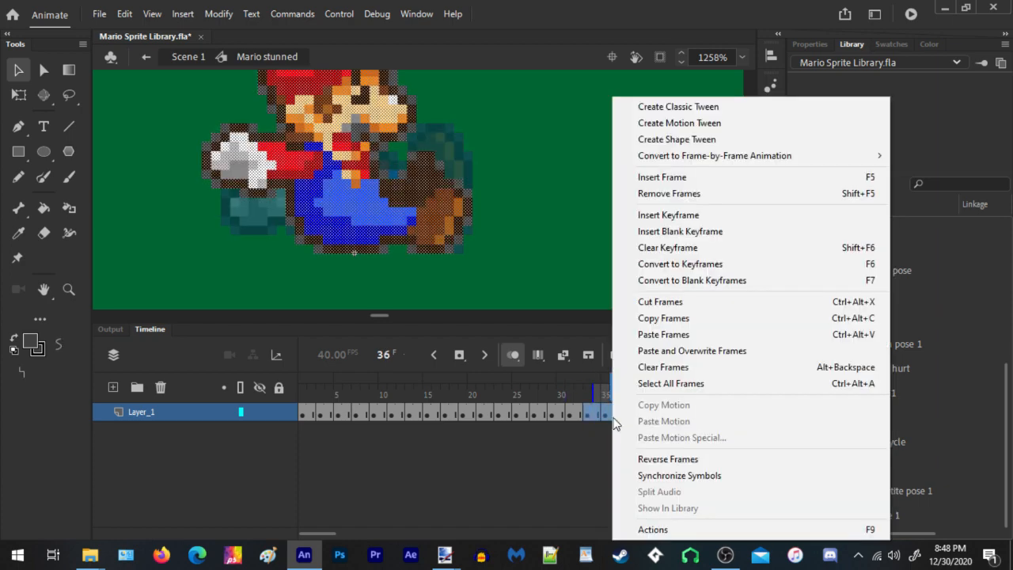
pyautogui.click(672, 319)
pyautogui.click(623, 417)
pyautogui.rightClick(624, 417)
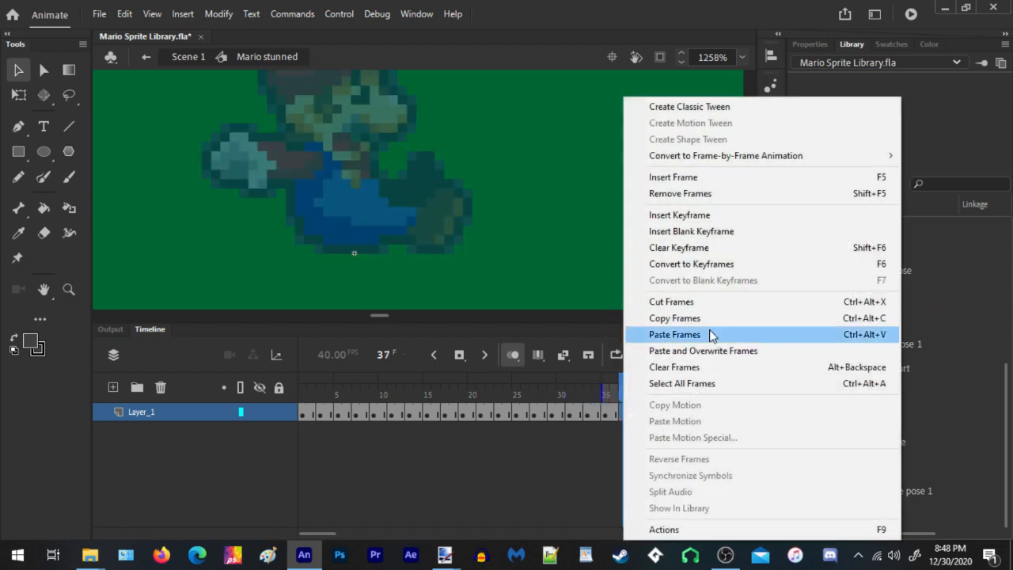
pyautogui.click(705, 334)
pyautogui.click(659, 414)
pyautogui.rightClick(658, 414)
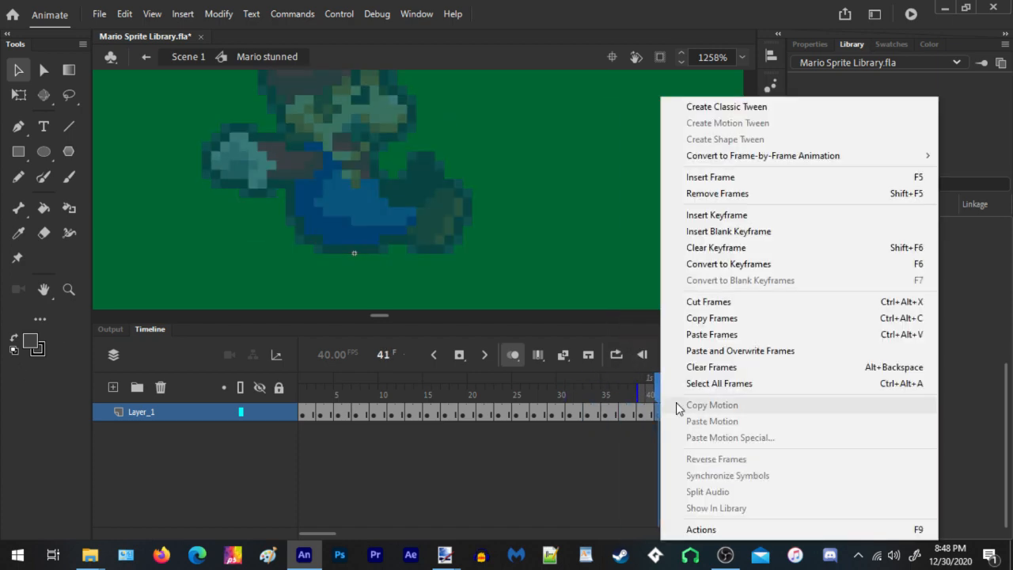
pyautogui.click(701, 330)
# Play the extended stunned animation from frame 1 and scrub back to where the sitting poses begin
pyautogui.moveTo(531, 402); pyautogui.dragTo(53, 362)
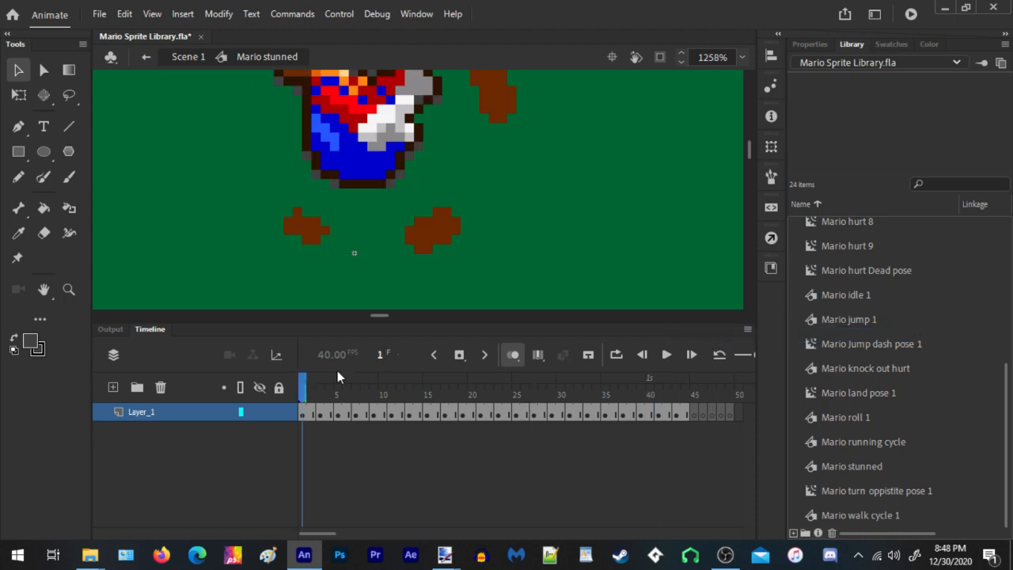
pyautogui.press('Return')
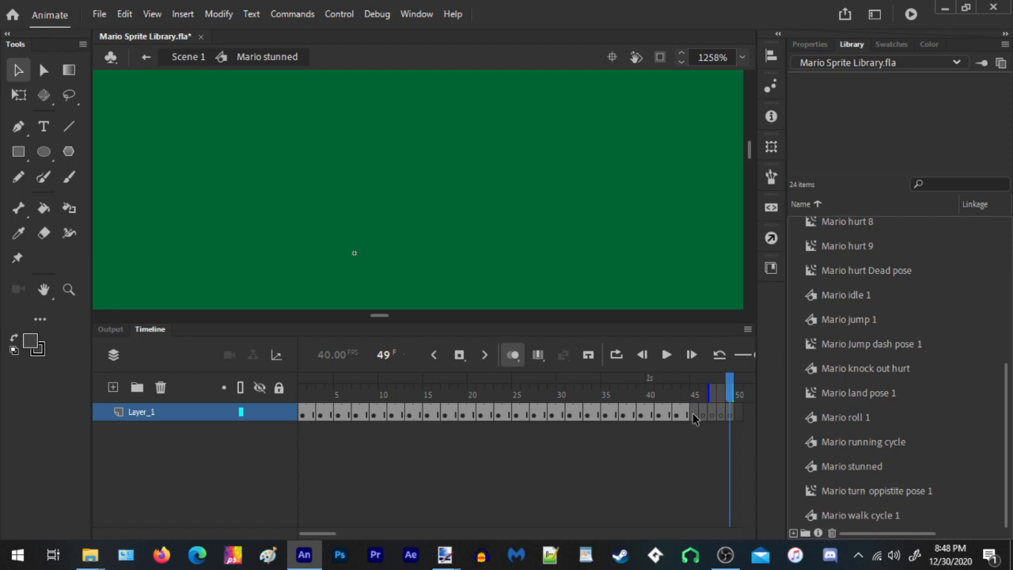
pyautogui.moveTo(456, 387); pyautogui.dragTo(430, 408)
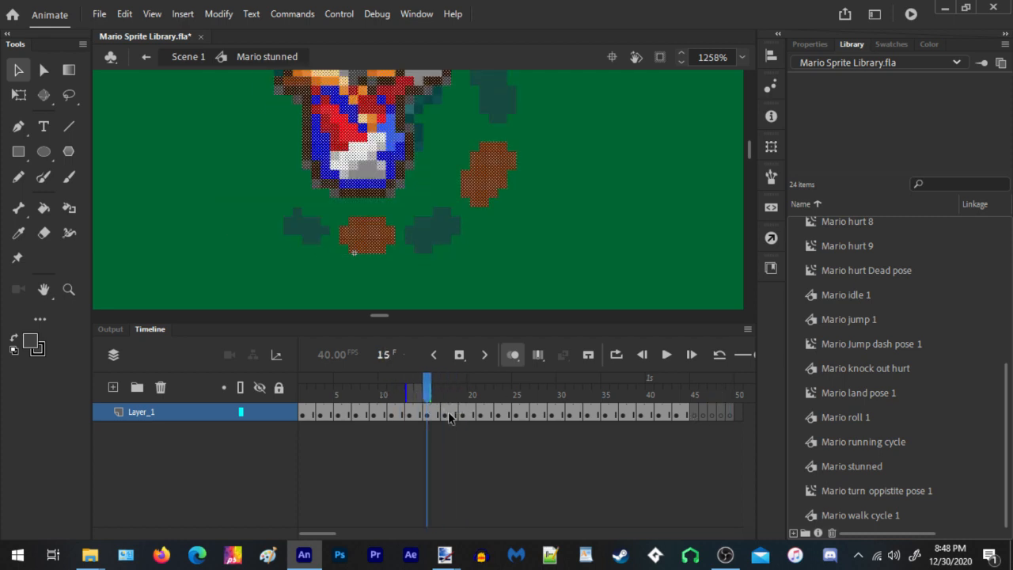
# Extend each sitting pose from the one starting at frame 17 through the one at frame 32 to three frames
pyautogui.click(448, 415)
pyautogui.click(480, 417)
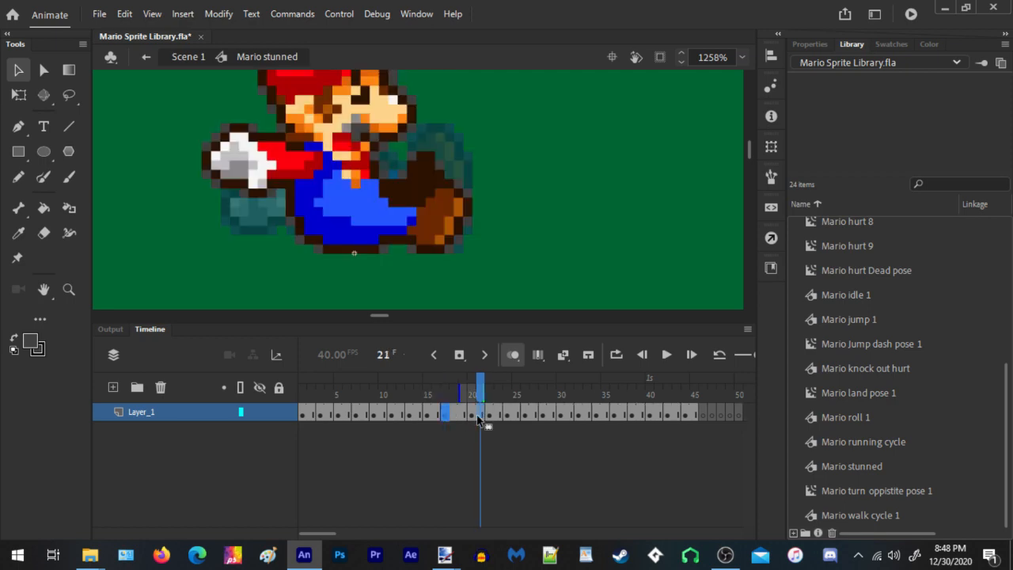
pyautogui.click(508, 415)
pyautogui.click(536, 416)
pyautogui.press('F5')
pyautogui.click(553, 415)
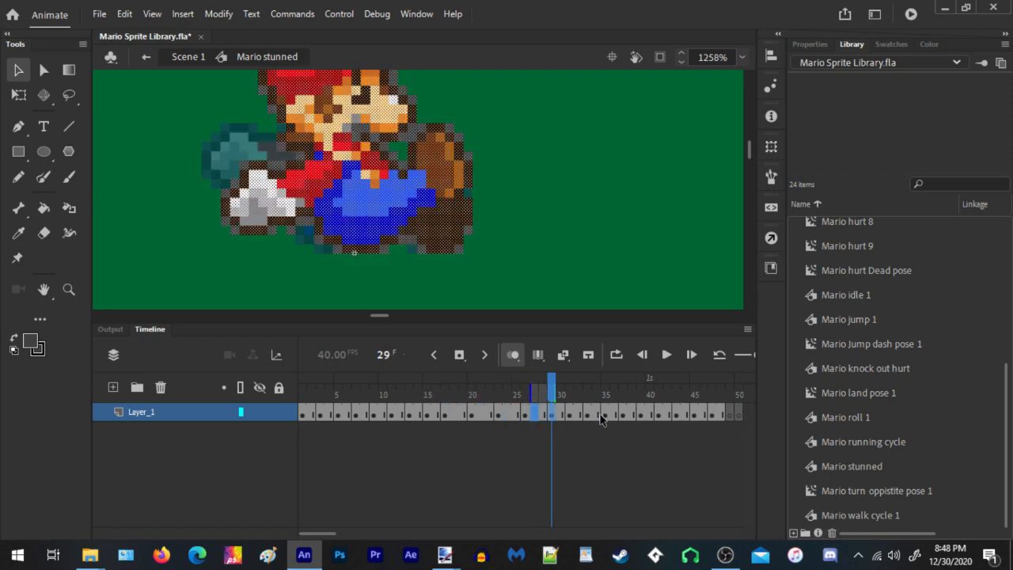
pyautogui.press('F5')
pyautogui.click(580, 416)
pyautogui.press('F5')
# Lengthen the next four sitting poses, starting at frames 35, 38, 41 and 44, to three frames each
pyautogui.click(614, 415)
pyautogui.press('F5')
pyautogui.click(633, 416)
pyautogui.press('F5')
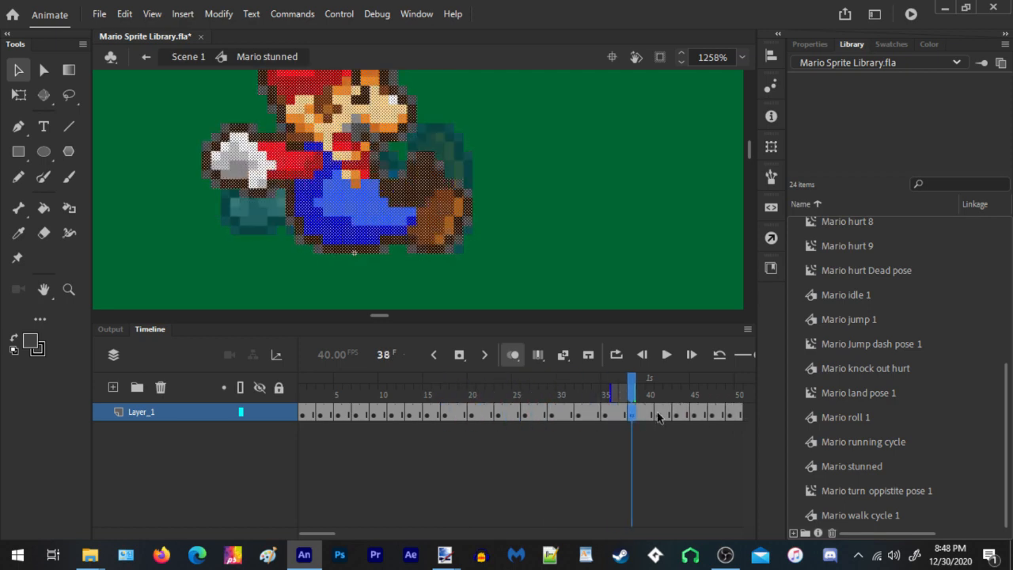
pyautogui.click(661, 416)
pyautogui.press('F5')
pyautogui.click(692, 416)
pyautogui.press('F5')
pyautogui.press('Return')
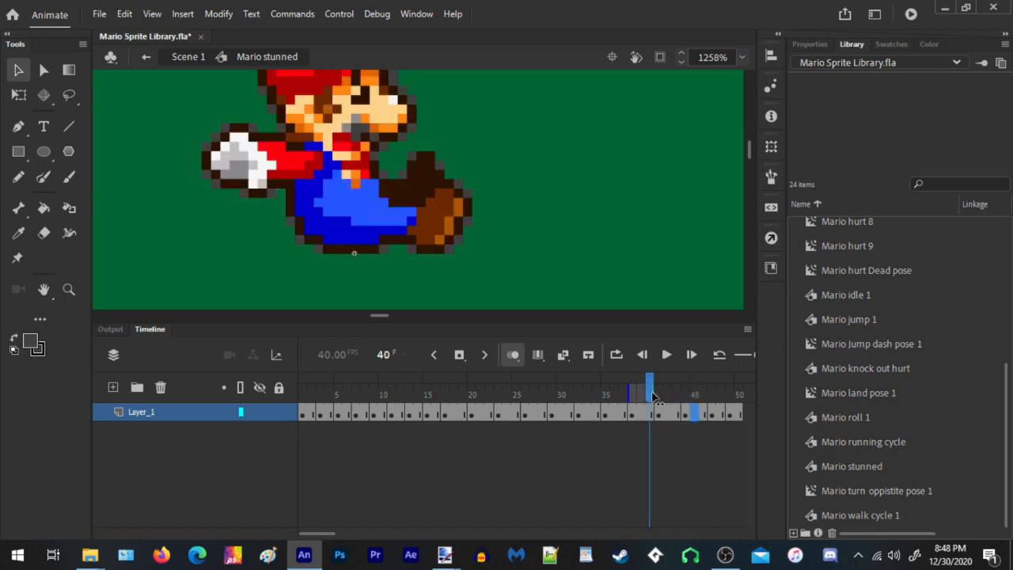
# Lengthen the sitting poses starting at frames 47, 50, 53 and 56 to three frames each
pyautogui.click(499, 416)
pyautogui.press('F5')
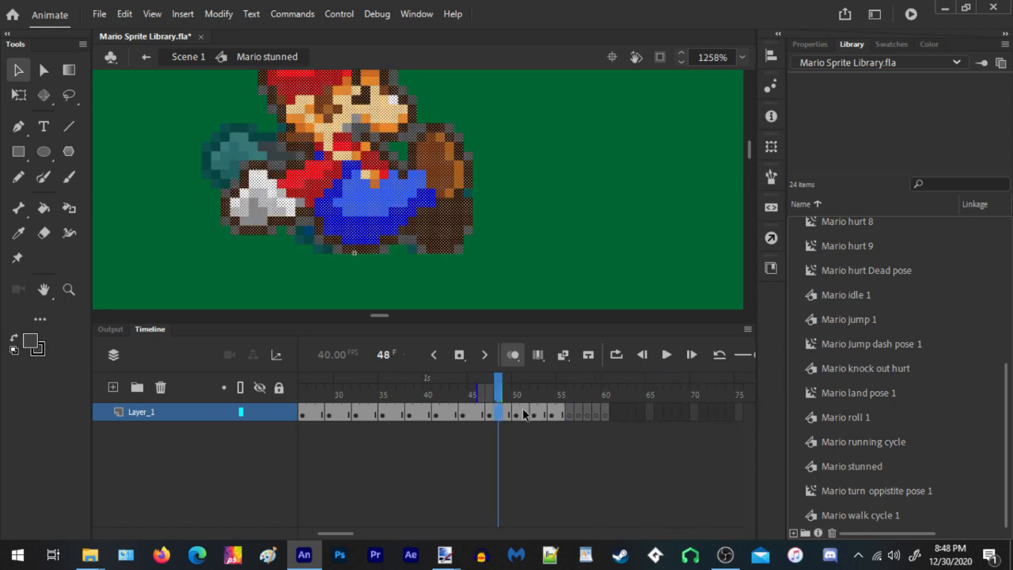
pyautogui.click(526, 416)
pyautogui.press('F5')
pyautogui.click(552, 415)
pyautogui.press('F5')
pyautogui.click(579, 412)
pyautogui.press('F5')
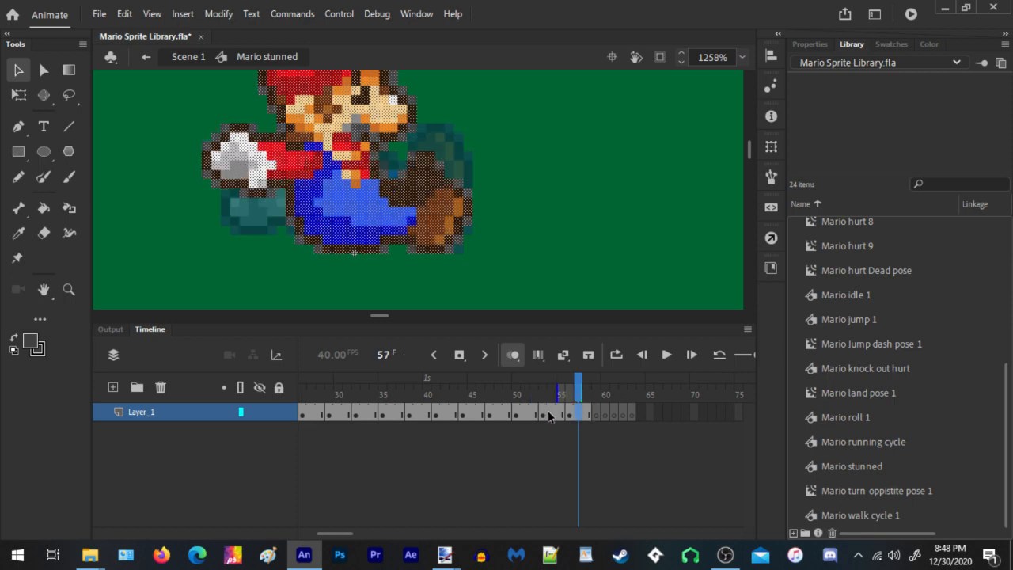
# Copy the two sitting poses at frames 53 to 58 and paste them at frames 59 and 65
pyautogui.moveTo(545, 414); pyautogui.dragTo(589, 412)
pyautogui.rightClick(589, 411)
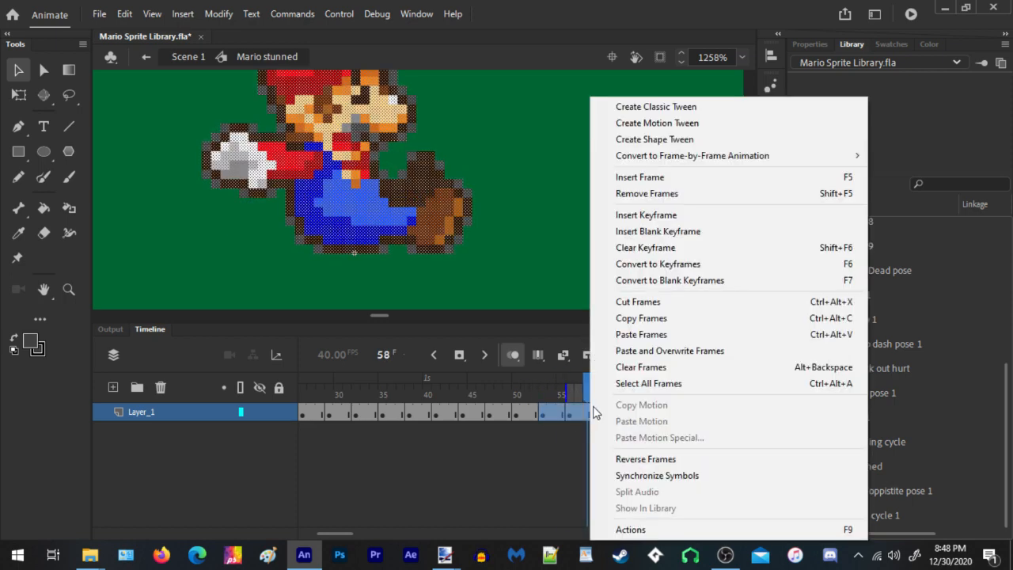
pyautogui.click(624, 319)
pyautogui.click(599, 411)
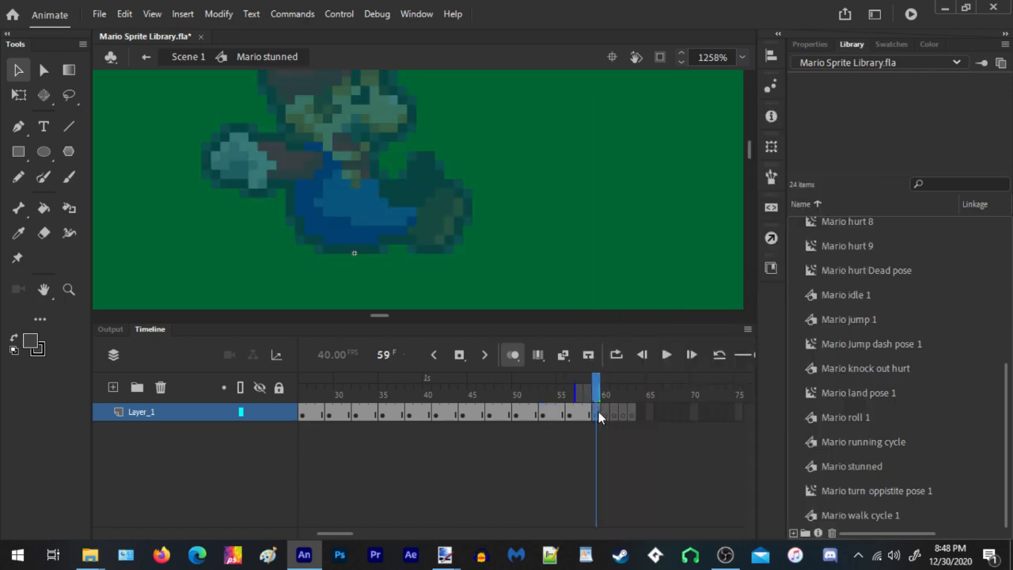
pyautogui.rightClick(598, 411)
pyautogui.click(643, 334)
pyautogui.click(650, 406)
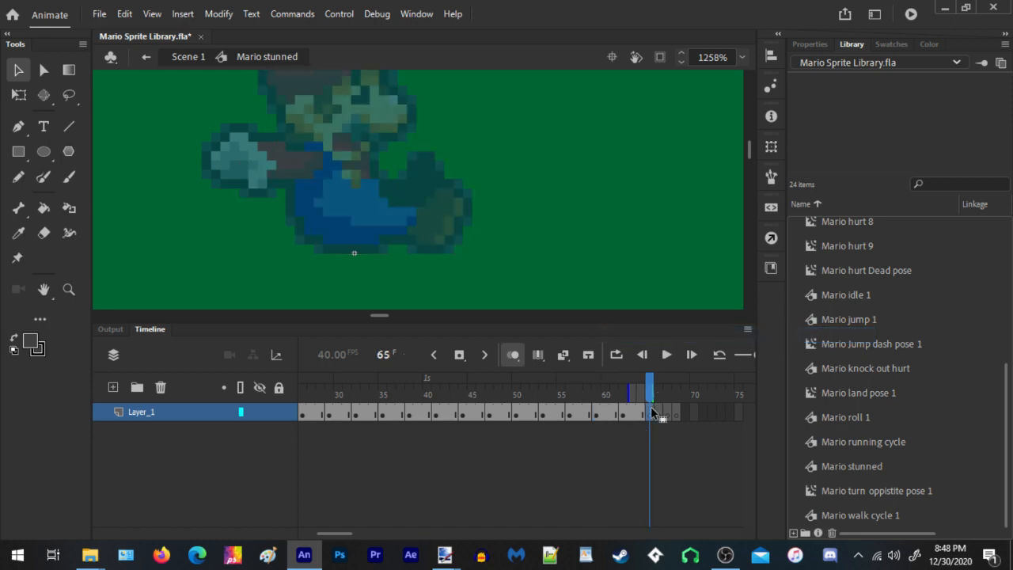
pyautogui.rightClick(651, 406)
pyautogui.click(712, 335)
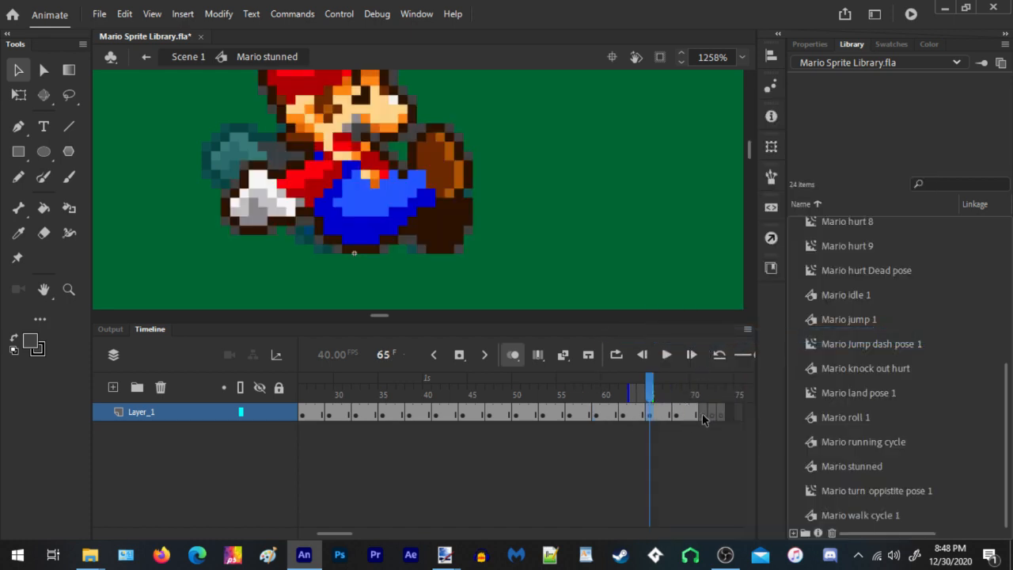
# Paste the copied pair of sitting poses again at frames 71, 77 and 83
pyautogui.click(702, 413)
pyautogui.rightClick(703, 413)
pyautogui.click(736, 338)
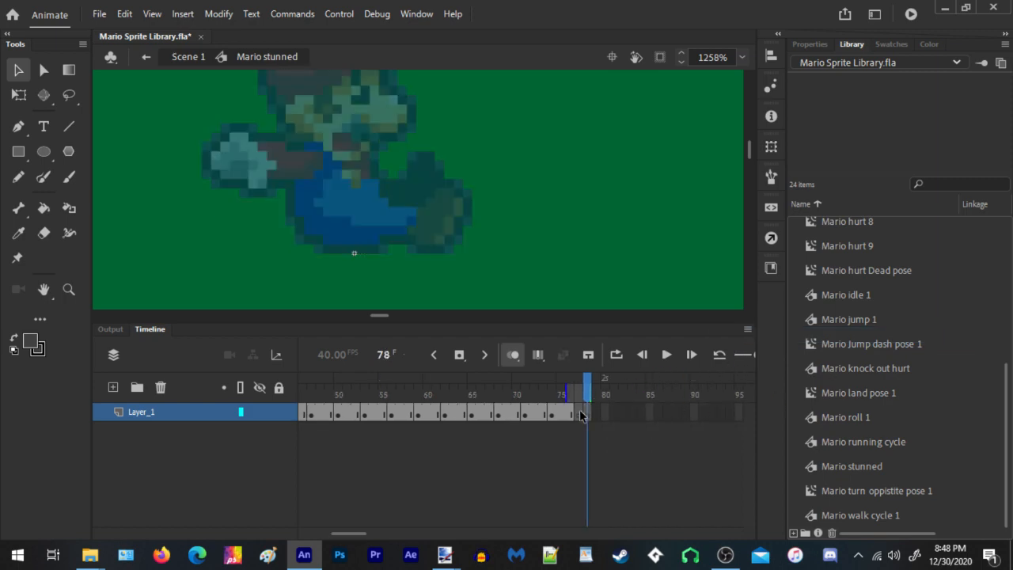
pyautogui.click(581, 412)
pyautogui.rightClick(581, 412)
pyautogui.click(655, 336)
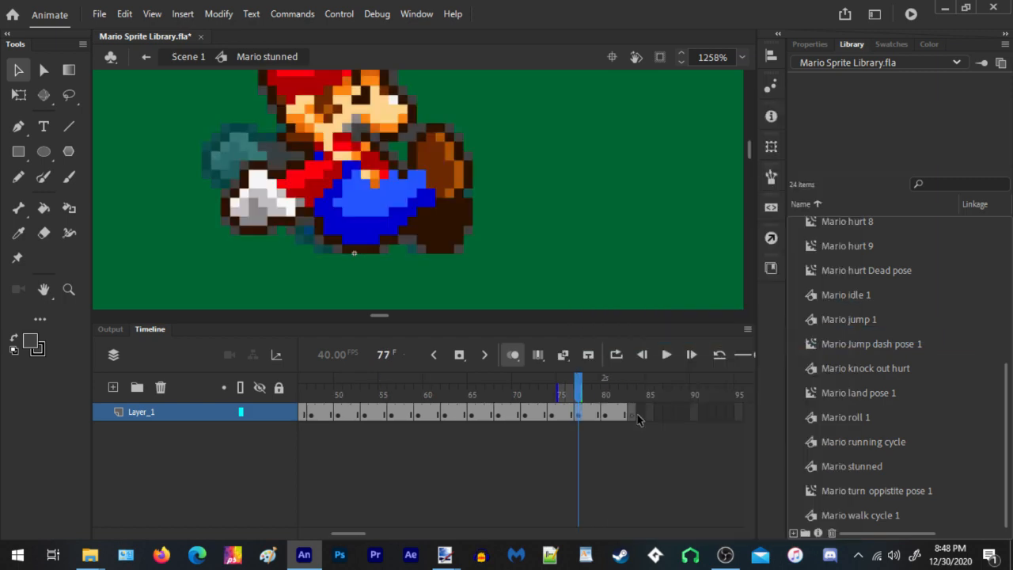
pyautogui.click(636, 413)
pyautogui.rightClick(636, 413)
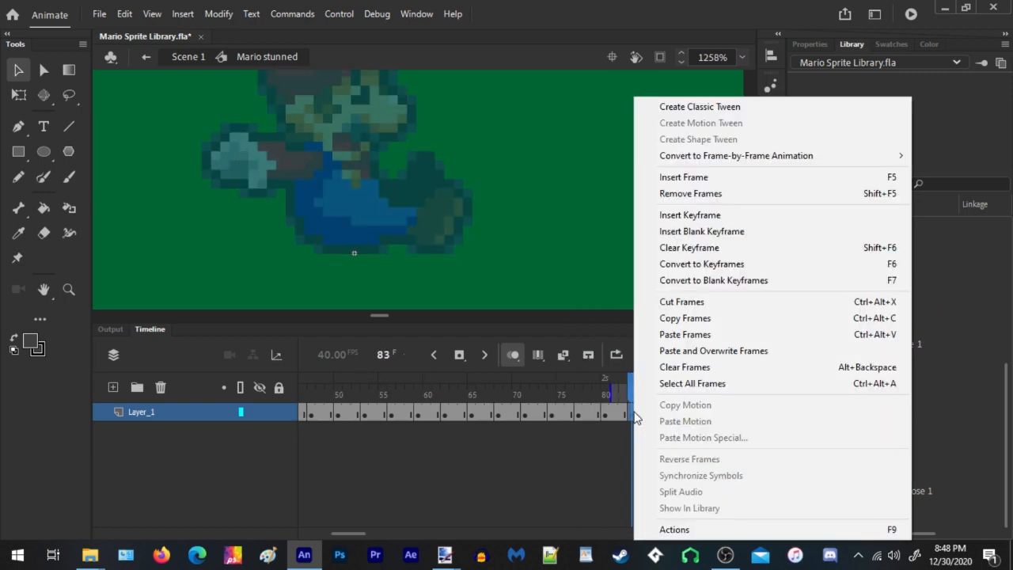
pyautogui.click(707, 335)
# Copy the last pair of sitting poses, frames 83 to 88, from the stunned animation
pyautogui.scroll(-5, 479, 299)
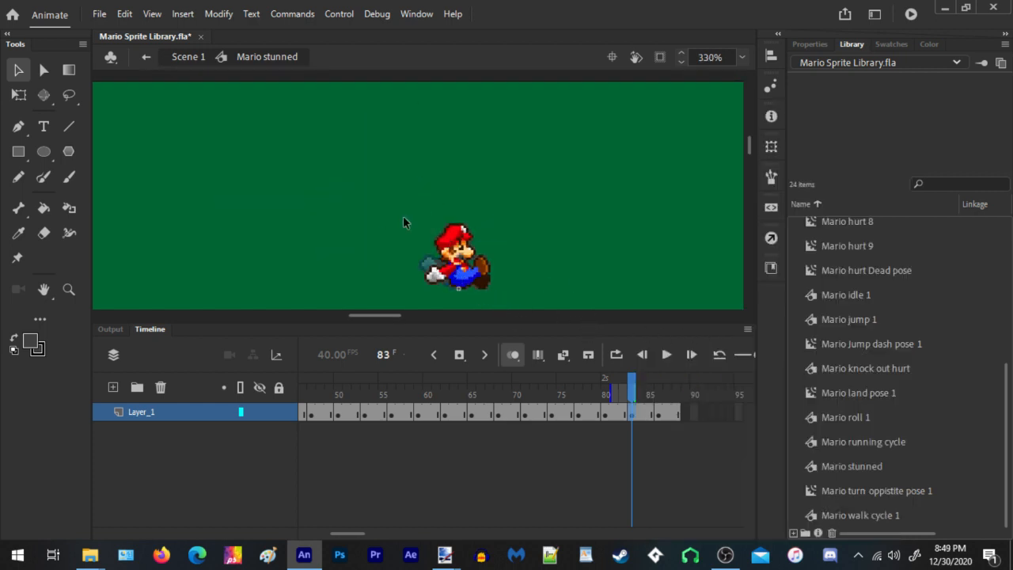
pyautogui.scroll(-3, 402, 261)
pyautogui.scroll(4, 354, 233)
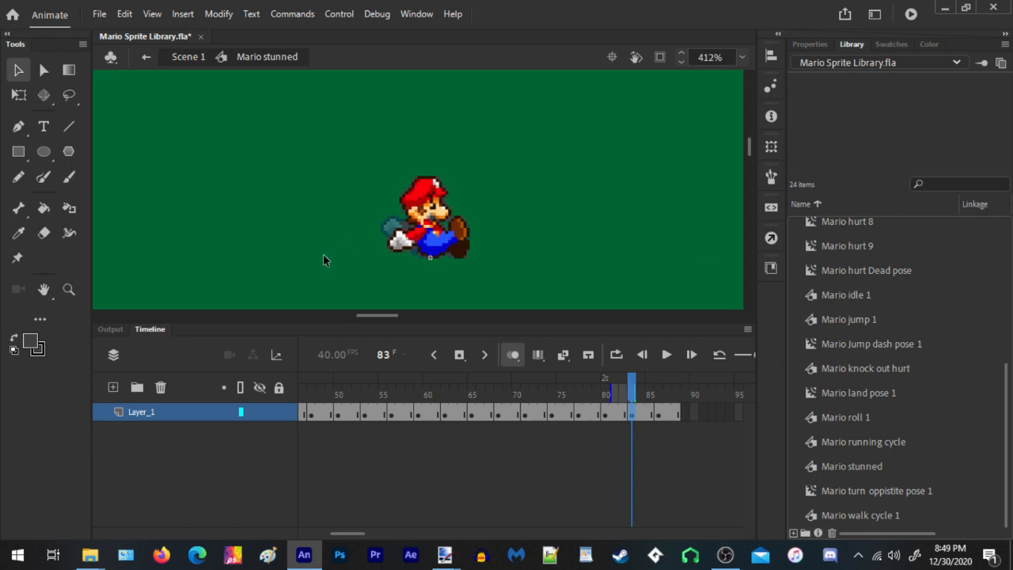
pyautogui.moveTo(678, 410); pyautogui.dragTo(633, 411)
pyautogui.rightClick(643, 413)
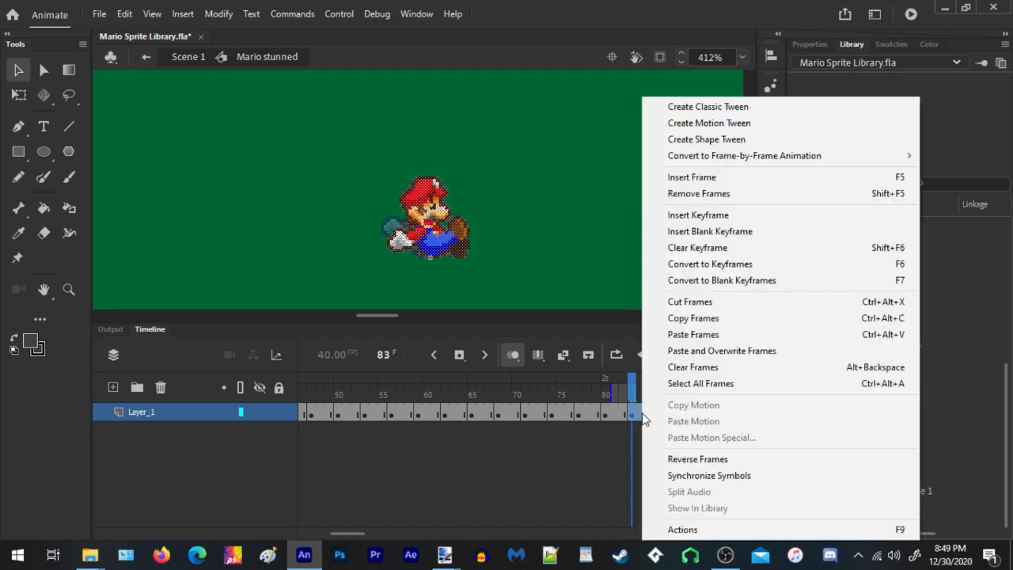
pyautogui.click(699, 318)
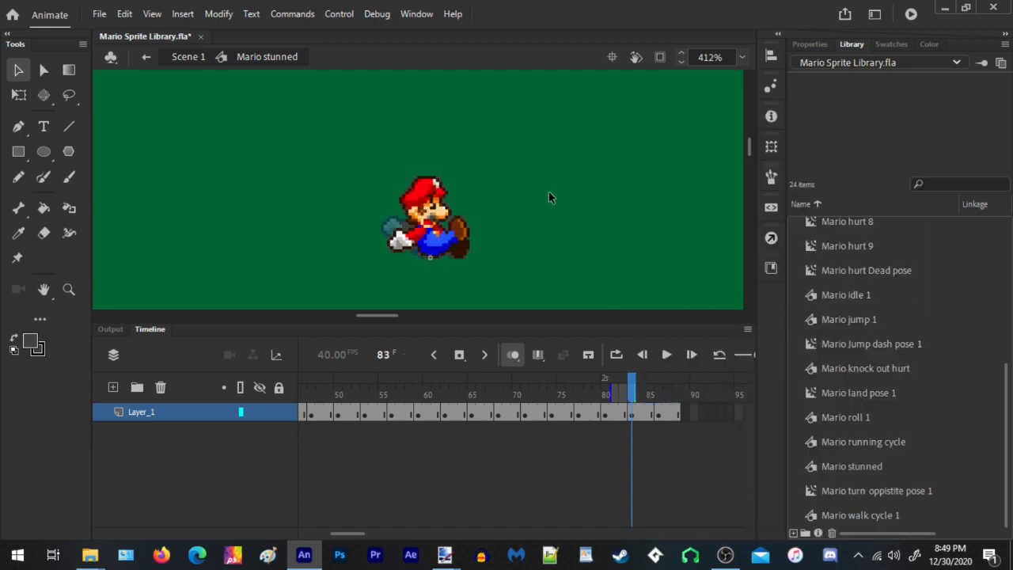
# Play the stunned animation to its end and return from the symbol to Scene 1
pyautogui.press('Return')
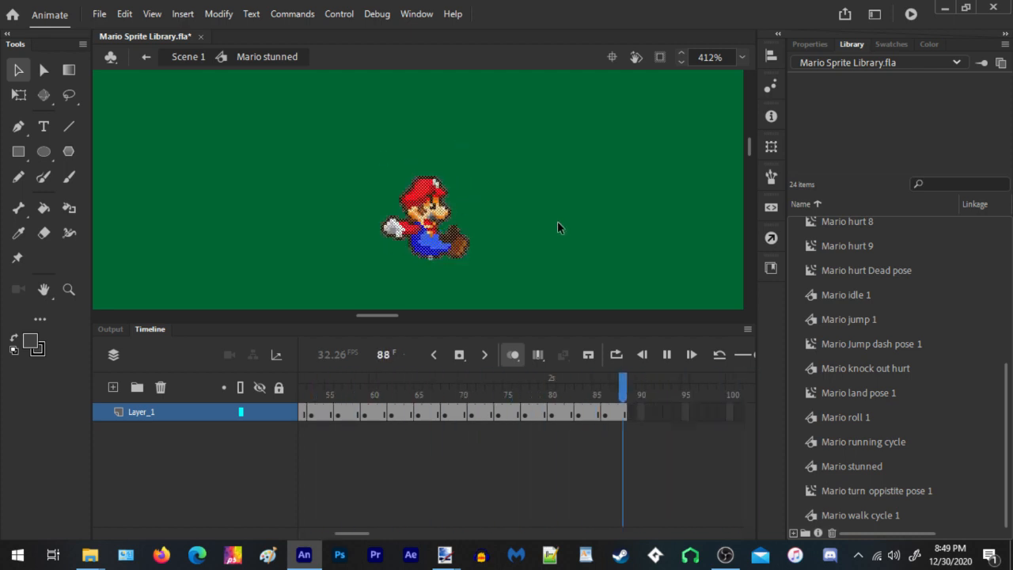
pyautogui.press('Return')
pyautogui.doubleClick(610, 184)
pyautogui.click(809, 44)
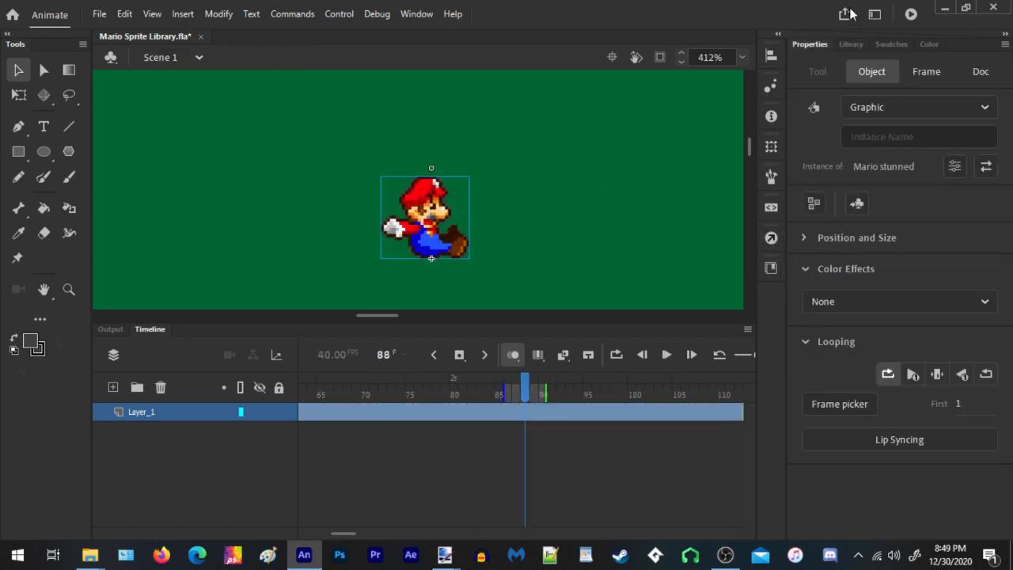
pyautogui.click(851, 45)
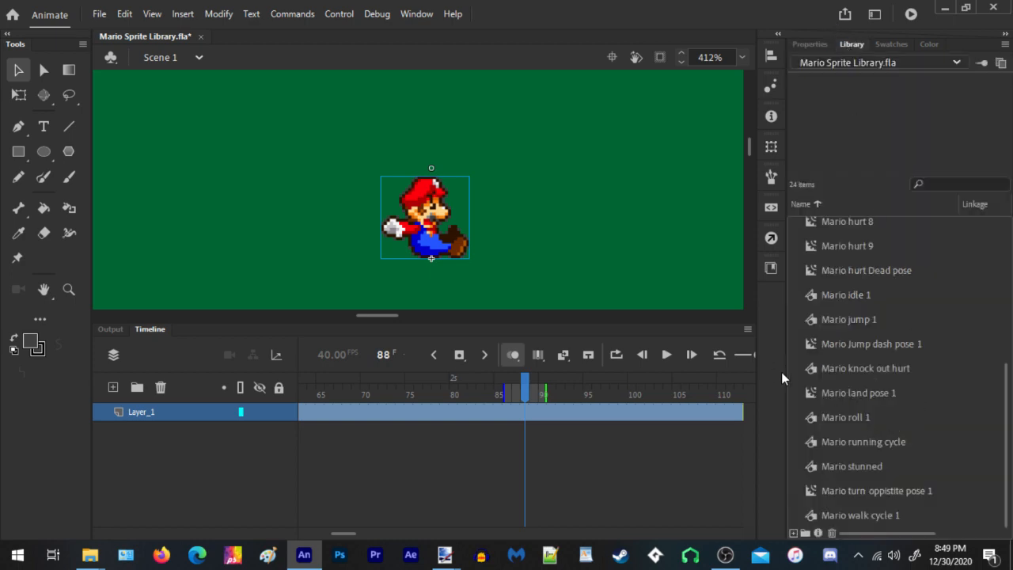
pyautogui.moveTo(558, 198); pyautogui.dragTo(487, 175)
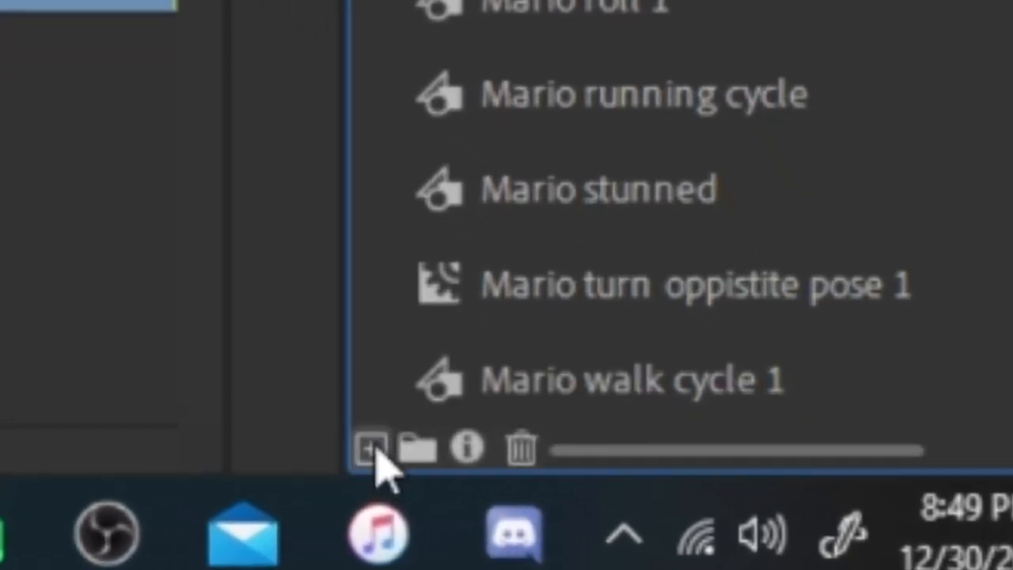
# Create a new Graphic symbol named "Mario stunned and on his butt" in the library
pyautogui.click(374, 448)
pyautogui.click(71, 183)
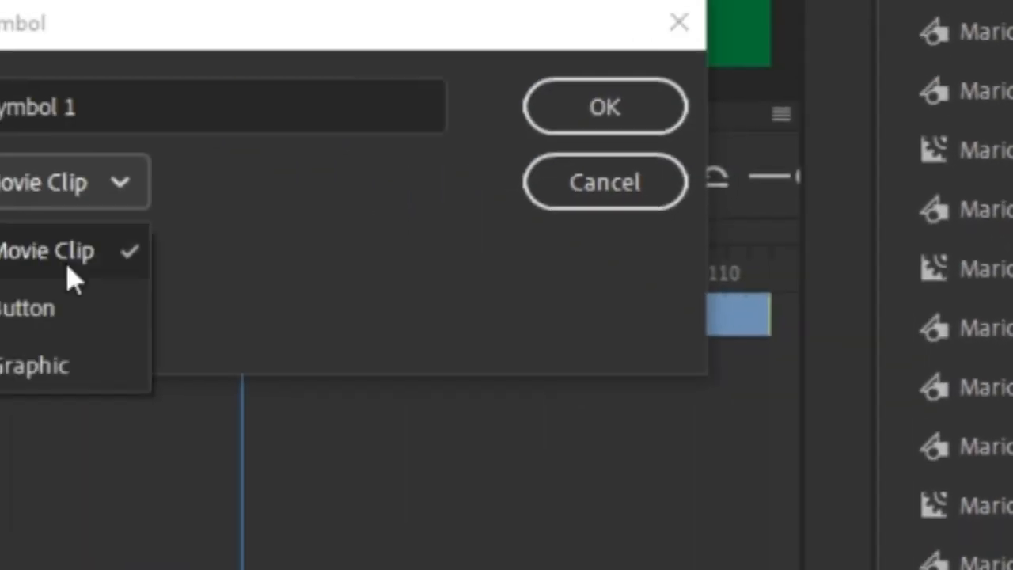
pyautogui.click(210, 416)
pyautogui.click(272, 182)
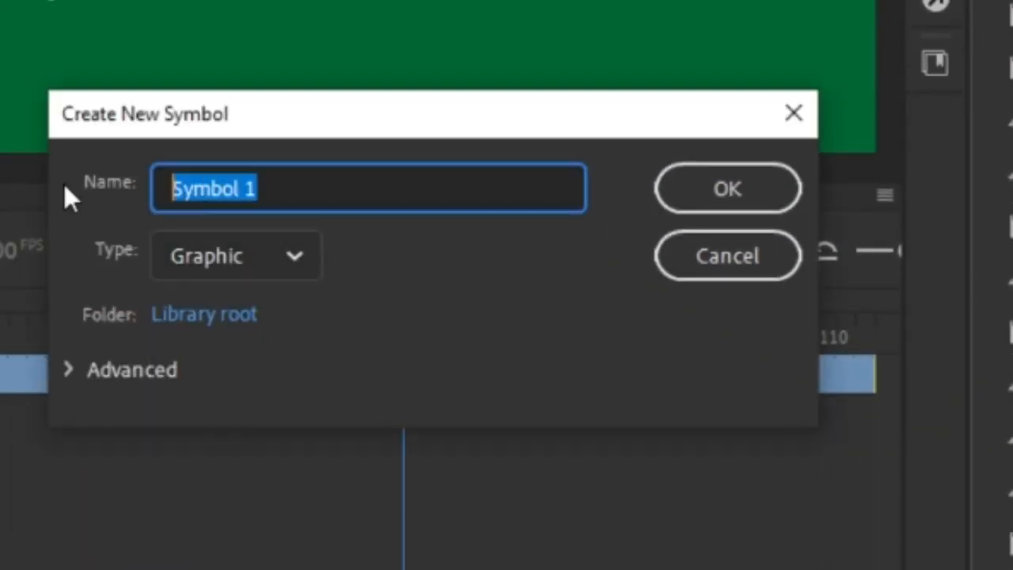
pyautogui.write('Mar')
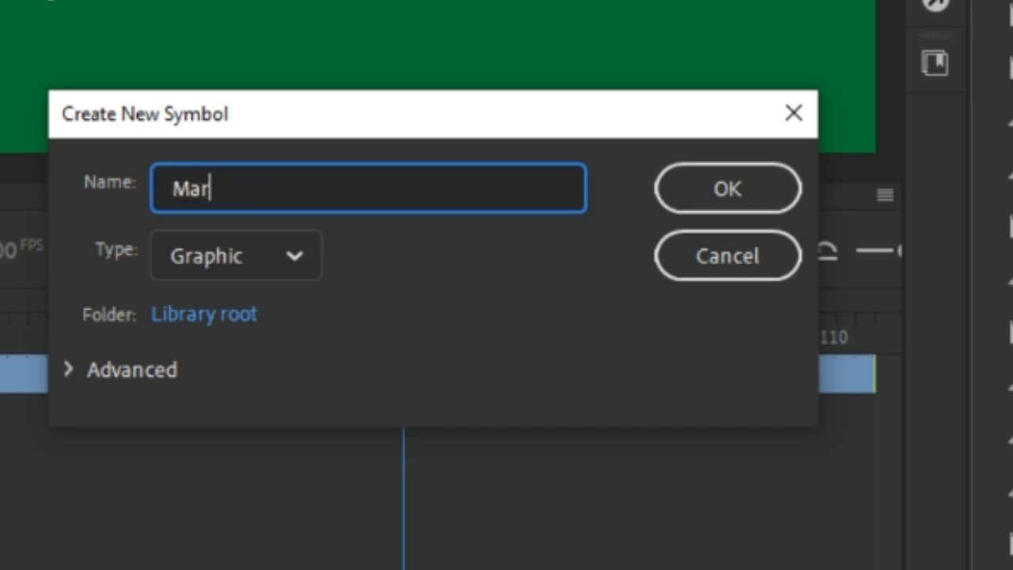
pyautogui.write('io stunn')
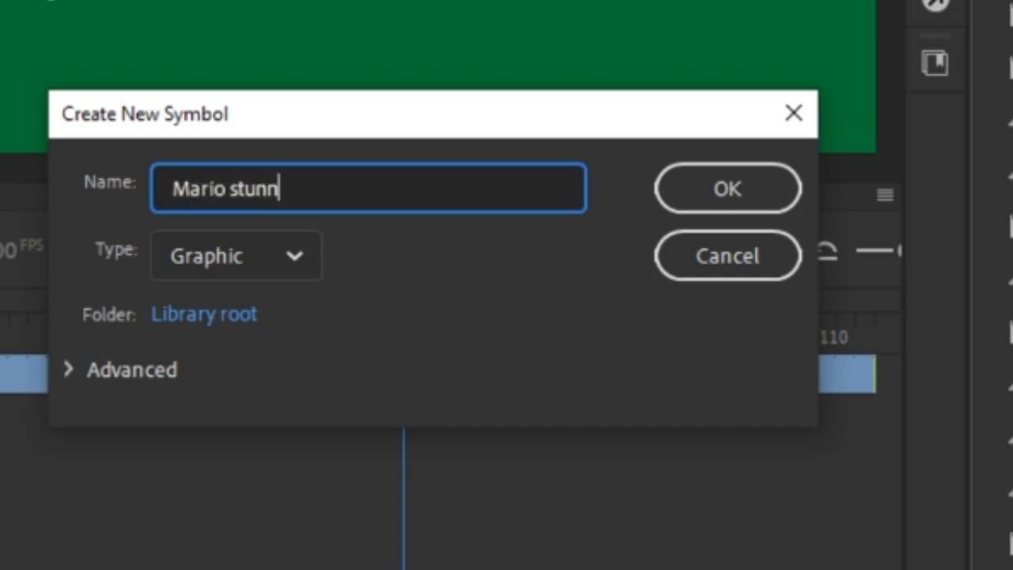
pyautogui.write('ed and on ')
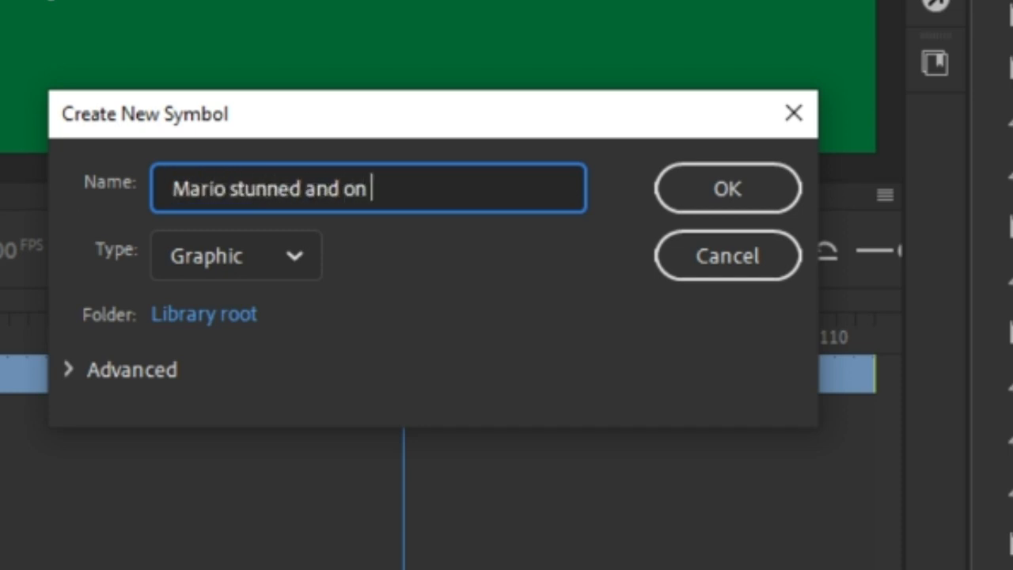
pyautogui.write('his butt')
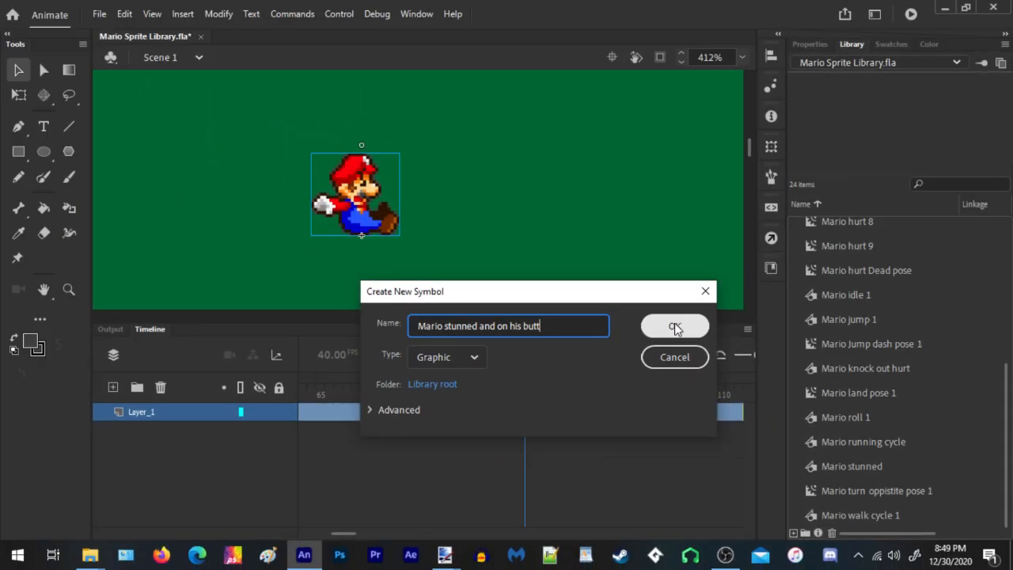
pyautogui.click(728, 183)
# Paste the copied sitting-pose frames at frame 1 of the new symbol's timeline
pyautogui.rightClick(568, 174)
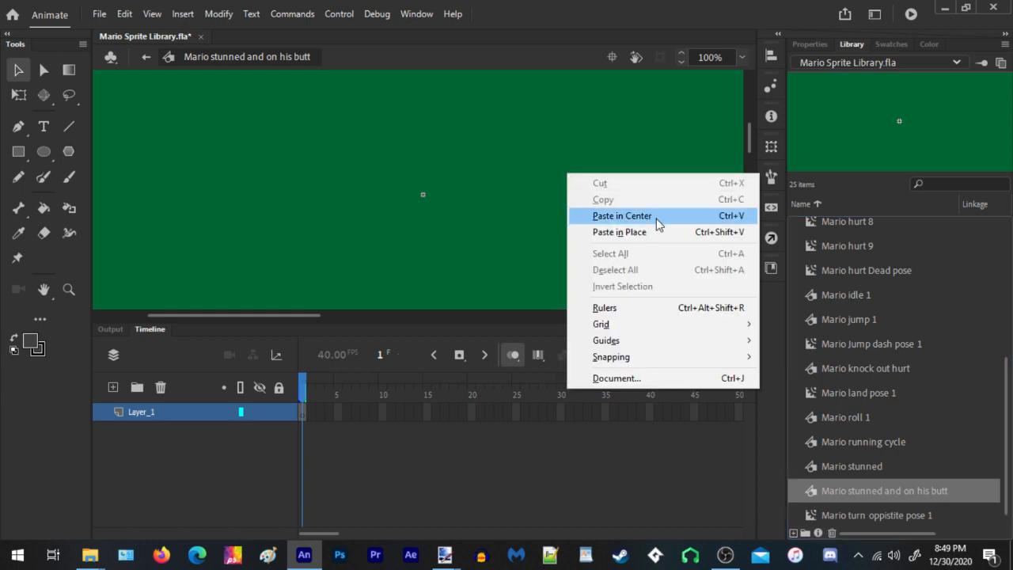
pyautogui.rightClick(303, 420)
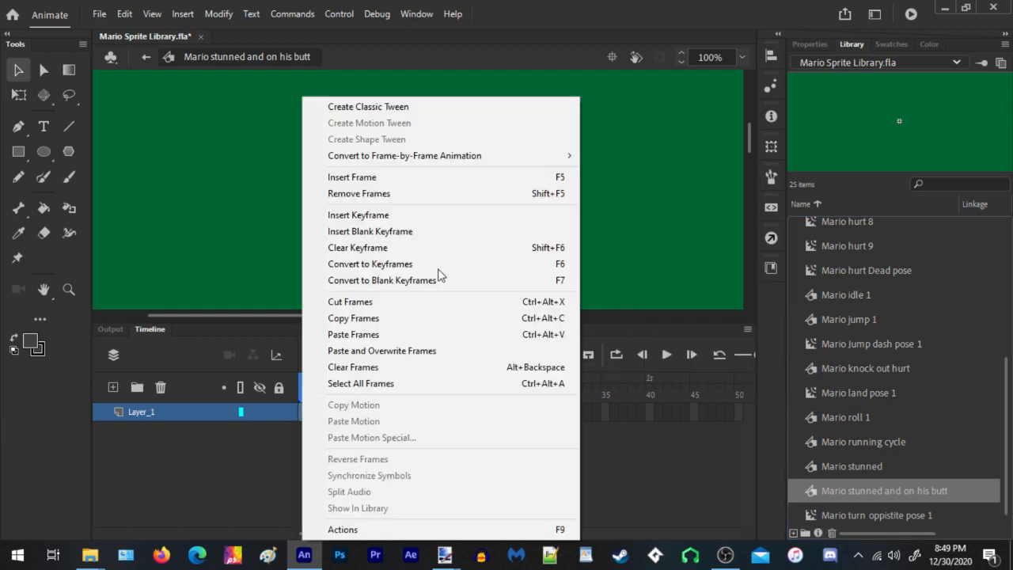
pyautogui.click(376, 334)
pyautogui.scroll(8, 437, 171)
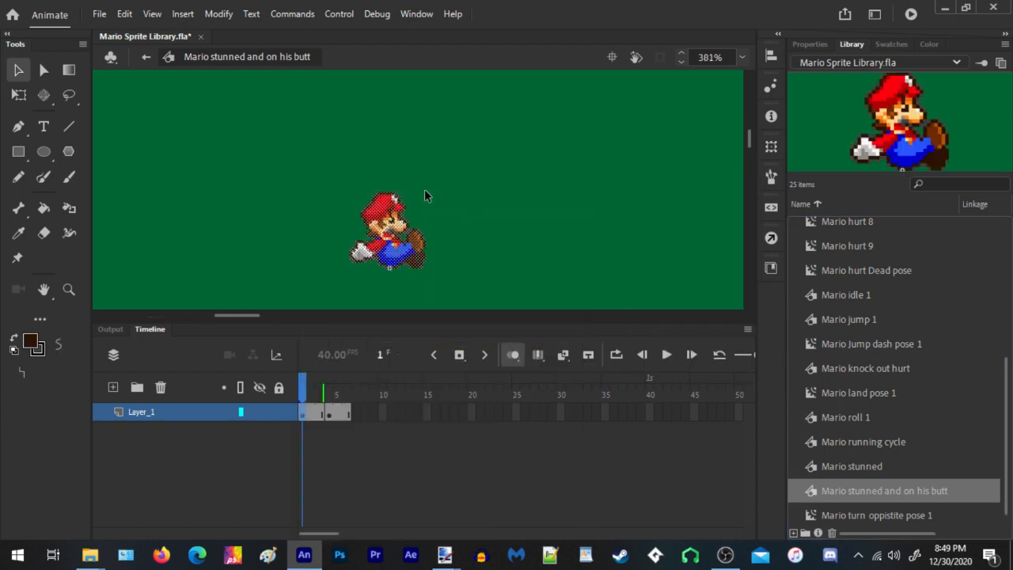
pyautogui.scroll(-4, 334, 296)
pyautogui.hscroll(-2, 340, 301)
pyautogui.scroll(2, 330, 289)
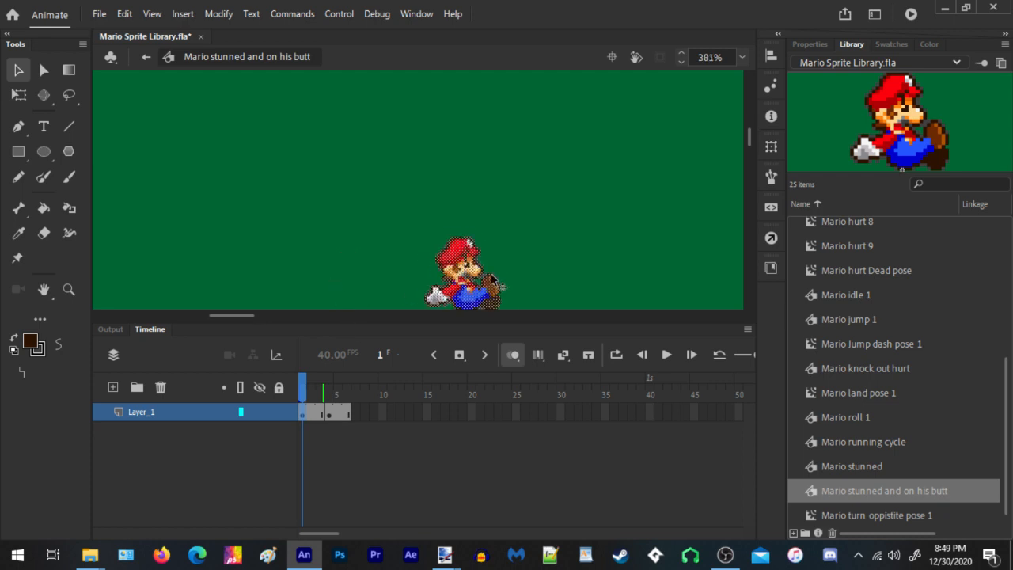
pyautogui.scroll(2, 469, 280)
pyautogui.scroll(-2, 459, 269)
pyautogui.scroll(2, 480, 283)
pyautogui.scroll(3, 459, 273)
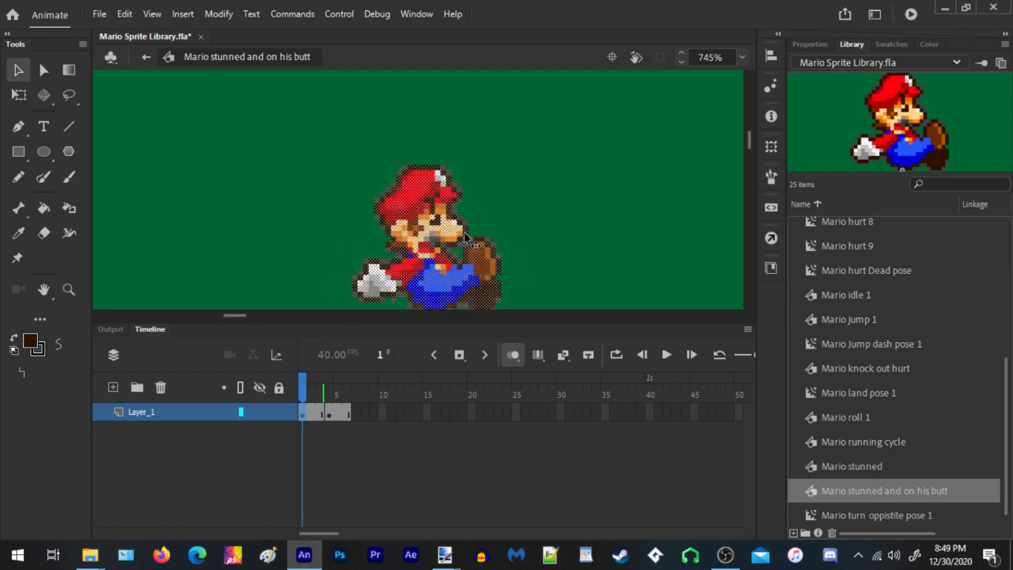
# Nudge the second sitting pose at frame 4 slightly to the right so it lines up with the first pose
pyautogui.click(331, 410)
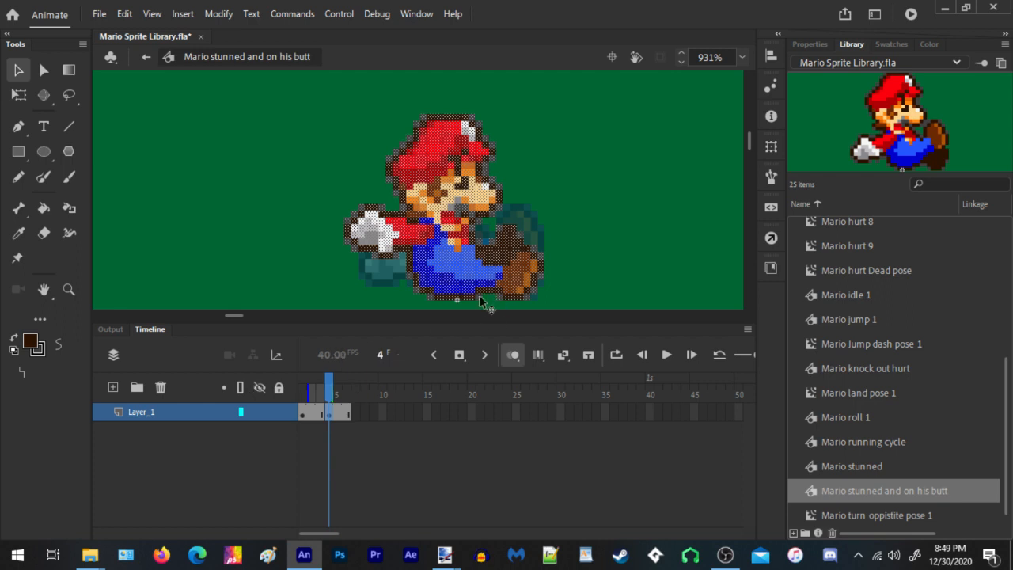
pyautogui.press('Right')
pyautogui.press('Right')
pyautogui.press('Right')
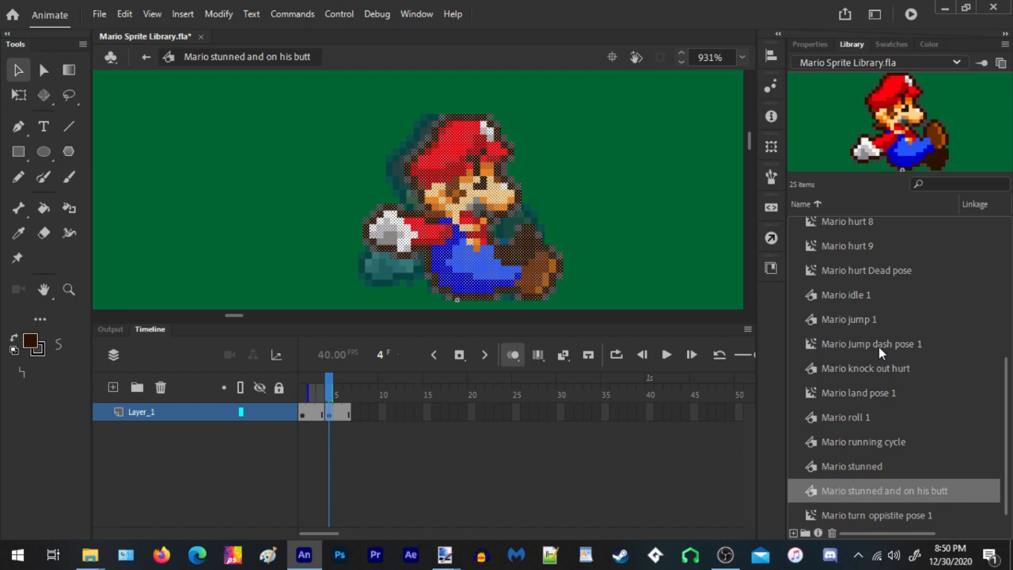
pyautogui.press('Left')
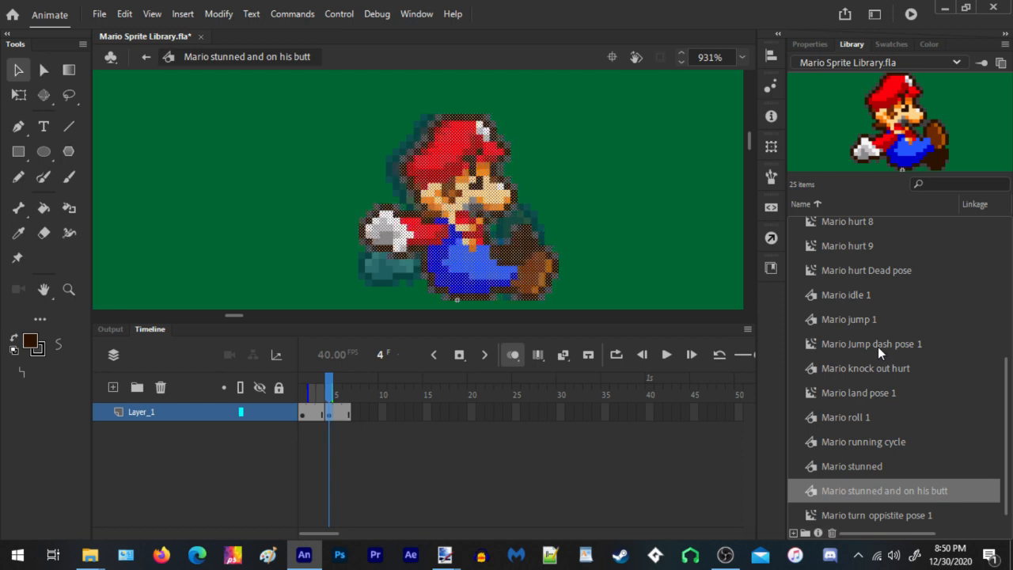
# Play the two-pose sitting animation and inspect up close how the poses line up
pyautogui.press('.')
pyautogui.press('.')
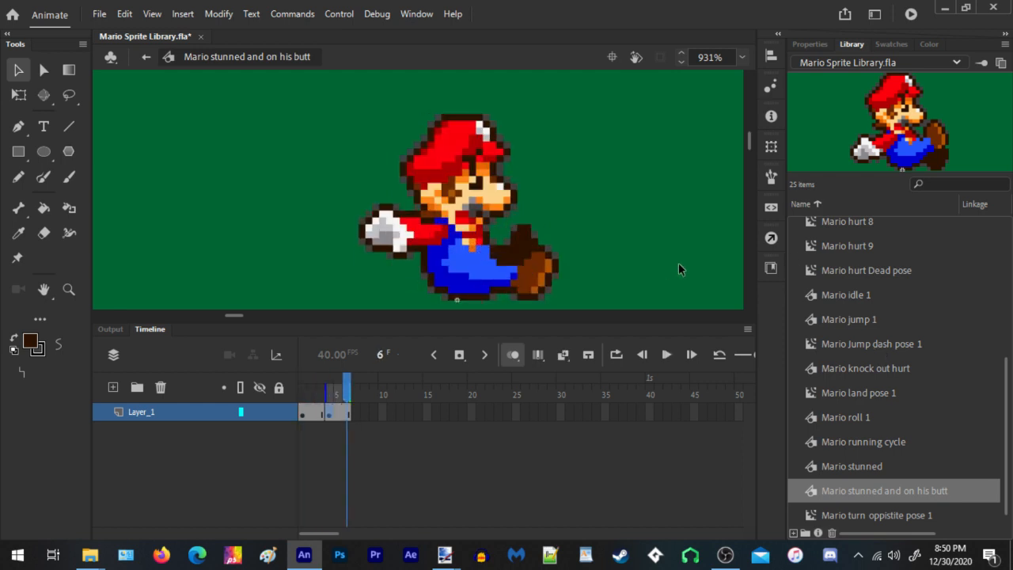
pyautogui.press('Return')
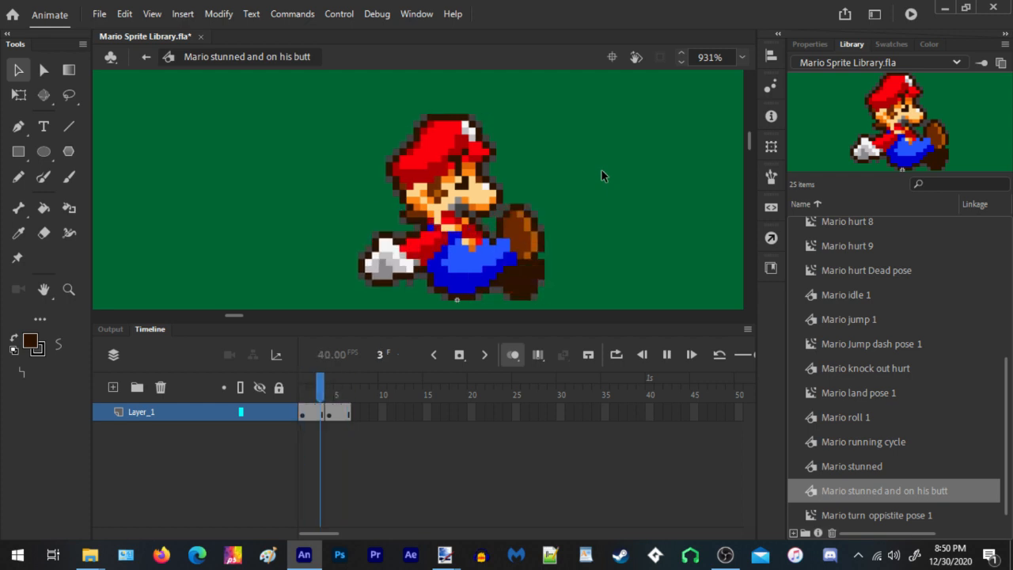
pyautogui.scroll(4, 418, 297)
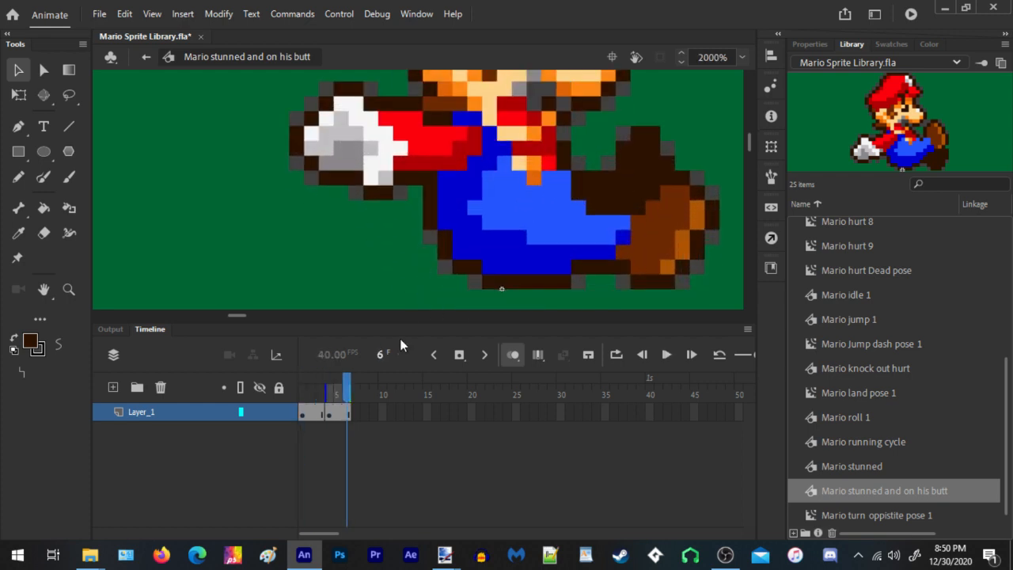
pyautogui.click(331, 415)
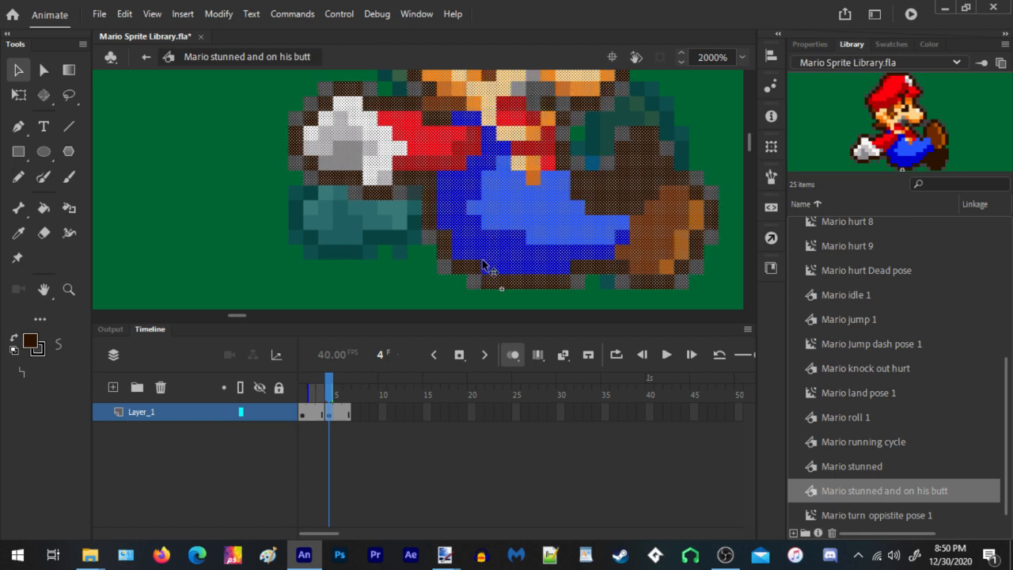
pyautogui.click(207, 215)
pyautogui.press('Return')
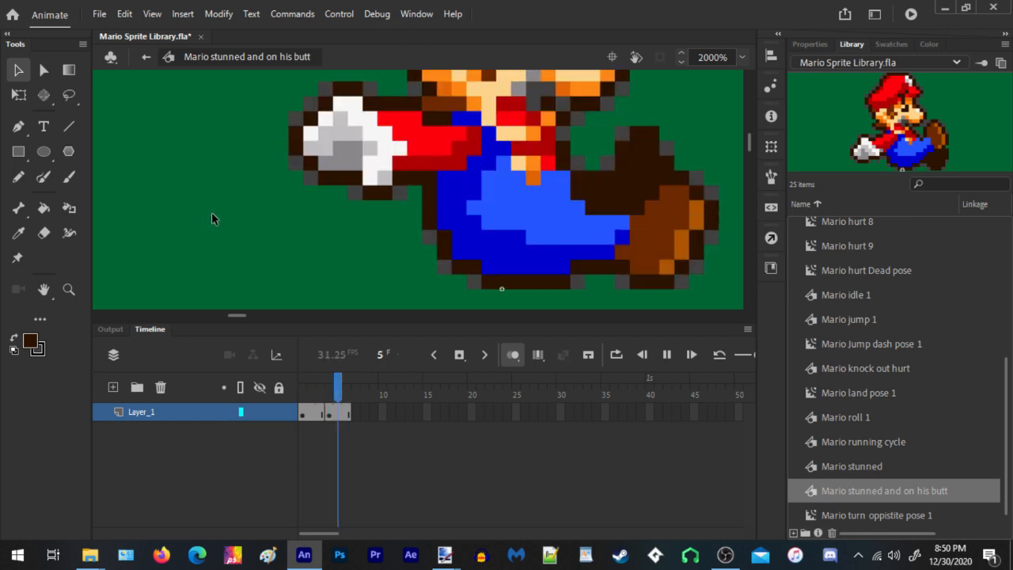
pyautogui.press('Return')
pyautogui.scroll(-8, 230, 221)
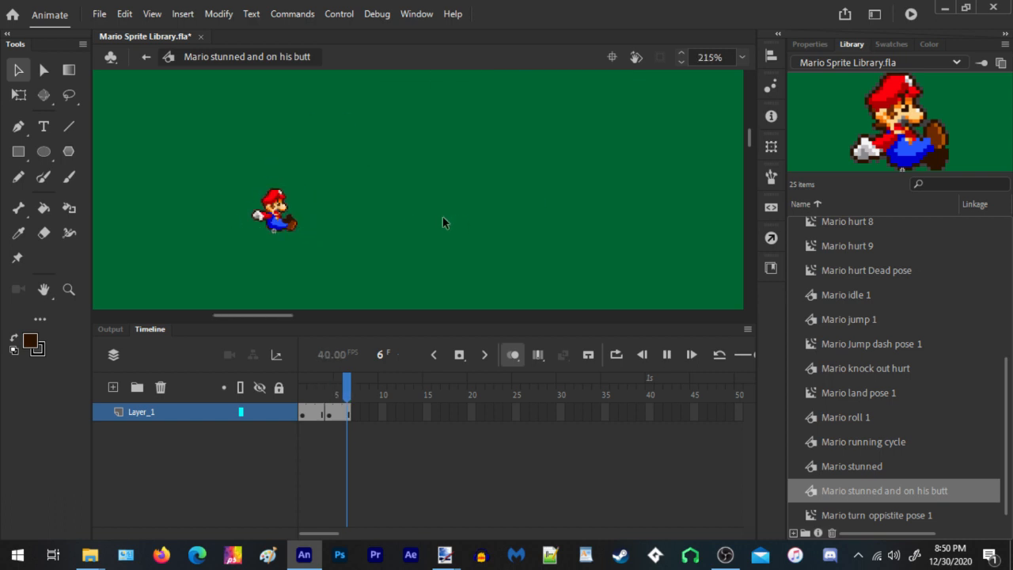
# Return to Scene 1 and place an instance of "Mario stunned and on his butt" to the right of the stunned Mario
pyautogui.click(144, 55)
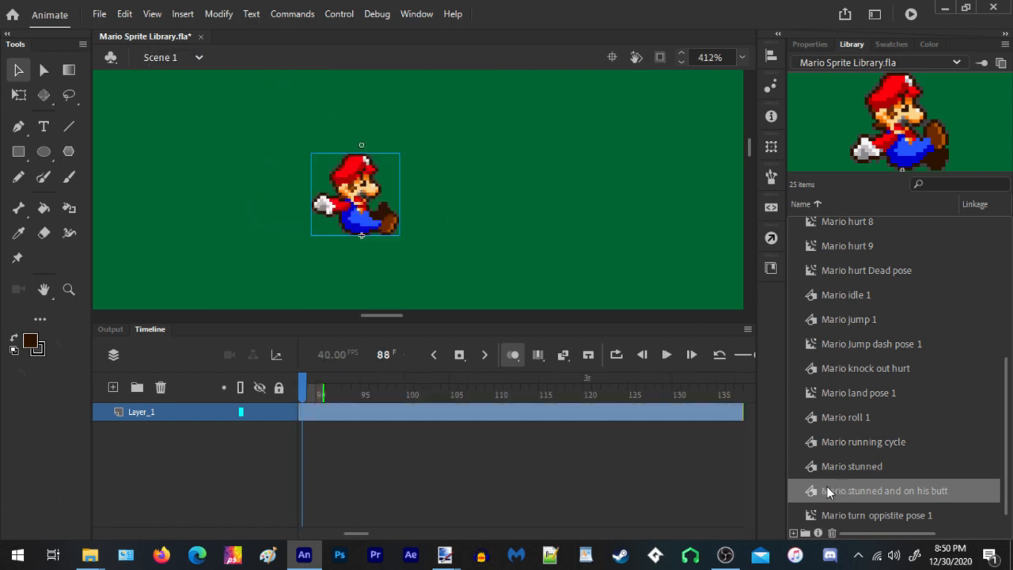
pyautogui.moveTo(810, 494); pyautogui.dragTo(625, 237)
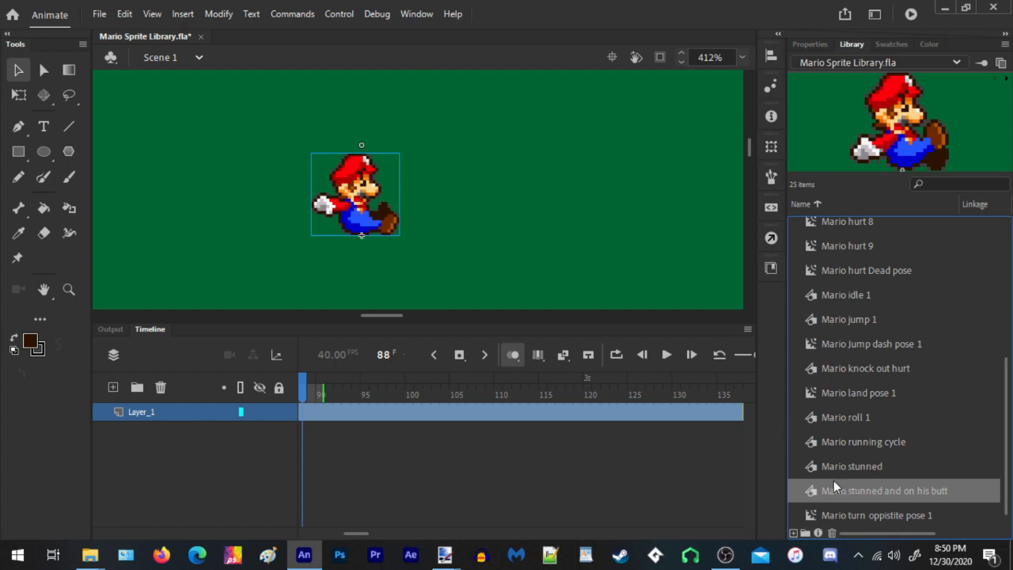
pyautogui.moveTo(554, 178); pyautogui.dragTo(554, 178)
# Play the Scene 1 timeline to preview the new sitting loop beside the stunned animation
pyautogui.press('Return')
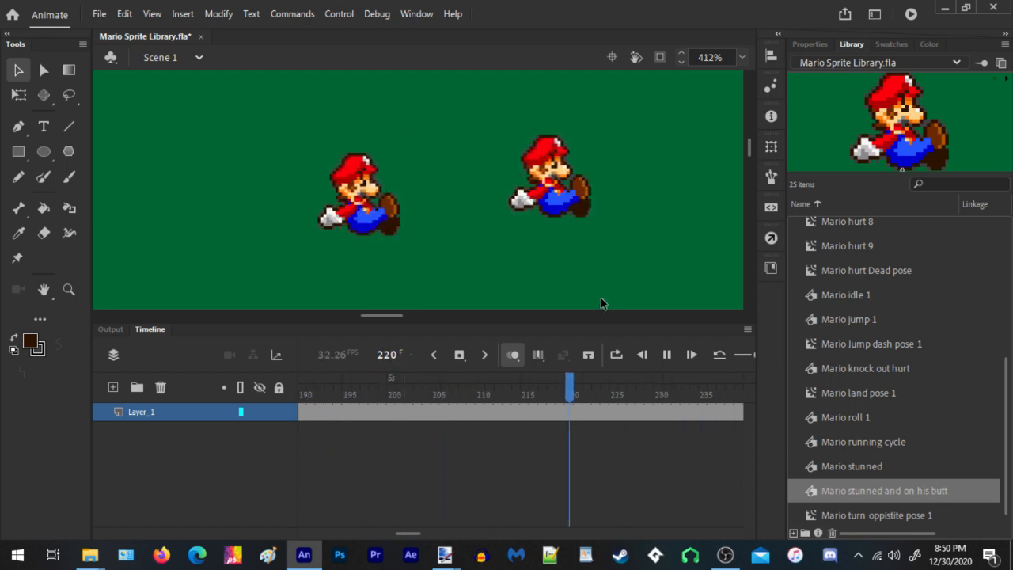
pyautogui.press('Return')
pyautogui.press('Return')
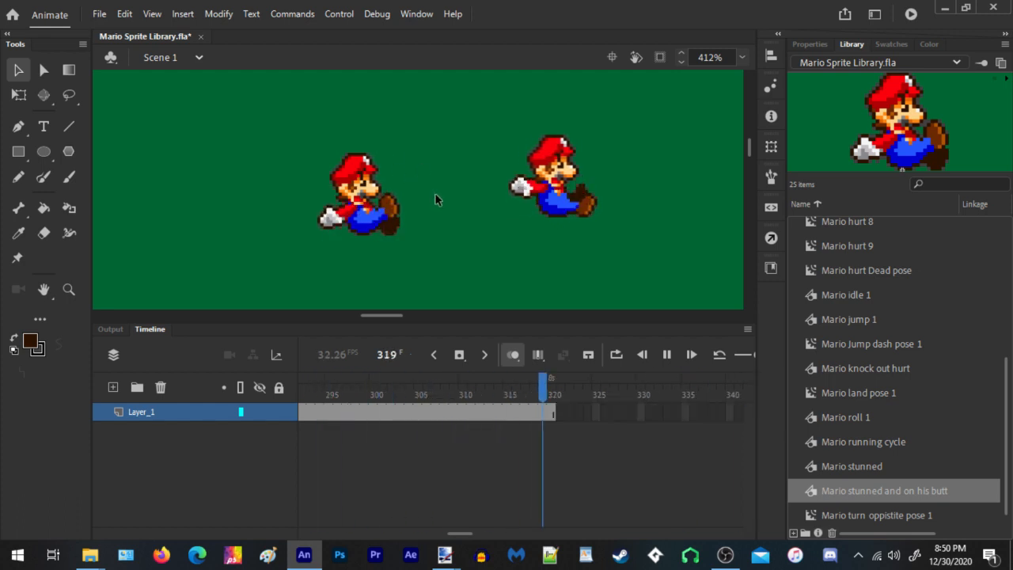
pyautogui.scroll(-5, 443, 210)
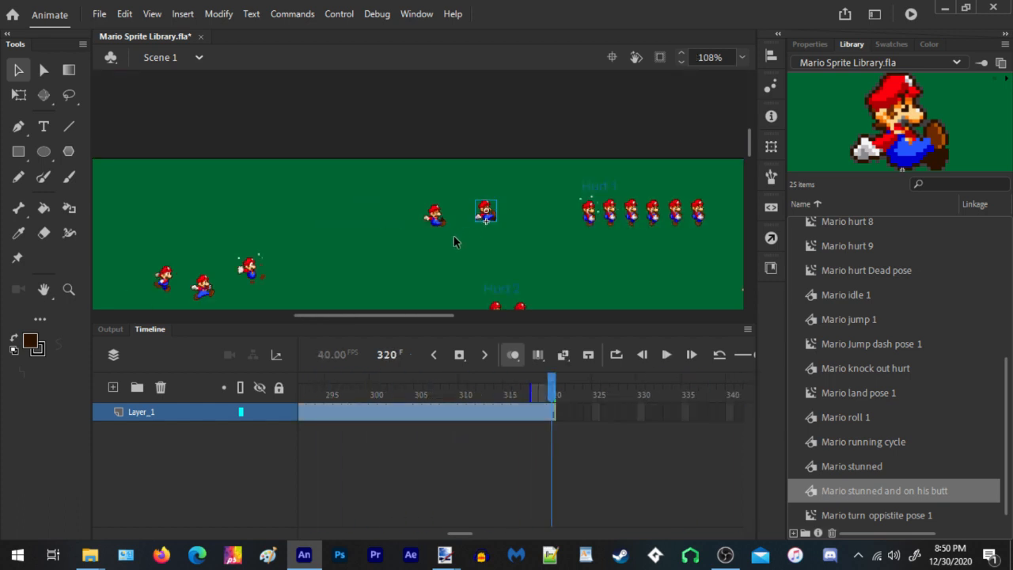
pyautogui.press('Return')
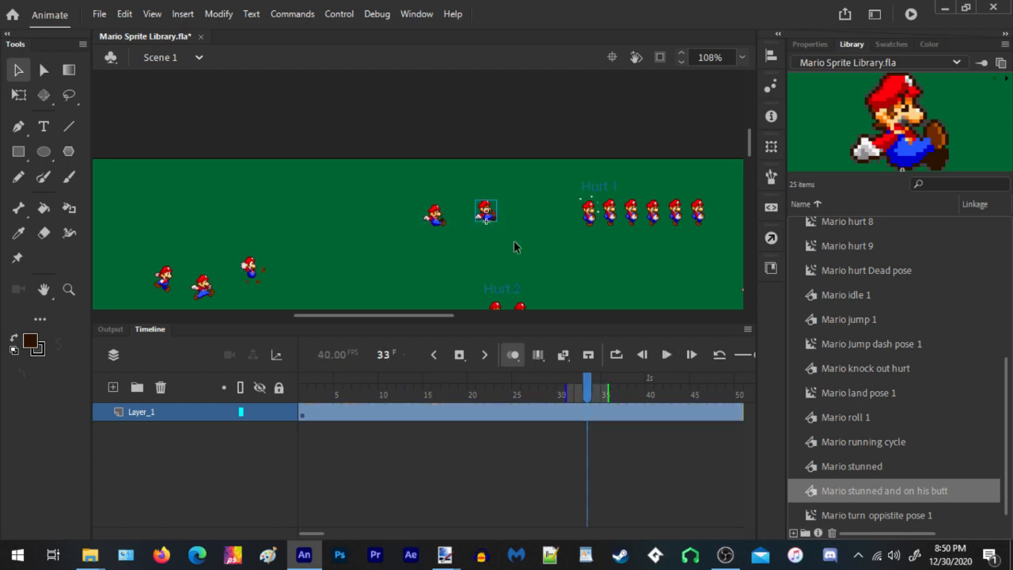
# Open the Mario stunned symbol from the stage and copy its frames 1 to 4
pyautogui.scroll(5, 470, 245)
pyautogui.click(316, 129)
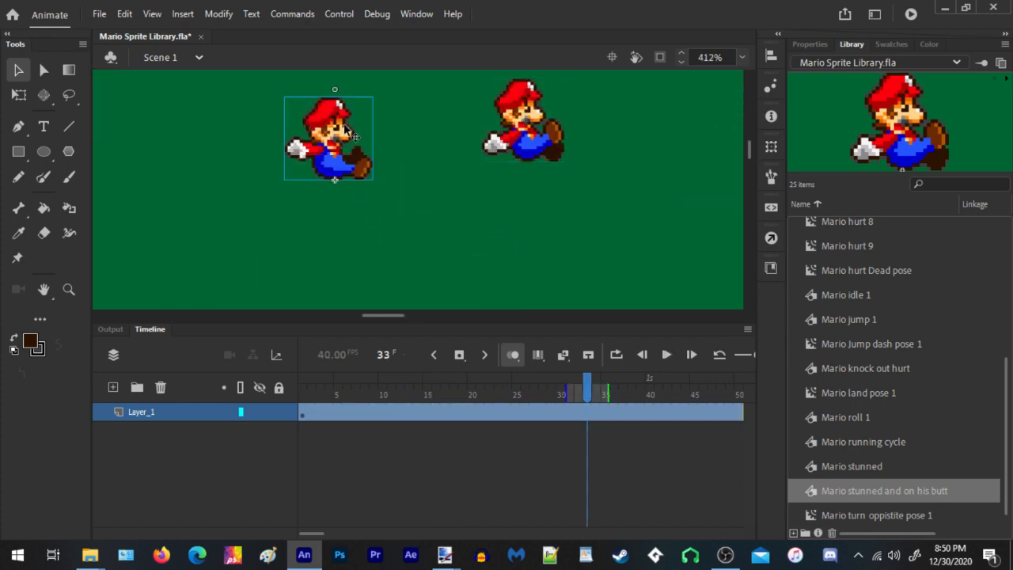
pyautogui.doubleClick(346, 129)
pyautogui.moveTo(333, 390); pyautogui.dragTo(133, 373)
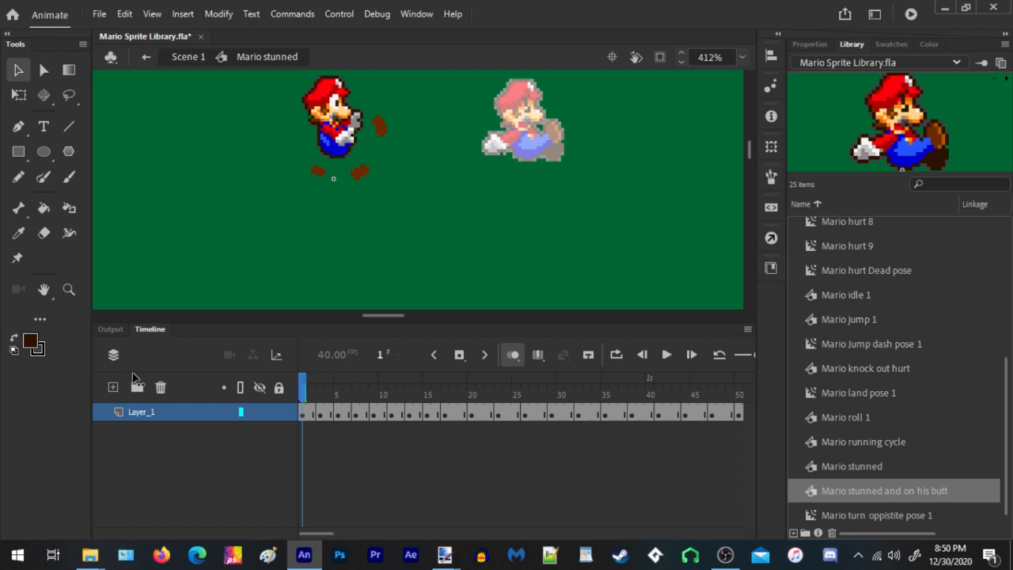
pyautogui.rightClick(308, 410)
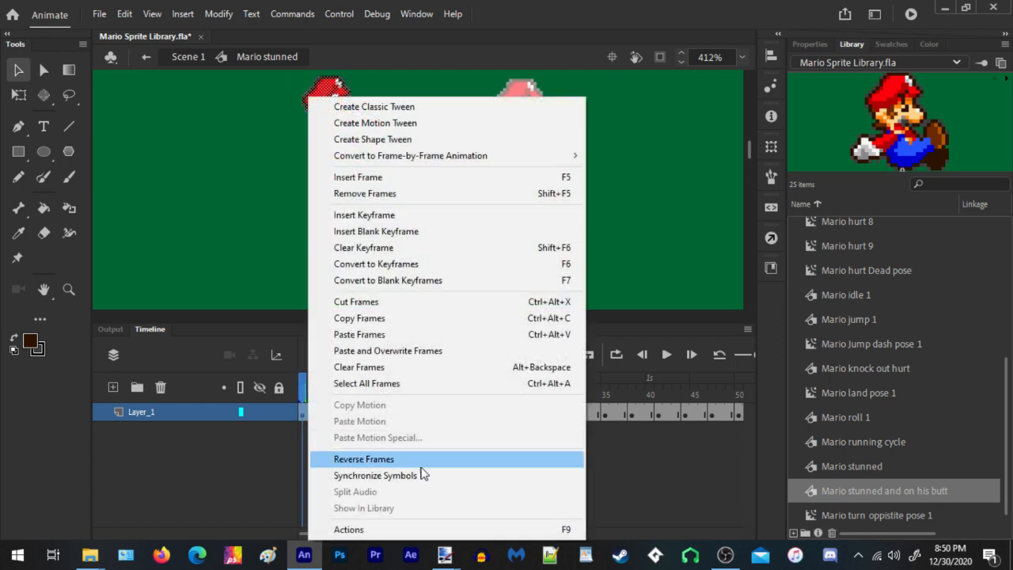
pyautogui.click(360, 319)
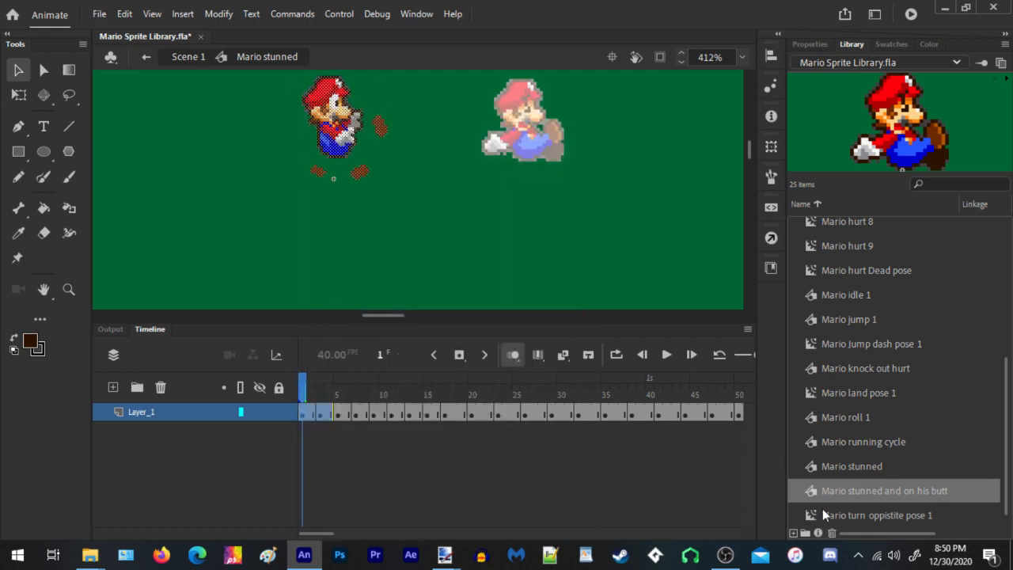
# Create a new Graphic symbol named "Mario about to trip on his butt" in the library
pyautogui.click(793, 534)
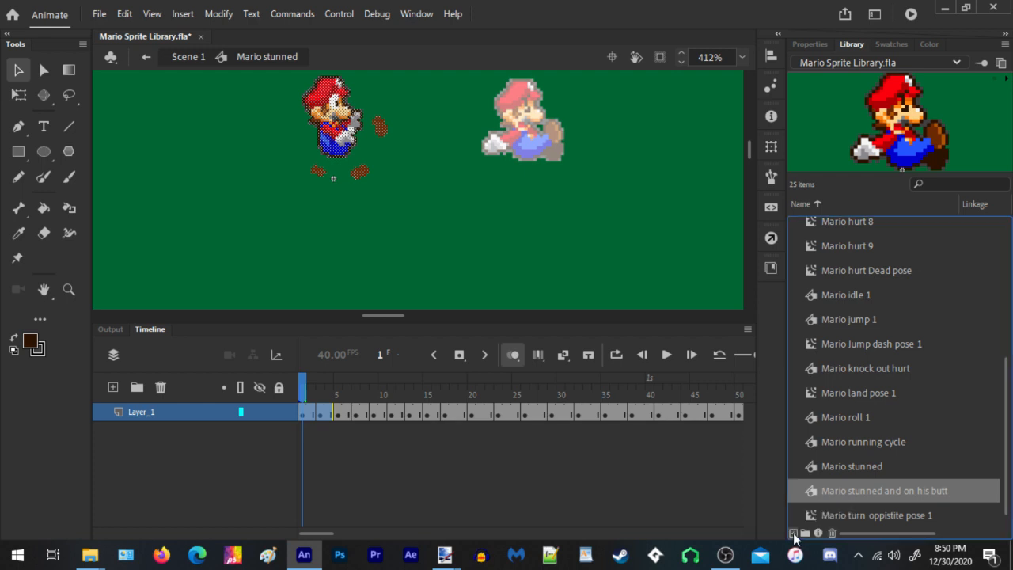
pyautogui.write('Mario about to trip on his butt')
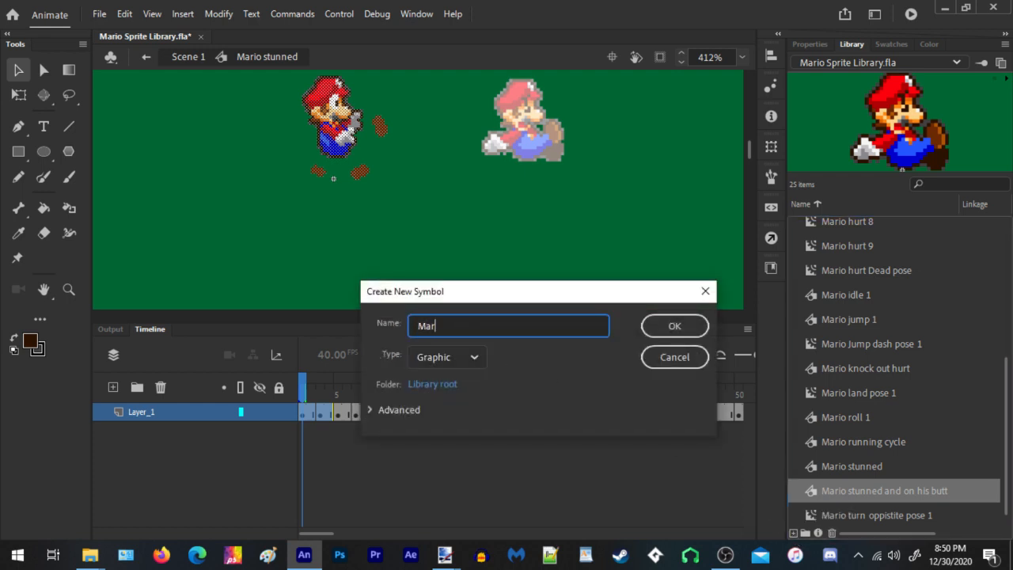
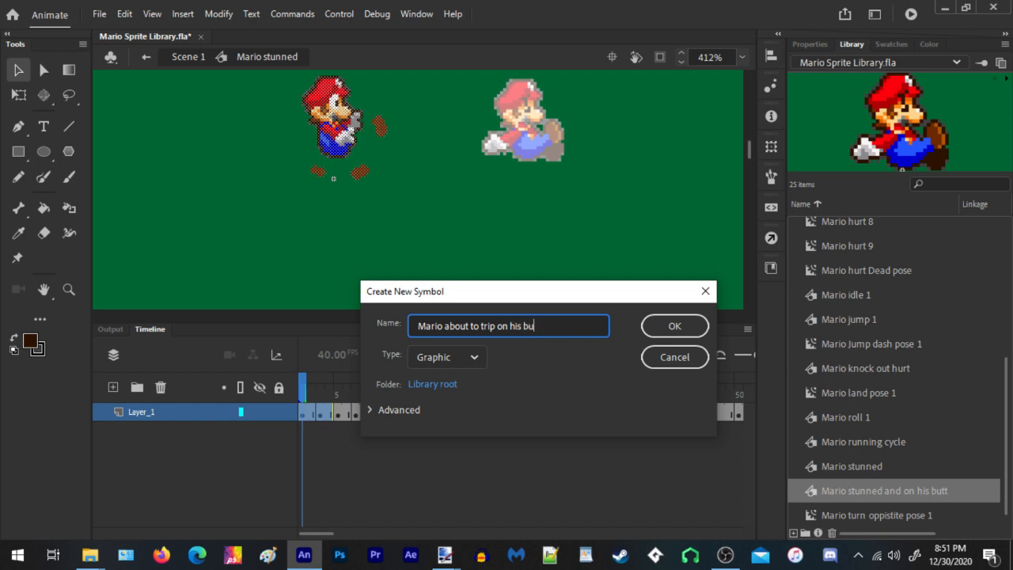
pyautogui.click(675, 322)
# Paste the copied tripping frames at frame 1 of the new symbol's timeline and play them
pyautogui.rightClick(303, 416)
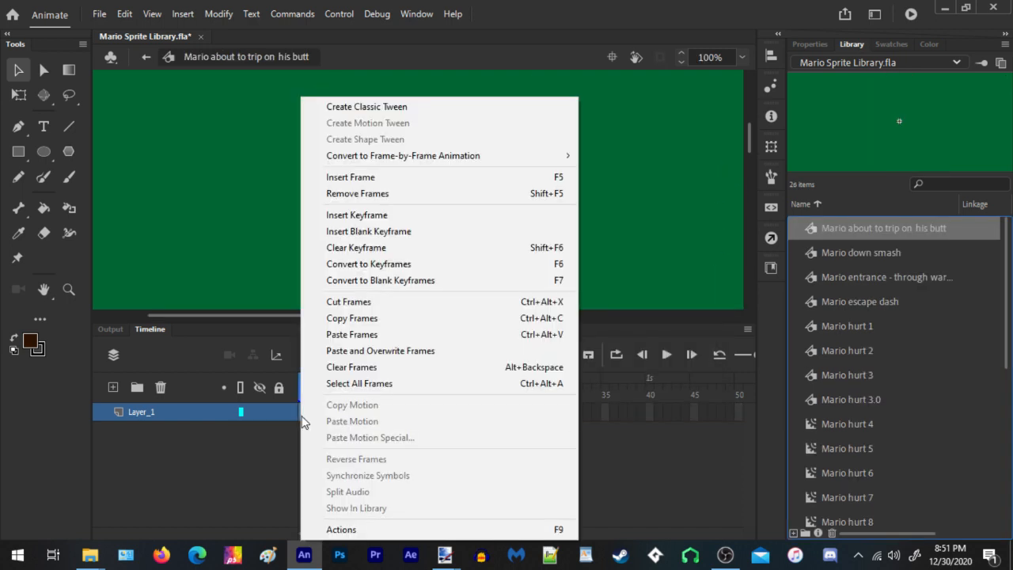
pyautogui.click(351, 334)
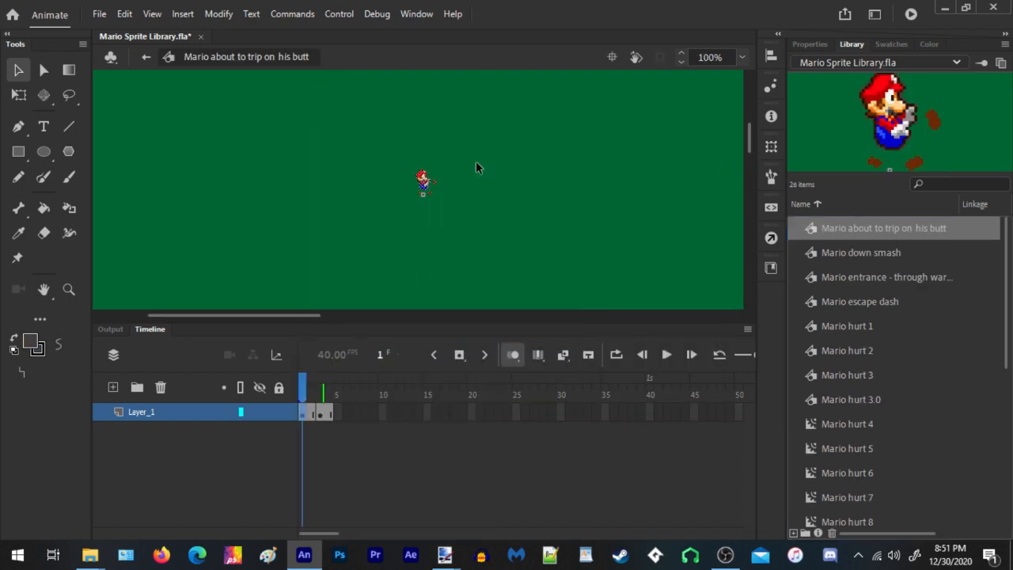
pyautogui.scroll(5, 445, 169)
pyautogui.press('Return')
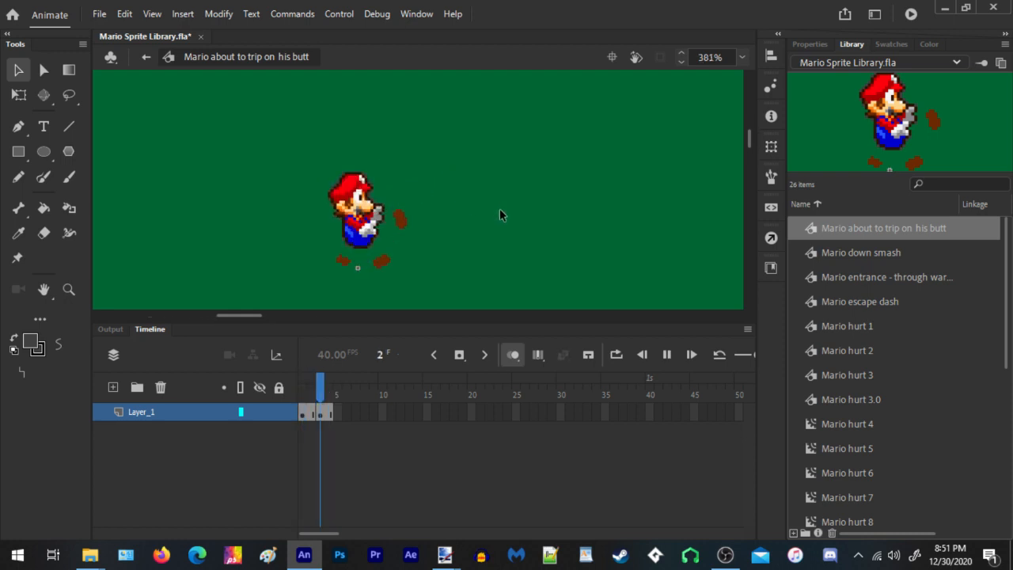
# Return to Scene 1 and place an instance of "Mario about to trip on his butt" to the left of the stunned Mario
pyautogui.click(146, 57)
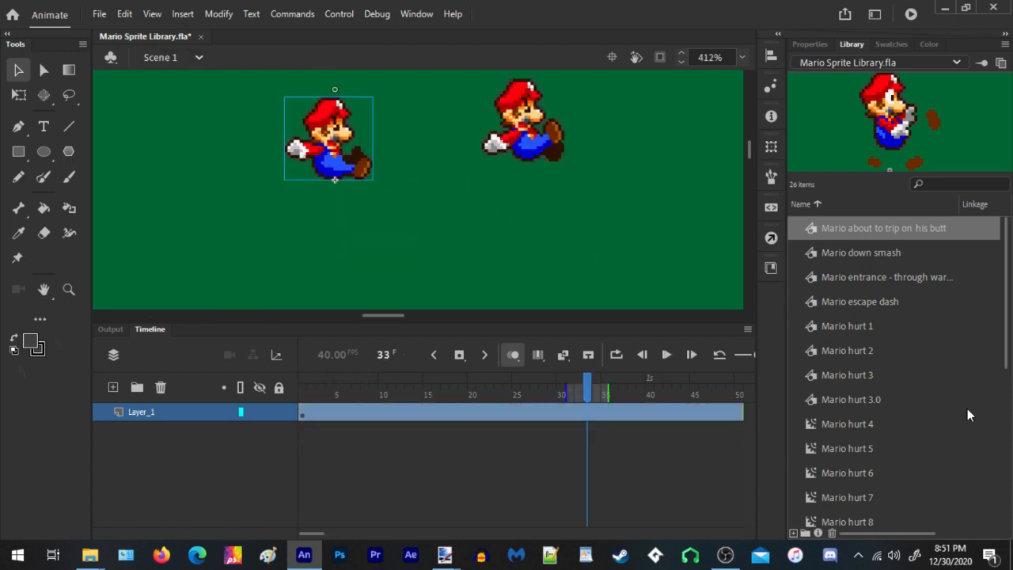
pyautogui.click(865, 231)
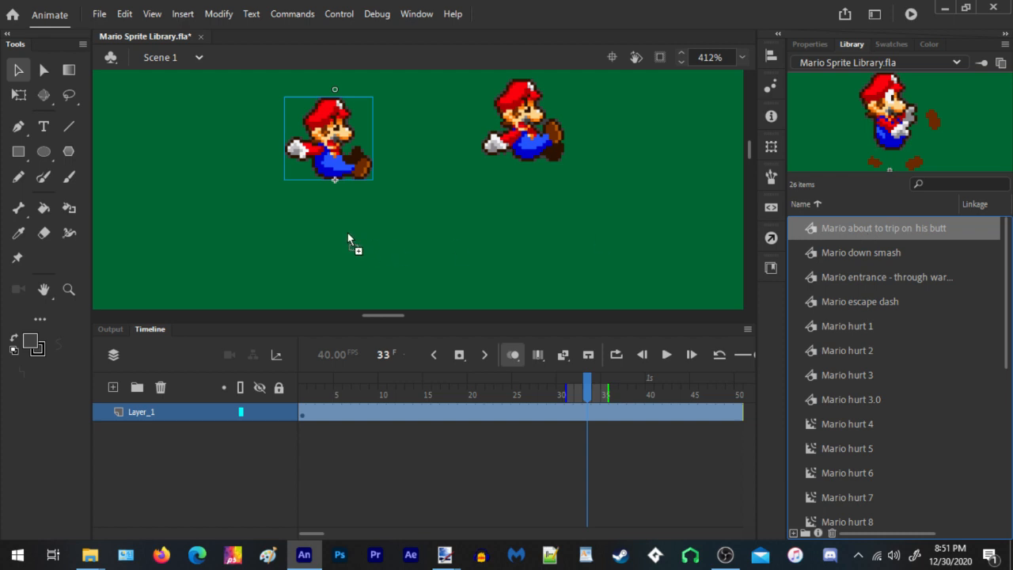
pyautogui.moveTo(348, 239); pyautogui.dragTo(192, 205)
pyautogui.scroll(-5, 442, 274)
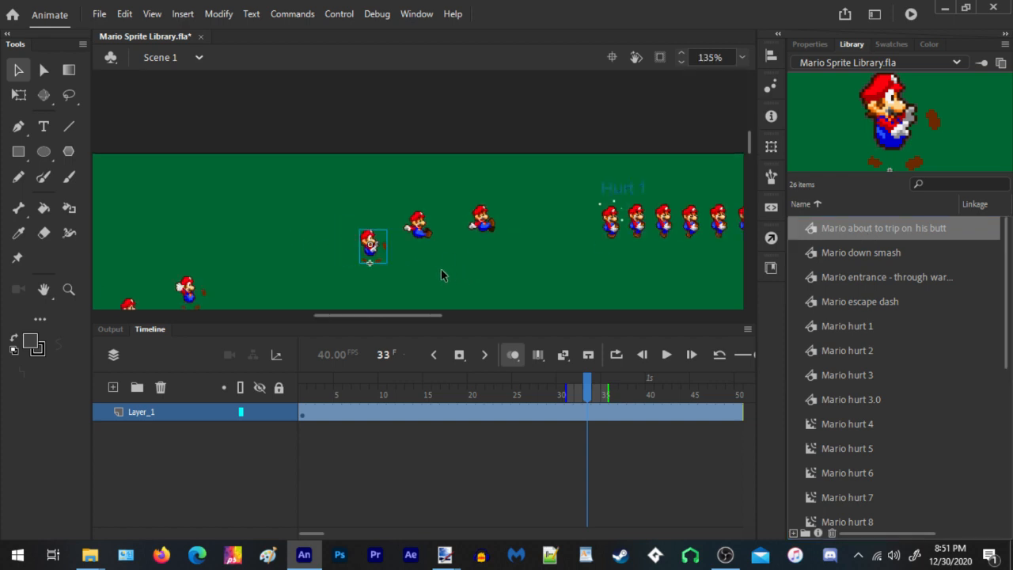
# Group the instances near the stage's upper edge: tripping and sitting loops side by side, with the stunned Mario below them
pyautogui.scroll(3, 442, 274)
pyautogui.moveTo(355, 229); pyautogui.dragTo(353, 123)
pyautogui.moveTo(435, 198); pyautogui.dragTo(373, 215)
pyautogui.moveTo(539, 194); pyautogui.dragTo(425, 145)
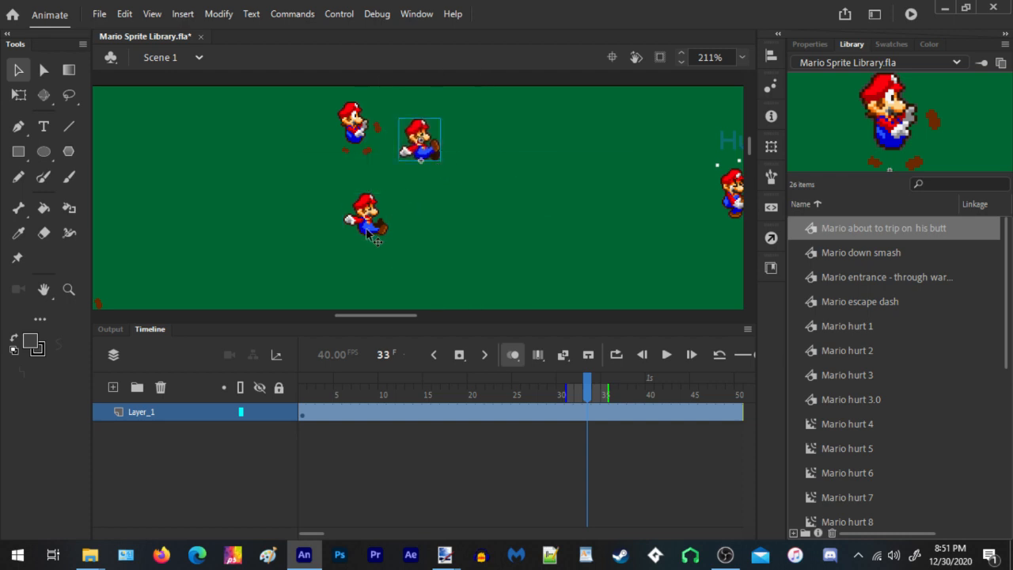
pyautogui.click(369, 234)
# Move the two separate pairs of Mario poses that lie to the right closer to the Hurt 2 sprites
pyautogui.scroll(-4, 380, 253)
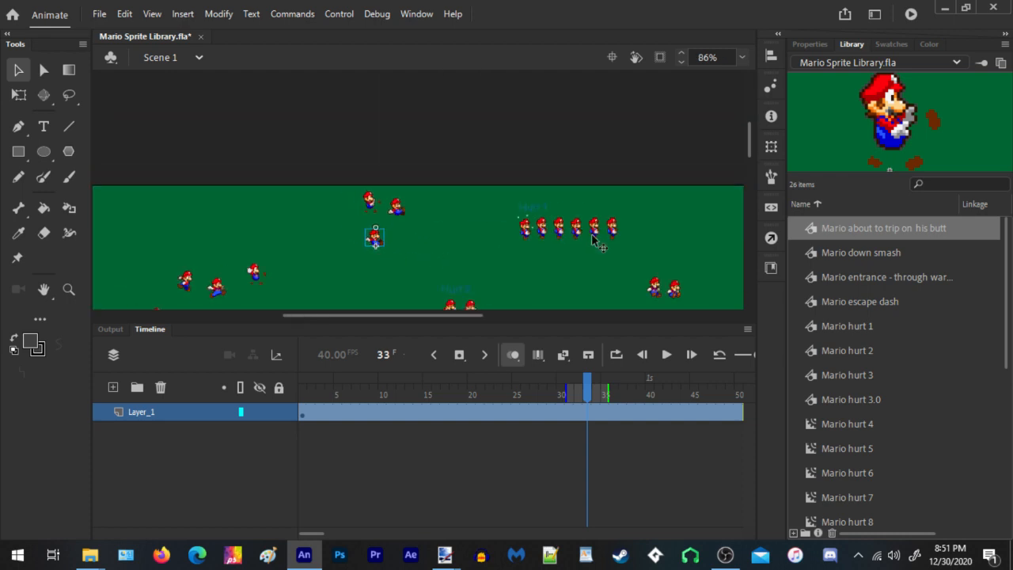
pyautogui.scroll(2, 592, 240)
pyautogui.scroll(-3, 522, 250)
pyautogui.scroll(3, 540, 284)
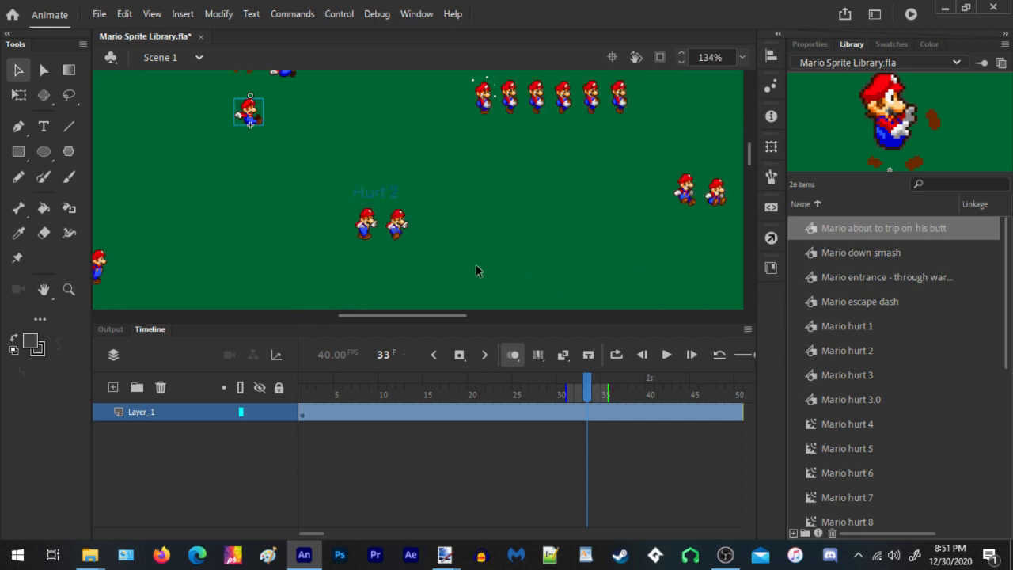
pyautogui.scroll(4, 341, 256)
pyautogui.scroll(-3, 398, 209)
pyautogui.scroll(1, 401, 201)
pyautogui.click(402, 206)
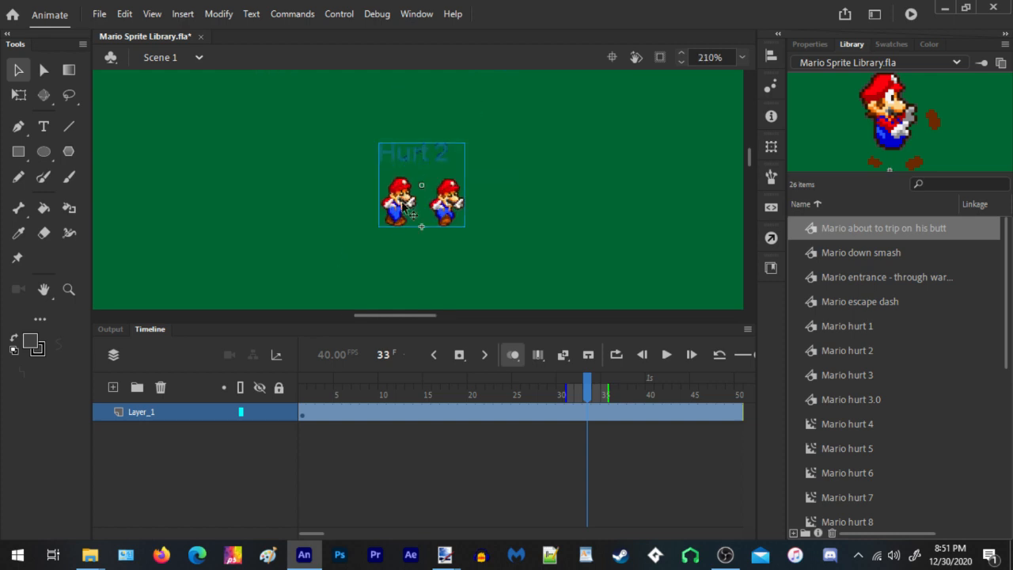
pyautogui.scroll(-5, 362, 210)
pyautogui.moveTo(581, 244); pyautogui.dragTo(425, 195)
pyautogui.moveTo(532, 188); pyautogui.dragTo(434, 163)
pyautogui.scroll(-3, 425, 218)
pyautogui.scroll(4, 459, 218)
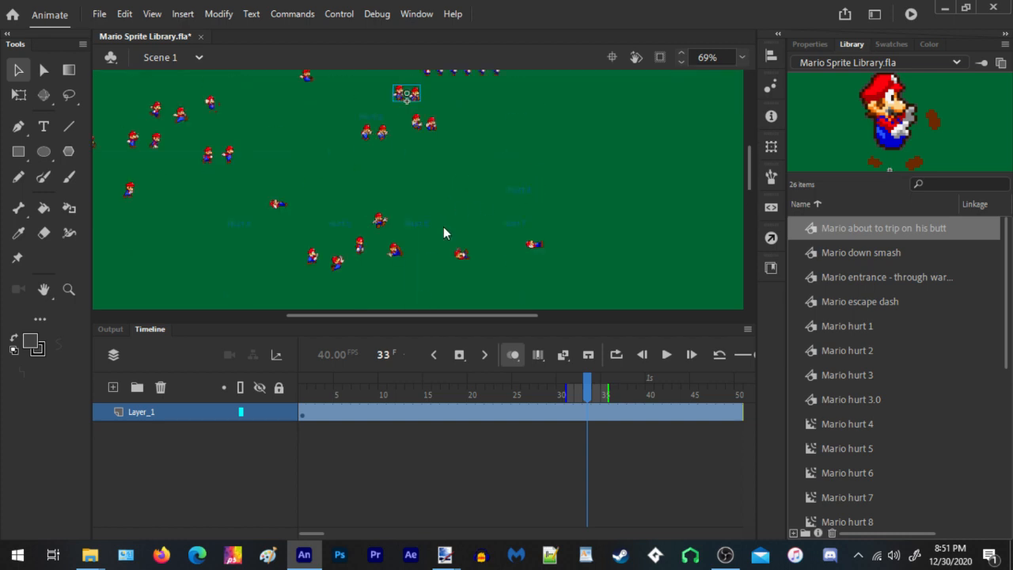
# Open the "Mario hurt 2" symbol and nudge both poses right so the first stands over the registration point
pyautogui.scroll(-1, 425, 221)
pyautogui.scroll(5, 408, 202)
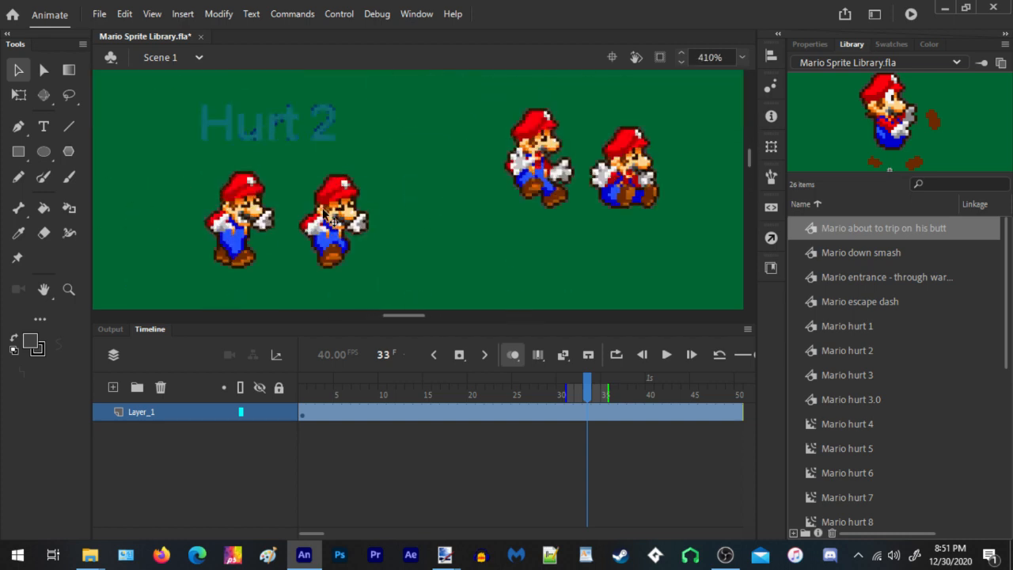
pyautogui.doubleClick(353, 212)
pyautogui.moveTo(270, 255); pyautogui.dragTo(420, 157)
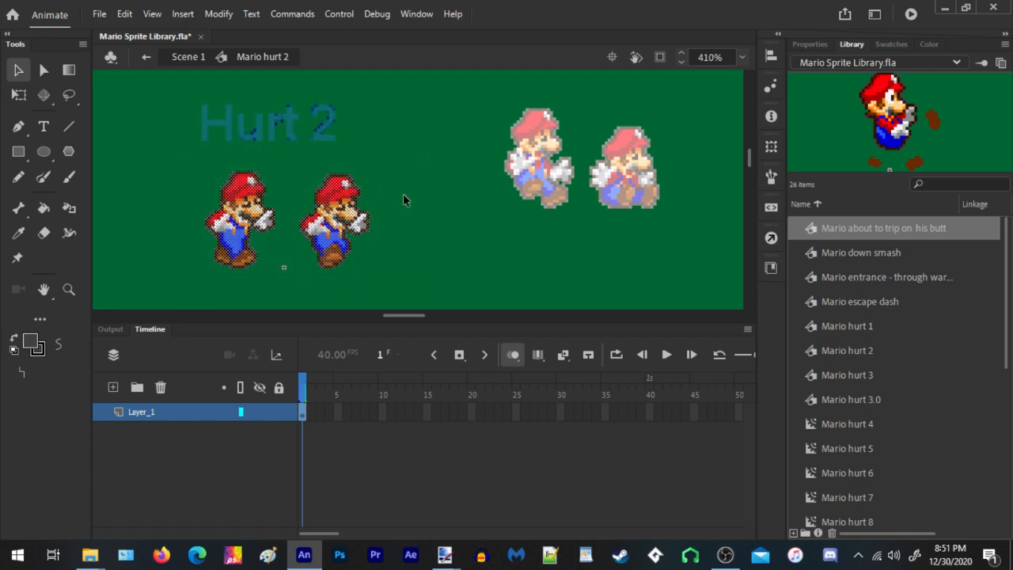
pyautogui.press('Right')
pyautogui.press('Right')
pyautogui.press('Right')
pyautogui.press('Right')
pyautogui.press('Right')
pyautogui.press('Right')
pyautogui.press('Right')
pyautogui.press('Right')
pyautogui.press('Right')
pyautogui.press('Right')
pyautogui.press('Right')
pyautogui.press('Right')
pyautogui.press('Right')
pyautogui.press('Right')
pyautogui.press('Right')
pyautogui.press('Right')
pyautogui.press('Right')
# Move the second Hurt 2 pose to a keyframe at frame 3, hold it through frame 5, align it with the first, and exit the symbol
pyautogui.moveTo(331, 133); pyautogui.dragTo(513, 252)
pyautogui.hotkey('ctrl', 'x')
pyautogui.click(321, 410)
pyautogui.press('F7')
pyautogui.press('F5')
pyautogui.press('F5')
pyautogui.rightClick(332, 103)
pyautogui.click(386, 162)
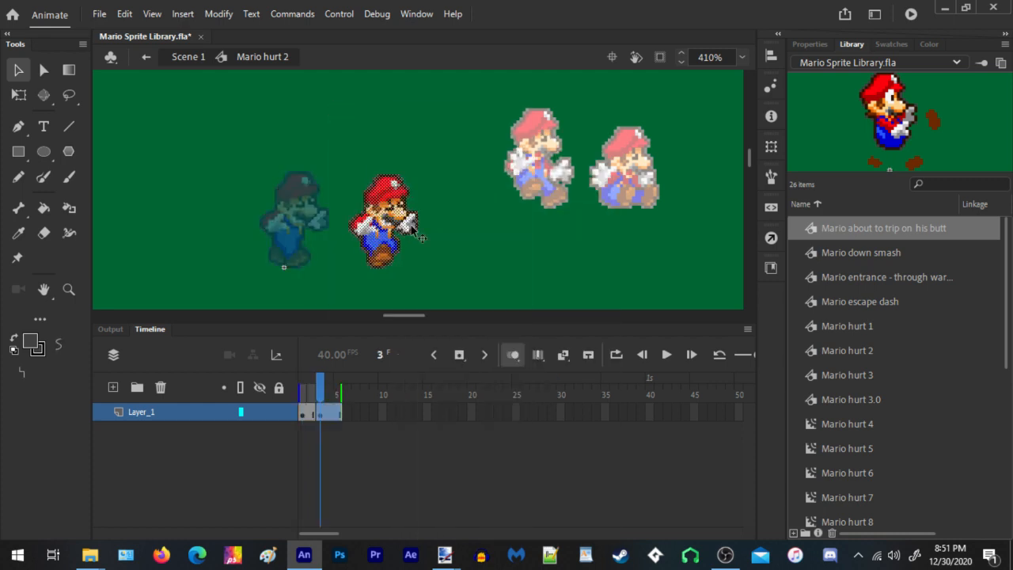
pyautogui.scroll(-5, 311, 184)
pyautogui.hotkey('shift', 'Left')
pyautogui.hotkey('shift', 'Left')
pyautogui.hotkey('shift', 'Left')
pyautogui.doubleClick(406, 190)
# In "Mario hurt 3.0", move the second pose to a keyframe at frame 3, held through frame 4, and align it with the first
pyautogui.doubleClick(348, 176)
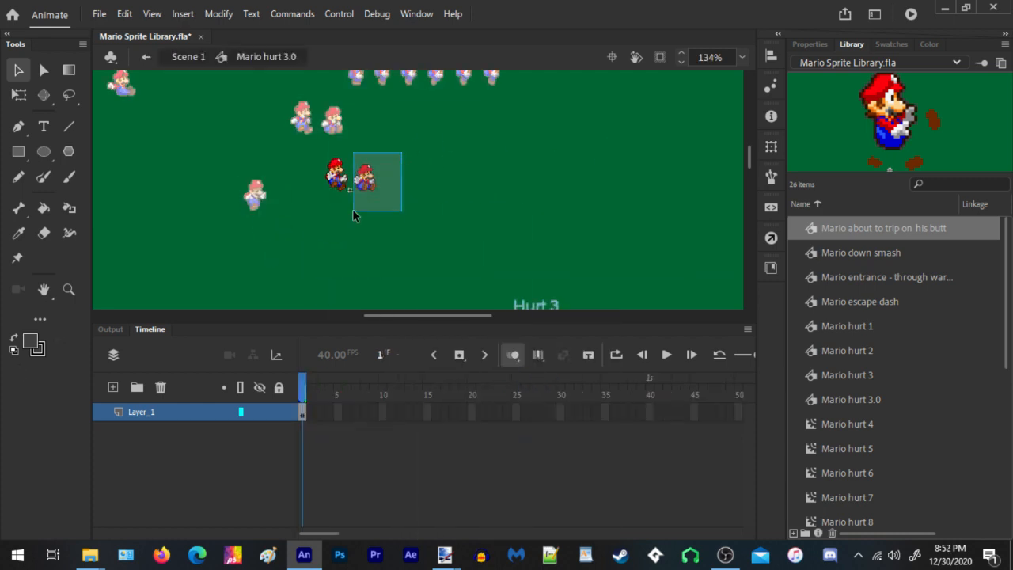
pyautogui.click(320, 396)
pyautogui.press('F5')
pyautogui.rightClick(440, 182)
pyautogui.click(479, 247)
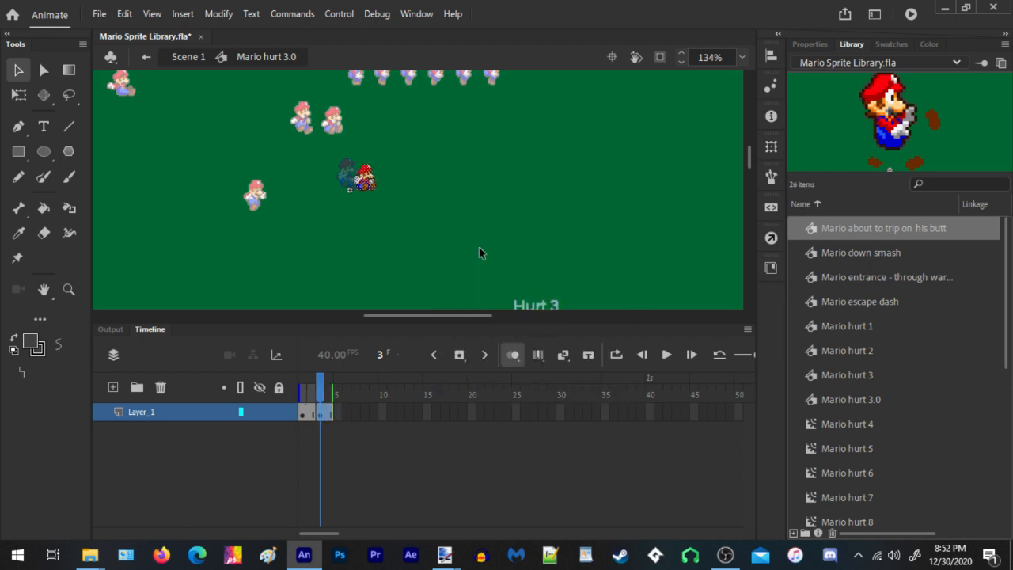
pyautogui.hotkey('shift', 'Left')
pyautogui.hotkey('shift', 'Left')
pyautogui.doubleClick(471, 146)
# In "Mario hurt 3", move the second pose to a keyframe at frame 3 and shift it left onto the first pose
pyautogui.doubleClick(338, 118)
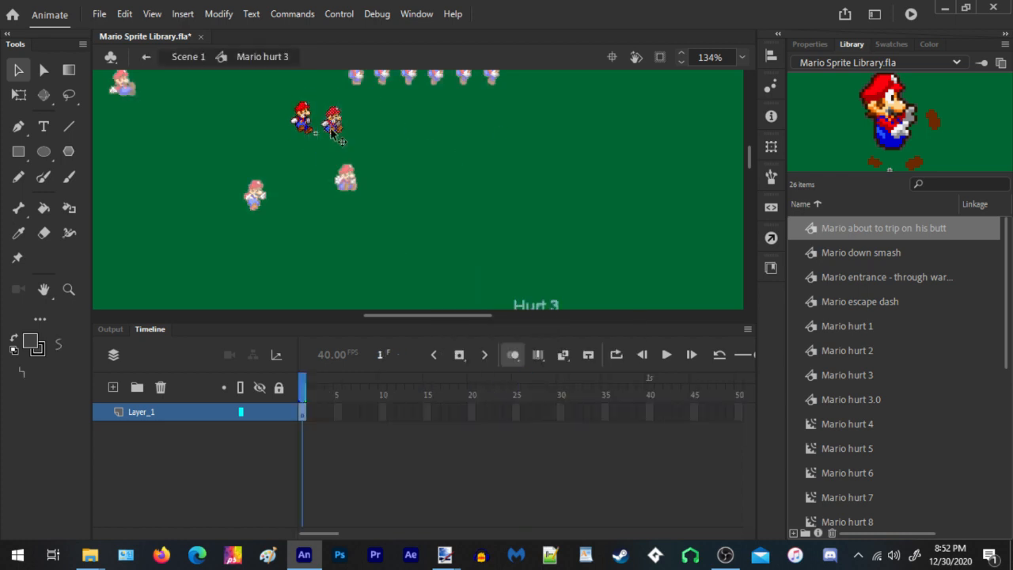
pyautogui.moveTo(253, 86); pyautogui.dragTo(380, 159)
pyautogui.click(320, 411)
pyautogui.rightClick(435, 151)
pyautogui.click(484, 209)
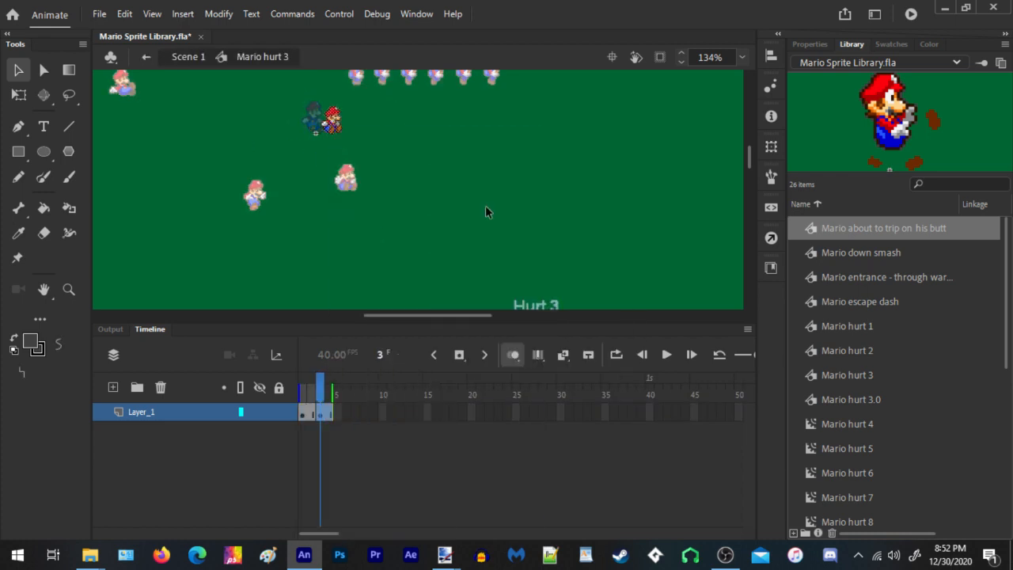
pyautogui.hotkey('shift', 'Left')
pyautogui.hotkey('shift', 'Left')
# Return to Scene 1 and line up two of the finished hurt loops with the other loops left of Hurt 1
pyautogui.doubleClick(484, 192)
pyautogui.moveTo(386, 213); pyautogui.dragTo(285, 180)
pyautogui.moveTo(334, 265); pyautogui.dragTo(329, 181)
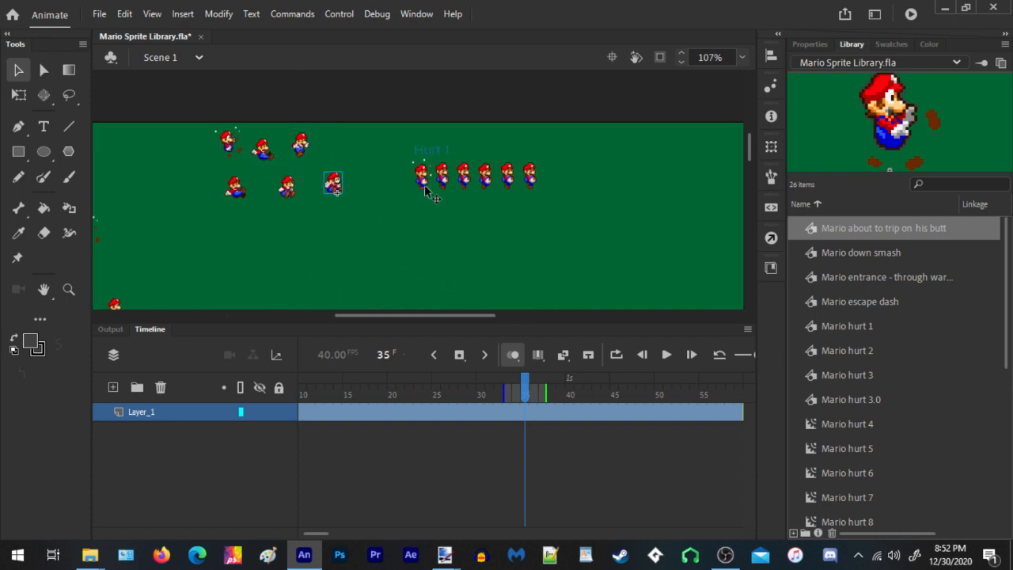
# Open the "Mario hurt 1" symbol, cut every pose except the first, and insert blank keyframes from frame 3 through frame 11
pyautogui.doubleClick(425, 190)
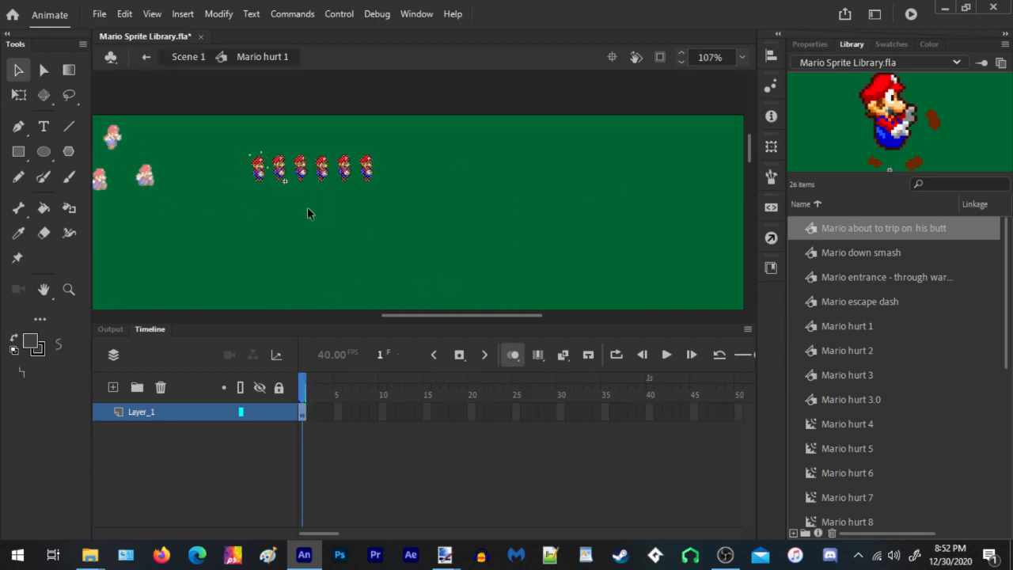
pyautogui.moveTo(462, 122); pyautogui.dragTo(296, 230)
pyautogui.rightClick(296, 230)
pyautogui.click(313, 235)
pyautogui.click(321, 411)
pyautogui.press('F7')
pyautogui.press('F7')
pyautogui.press('F7')
pyautogui.press('F7')
pyautogui.press('F7')
pyautogui.press('F7')
pyautogui.press('F7')
pyautogui.press('F7')
pyautogui.press('F7')
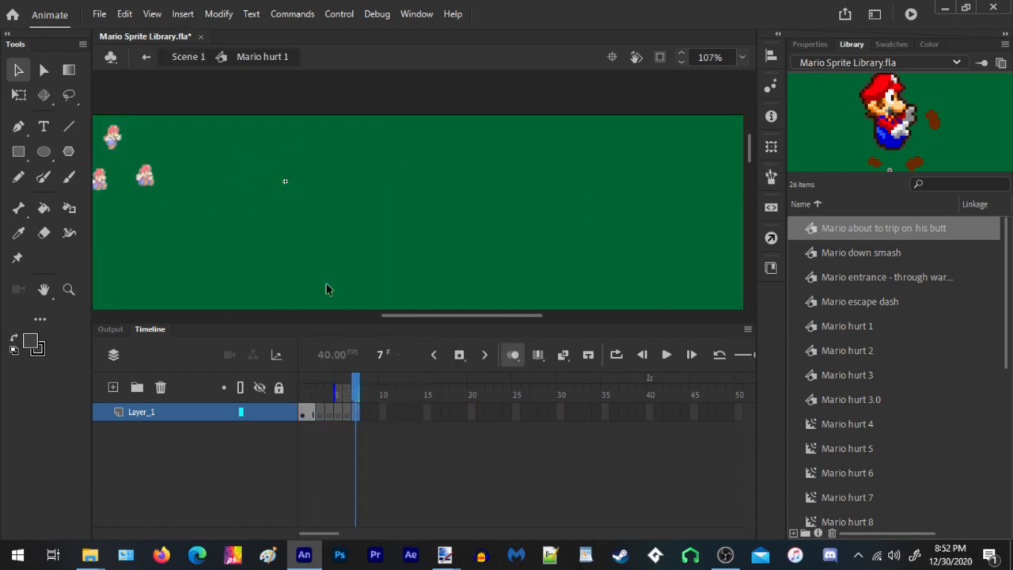
# Paste the five cut poses in place at frame 3 and shift them left so the leading one overlaps the first pose
pyautogui.rightClick(307, 155)
pyautogui.click(323, 416)
pyautogui.scroll(2, 285, 176)
pyautogui.rightClick(380, 172)
pyautogui.click(429, 229)
pyautogui.hotkey('shift', 'Left')
pyautogui.hotkey('shift', 'Left')
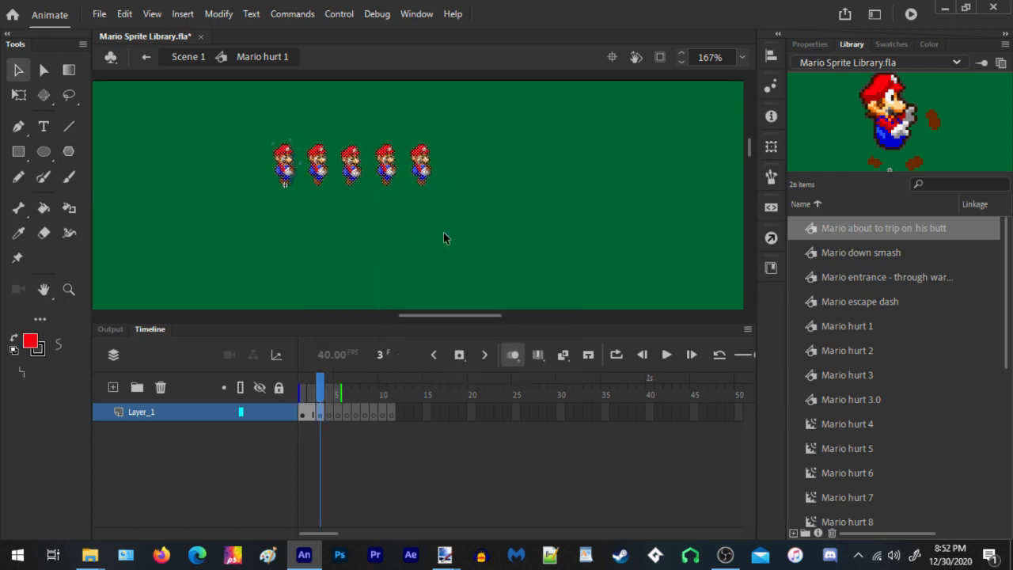
# Move the four trailing poses from frame 3 to frame 5 and shift them left onto the previous pose
pyautogui.moveTo(524, 88); pyautogui.dragTo(308, 233)
pyautogui.rightClick(309, 233)
pyautogui.click(325, 240)
pyautogui.click(338, 414)
pyautogui.rightClick(374, 120)
pyautogui.click(423, 177)
pyautogui.hotkey('shift', 'Left')
pyautogui.hotkey('shift', 'Left')
pyautogui.press('Left')
pyautogui.press('Left')
pyautogui.press('Left')
pyautogui.press('Left')
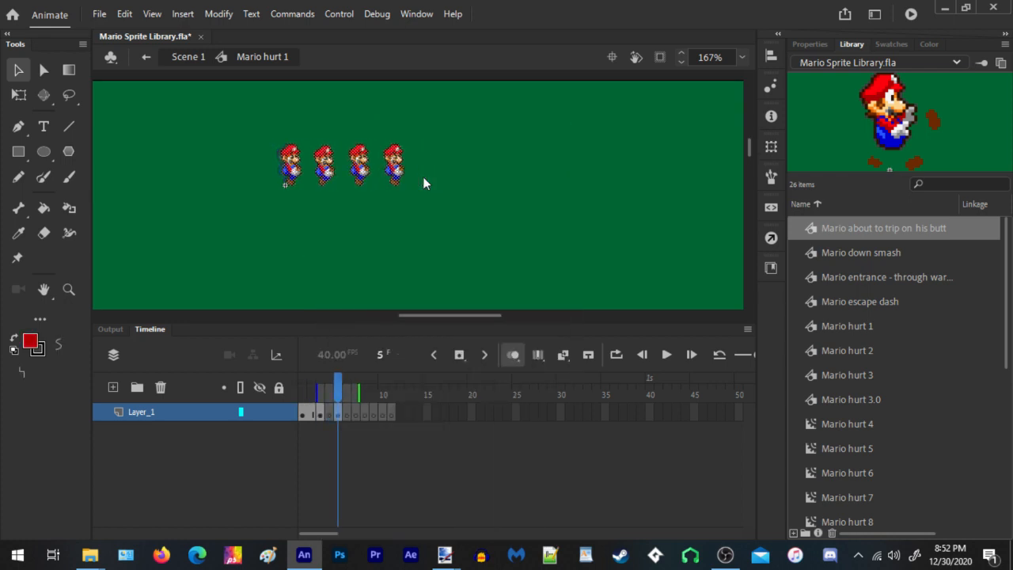
# Move the three trailing poses from frame 5 to frame 6 and shift them left onto the previous pose
pyautogui.moveTo(472, 120); pyautogui.dragTo(328, 210)
pyautogui.rightClick(328, 211)
pyautogui.click(346, 220)
pyautogui.click(347, 413)
pyautogui.rightClick(366, 190)
pyautogui.click(414, 247)
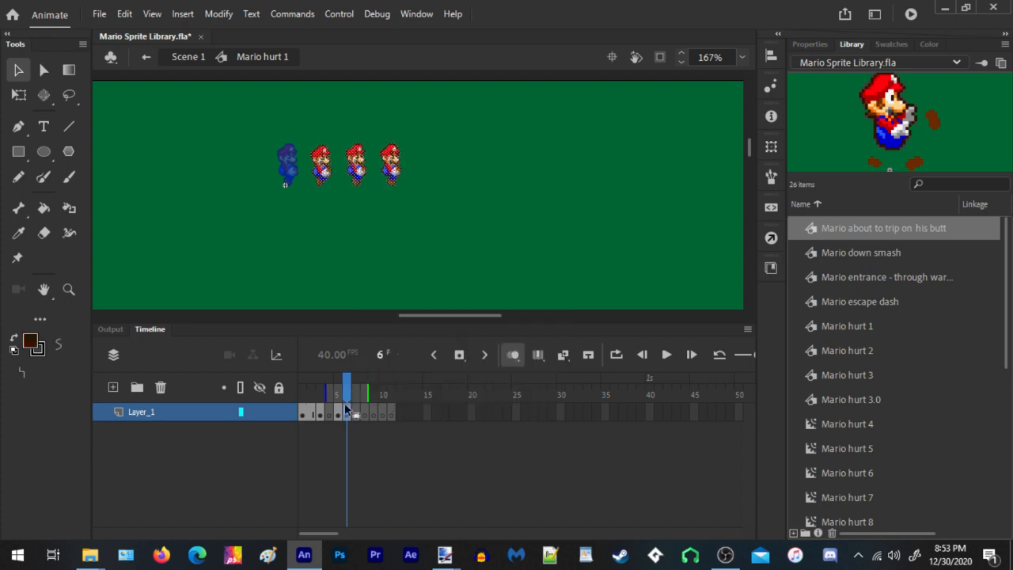
pyautogui.click(329, 413)
pyautogui.click(349, 413)
pyautogui.hotkey('shift', 'Left')
pyautogui.hotkey('shift', 'Left')
pyautogui.hotkey('shift', 'Left')
pyautogui.hotkey('shift', 'Left')
pyautogui.press('Right')
pyautogui.press('Right')
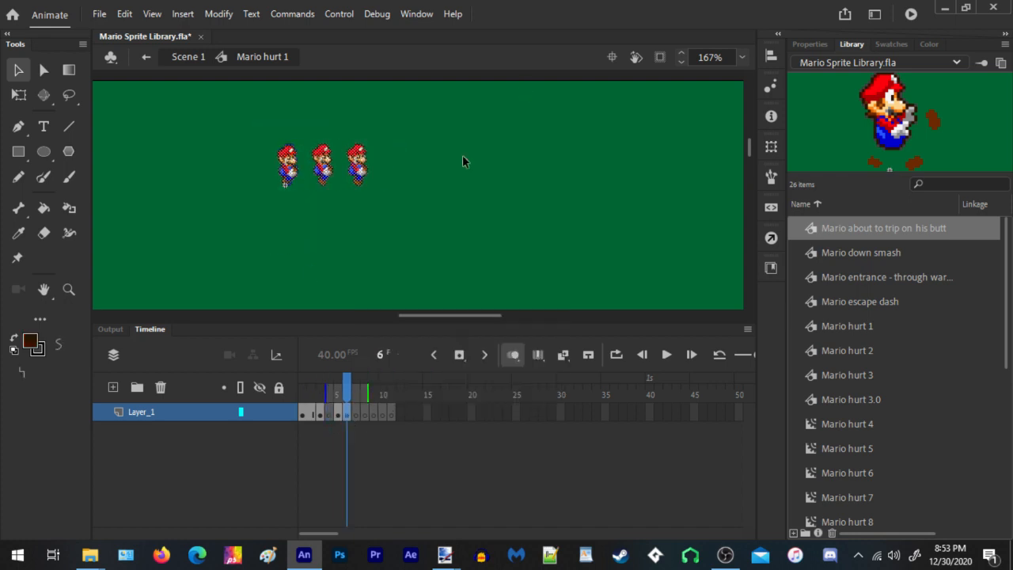
# Move the last two poses from frame 6 to frame 7 and shift them left onto the previous pose
pyautogui.moveTo(467, 110); pyautogui.dragTo(327, 202)
pyautogui.rightClick(327, 203)
pyautogui.click(345, 216)
pyautogui.click(357, 414)
pyautogui.rightClick(407, 142)
pyautogui.click(461, 200)
pyautogui.hotkey('shift', 'Left')
pyautogui.hotkey('shift', 'Left')
pyautogui.hotkey('shift', 'Left')
pyautogui.hotkey('shift', 'Left')
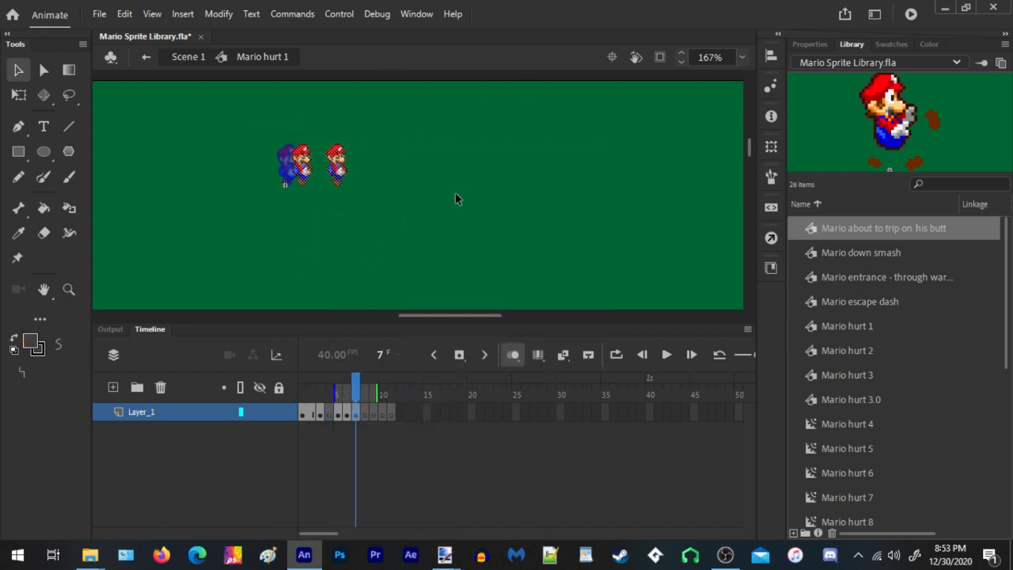
# Move the final pose from frame 7 to frame 8 and shift it left onto the previous pose
pyautogui.moveTo(403, 95); pyautogui.dragTo(318, 211)
pyautogui.rightClick(318, 211)
pyautogui.click(336, 221)
pyautogui.press('.')
pyautogui.rightClick(495, 94)
pyautogui.click(545, 152)
pyautogui.hotkey('shift', 'Left')
pyautogui.hotkey('shift', 'Left')
pyautogui.hotkey('shift', 'Left')
pyautogui.hotkey('shift', 'Left')
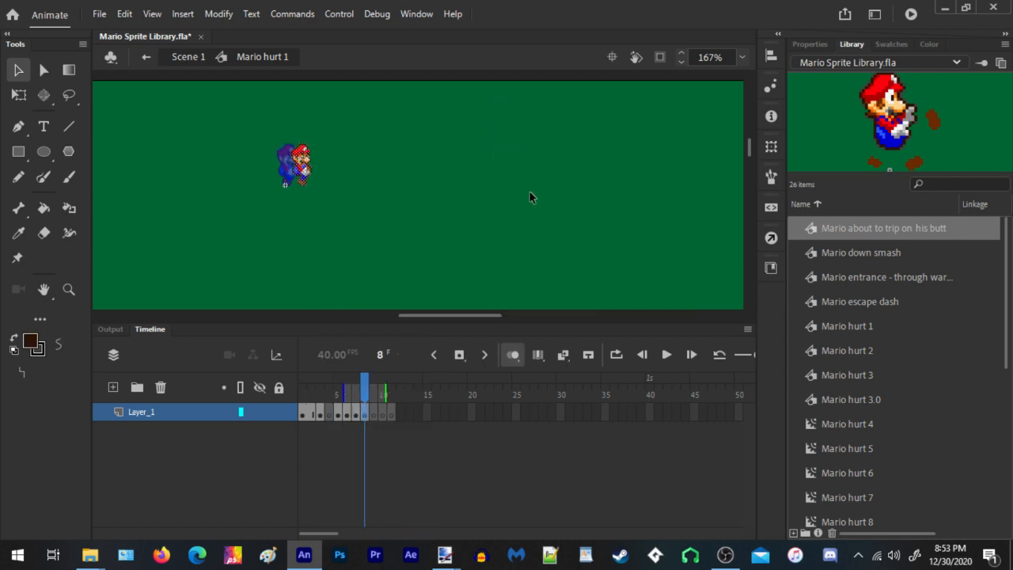
# Remove the empty frames 9 to 11 and the blank frame 4 from the Hurt 1 timeline
pyautogui.moveTo(375, 417); pyautogui.dragTo(391, 412)
pyautogui.rightClick(391, 412)
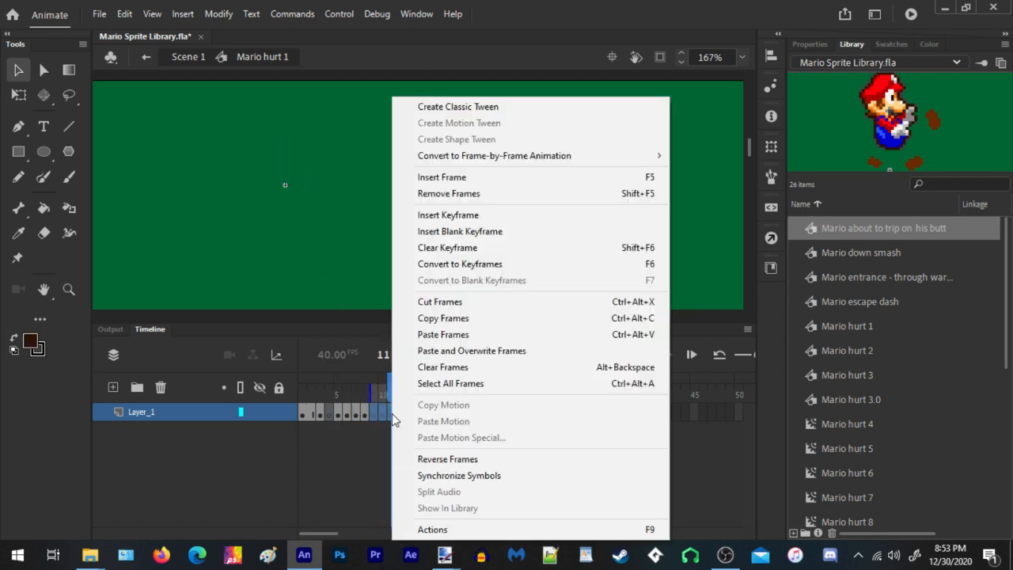
pyautogui.click(436, 195)
pyautogui.rightClick(330, 415)
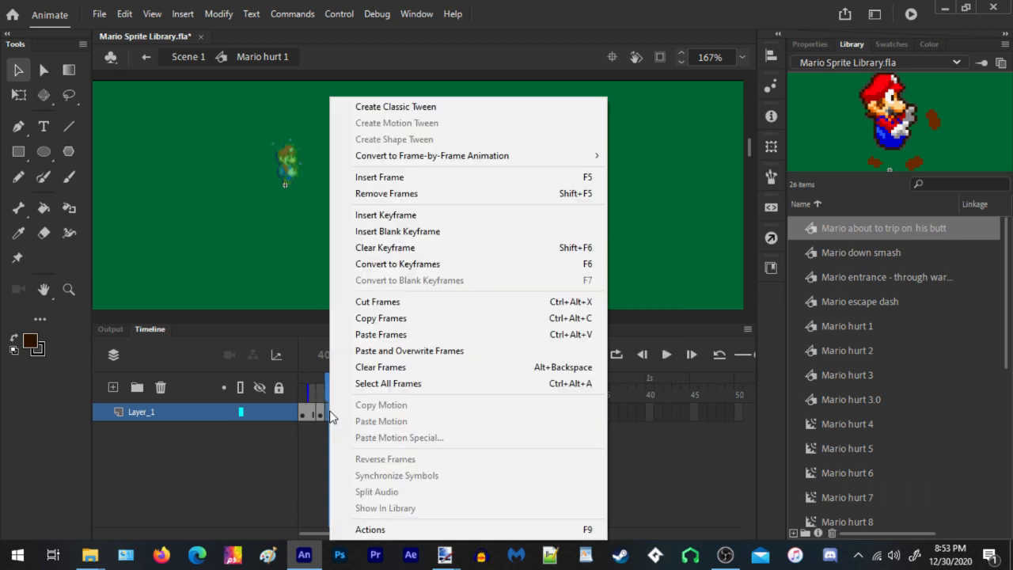
pyautogui.click(391, 195)
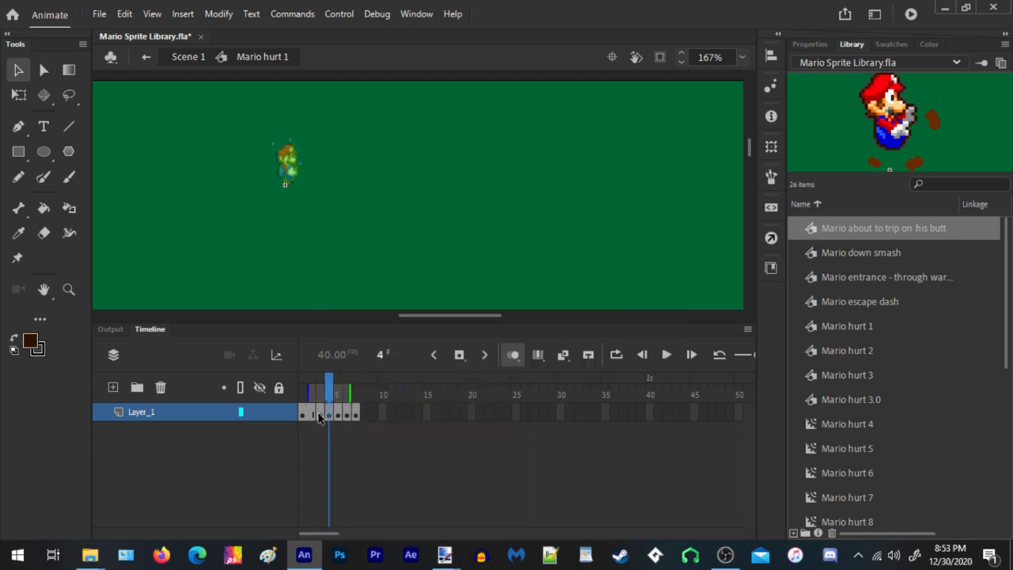
# Extend each remaining one-frame pose by one frame so every Hurt 1 pose lasts two frames
pyautogui.click(319, 417)
pyautogui.press('F5')
pyautogui.click(356, 417)
pyautogui.press('F5')
pyautogui.click(346, 417)
pyautogui.press('F5')
pyautogui.click(338, 417)
pyautogui.press('F5')
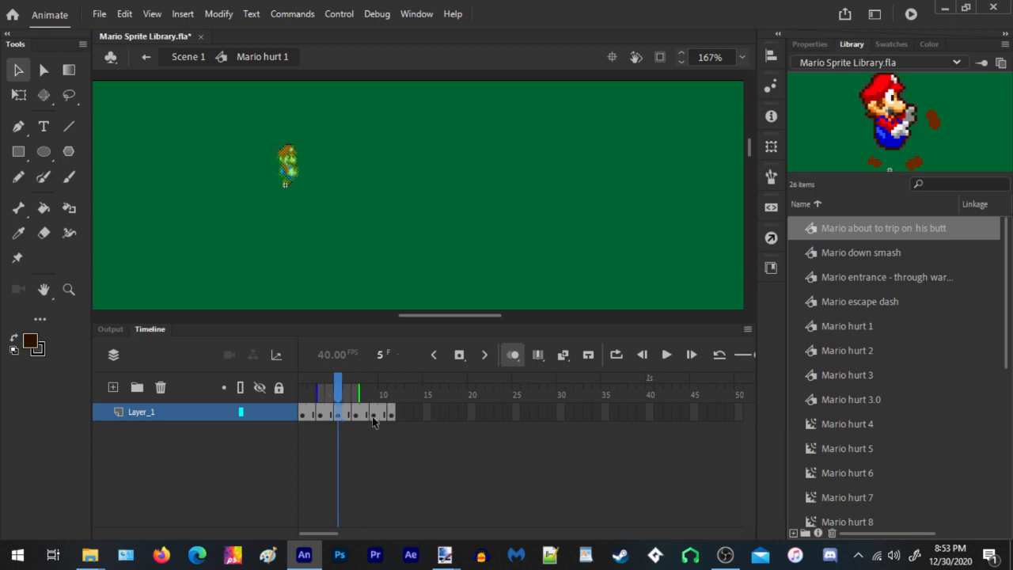
pyautogui.click(391, 417)
pyautogui.press('F5')
# Nudge the frame 5 pose left and the frame 7 pose left and down to match the preceding poses
pyautogui.click(320, 417)
pyautogui.moveTo(269, 149); pyautogui.dragTo(315, 173)
pyautogui.moveTo(342, 393); pyautogui.dragTo(323, 393)
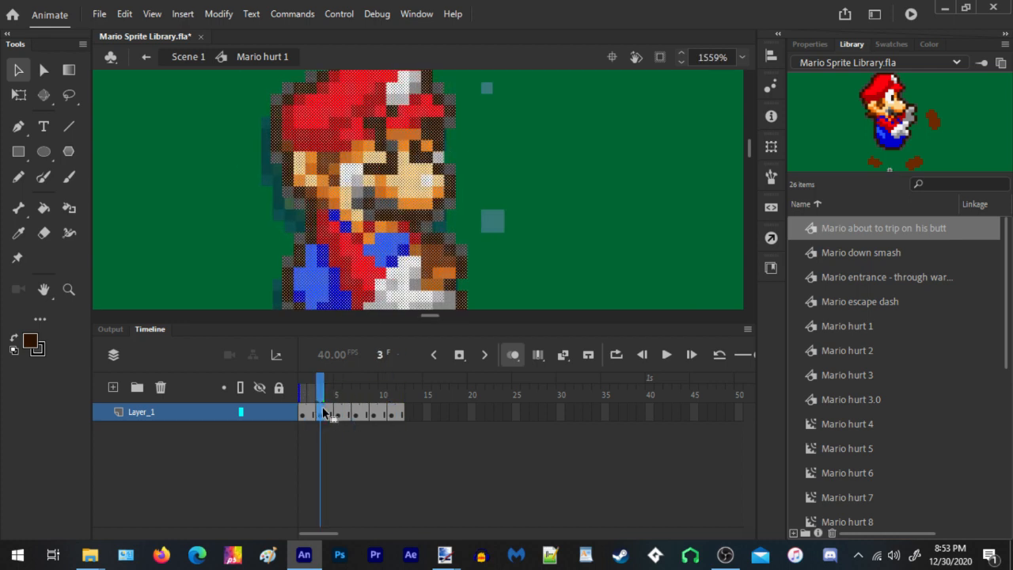
pyautogui.click(329, 414)
pyautogui.click(340, 413)
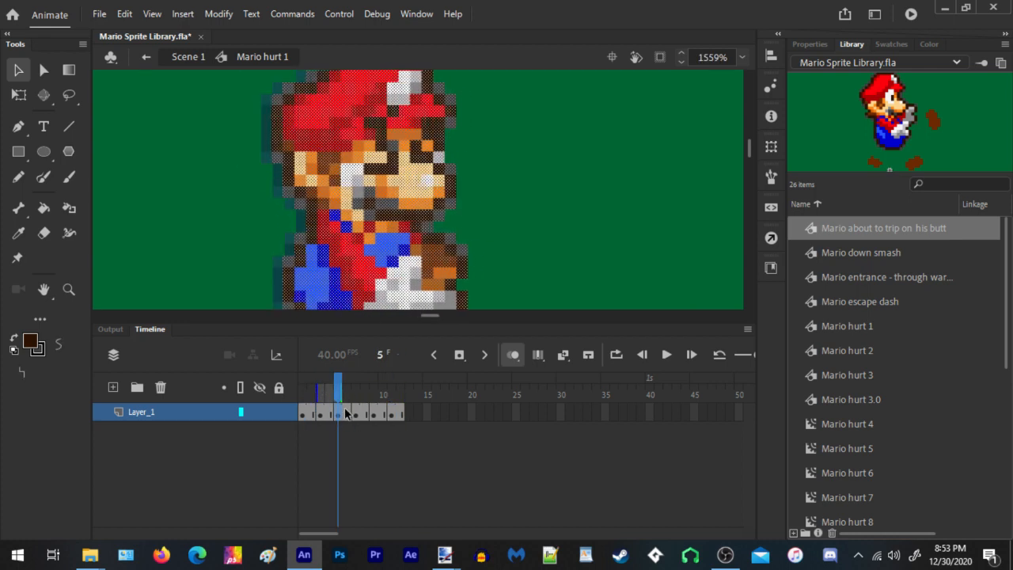
pyautogui.press('Left')
pyautogui.click(356, 413)
pyautogui.press('Left')
pyautogui.press('Left')
pyautogui.press('Down')
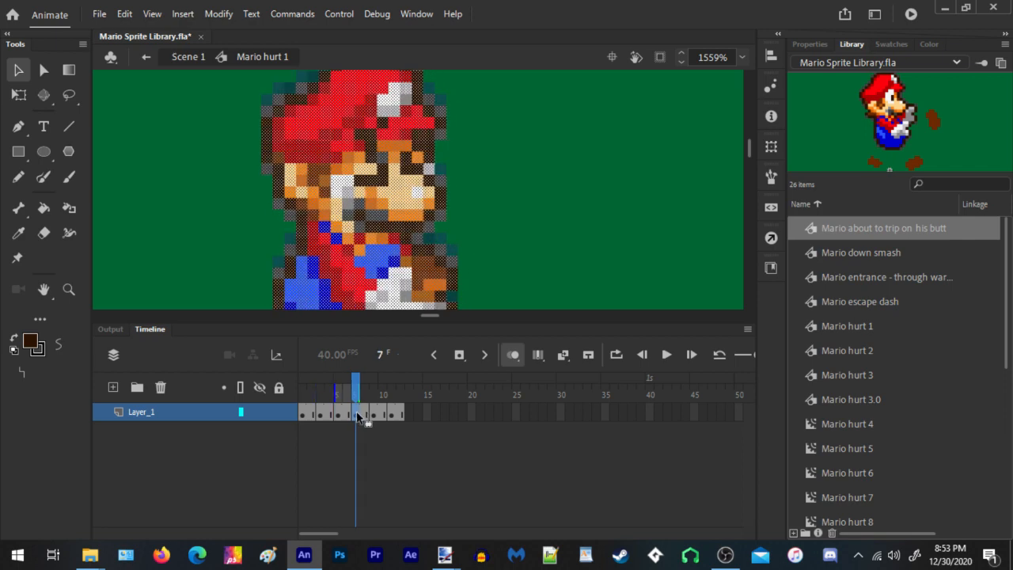
# Nudge the poses at frames 9 and 11 left to match the preceding poses, and play the animation
pyautogui.click(373, 414)
pyautogui.press('Left')
pyautogui.click(389, 415)
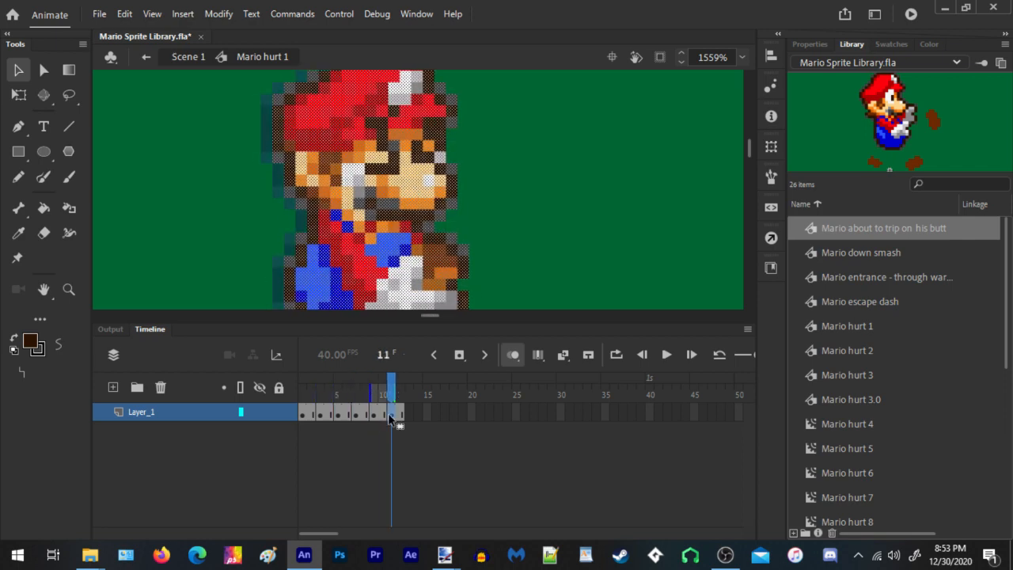
pyautogui.press('Left')
pyautogui.scroll(-6, 515, 213)
pyautogui.press('Return')
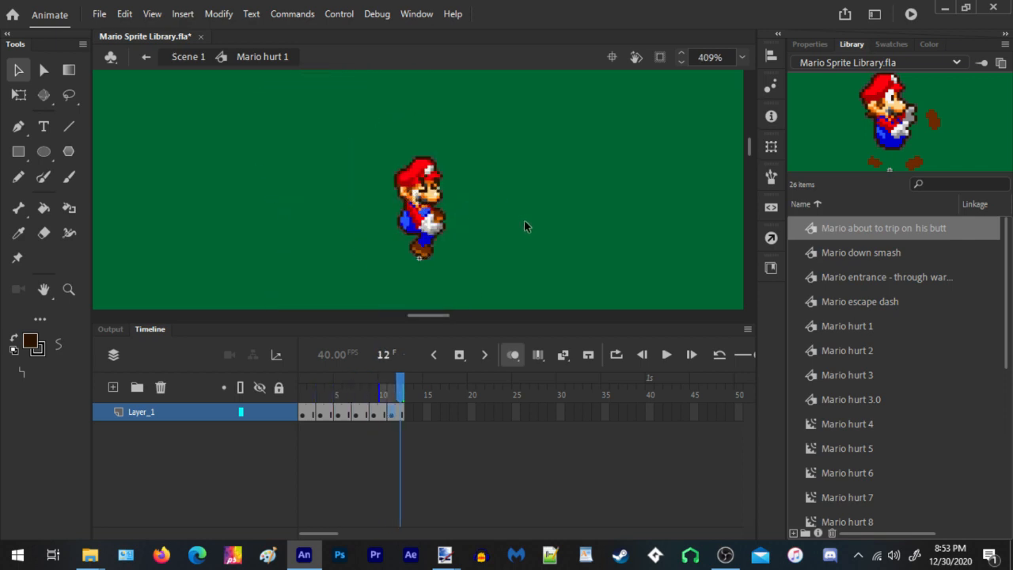
# Examine how Mario's body and feet line up between the first two poses across frames 1 to 4
pyautogui.scroll(5, 531, 227)
pyautogui.click(310, 393)
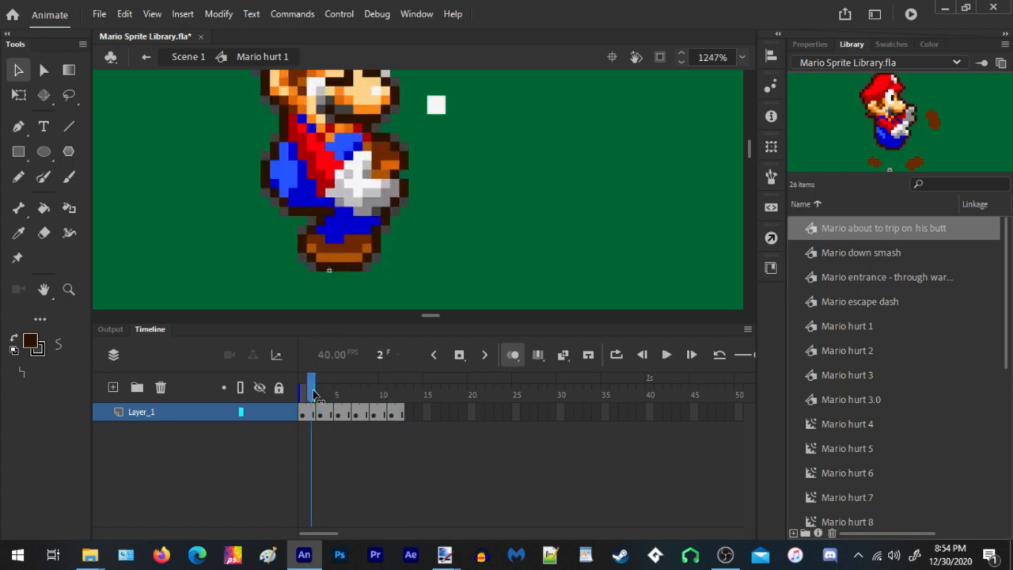
pyautogui.click(319, 393)
pyautogui.click(302, 394)
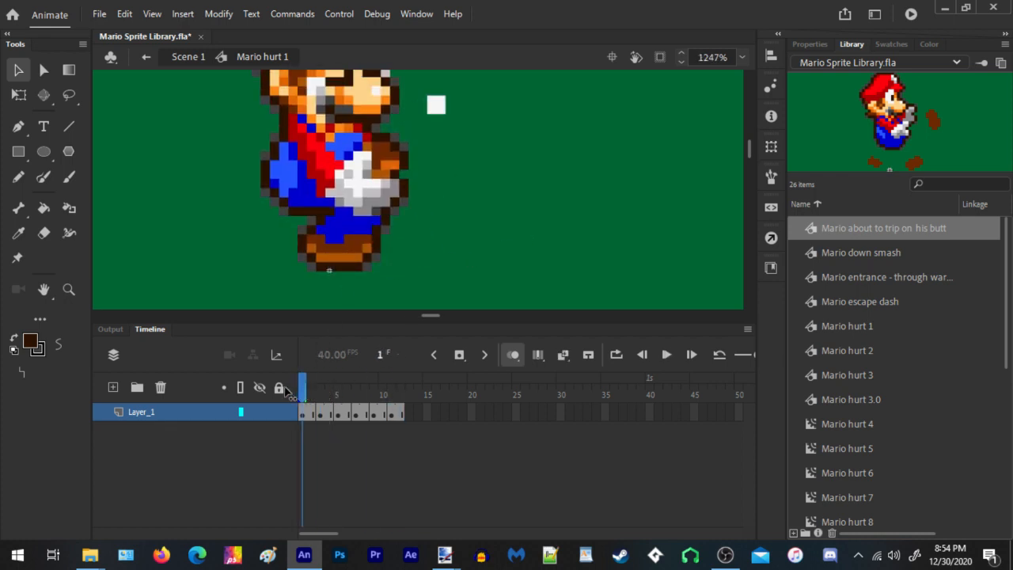
pyautogui.click(311, 394)
pyautogui.click(329, 392)
pyautogui.scroll(4, 235, 166)
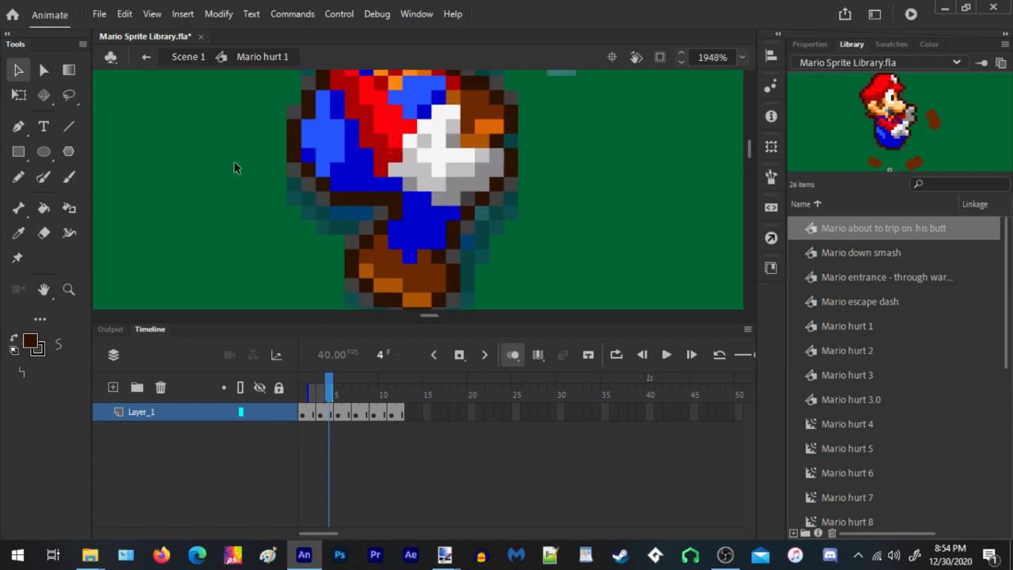
pyautogui.scroll(-2, 332, 193)
pyautogui.scroll(3, 369, 254)
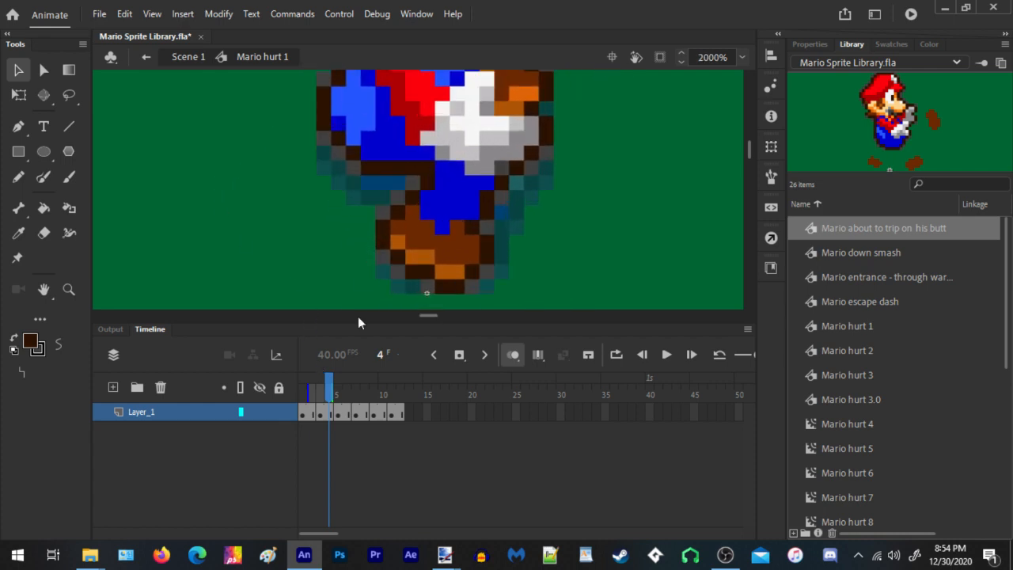
# Examine how the body and feet line up across all six Hurt 1 poses, comparing consecutive poses and playing the animation
pyautogui.click(309, 411)
pyautogui.click(328, 413)
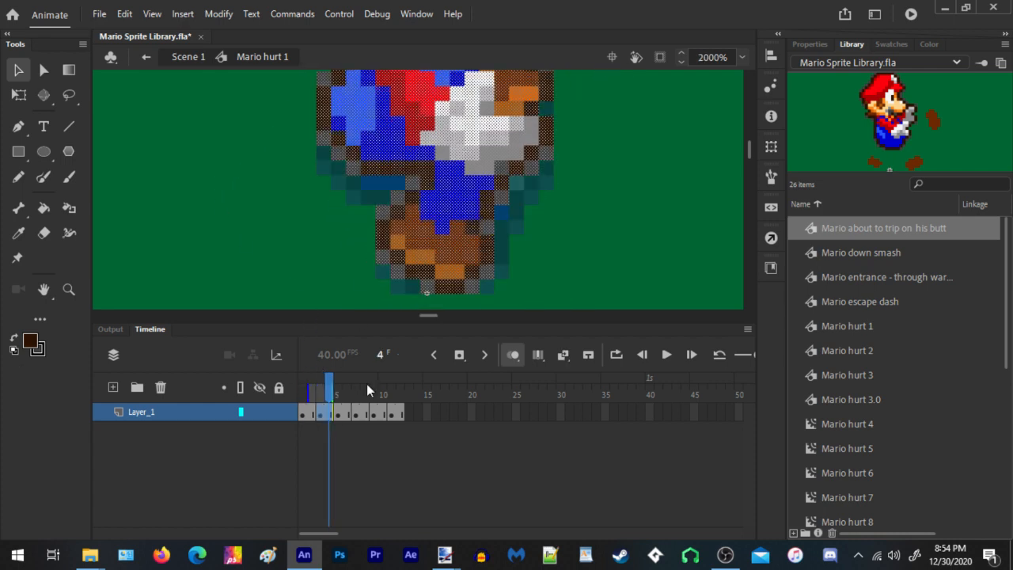
pyautogui.press('Return')
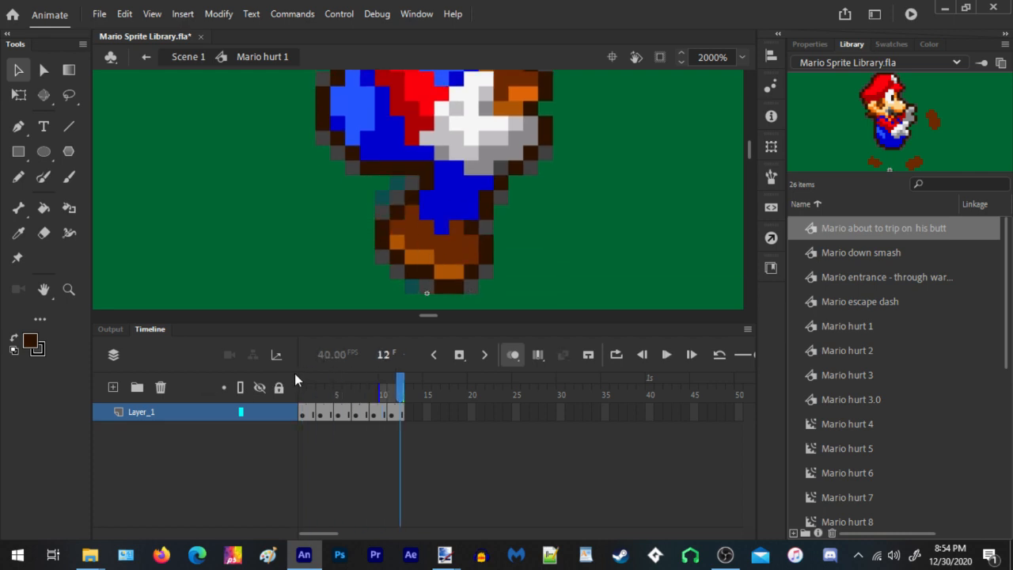
pyautogui.click(310, 415)
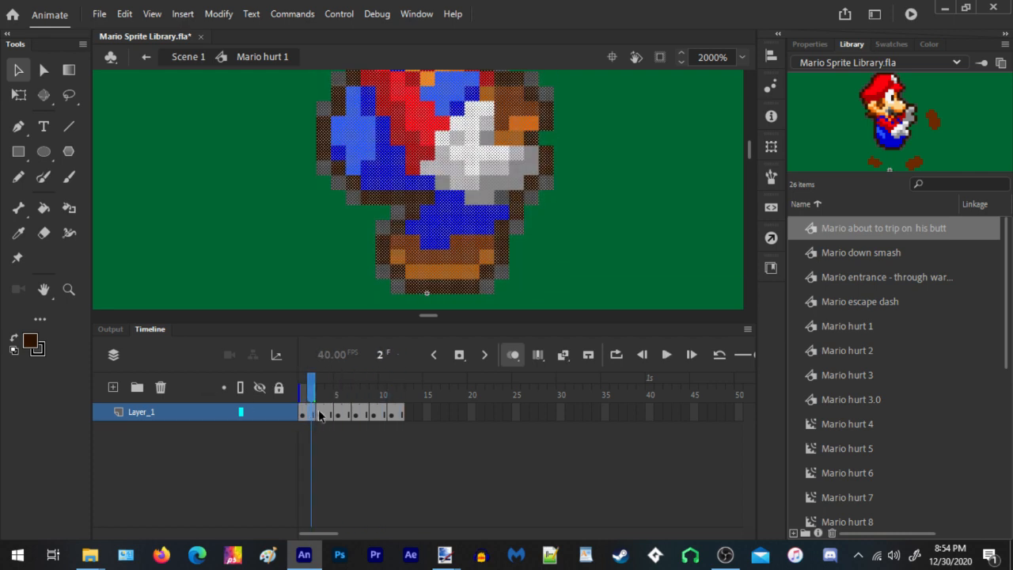
pyautogui.click(320, 416)
pyautogui.click(341, 415)
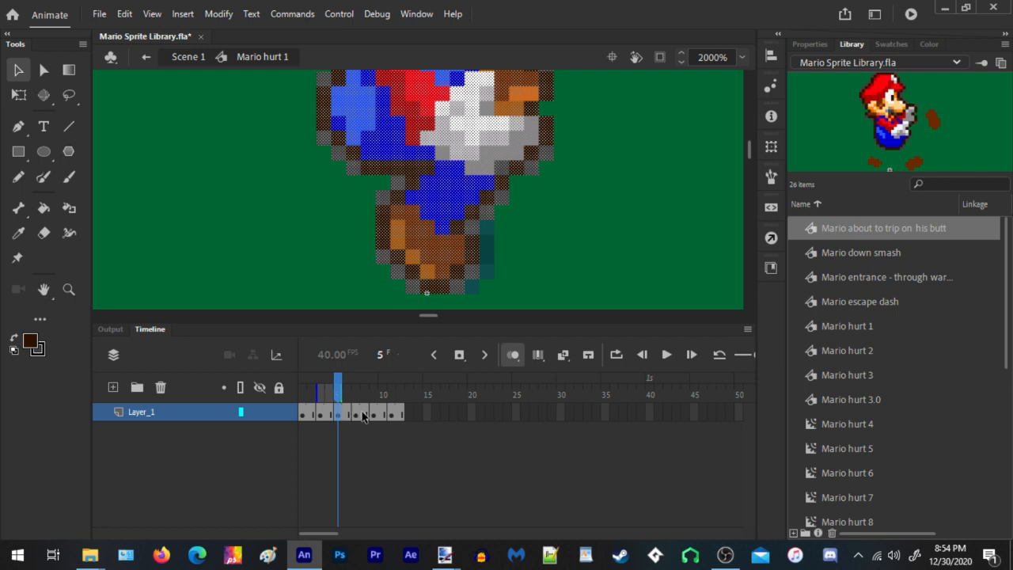
pyautogui.click(355, 415)
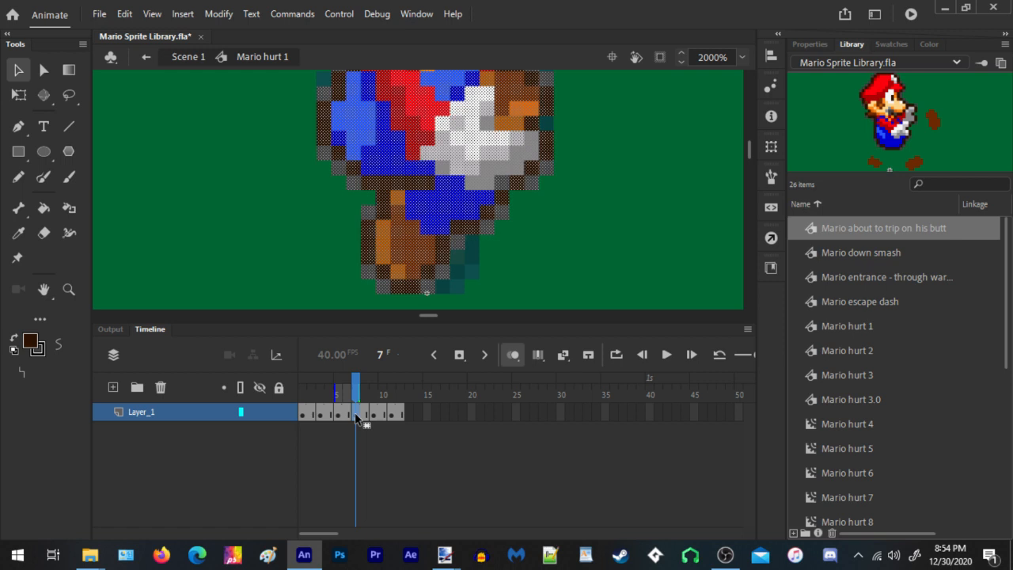
pyautogui.click(376, 415)
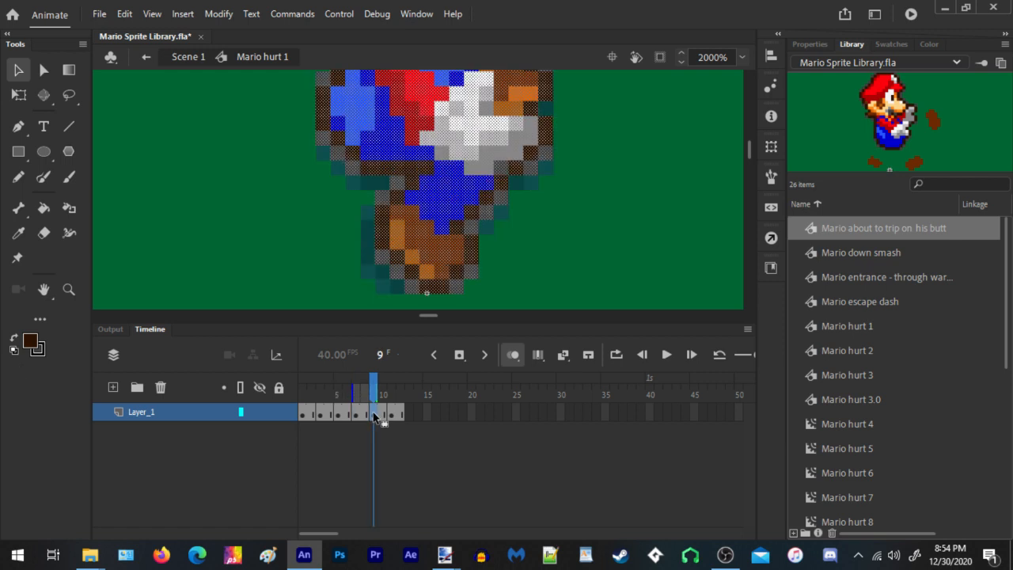
pyautogui.click(391, 415)
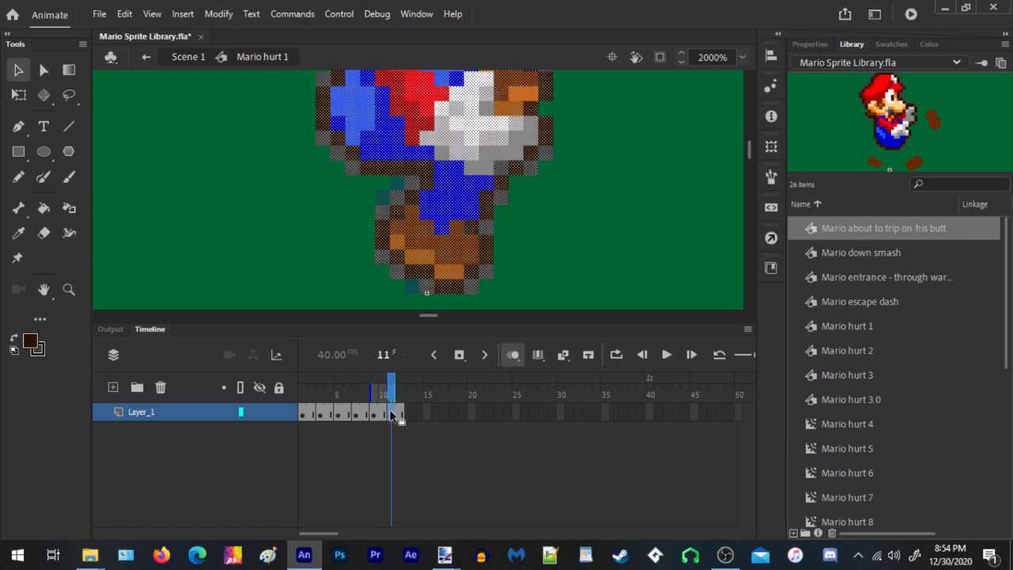
pyautogui.press('Return')
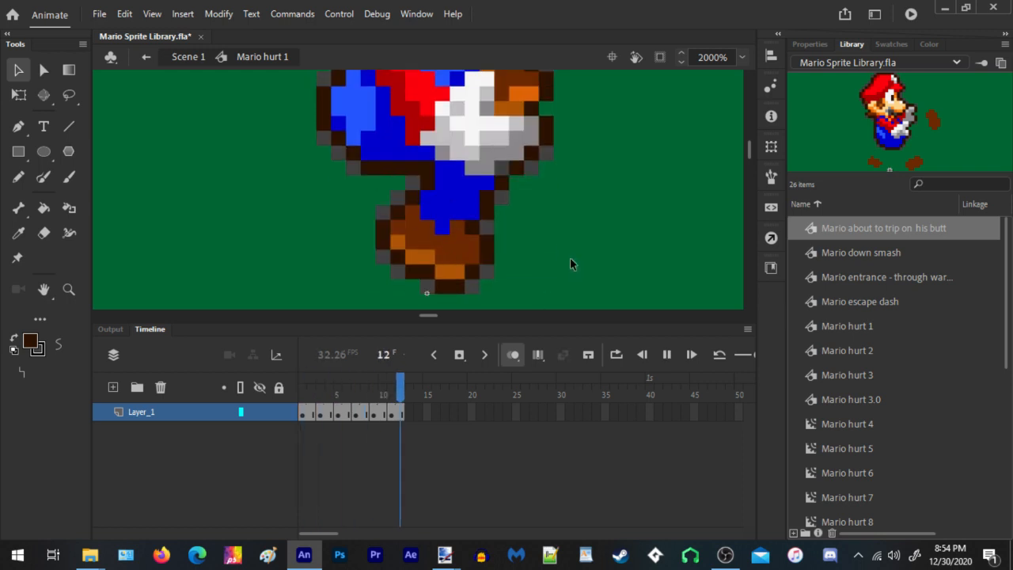
pyautogui.press('Return')
pyautogui.scroll(-4, 403, 243)
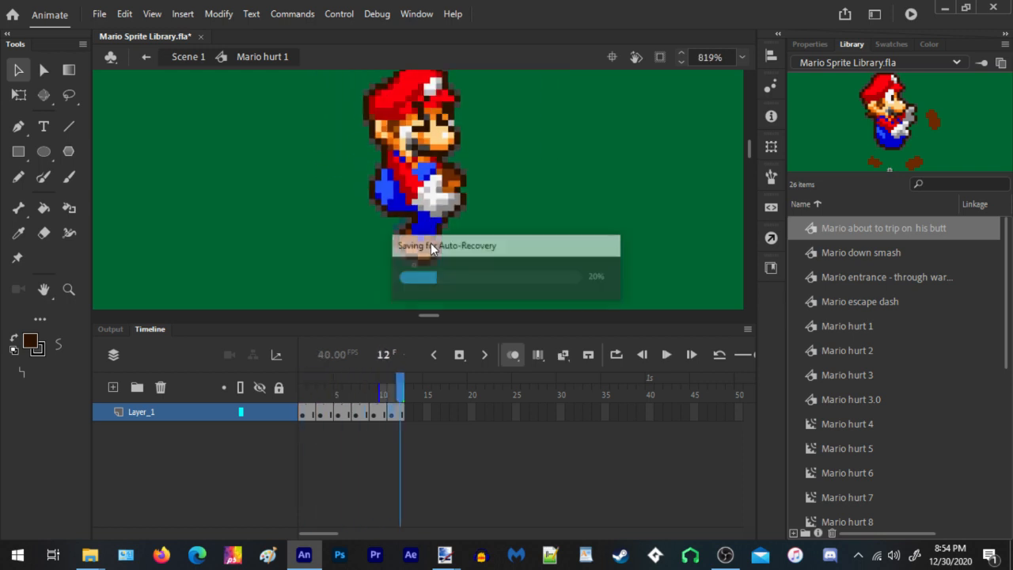
# Extend the fourth Hurt 1 pose to three frames and the last two poses to four frames each, and play the animation
pyautogui.click(366, 413)
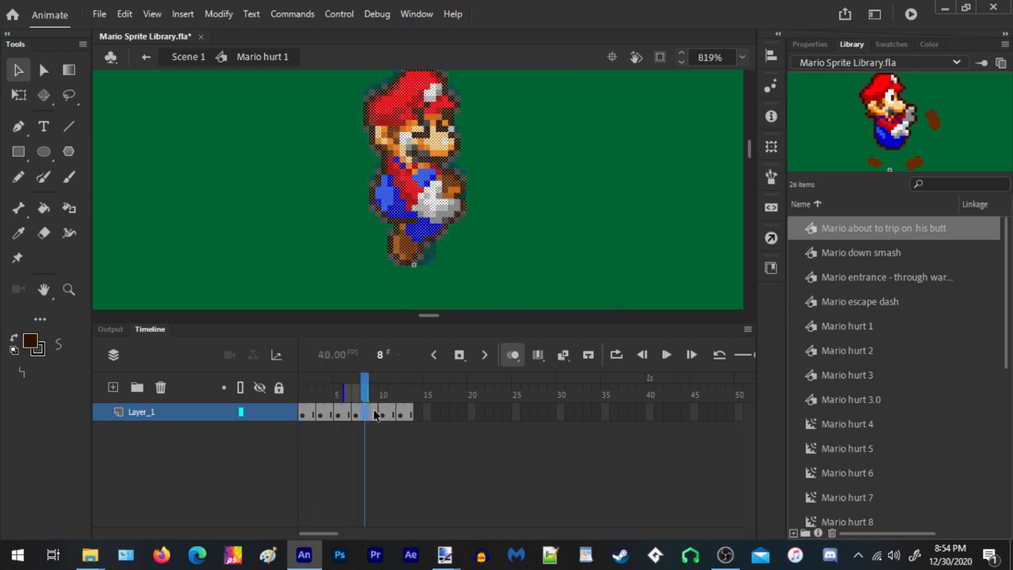
pyautogui.click(381, 412)
pyautogui.press('F5')
pyautogui.click(421, 412)
pyautogui.press('F5')
pyautogui.click(391, 412)
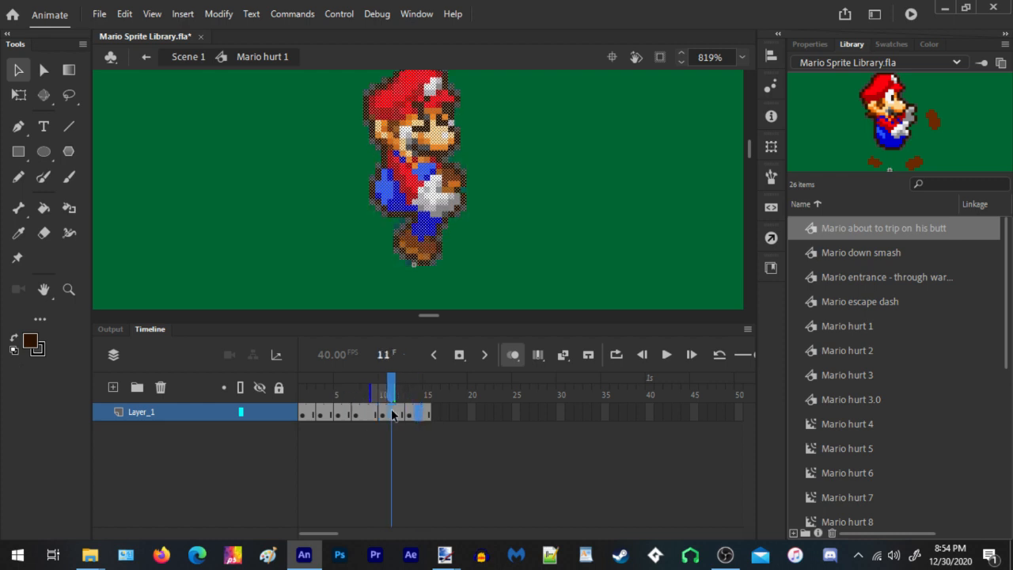
pyautogui.press('F5')
pyautogui.click(420, 412)
pyautogui.press('F5')
pyautogui.press('Return')
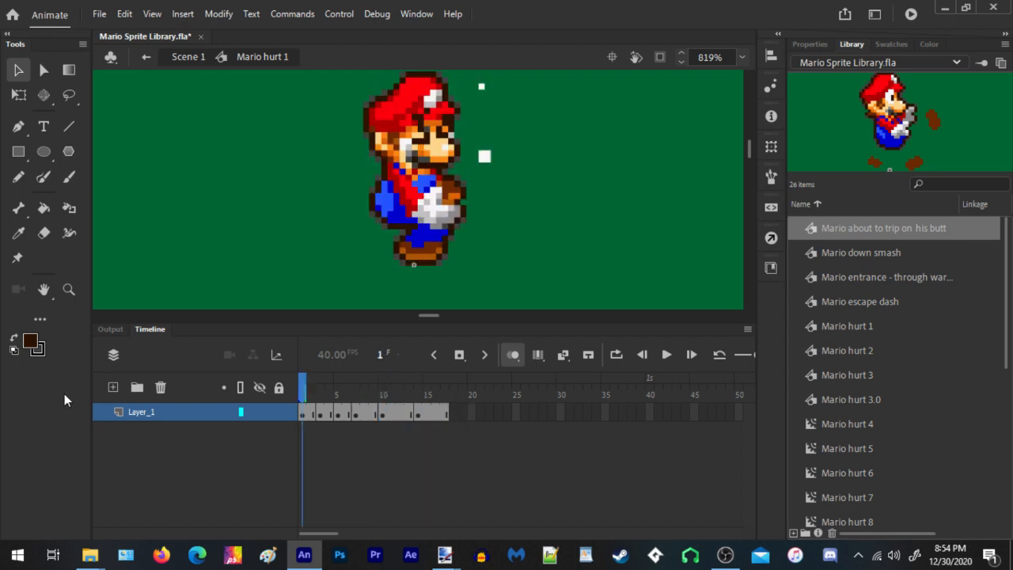
# Return to the main scene and play its timeline to check the Hurt 1 timing
pyautogui.doubleClick(548, 230)
pyautogui.press('Return')
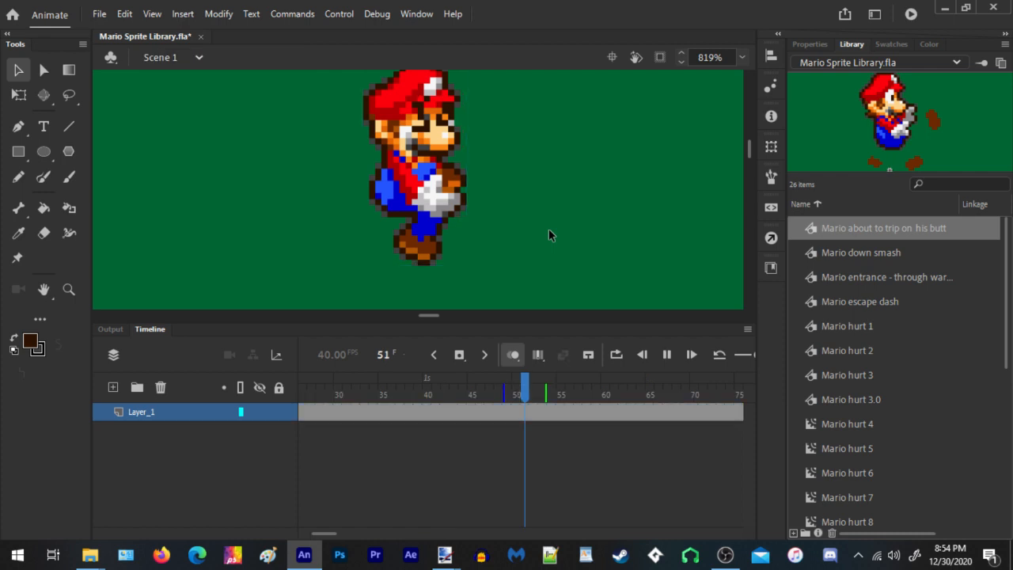
pyautogui.press('Return')
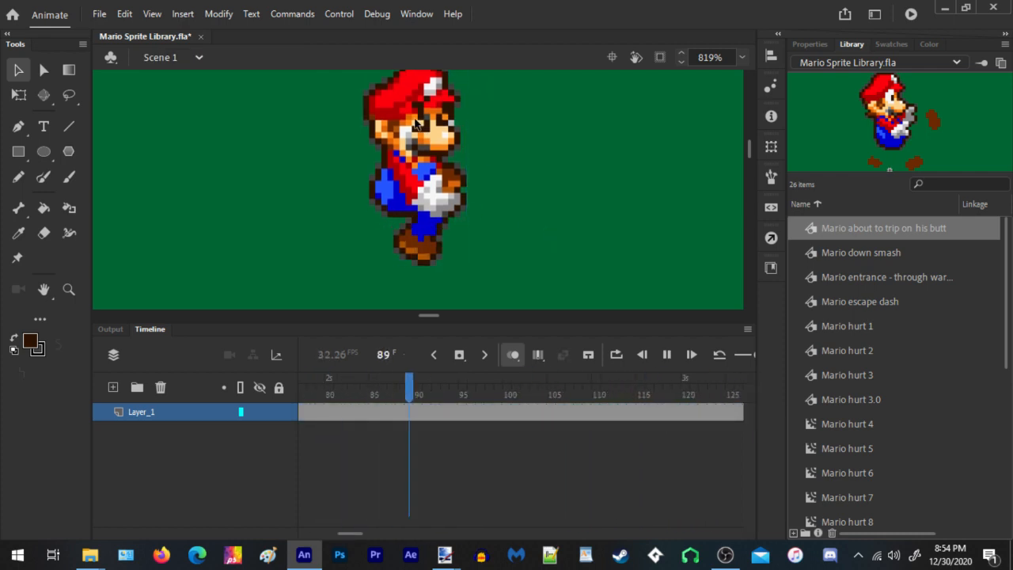
pyautogui.press('Return')
# Reopen the Hurt 1 symbol and extend each of its first three poses to three frames
pyautogui.doubleClick(416, 139)
pyautogui.click(329, 411)
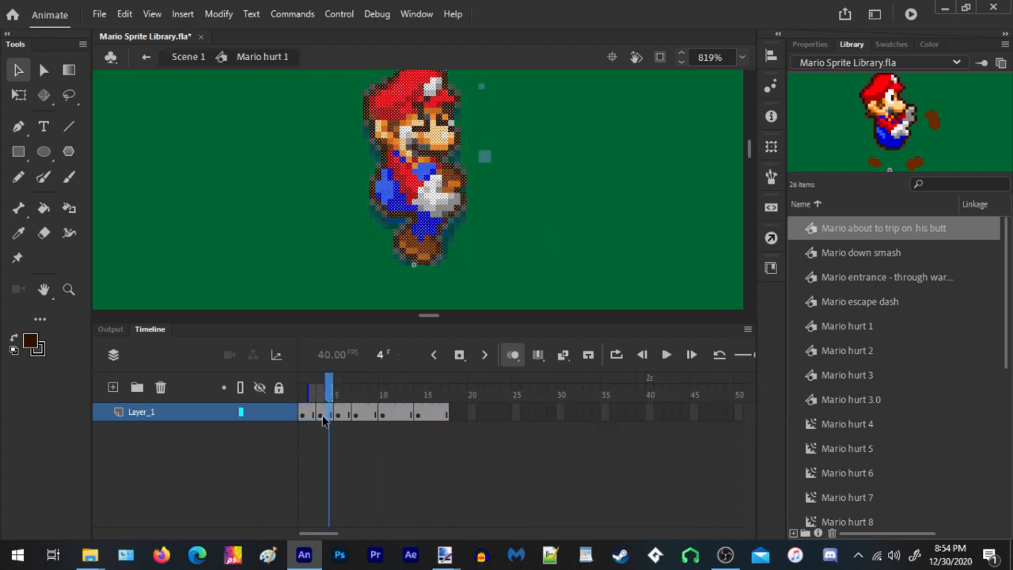
pyautogui.press('F5')
pyautogui.click(356, 415)
pyautogui.press('F5')
pyautogui.click(303, 412)
pyautogui.press('F5')
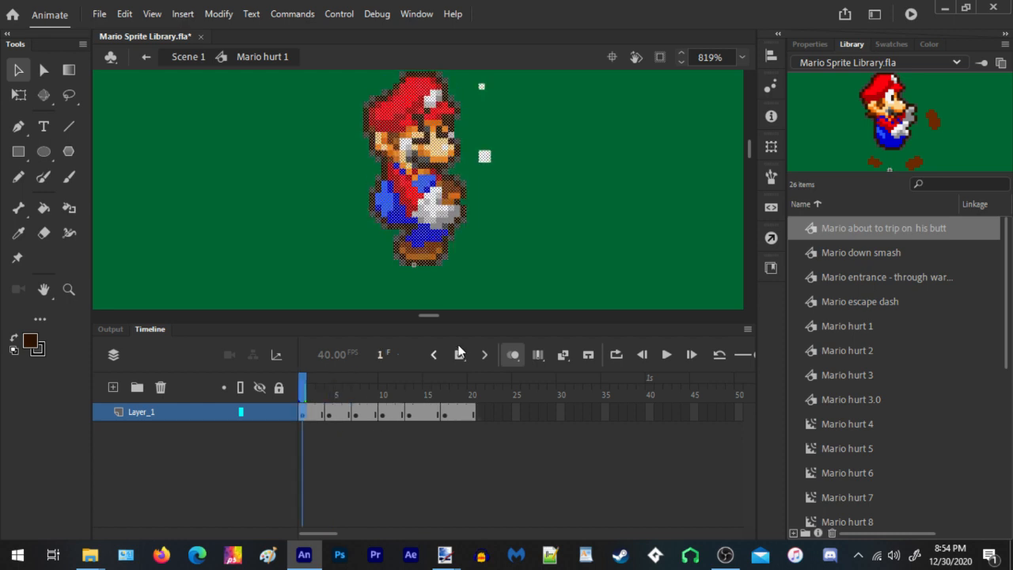
# Leave the Hurt 1 symbol and briefly play the main scene again
pyautogui.doubleClick(525, 194)
pyautogui.scroll(-5, 545, 226)
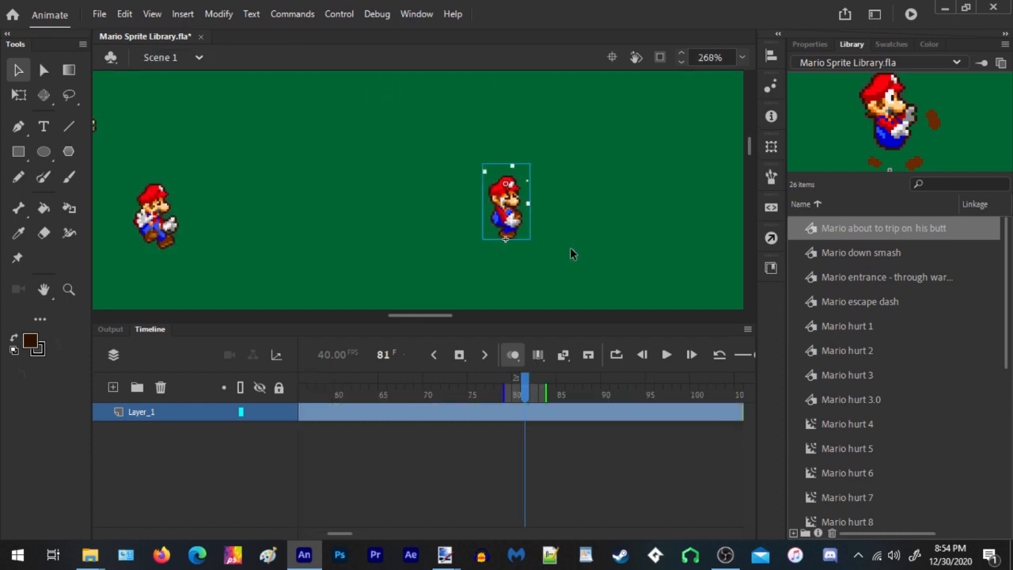
pyautogui.press('Return')
pyautogui.press('Return')
# Gather the Hurt 1 sprite and the scattered hurt sprites lower on the stage into the cluster near the stage's upper edge
pyautogui.scroll(-5, 554, 252)
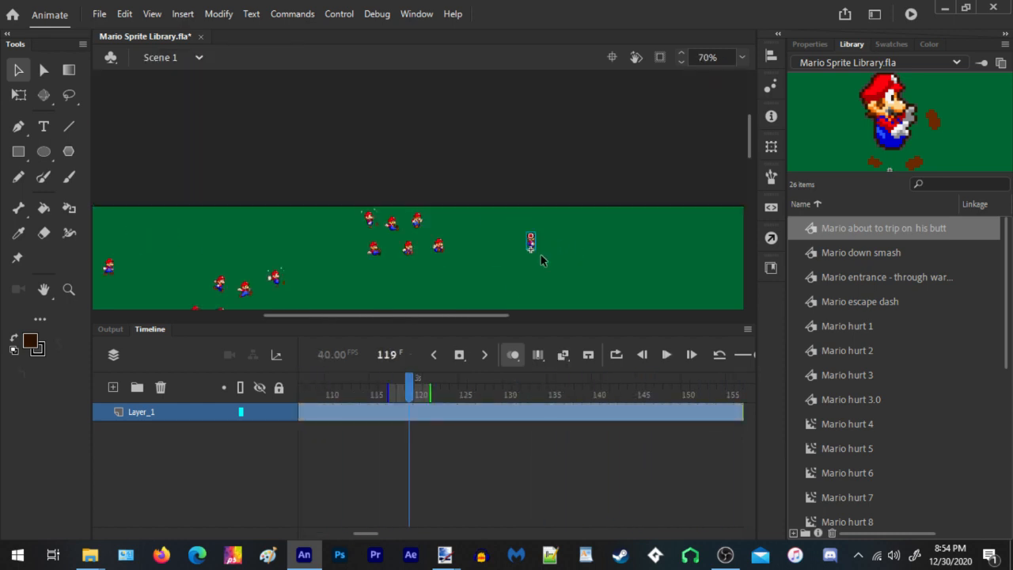
pyautogui.scroll(-5, 482, 252)
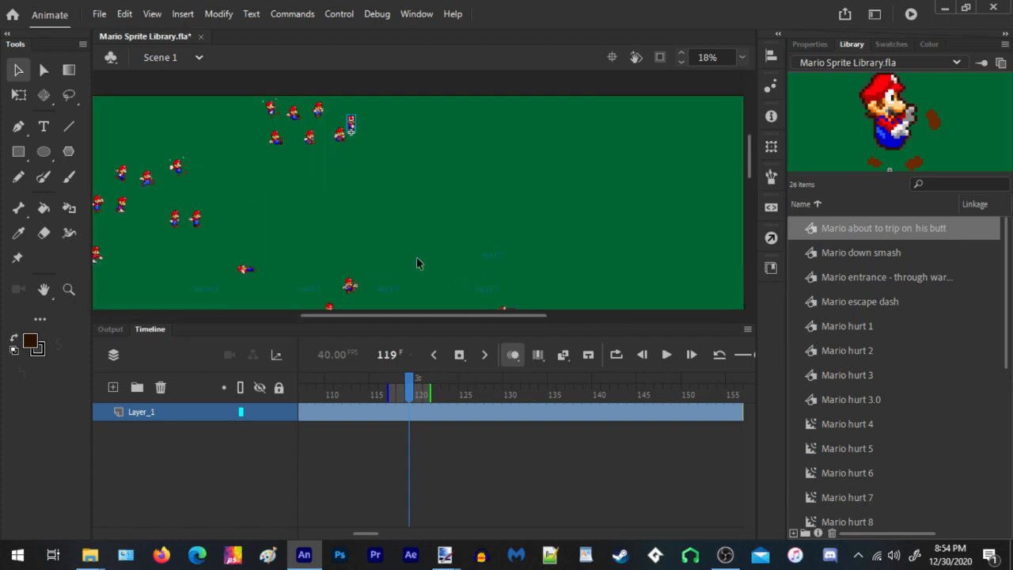
pyautogui.scroll(3, 273, 103)
pyautogui.scroll(-5, 308, 133)
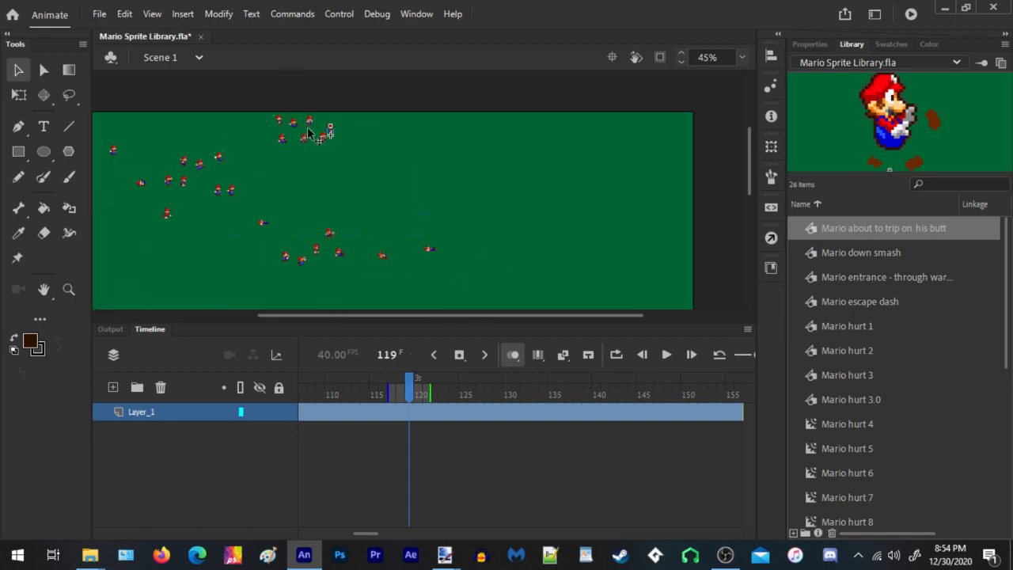
pyautogui.scroll(1, 277, 290)
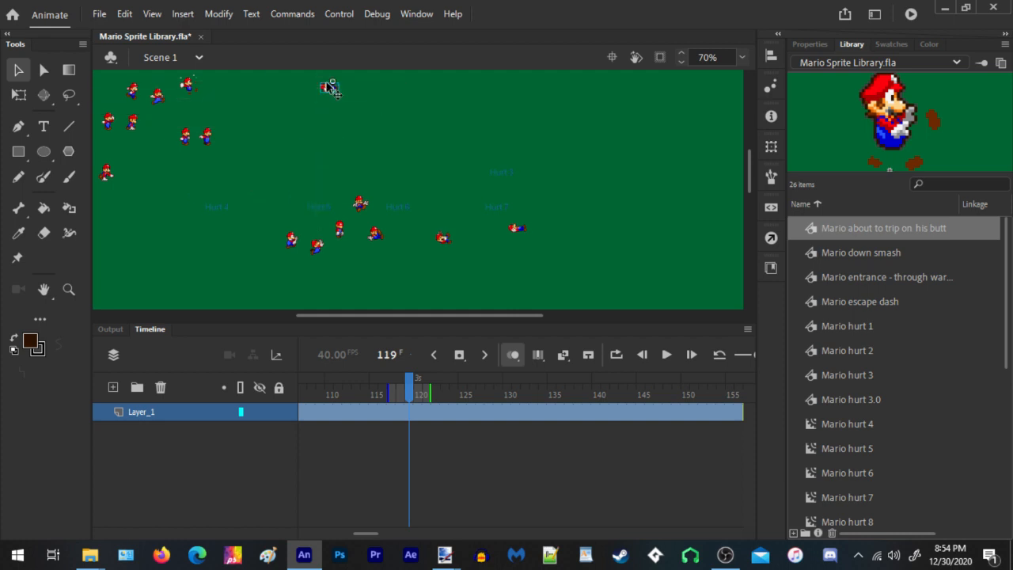
pyautogui.scroll(-3, 302, 208)
pyautogui.scroll(2, 434, 171)
pyautogui.moveTo(380, 257); pyautogui.dragTo(426, 153)
pyautogui.moveTo(386, 284); pyautogui.dragTo(478, 128)
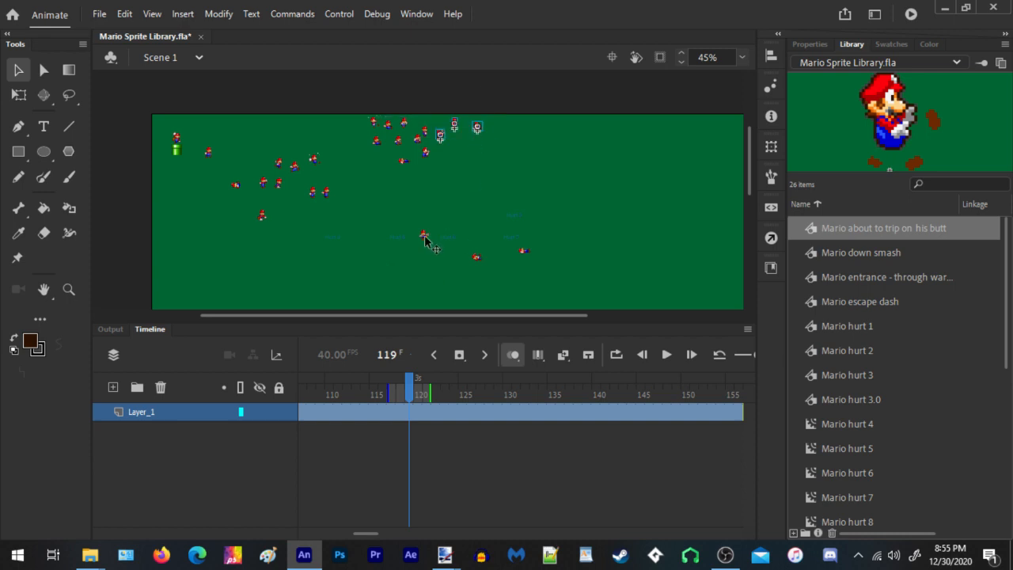
pyautogui.moveTo(425, 240); pyautogui.dragTo(445, 158)
pyautogui.moveTo(471, 160); pyautogui.dragTo(470, 144)
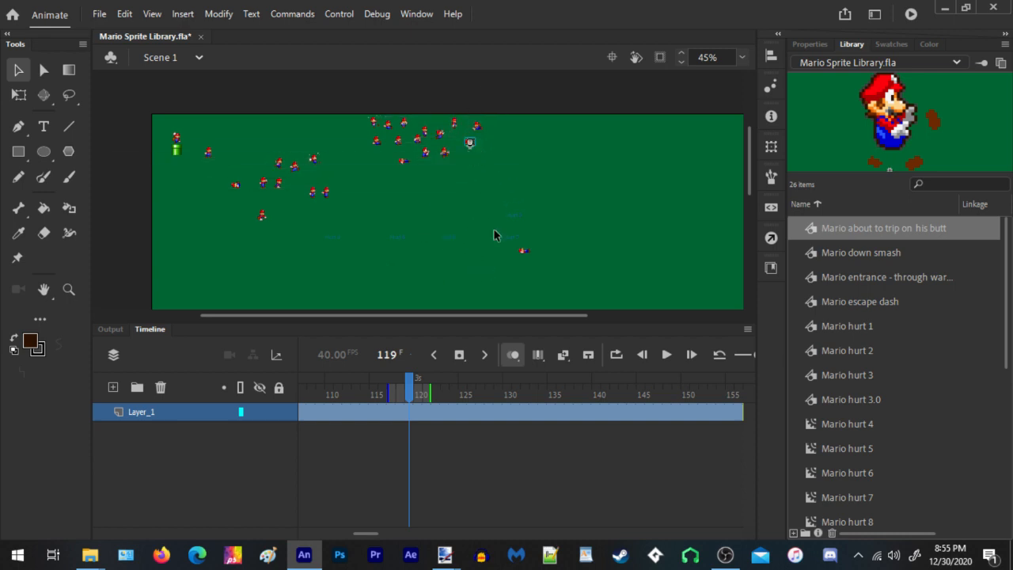
pyautogui.moveTo(526, 266); pyautogui.dragTo(483, 163)
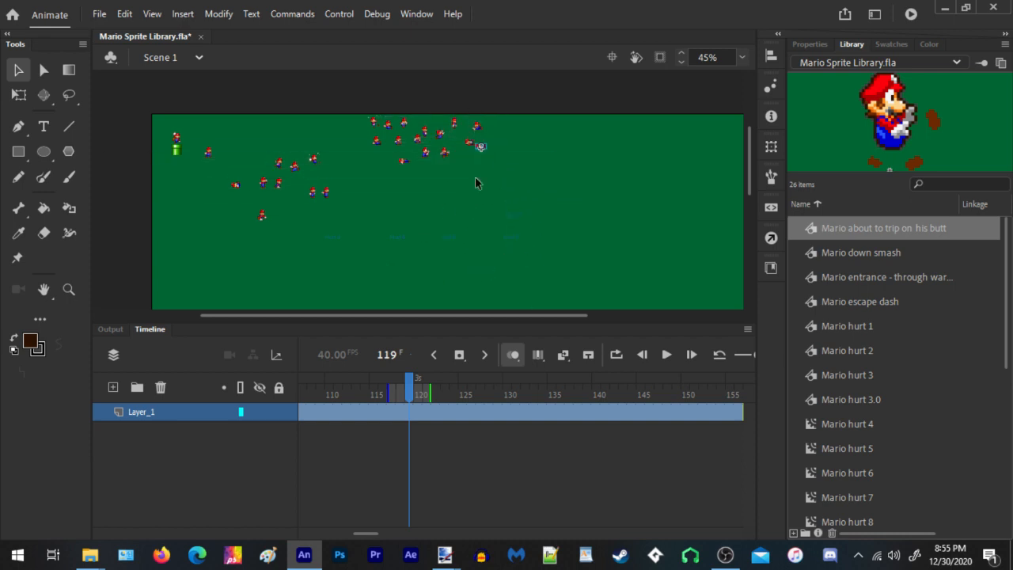
# Delete the leftover Hurt text labels from the empty area of the stage below the sprite cluster
pyautogui.click(344, 280)
pyautogui.moveTo(576, 213); pyautogui.dragTo(583, 202)
pyautogui.press('Delete')
# Test the movie, zoom in on the clustered hurt sprites to watch their animations, and close the preview
pyautogui.click(911, 14)
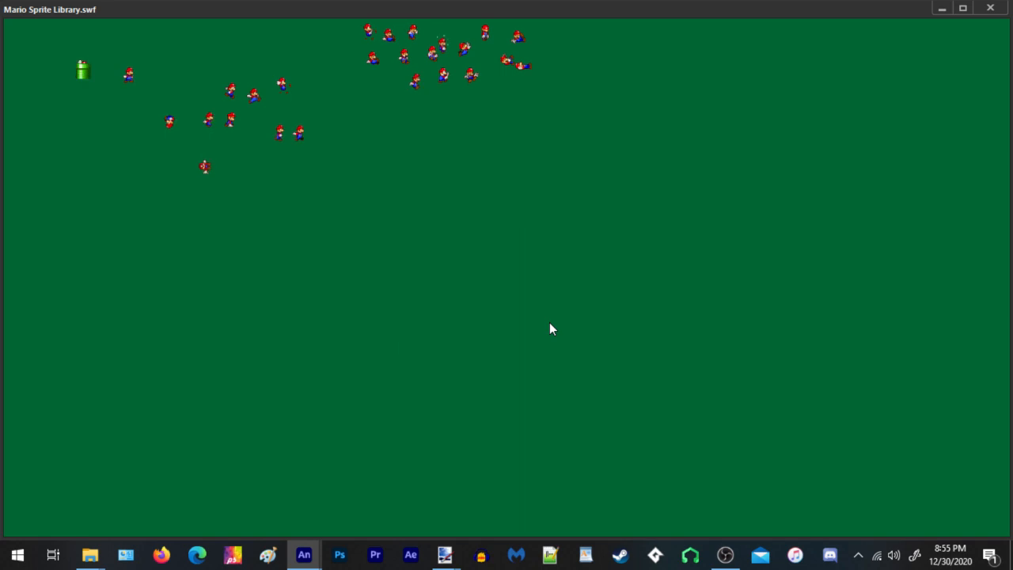
pyautogui.rightClick(434, 68)
pyautogui.click(473, 76)
pyautogui.rightClick(472, 97)
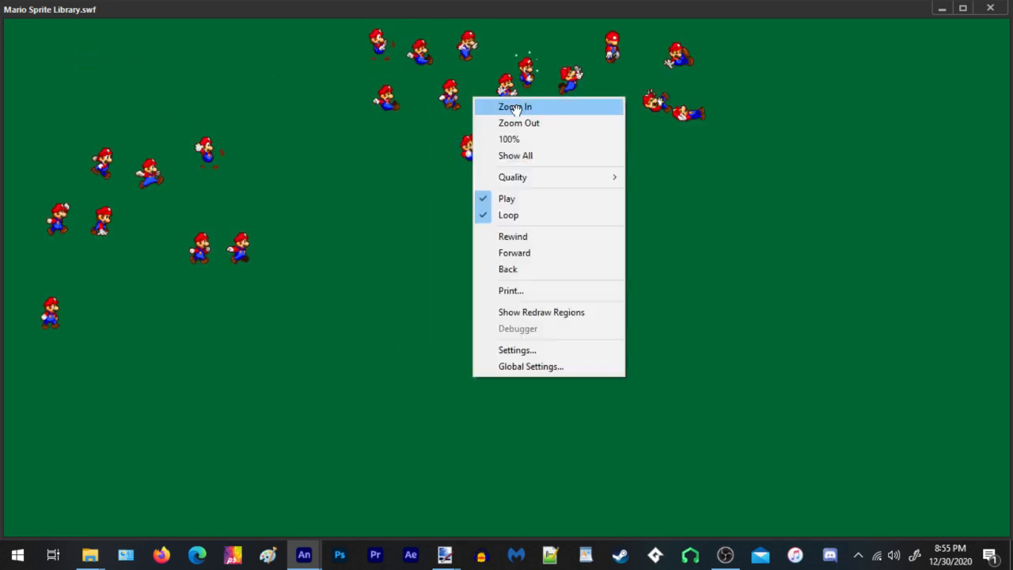
pyautogui.click(508, 106)
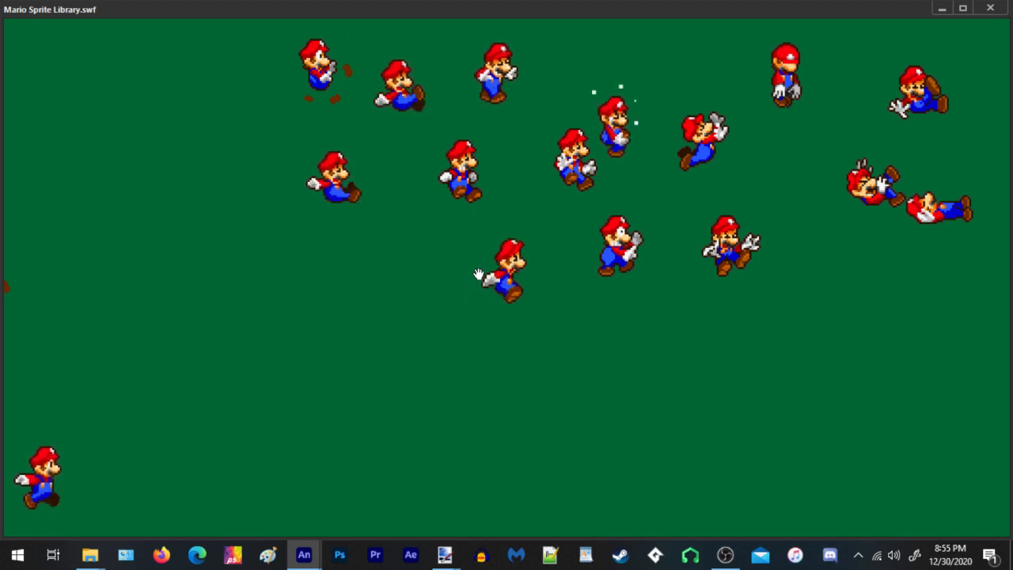
pyautogui.click(990, 10)
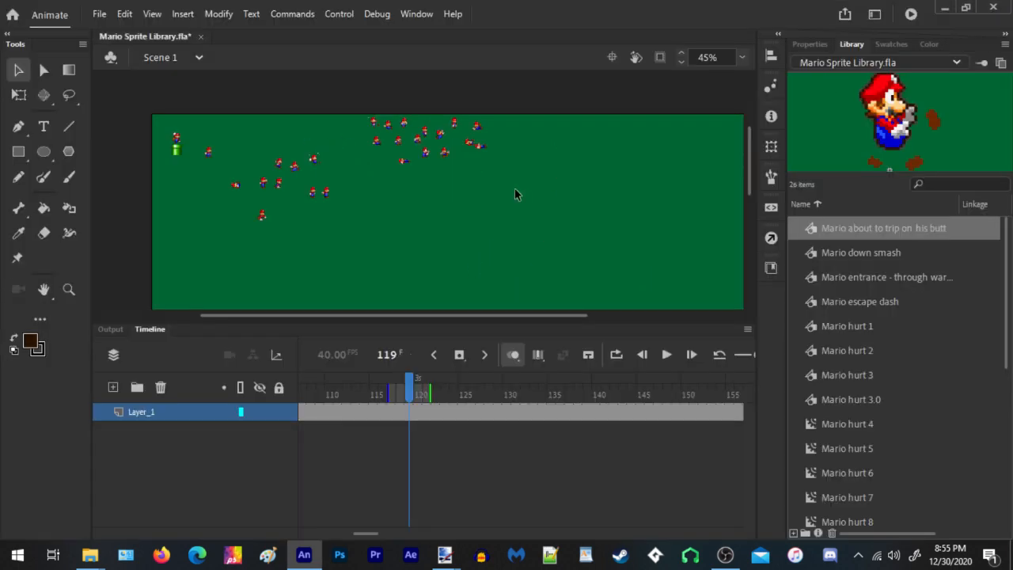
# Extend both poses of the Mario hurt 3 symbol to four frames each, and return to the main scene
pyautogui.doubleClick(419, 131)
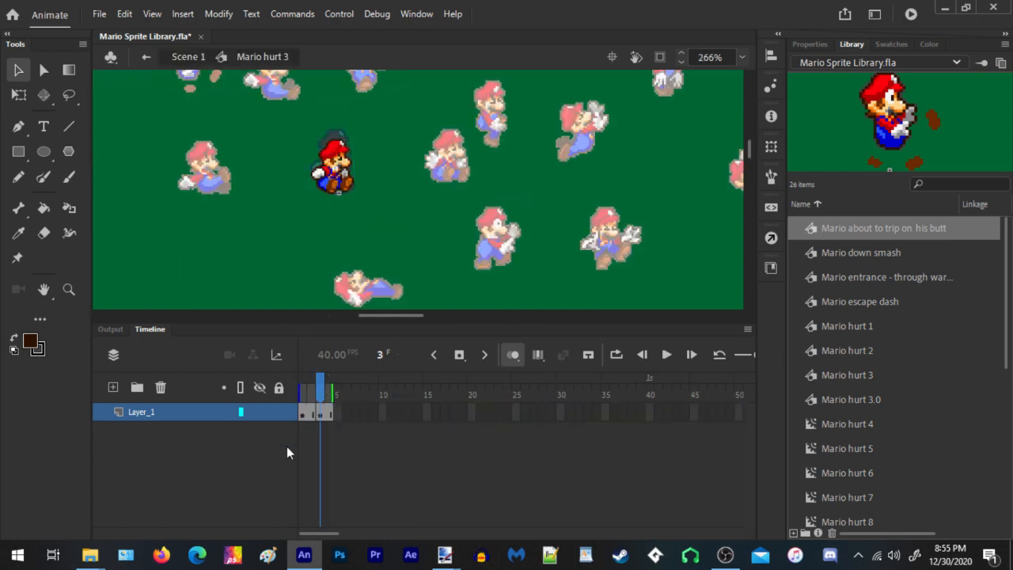
pyautogui.click(310, 415)
pyautogui.press('F5')
pyautogui.press('F5')
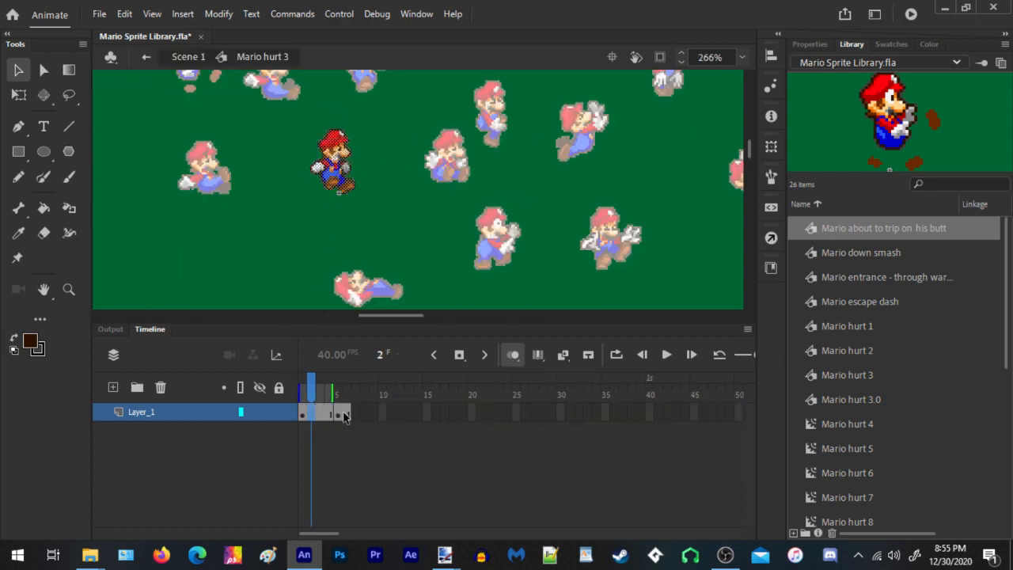
pyautogui.click(347, 416)
pyautogui.press('F5')
pyautogui.press('F5')
pyautogui.doubleClick(402, 216)
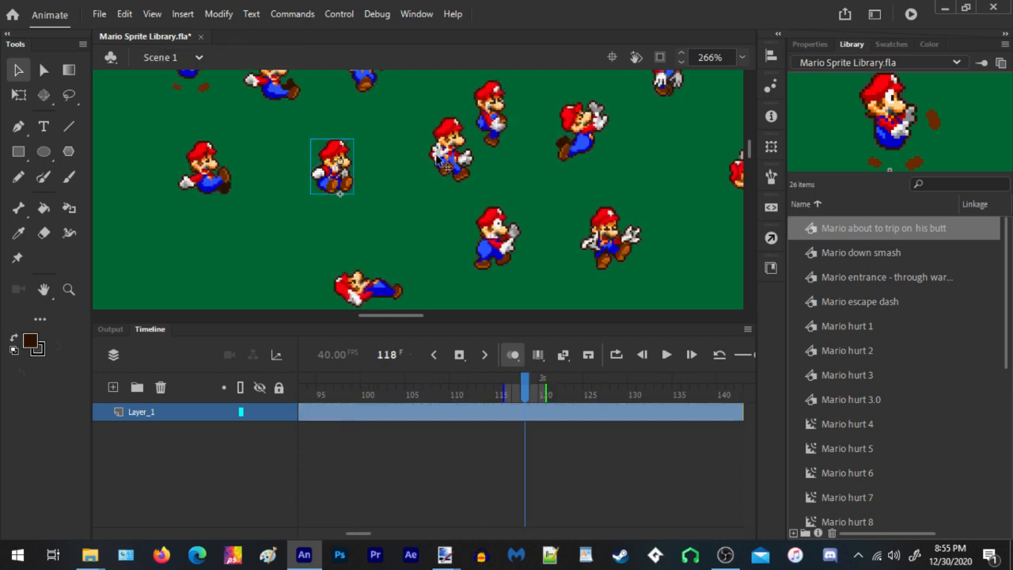
# Extend both poses of the Mario hurt 3.0 symbol to four frames each, and return to the main scene
pyautogui.doubleClick(451, 150)
pyautogui.press('F5')
pyautogui.press('F5')
pyautogui.click(347, 416)
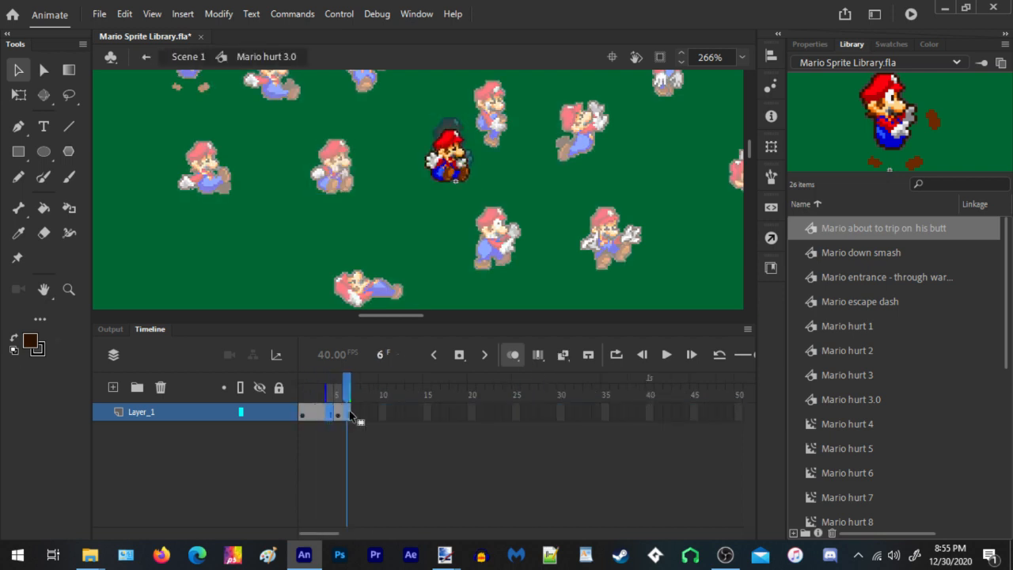
pyautogui.press('F5')
pyautogui.press('F5')
pyautogui.click(298, 205)
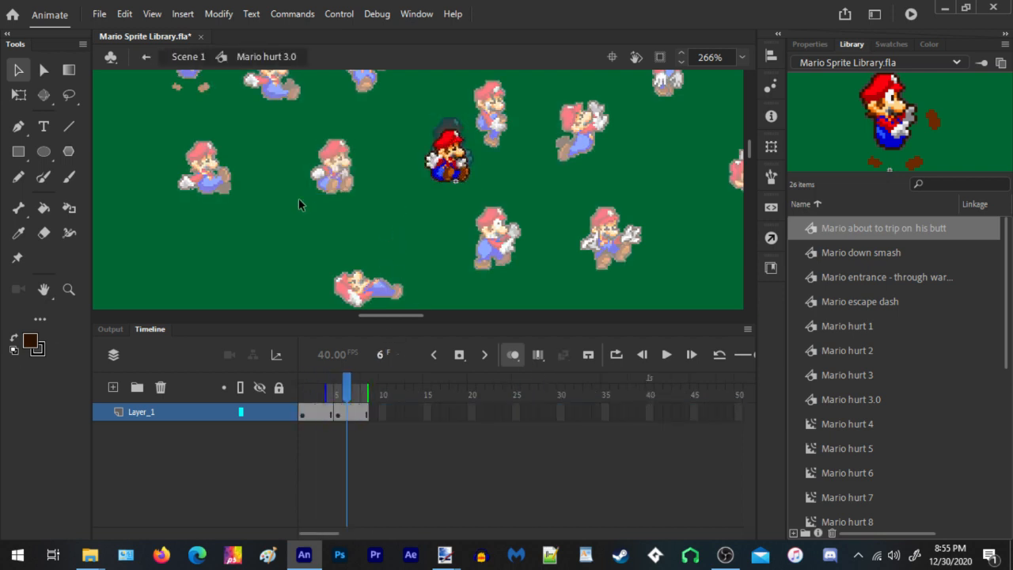
pyautogui.doubleClick(209, 205)
# Open the Mario stunned symbol and play its animation from the beginning
pyautogui.doubleClick(225, 188)
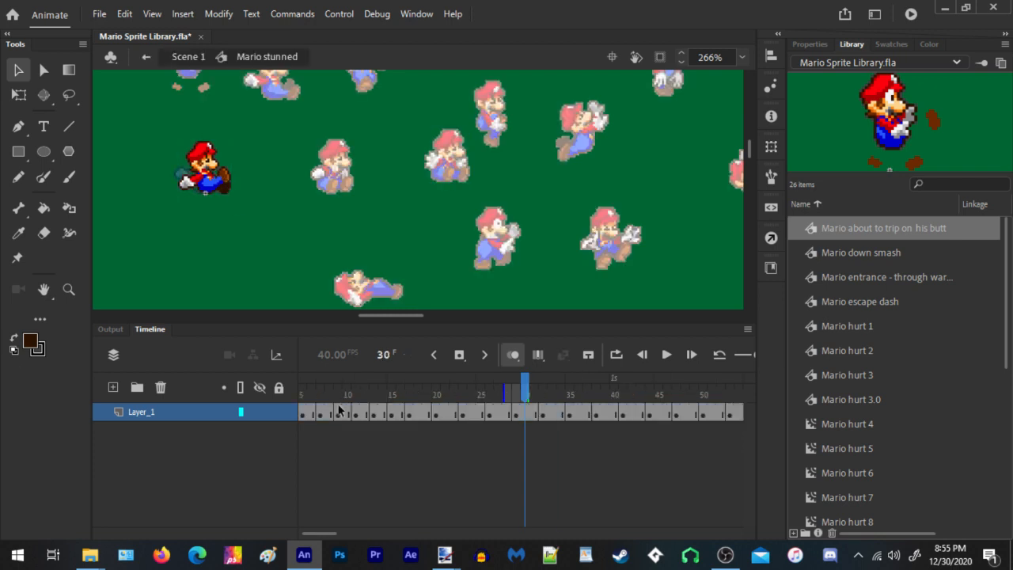
pyautogui.moveTo(337, 401); pyautogui.dragTo(261, 394)
pyautogui.press('Return')
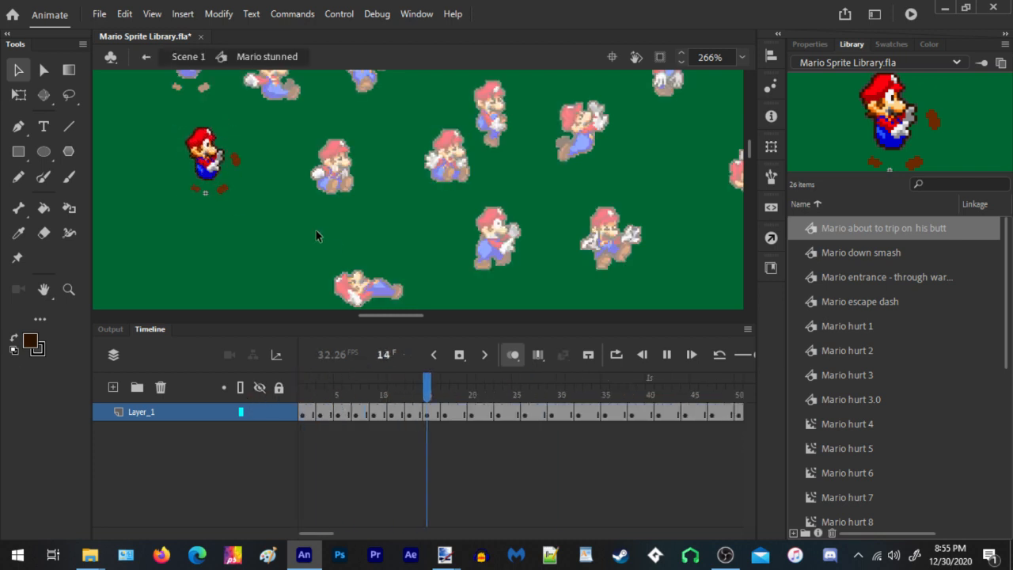
# Leave the Mario stunned symbol, test the movie, zoom in on the clustered hurt sprites to watch their timing, and close the preview
pyautogui.doubleClick(292, 240)
pyautogui.click(910, 14)
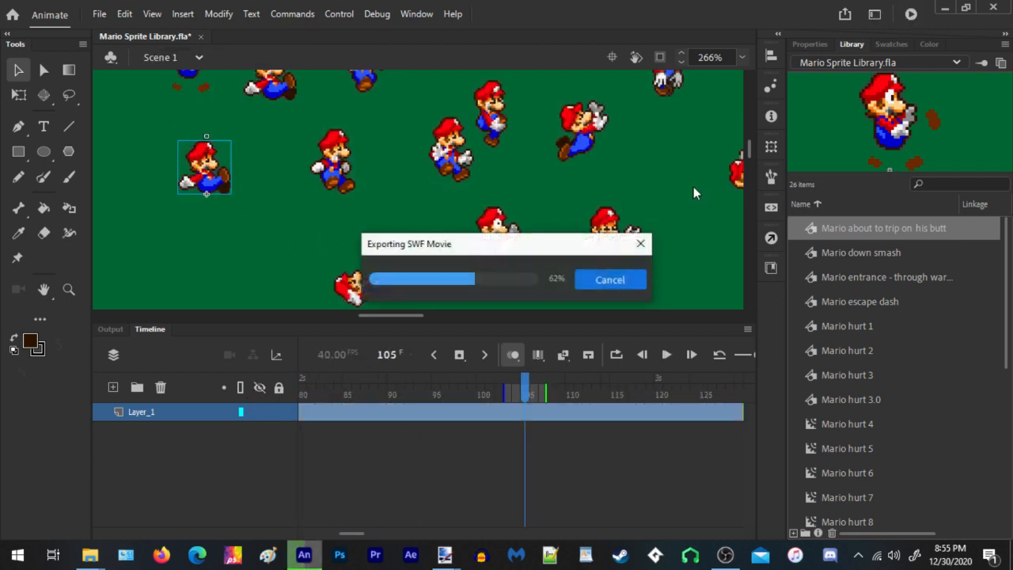
pyautogui.rightClick(459, 38)
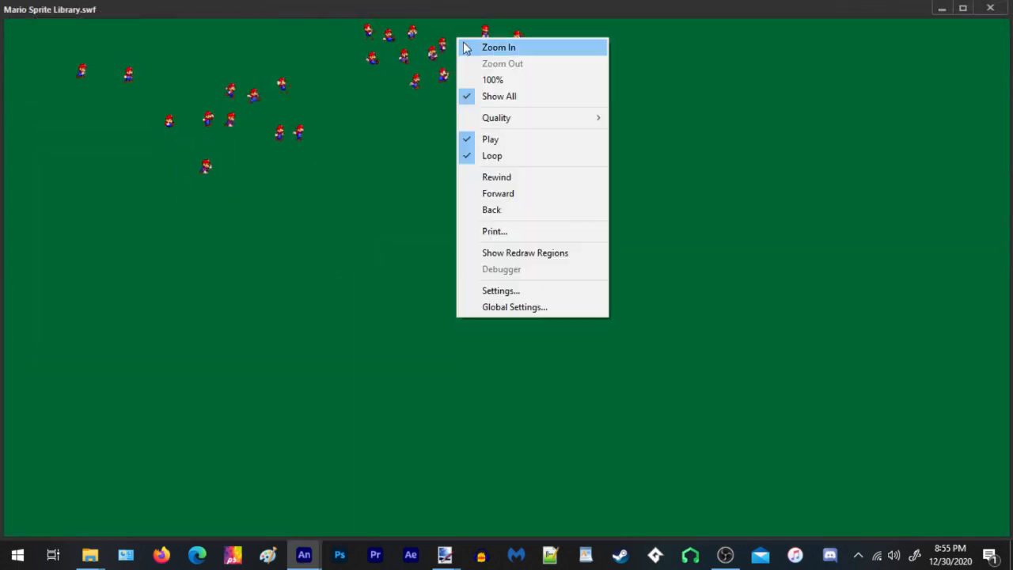
pyautogui.click(504, 48)
pyautogui.rightClick(502, 108)
pyautogui.click(536, 118)
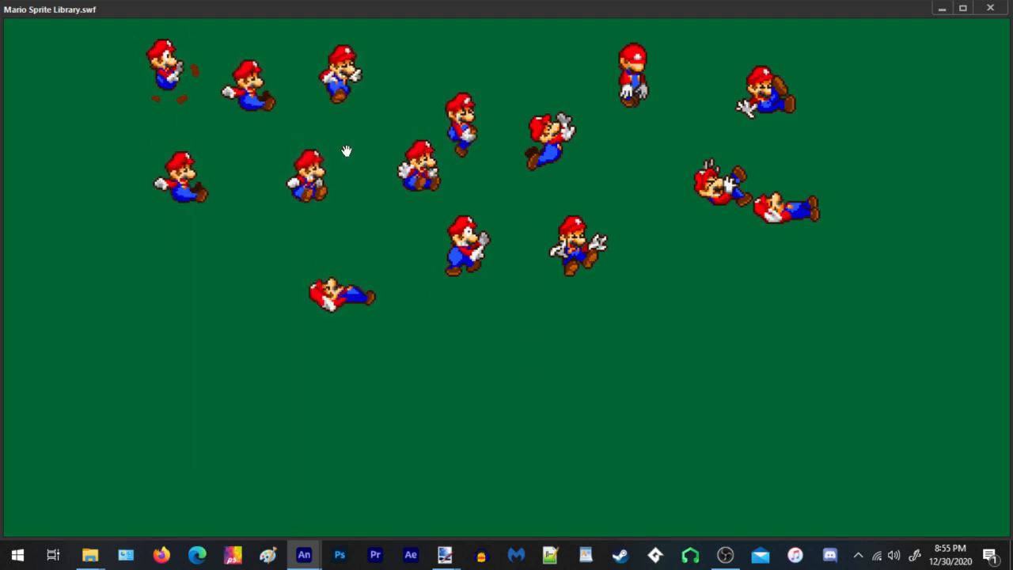
pyautogui.click(990, 8)
# Extend the Mario hurt 2 symbol's first pose to four frames and its second pose through frame 10, and return to the main scene
pyautogui.scroll(-3, 396, 188)
pyautogui.scroll(5, 396, 190)
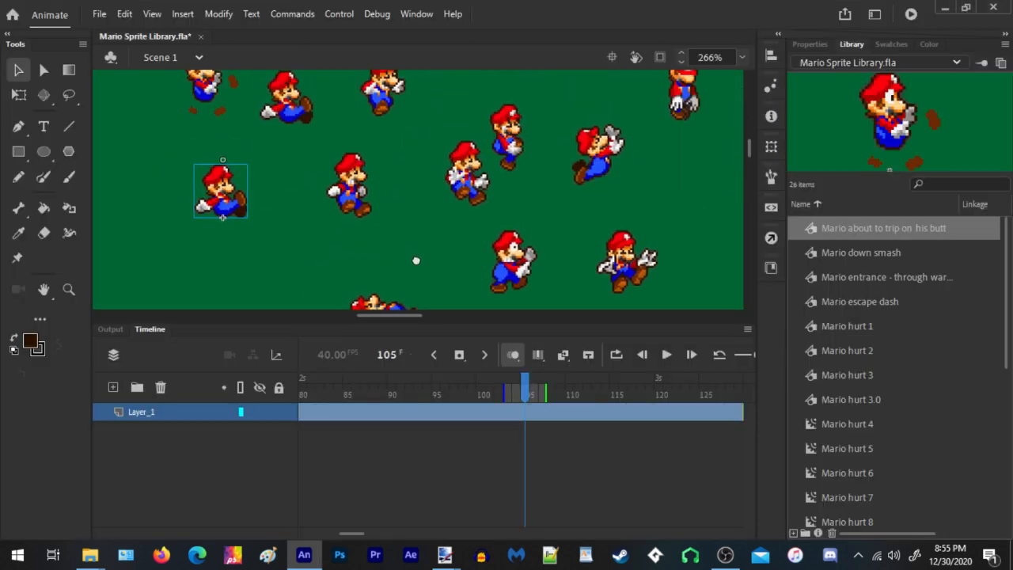
pyautogui.doubleClick(405, 124)
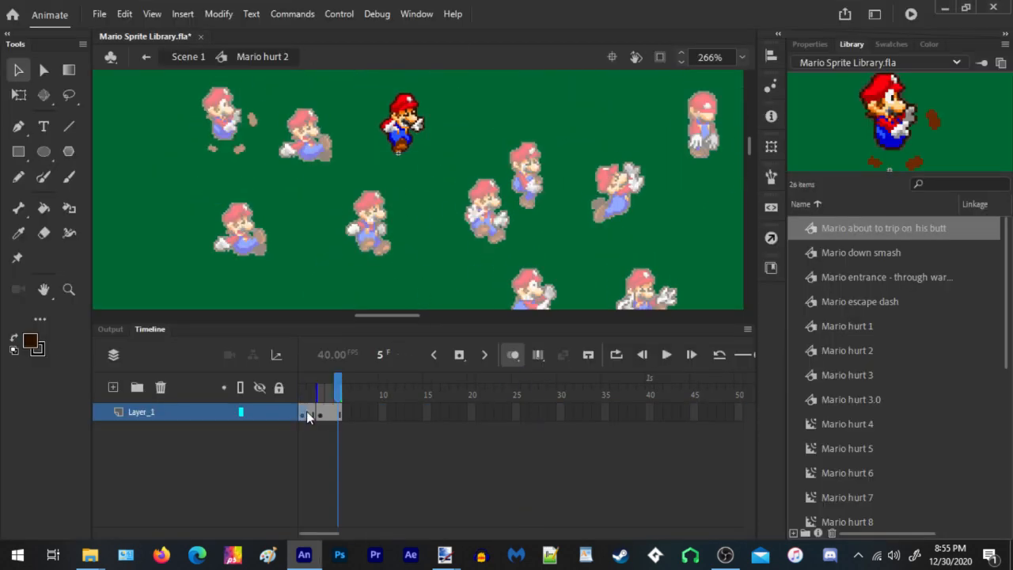
pyautogui.click(305, 411)
pyautogui.press('F5')
pyautogui.press('F5')
pyautogui.click(349, 413)
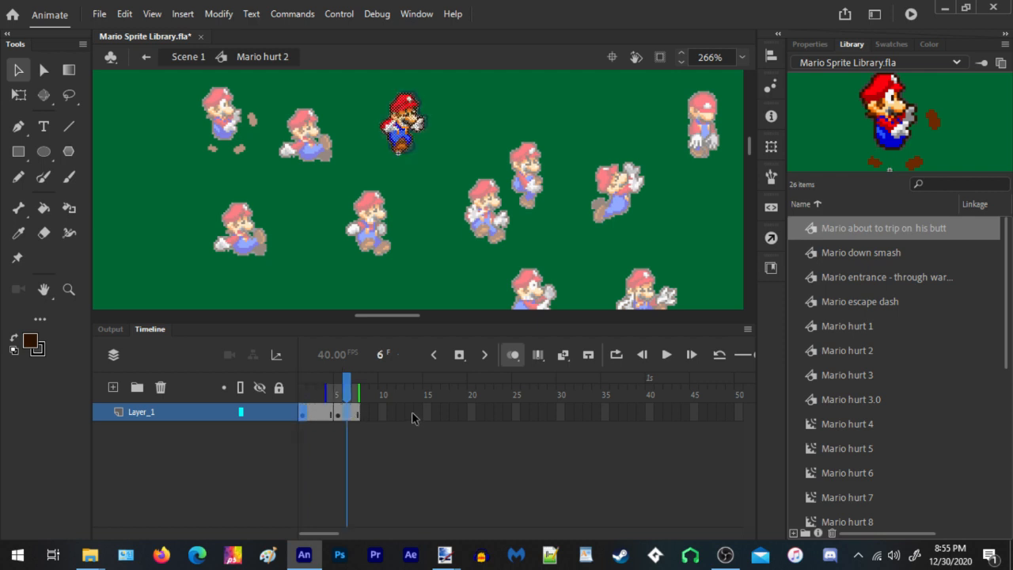
pyautogui.press('F5')
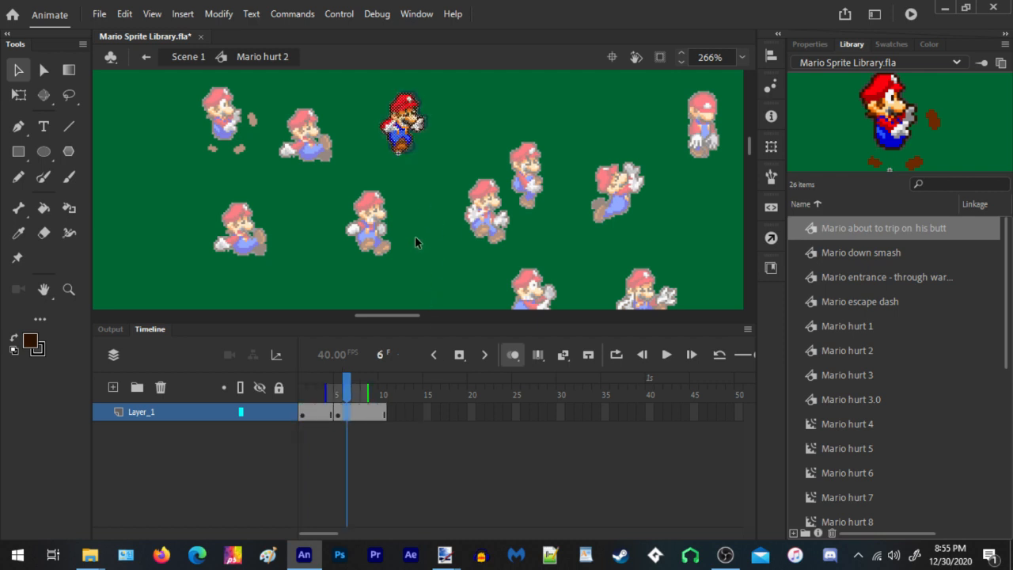
pyautogui.rightClick(423, 175)
pyautogui.doubleClick(386, 207)
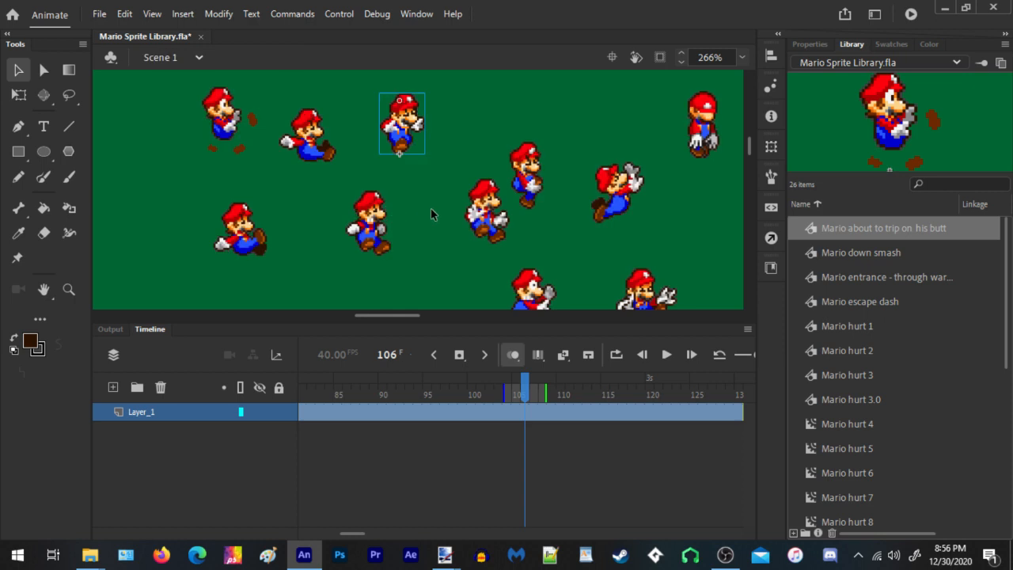
# Play the main timeline, test the movie to watch all the Mario sprites animate, and close the preview
pyautogui.press('Return')
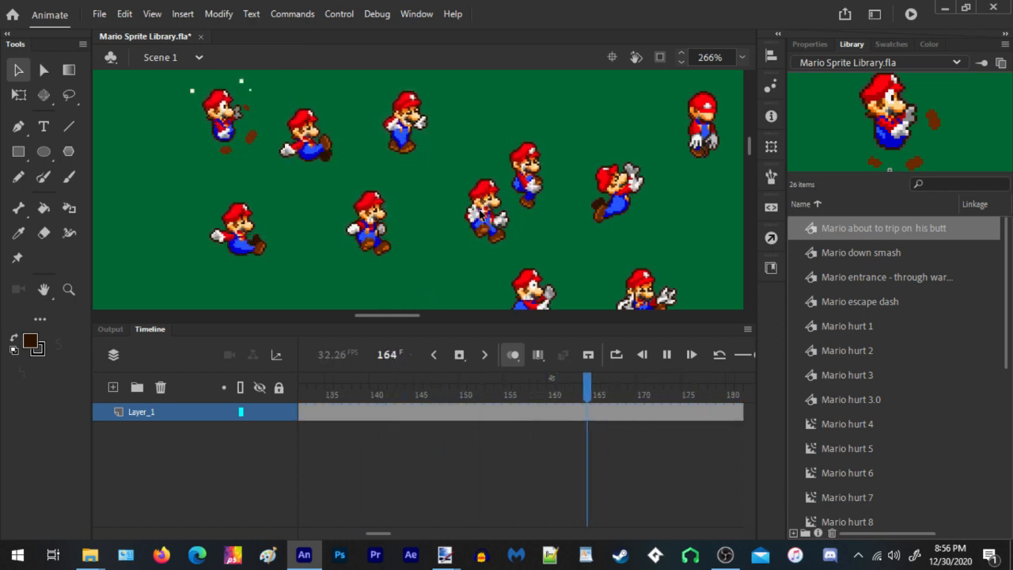
pyautogui.click(400, 153)
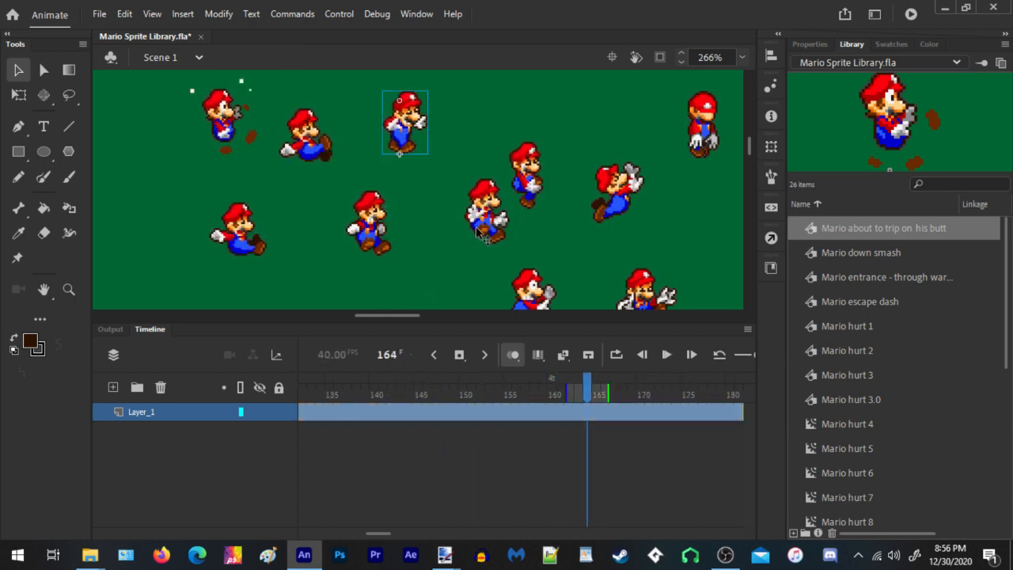
pyautogui.scroll(-5, 379, 215)
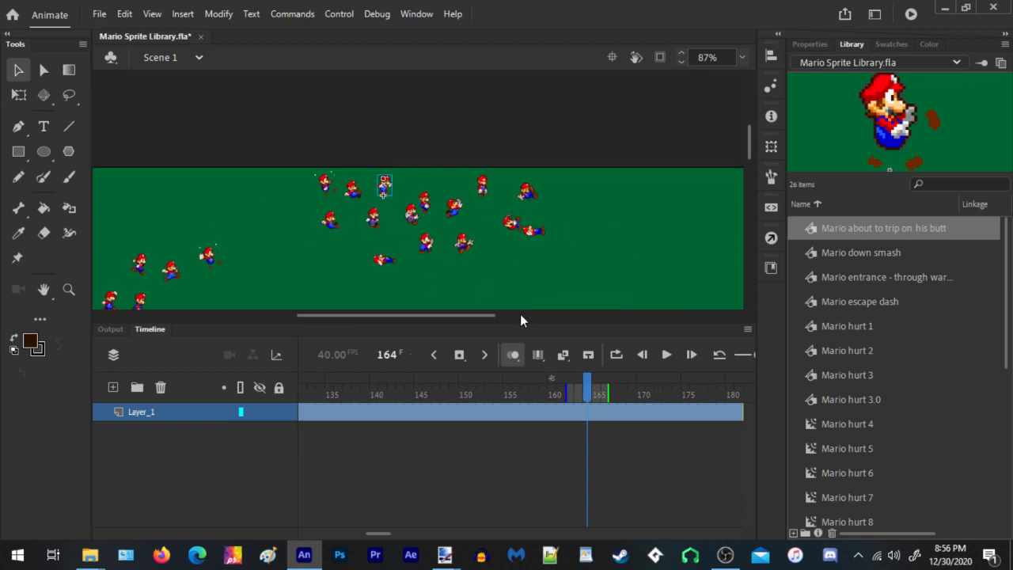
pyautogui.moveTo(554, 227); pyautogui.dragTo(513, 162)
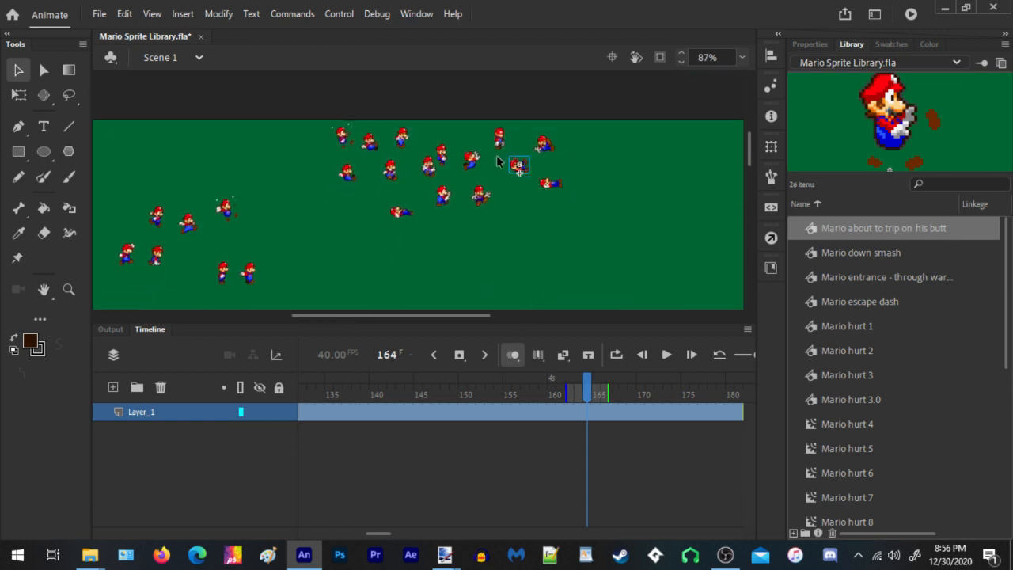
pyautogui.scroll(-4, 484, 158)
pyautogui.scroll(4, 412, 254)
pyautogui.scroll(-4, 443, 197)
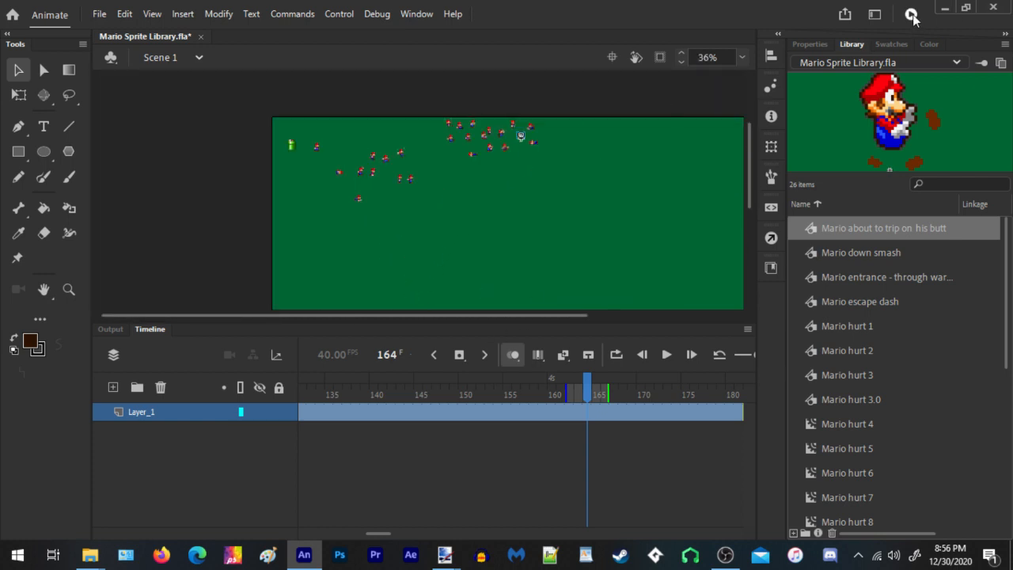
pyautogui.hotkey('ctrl', 'Return')
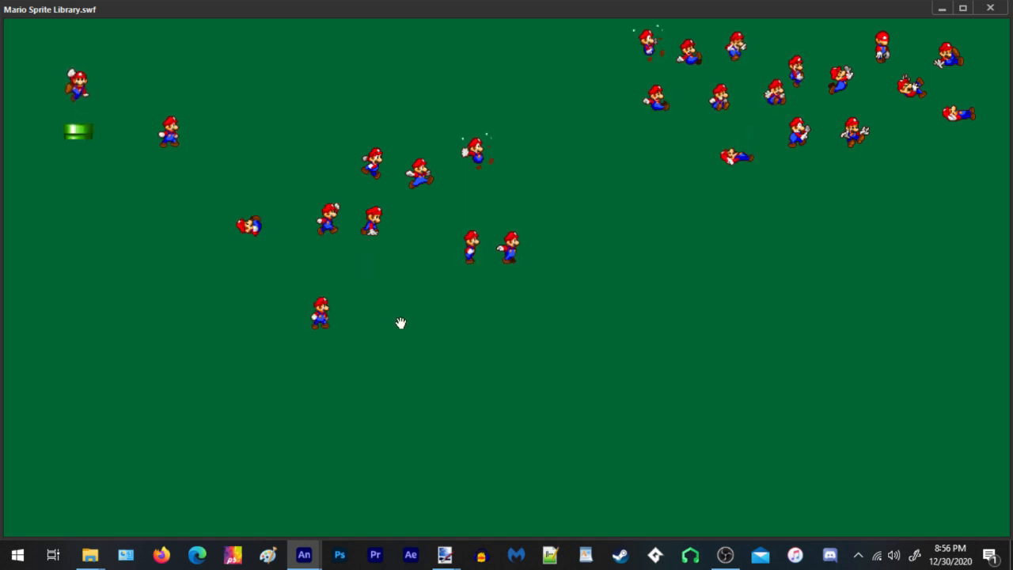
pyautogui.click(991, 9)
# Switch to the sprite sheet in paint.net, look through the hurt, faint and recovery rows, and return to Animate to compare
pyautogui.moveTo(447, 559)
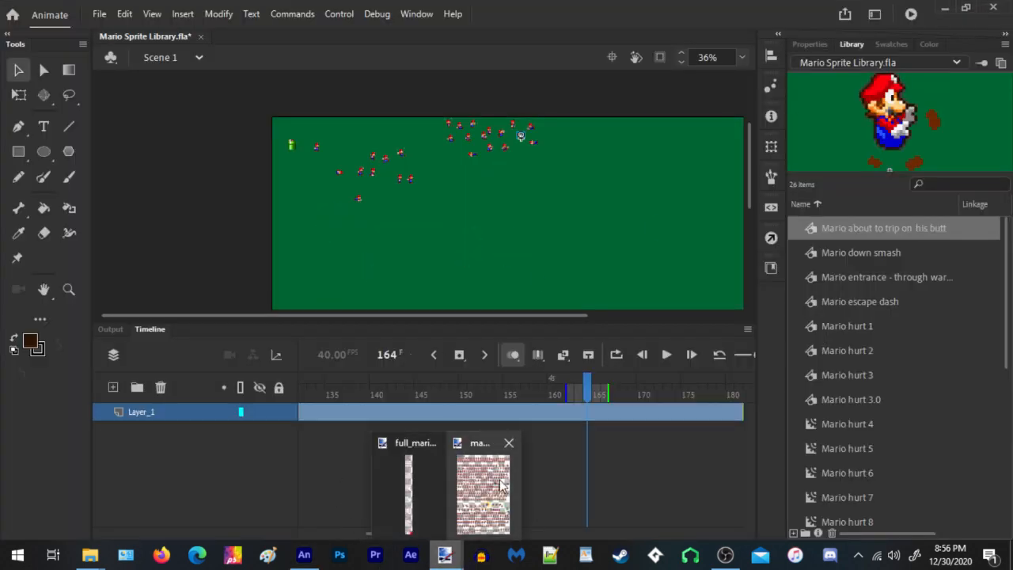
pyautogui.click(503, 486)
pyautogui.scroll(-3, 390, 323)
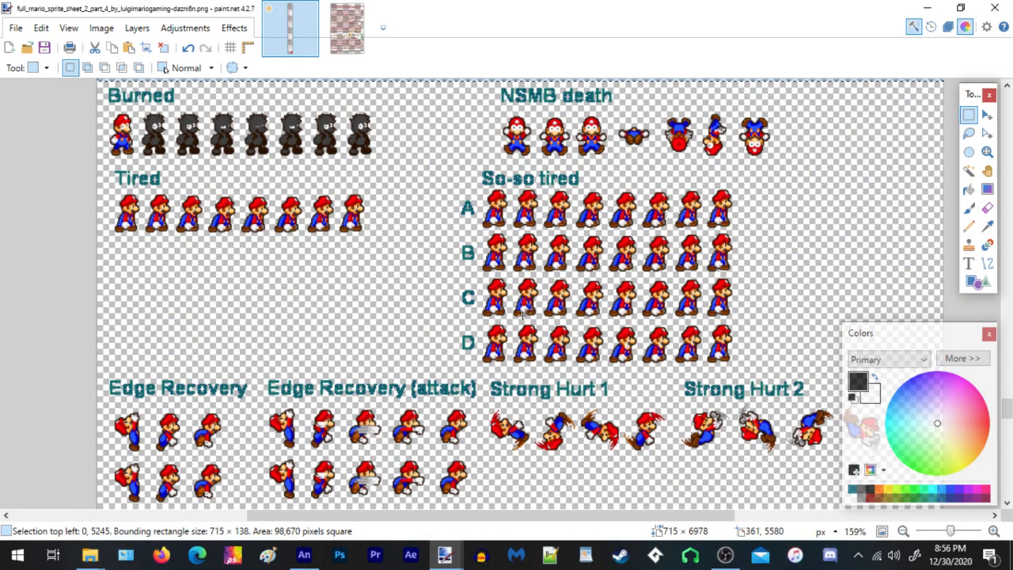
pyautogui.scroll(1, 413, 314)
pyautogui.scroll(-3, 361, 321)
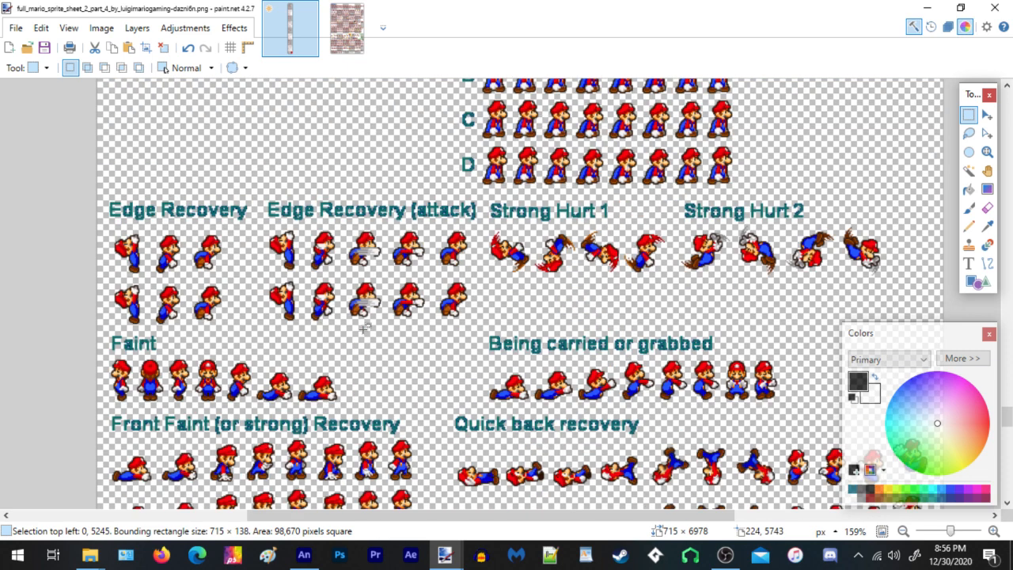
pyautogui.scroll(-1, 546, 155)
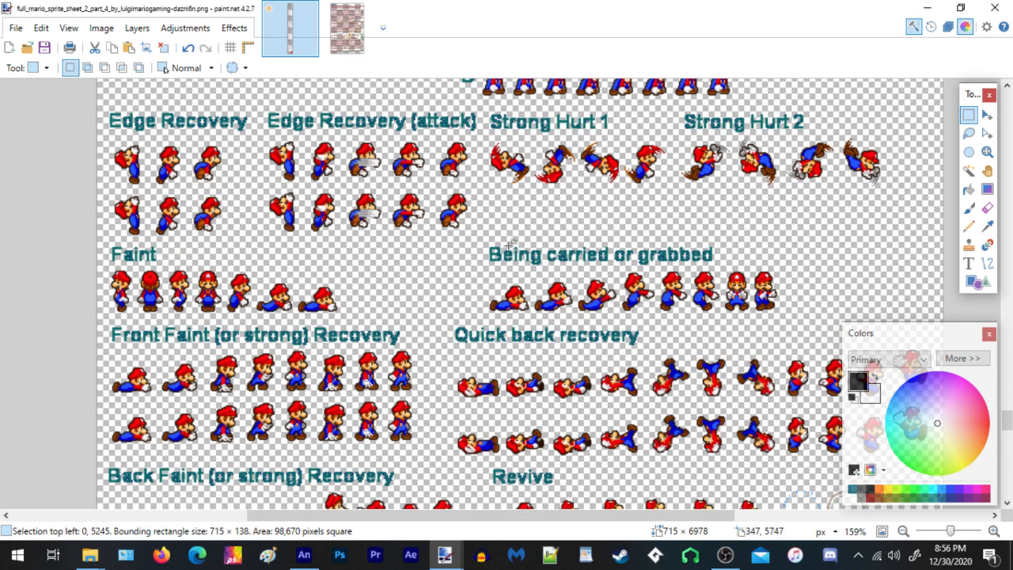
pyautogui.scroll(-1, 444, 257)
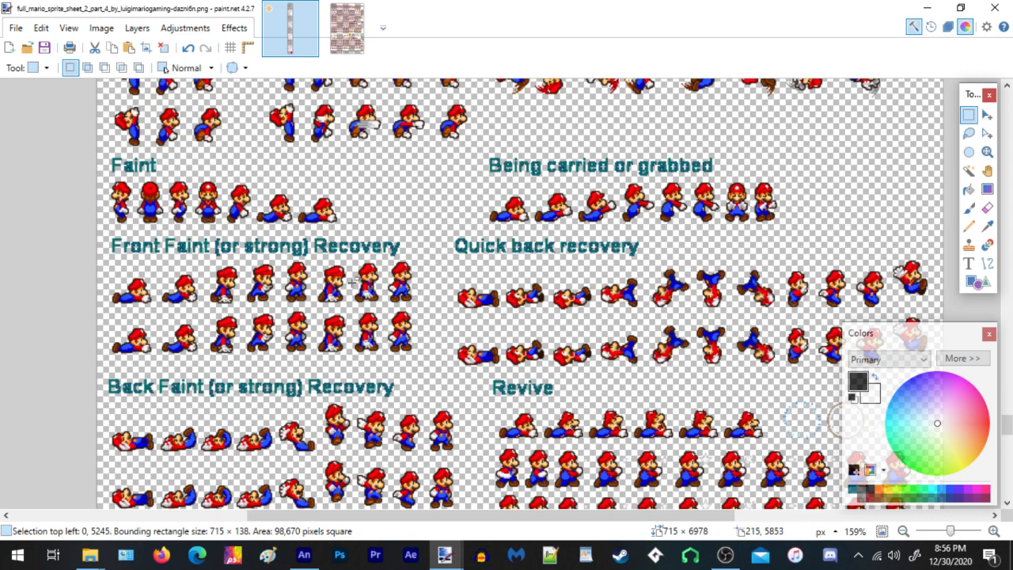
pyautogui.moveTo(521, 334); pyautogui.dragTo(523, 264)
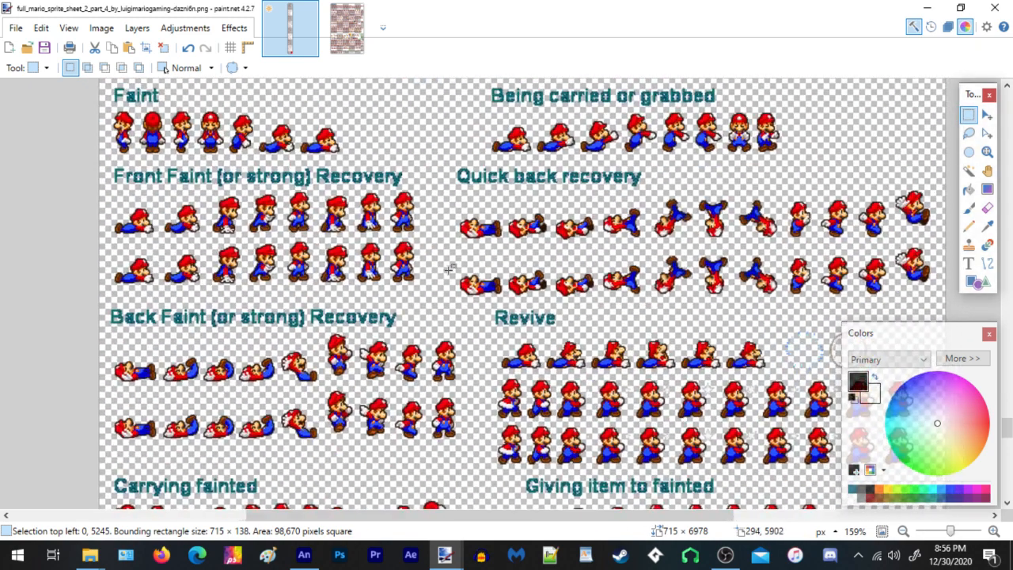
pyautogui.moveTo(446, 279); pyautogui.dragTo(348, 239)
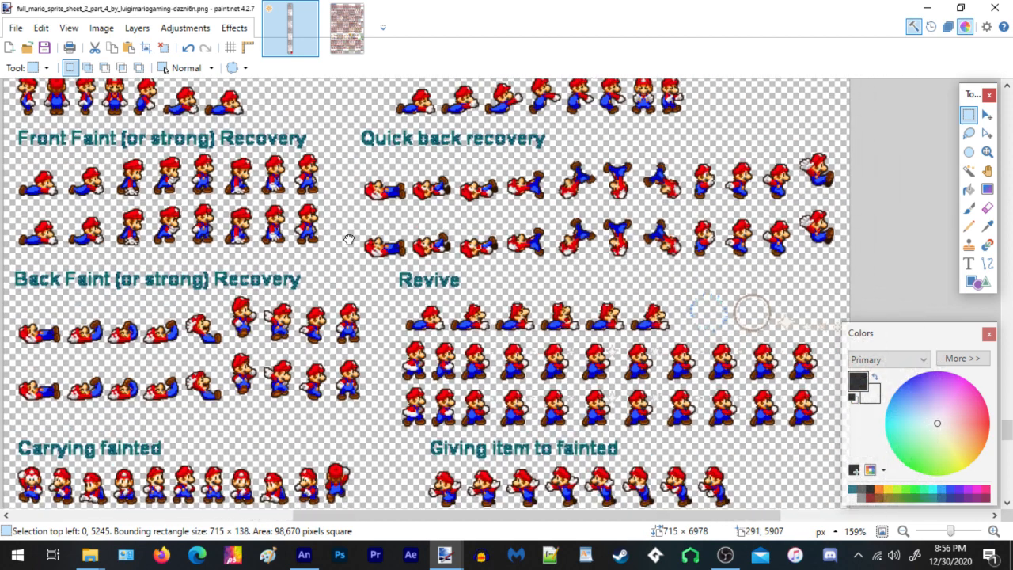
pyautogui.click(304, 554)
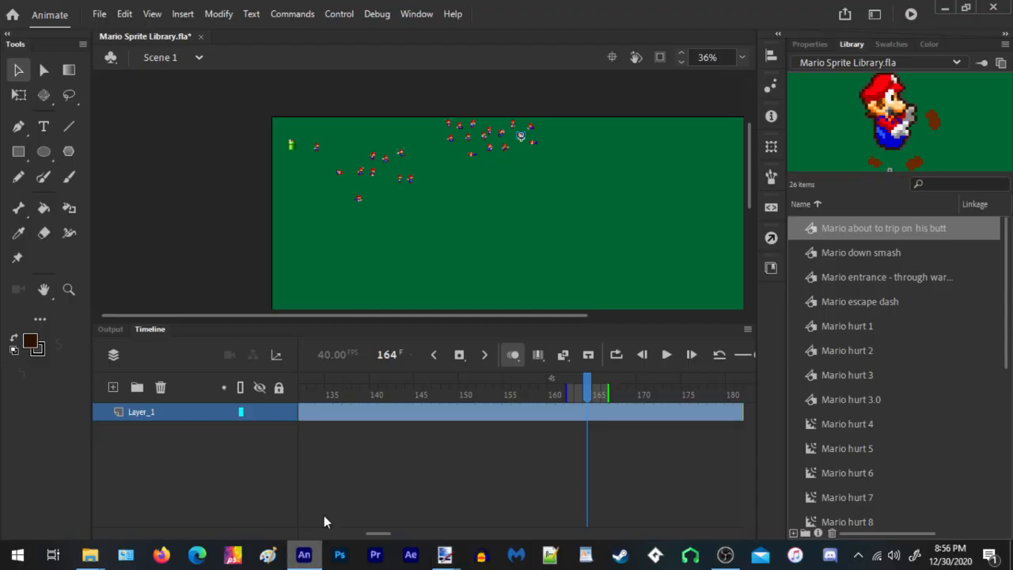
pyautogui.scroll(5, 484, 170)
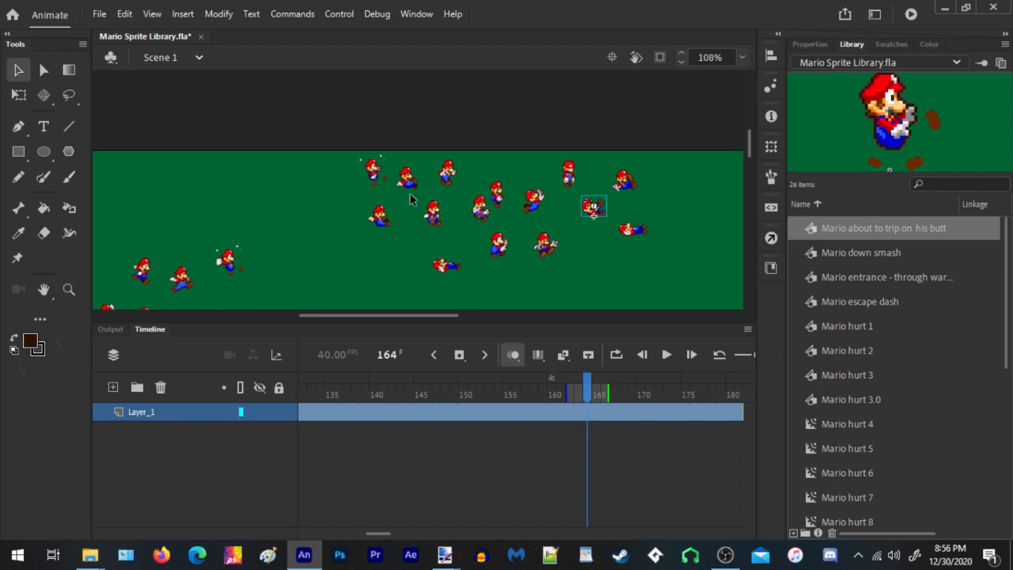
# In the paint.net sprite sheet, select and copy the Faint row with its label, and switch back to Animate
pyautogui.moveTo(445, 554)
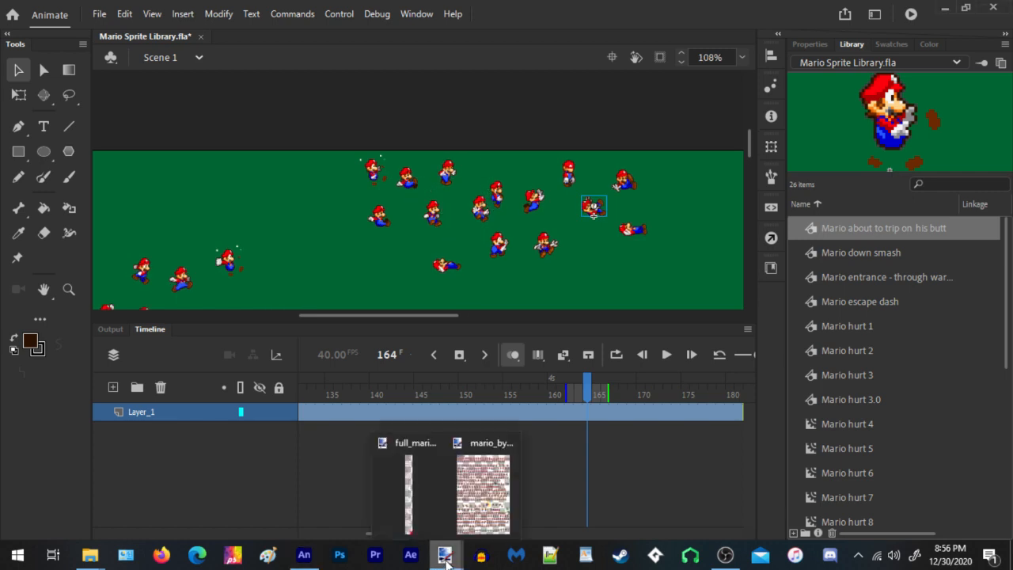
pyautogui.click(403, 496)
pyautogui.scroll(-2, 486, 407)
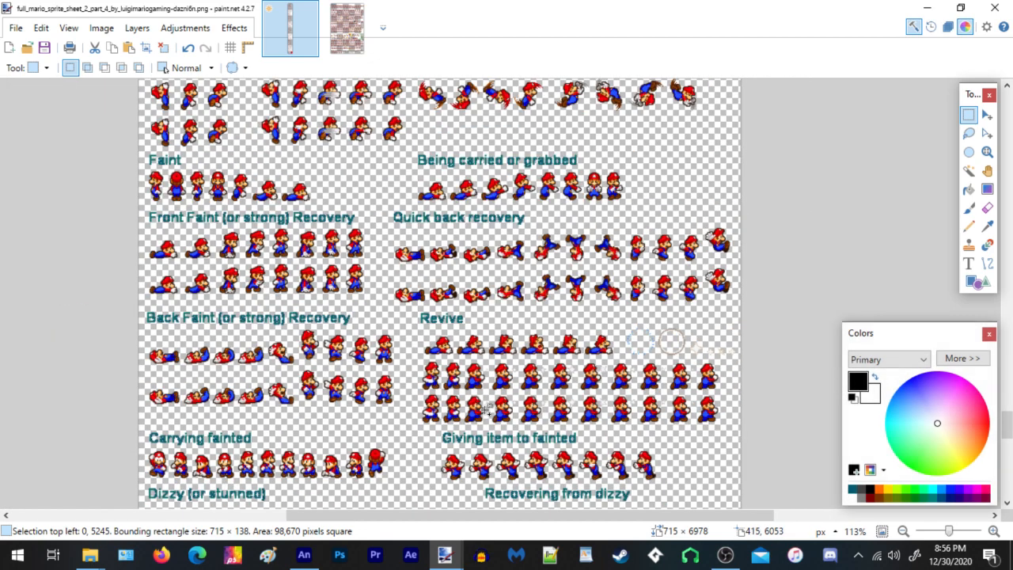
pyautogui.scroll(3, 233, 224)
pyautogui.scroll(-3, 232, 351)
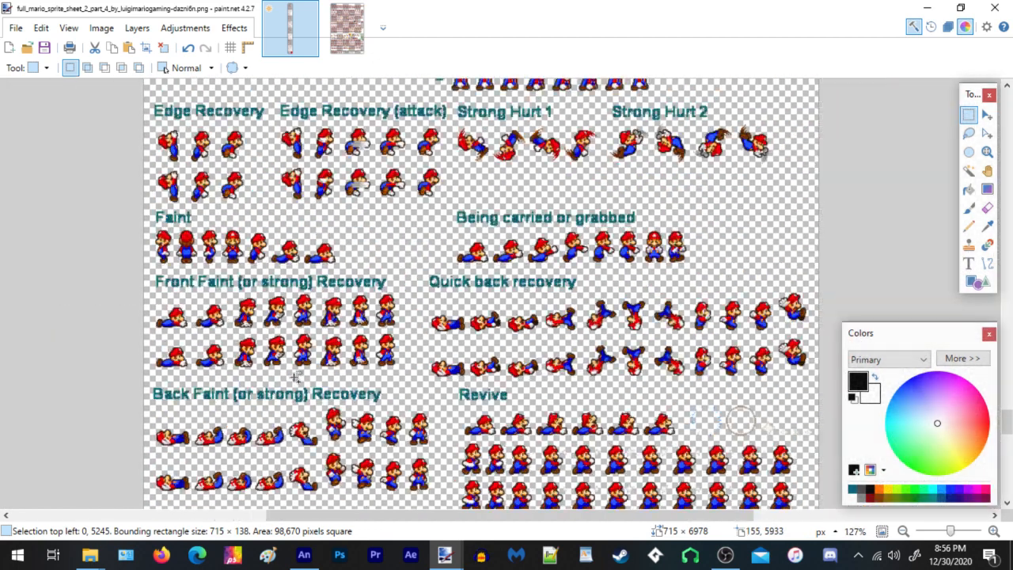
pyautogui.scroll(1, 250, 202)
pyautogui.scroll(1, 249, 202)
pyautogui.scroll(1, 170, 257)
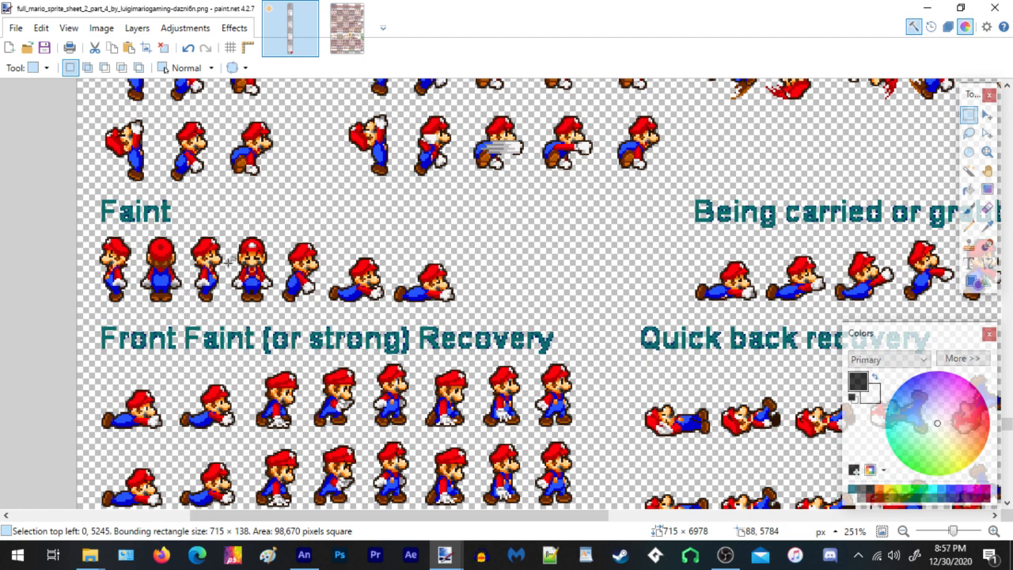
pyautogui.scroll(-1, 207, 261)
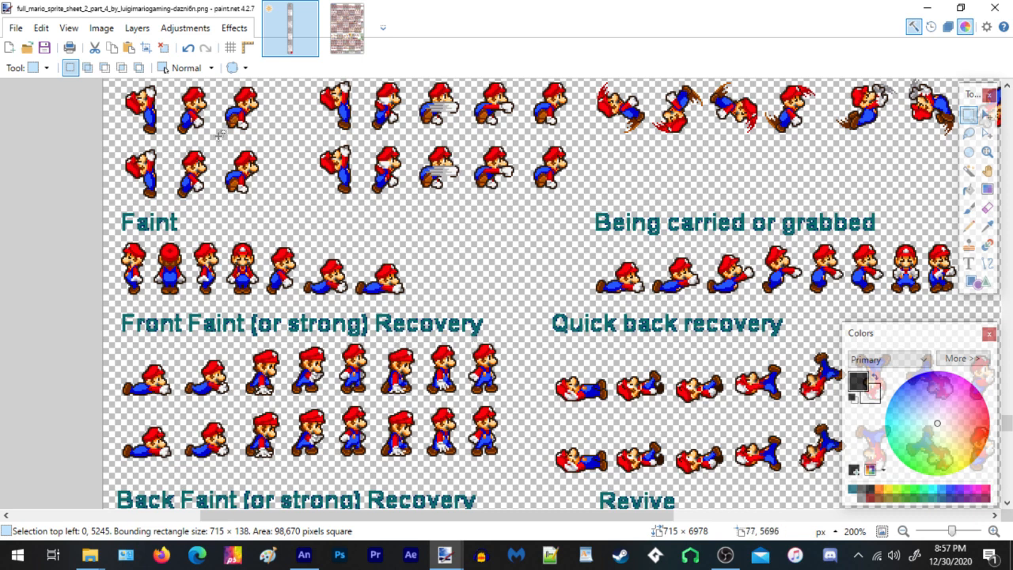
pyautogui.moveTo(106, 208); pyautogui.dragTo(445, 303)
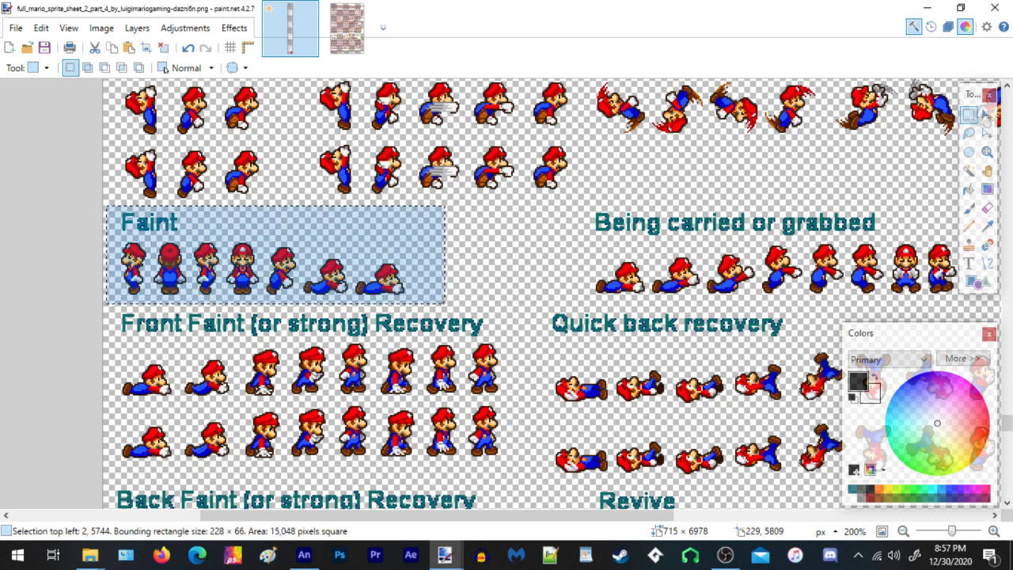
pyautogui.click(934, 8)
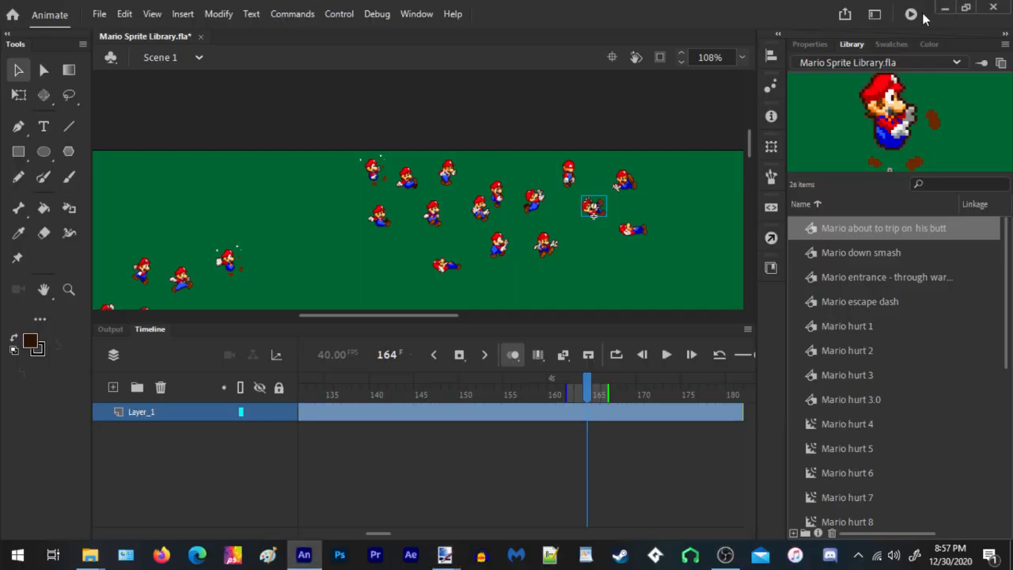
# Paste the Faint row into the main scene and move it to the empty area below the hurt sprites
pyautogui.scroll(-3, 467, 202)
pyautogui.rightClick(613, 211)
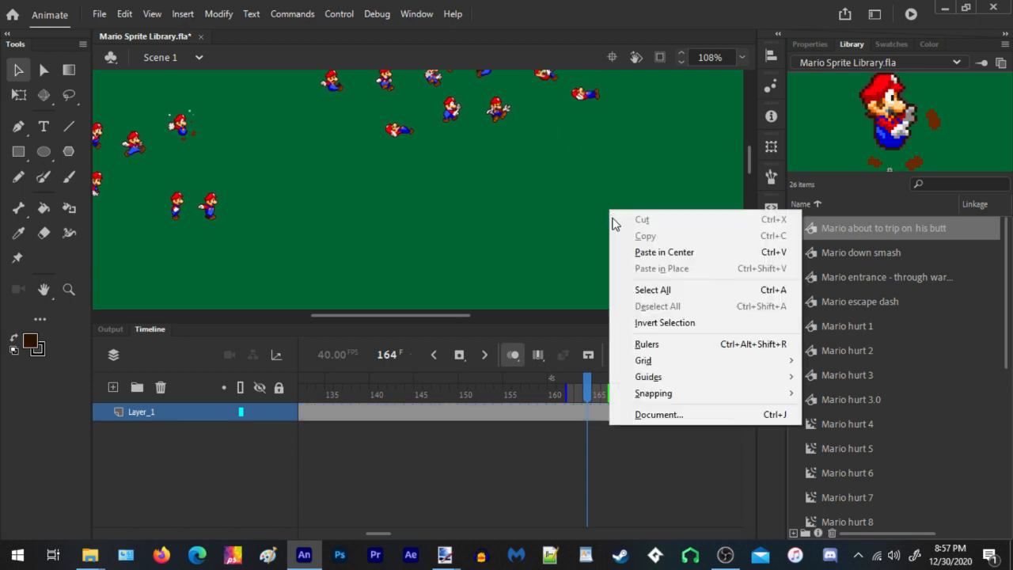
pyautogui.click(665, 252)
pyautogui.moveTo(467, 192); pyautogui.dragTo(575, 203)
# Trace the pasted Faint bitmap with color threshold 1, minimum area 1, Many Corners and a Pixels curve fit
pyautogui.click(219, 13)
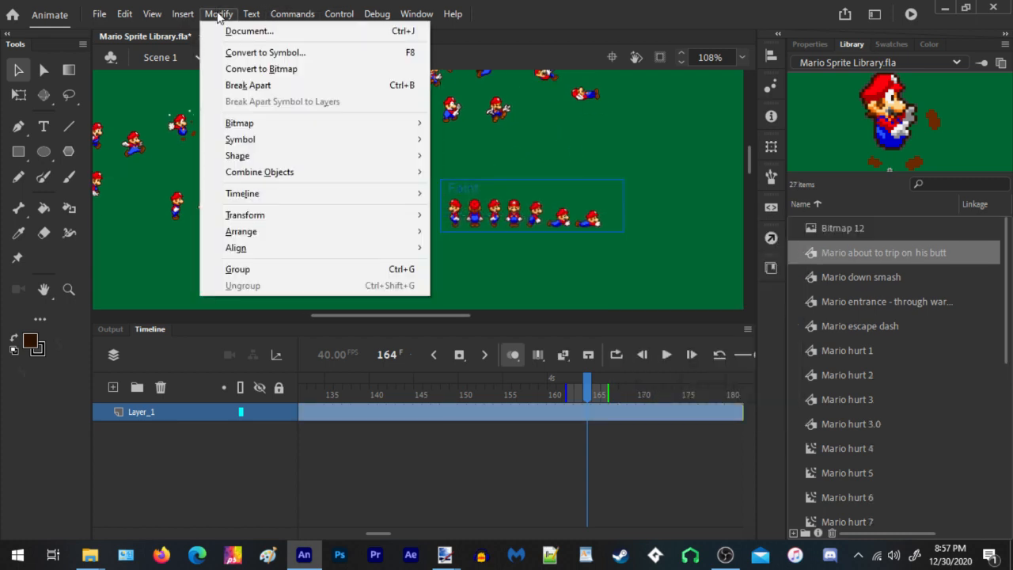
pyautogui.moveTo(255, 129)
pyautogui.click(457, 139)
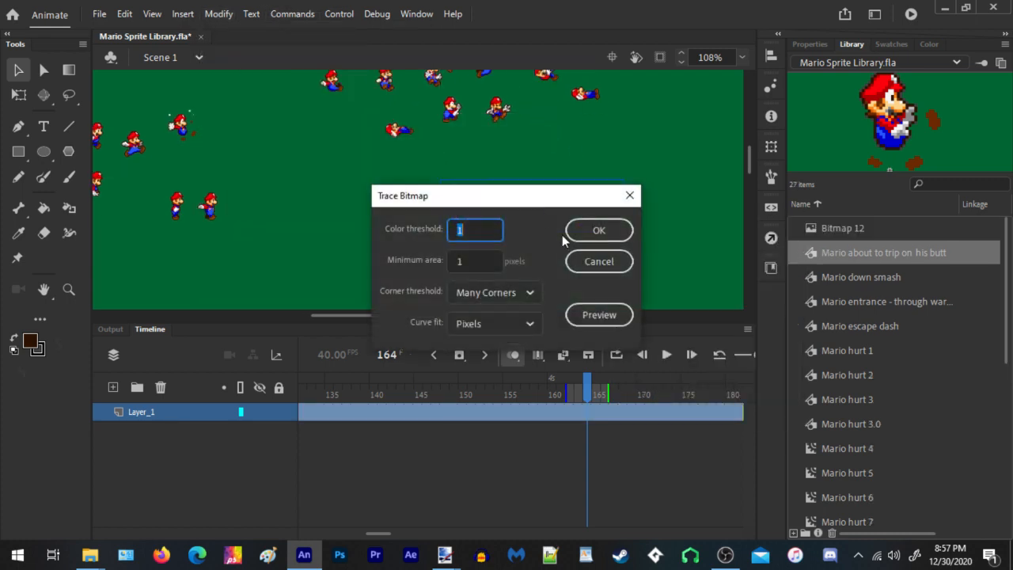
pyautogui.click(595, 229)
# Convert the traced Faint row to a graphic symbol named "Mario faint 1"
pyautogui.scroll(3, 669, 261)
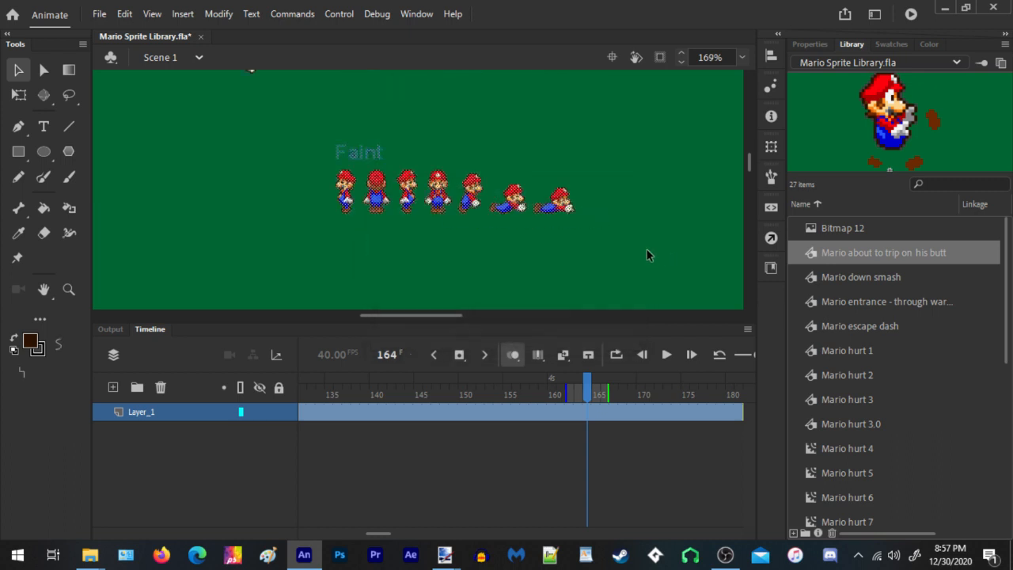
pyautogui.scroll(3, 503, 198)
pyautogui.rightClick(399, 202)
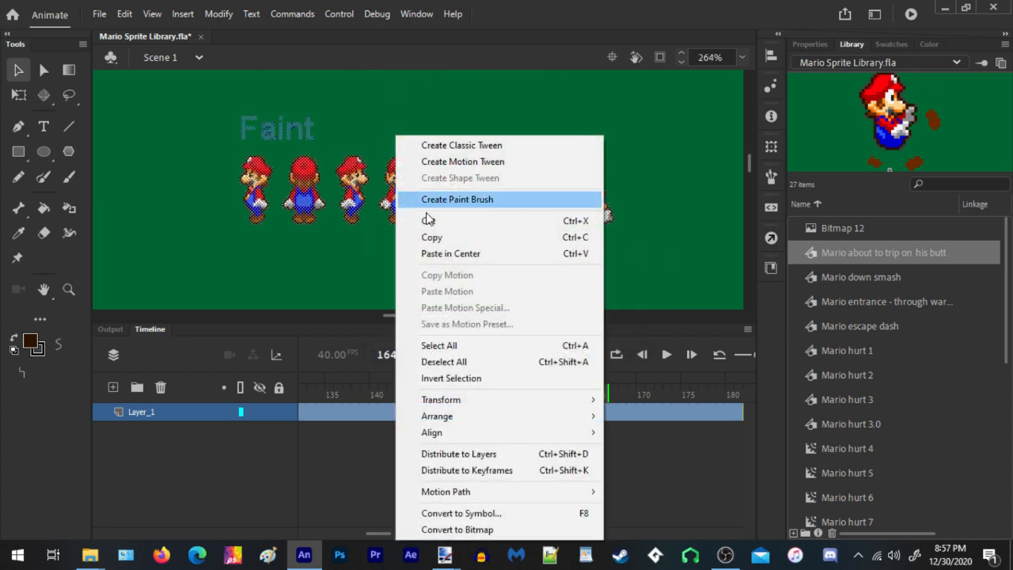
pyautogui.click(459, 514)
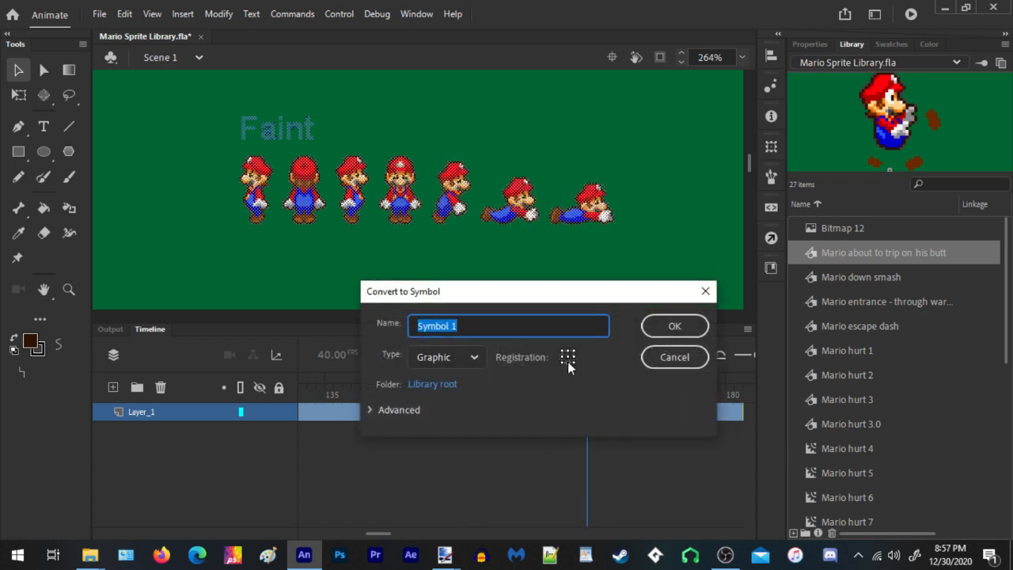
pyautogui.write('Ma')
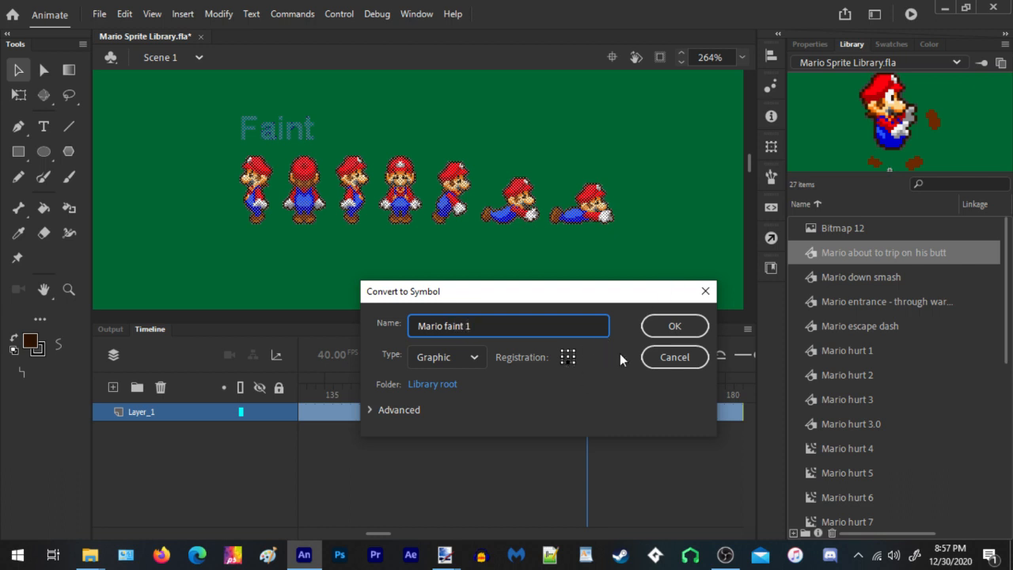
pyautogui.write('rio faint 1')
pyautogui.click(675, 327)
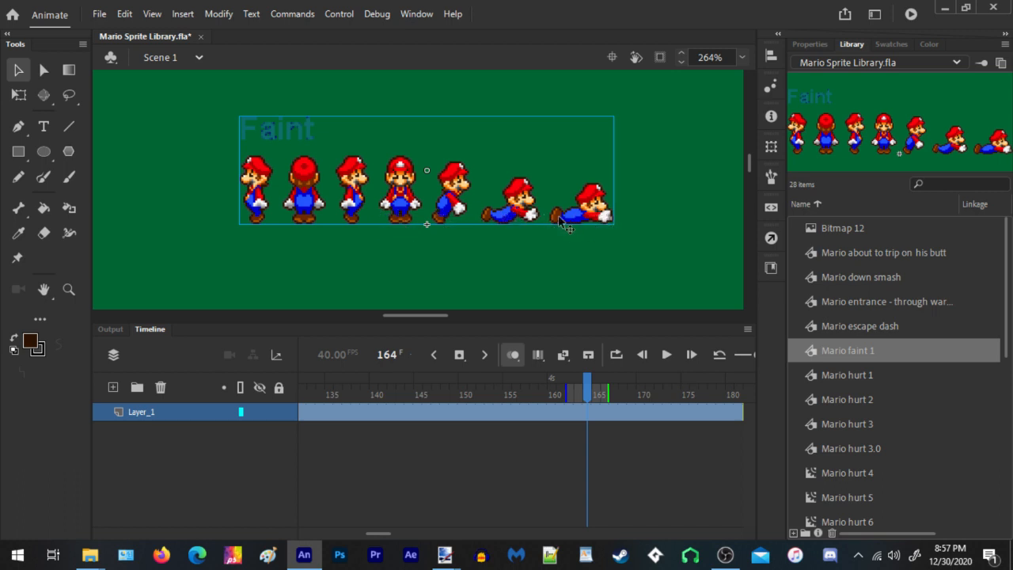
# Move the Mario faint 1 symbol farther right within the empty green area of the scene
pyautogui.click(660, 214)
pyautogui.scroll(-3, 178, 151)
pyautogui.scroll(3, 225, 166)
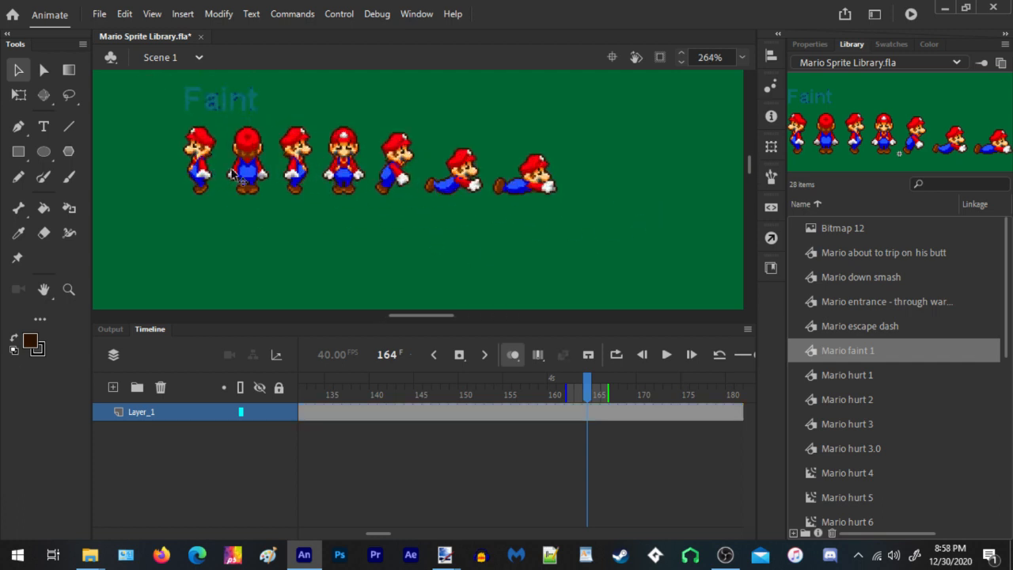
pyautogui.moveTo(241, 175); pyautogui.dragTo(431, 141)
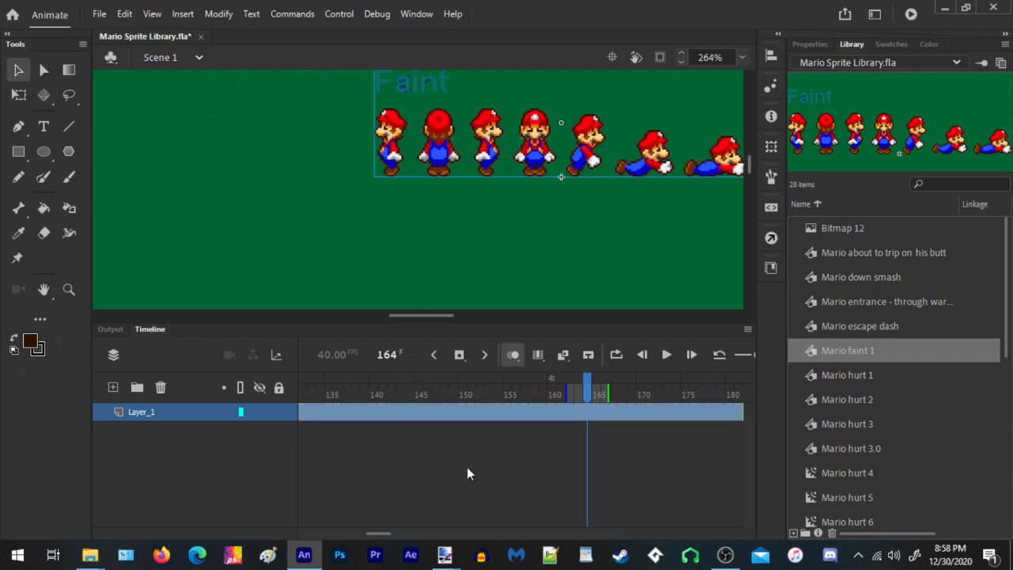
# In the paint.net sprite sheet, select and copy the upper Front Faint (or strong) Recovery row with its label, and return to Animate
pyautogui.moveTo(444, 554)
pyautogui.click(406, 498)
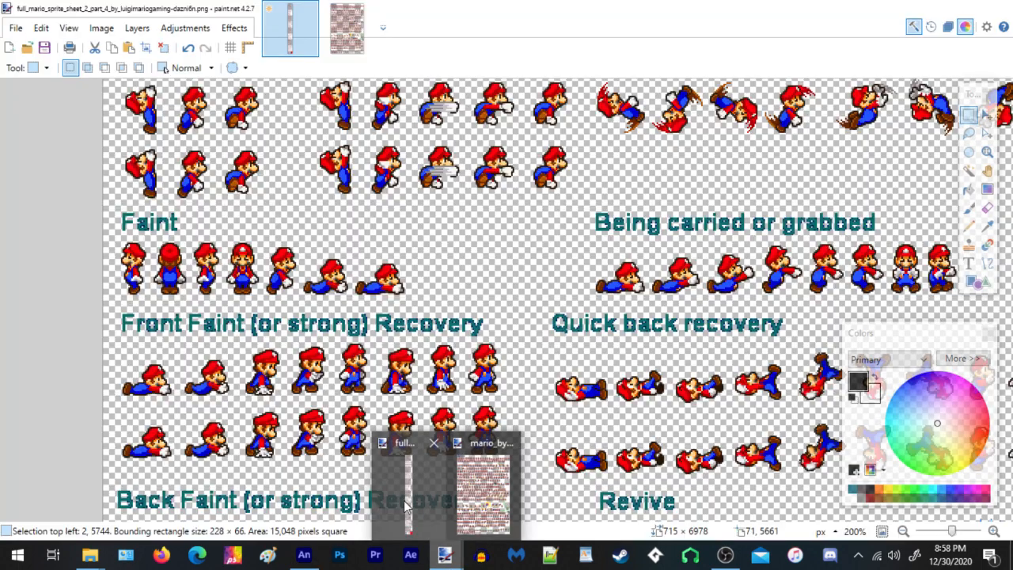
pyautogui.scroll(-1, 444, 372)
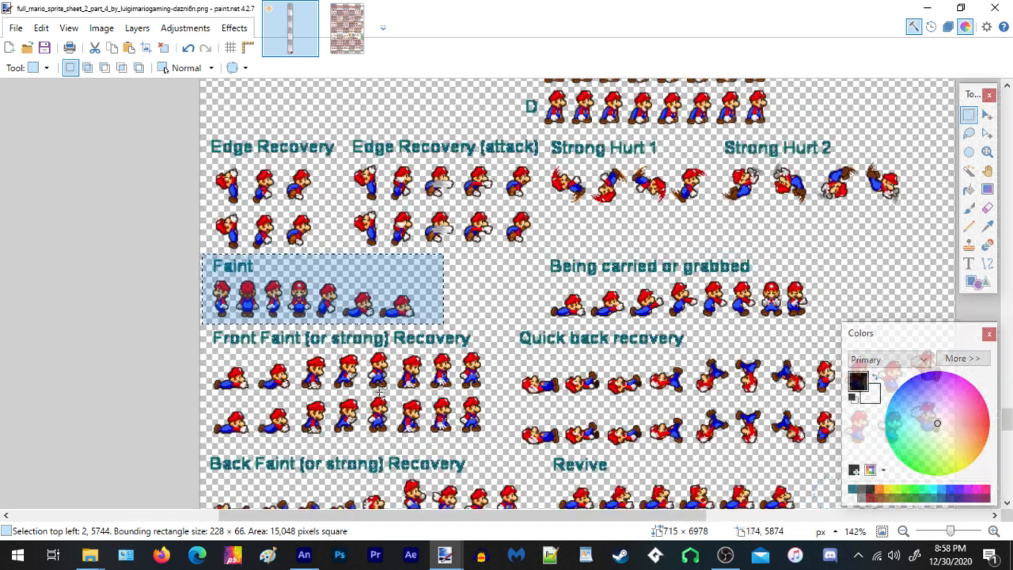
pyautogui.scroll(1, 316, 392)
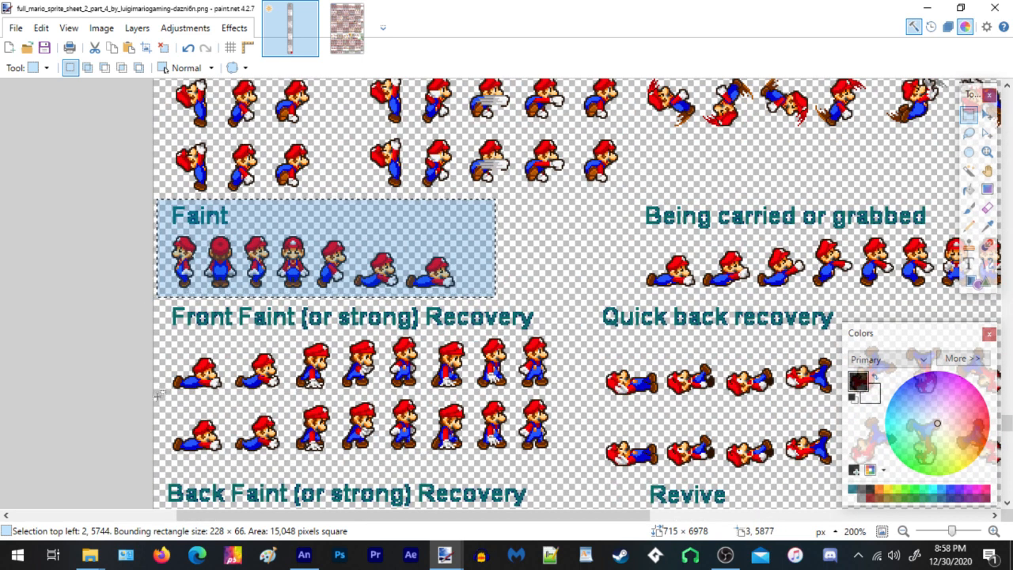
pyautogui.moveTo(158, 395); pyautogui.dragTo(577, 301)
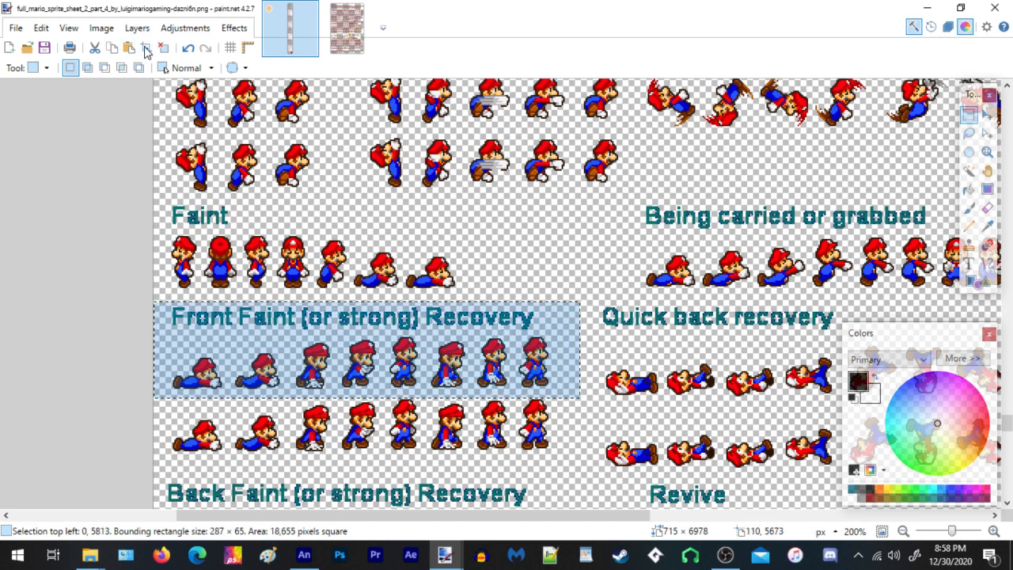
pyautogui.click(926, 8)
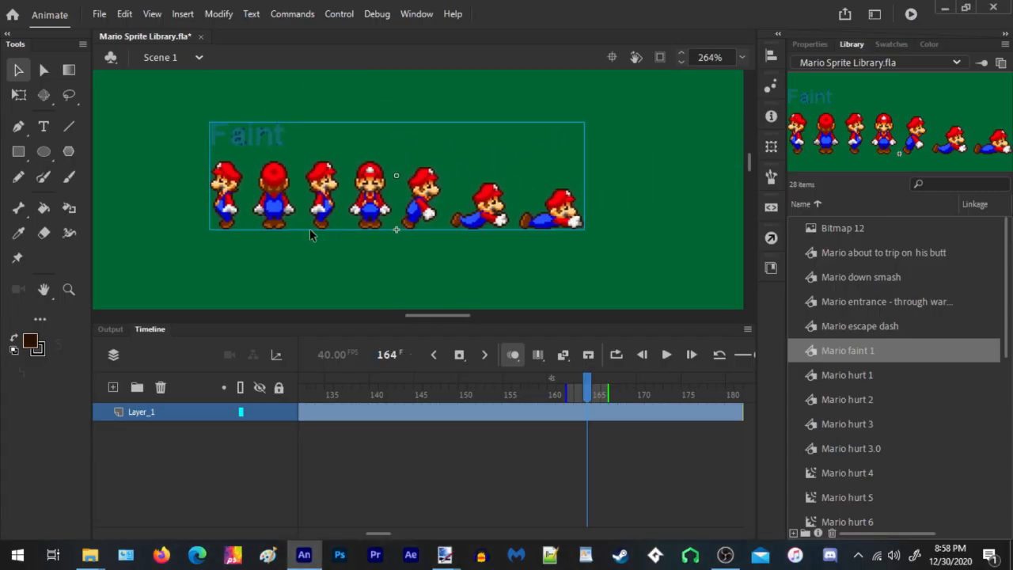
# Shift the Faint symbol farther right, paste the Front Faint Recovery row, and place it directly beneath the Faint sprites
pyautogui.scroll(-5, 309, 230)
pyautogui.moveTo(305, 208); pyautogui.dragTo(473, 210)
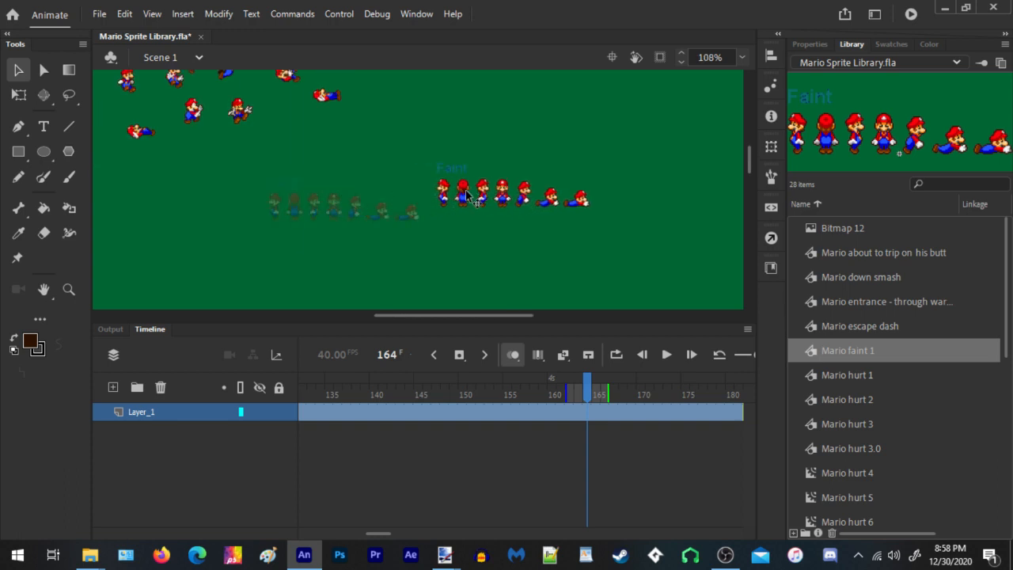
pyautogui.rightClick(515, 245)
pyautogui.click(568, 282)
pyautogui.moveTo(397, 205); pyautogui.dragTo(520, 241)
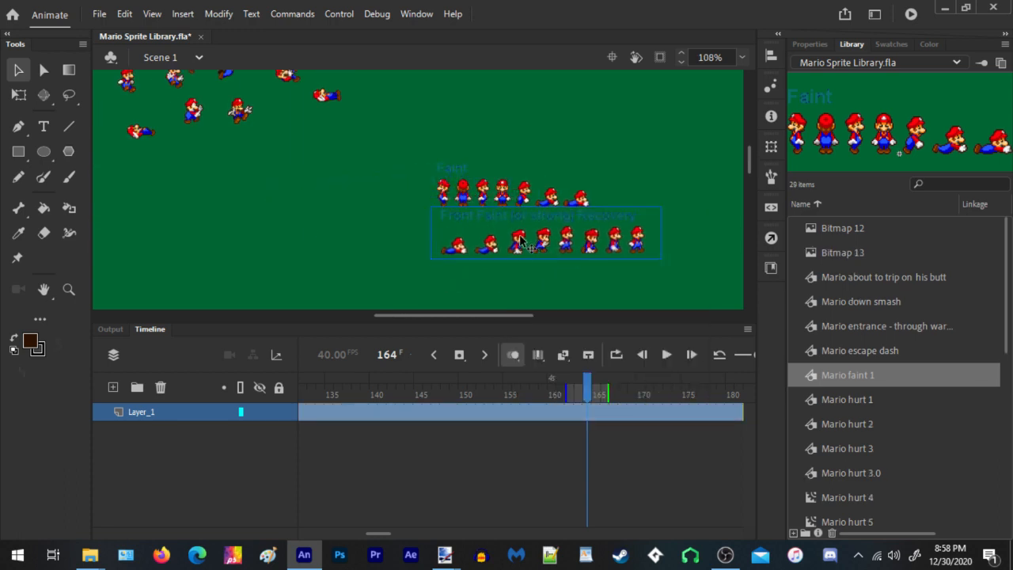
# Trace the pasted Front Faint Recovery bitmap, keeping the current trace settings
pyautogui.click(219, 13)
pyautogui.moveTo(277, 125)
pyautogui.click(478, 140)
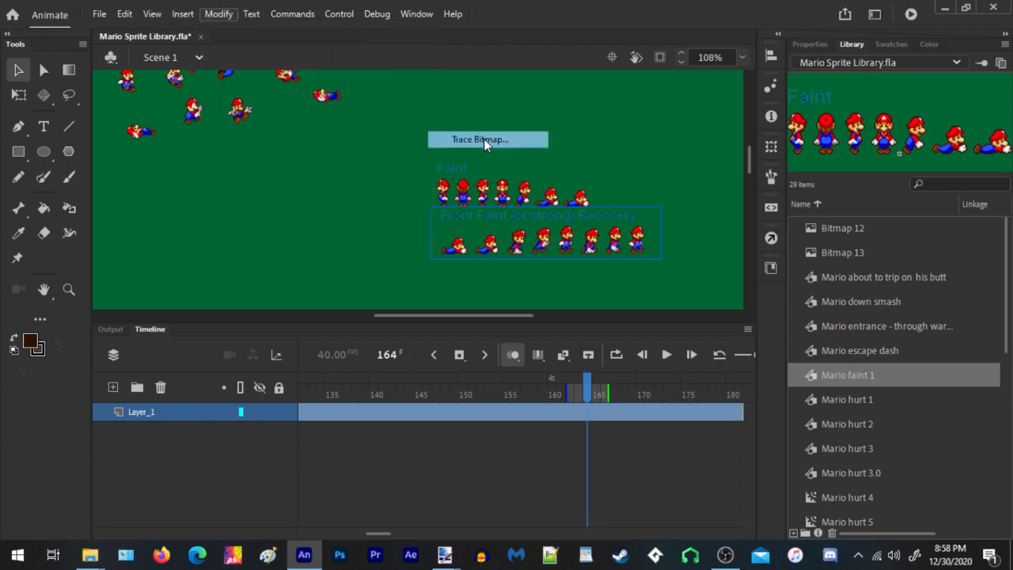
pyautogui.click(602, 229)
# Convert the traced Front Faint Recovery row to a graphic symbol named "Mario recovery 1", and deselect it
pyautogui.scroll(3, 610, 295)
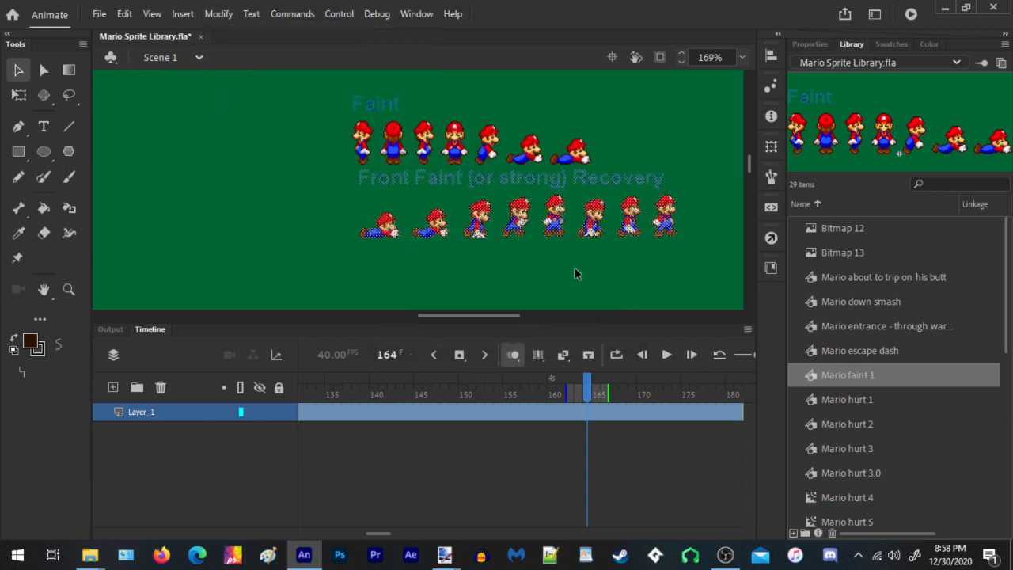
pyautogui.rightClick(535, 227)
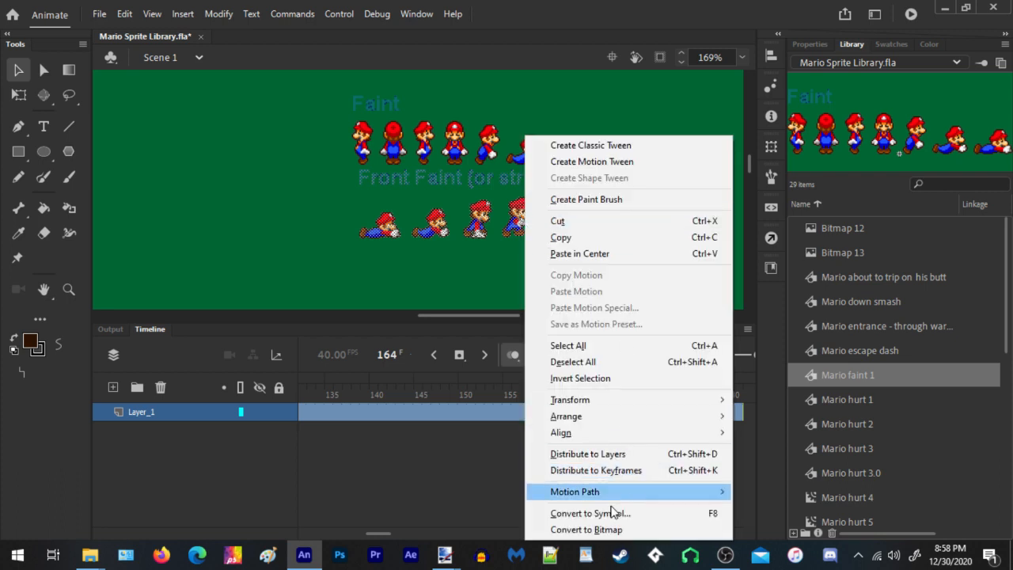
pyautogui.click(608, 513)
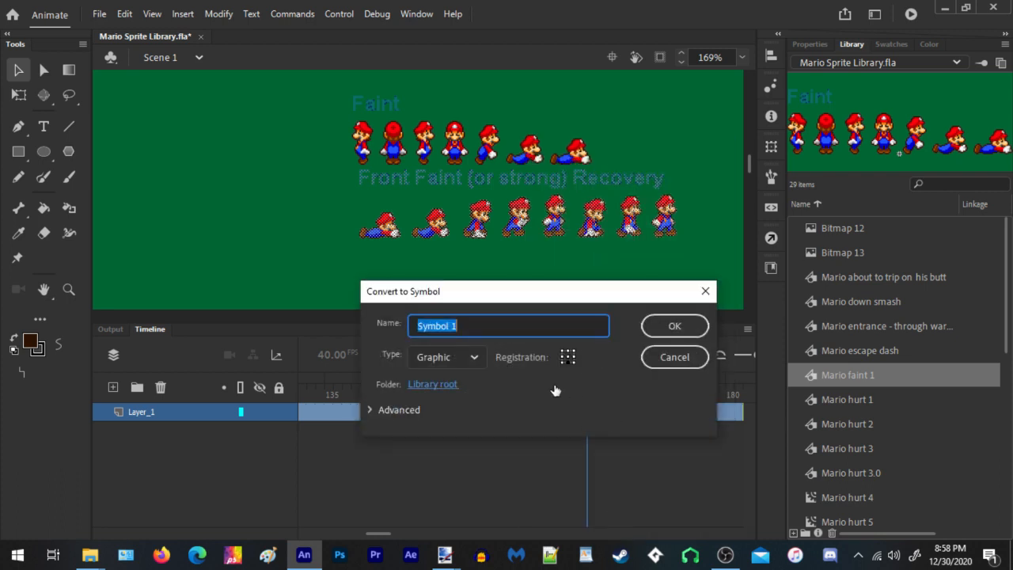
pyautogui.write('Mario recovery')
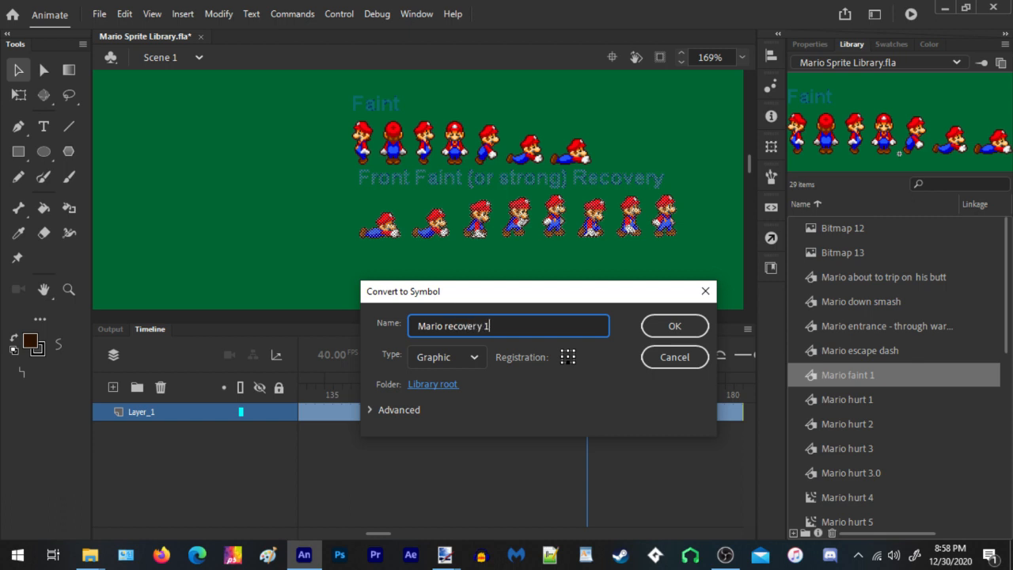
pyautogui.click(682, 326)
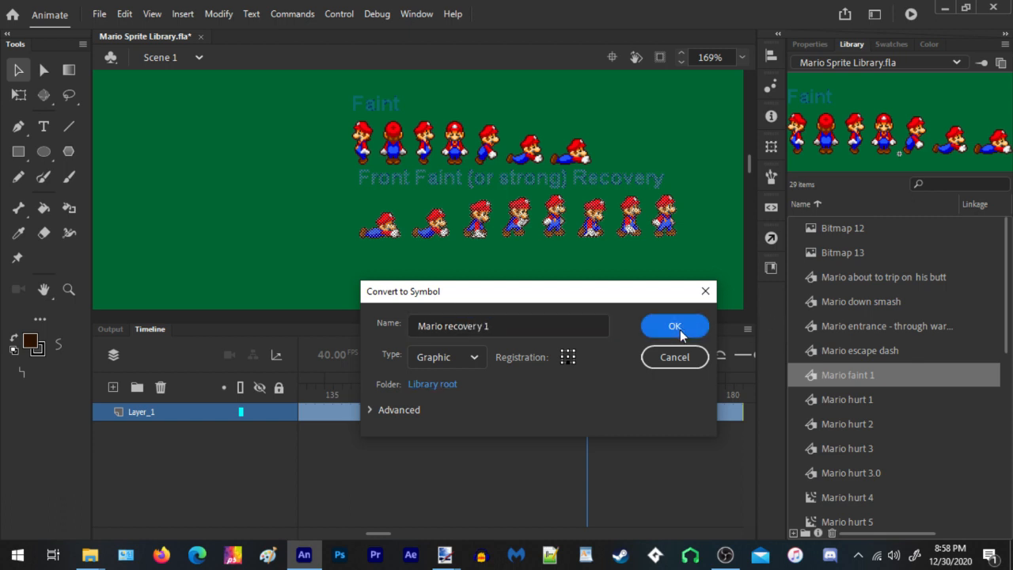
pyautogui.click(355, 425)
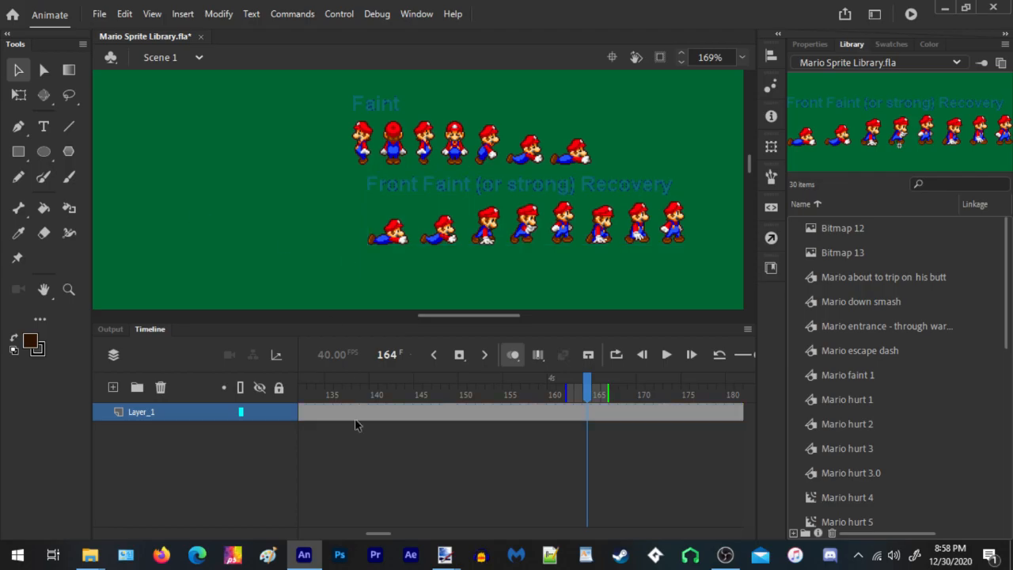
# In the paint.net sprite sheet, select and copy the upper Back Faint (or strong) Recovery row with its label
pyautogui.moveTo(445, 554)
pyautogui.click(408, 495)
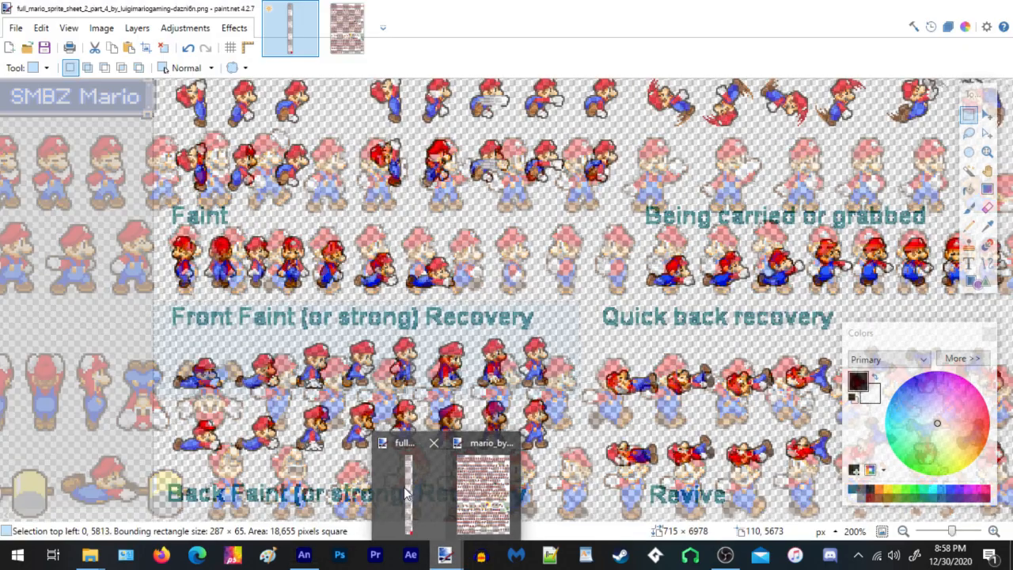
pyautogui.moveTo(559, 315)
pyautogui.mouseDown()
pyautogui.moveTo(416, 457)
pyautogui.moveTo(316, 277)
pyautogui.moveTo(400, 126)
pyautogui.moveTo(461, 120)
pyautogui.mouseUp()
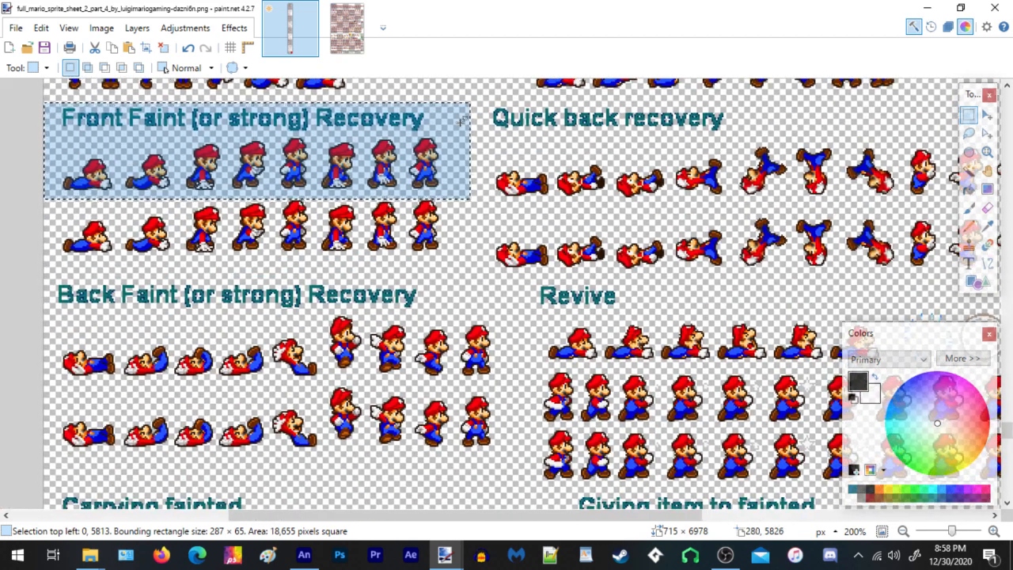
pyautogui.moveTo(492, 235); pyautogui.dragTo(607, 200)
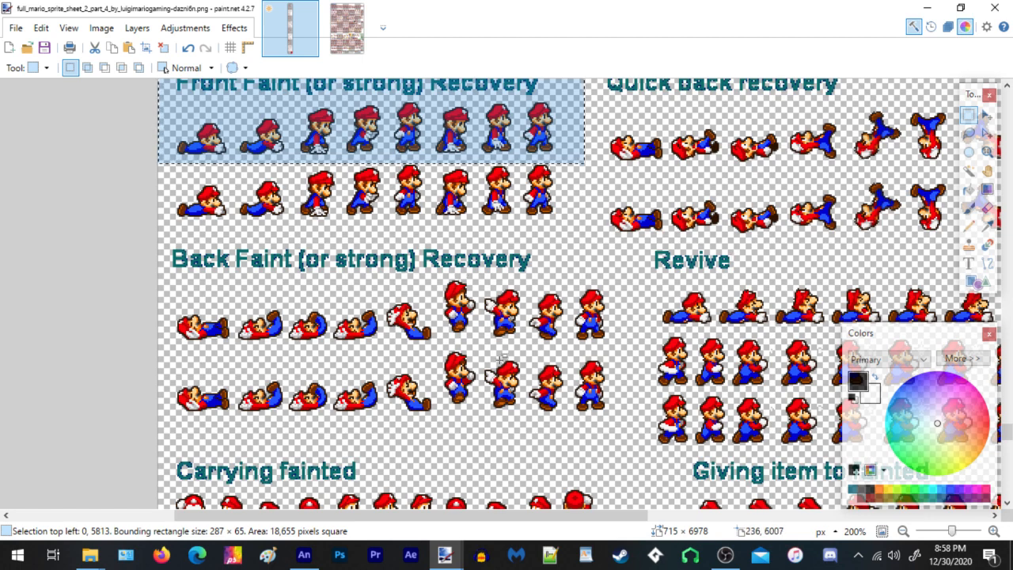
pyautogui.moveTo(524, 317); pyautogui.dragTo(523, 220)
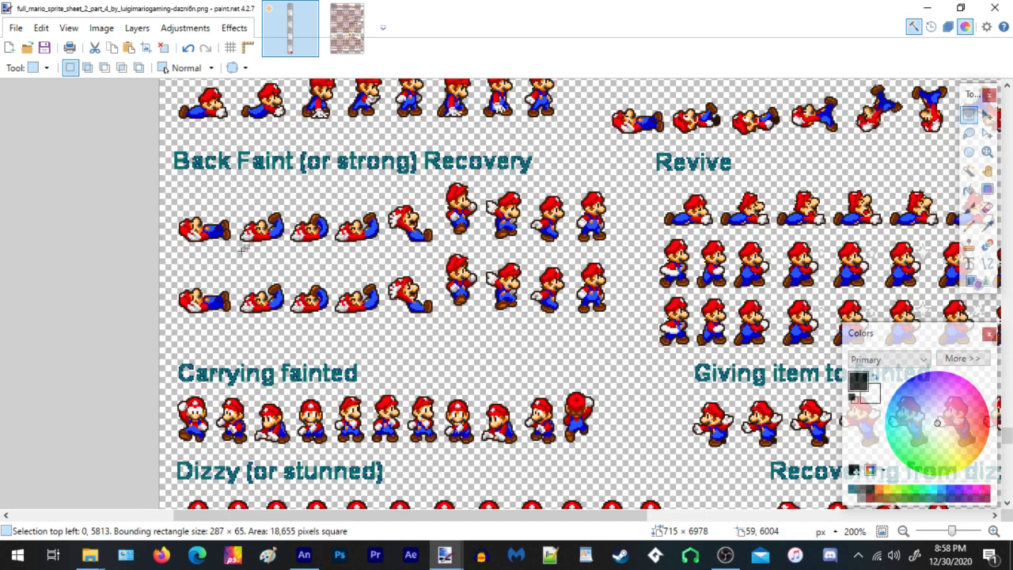
pyautogui.moveTo(250, 253); pyautogui.dragTo(273, 314)
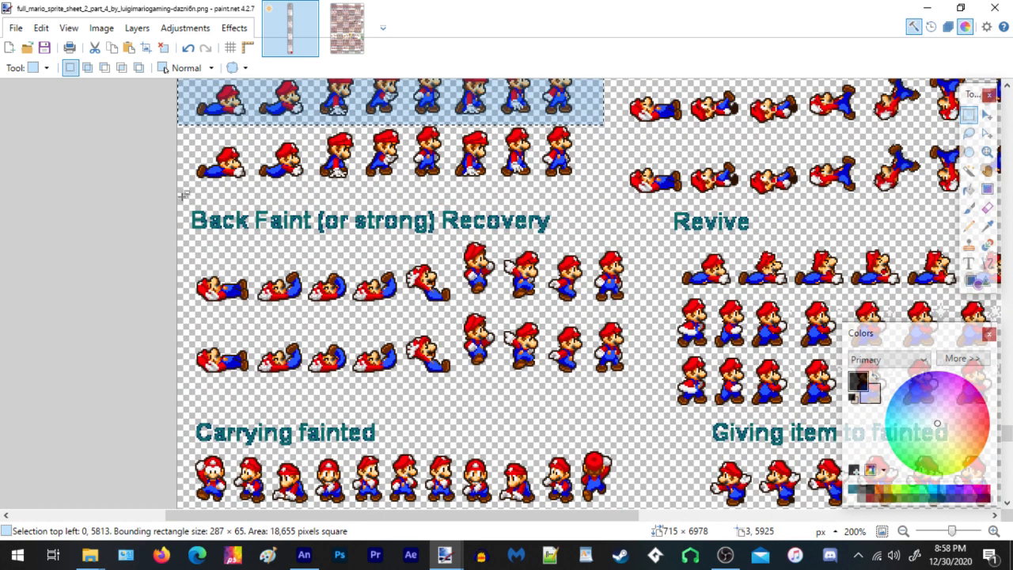
pyautogui.moveTo(182, 203); pyautogui.dragTo(633, 309)
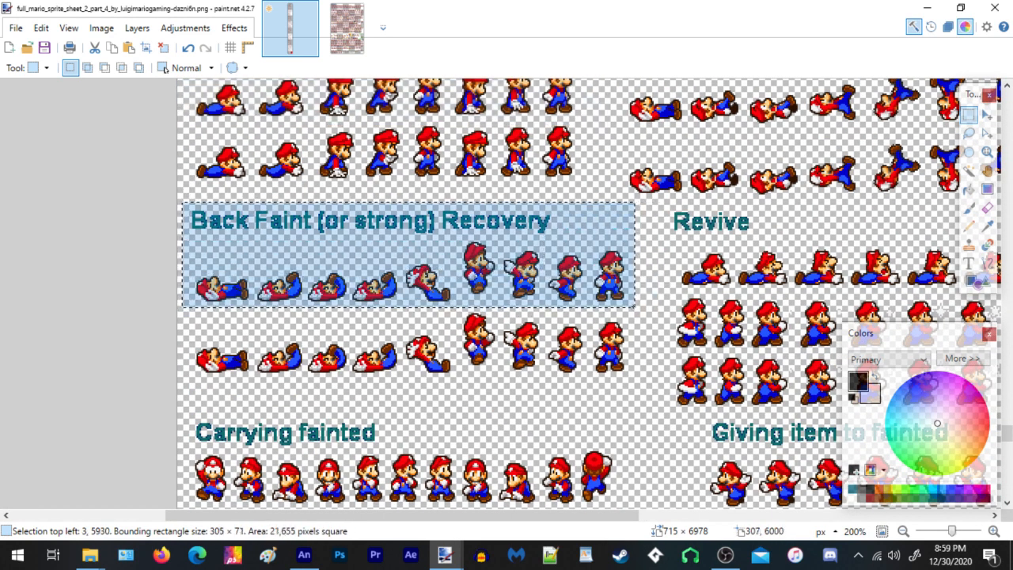
pyautogui.click(112, 47)
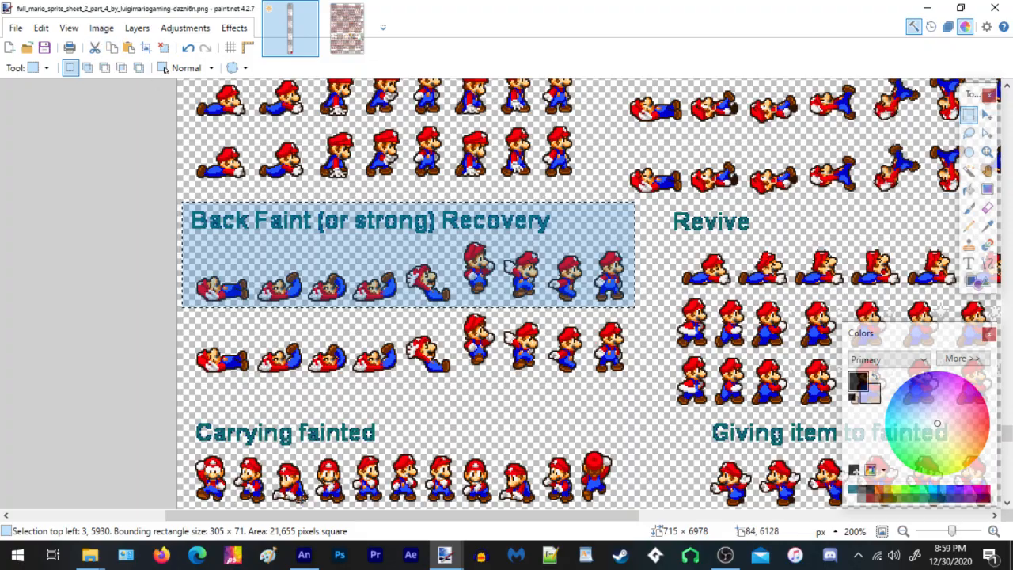
# Switch to Animate, paste the copied Back Faint (or strong) Recovery sprites, and place them below the Front Faint Recovery row
pyautogui.click(304, 554)
pyautogui.scroll(-3, 414, 204)
pyautogui.rightClick(516, 277)
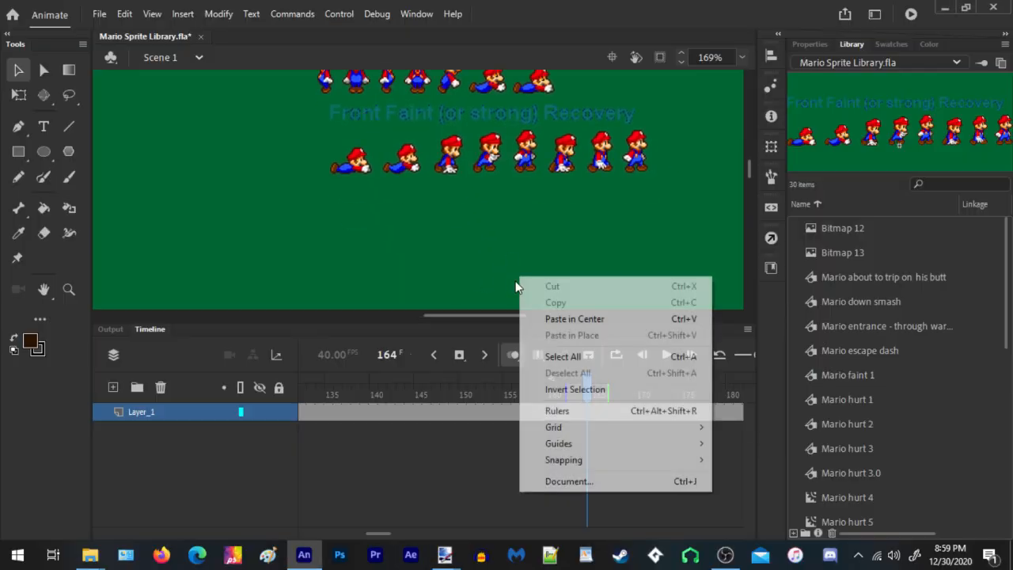
pyautogui.click(547, 319)
pyautogui.moveTo(486, 212); pyautogui.dragTo(518, 275)
pyautogui.scroll(-3, 519, 240)
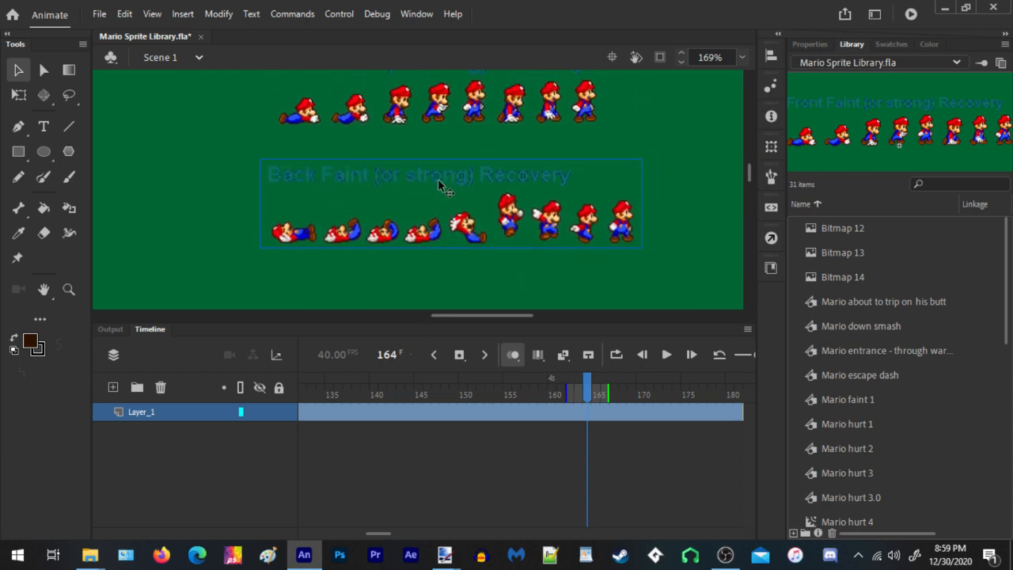
# Trace the Back Faint Recovery bitmap into vector shapes with the Many Corners and Pixels settings
pyautogui.click(210, 14)
pyautogui.moveTo(265, 125)
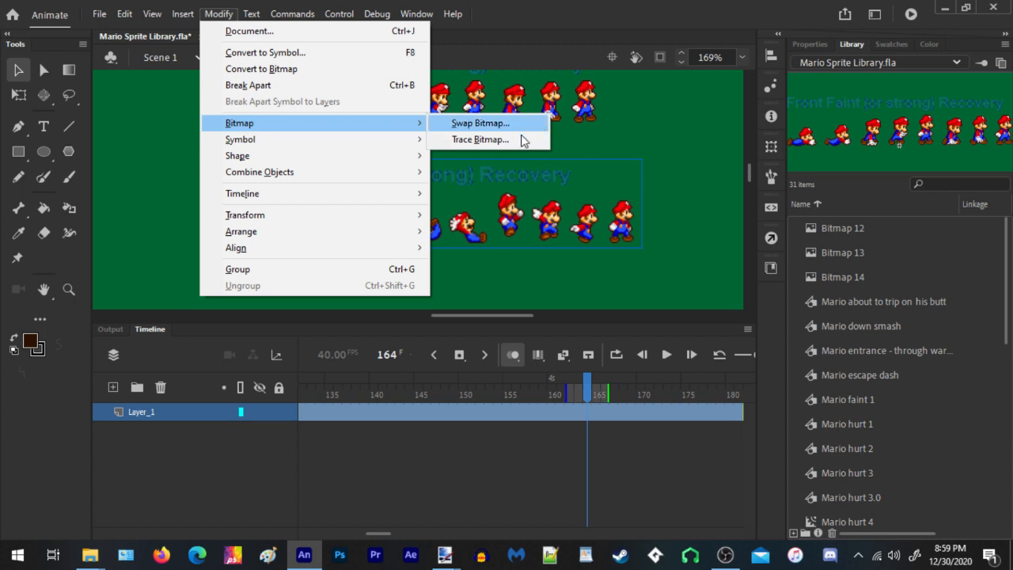
pyautogui.click(515, 141)
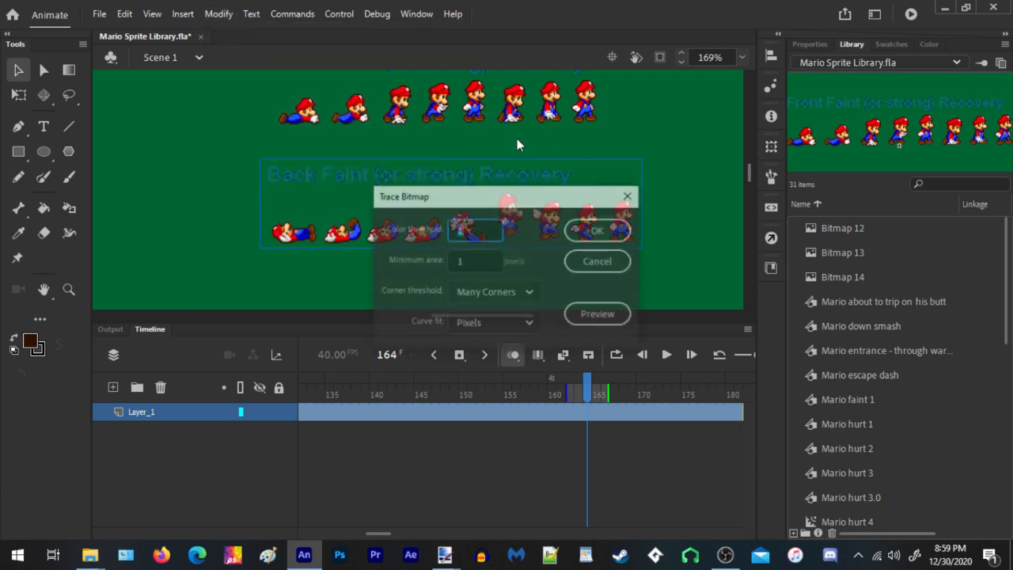
pyautogui.click(603, 231)
# Convert the whole traced Back Faint Recovery row, including its heading, to a graphic symbol named "Mario Recovery 2"
pyautogui.moveTo(694, 198); pyautogui.dragTo(638, 233)
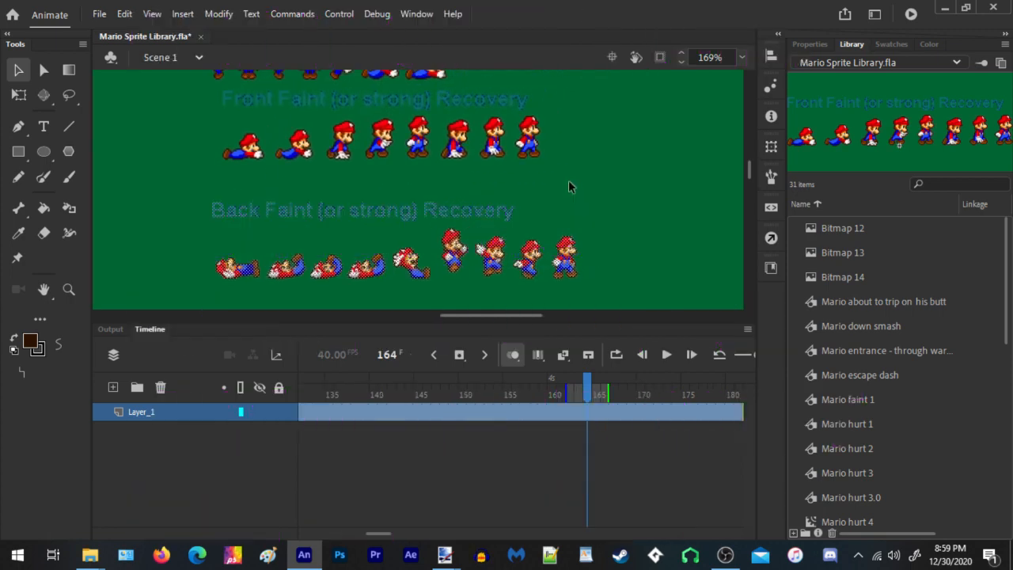
pyautogui.click(500, 136)
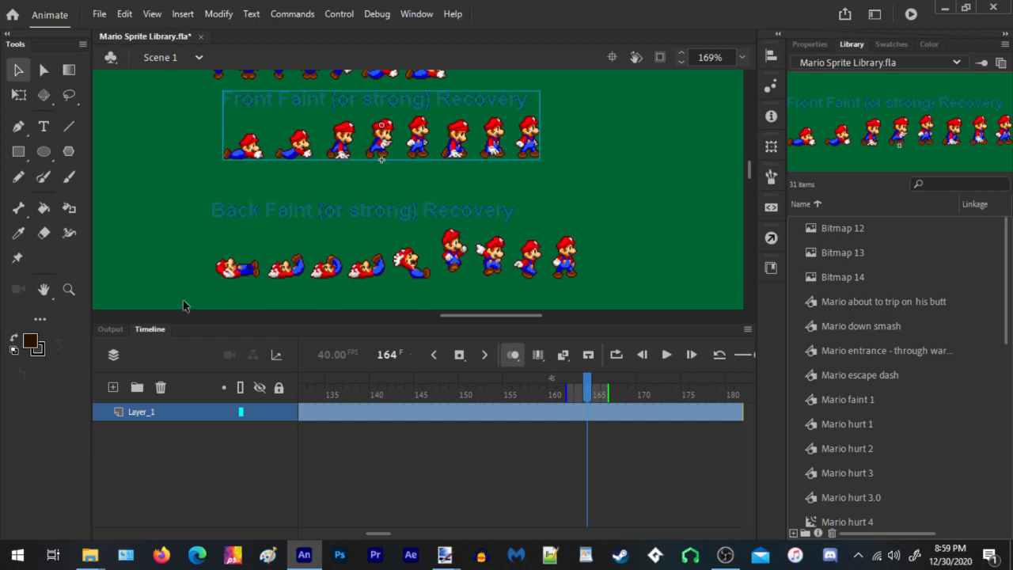
pyautogui.moveTo(183, 303); pyautogui.dragTo(670, 190)
pyautogui.rightClick(487, 264)
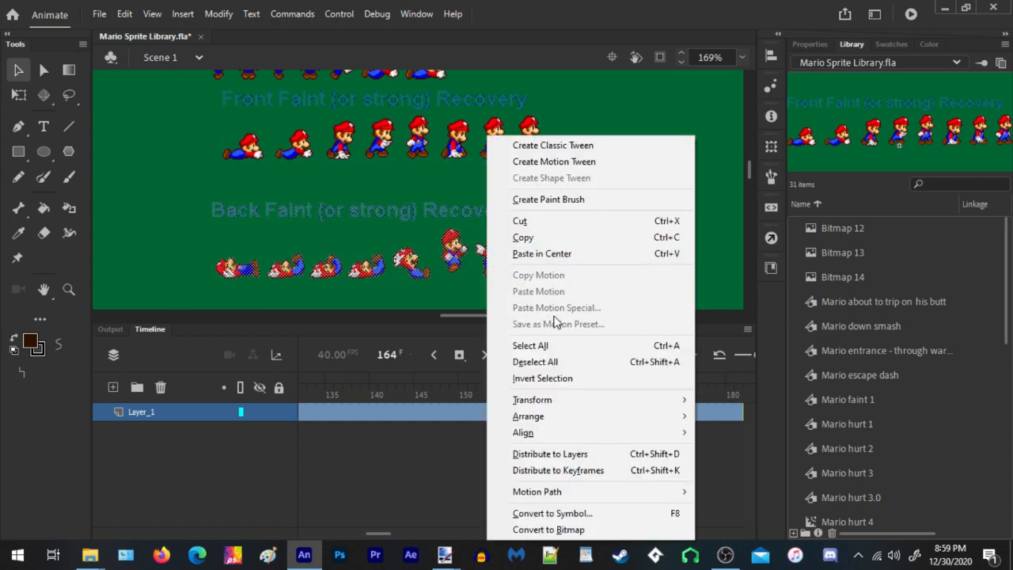
pyautogui.click(595, 511)
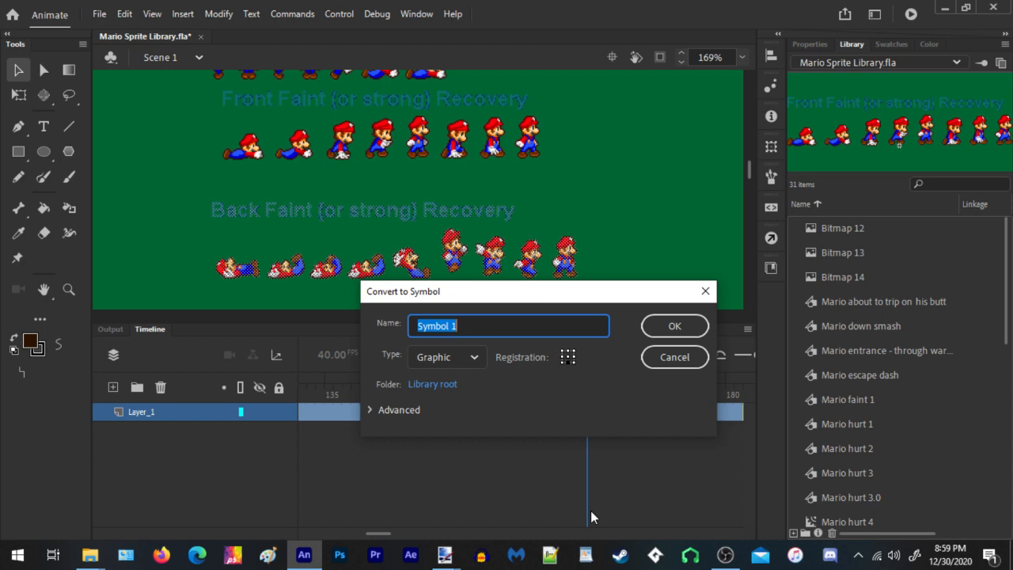
pyautogui.write('Ma')
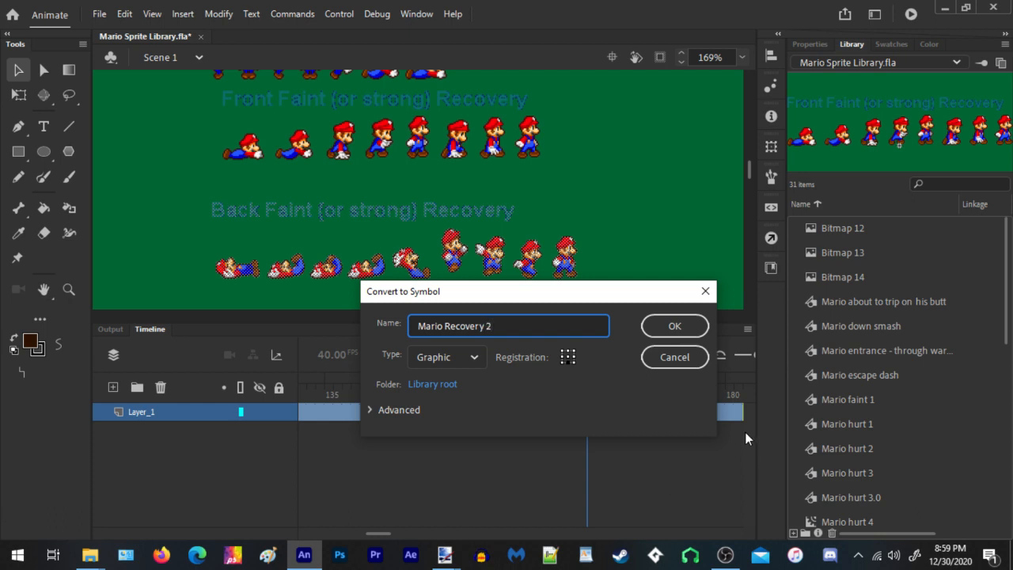
pyautogui.write('rio Recovery 2')
pyautogui.click(674, 325)
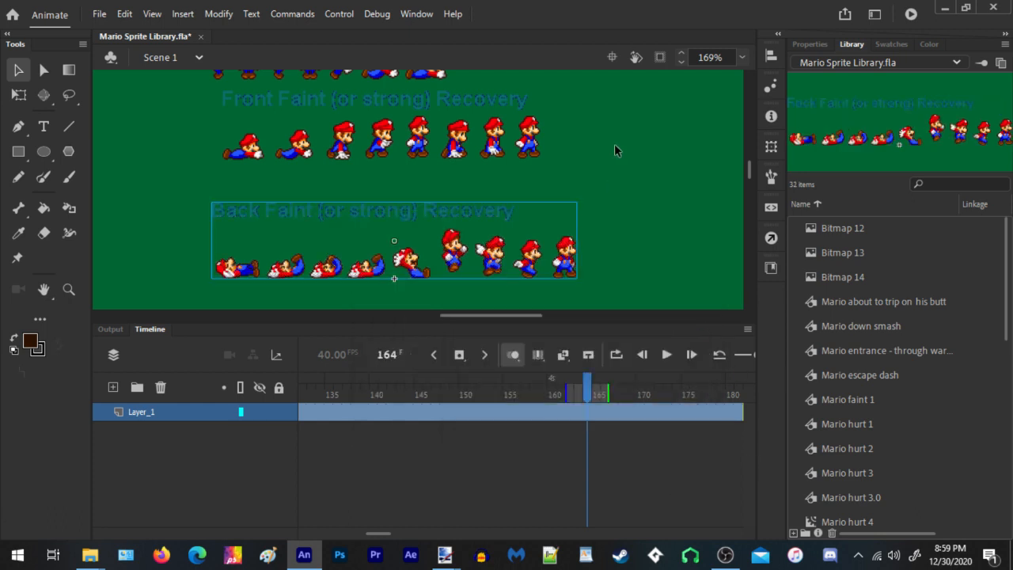
pyautogui.scroll(-5, 525, 203)
pyautogui.scroll(4, 420, 208)
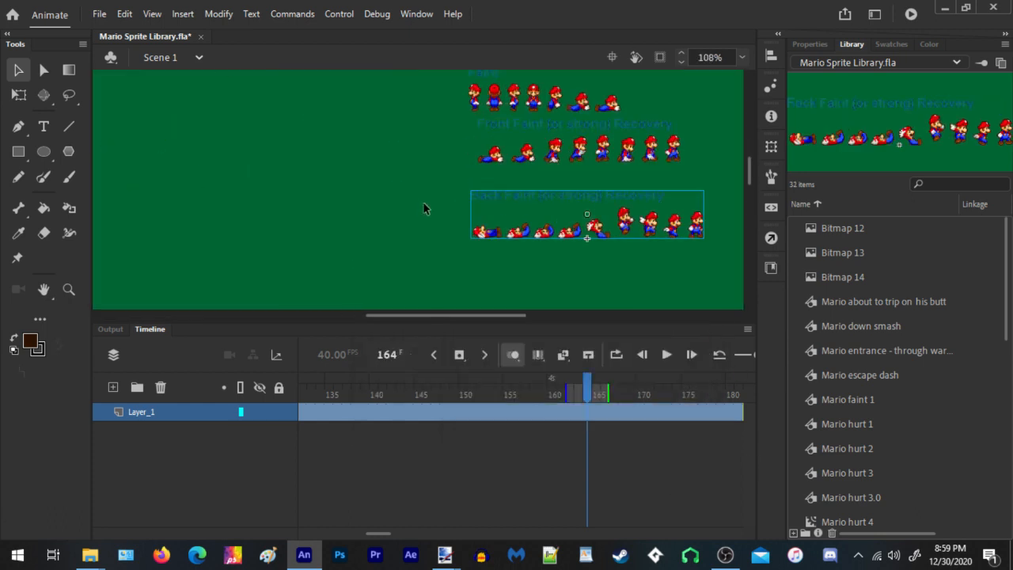
pyautogui.scroll(-2, 424, 209)
pyautogui.scroll(2, 376, 197)
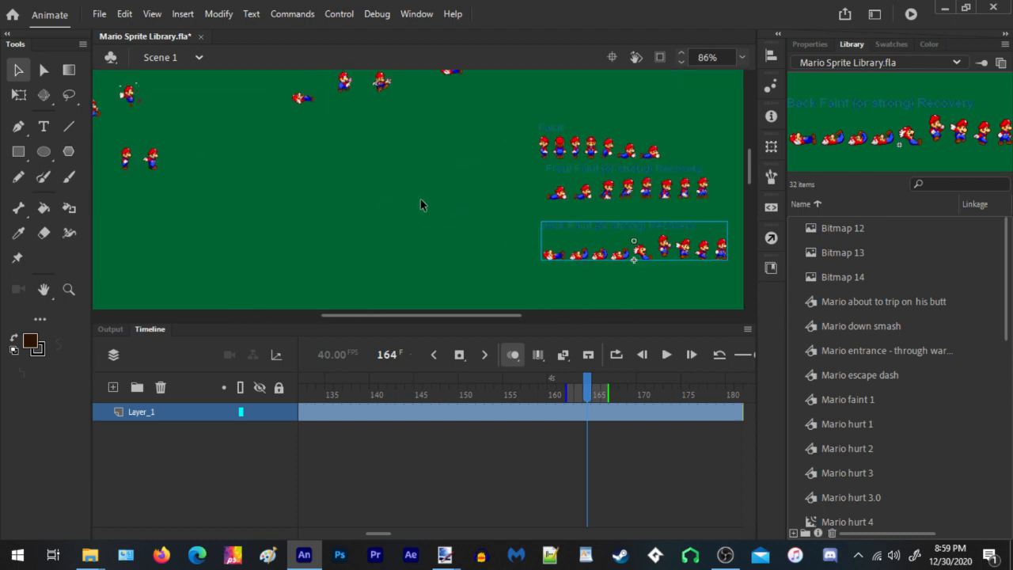
pyautogui.scroll(-1, 425, 198)
pyautogui.scroll(1, 426, 198)
# Switch to the full_mario_sprite_sheet_2_part_4 image in paint.net and copy the Landing A and Landing B headings with their upper sprite rows
pyautogui.moveTo(446, 556)
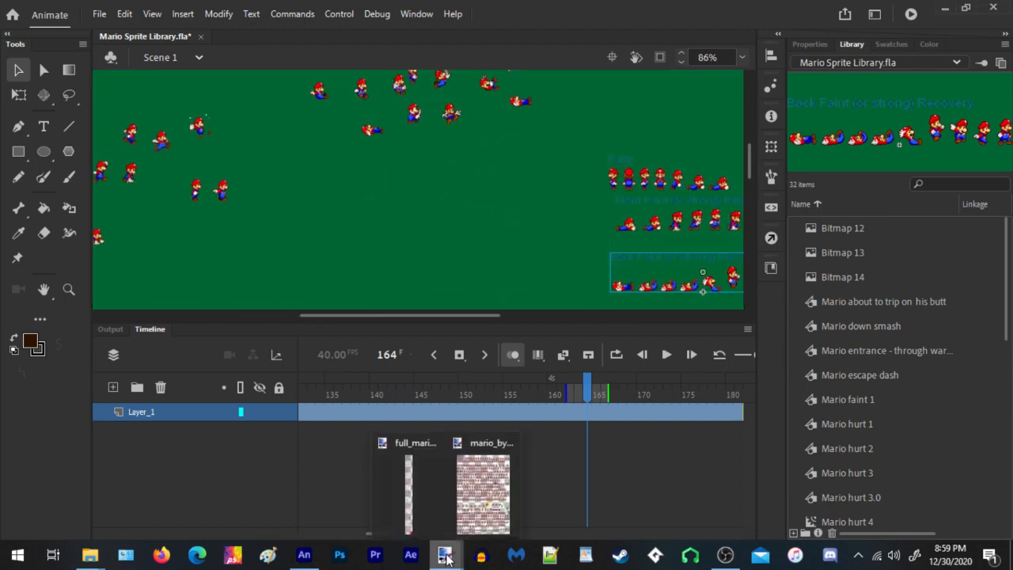
pyautogui.click(421, 495)
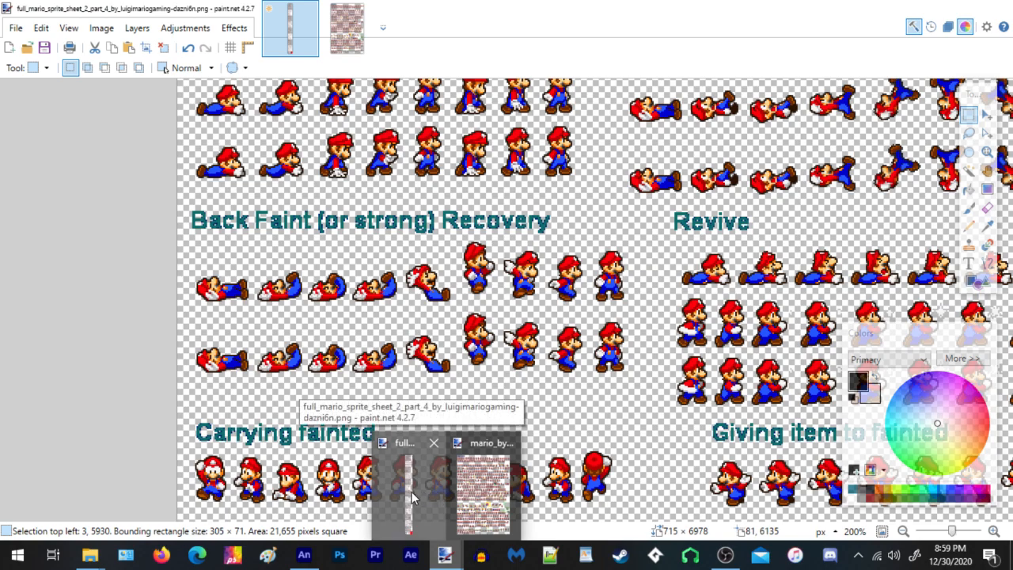
pyautogui.scroll(8, 663, 405)
pyautogui.scroll(15, 663, 410)
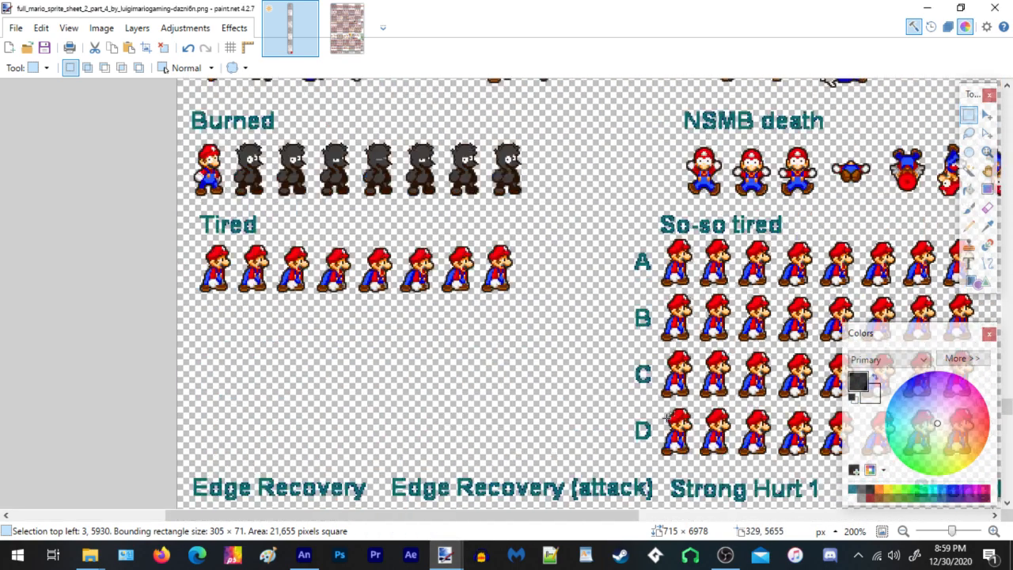
pyautogui.scroll(10, 506, 361)
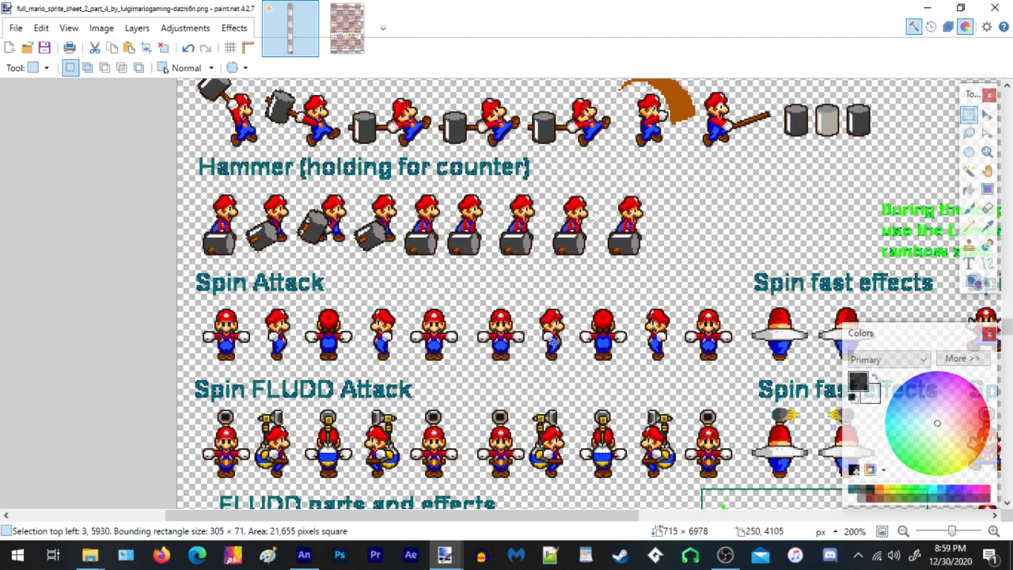
pyautogui.scroll(8, 514, 371)
pyautogui.scroll(12, 536, 372)
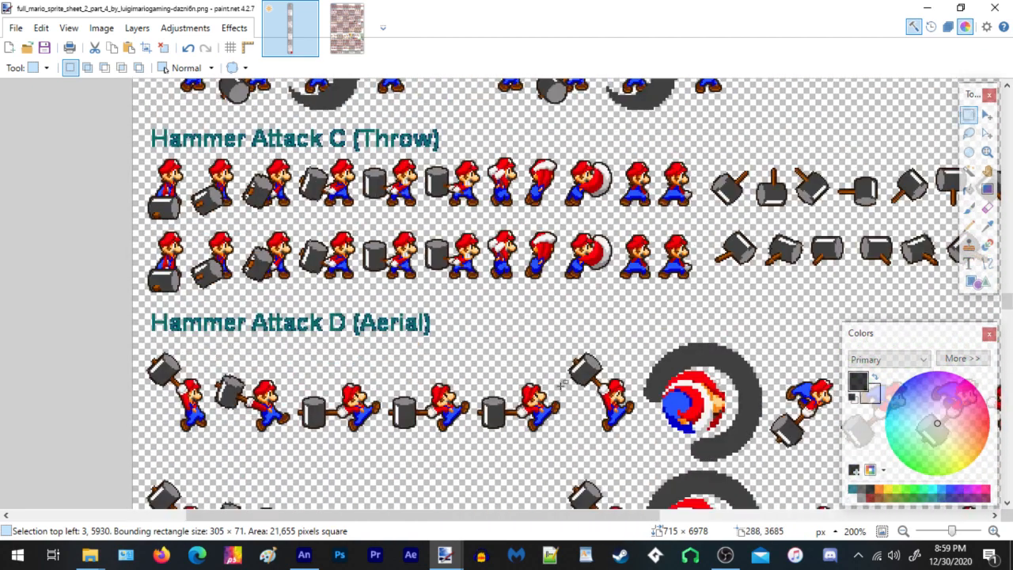
pyautogui.scroll(15, 586, 397)
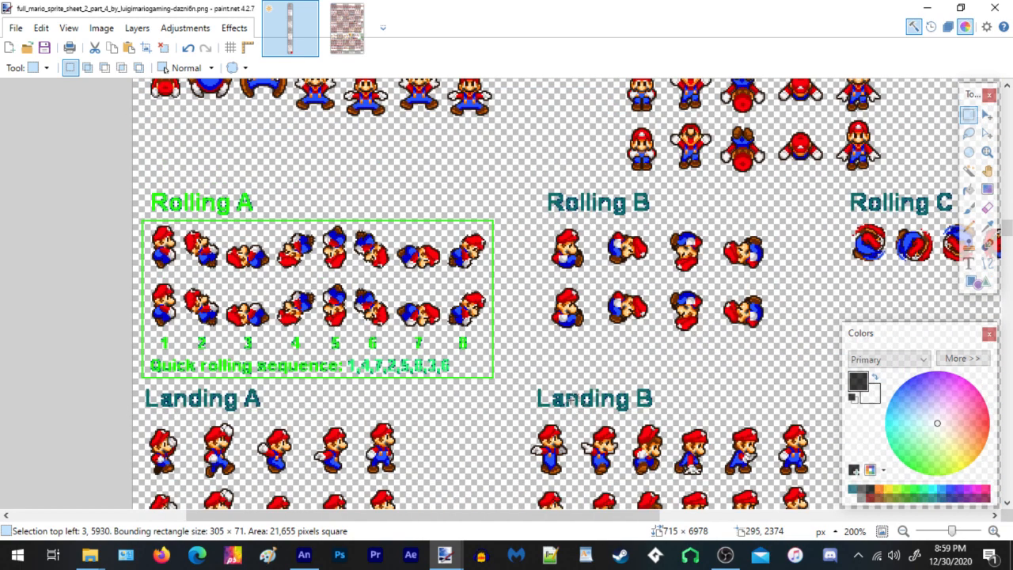
pyautogui.scroll(-3, 570, 400)
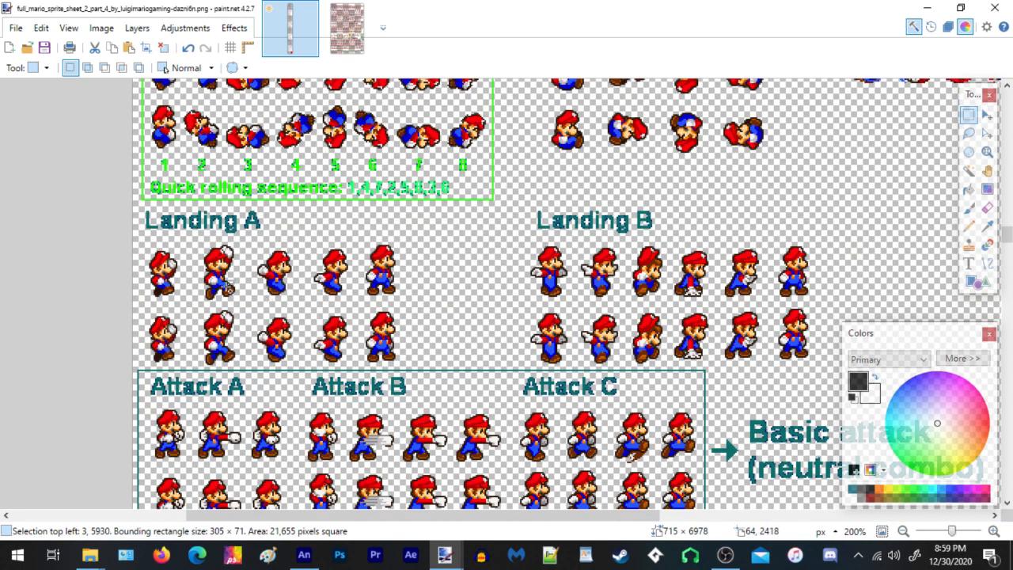
pyautogui.scroll(1, 193, 278)
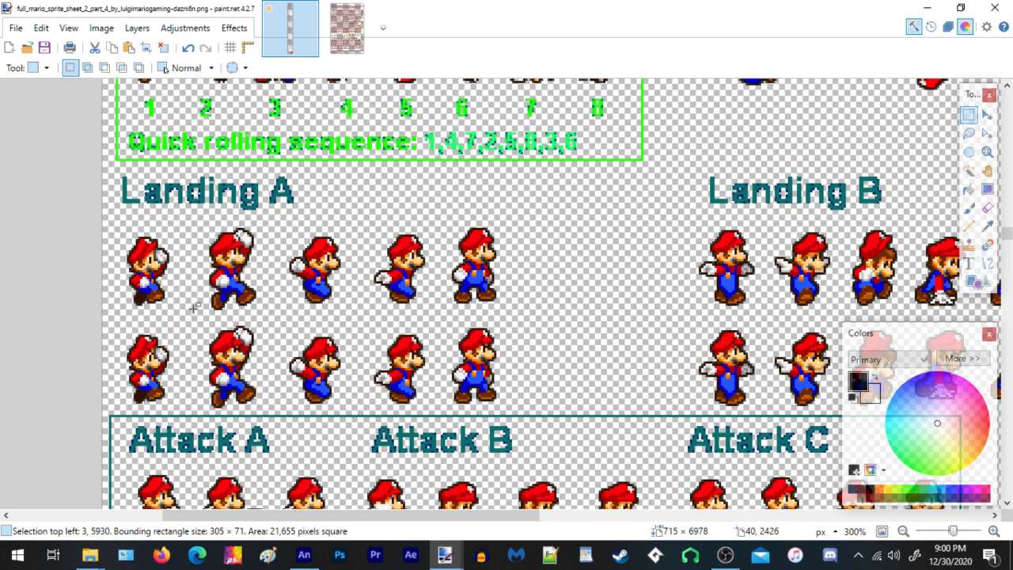
pyautogui.scroll(-5, 196, 309)
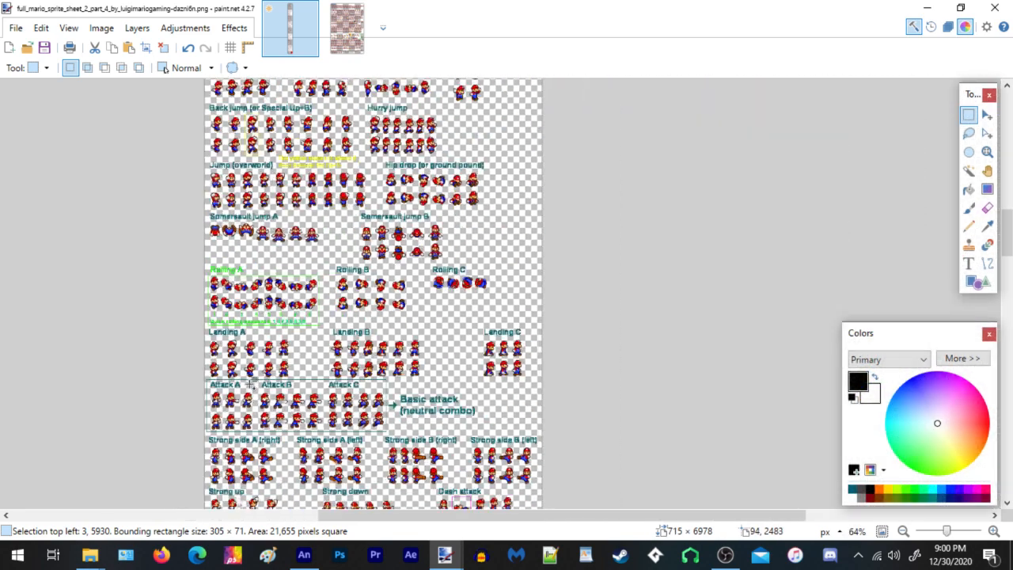
pyautogui.scroll(5, 250, 384)
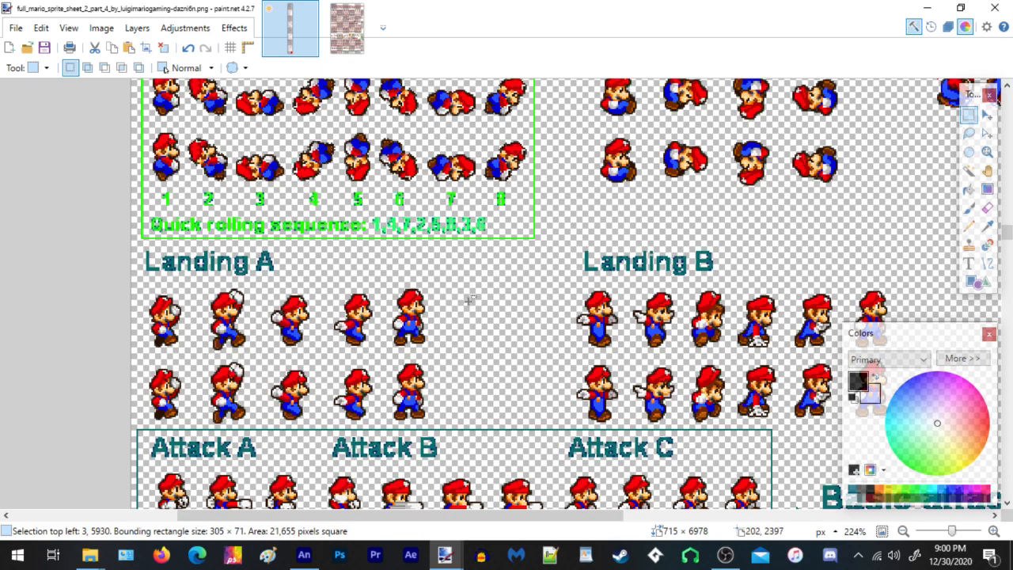
pyautogui.moveTo(464, 299); pyautogui.dragTo(433, 297)
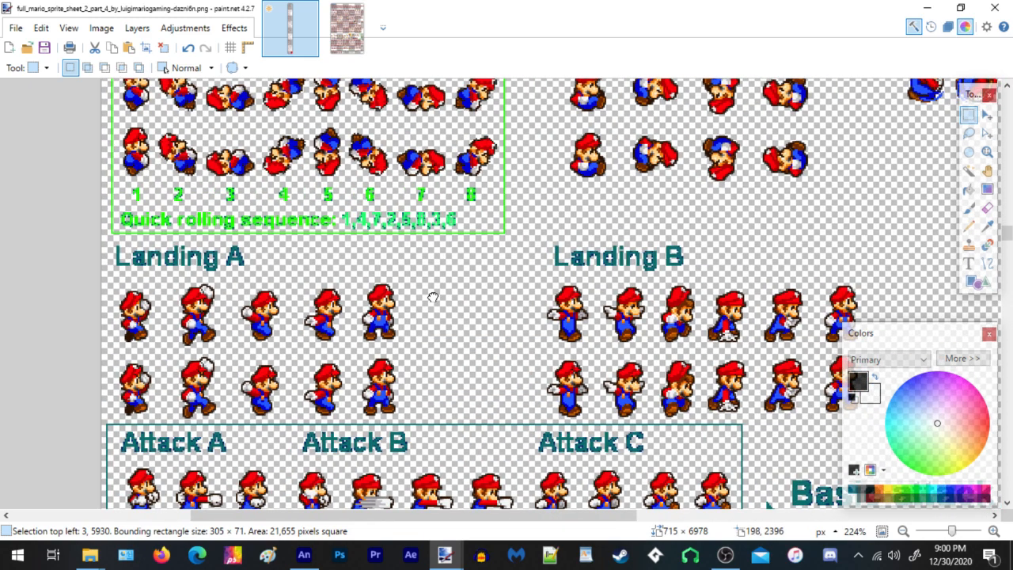
pyautogui.moveTo(546, 335); pyautogui.dragTo(470, 315)
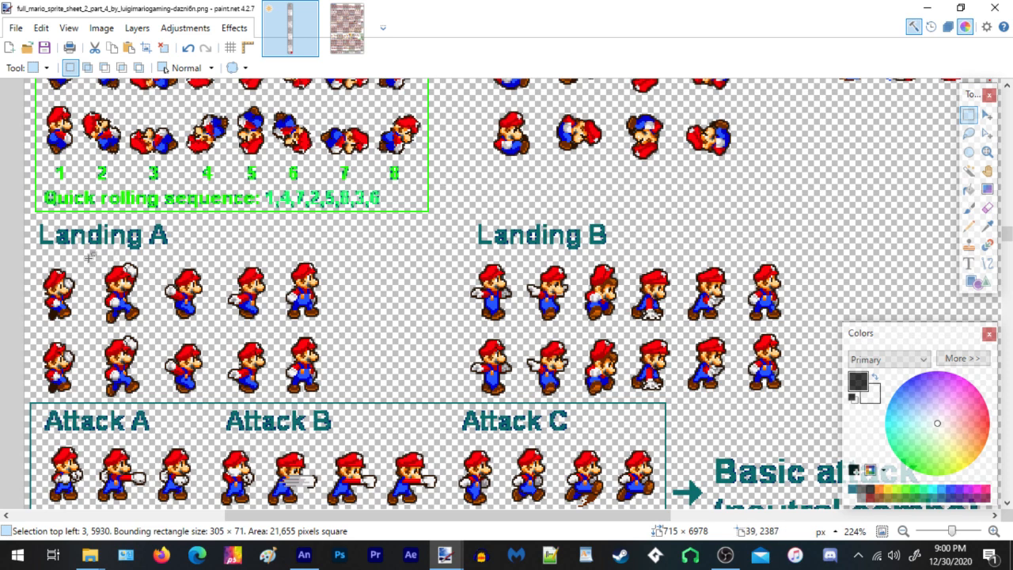
pyautogui.moveTo(26, 212); pyautogui.dragTo(811, 327)
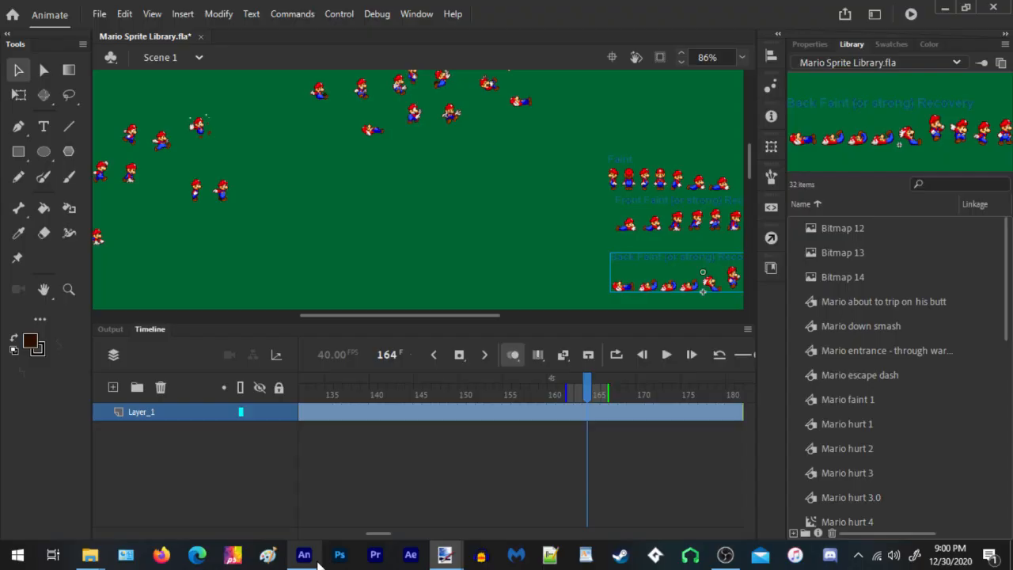
# Switch to Animate and paste the Landing A and Landing B sprites in the empty stage area beside the faint recovery rows
pyautogui.click(304, 554)
pyautogui.scroll(-2, 617, 142)
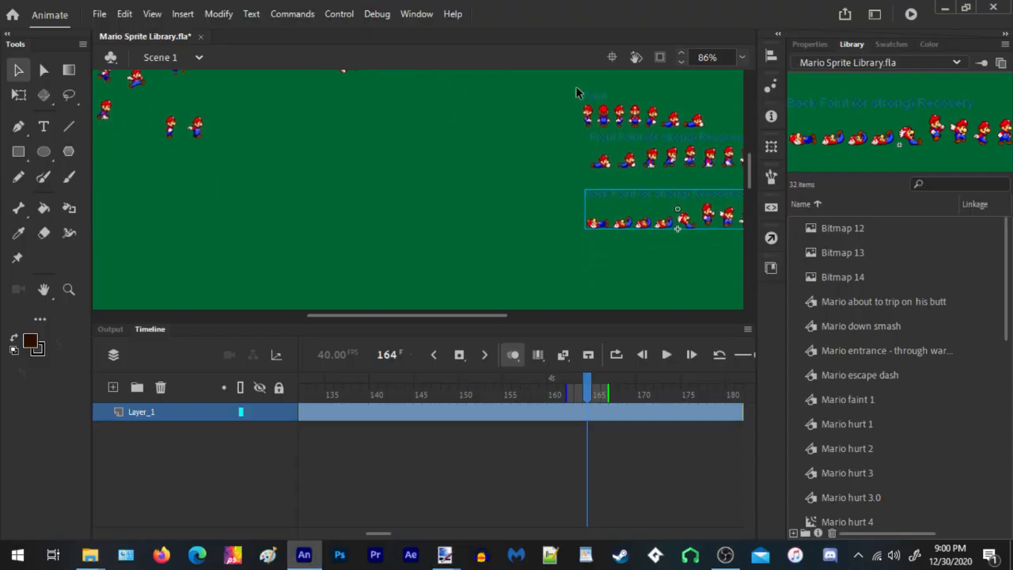
pyautogui.rightClick(489, 173)
pyautogui.click(516, 213)
pyautogui.moveTo(475, 206); pyautogui.dragTo(465, 208)
# Trace the pasted Landing A and Landing B bitmap into vector shapes and deselect the result
pyautogui.click(219, 14)
pyautogui.moveTo(245, 124)
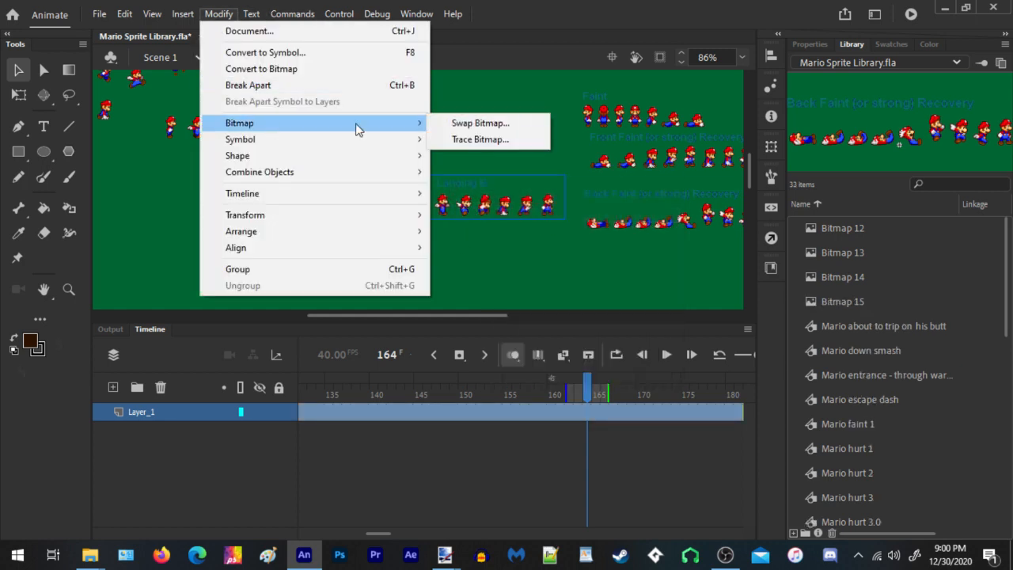
pyautogui.click(479, 140)
pyautogui.click(588, 229)
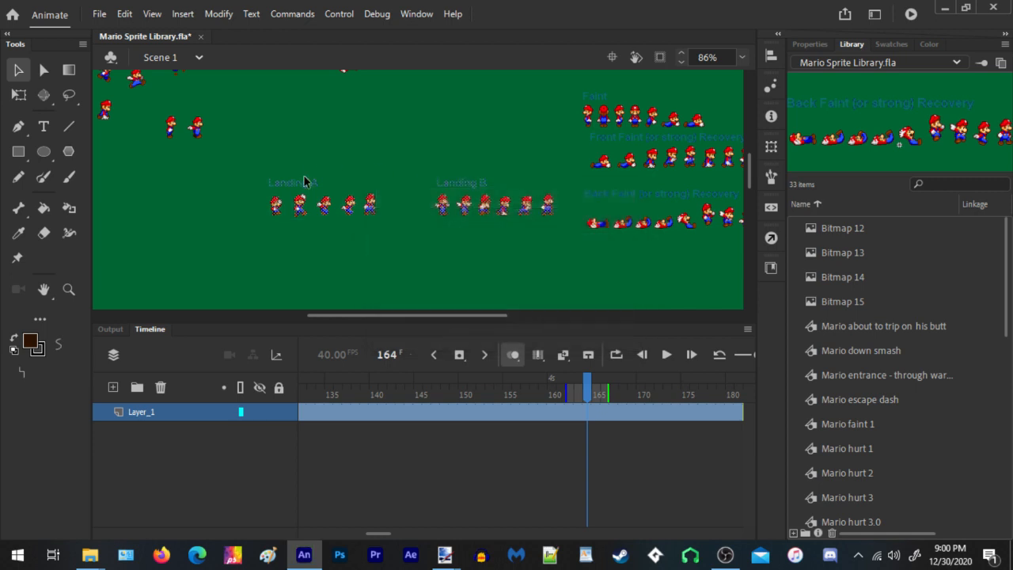
pyautogui.click(441, 288)
# Convert the Landing A heading and its five sprites to a graphic symbol named "Mario landing"
pyautogui.moveTo(252, 160); pyautogui.dragTo(391, 228)
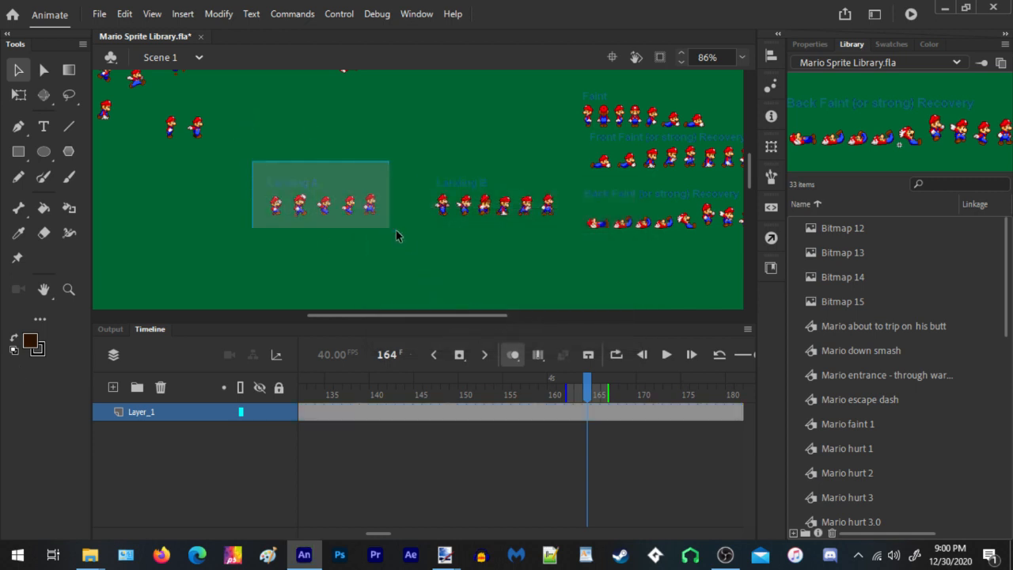
pyautogui.rightClick(373, 215)
pyautogui.click(467, 513)
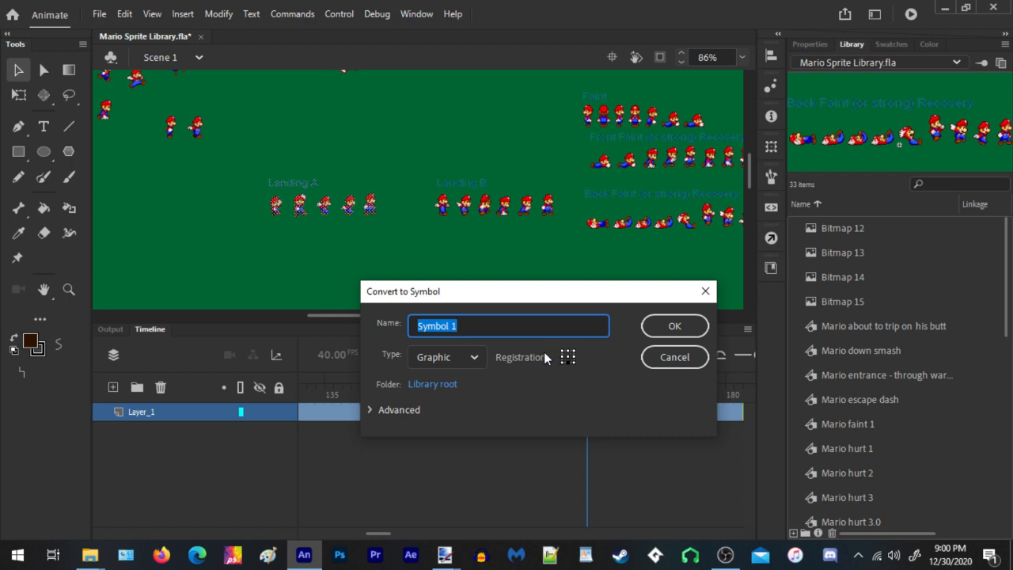
pyautogui.write('Mario landing')
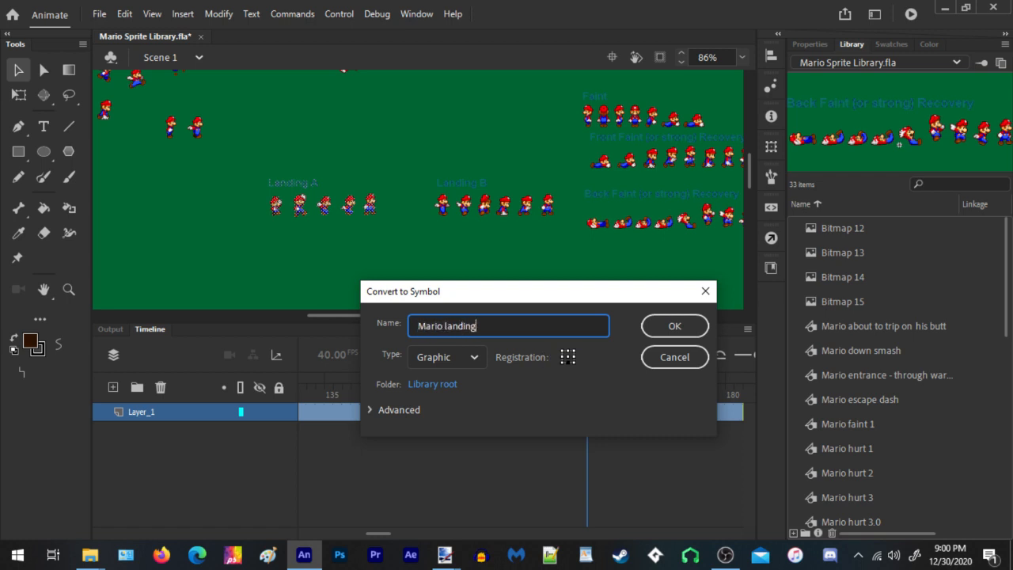
pyautogui.click(674, 326)
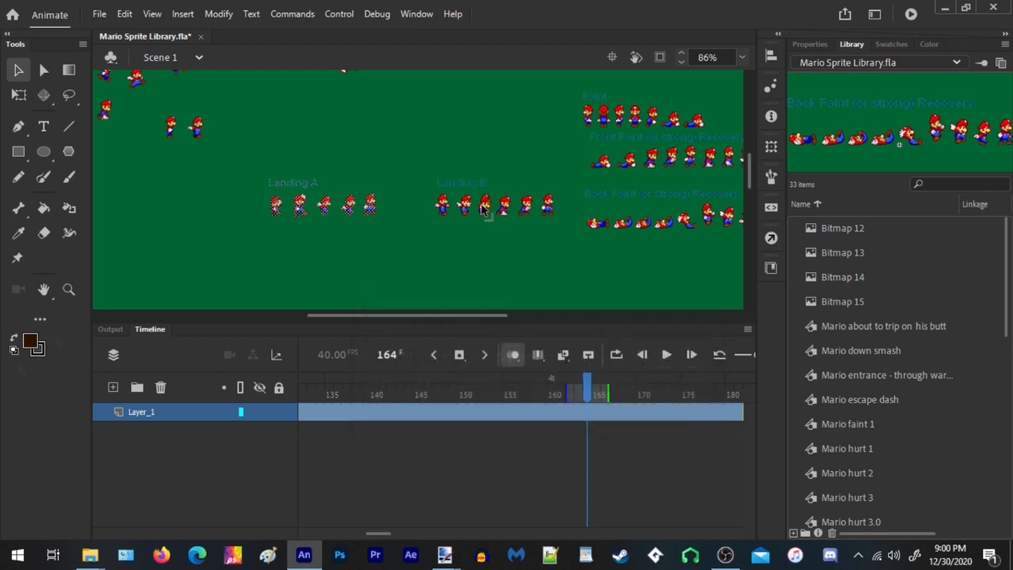
# Convert the Landing B heading and its six sprites to a graphic symbol named "Mario landing 2"
pyautogui.moveTo(418, 230); pyautogui.dragTo(570, 166)
pyautogui.rightClick(513, 208)
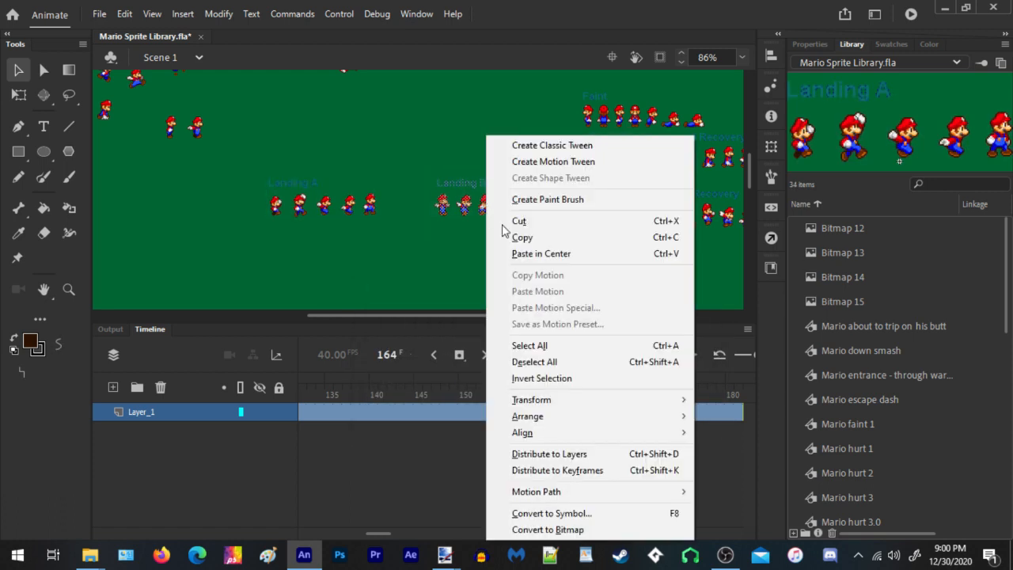
pyautogui.click(588, 498)
pyautogui.write('Mario landing 2')
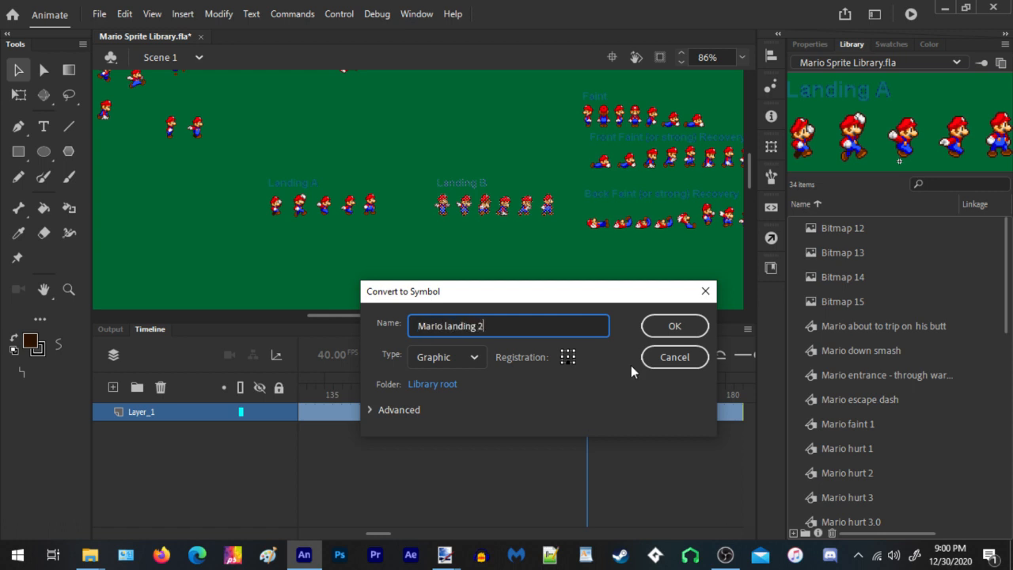
pyautogui.click(672, 325)
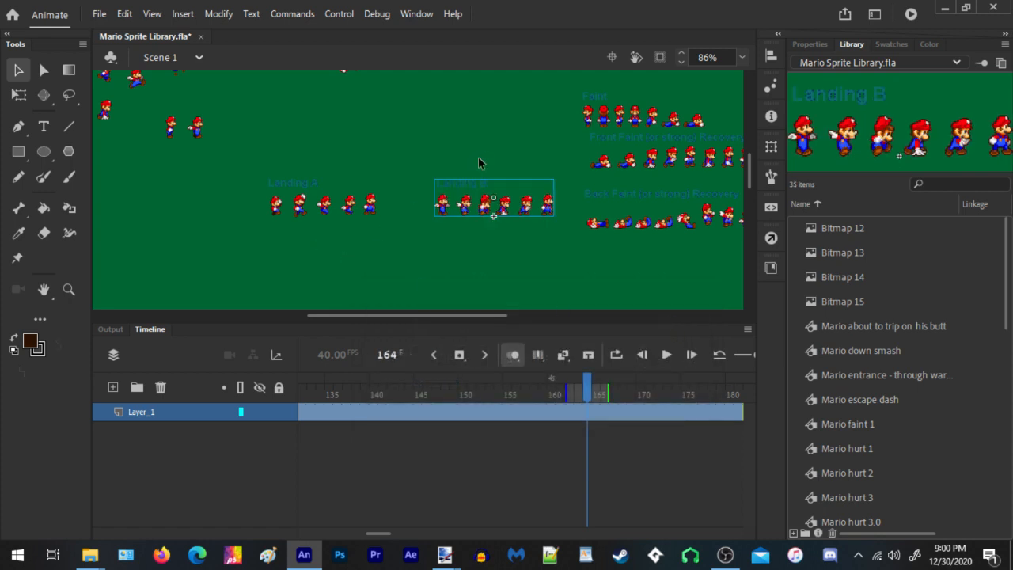
# Move the Landing B symbol up beside the faint recovery rows, place Landing A directly beneath it, and deselect
pyautogui.moveTo(460, 207); pyautogui.dragTo(435, 136)
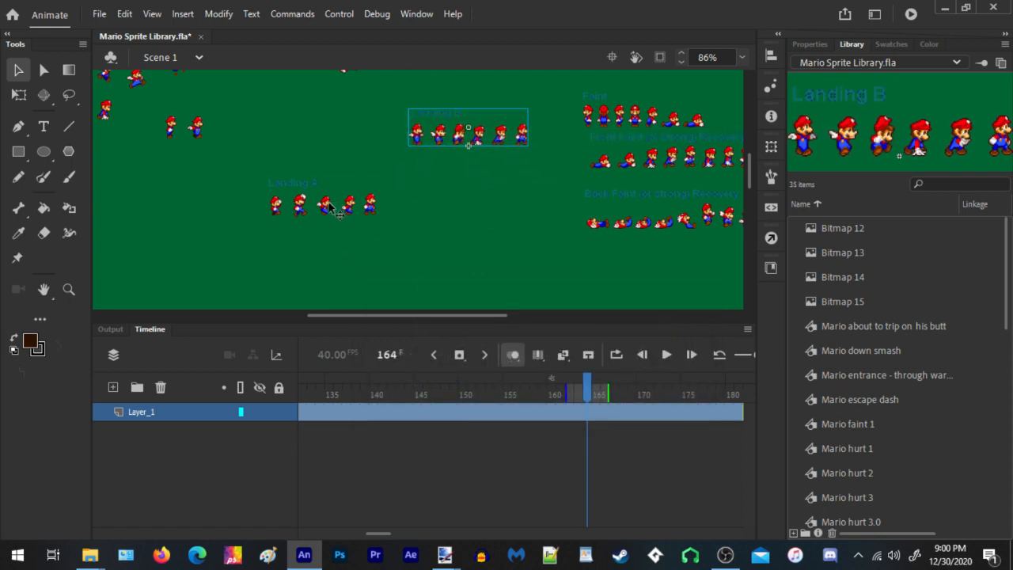
pyautogui.moveTo(332, 207); pyautogui.dragTo(468, 187)
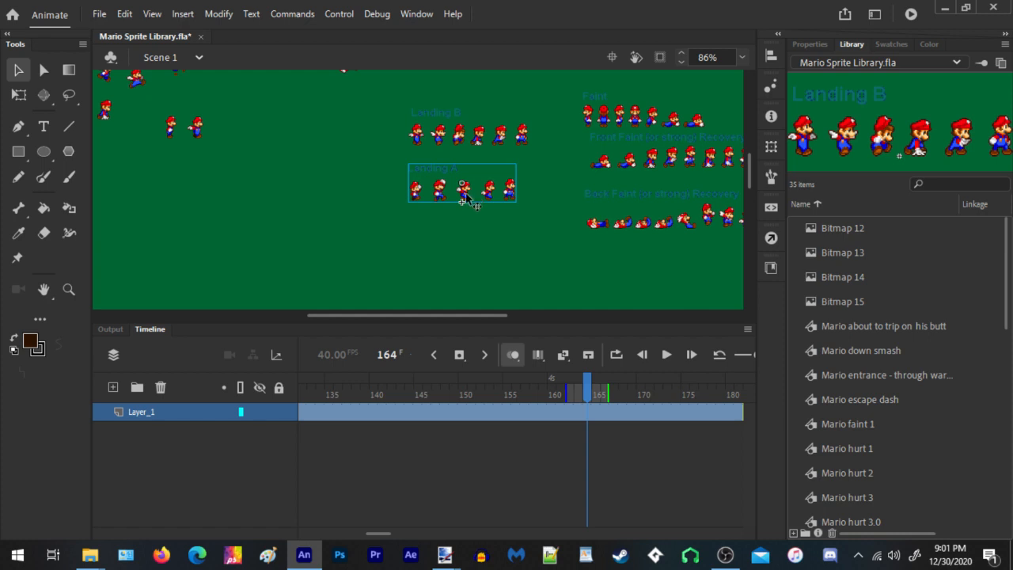
pyautogui.click(353, 203)
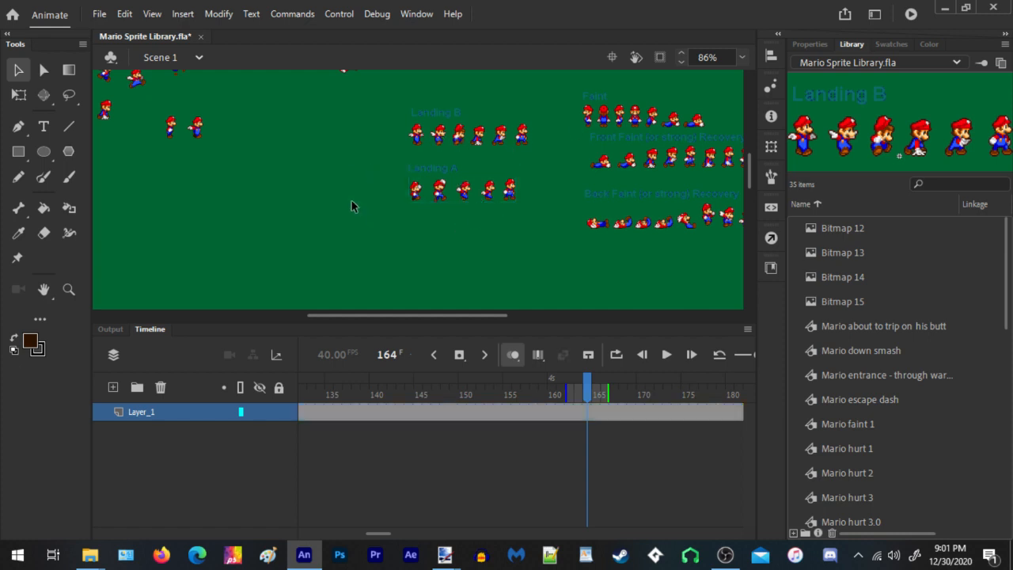
pyautogui.moveTo(269, 220); pyautogui.dragTo(108, 245)
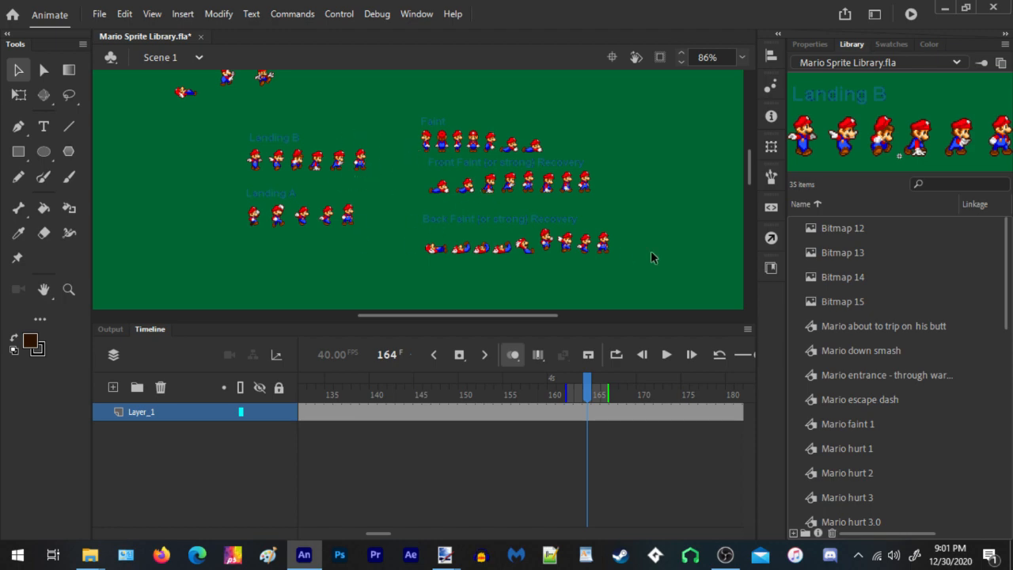
pyautogui.moveTo(638, 271); pyautogui.dragTo(699, 240)
# Switch to the full Mario sprite sheet in paint.net and look through the attack, kick and punch rows for more sprites
pyautogui.click(456, 553)
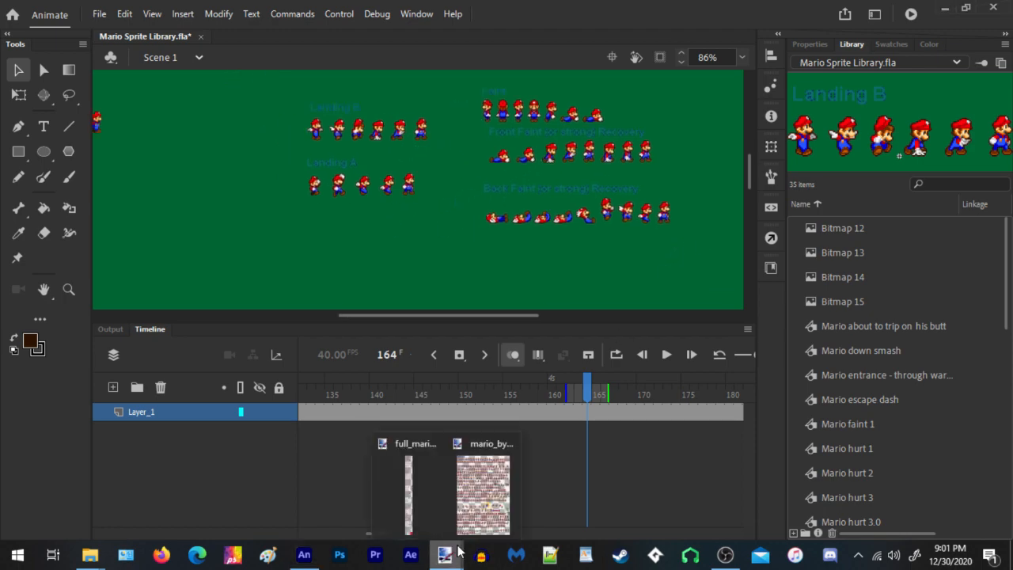
pyautogui.click(429, 482)
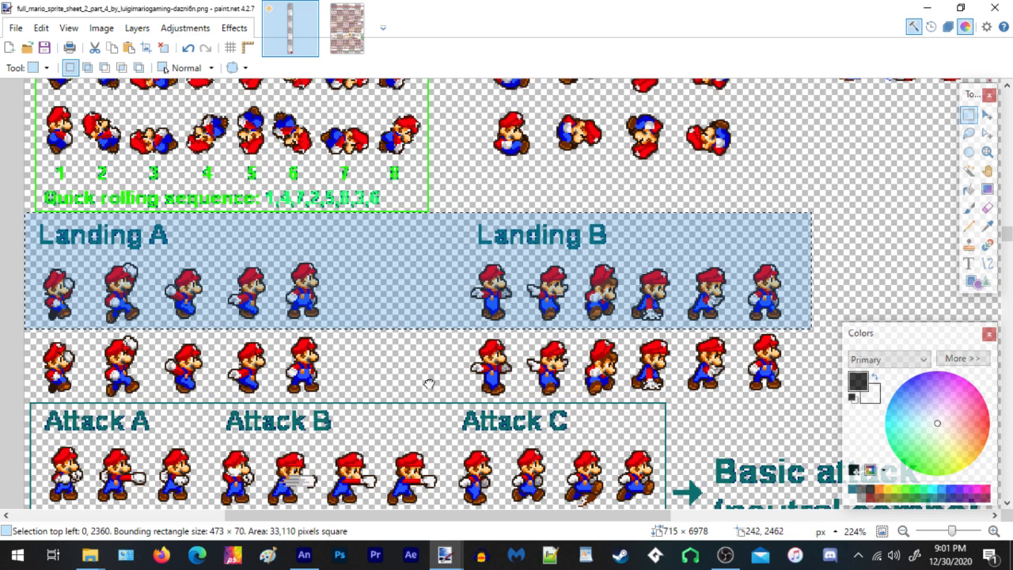
pyautogui.moveTo(428, 384); pyautogui.dragTo(454, 175)
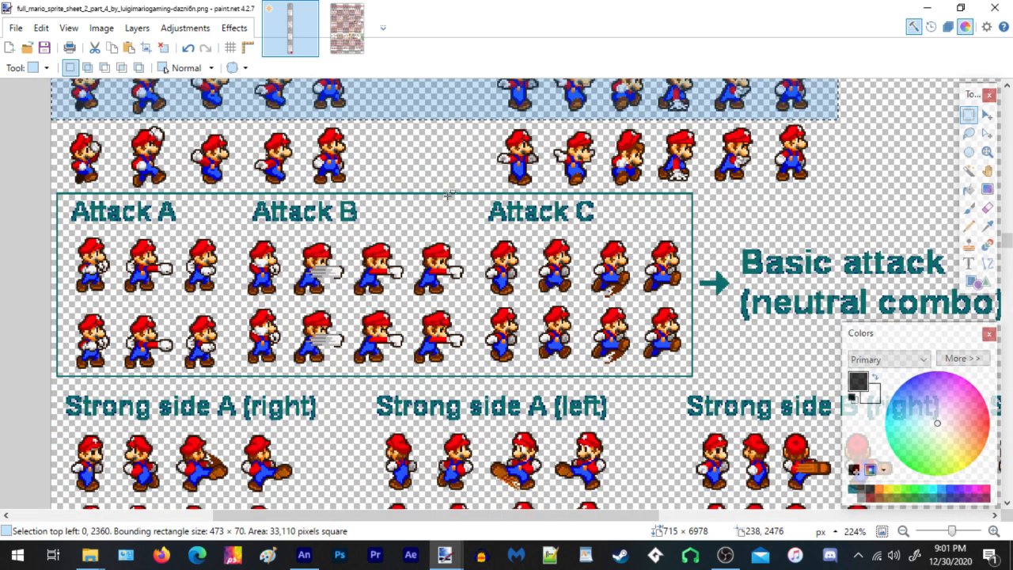
pyautogui.scroll(-3, 448, 198)
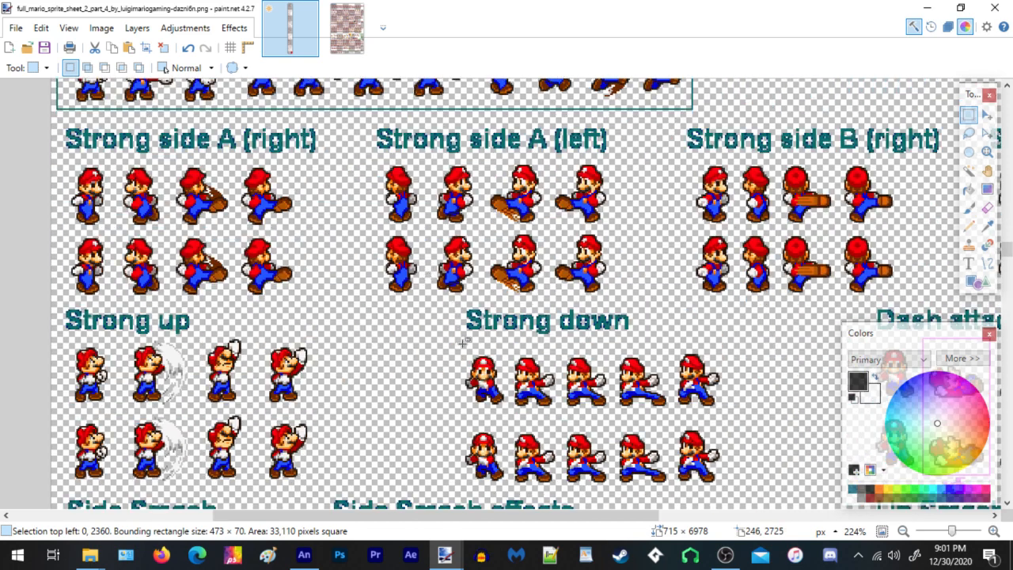
pyautogui.moveTo(579, 353); pyautogui.dragTo(356, 63)
pyautogui.moveTo(333, 147); pyautogui.dragTo(726, 85)
pyautogui.moveTo(659, 222); pyautogui.dragTo(612, 56)
pyautogui.moveTo(622, 269); pyautogui.dragTo(555, 79)
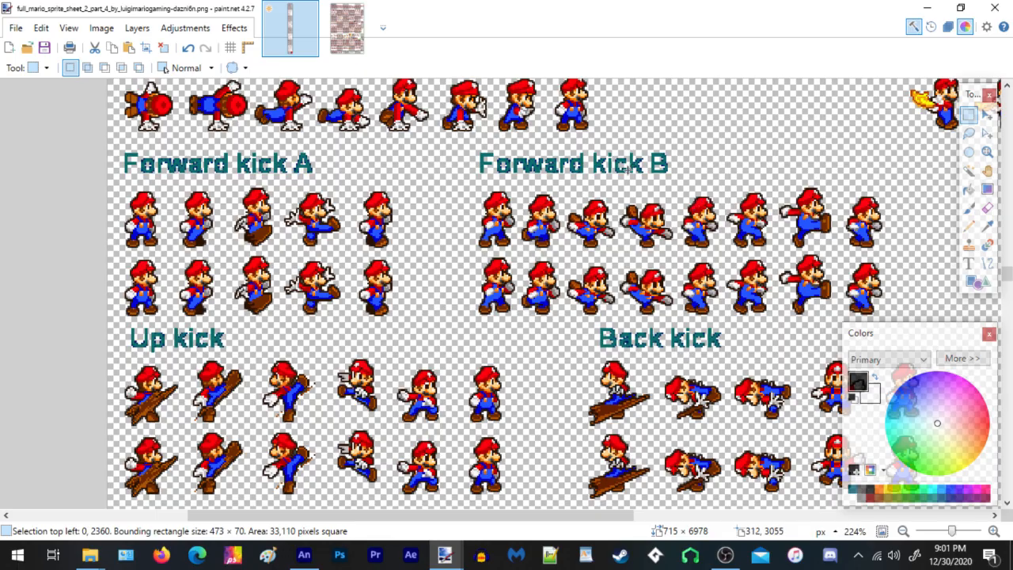
pyautogui.moveTo(628, 167); pyautogui.dragTo(573, 117)
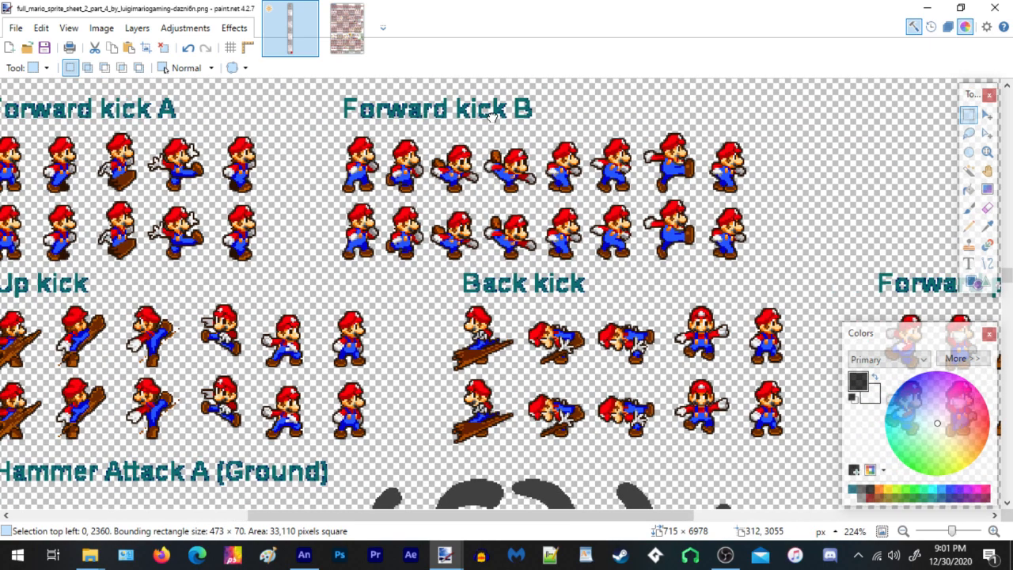
pyautogui.moveTo(488, 118); pyautogui.dragTo(198, 30)
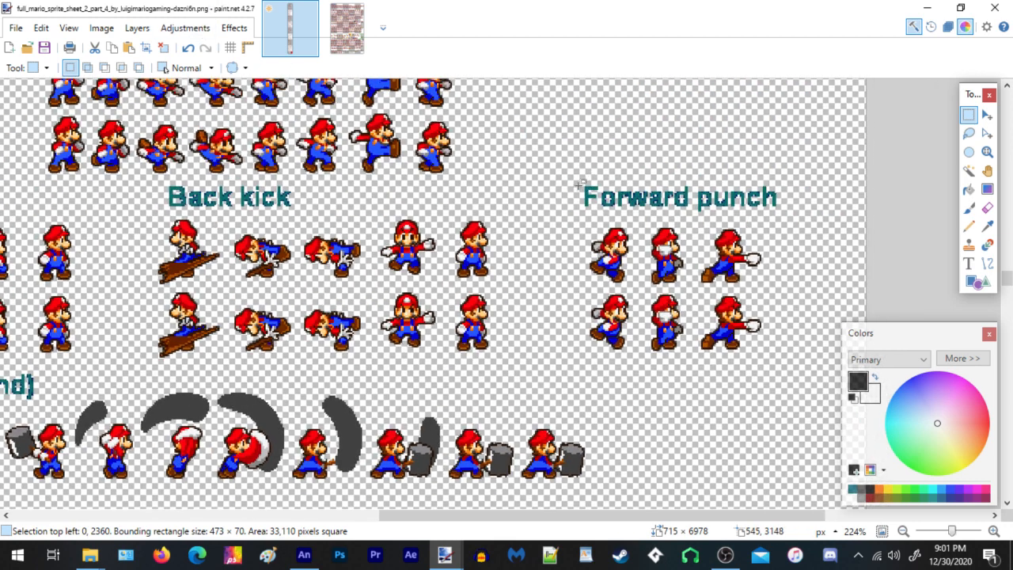
# Select the lower row of three Forward punch sprites without the heading and copy it
pyautogui.moveTo(548, 171); pyautogui.dragTo(819, 286)
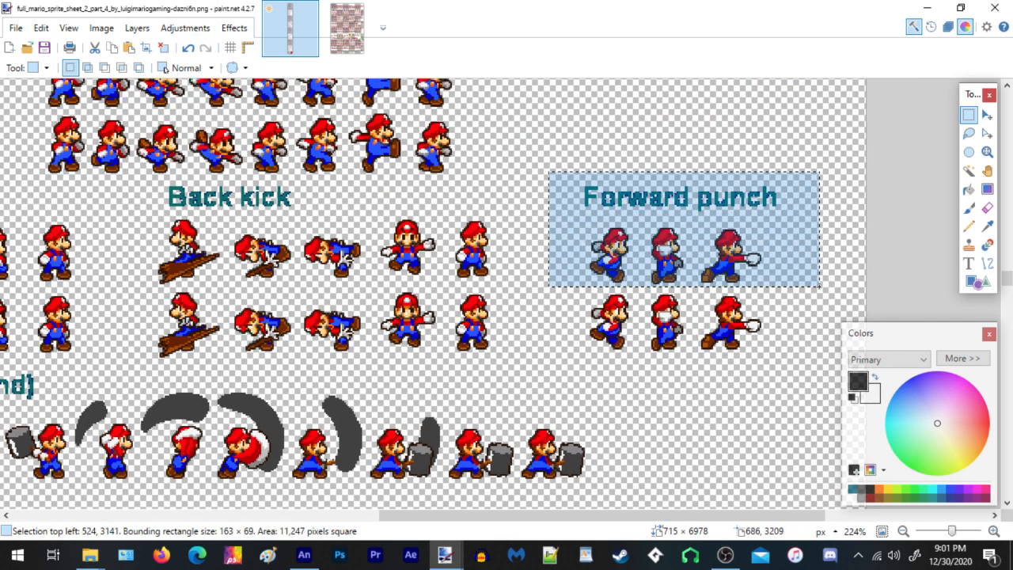
pyautogui.click(575, 363)
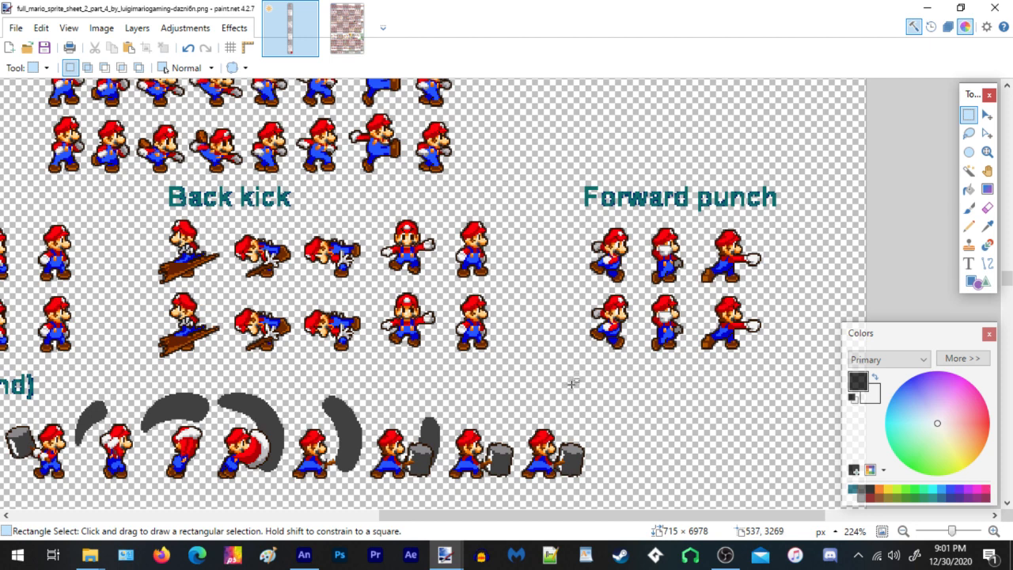
pyautogui.moveTo(571, 386); pyautogui.dragTo(781, 290)
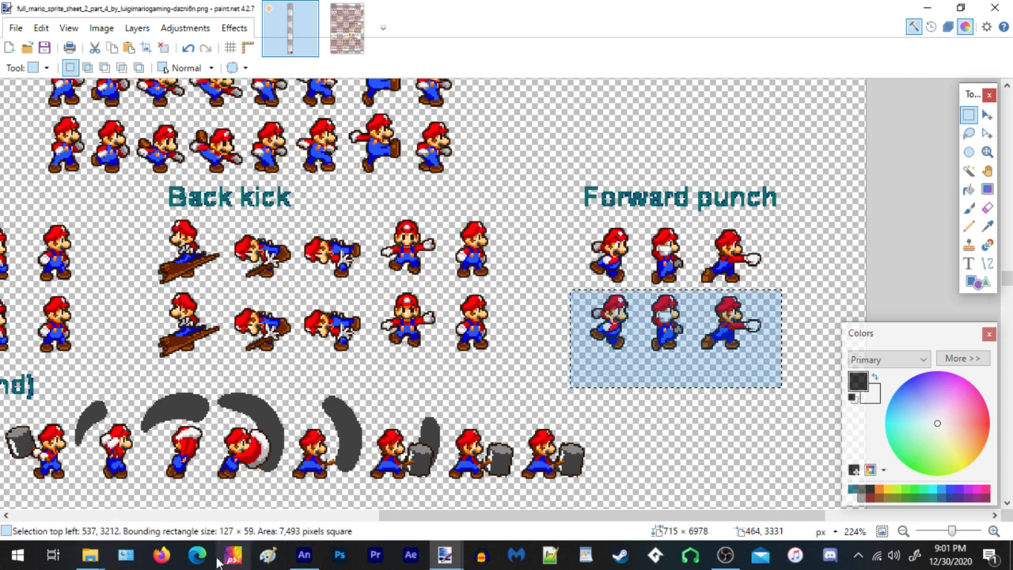
# Switch to Animate and paste the Forward punch sprites into an empty stage area away from the Landing A row
pyautogui.click(304, 554)
pyautogui.moveTo(526, 215); pyautogui.dragTo(750, 136)
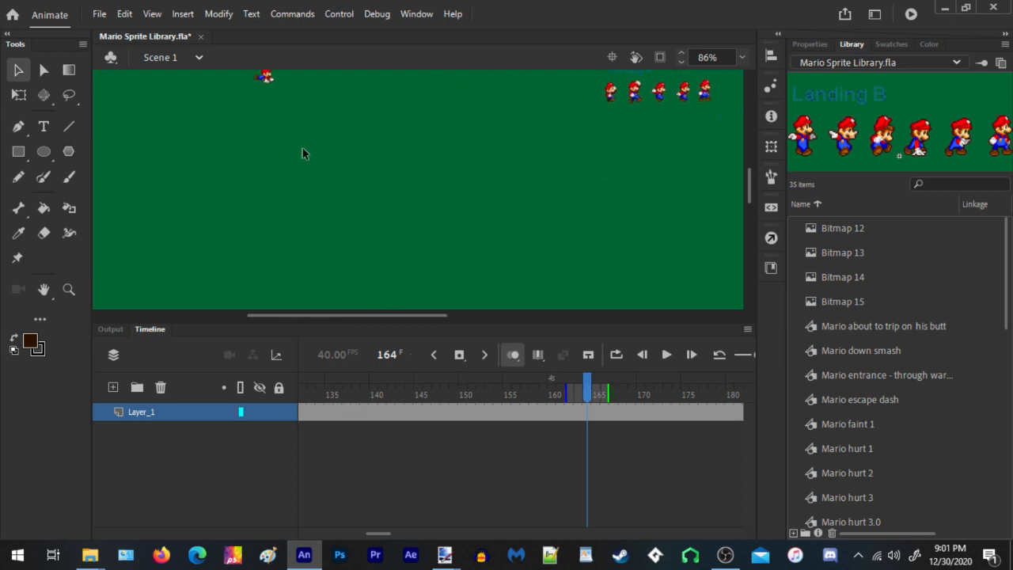
pyautogui.scroll(2, 410, 159)
pyautogui.rightClick(382, 140)
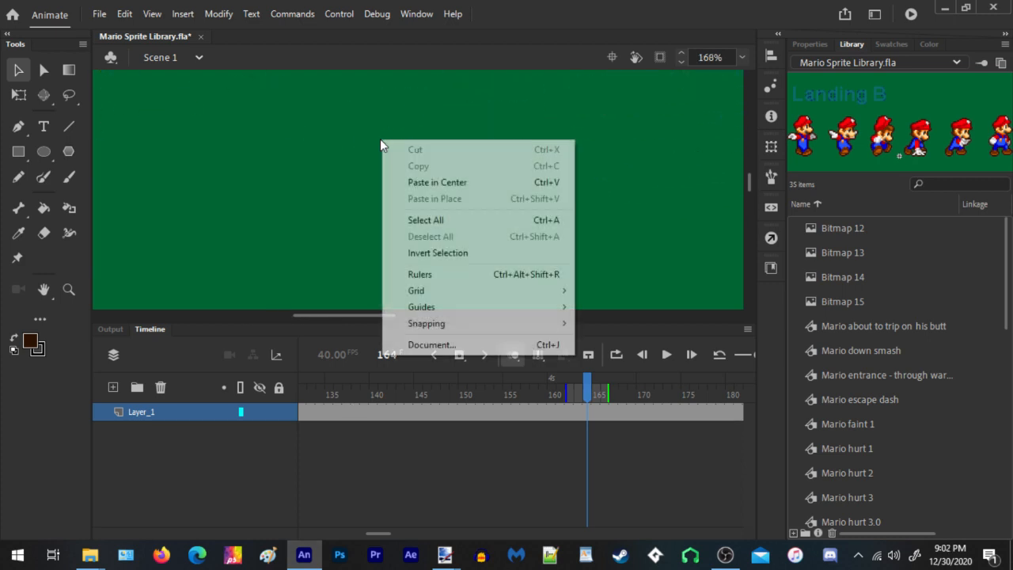
pyautogui.click(432, 181)
# Trace the pasted Forward punch bitmap into vector shapes
pyautogui.click(218, 14)
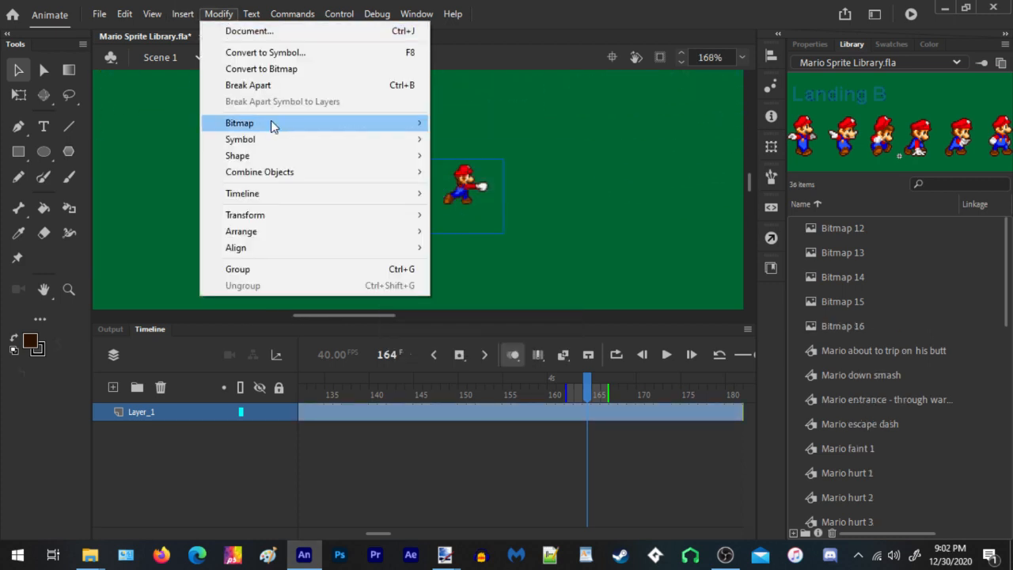
pyautogui.moveTo(275, 124)
pyautogui.click(477, 140)
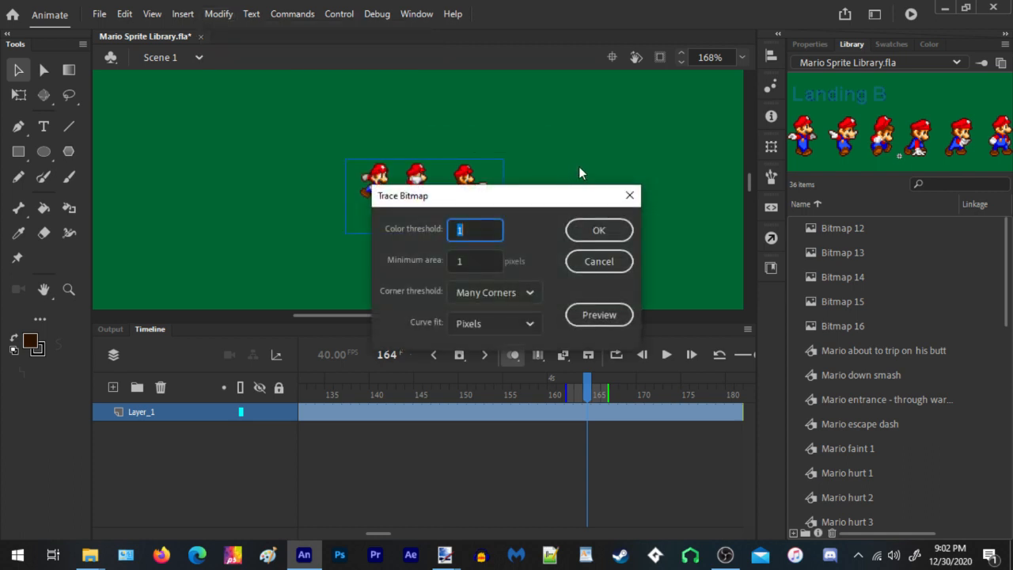
pyautogui.click(599, 229)
# Convert the three traced Forward punch sprites to a graphic symbol named "Mario forward punch"
pyautogui.moveTo(545, 120)
pyautogui.mouseDown()
pyautogui.moveTo(330, 204)
pyautogui.moveTo(332, 225)
pyautogui.mouseUp()
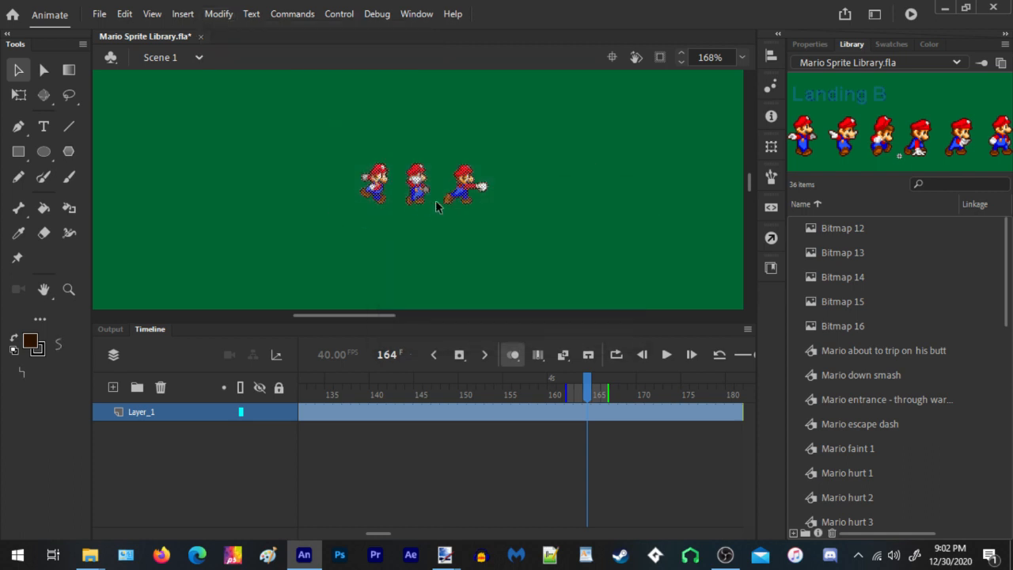
pyautogui.rightClick(421, 194)
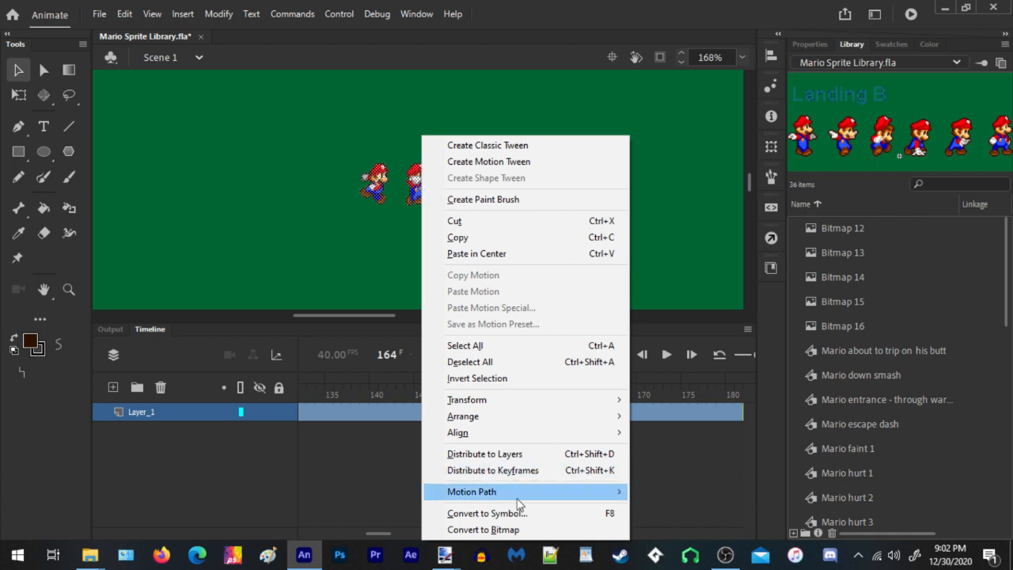
pyautogui.click(504, 513)
pyautogui.write('Mario forward punch')
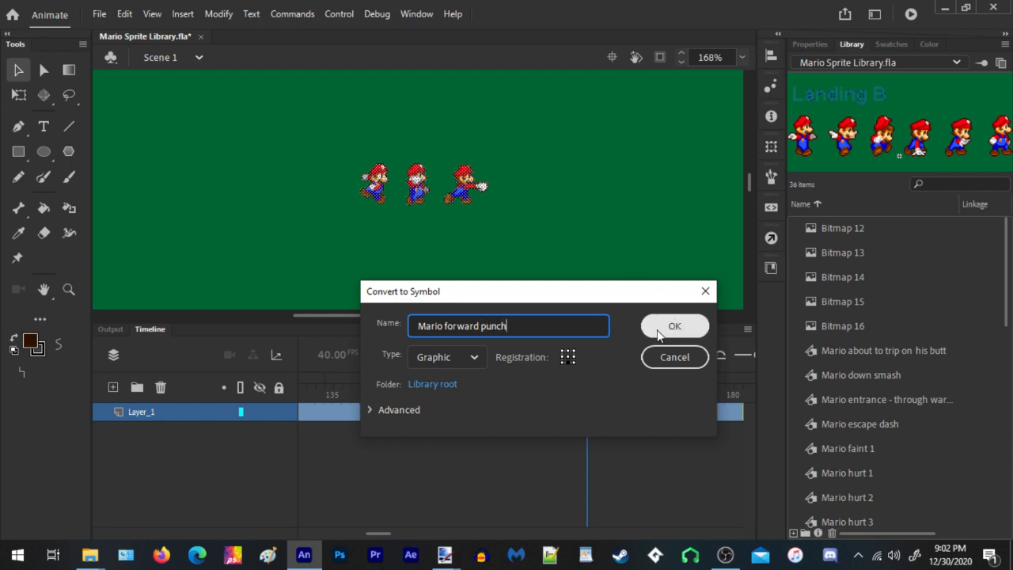
pyautogui.click(665, 327)
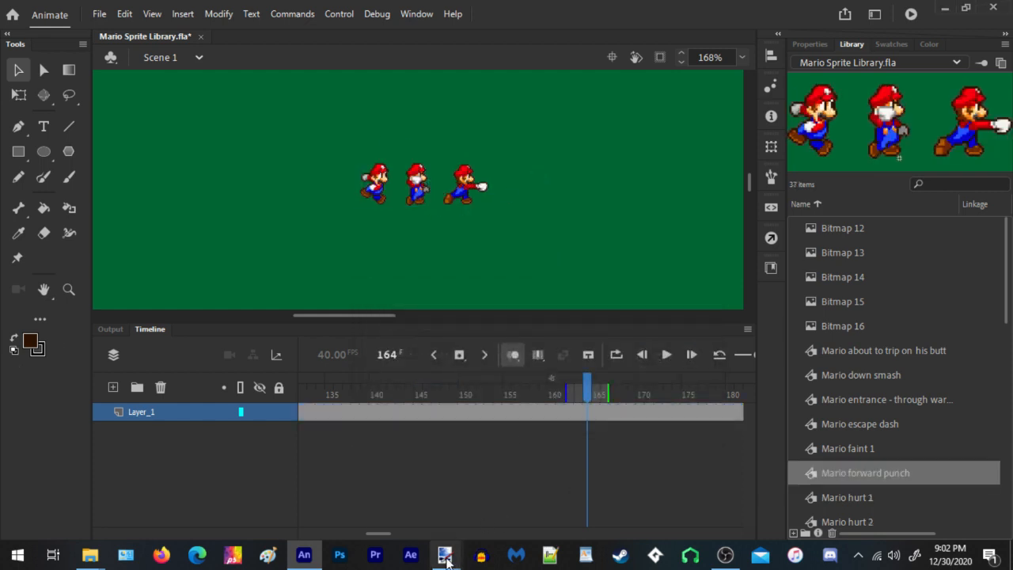
# Switch to the full Mario sprite sheet in paint.net and copy the lower row of eight Forward kick B sprites
pyautogui.moveTo(444, 554)
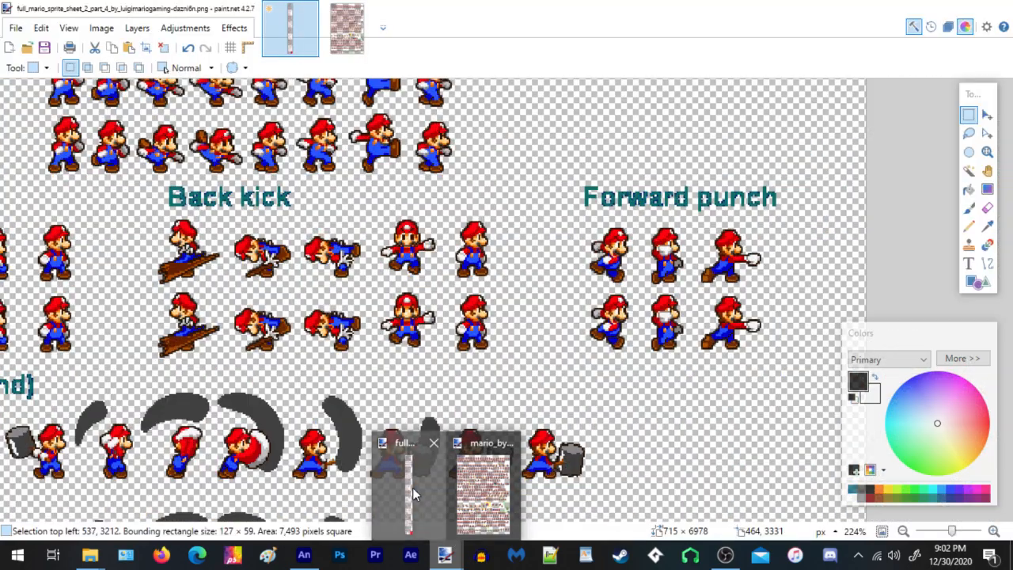
pyautogui.click(412, 488)
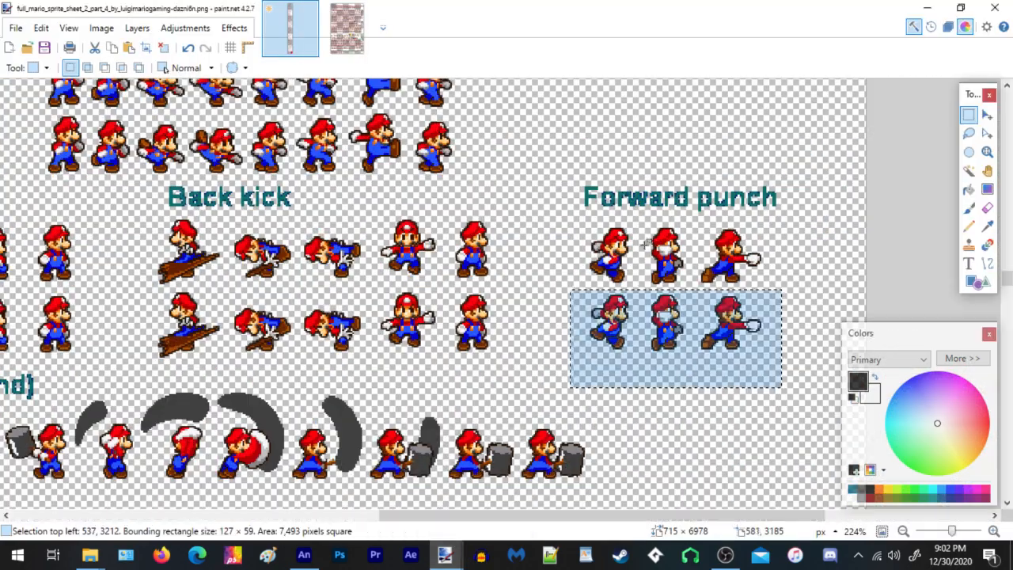
pyautogui.moveTo(662, 246); pyautogui.dragTo(935, 350)
pyautogui.moveTo(561, 150)
pyautogui.mouseDown()
pyautogui.moveTo(759, 302)
pyautogui.moveTo(749, 318)
pyautogui.moveTo(476, 346)
pyautogui.moveTo(411, 381)
pyautogui.moveTo(475, 385)
pyautogui.mouseUp()
pyautogui.scroll(-1, 755, 320)
pyautogui.moveTo(222, 241); pyautogui.dragTo(659, 343)
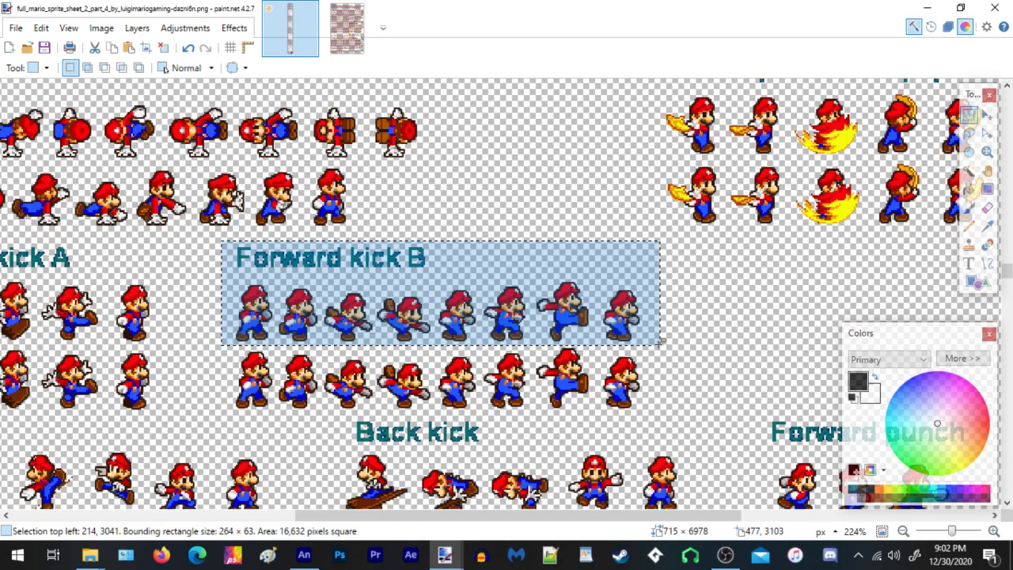
pyautogui.scroll(5, 543, 289)
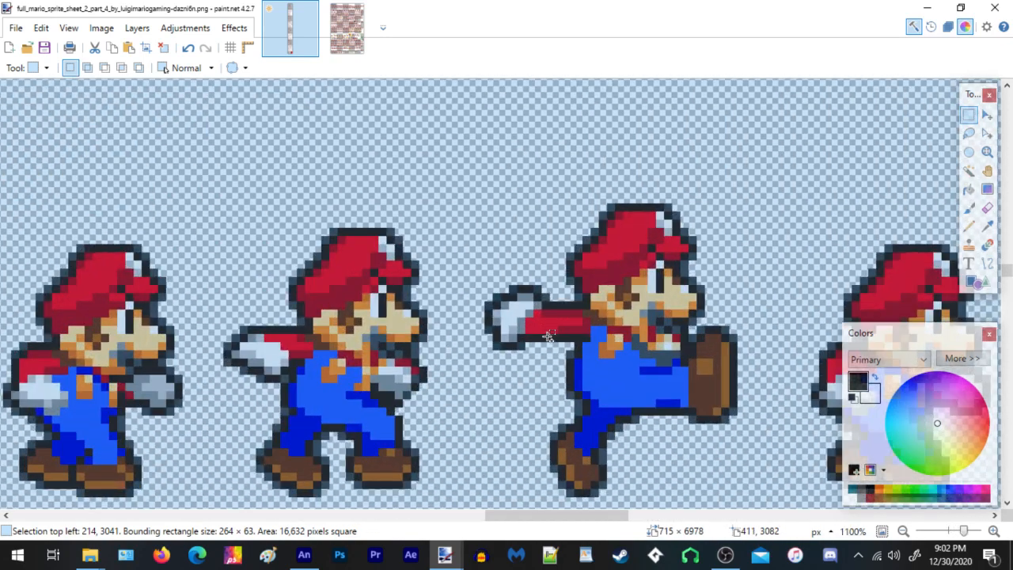
pyautogui.scroll(-4, 552, 310)
pyautogui.scroll(4, 585, 442)
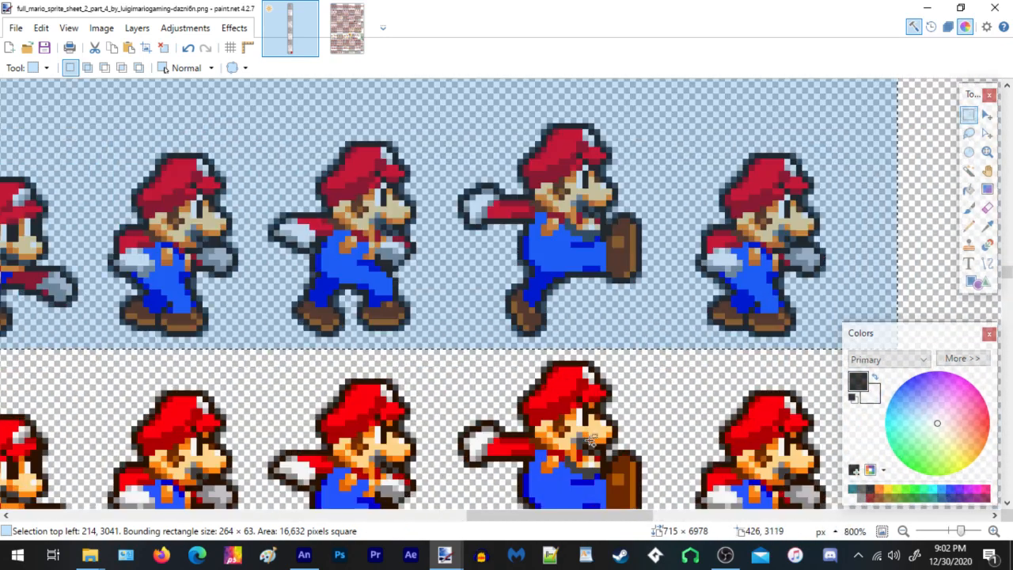
pyautogui.scroll(-5, 452, 239)
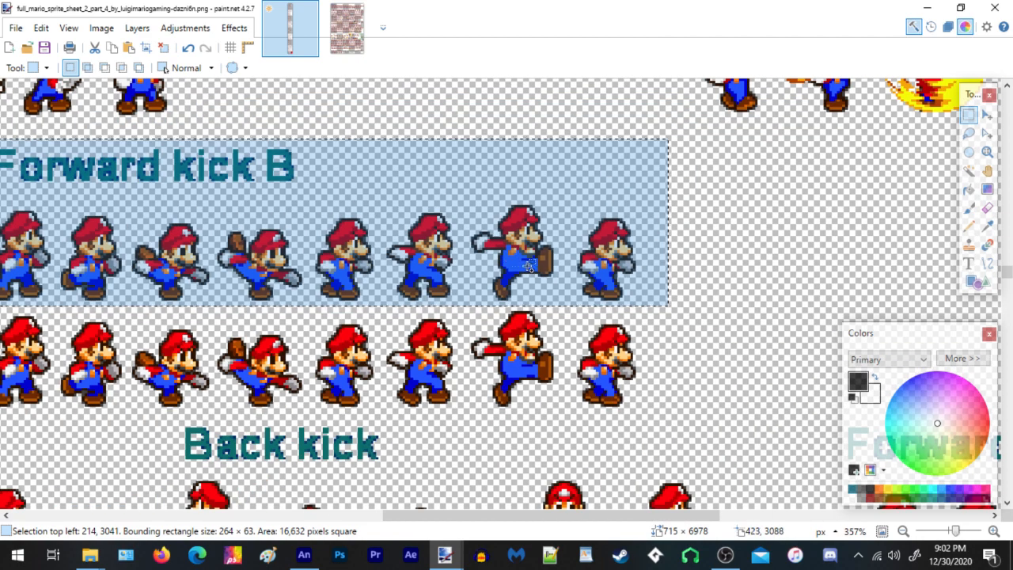
pyautogui.scroll(2, 252, 292)
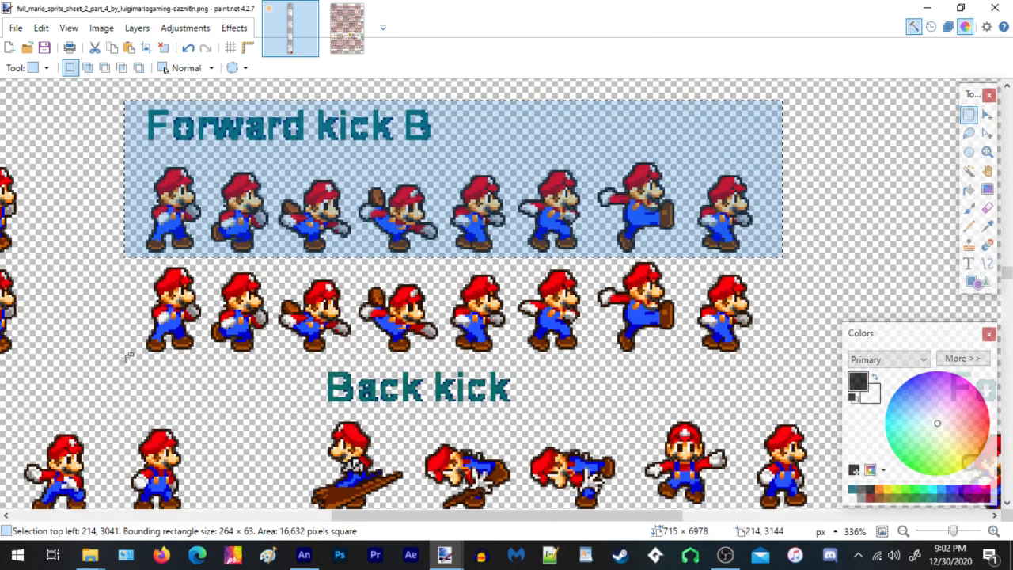
pyautogui.moveTo(126, 358); pyautogui.dragTo(806, 258)
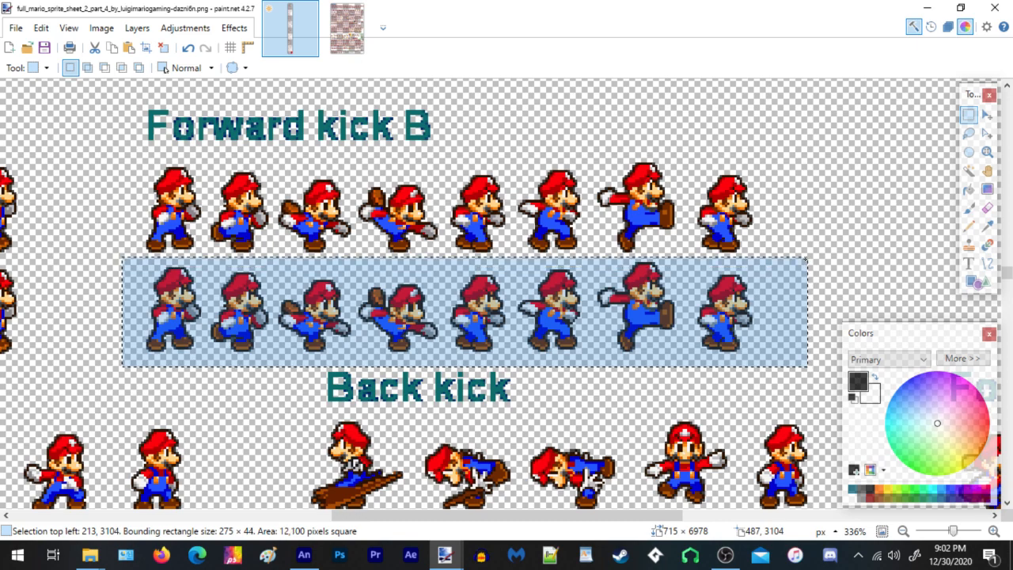
pyautogui.click(112, 48)
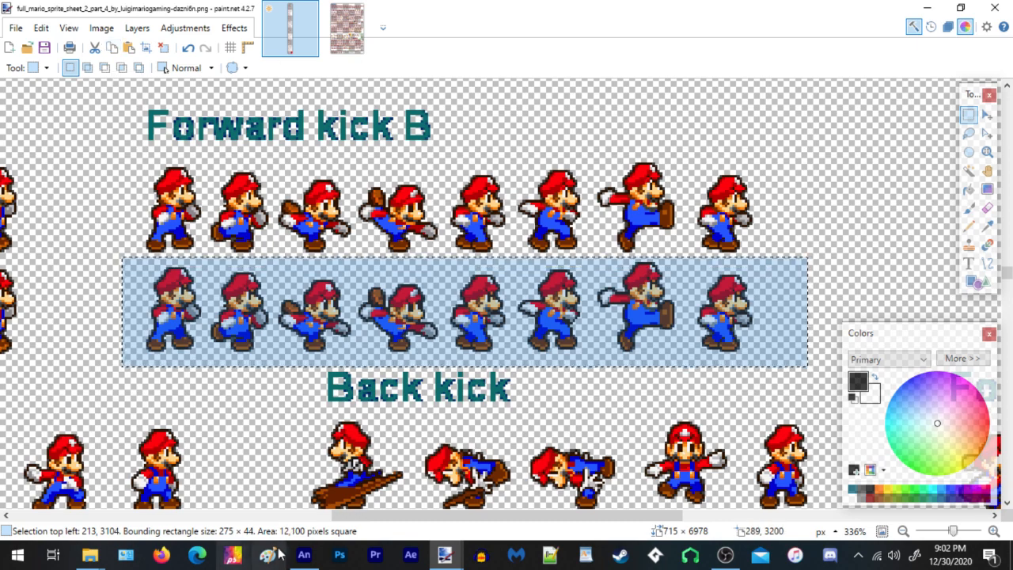
# Switch to Animate, paste the Forward kick B sprites and place them below the forward punch row
pyautogui.click(305, 554)
pyautogui.scroll(-3, 547, 184)
pyautogui.scroll(4, 470, 227)
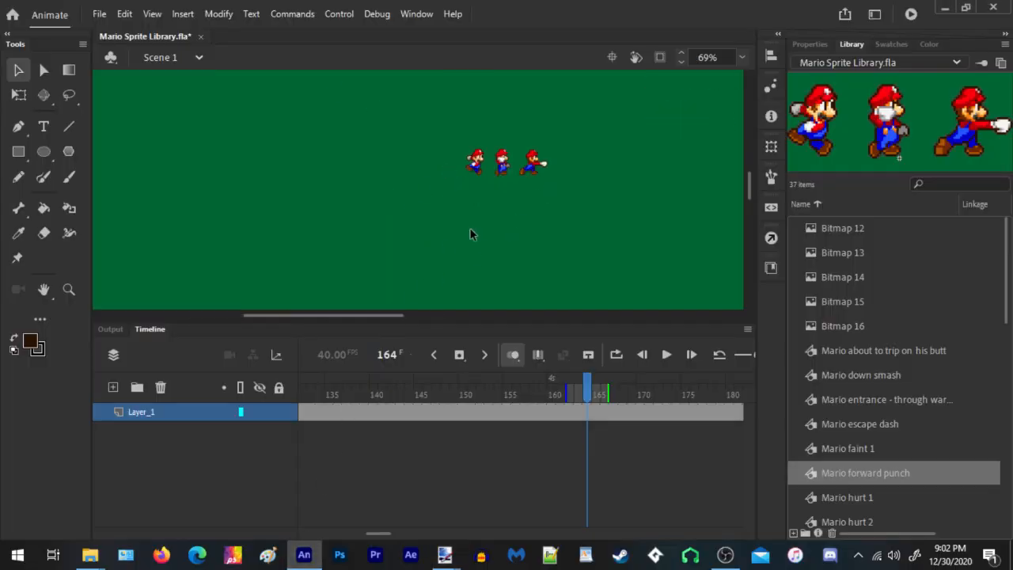
pyautogui.rightClick(487, 168)
pyautogui.click(529, 205)
pyautogui.moveTo(529, 204); pyautogui.dragTo(493, 236)
# Trace the pasted Forward kick B bitmap into vector shapes
pyautogui.click(219, 14)
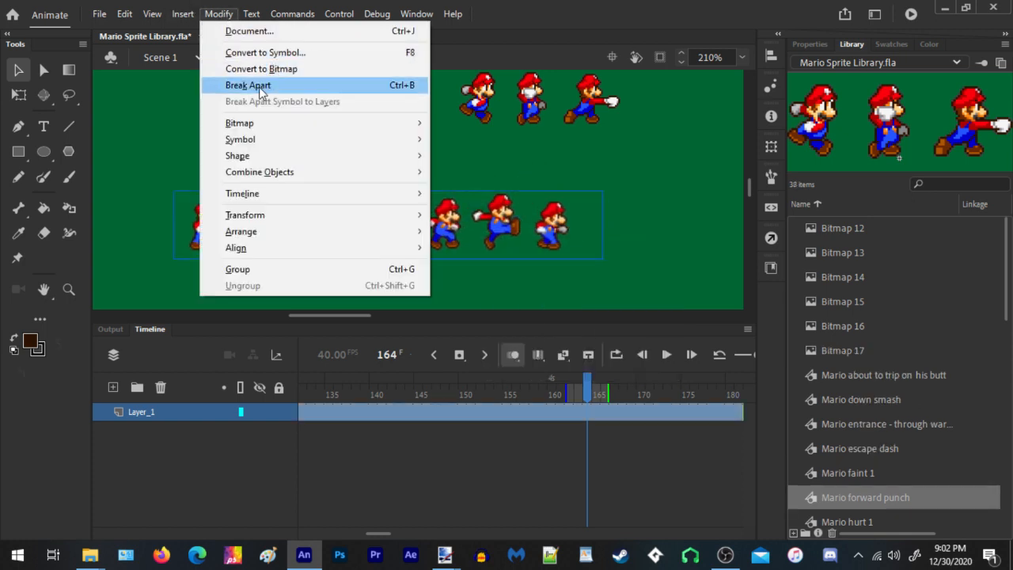
pyautogui.moveTo(261, 130)
pyautogui.click(481, 144)
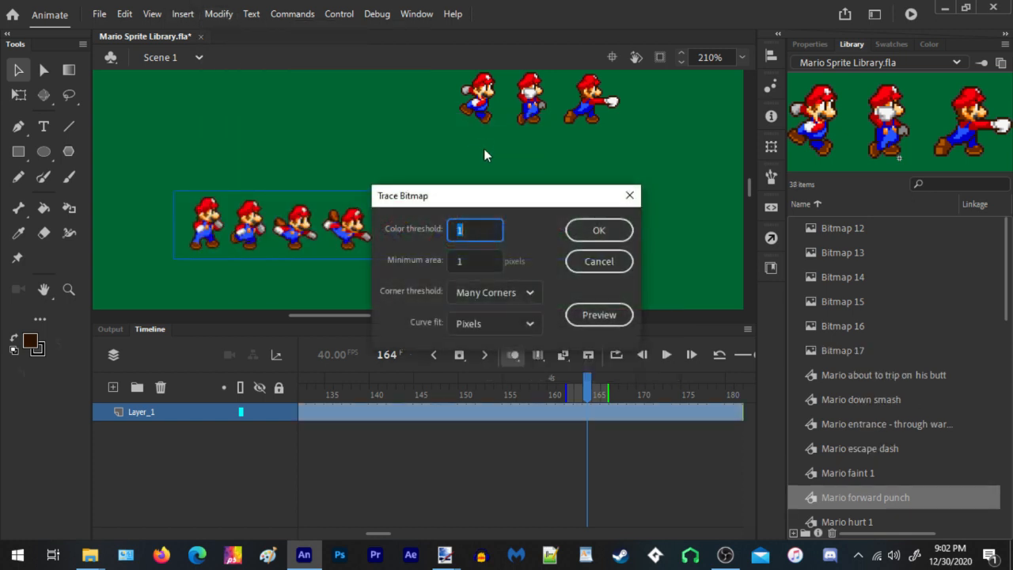
pyautogui.click(596, 225)
# Convert the eight traced Forward kick B sprites to a graphic symbol named "Mario forward kick 2"
pyautogui.rightClick(252, 218)
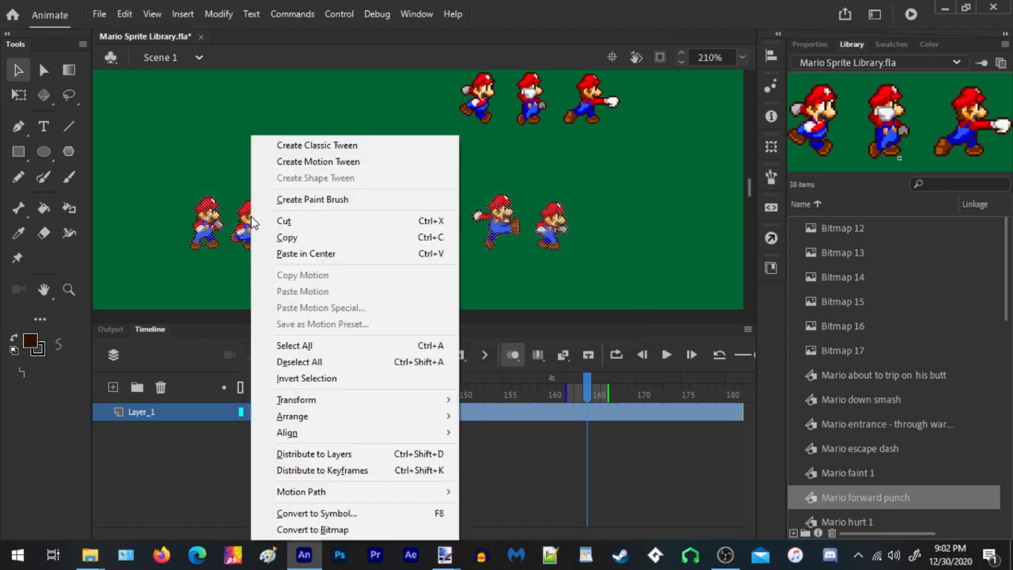
pyautogui.click(444, 554)
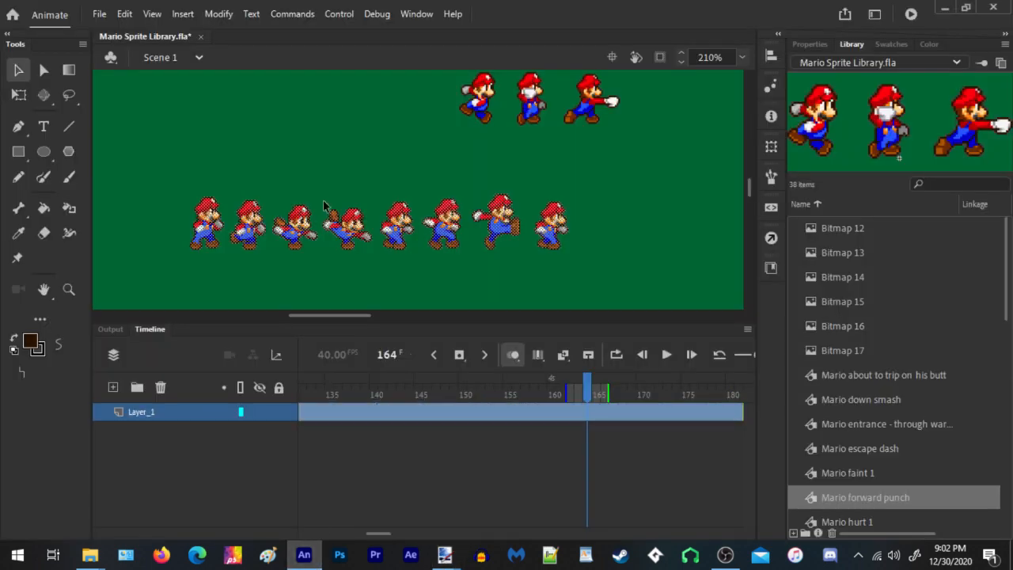
pyautogui.rightClick(339, 227)
pyautogui.click(390, 511)
pyautogui.write('Mario forward kick 2')
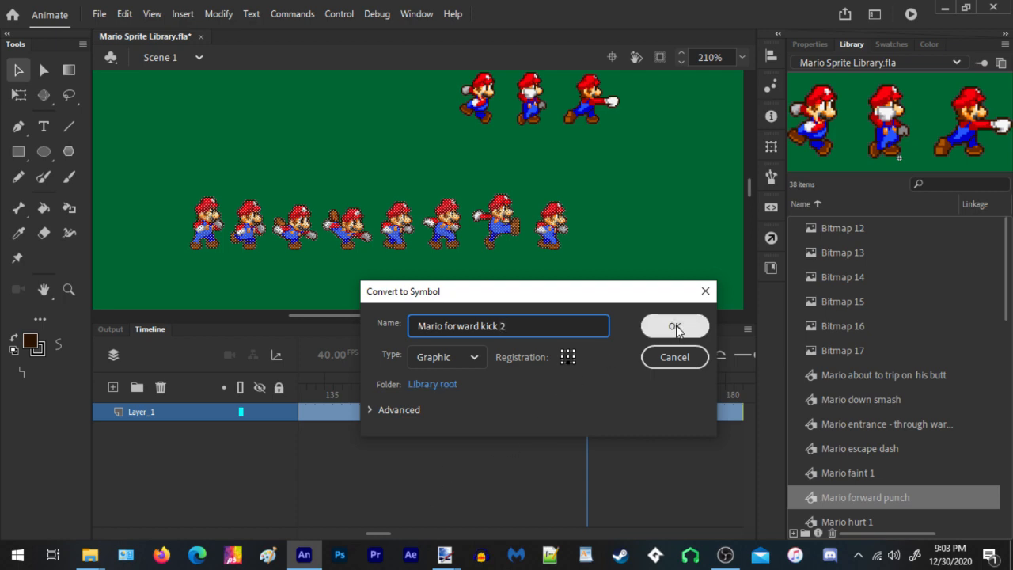
pyautogui.click(675, 329)
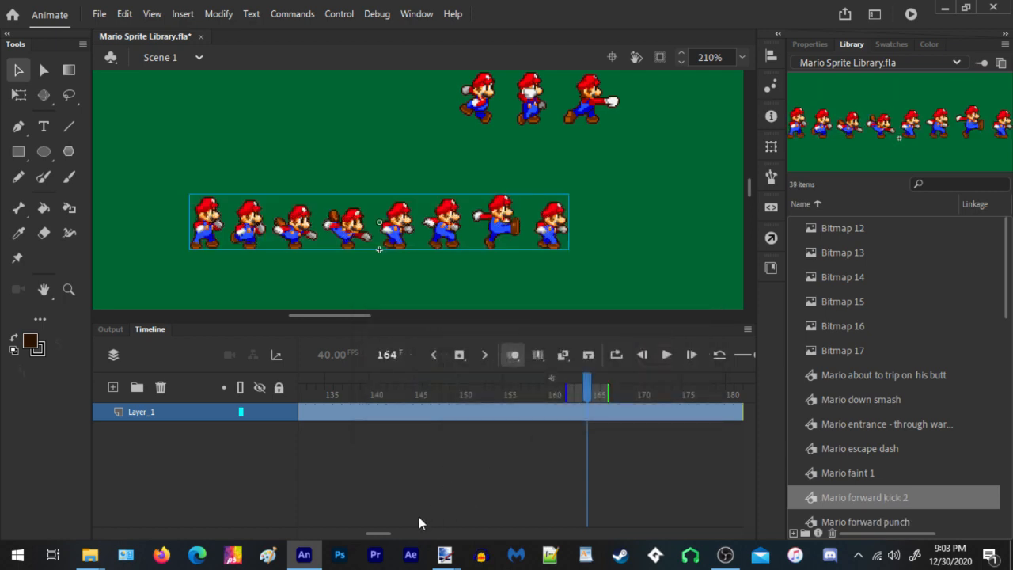
# Switch to the full Mario sprite sheet in paint.net and copy the Forward kick A heading with its upper row of five sprites
pyautogui.moveTo(445, 554)
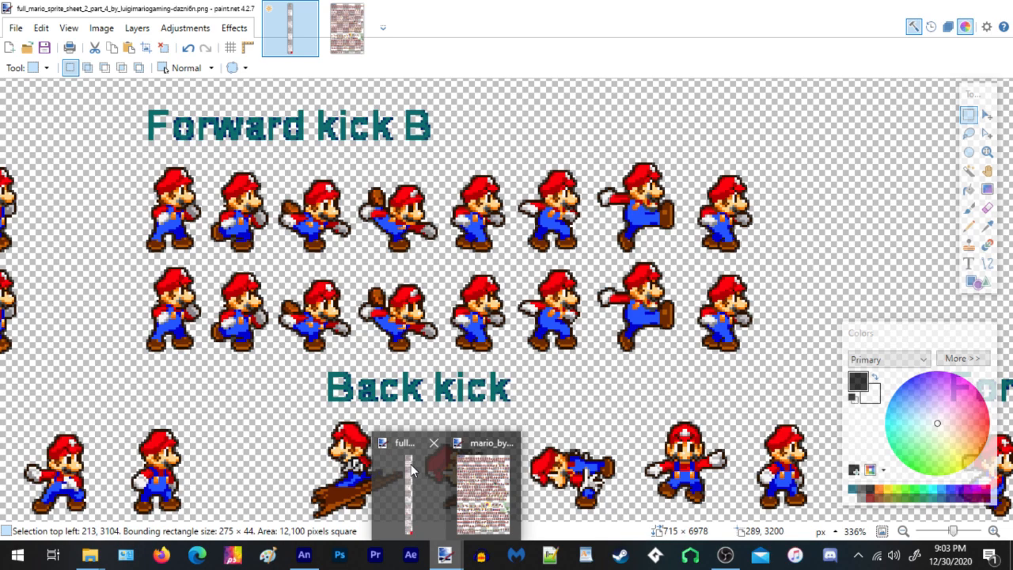
pyautogui.click(410, 471)
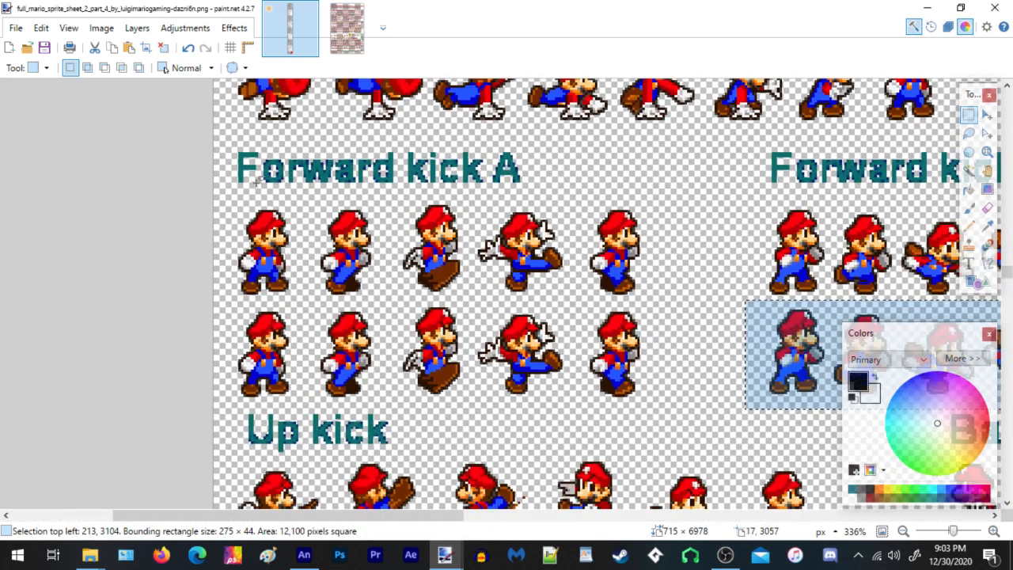
pyautogui.moveTo(224, 304); pyautogui.dragTo(678, 138)
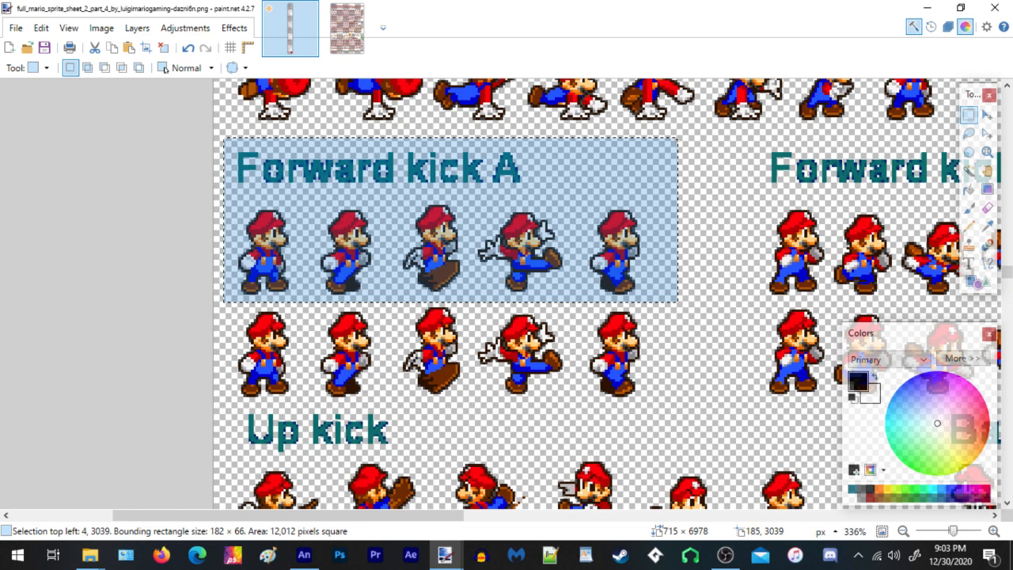
pyautogui.click(112, 50)
# Switch to Animate, paste the Forward kick A sprites and place them below and left of the forward kick 2 row
pyautogui.click(304, 554)
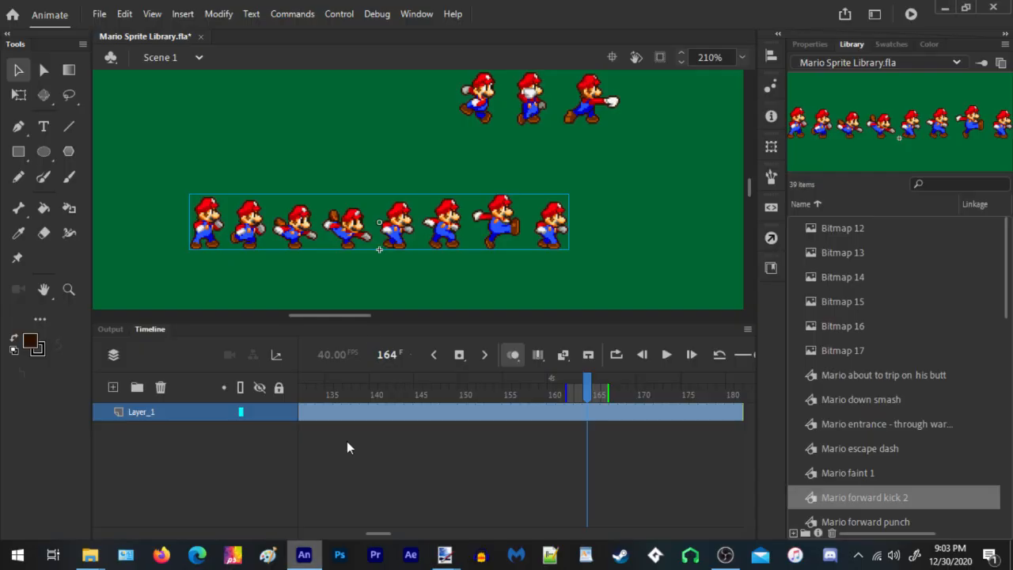
pyautogui.hscroll(-5, 362, 158)
pyautogui.scroll(-2, 362, 159)
pyautogui.rightClick(256, 288)
pyautogui.click(353, 321)
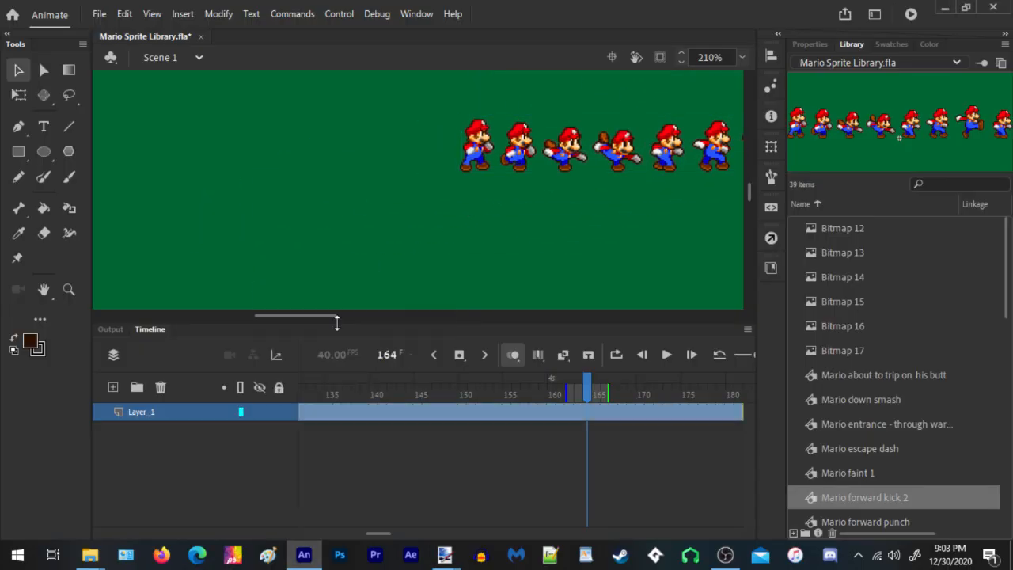
pyautogui.moveTo(364, 194); pyautogui.dragTo(274, 204)
# Trace the pasted Forward kick A bitmap into vector shapes
pyautogui.click(220, 14)
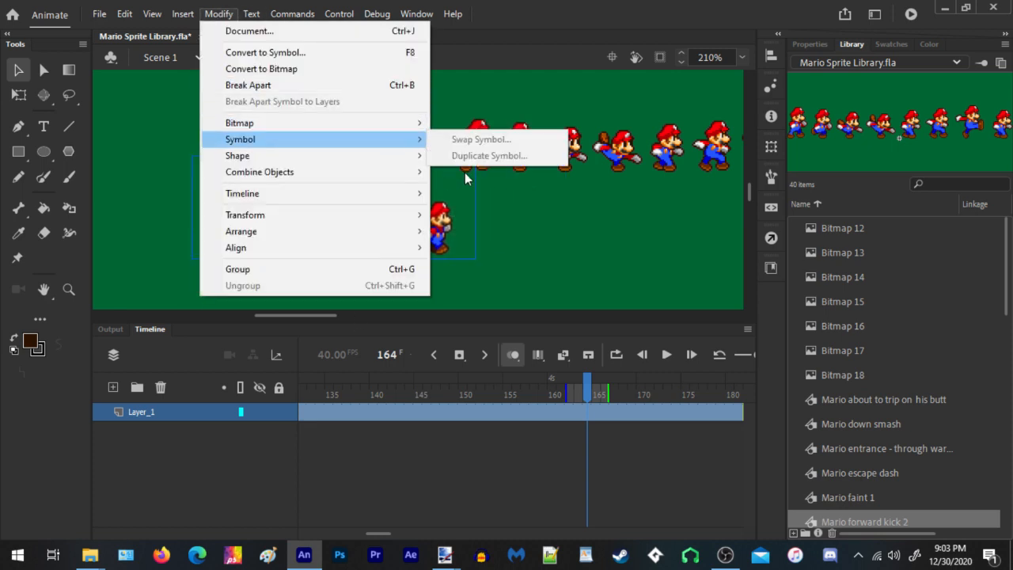
pyautogui.moveTo(375, 124)
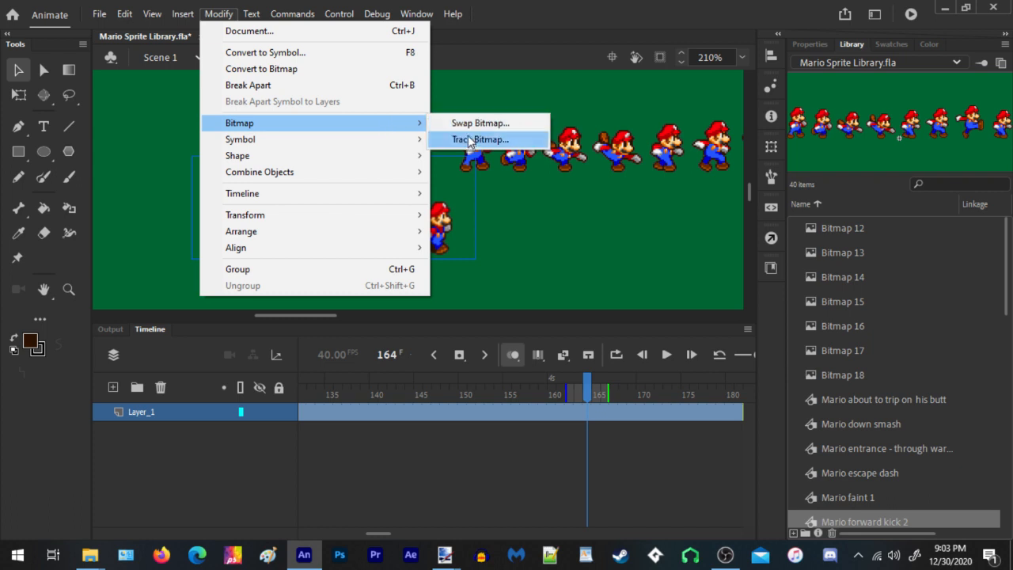
pyautogui.click(471, 141)
pyautogui.press('Return')
# Convert the five traced Forward kick A sprites, without the heading, to a graphic symbol named "Mario forward kick 1"
pyautogui.moveTo(168, 283)
pyautogui.mouseDown()
pyautogui.moveTo(488, 225)
pyautogui.moveTo(538, 191)
pyautogui.mouseUp()
pyautogui.rightClick(331, 213)
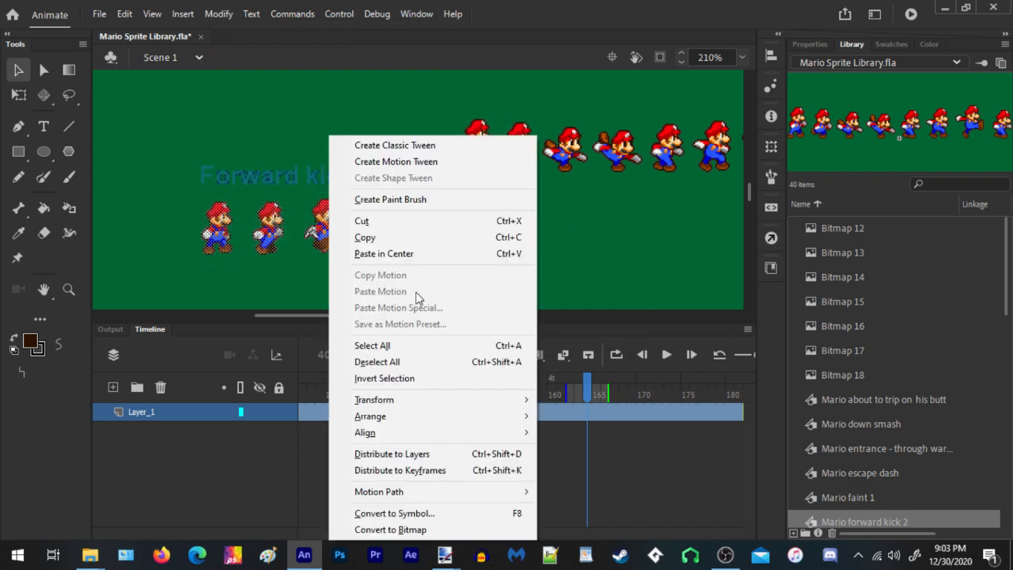
pyautogui.click(418, 513)
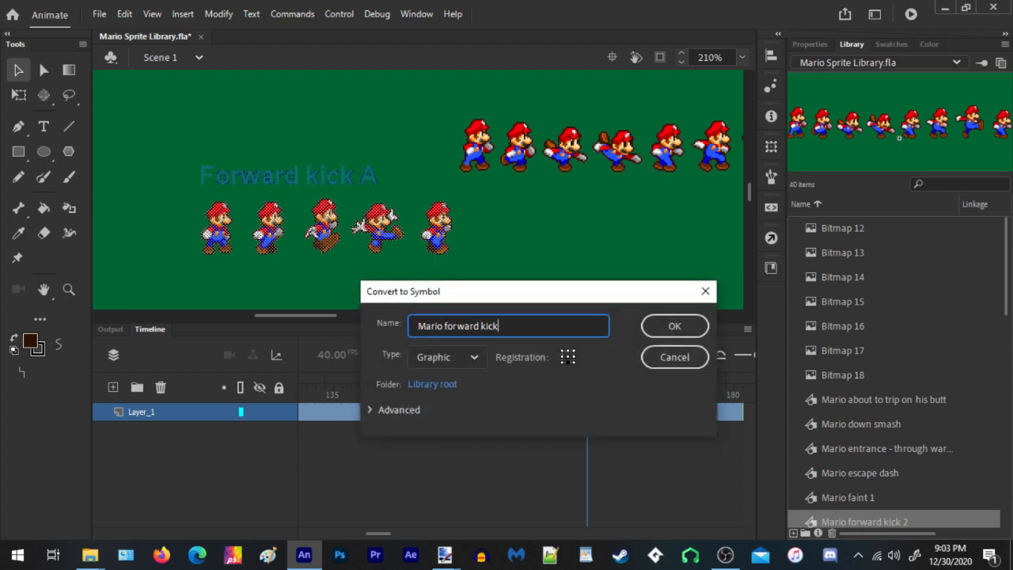
pyautogui.click(690, 334)
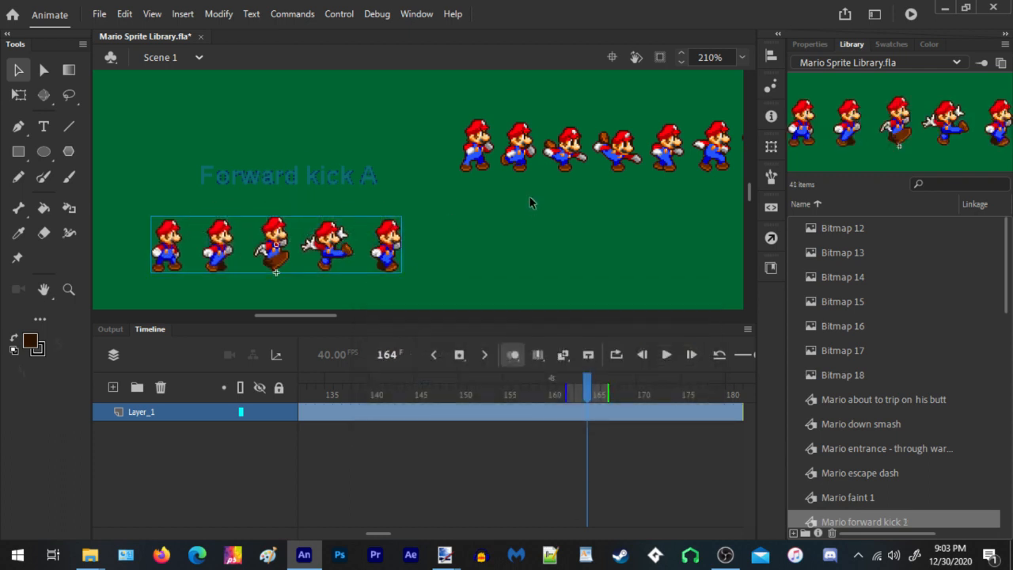
# Open the "Mario forward kick 2" symbol for editing and shift its row right until the first sprite stands on the registration point
pyautogui.moveTo(531, 203); pyautogui.dragTo(335, 237)
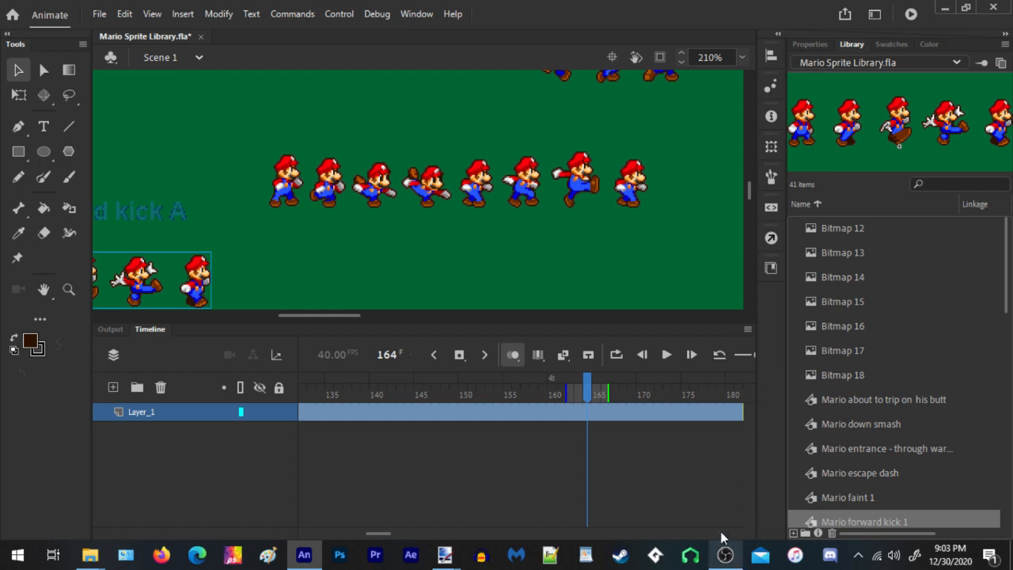
pyautogui.click(318, 176)
pyautogui.moveTo(444, 167); pyautogui.dragTo(395, 194)
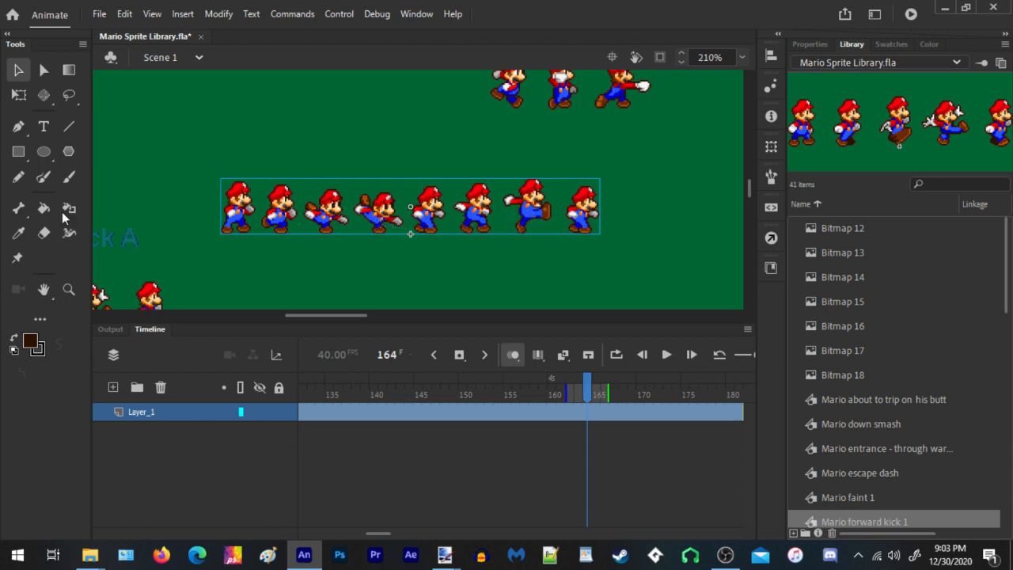
pyautogui.doubleClick(236, 222)
pyautogui.moveTo(693, 158); pyautogui.dragTo(196, 291)
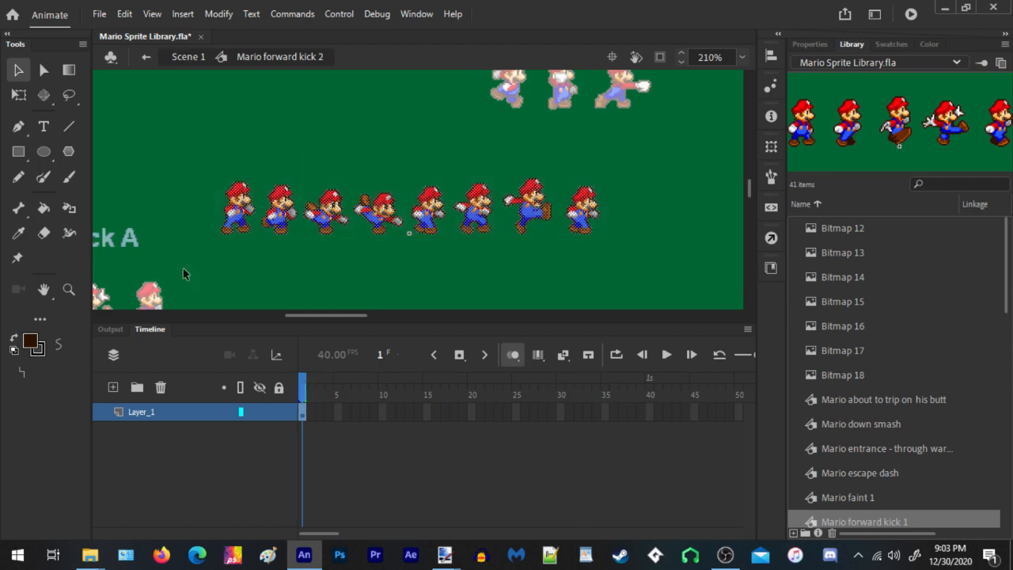
pyautogui.scroll(-3, 193, 259)
pyautogui.scroll(2, 279, 207)
pyautogui.press('Right')
pyautogui.press('Right')
pyautogui.press('Right')
pyautogui.press('Right')
pyautogui.press('Right')
pyautogui.press('Right')
pyautogui.press('Right')
pyautogui.press('Right')
pyautogui.press('Right')
pyautogui.press('Right')
pyautogui.press('Right')
pyautogui.press('Right')
pyautogui.press('Right')
pyautogui.press('Right')
pyautogui.press('Right')
pyautogui.press('Right')
pyautogui.press('Right')
pyautogui.press('Right')
pyautogui.press('Right')
pyautogui.press('Right')
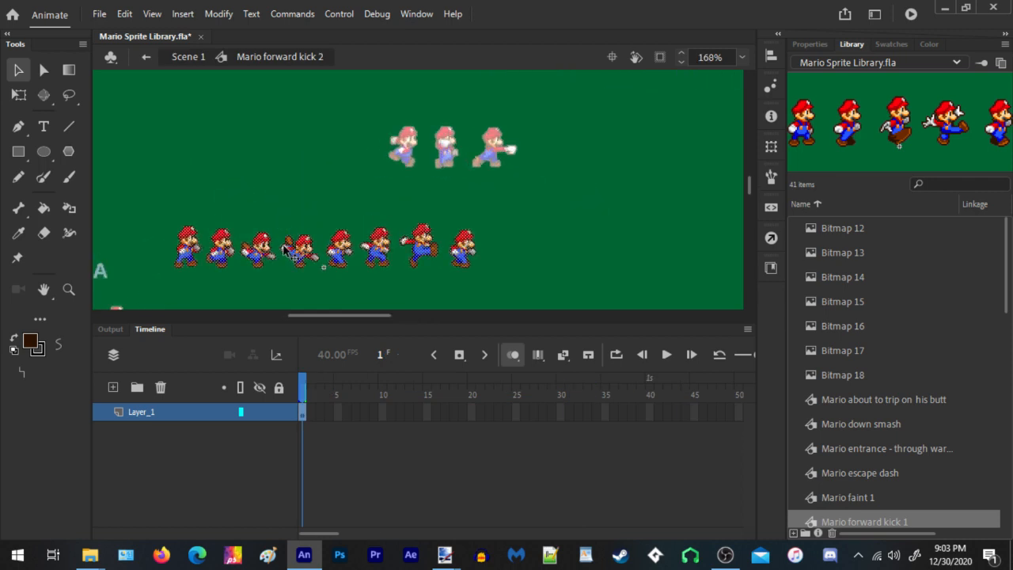
pyautogui.press('Right')
pyautogui.press('Right')
pyautogui.press('Right')
pyautogui.press('Right')
pyautogui.press('Right')
pyautogui.press('Right')
pyautogui.press('Right')
pyautogui.press('Right')
pyautogui.press('Right')
pyautogui.press('Right')
pyautogui.press('Right')
pyautogui.press('Right')
pyautogui.press('Right')
pyautogui.press('Right')
pyautogui.press('Right')
pyautogui.press('Right')
pyautogui.press('Right')
pyautogui.press('Right')
pyautogui.press('Right')
pyautogui.press('Right')
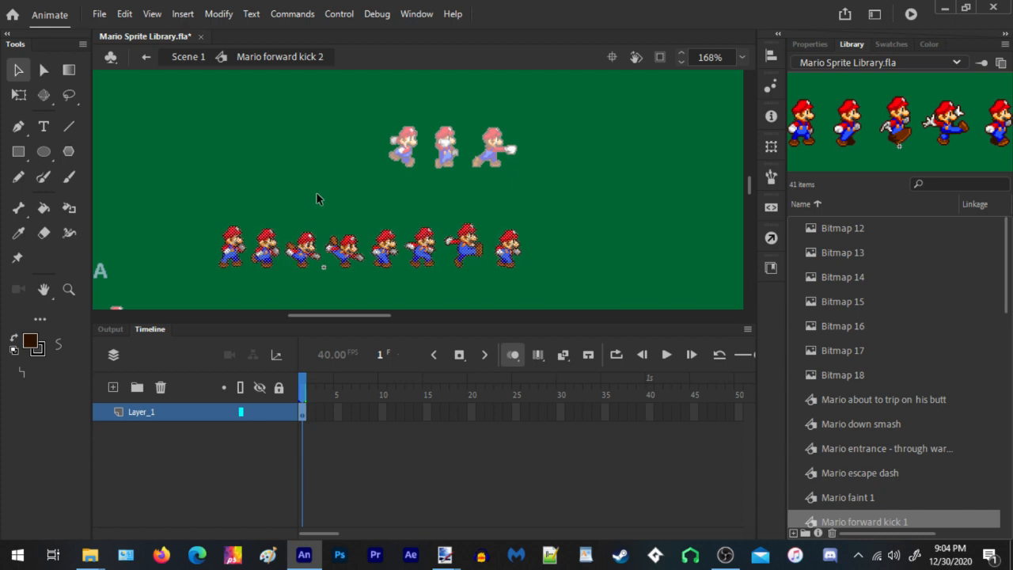
pyautogui.press('Right')
pyautogui.press('Right')
pyautogui.press('Right')
pyautogui.press('Right')
pyautogui.press('Right')
pyautogui.press('Right')
pyautogui.press('Right')
pyautogui.press('Right')
pyautogui.press('Right')
pyautogui.press('Right')
pyautogui.press('Right')
pyautogui.press('Right')
pyautogui.press('Right')
pyautogui.press('Right')
pyautogui.press('Right')
pyautogui.press('Right')
pyautogui.press('Right')
pyautogui.press('Right')
pyautogui.press('Right')
pyautogui.press('Right')
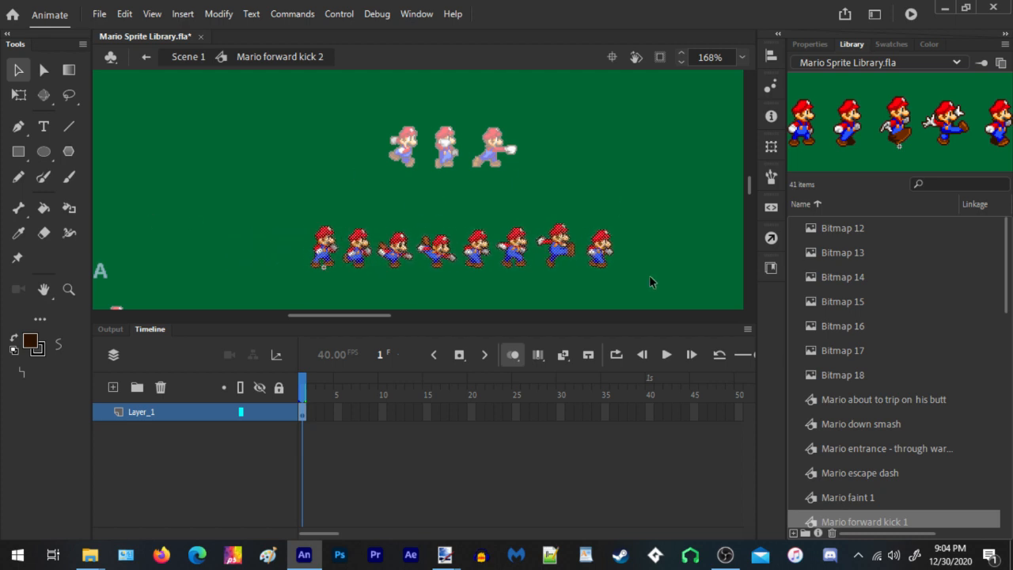
# Cut the seven sprites after the first, add blank keyframes up to frame 11 and paste the sprites in place on frame 3
pyautogui.moveTo(656, 289); pyautogui.dragTo(339, 163)
pyautogui.rightClick(361, 244)
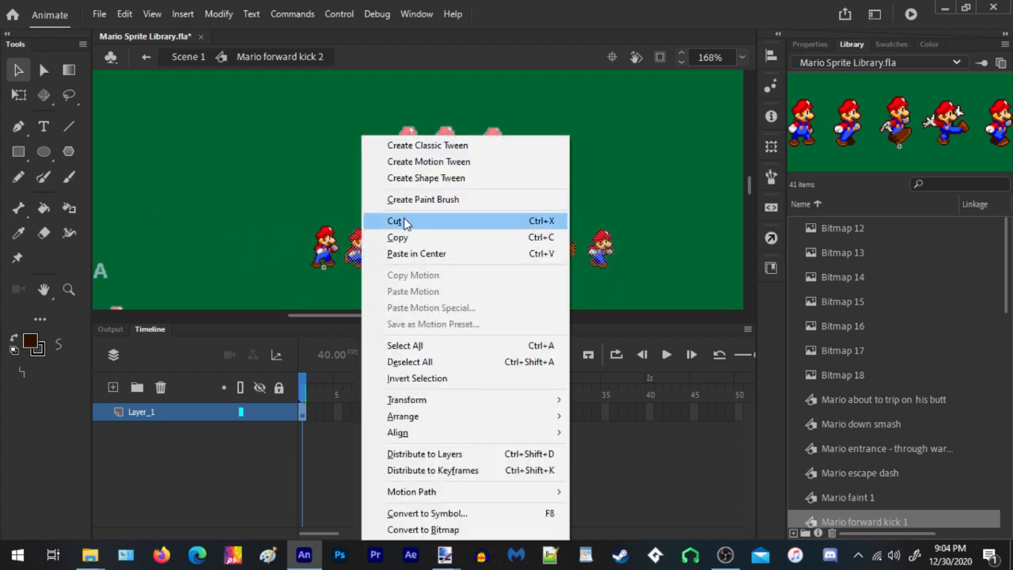
pyautogui.click(403, 221)
pyautogui.click(320, 413)
pyautogui.press('F7')
pyautogui.press('F7')
pyautogui.press('F7')
pyautogui.press('F7')
pyautogui.press('F7')
pyautogui.press('F7')
pyautogui.click(320, 415)
pyautogui.rightClick(376, 163)
pyautogui.click(464, 222)
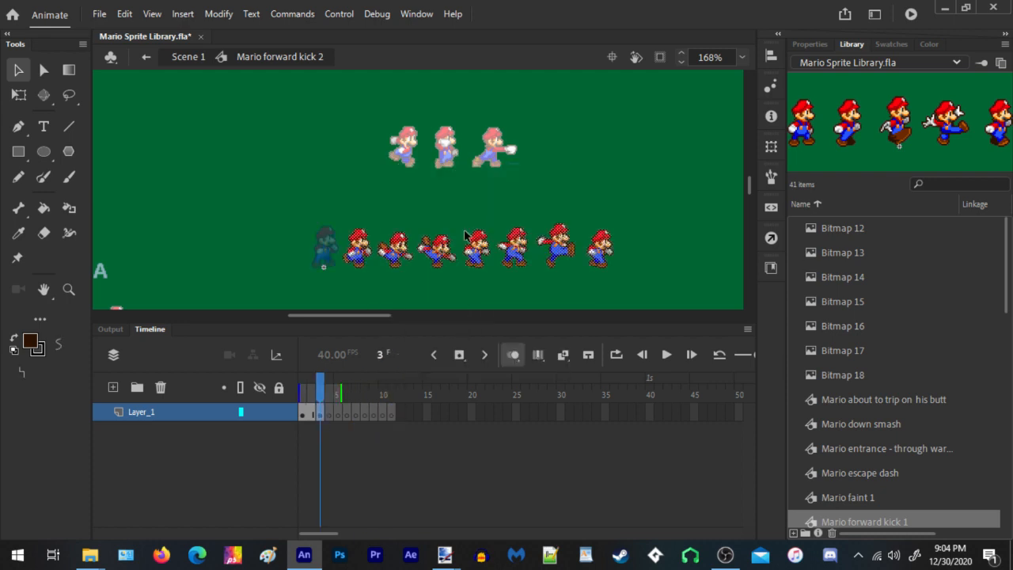
# Cut the six sprites after the first on frame 3 and paste them in place on frame 4
pyautogui.moveTo(603, 189); pyautogui.dragTo(344, 322)
pyautogui.rightClick(353, 248)
pyautogui.click(396, 219)
pyautogui.click(329, 413)
pyautogui.rightClick(429, 150)
pyautogui.click(506, 211)
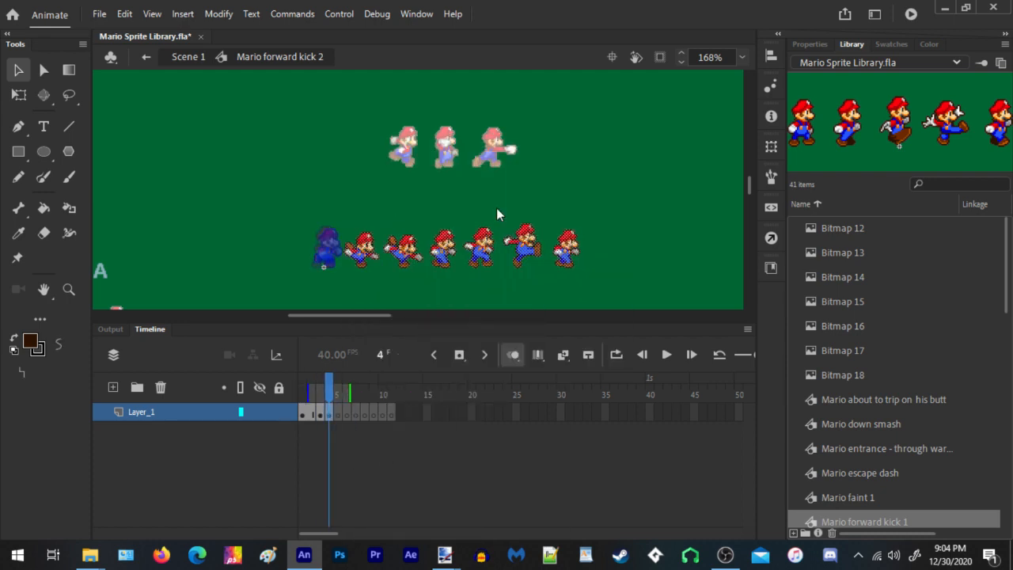
# Move the five sprites after the first from frame 4 to frame 5, lining up the leading one with the previous pose
pyautogui.moveTo(599, 197); pyautogui.dragTo(350, 316)
pyautogui.rightClick(370, 245)
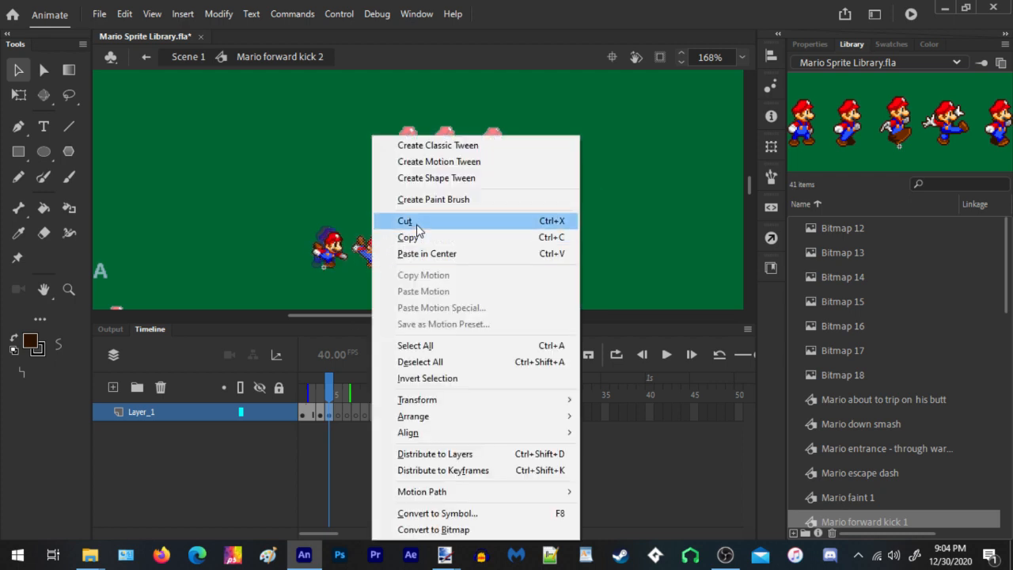
pyautogui.click(407, 218)
pyautogui.click(338, 413)
pyautogui.rightClick(376, 197)
pyautogui.click(426, 259)
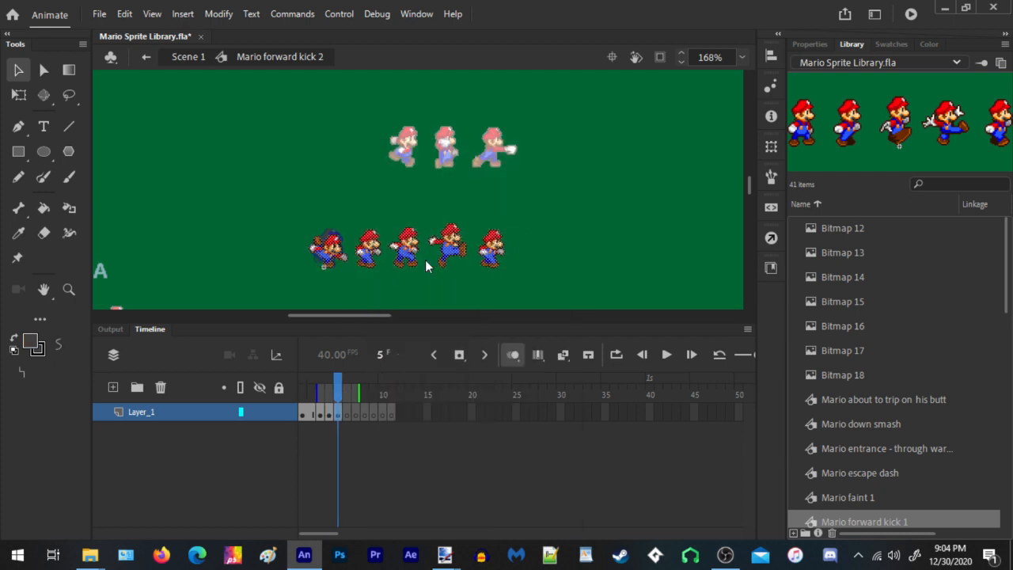
# Move the four sprites after the first from frame 5 to frame 6, lining up the leading one with the previous pose
pyautogui.moveTo(577, 186); pyautogui.dragTo(348, 318)
pyautogui.rightClick(369, 242)
pyautogui.click(396, 219)
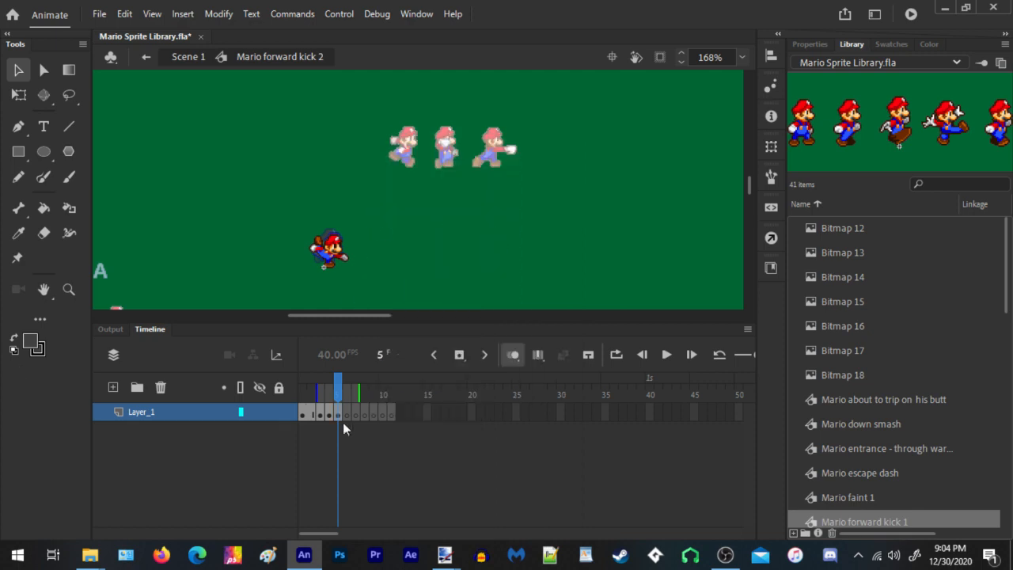
pyautogui.click(346, 413)
pyautogui.rightClick(389, 180)
pyautogui.click(443, 240)
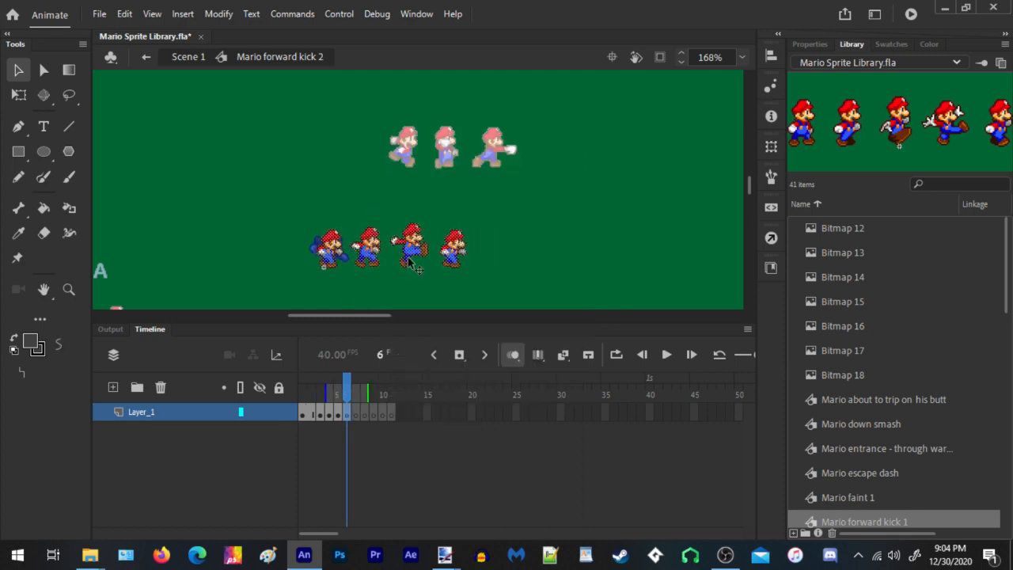
# Cut the three sprites after the first on frame 6 and paste them in place on frame 7
pyautogui.scroll(4, 333, 259)
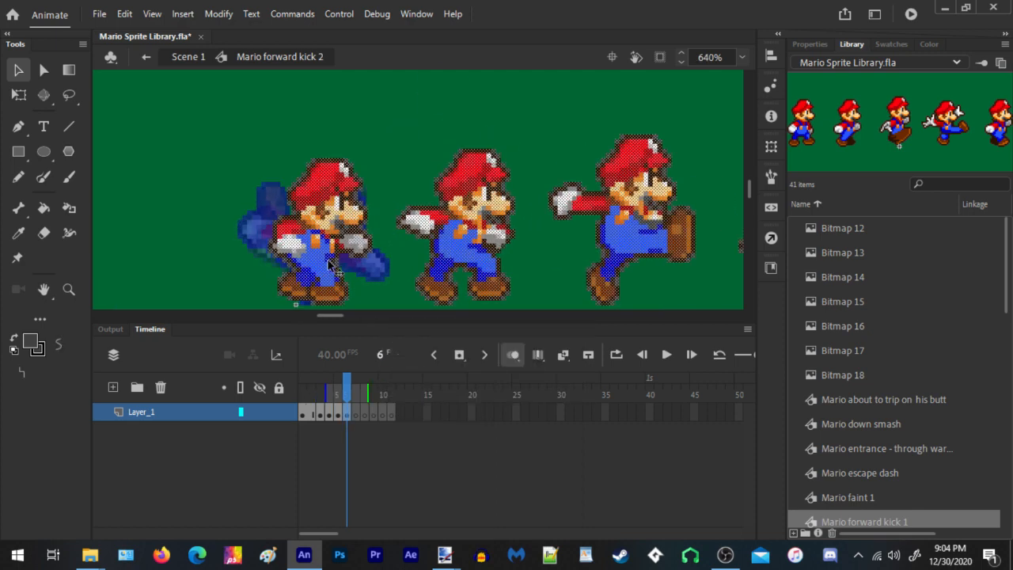
pyautogui.scroll(-3, 332, 264)
pyautogui.scroll(5, 333, 253)
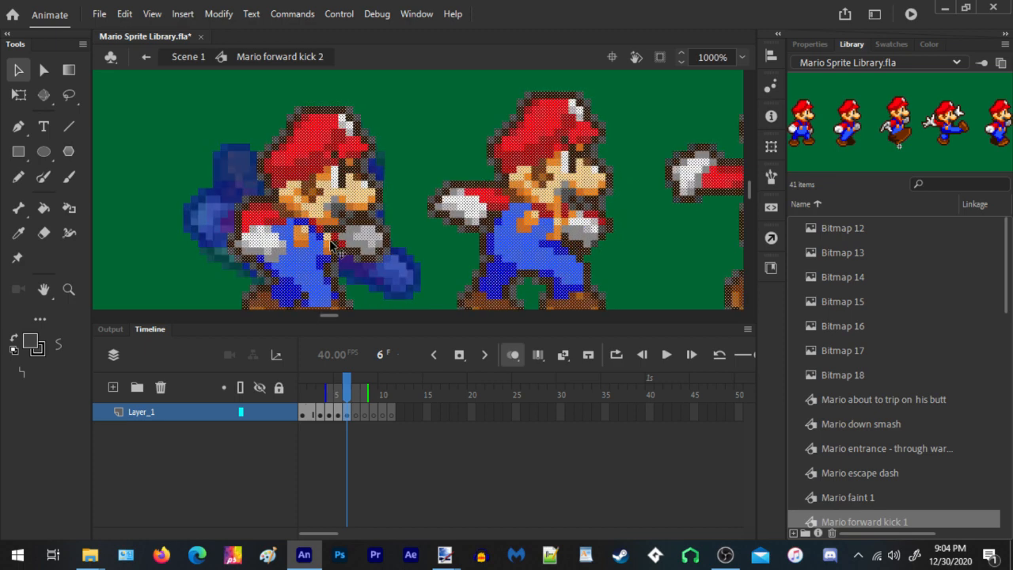
pyautogui.scroll(-3, 237, 169)
pyautogui.moveTo(509, 106); pyautogui.dragTo(266, 245)
pyautogui.rightClick(303, 184)
pyautogui.click(391, 224)
pyautogui.press('.')
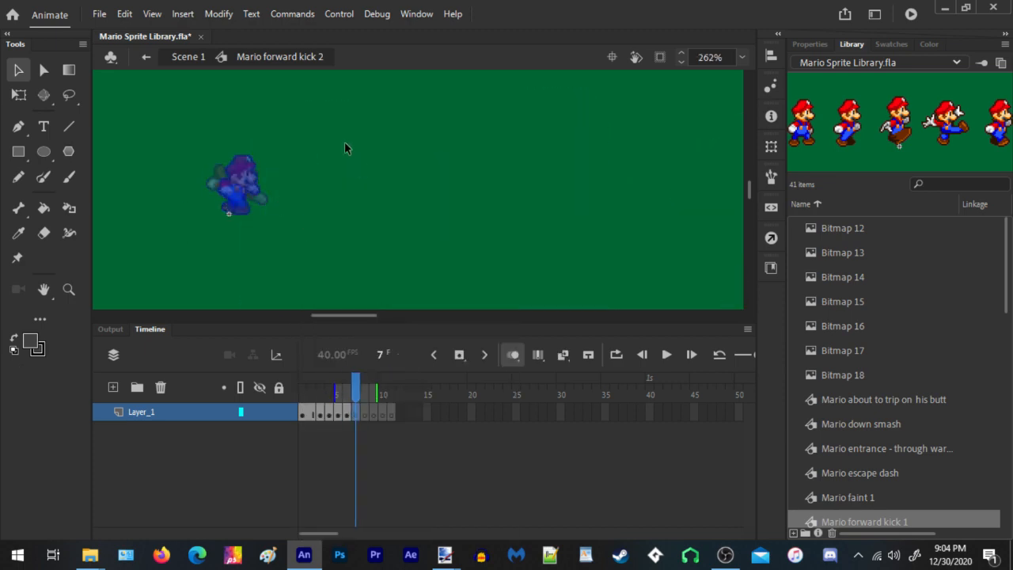
pyautogui.rightClick(345, 144)
pyautogui.click(420, 202)
# Shift the three sprites on frame 7 left until the first one overlaps the onion-skinned previous pose
pyautogui.press('Left')
pyautogui.press('Left')
pyautogui.press('Left')
pyautogui.press('Left')
pyautogui.press('Left')
pyautogui.press('Left')
pyautogui.press('Left')
pyautogui.press('Left')
pyautogui.press('Left')
pyautogui.press('Left')
pyautogui.press('Left')
pyautogui.press('Left')
pyautogui.press('Left')
pyautogui.press('Left')
pyautogui.press('Left')
pyautogui.press('Left')
pyautogui.press('Left')
pyautogui.press('Left')
pyautogui.press('Left')
pyautogui.press('Left')
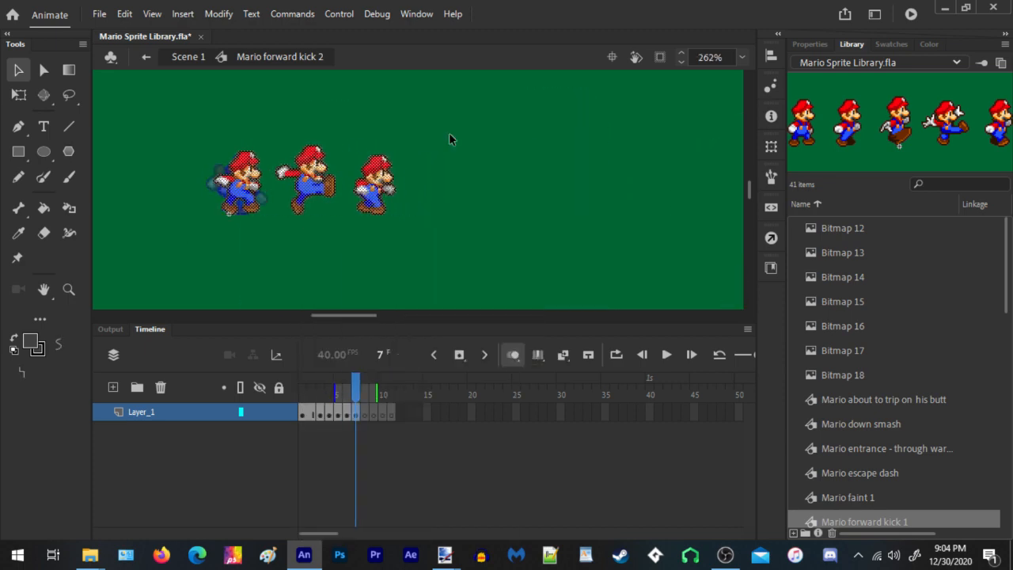
# Cut the last two sprites from frame 7 and paste them in place on frame 8
pyautogui.moveTo(491, 108); pyautogui.dragTo(273, 243)
pyautogui.rightClick(294, 182)
pyautogui.click(357, 222)
pyautogui.press('.')
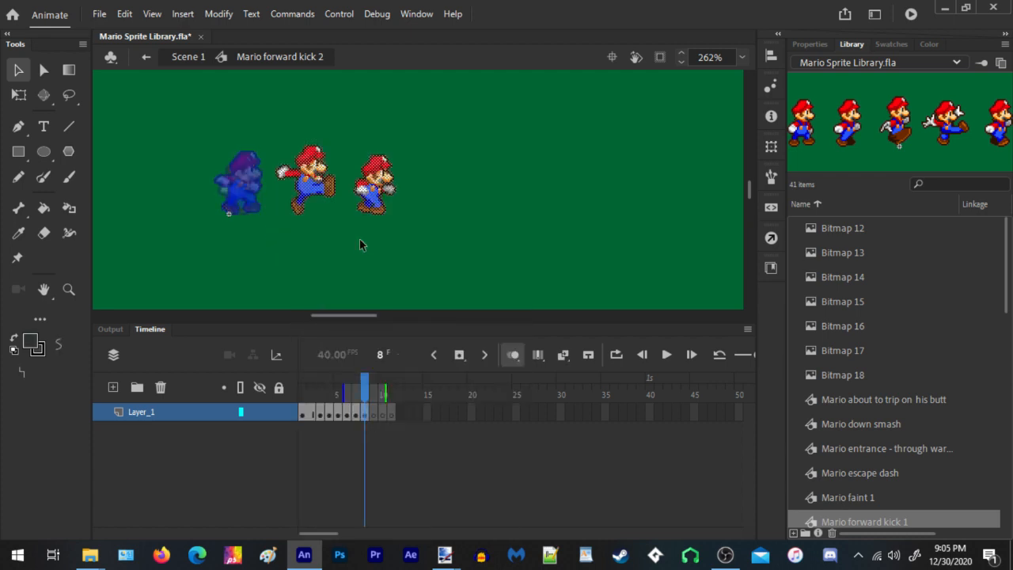
# Shift the two sprites on frame 8 left until the first one overlaps the onion-skinned previous pose
pyautogui.press('Left')
pyautogui.press('Left')
pyautogui.press('Left')
pyautogui.press('Left')
pyautogui.press('Left')
pyautogui.press('Left')
pyautogui.press('Left')
pyautogui.press('Left')
pyautogui.press('Left')
pyautogui.press('Left')
pyautogui.press('Left')
pyautogui.press('Left')
pyautogui.press('Left')
pyautogui.press('Left')
pyautogui.press('Left')
pyautogui.press('Left')
pyautogui.press('Left')
pyautogui.press('Left')
pyautogui.press('Left')
pyautogui.press('Left')
# Cut the last sprite from frame 8 and paste it in place on frame 9
pyautogui.moveTo(433, 93); pyautogui.dragTo(277, 232)
pyautogui.rightClick(307, 187)
pyautogui.click(360, 221)
pyautogui.click(375, 412)
pyautogui.rightClick(304, 178)
pyautogui.click(365, 240)
# Shift the sprite on frame 9 left until it overlaps the onion-skinned previous pose
pyautogui.press('Left')
pyautogui.press('Left')
pyautogui.press('Left')
pyautogui.press('Left')
pyautogui.press('Left')
pyautogui.press('Left')
pyautogui.press('Left')
pyautogui.press('Left')
pyautogui.press('Left')
pyautogui.press('Left')
pyautogui.press('Left')
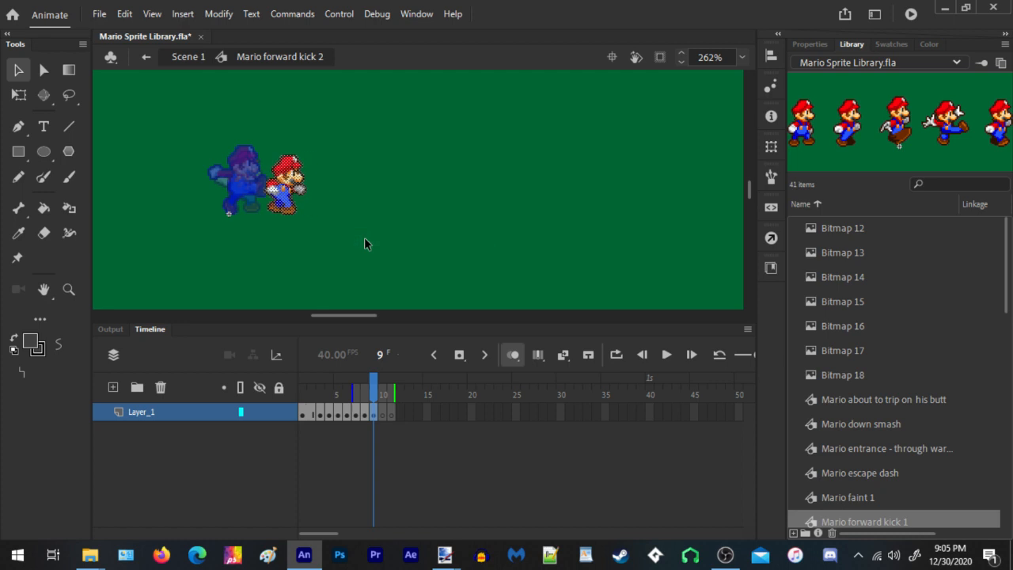
pyautogui.press('Left')
pyautogui.press('Left')
pyautogui.press('Left')
pyautogui.press('Left')
pyautogui.press('Left')
pyautogui.press('Left')
pyautogui.press('Left')
pyautogui.press('Left')
pyautogui.press('Left')
pyautogui.press('Left')
pyautogui.press('Left')
pyautogui.press('Left')
pyautogui.press('Left')
pyautogui.press('Left')
pyautogui.press('Left')
pyautogui.press('Left')
pyautogui.press('Left')
pyautogui.press('Left')
pyautogui.press('Left')
pyautogui.press('Left')
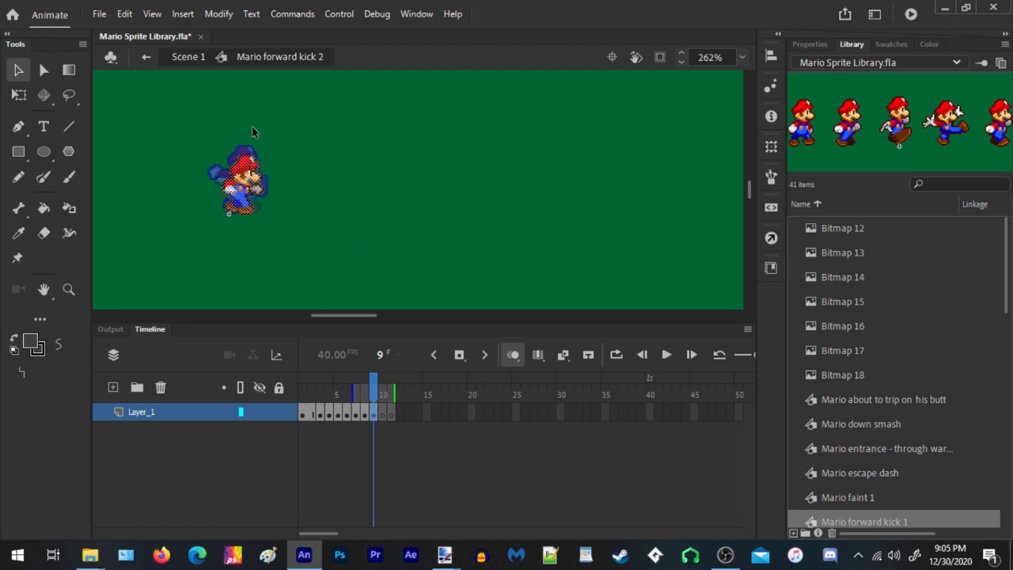
pyautogui.scroll(5, 253, 128)
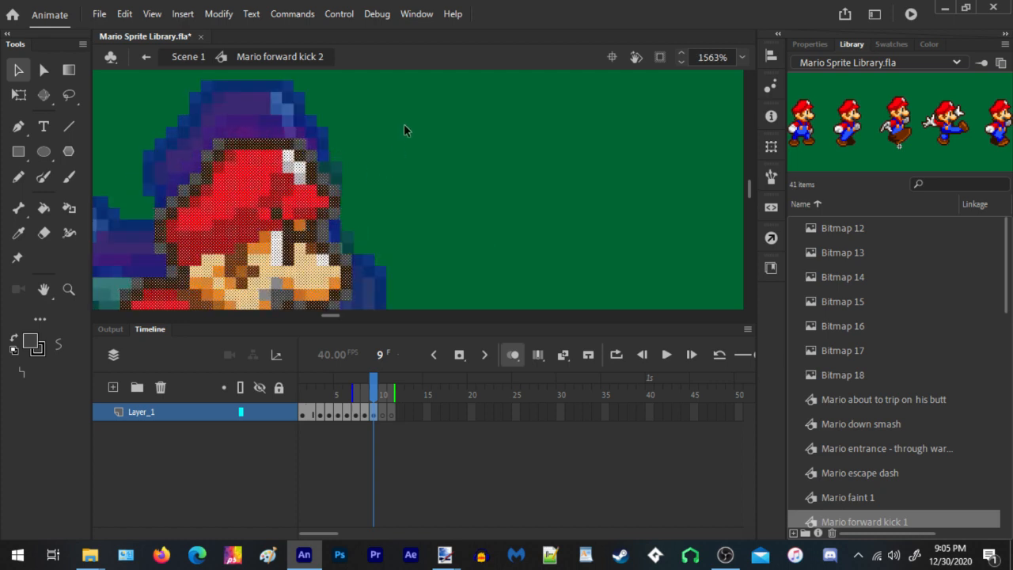
# Remove the surplus frames 10 and 11 after the last pose
pyautogui.press('.')
pyautogui.press('.')
pyautogui.rightClick(393, 413)
pyautogui.click(470, 194)
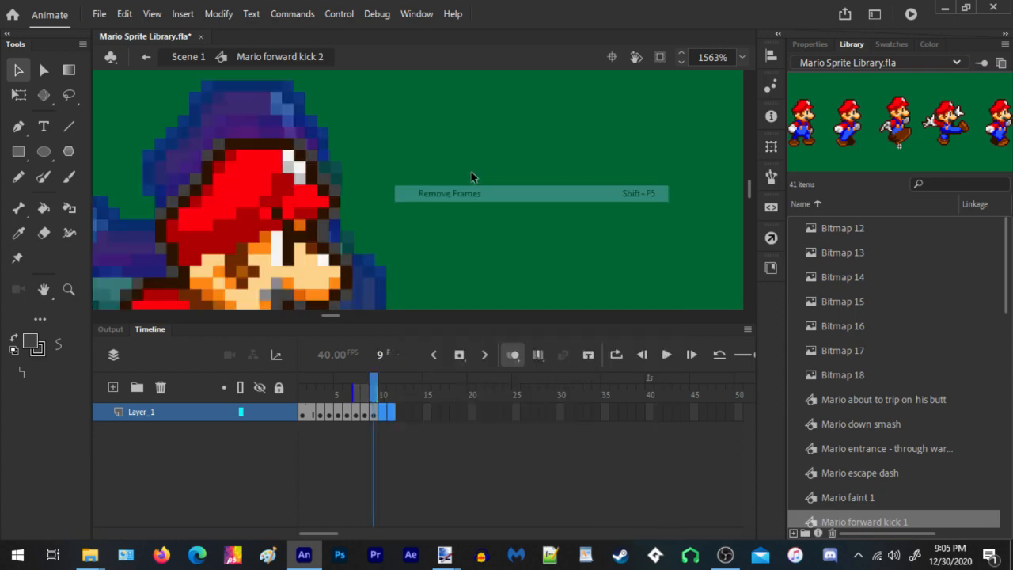
# Hold the kick pose on frame 8 for three frames and extend the final pose to frame 18
pyautogui.press('F5')
pyautogui.press('F5')
pyautogui.click(364, 414)
pyautogui.press('F5')
pyautogui.press('F5')
pyautogui.click(453, 416)
pyautogui.press('F5')
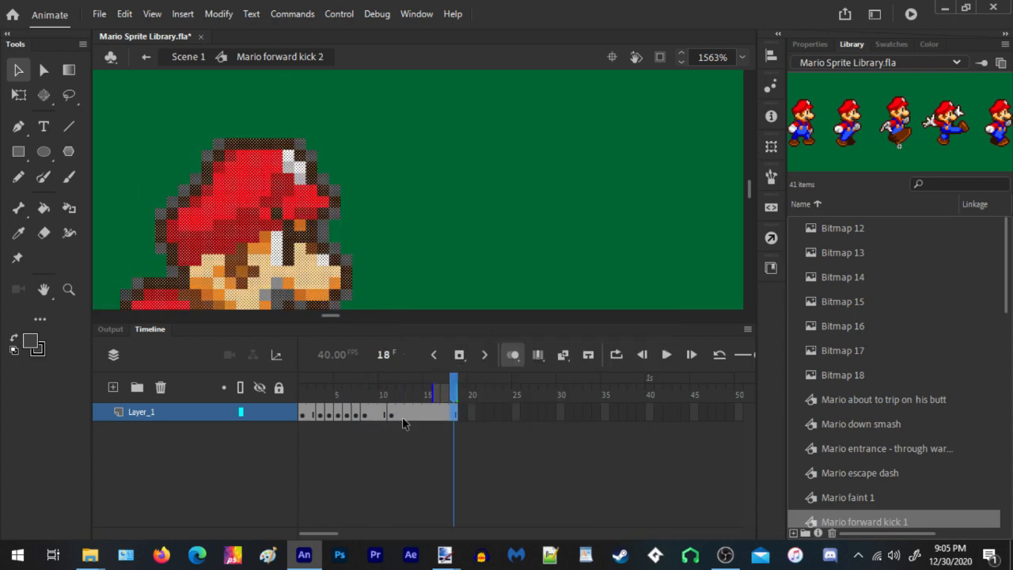
# Hold the first pose and the pose before the kick for three frames each, and the poses between them for two frames each
pyautogui.click(356, 416)
pyautogui.press('F5')
pyautogui.press('F5')
pyautogui.click(349, 416)
pyautogui.press('F5')
pyautogui.click(338, 417)
pyautogui.press('F5')
pyautogui.click(329, 418)
pyautogui.press('F5')
pyautogui.click(320, 416)
pyautogui.press('F5')
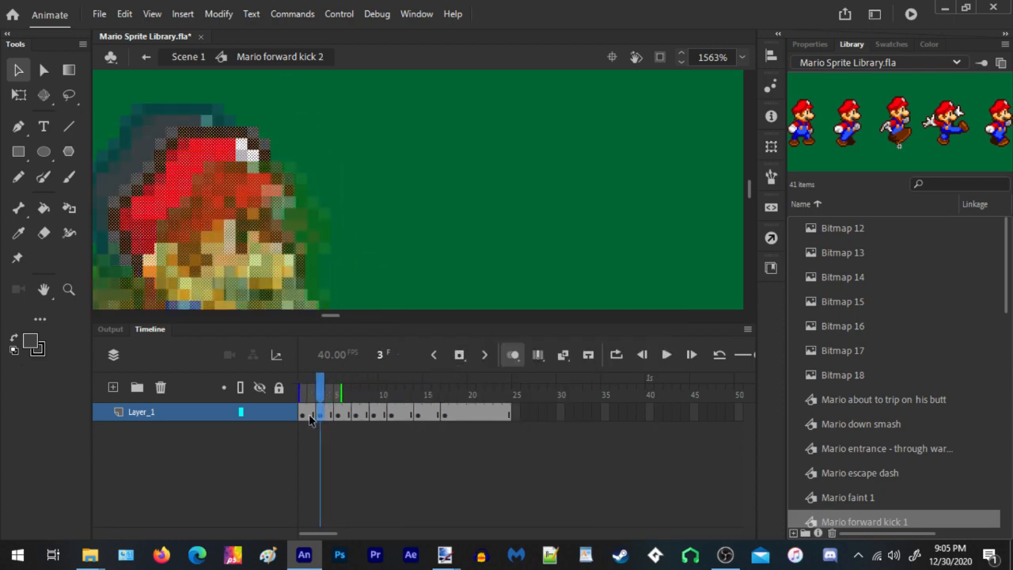
pyautogui.click(311, 416)
pyautogui.press('F5')
# Play the animation and lengthen the kick pose starting at frame 15 by one frame
pyautogui.scroll(-6, 423, 212)
pyautogui.scroll(1, 432, 222)
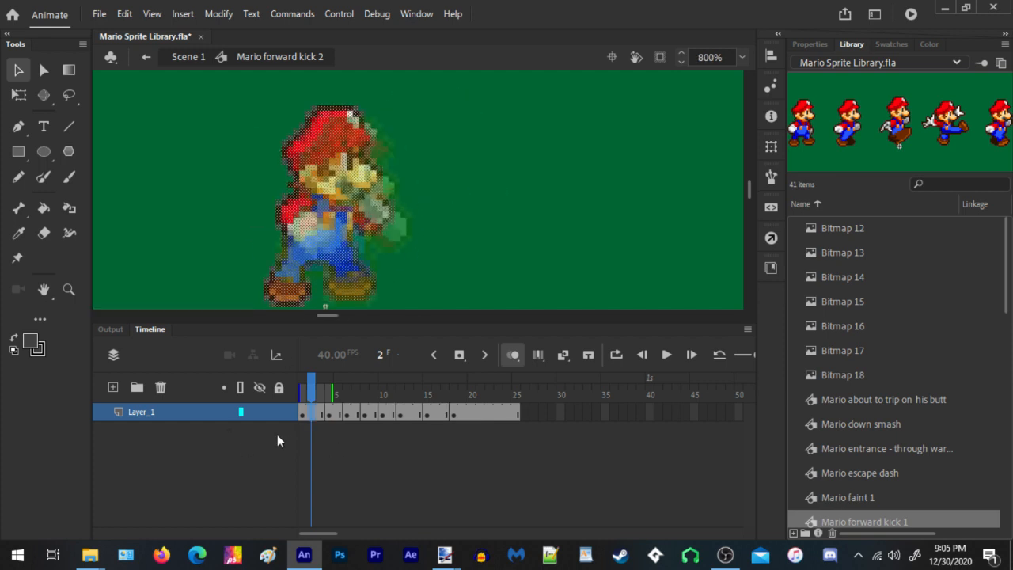
pyautogui.press('Return')
pyautogui.click(428, 416)
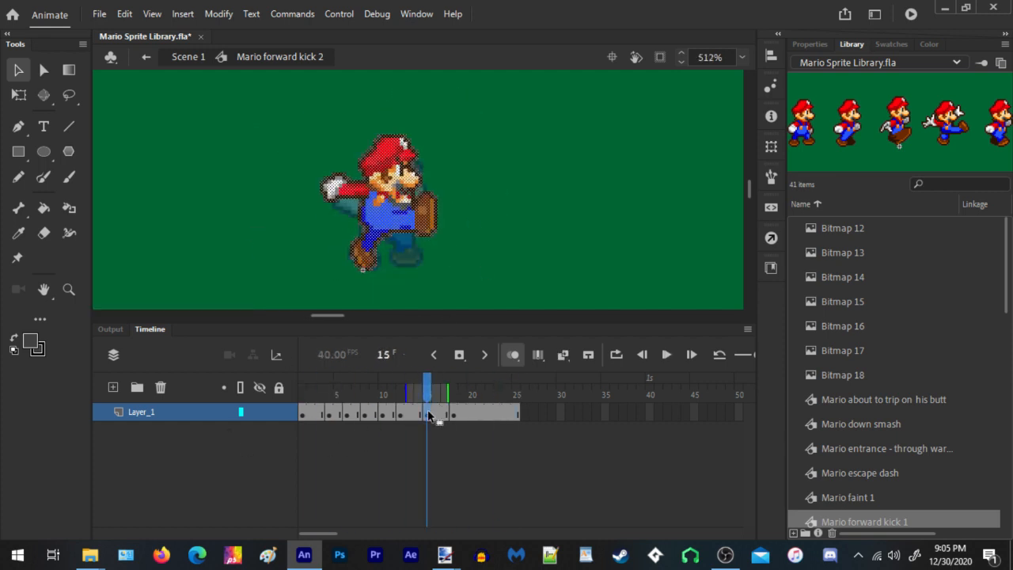
pyautogui.press('F5')
# Copy the three-frame pose on frames 12 to 14 and paste it at frame 19, between the kick and the final pose
pyautogui.click(409, 415)
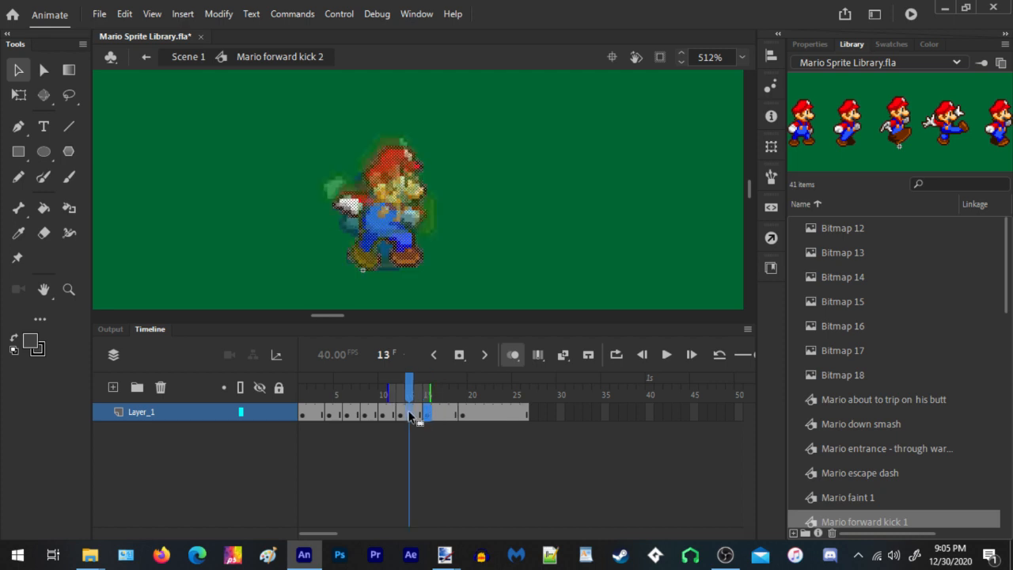
pyautogui.moveTo(409, 415)
pyautogui.mouseDown()
pyautogui.moveTo(481, 419)
pyautogui.moveTo(418, 417)
pyautogui.mouseUp()
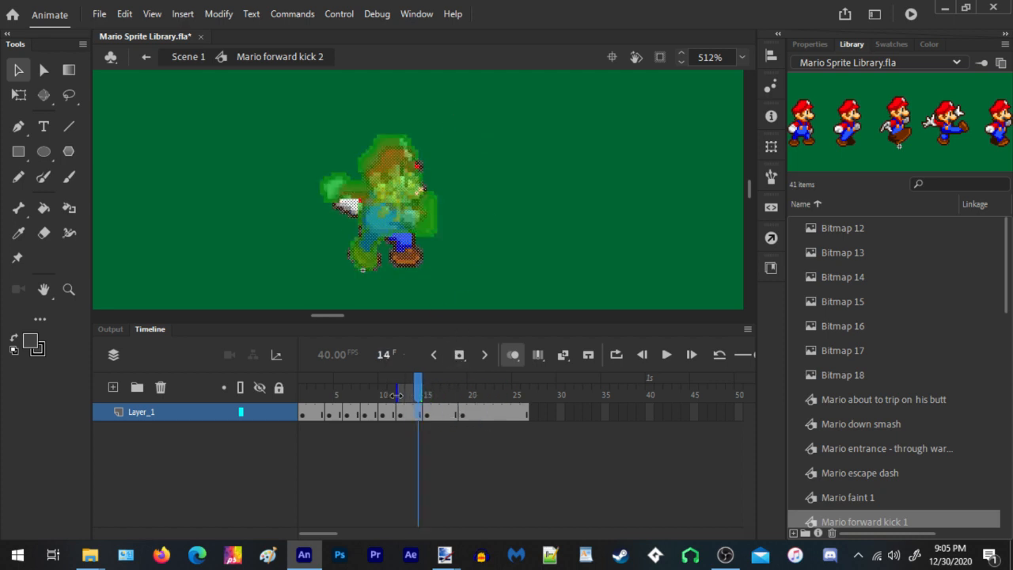
pyautogui.scroll(3, 437, 278)
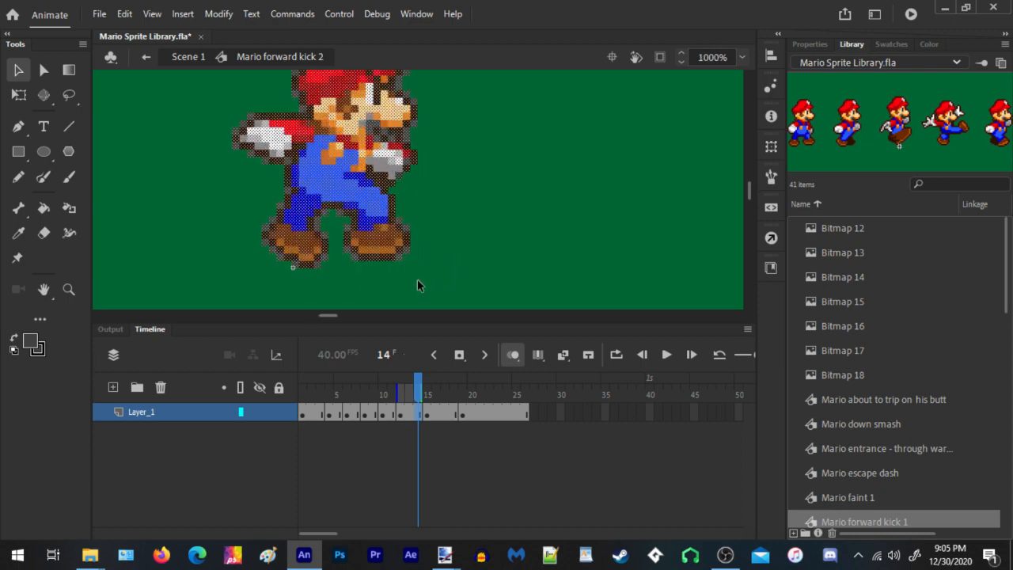
pyautogui.moveTo(417, 418); pyautogui.dragTo(413, 415)
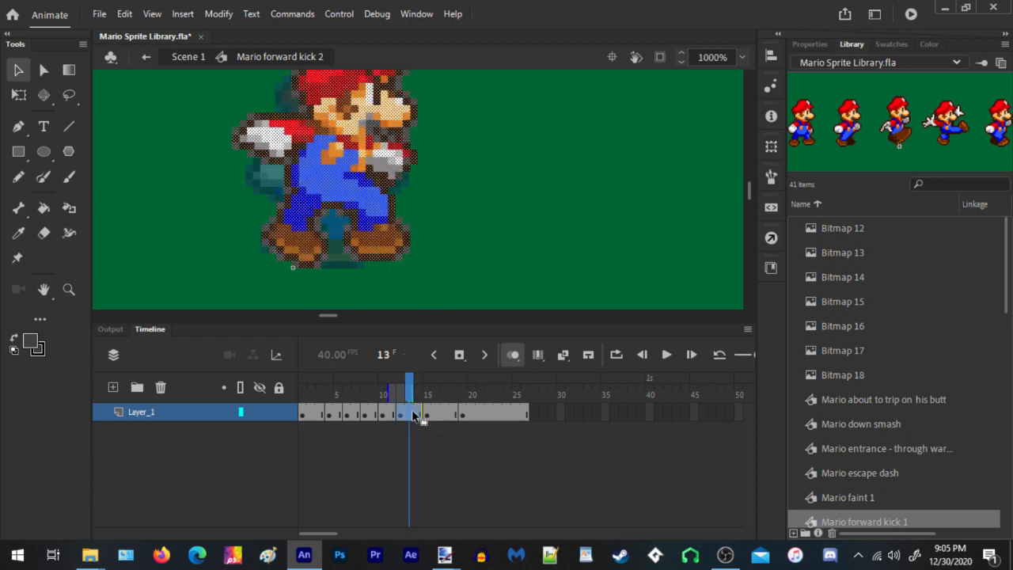
pyautogui.rightClick(413, 416)
pyautogui.click(467, 319)
pyautogui.click(455, 418)
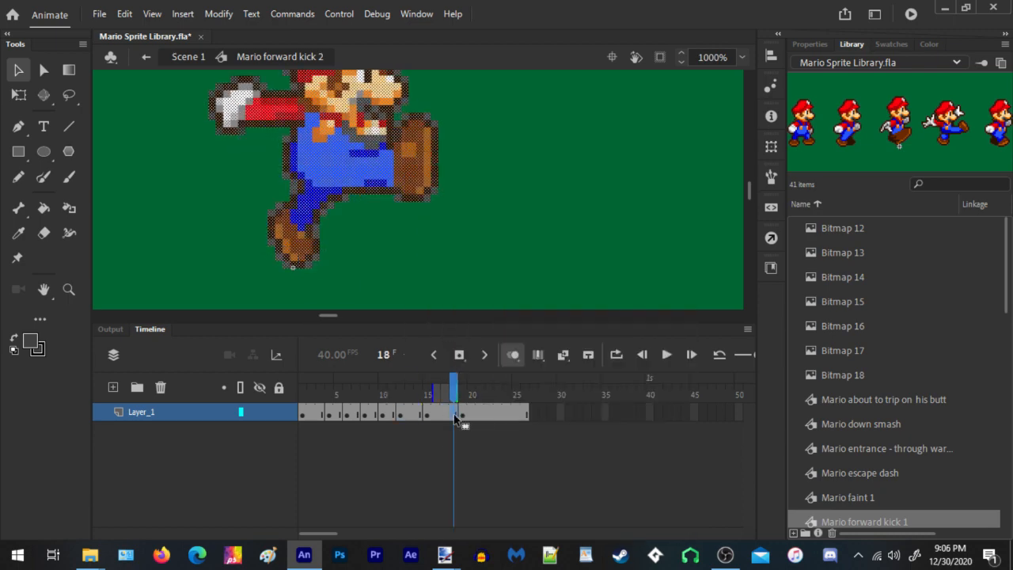
pyautogui.click(463, 418)
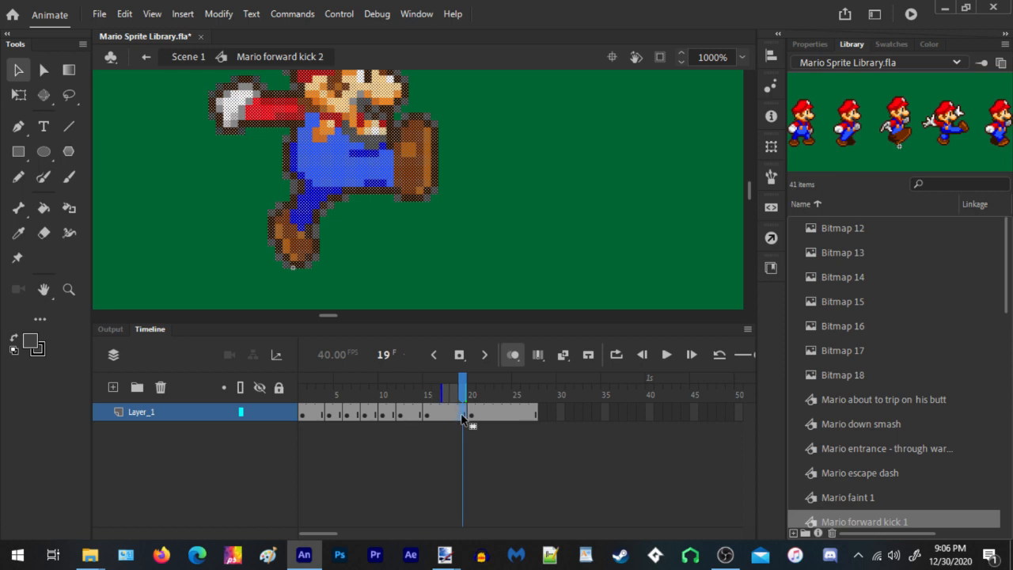
pyautogui.rightClick(465, 416)
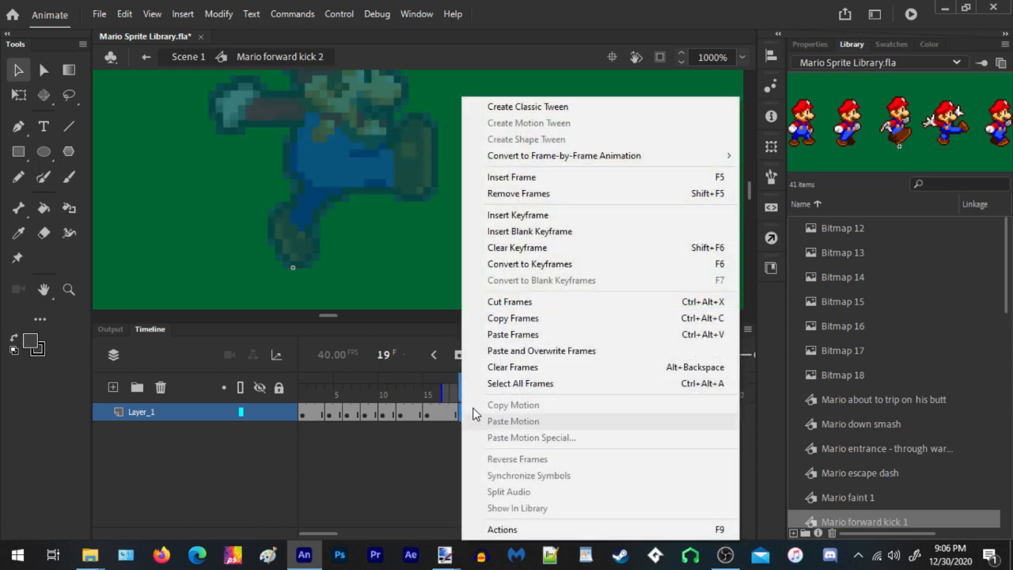
pyautogui.click(518, 334)
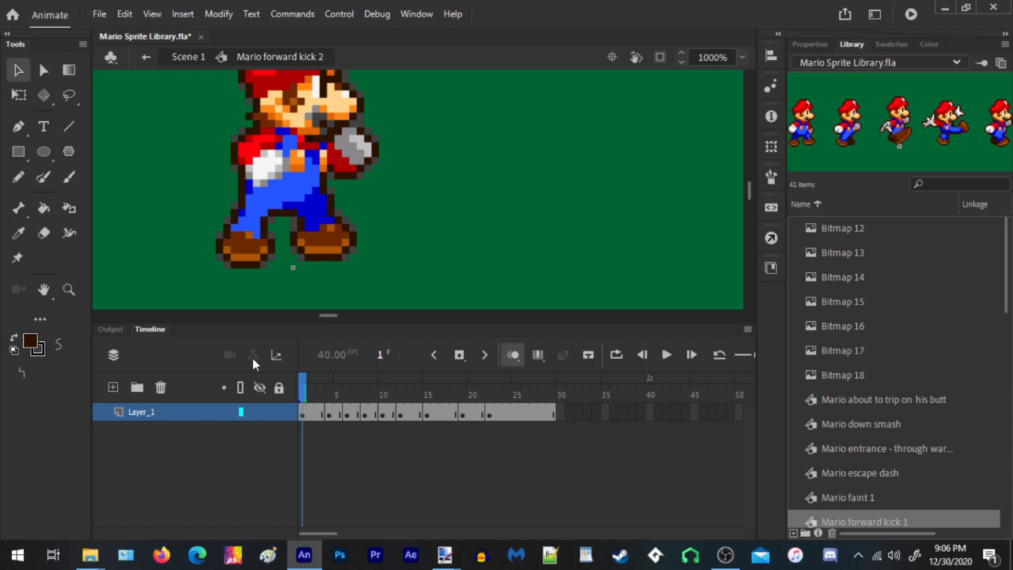
# Play the kick animation and examine the alignment of the kick, return and final poses
pyautogui.press('Return')
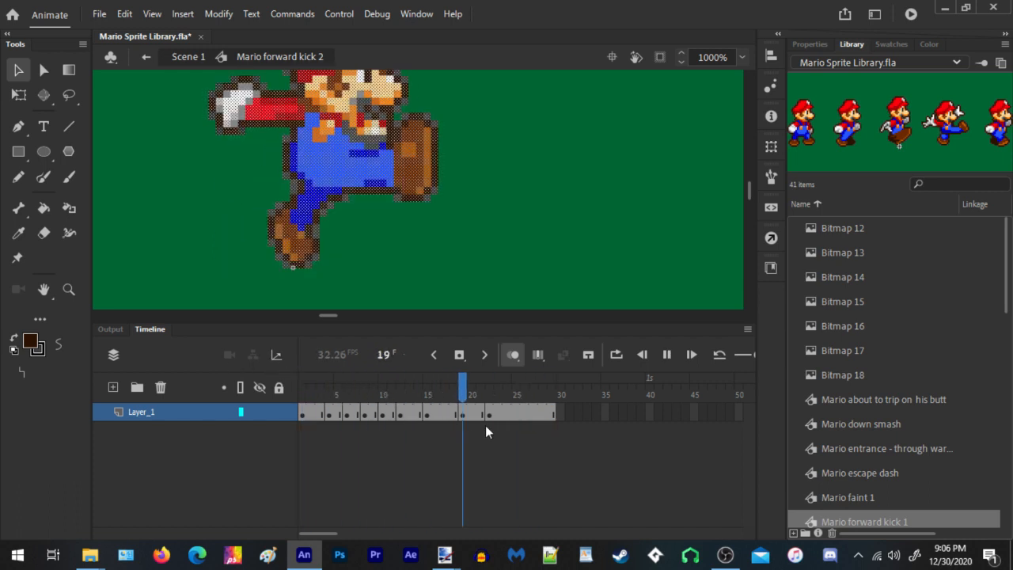
pyautogui.click(409, 394)
pyautogui.click(431, 418)
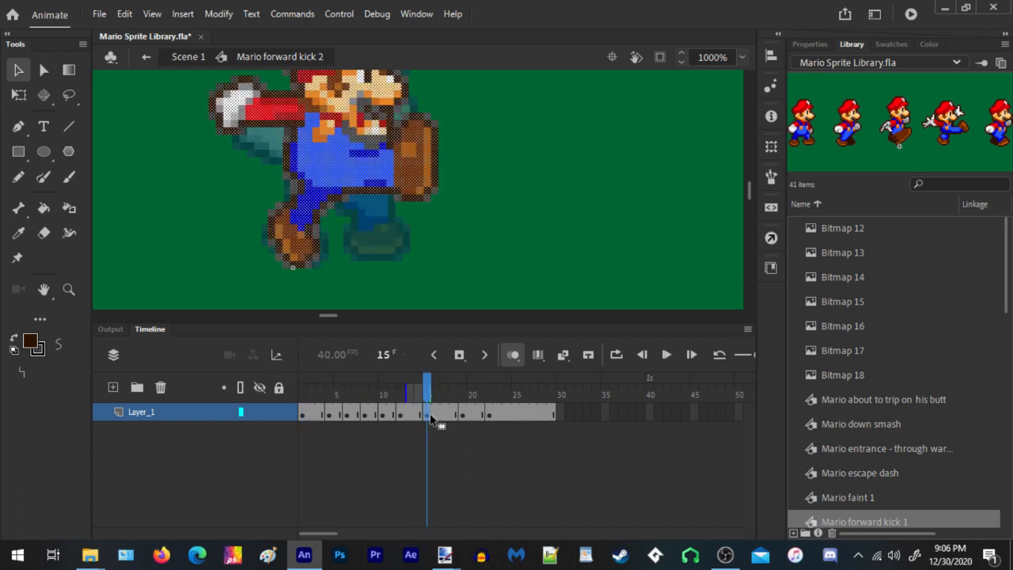
pyautogui.click(402, 415)
pyautogui.click(437, 415)
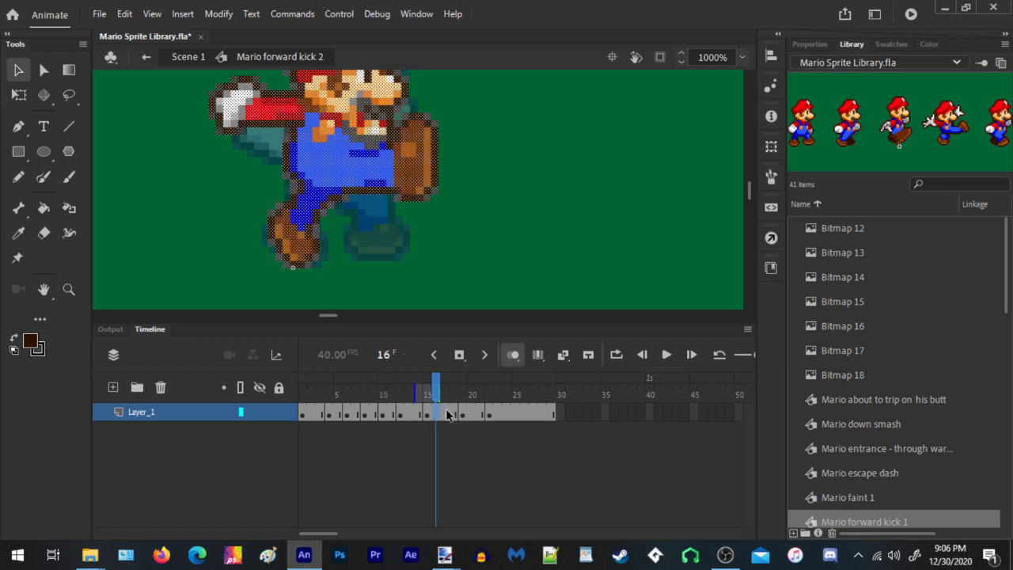
pyautogui.click(465, 416)
pyautogui.click(500, 416)
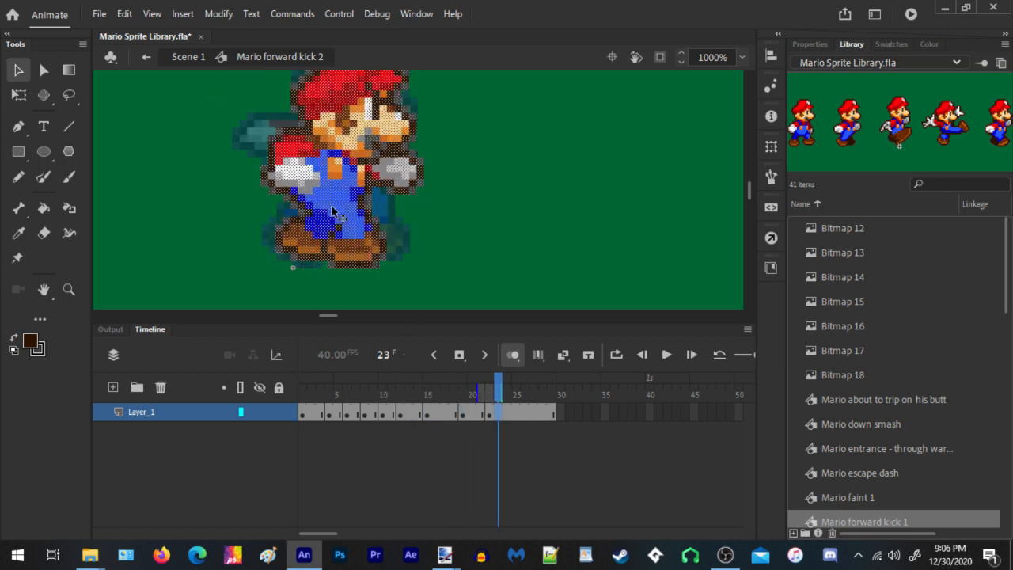
pyautogui.scroll(-2, 317, 178)
pyautogui.scroll(2, 317, 175)
pyautogui.scroll(-3, 388, 233)
pyautogui.scroll(4, 388, 233)
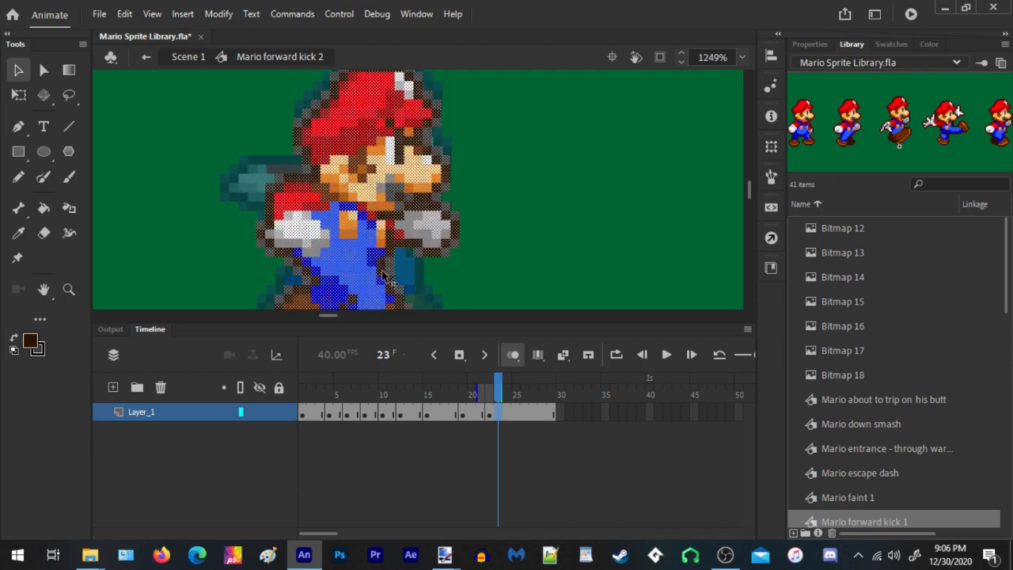
# Examine how the early poses on frames 3 to 8 line up with their onion-skinned predecessors
pyautogui.click(320, 396)
pyautogui.click(331, 415)
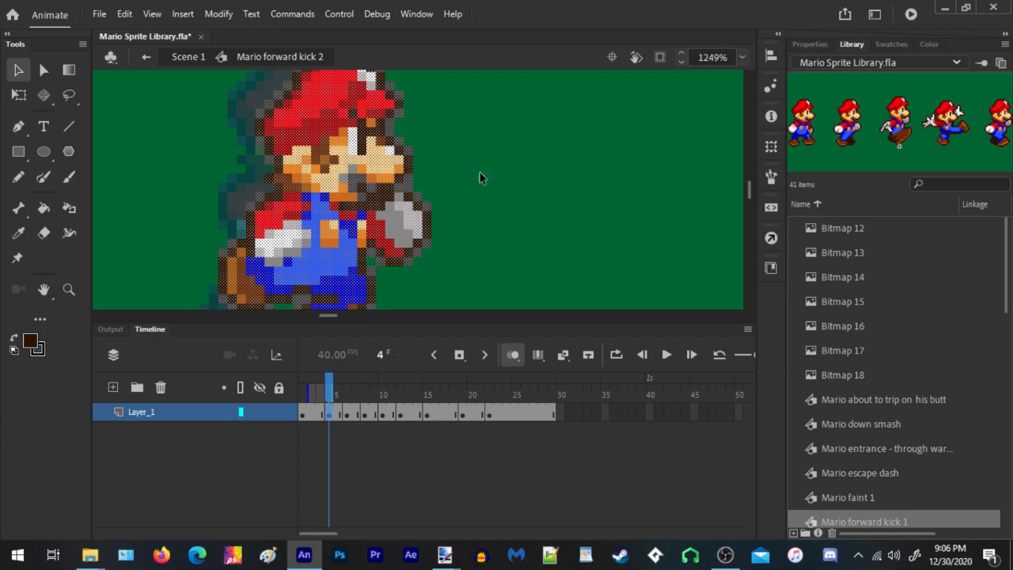
pyautogui.scroll(-3, 523, 186)
pyautogui.scroll(3, 465, 205)
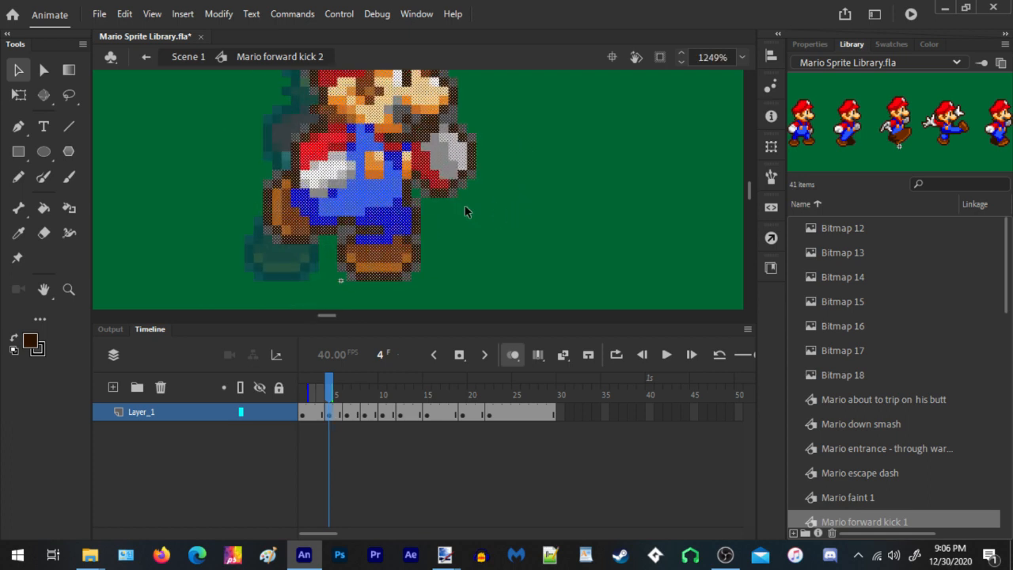
pyautogui.press('Up')
pyautogui.press('Up')
pyautogui.press('Up')
pyautogui.press('Up')
pyautogui.press('Up')
pyautogui.press('Up')
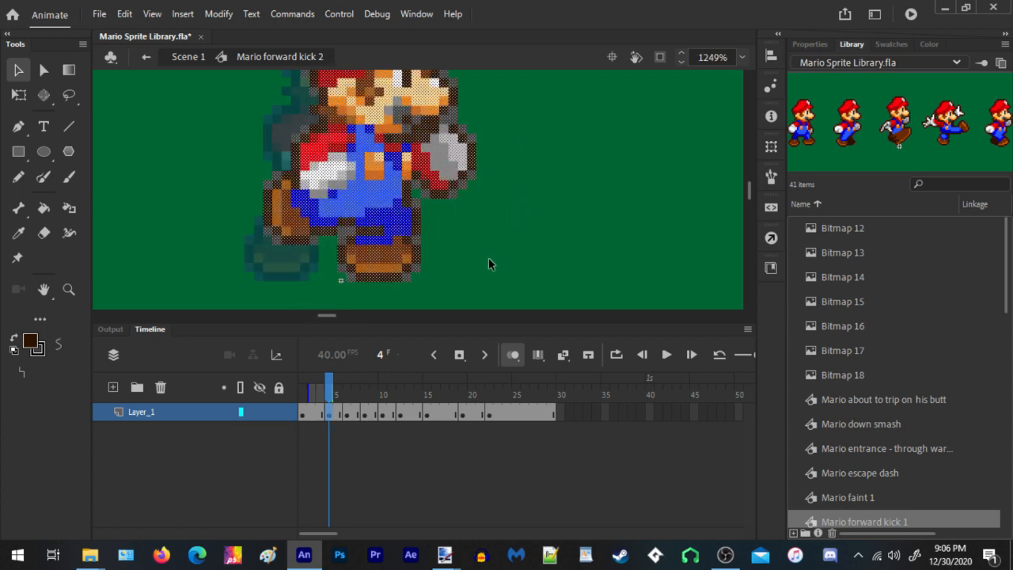
pyautogui.press(',')
pyautogui.click(331, 414)
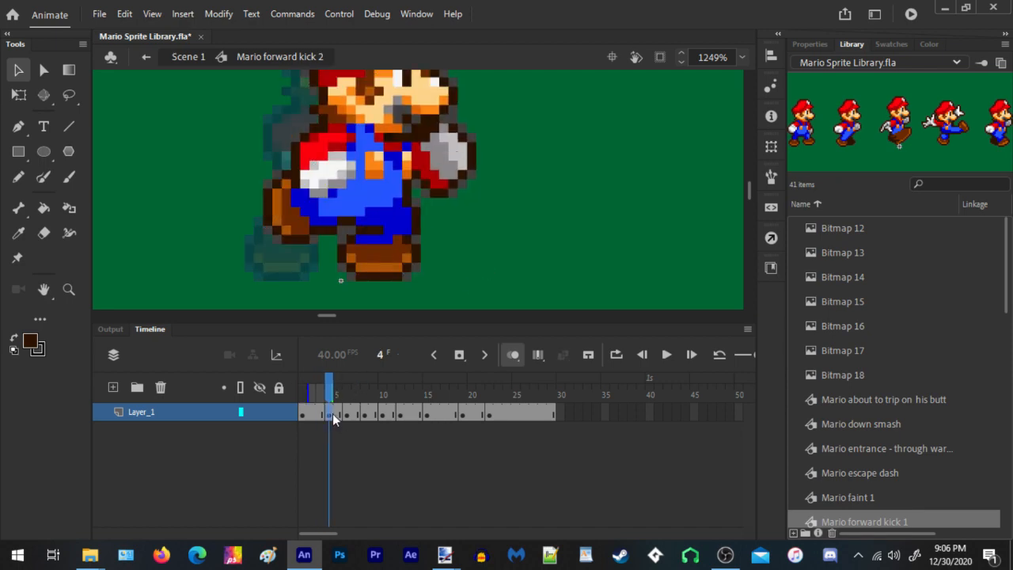
pyautogui.click(320, 415)
pyautogui.click(338, 418)
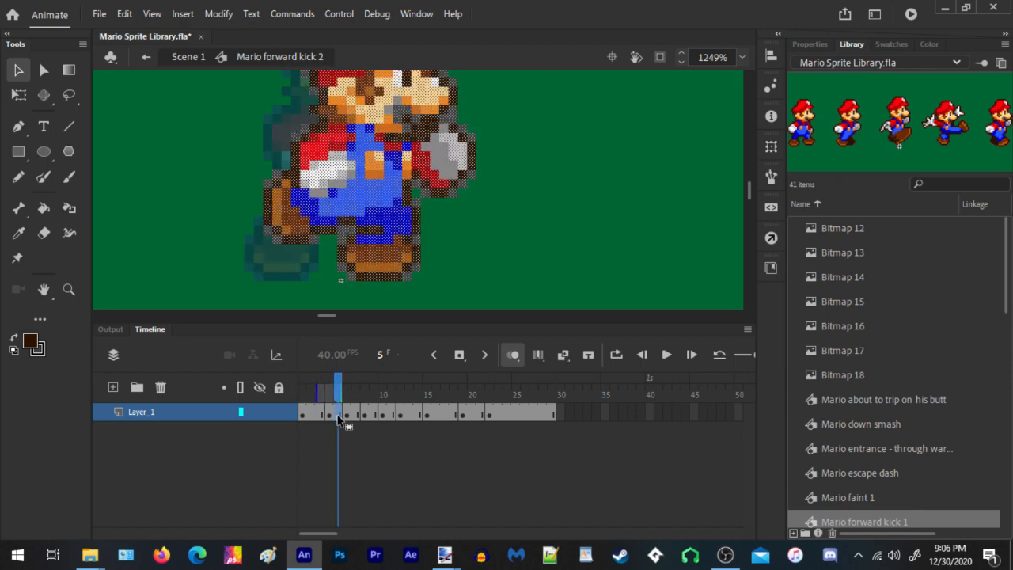
pyautogui.click(348, 416)
pyautogui.click(364, 416)
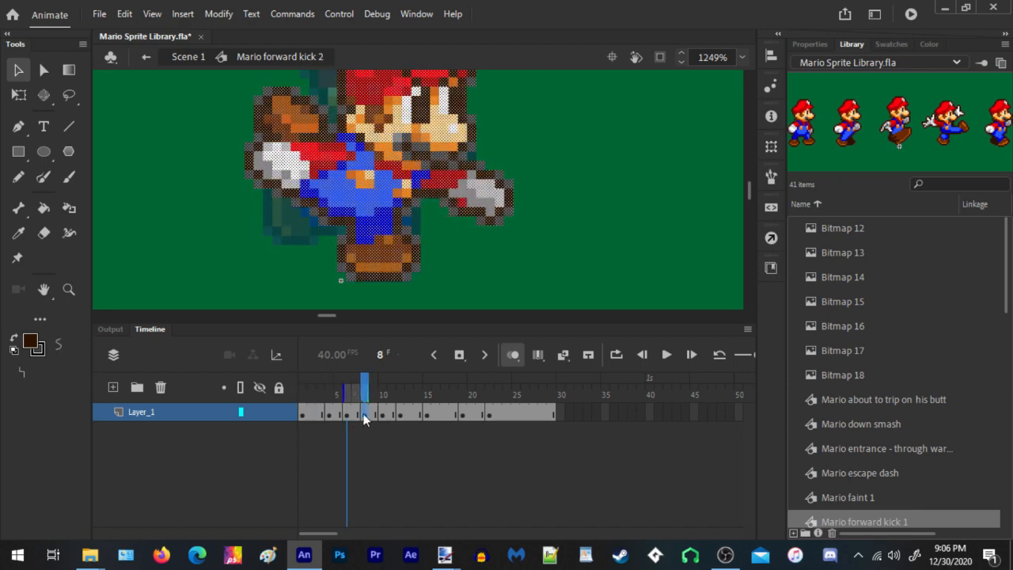
# Nudge the poses starting on frames 10, 12, 15 and 19 slightly right to improve their alignment
pyautogui.click(381, 420)
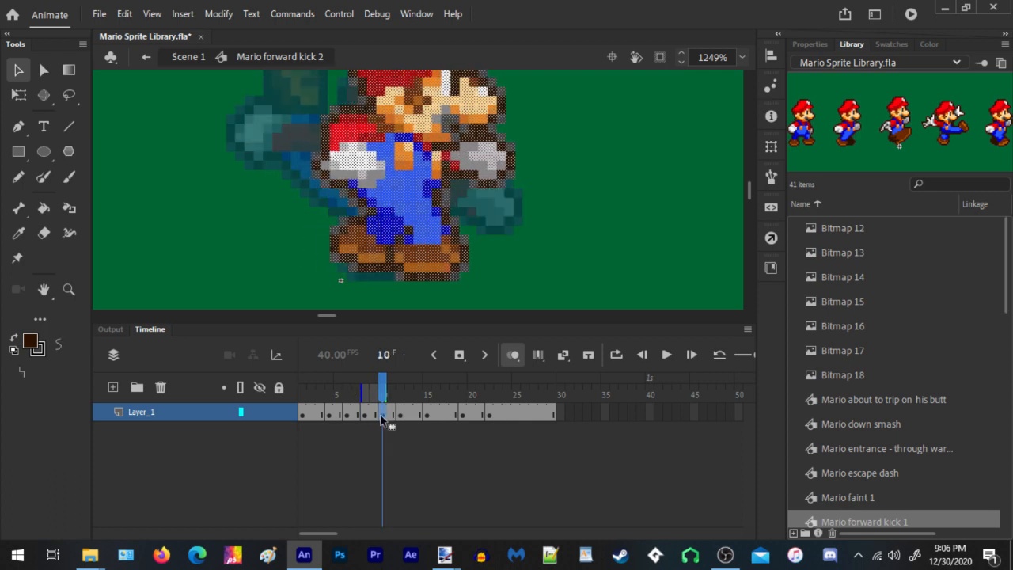
pyautogui.press('Right')
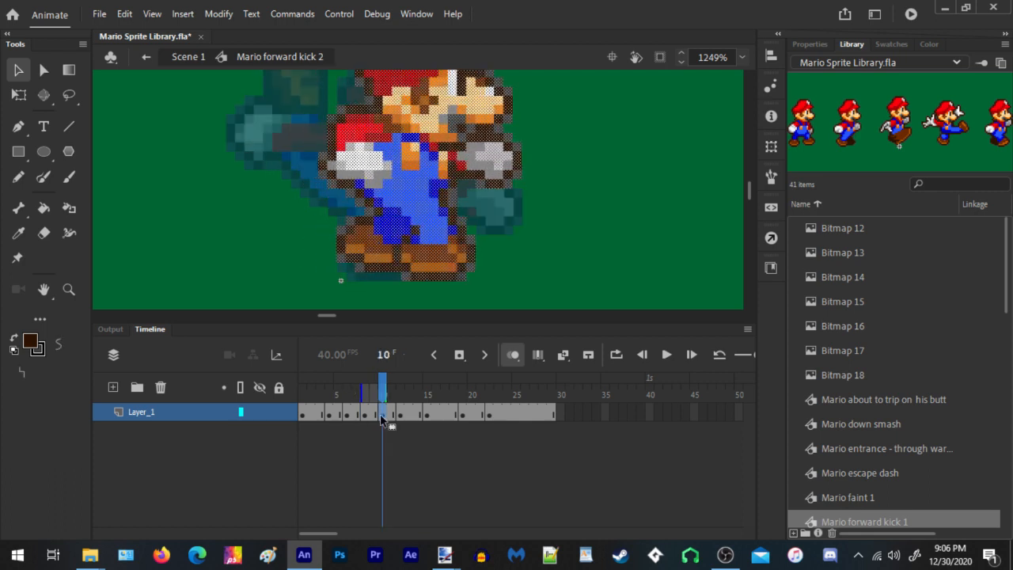
pyautogui.click(407, 417)
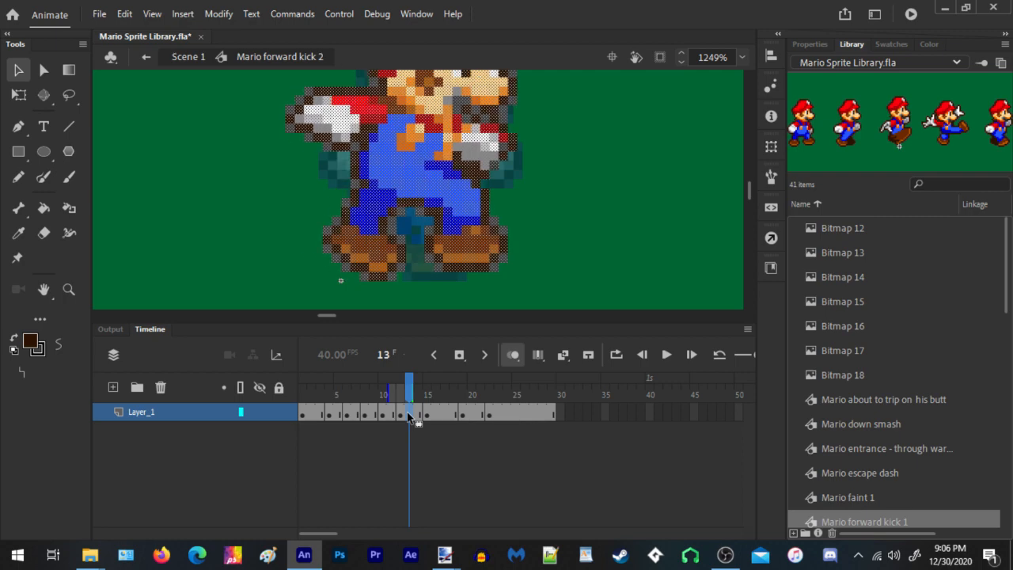
pyautogui.click(428, 420)
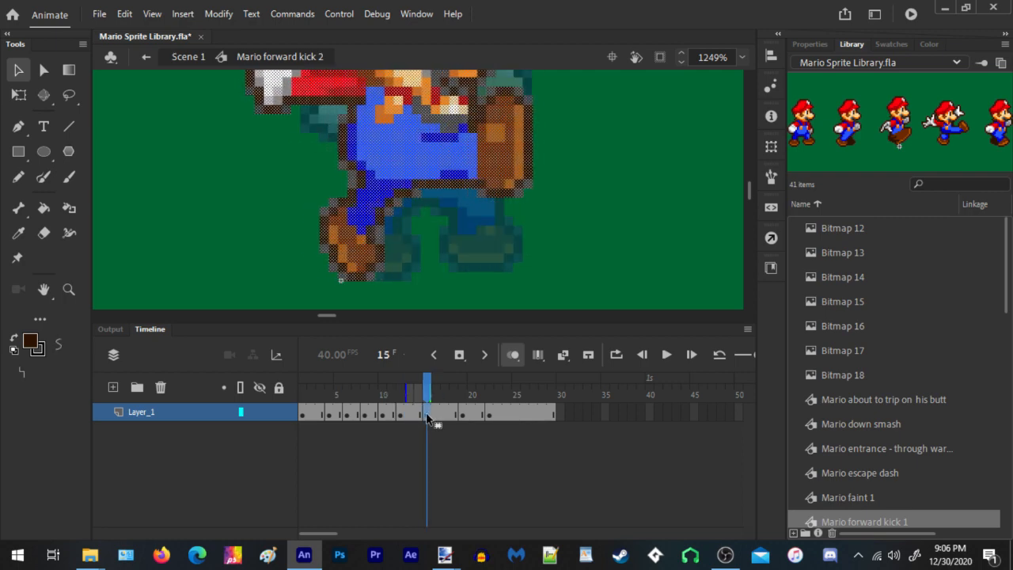
pyautogui.click(463, 414)
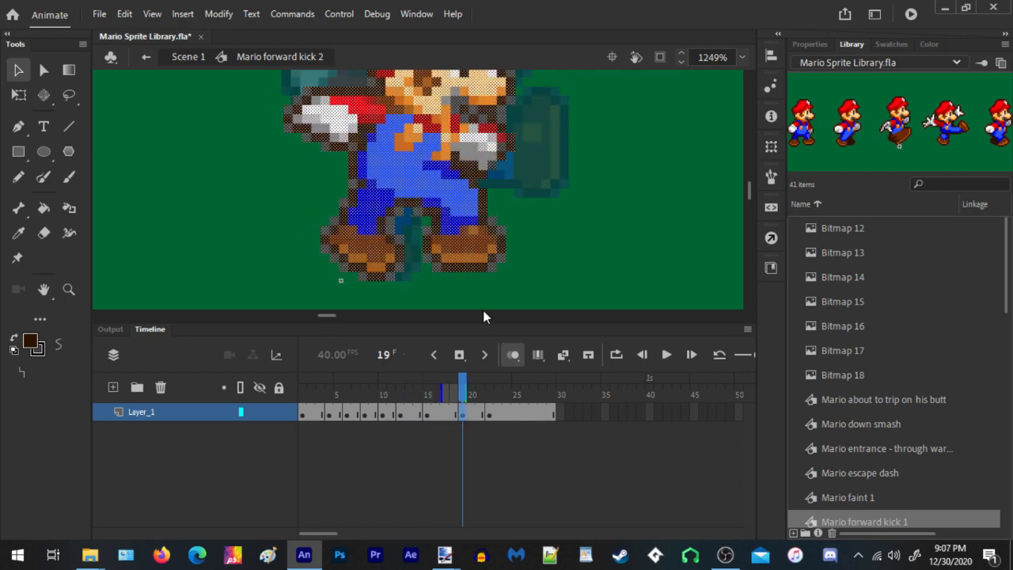
# Nudge the final pose on frame 22 right so it sits further forward against the onion-skinned previous pose
pyautogui.click(490, 417)
pyautogui.press('Right')
pyautogui.press('Right')
pyautogui.press('Right')
pyautogui.press('Right')
pyautogui.press('Right')
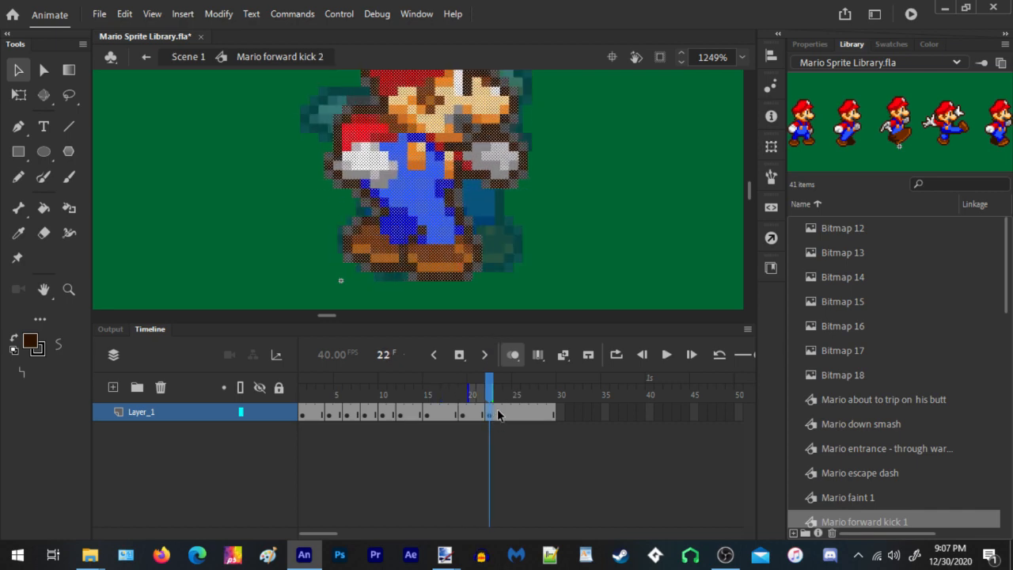
pyautogui.moveTo(473, 402); pyautogui.dragTo(490, 413)
# Play the realigned kick animation from the start to check its motion
pyautogui.scroll(-1, 231, 274)
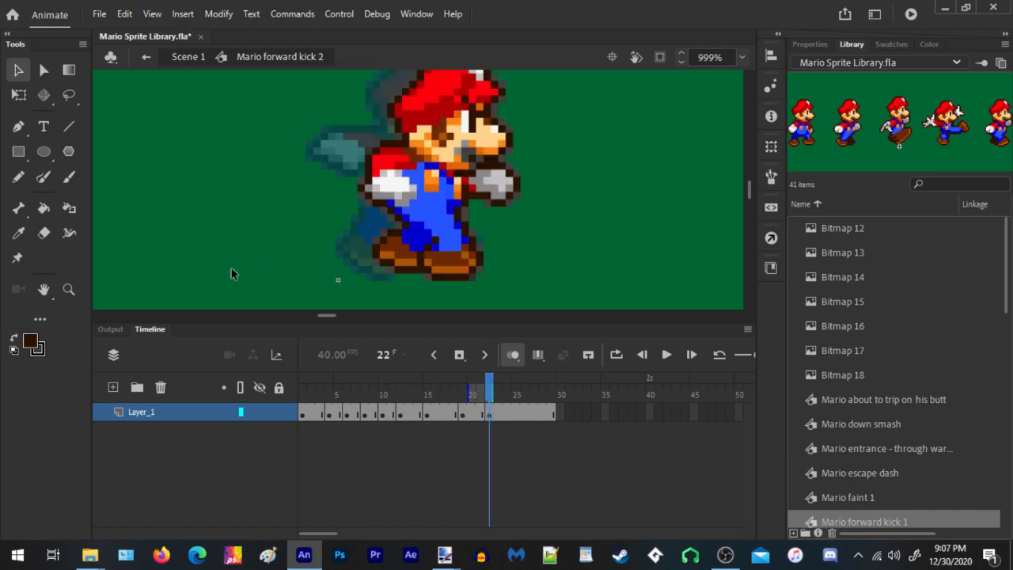
pyautogui.press('Return')
pyautogui.press('Return')
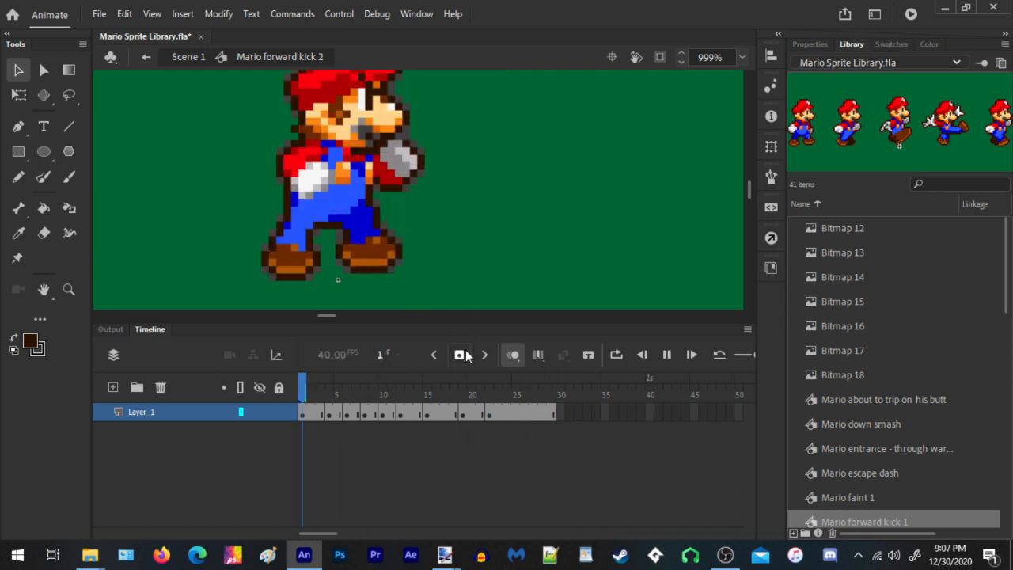
# Nudge the final pose on frame 22 down so its feet line up with the onion-skinned previous pose
pyautogui.click(488, 415)
pyautogui.scroll(3, 410, 290)
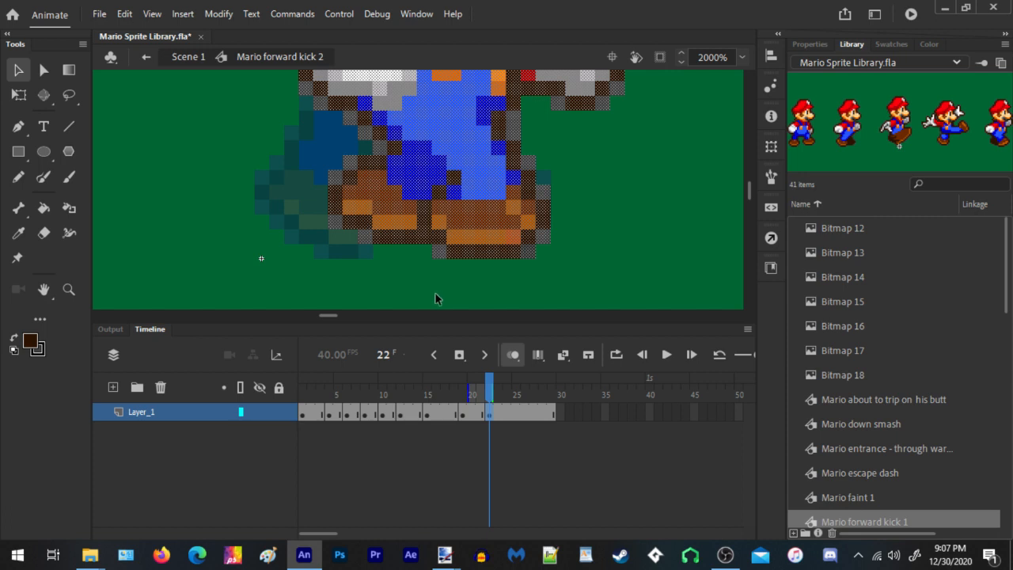
pyautogui.click(338, 271)
pyautogui.hotkey('shift', 'Down')
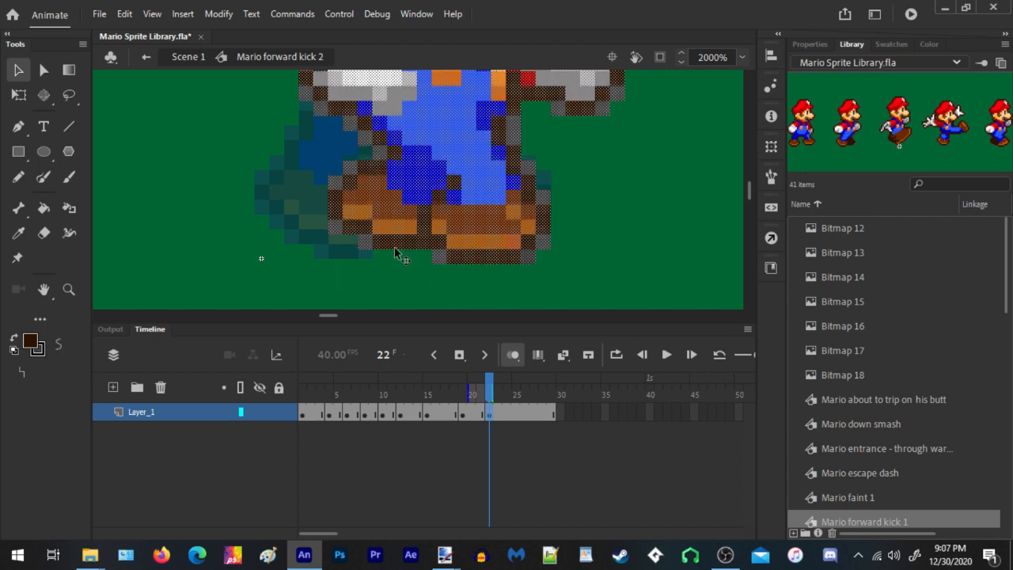
pyautogui.press('Down')
pyautogui.press('Down')
pyautogui.press('Down')
pyautogui.press('Down')
pyautogui.press('Down')
pyautogui.press('Down')
pyautogui.press('Down')
pyautogui.press('Down')
pyautogui.press('Down')
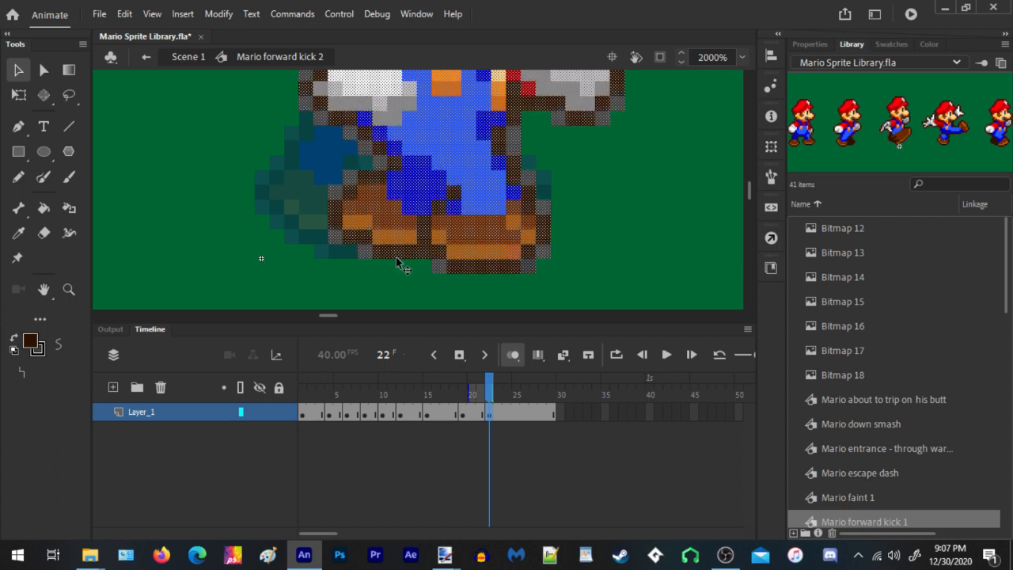
# Play the kick animation and examine how the poses on frames 19 and 22 line up
pyautogui.press('Return')
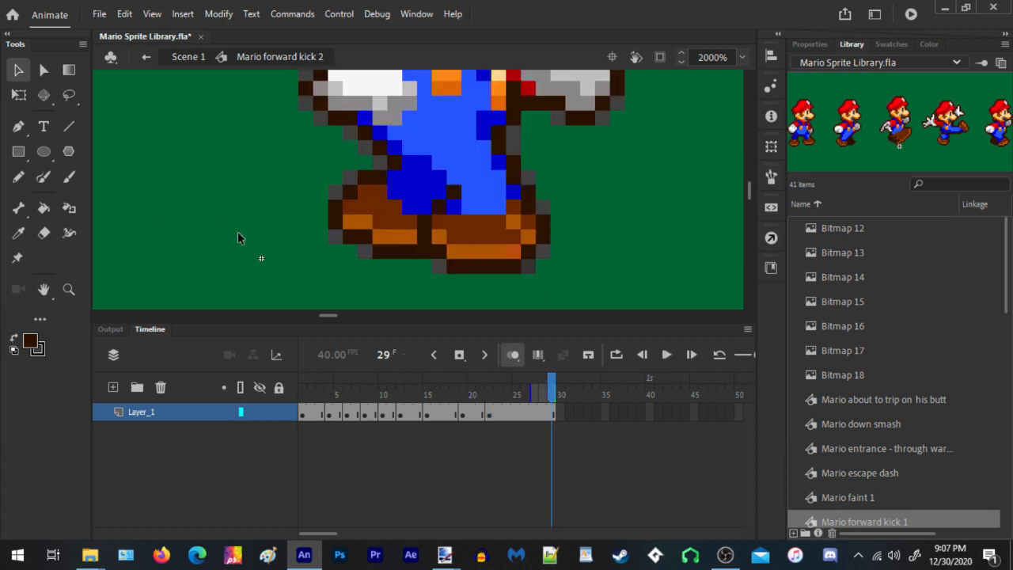
pyautogui.press('Return')
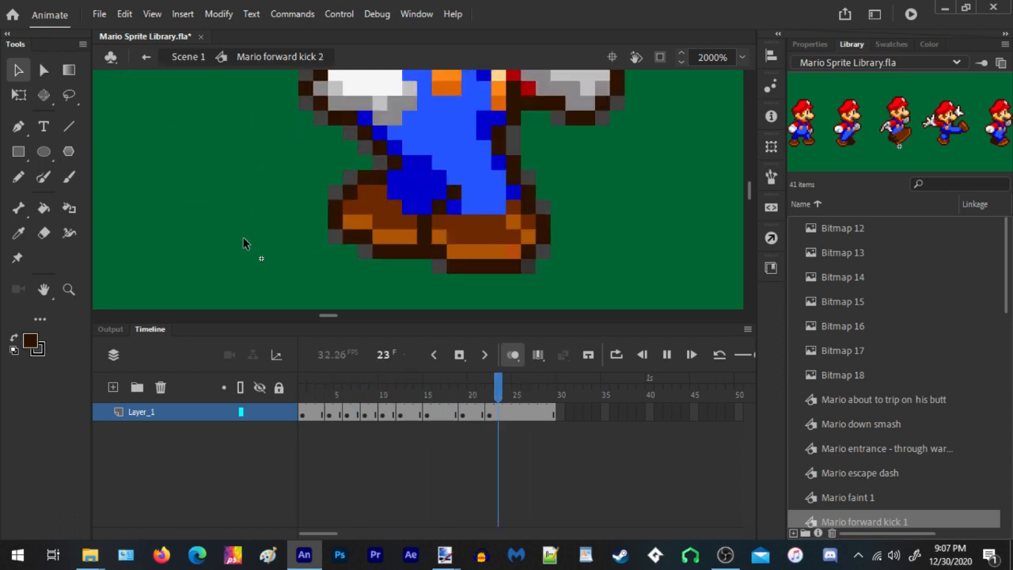
pyautogui.press('Return')
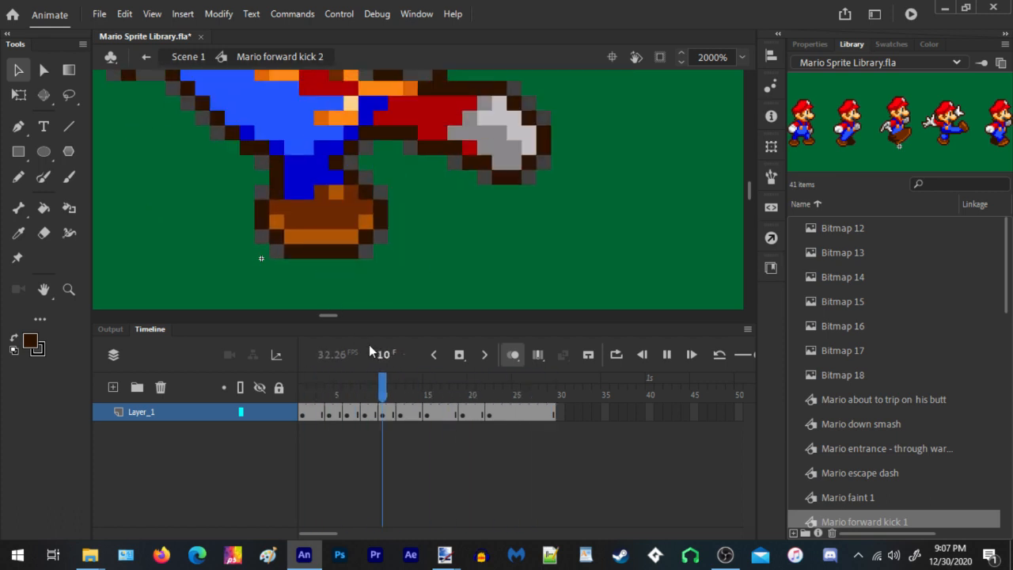
pyautogui.moveTo(330, 399); pyautogui.dragTo(463, 417)
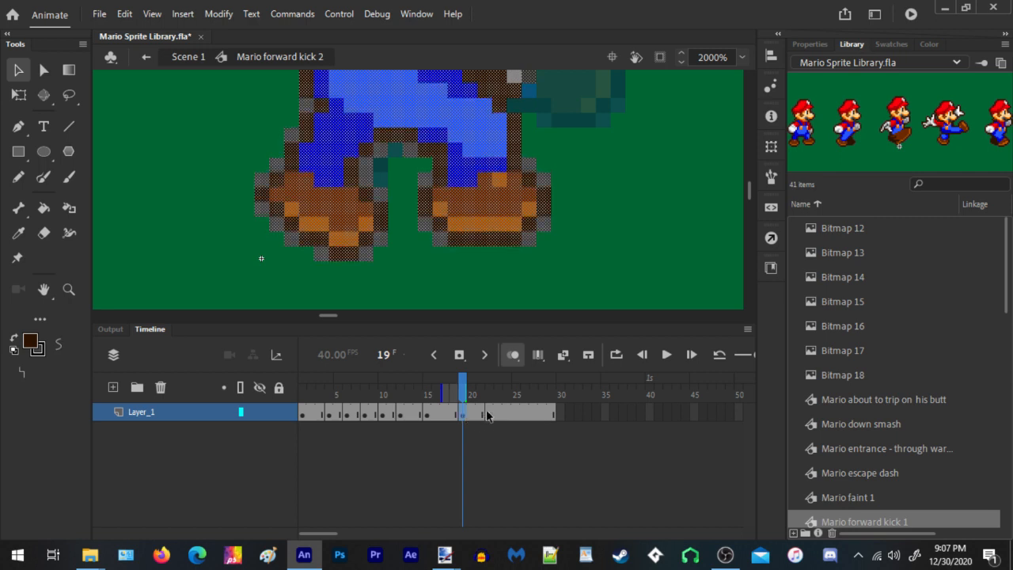
pyautogui.click(491, 418)
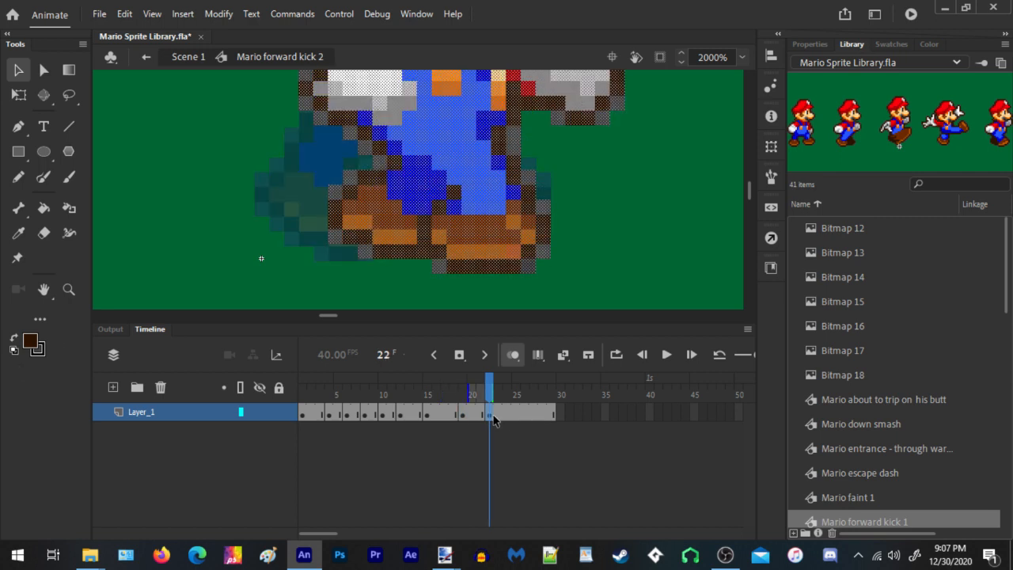
pyautogui.click(203, 166)
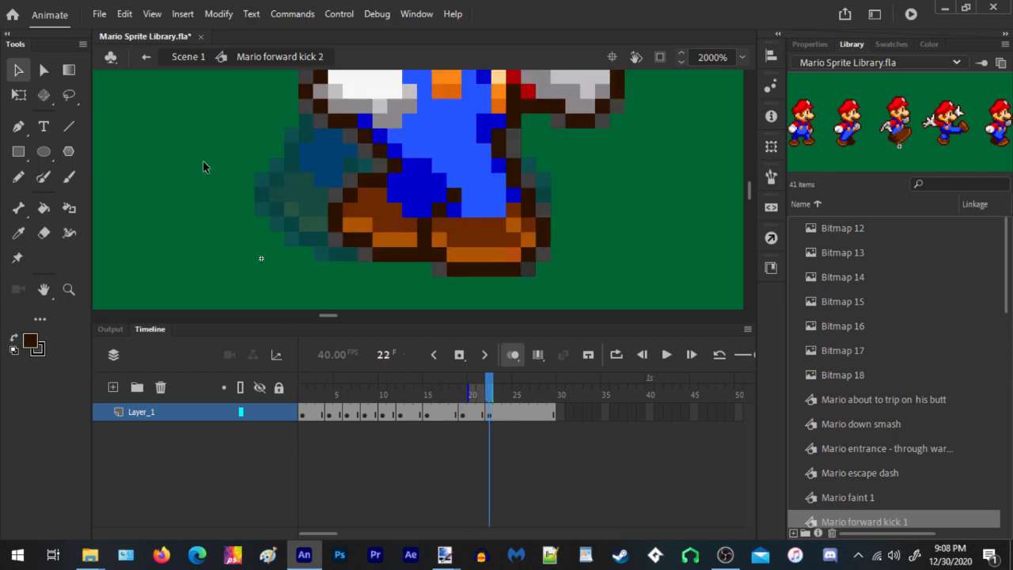
pyautogui.click(496, 412)
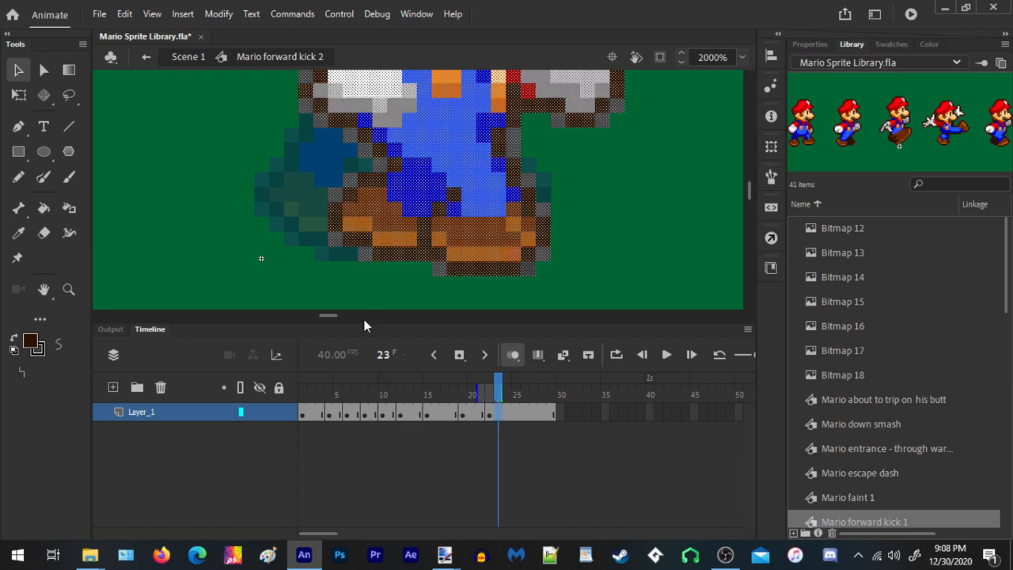
pyautogui.click(211, 166)
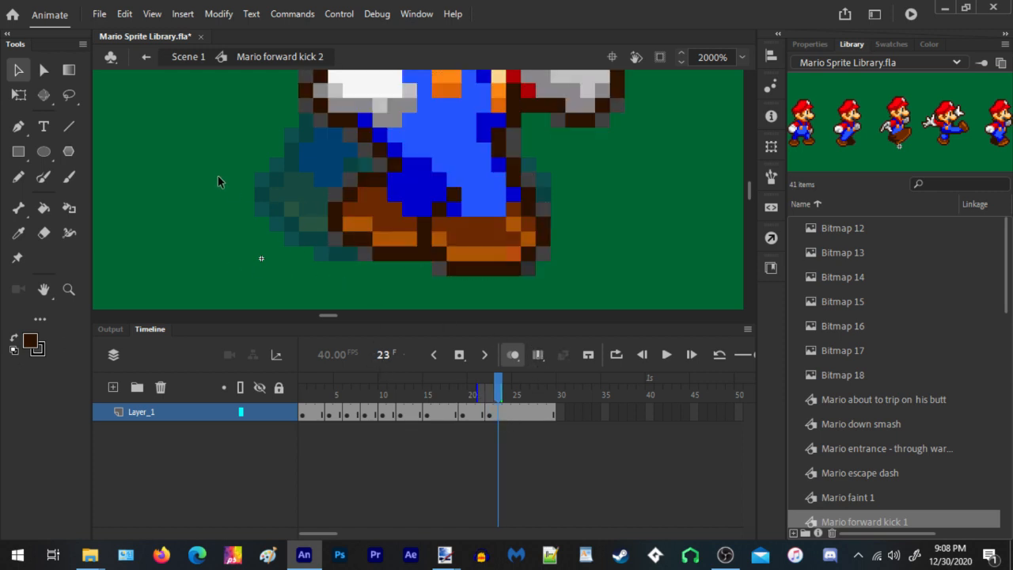
# Return to the main scene and move the finished forward kick symbol up beside the other completed sprites
pyautogui.scroll(-8, 216, 192)
pyautogui.scroll(3, 229, 242)
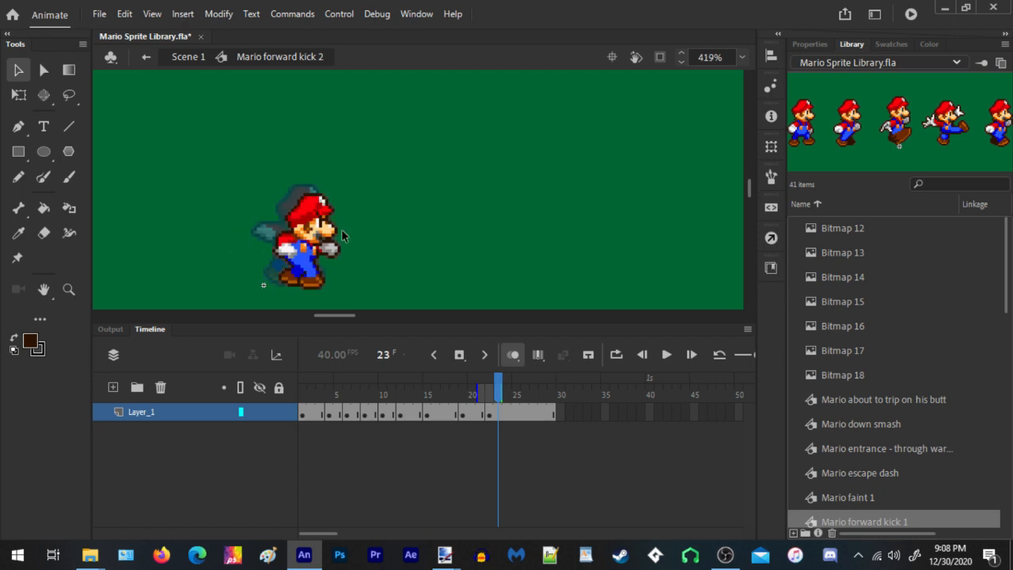
pyautogui.doubleClick(418, 196)
pyautogui.moveTo(288, 230); pyautogui.dragTo(280, 125)
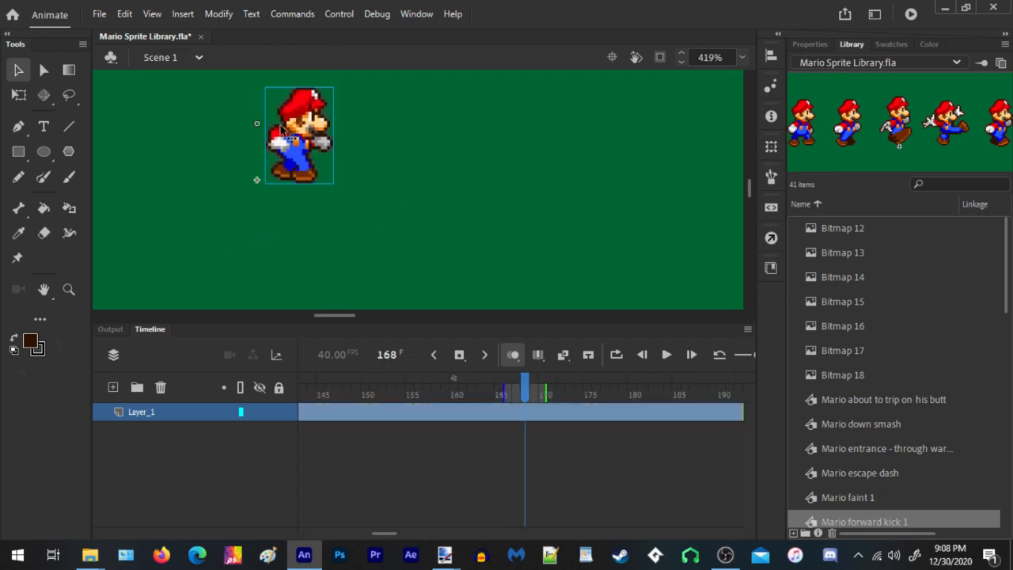
pyautogui.scroll(-5, 283, 135)
pyautogui.scroll(4, 293, 180)
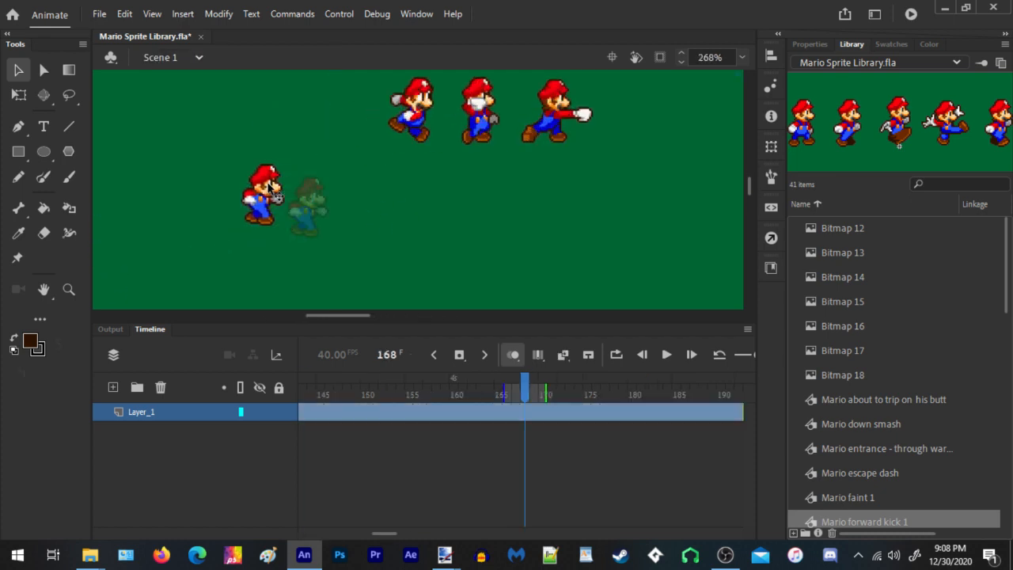
pyautogui.click(269, 186)
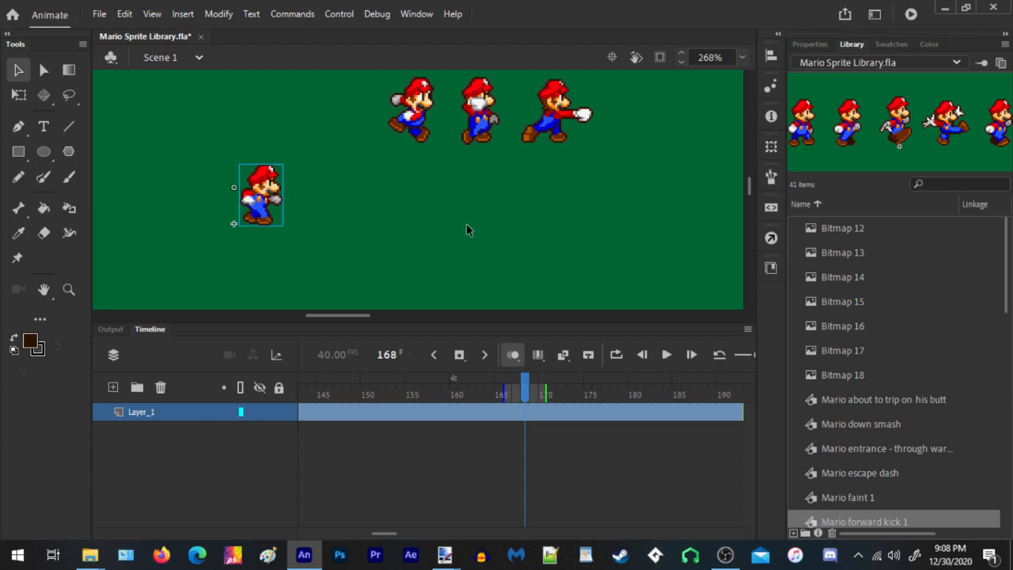
pyautogui.scroll(-5, 467, 226)
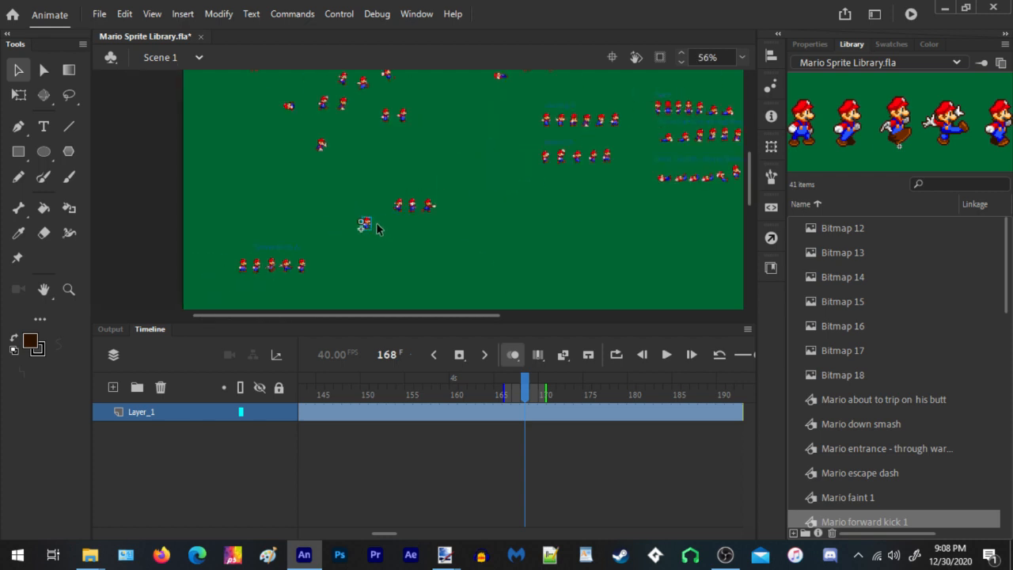
pyautogui.moveTo(367, 228); pyautogui.dragTo(458, 114)
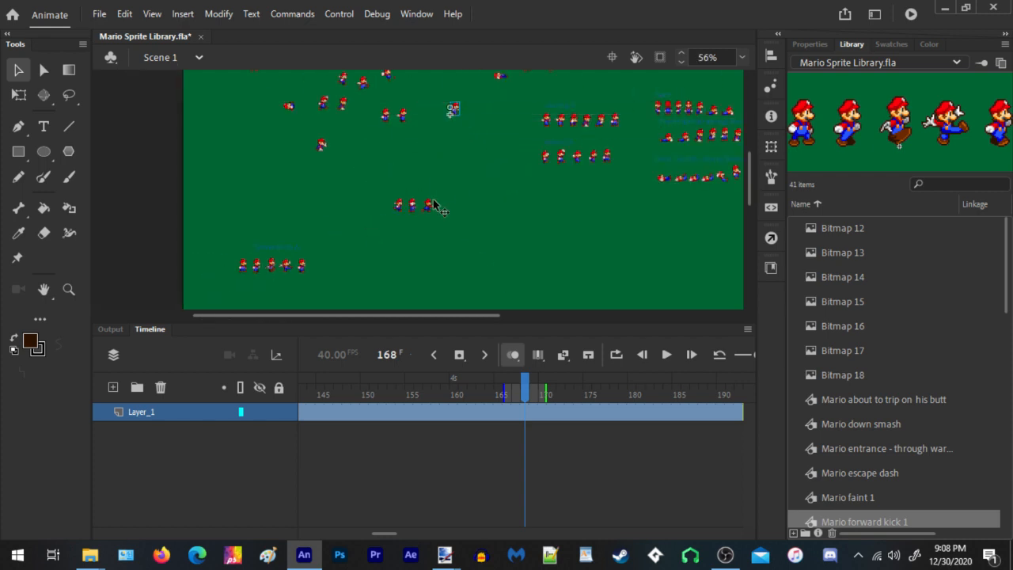
# Move the three-pose row beneath the five-pose kick row and shift both rows up, clear of the label
pyautogui.click(425, 210)
pyautogui.moveTo(428, 212); pyautogui.dragTo(281, 279)
pyautogui.click(276, 262)
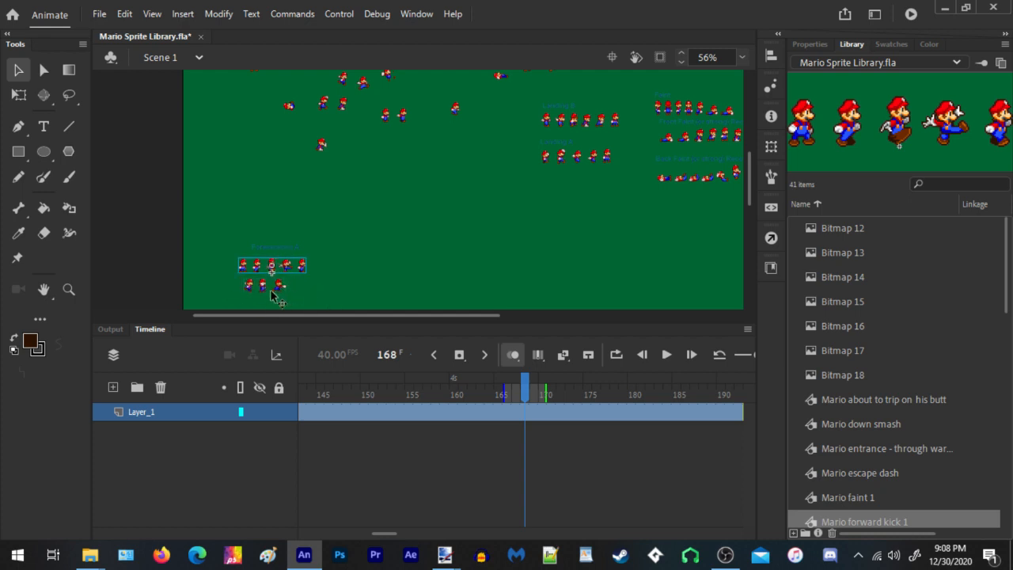
pyautogui.moveTo(221, 298); pyautogui.dragTo(285, 165)
# Delete the leftover forward kick label and place both loose sprite rows below the labelled rows
pyautogui.moveTo(234, 228); pyautogui.dragTo(318, 266)
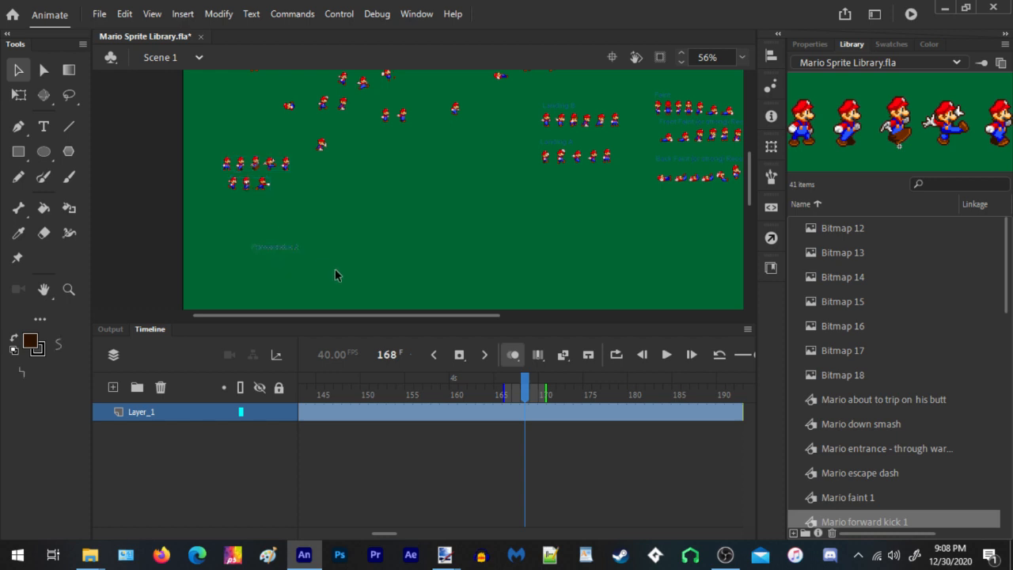
pyautogui.press('Delete')
pyautogui.moveTo(194, 149); pyautogui.dragTo(254, 225)
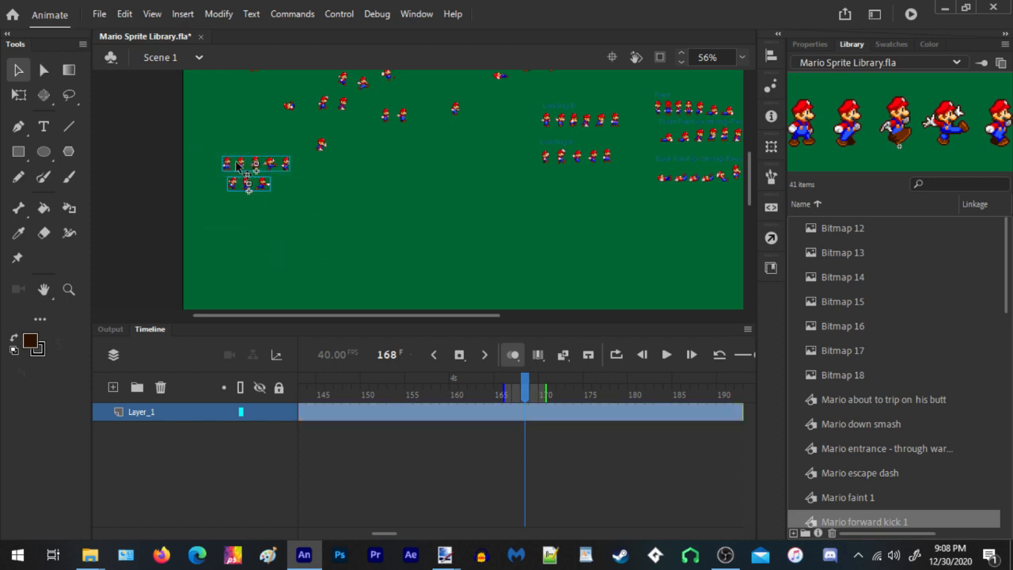
pyautogui.moveTo(238, 166); pyautogui.dragTo(586, 222)
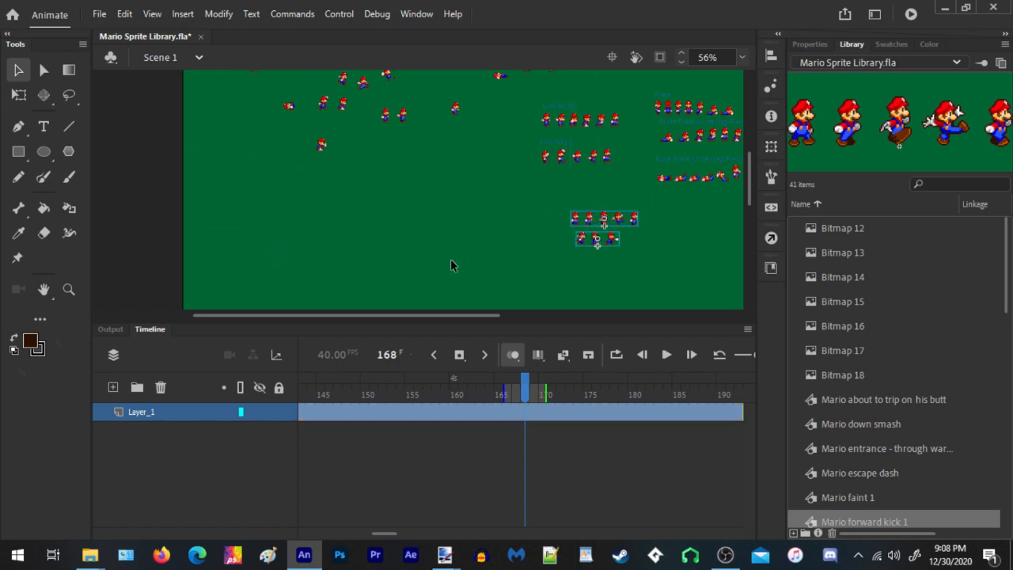
# Switch to the full Mario sprite sheet in paint.net and select the upper Up kick and Back kick rows with their labels
pyautogui.moveTo(455, 556)
pyautogui.moveTo(499, 515)
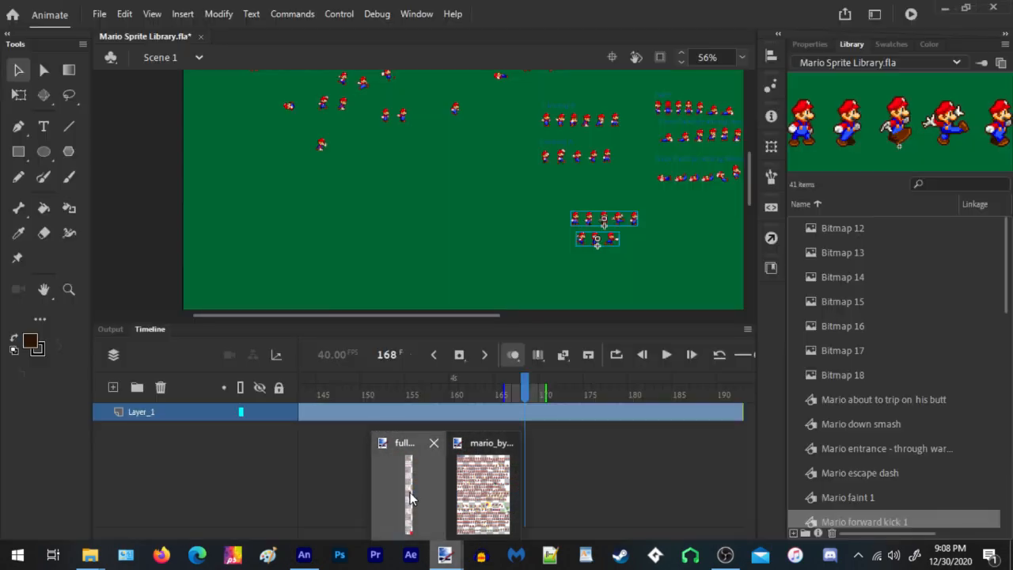
pyautogui.click(408, 485)
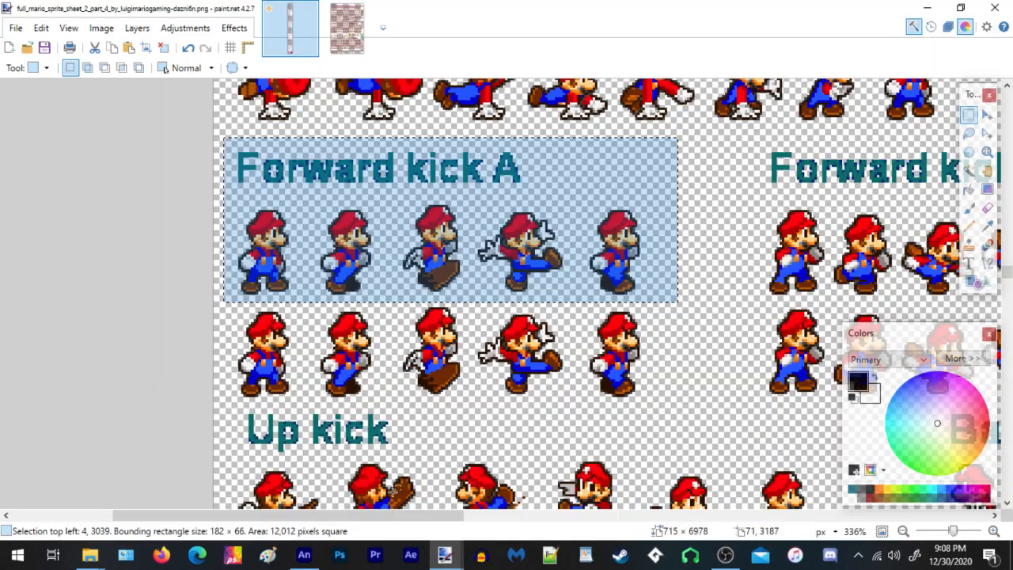
pyautogui.scroll(-4, 272, 269)
pyautogui.scroll(3, 441, 417)
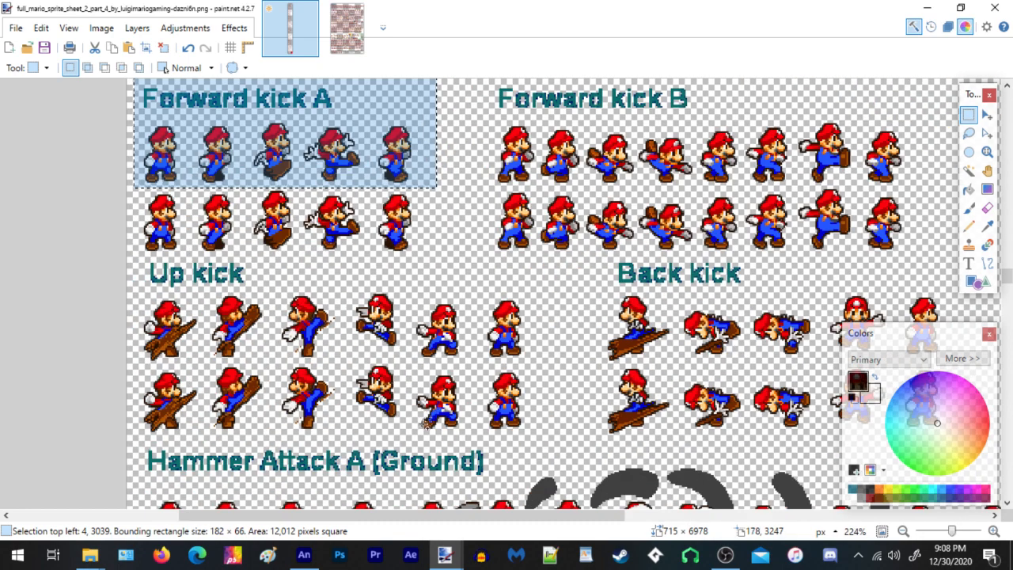
pyautogui.scroll(-3, 196, 334)
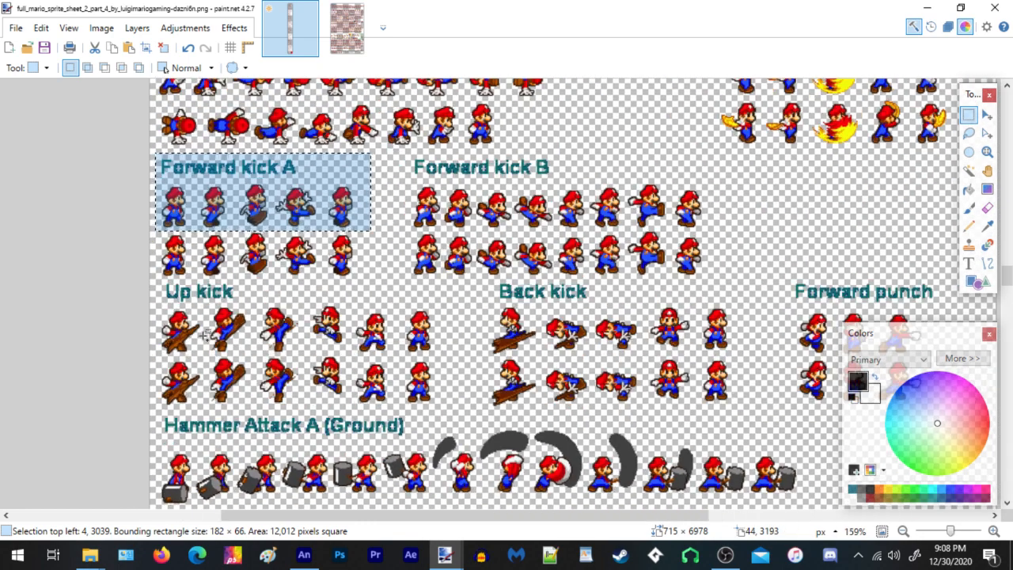
pyautogui.scroll(3, 190, 331)
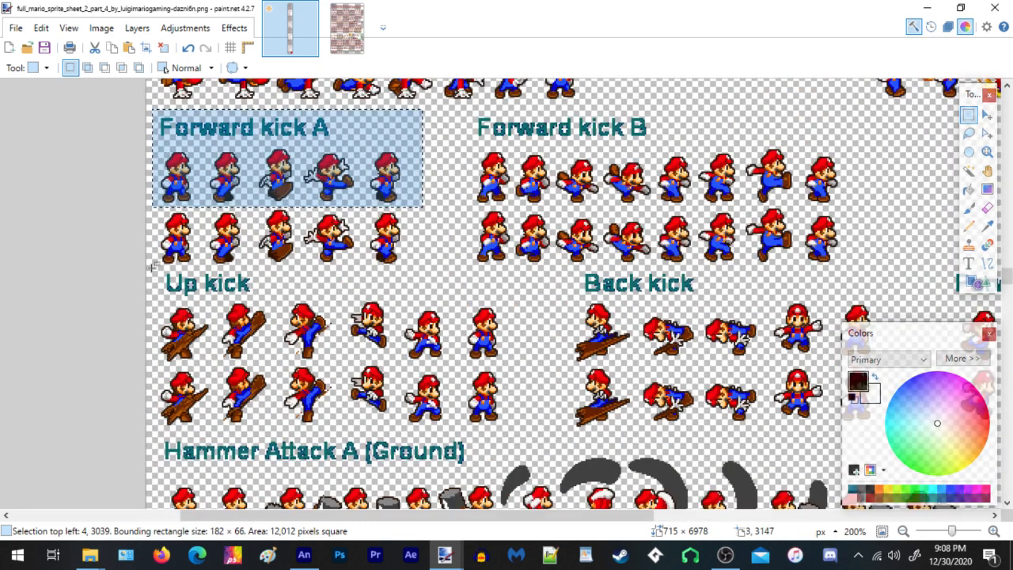
pyautogui.moveTo(150, 270); pyautogui.dragTo(907, 365)
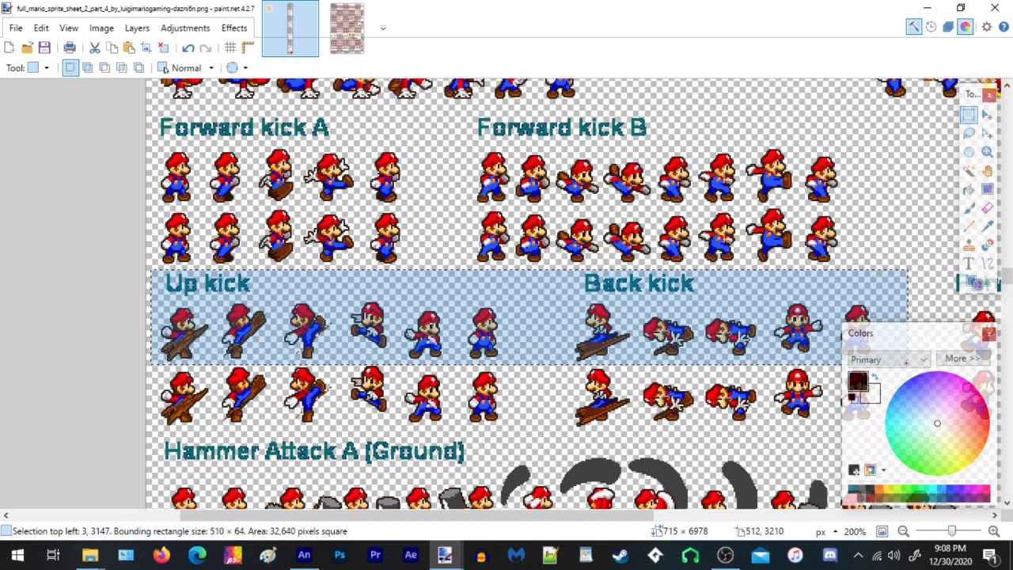
# Switch to Animate, paste the Up kick and Back kick rows onto the stage, and trace the bitmap into vector shapes
pyautogui.click(304, 554)
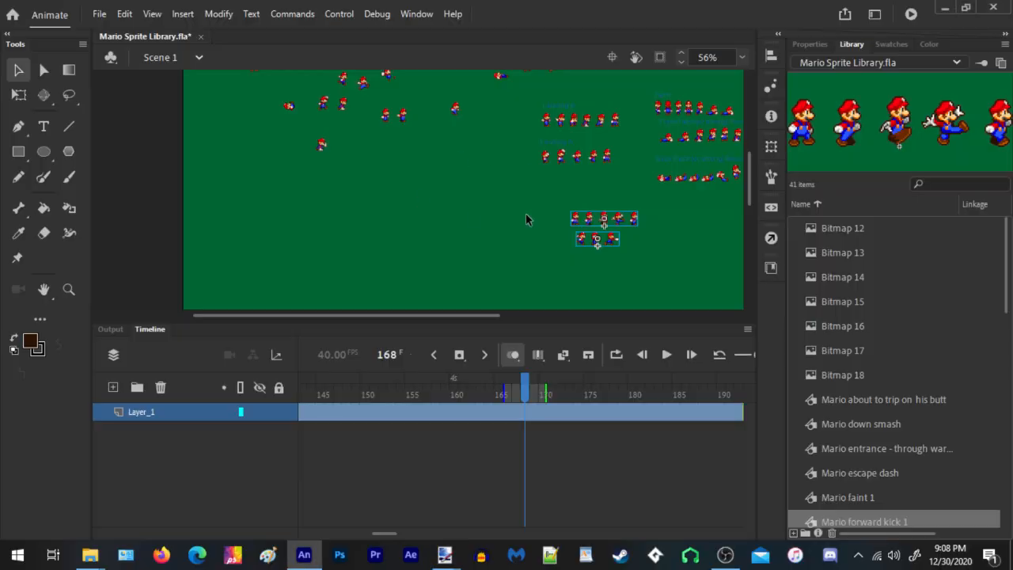
pyautogui.rightClick(362, 205)
pyautogui.click(475, 243)
pyautogui.click(219, 13)
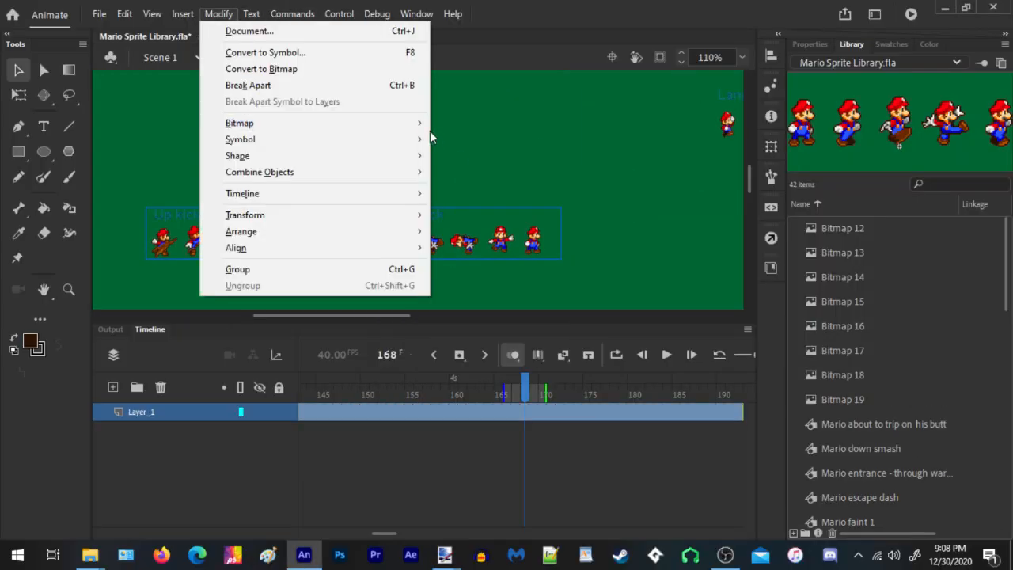
pyautogui.moveTo(238, 123)
pyautogui.click(480, 140)
pyautogui.click(599, 230)
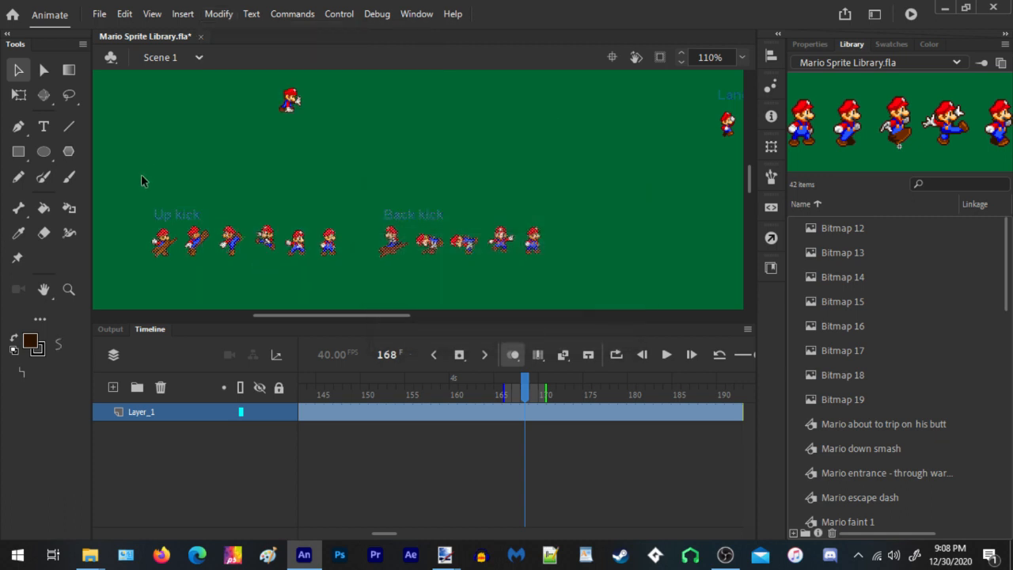
# Convert the traced Up kick row and its label to a graphic symbol named Mario kick 1, copying the name for reuse
pyautogui.rightClick(326, 237)
pyautogui.click(396, 513)
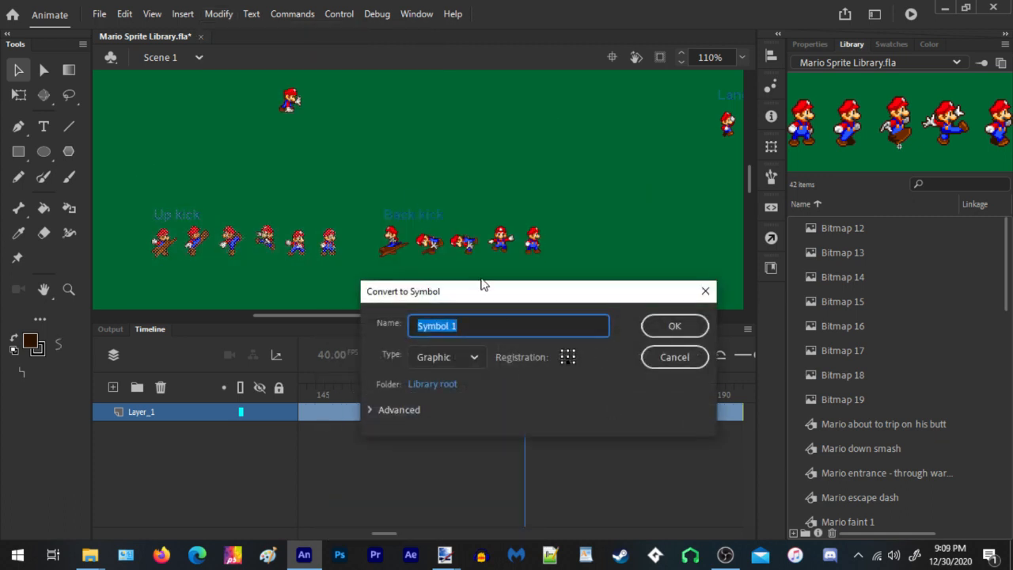
pyautogui.write('Mario kick')
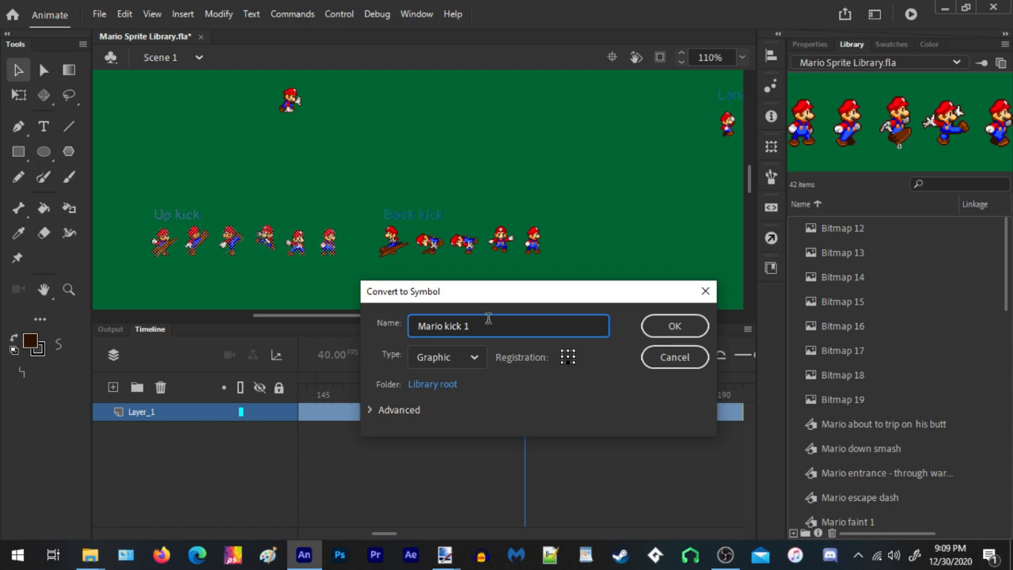
pyautogui.hotkey('ctrl', 'a')
pyautogui.hotkey('ctrl', 'c')
pyautogui.click(673, 325)
# Convert the traced Back kick row and its label to a graphic symbol, basing its name on the copied one
pyautogui.click(380, 198)
pyautogui.rightClick(377, 202)
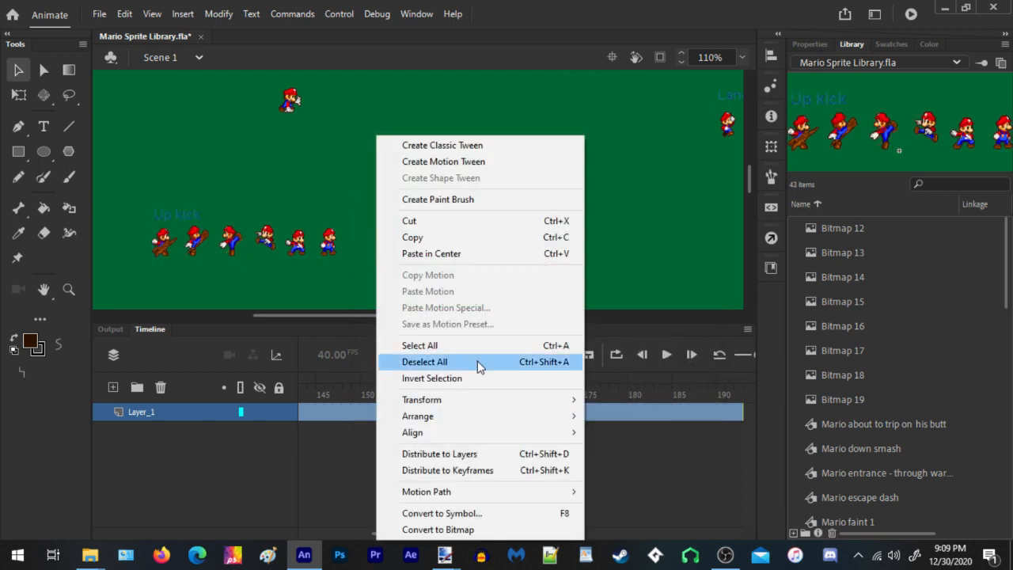
pyautogui.click(477, 513)
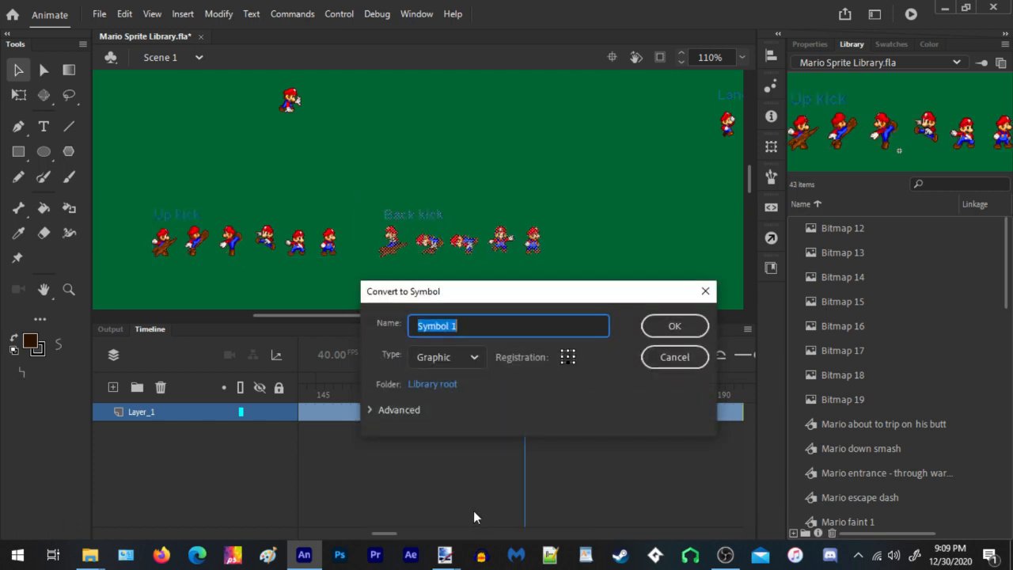
pyautogui.hotkey('ctrl', 'v')
pyautogui.click(673, 326)
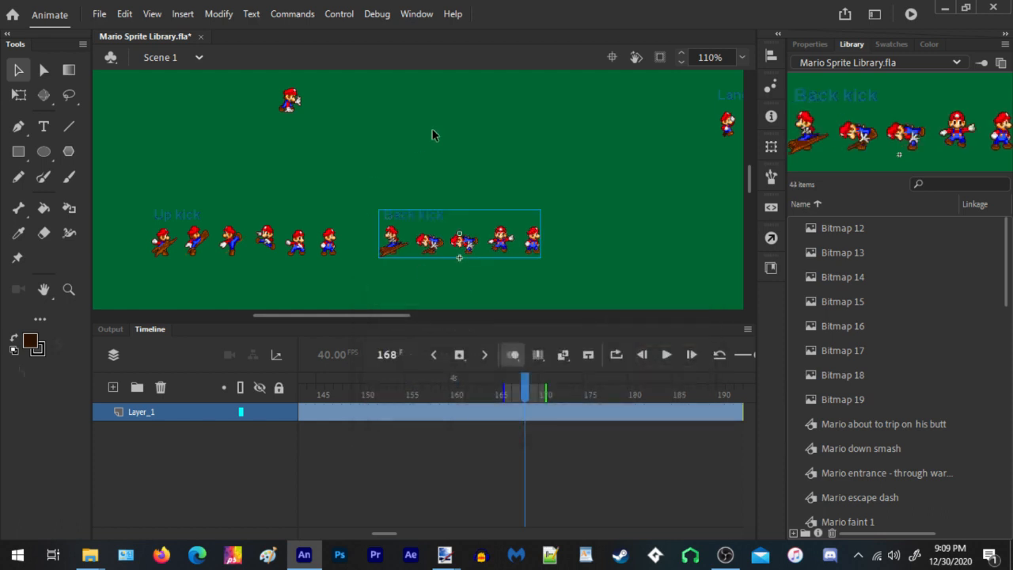
# Move the Back kick and Up kick symbols across the stage, stacking them beneath the Back Faint row
pyautogui.moveTo(441, 240); pyautogui.dragTo(416, 238)
pyautogui.scroll(-4, 271, 213)
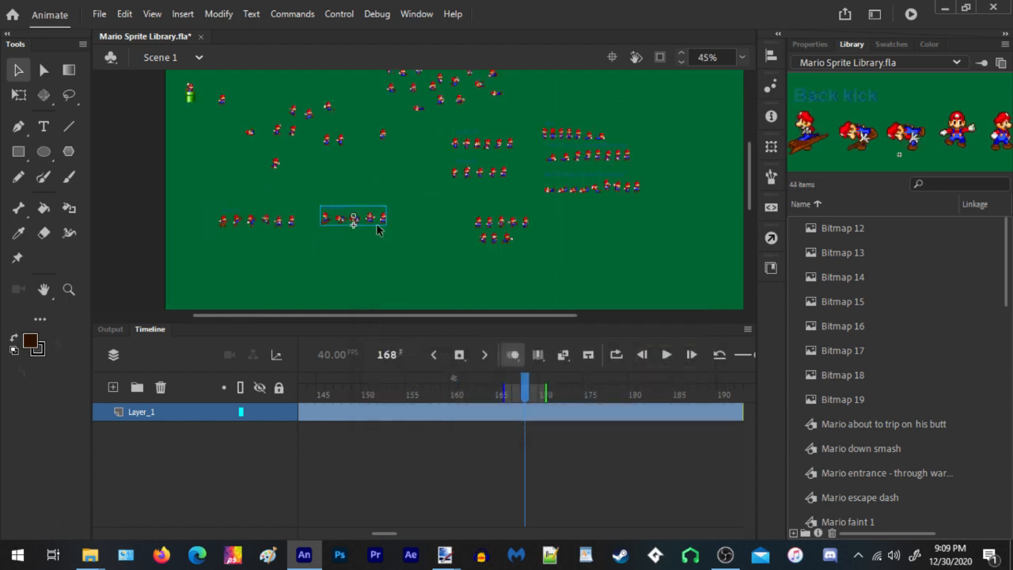
pyautogui.scroll(2, 377, 225)
pyautogui.moveTo(364, 215); pyautogui.dragTo(745, 204)
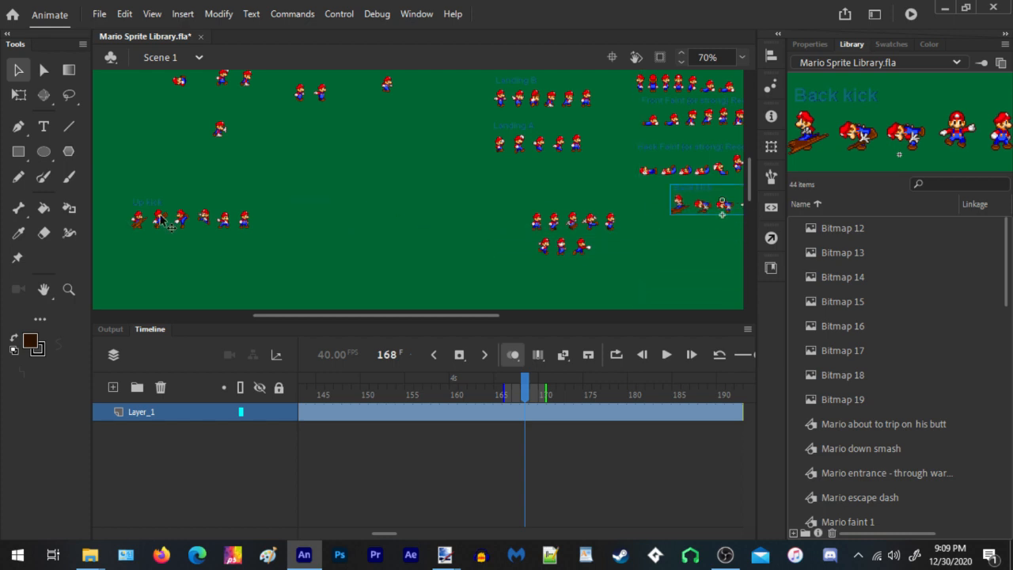
pyautogui.moveTo(163, 214); pyautogui.dragTo(701, 239)
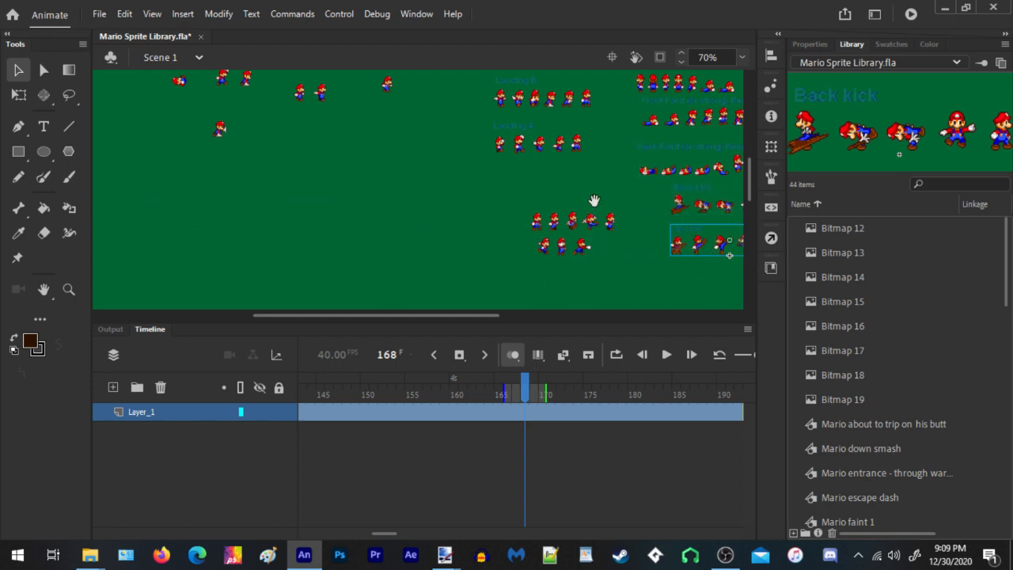
pyautogui.moveTo(594, 201); pyautogui.dragTo(336, 238)
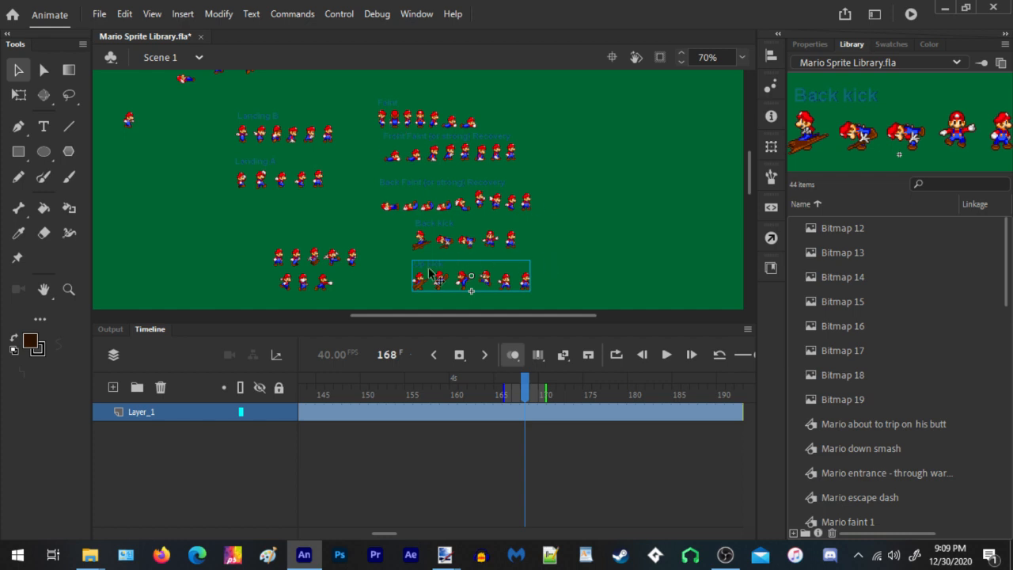
pyautogui.moveTo(420, 281); pyautogui.dragTo(410, 283)
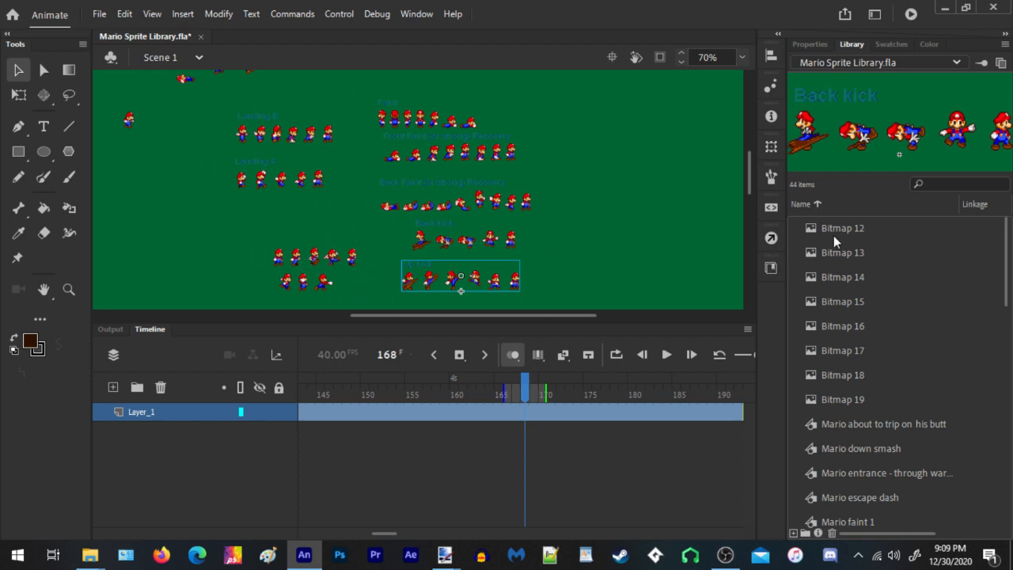
pyautogui.press('space')
pyautogui.moveTo(373, 186); pyautogui.dragTo(585, 143)
pyautogui.moveTo(310, 186); pyautogui.dragTo(351, 189)
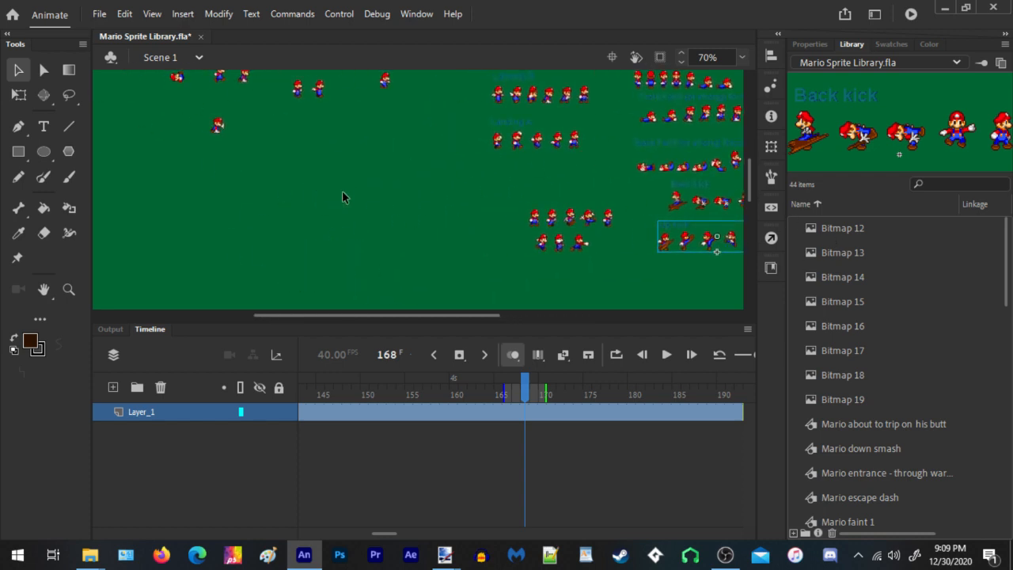
pyautogui.click(306, 188)
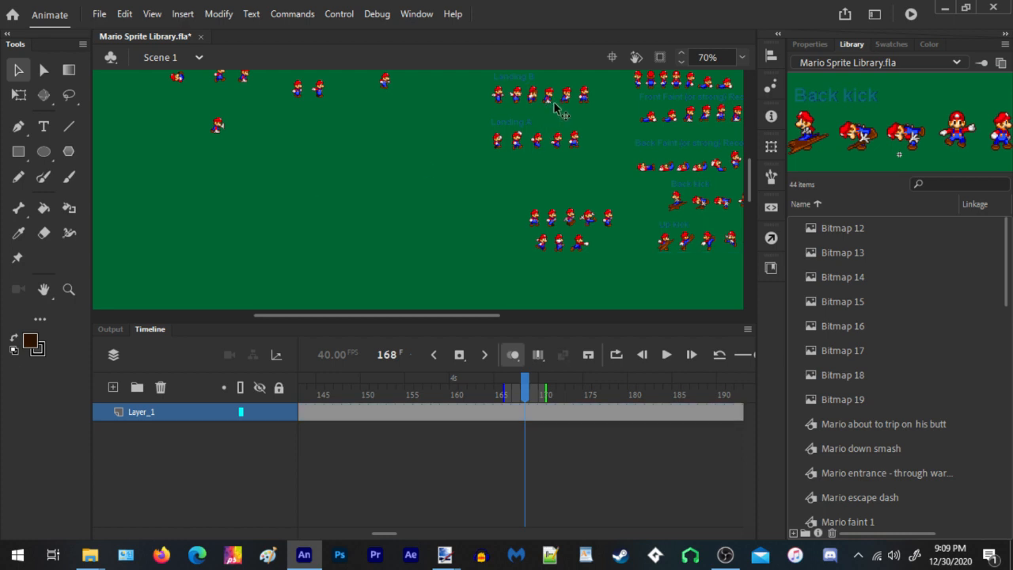
pyautogui.scroll(4, 554, 105)
pyautogui.moveTo(480, 95); pyautogui.dragTo(425, 126)
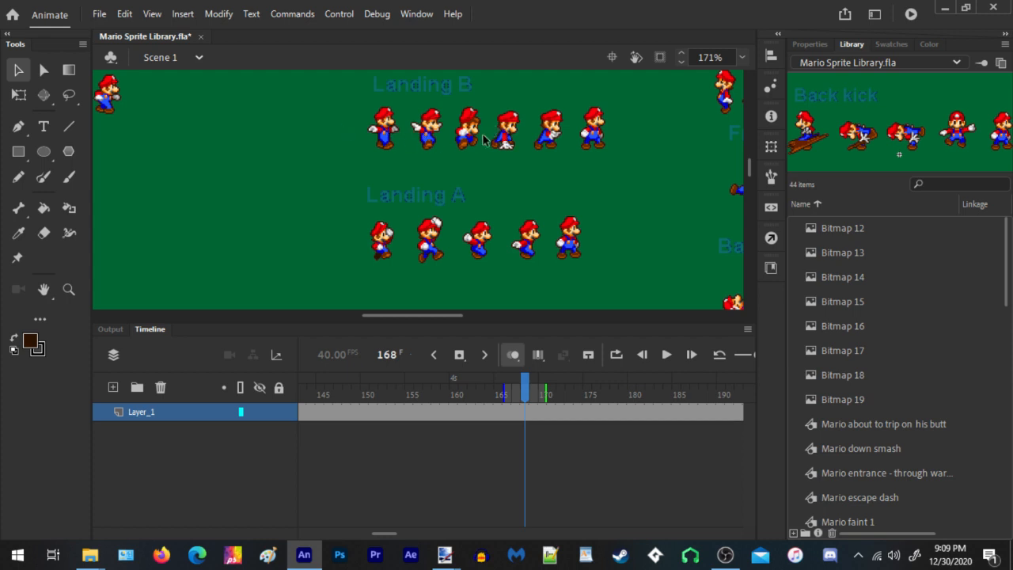
pyautogui.scroll(-5, 521, 174)
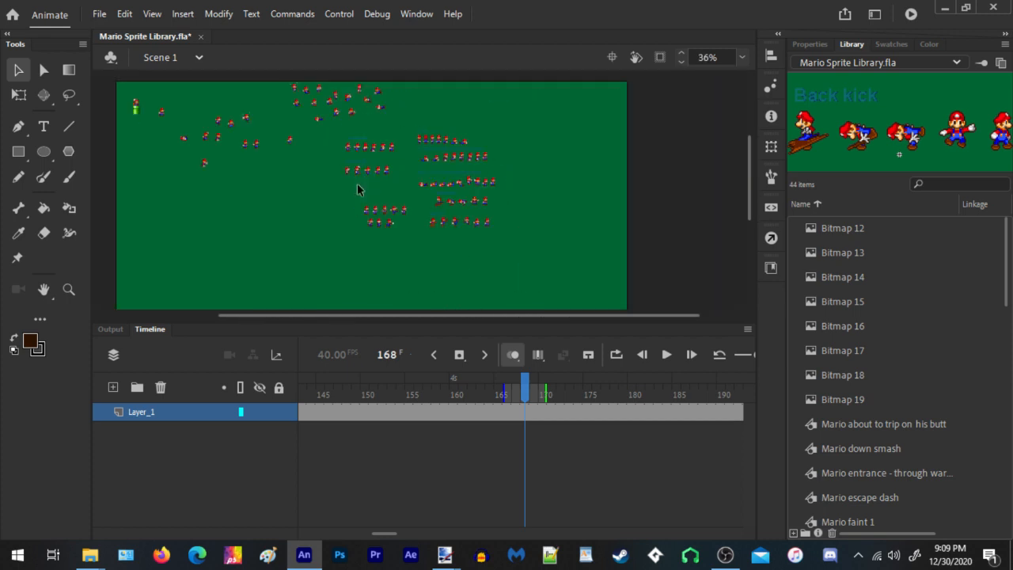
pyautogui.scroll(2, 289, 229)
# Switch to the full Mario sheet in paint.net and copy the Side Smash and Side Smash effects block, excluding the upper Side Smash sprite row
pyautogui.click(447, 557)
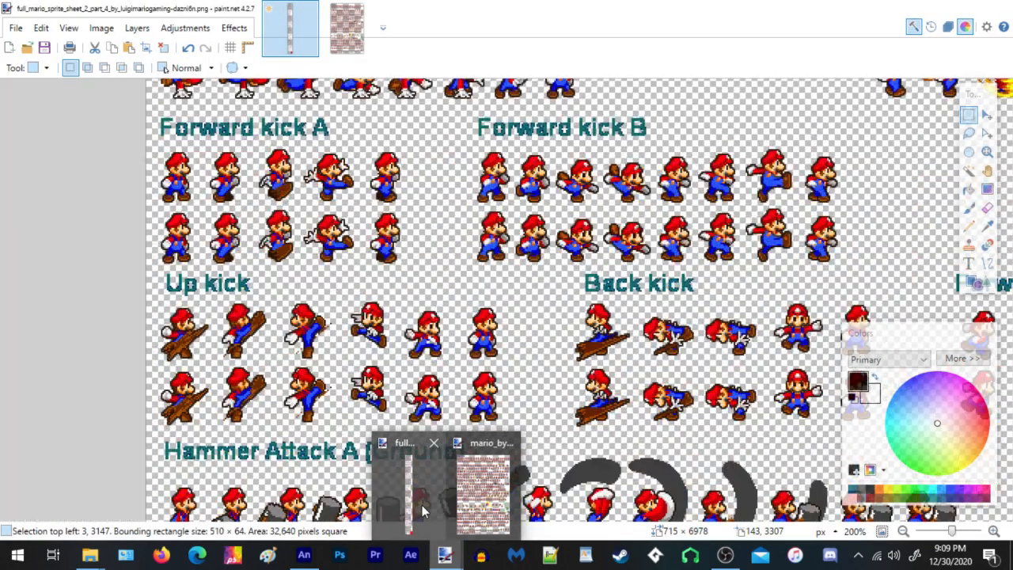
pyautogui.click(420, 507)
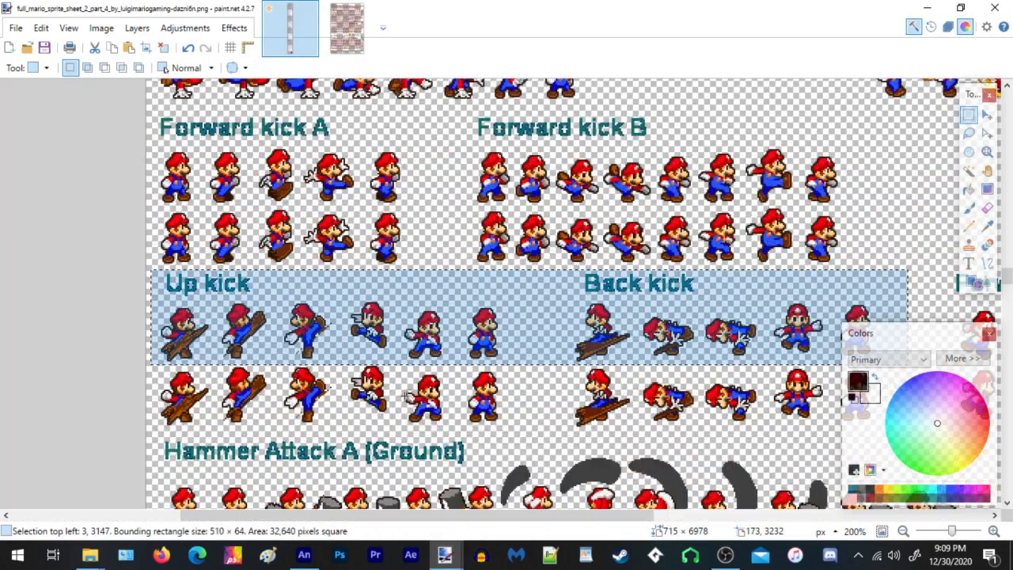
pyautogui.scroll(5, 405, 403)
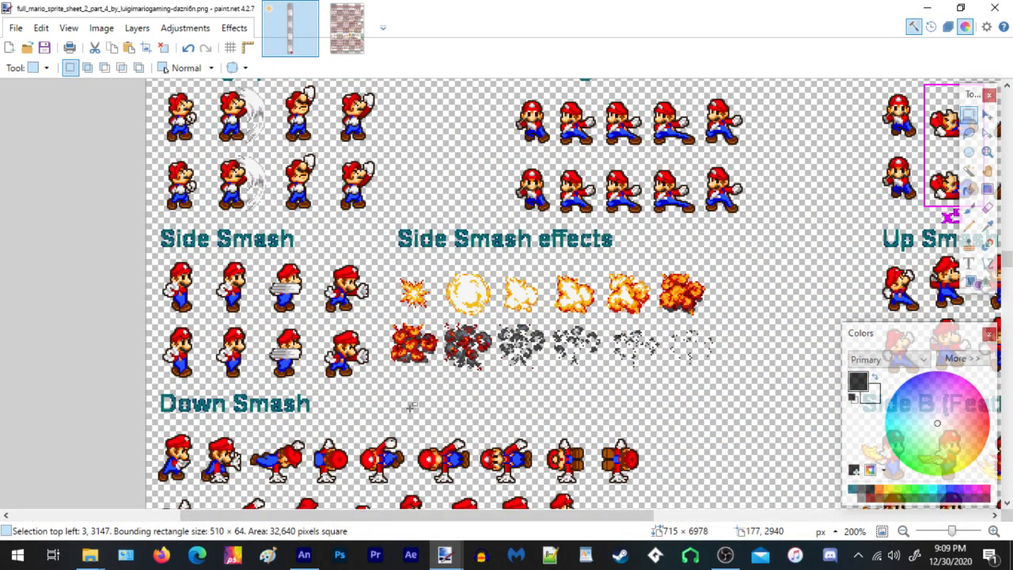
pyautogui.moveTo(144, 219); pyautogui.dragTo(255, 221)
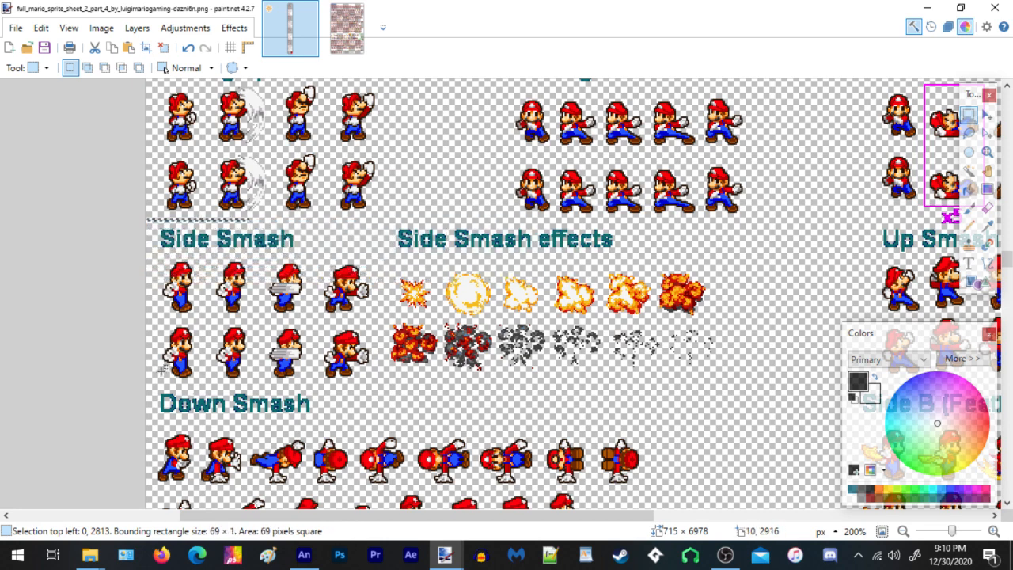
pyautogui.click(226, 212)
pyautogui.moveTo(146, 215); pyautogui.dragTo(764, 385)
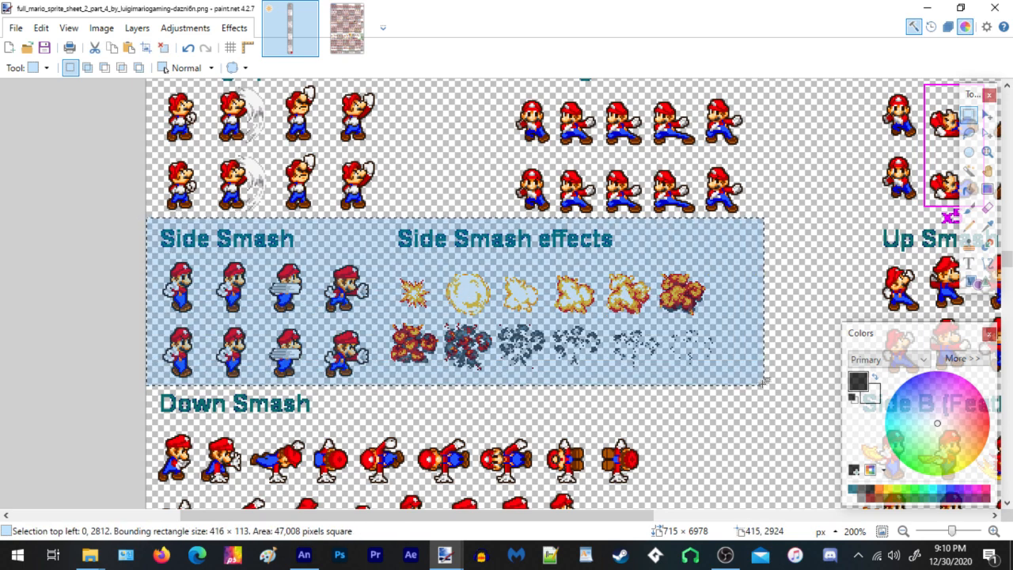
pyautogui.press('alt')
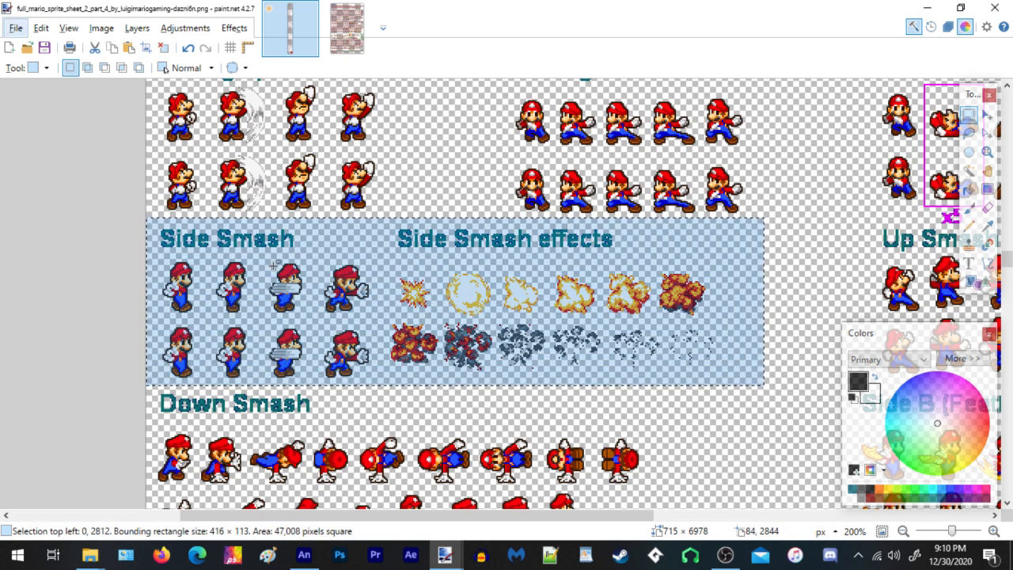
pyautogui.press('alt')
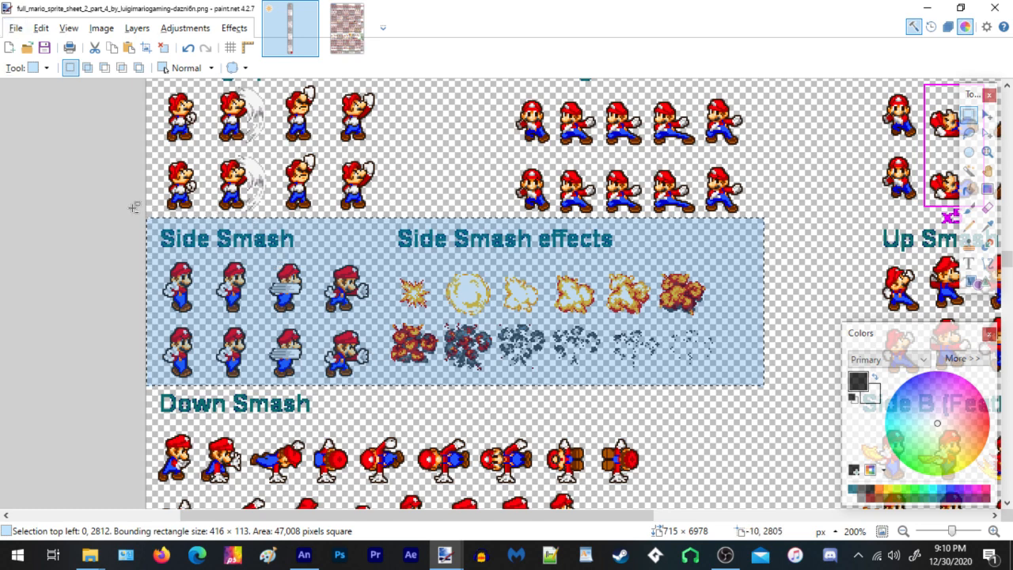
pyautogui.moveTo(134, 257); pyautogui.dragTo(380, 322)
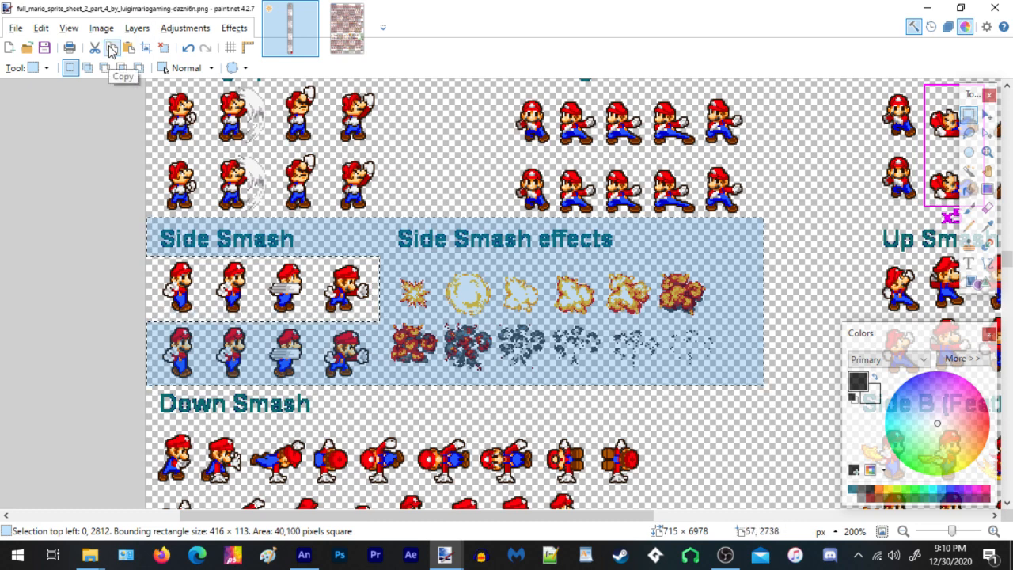
# Switch to Animate, paste the Side Smash block onto the stage, and place it in the empty area below the other rows
pyautogui.click(304, 555)
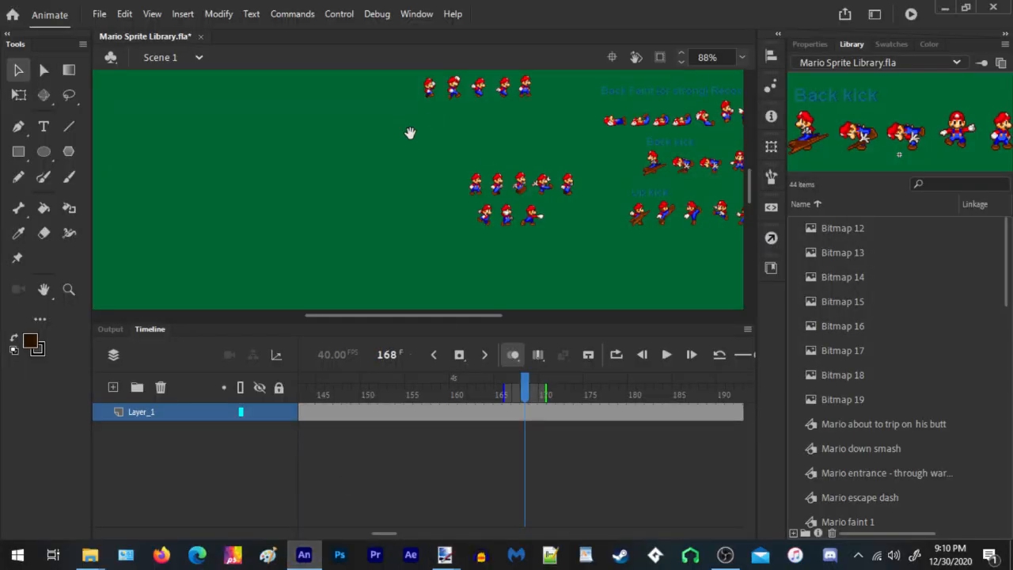
pyautogui.rightClick(448, 174)
pyautogui.click(447, 216)
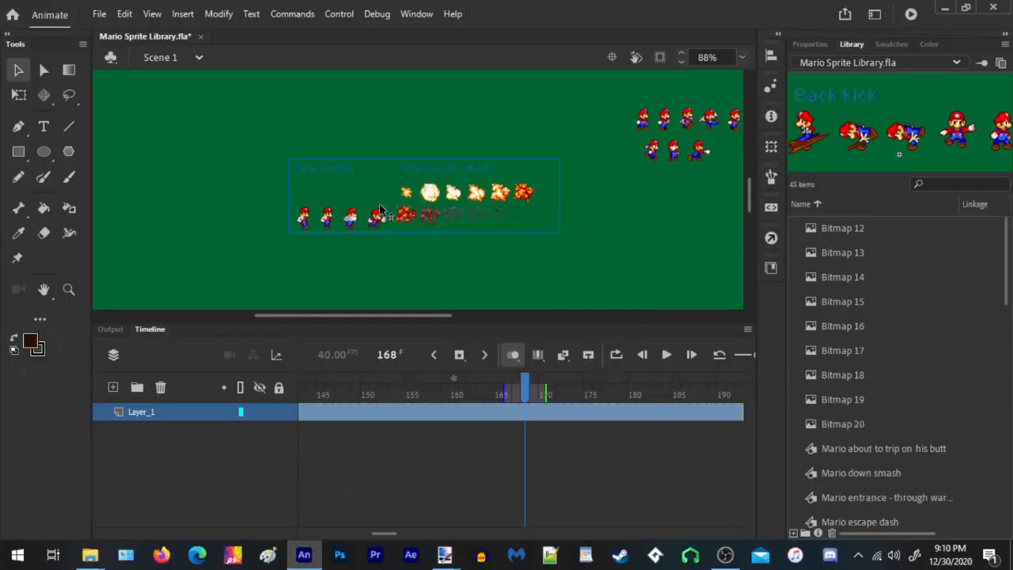
pyautogui.moveTo(306, 194); pyautogui.dragTo(559, 233)
pyautogui.moveTo(630, 181); pyautogui.dragTo(351, 135)
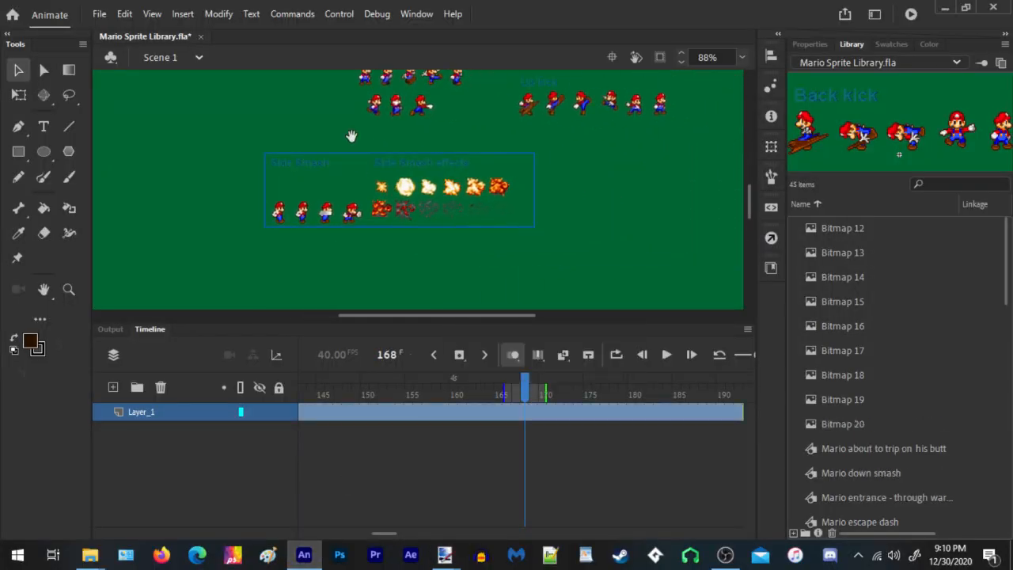
pyautogui.moveTo(419, 202); pyautogui.dragTo(473, 201)
pyautogui.scroll(3, 547, 185)
pyautogui.scroll(1, 546, 190)
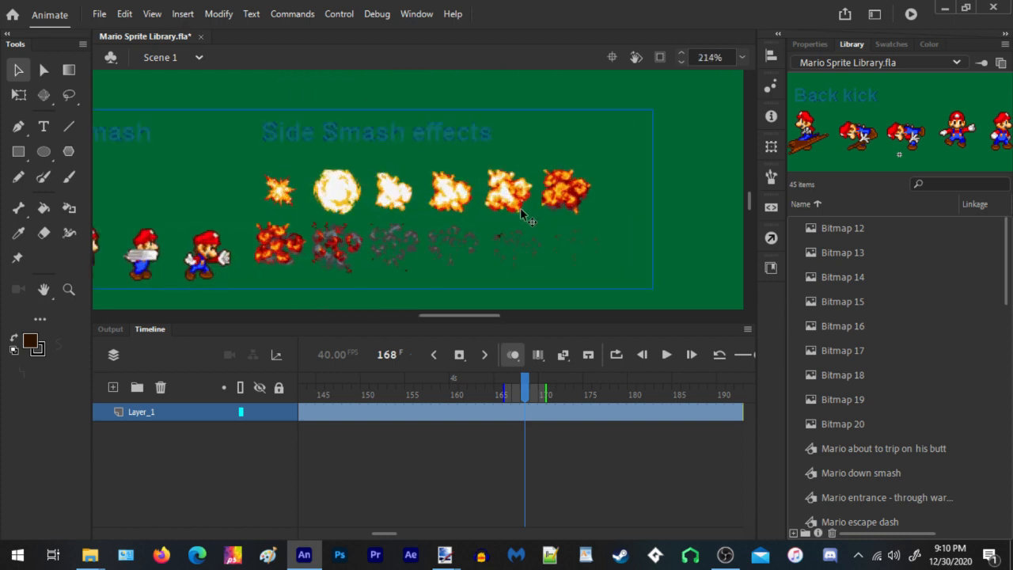
pyautogui.moveTo(315, 203); pyautogui.dragTo(339, 197)
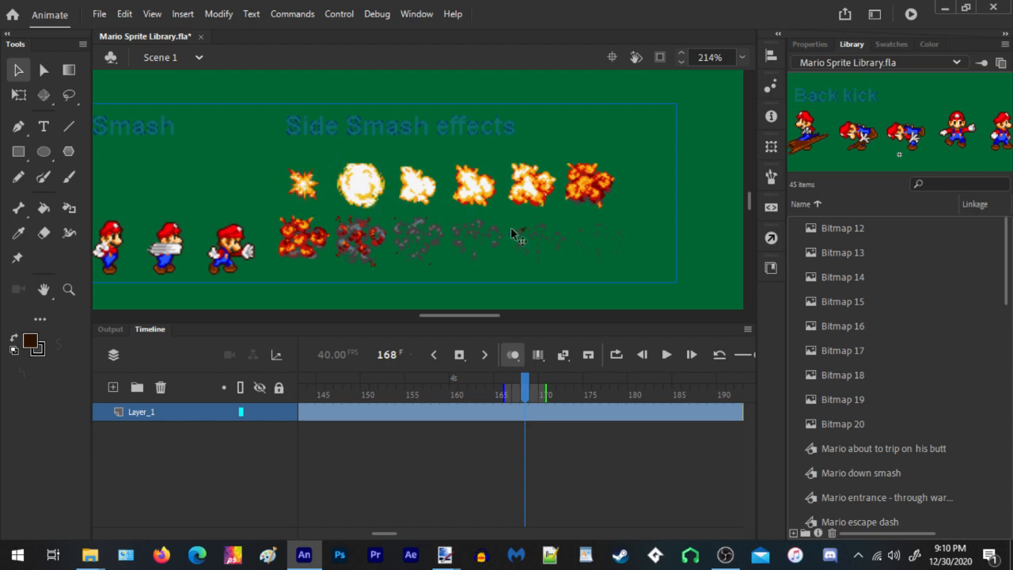
# Trace the Side Smash bitmap with color threshold 1, minimum area 1 pixel, Many Corners and Pixels curve fit
pyautogui.scroll(-3, 466, 223)
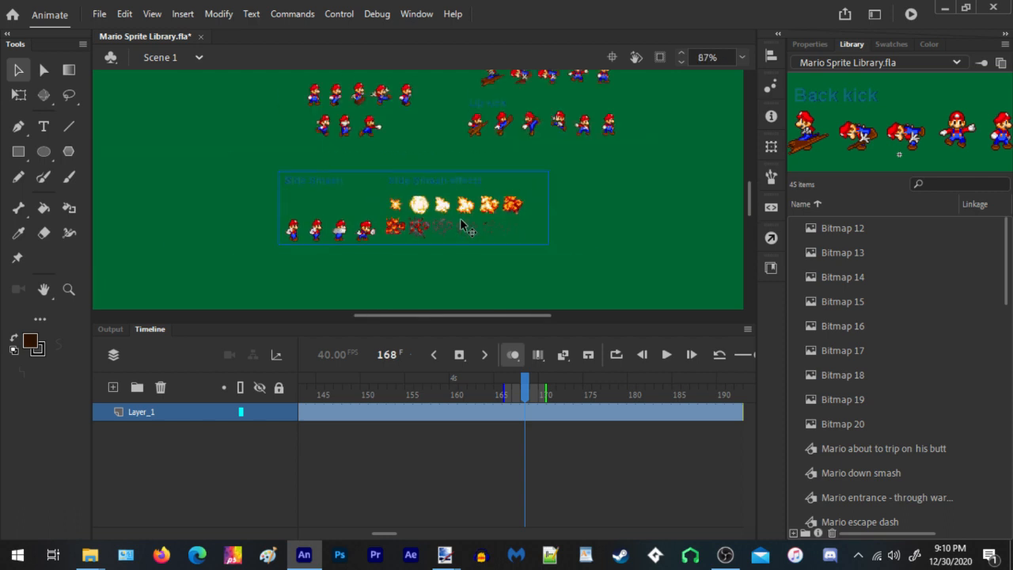
pyautogui.scroll(2, 446, 232)
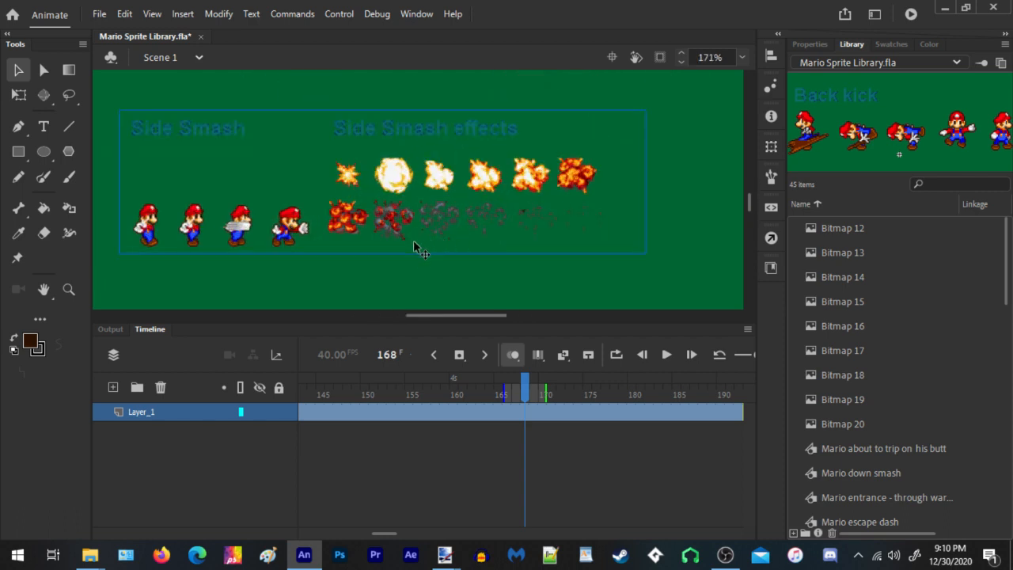
pyautogui.click(402, 282)
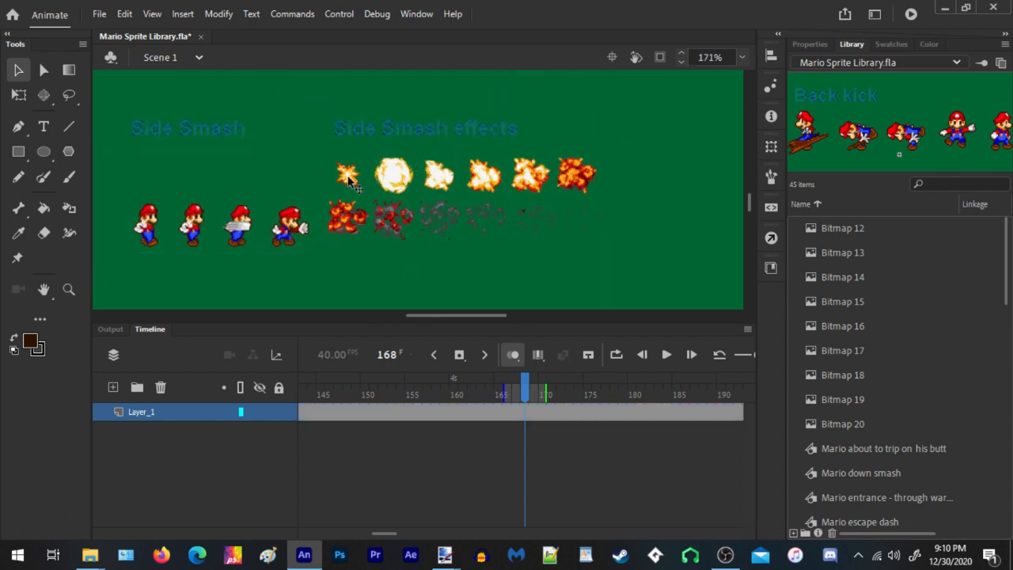
pyautogui.click(408, 228)
pyautogui.click(219, 14)
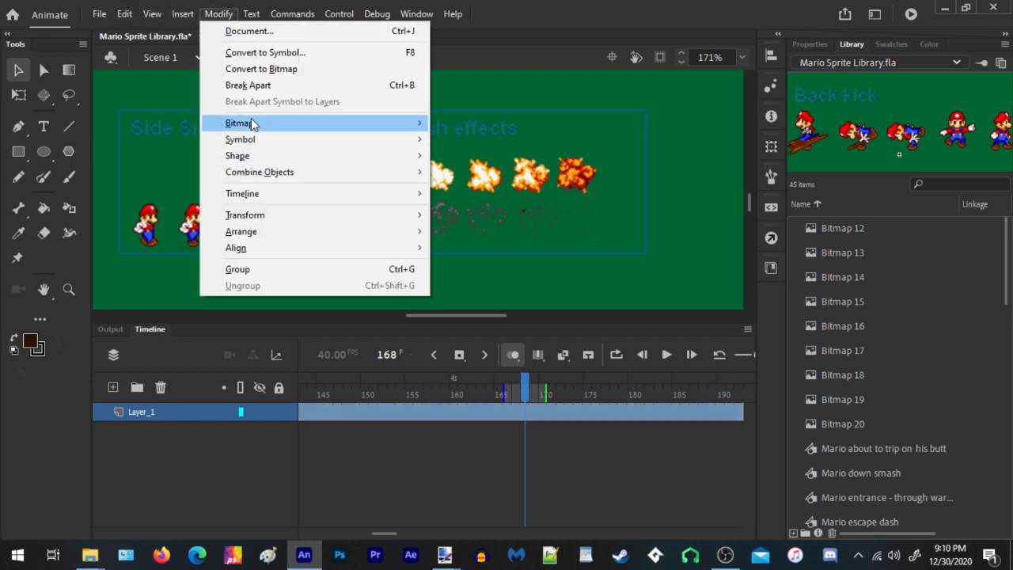
pyautogui.moveTo(250, 122)
pyautogui.click(487, 139)
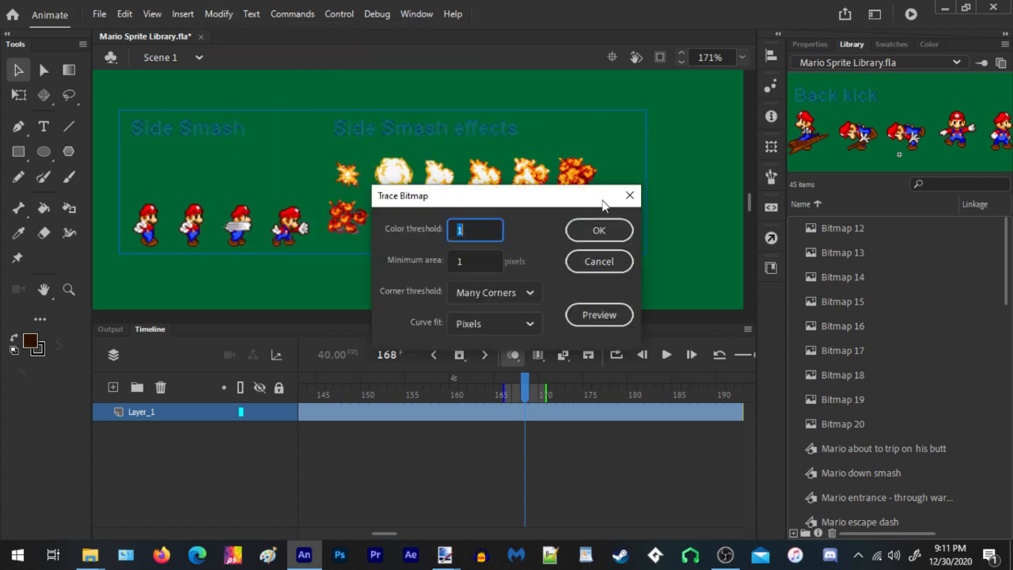
pyautogui.click(599, 229)
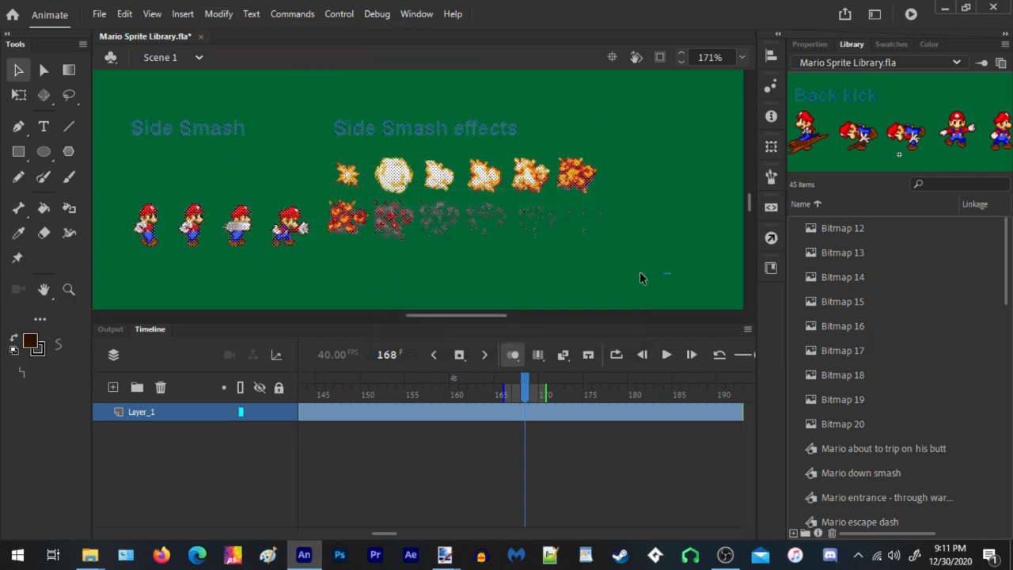
# Place the lower explosion sprites after the upper ones in one row and convert that row to a graphic symbol named Mario smash explode effect
pyautogui.moveTo(671, 273)
pyautogui.mouseDown()
pyautogui.moveTo(322, 202)
pyautogui.moveTo(539, 232)
pyautogui.moveTo(640, 171)
pyautogui.moveTo(613, 175)
pyautogui.mouseUp()
pyautogui.scroll(-1, 317, 186)
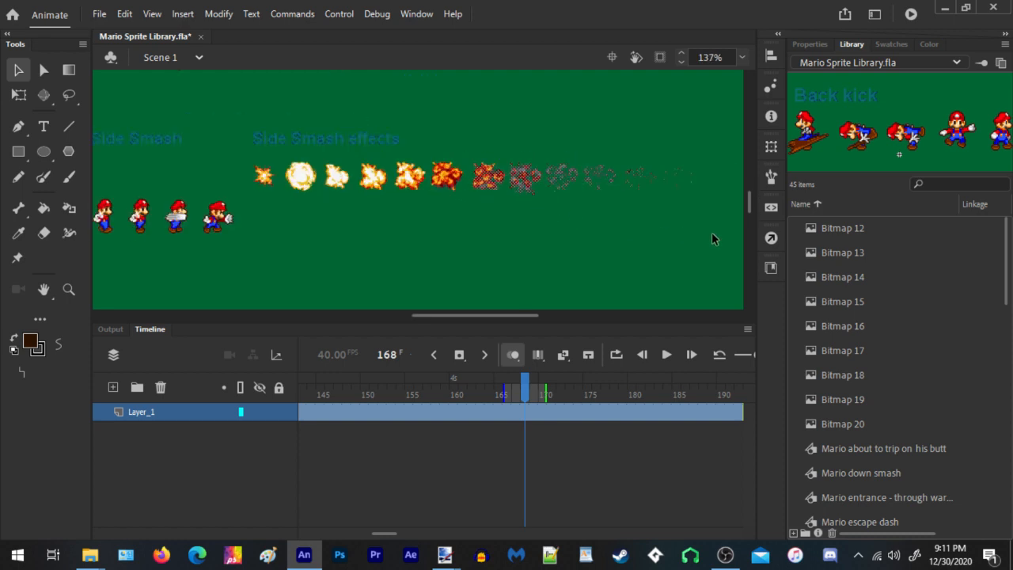
pyautogui.moveTo(712, 236); pyautogui.dragTo(247, 151)
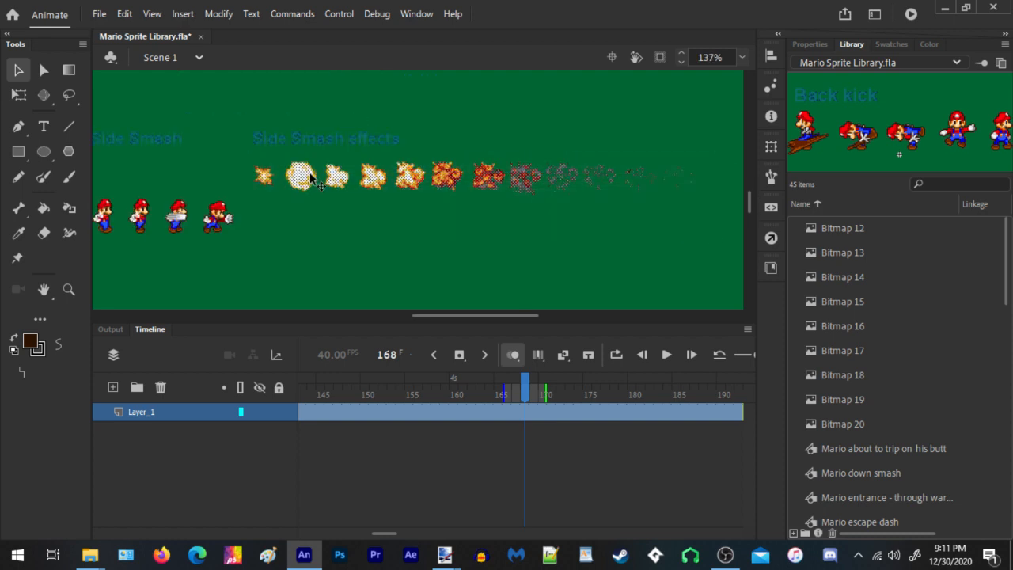
pyautogui.rightClick(310, 178)
pyautogui.click(384, 512)
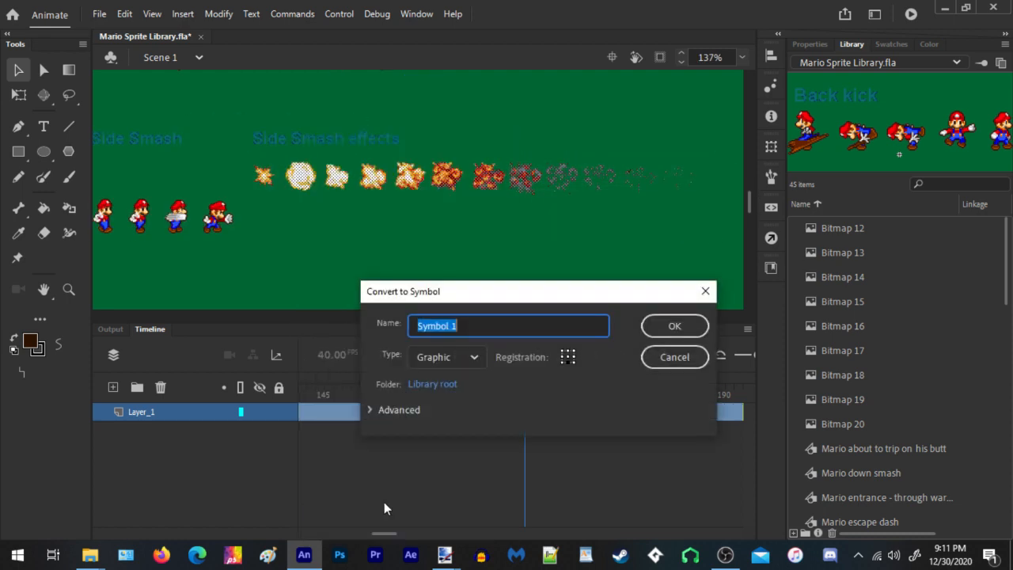
pyautogui.write('Mario smash explode effect')
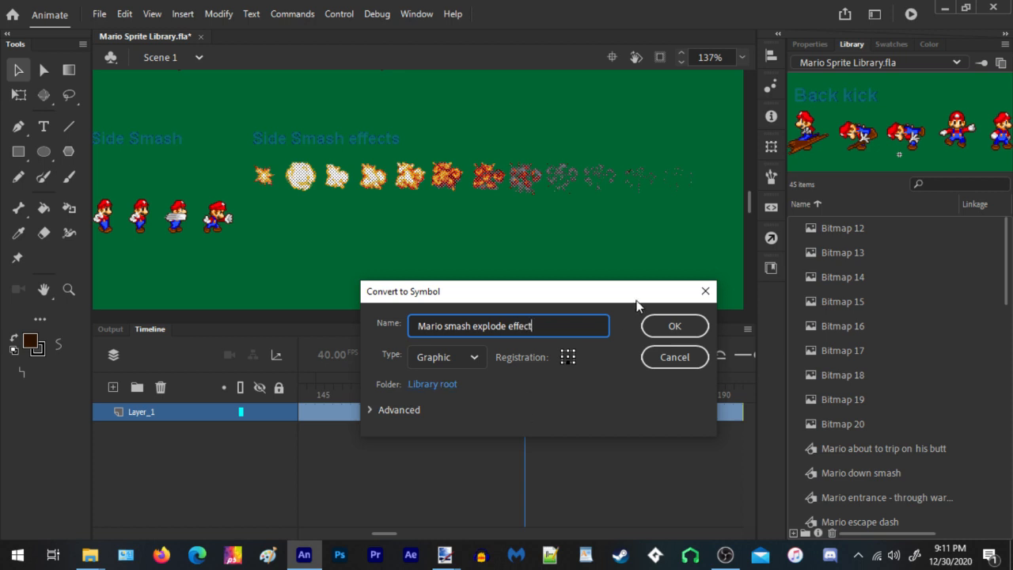
pyautogui.click(675, 325)
# Open the Mario smash explode effect symbol and shift the whole explosion row rightward until its first sprite sits above the registration point
pyautogui.doubleClick(406, 181)
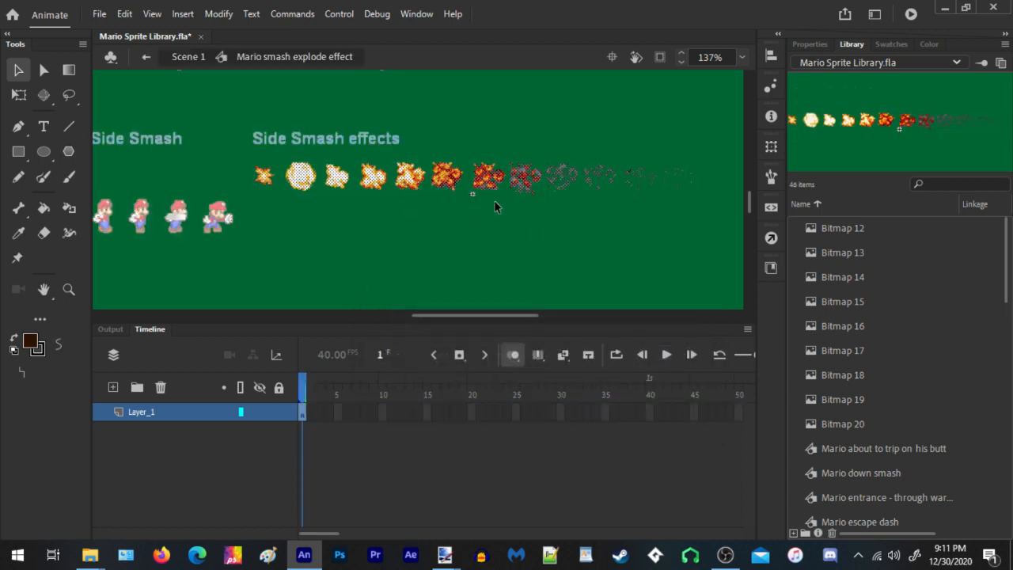
pyautogui.scroll(-2, 375, 210)
pyautogui.scroll(1, 472, 204)
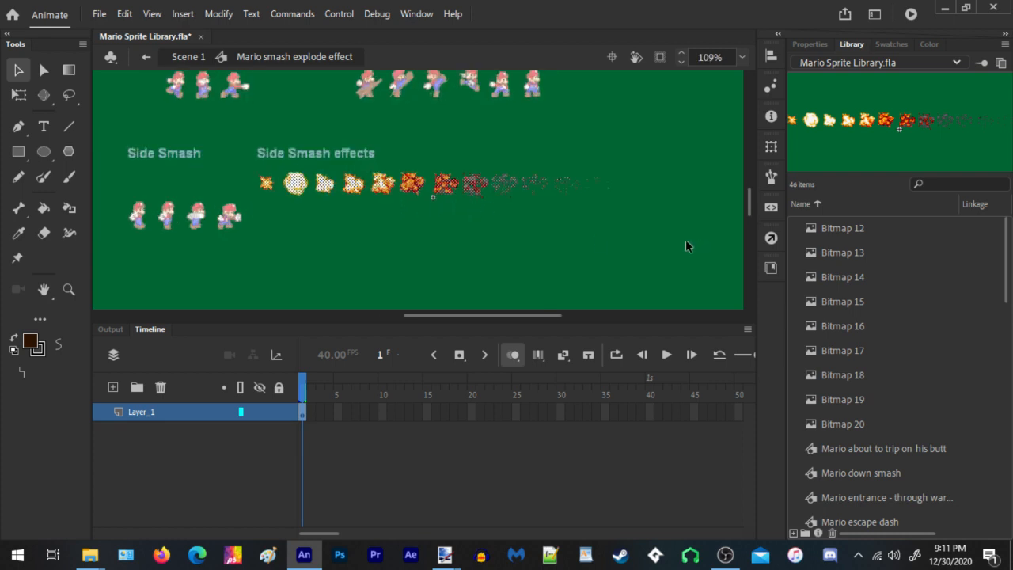
pyautogui.moveTo(675, 244); pyautogui.dragTo(251, 120)
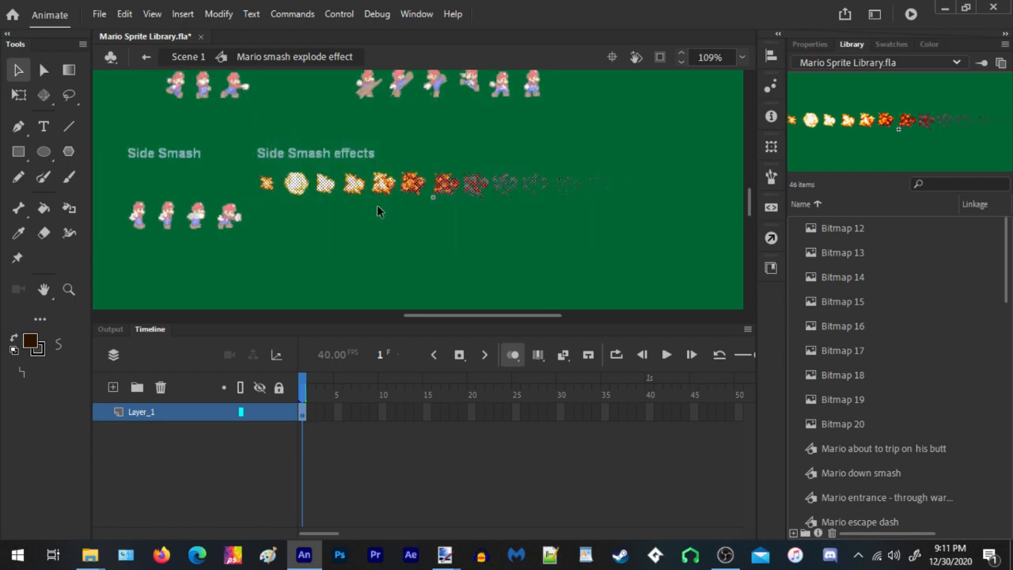
pyautogui.moveTo(377, 206); pyautogui.dragTo(421, 209)
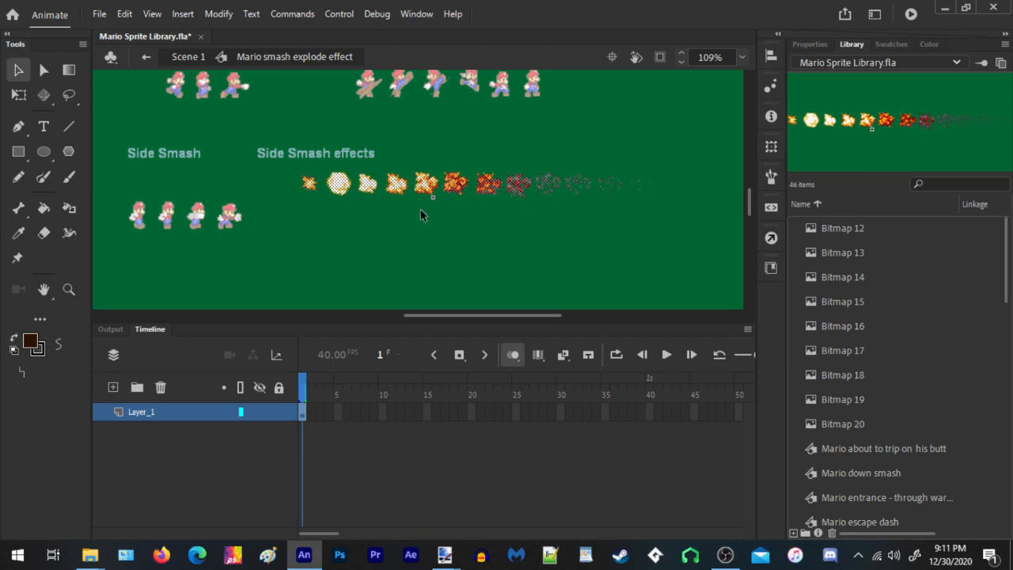
pyautogui.press('Right')
pyautogui.press('Right')
pyautogui.press('Right')
pyautogui.press('Right')
pyautogui.press('Right')
pyautogui.press('Right')
pyautogui.press('Right')
pyautogui.press('Right')
pyautogui.press('Right')
pyautogui.press('Right')
pyautogui.press('Right')
pyautogui.press('Right')
pyautogui.press('Right')
pyautogui.press('Right')
pyautogui.press('Right')
pyautogui.press('Right')
pyautogui.press('Right')
pyautogui.press('Right')
pyautogui.press('Right')
pyautogui.press('Right')
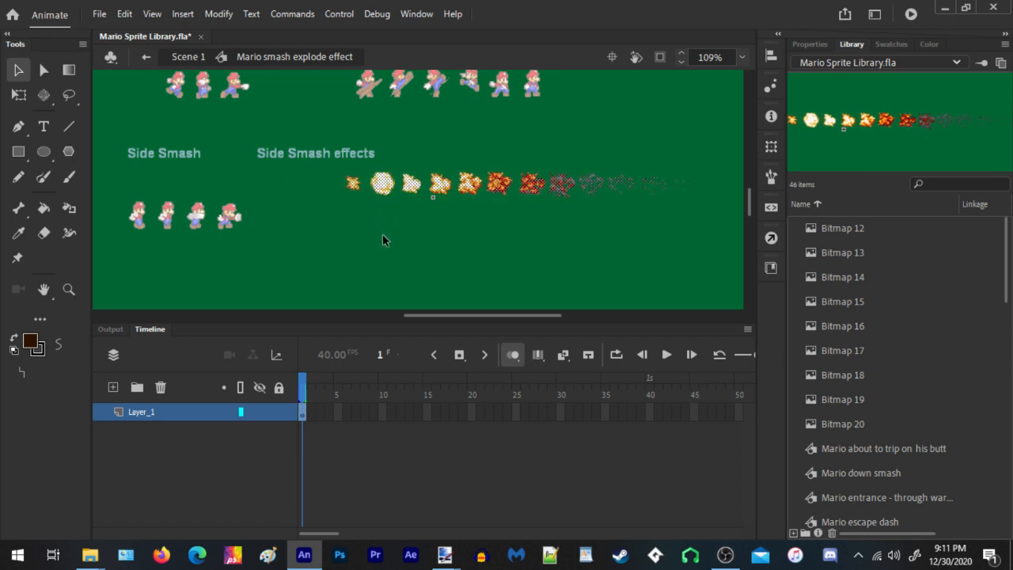
pyautogui.press('Right')
pyautogui.press('Right')
pyautogui.press('Right')
pyautogui.press('Right')
pyautogui.press('Right')
pyautogui.press('Right')
pyautogui.press('Right')
pyautogui.press('Right')
pyautogui.press('Right')
pyautogui.press('Right')
pyautogui.press('Right')
pyautogui.press('Right')
pyautogui.press('Right')
pyautogui.press('Right')
pyautogui.press('Right')
pyautogui.press('Right')
pyautogui.press('Right')
pyautogui.press('Right')
pyautogui.press('Right')
pyautogui.press('Right')
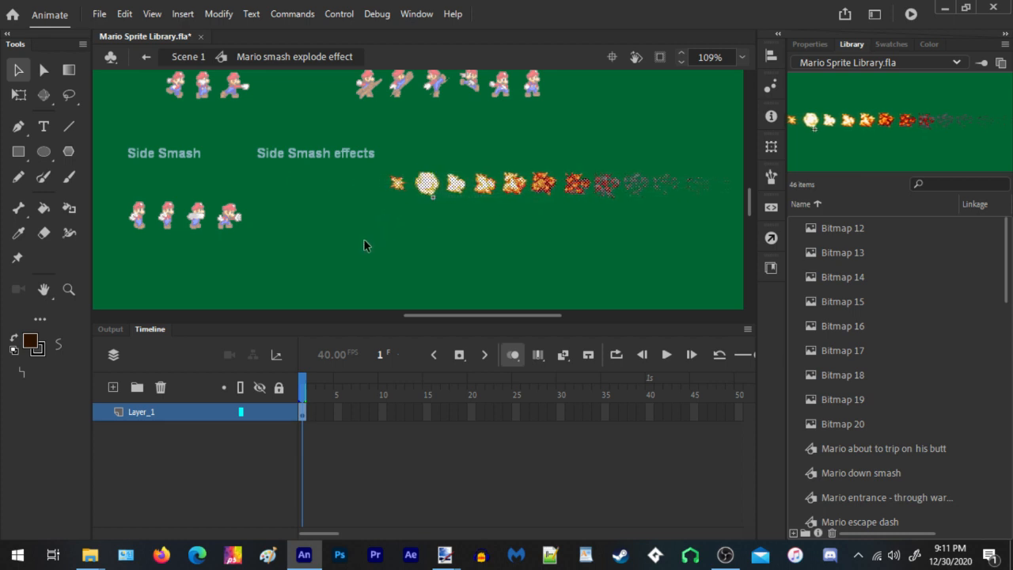
pyautogui.press('Right')
pyautogui.press('Right')
pyautogui.press('Right')
pyautogui.press('Right')
pyautogui.press('Right')
pyautogui.press('Right')
pyautogui.press('Right')
pyautogui.press('Right')
pyautogui.press('Right')
pyautogui.press('Right')
pyautogui.press('Right')
pyautogui.press('Right')
pyautogui.press('Right')
pyautogui.press('Right')
pyautogui.press('Right')
pyautogui.press('Right')
pyautogui.press('Right')
pyautogui.press('Right')
pyautogui.press('Right')
pyautogui.press('Right')
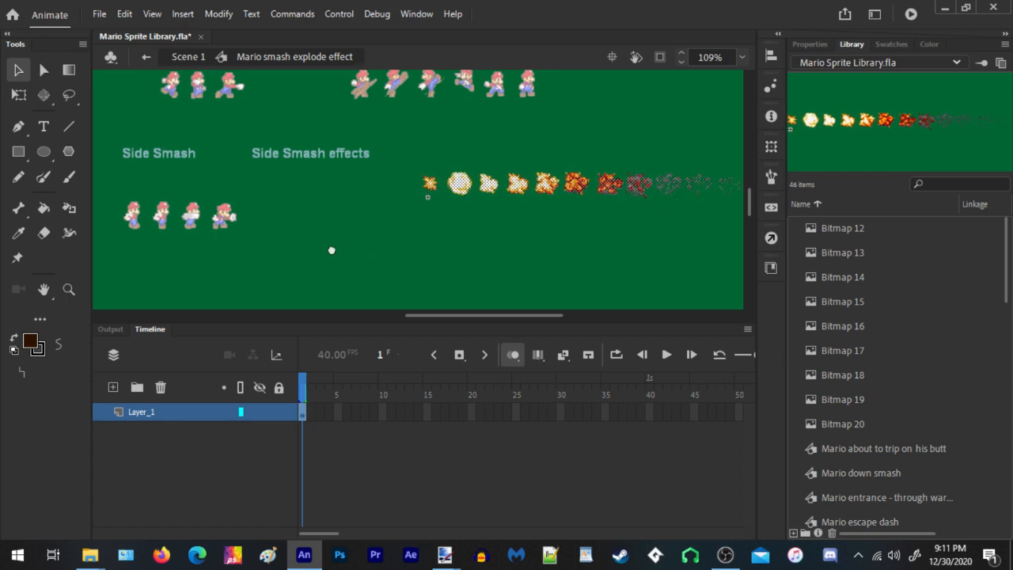
# Cut every explosion sprite except the first one from frame 1
pyautogui.moveTo(332, 250); pyautogui.dragTo(204, 282)
pyautogui.moveTo(699, 149); pyautogui.dragTo(251, 282)
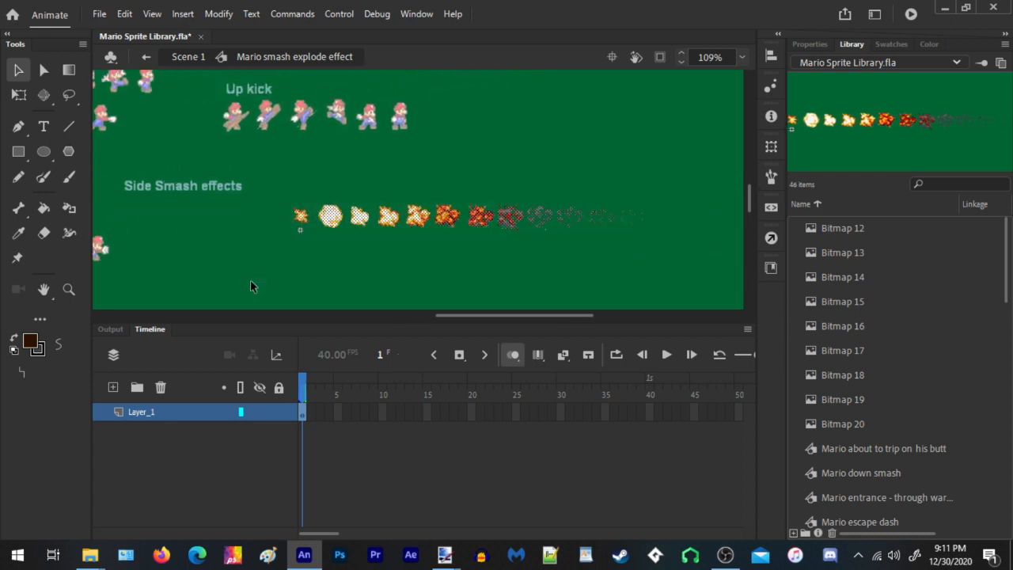
pyautogui.moveTo(690, 144); pyautogui.dragTo(312, 274)
pyautogui.rightClick(330, 217)
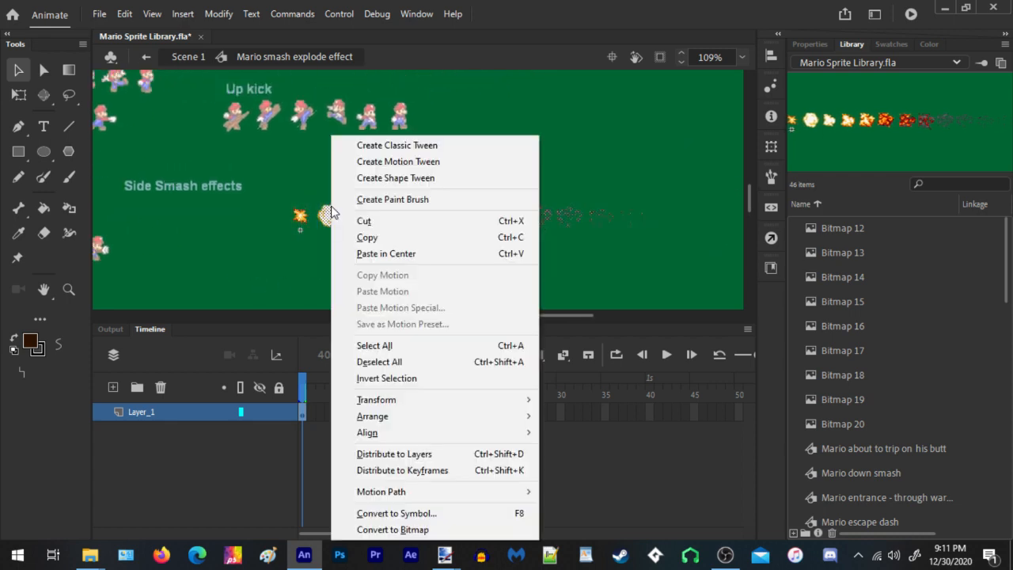
pyautogui.click(332, 217)
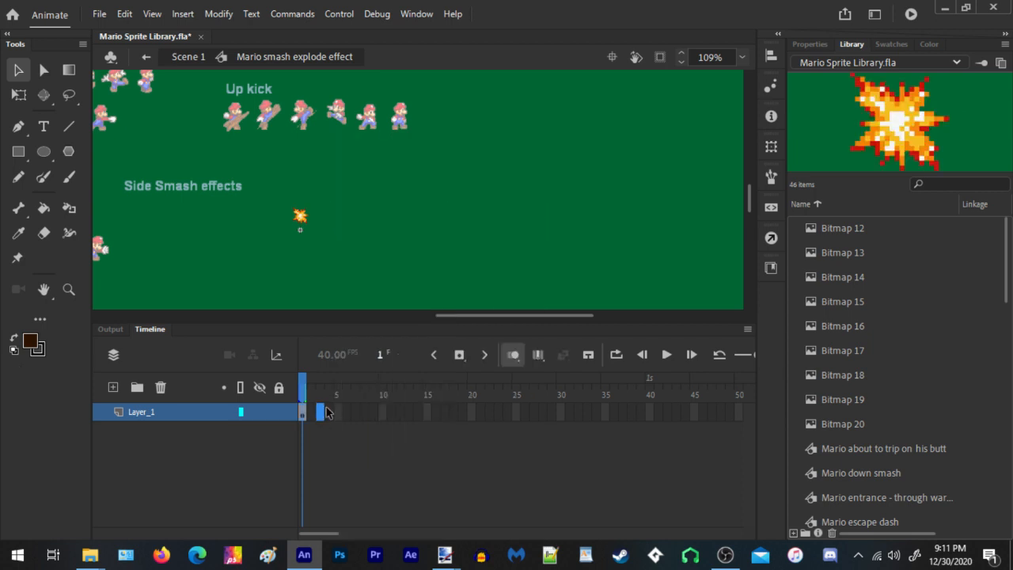
# Insert blank keyframes on every second frame from frame 3 through frame 13
pyautogui.click(319, 394)
pyautogui.click(340, 415)
pyautogui.press('F7')
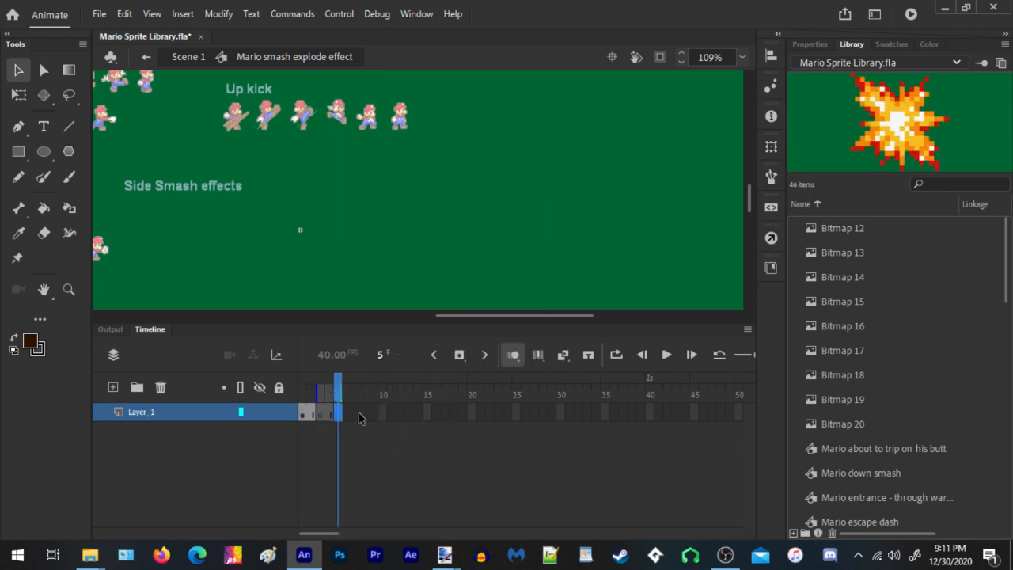
pyautogui.click(358, 415)
pyautogui.press('F7')
pyautogui.click(375, 412)
pyautogui.press('F7')
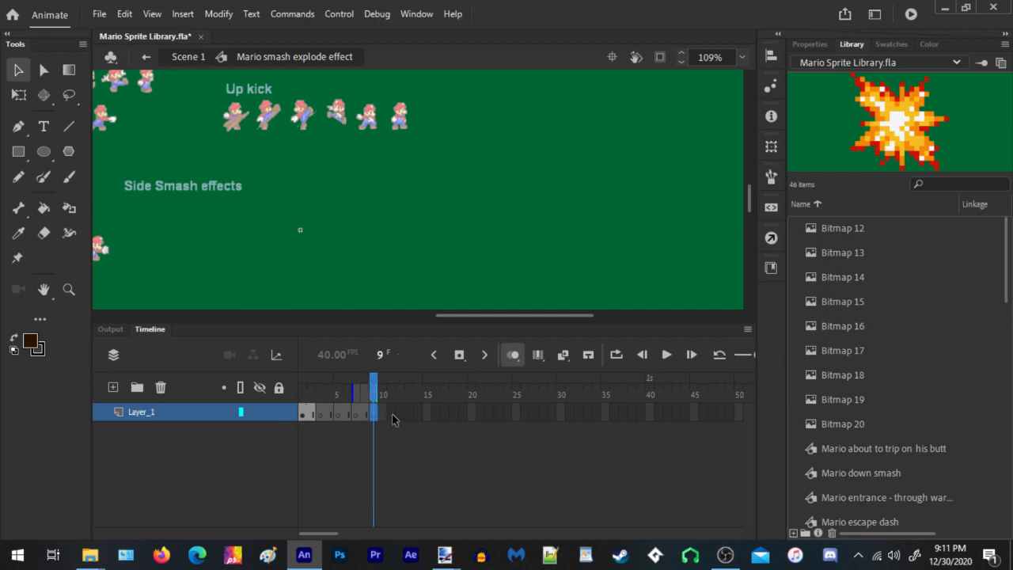
pyautogui.click(392, 413)
pyautogui.press('F7')
pyautogui.press('F7')
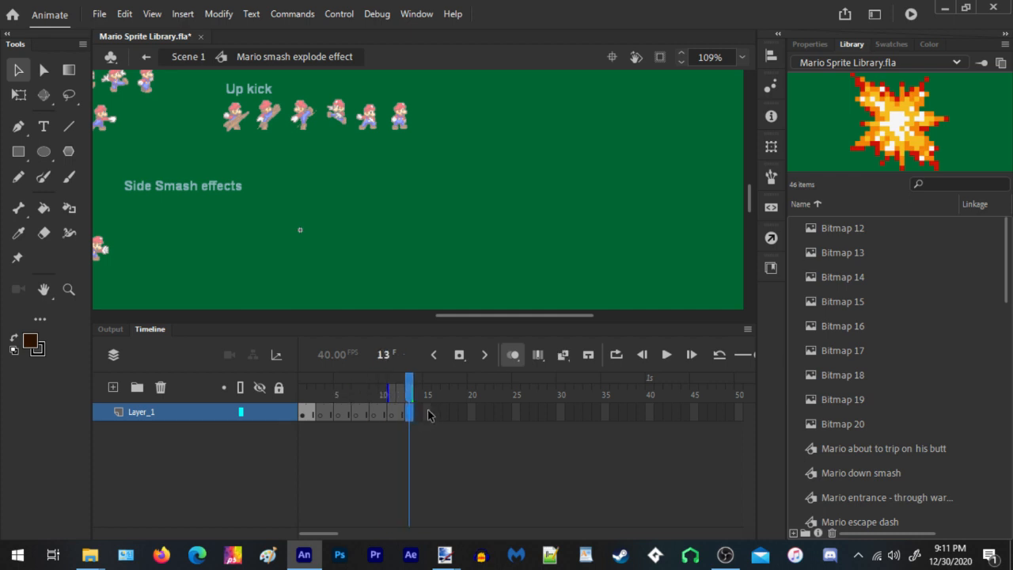
# Add five more blank keyframes starting at frame 15 and extend them to two frames each, ending the timeline at frame 24
pyautogui.click(429, 415)
pyautogui.press('F7')
pyautogui.press('F7')
pyautogui.press('F7')
pyautogui.press('F7')
pyautogui.press('F7')
pyautogui.click(430, 419)
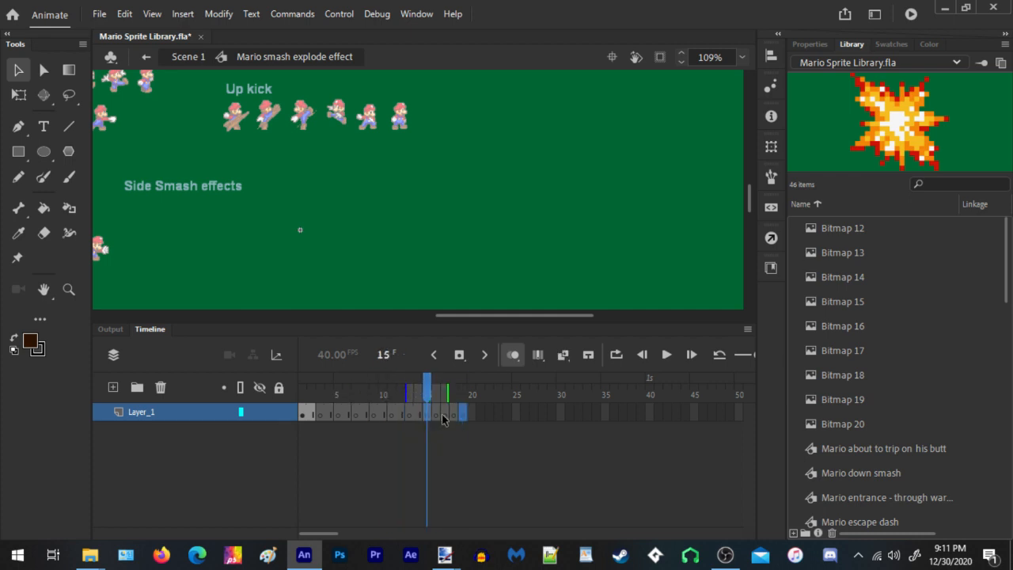
pyautogui.press('F5')
pyautogui.click(454, 416)
pyautogui.press('F5')
pyautogui.click(478, 417)
pyautogui.press('F5')
pyautogui.click(471, 419)
pyautogui.press('F5')
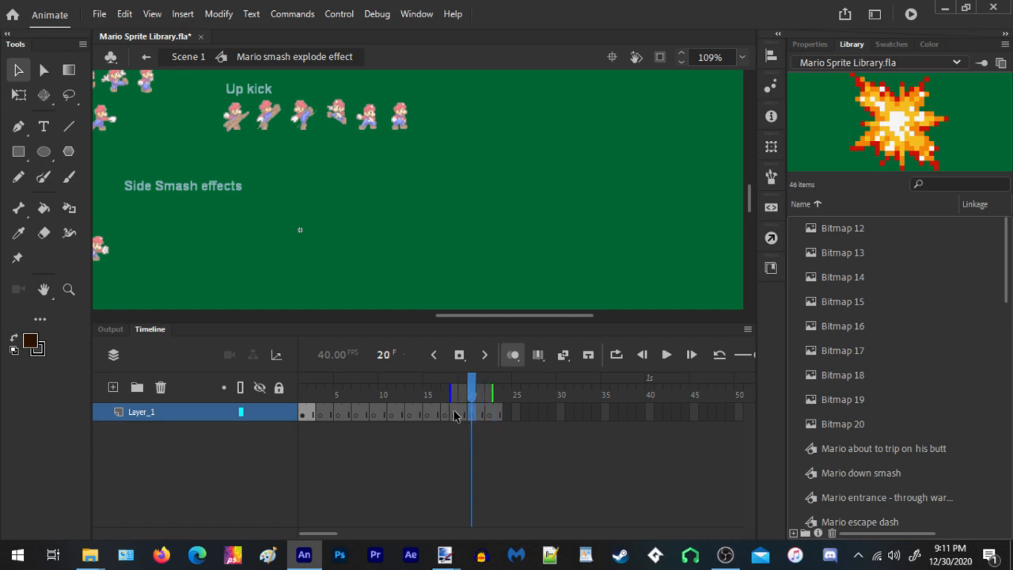
pyautogui.click(448, 416)
pyautogui.press('F5')
# Paste the remaining explosion sprites in place on frame 3, align the second sprite above the registration point, and cut the ones after it
pyautogui.click(306, 414)
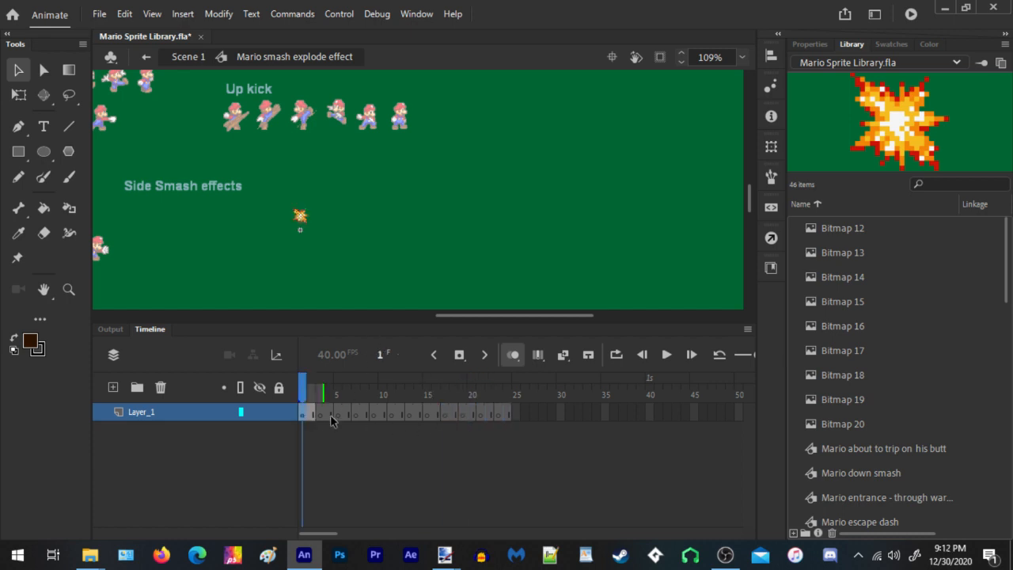
pyautogui.click(319, 415)
pyautogui.rightClick(387, 97)
pyautogui.click(448, 153)
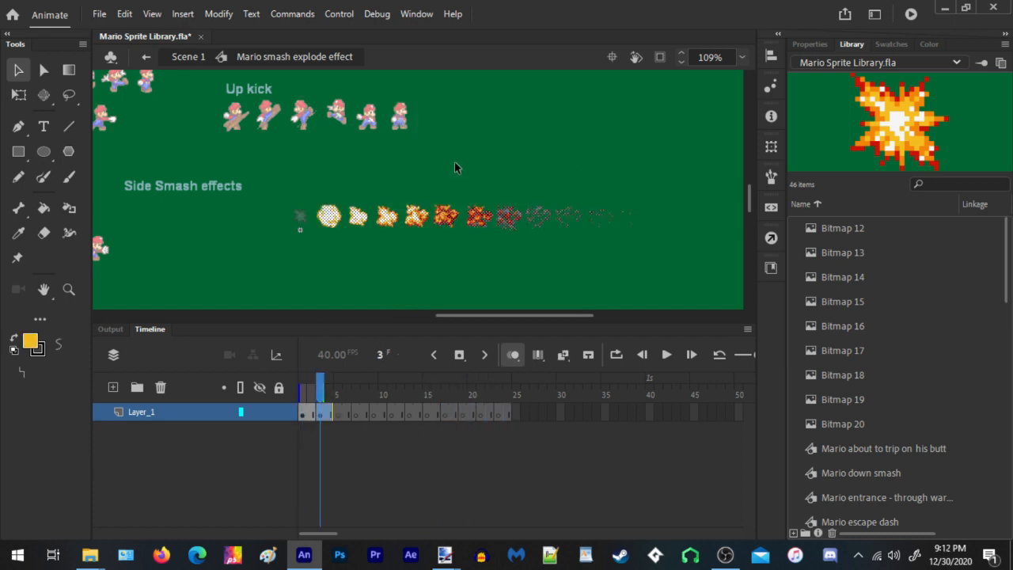
pyautogui.moveTo(653, 165); pyautogui.dragTo(319, 236)
pyautogui.rightClick(319, 236)
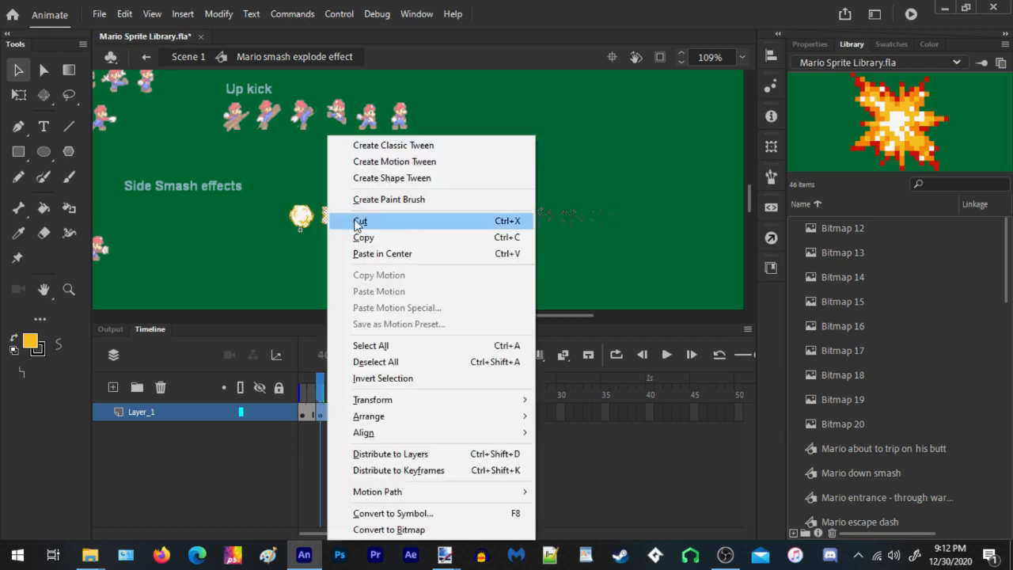
pyautogui.click(339, 219)
# Place the cut sprites on frame 5 with the third explosion sprite above the registration point, and cut those after it
pyautogui.click(337, 415)
pyautogui.rightClick(377, 211)
pyautogui.click(397, 221)
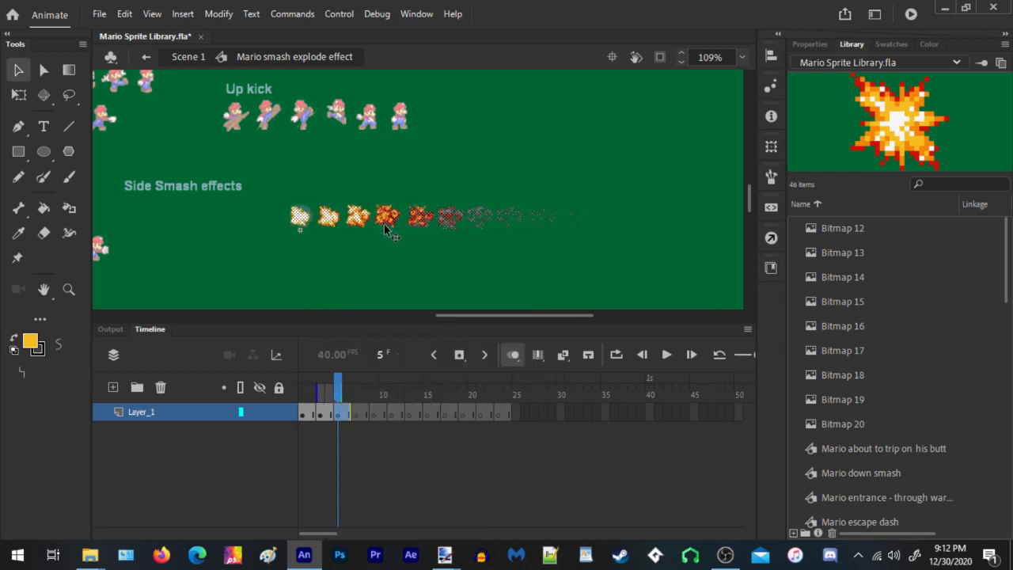
pyautogui.moveTo(674, 163); pyautogui.dragTo(321, 254)
pyautogui.rightClick(327, 224)
pyautogui.click(369, 219)
# Place the cut sprites on frame 7 with the fourth explosion sprite above the registration point, and cut those after it
pyautogui.click(355, 414)
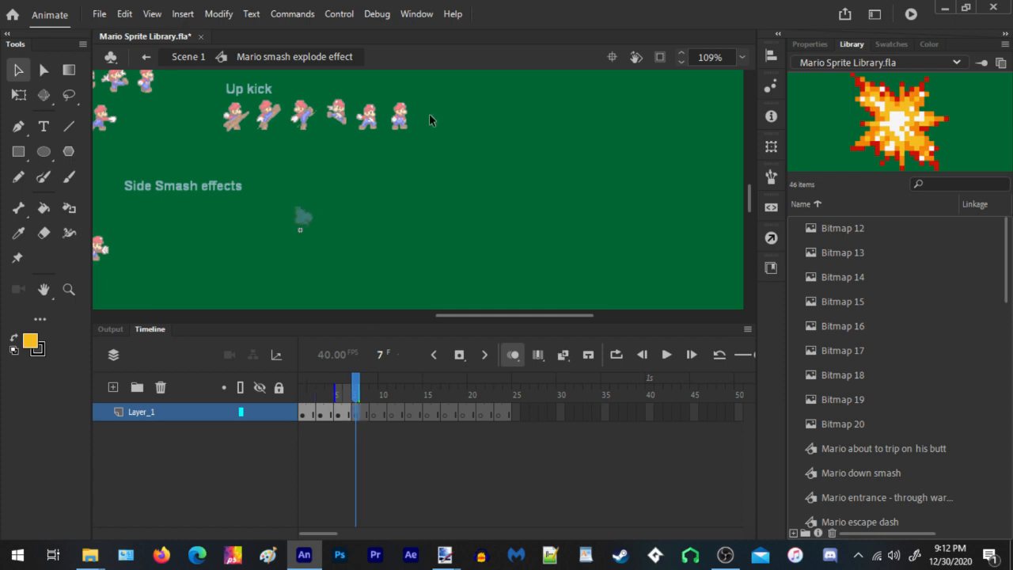
pyautogui.rightClick(430, 118)
pyautogui.click(501, 177)
pyautogui.moveTo(626, 164); pyautogui.dragTo(321, 258)
pyautogui.rightClick(326, 231)
pyautogui.click(356, 220)
# Place the cut sprites on frame 9 with the fifth explosion sprite above the registration point, and cut those after it
pyautogui.click(366, 414)
pyautogui.click(373, 414)
pyautogui.rightClick(333, 278)
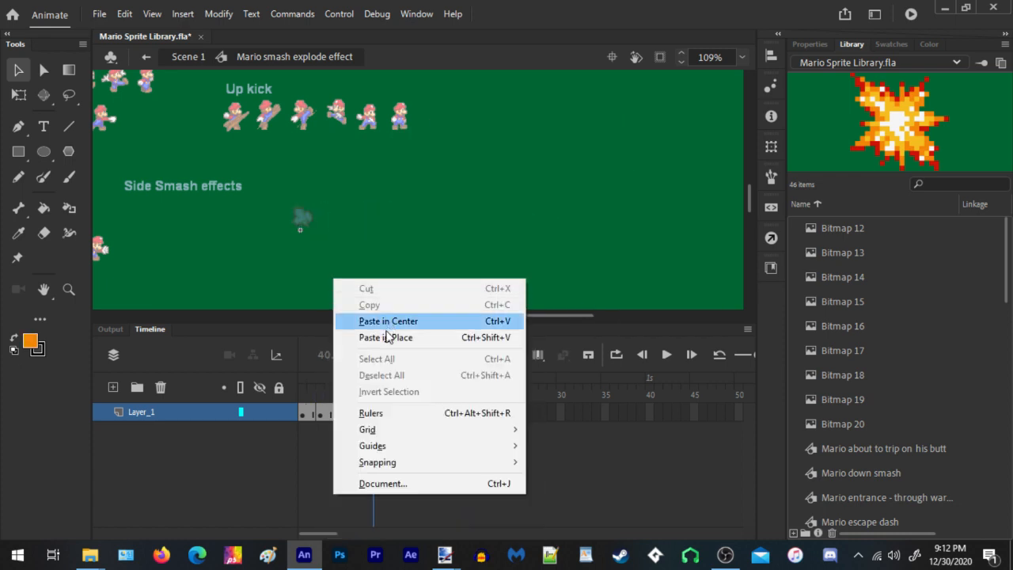
pyautogui.click(388, 336)
pyautogui.moveTo(613, 155); pyautogui.dragTo(315, 304)
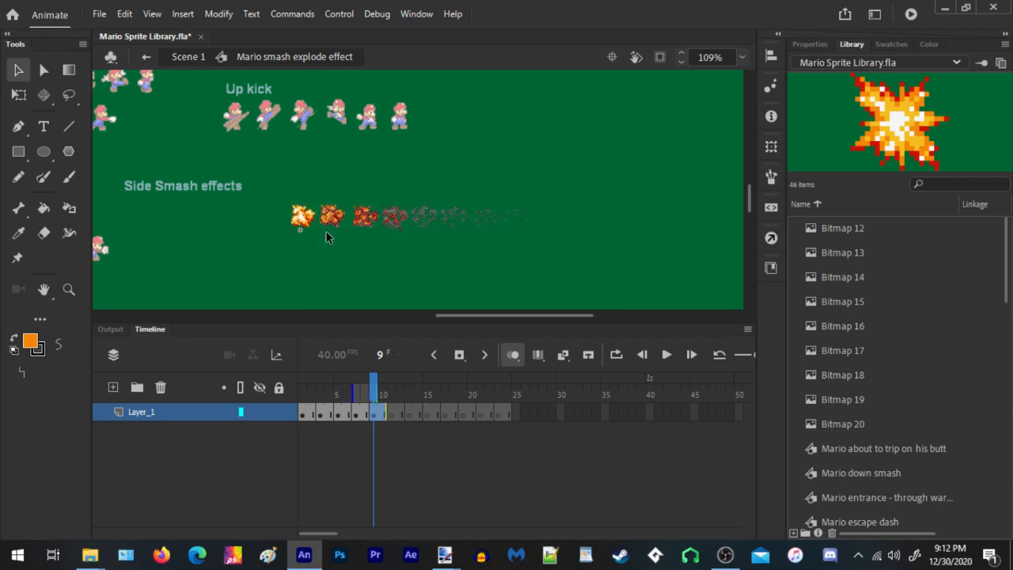
pyautogui.rightClick(326, 233)
pyautogui.click(370, 220)
# Place the cut sprites on frame 11 with the sixth explosion sprite above the registration point, and cut those after it
pyautogui.click(391, 413)
pyautogui.rightClick(383, 197)
pyautogui.click(426, 253)
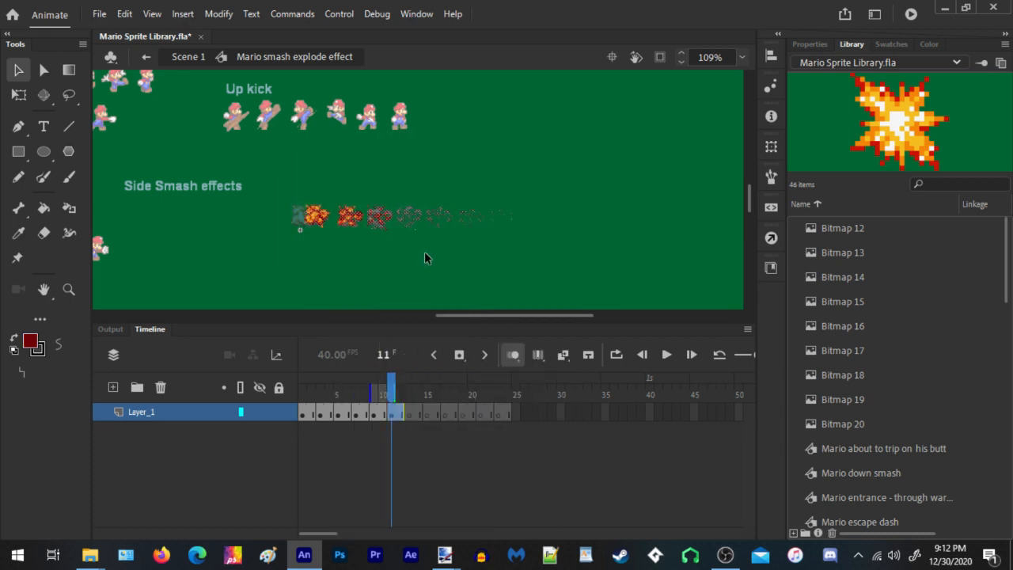
pyautogui.moveTo(564, 131); pyautogui.dragTo(323, 261)
pyautogui.rightClick(331, 133)
pyautogui.click(372, 219)
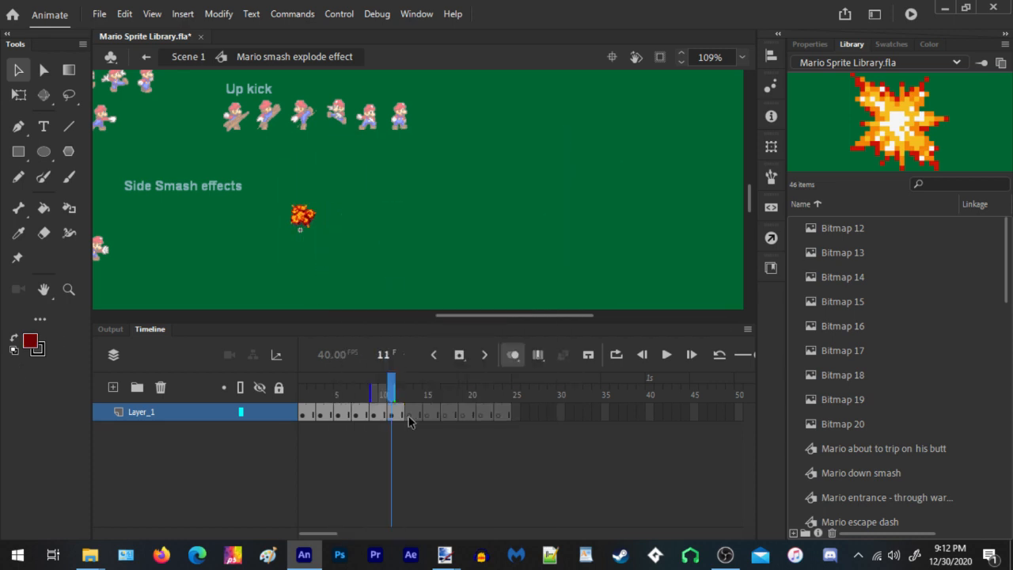
# Place the cut sprites on frame 13 with the seventh explosion sprite above the registration point, and cut those after it
pyautogui.click(408, 413)
pyautogui.rightClick(393, 249)
pyautogui.click(427, 307)
pyautogui.moveTo(568, 146); pyautogui.dragTo(317, 265)
pyautogui.rightClick(336, 216)
pyautogui.click(368, 224)
# Place the cut sprites on frame 15 with the eighth explosion sprite above the registration point, and cut those after it
pyautogui.click(427, 411)
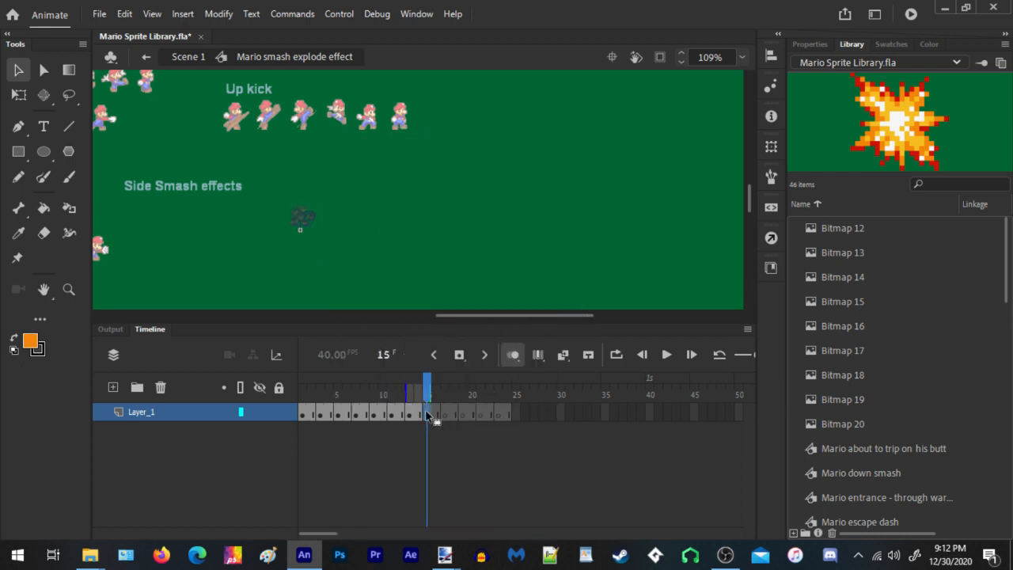
pyautogui.rightClick(379, 222)
pyautogui.click(433, 284)
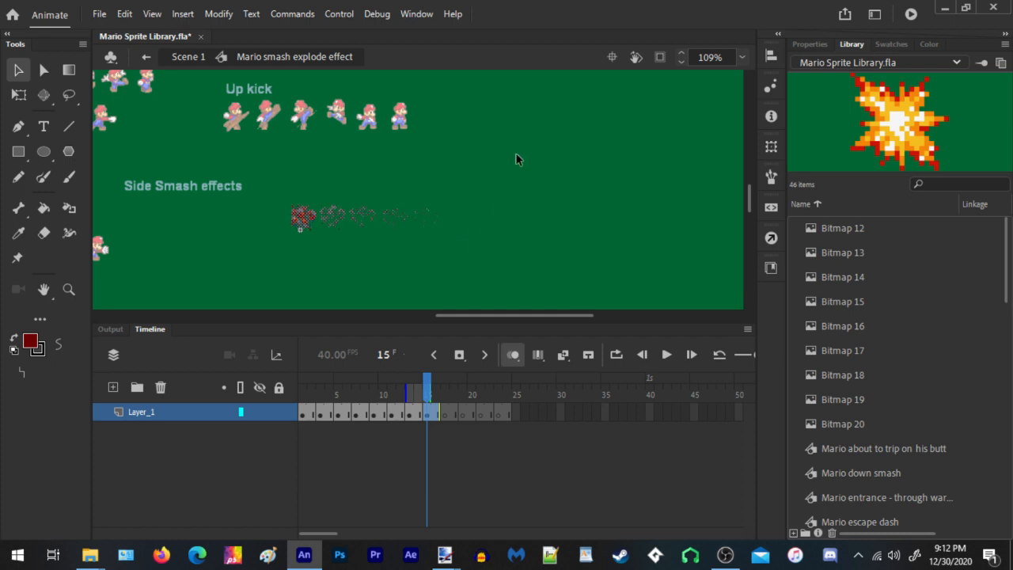
pyautogui.moveTo(488, 135); pyautogui.dragTo(319, 283)
pyautogui.rightClick(329, 228)
pyautogui.click(364, 220)
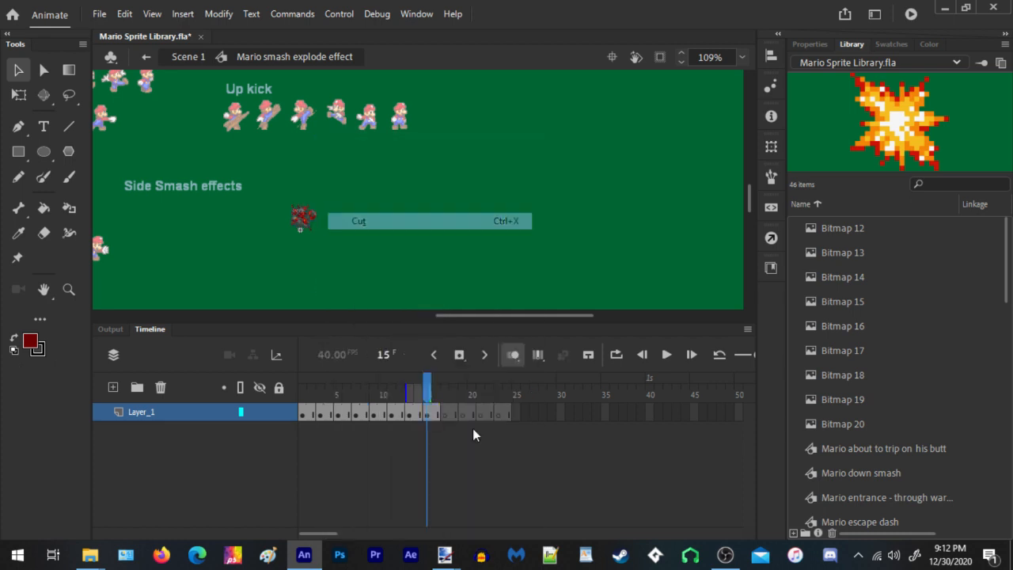
# Place the cut smoke sprites on frame 17 with the ninth sprite above the registration point, and cut those after it
pyautogui.click(444, 411)
pyautogui.rightClick(402, 204)
pyautogui.click(394, 226)
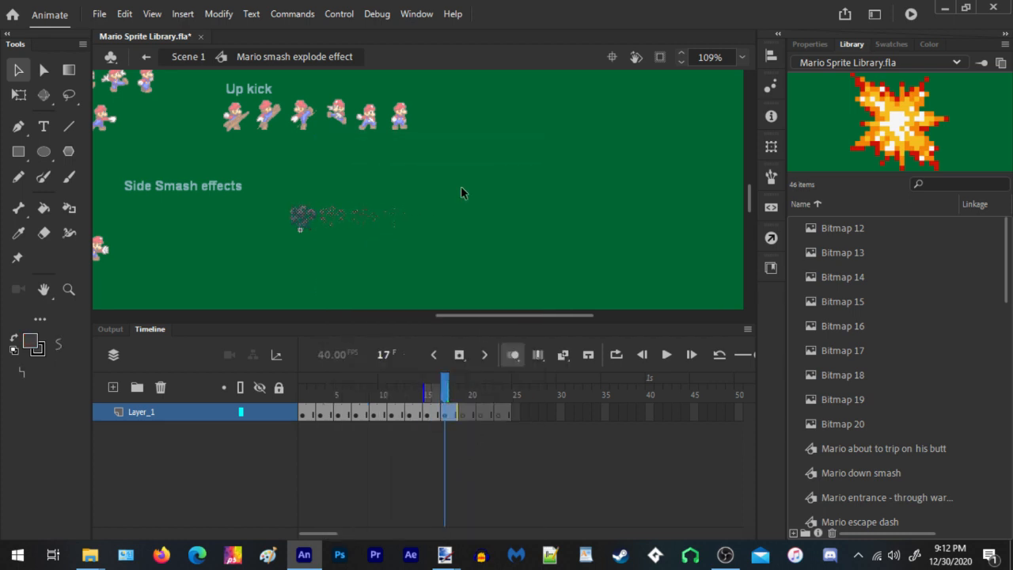
pyautogui.moveTo(480, 152); pyautogui.dragTo(319, 251)
pyautogui.rightClick(329, 220)
pyautogui.click(350, 222)
# Place the cut smoke sprites on frame 19 with the tenth sprite above the registration point, and cut those after it
pyautogui.click(464, 412)
pyautogui.rightClick(391, 142)
pyautogui.click(412, 165)
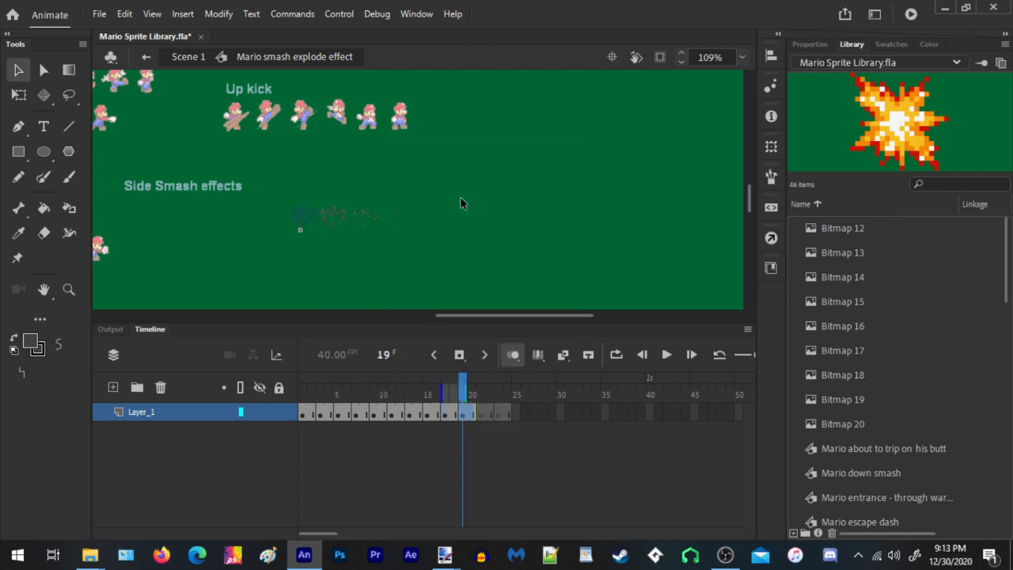
pyautogui.moveTo(496, 159); pyautogui.dragTo(320, 268)
pyautogui.rightClick(321, 229)
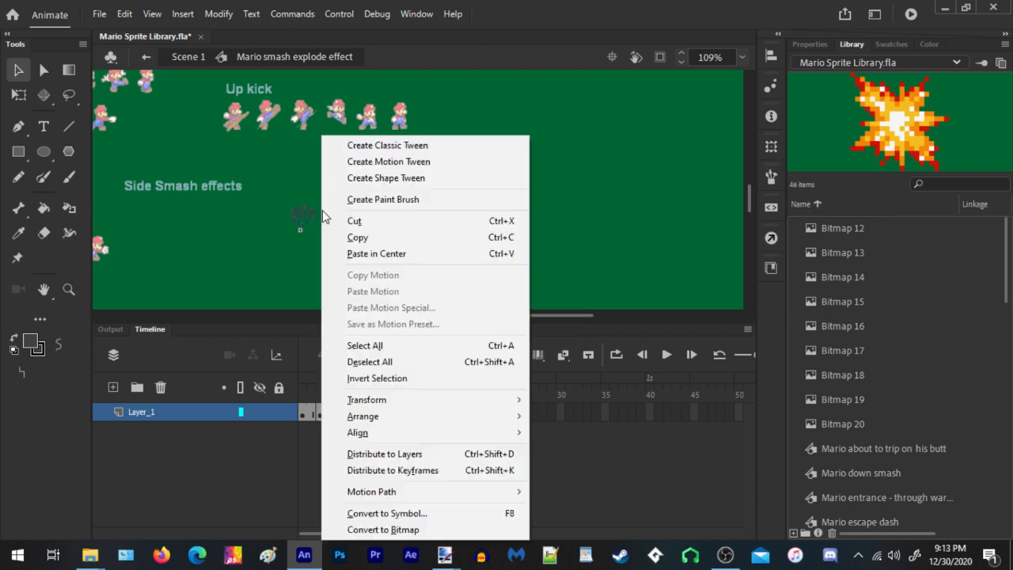
pyautogui.click(349, 220)
# Place the cut smoke sprites on frame 21 with the eleventh sprite above the registration point, and cut the one after it
pyautogui.click(481, 412)
pyautogui.rightClick(355, 141)
pyautogui.click(410, 205)
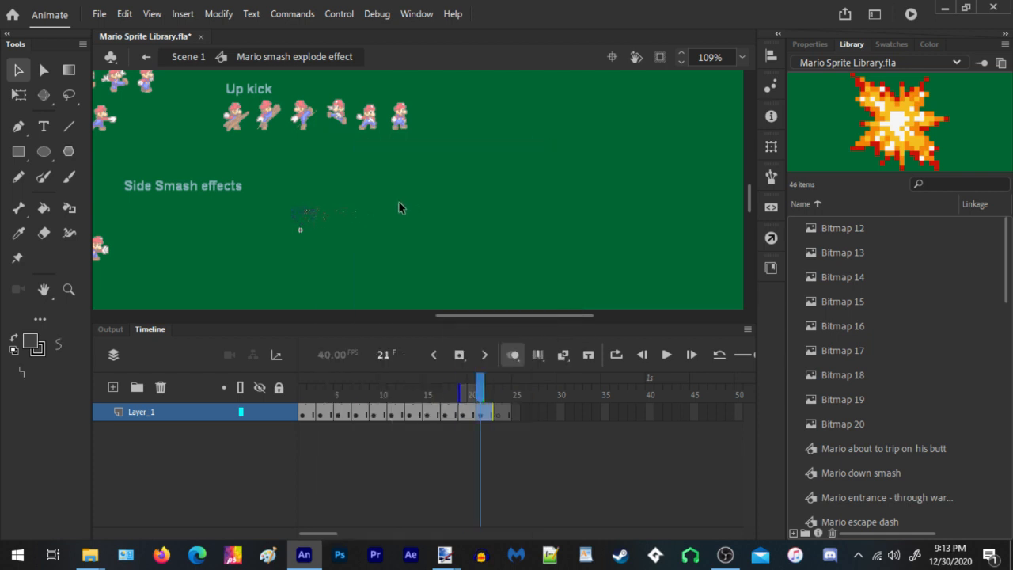
pyautogui.moveTo(369, 193); pyautogui.dragTo(319, 243)
pyautogui.rightClick(338, 234)
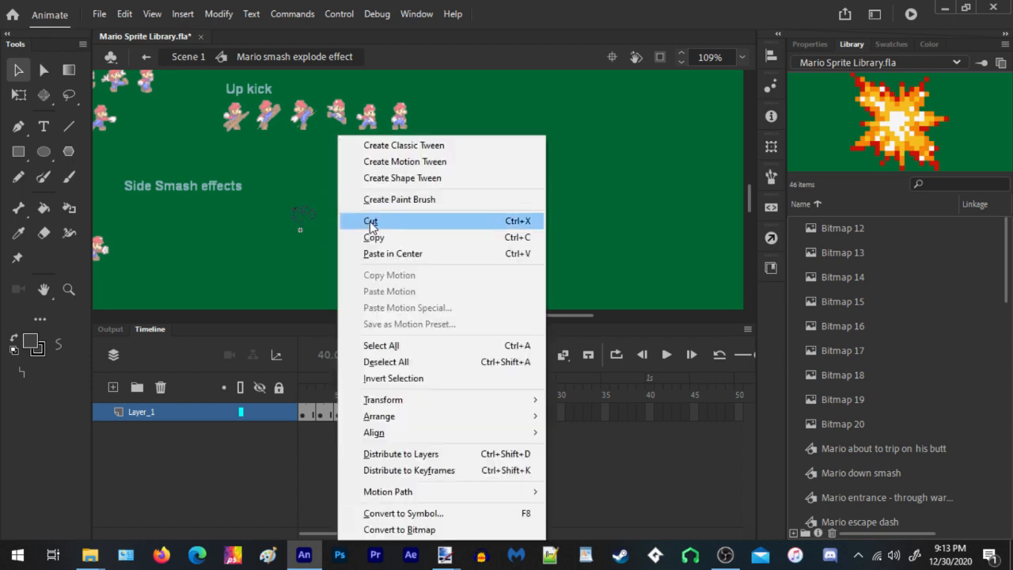
pyautogui.click(371, 222)
# Place the cut final smoke sprite on frame 23 above the registration point, and add an empty keyframe at frame 25
pyautogui.click(503, 413)
pyautogui.rightClick(409, 198)
pyautogui.click(451, 254)
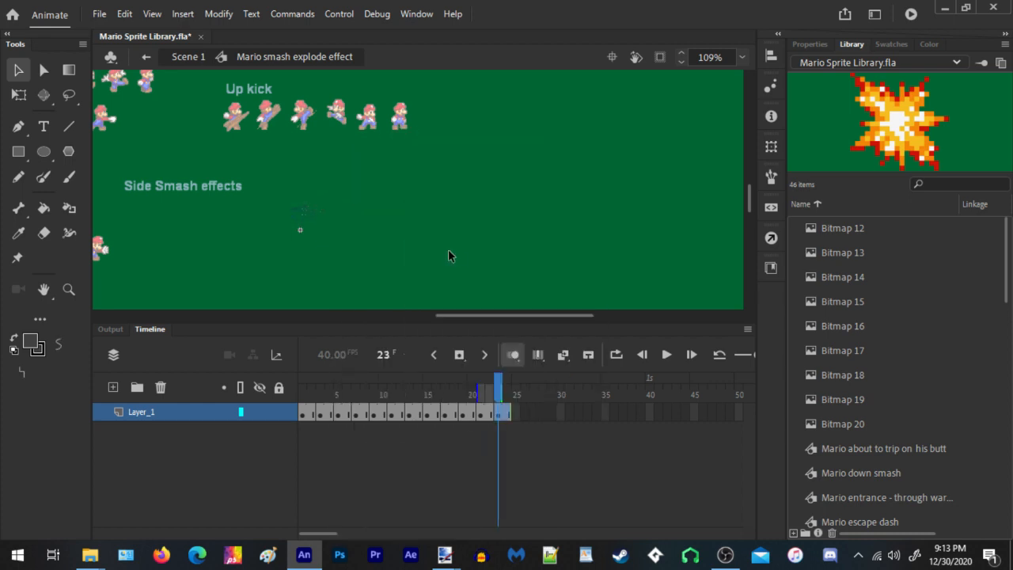
pyautogui.click(516, 413)
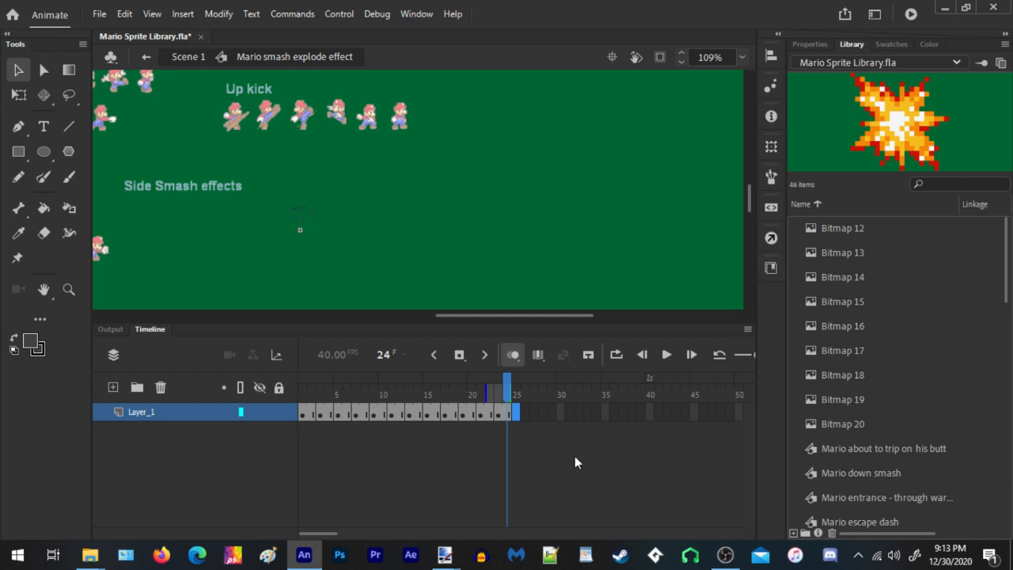
pyautogui.press('.')
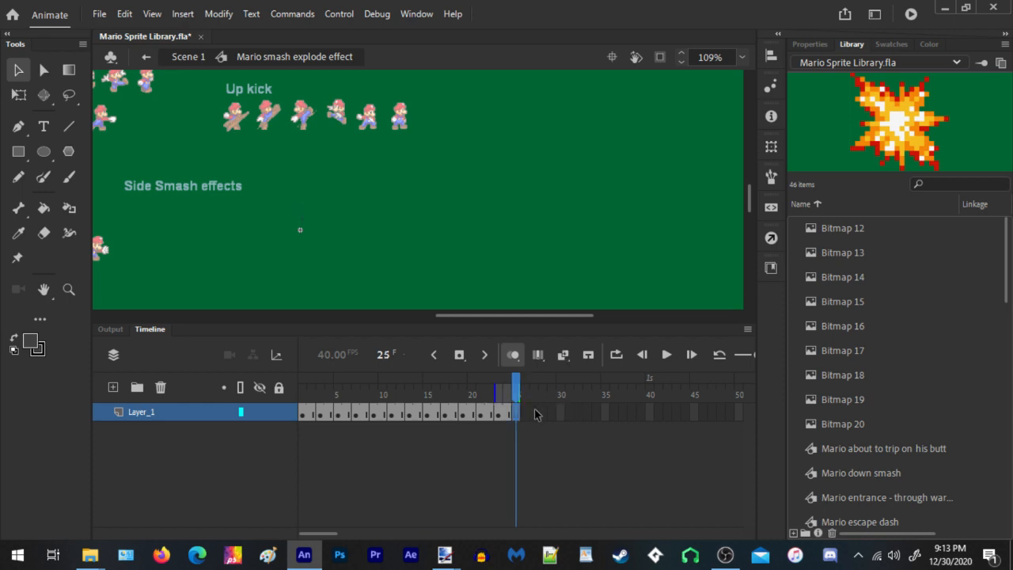
# Play and scrub the Mario smash explode effect animation at close range to check its timing and alignment
pyautogui.press('Return')
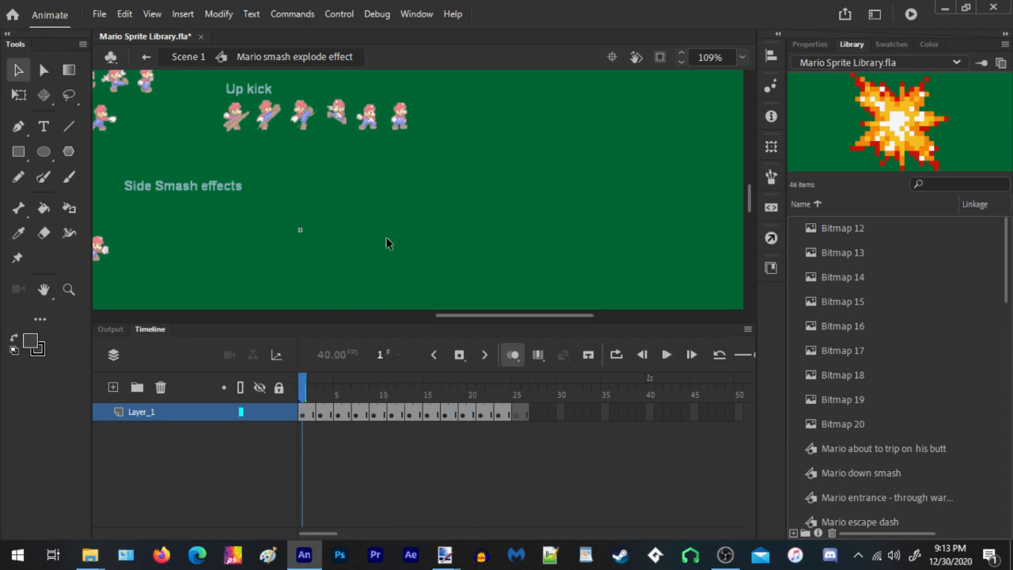
pyautogui.press('Return')
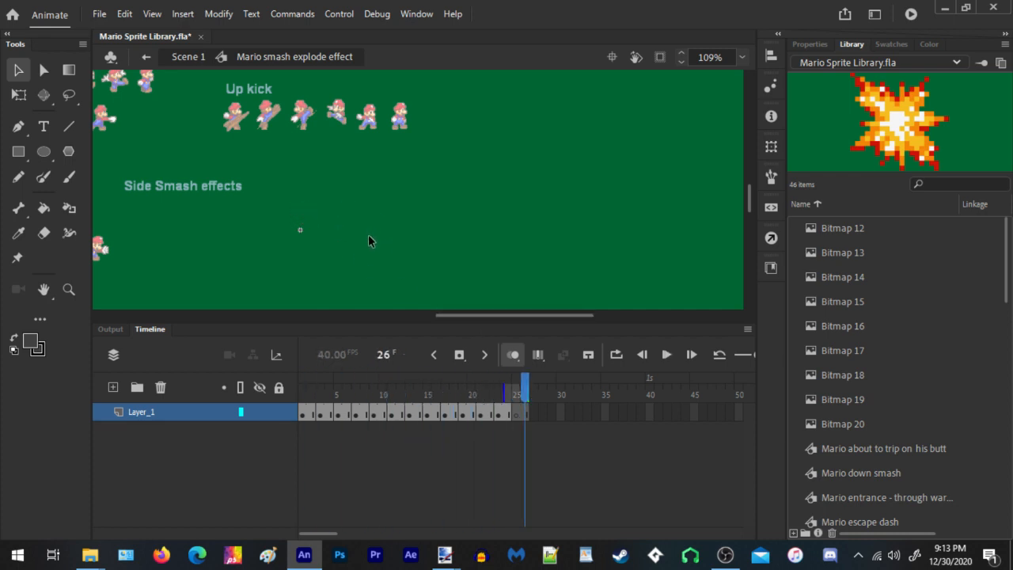
pyautogui.scroll(4, 328, 228)
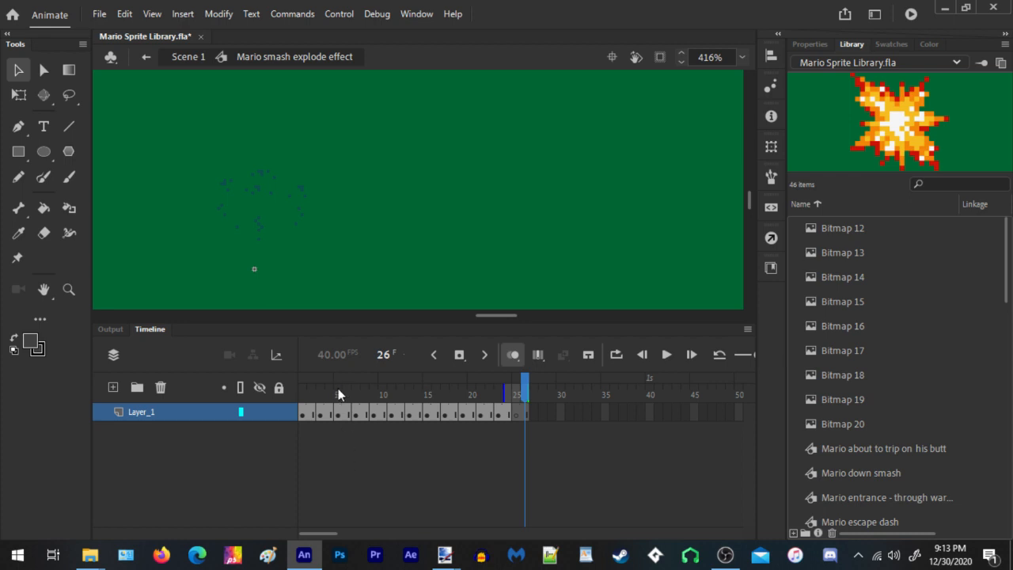
pyautogui.moveTo(302, 395); pyautogui.dragTo(399, 404)
pyautogui.moveTo(434, 191); pyautogui.dragTo(322, 273)
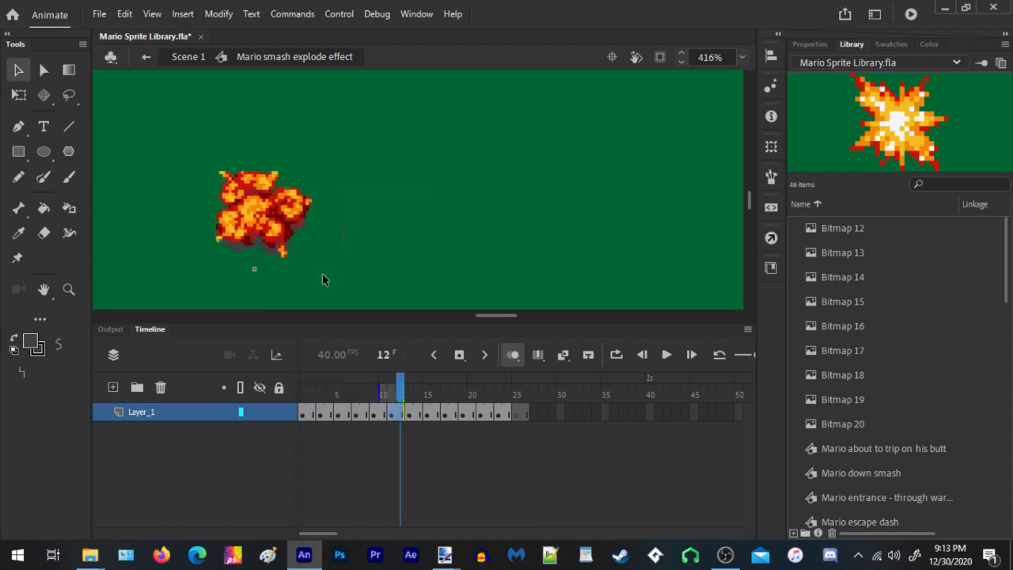
pyautogui.click(322, 274)
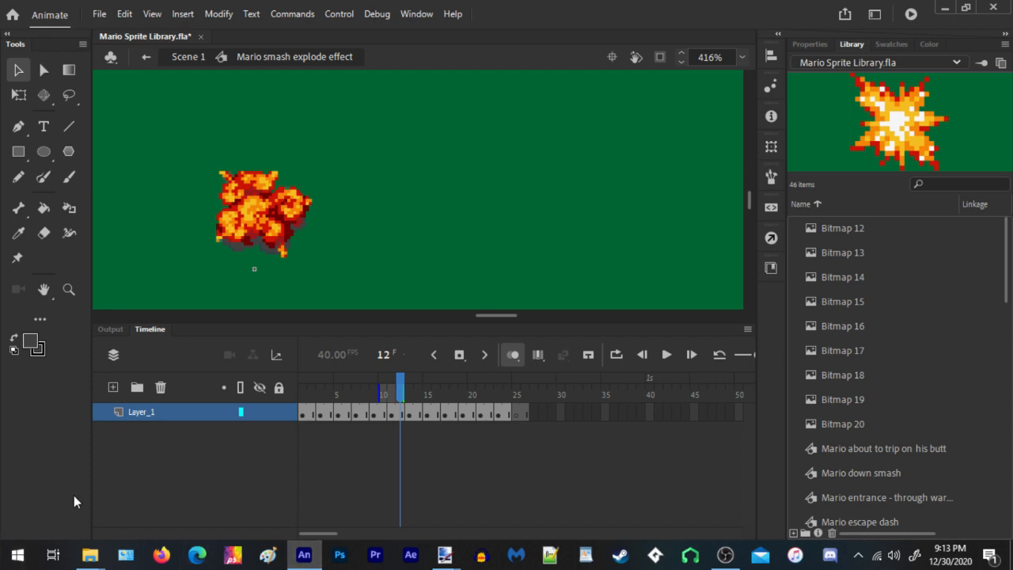
pyautogui.moveTo(475, 391); pyautogui.dragTo(200, 393)
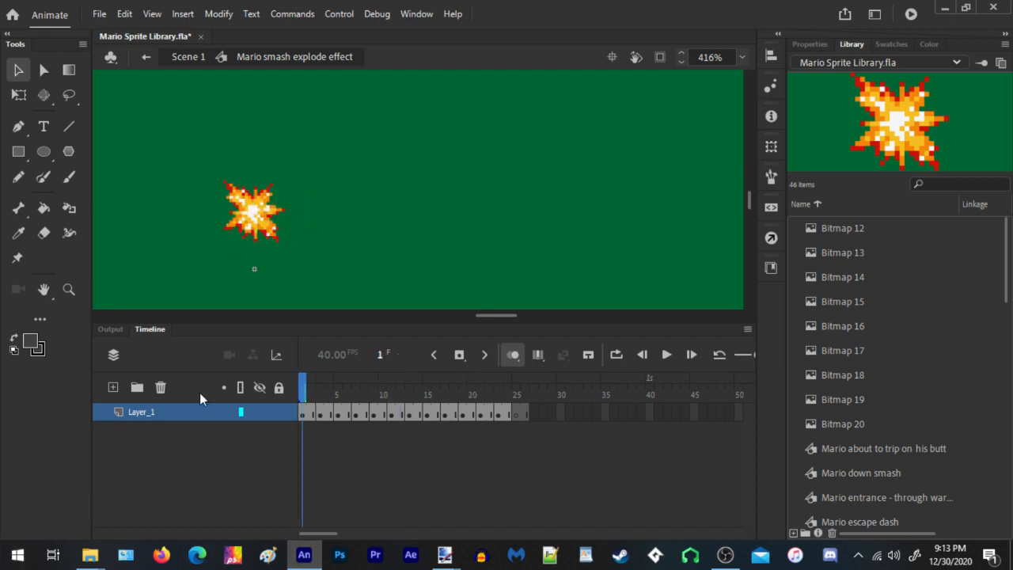
pyautogui.press('Return')
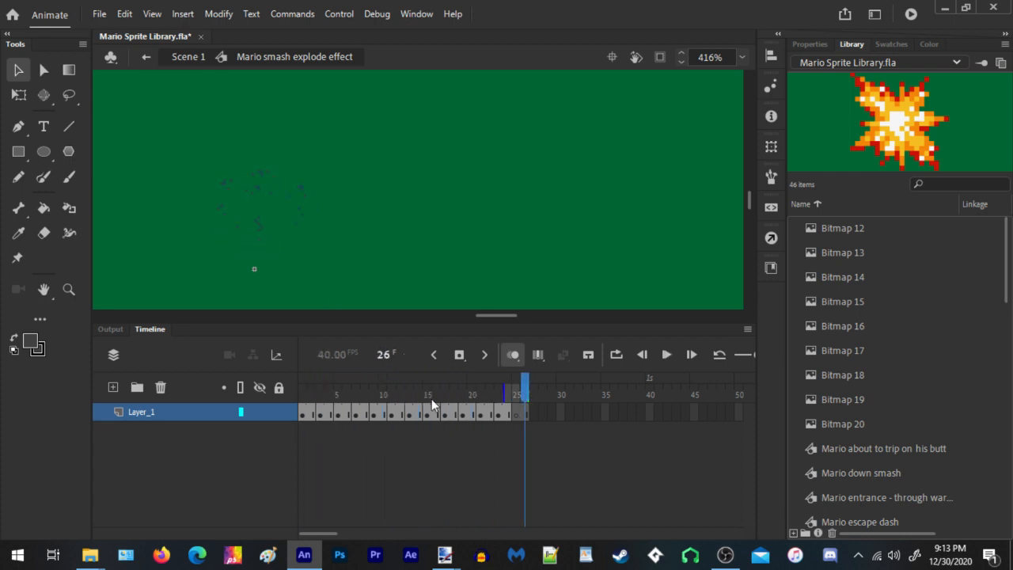
pyautogui.press('Return')
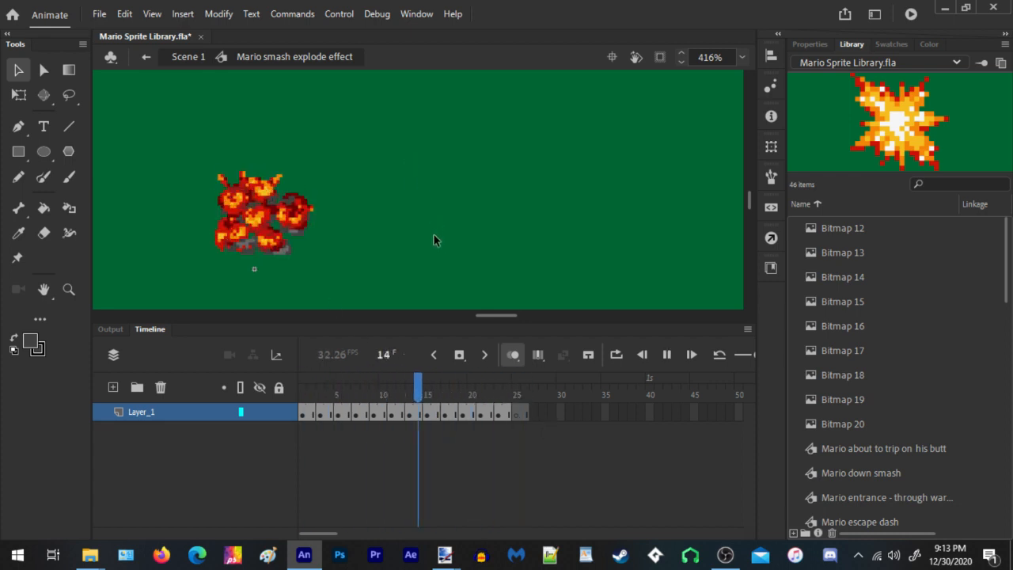
# Leave the Mario smash explode effect symbol for Scene 1 and stop the playback
pyautogui.doubleClick(401, 157)
pyautogui.press('Return')
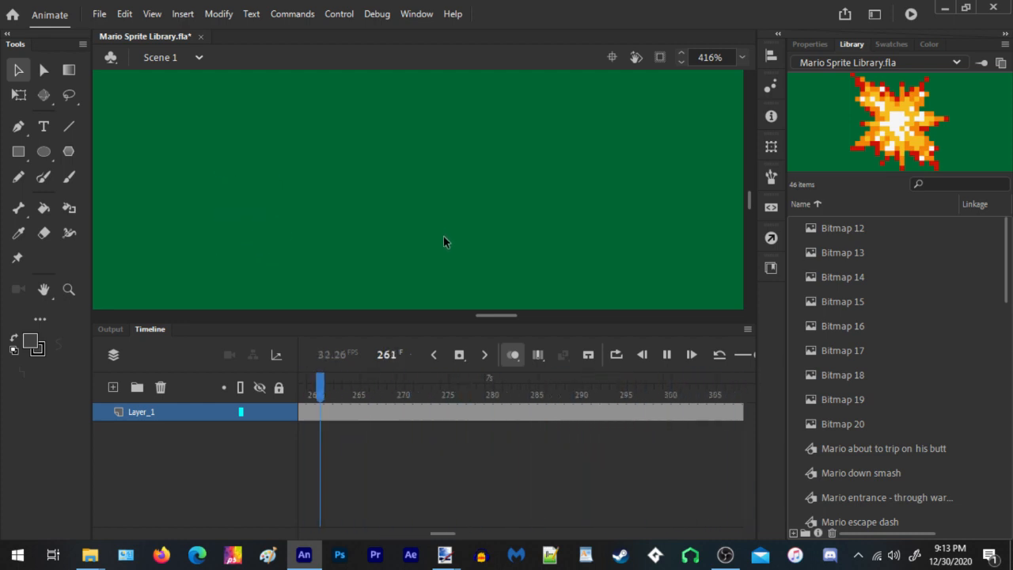
pyautogui.press('Return')
# Convert the four traced Side Smash sprites into a graphic symbol named "Mario side smash"
pyautogui.scroll(-4, 407, 210)
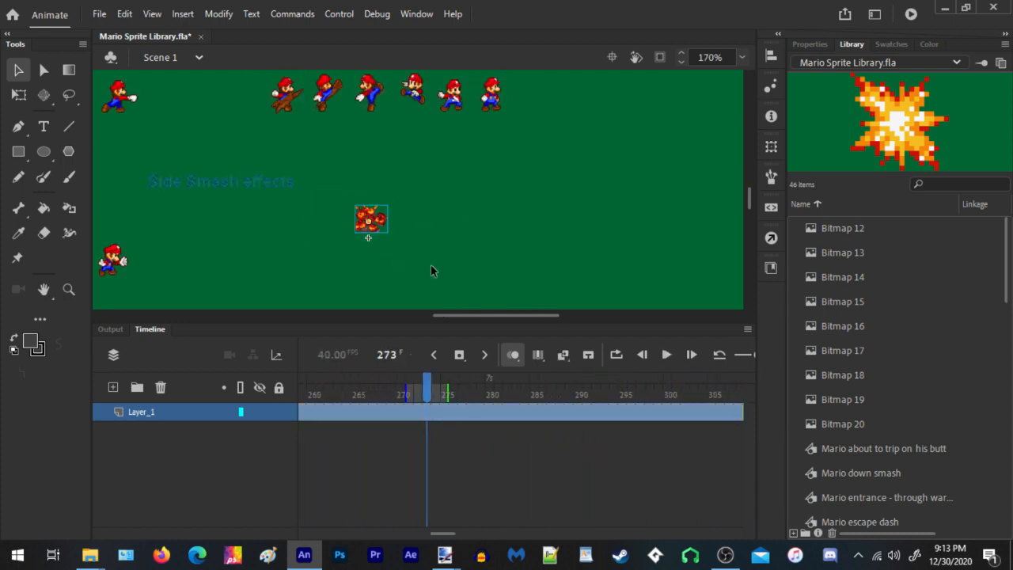
pyautogui.moveTo(441, 219); pyautogui.dragTo(228, 247)
pyautogui.scroll(-3, 354, 216)
pyautogui.scroll(2, 187, 265)
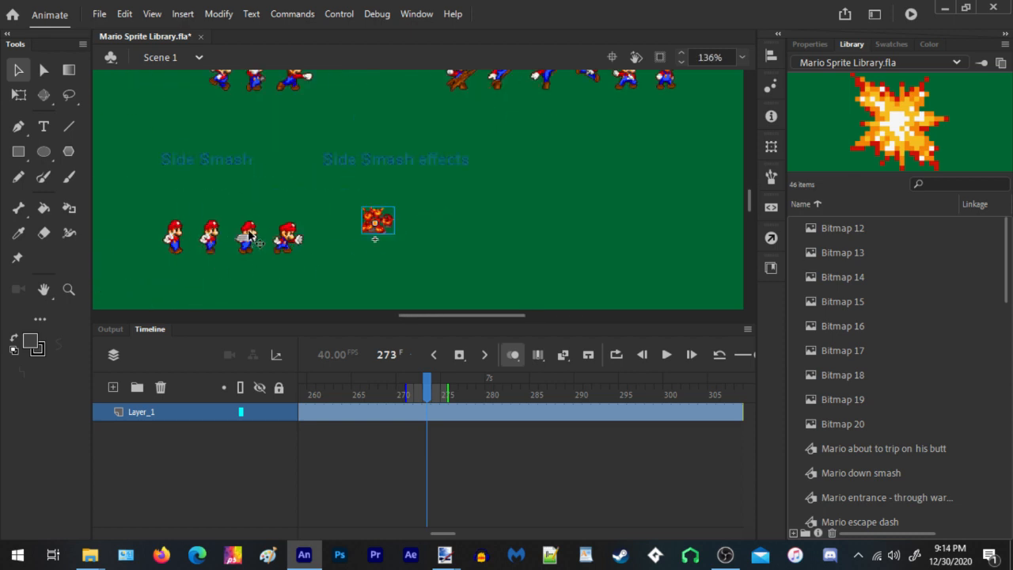
pyautogui.moveTo(139, 270)
pyautogui.mouseDown()
pyautogui.moveTo(346, 199)
pyautogui.moveTo(335, 199)
pyautogui.mouseUp()
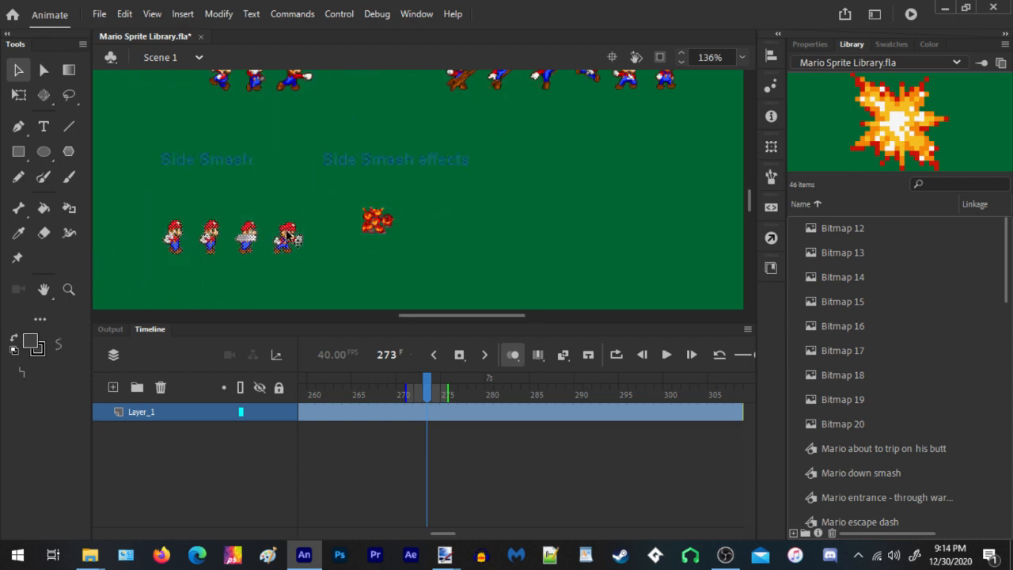
pyautogui.rightClick(287, 238)
pyautogui.click(385, 513)
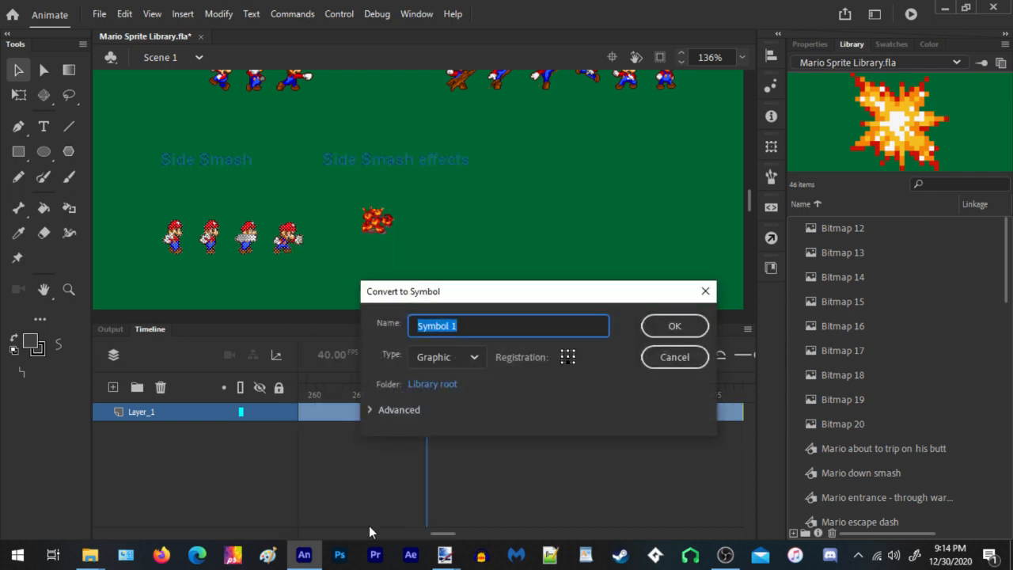
pyautogui.write('Mario side smash')
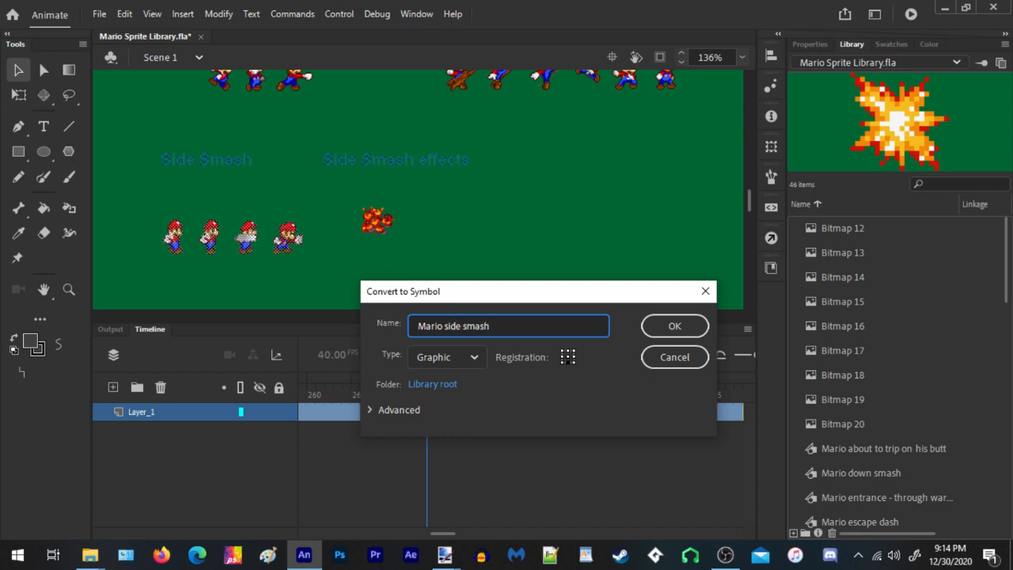
pyautogui.click(671, 325)
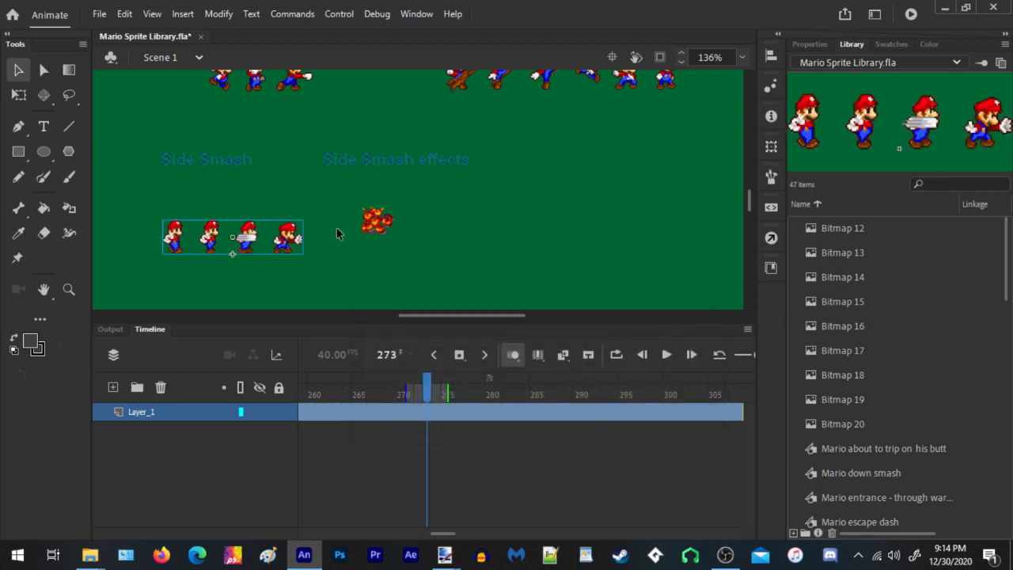
# Look over the sprite rows already placed on the stage to see which moves are still missing
pyautogui.scroll(-5, 325, 228)
pyautogui.click(289, 186)
pyautogui.click(391, 195)
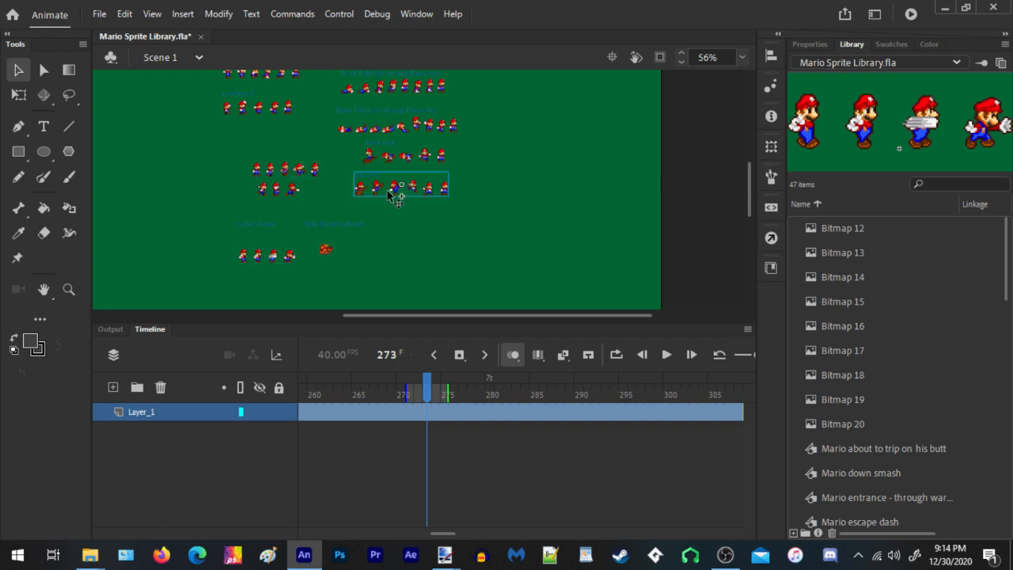
pyautogui.click(398, 145)
pyautogui.scroll(-4, 468, 124)
pyautogui.scroll(4, 468, 124)
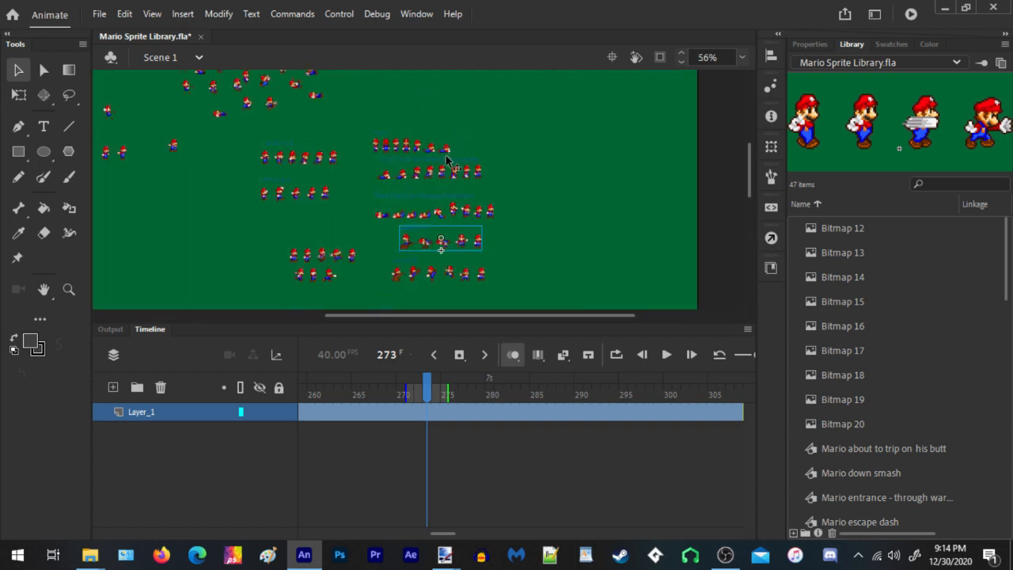
pyautogui.scroll(-3, 401, 204)
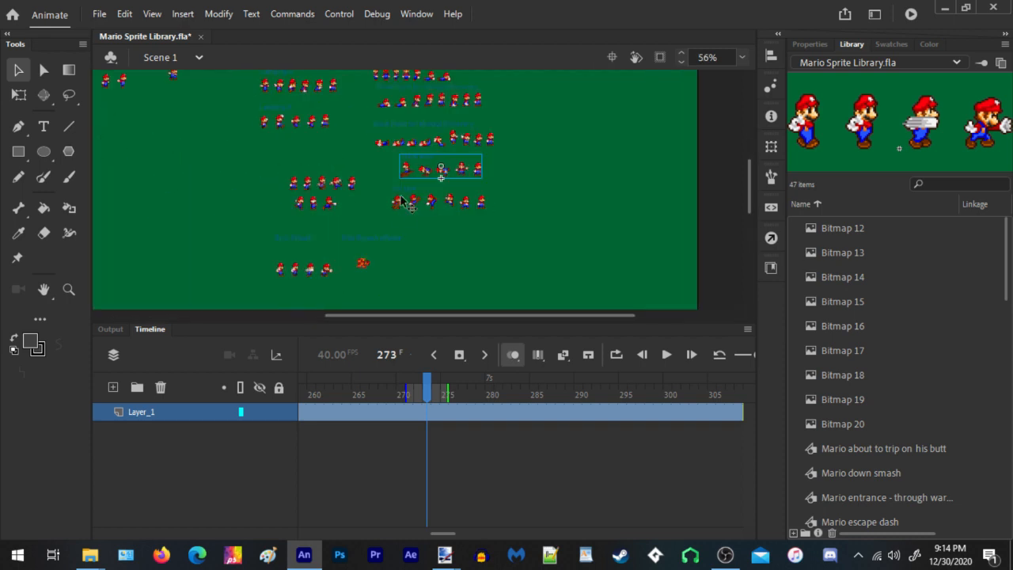
# Switch to the full Mario sprite sheet in paint.net and copy the second row of the Attack A, B and C sprites
pyautogui.moveTo(445, 554)
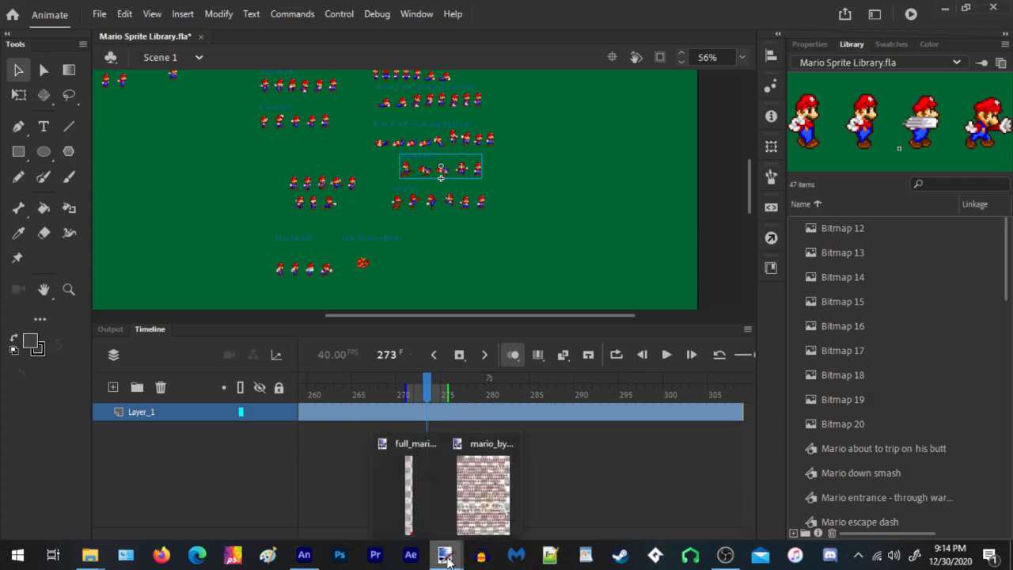
pyautogui.click(406, 504)
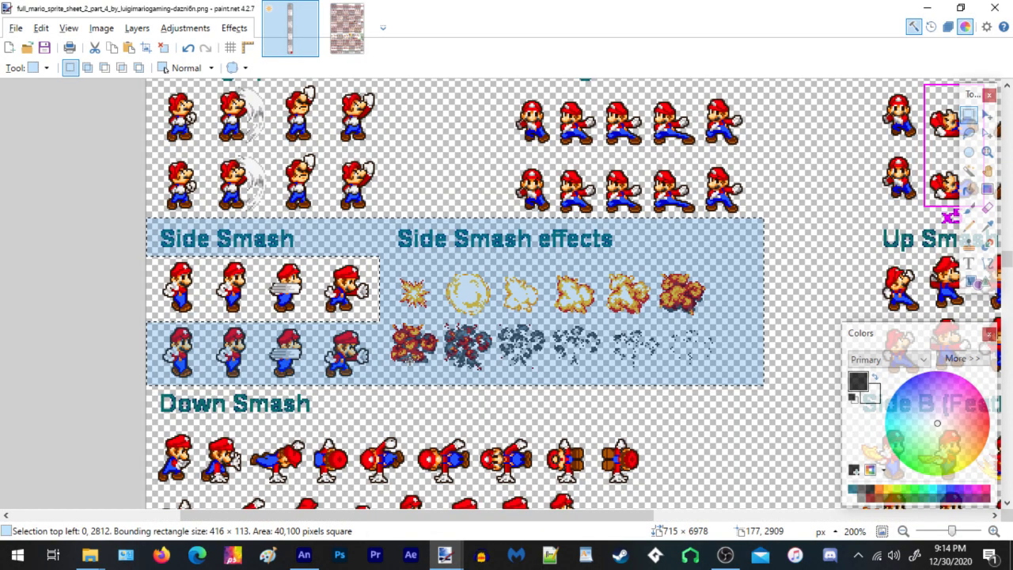
pyautogui.scroll(3, 404, 355)
pyautogui.scroll(-2, 404, 354)
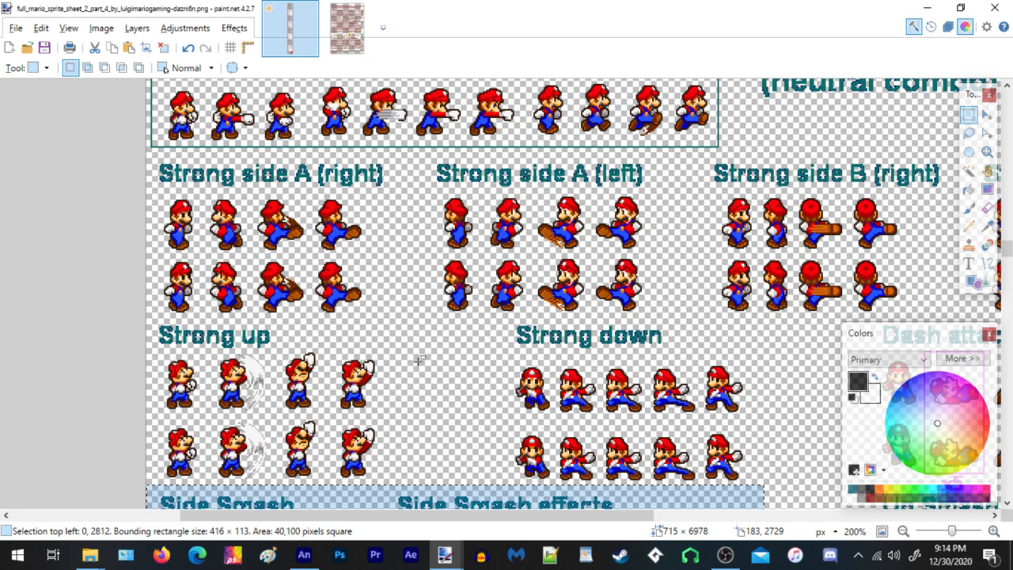
pyautogui.scroll(3, 418, 359)
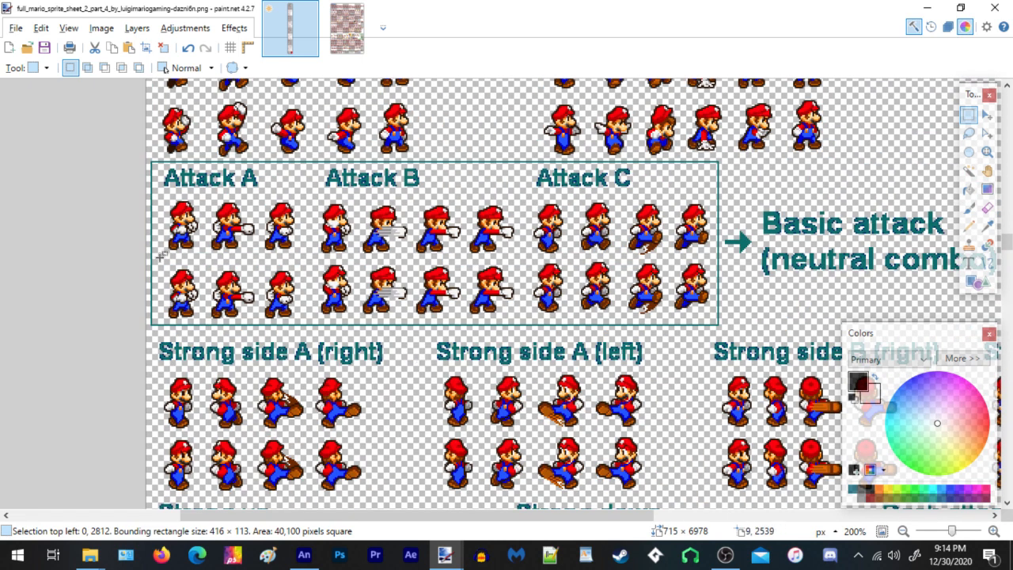
pyautogui.moveTo(161, 260); pyautogui.dragTo(716, 324)
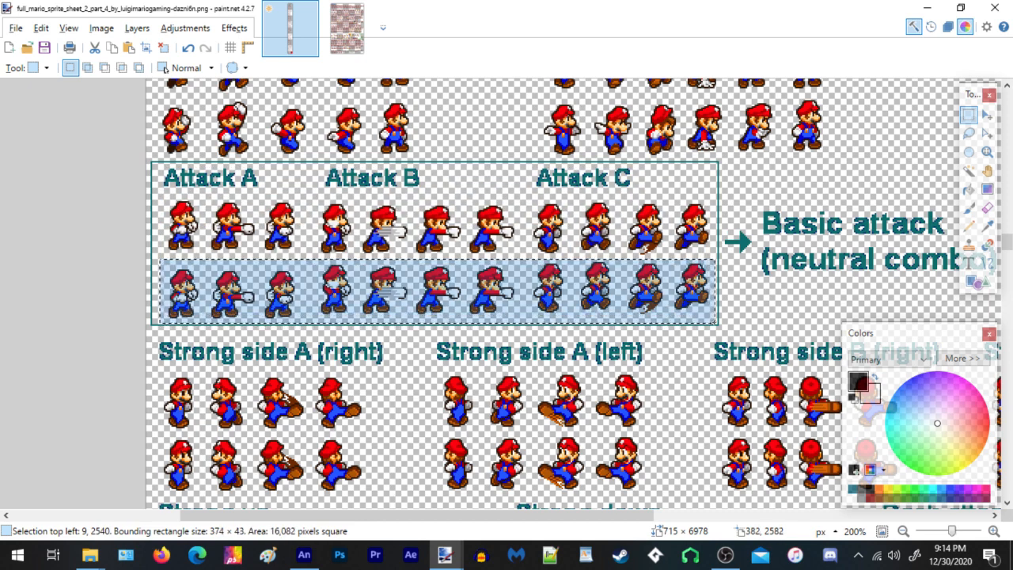
# Paste the attack row into an empty area of the Animate stage beside the existing rows and trace its bitmap
pyautogui.click(304, 554)
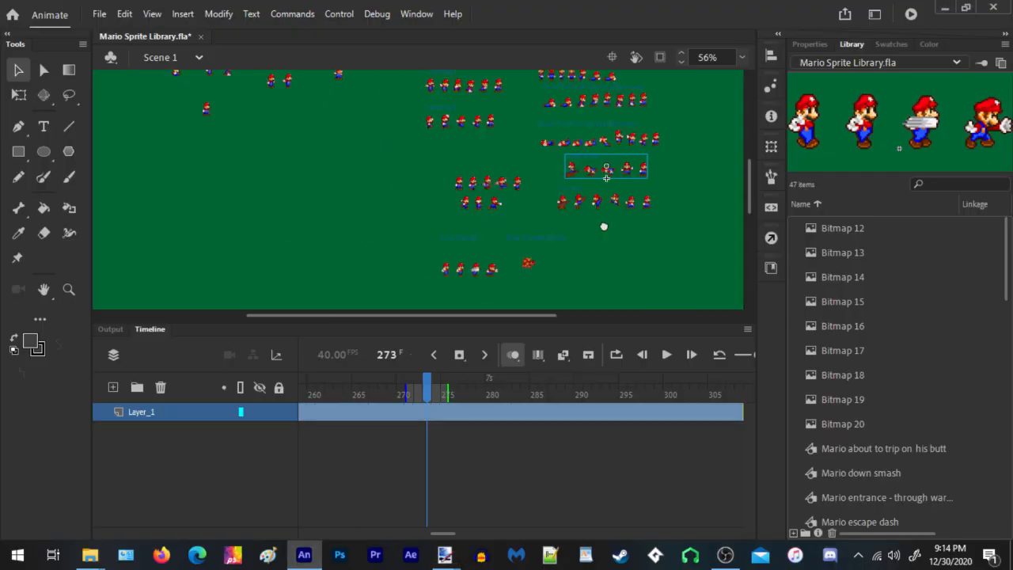
pyautogui.scroll(5, 606, 177)
pyautogui.hotkey('ctrl', 'v')
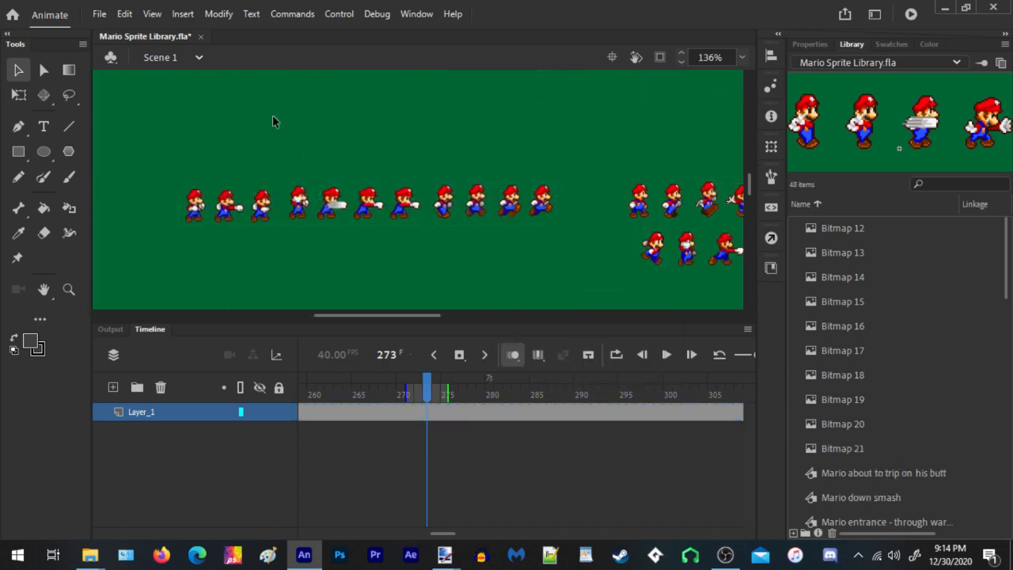
pyautogui.click(279, 212)
pyautogui.click(218, 14)
pyautogui.moveTo(238, 122)
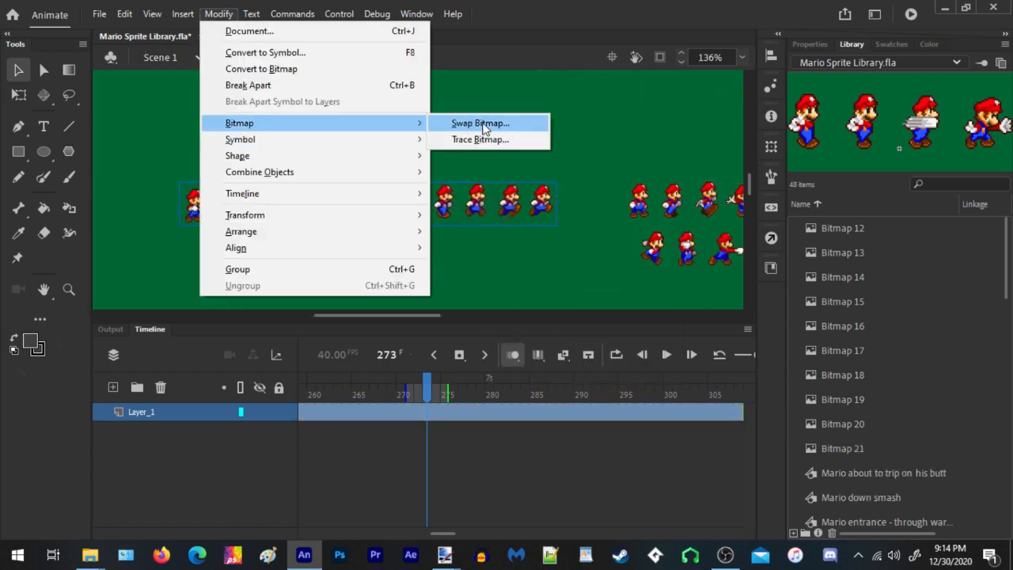
pyautogui.click(484, 140)
pyautogui.click(599, 229)
# Convert the first three traced attack sprites into a graphic symbol named "Mario attack A"
pyautogui.moveTo(147, 151); pyautogui.dragTo(269, 225)
pyautogui.rightClick(269, 225)
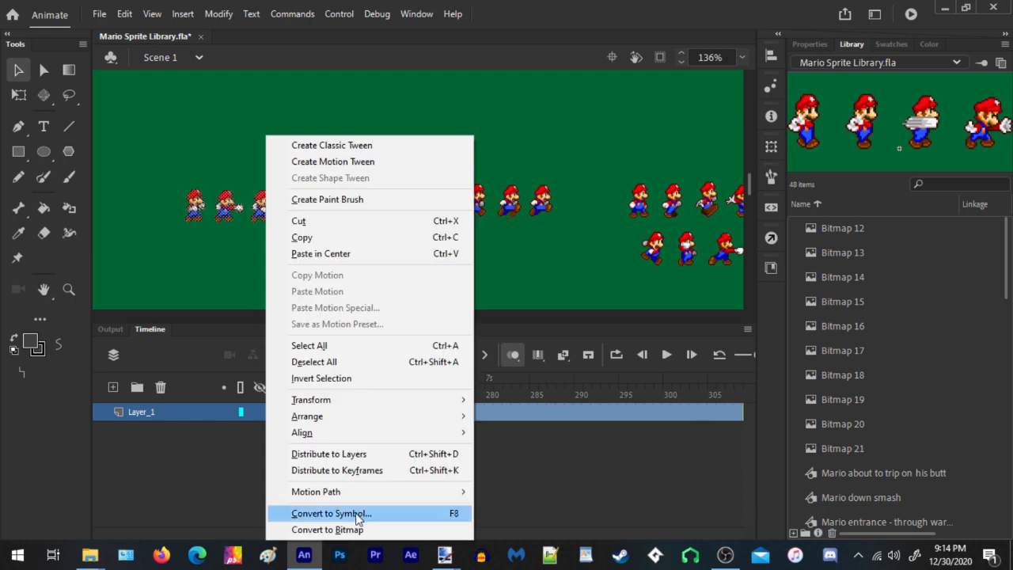
pyautogui.click(333, 511)
pyautogui.write('Mario akka')
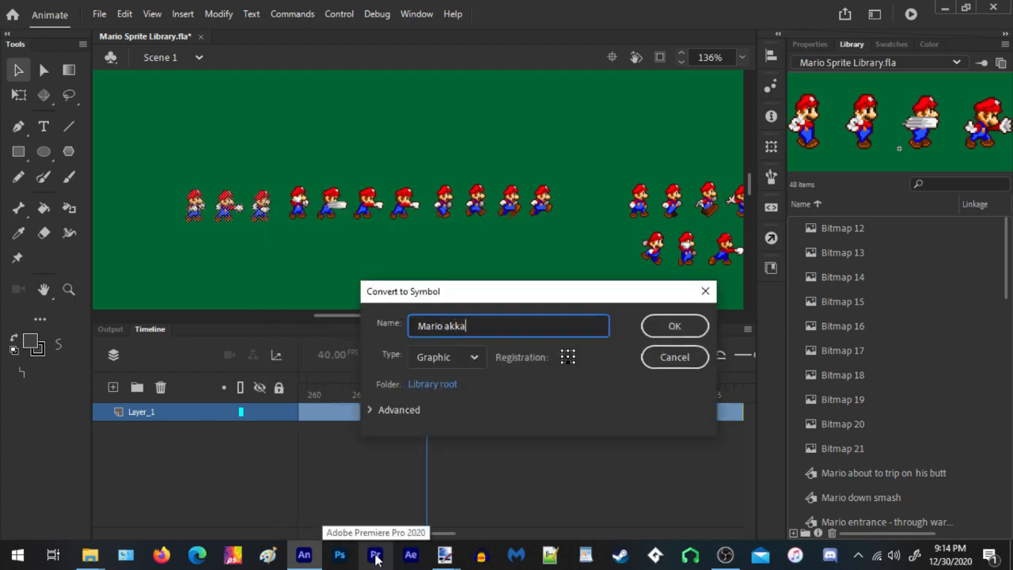
pyautogui.write('ttack A')
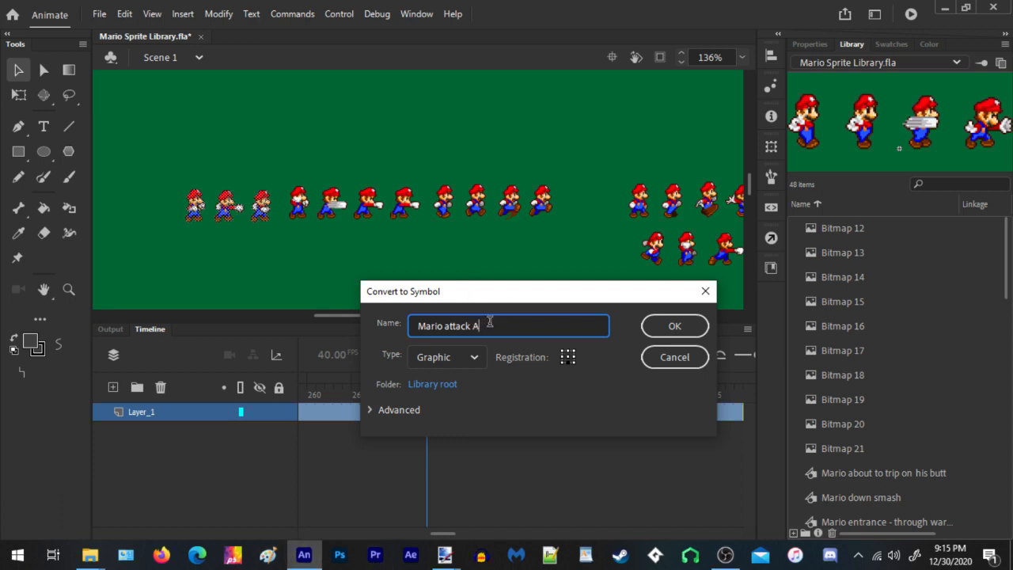
pyautogui.moveTo(490, 321); pyautogui.dragTo(409, 326)
pyautogui.press('Return')
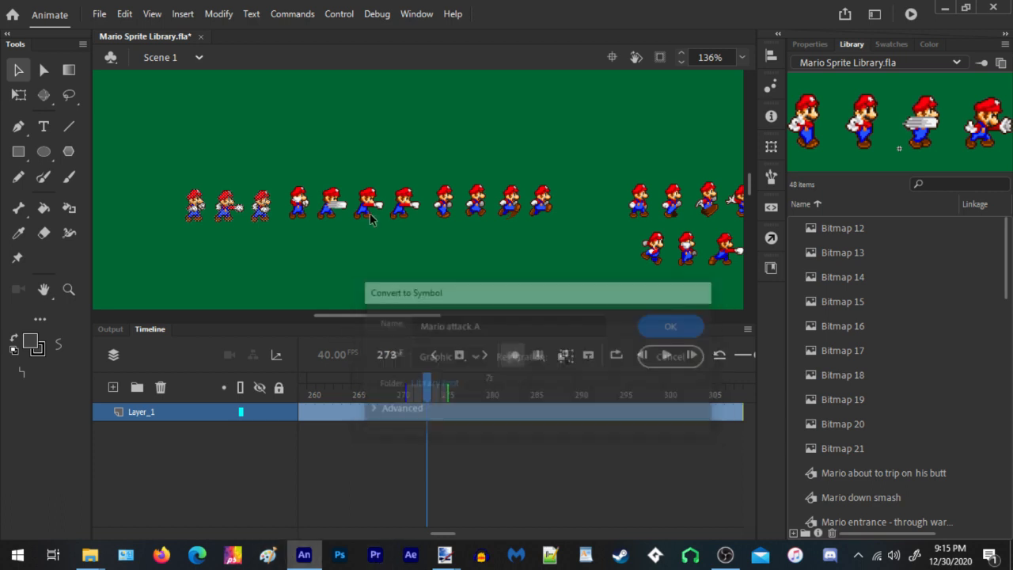
# Convert the next four traced attack sprites into a graphic symbol named "Mario attack B" and place it below the attack A row
pyautogui.moveTo(245, 262); pyautogui.dragTo(428, 174)
pyautogui.rightClick(405, 202)
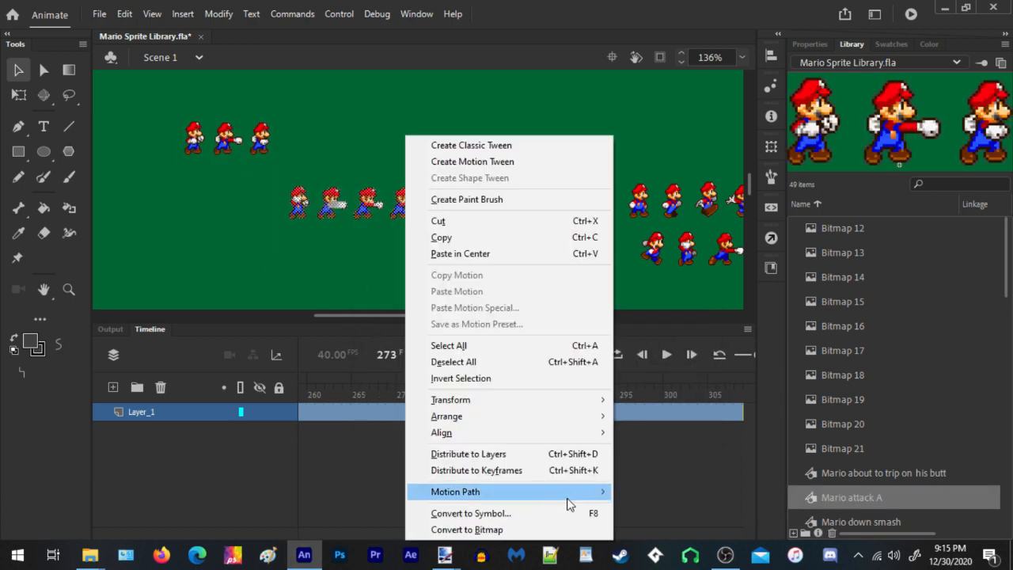
pyautogui.click(513, 514)
pyautogui.write('Mario attack B')
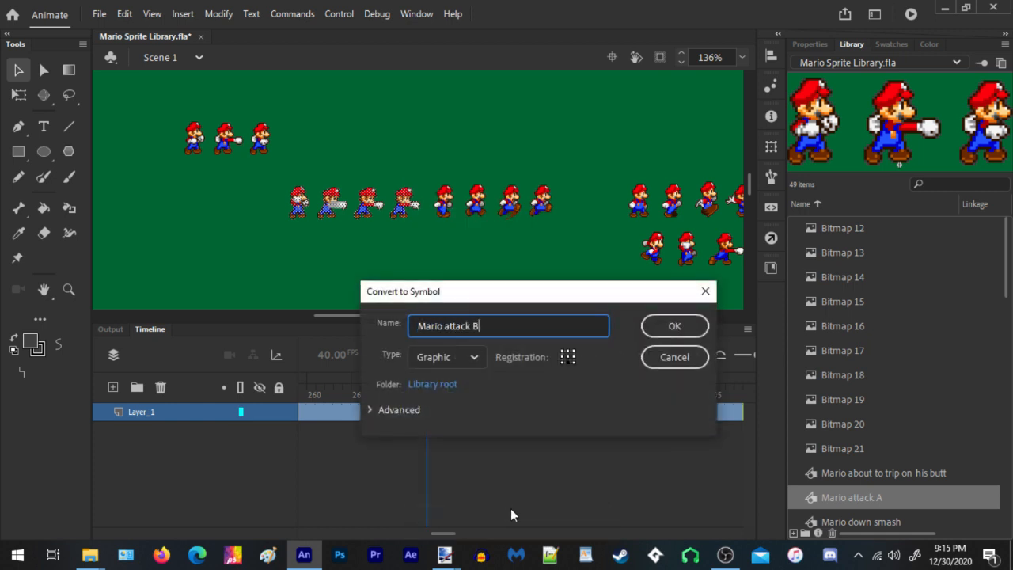
pyautogui.click(669, 325)
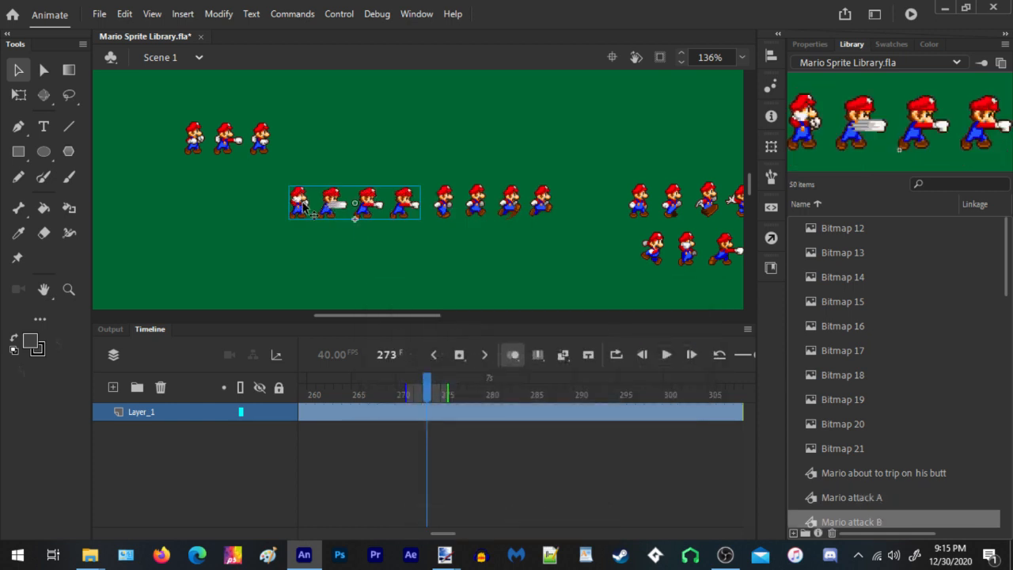
pyautogui.moveTo(357, 204); pyautogui.dragTo(256, 190)
# Convert the last four traced attack sprites into a graphic symbol named "Mario attack C" and place it below the attack B row
pyautogui.moveTo(401, 151)
pyautogui.mouseDown()
pyautogui.moveTo(562, 235)
pyautogui.moveTo(554, 229)
pyautogui.mouseUp()
pyautogui.rightClick(546, 230)
pyautogui.click(605, 513)
pyautogui.write('M')
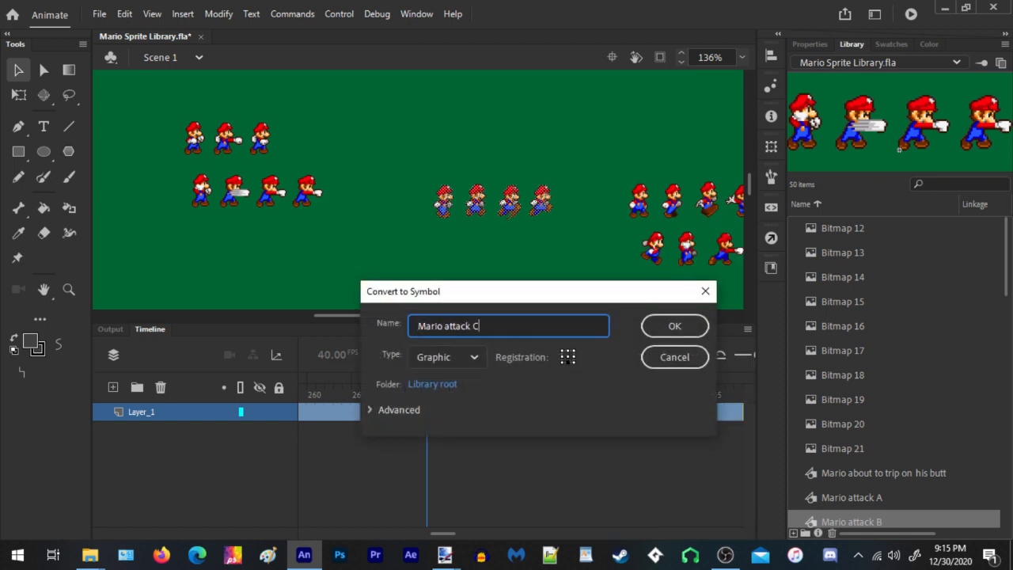
pyautogui.write('ario attack C')
pyautogui.click(673, 326)
pyautogui.moveTo(540, 201); pyautogui.dragTo(297, 243)
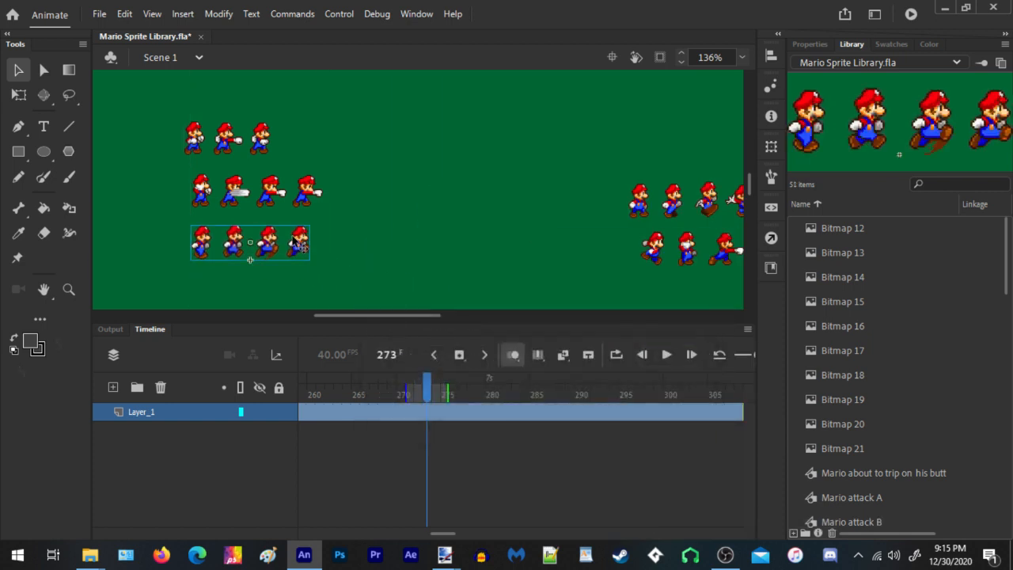
# Switch to the full Mario sprite sheet in paint.net and look through the strong attack, smash and kick rows
pyautogui.moveTo(445, 554)
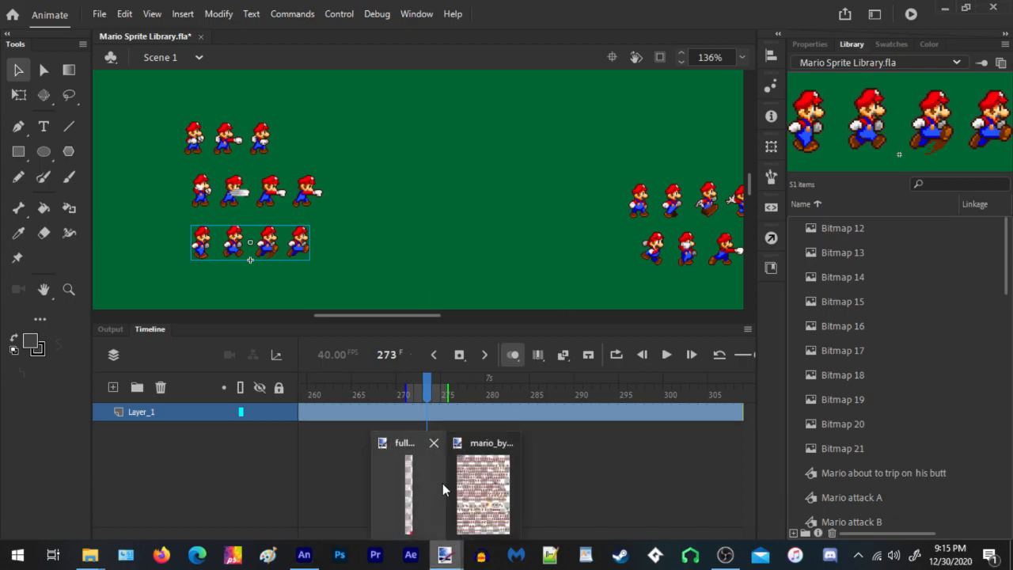
pyautogui.click(408, 491)
pyautogui.scroll(5, 380, 309)
pyautogui.moveTo(380, 308); pyautogui.dragTo(255, 59)
pyautogui.moveTo(372, 397); pyautogui.dragTo(475, 179)
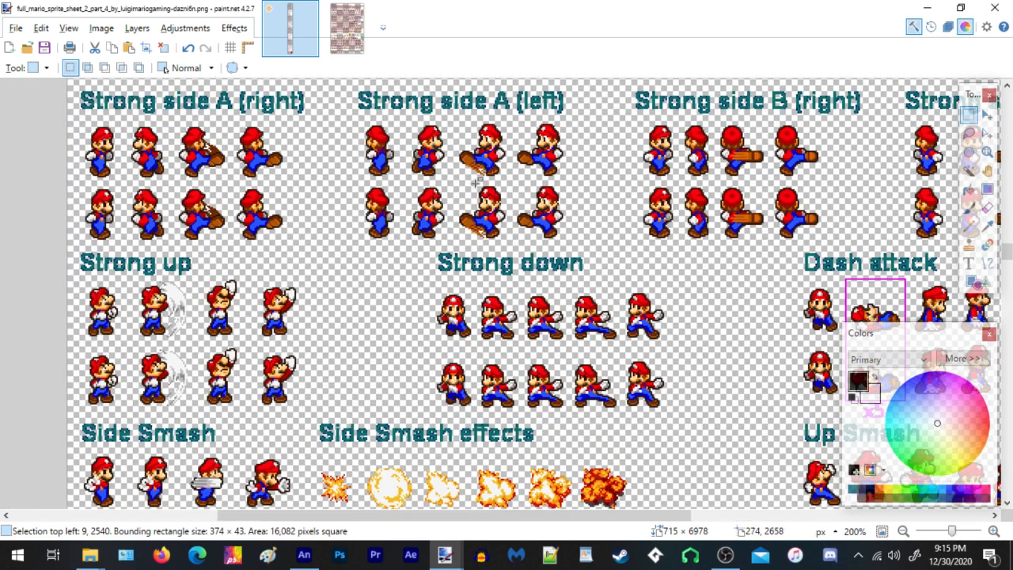
pyautogui.scroll(-2, 463, 234)
pyautogui.moveTo(509, 323); pyautogui.dragTo(515, 159)
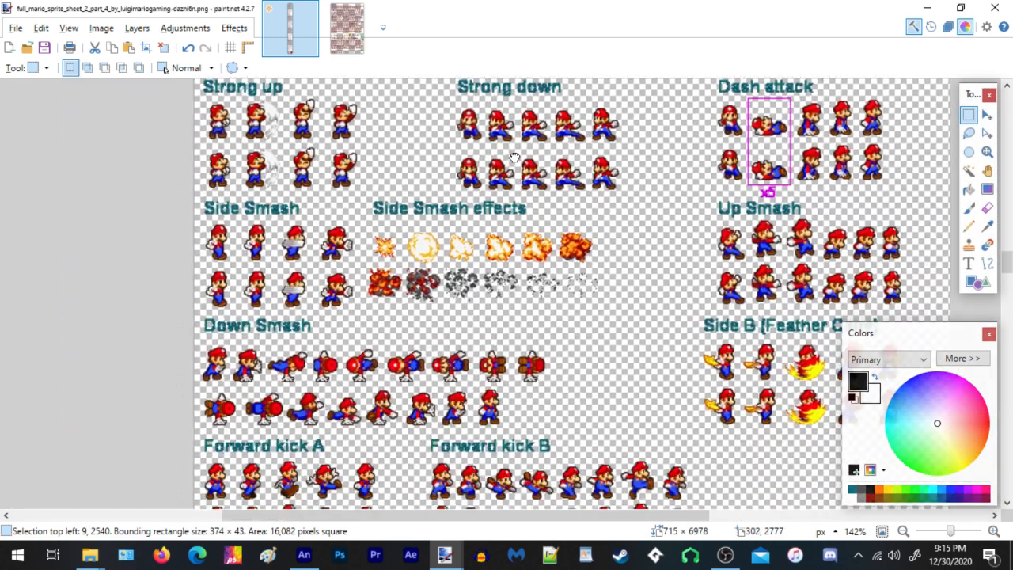
pyautogui.moveTo(639, 388); pyautogui.dragTo(550, 369)
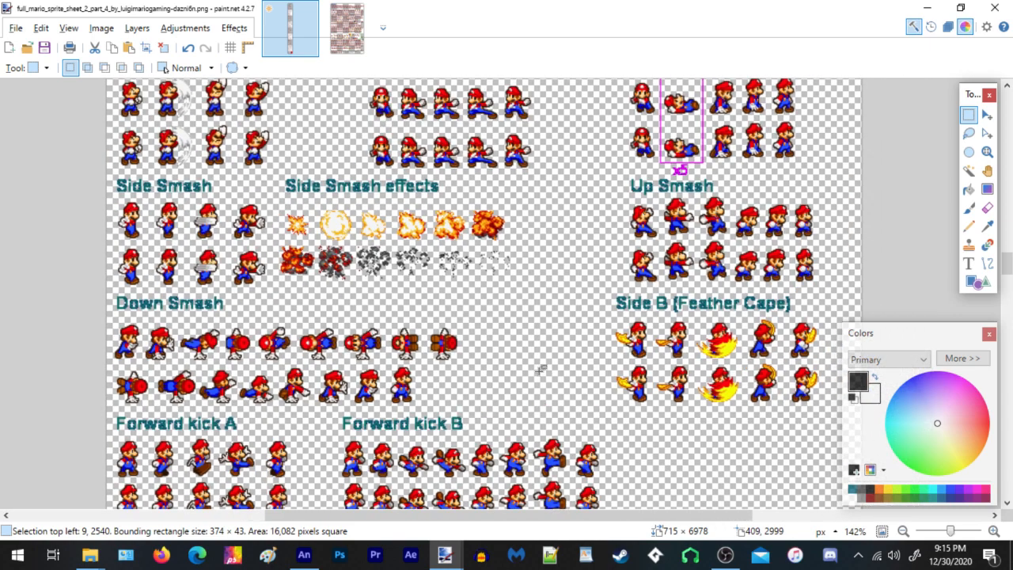
# Look through the whole SMBZ Mario sprite sheet, down to its credits, for further attack poses
pyautogui.hotkey('ctrl', 'Tab')
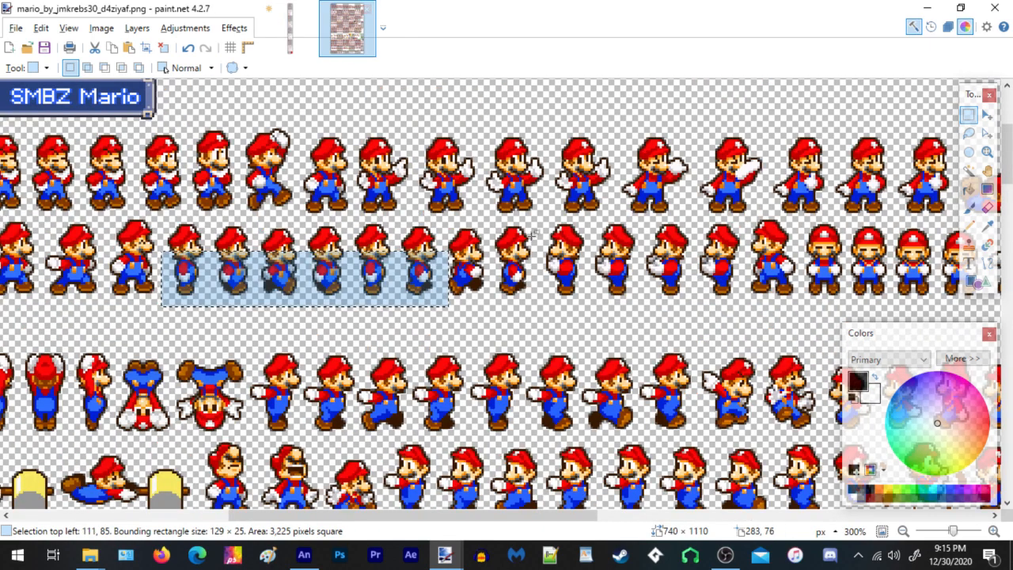
pyautogui.scroll(-3, 469, 234)
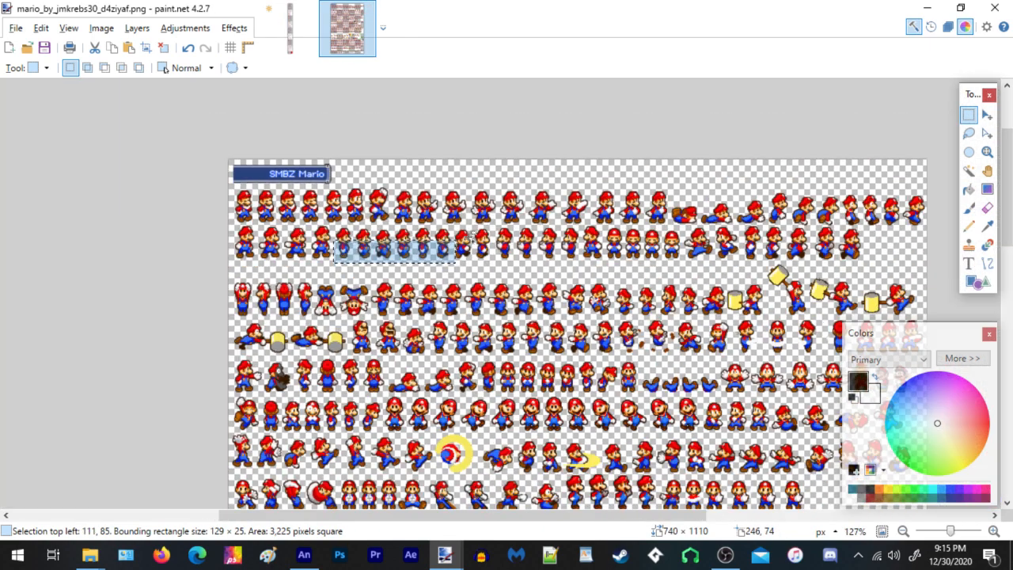
pyautogui.moveTo(543, 301); pyautogui.dragTo(464, 221)
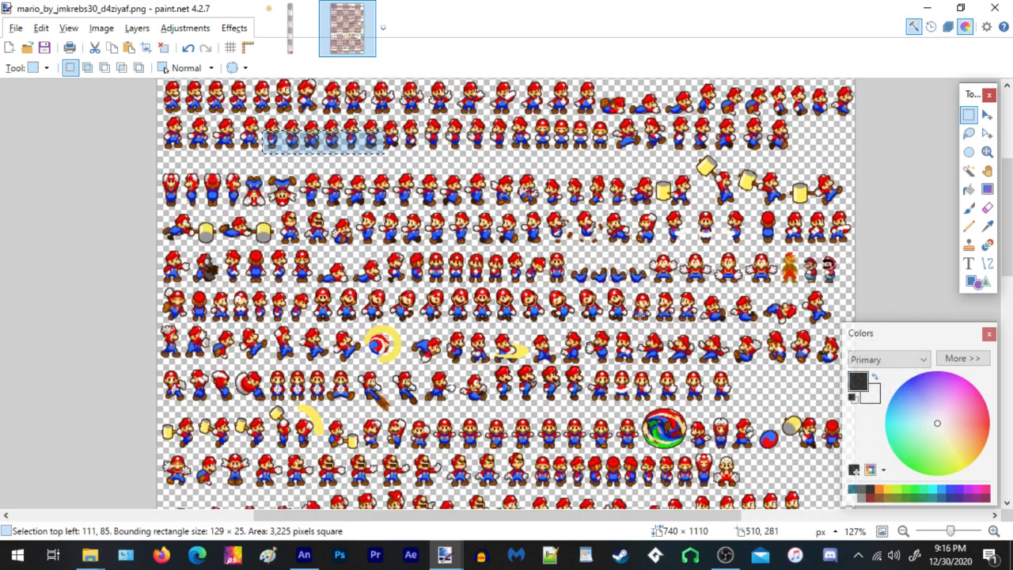
pyautogui.moveTo(635, 320); pyautogui.dragTo(573, 243)
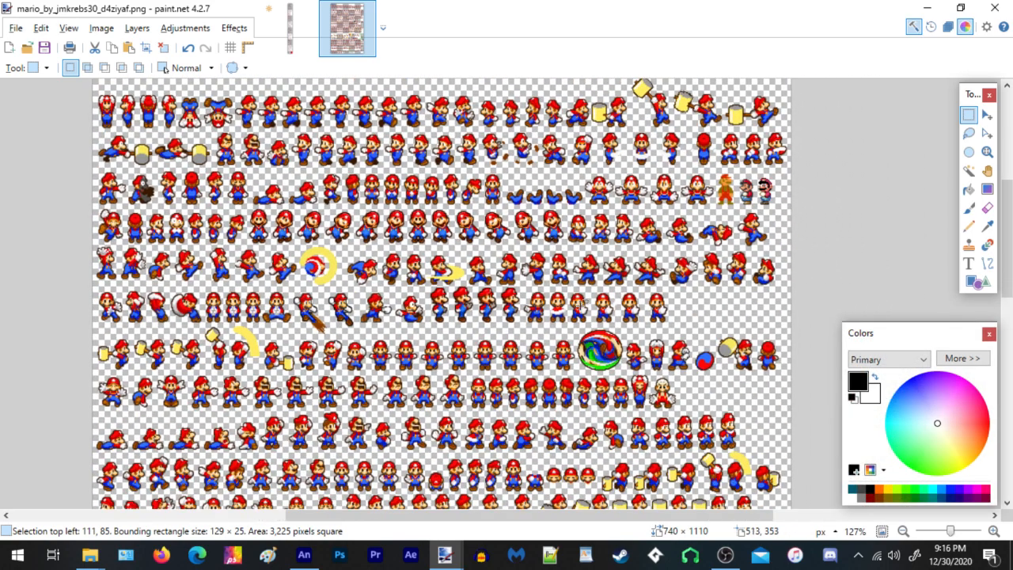
pyautogui.moveTo(582, 305); pyautogui.dragTo(633, 235)
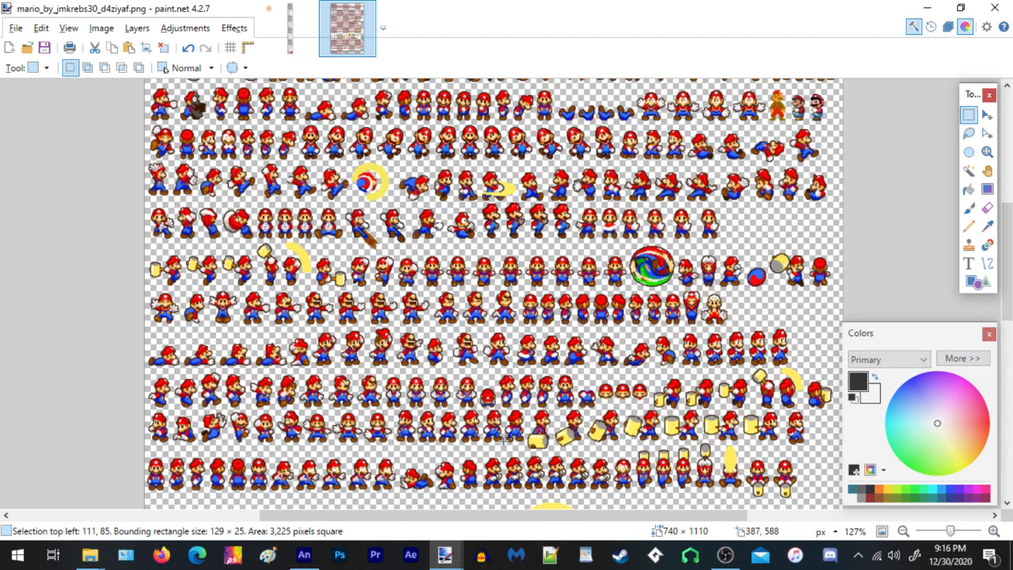
pyautogui.scroll(-5, 514, 362)
pyautogui.scroll(-3, 487, 333)
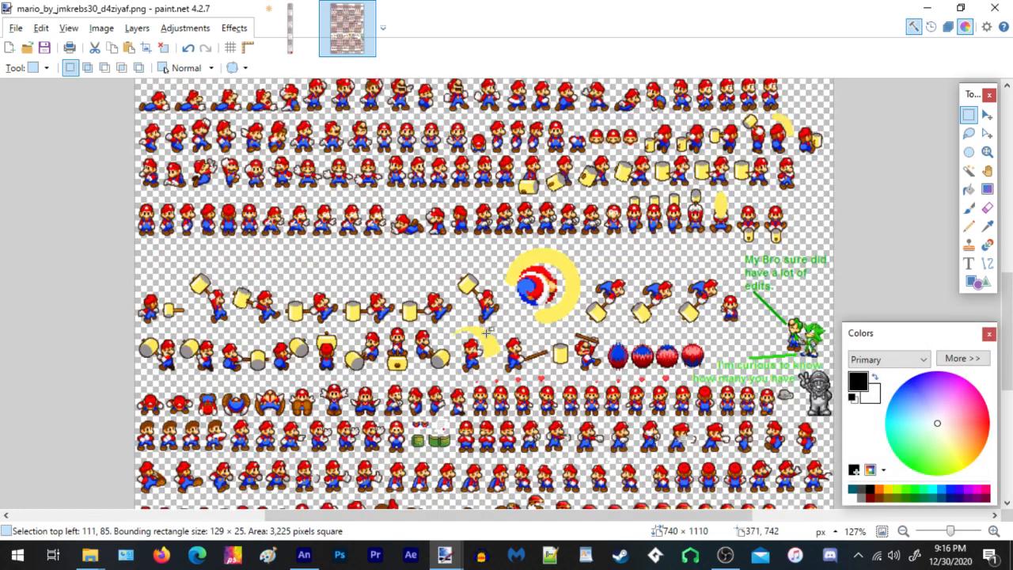
pyautogui.scroll(-3, 475, 328)
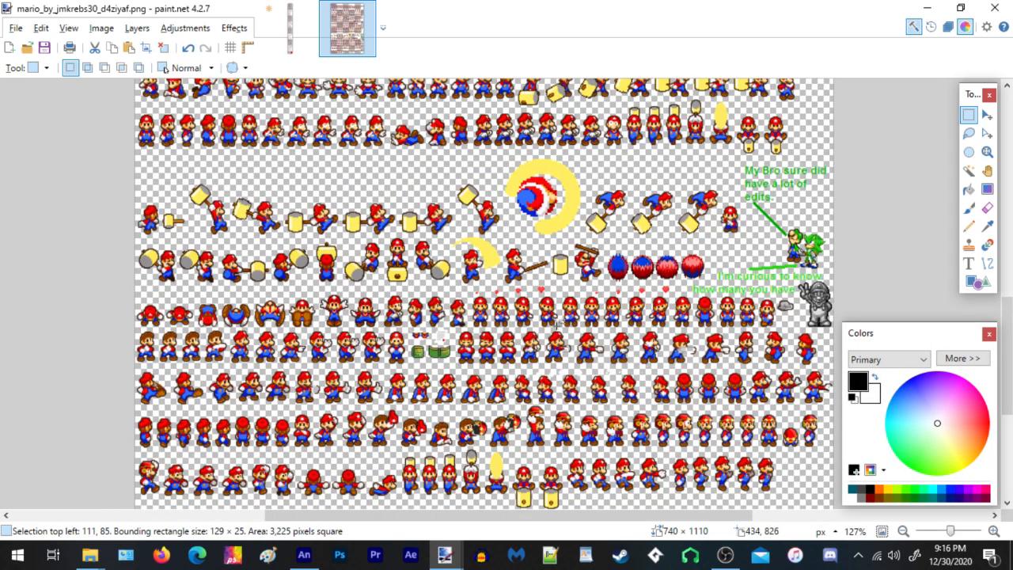
pyautogui.scroll(-5, 562, 332)
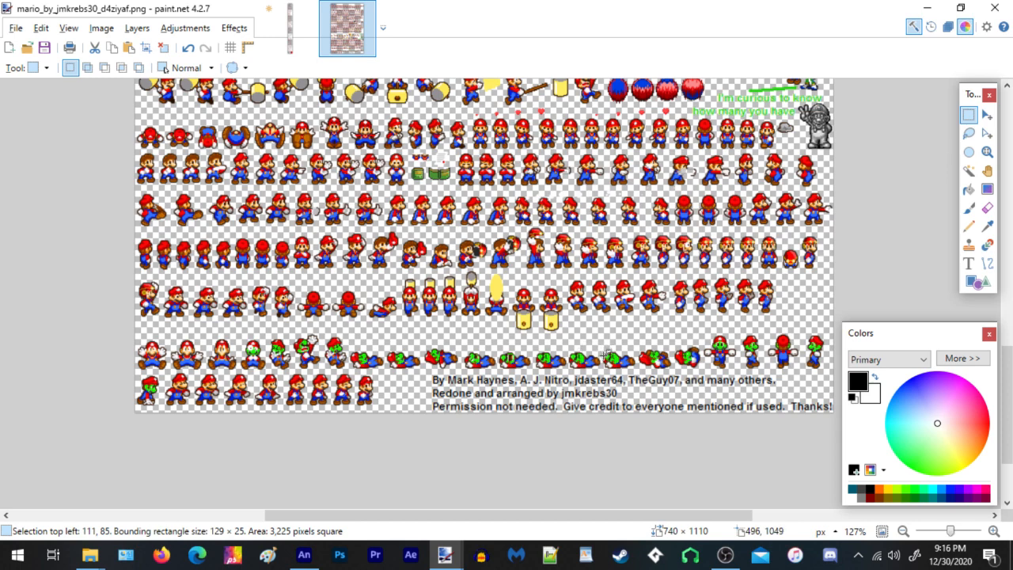
pyautogui.moveTo(675, 289); pyautogui.dragTo(649, 327)
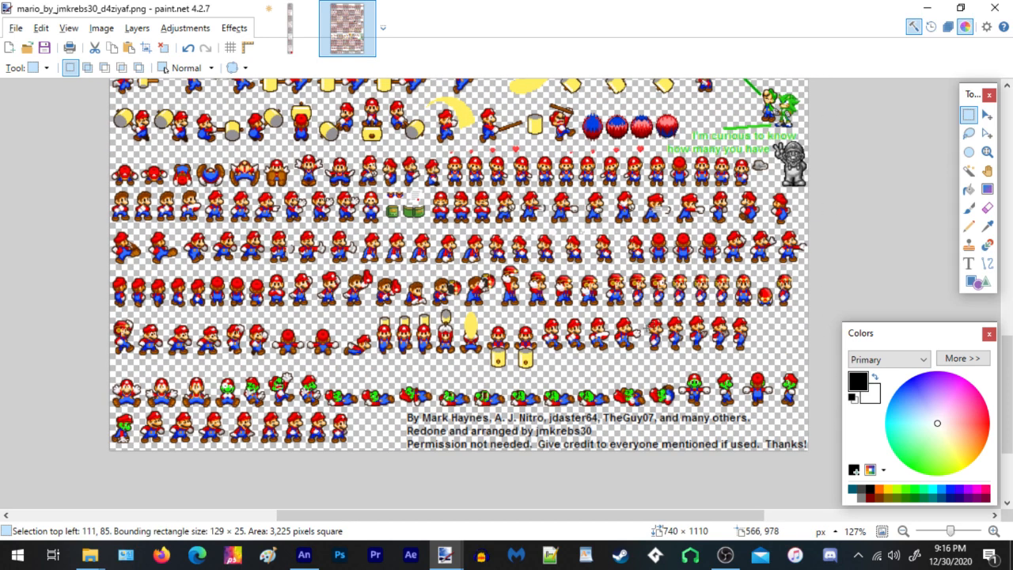
# Select and copy the two diagonal air-kick sprites, including the brown motion-blurred one, from the SMBZ Mario sheet
pyautogui.scroll(-2, 677, 308)
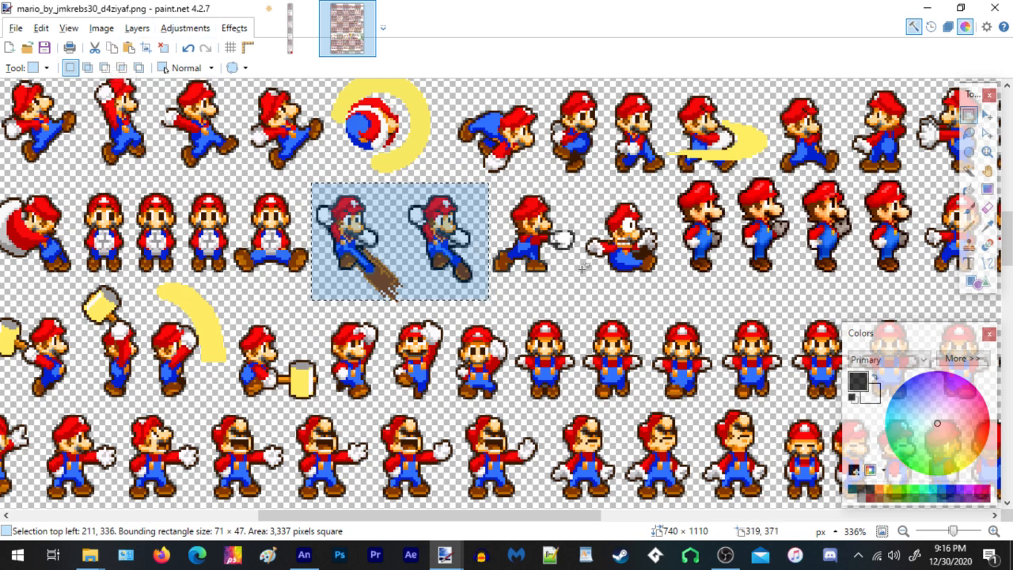
pyautogui.click(348, 166)
pyautogui.moveTo(311, 175); pyautogui.dragTo(481, 305)
pyautogui.click(335, 192)
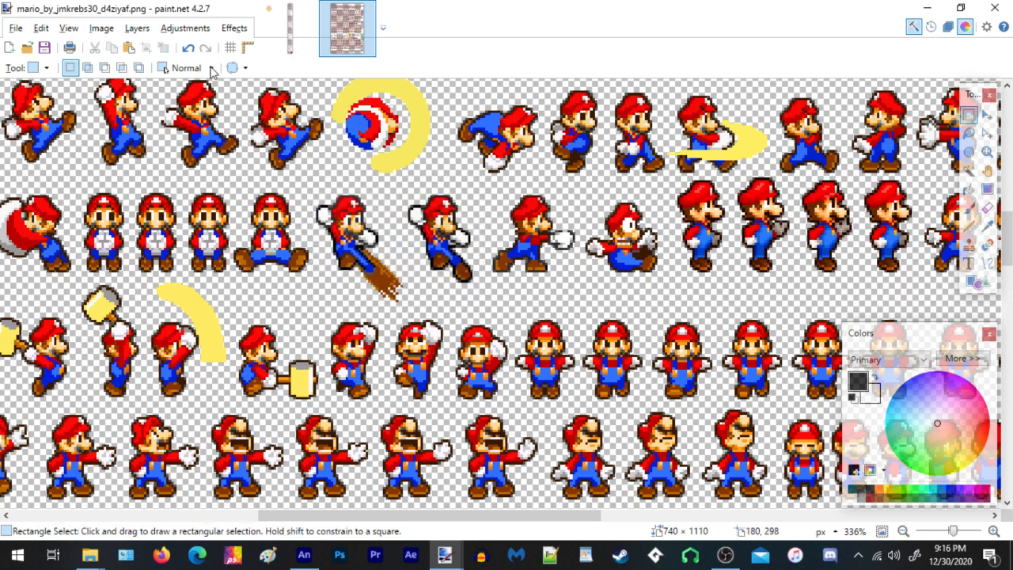
pyautogui.moveTo(312, 187); pyautogui.dragTo(484, 313)
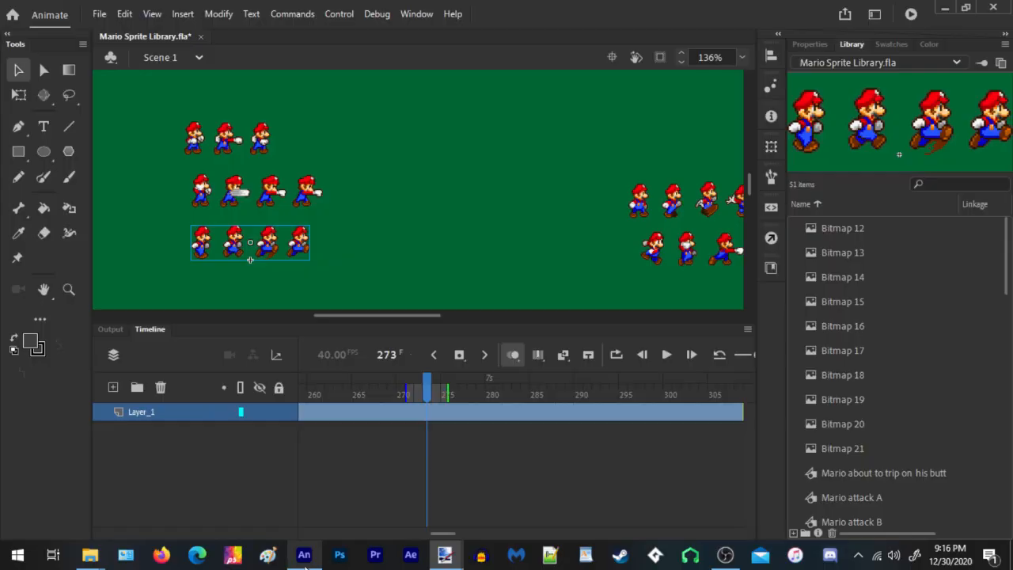
# Switch to Animate, paste the two air-kick sprites into an empty area above the attack rows and trace their bitmap
pyautogui.click(303, 554)
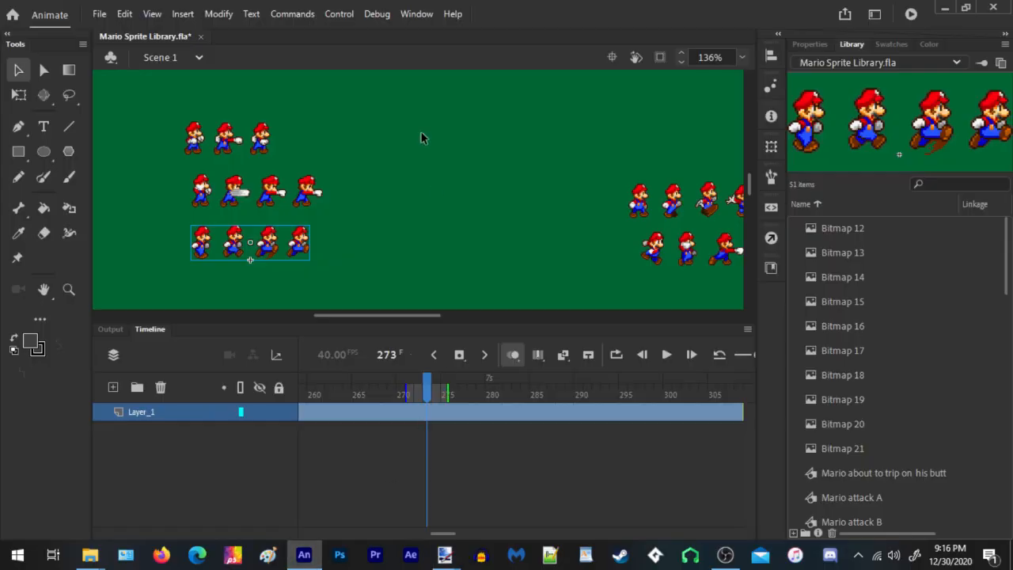
pyautogui.rightClick(422, 136)
pyautogui.click(476, 175)
pyautogui.moveTo(465, 293); pyautogui.dragTo(463, 301)
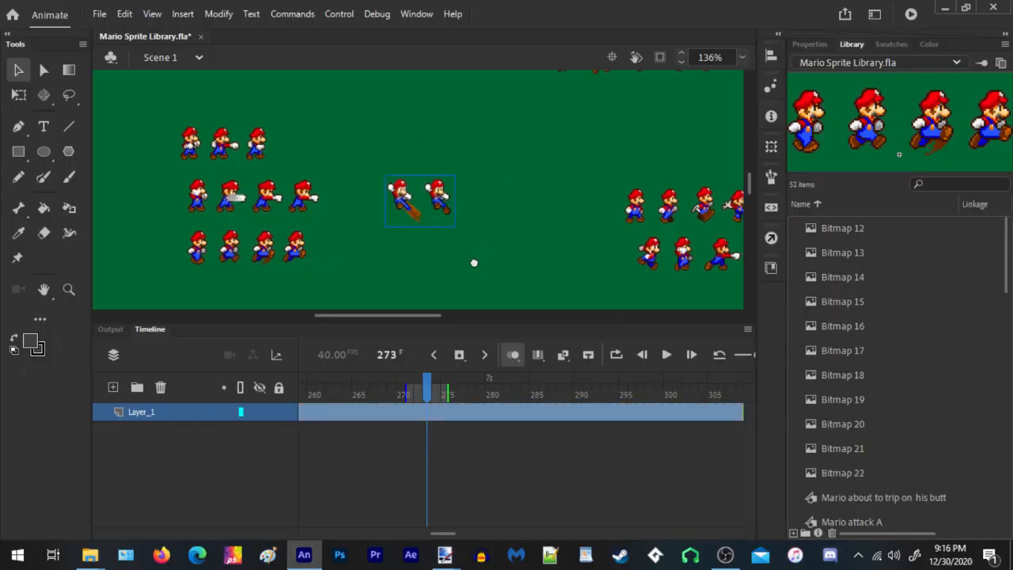
pyautogui.moveTo(472, 262); pyautogui.dragTo(429, 323)
pyautogui.moveTo(403, 272); pyautogui.dragTo(423, 200)
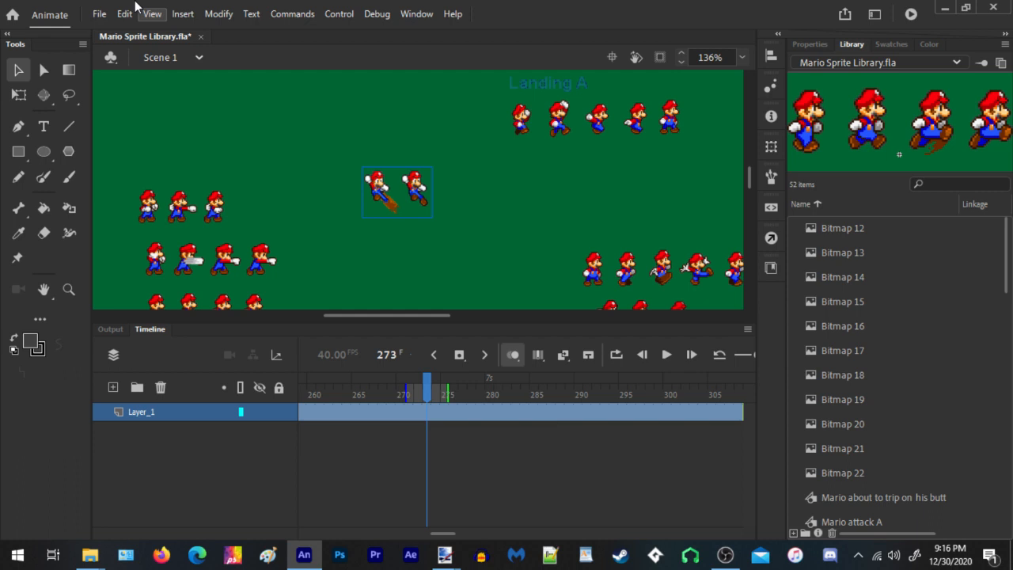
pyautogui.click(218, 14)
pyautogui.moveTo(262, 124)
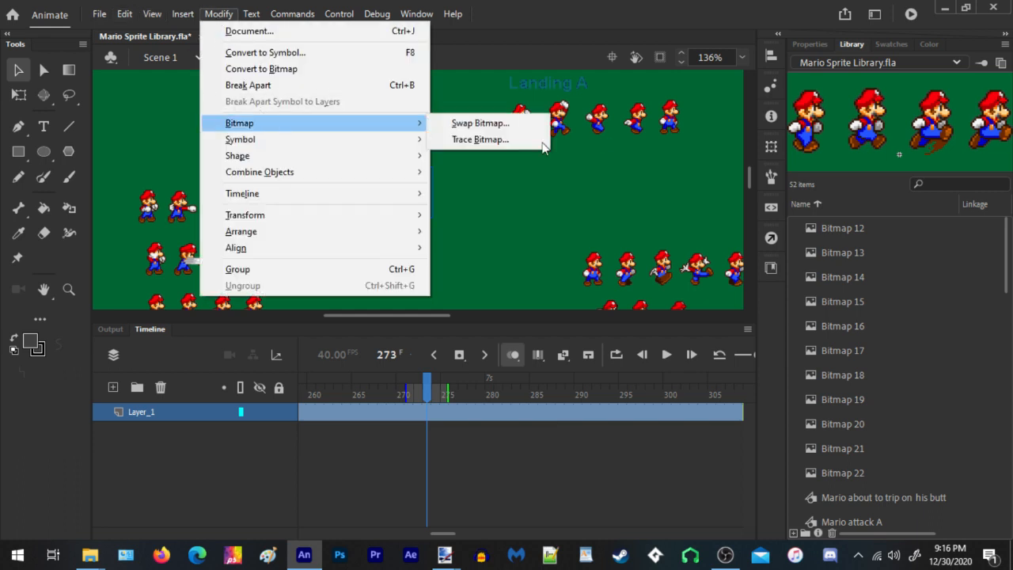
pyautogui.click(479, 139)
pyautogui.click(606, 234)
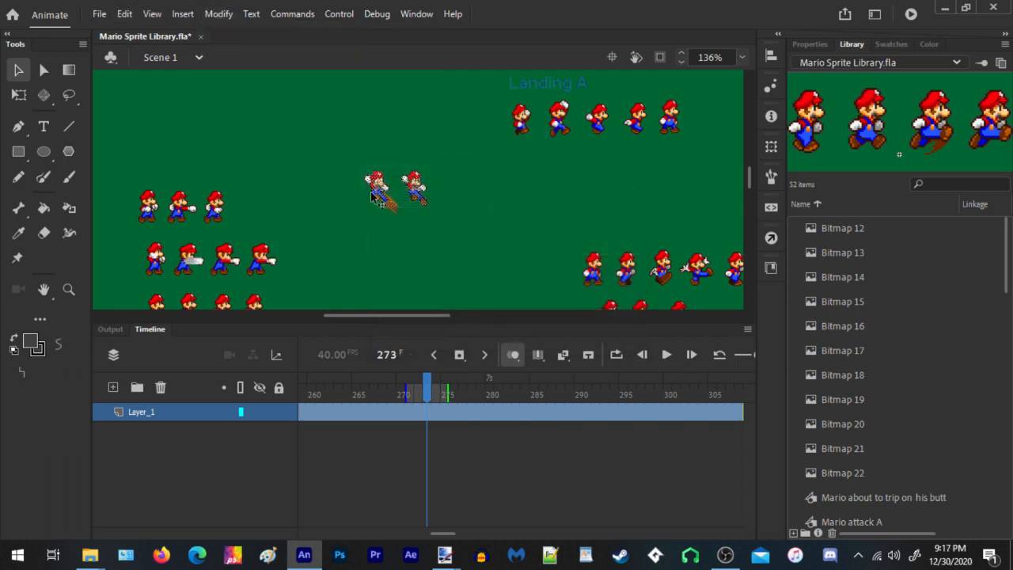
# Cut the second traced air-kick sprite, the one without motion blur, from the stage
pyautogui.scroll(3, 435, 220)
pyautogui.moveTo(463, 90)
pyautogui.mouseDown()
pyautogui.moveTo(446, 98)
pyautogui.moveTo(361, 224)
pyautogui.moveTo(368, 262)
pyautogui.mouseUp()
pyautogui.rightClick(387, 258)
pyautogui.click(441, 223)
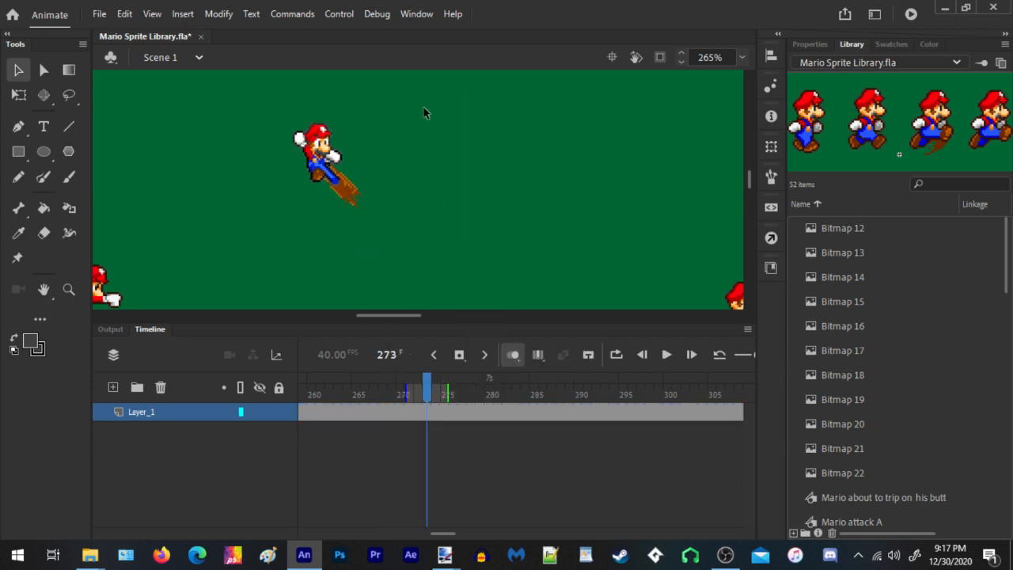
# Convert the remaining motion-blurred kick sprite into a graphic symbol named "Mario quick kick air --smbz-"
pyautogui.moveTo(428, 97); pyautogui.dragTo(221, 251)
pyautogui.rightClick(320, 158)
pyautogui.click(440, 520)
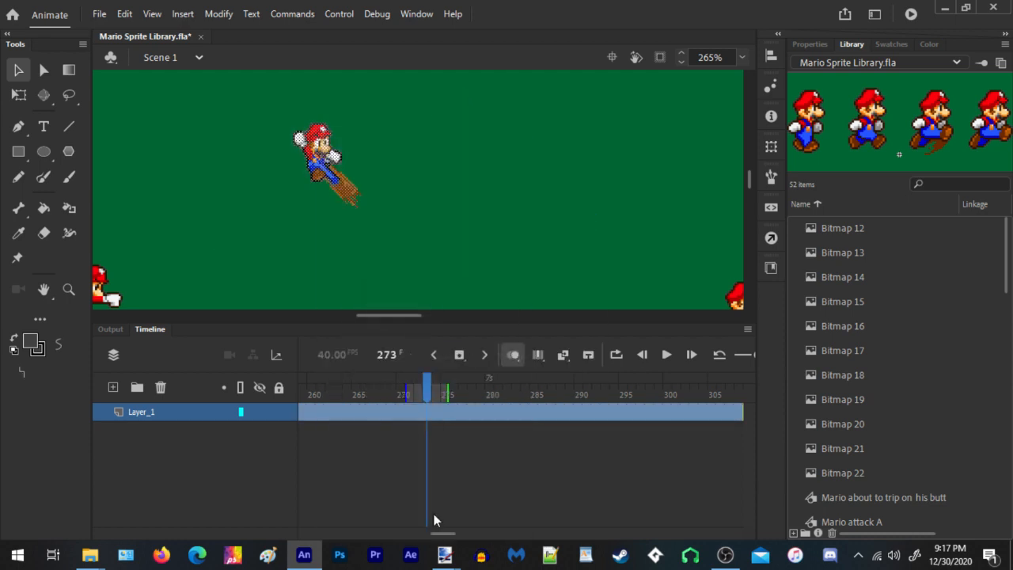
pyautogui.write('Mario quick kick air --smbz-')
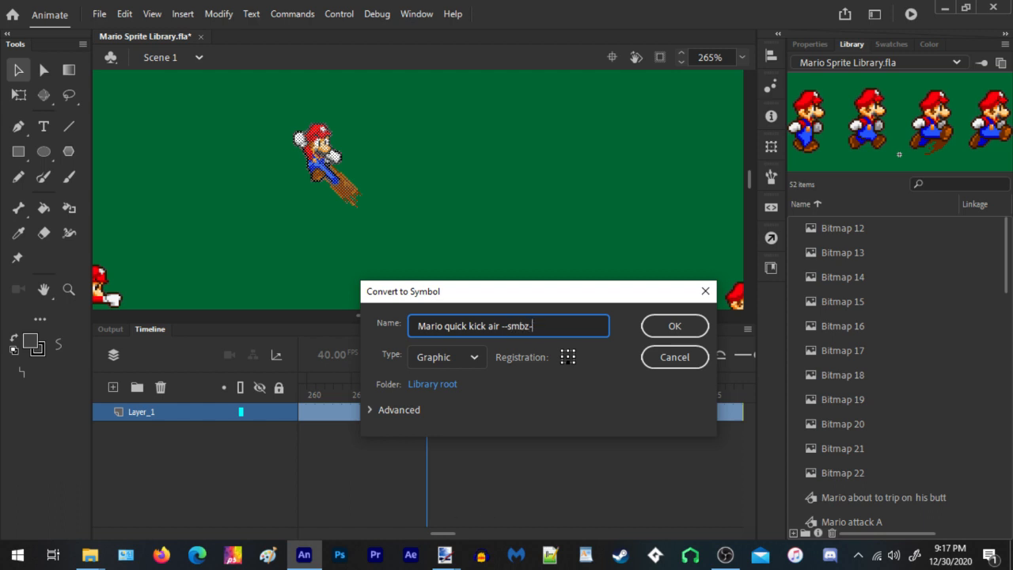
pyautogui.click(675, 325)
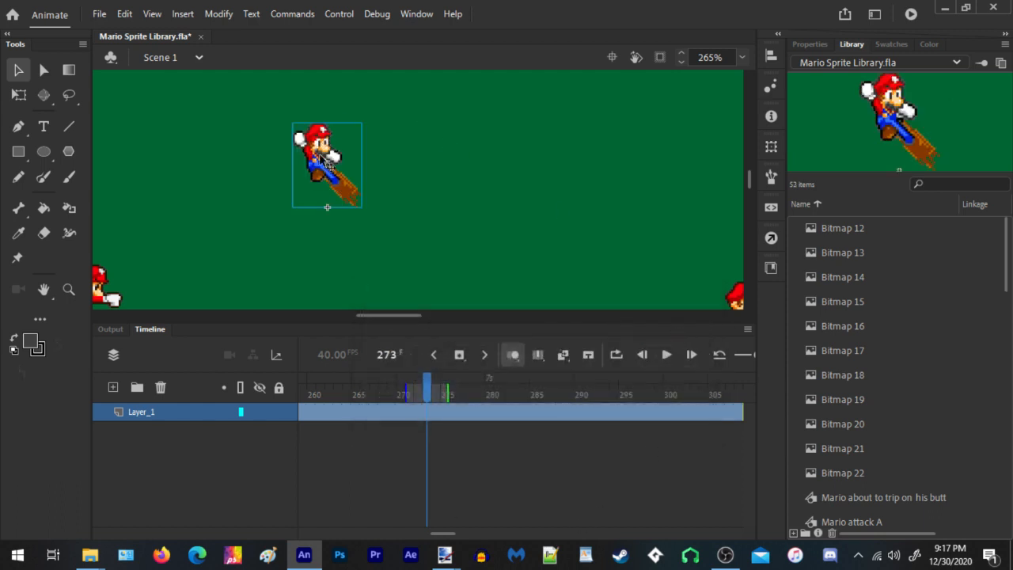
# Edit the air-kick symbol, insert a blank keyframe at frame 3 and extend it to frame 20
pyautogui.hotkey('ctrl', 'e')
pyautogui.click(320, 417)
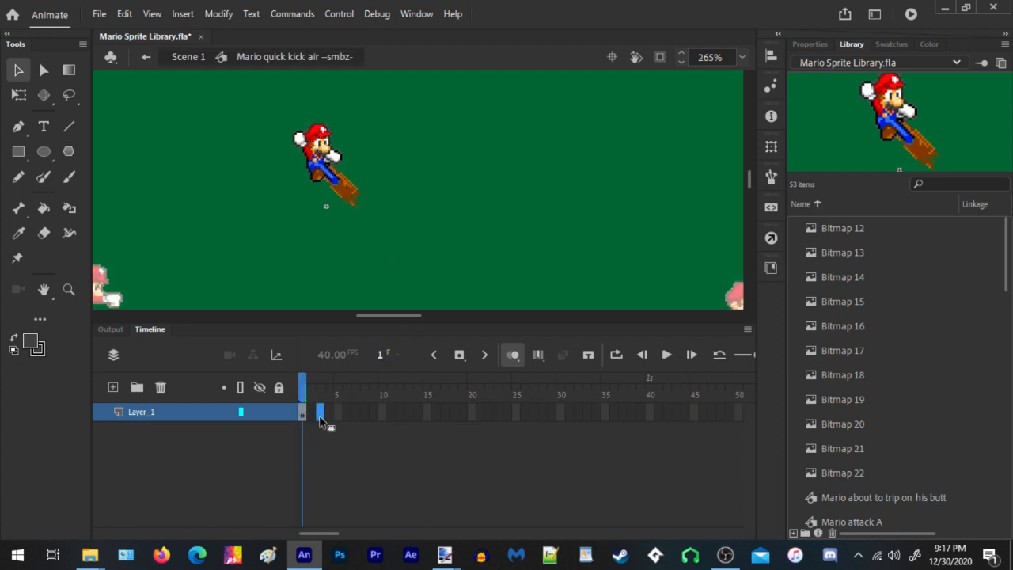
pyautogui.press('F7')
pyautogui.press('F5')
pyautogui.press('F5')
pyautogui.press('F5')
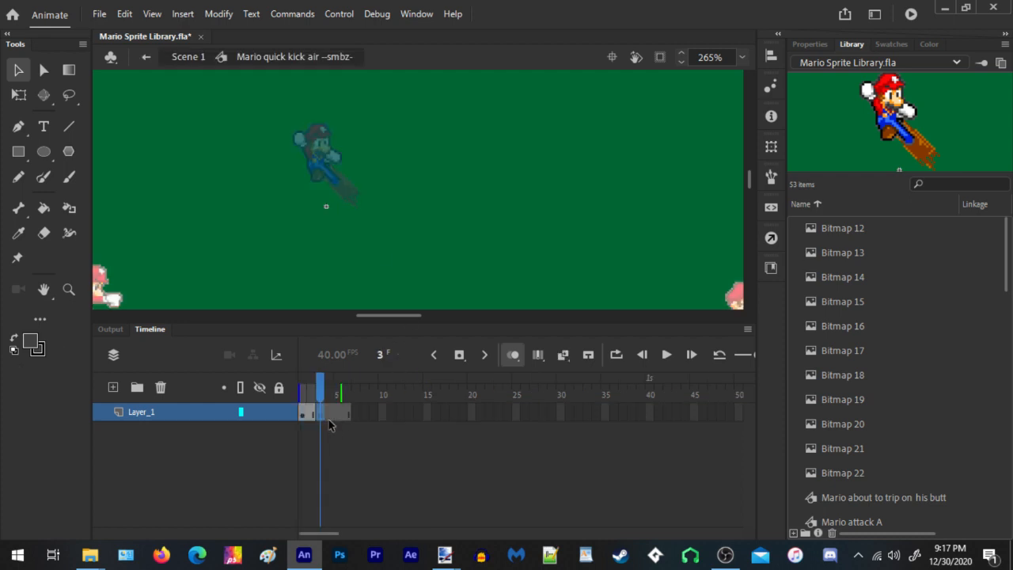
pyautogui.press('F5')
pyautogui.press('F5')
pyautogui.press('F5')
pyautogui.press('F5')
pyautogui.press('F5')
pyautogui.press('F5')
pyautogui.press('F5')
pyautogui.press('F5')
pyautogui.press('F5')
pyautogui.press('F5')
pyautogui.press('F5')
pyautogui.press('F5')
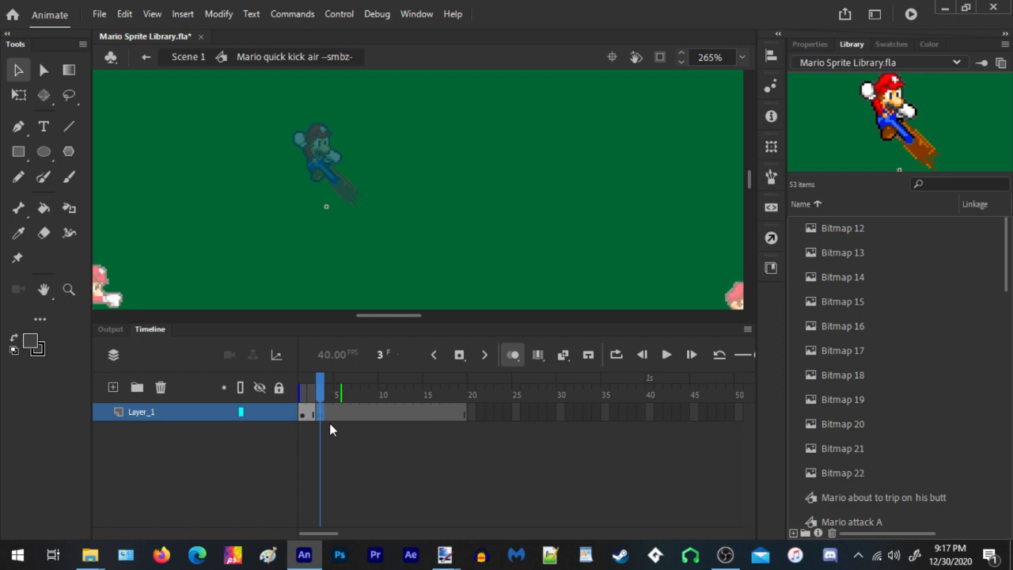
# Paste the cut kick sprite without motion blur into the second pose span of the air-kick symbol
pyautogui.rightClick(399, 151)
pyautogui.click(449, 206)
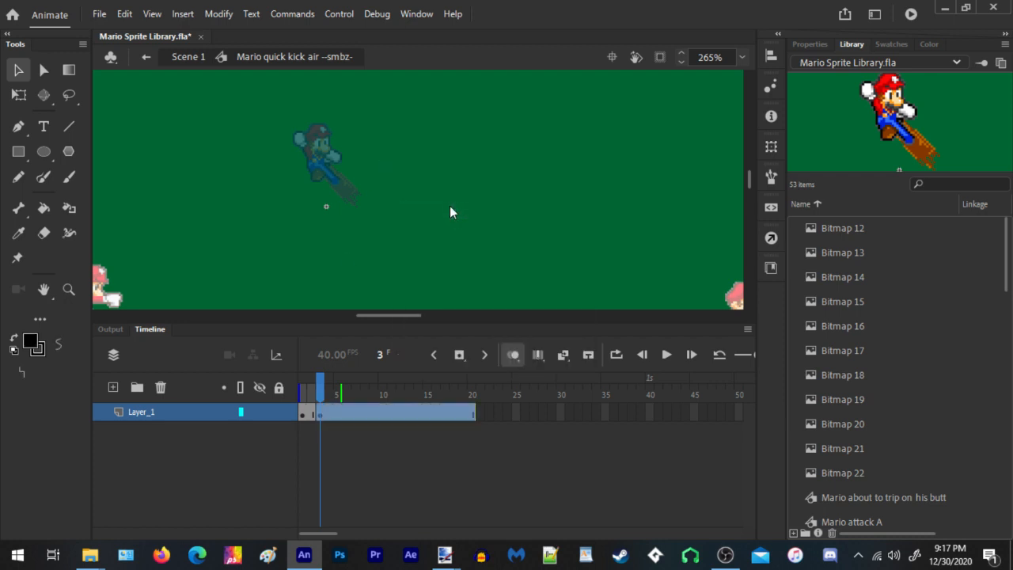
pyautogui.rightClick(552, 138)
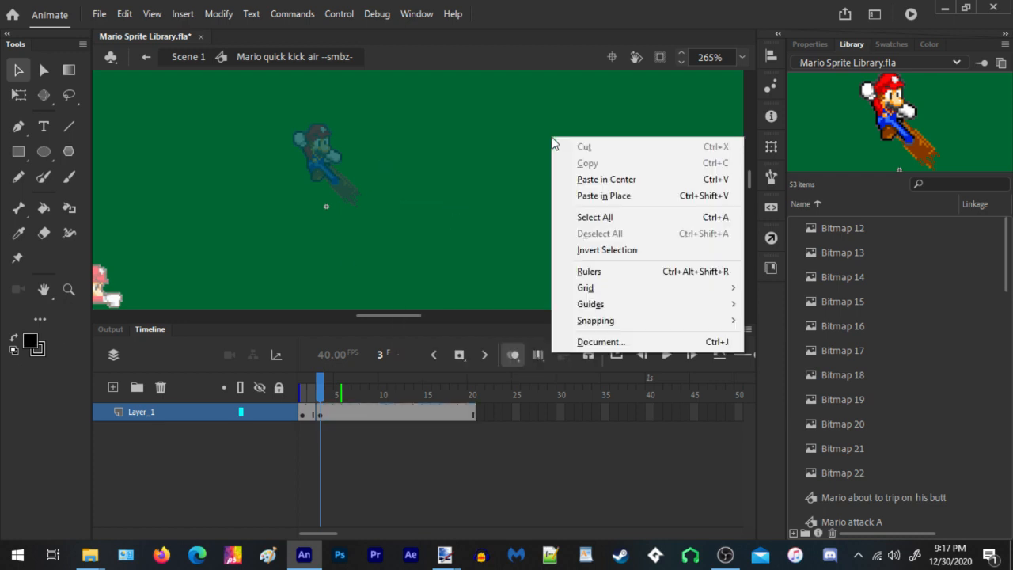
pyautogui.click(329, 419)
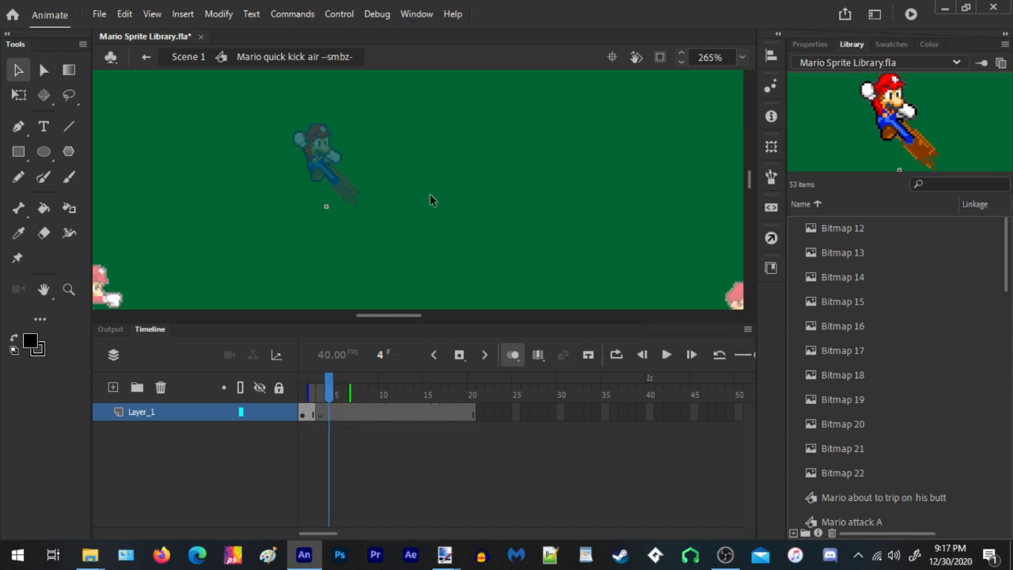
pyautogui.rightClick(405, 143)
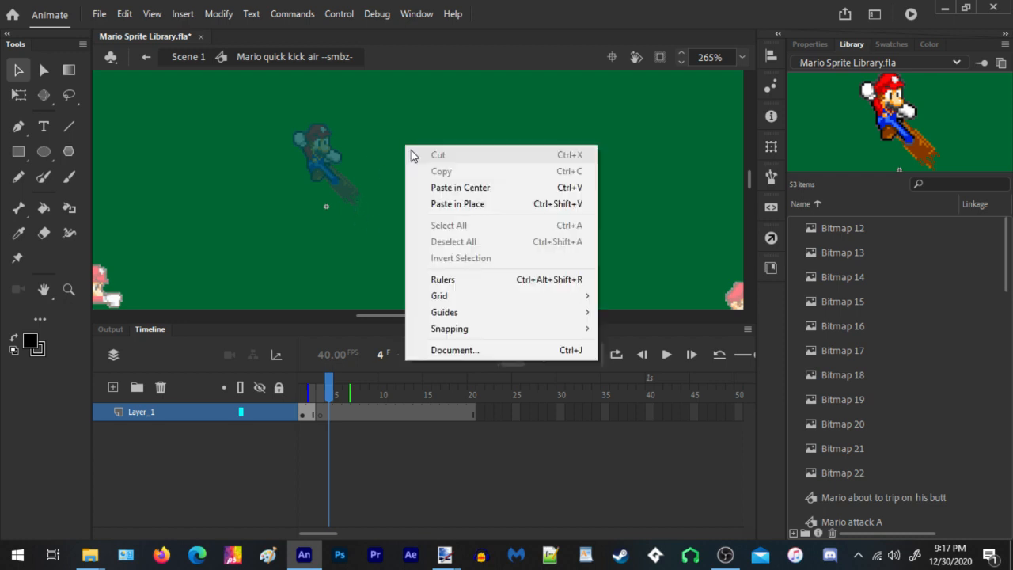
pyautogui.click(462, 207)
pyautogui.click(504, 231)
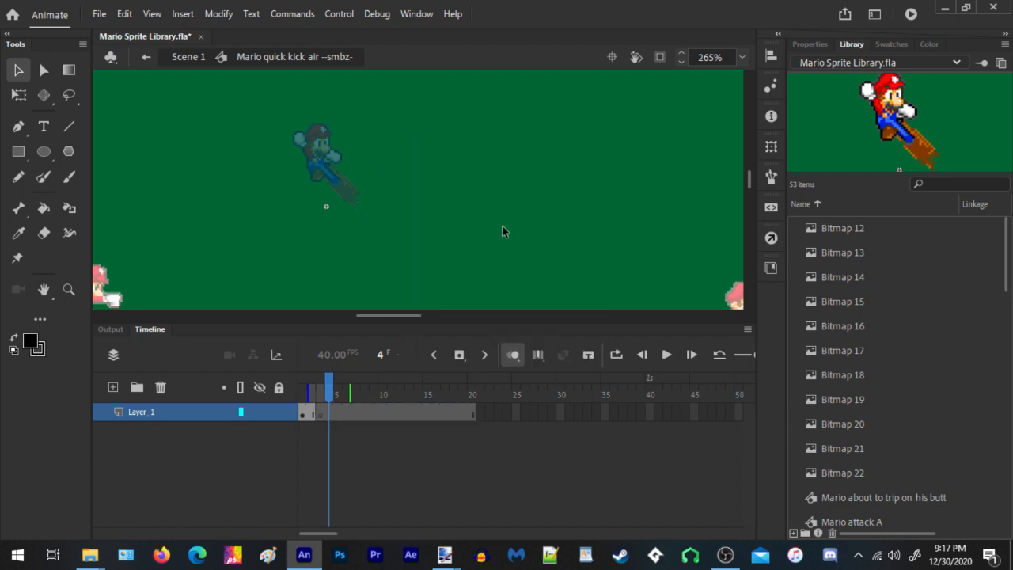
pyautogui.rightClick(458, 163)
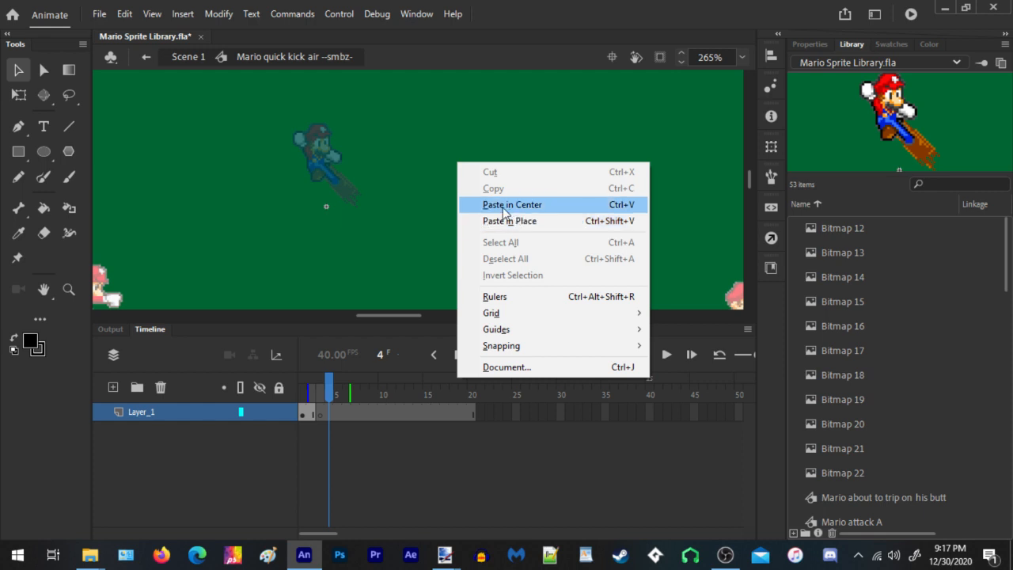
pyautogui.click(504, 206)
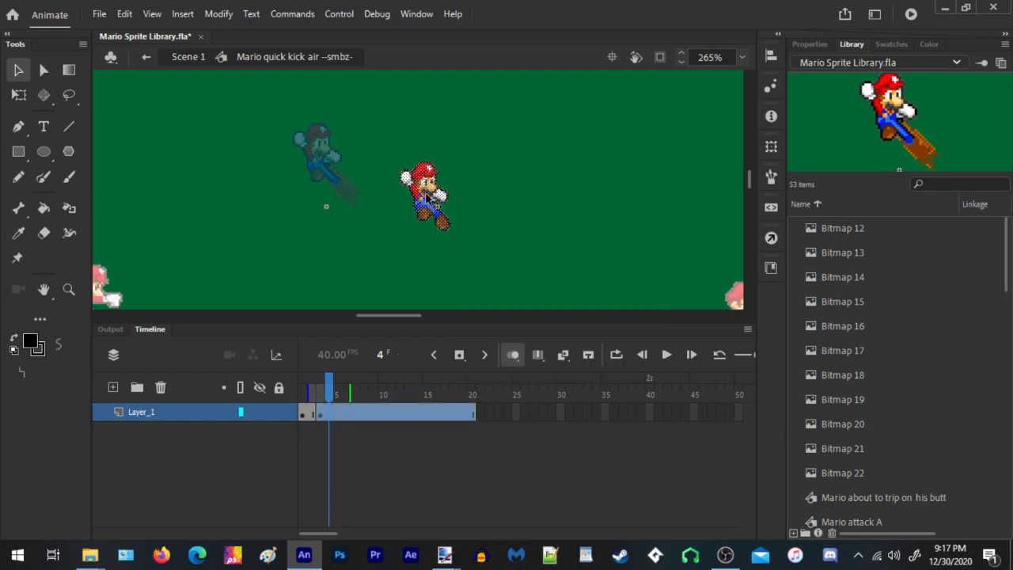
# Align the pasted kick sprite with the onion-skinned motion-blurred pose, return to the main scene and play the animation
pyautogui.moveTo(428, 196); pyautogui.dragTo(298, 153)
pyautogui.scroll(10, 303, 138)
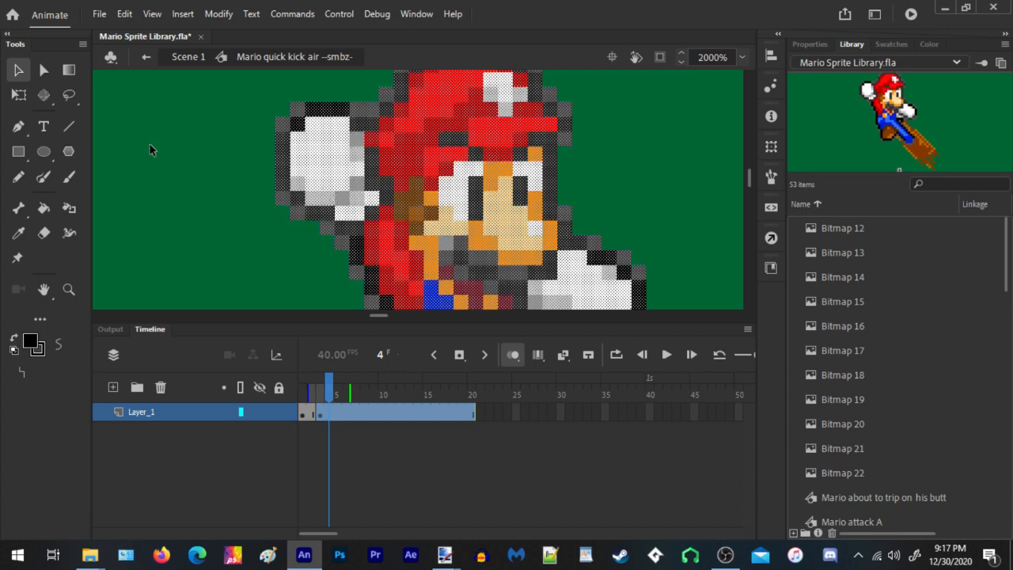
pyautogui.scroll(-10, 254, 174)
pyautogui.doubleClick(403, 164)
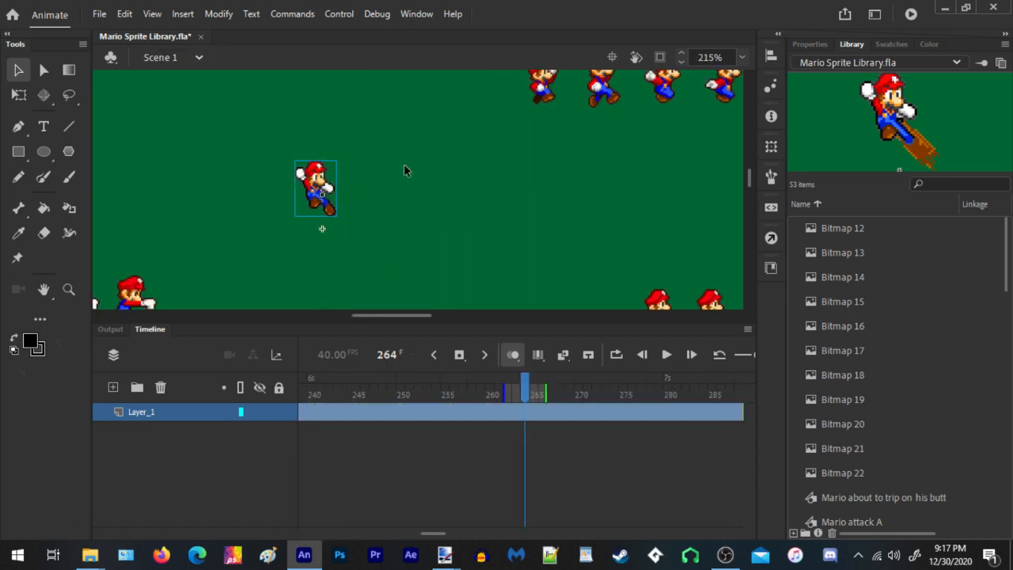
pyautogui.press('Return')
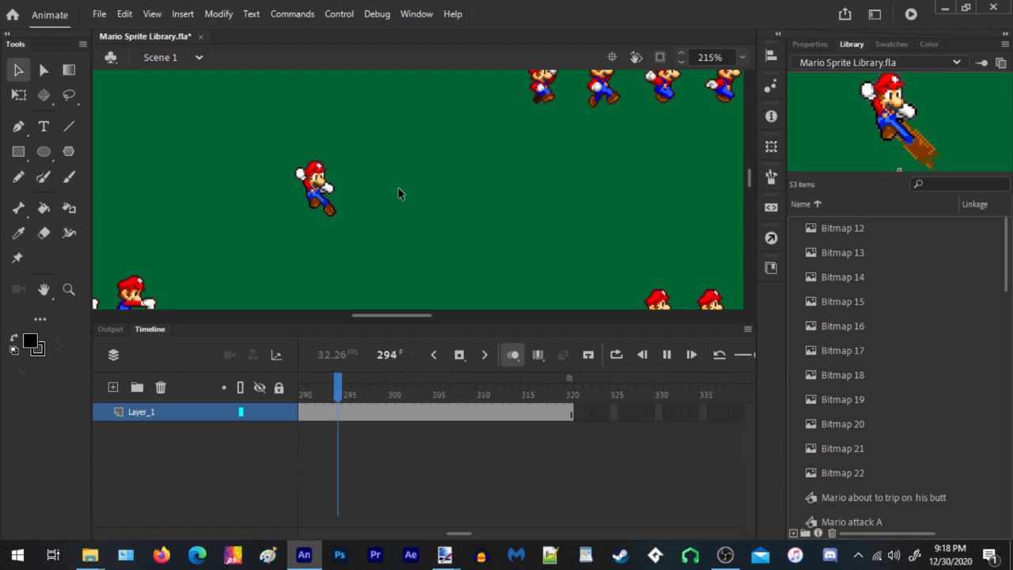
# Move the air-kick symbol slightly up and to the left in the empty area above the attack rows
pyautogui.click(318, 189)
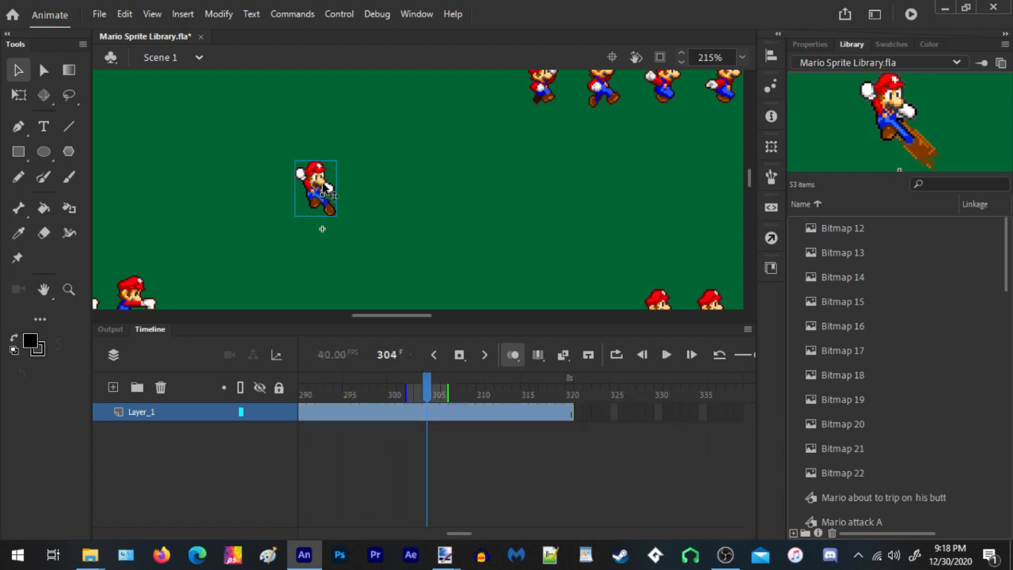
pyautogui.moveTo(327, 192); pyautogui.dragTo(304, 149)
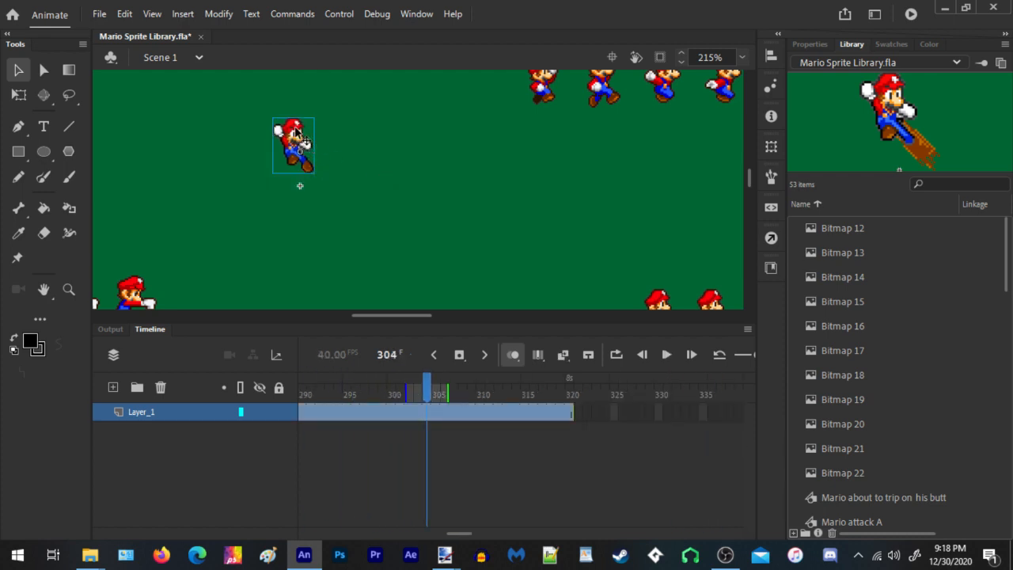
pyautogui.click(425, 190)
pyautogui.moveTo(485, 147); pyautogui.dragTo(407, 200)
# Copy the first sprite of the Landing A row from inside its symbol and return to the main scene
pyautogui.click(475, 125)
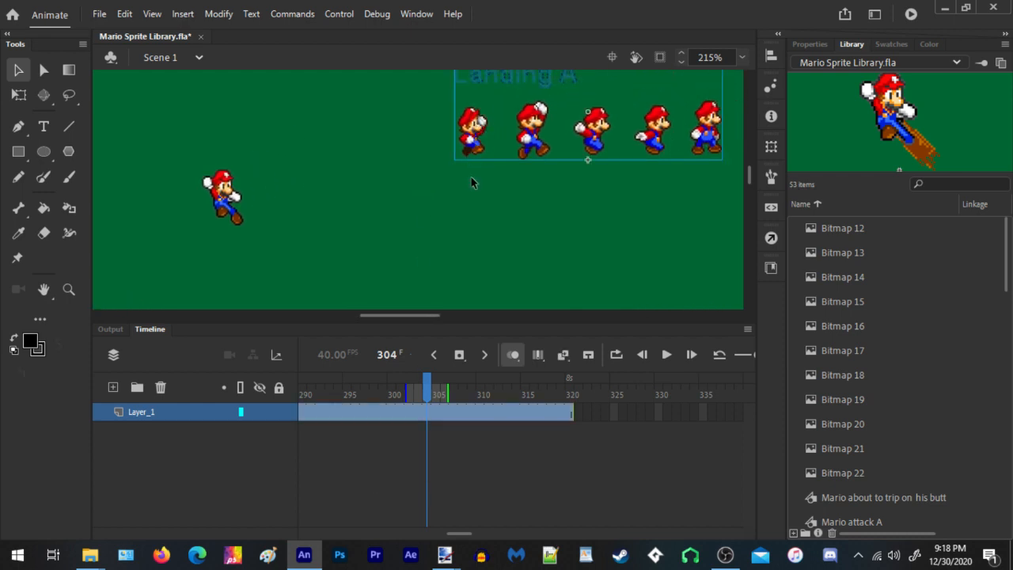
pyautogui.doubleClick(469, 141)
pyautogui.moveTo(444, 169); pyautogui.dragTo(508, 97)
pyautogui.rightClick(473, 127)
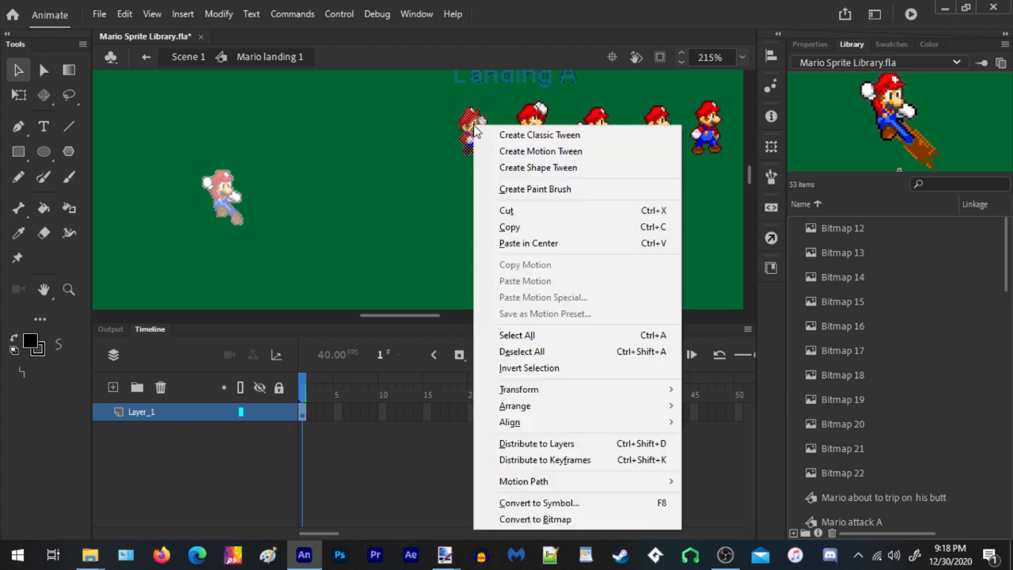
pyautogui.click(515, 227)
pyautogui.doubleClick(284, 190)
# Edit the air-kick symbol and lengthen its first, motion-blurred pose by three frames
pyautogui.doubleClick(224, 194)
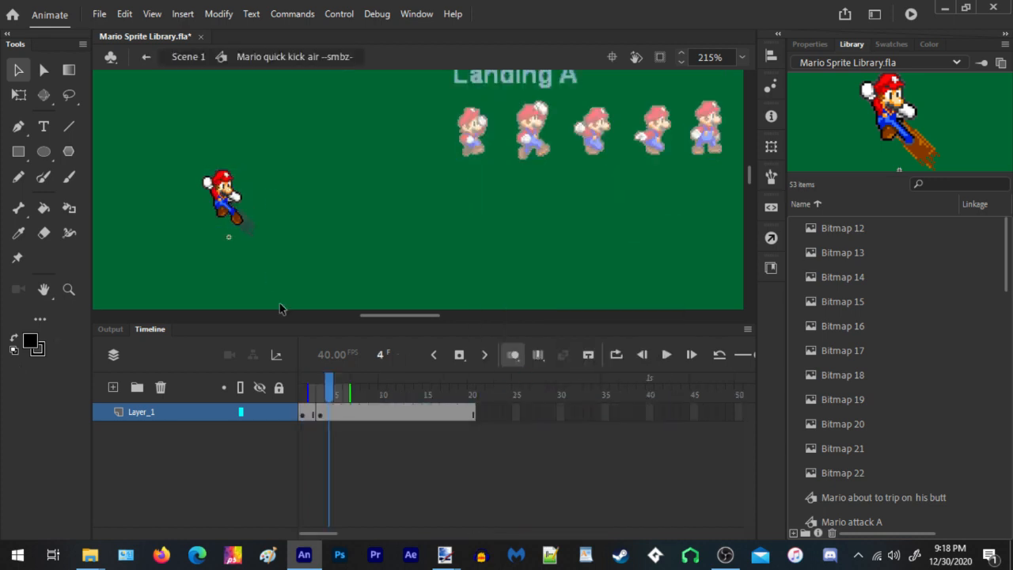
pyautogui.click(304, 416)
pyautogui.press('F5')
pyautogui.press('F5')
pyautogui.press('F5')
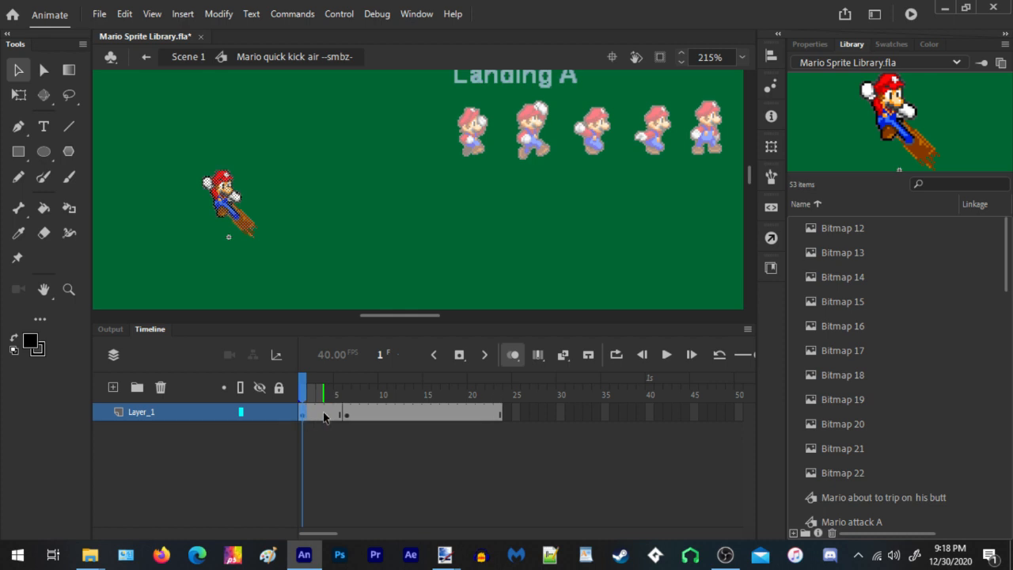
# Add a keyframe at frame 3, replace the sprite in frames 1–2 with the copied landing sprite aligned over the kick, and preview it
pyautogui.click(323, 412)
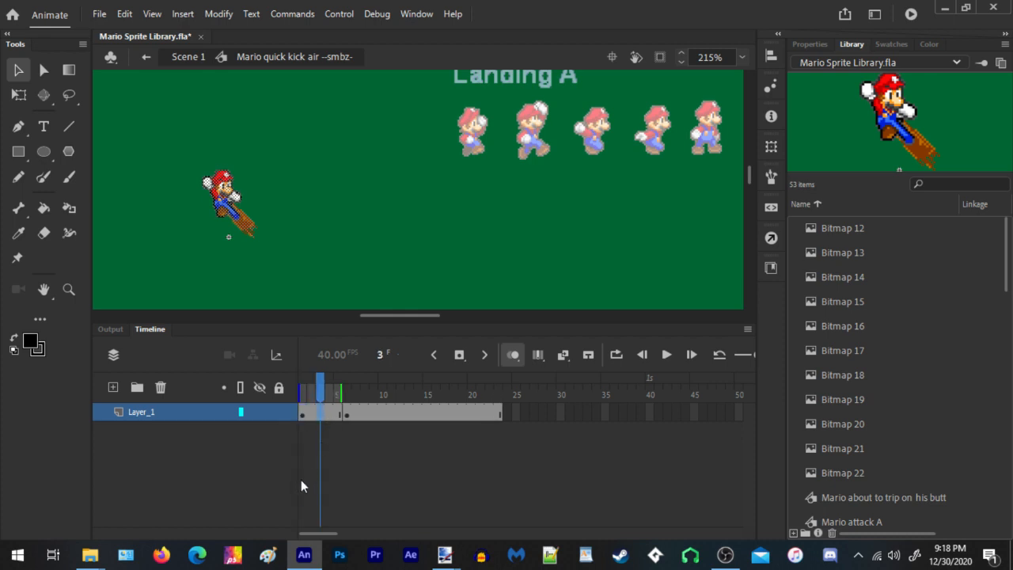
pyautogui.click(310, 413)
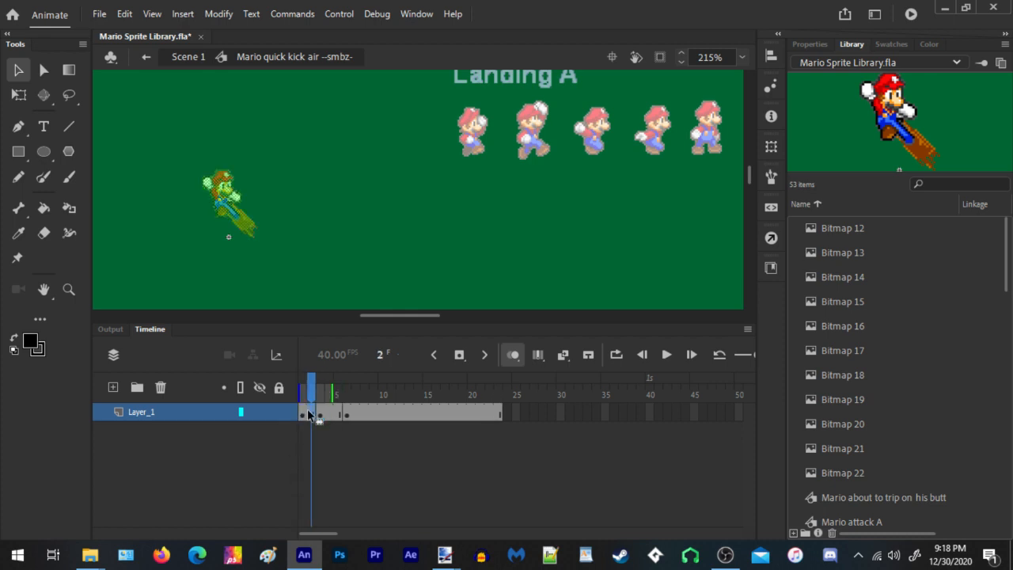
pyautogui.rightClick(311, 157)
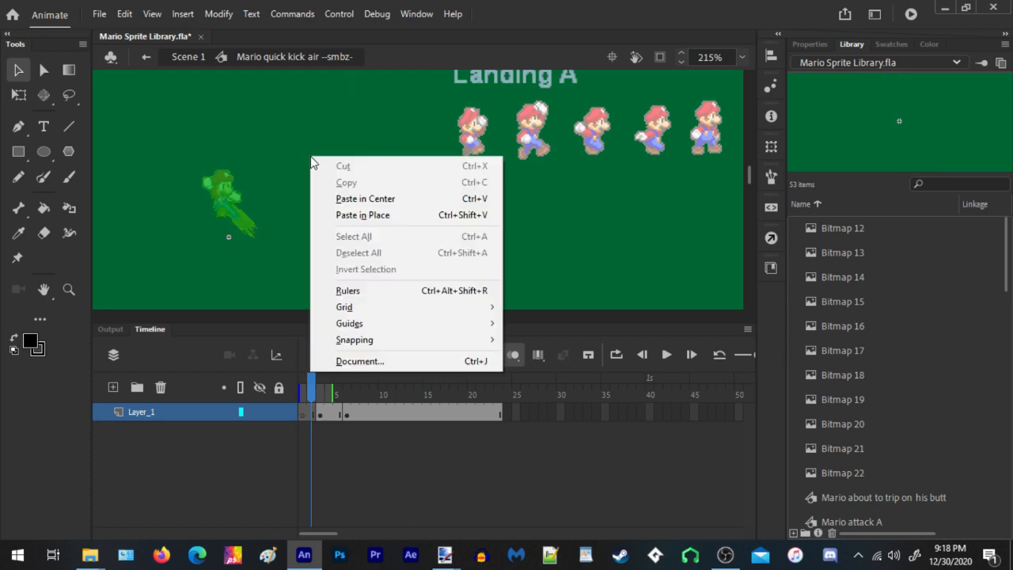
pyautogui.click(362, 203)
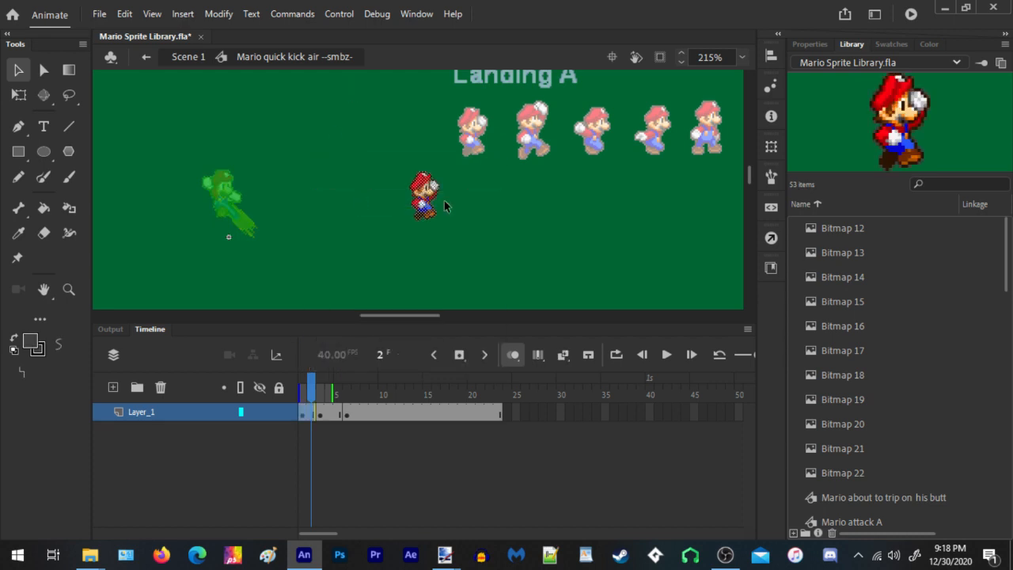
pyautogui.moveTo(424, 191); pyautogui.dragTo(224, 192)
pyautogui.doubleClick(331, 195)
pyautogui.press('Return')
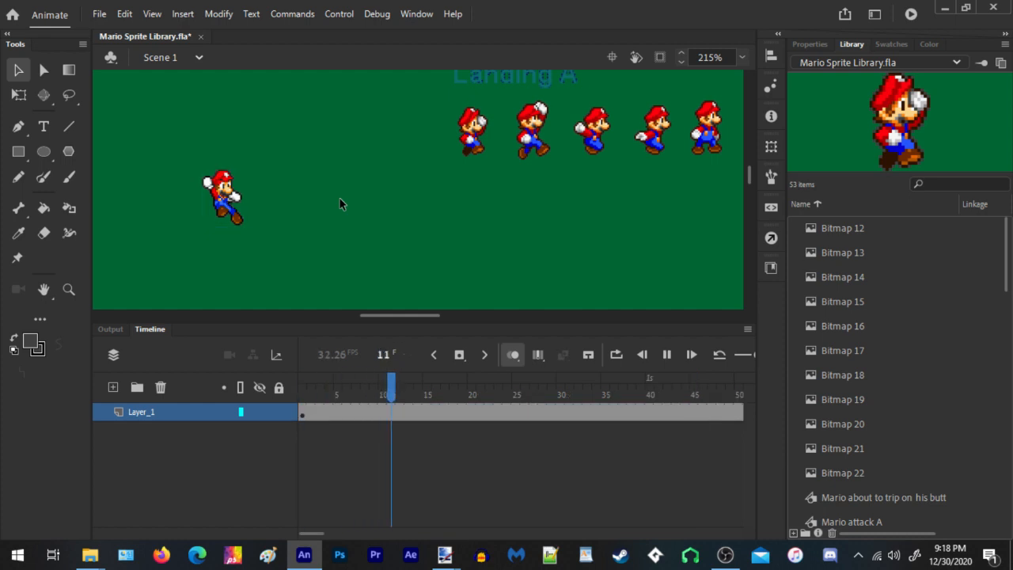
# Shorten the final pose of the air-kick symbol by removing frames 11 to 23, and play the result in the main scene
pyautogui.doubleClick(224, 198)
pyautogui.moveTo(403, 416); pyautogui.dragTo(490, 415)
pyautogui.rightClick(496, 413)
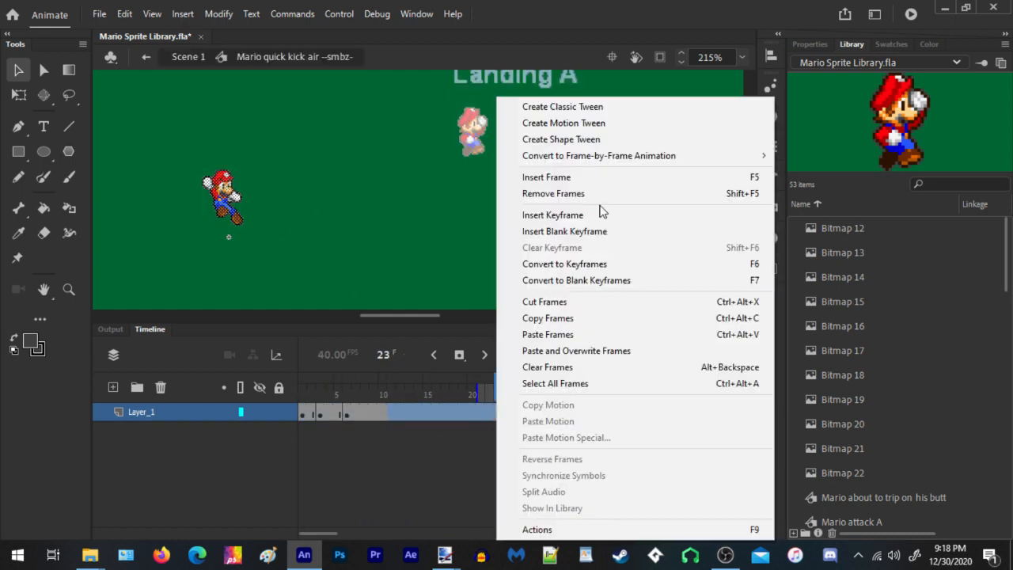
pyautogui.click(558, 194)
pyautogui.doubleClick(309, 151)
pyautogui.press('Return')
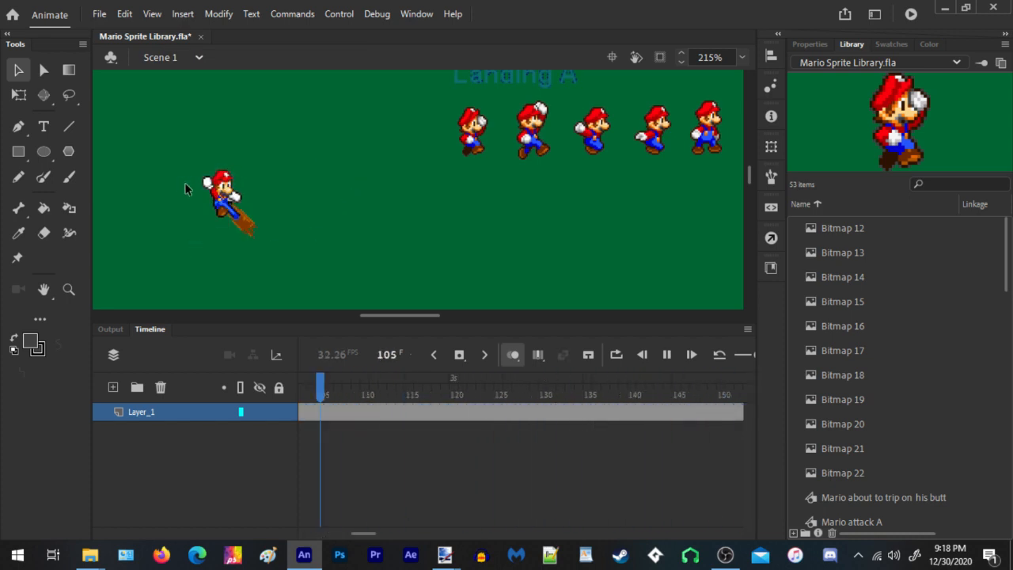
# Save the sprite library document and play the main timeline to check the air-kick animation
pyautogui.click(225, 202)
pyautogui.click(124, 13)
pyautogui.moveTo(99, 13)
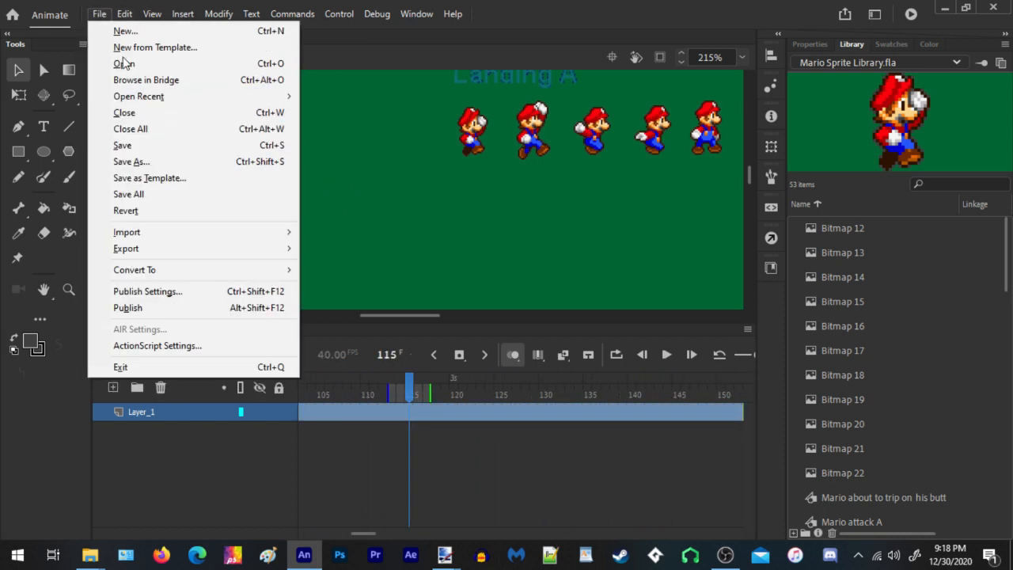
pyautogui.click(131, 145)
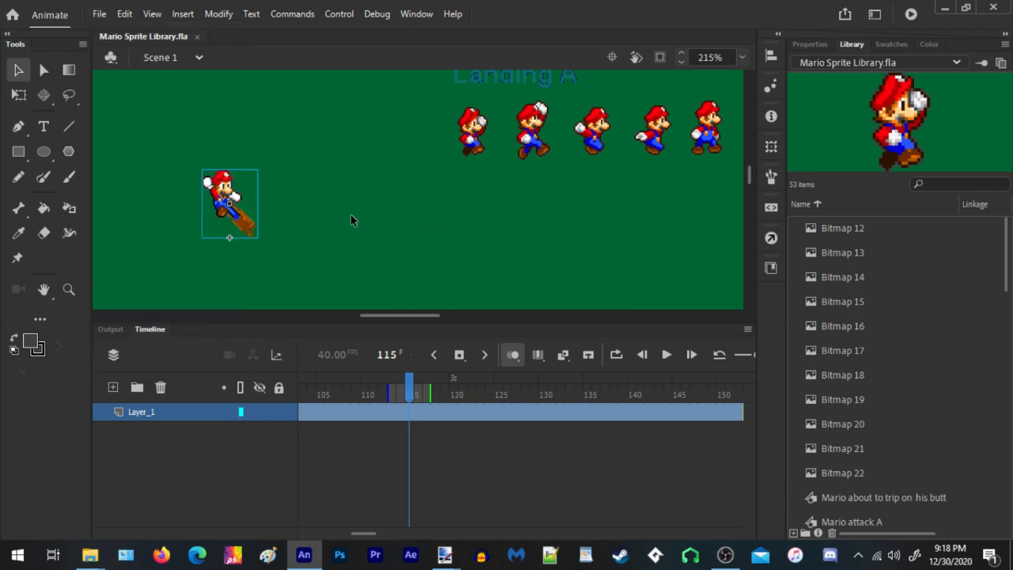
pyautogui.scroll(-5, 352, 214)
pyautogui.scroll(5, 349, 226)
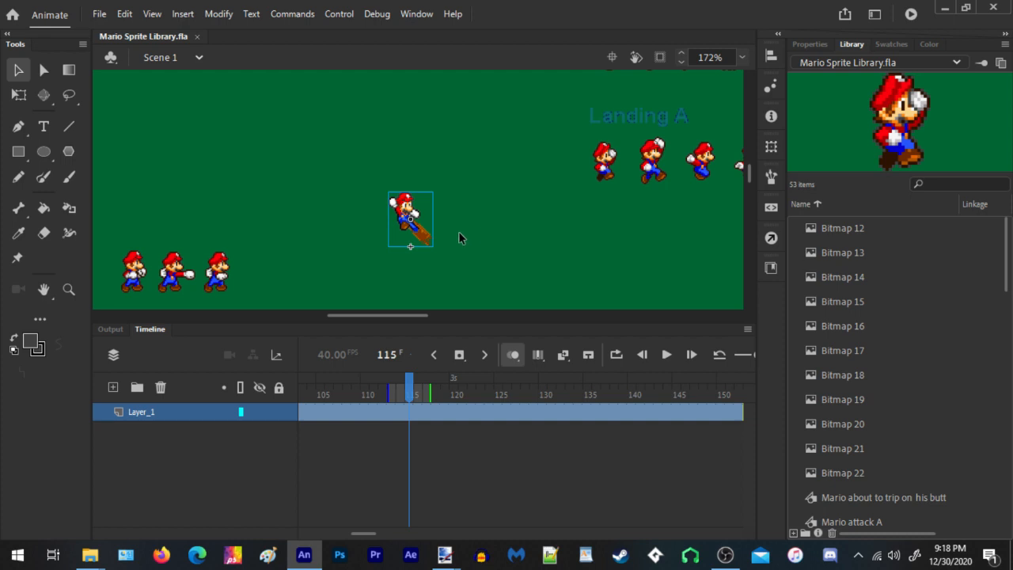
pyautogui.scroll(2, 458, 231)
pyautogui.press('Return')
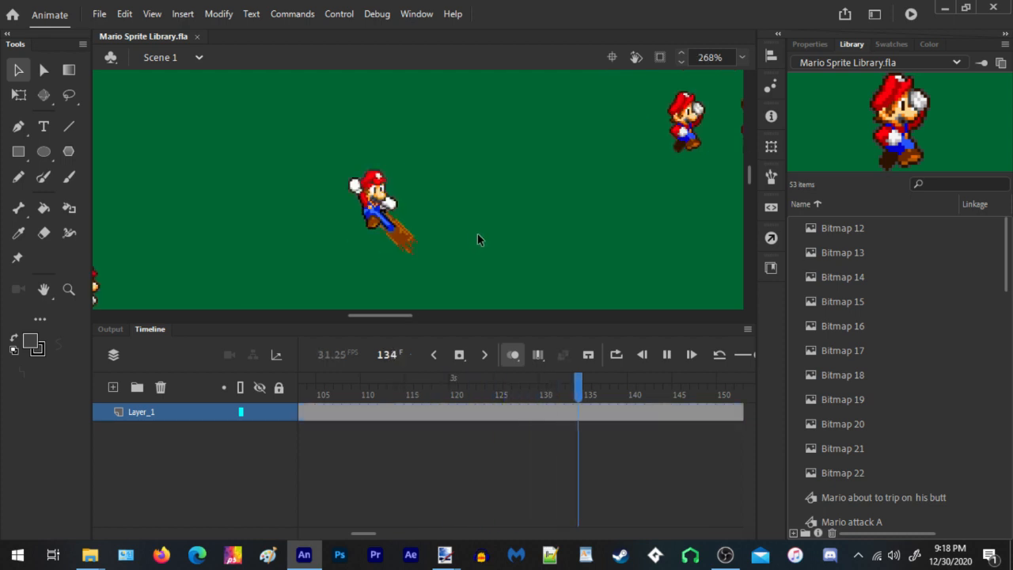
pyautogui.press('Return')
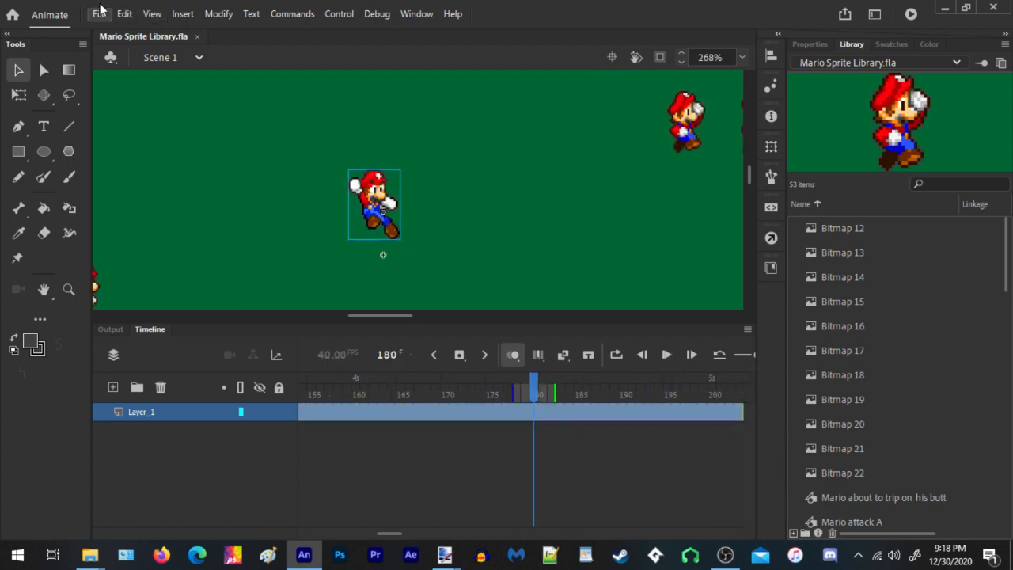
pyautogui.click(100, 13)
pyautogui.click(489, 164)
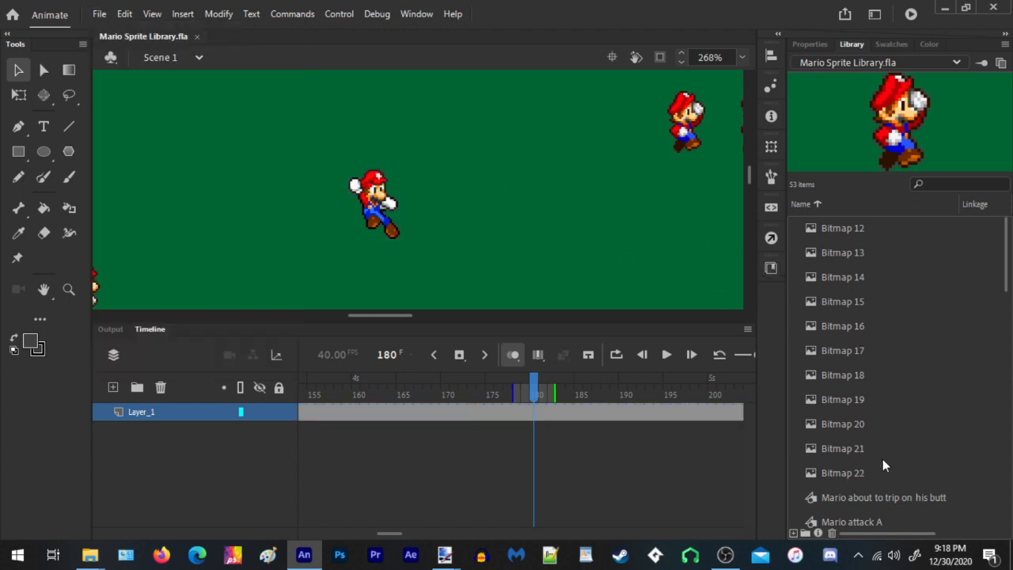
# Delete Bitmap 12 through Bitmap 22 from the library
pyautogui.click(837, 475)
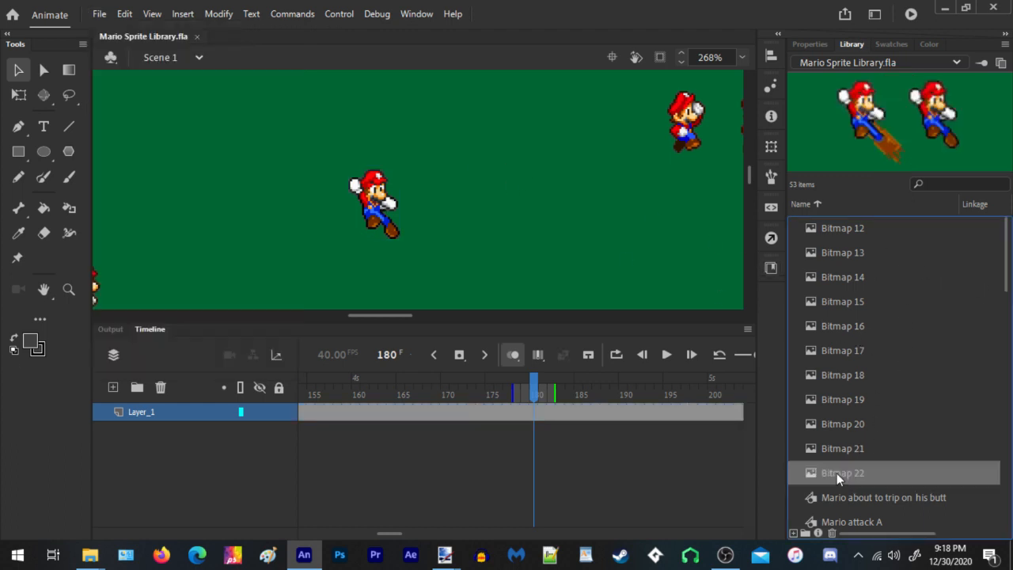
pyautogui.keyDown('shift'); pyautogui.click(836, 227); pyautogui.keyUp('shift')
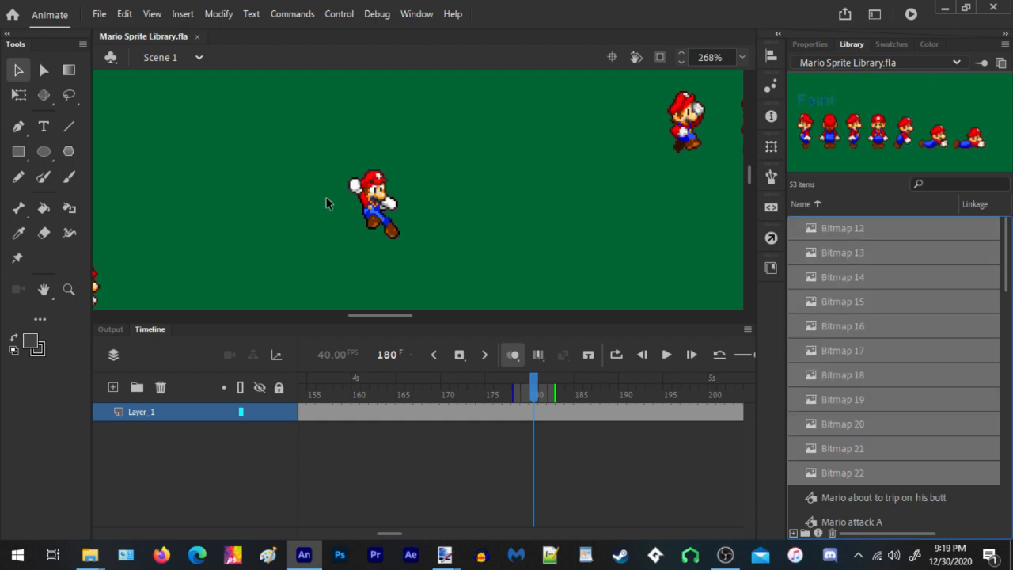
pyautogui.scroll(-6, 326, 203)
pyautogui.scroll(2, 445, 210)
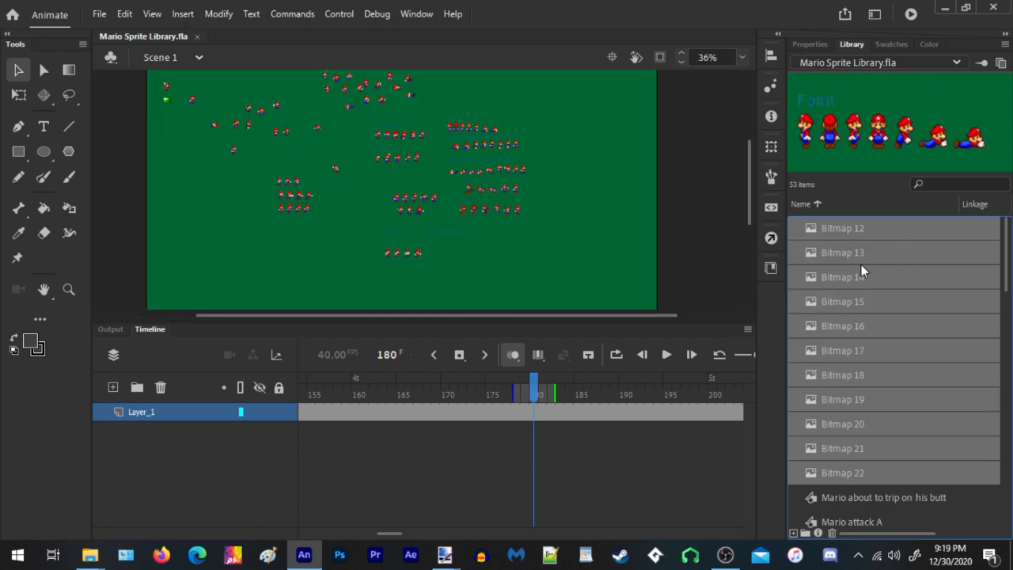
pyautogui.click(98, 13)
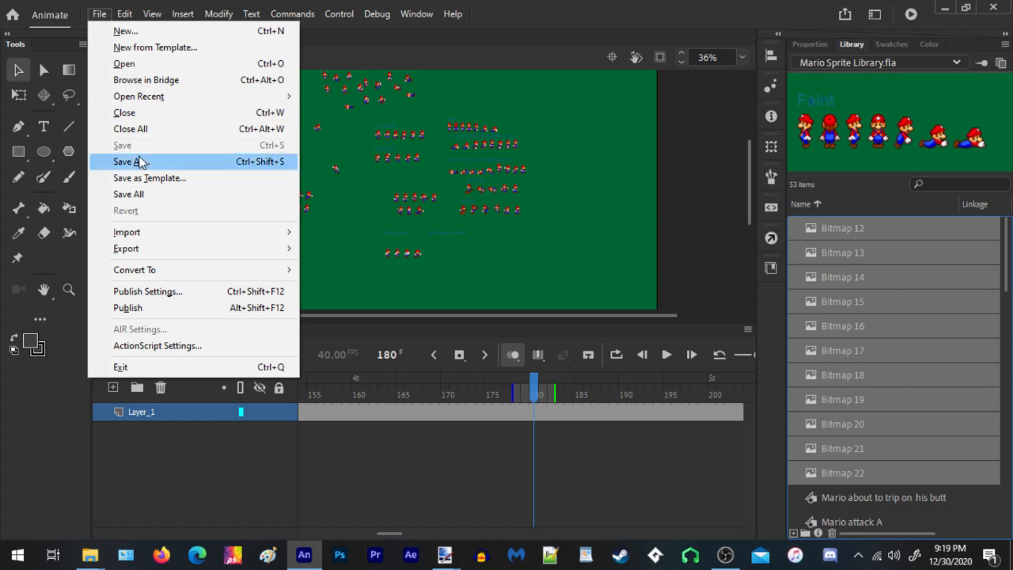
pyautogui.click(360, 208)
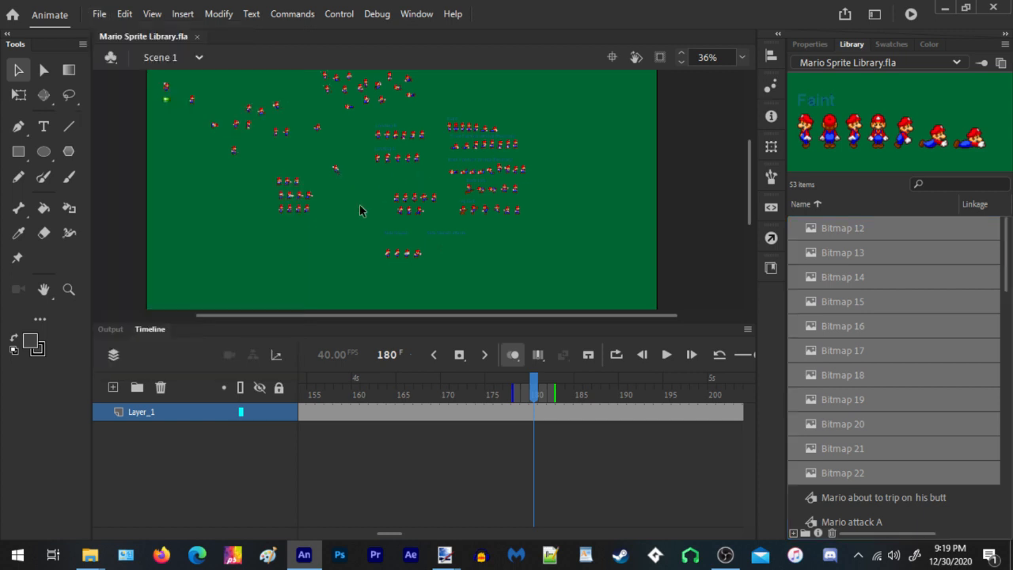
pyautogui.rightClick(841, 252)
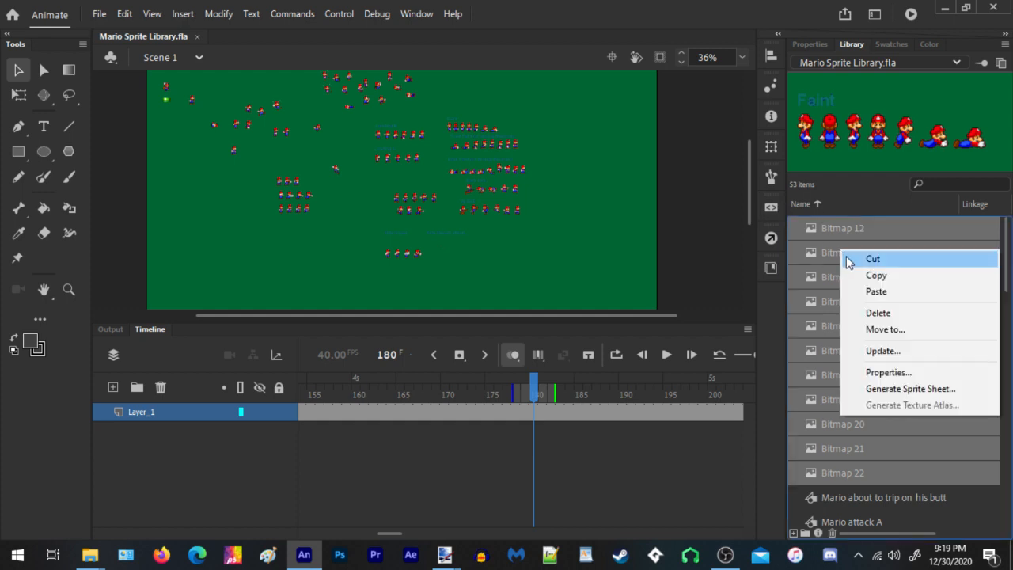
pyautogui.click(103, 14)
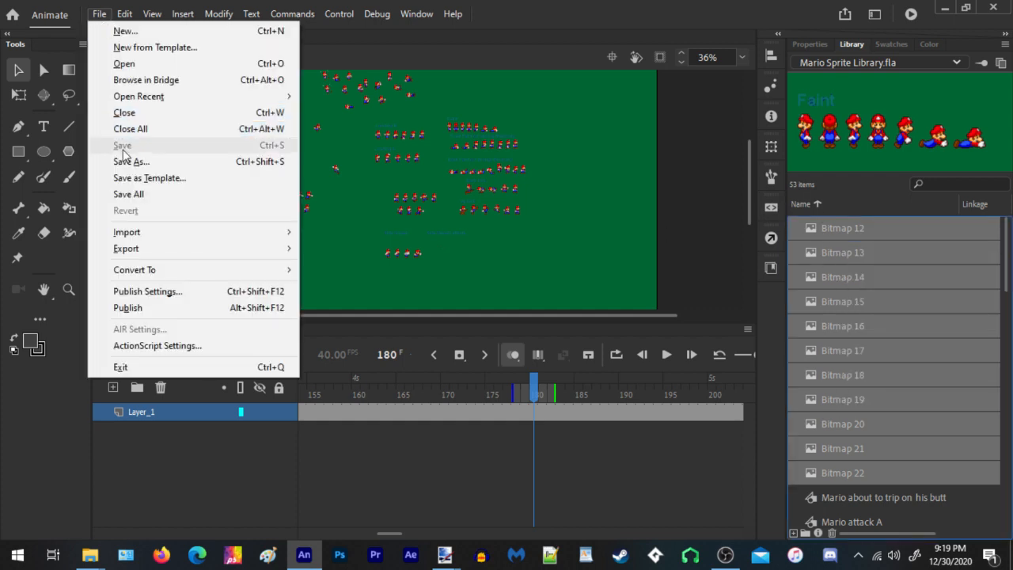
pyautogui.rightClick(862, 261)
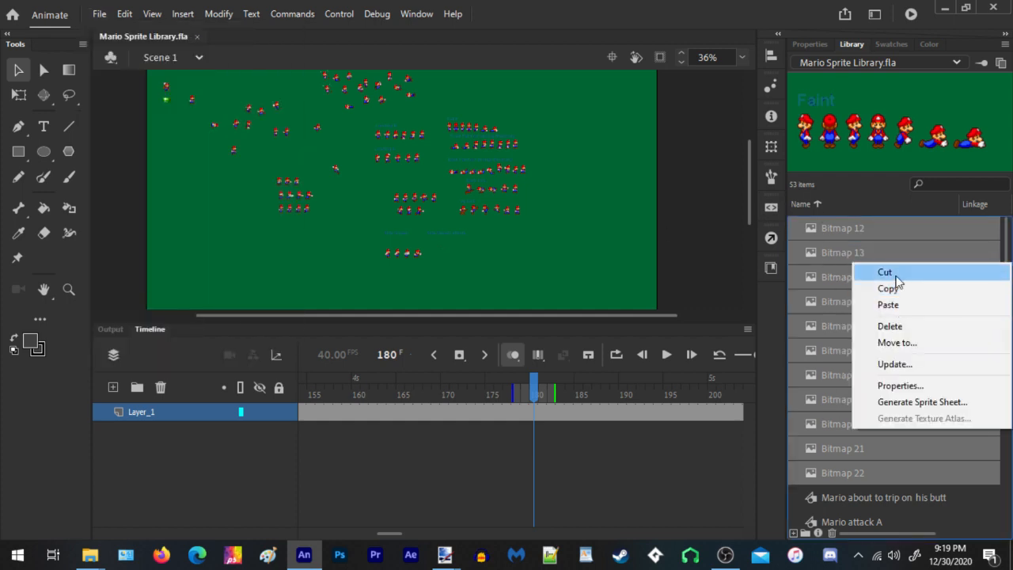
pyautogui.click(893, 327)
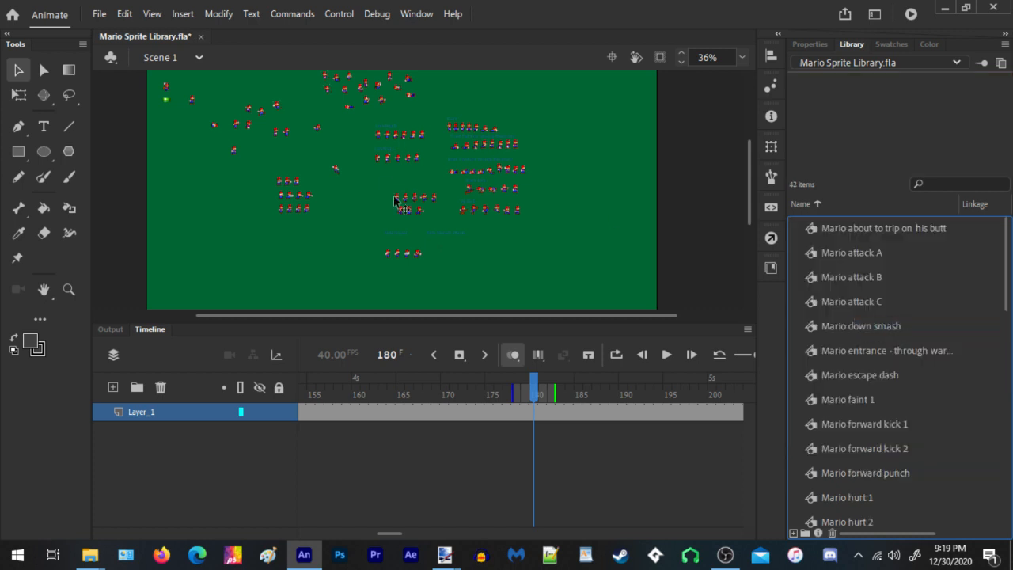
# Switch to paint.net and look through the SMBZ Mario sprite sheet for further poses
pyautogui.scroll(-1, 475, 202)
pyautogui.scroll(2, 498, 208)
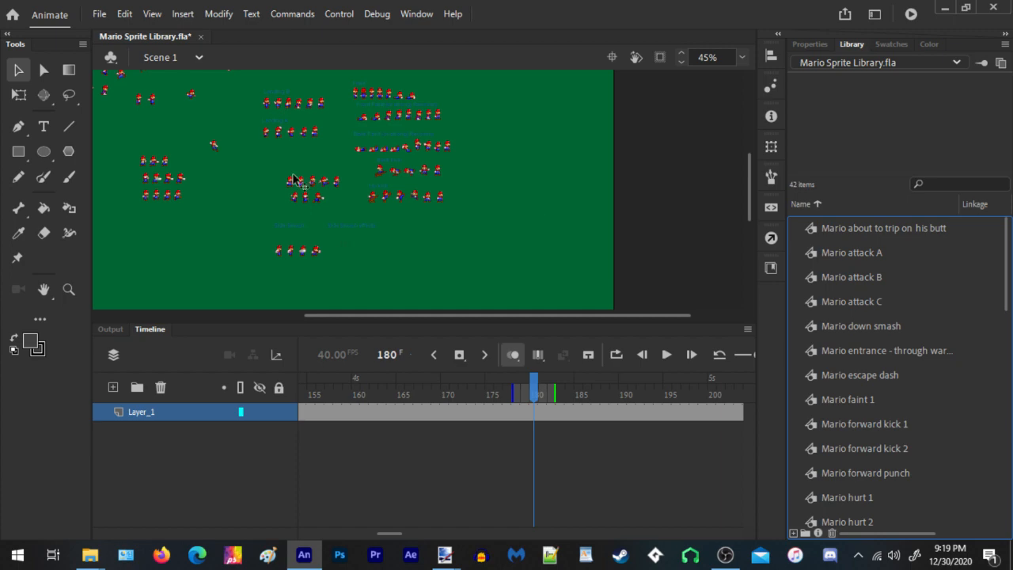
pyautogui.scroll(2, 362, 254)
pyautogui.scroll(-2, 379, 192)
pyautogui.scroll(1, 379, 192)
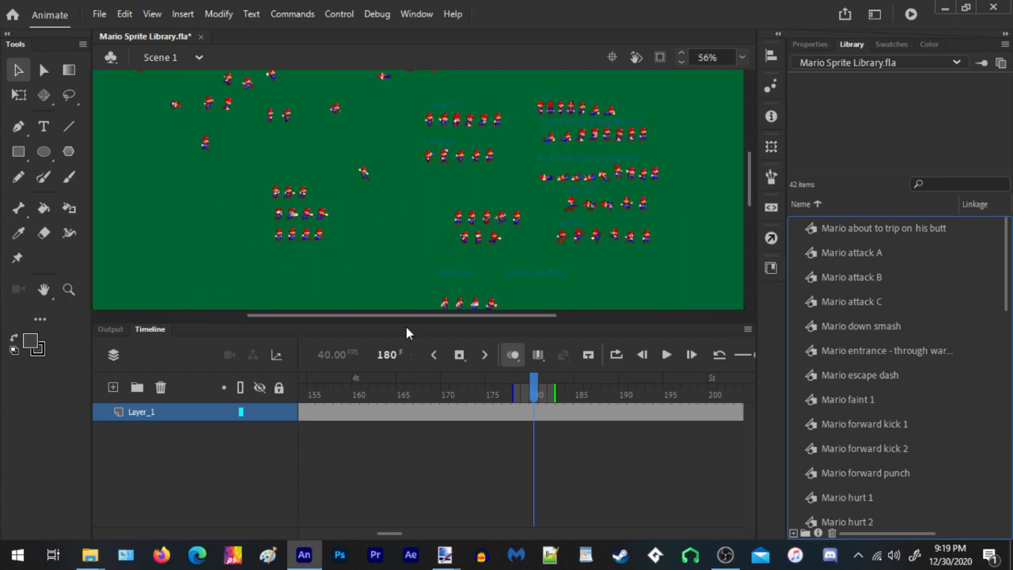
pyautogui.moveTo(445, 554)
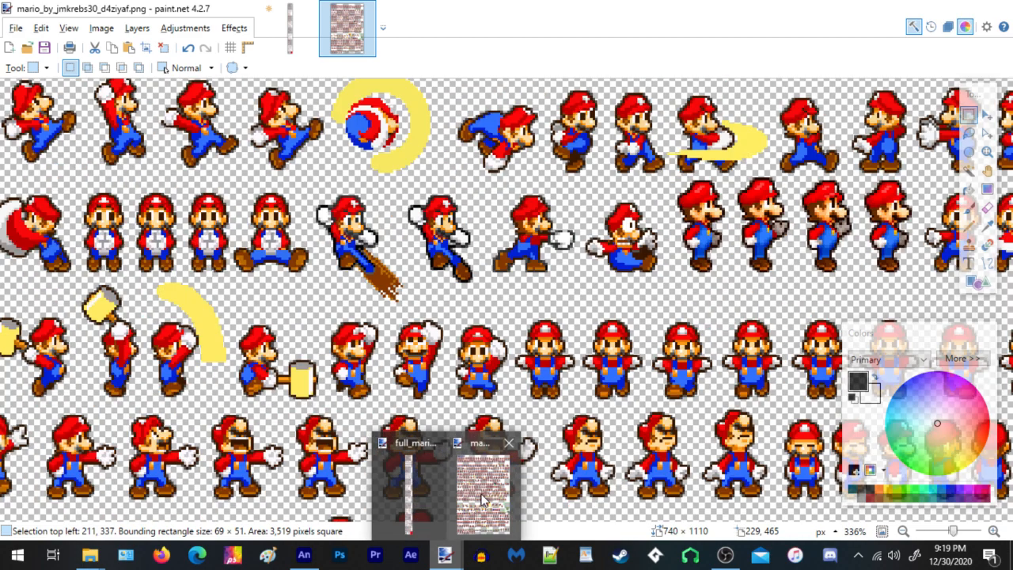
pyautogui.click(483, 498)
pyautogui.scroll(-2, 338, 269)
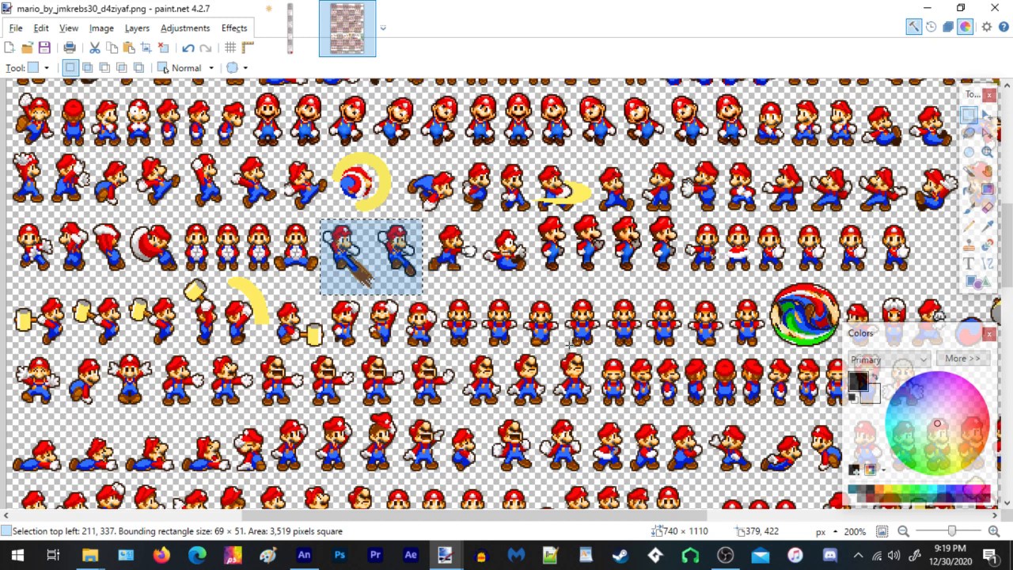
pyautogui.scroll(-4, 566, 339)
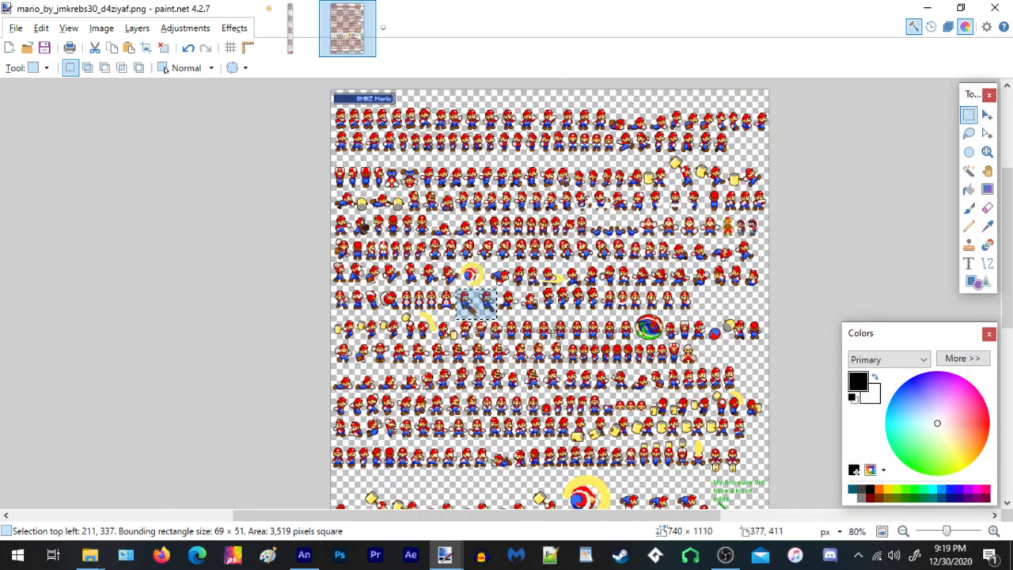
pyautogui.scroll(-3, 551, 330)
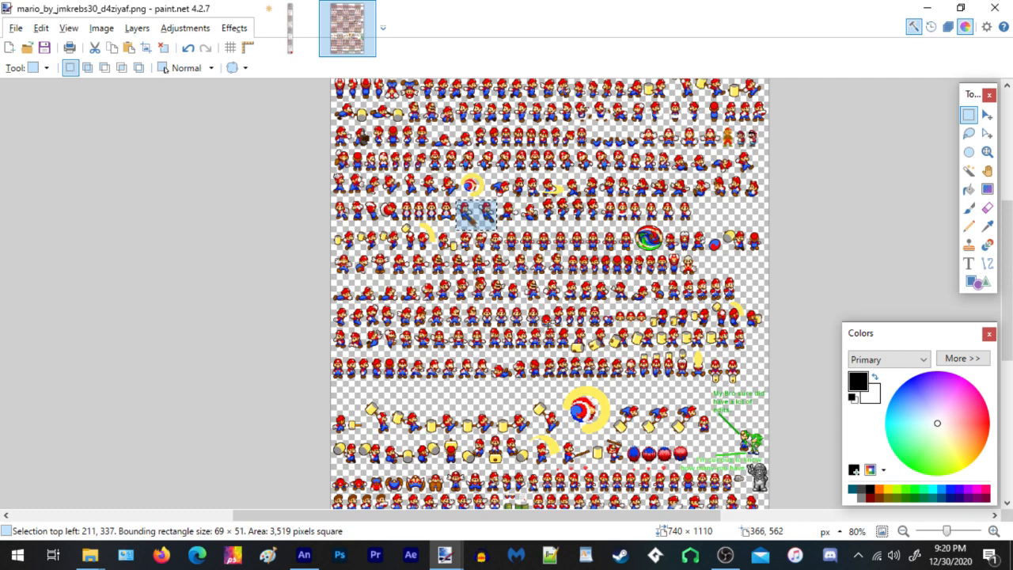
pyautogui.scroll(-5, 548, 330)
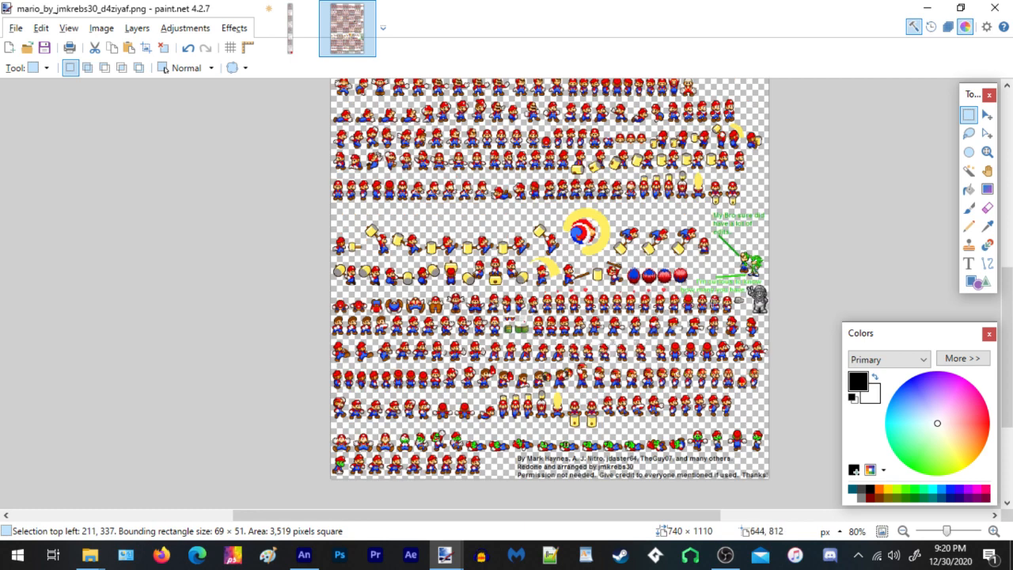
pyautogui.scroll(2, 645, 299)
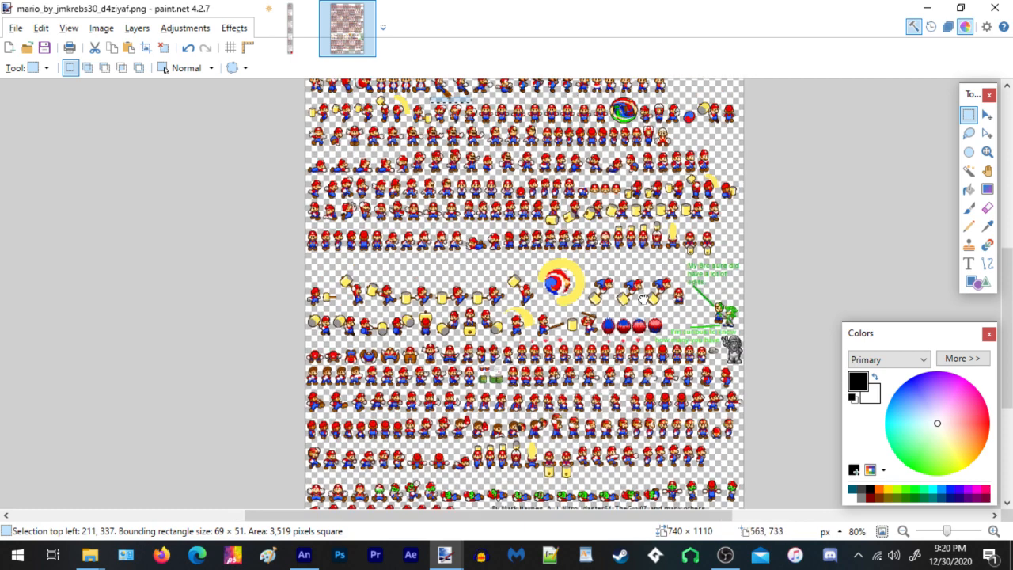
pyautogui.scroll(4, 645, 300)
pyautogui.scroll(5, 514, 198)
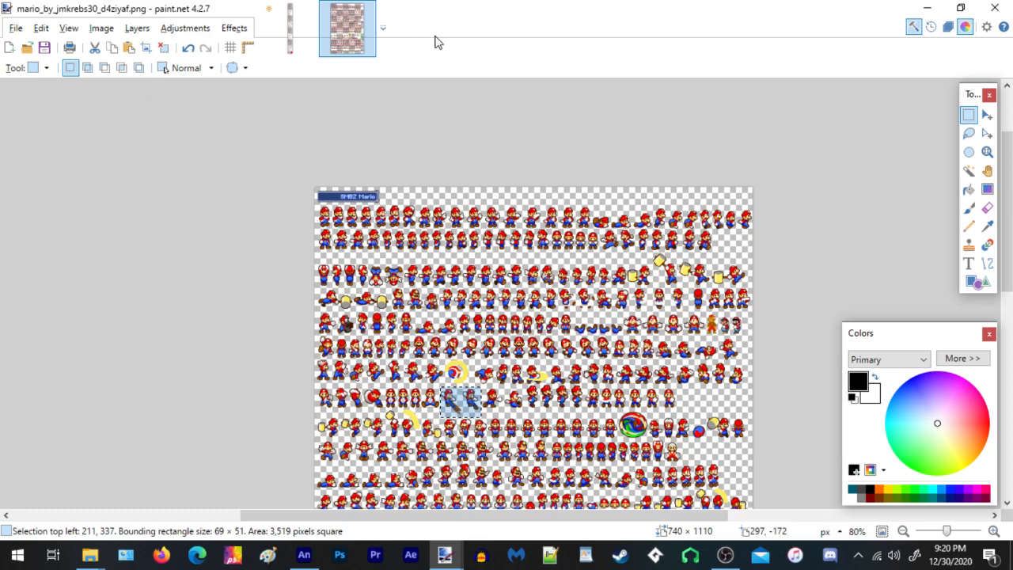
# Open the full Mario sprite sheet part 4 and examine its attack, smash and kick poses
pyautogui.click(281, 41)
pyautogui.scroll(6, 592, 214)
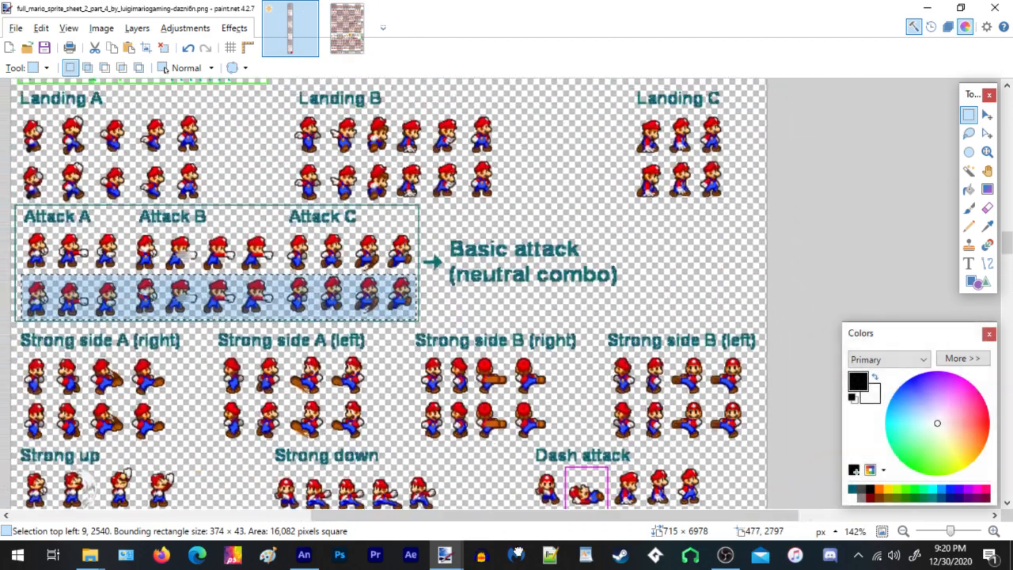
pyautogui.moveTo(518, 552); pyautogui.dragTo(530, 555)
pyautogui.moveTo(603, 185); pyautogui.dragTo(605, 447)
pyautogui.moveTo(576, 318)
pyautogui.mouseDown()
pyautogui.moveTo(495, 253)
pyautogui.moveTo(480, 228)
pyautogui.mouseUp()
pyautogui.moveTo(476, 282); pyautogui.dragTo(578, 165)
pyautogui.moveTo(586, 342); pyautogui.dragTo(744, 15)
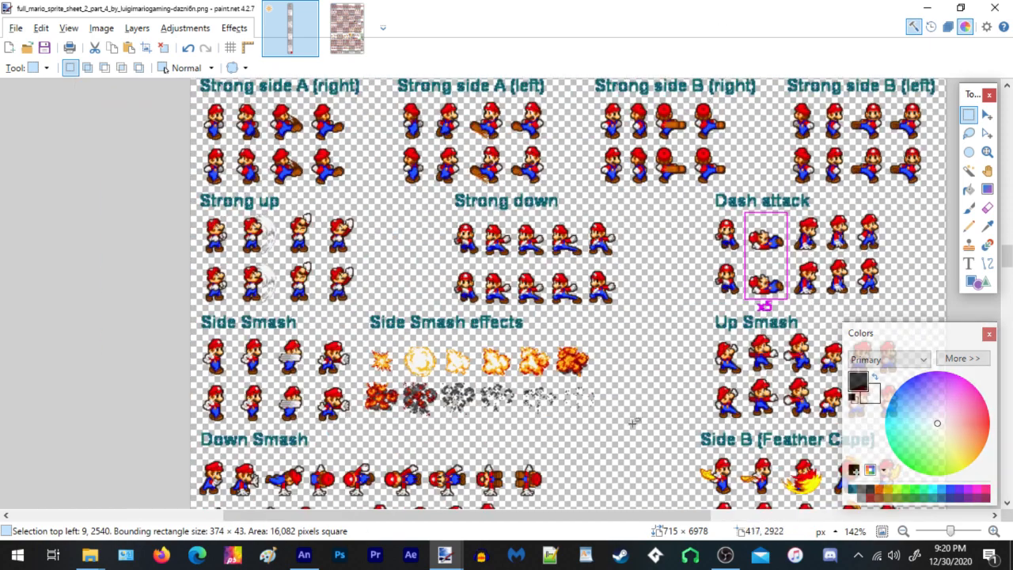
pyautogui.moveTo(633, 422); pyautogui.dragTo(407, 95)
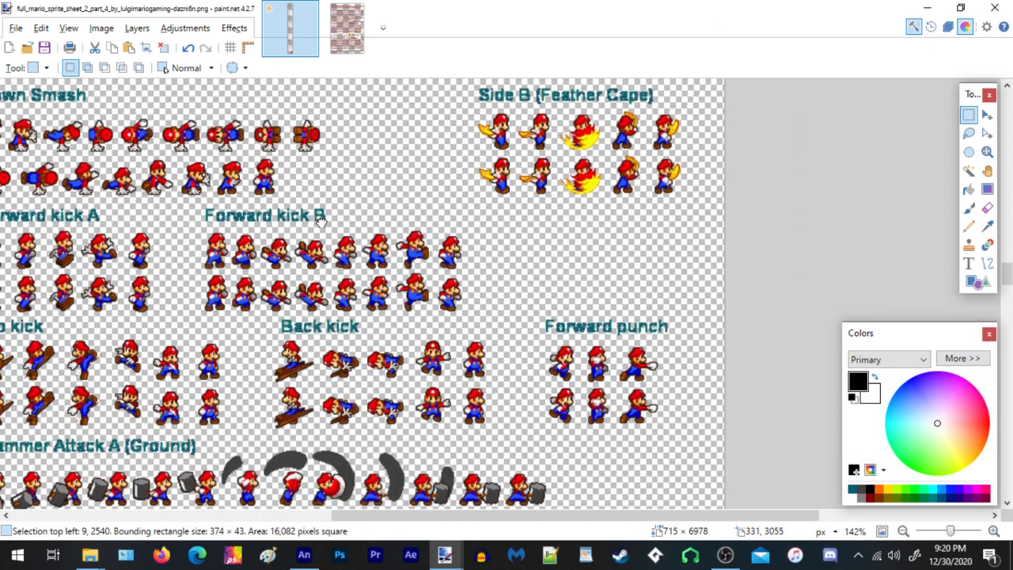
pyautogui.moveTo(321, 222); pyautogui.dragTo(564, 247)
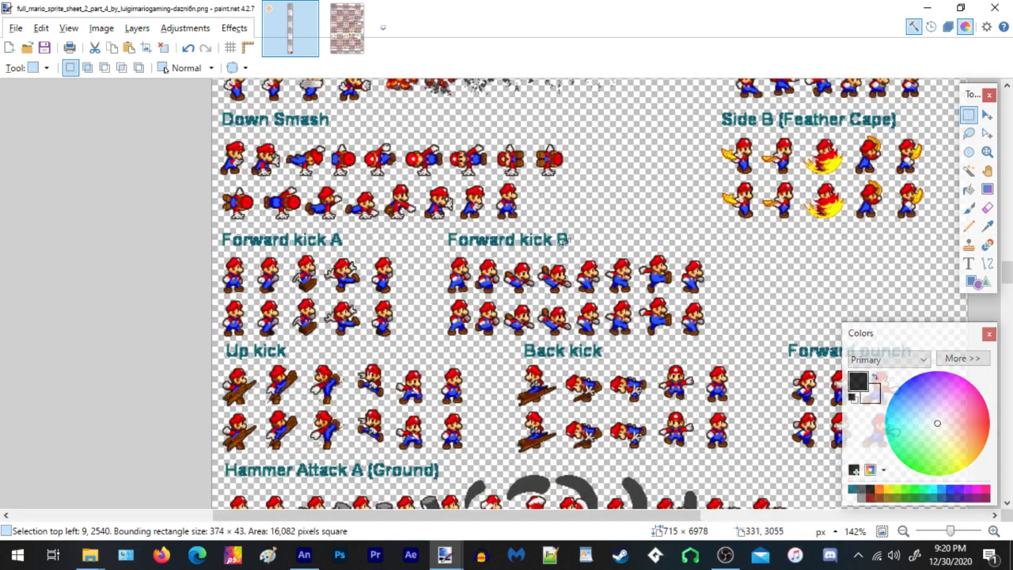
# Switch back to Animate, test the movie to check the sprite animations, and close the preview
pyautogui.click(303, 556)
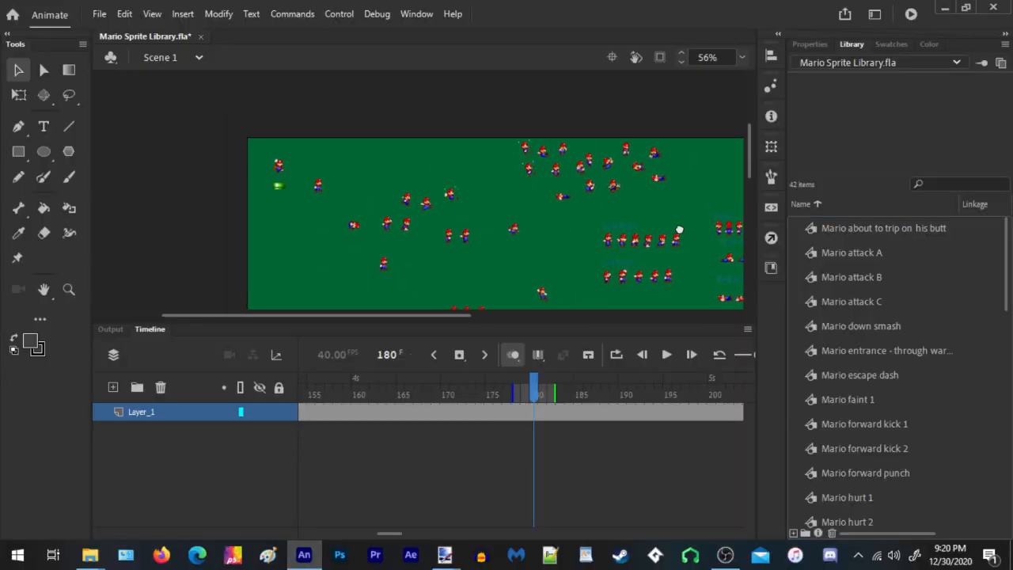
pyautogui.moveTo(679, 230); pyautogui.dragTo(481, 164)
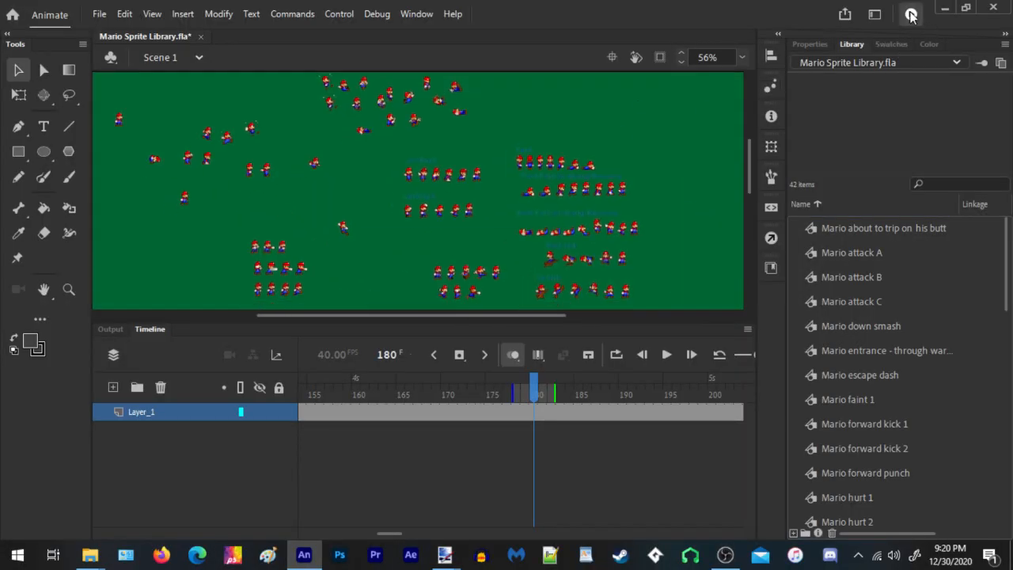
pyautogui.click(911, 15)
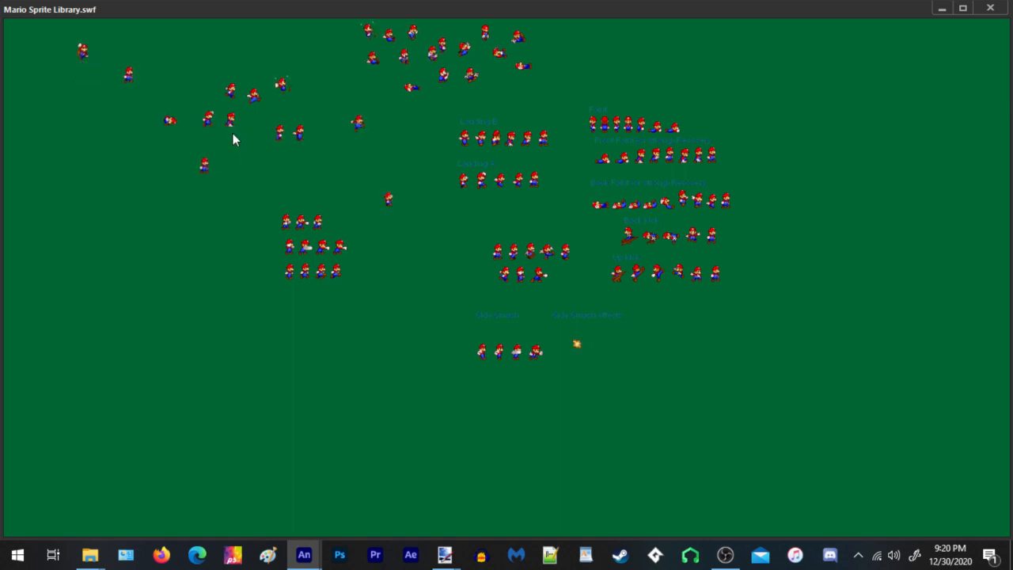
pyautogui.click(991, 8)
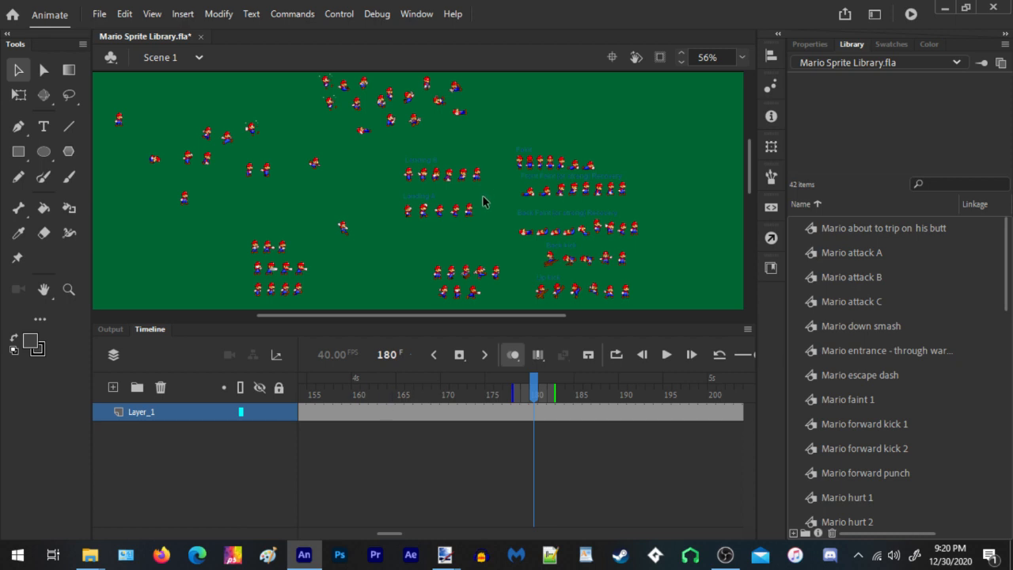
# Edit the Landing B symbol and copy the second Mario pose in its row
pyautogui.scroll(3, 456, 226)
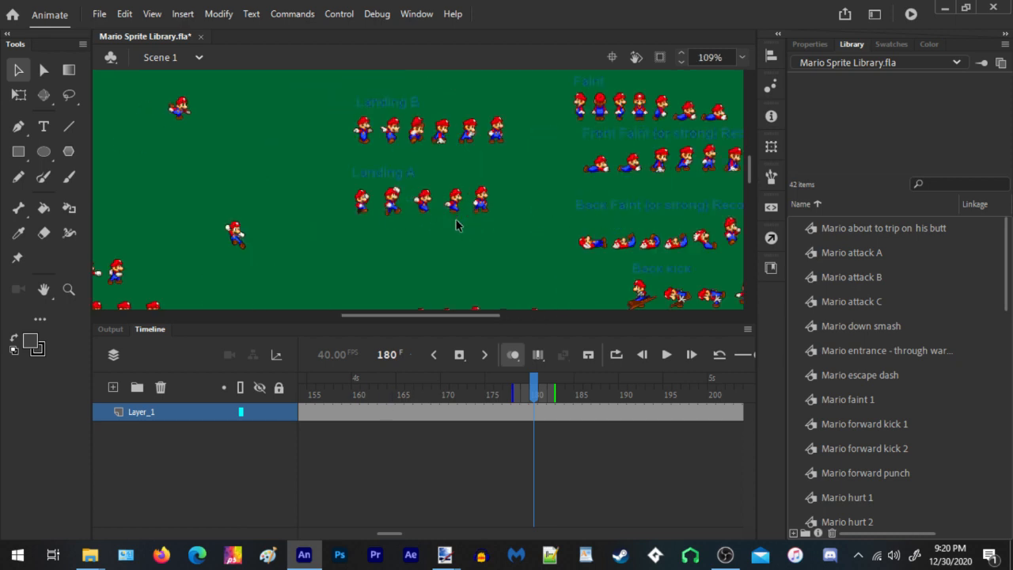
pyautogui.click(445, 133)
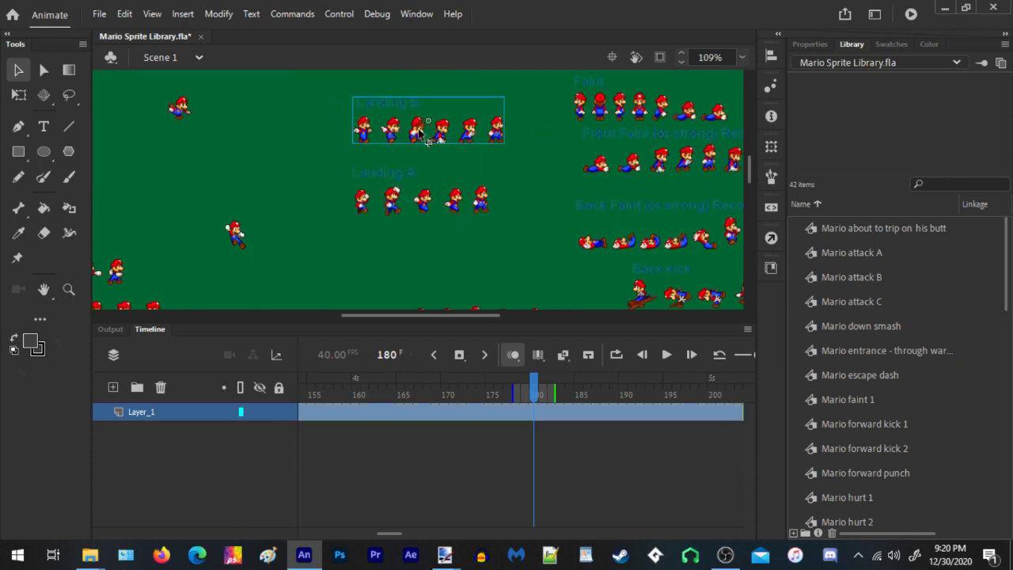
pyautogui.moveTo(419, 132); pyautogui.dragTo(414, 128)
pyautogui.doubleClick(414, 130)
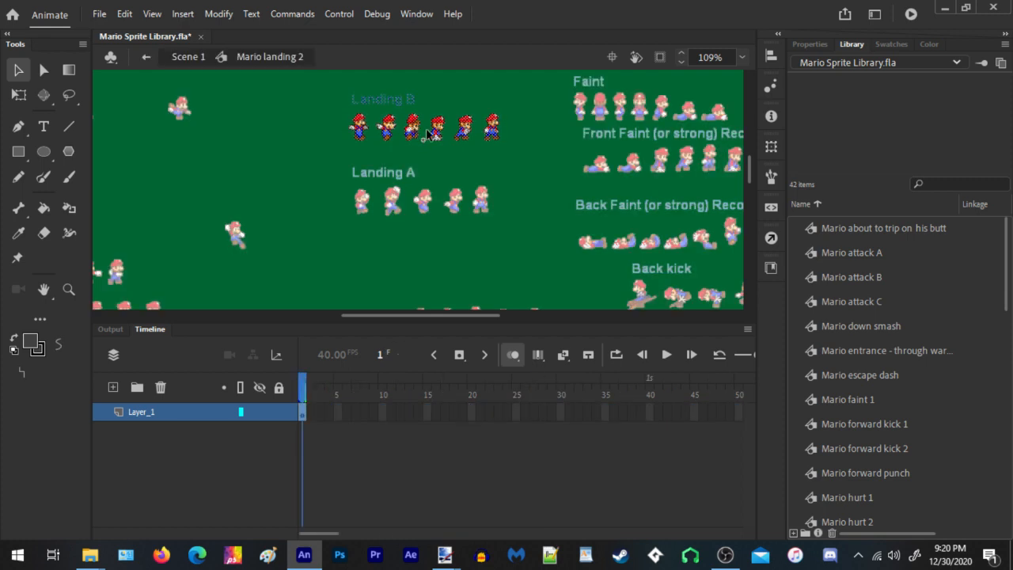
pyautogui.scroll(4, 420, 87)
pyautogui.moveTo(422, 84); pyautogui.dragTo(365, 172)
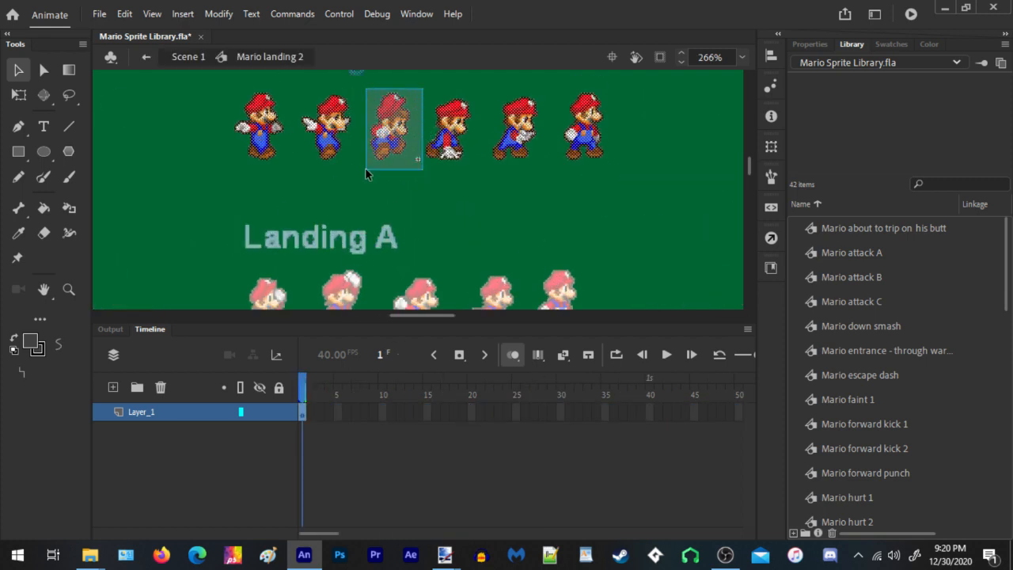
pyautogui.click(365, 172)
pyautogui.moveTo(294, 92); pyautogui.dragTo(362, 180)
pyautogui.rightClick(333, 128)
pyautogui.click(379, 230)
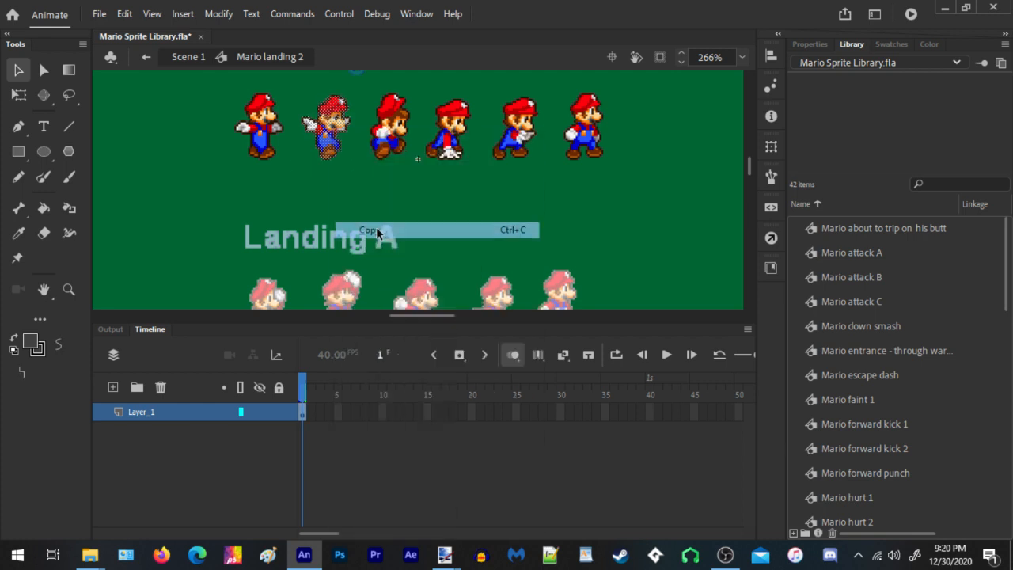
# Return to the main scene, paste the copied pose, and place it just right of the airborne Mario sprite
pyautogui.doubleClick(524, 226)
pyautogui.scroll(-4, 523, 226)
pyautogui.scroll(2, 351, 190)
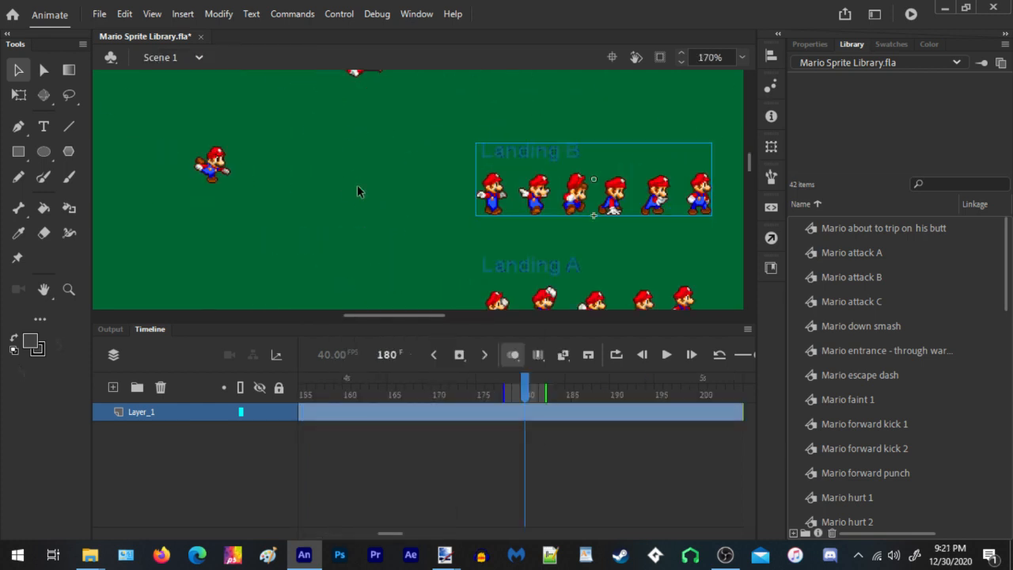
pyautogui.rightClick(191, 141)
pyautogui.click(412, 117)
pyautogui.rightClick(413, 117)
pyautogui.click(439, 158)
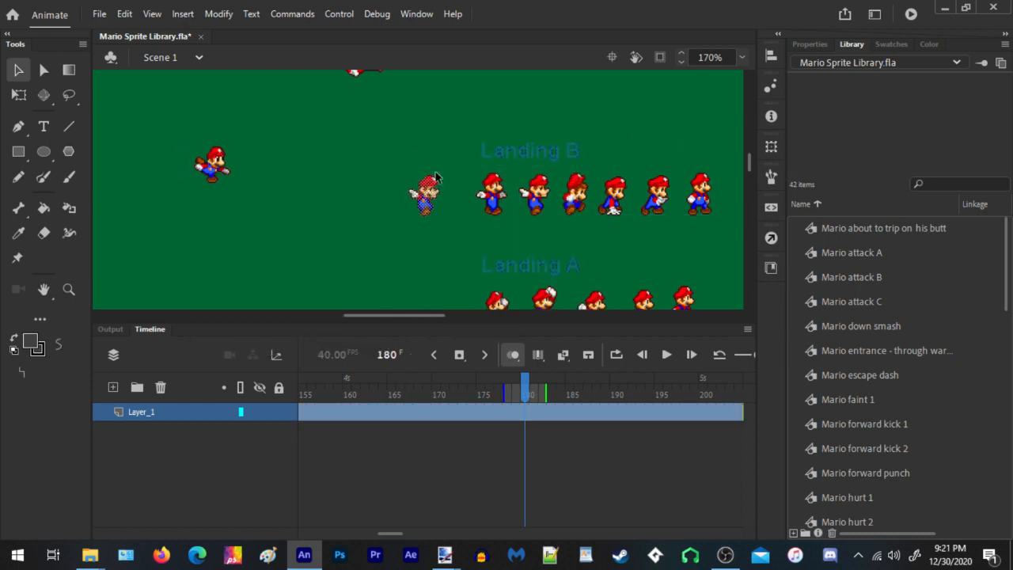
pyautogui.moveTo(435, 178); pyautogui.dragTo(293, 139)
# Convert the pasted Mario pose beside the airborne sprite into a movie clip symbol named "Mario fall pose 1"
pyautogui.rightClick(300, 130)
pyautogui.click(367, 517)
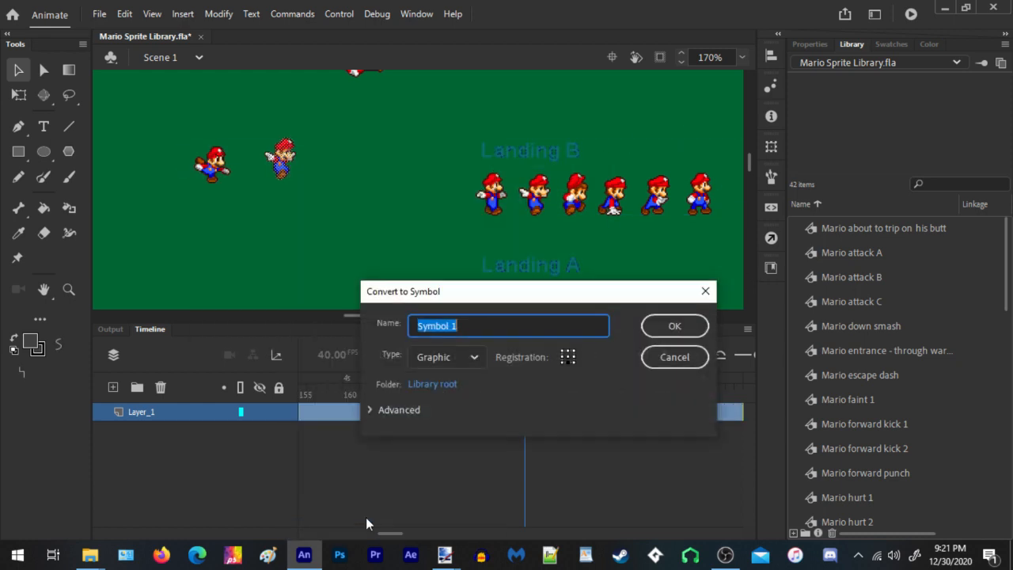
pyautogui.write('Mario fal')
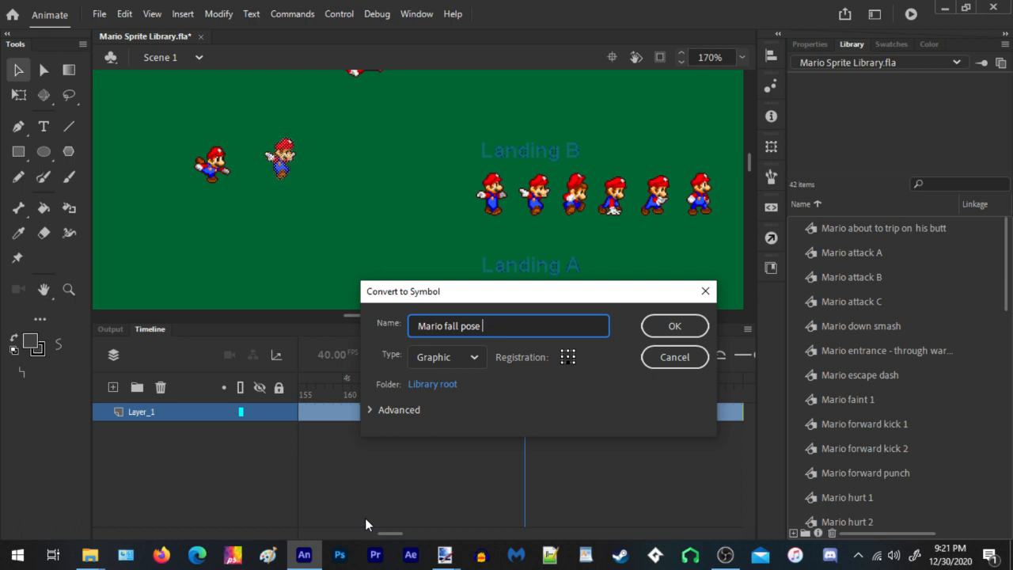
pyautogui.click(458, 358)
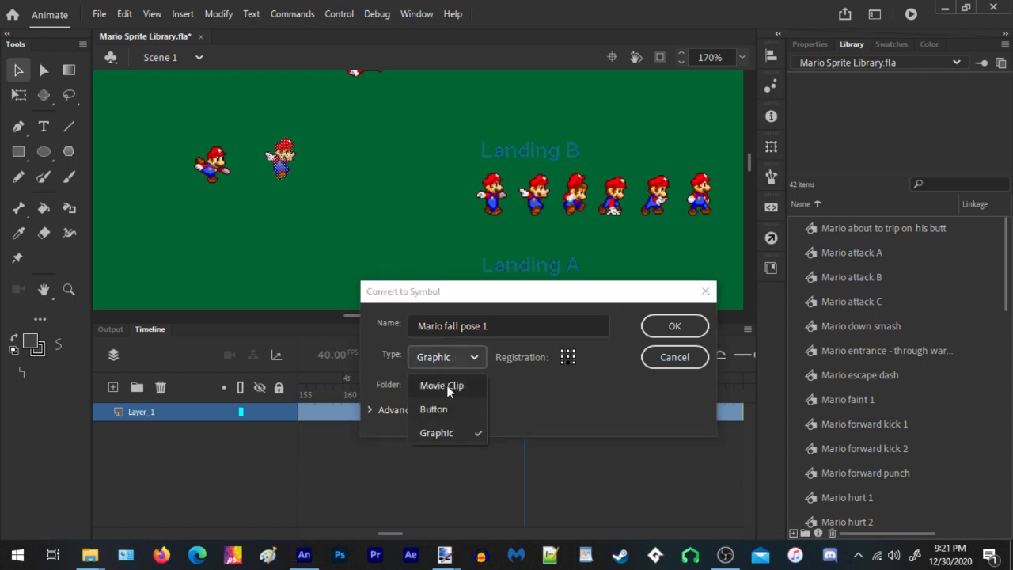
pyautogui.click(442, 386)
pyautogui.click(673, 325)
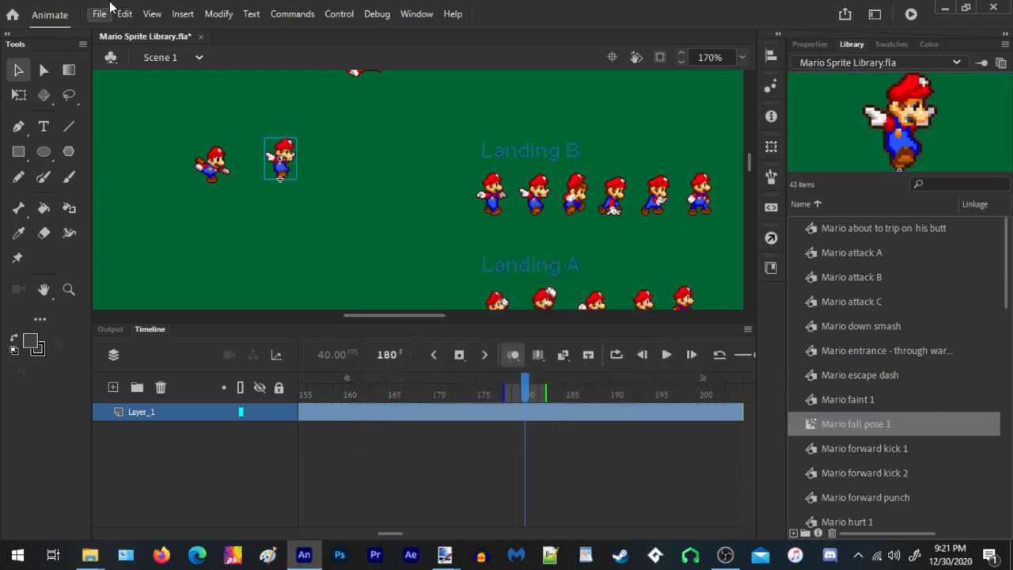
# Save the Mario Sprite Library file and deselect the new fall pose
pyautogui.click(109, 11)
pyautogui.click(131, 145)
pyautogui.click(317, 209)
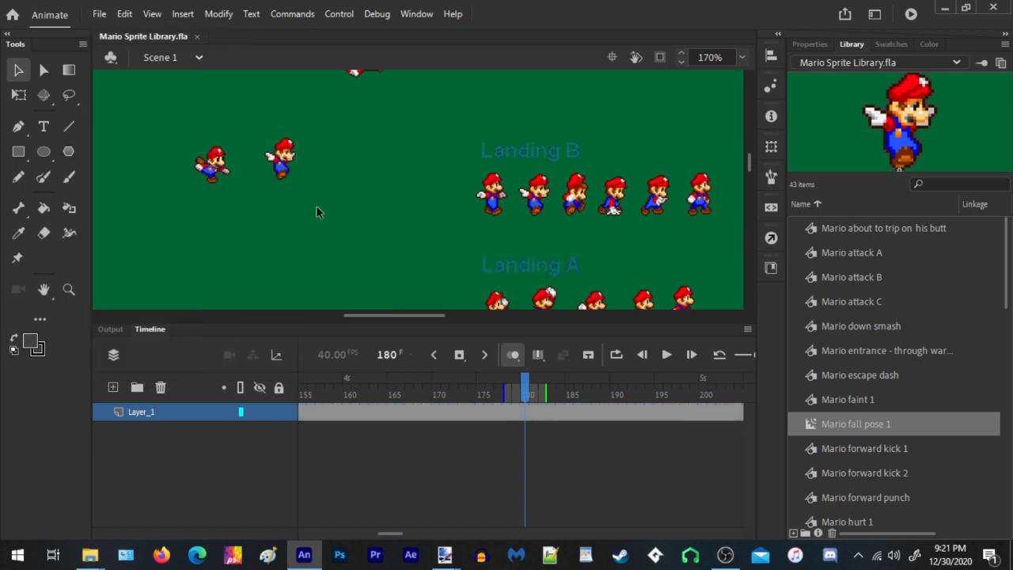
# Open Sonic charater sprite storage.fla and examine the Sonic and Super Sonic sprites laid out across its stage
pyautogui.scroll(-5, 316, 205)
pyautogui.moveTo(543, 275); pyautogui.dragTo(561, 150)
pyautogui.moveTo(556, 242); pyautogui.dragTo(617, 299)
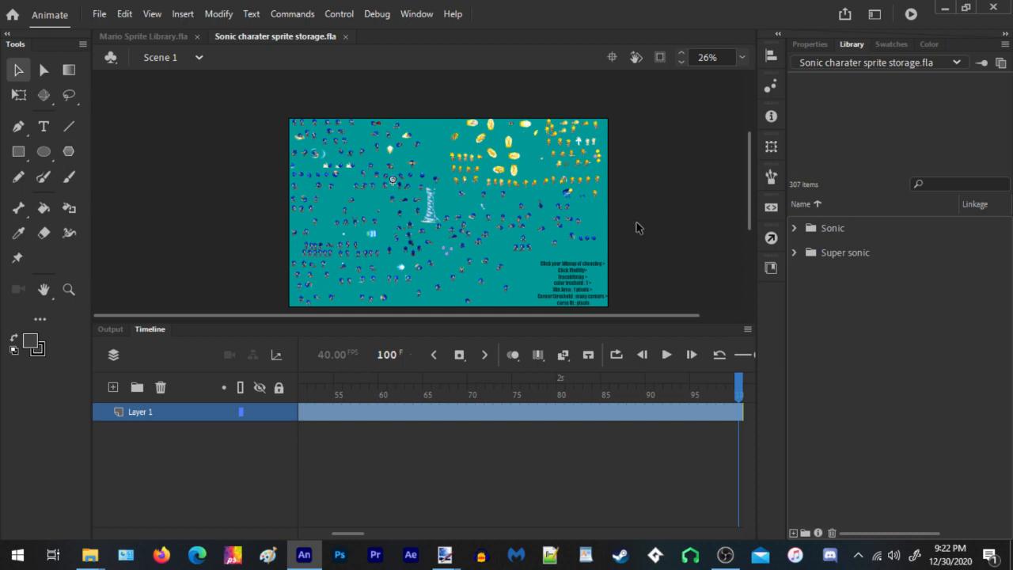
pyautogui.moveTo(700, 272); pyautogui.dragTo(707, 260)
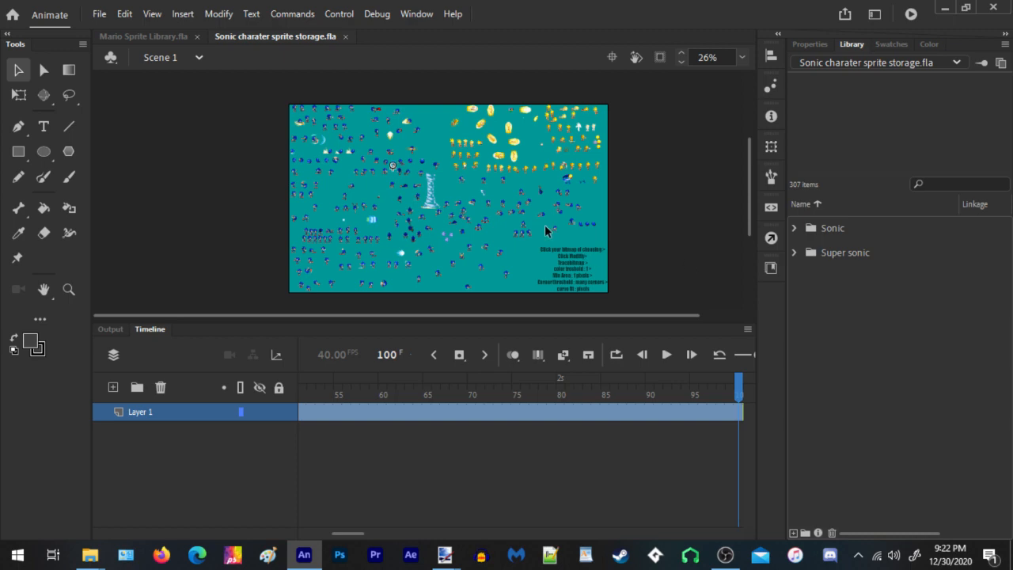
pyautogui.scroll(3, 315, 139)
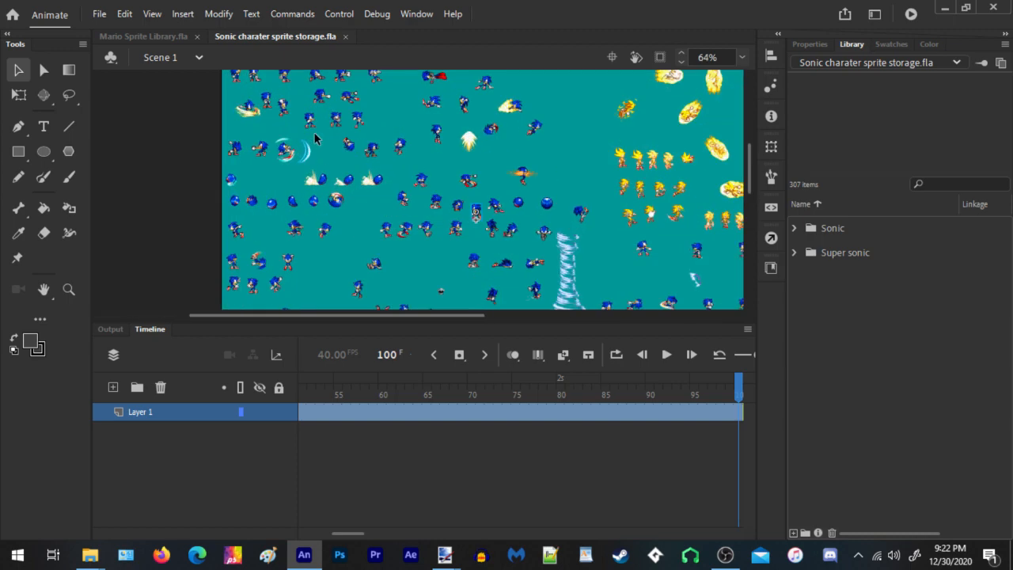
pyautogui.scroll(4, 497, 219)
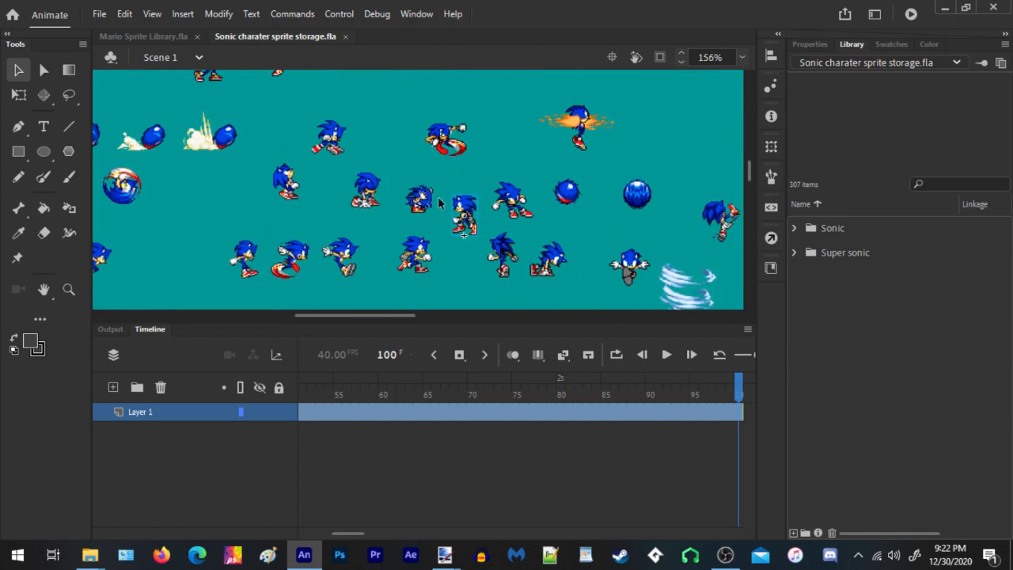
pyautogui.scroll(-4, 420, 204)
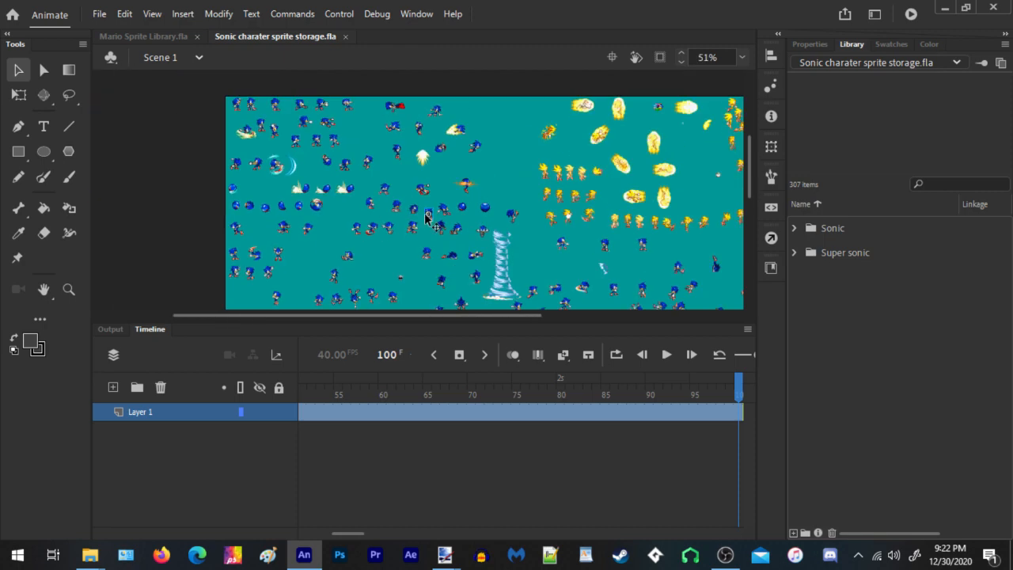
pyautogui.scroll(-2, 317, 182)
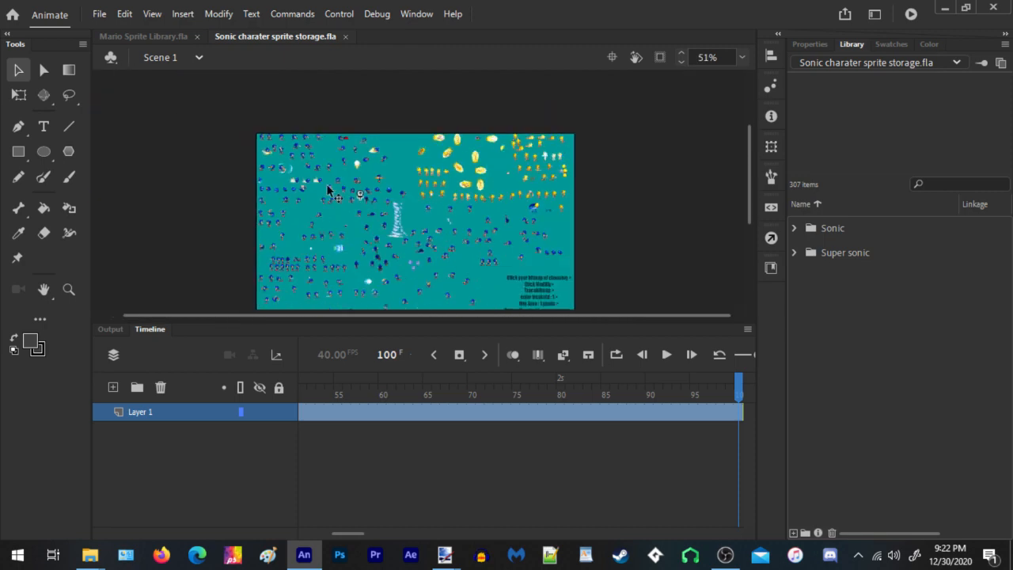
pyautogui.scroll(6, 411, 221)
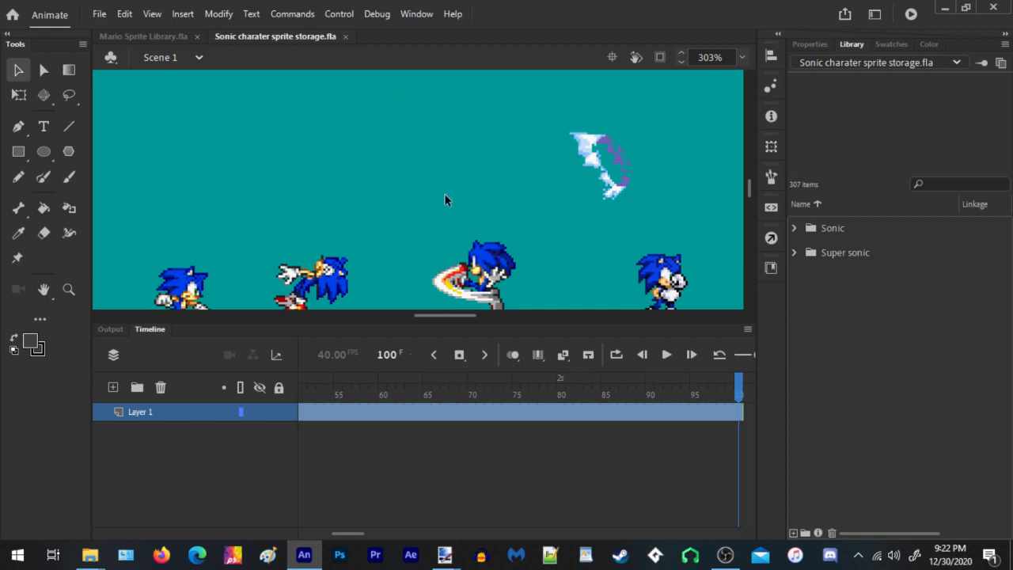
pyautogui.scroll(3, 444, 199)
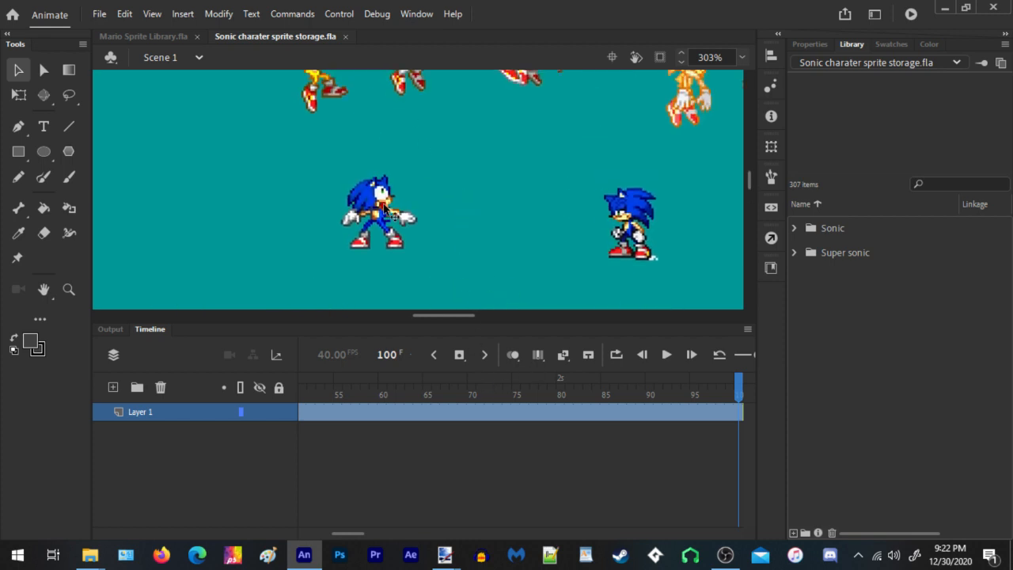
pyautogui.scroll(-7, 539, 224)
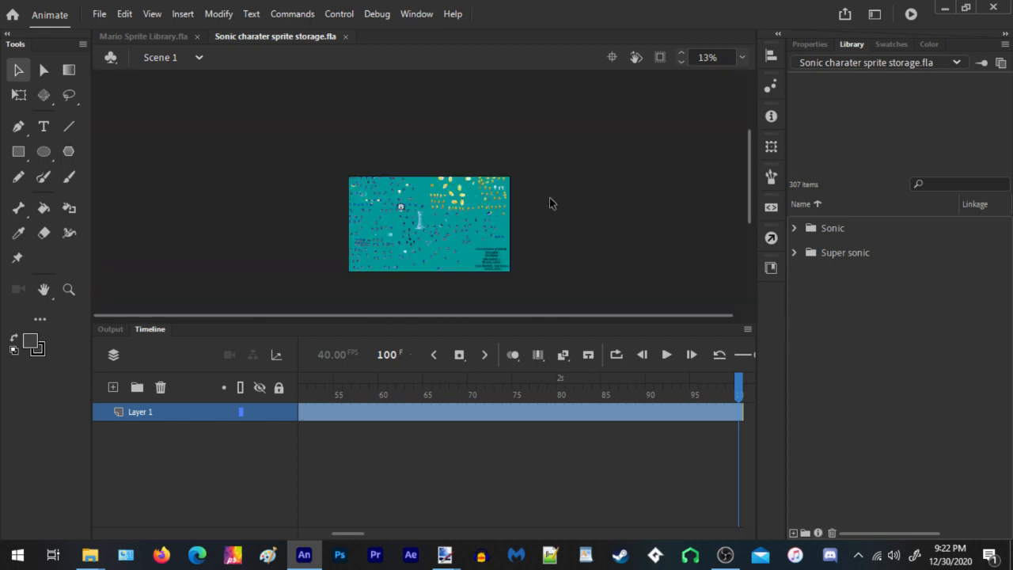
pyautogui.scroll(3, 415, 207)
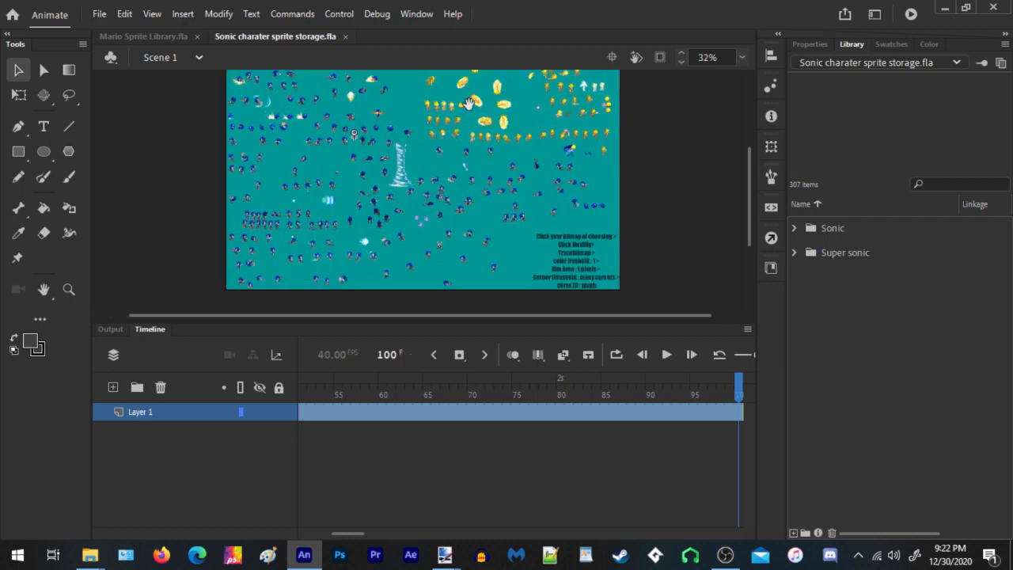
pyautogui.moveTo(469, 103); pyautogui.dragTo(469, 145)
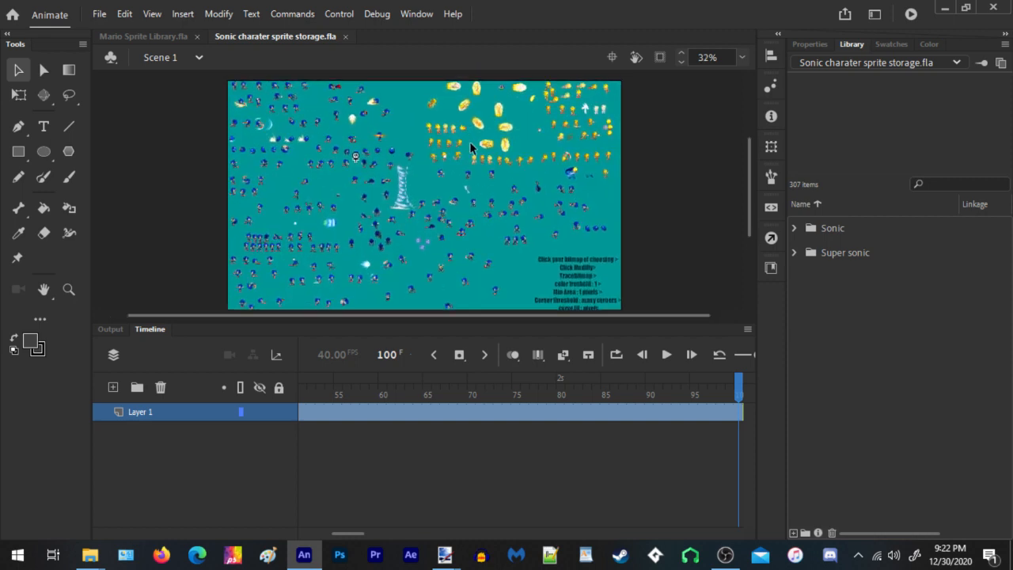
# Test the Sonic sprite storage movie and examine the animated sprites up close and in the full overview
pyautogui.click(912, 15)
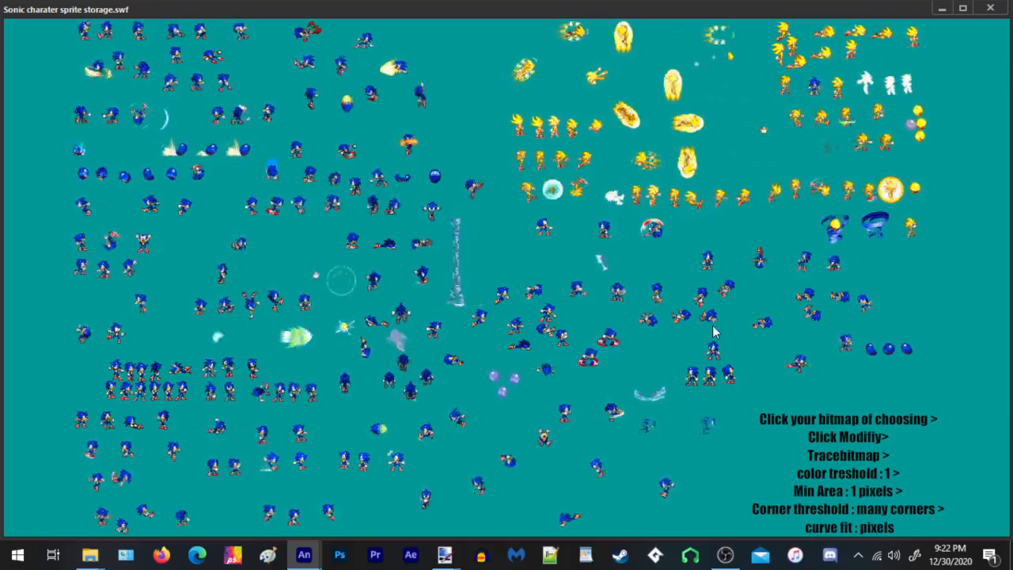
pyautogui.click(360, 73)
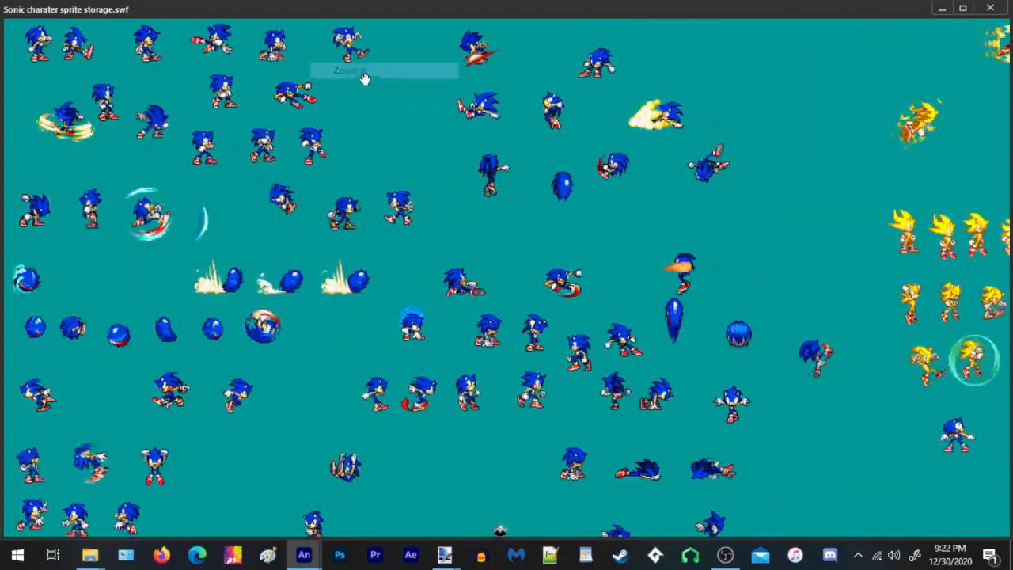
pyautogui.moveTo(725, 294); pyautogui.dragTo(676, 204)
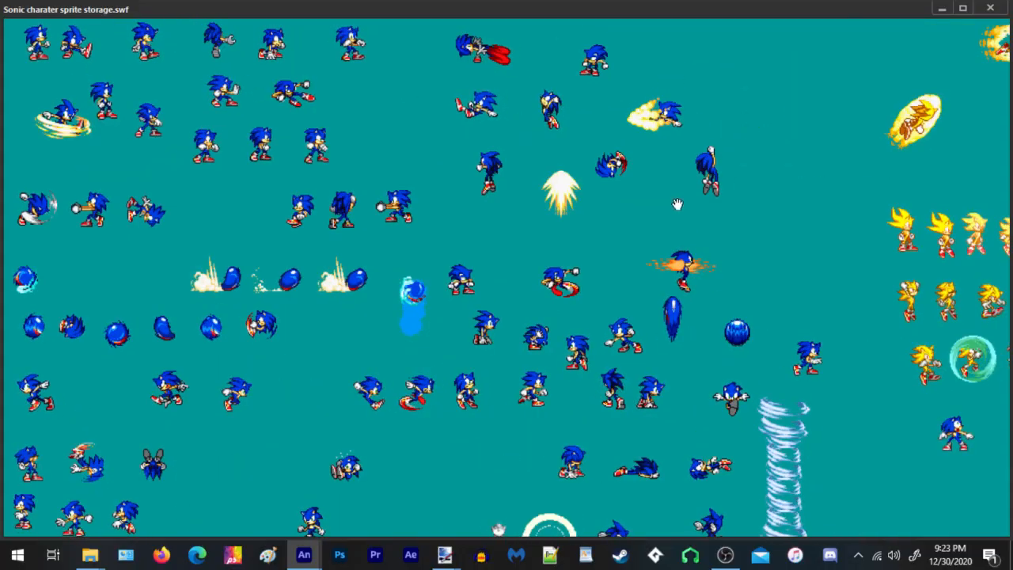
pyautogui.moveTo(678, 268); pyautogui.dragTo(661, 200)
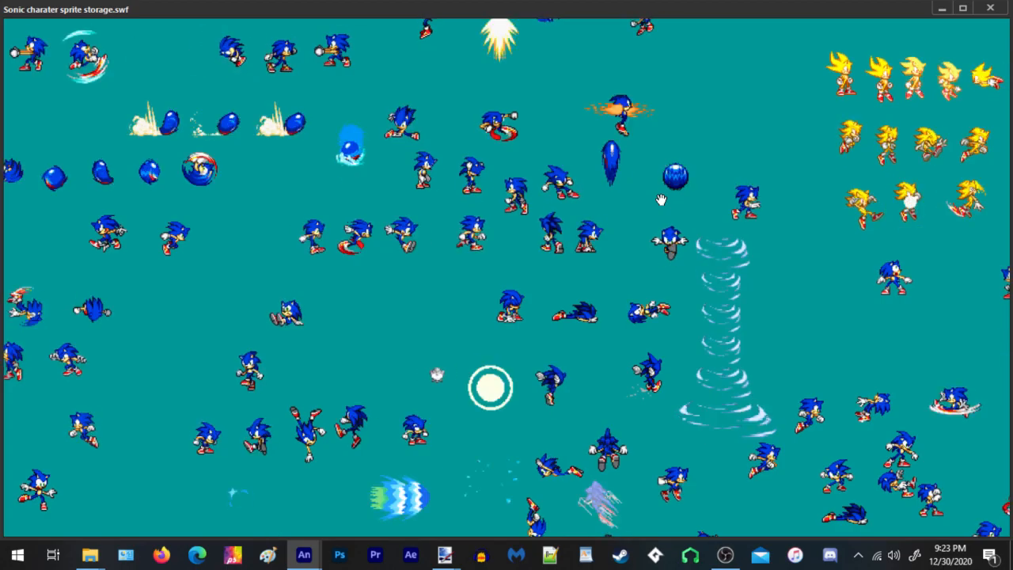
pyautogui.moveTo(589, 334); pyautogui.dragTo(628, 255)
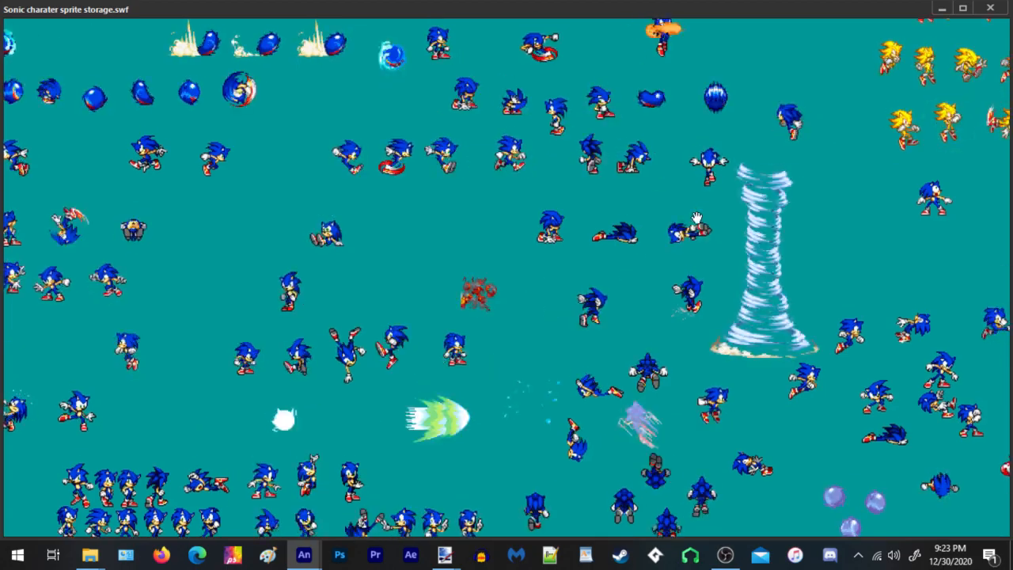
pyautogui.moveTo(634, 349); pyautogui.dragTo(657, 255)
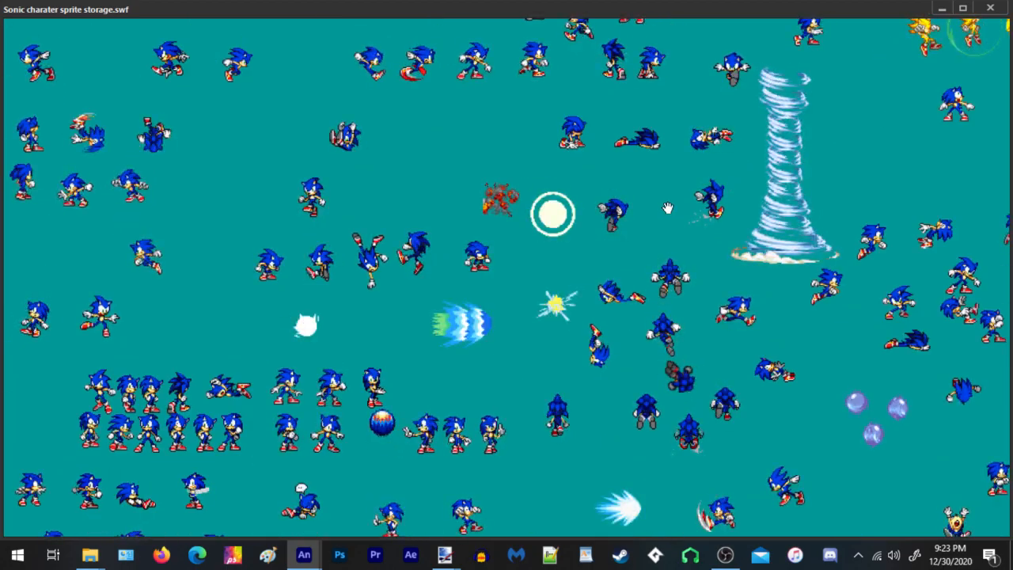
pyautogui.moveTo(659, 316); pyautogui.dragTo(661, 194)
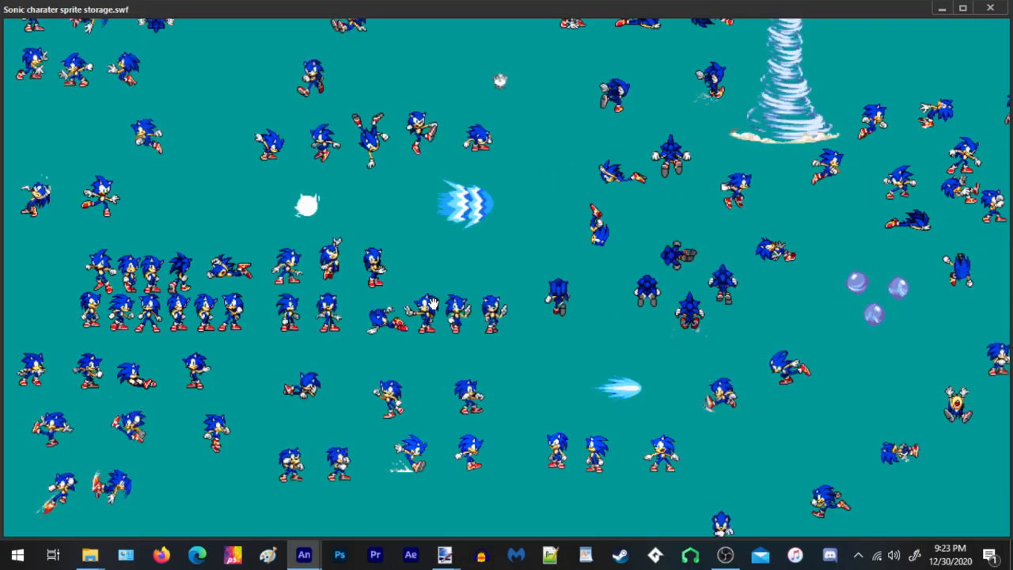
pyautogui.rightClick(489, 324)
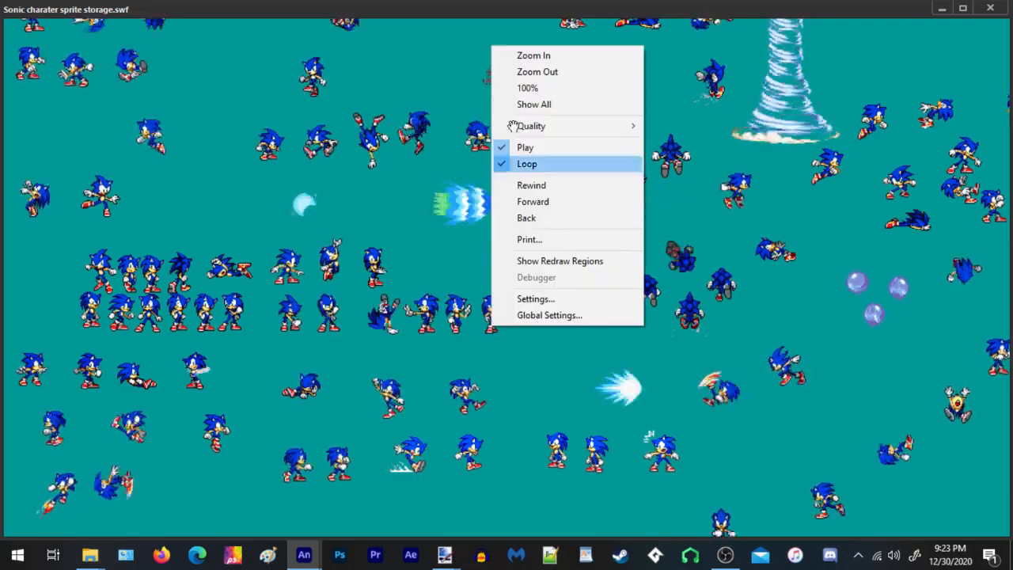
pyautogui.click(542, 71)
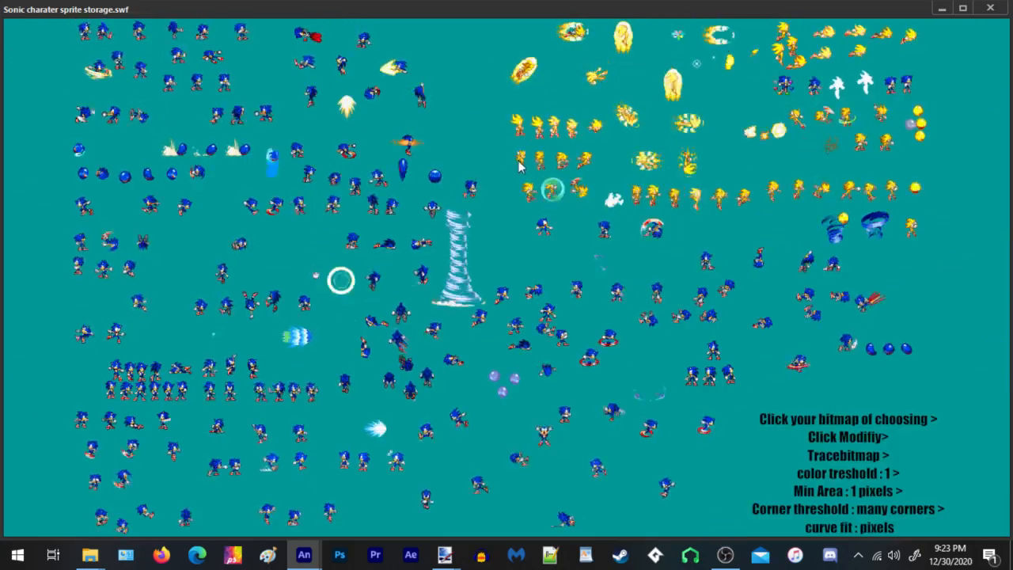